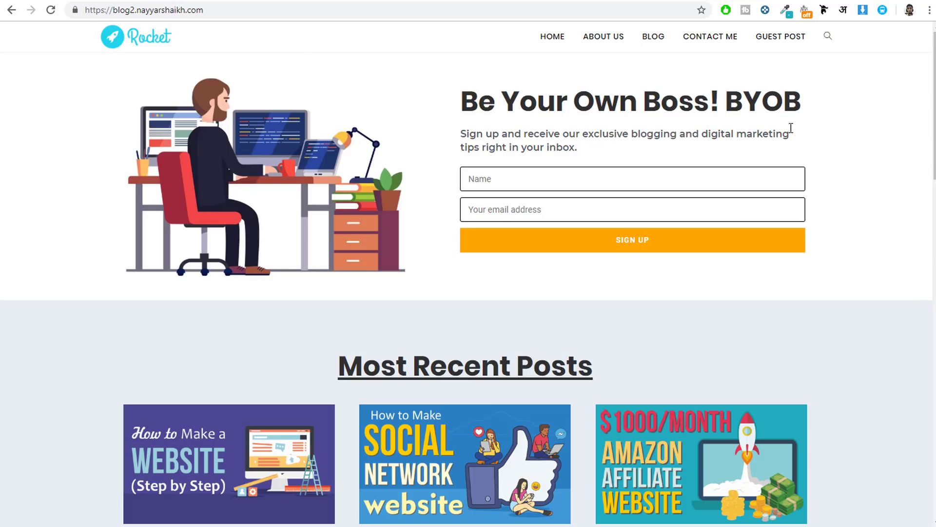
Return to the top of the homepage, then select and deselect the 'Be Your Own Boss! BYOB' heading.
scroll(847, 308, down, 20)
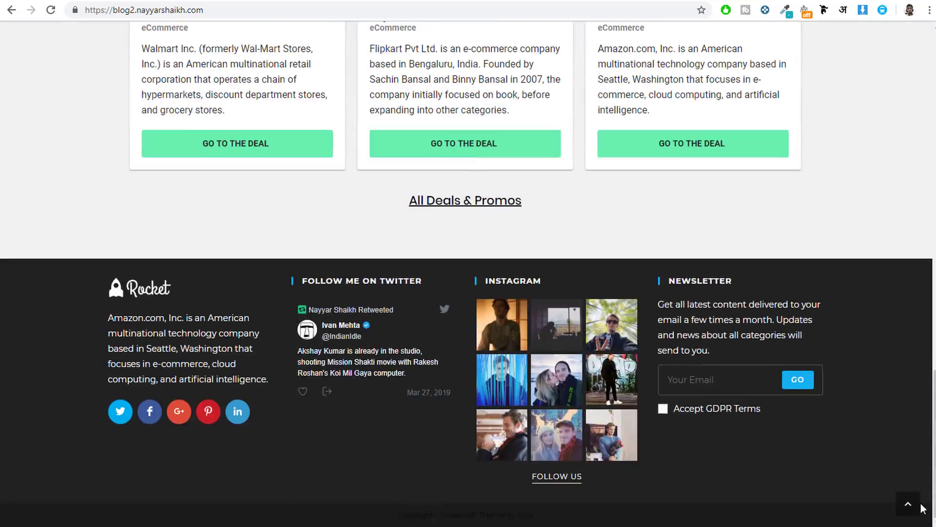
click(910, 504)
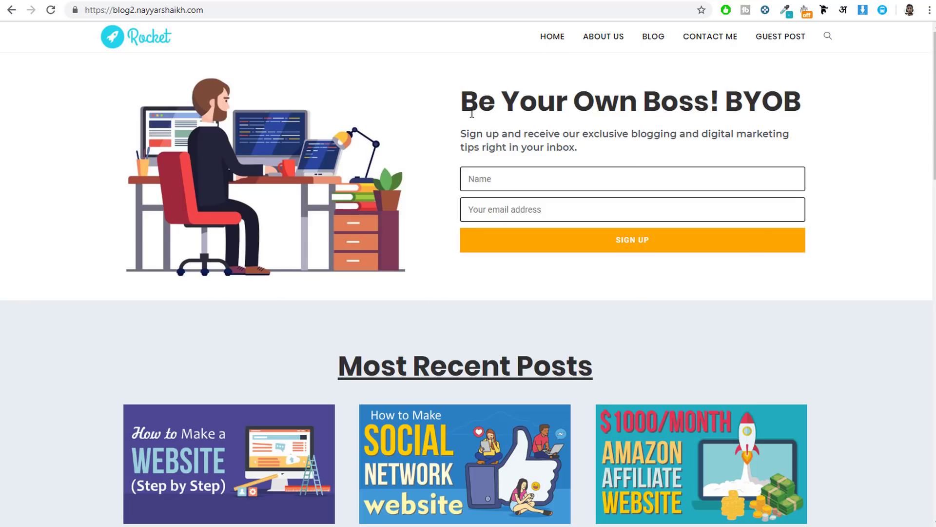
drag(460, 96, 824, 102)
click(825, 100)
triple_click(824, 100)
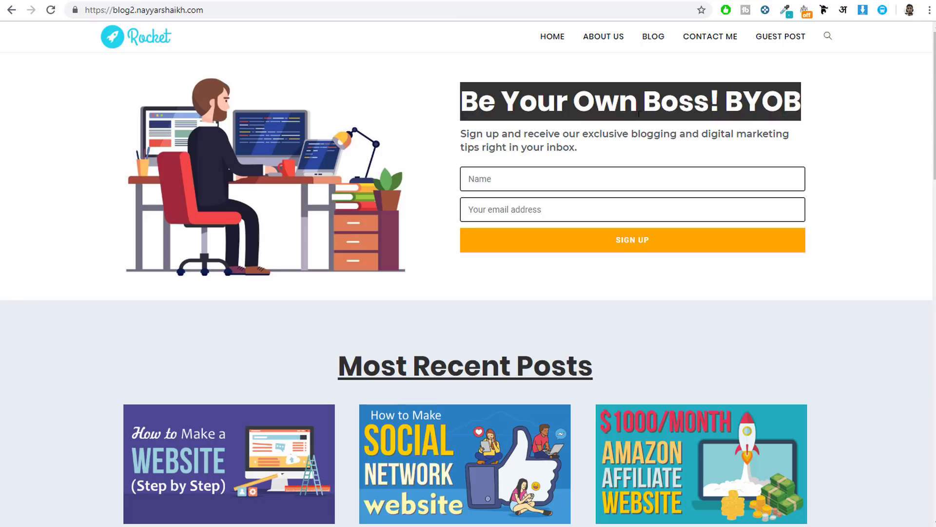
click(527, 127)
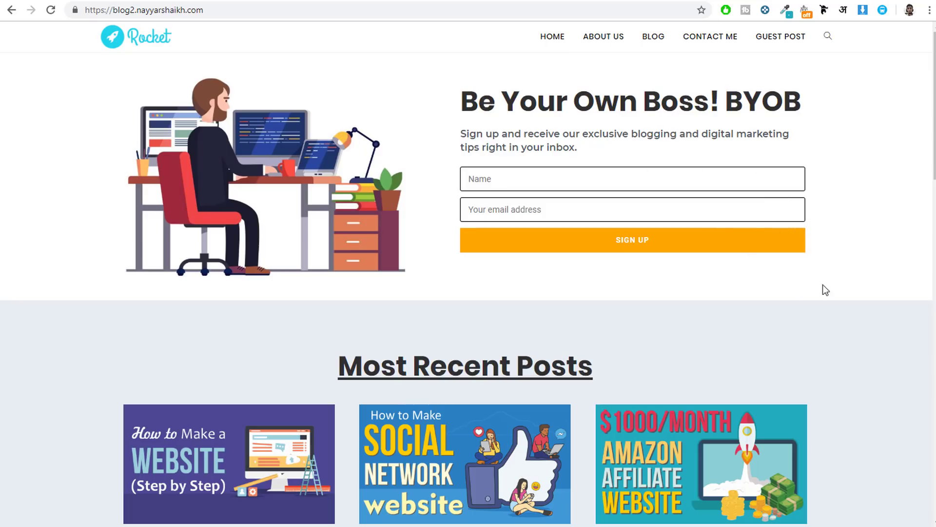
Scroll past Most Recent Posts and Deals & Promos to the footer, then select and deselect its Amazon.com paragraph.
scroll(800, 306, down, 5)
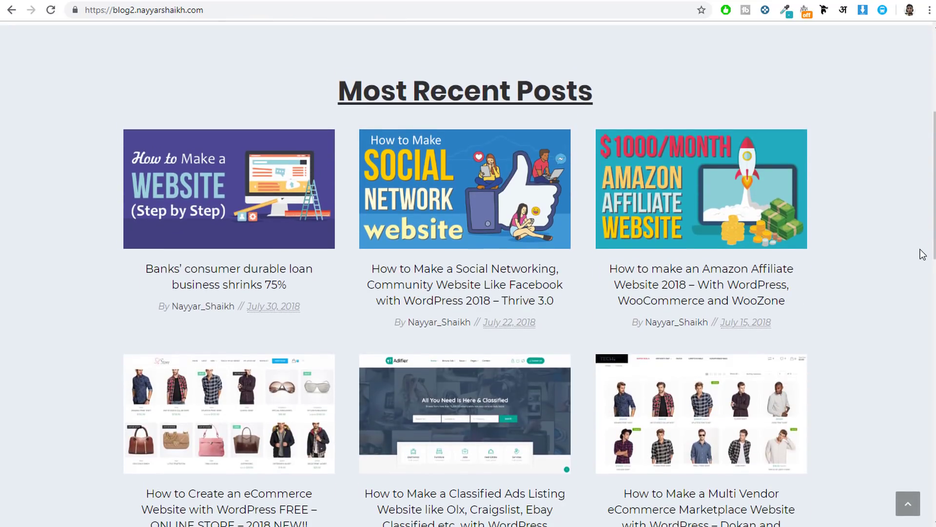
scroll(919, 252, down, 2)
scroll(920, 252, up, 2)
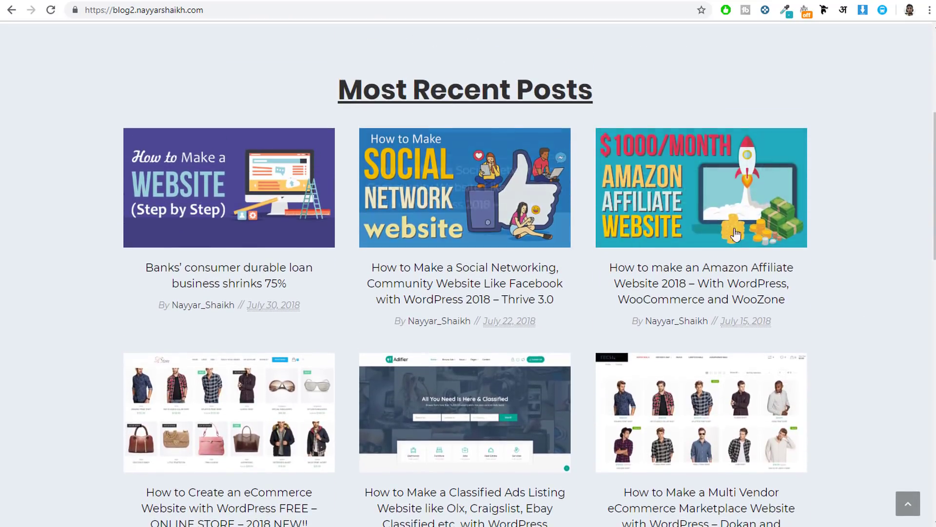
scroll(794, 285, down, 2)
scroll(338, 185, up, 2)
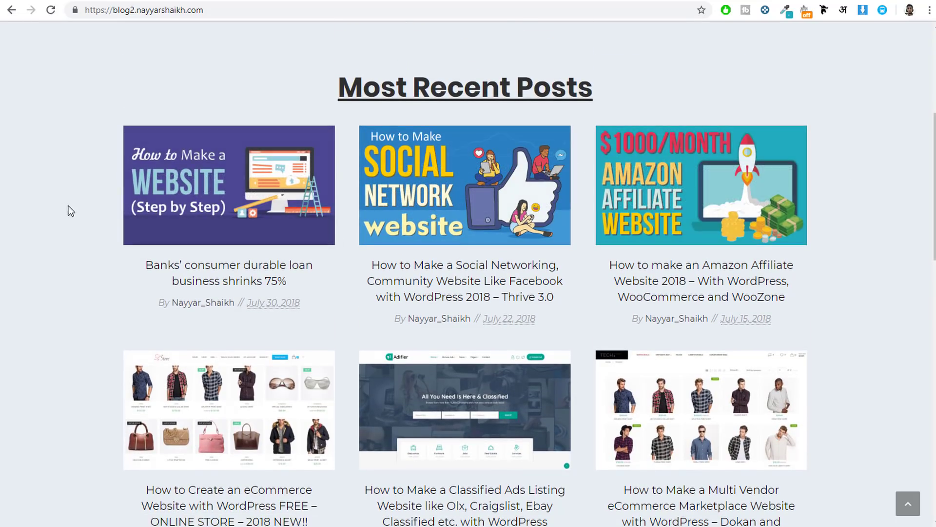
scroll(905, 265, down, 2)
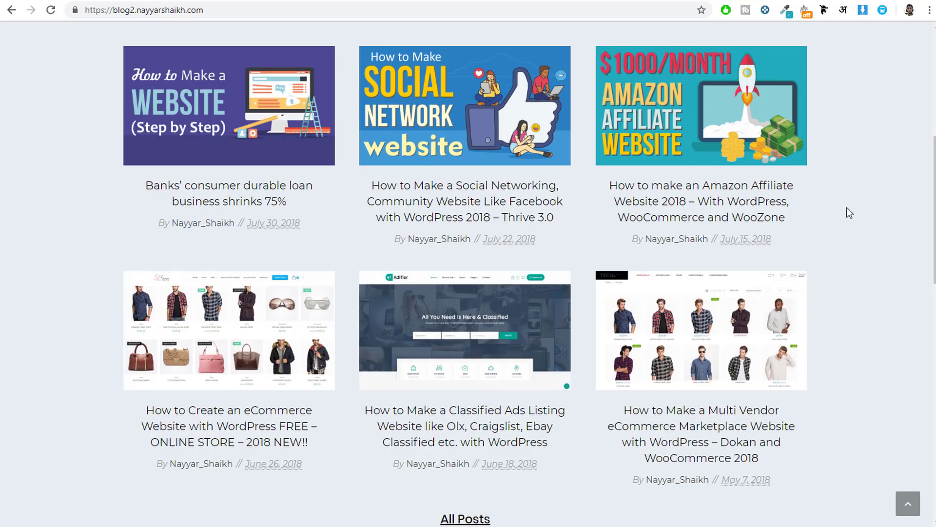
scroll(792, 212, down, 2)
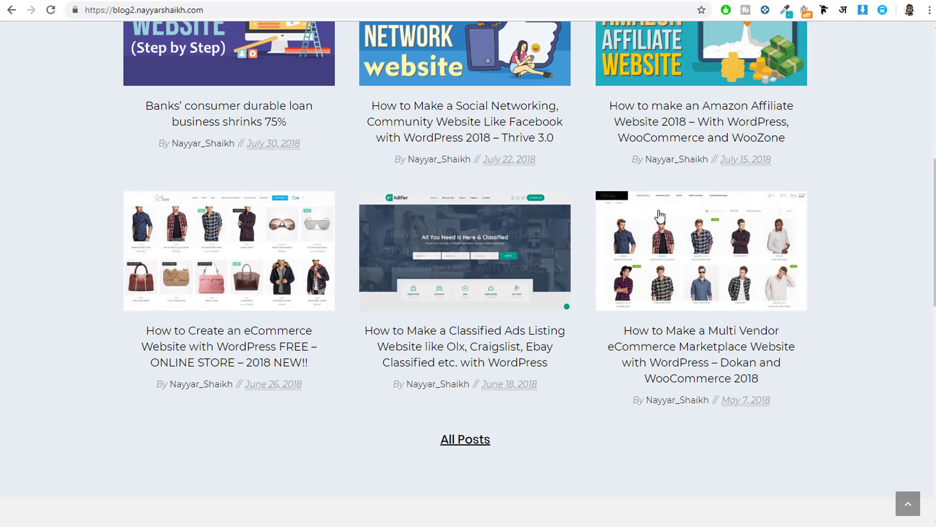
scroll(647, 342, down, 9)
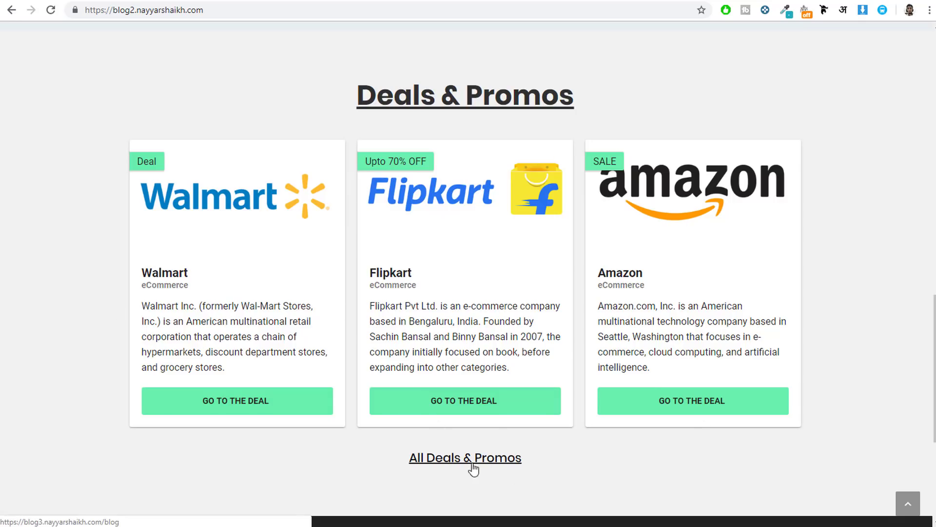
scroll(470, 467, down, 2)
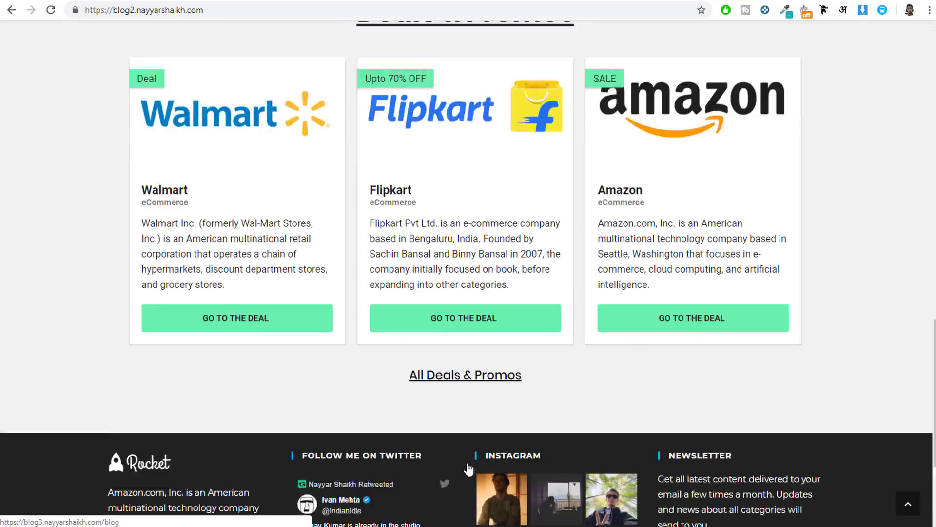
scroll(468, 468, down, 3)
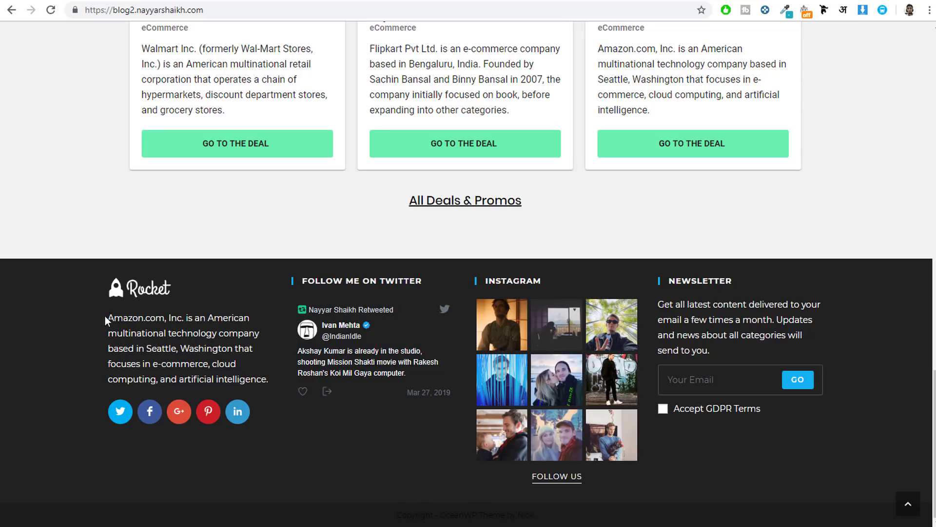
drag(104, 316, 263, 379)
click(264, 376)
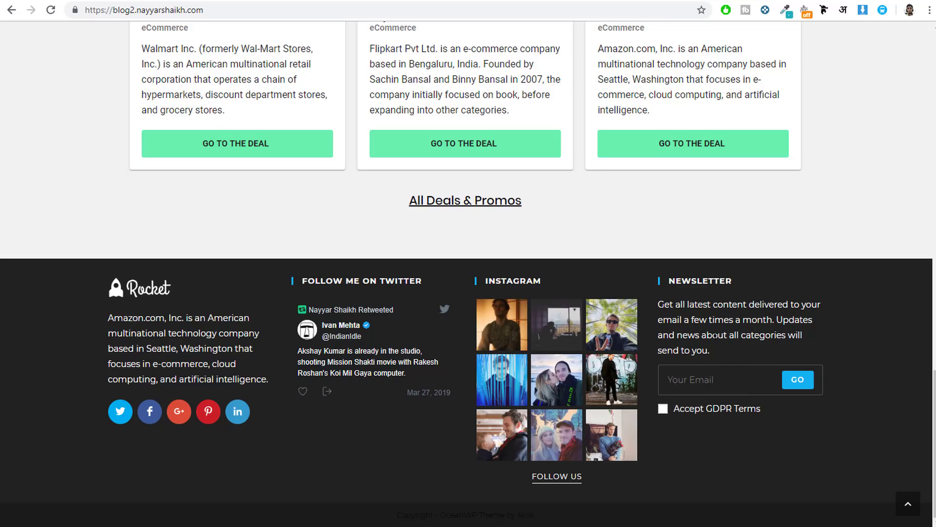
Jump to the homepage top, drop to the deals section via the scrollbar, then return with Home.
click(906, 505)
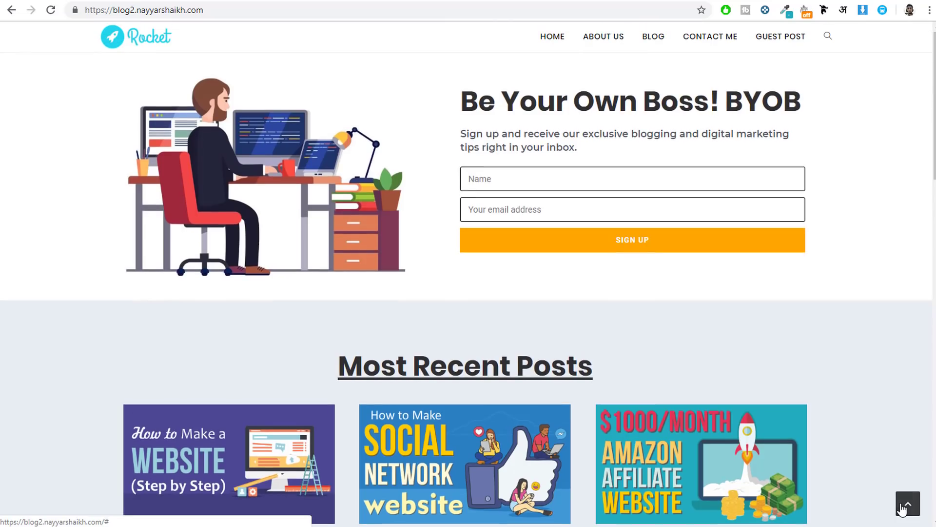
click(932, 361)
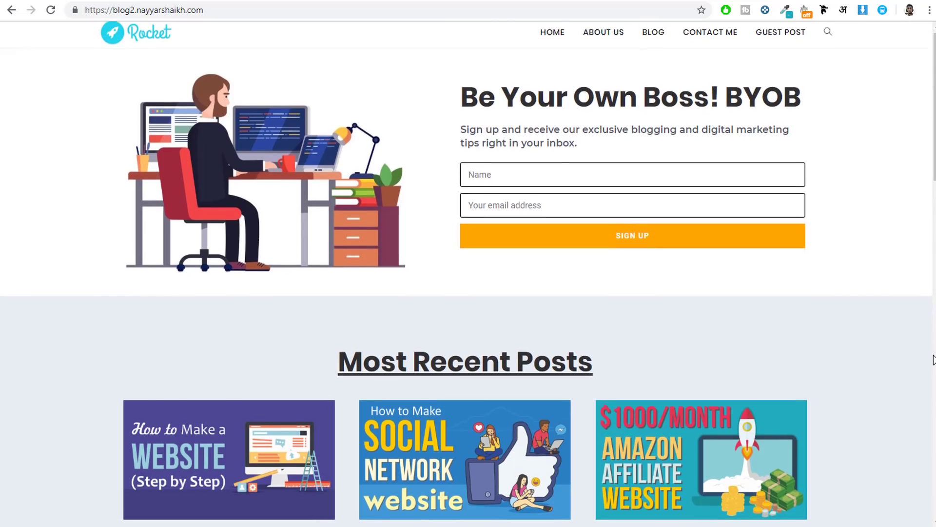
key(Home)
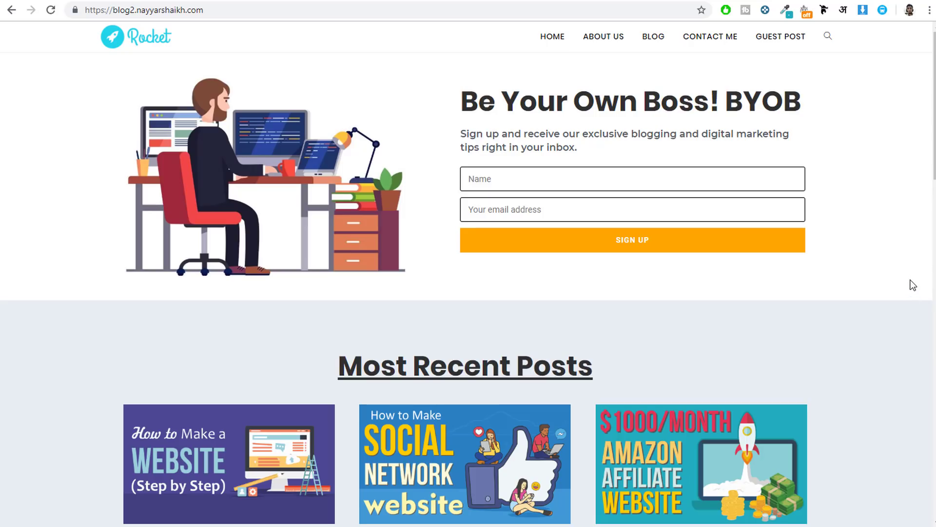
Scroll down to the six Most Recent Posts cards below the BYOB signup.
scroll(886, 250, down, 2)
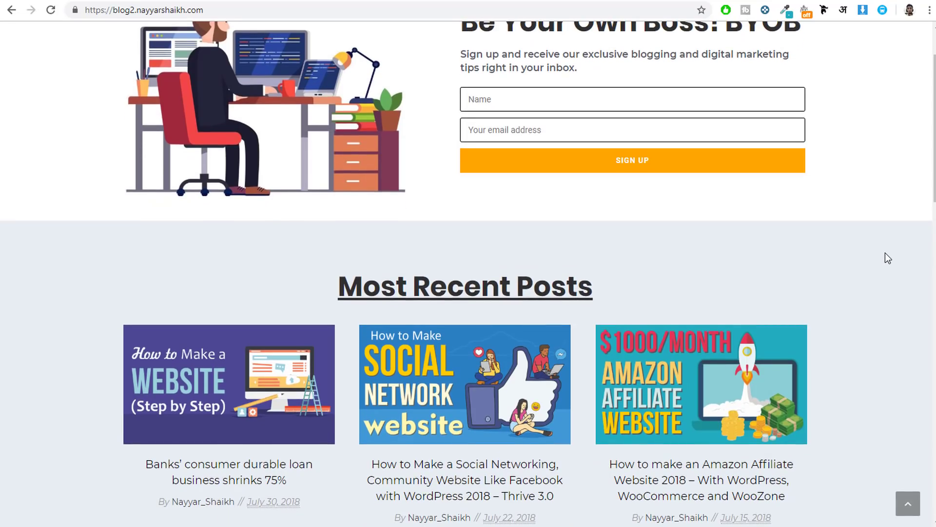
scroll(884, 254, down, 5)
scroll(880, 258, up, 8)
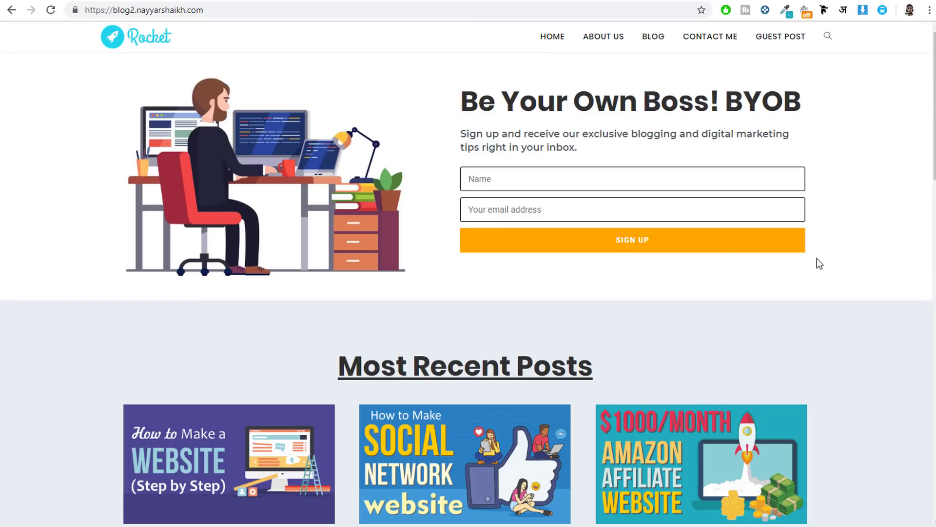
scroll(885, 250, down, 6)
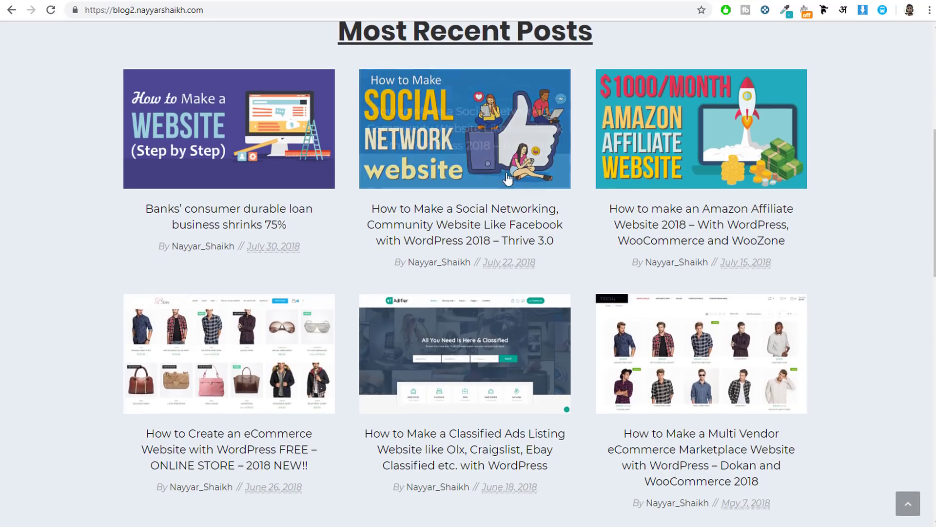
scroll(899, 280, down, 8)
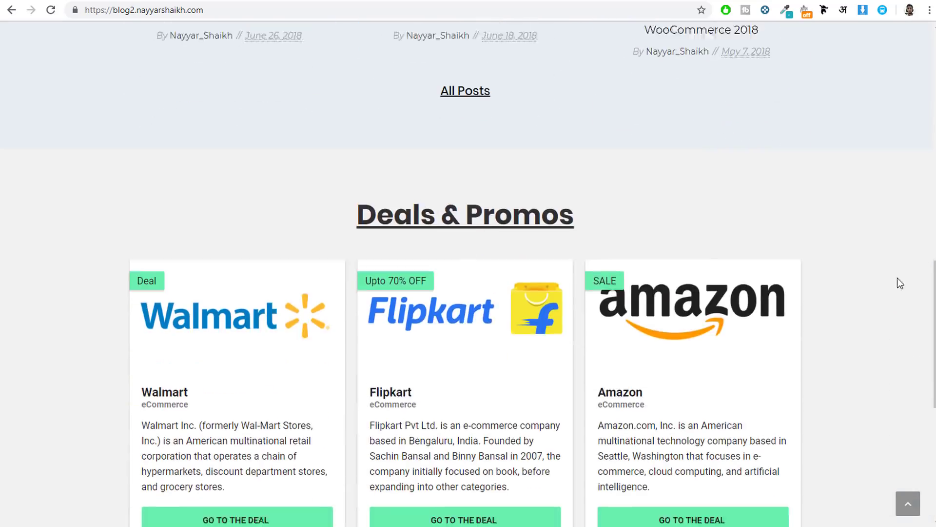
scroll(642, 262, down, 5)
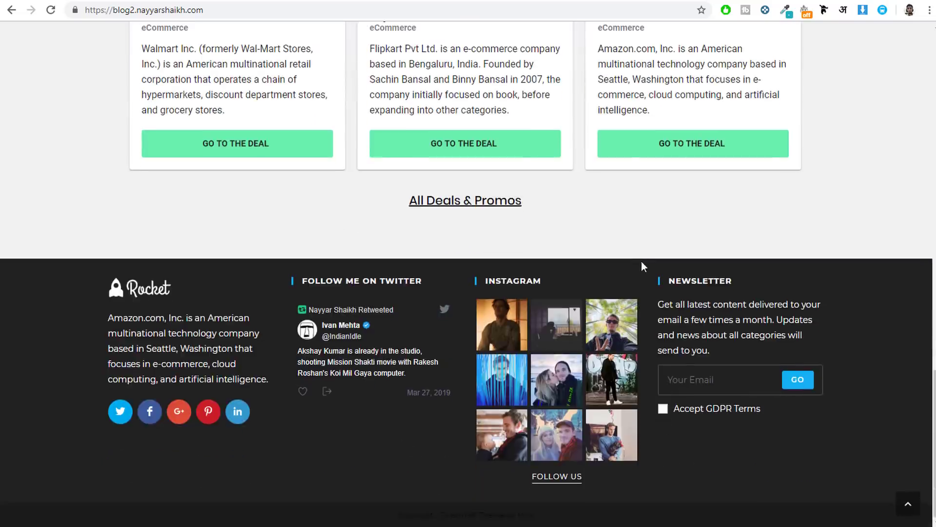
scroll(627, 272, up, 20)
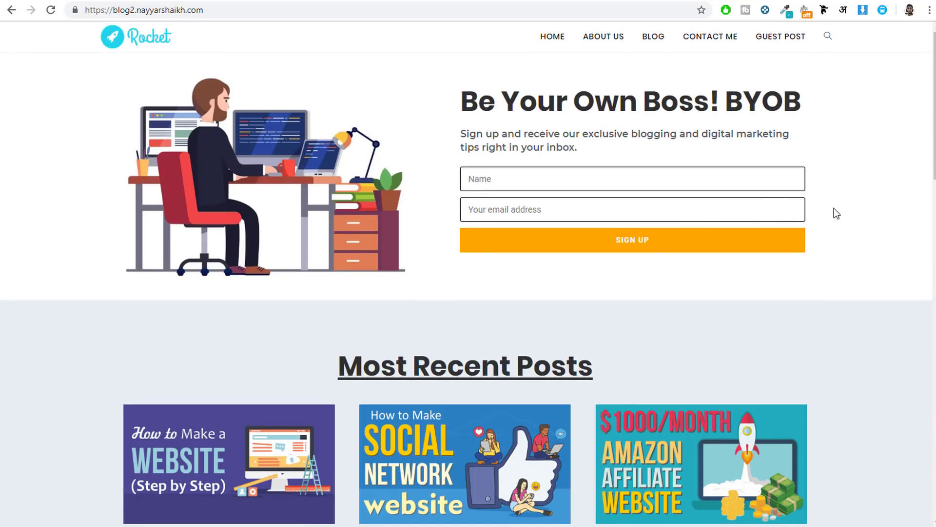
scroll(855, 207, down, 2)
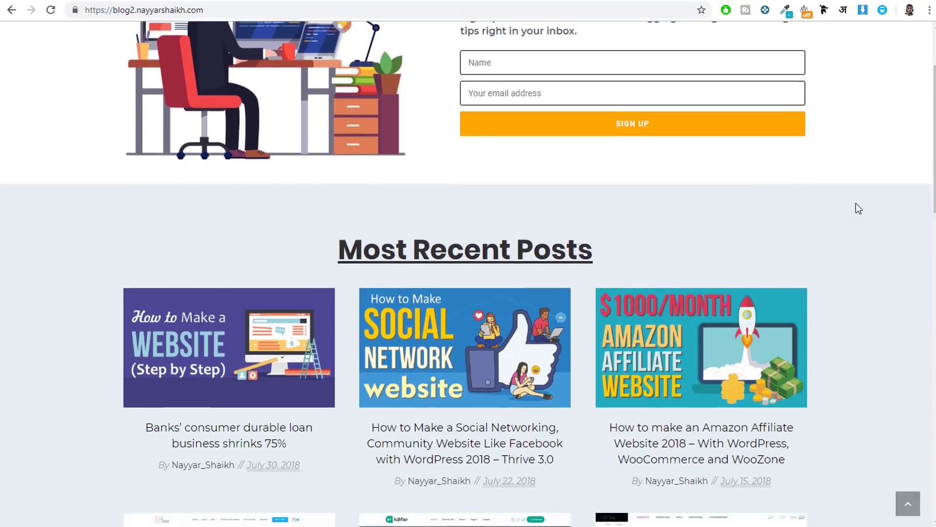
scroll(861, 205, up, 3)
scroll(862, 205, down, 3)
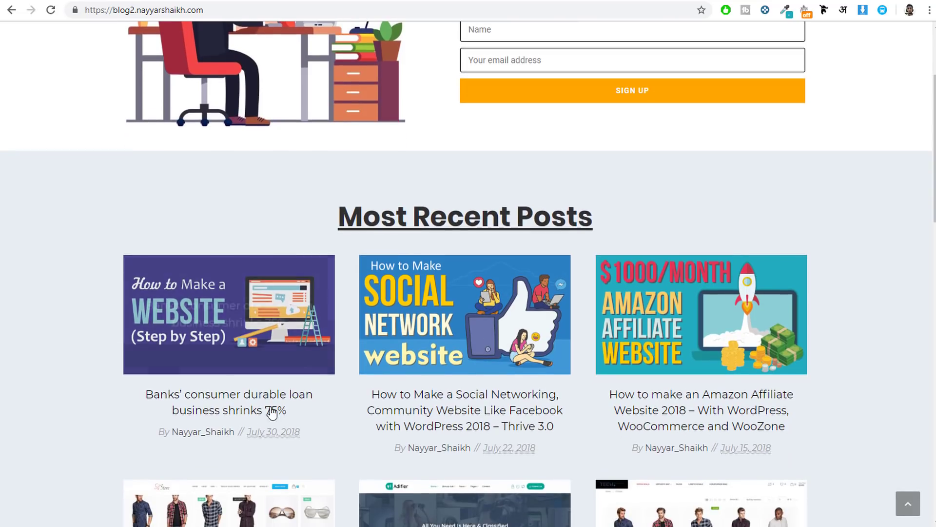
Open the 'Banks' consumer durable loan business shrinks 75%' post, then select and deselect its title line.
click(215, 404)
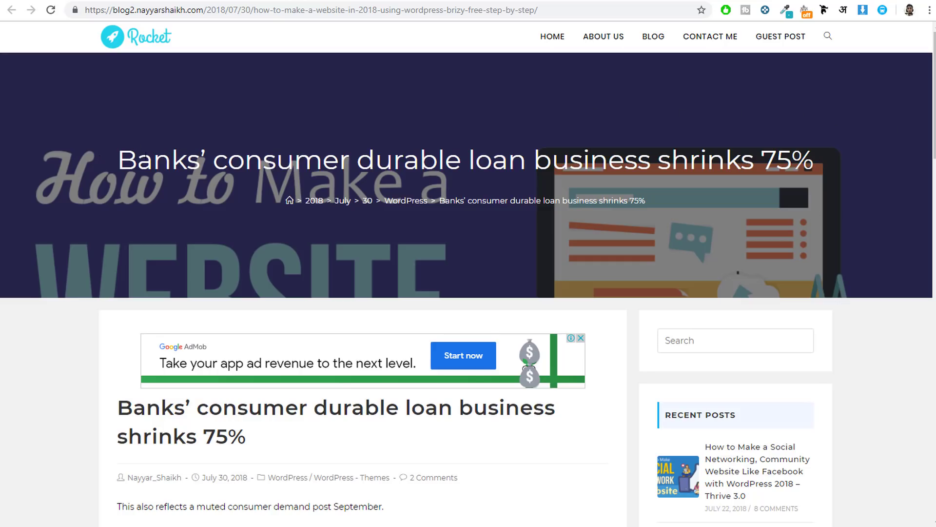
drag(119, 161, 647, 201)
click(770, 177)
Read through the loan article, highlighting and clearing the title and a block of body text.
scroll(397, 220, down, 6)
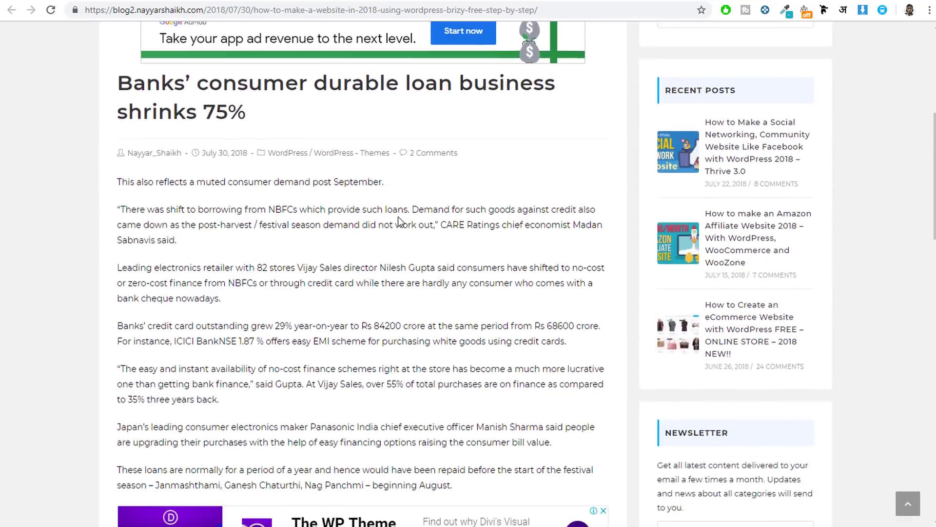
scroll(397, 220, up, 2)
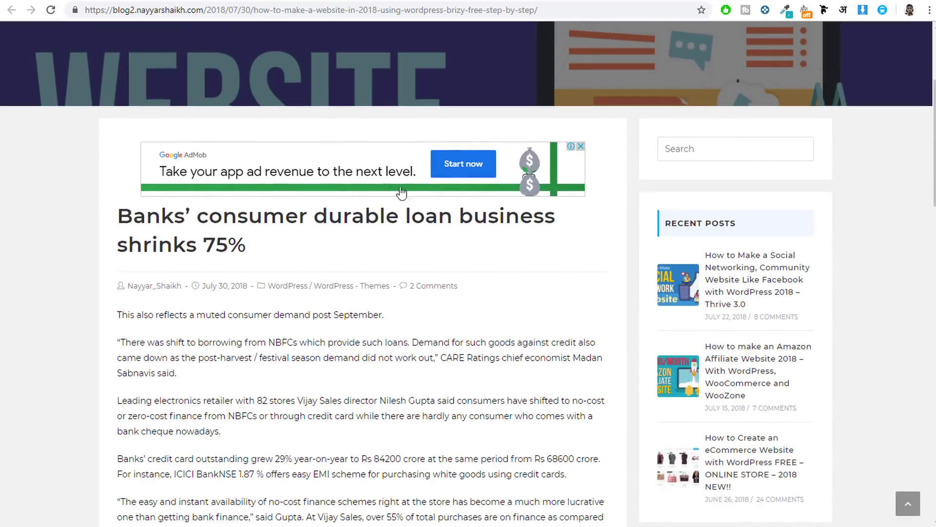
scroll(497, 184, down, 5)
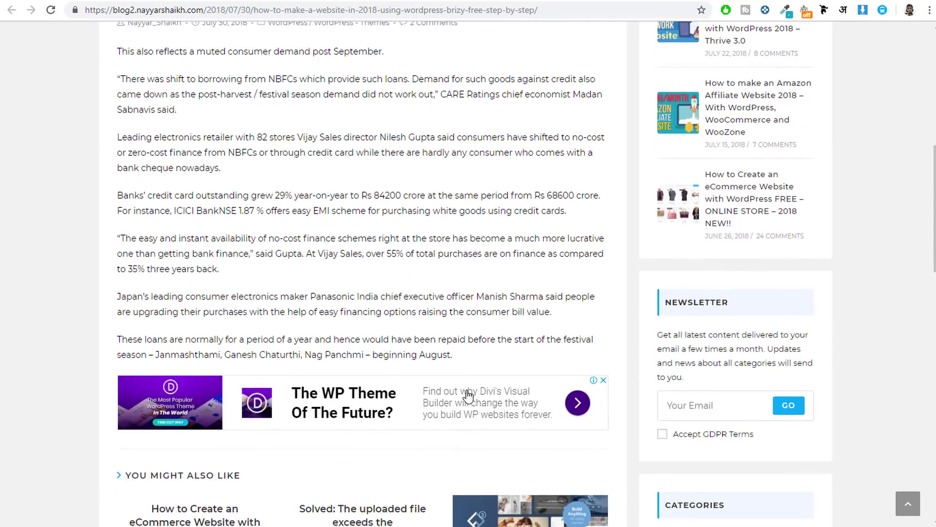
scroll(461, 397, up, 7)
scroll(454, 365, down, 4)
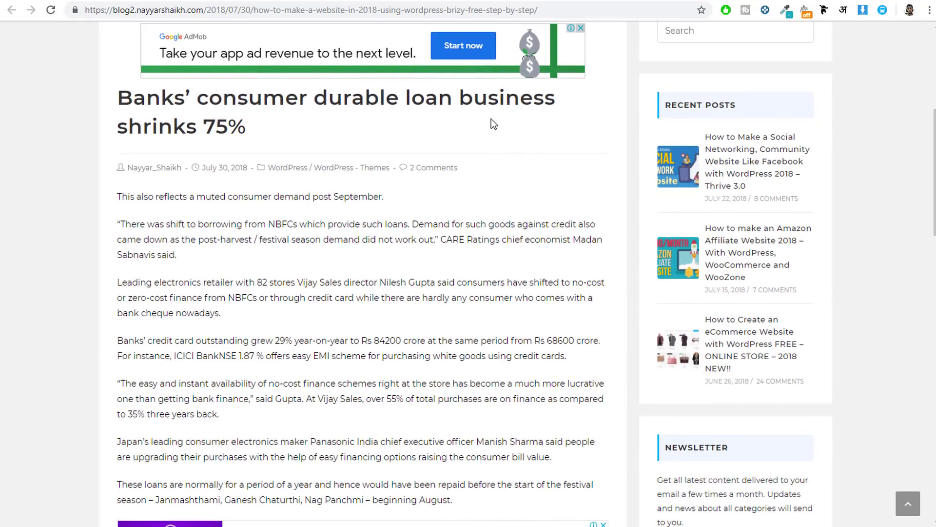
scroll(143, 95, up, 3)
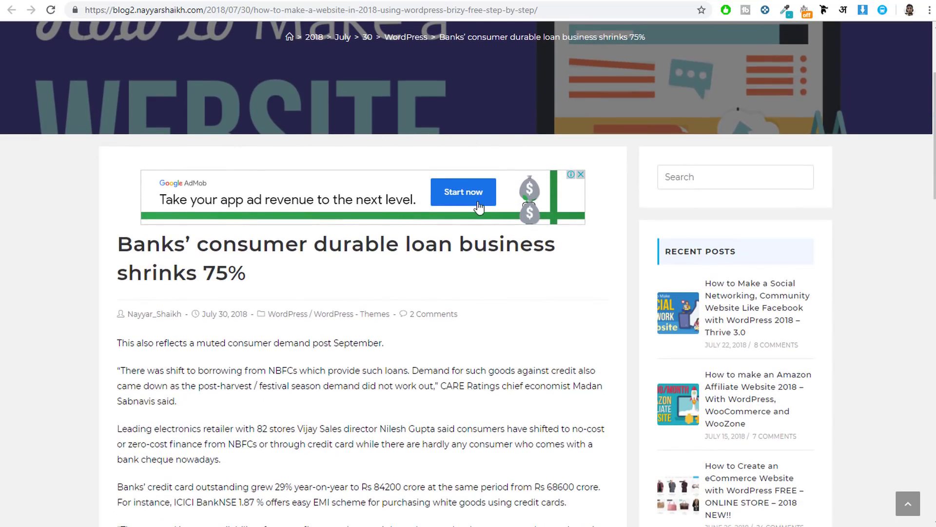
scroll(317, 458, down, 5)
scroll(419, 405, up, 8)
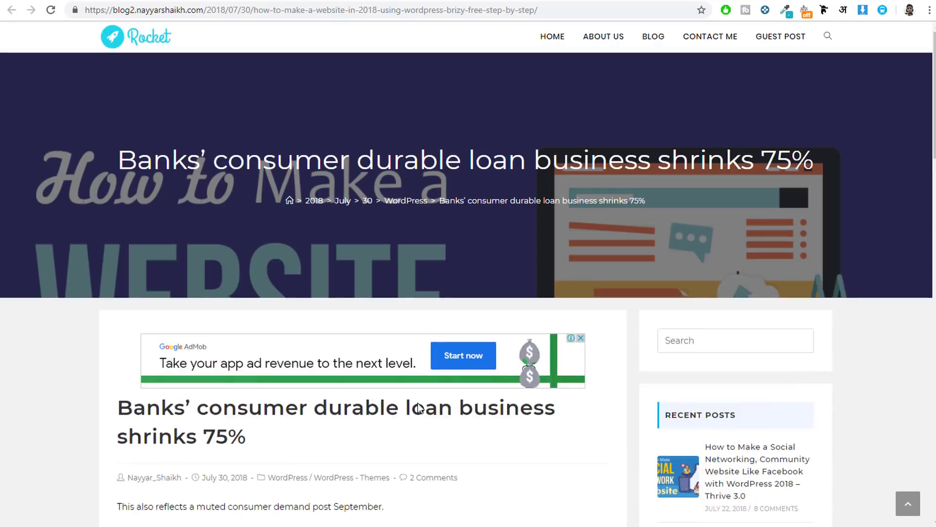
scroll(431, 412, down, 4)
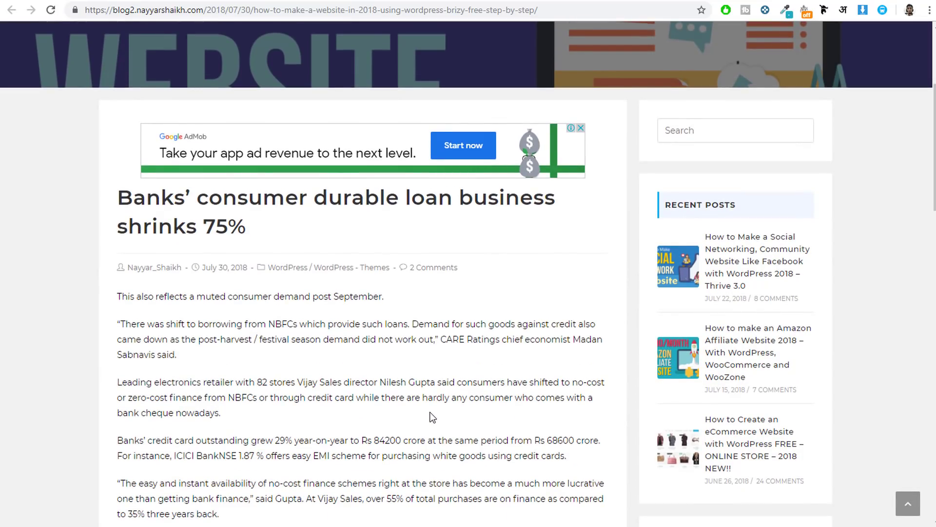
scroll(502, 373, down, 2)
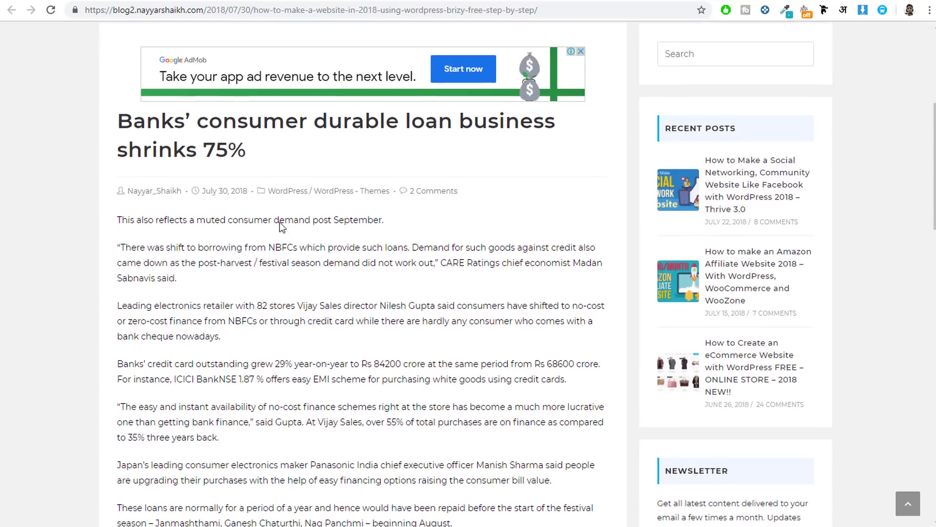
drag(126, 113, 245, 147)
click(268, 173)
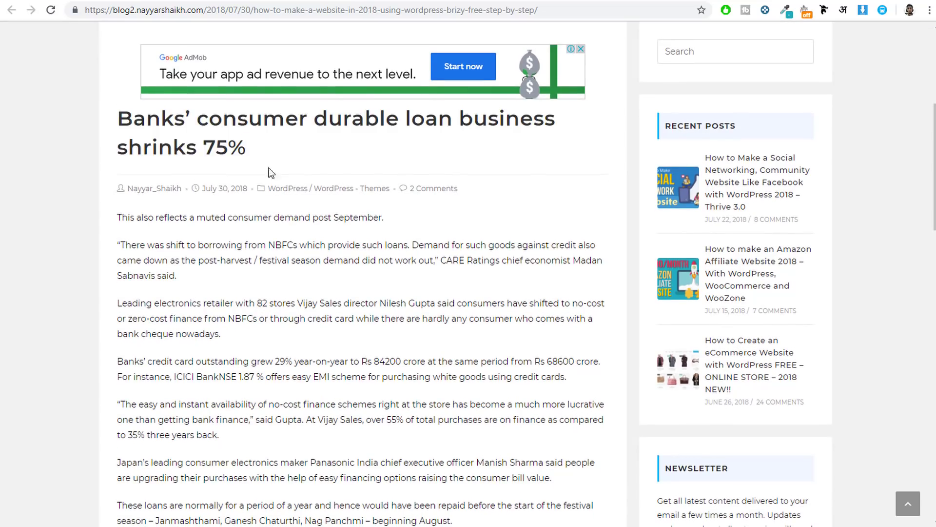
scroll(241, 170, down, 4)
scroll(157, 134, up, 2)
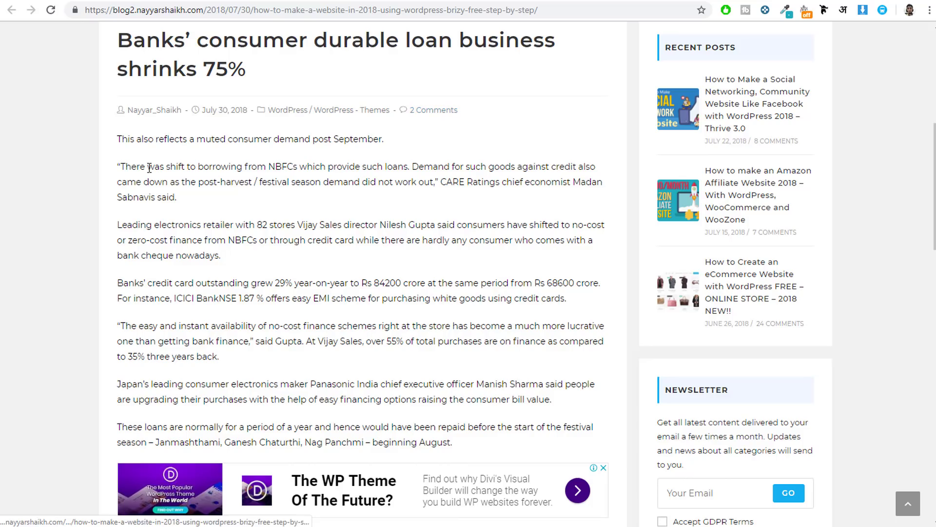
drag(119, 138, 562, 420)
click(562, 420)
Scroll to the end of the article, then jump back to its top.
scroll(533, 420, down, 1)
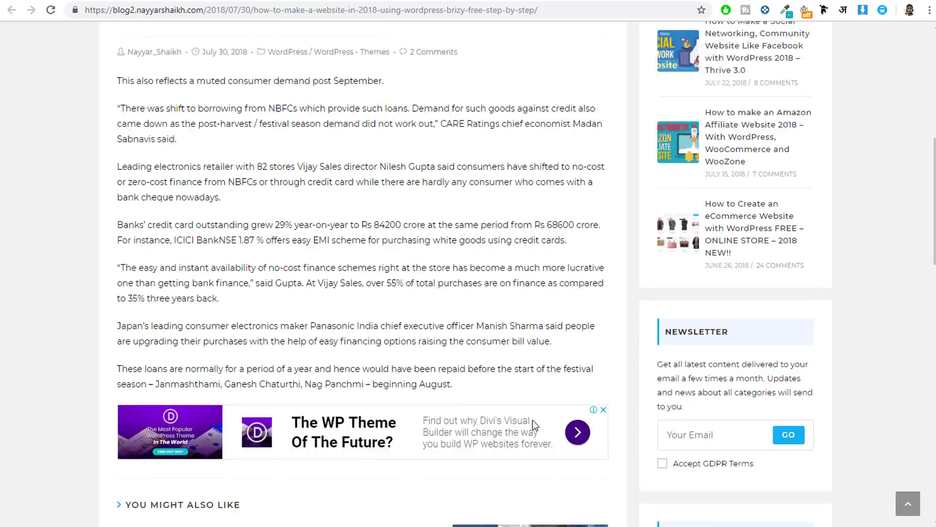
scroll(532, 420, down, 7)
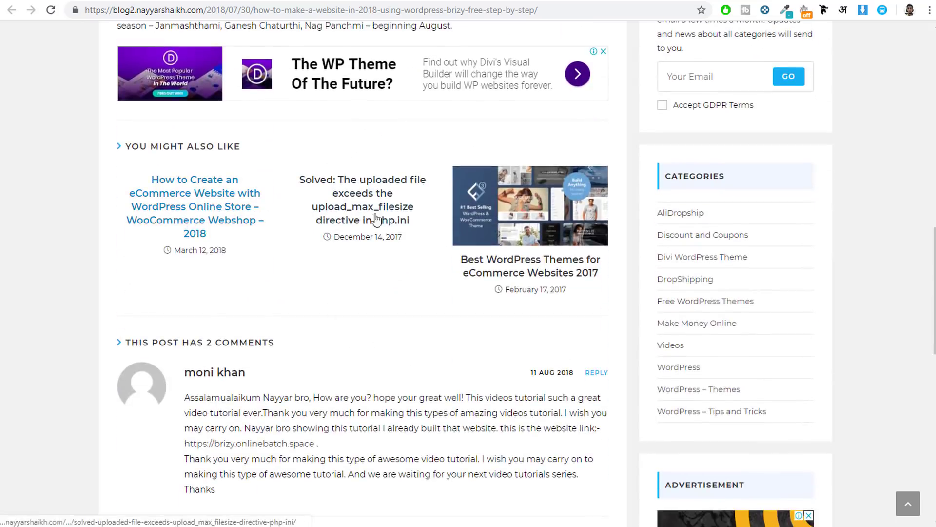
scroll(185, 302, down, 4)
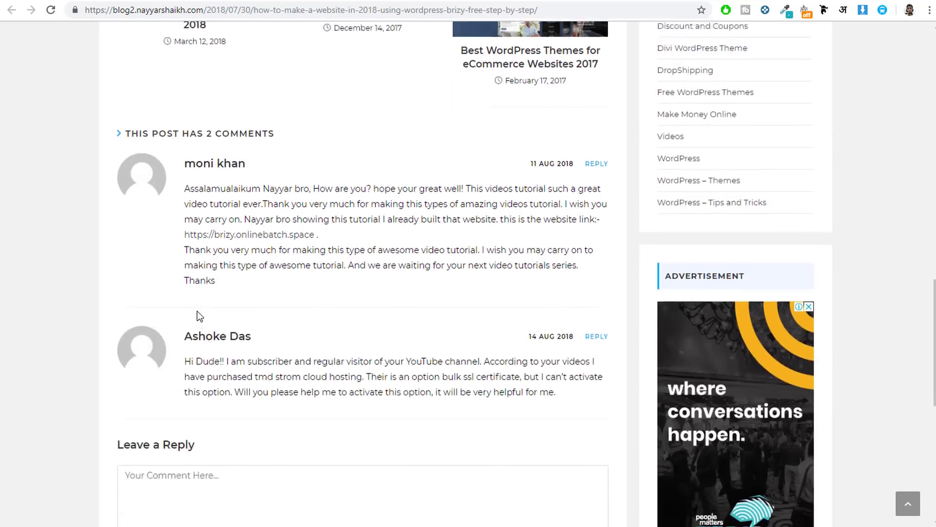
scroll(197, 311, down, 7)
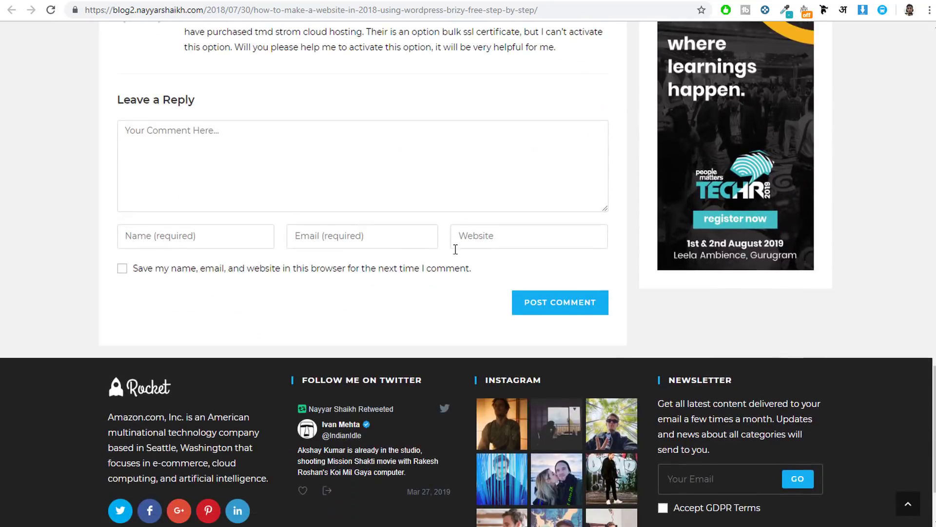
scroll(435, 249, up, 20)
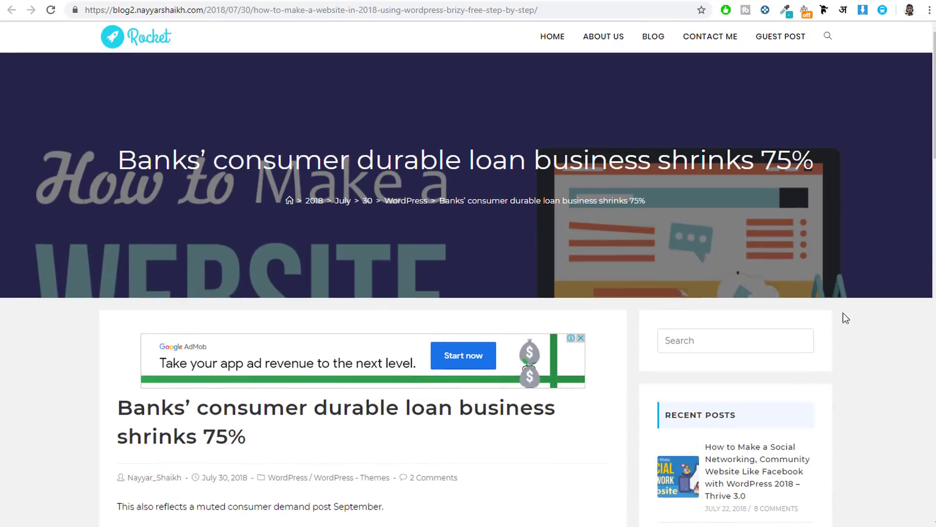
scroll(846, 318, down, 3)
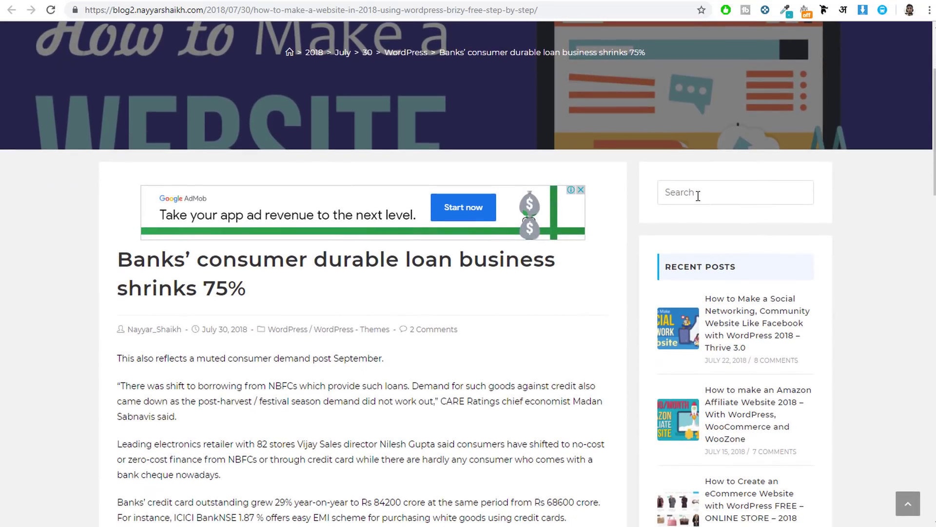
scroll(924, 234, down, 3)
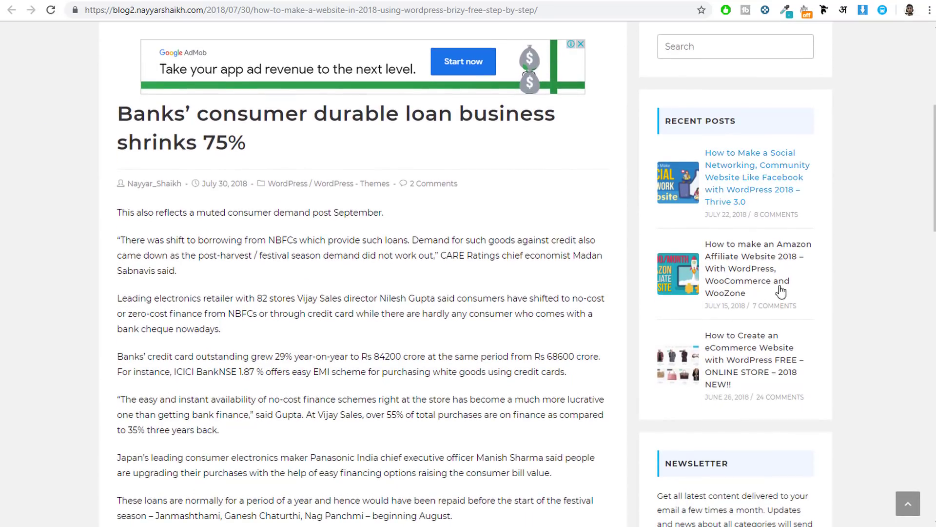
scroll(846, 314, down, 13)
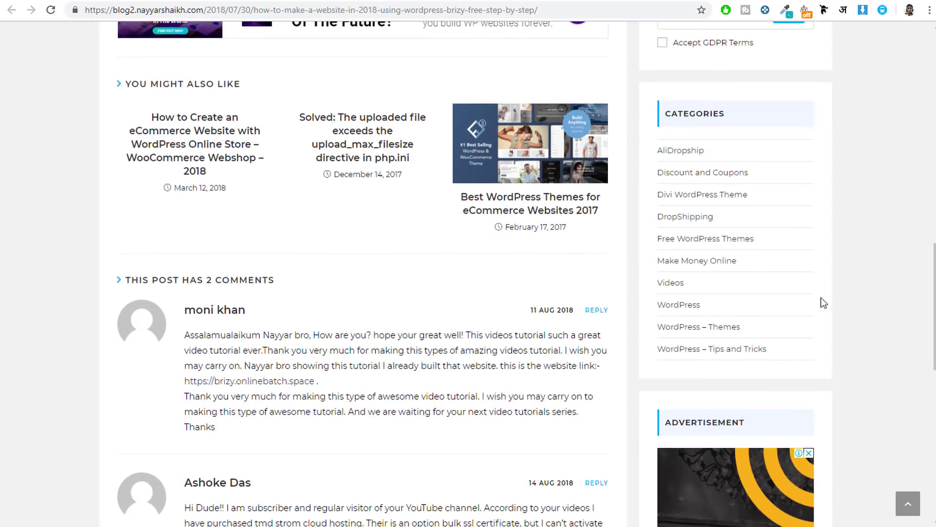
scroll(834, 309, down, 6)
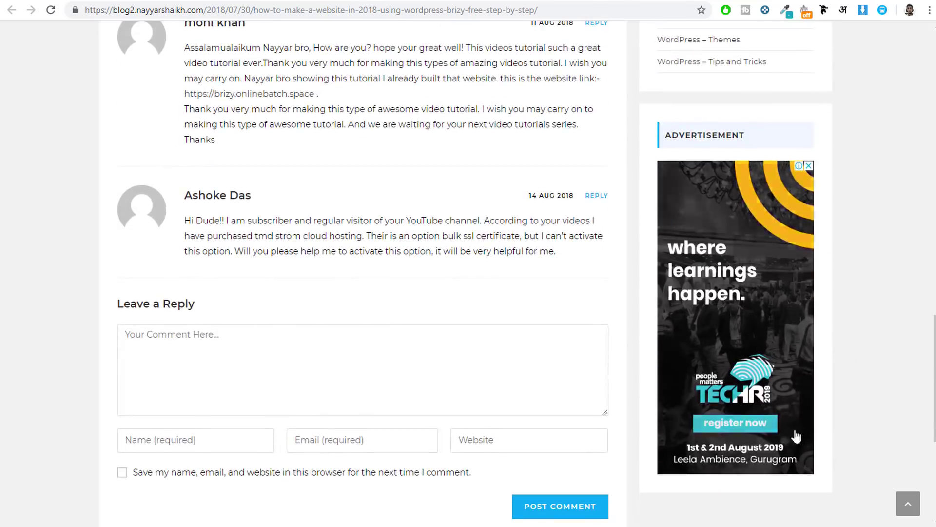
click(907, 505)
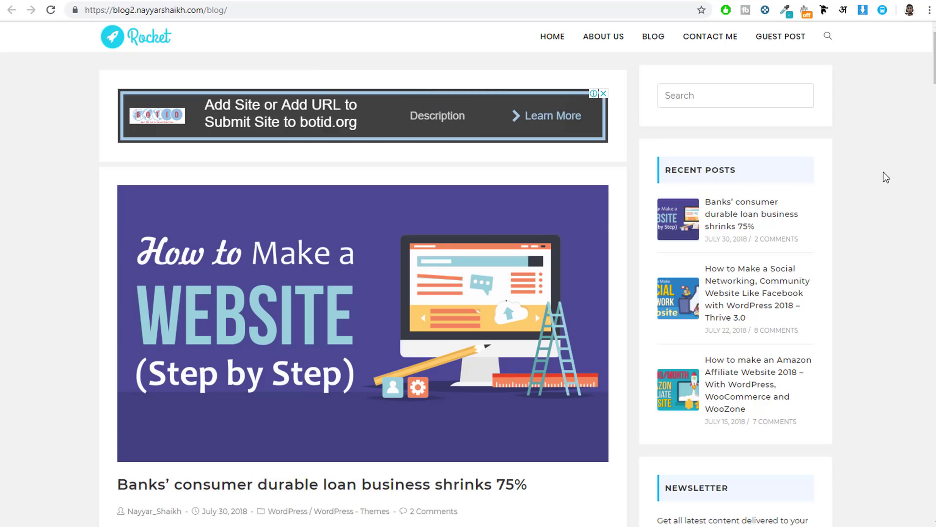
scroll(211, 300, down, 15)
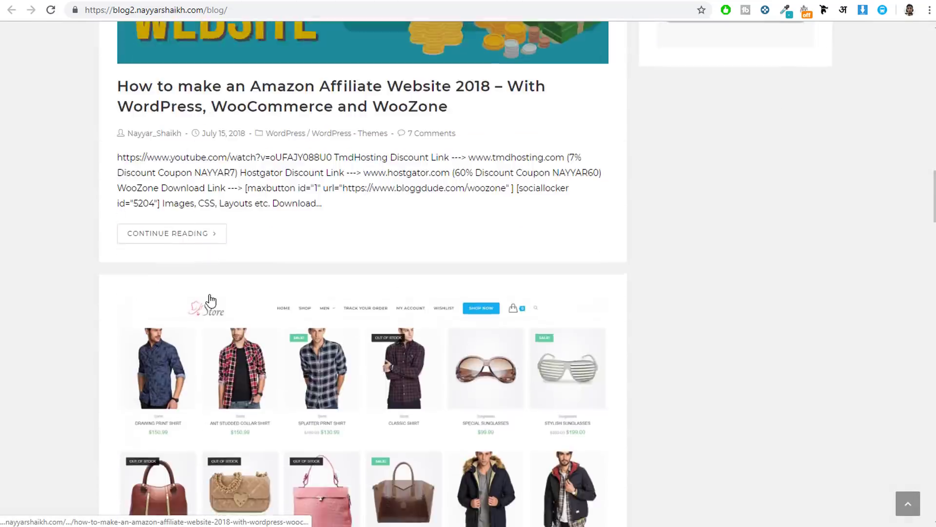
scroll(211, 300, up, 15)
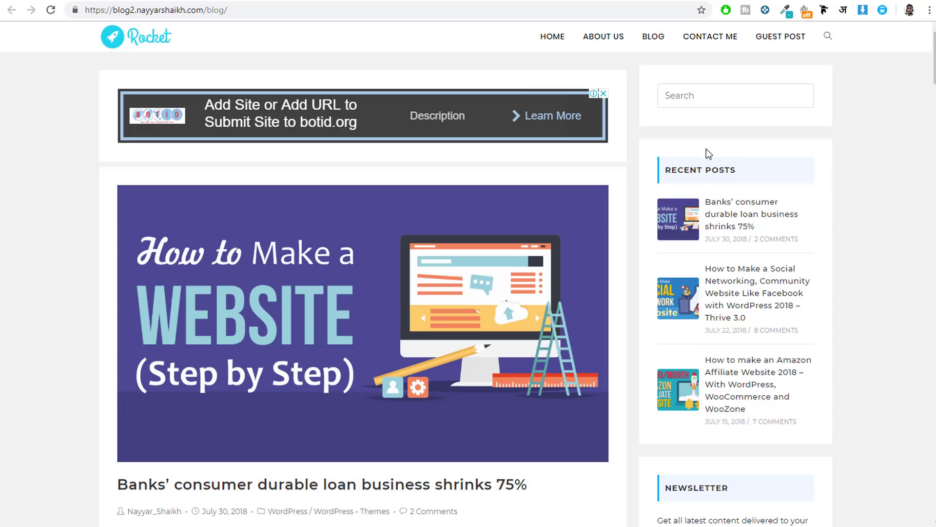
scroll(706, 149, down, 20)
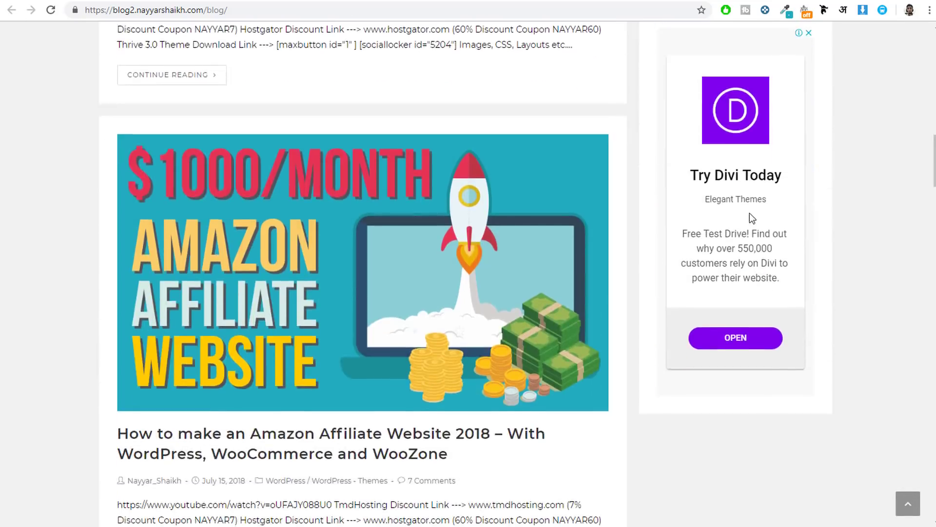
scroll(844, 279, up, 20)
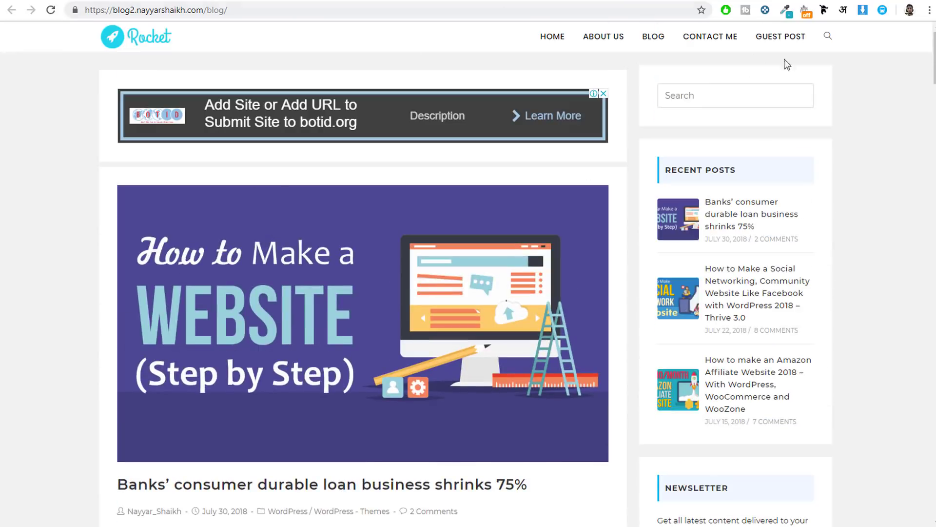
Open the About Us page, then select and deselect the 'Who Am I?' heading.
click(464, 1)
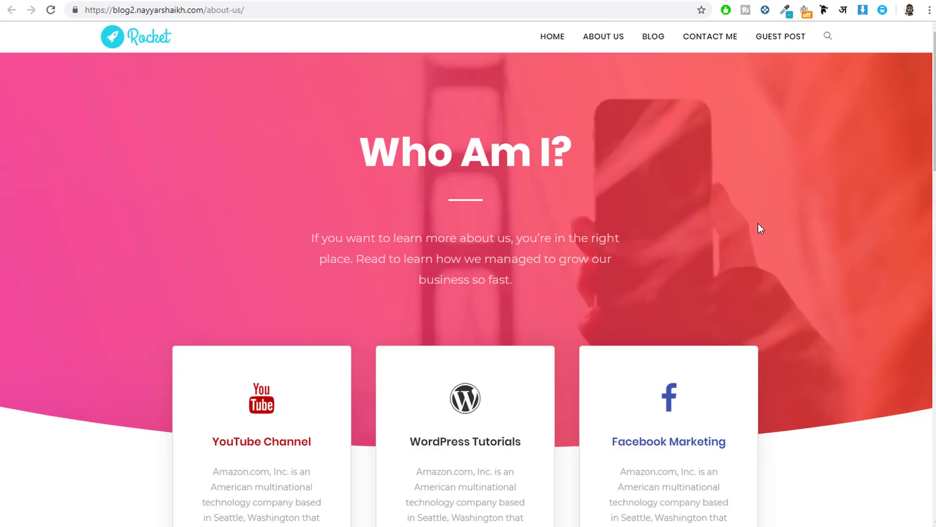
drag(369, 159, 649, 155)
click(353, 254)
Step the client logo carousel back until GEO leads, then return to the page top with Home.
scroll(453, 259, down, 10)
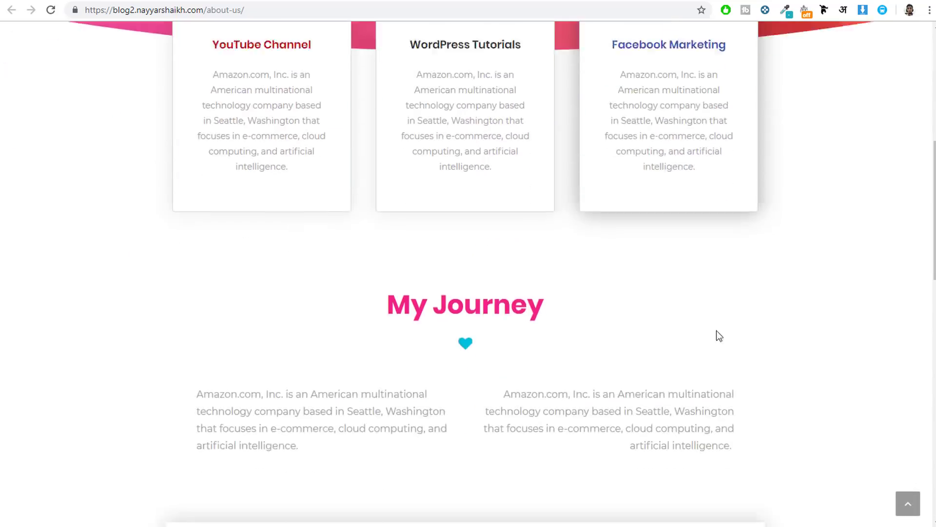
scroll(472, 324, down, 3)
scroll(448, 188, down, 1)
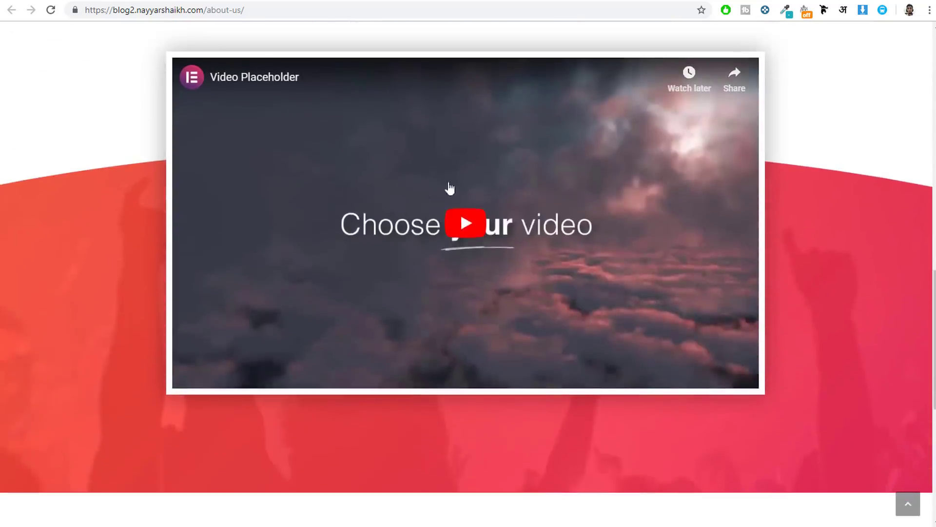
scroll(492, 235, down, 5)
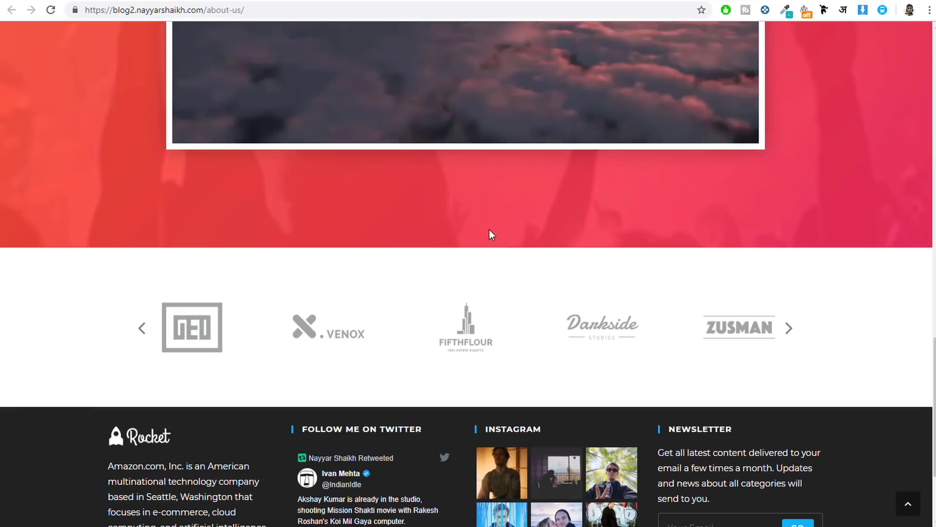
click(141, 328)
click(140, 328)
click(141, 329)
click(141, 328)
click(141, 328)
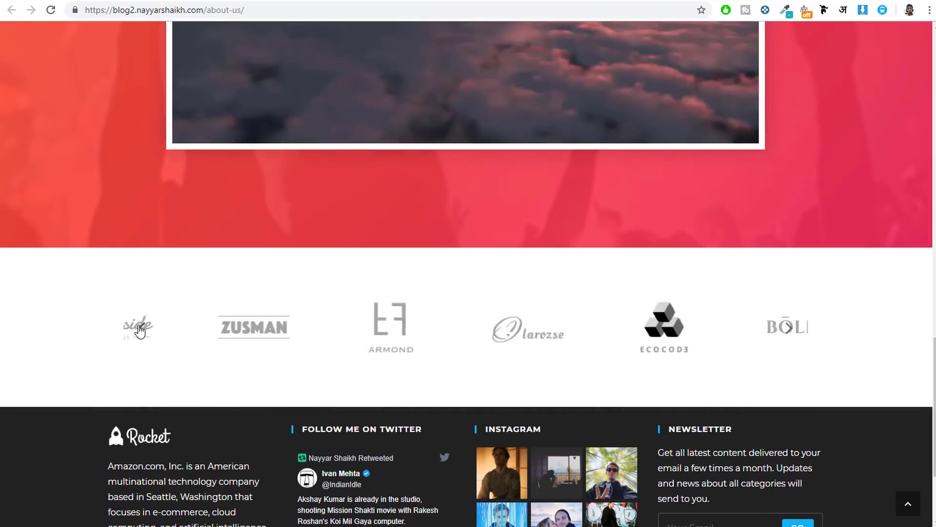
click(141, 328)
click(141, 328)
click(141, 328)
click(141, 328)
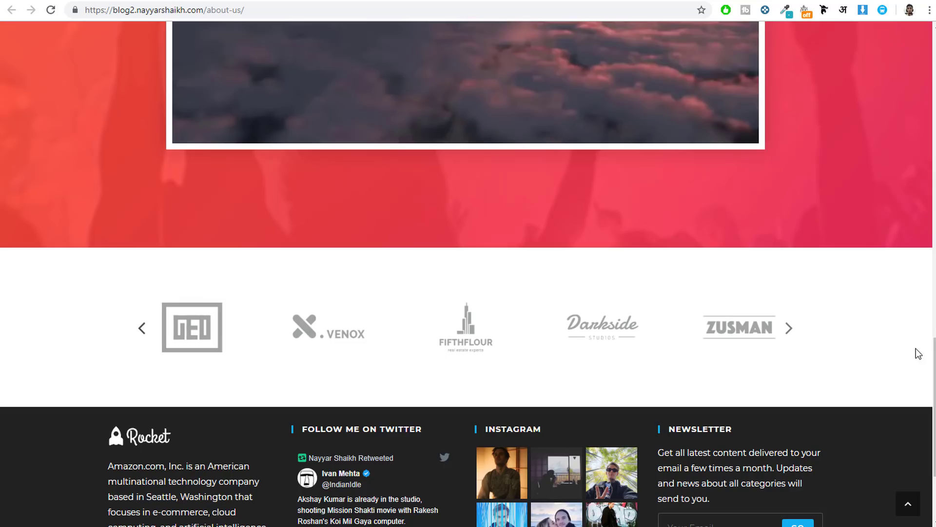
scroll(858, 356, down, 3)
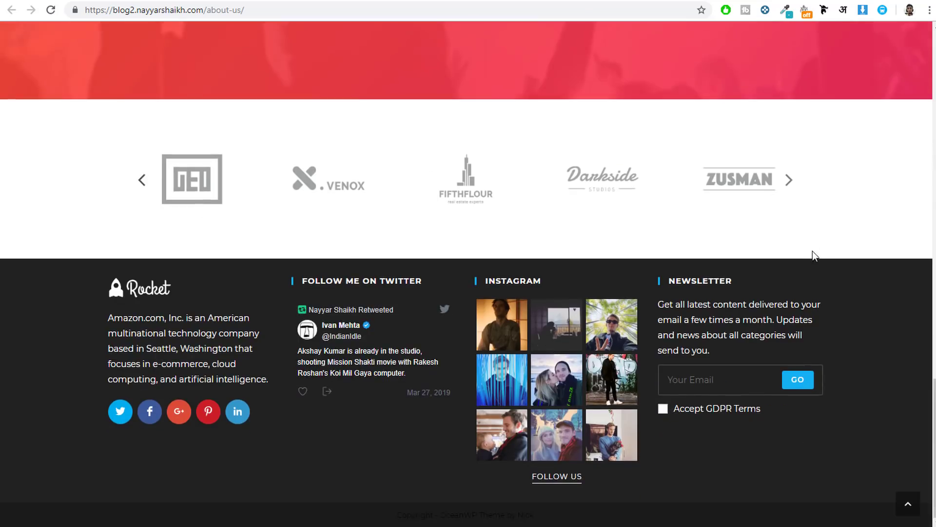
key(Home)
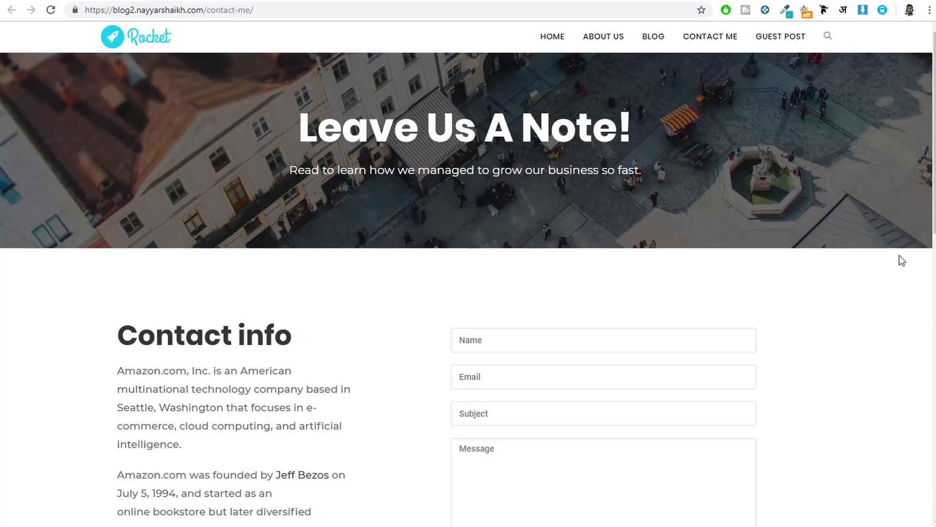
drag(295, 128, 708, 132)
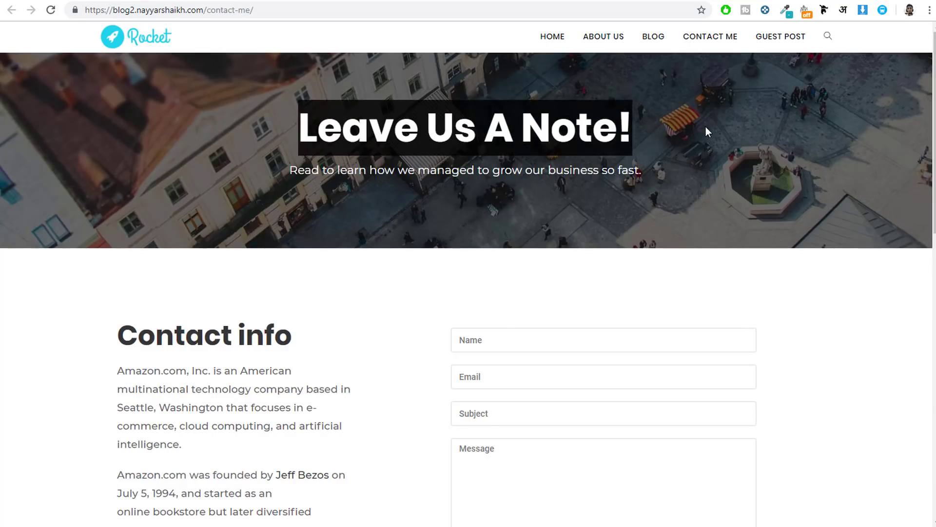
click(707, 130)
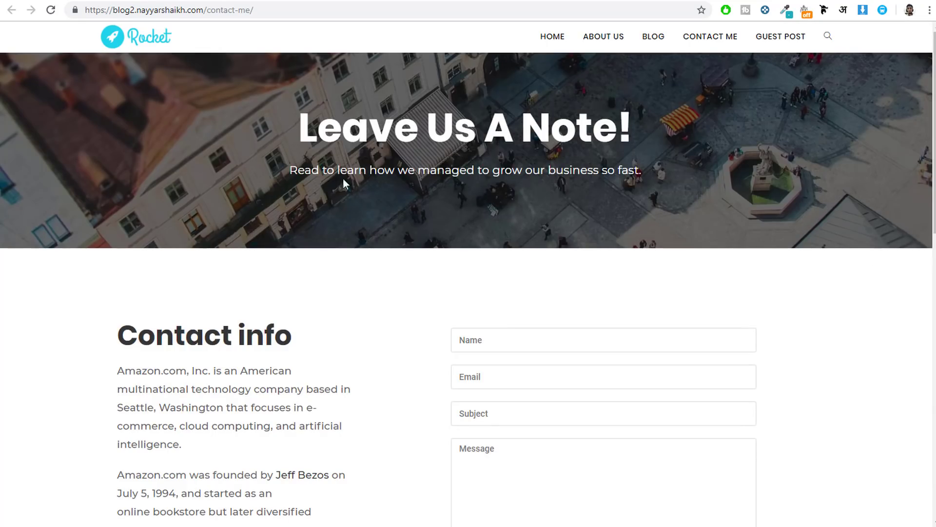
scroll(805, 256, down, 3)
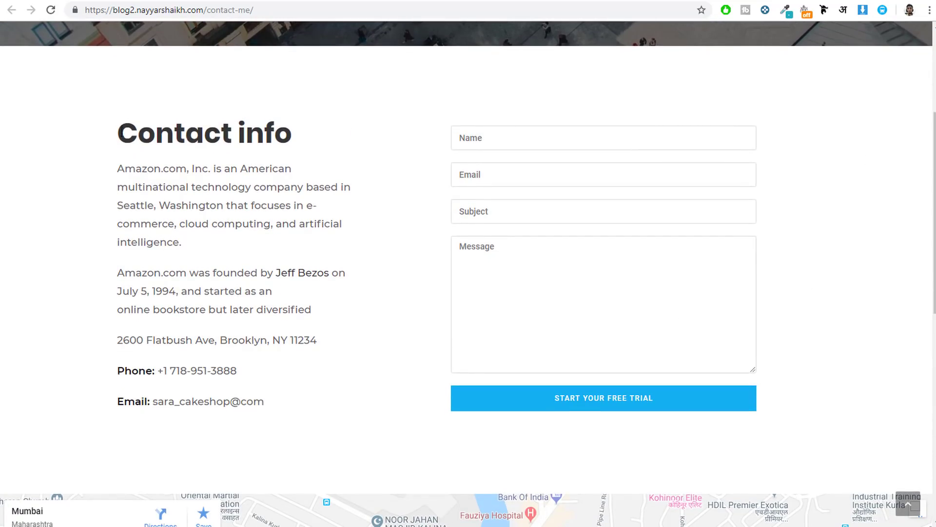
drag(264, 402, 262, 359)
click(262, 360)
drag(335, 309, 119, 168)
click(140, 169)
drag(336, 353, 156, 360)
click(225, 399)
scroll(738, 220, down, 6)
scroll(468, 293, down, 4)
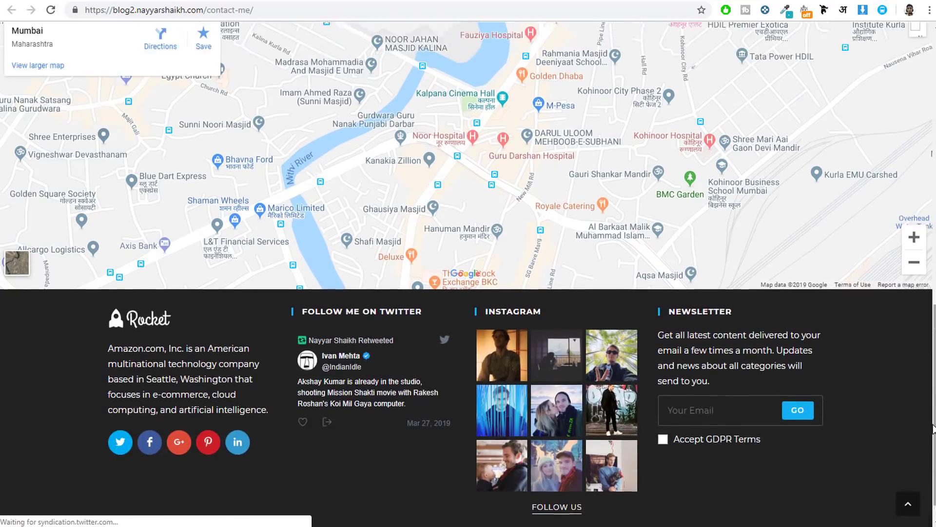
scroll(276, 271, up, 3)
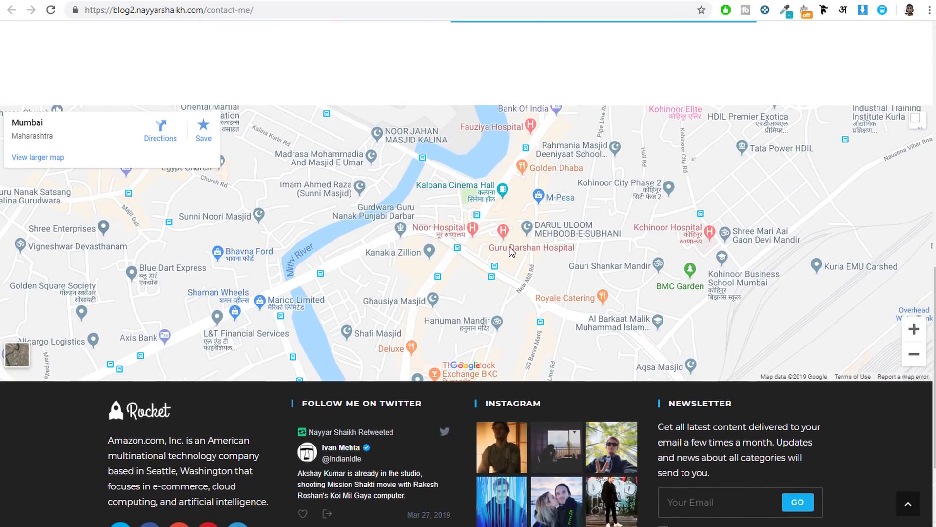
scroll(644, 207, down, 2)
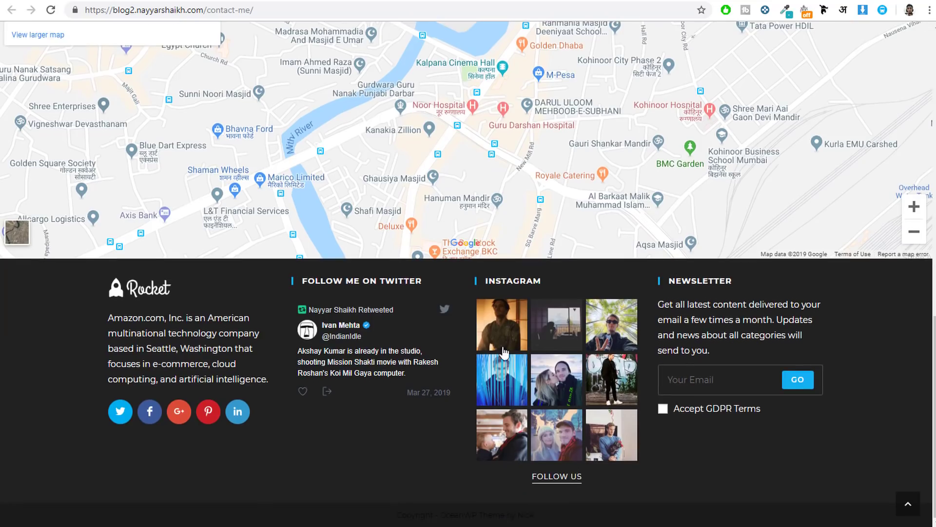
scroll(467, 370, up, 11)
scroll(468, 369, up, 3)
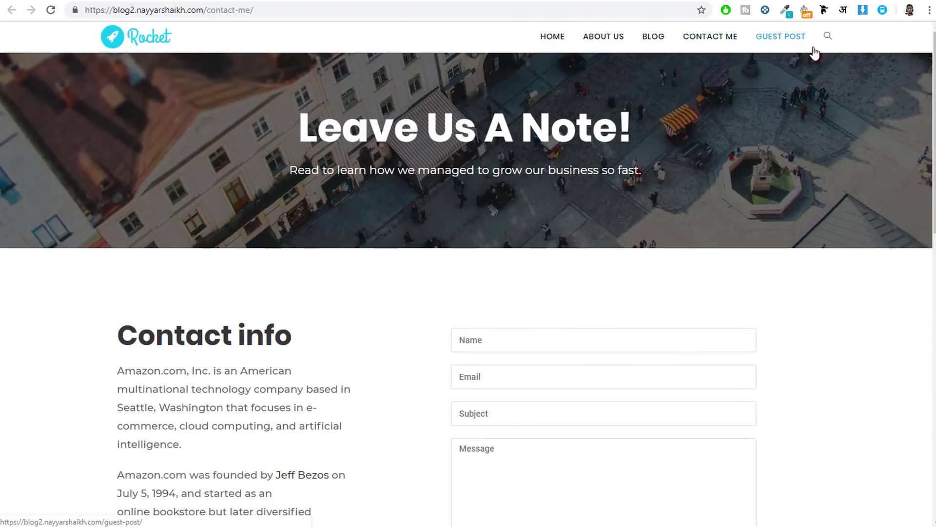
Open the Guest Post page and skim its submission form.
click(790, 38)
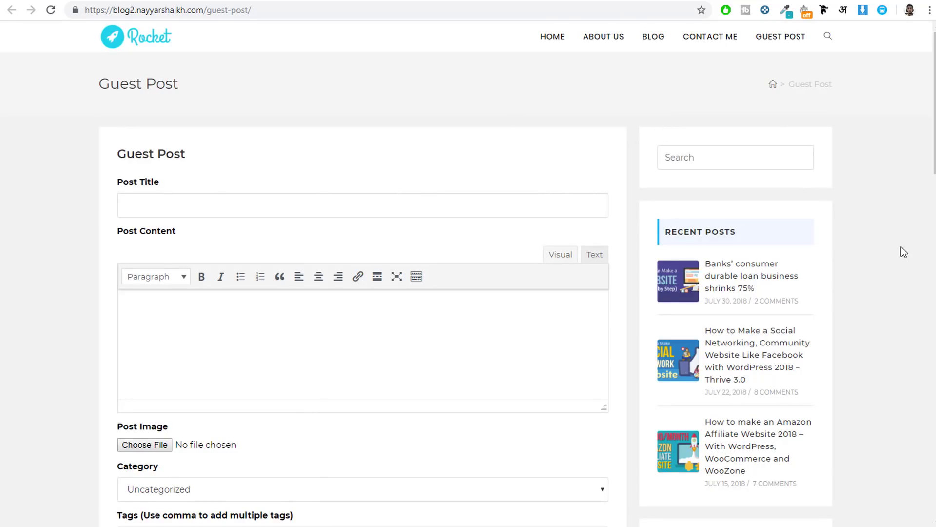
scroll(890, 279, down, 6)
scroll(890, 285, down, 4)
scroll(891, 280, up, 10)
scroll(870, 234, down, 4)
scroll(829, 239, up, 3)
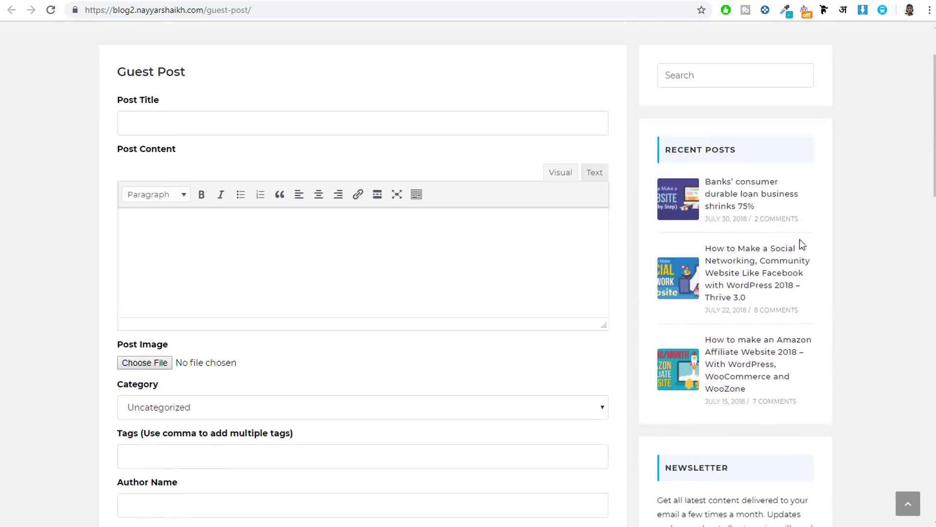
Put the cursor in Post Title, then scroll through the content, author and human check fields.
click(273, 149)
scroll(429, 314, down, 5)
scroll(429, 314, down, 2)
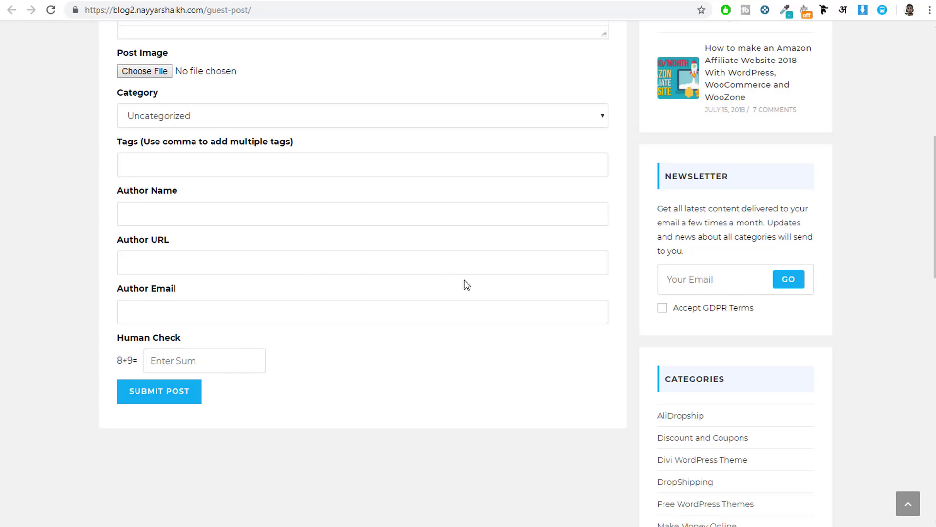
scroll(390, 313, up, 8)
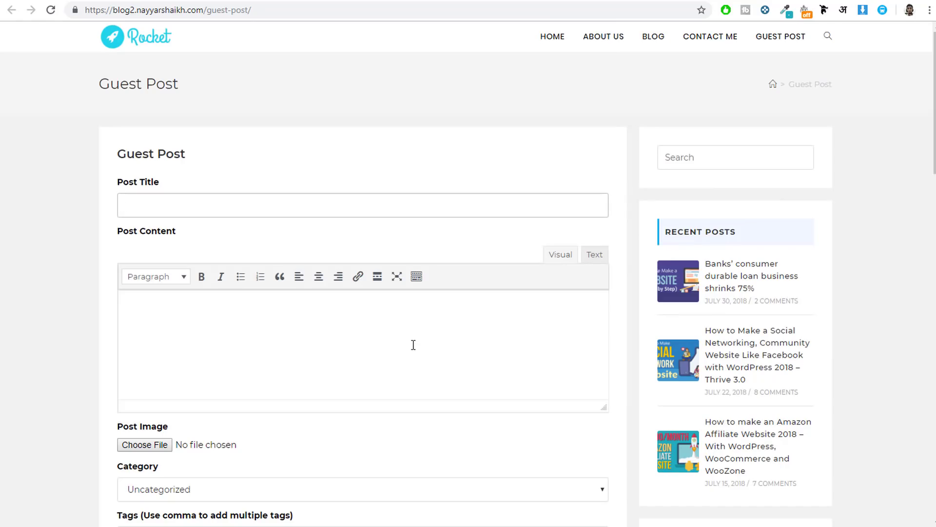
scroll(353, 355, down, 10)
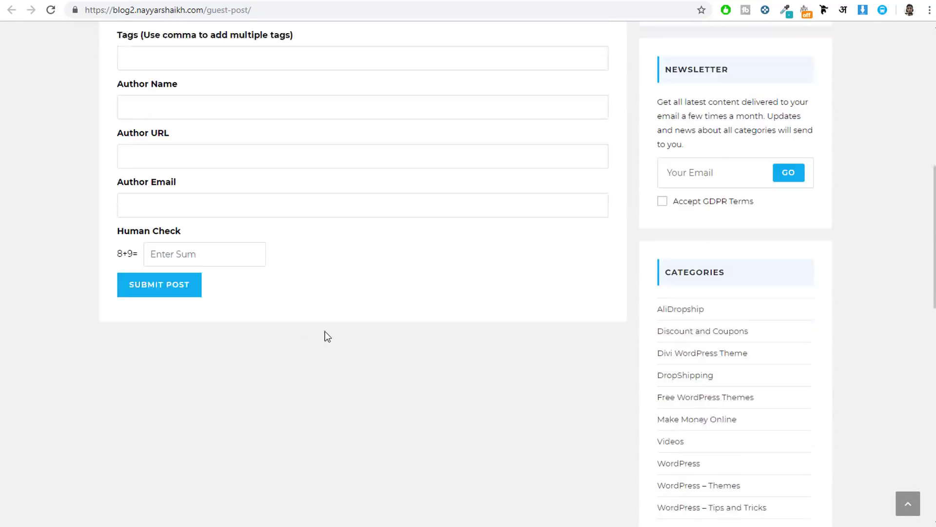
scroll(341, 302, down, 1)
scroll(899, 286, down, 5)
scroll(895, 286, up, 20)
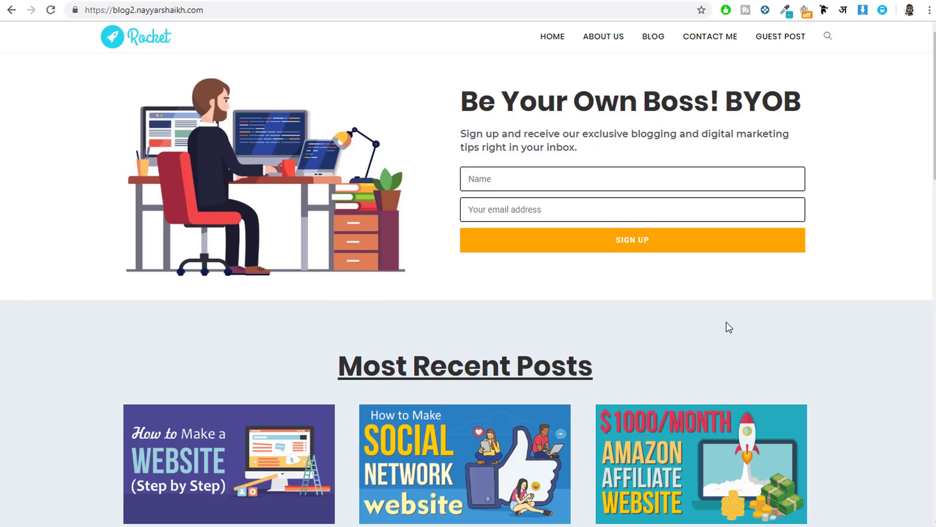
scroll(633, 324, down, 14)
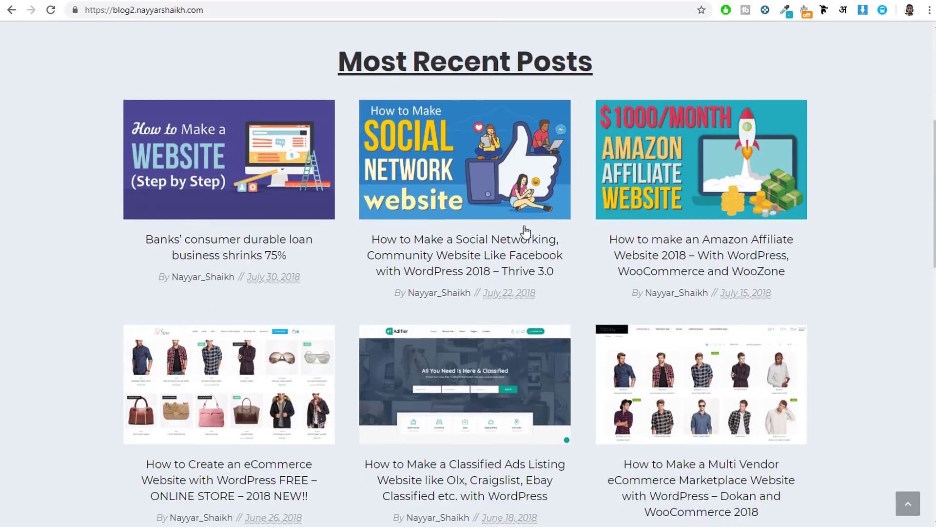
scroll(594, 301, up, 14)
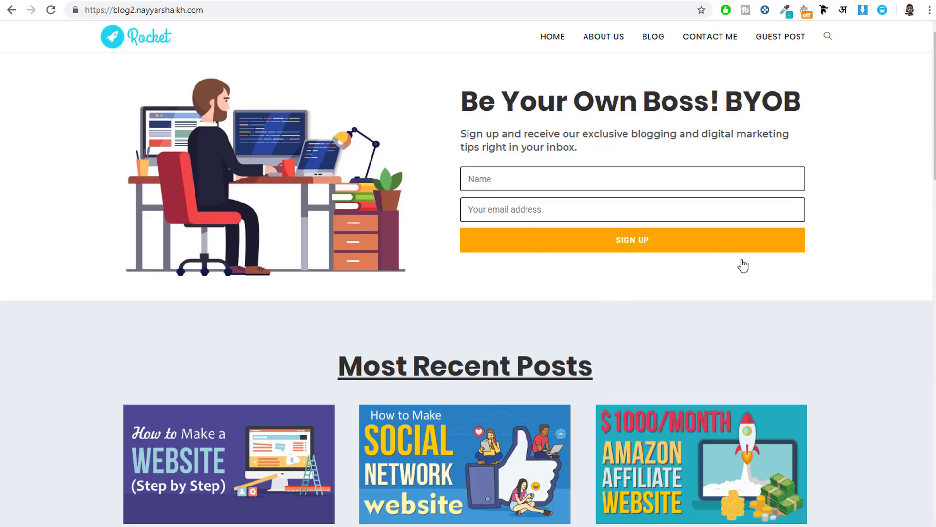
scroll(757, 301, down, 15)
scroll(759, 306, up, 15)
Go to bloggdude.com/sg in a new Chrome tab.
key(ctrl+t)
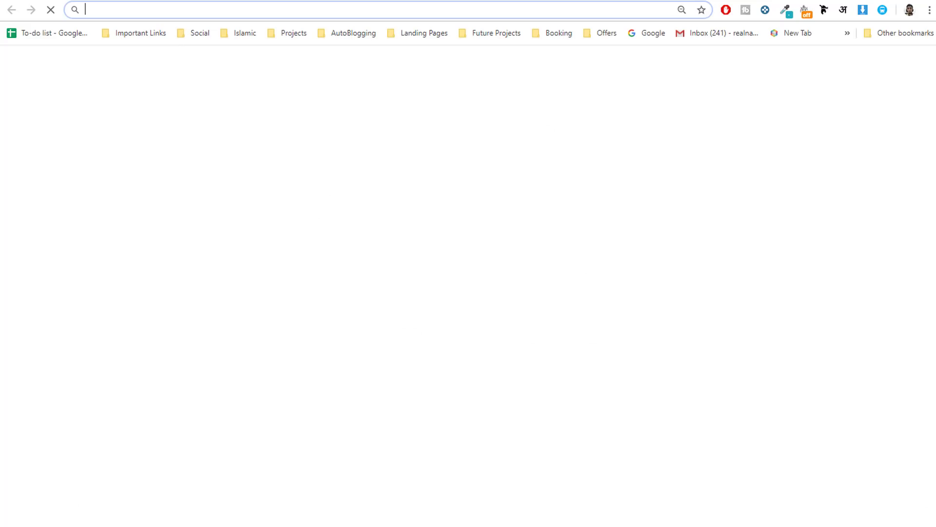
text(bloggdude.com)
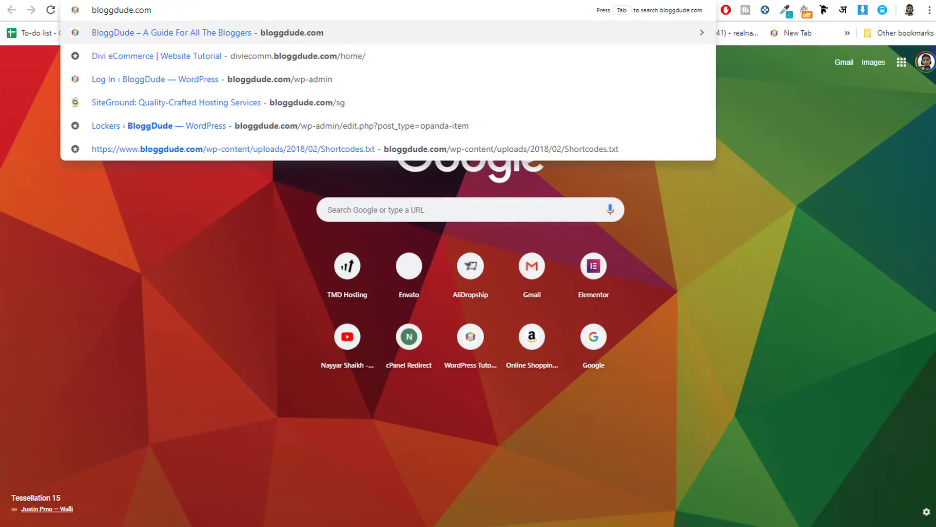
text(/sg)
key(Return)
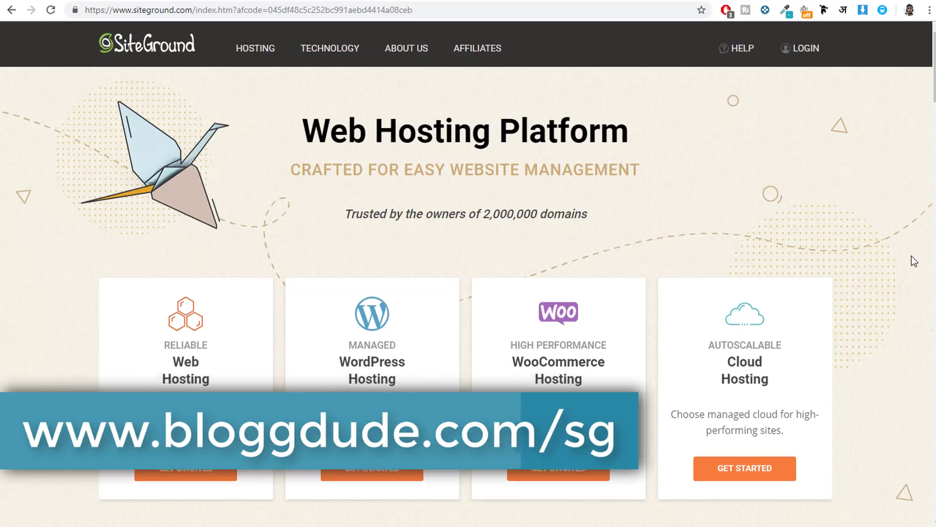
scroll(224, 297, down, 1)
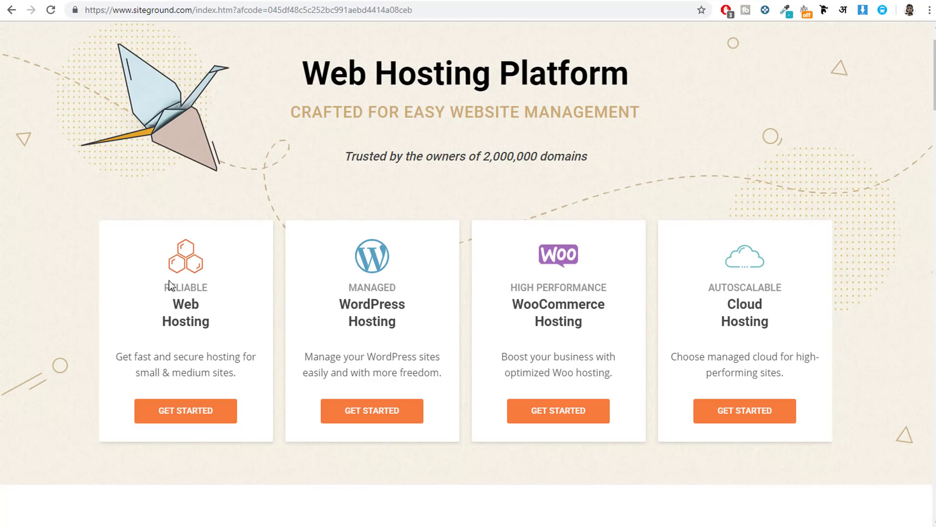
click(192, 410)
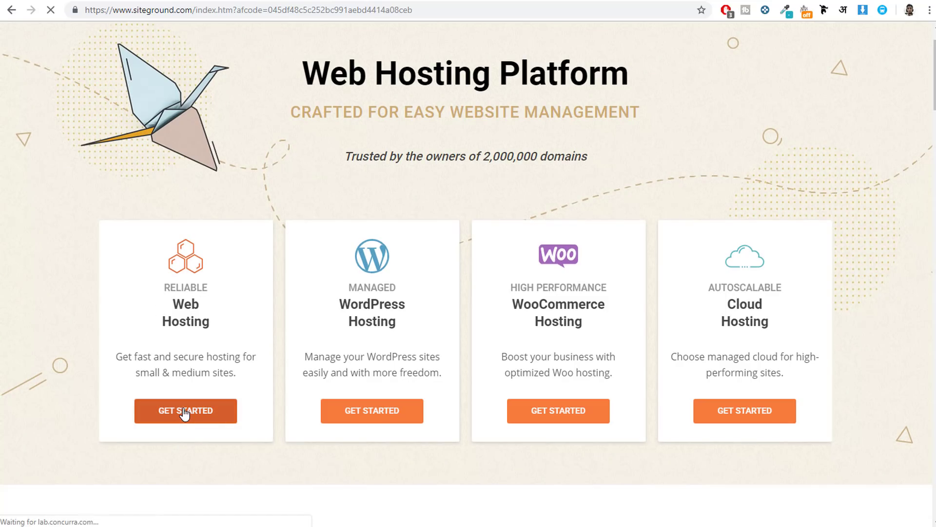
scroll(211, 387, down, 3)
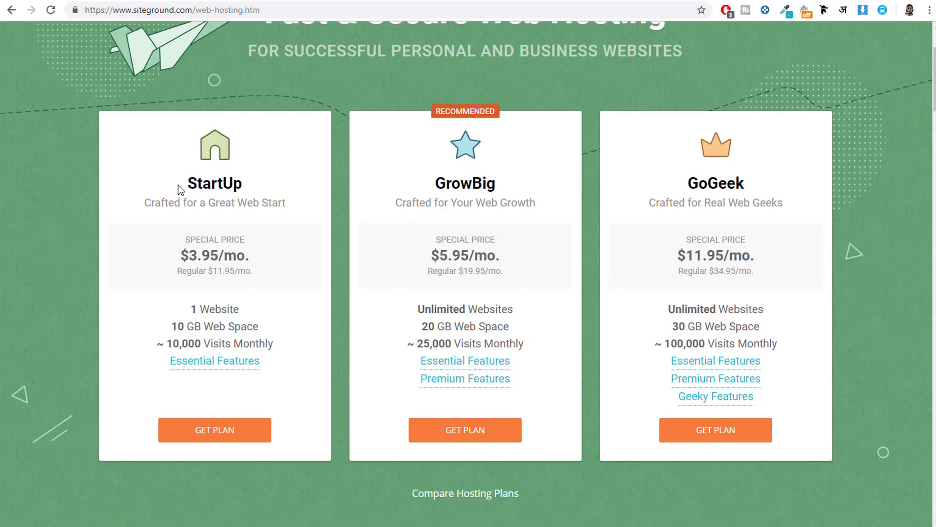
drag(182, 183, 258, 186)
click(259, 187)
drag(183, 181, 246, 188)
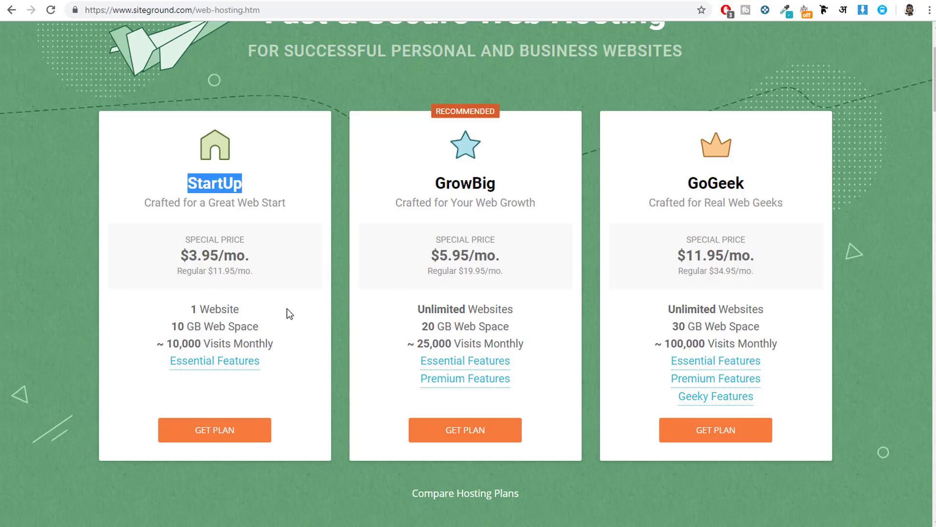
click(258, 307)
drag(260, 310, 212, 293)
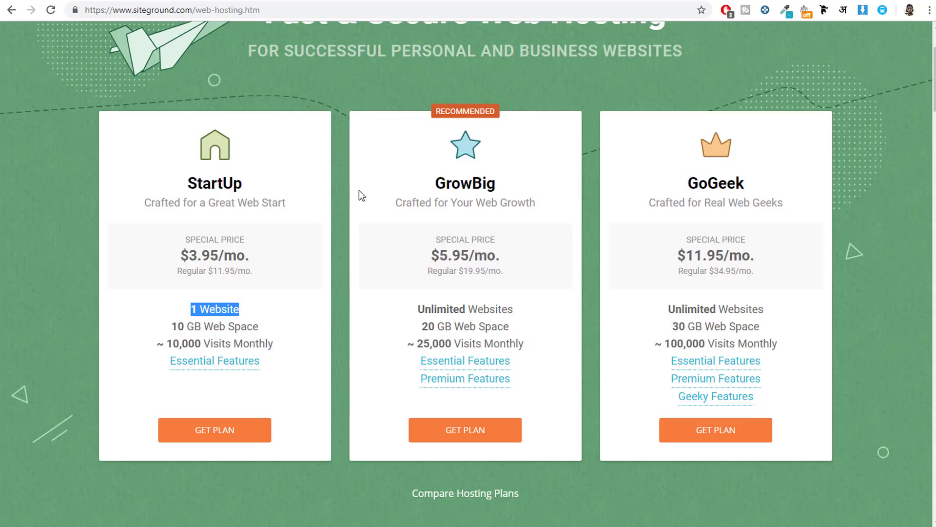
drag(434, 184, 494, 184)
click(430, 183)
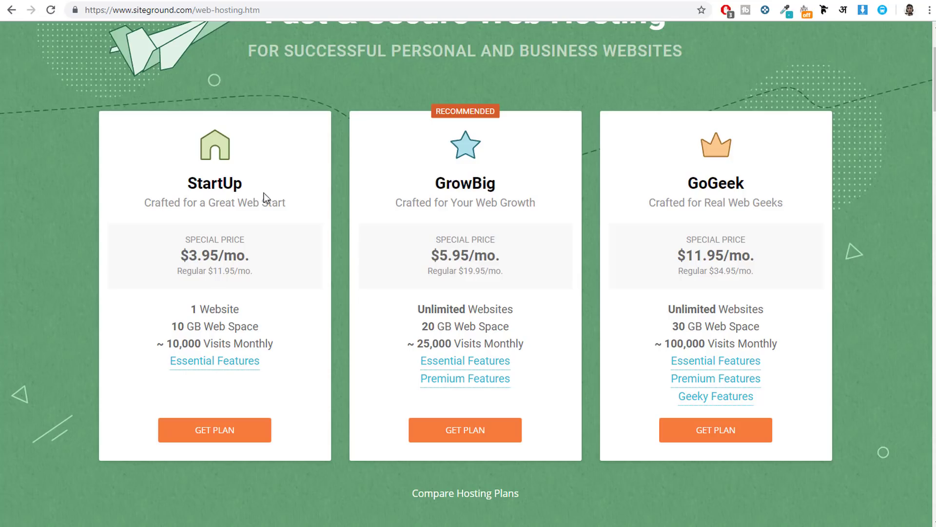
drag(244, 185, 180, 189)
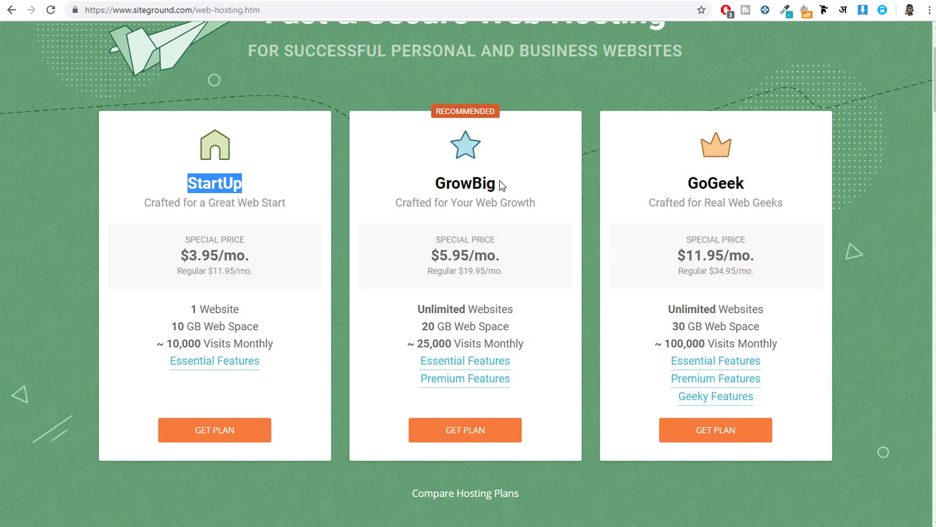
drag(499, 182, 416, 171)
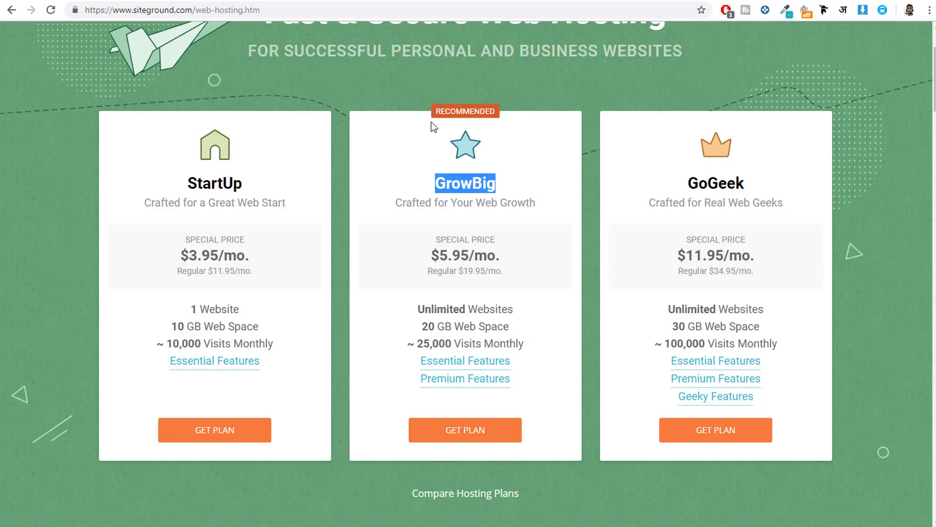
click(514, 161)
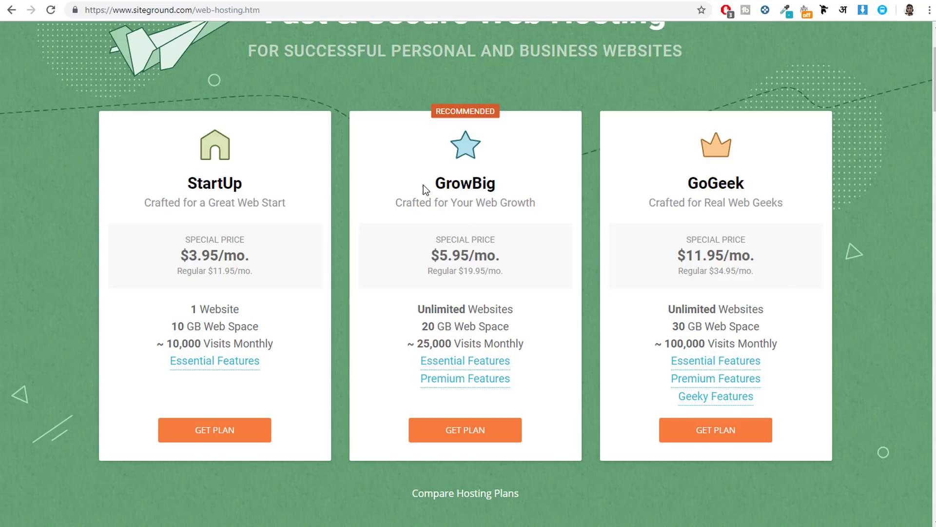
drag(423, 185, 540, 187)
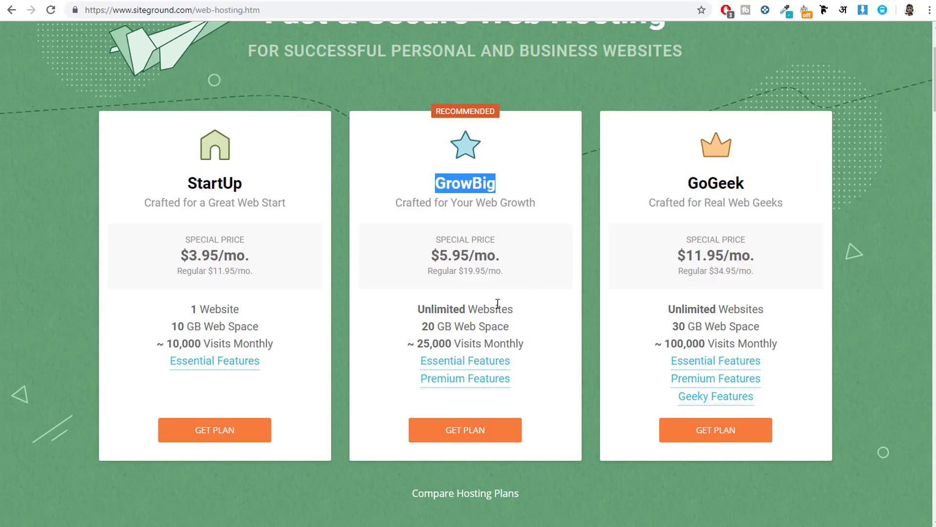
drag(417, 307, 513, 305)
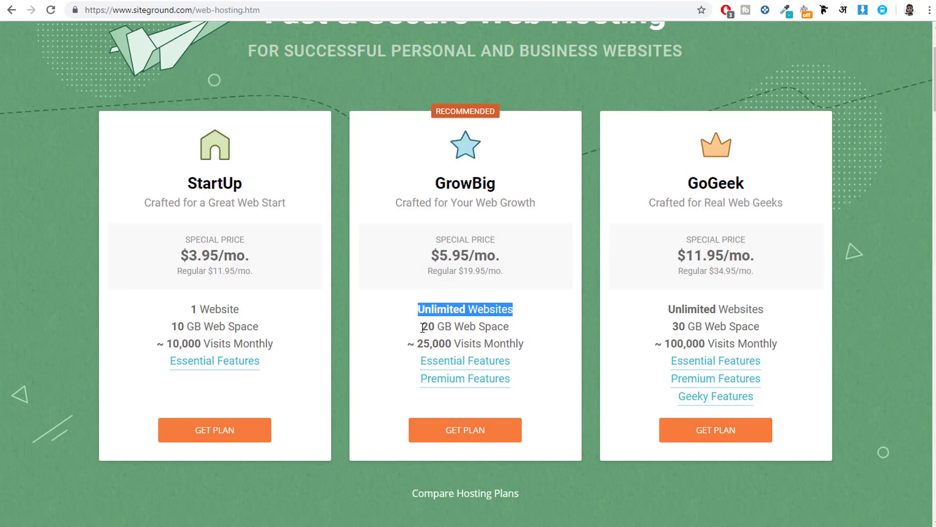
drag(420, 327, 521, 334)
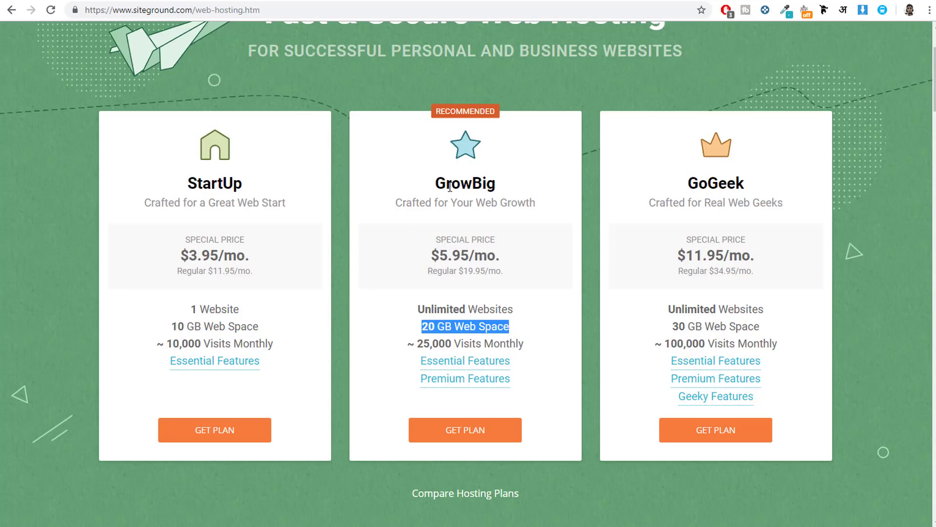
drag(527, 345, 421, 343)
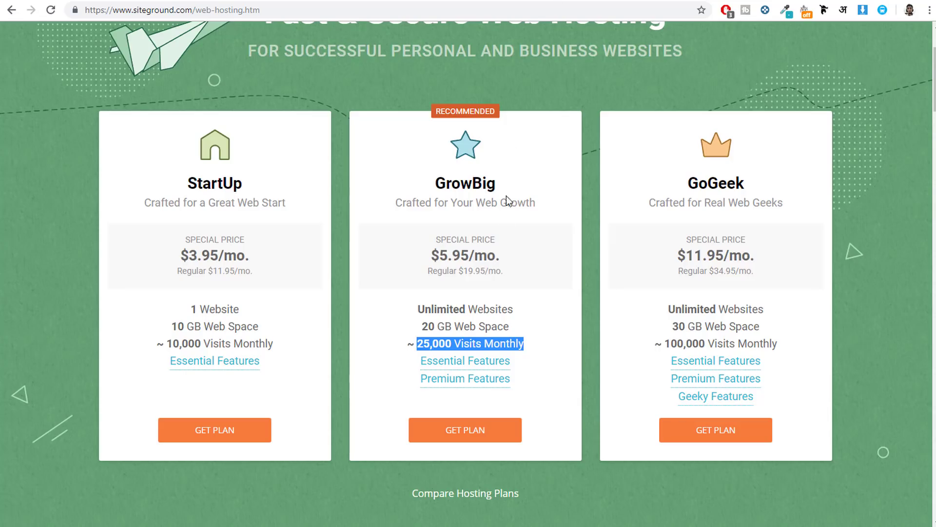
click(499, 308)
drag(536, 346, 418, 340)
click(418, 341)
drag(537, 345, 418, 341)
click(540, 343)
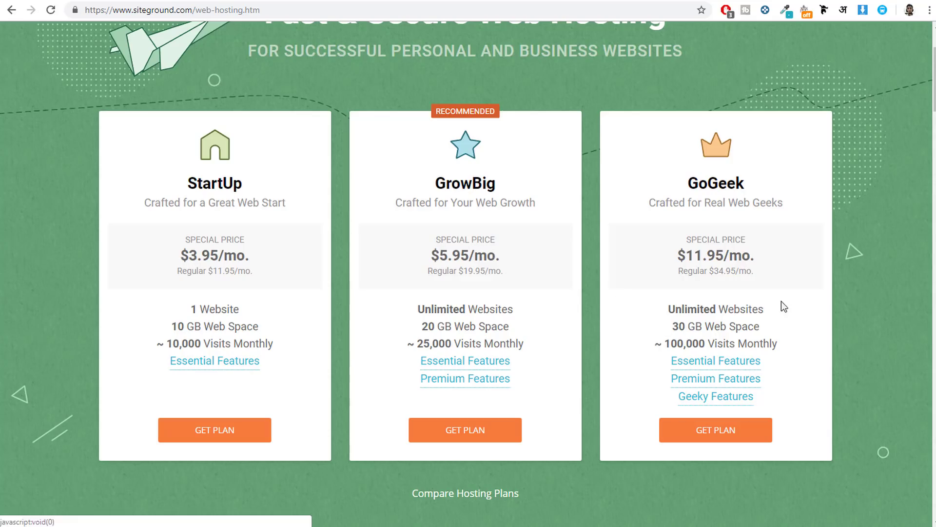
Compare the GrowBig and GoGeek plans, then order GrowBig with its GET PLAN button.
mouse_move(500, 360)
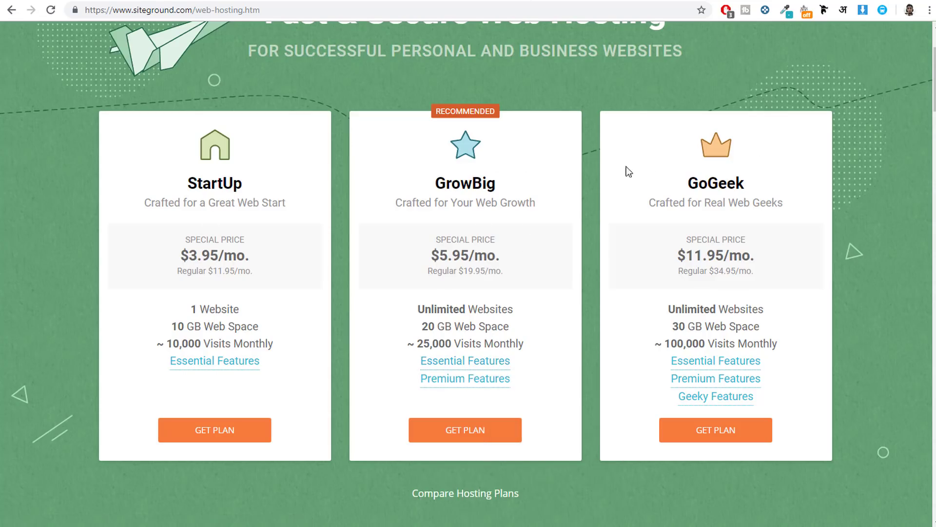
drag(435, 184, 496, 183)
click(507, 188)
drag(687, 183, 755, 189)
click(756, 188)
click(460, 438)
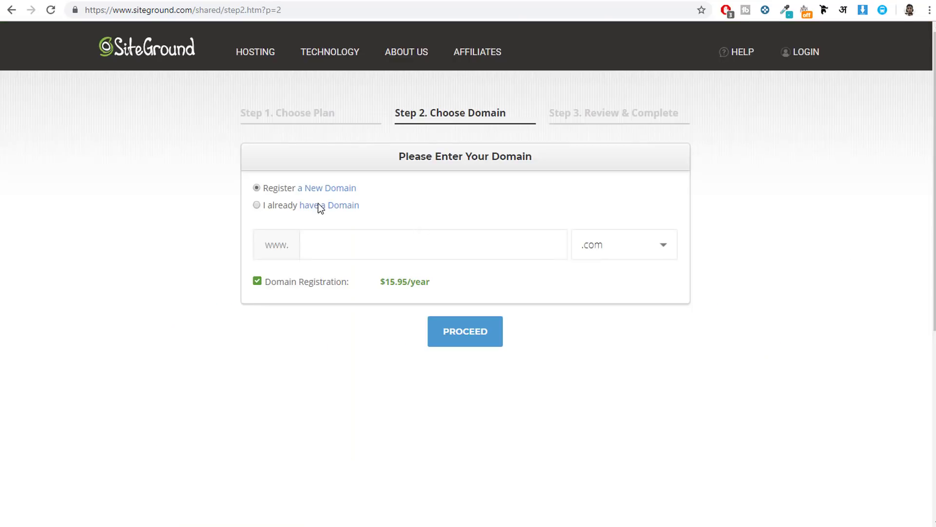
Choose 'I already have a Domain', enter the owned .com domain name, and PROCEED.
drag(362, 186, 309, 187)
click(337, 205)
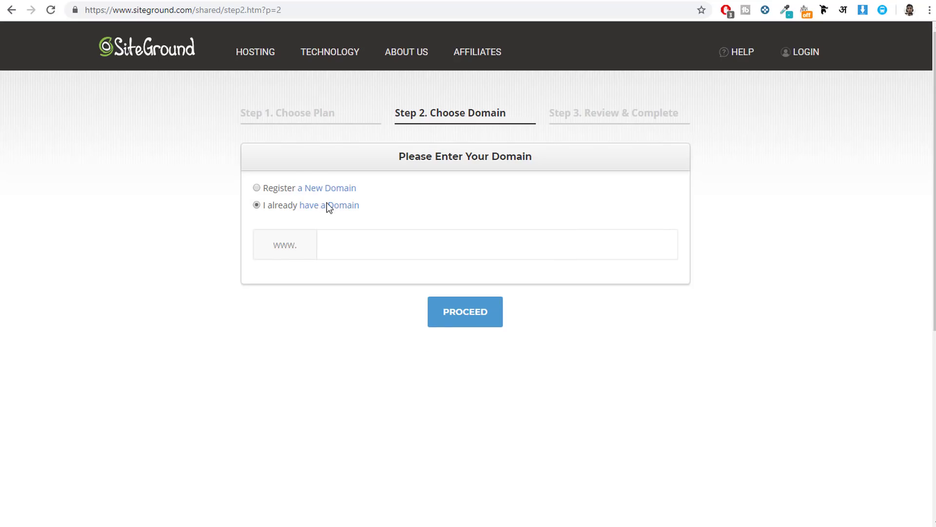
click(321, 191)
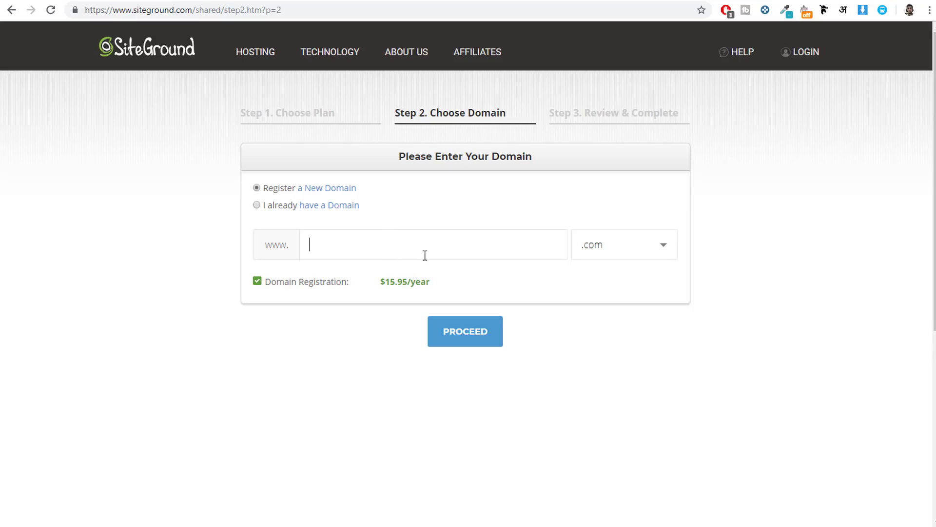
text(nayyarshaikh)
click(604, 238)
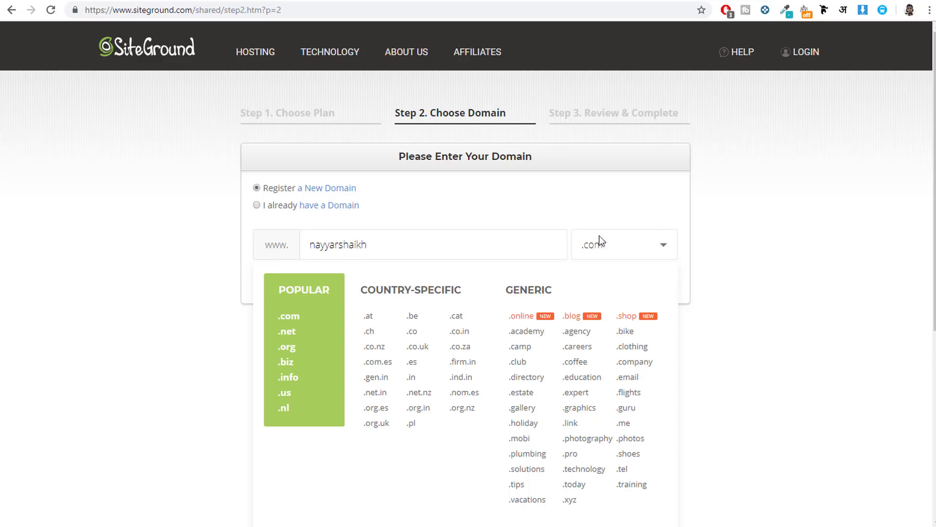
click(662, 249)
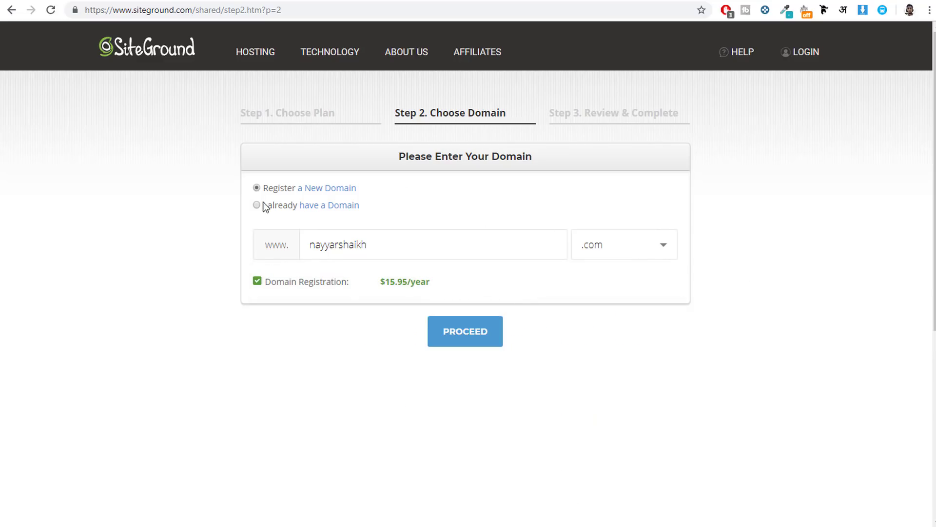
click(275, 206)
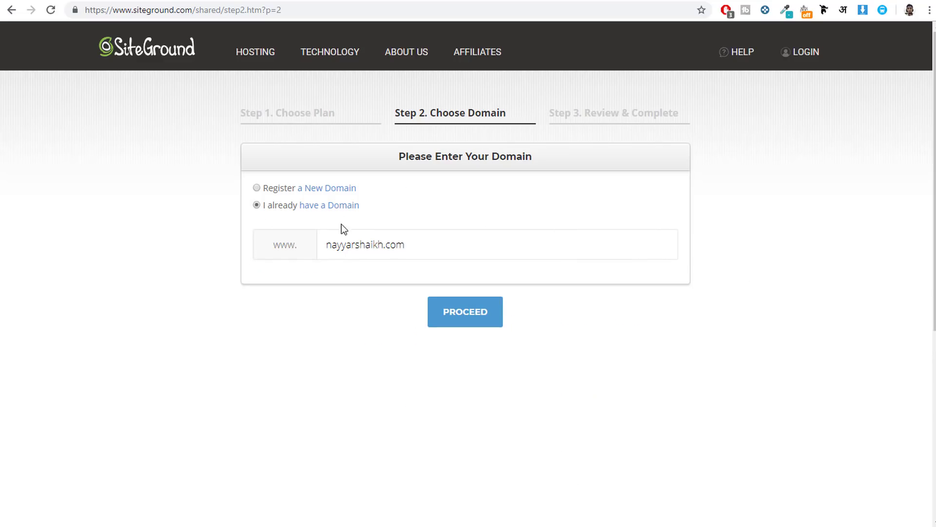
drag(412, 247, 288, 250)
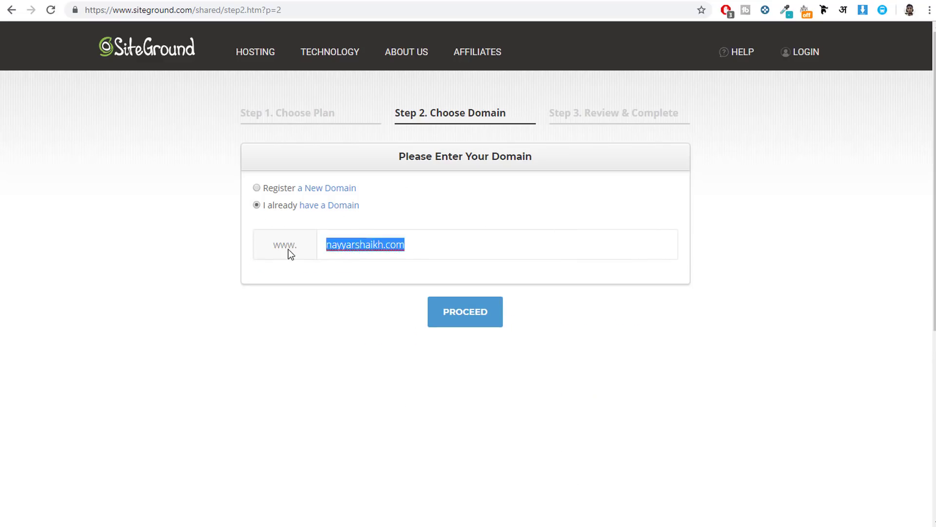
click(447, 317)
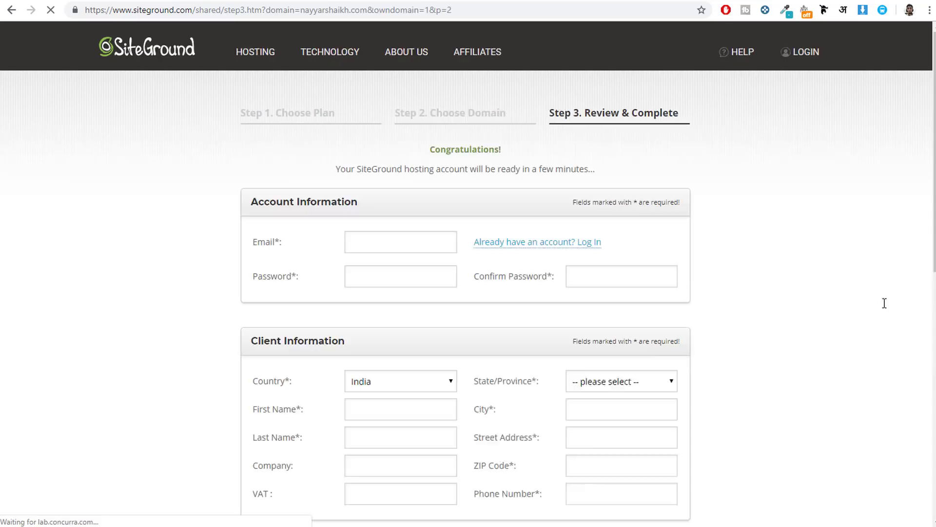
scroll(888, 324, down, 4)
scroll(888, 324, down, 10)
scroll(885, 322, up, 12)
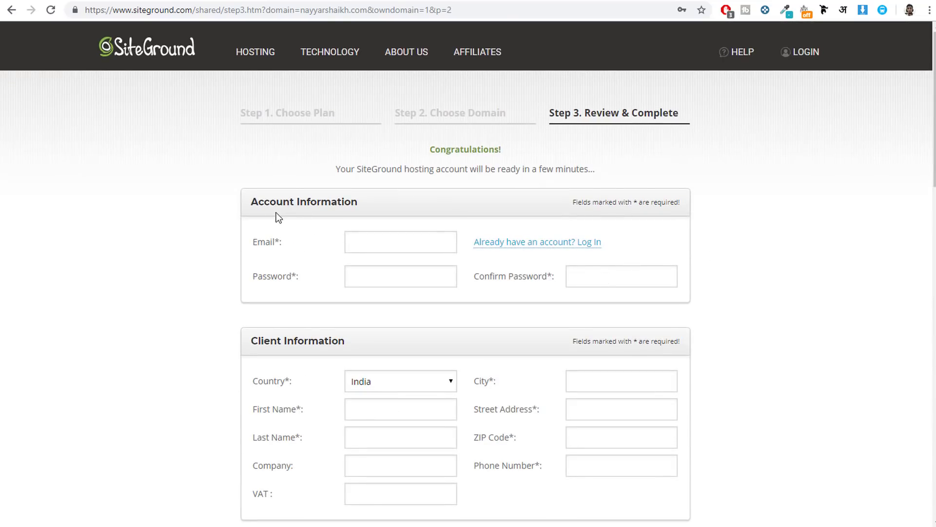
drag(252, 200, 385, 203)
click(385, 203)
scroll(760, 268, down, 4)
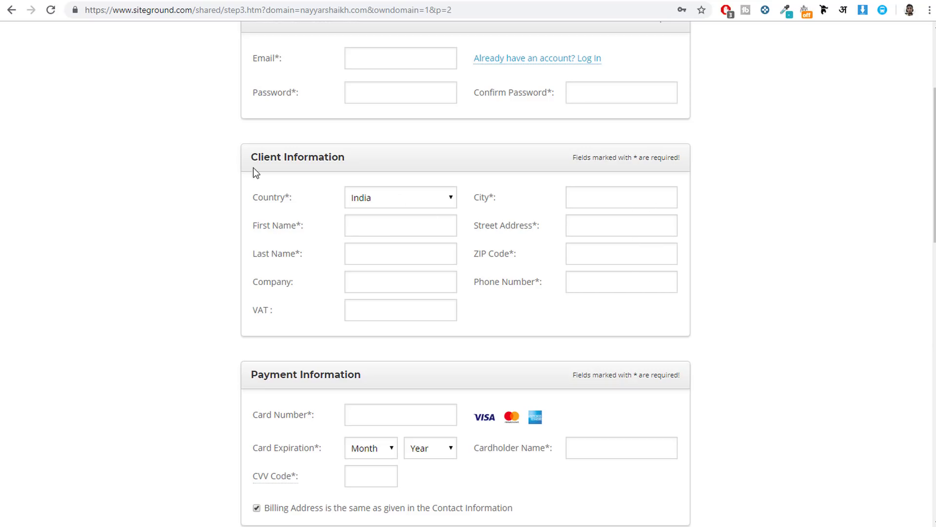
scroll(800, 251, down, 5)
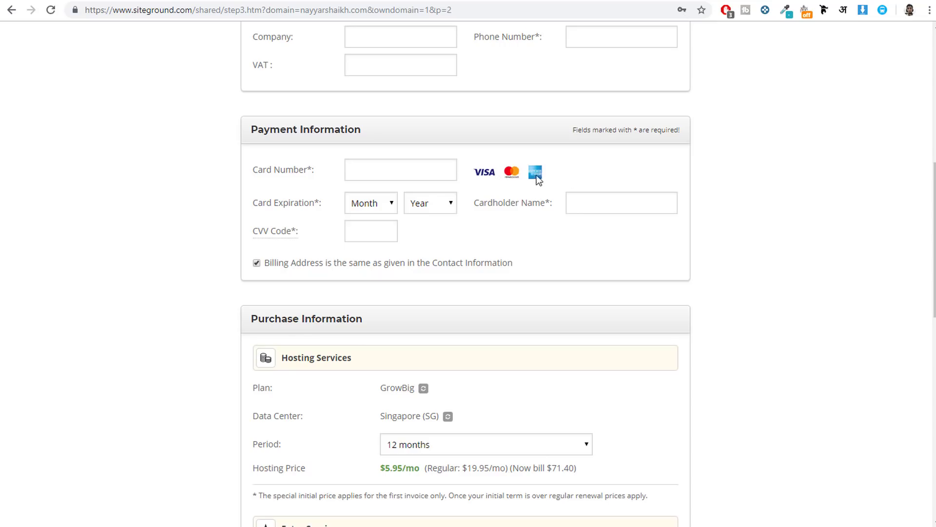
click(373, 167)
Scroll the Review & Complete page and highlight the 71.40 USD order total.
mouse_move(268, 235)
scroll(750, 207, down, 5)
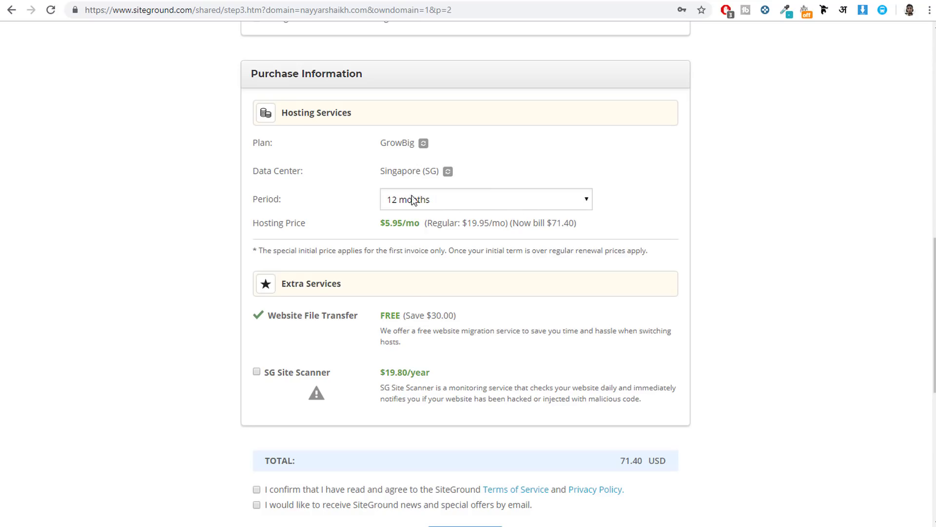
scroll(456, 200, down, 4)
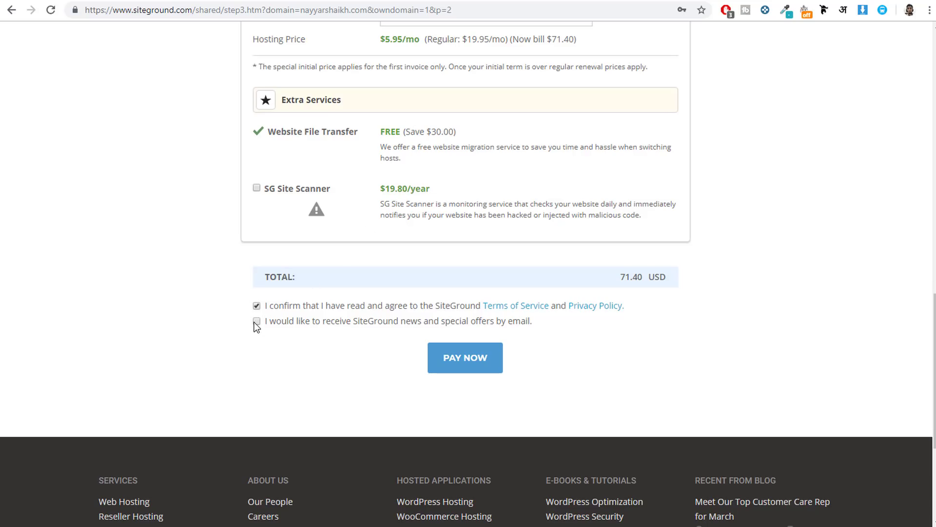
scroll(776, 317, up, 1)
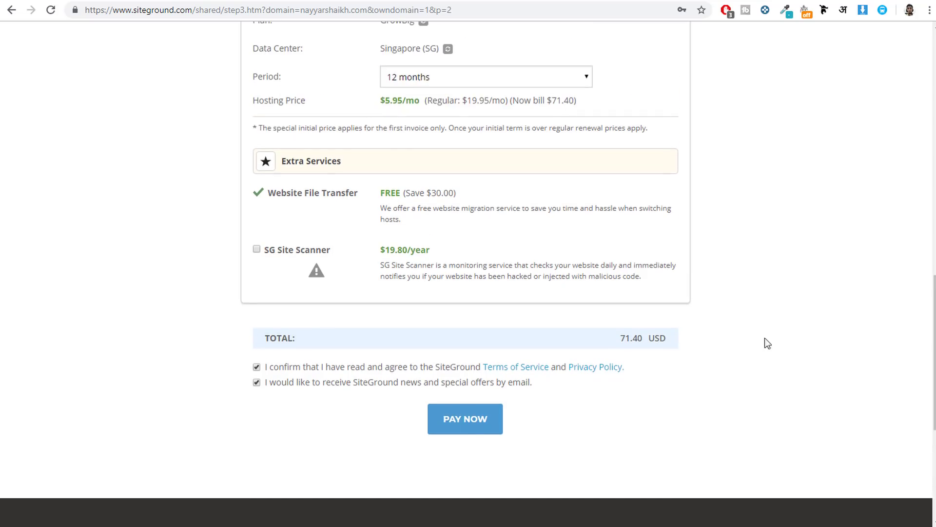
scroll(655, 343, up, 12)
scroll(654, 346, down, 13)
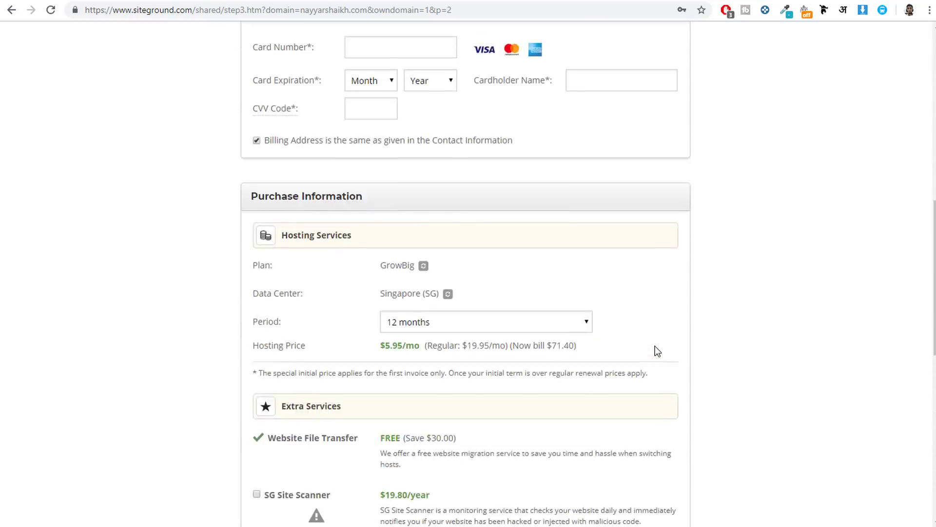
scroll(689, 364, down, 2)
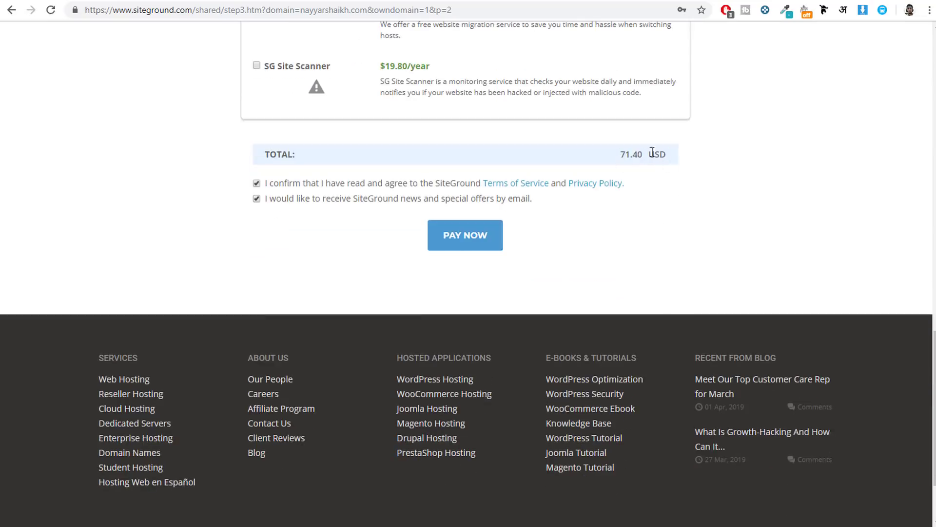
triple_click(636, 151)
double_click(636, 151)
click(753, 174)
drag(617, 152, 641, 150)
click(640, 150)
Submit the order, then inspect the ua.siteground.com address of the sign-in page.
click(481, 248)
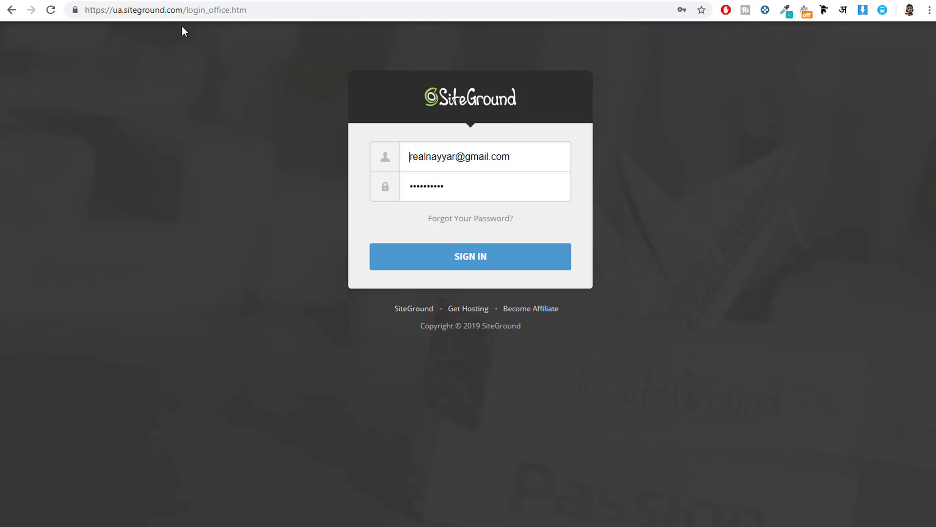
drag(186, 10, 85, 10)
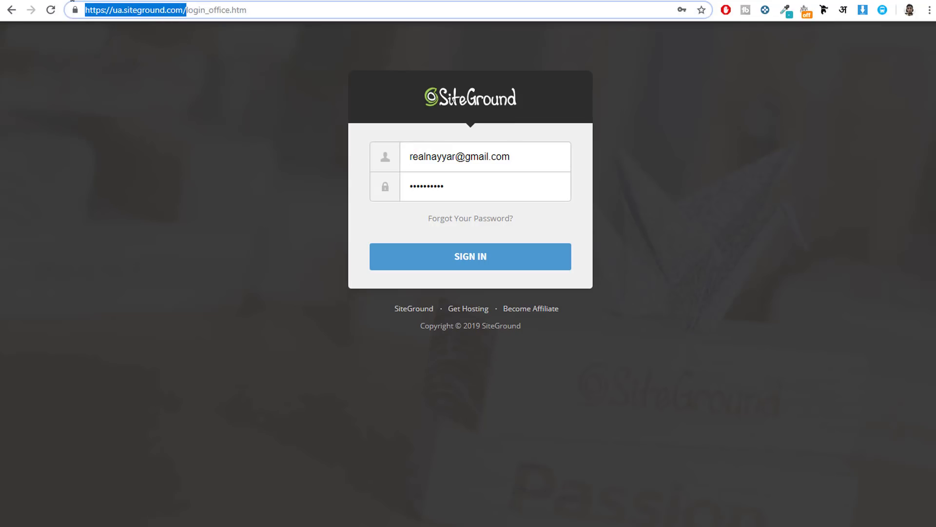
click(222, 91)
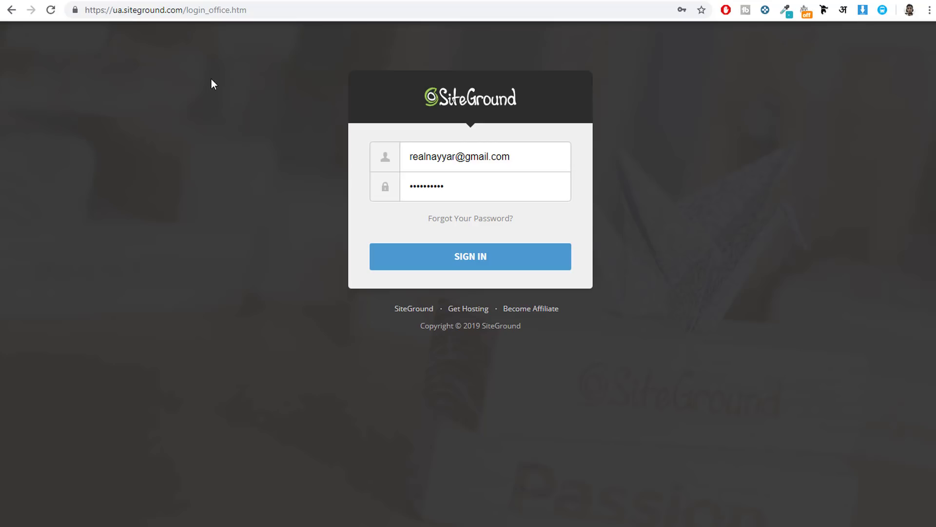
click(181, 5)
drag(182, 6, 85, 9)
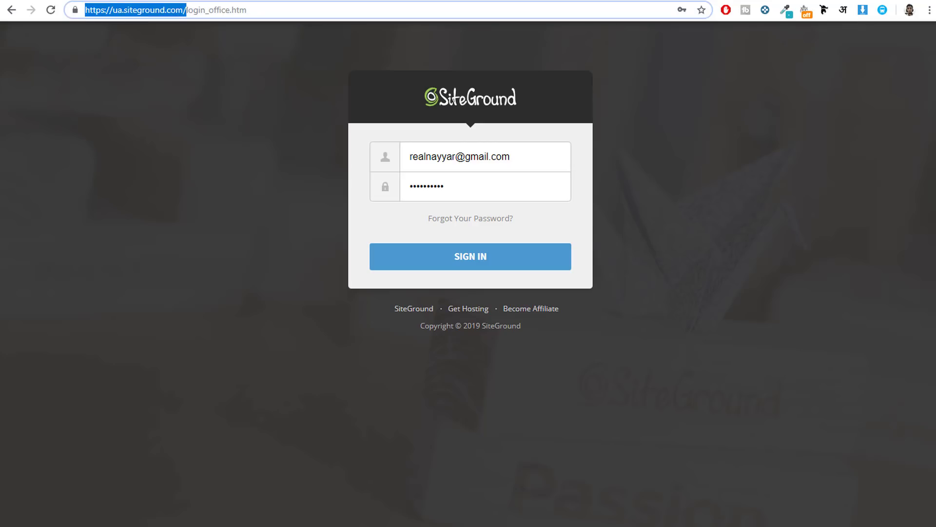
click(761, 182)
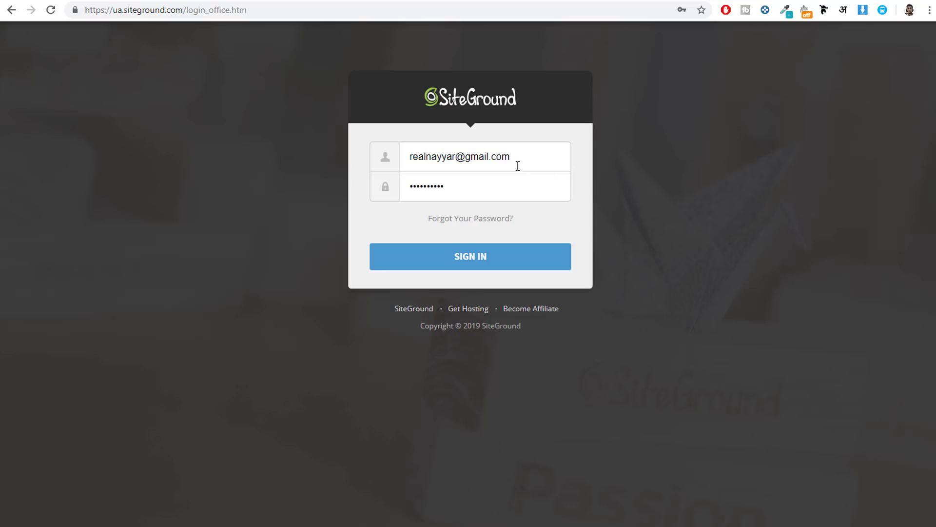
Sign in to SiteGround and open the cPanel for bloggdude.com from My Accounts.
click(507, 261)
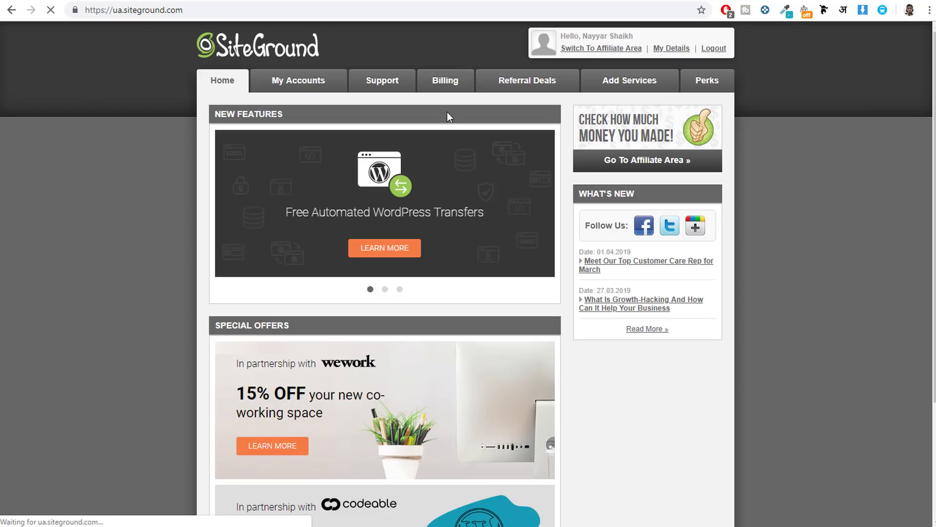
click(314, 91)
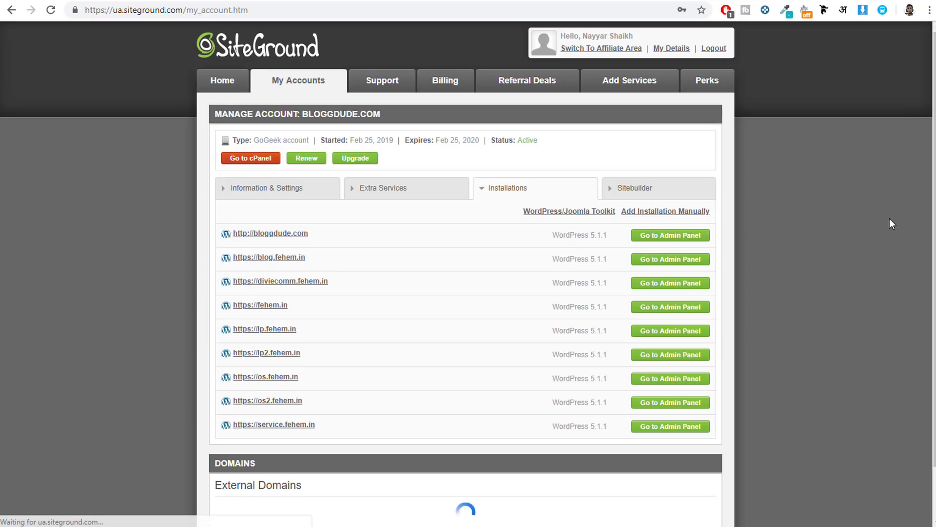
click(240, 165)
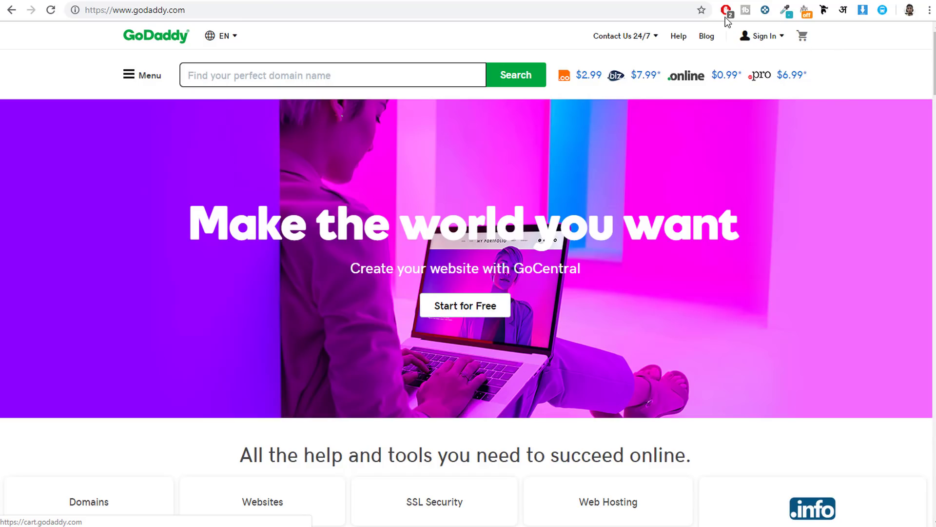
Sign in to GoDaddy and open the DNS settings for fehem.in from the product list.
click(769, 45)
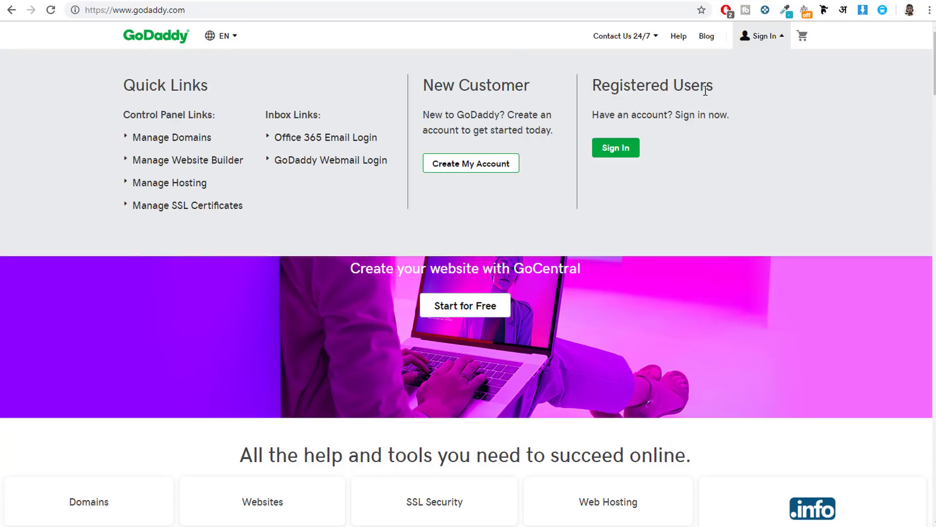
click(633, 148)
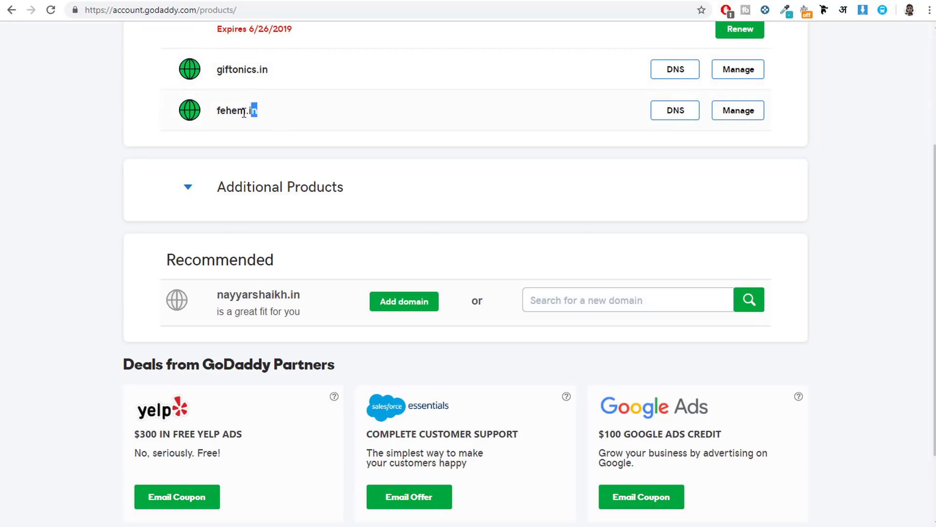
drag(244, 113, 207, 110)
drag(306, 113, 221, 111)
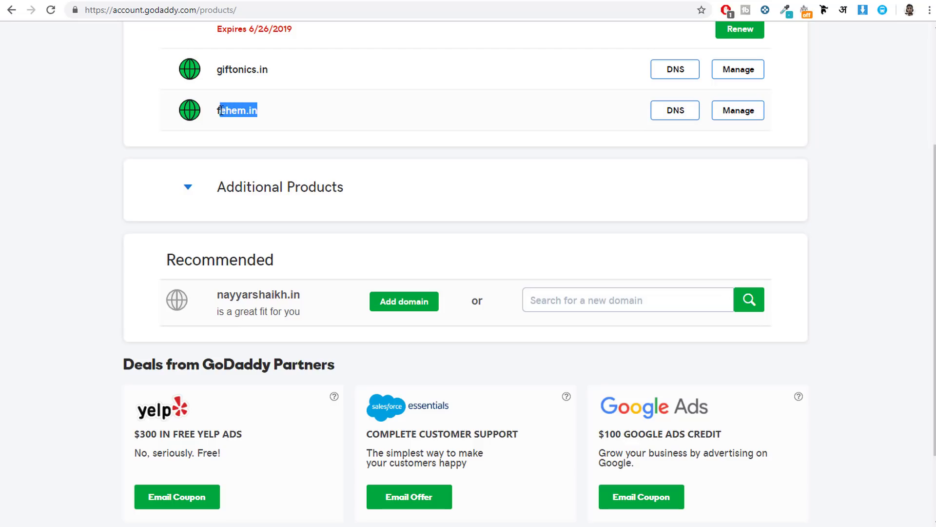
click(233, 110)
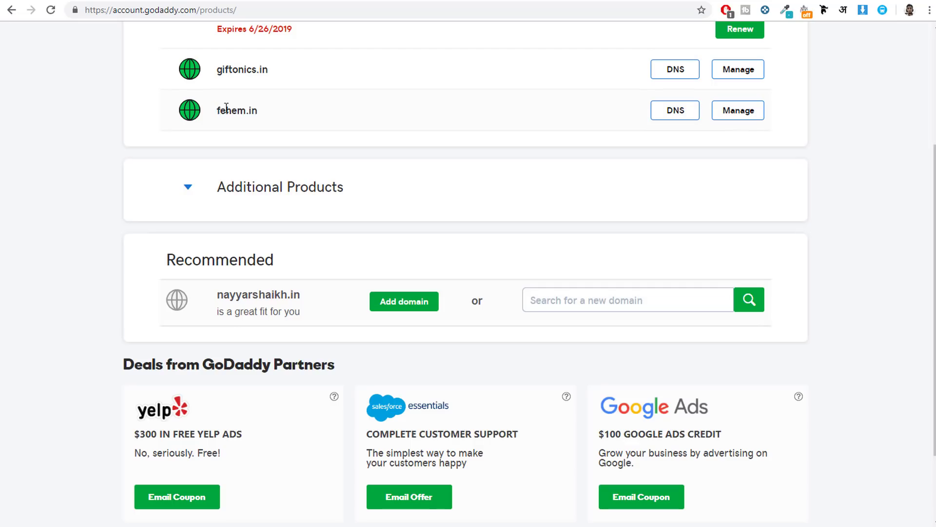
click(669, 111)
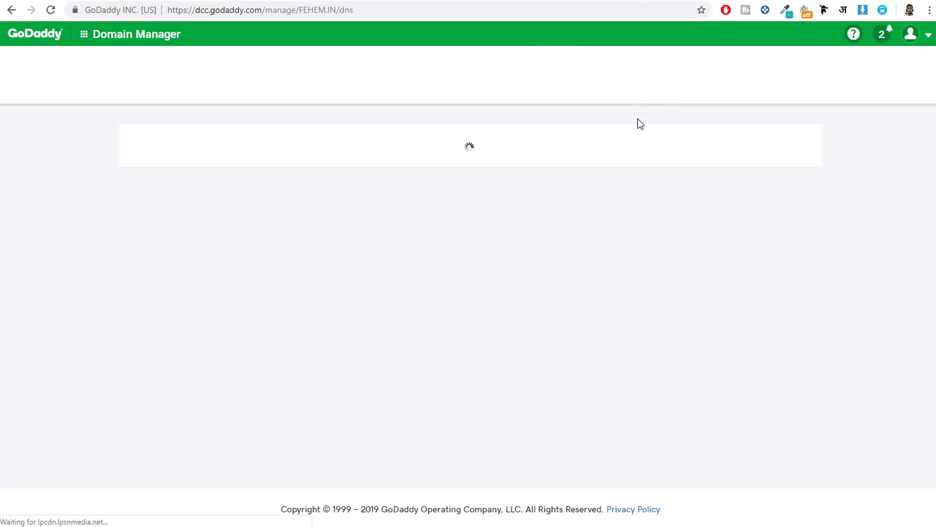
Copy ns1.gsgpm1.siteground.biz from cPanel into GoDaddy's first custom nameserver field.
scroll(615, 200, down, 3)
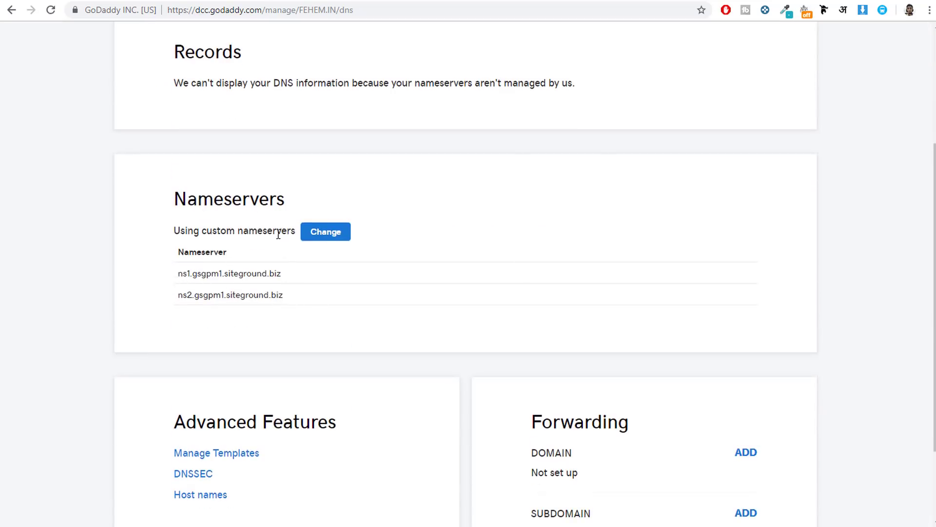
drag(298, 273, 180, 271)
key(ctrl+c)
double_click(201, 271)
click(246, 5)
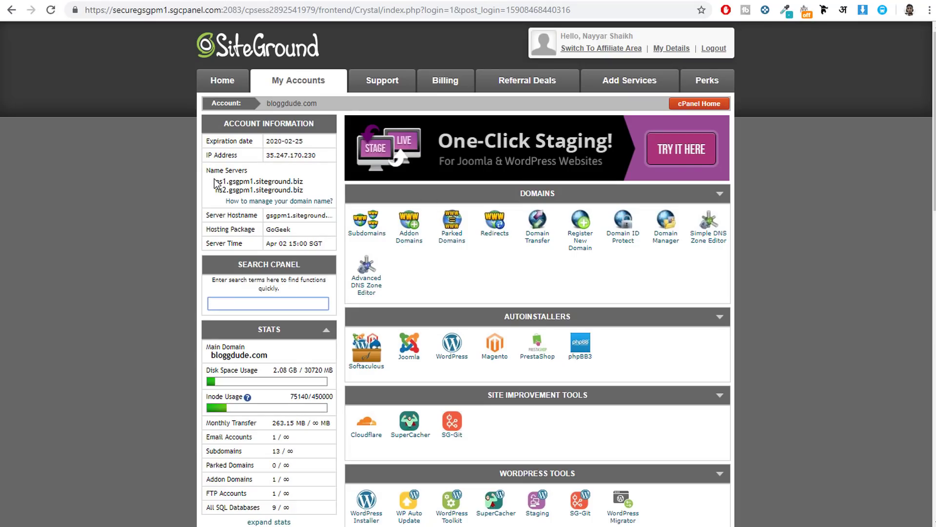
drag(215, 181, 298, 182)
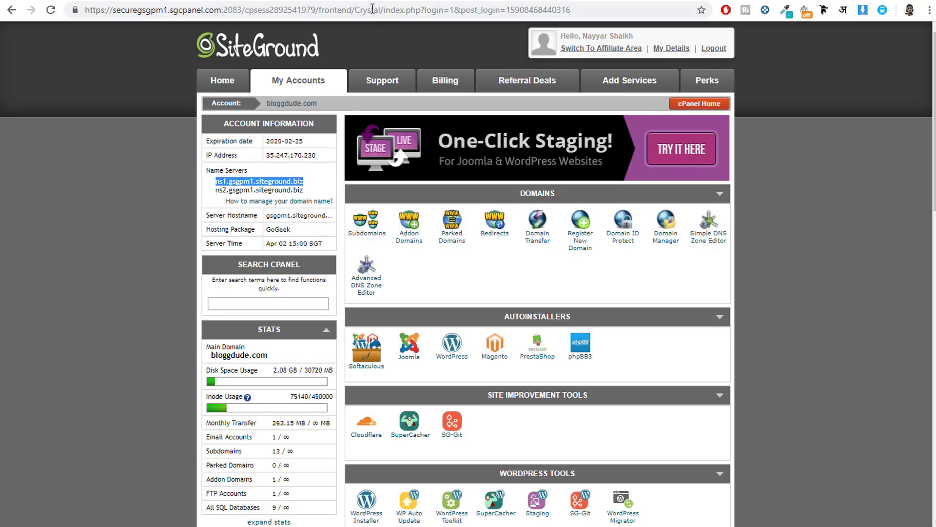
click(372, 9)
click(327, 230)
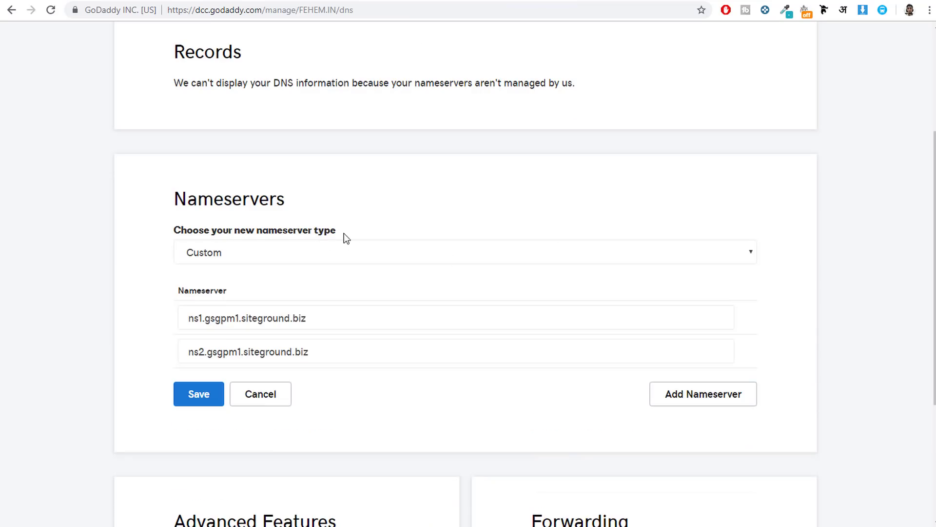
triple_click(343, 319)
key(ctrl+v)
Paste ns2.gsgpm1.siteground.biz into the second nameserver field and save the nameservers.
key(ctrl+Tab)
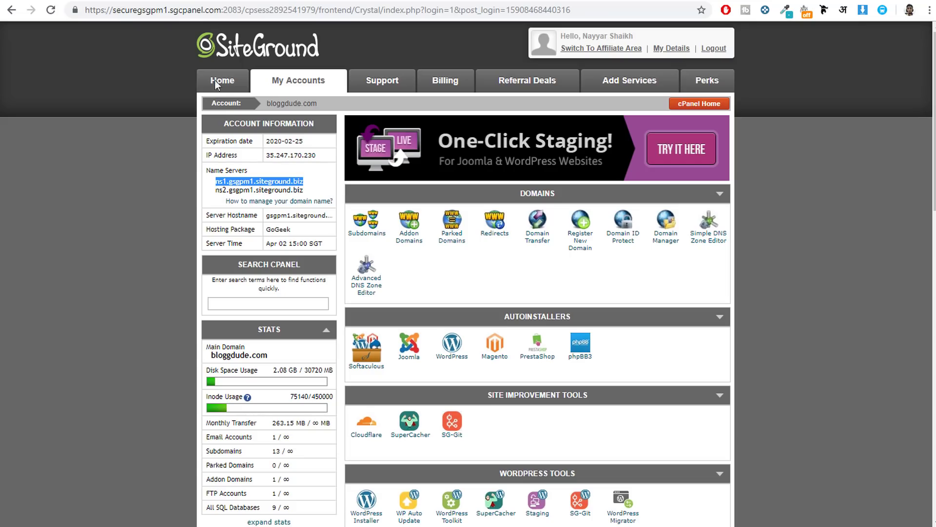
drag(304, 191, 215, 191)
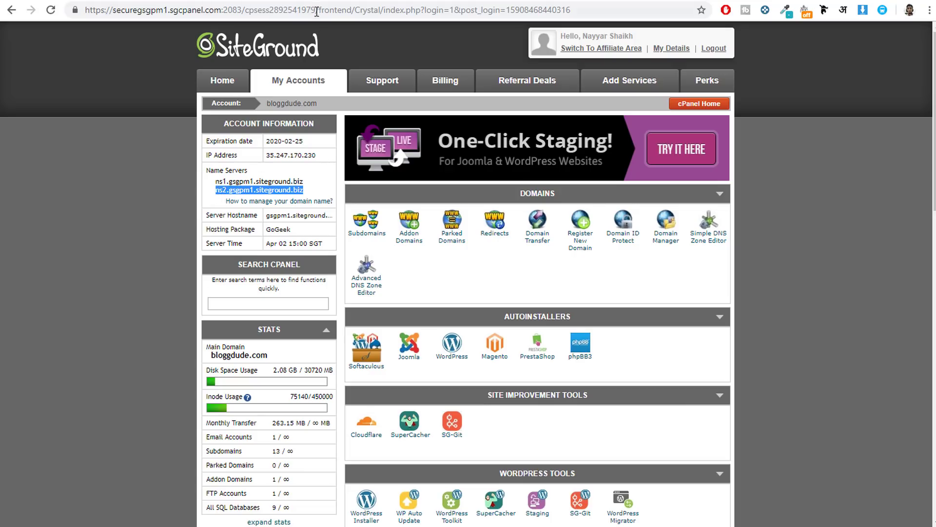
key(ctrl+c)
key(ctrl+Tab)
triple_click(359, 349)
key(ctrl+v)
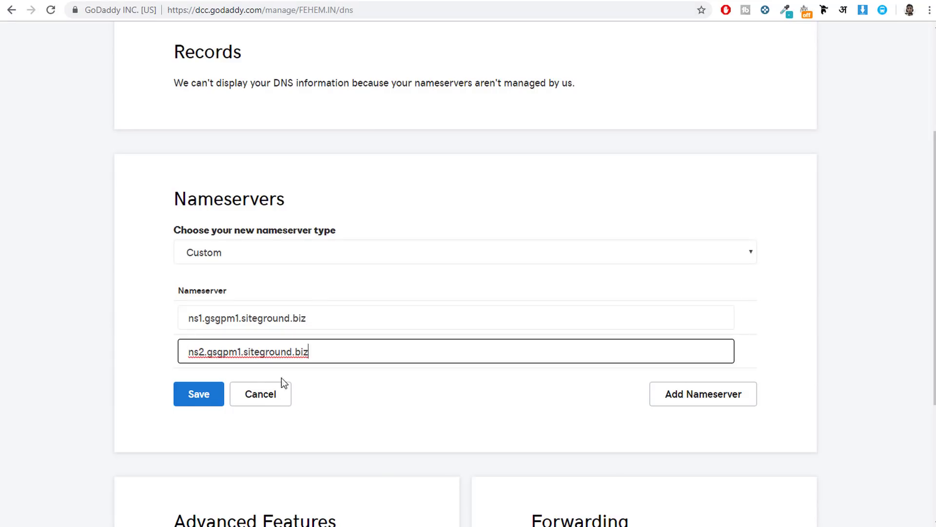
click(270, 406)
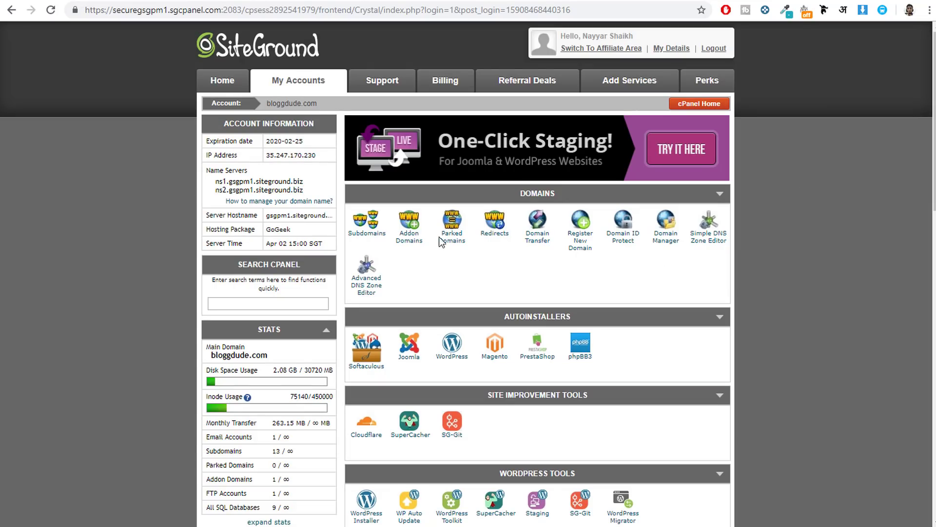
click(411, 229)
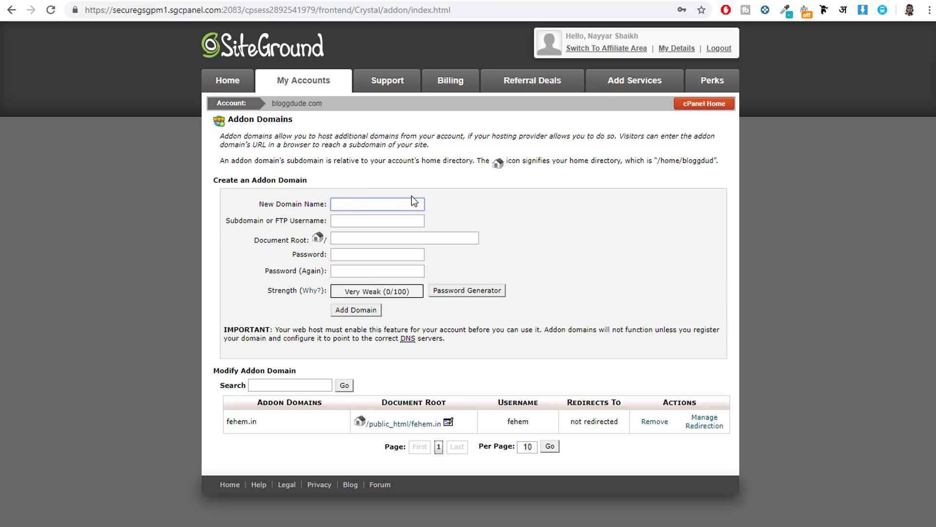
text(fehem.com)
key(Tab)
key(Tab)
click(391, 258)
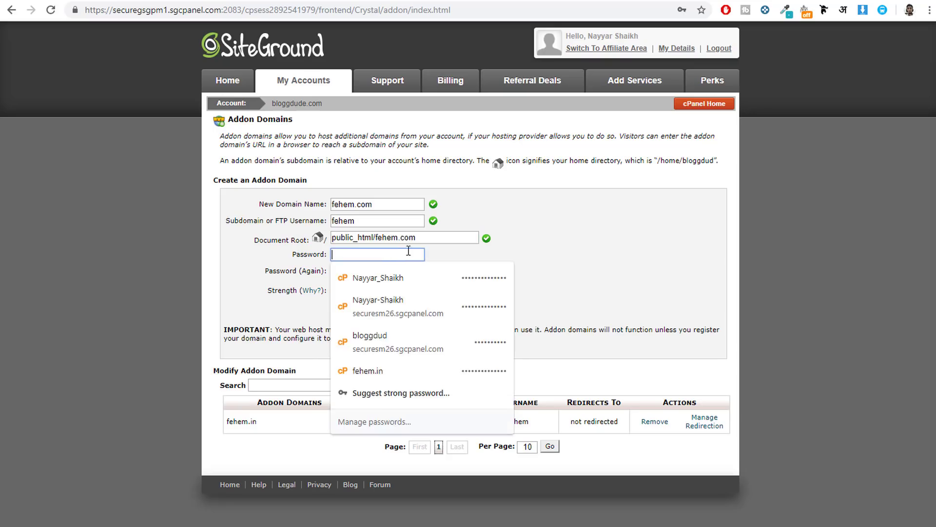
key(Escape)
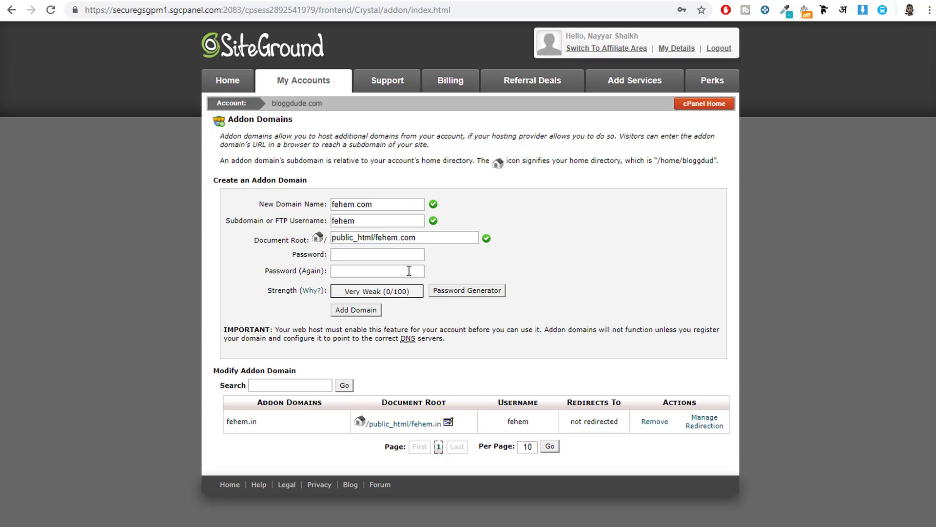
drag(257, 425, 220, 420)
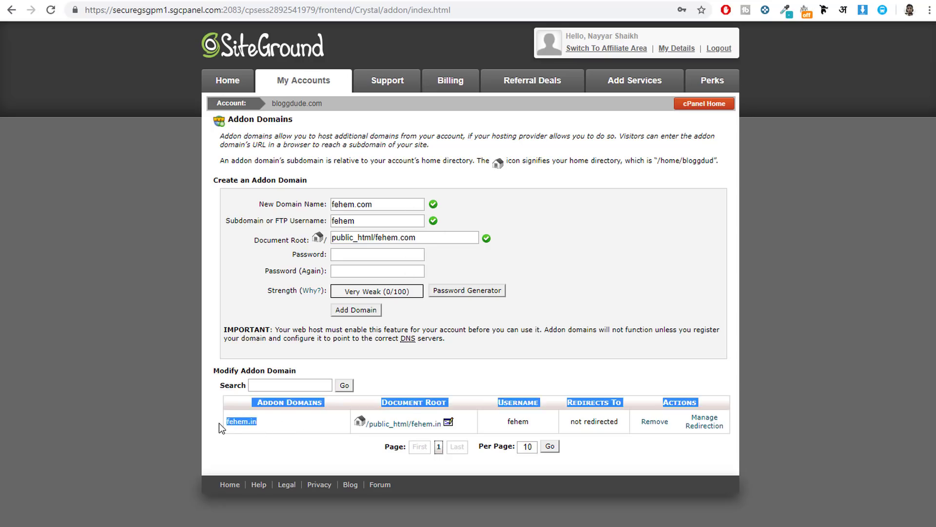
click(240, 422)
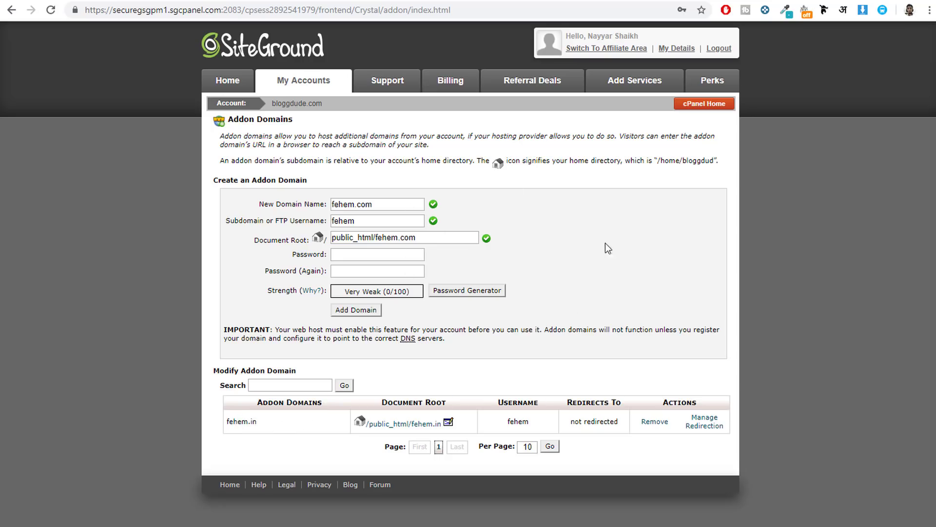
click(718, 107)
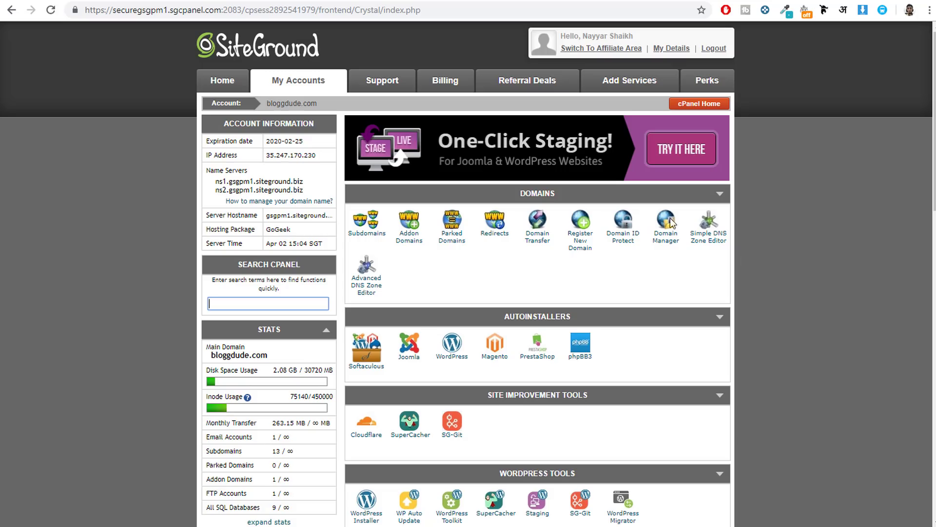
Open Let's Encrypt and check the domains available for a new certificate.
scroll(740, 315, down, 18)
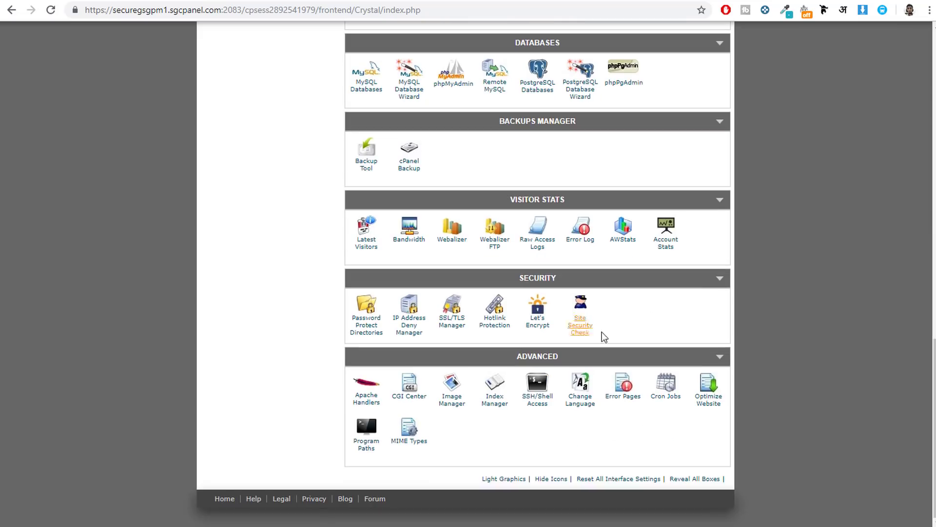
click(533, 331)
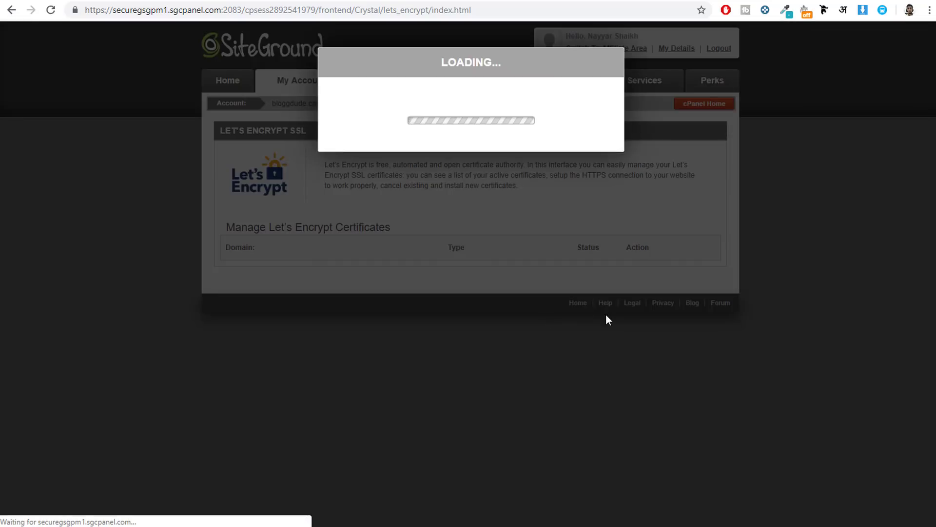
scroll(621, 318, down, 5)
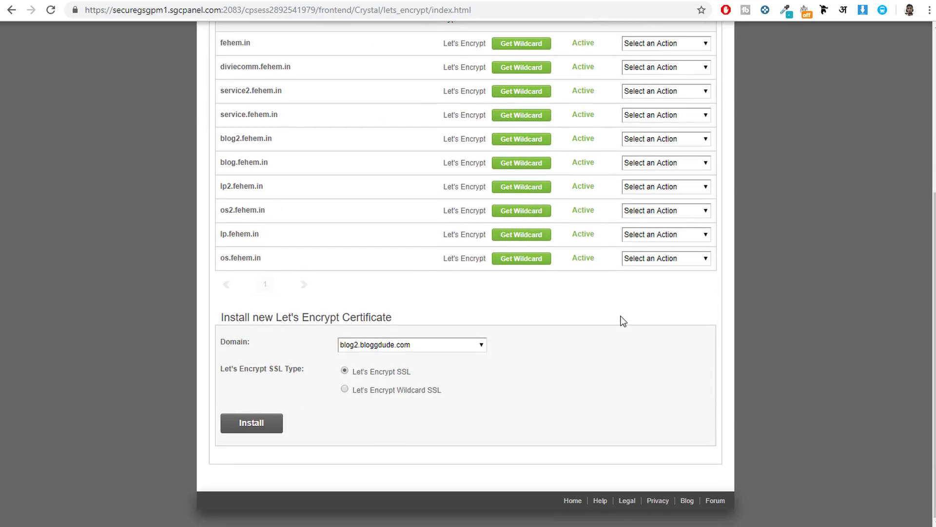
click(409, 344)
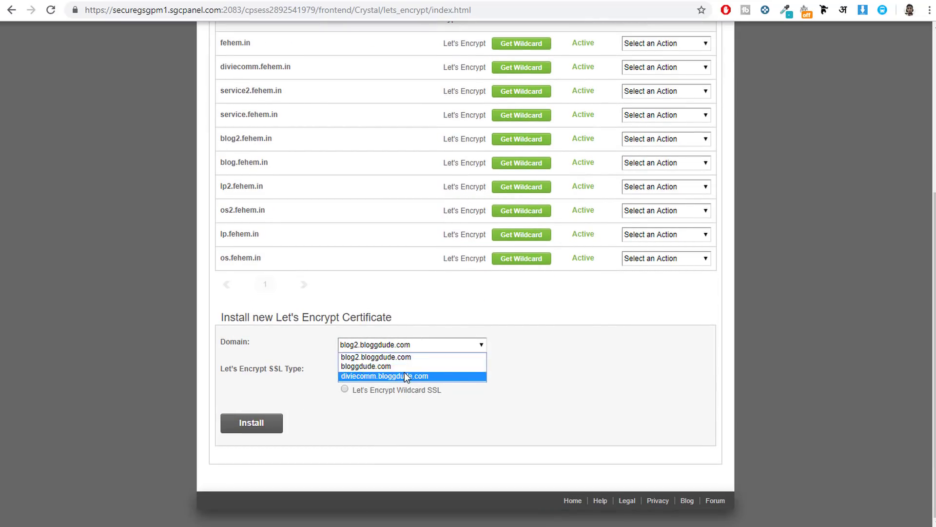
click(397, 356)
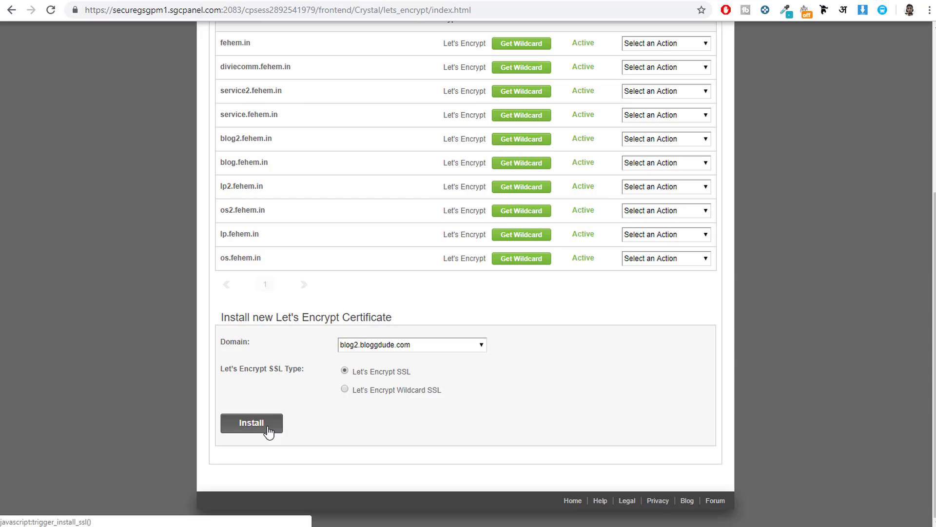
Review the Active certificates for fehem.in and its subdomains, then return to cPanel Home.
scroll(610, 422, up, 4)
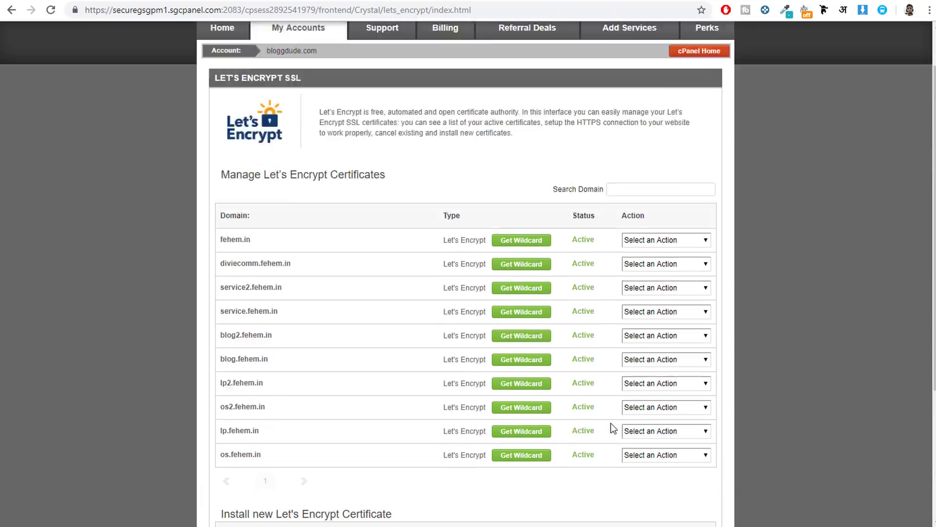
drag(268, 372, 221, 374)
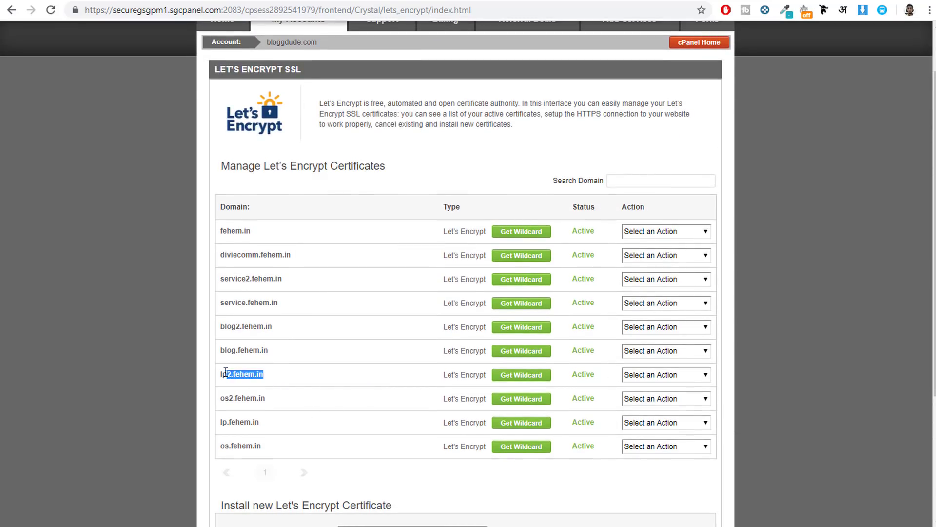
click(272, 395)
drag(266, 431, 236, 224)
click(272, 278)
scroll(341, 265, up, 2)
click(706, 106)
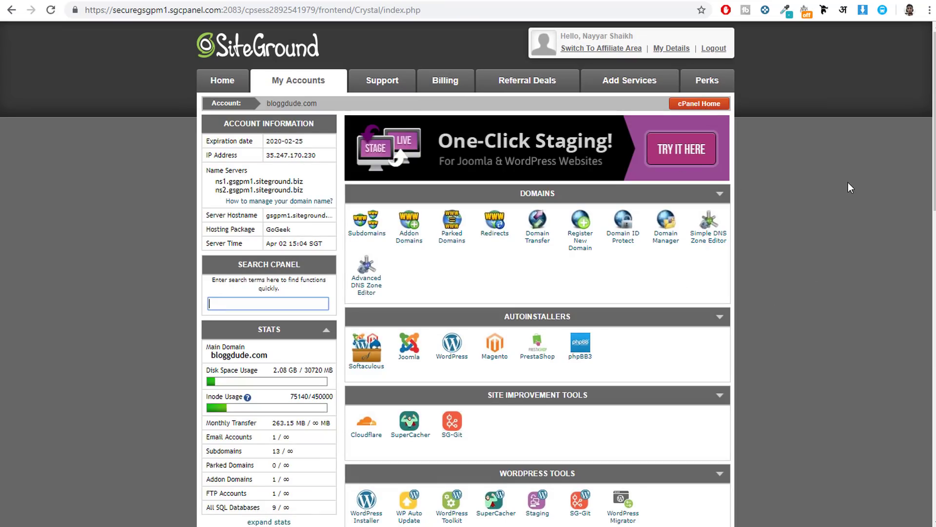
click(450, 359)
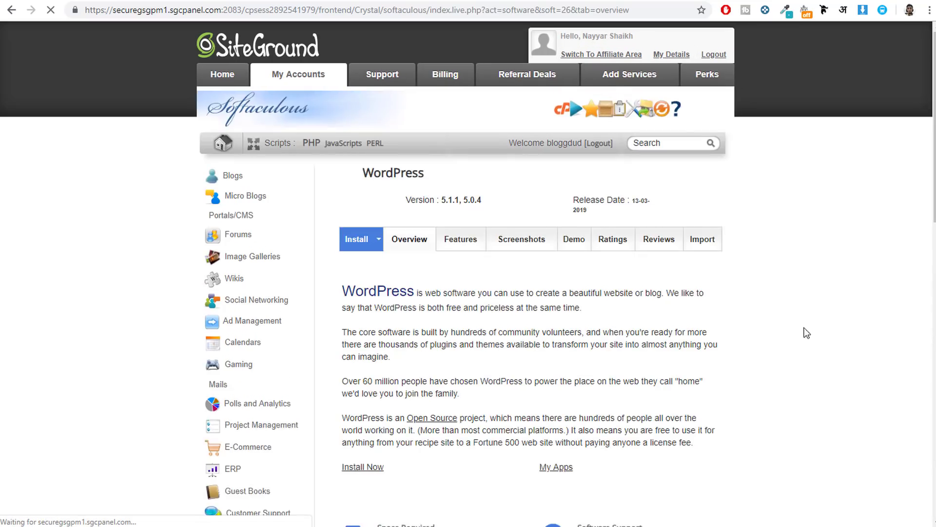
click(357, 254)
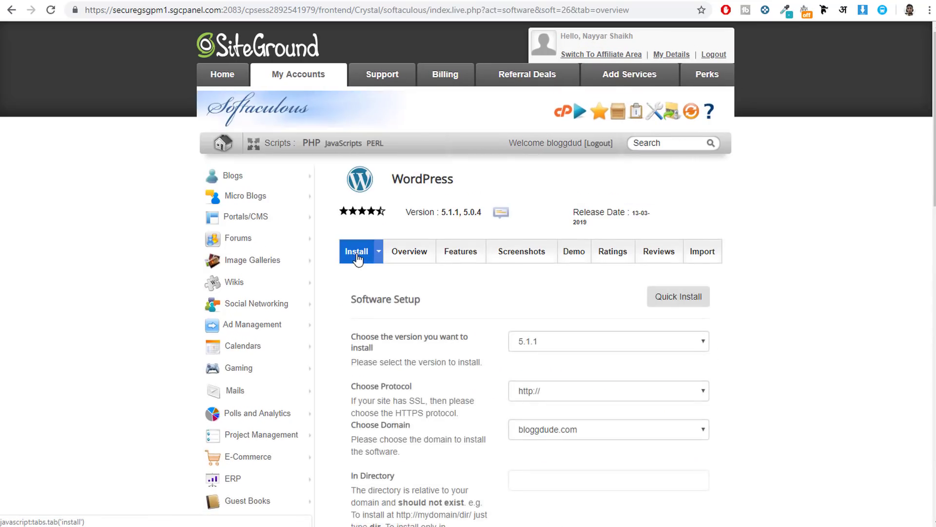
scroll(469, 305, down, 3)
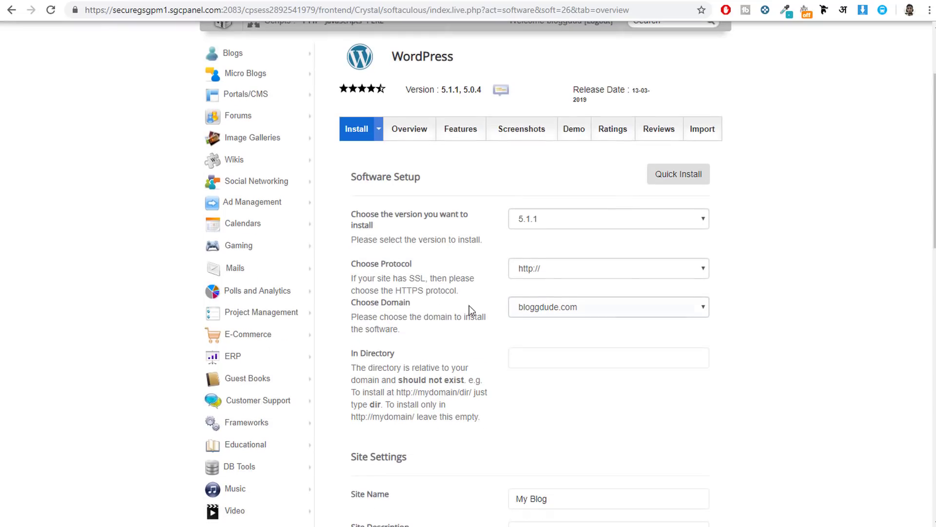
click(562, 276)
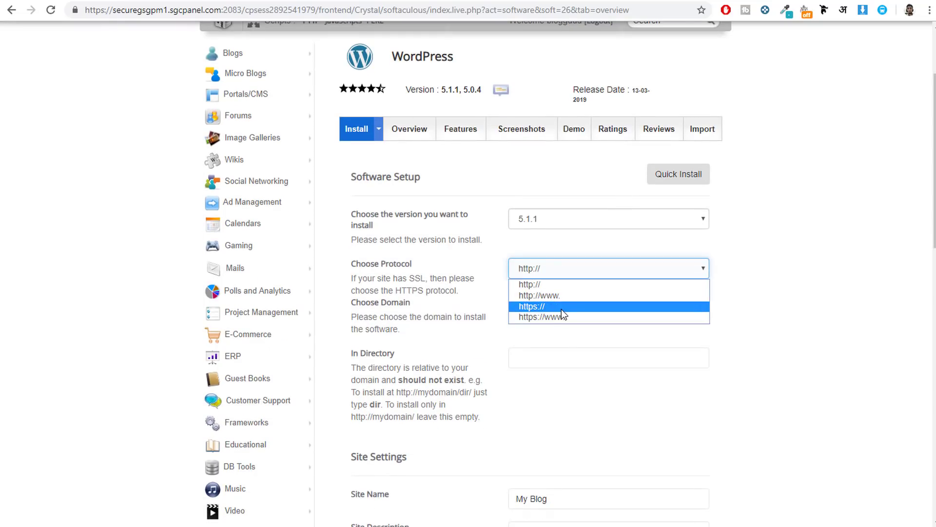
click(561, 309)
click(557, 271)
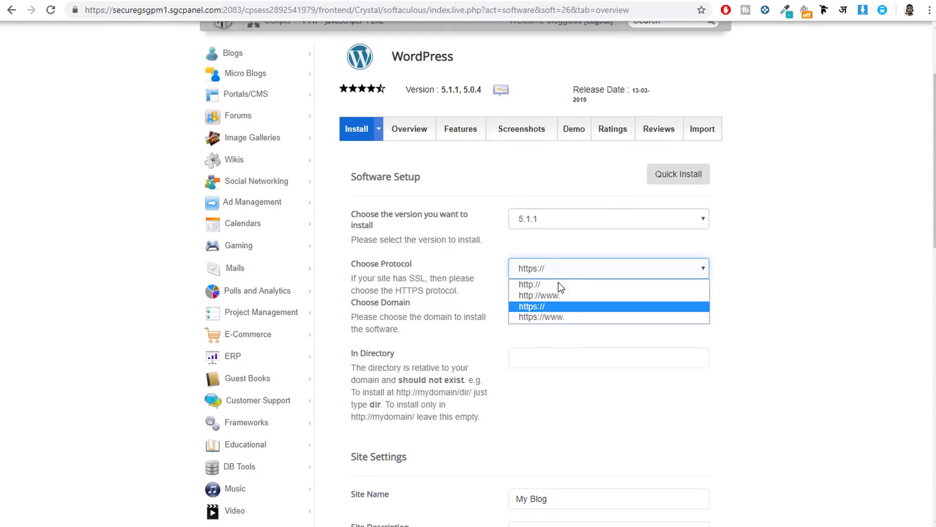
click(564, 310)
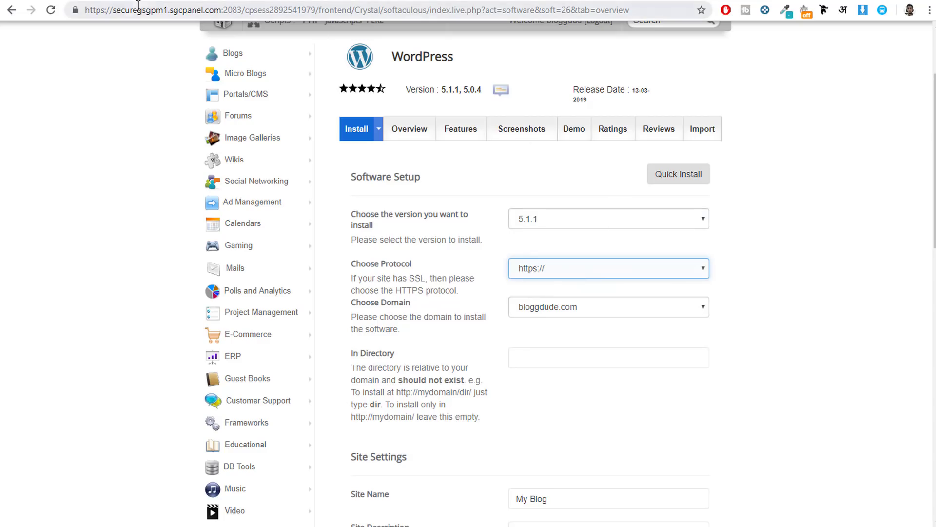
click(74, 10)
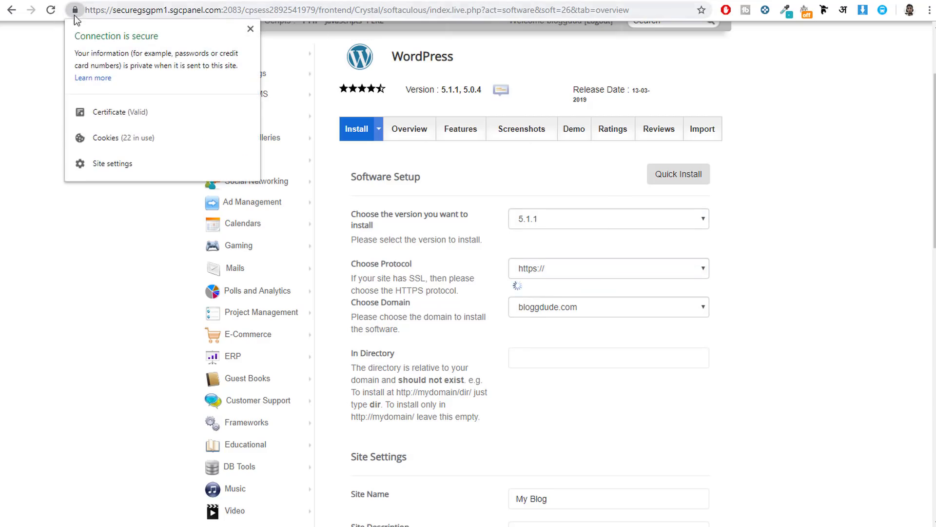
click(251, 31)
Choose blog2.fehem.in as the WordPress install domain.
click(564, 337)
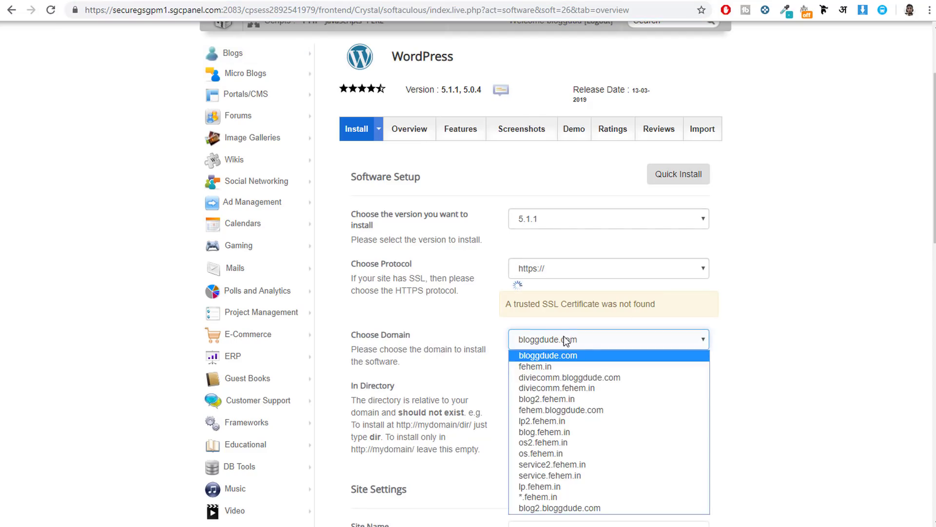
click(567, 399)
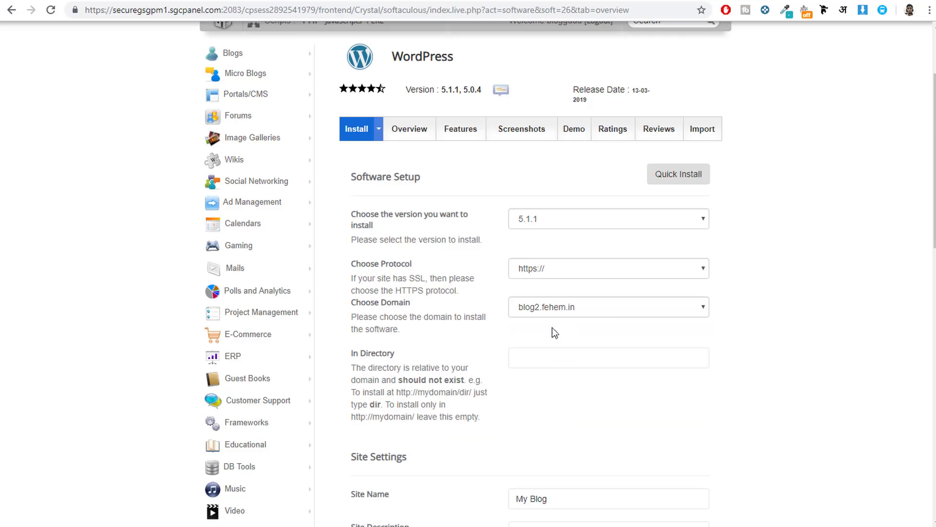
click(534, 357)
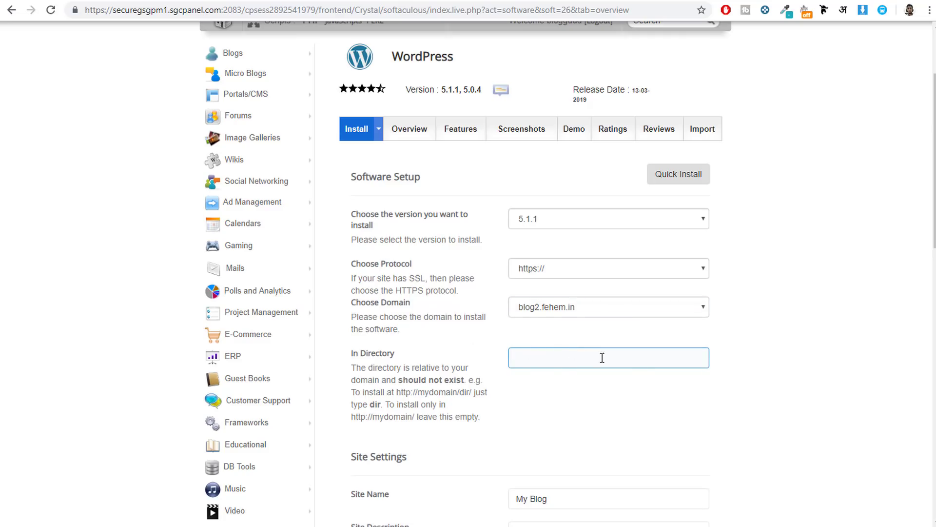
Leave the directory empty; set site name BloggDude and description 'Blog Website Tutorial'.
click(825, 384)
scroll(858, 386, down, 3)
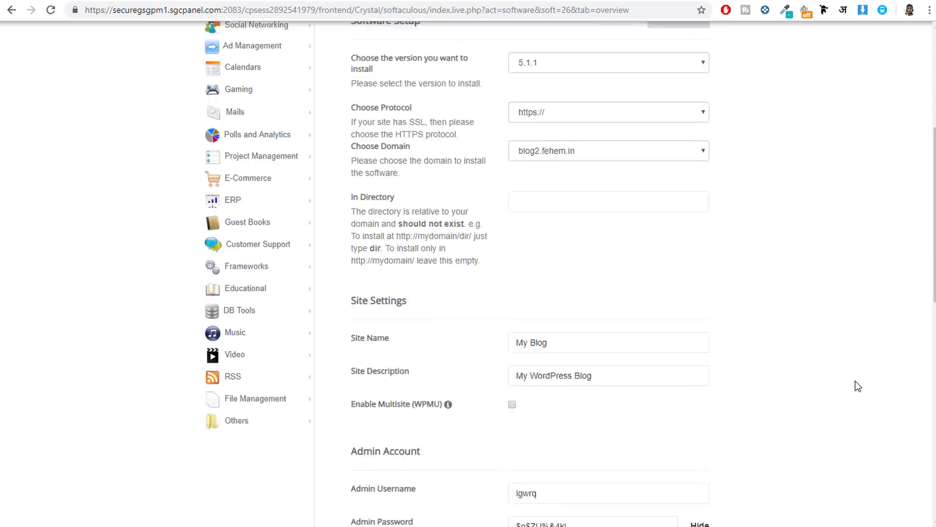
scroll(858, 384, down, 4)
click(579, 129)
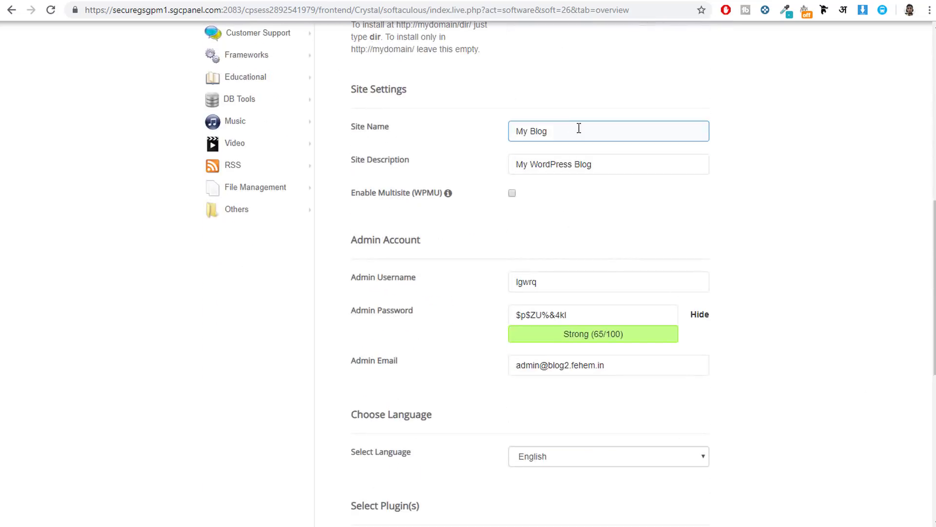
drag(539, 129, 468, 124)
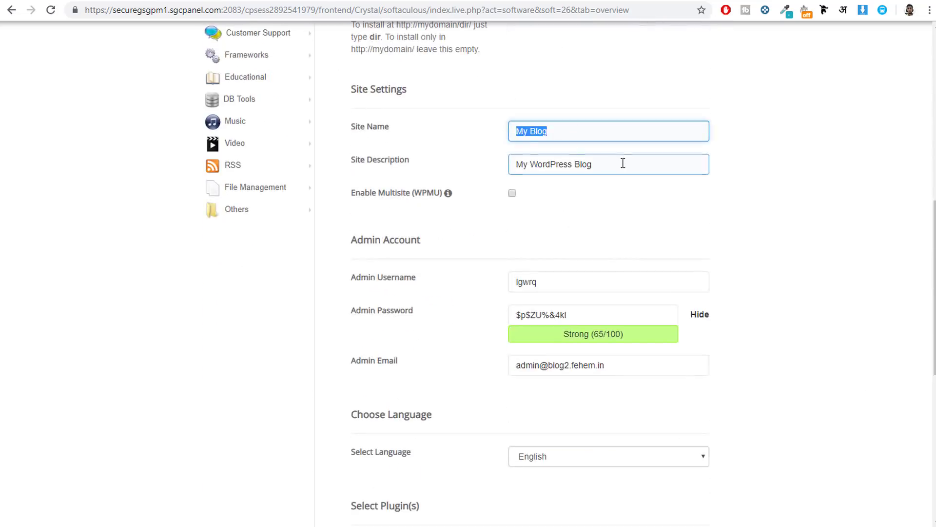
drag(623, 163, 502, 163)
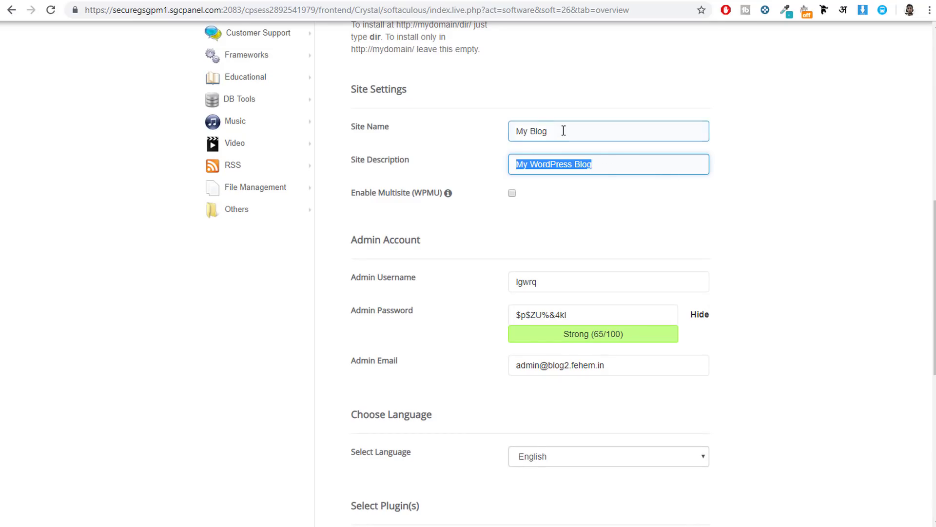
drag(562, 129, 464, 130)
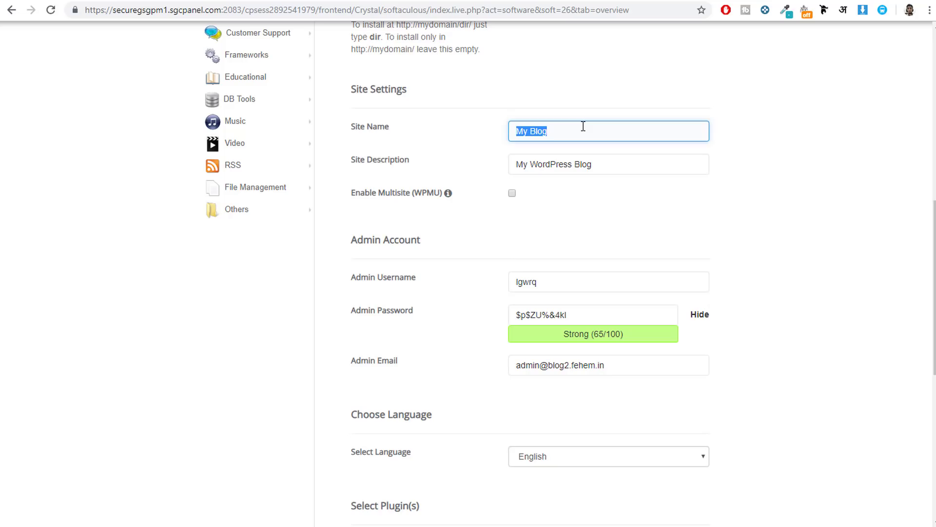
text(Bl)
key(Tab)
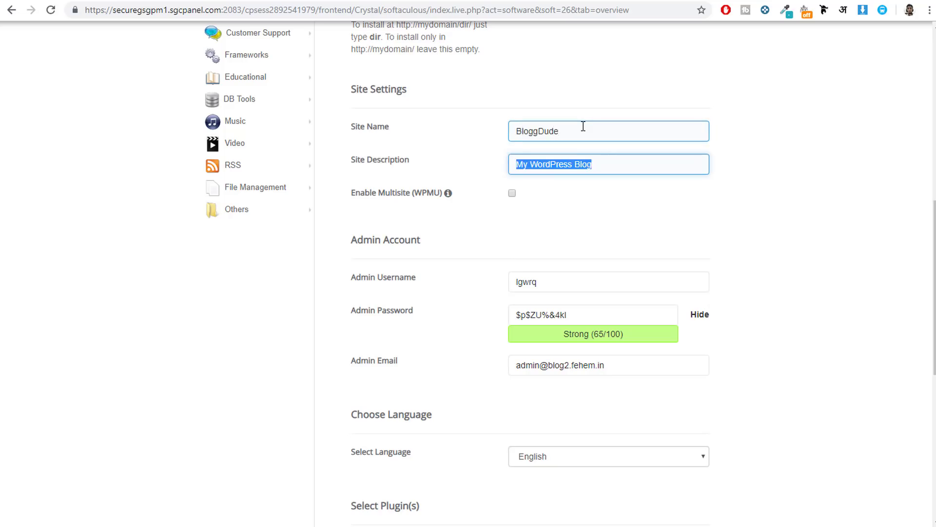
text(Blog Website Tutorial)
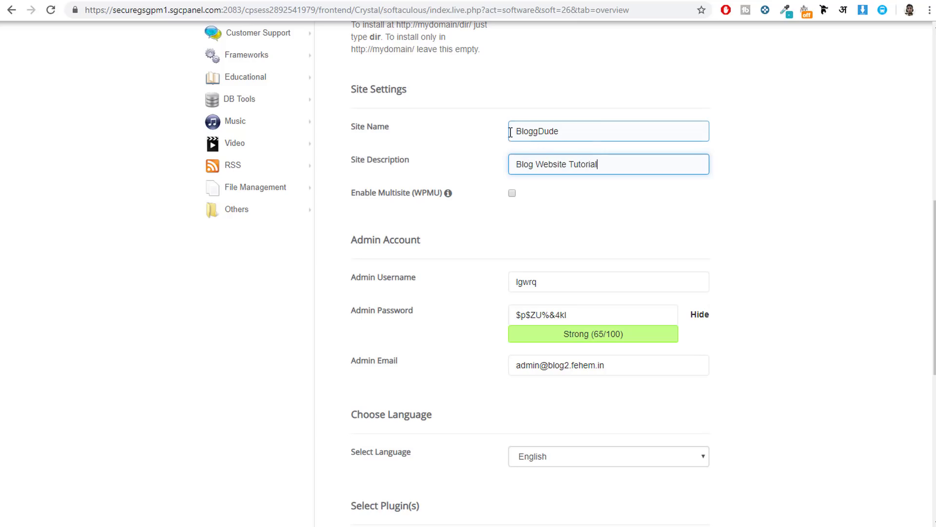
Enter the admin username and paste a stronger admin password.
scroll(729, 234, down, 1)
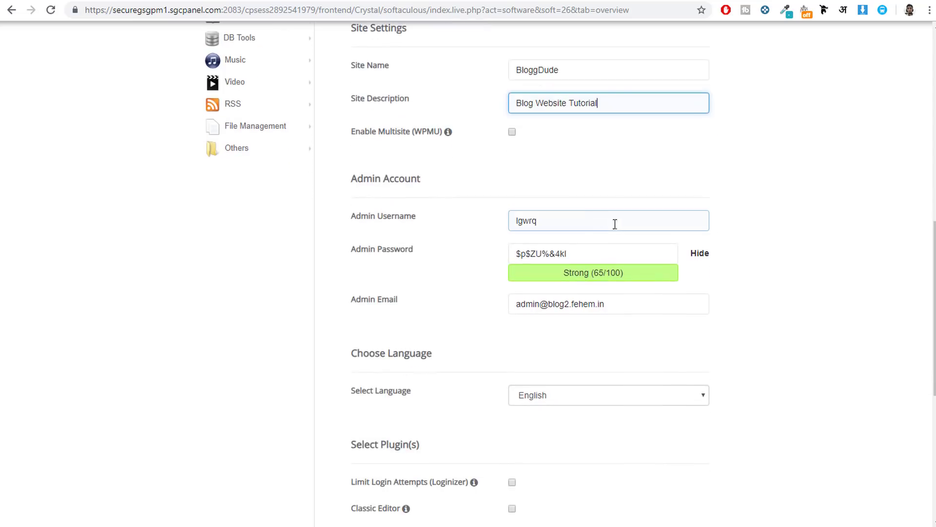
double_click(617, 221)
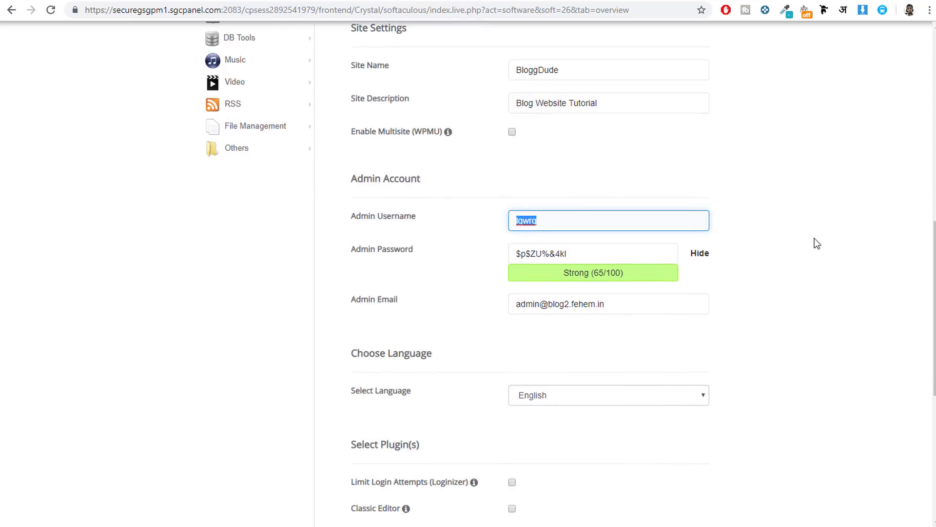
text(Nayyar_Shaikh)
key(Tab)
click(700, 252)
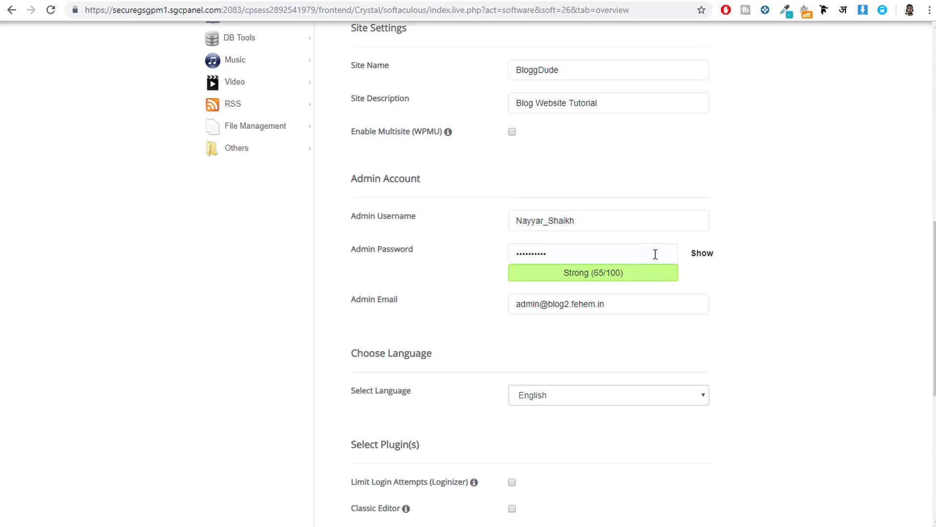
key(ctrl+v)
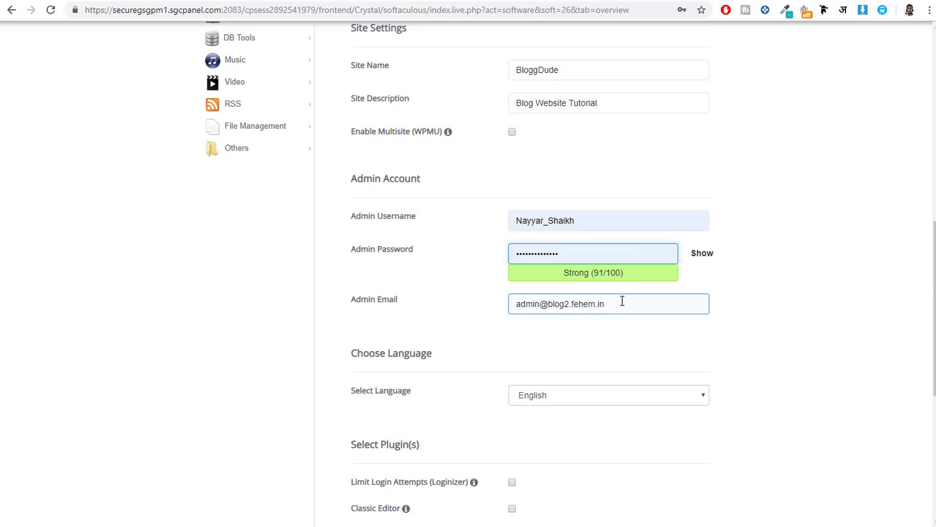
Replace the admin e-mail address and start the WordPress installation.
drag(621, 301, 339, 295)
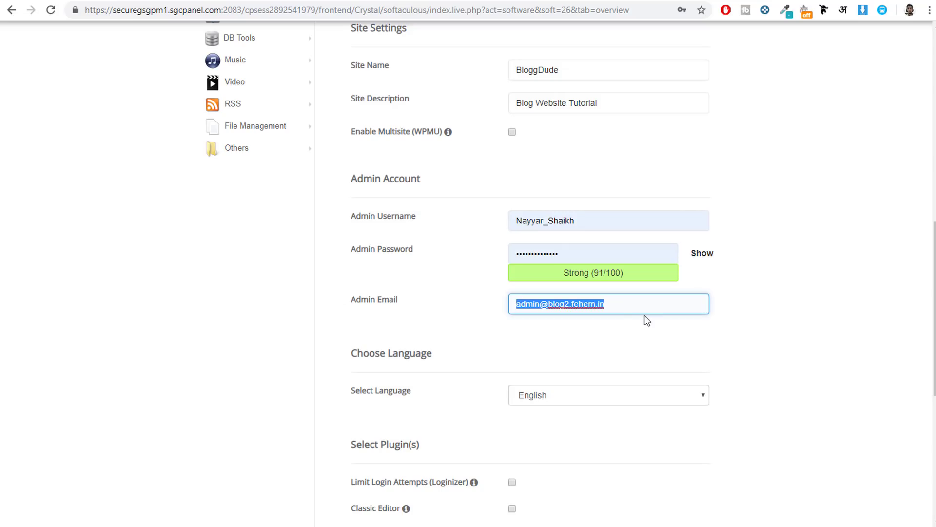
key(BackSpace)
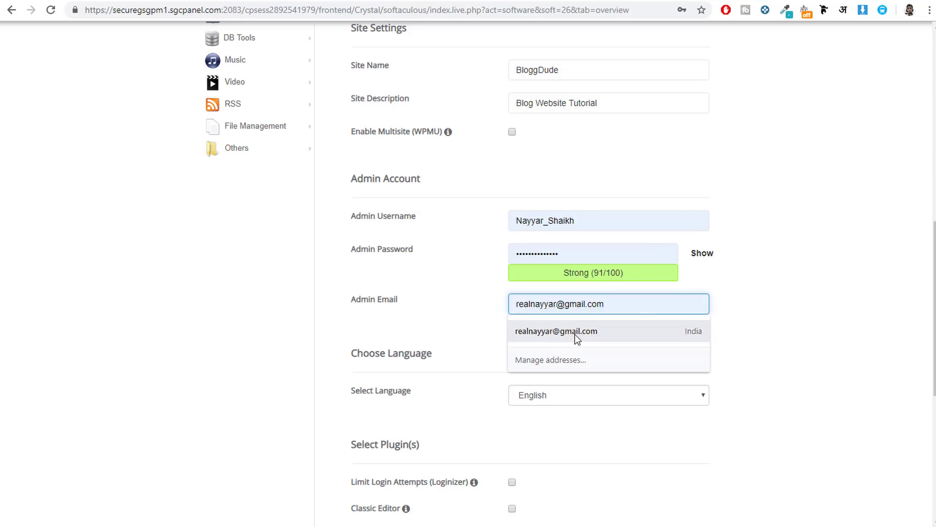
click(576, 331)
scroll(809, 329, down, 7)
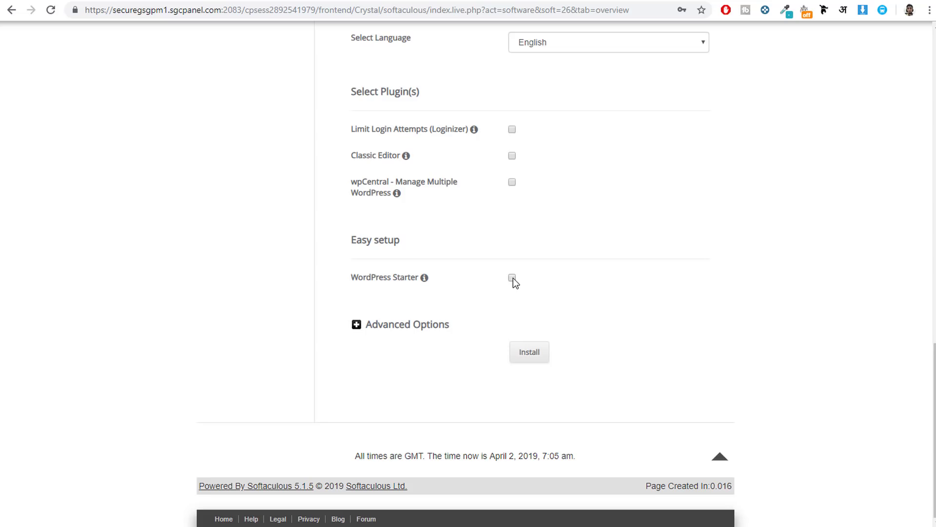
click(531, 354)
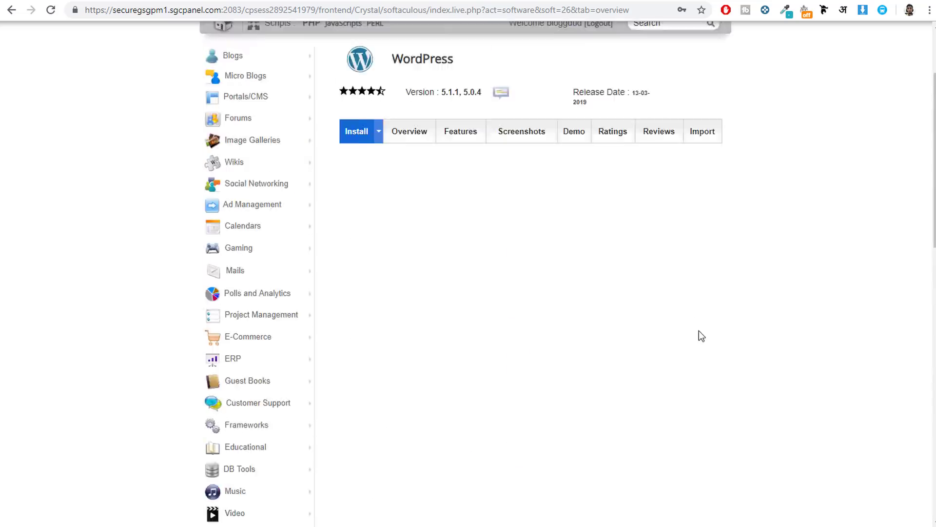
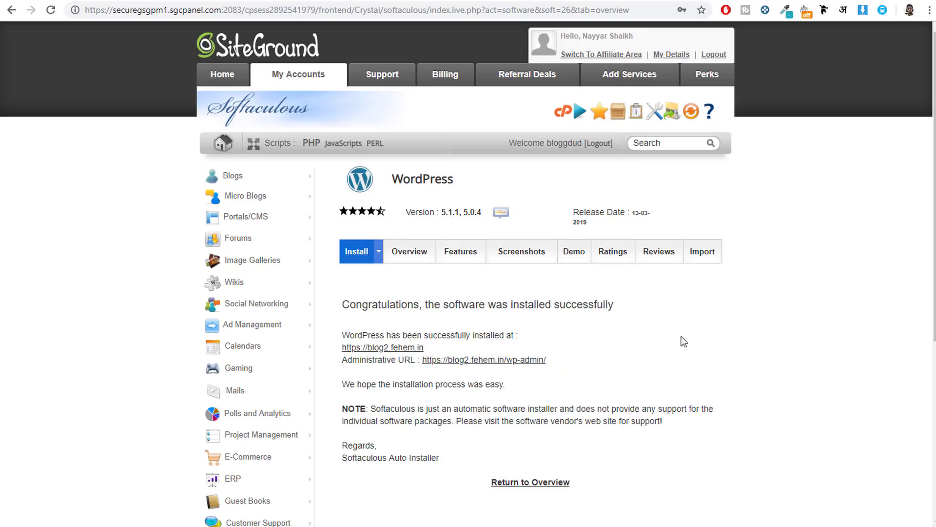
Open the blog2.fehem.in site link and its wp-admin link each in a new browser tab.
right_click(387, 352)
click(400, 359)
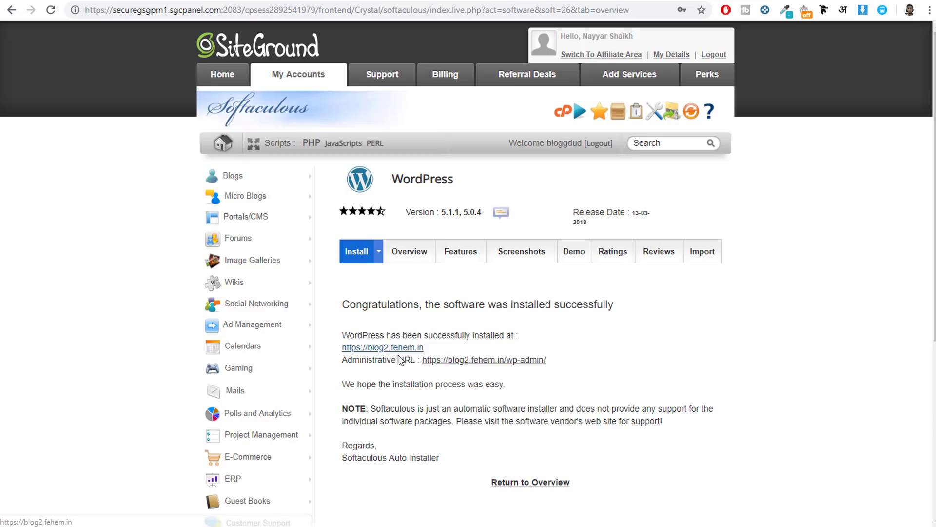
right_click(467, 360)
click(488, 369)
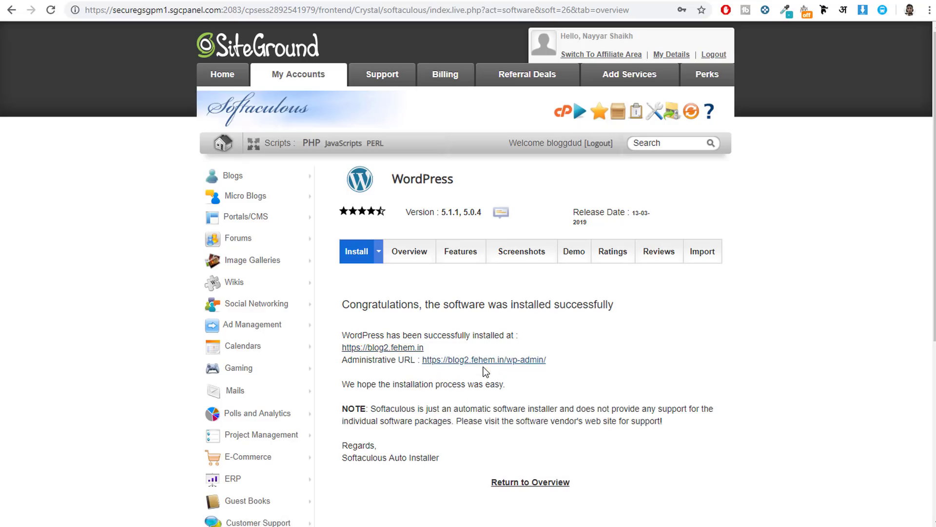
Switch to the new blog's tab and scroll through its front page.
click(285, 1)
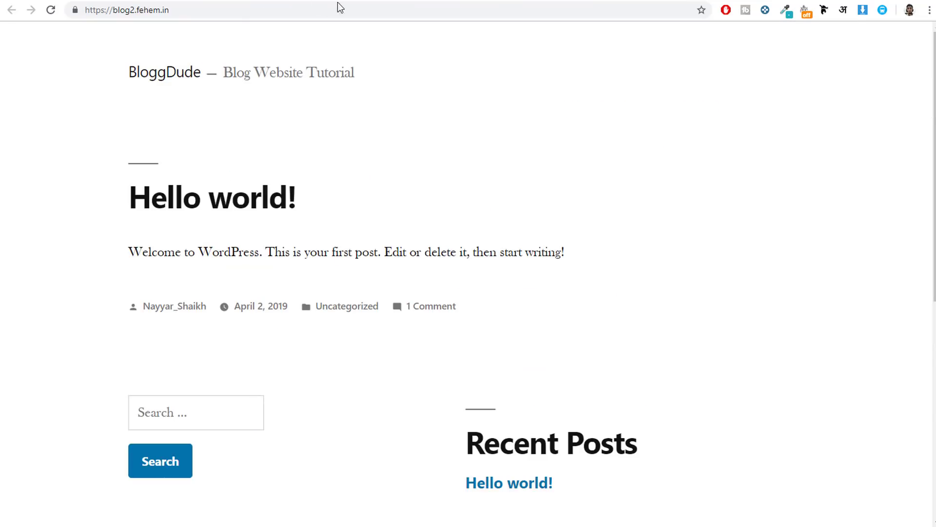
scroll(359, 327, down, 8)
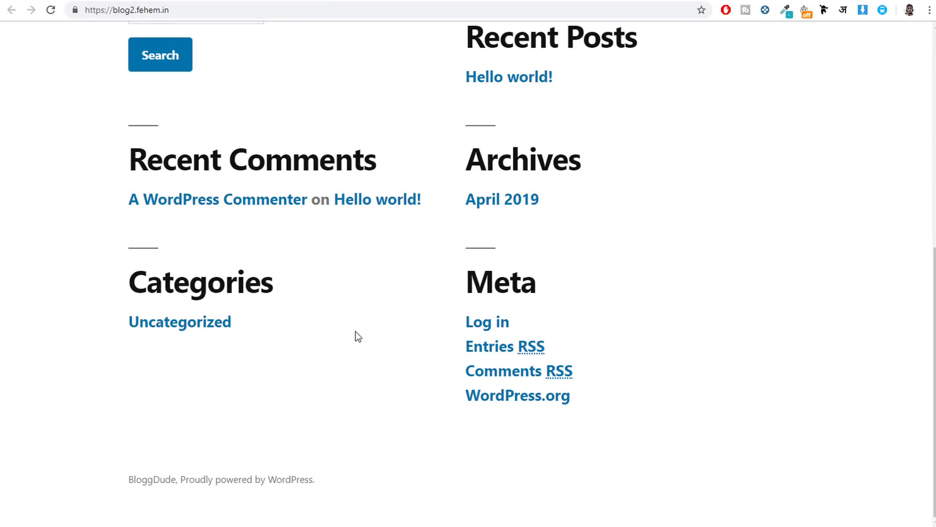
scroll(365, 357, up, 8)
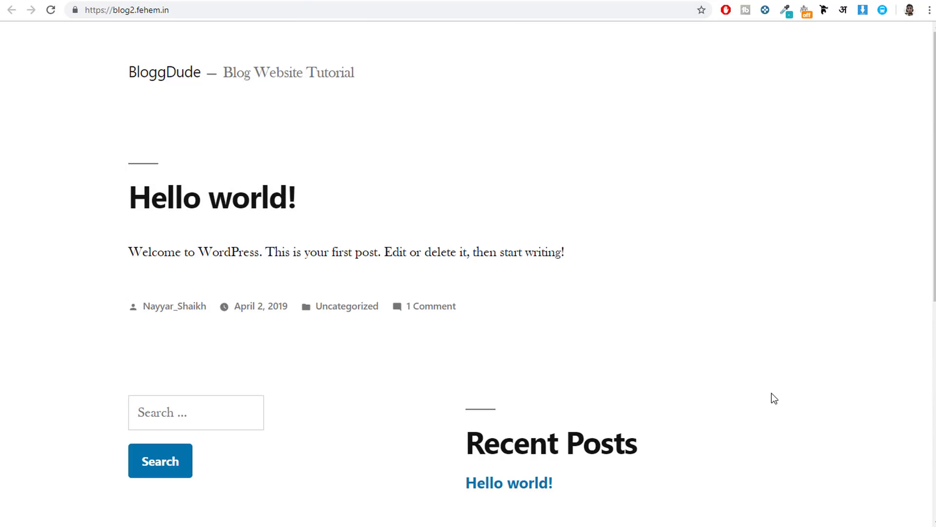
scroll(771, 393, down, 8)
scroll(771, 393, up, 8)
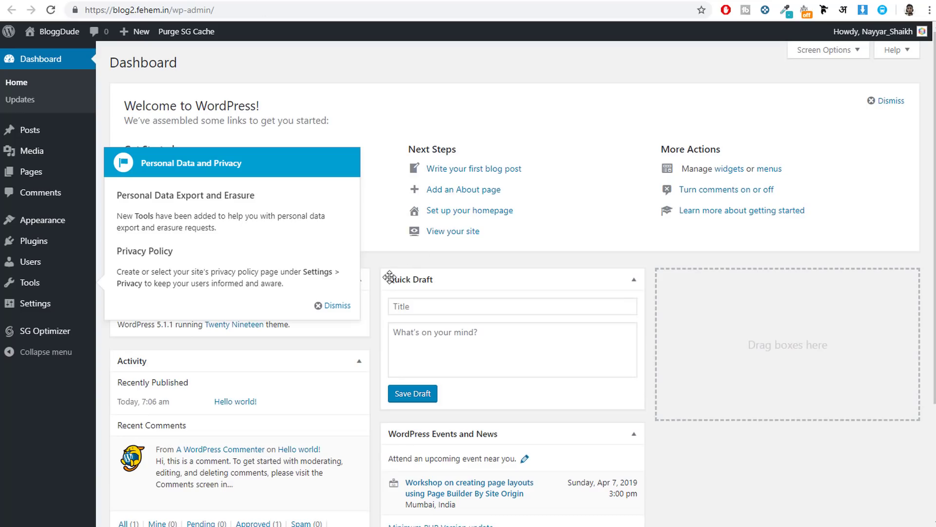
Dismiss the personal data and privacy notice and look over the admin address and dashboard.
click(382, 307)
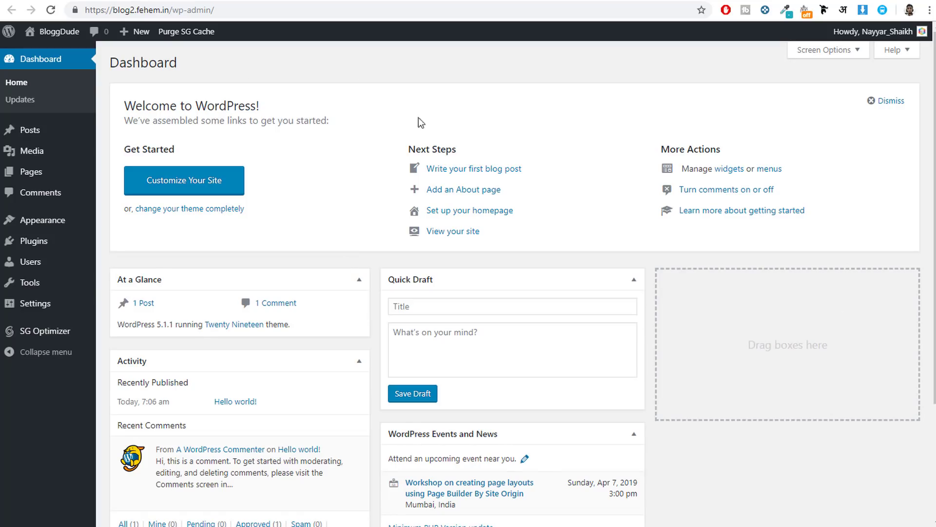
drag(85, 10, 229, 11)
click(235, 10)
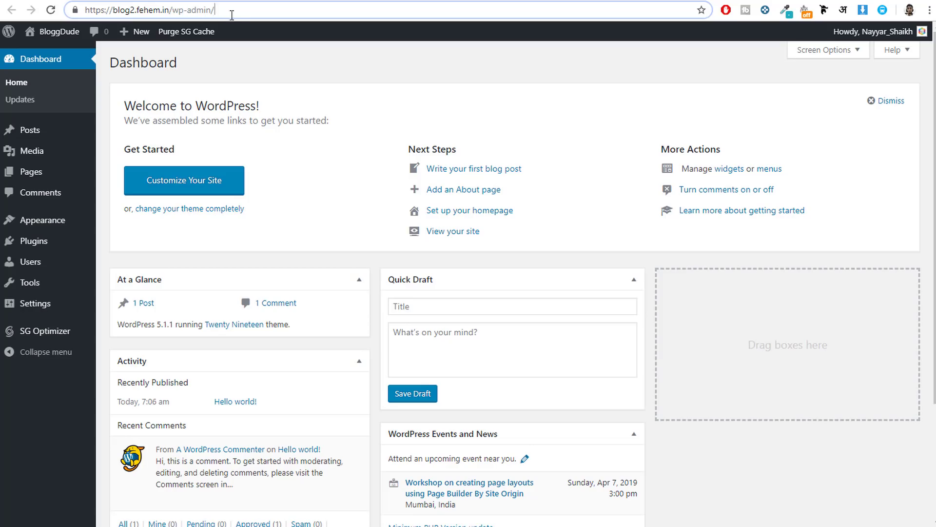
scroll(417, 296, down, 3)
scroll(269, 231, up, 3)
scroll(458, 331, down, 3)
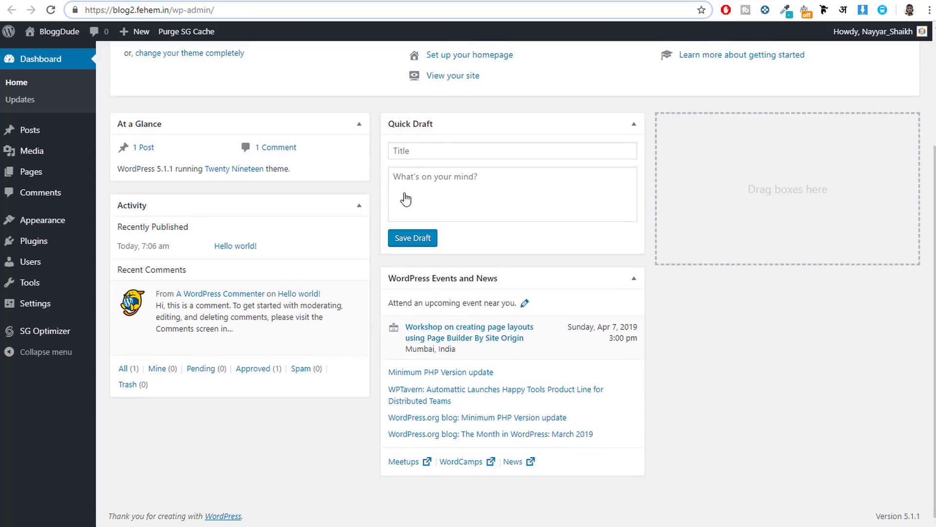
scroll(371, 301, up, 3)
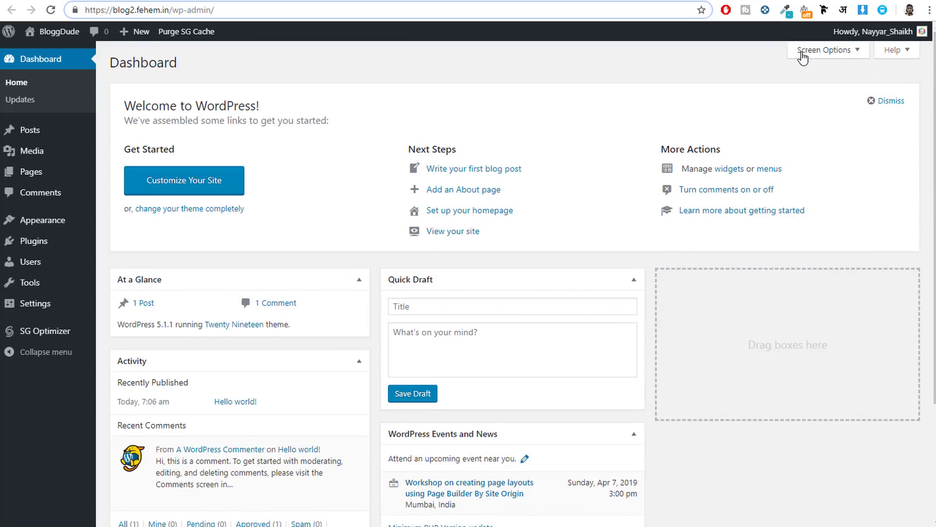
In Screen Options, uncheck At a Glance, Activity, Quick Draft, Events and News, and Welcome.
click(874, 94)
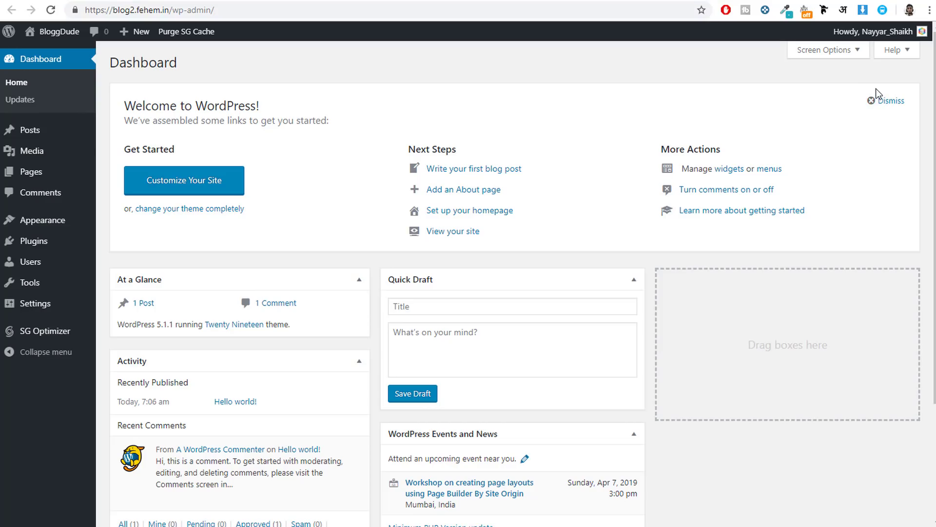
click(837, 57)
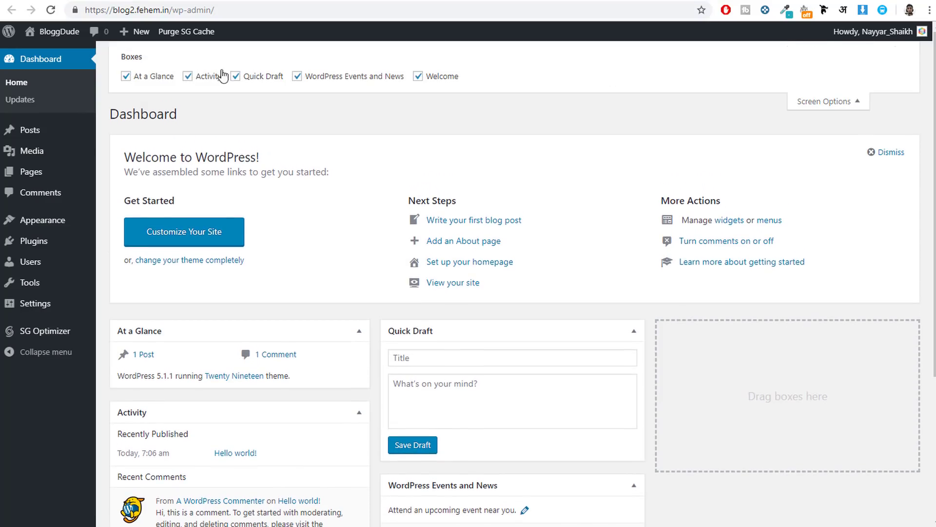
click(150, 77)
click(196, 78)
click(259, 80)
click(332, 82)
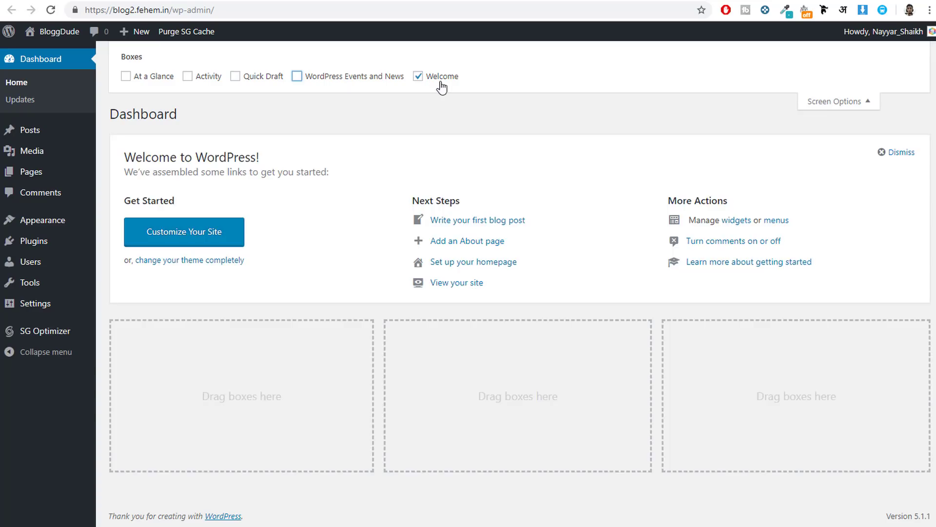
click(440, 83)
click(830, 105)
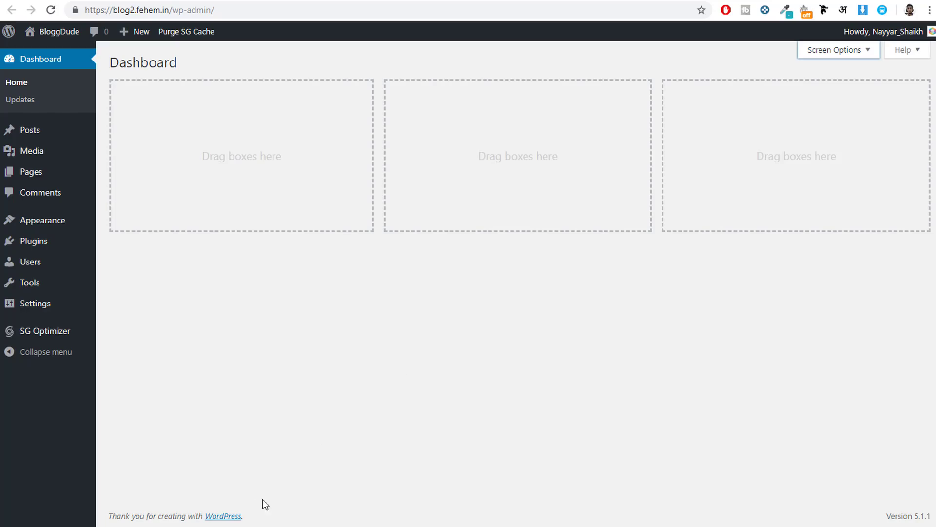
Activate the Twenty Seventeen theme and reload the live site to see it applied.
click(36, 228)
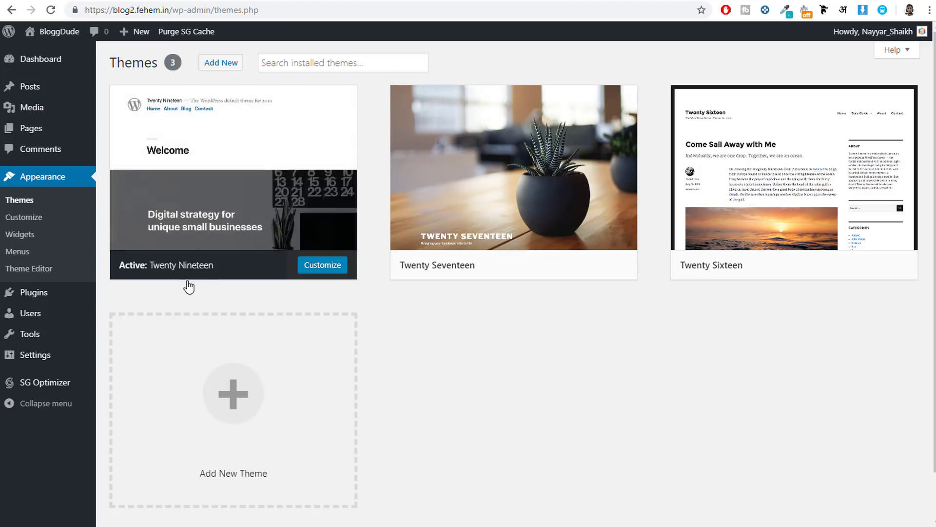
key(ctrl+Tab)
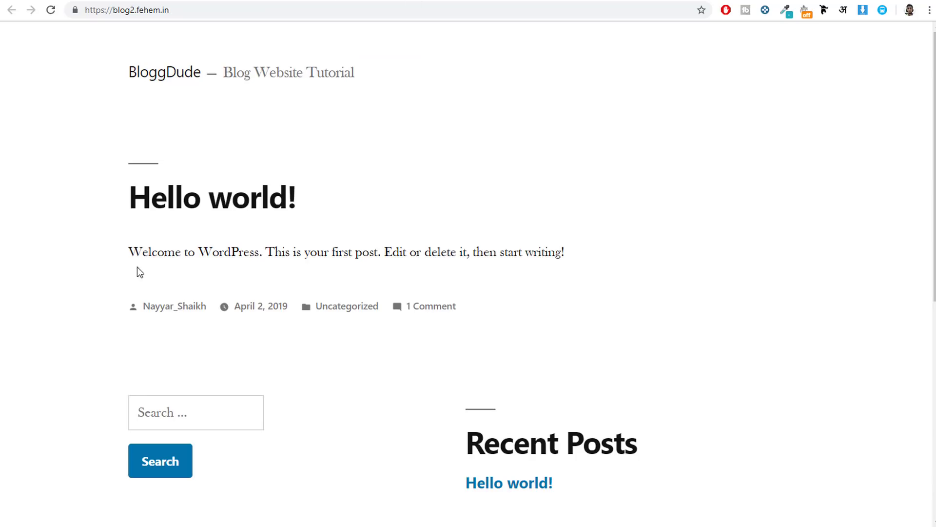
key(ctrl+Tab)
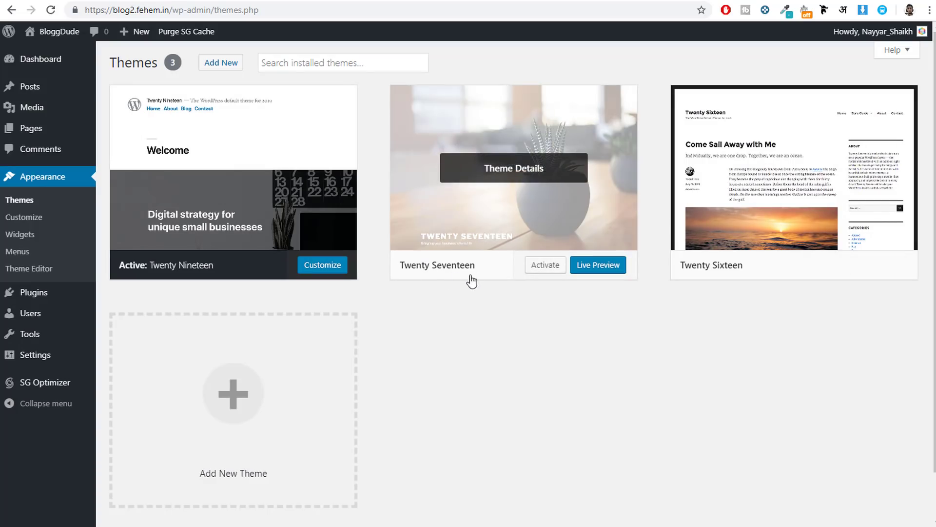
click(536, 272)
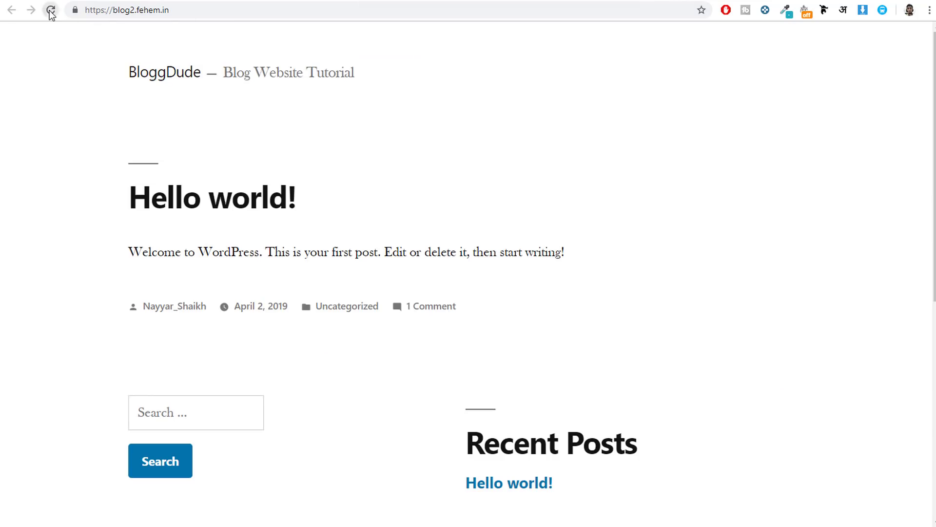
click(50, 11)
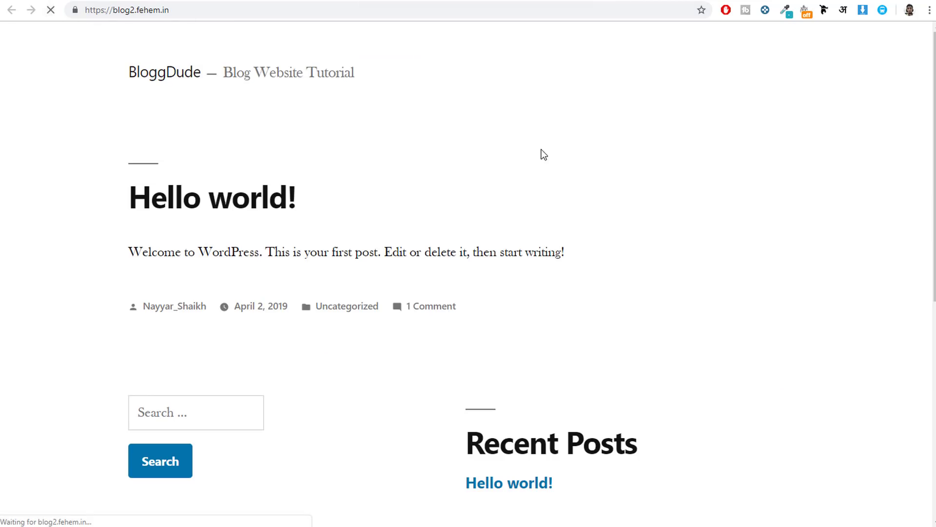
scroll(723, 263, down, 5)
scroll(725, 283, down, 7)
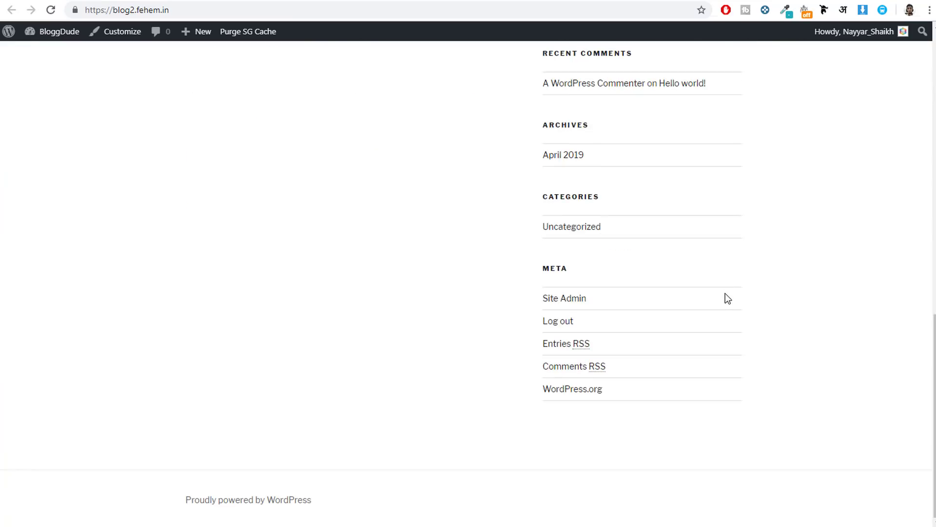
scroll(728, 327, up, 15)
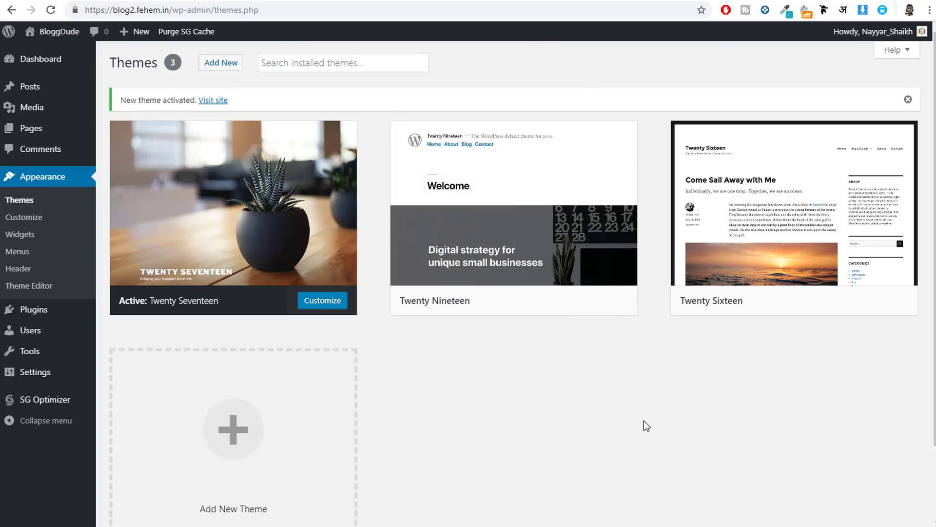
Delete the Twenty Nineteen and Twenty Sixteen themes, confirming each deletion.
click(491, 177)
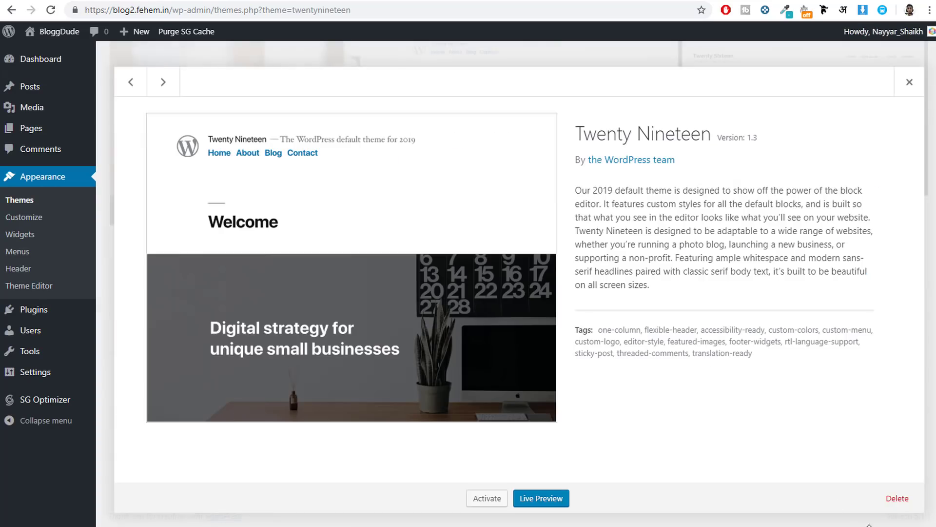
click(898, 499)
click(531, 105)
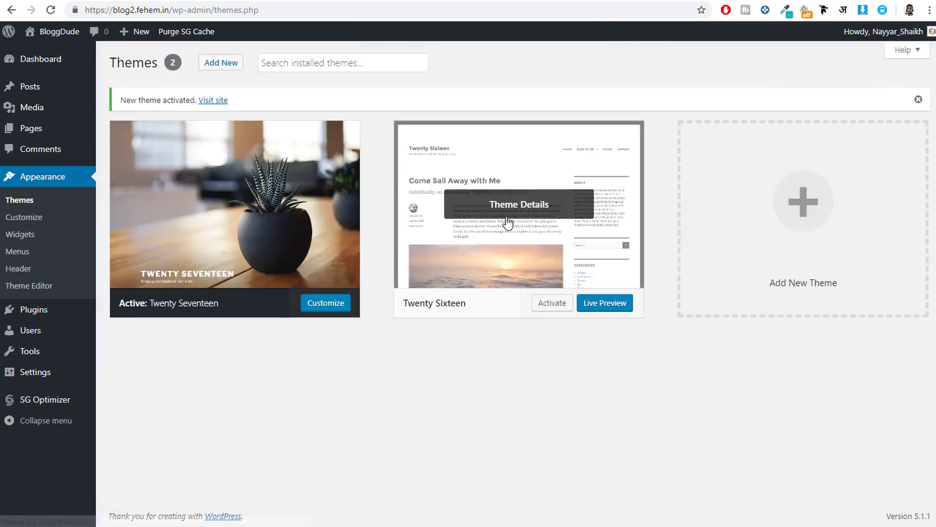
click(507, 224)
click(899, 498)
click(527, 104)
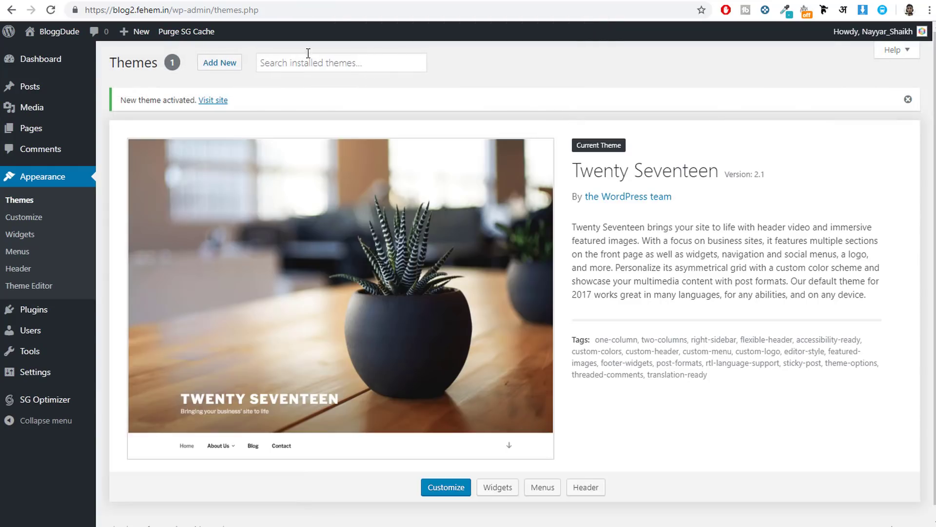
View Installed Plugins and highlight SG Optimizer, the only plugin listed.
click(36, 317)
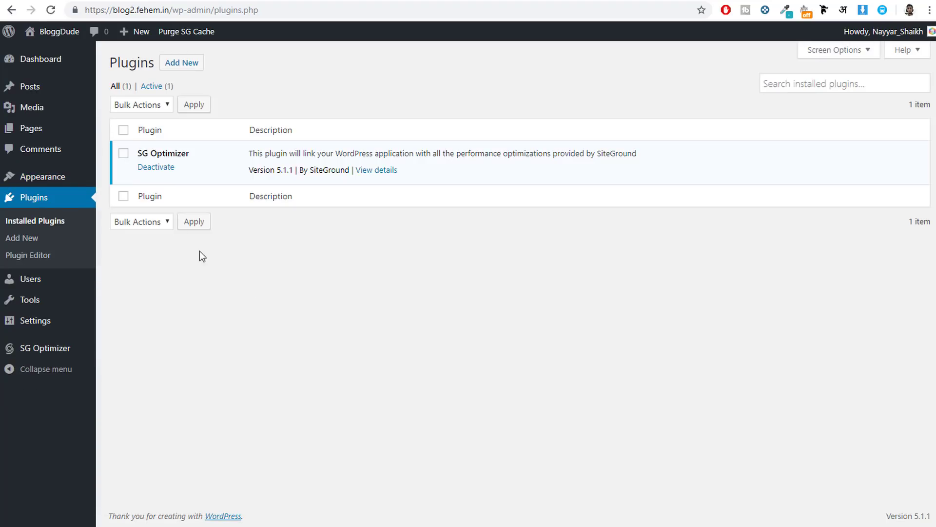
drag(139, 148, 223, 153)
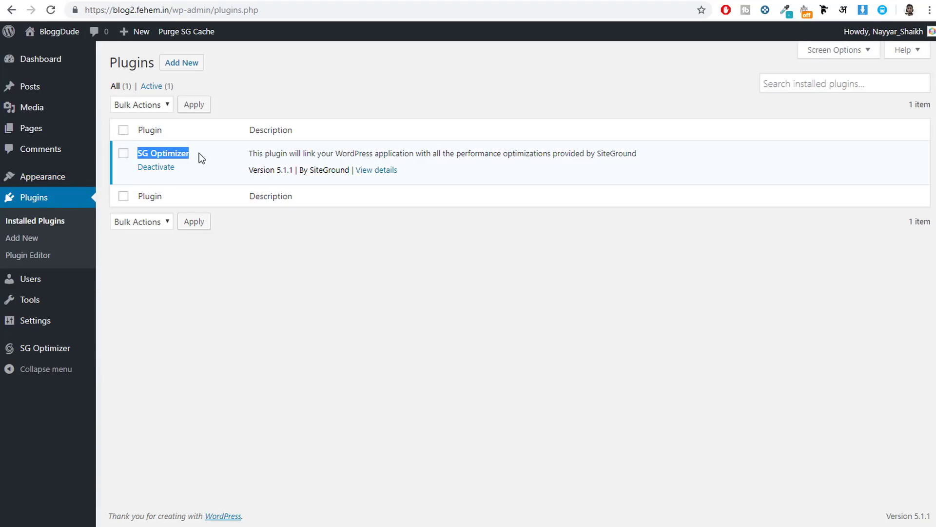
click(200, 156)
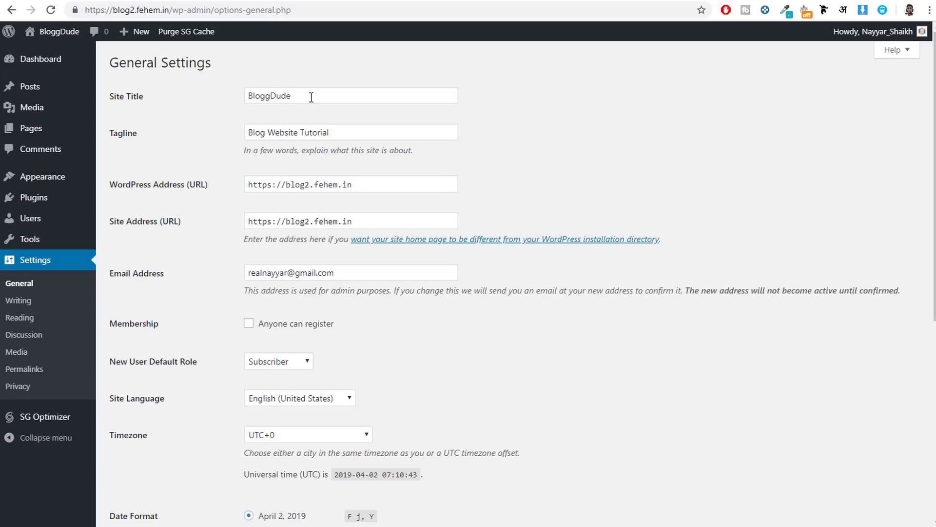
Review the site title BloggDude, tagline 'Blog Website Tutorial' and admin e-mail in General Settings.
drag(312, 99, 194, 88)
drag(354, 133, 214, 121)
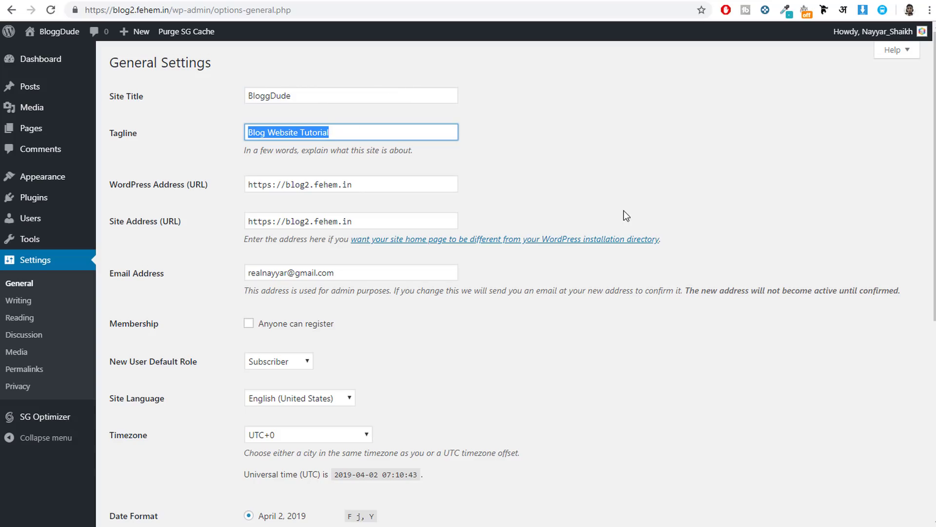
scroll(624, 211, down, 4)
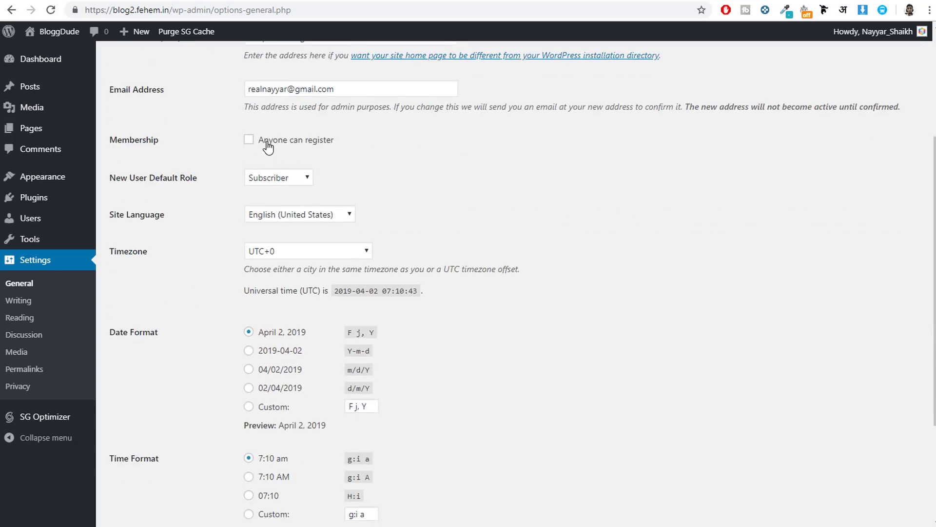
scroll(225, 148, up, 1)
click(136, 155)
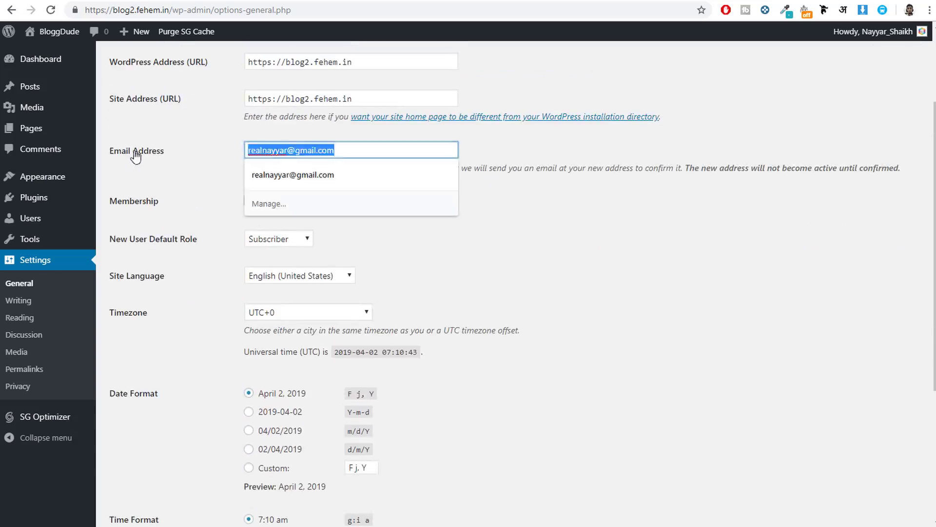
click(713, 245)
scroll(531, 227, down, 1)
scroll(531, 226, down, 4)
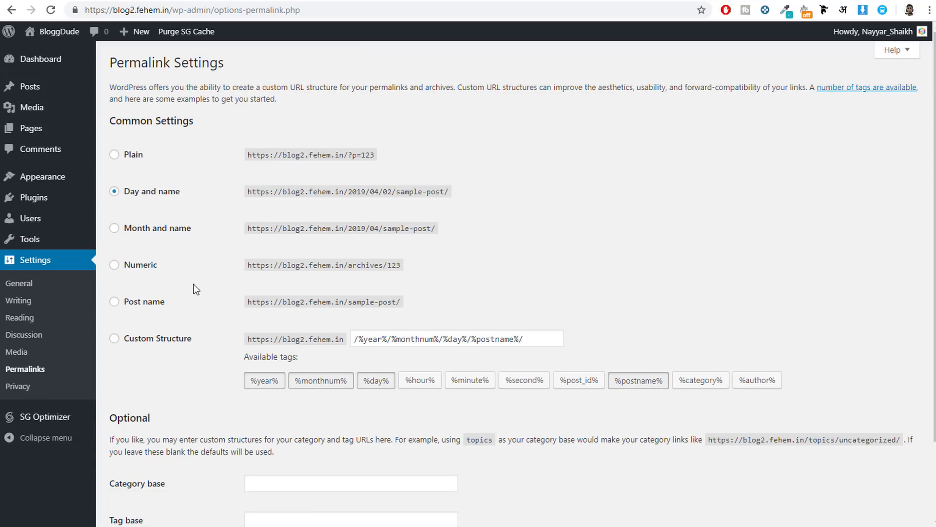
Switch permalinks to the Post name structure (/%postname%/) and save the change.
click(145, 306)
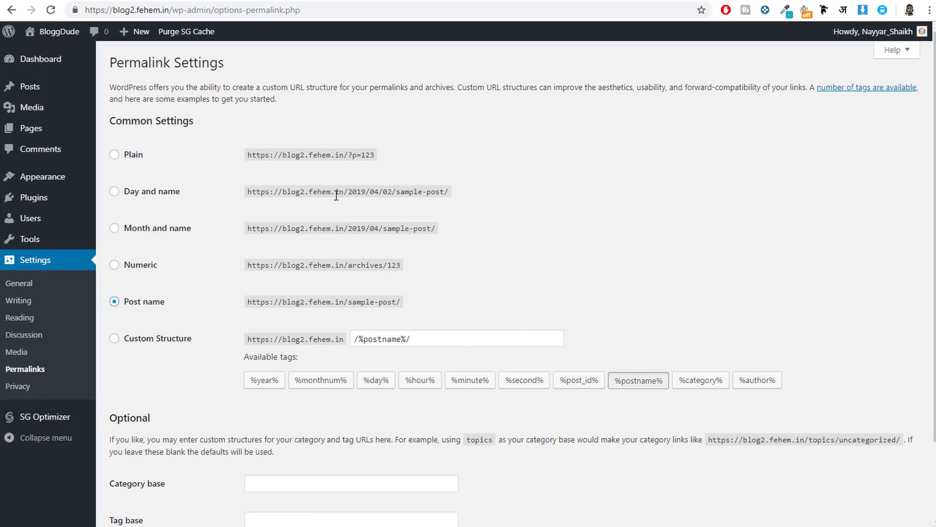
scroll(144, 312, down, 2)
click(141, 465)
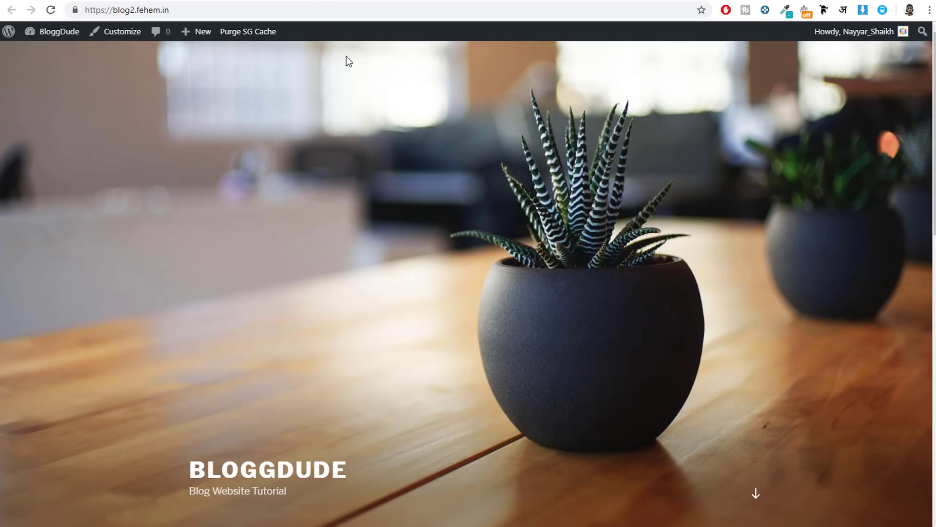
key(alt+Left)
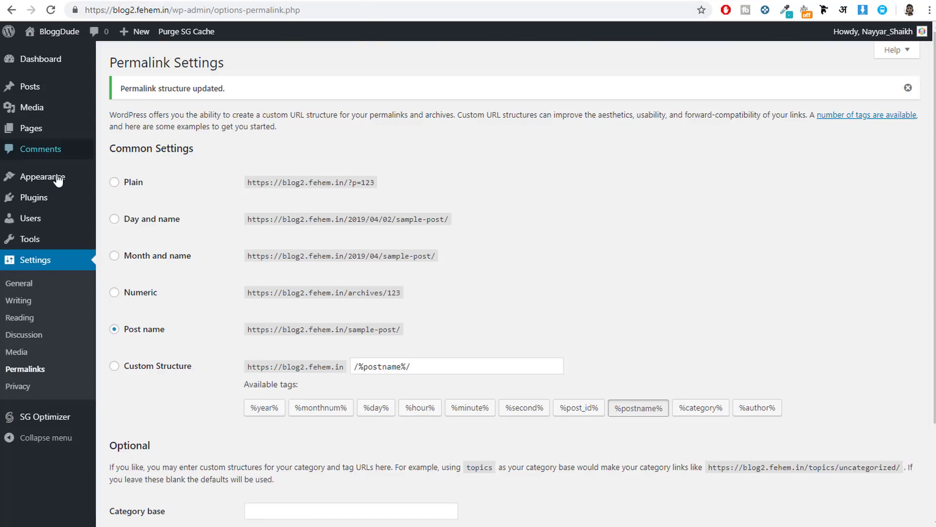
click(54, 181)
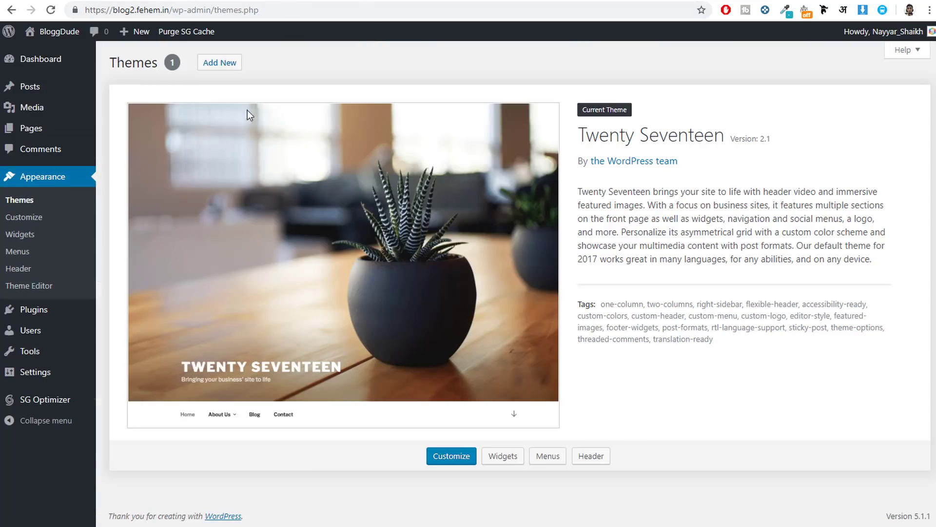
Search the theme directory for 'oceanwp' and install OceanWP, then begin a new tab to bloggdude.com/elem.
click(227, 65)
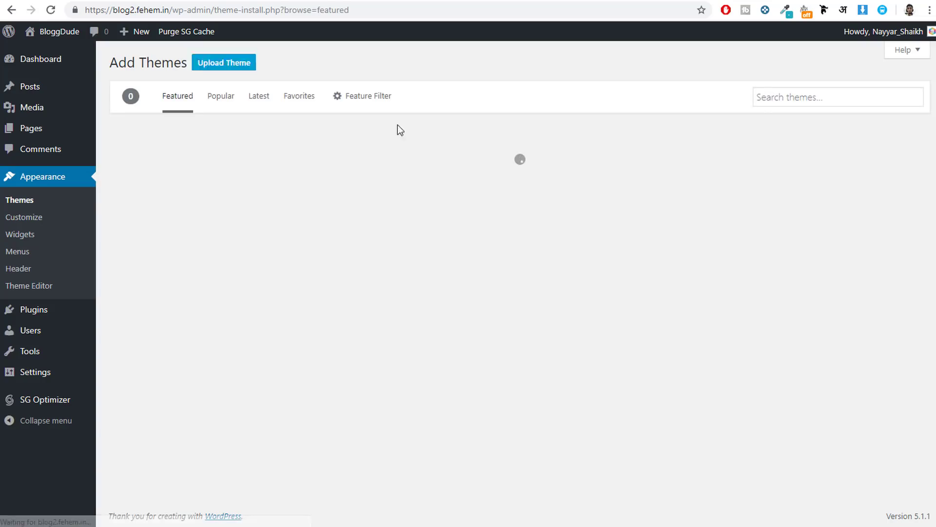
click(772, 98)
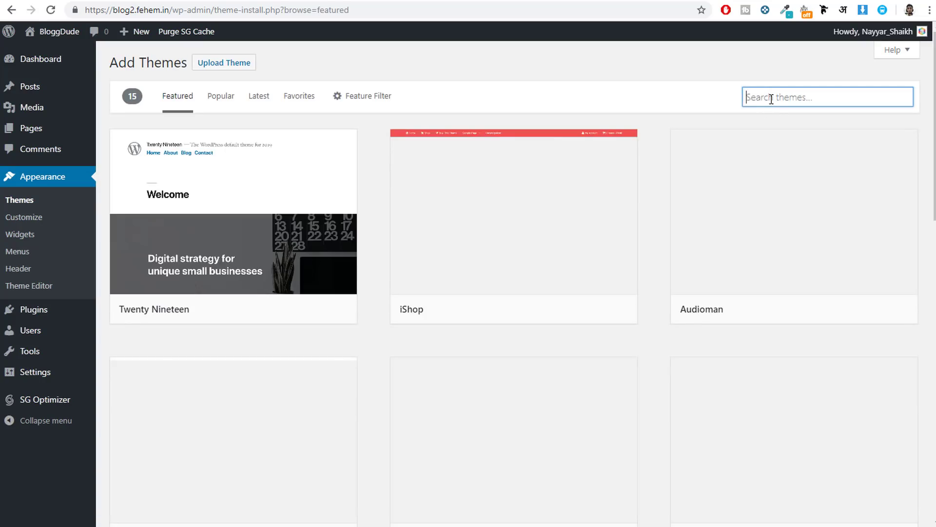
text(oceanwp)
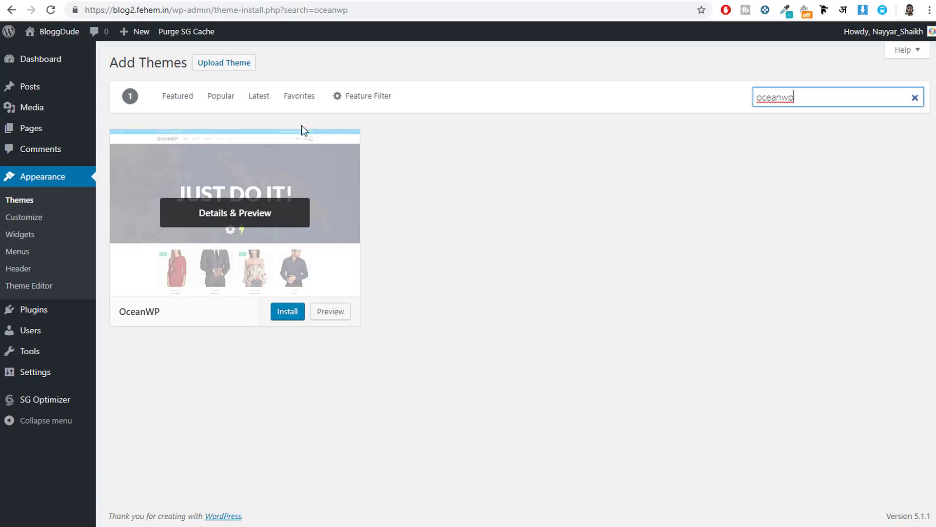
click(288, 315)
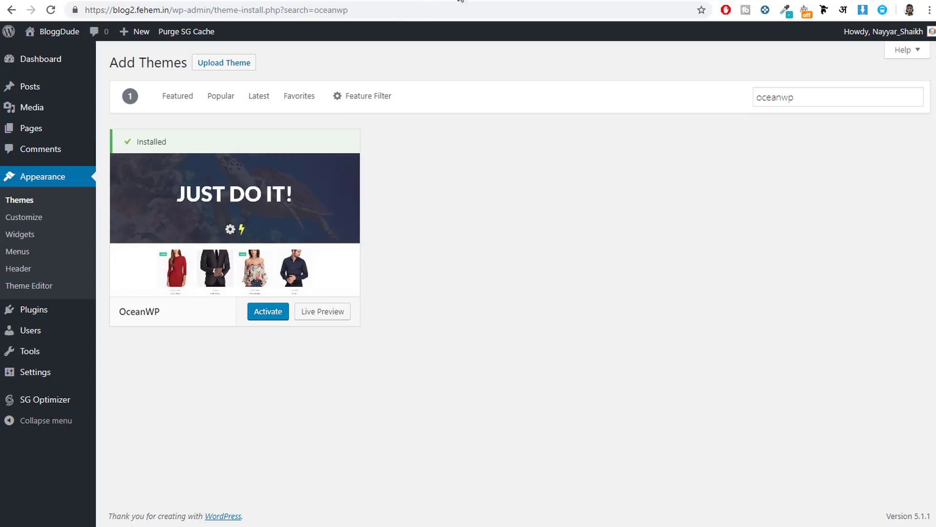
key(ctrl+t)
text(bloggdude.com/elem)
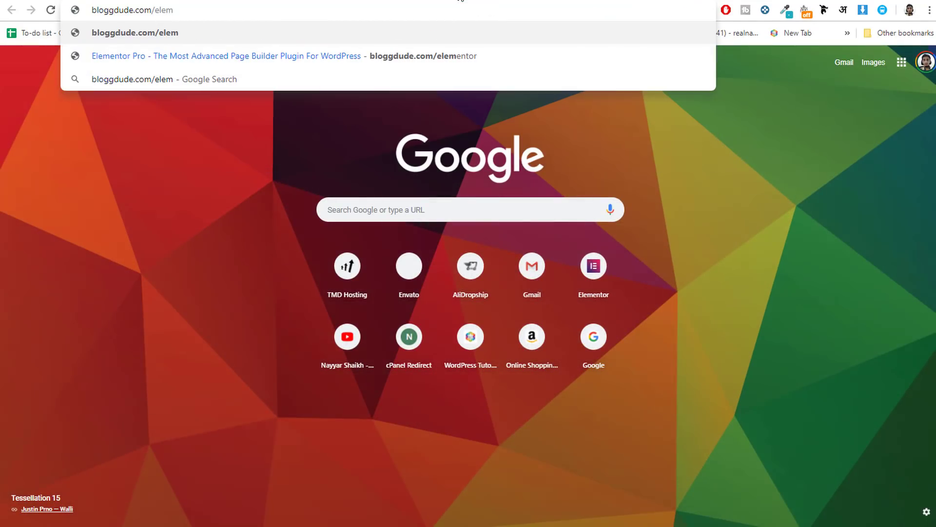
Download the free Elementor plugin (elementor.2.5.11.zip) by subscribing with an e-mail address.
key(Return)
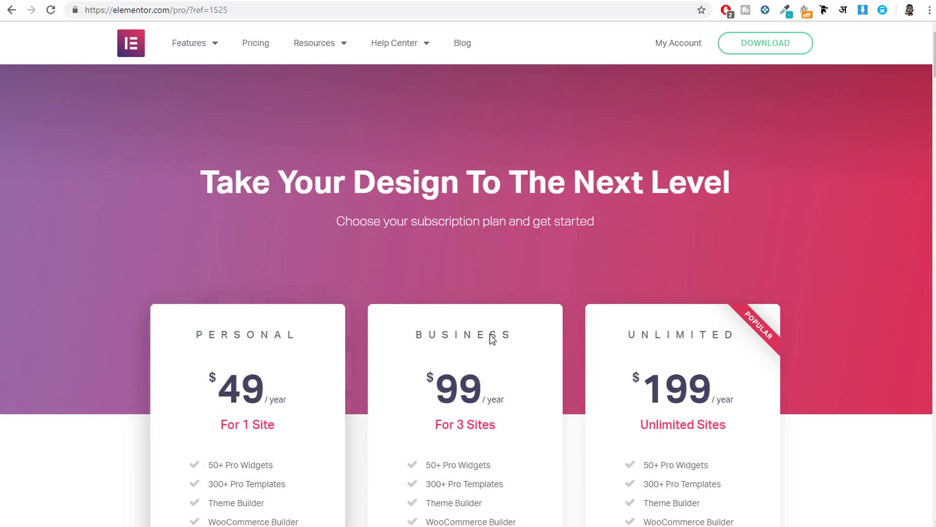
click(764, 52)
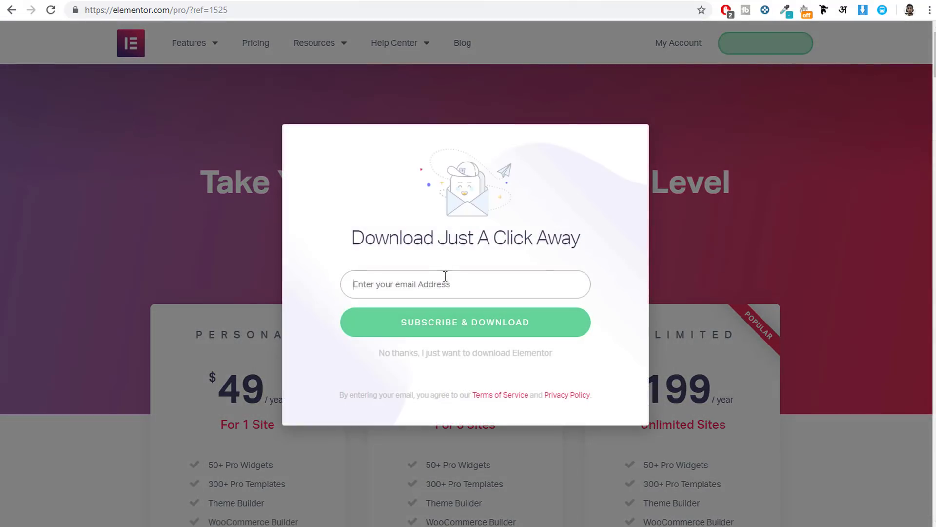
text(real)
click(435, 295)
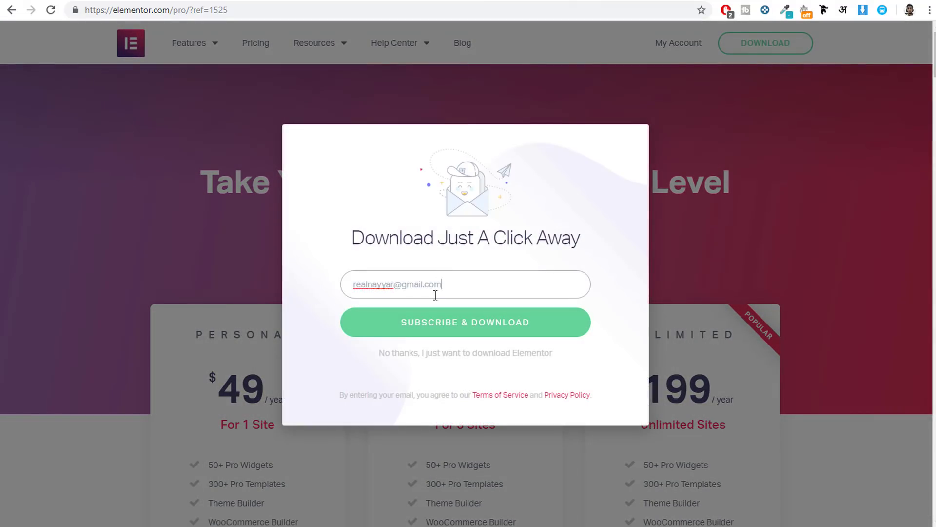
click(454, 323)
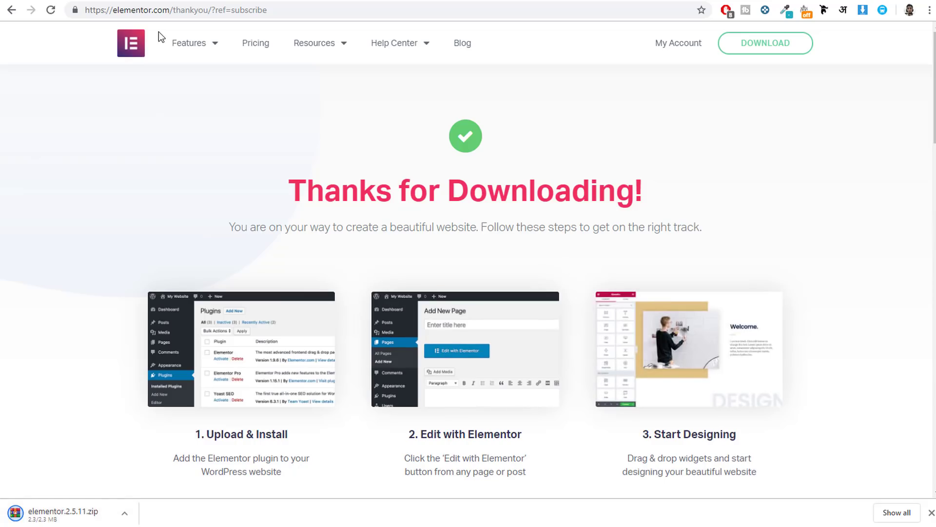
Browse Elementor's Pro pricing plans: Personal $49, Business $99, Unlimited $199 a year.
click(264, 51)
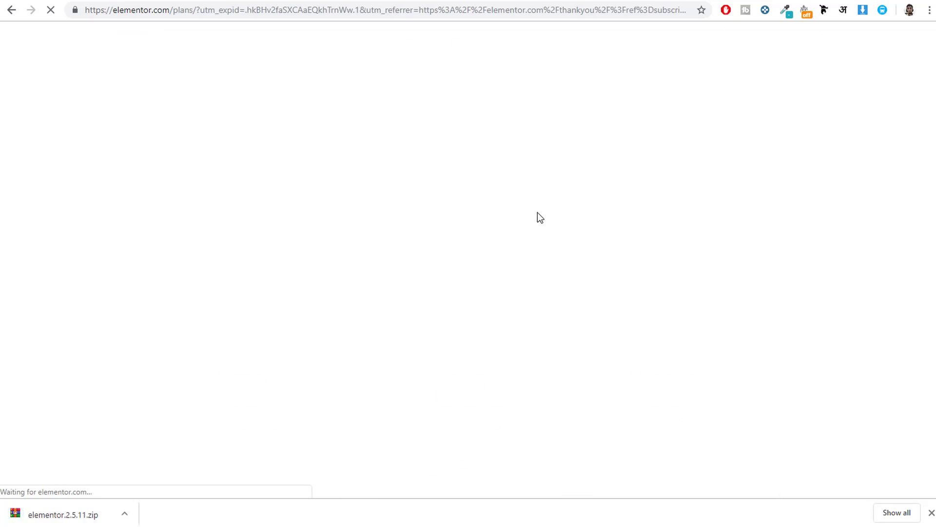
scroll(636, 315, down, 3)
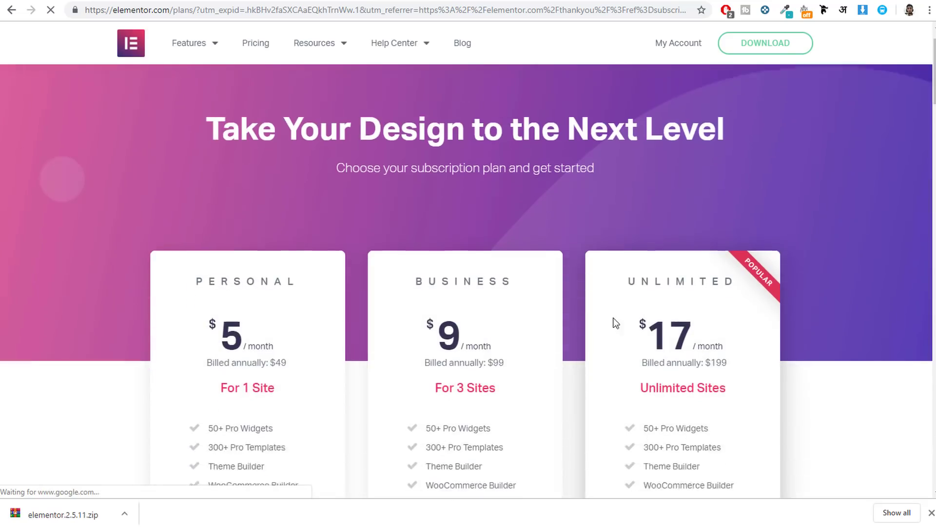
scroll(495, 334, down, 2)
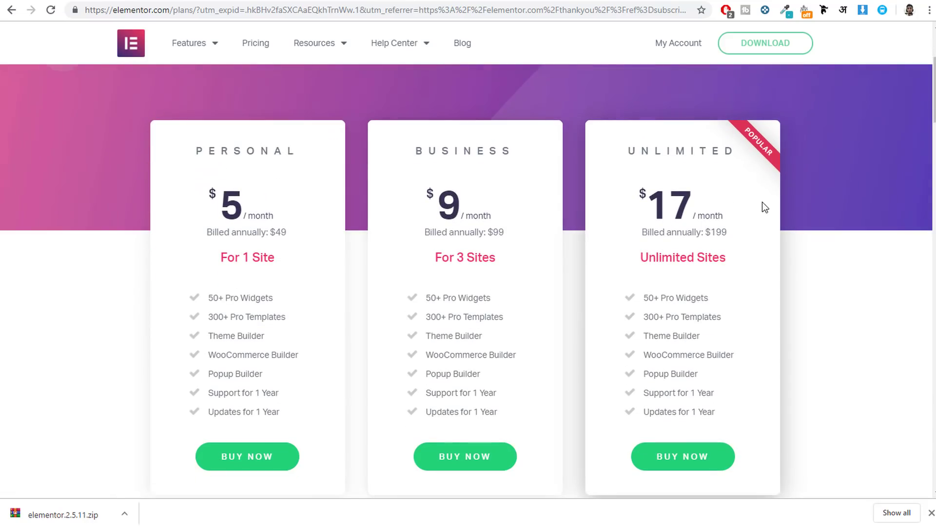
scroll(627, 341, down, 7)
scroll(629, 363, down, 8)
scroll(628, 364, up, 20)
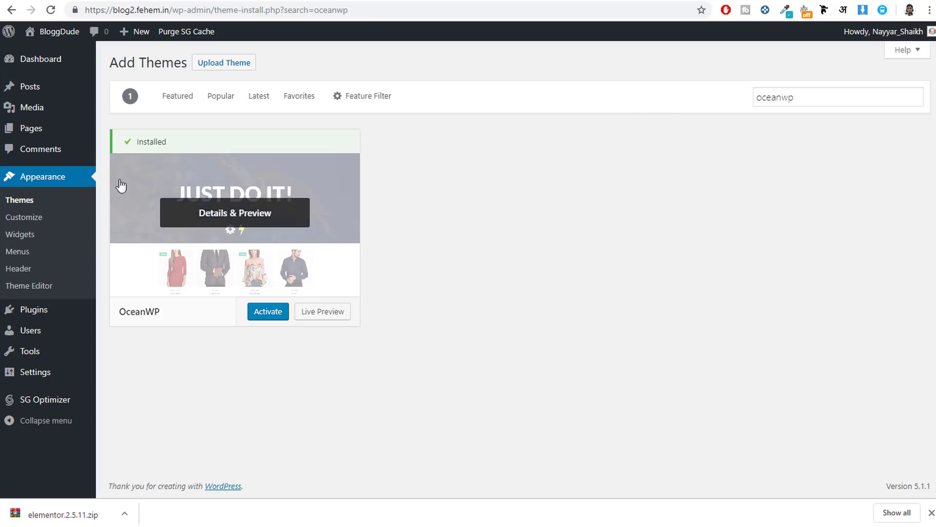
Upload elementor.2.5.11.zip from Downloads, install and activate it, and dismiss the Getting Started screen.
mouse_move(21, 336)
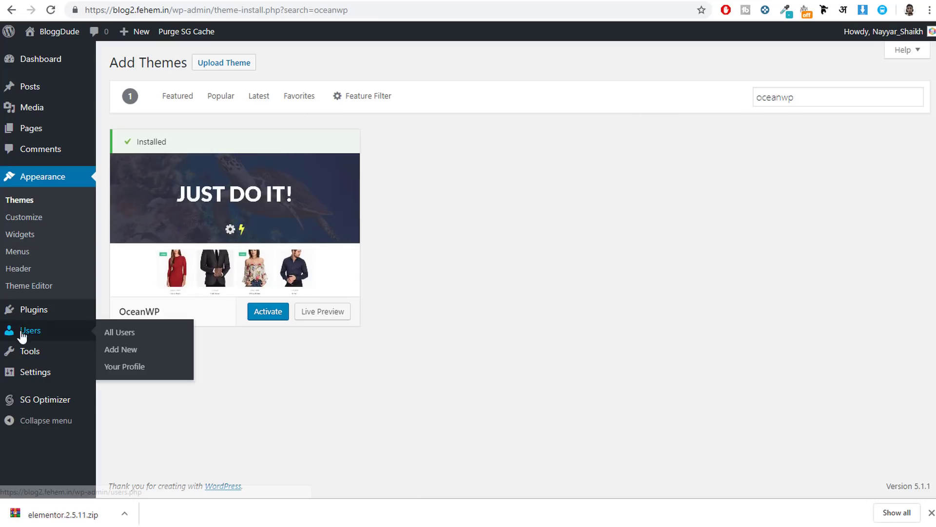
click(132, 331)
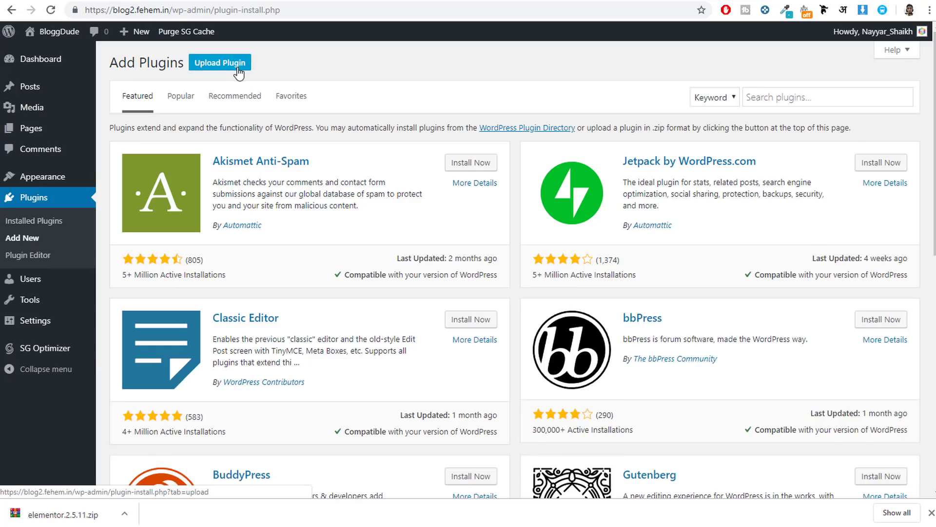
click(239, 64)
click(416, 171)
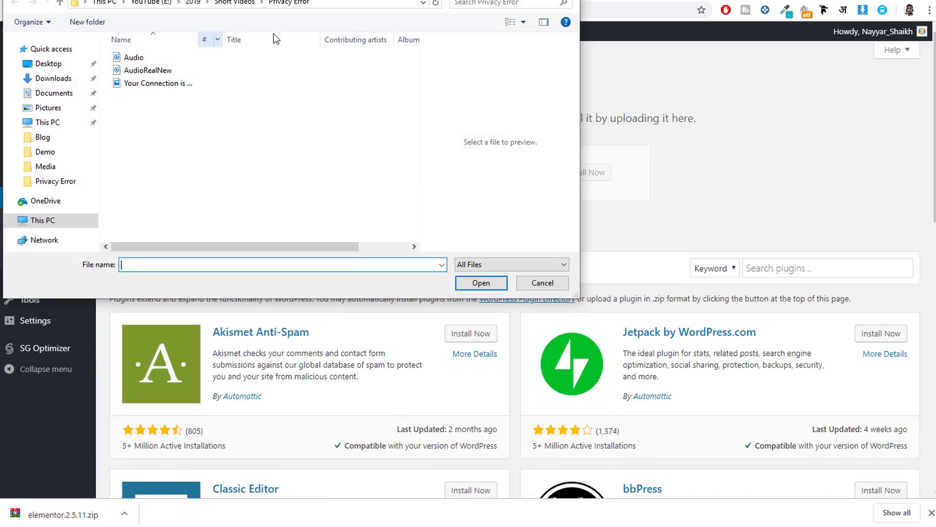
click(52, 78)
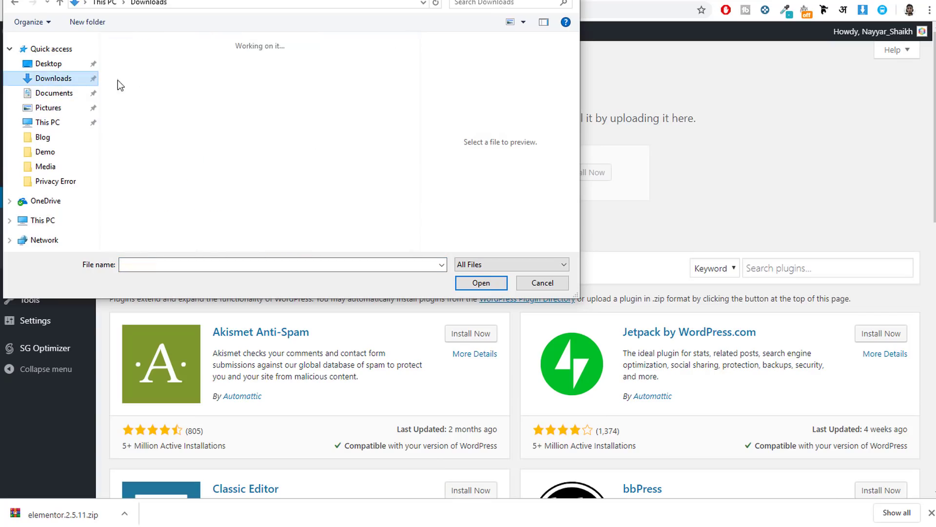
click(139, 82)
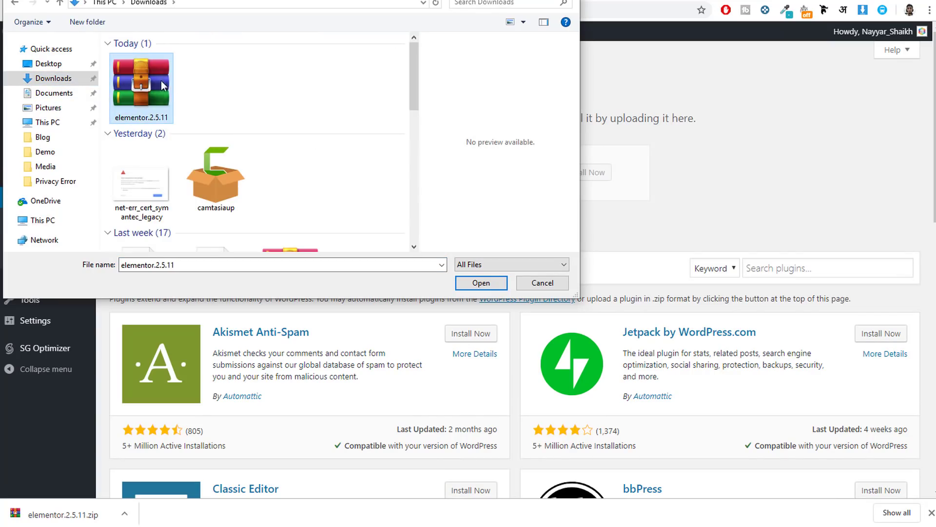
click(478, 285)
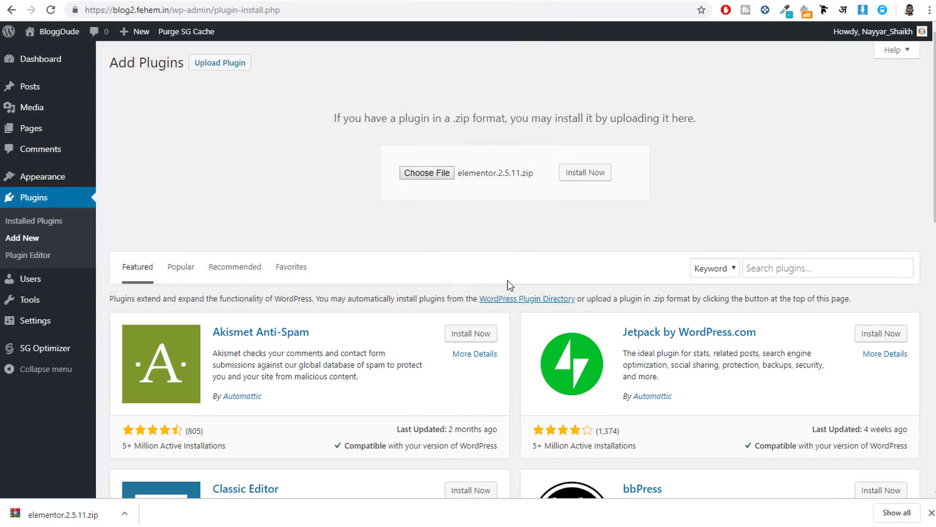
click(586, 179)
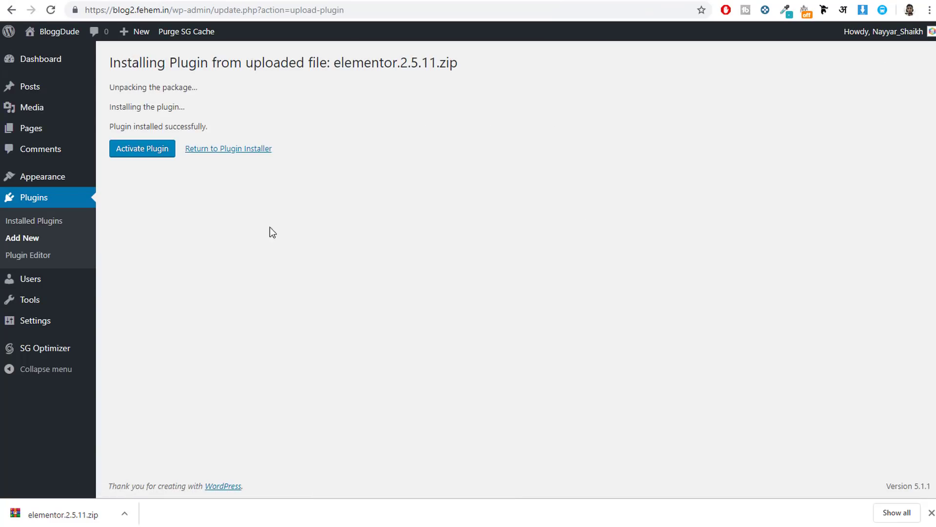
click(154, 155)
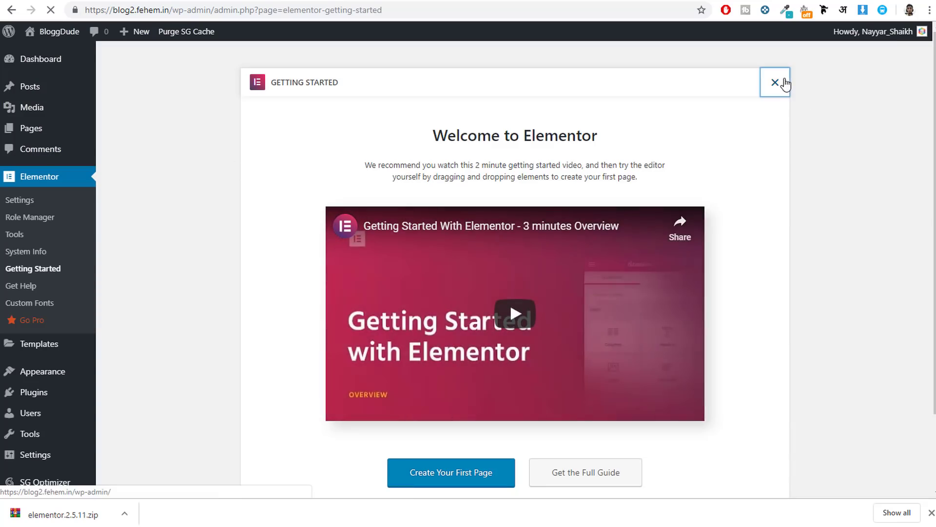
click(784, 82)
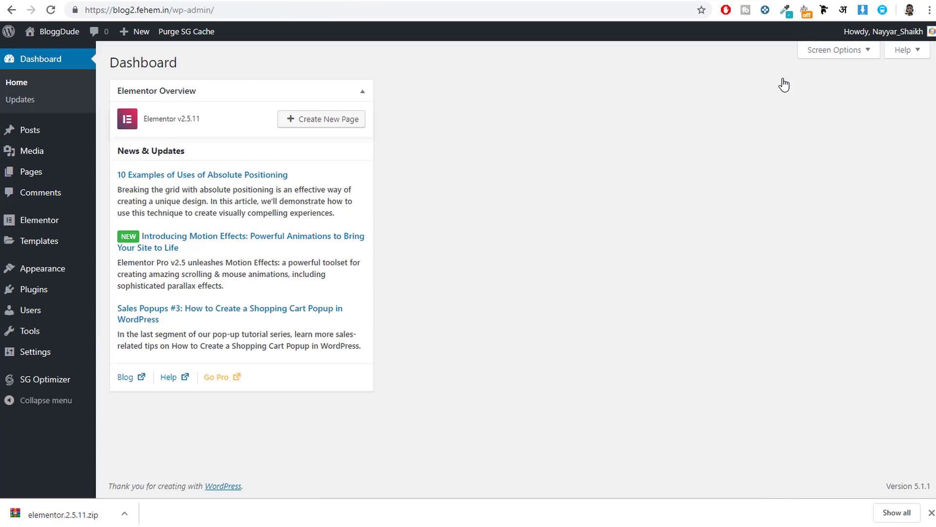
Search plugins for 'elementor' and install Essential Addons, Premium Addons and Livemesh Addons for Elementor.
mouse_move(37, 289)
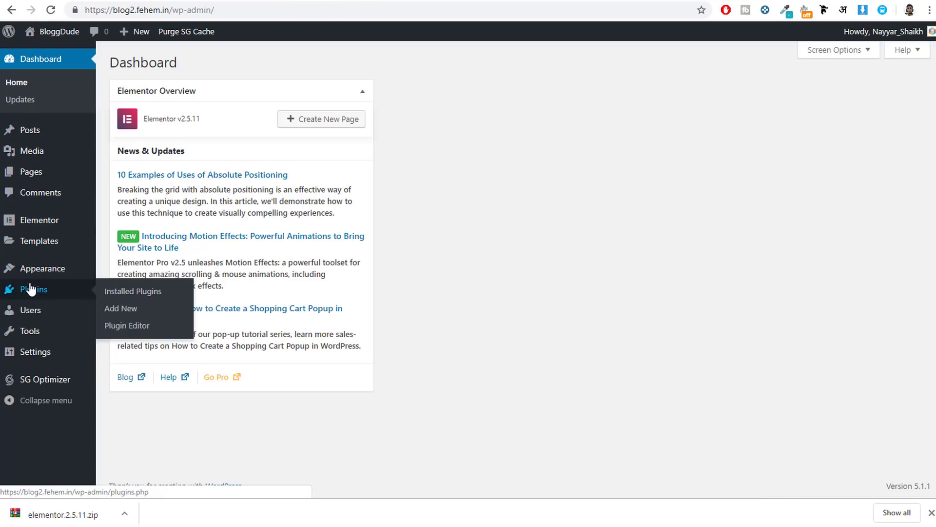
click(125, 309)
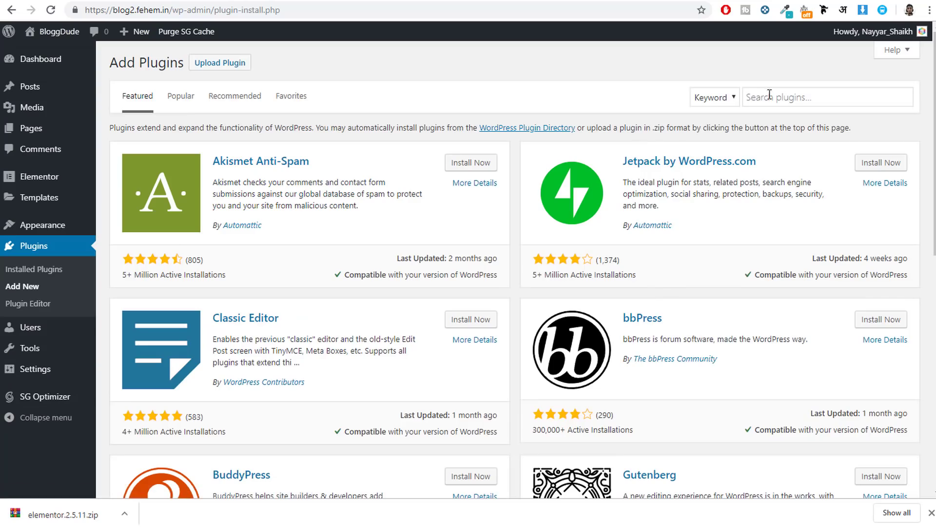
click(809, 96)
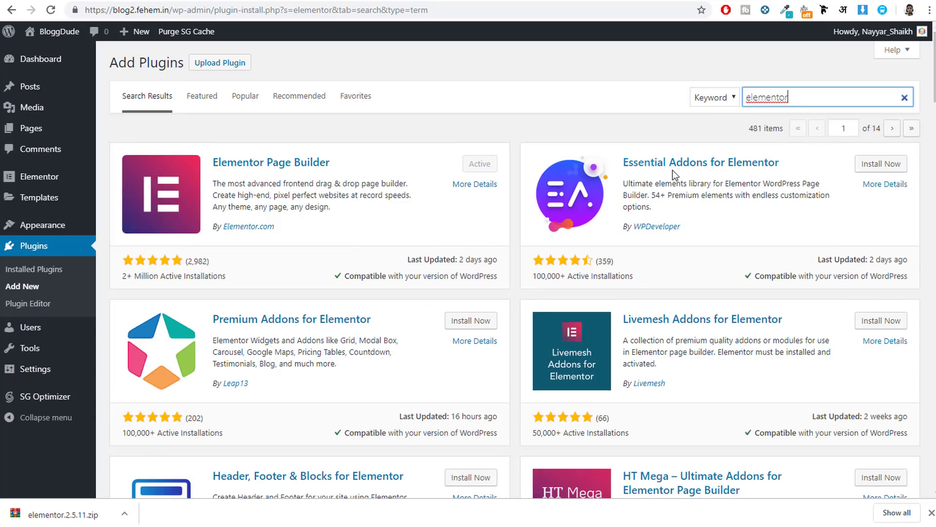
click(894, 170)
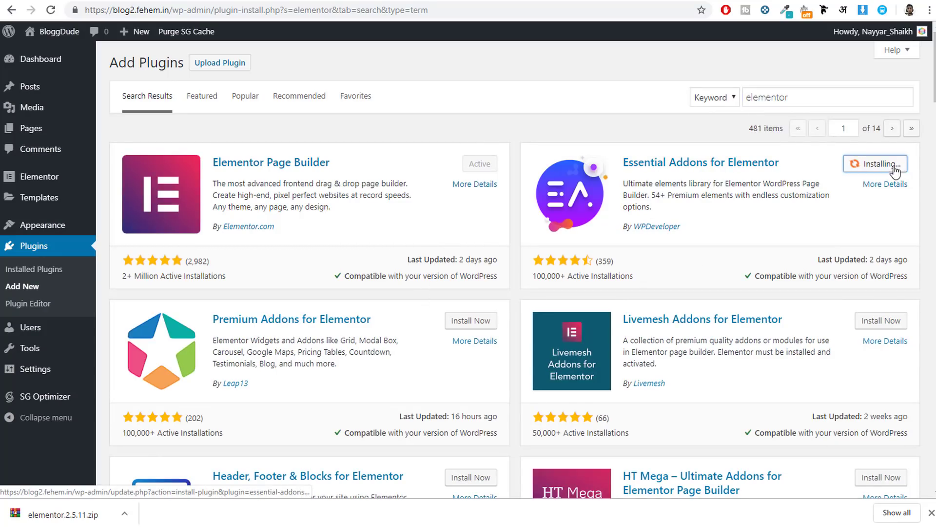
click(475, 322)
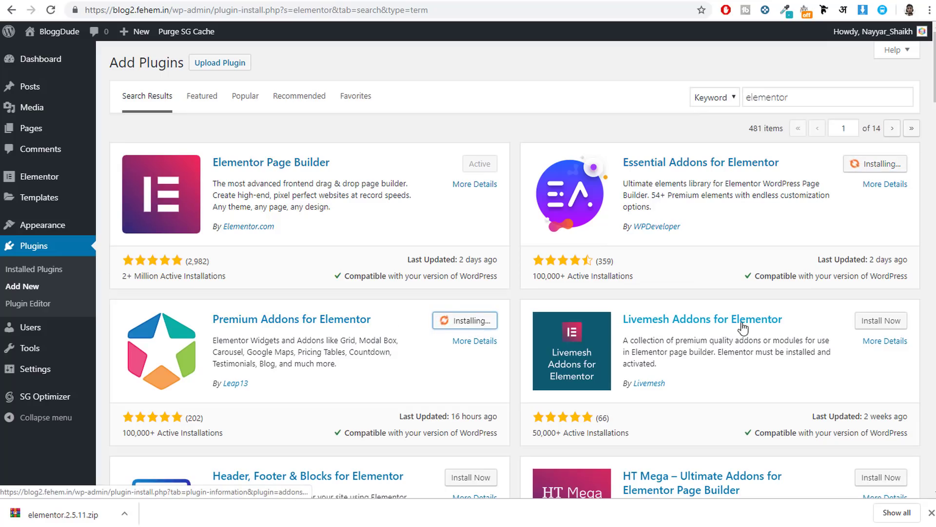
click(881, 321)
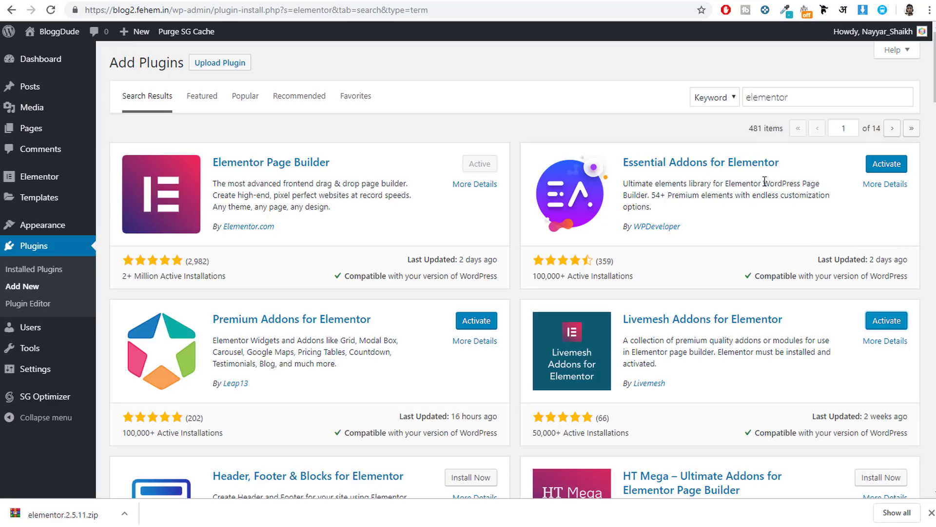
Search 'mailchimp', install Mailchimp for WordPress, and view the installed plugins list.
drag(816, 100, 683, 90)
text(mailchimp)
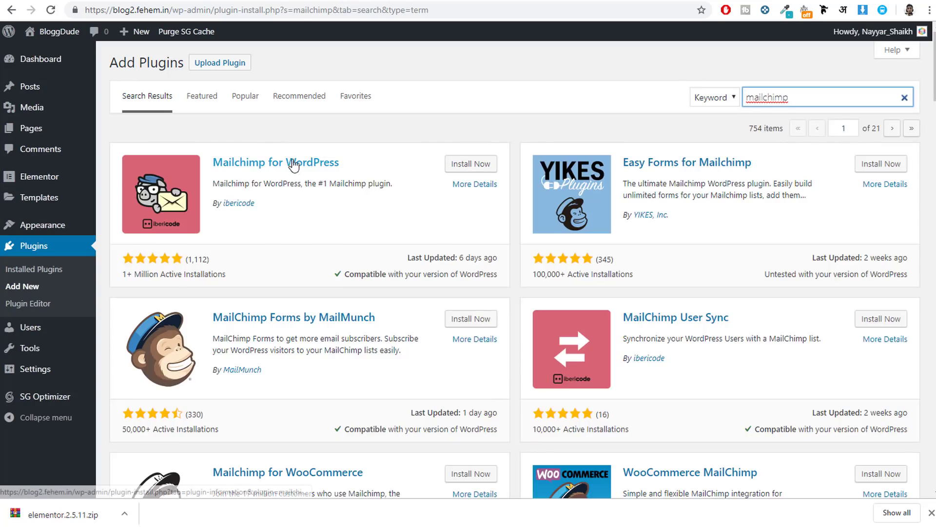
click(452, 169)
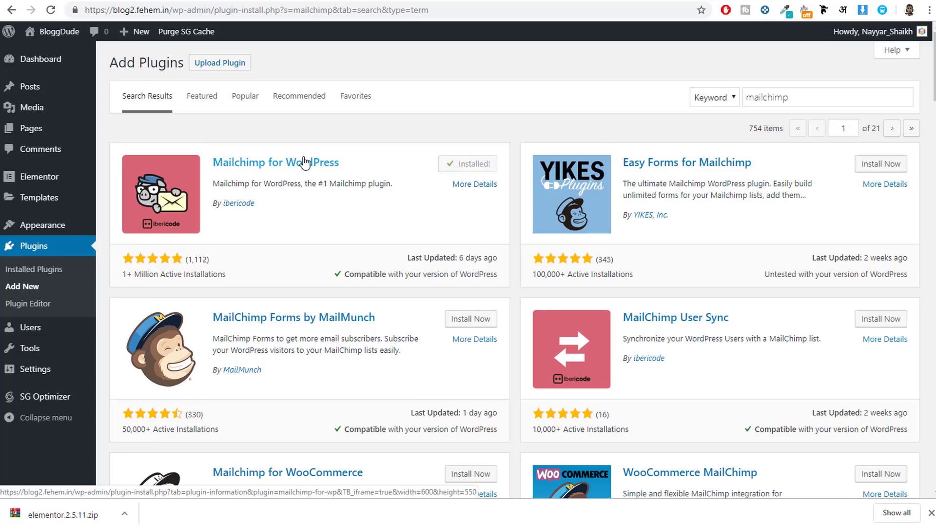
click(31, 276)
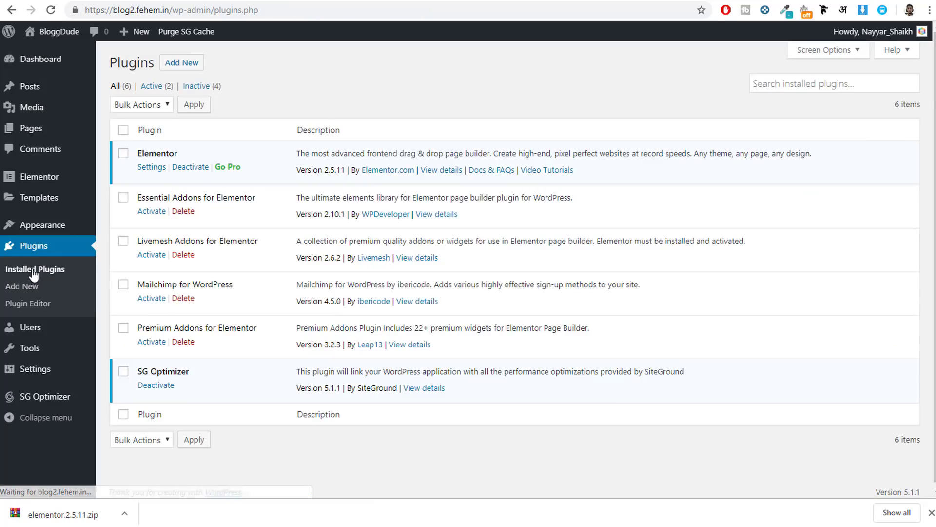
Bulk-activate all six installed plugins, including the four new add-ons.
click(124, 129)
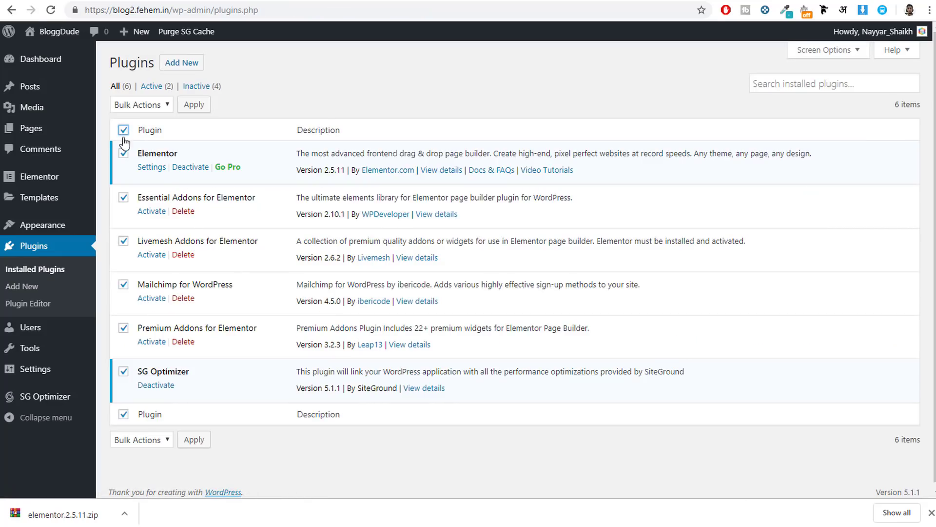
click(142, 103)
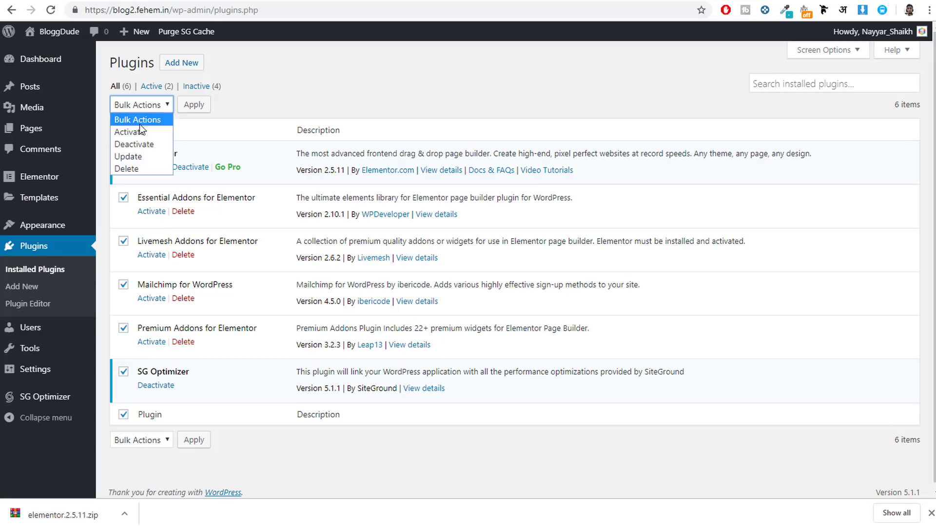
click(138, 132)
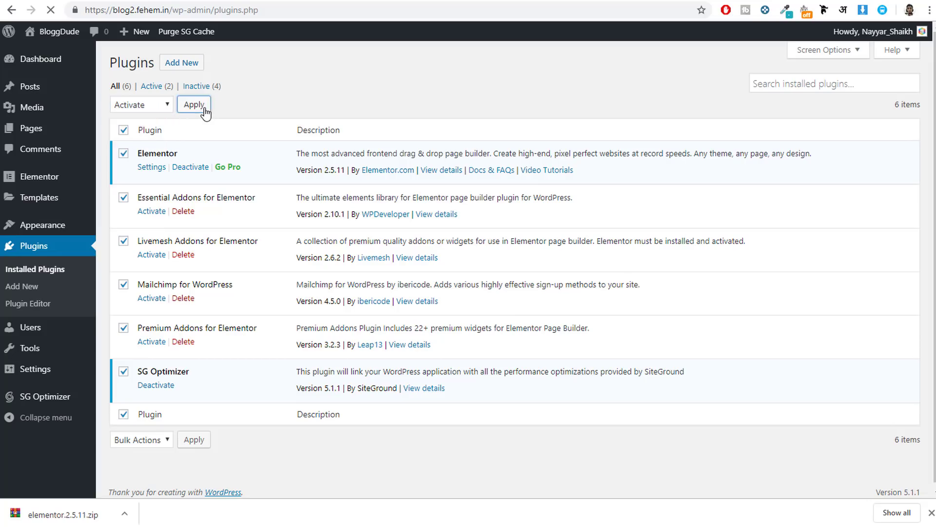
click(194, 104)
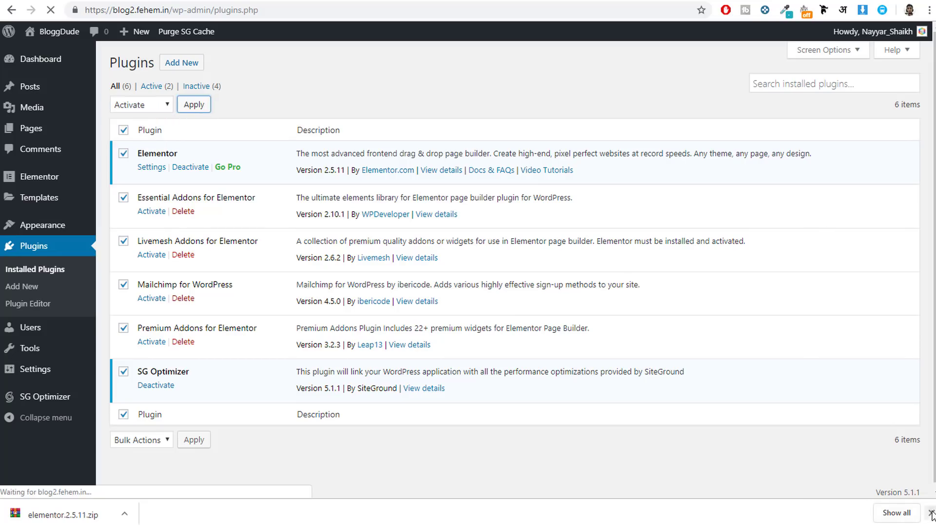
Dismiss the downloads strip, decline the Essential Addons offer, and view the installed themes.
click(931, 513)
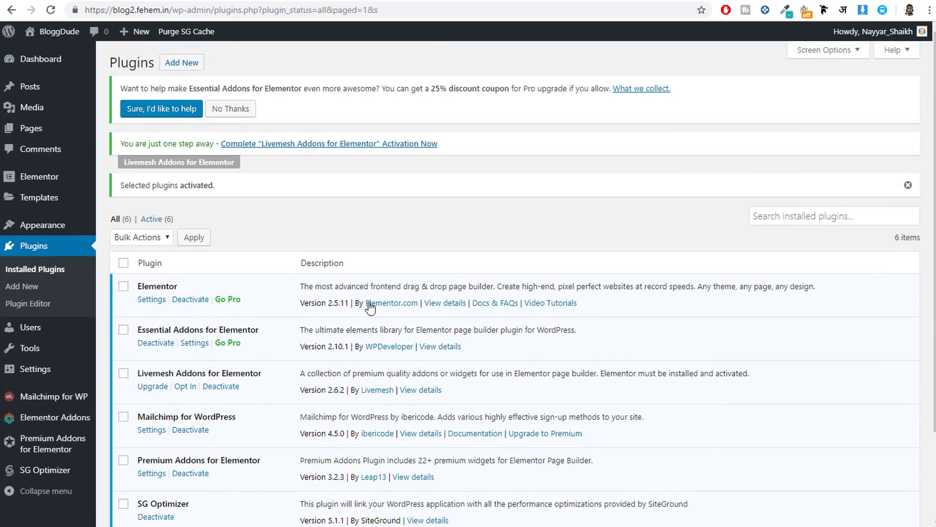
click(250, 111)
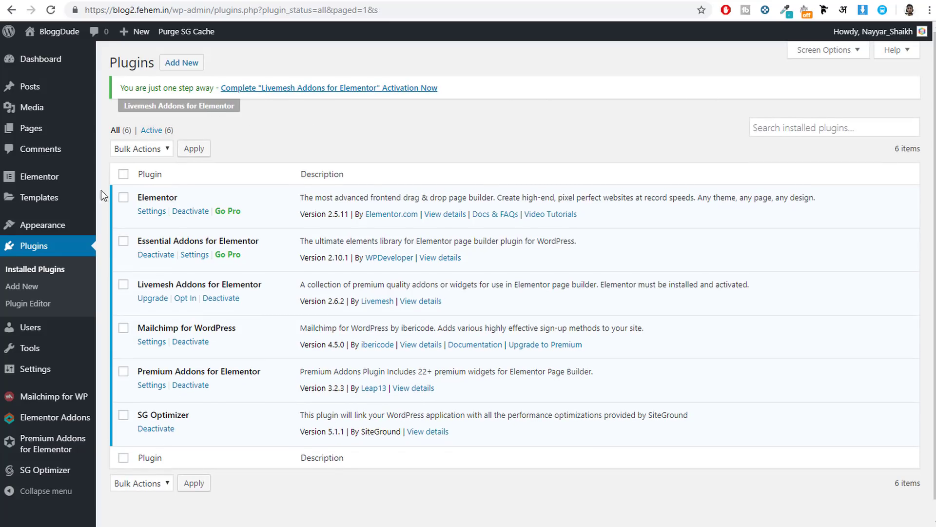
click(48, 227)
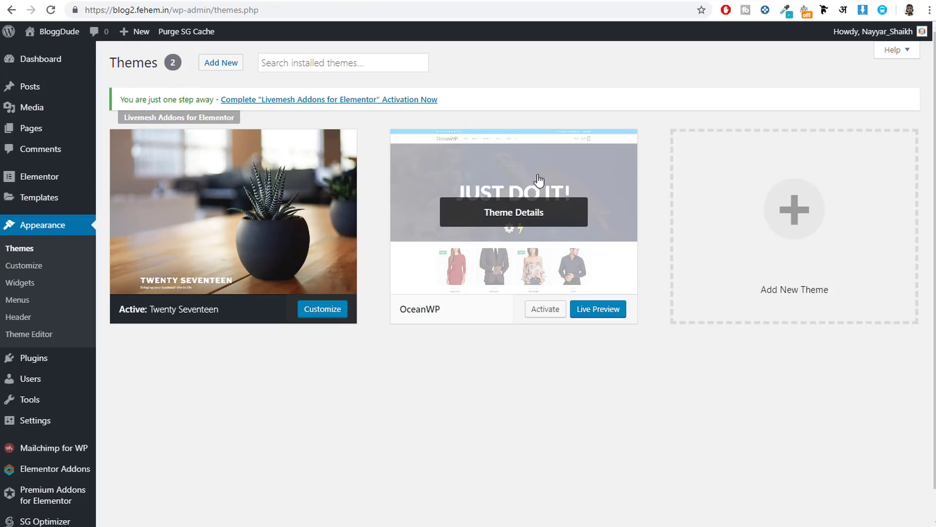
Make OceanWP the active WordPress theme.
click(547, 310)
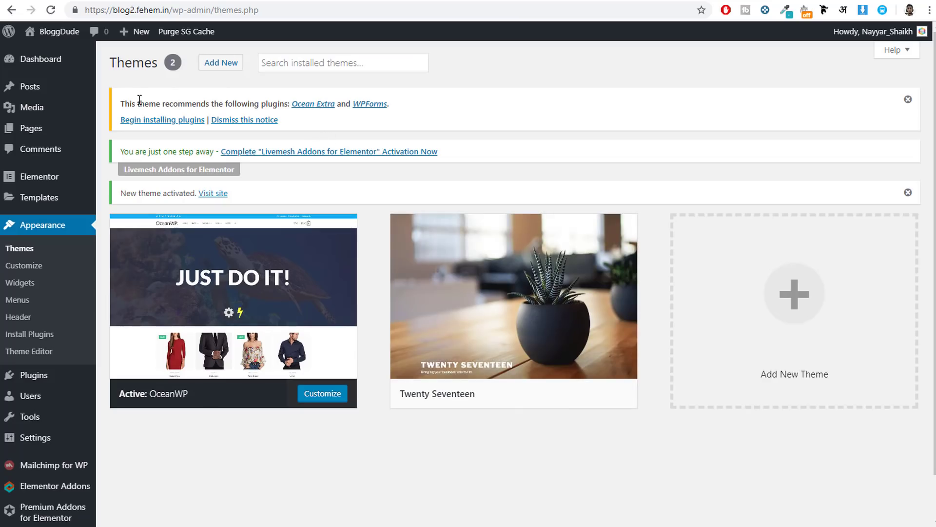
drag(146, 101, 278, 101)
click(278, 102)
Install the recommended Ocean Extra 1.5.3 plugin, then return to the Dashboard.
click(153, 122)
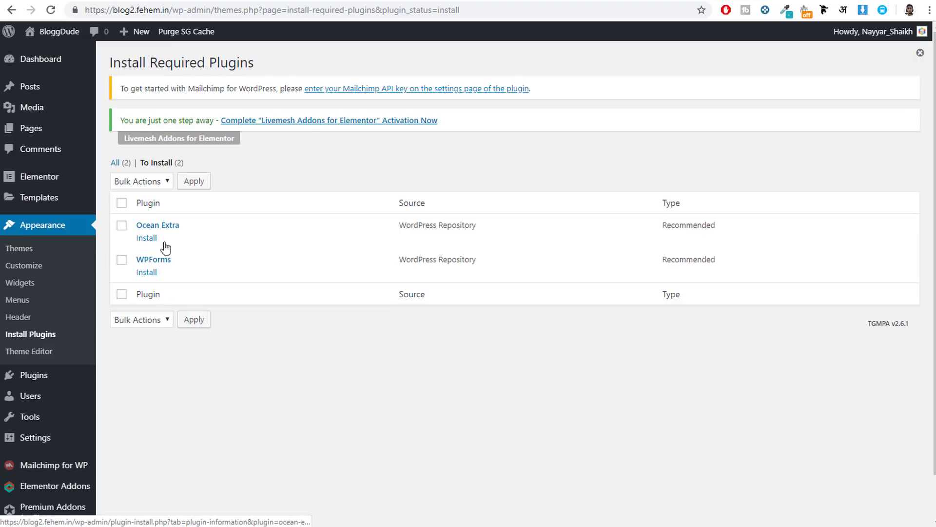
drag(198, 230, 137, 225)
click(168, 235)
click(147, 238)
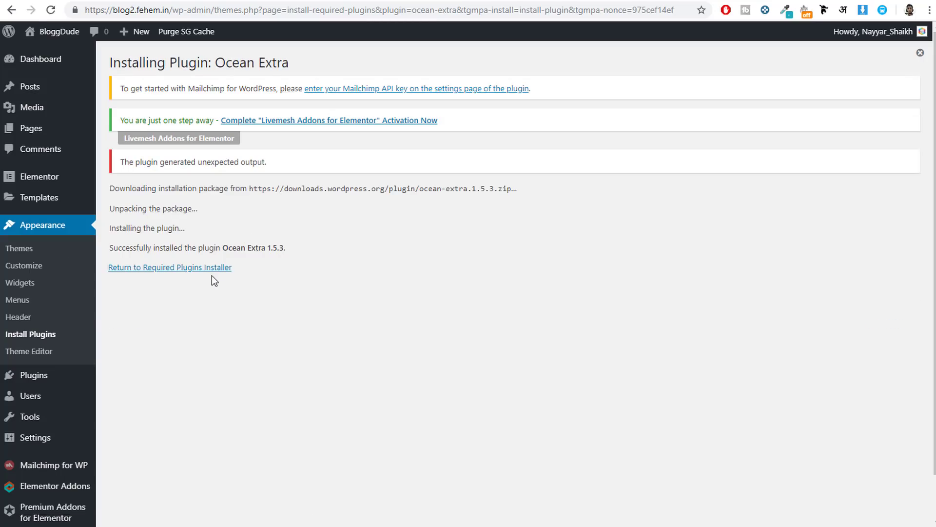
click(177, 268)
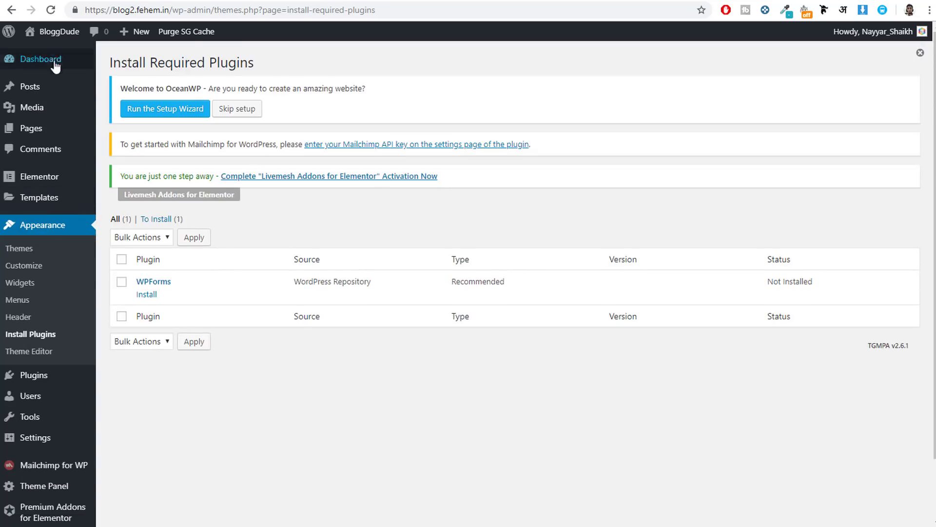
click(49, 59)
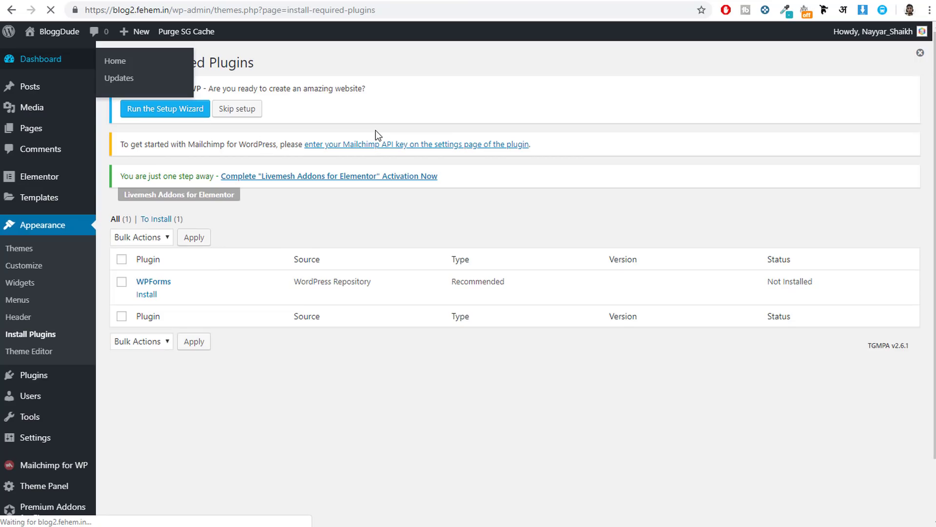
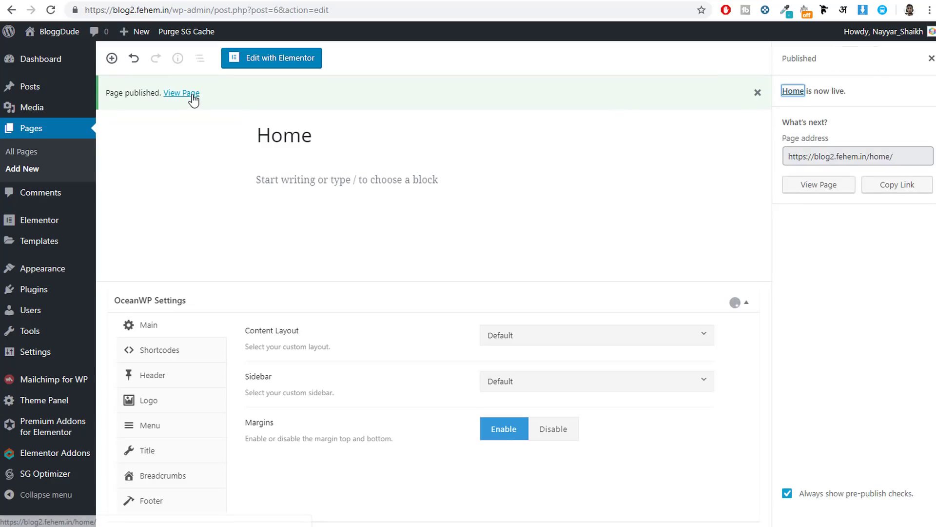
Inspect the published Home page and its heading in a new tab, then close it.
right_click(191, 96)
click(214, 103)
click(358, 1)
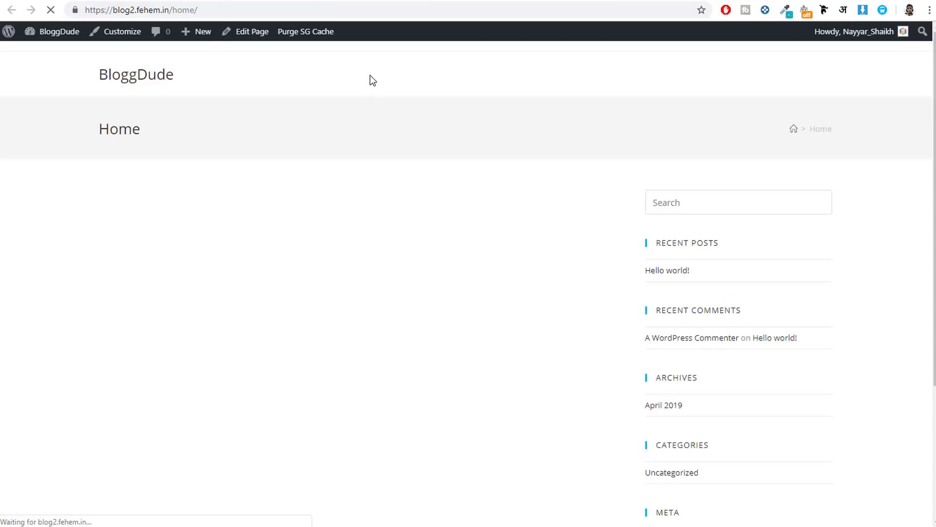
scroll(504, 234, down, 4)
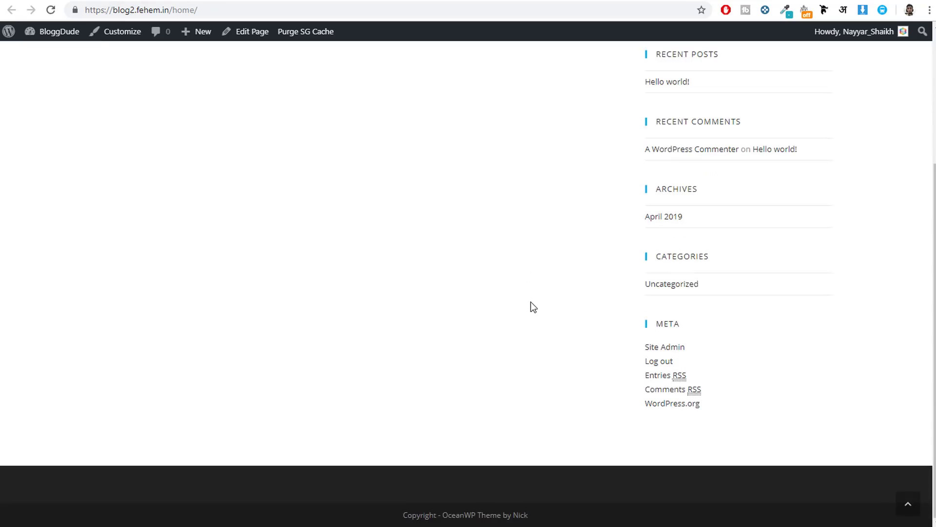
scroll(533, 310, up, 4)
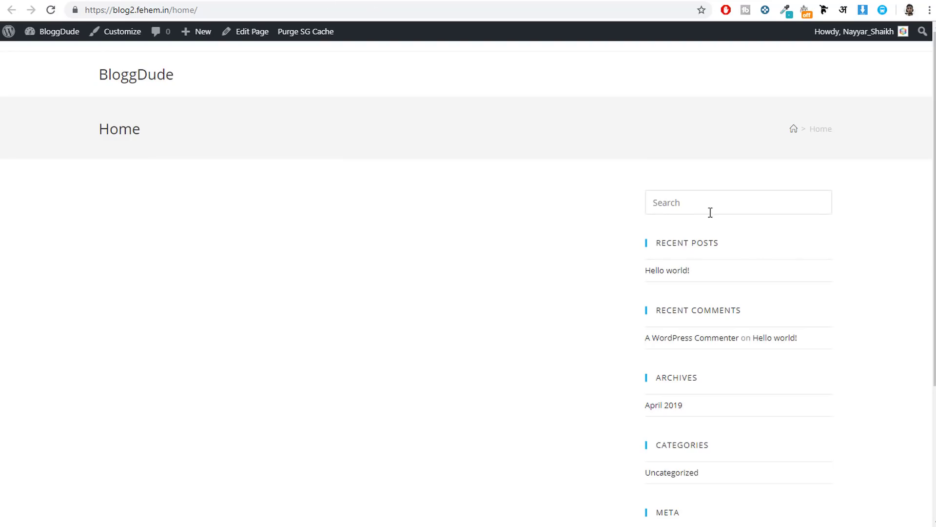
scroll(706, 387, down, 4)
drag(706, 387, 799, 346)
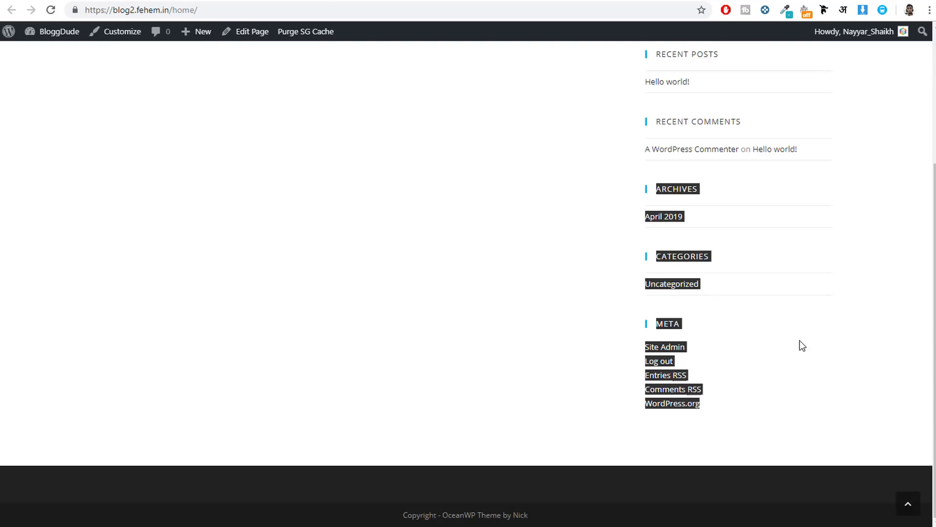
scroll(800, 349, up, 4)
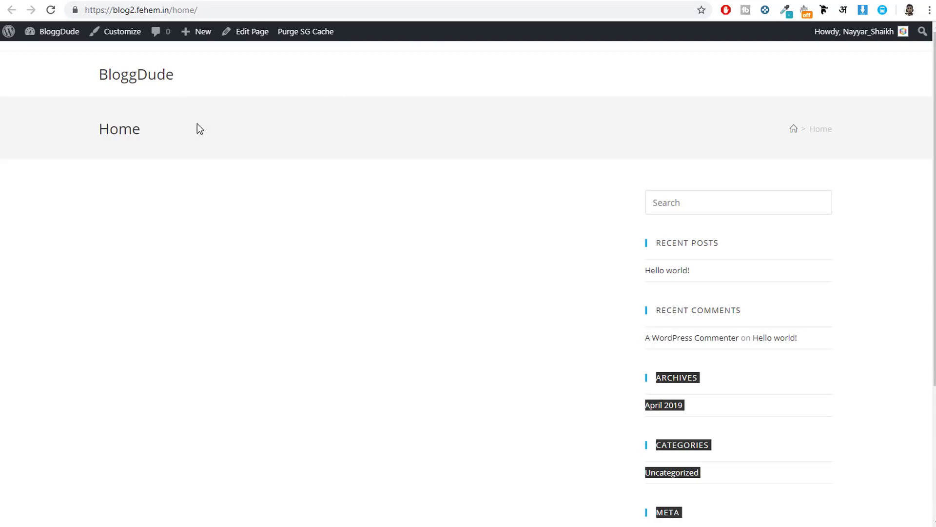
drag(197, 124, 92, 113)
click(111, 120)
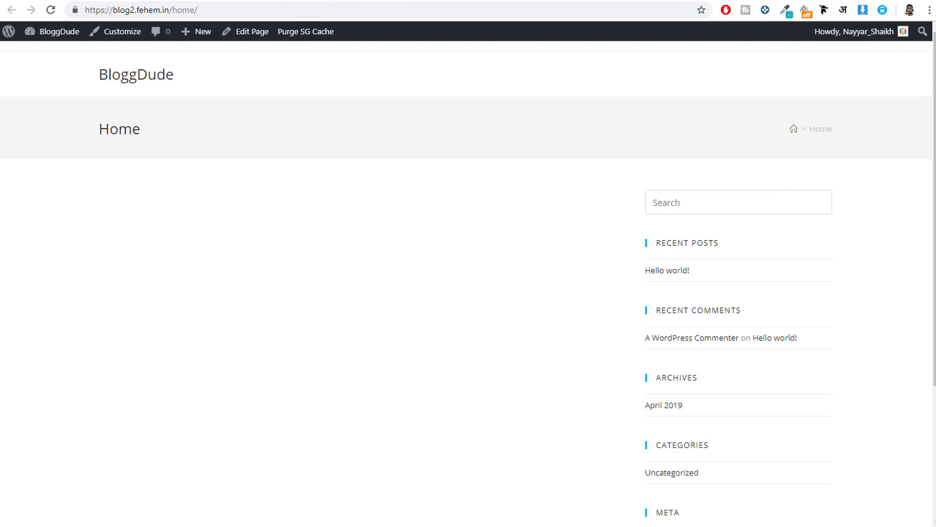
key(ctrl+w)
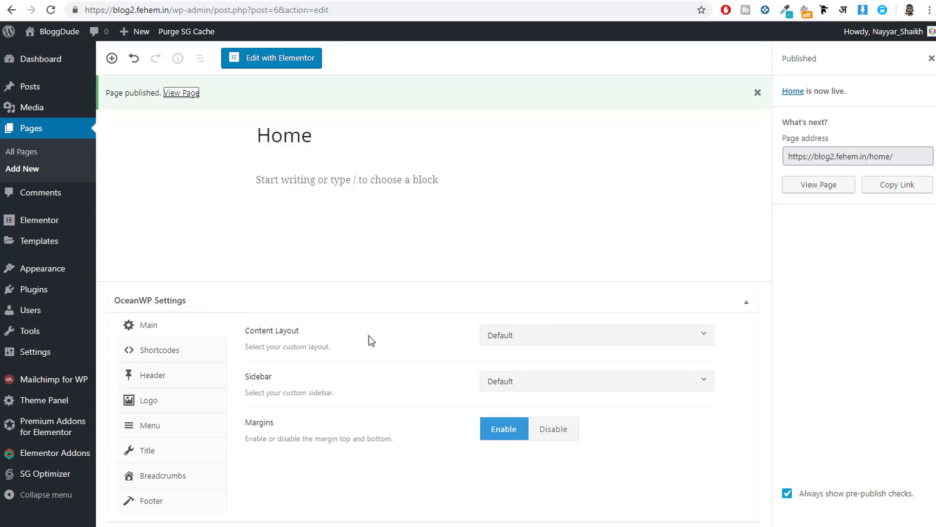
Set Home to 100% Full Width, disable margins and page title, and update the page.
click(559, 337)
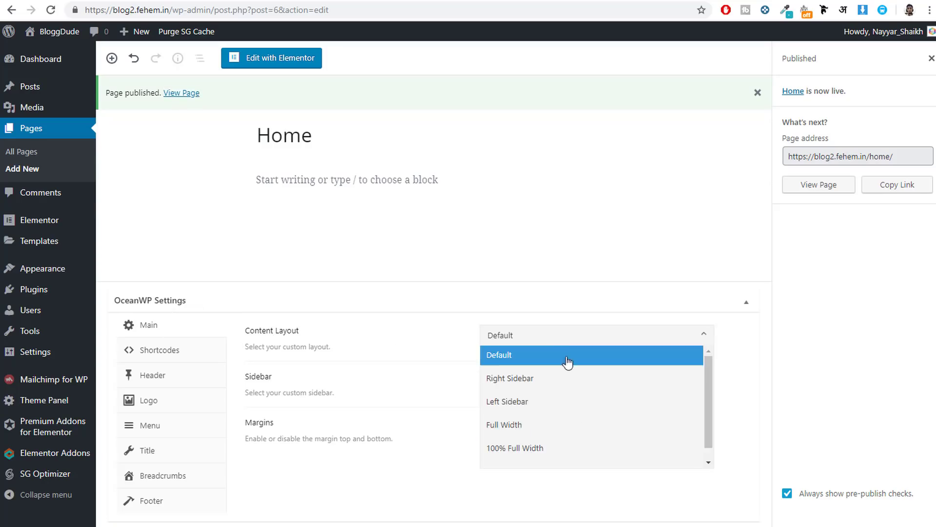
click(565, 449)
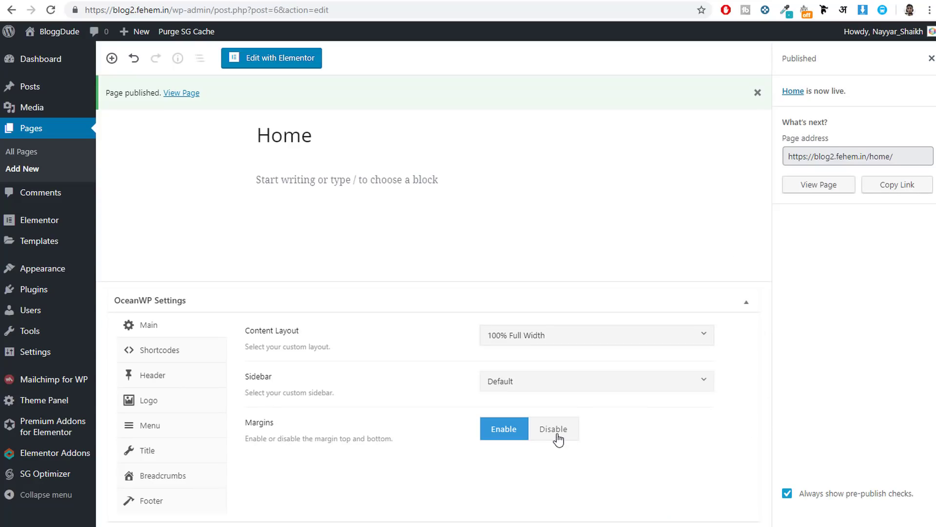
click(556, 436)
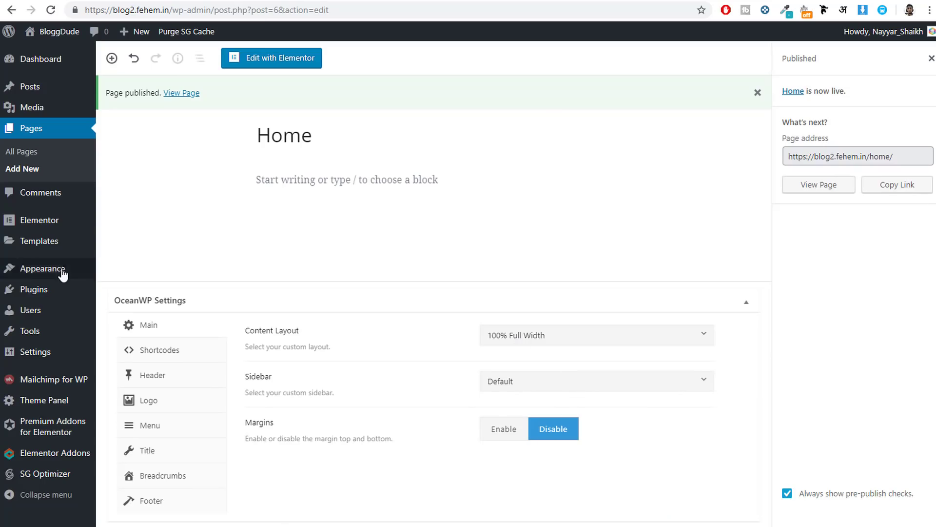
click(165, 452)
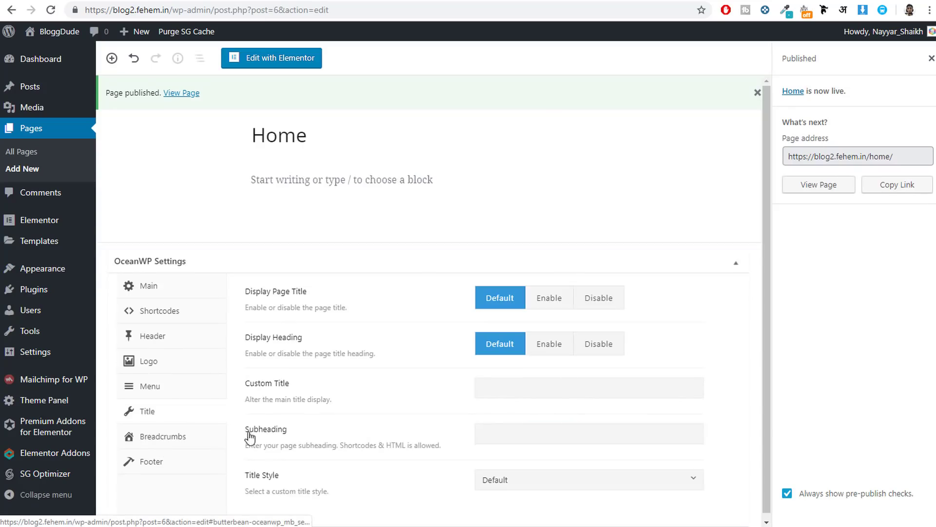
click(600, 298)
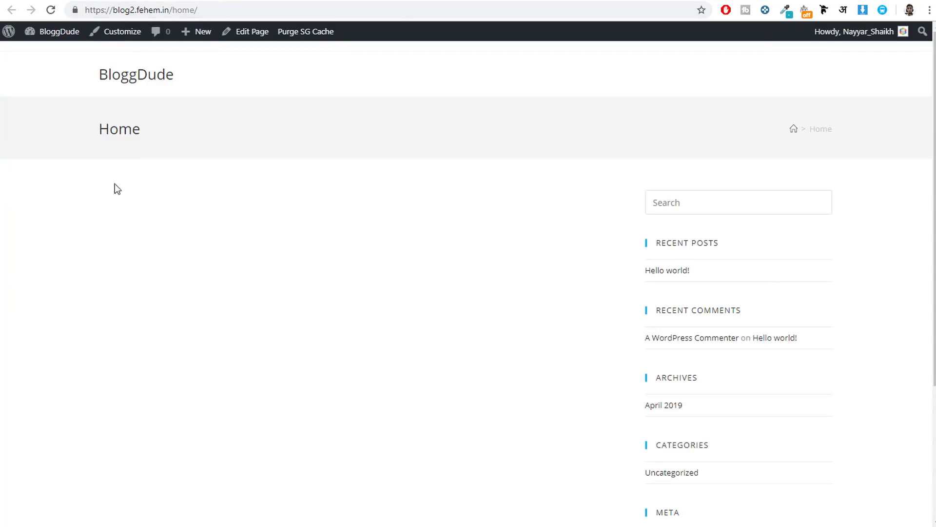
double_click(114, 127)
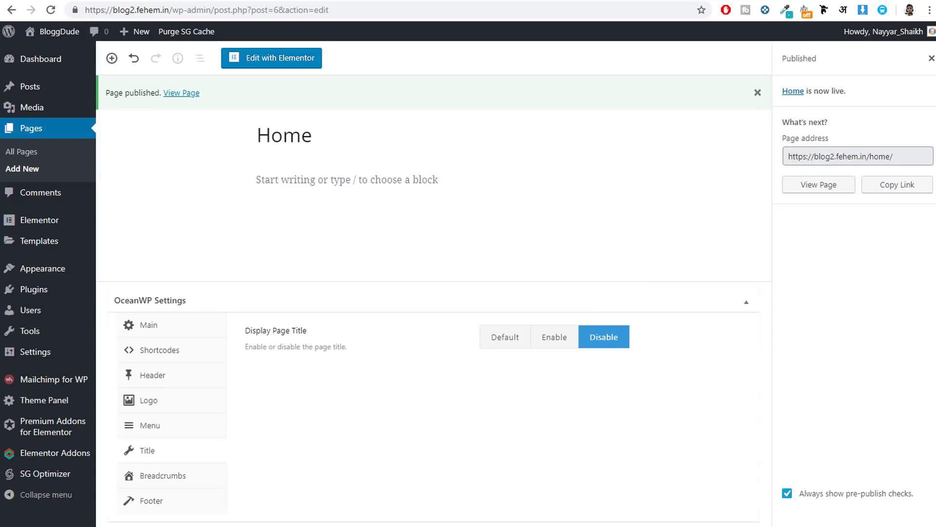
click(931, 58)
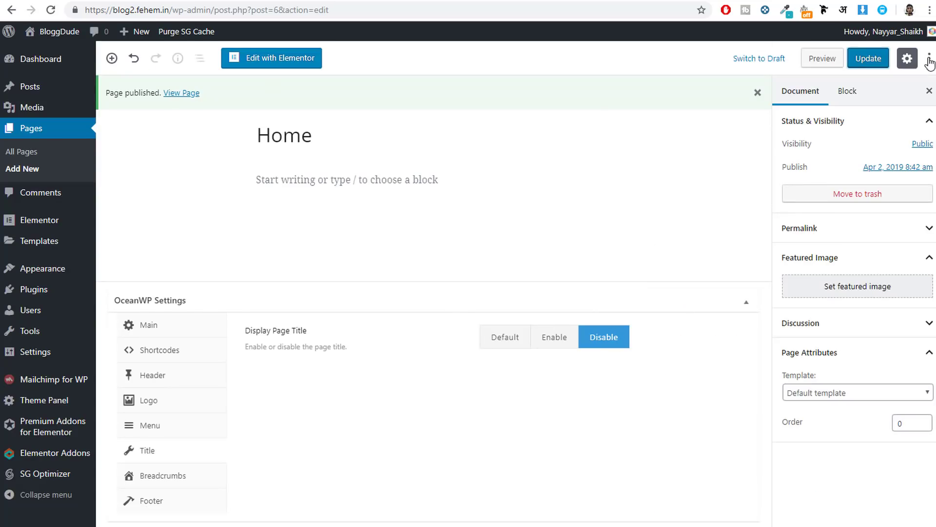
click(868, 59)
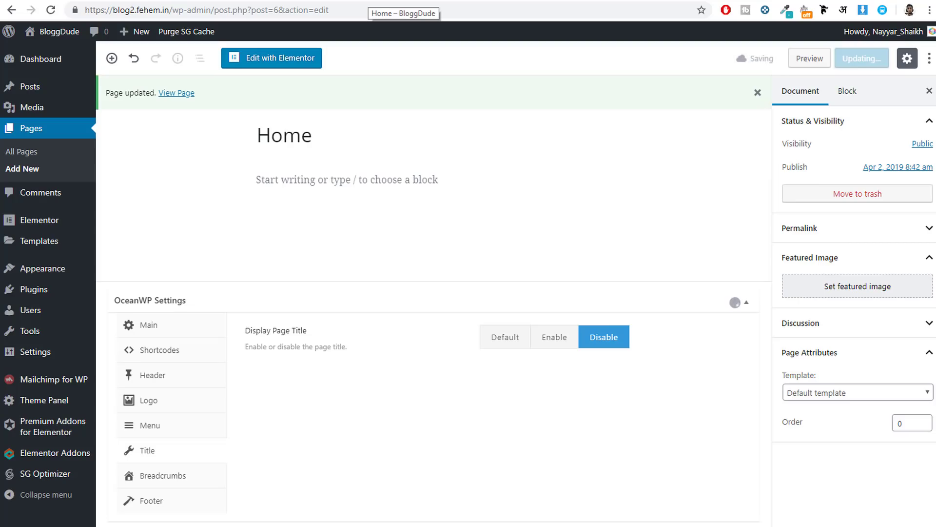
Reload the live Home page and front page to check the new layout.
click(404, 1)
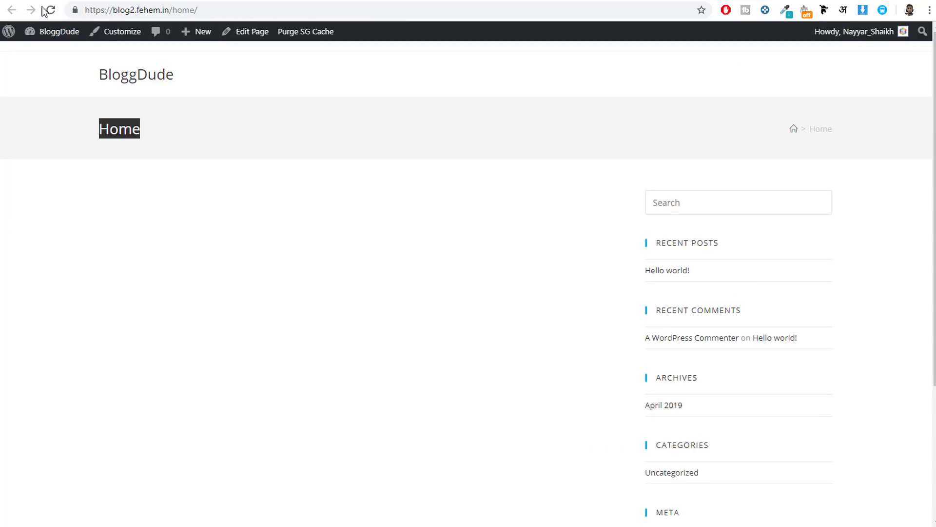
click(50, 10)
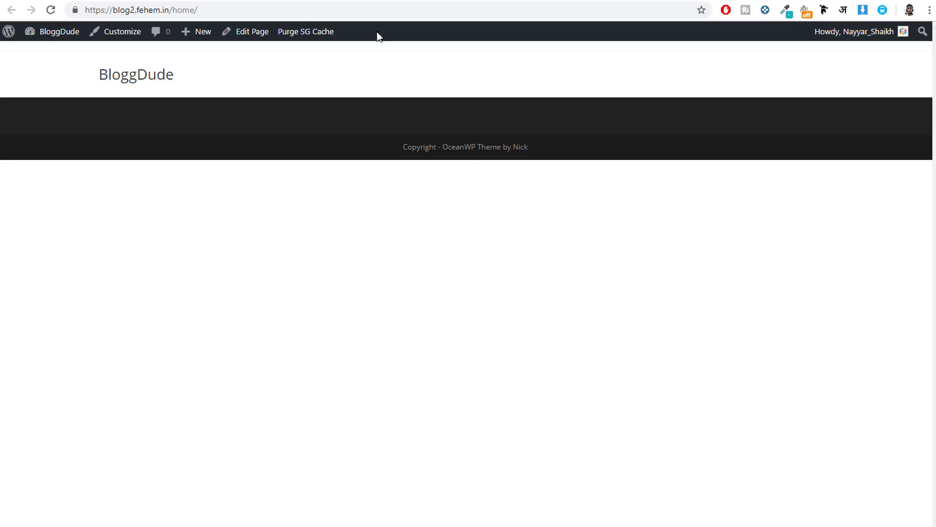
click(136, 79)
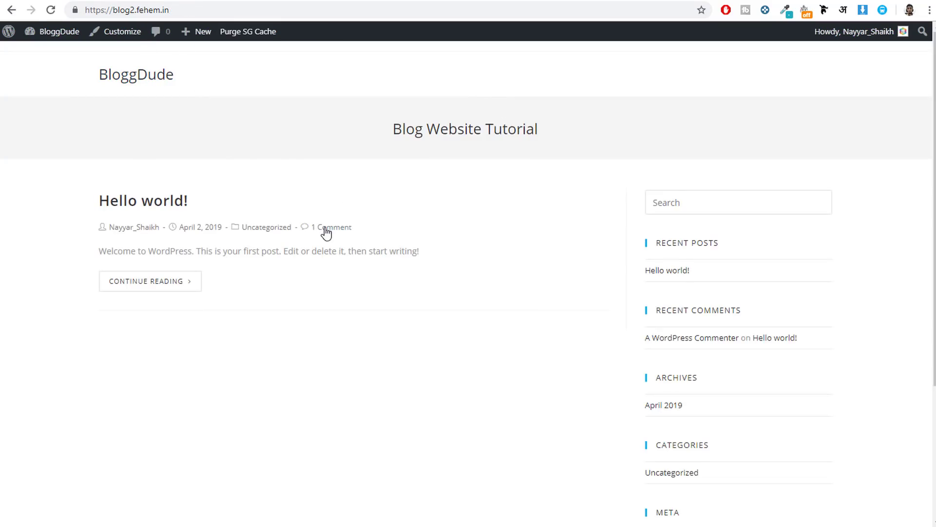
key(alt+Left)
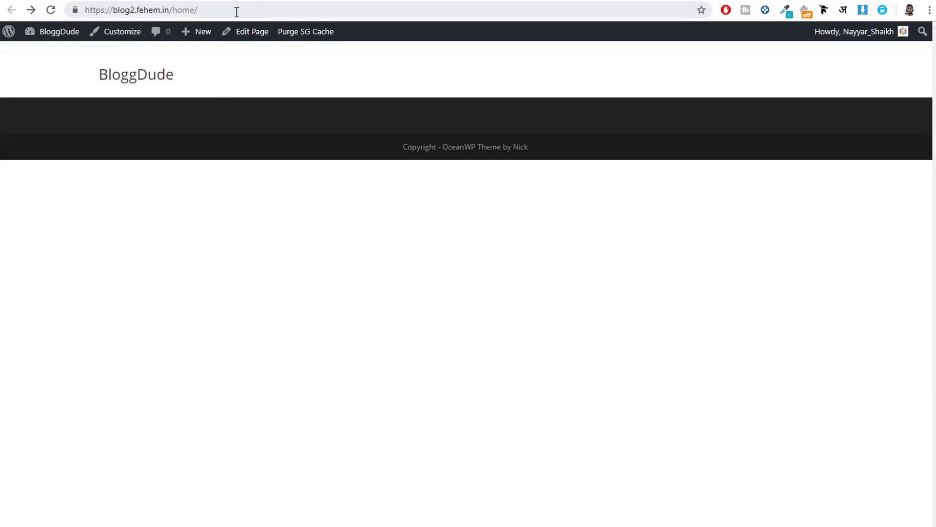
drag(200, 9, 174, 10)
key(alt+Right)
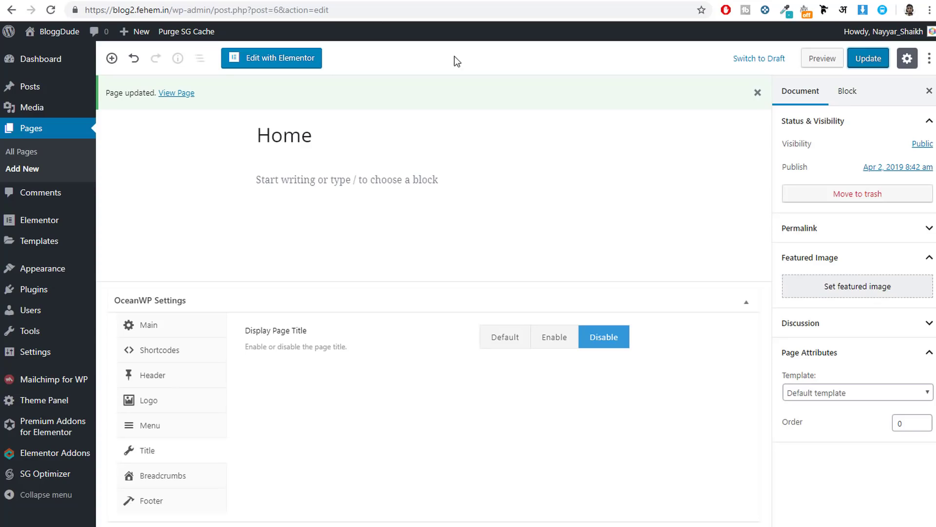
Make the homepage display the static page Home and save the Reading settings.
mouse_move(54, 352)
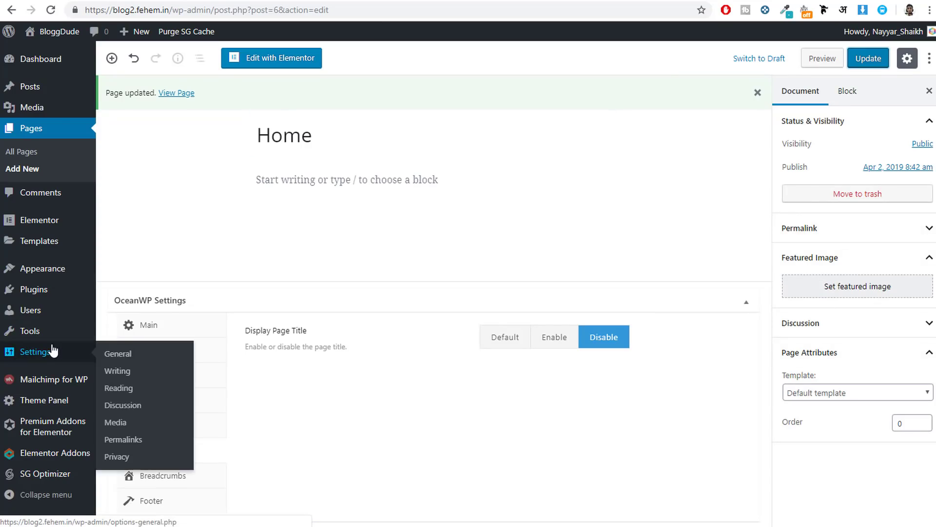
click(180, 391)
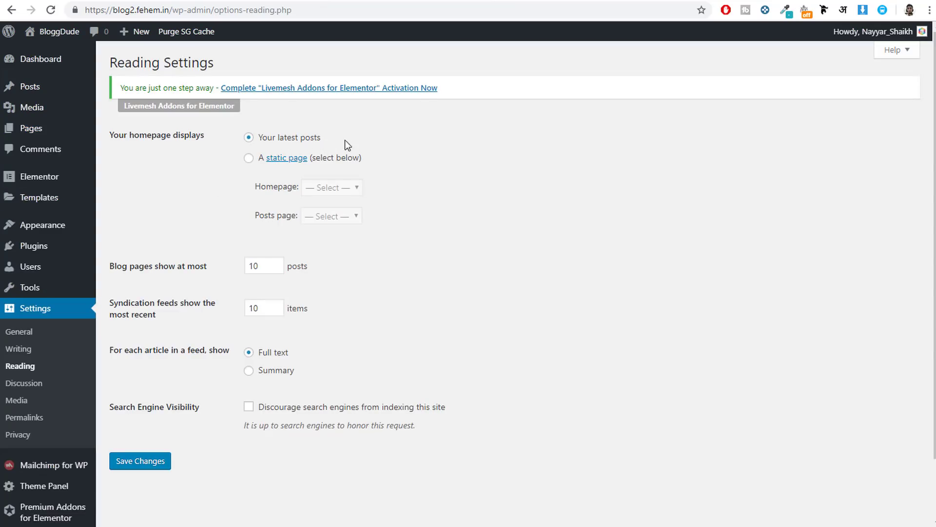
click(249, 158)
click(358, 189)
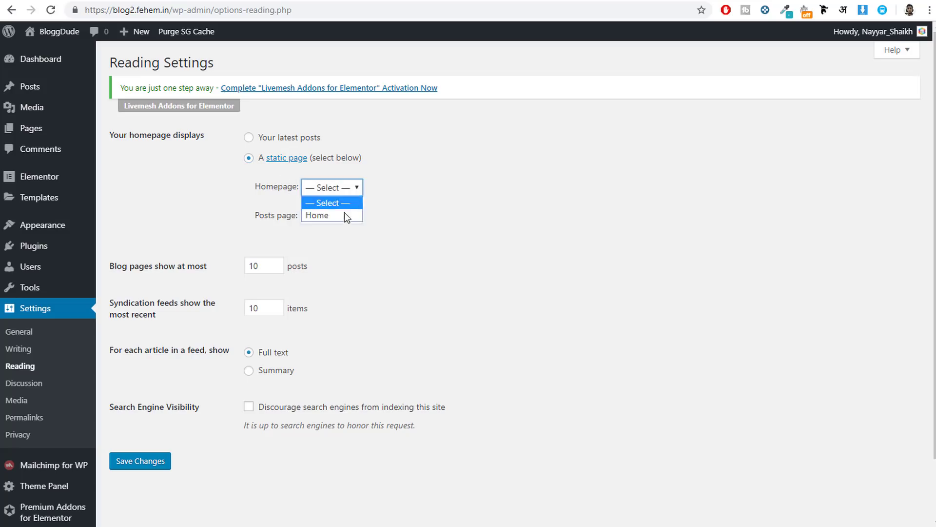
click(343, 215)
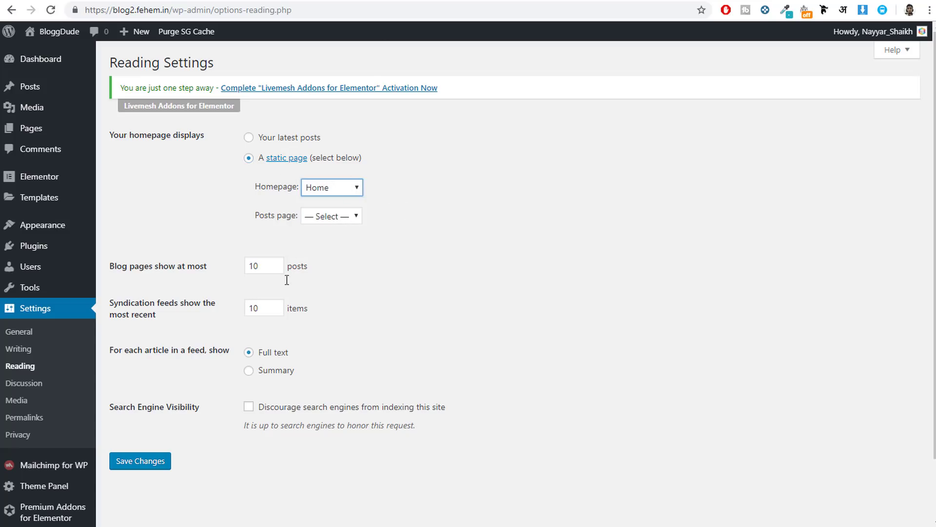
click(152, 462)
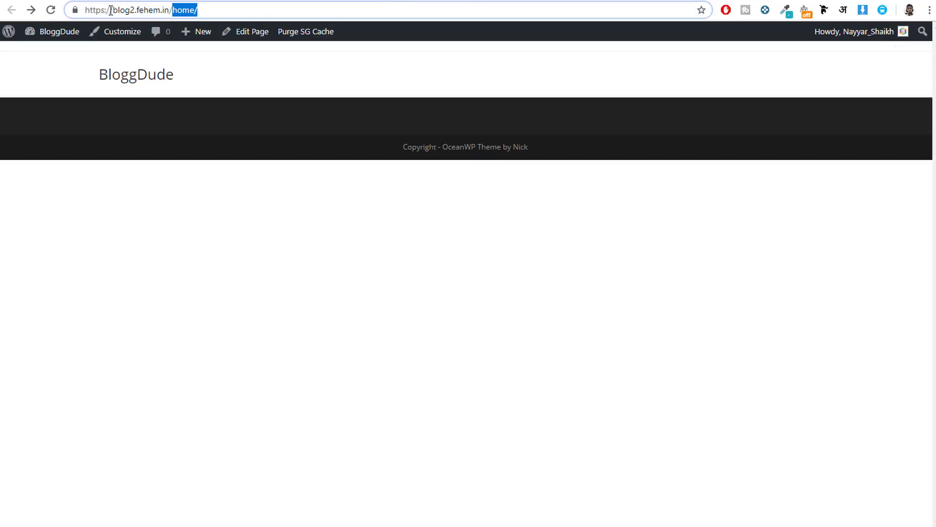
Reload the site to verify the front page, then go to All Pages.
click(51, 10)
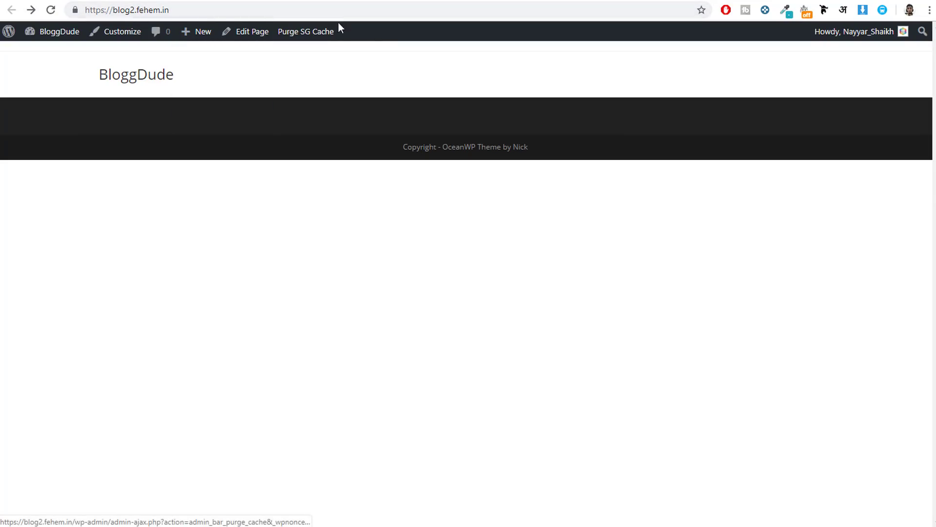
click(165, 85)
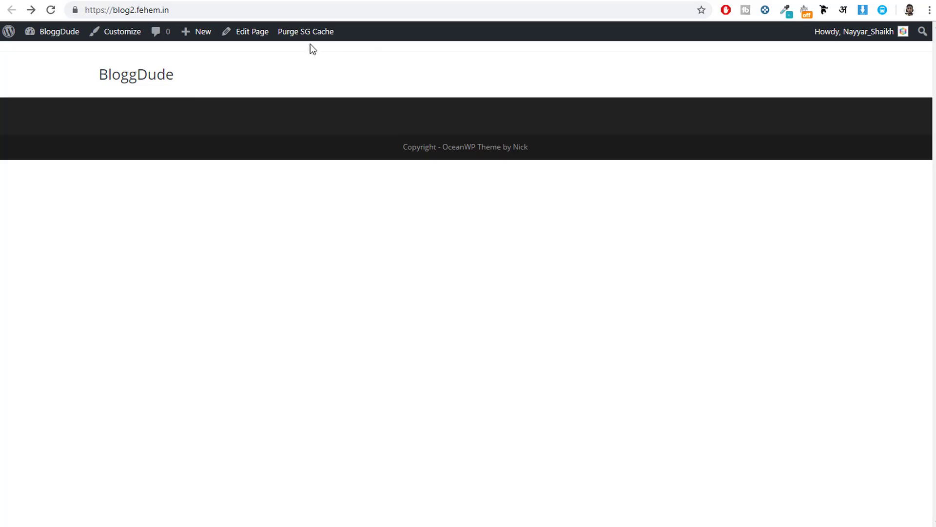
click(249, 1)
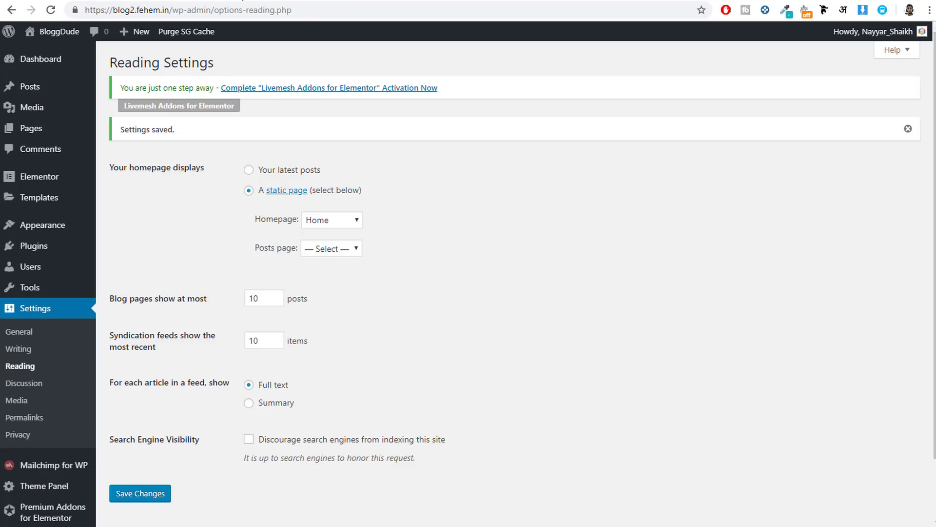
click(15, 136)
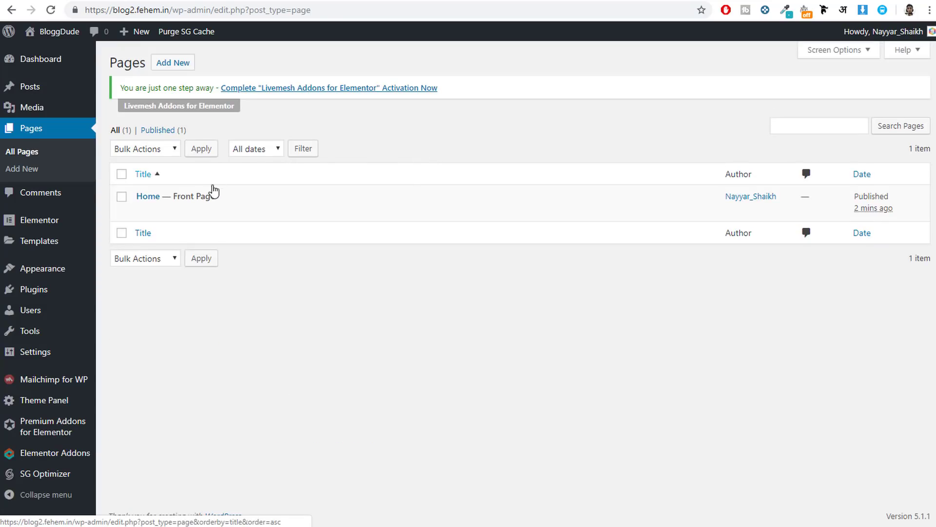
Open Home in Elementor, then load the copied wp-admin address in a new tab.
click(143, 211)
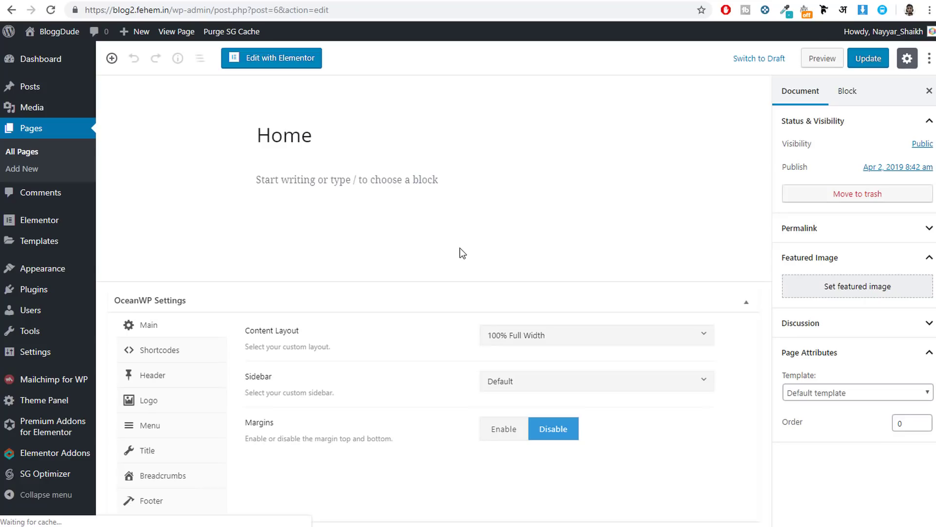
click(289, 67)
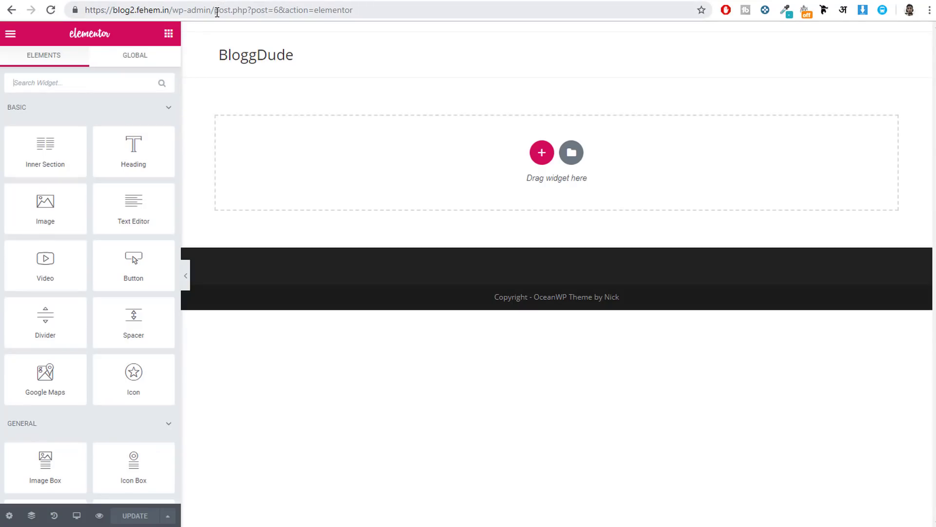
drag(214, 16, 84, 11)
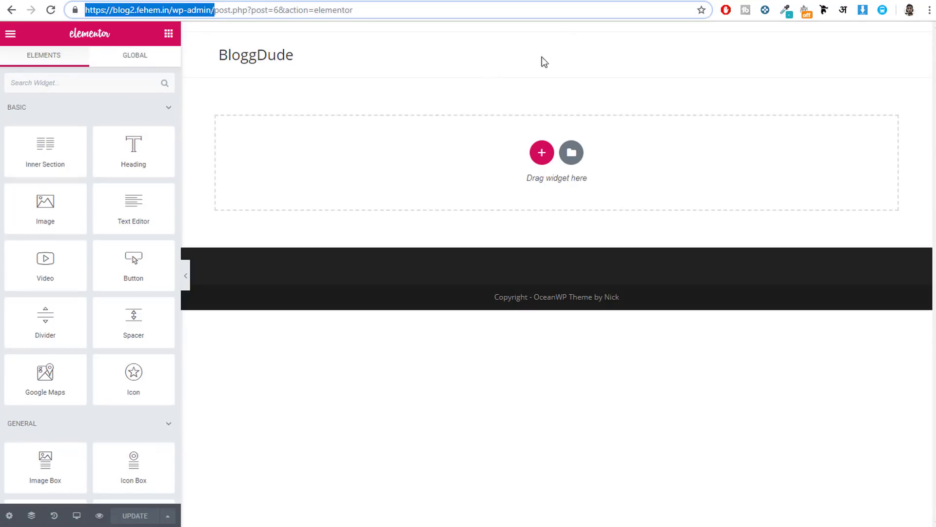
key(ctrl+c)
key(ctrl+t)
key(ctrl+v)
key(Return)
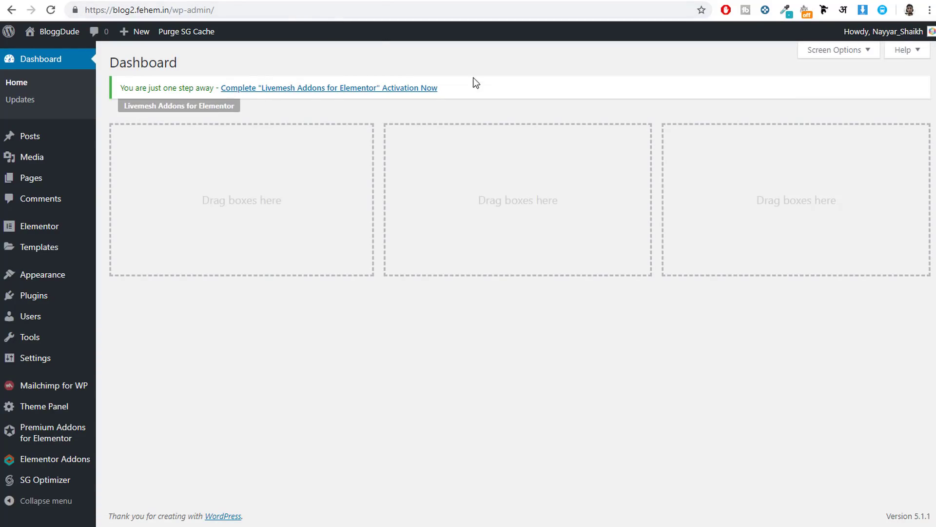
Return to the dashboard, view the Mailchimp for WP API settings, and start a new tab.
click(99, 0)
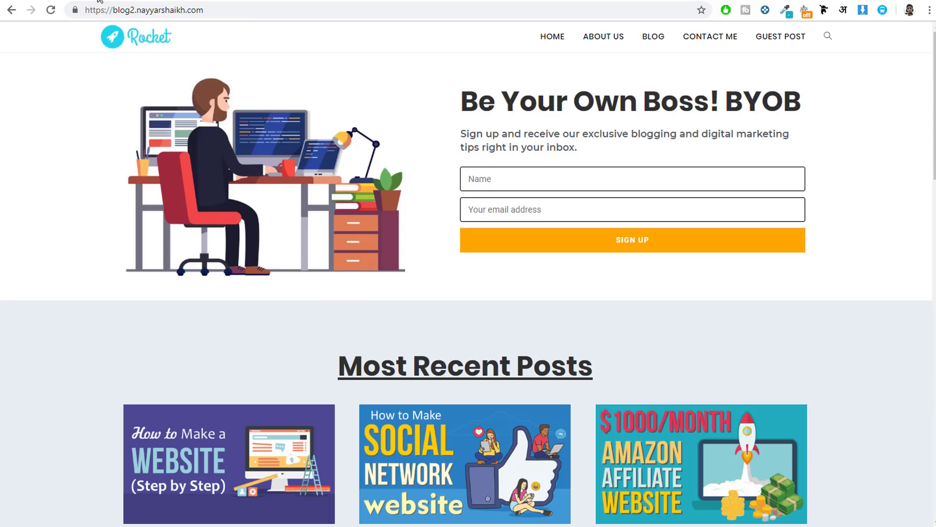
click(348, 2)
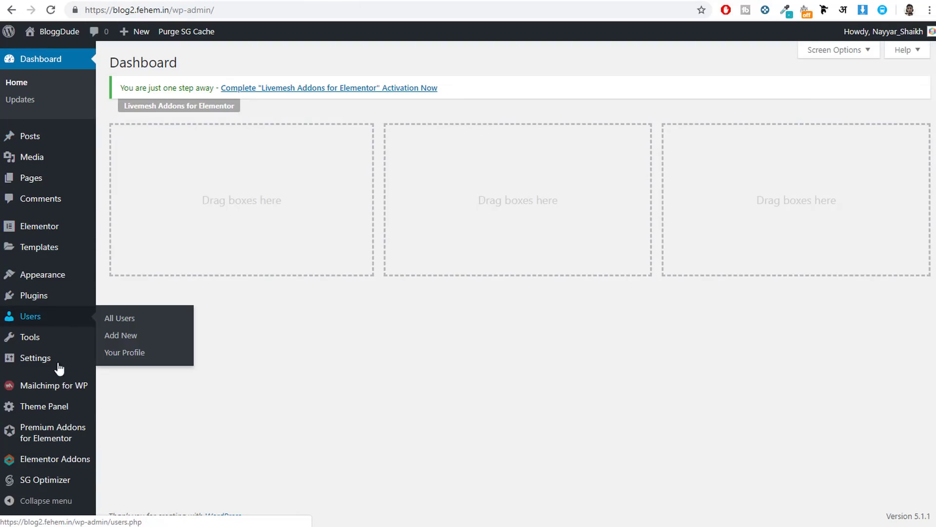
mouse_move(47, 385)
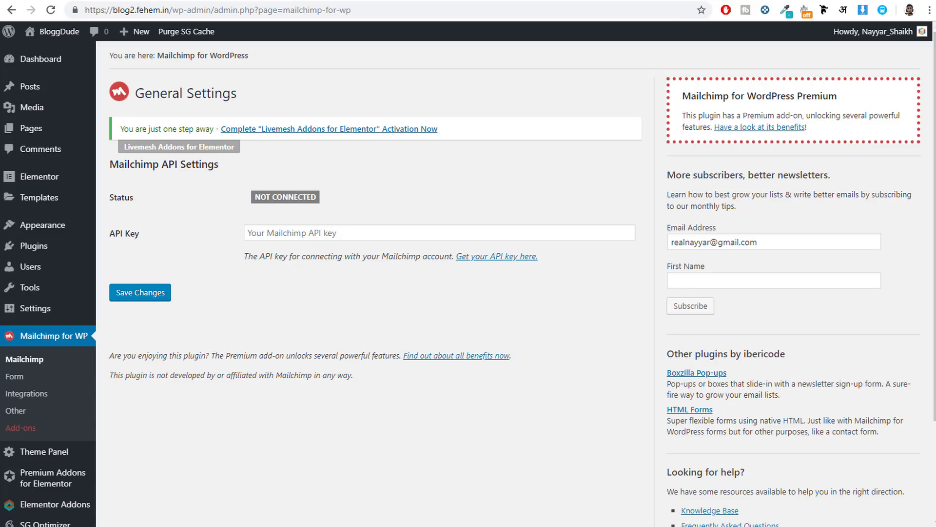
key(ctrl+t)
On mailchimp.com, go to Account > Extras > API keys and copy the existing key.
text(mailchimp.com)
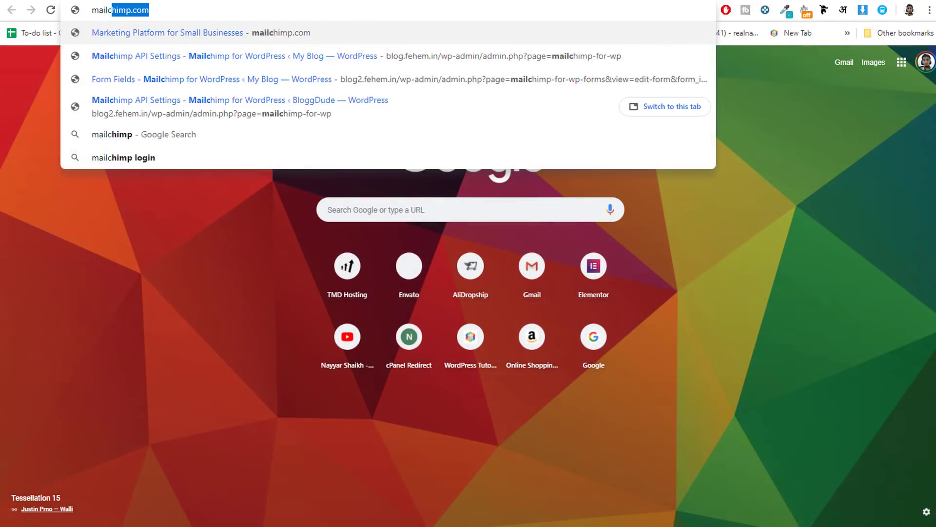
key(Return)
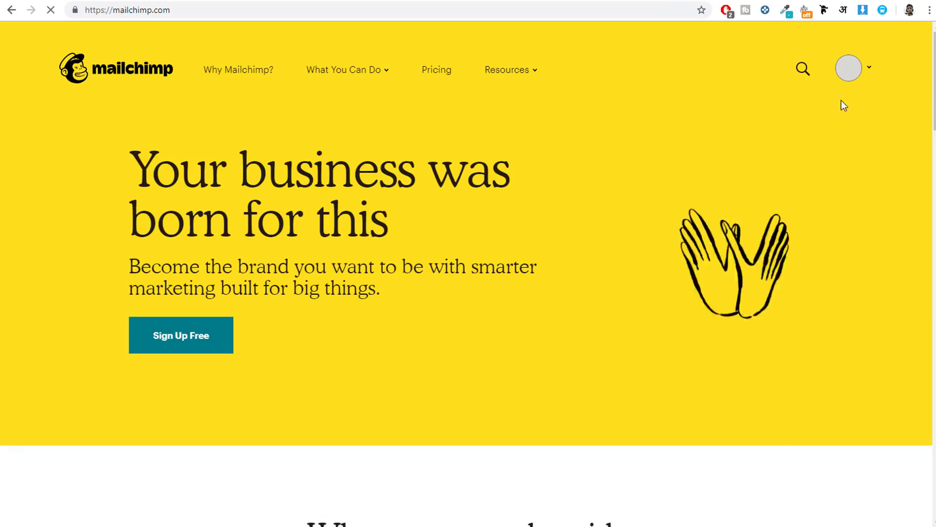
click(864, 72)
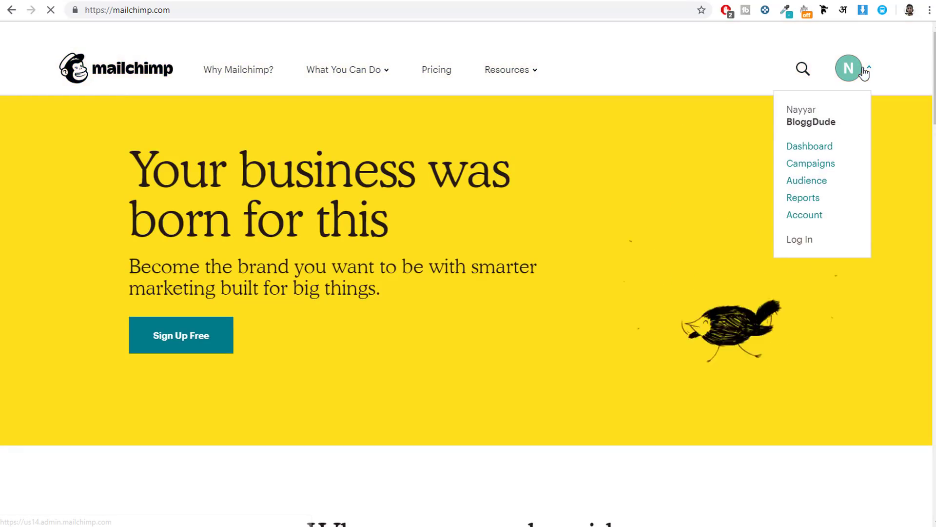
click(805, 216)
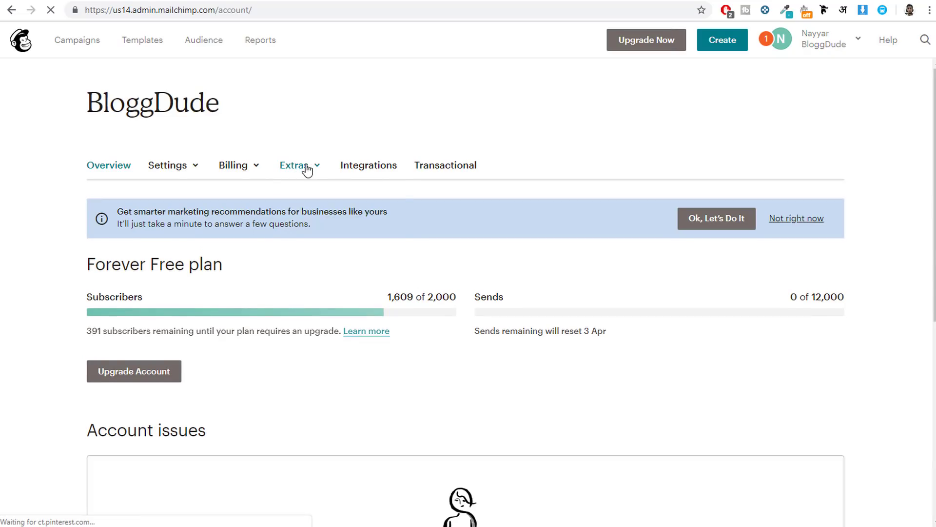
click(307, 169)
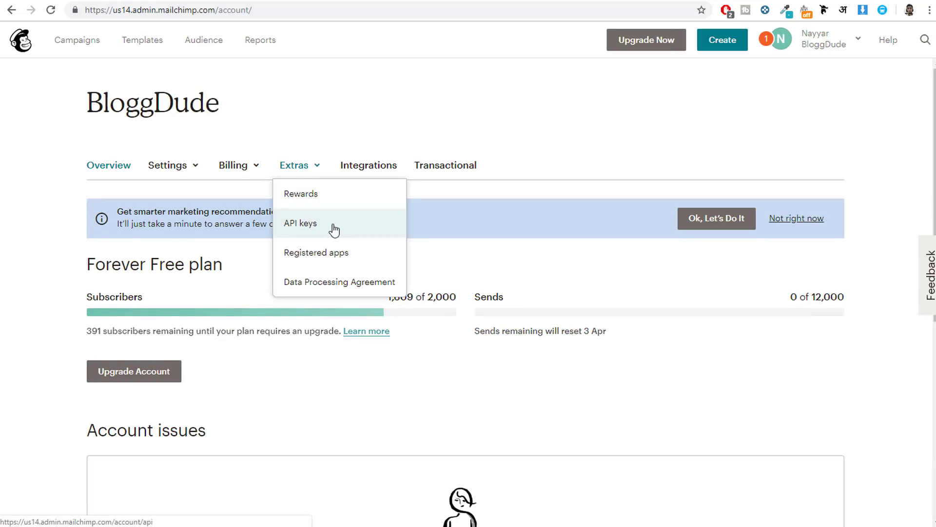
click(334, 227)
scroll(522, 279, down, 5)
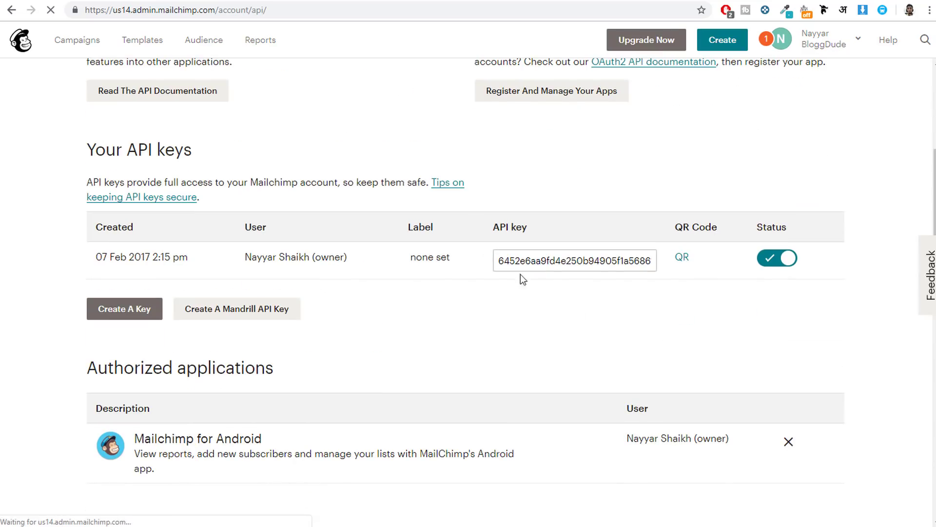
click(570, 259)
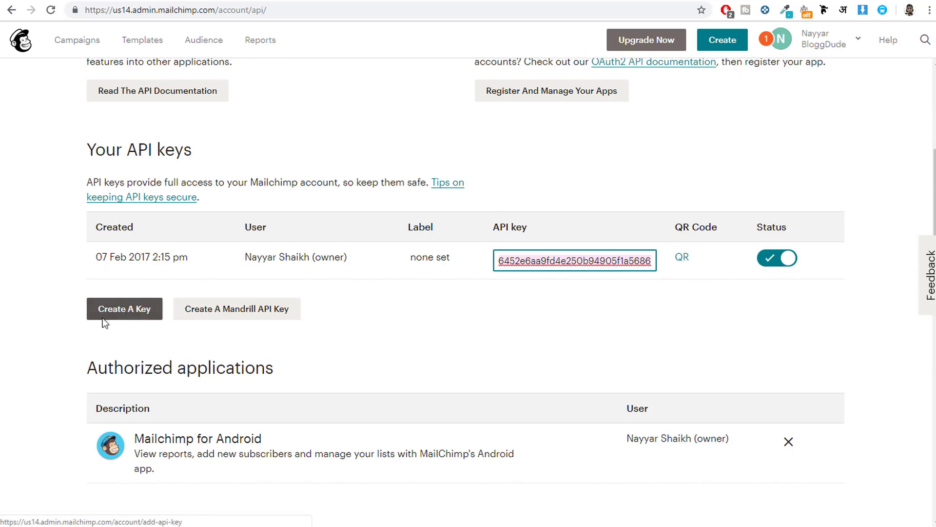
right_click(561, 259)
click(604, 301)
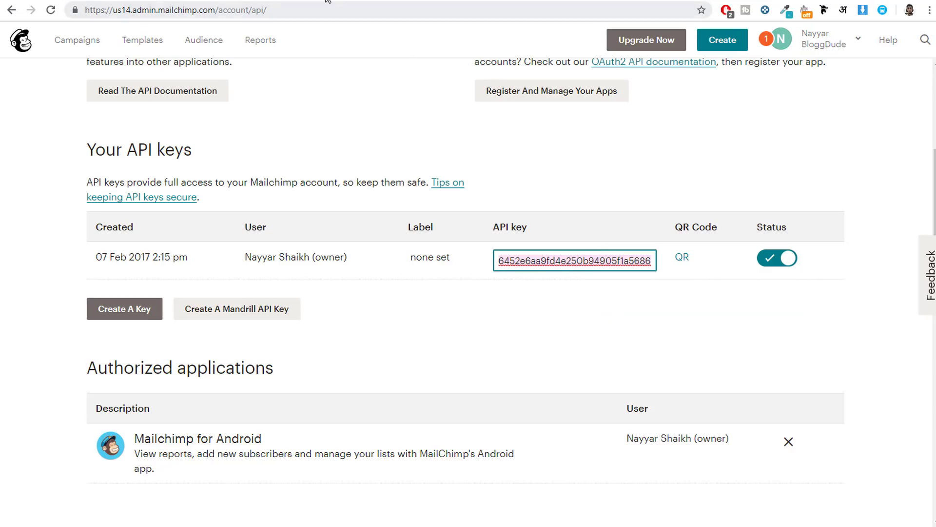
Paste the API key into Mailchimp for WP and save so it shows Connected.
key(ctrl+Tab)
click(271, 234)
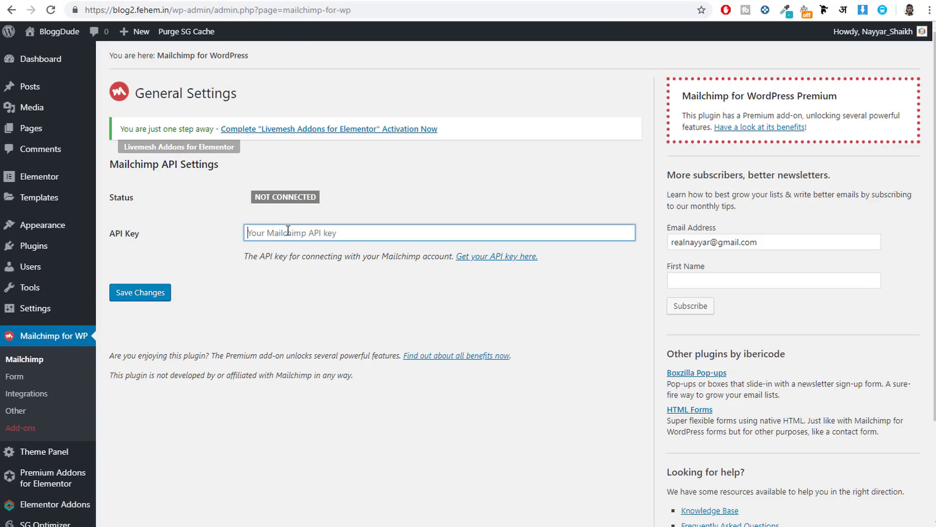
key(ctrl+v)
click(137, 298)
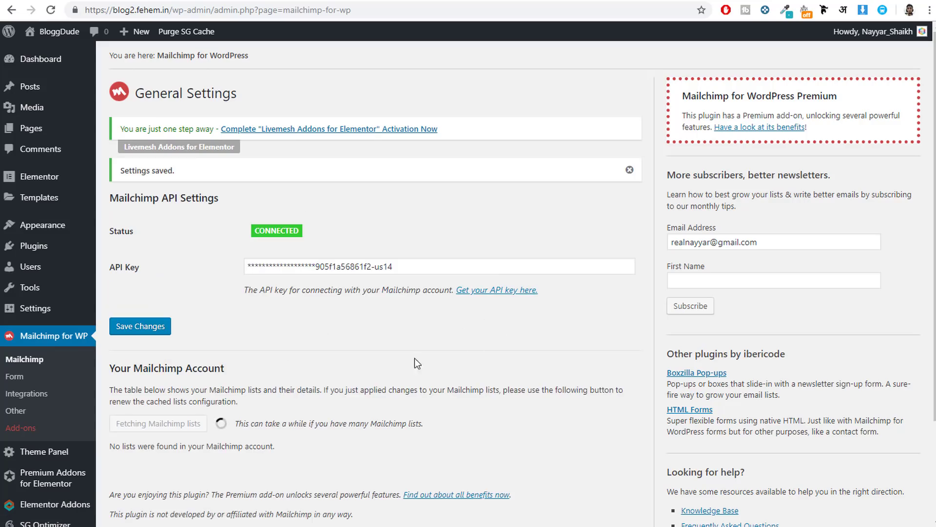
scroll(370, 376, down, 3)
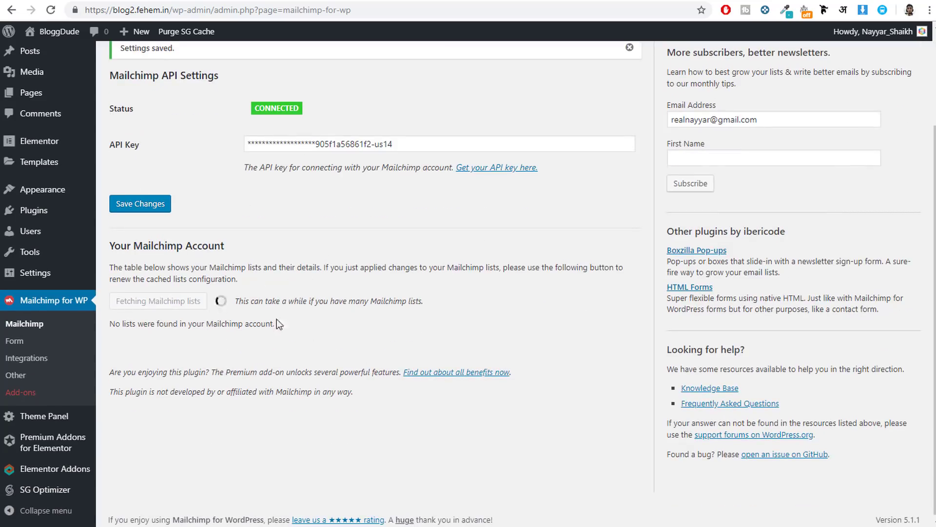
Back in Mailchimp, go to the Audience overview.
click(698, 2)
scroll(214, 143, up, 2)
scroll(214, 142, up, 3)
click(203, 40)
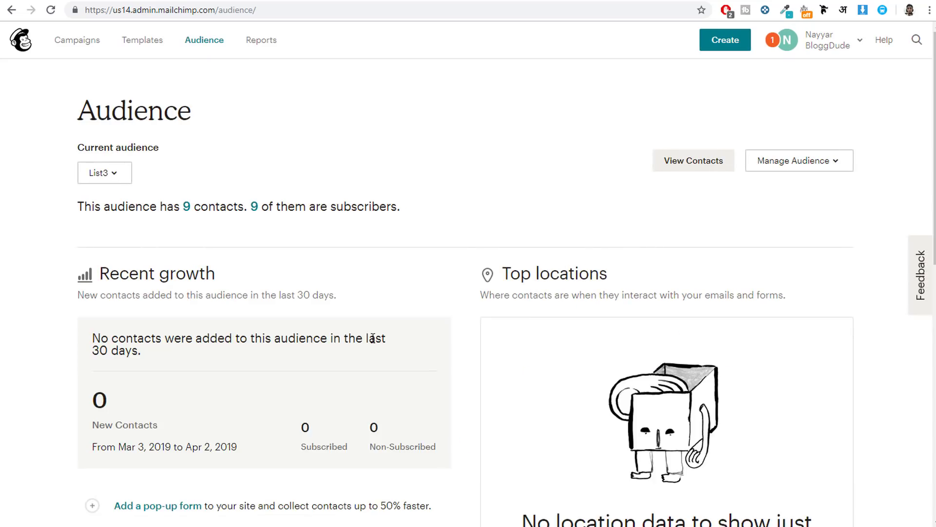
Browse all audiences in the Current audience dropdown, including List3 with 9 contacts.
scroll(378, 341, down, 11)
scroll(207, 229, up, 1)
click(119, 175)
scroll(142, 272, down, 1)
scroll(142, 273, down, 1)
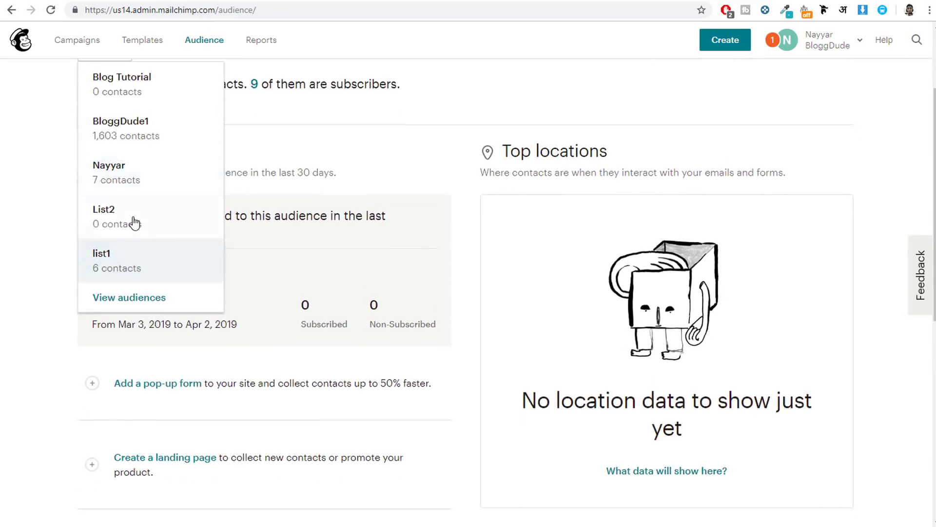
scroll(107, 220, up, 2)
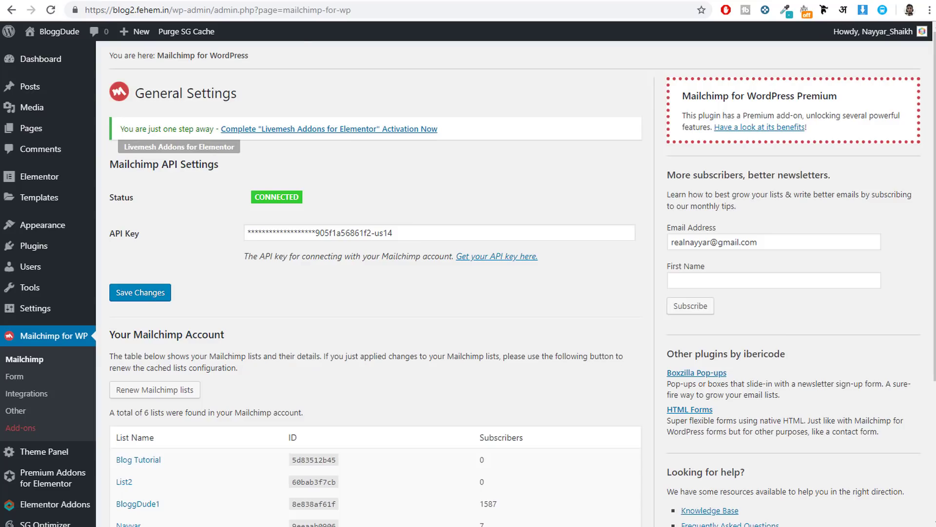
scroll(360, 205, down, 3)
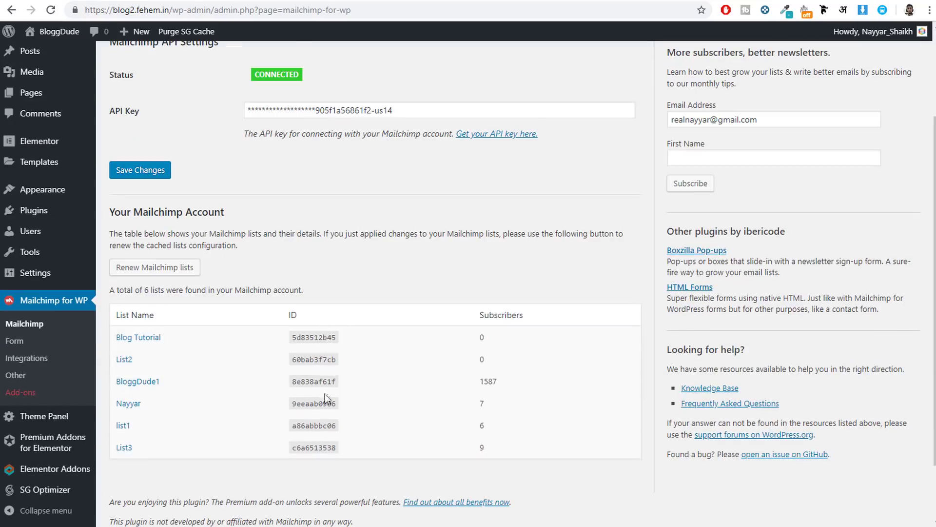
Copy List3's ID, then add a form titled 'Form1' subscribed to List3.
double_click(318, 444)
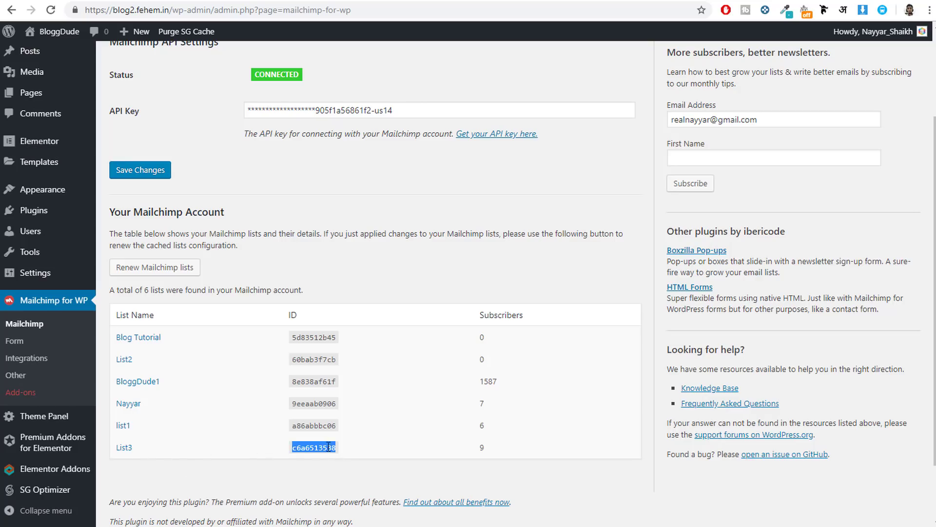
click(28, 345)
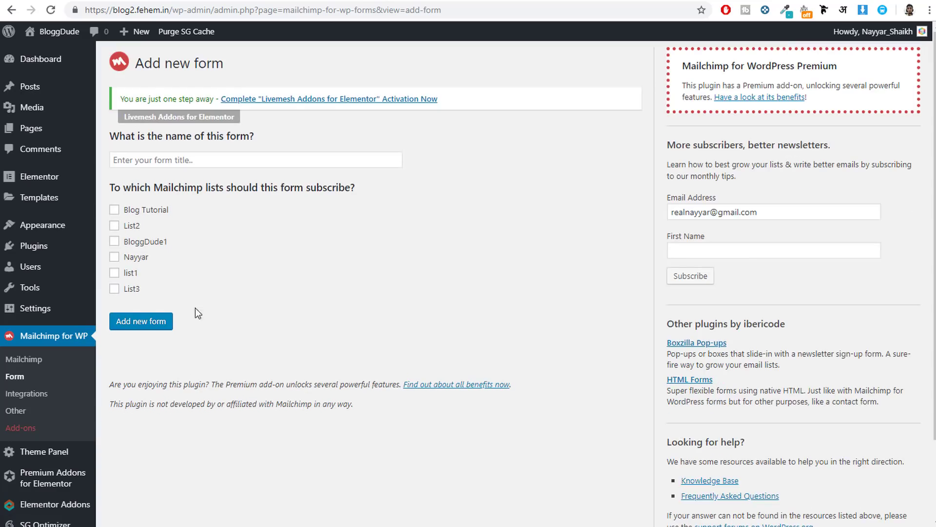
click(125, 293)
click(174, 159)
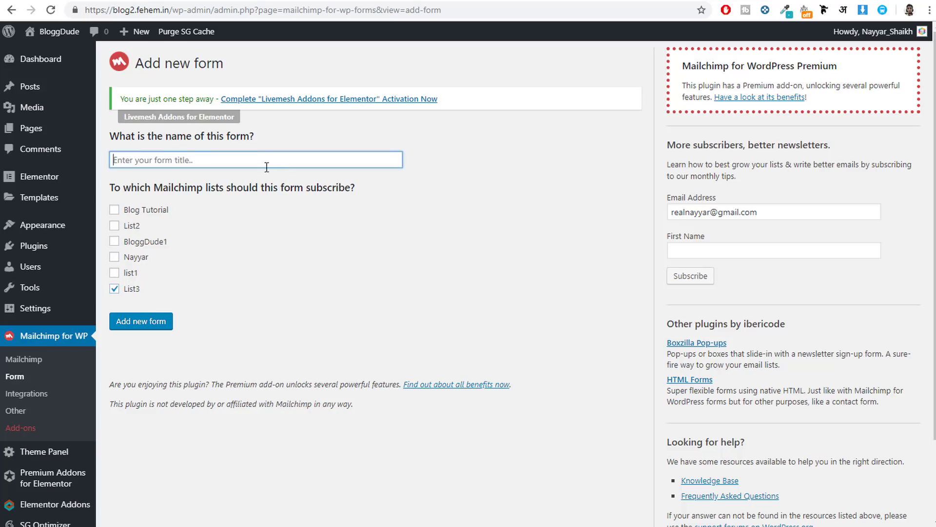
text(Form)
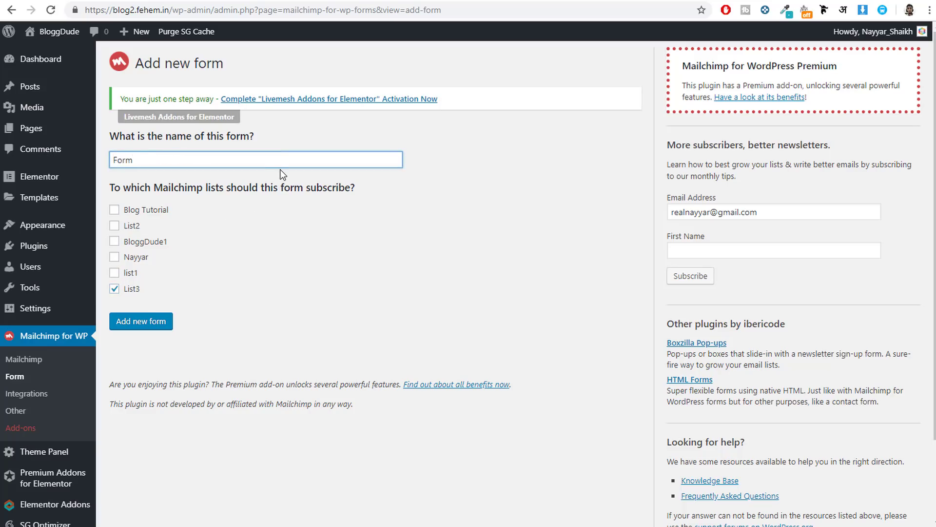
text(1)
click(128, 324)
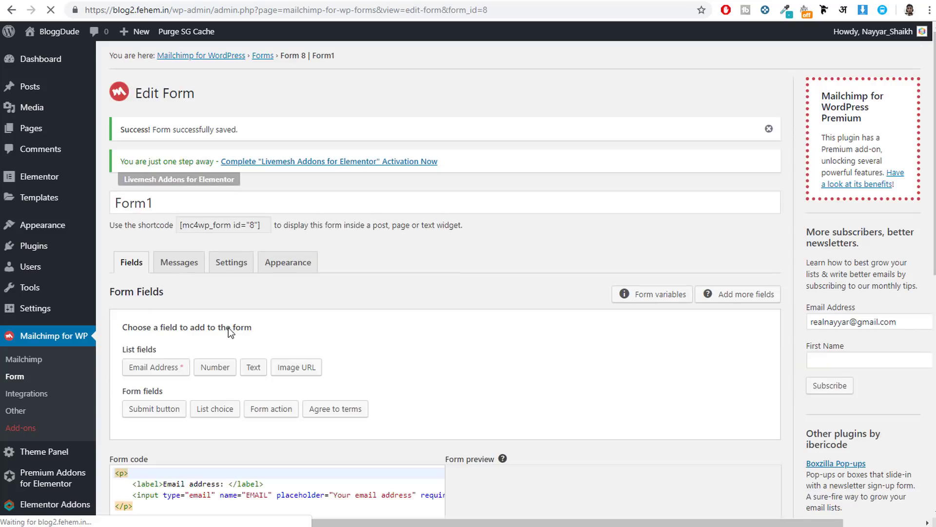
Review Form1's email field code, place the cursor after it, and view the Add more fields help.
scroll(443, 313, down, 4)
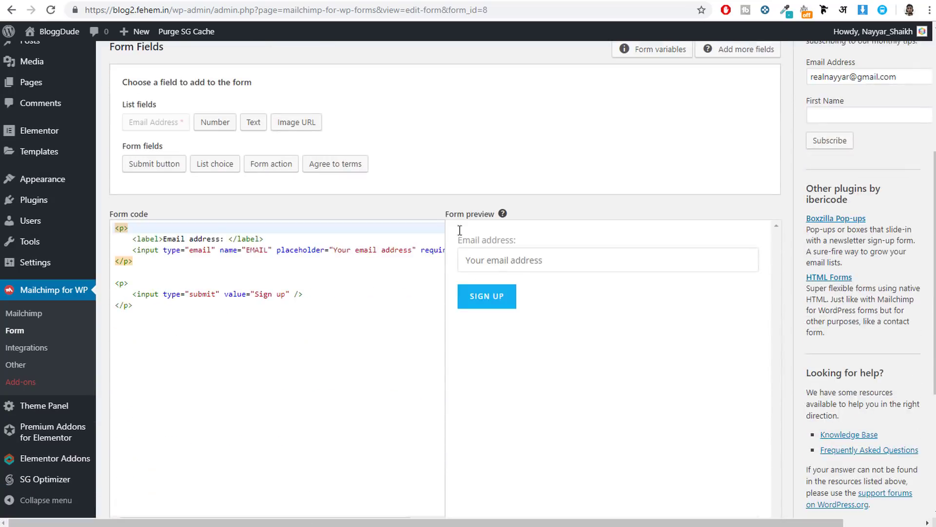
scroll(415, 274, up, 1)
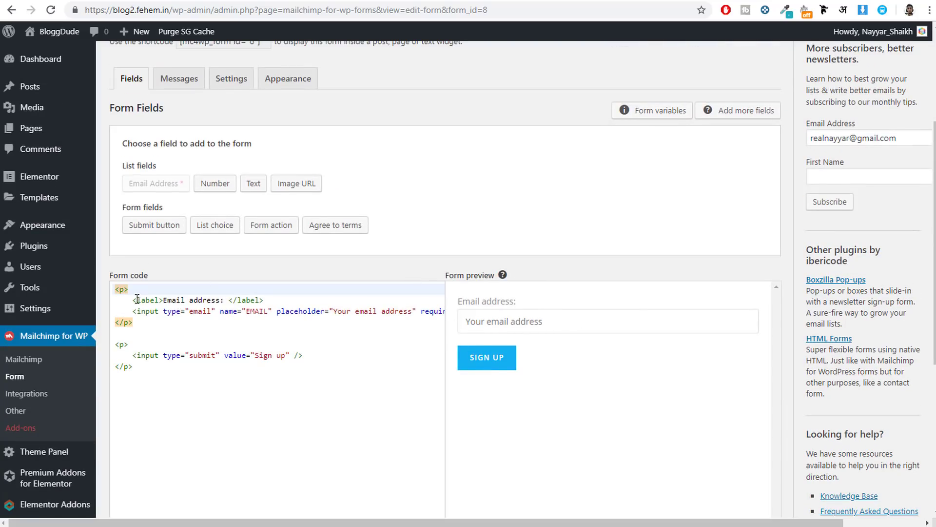
drag(134, 299, 371, 304)
drag(137, 311, 306, 314)
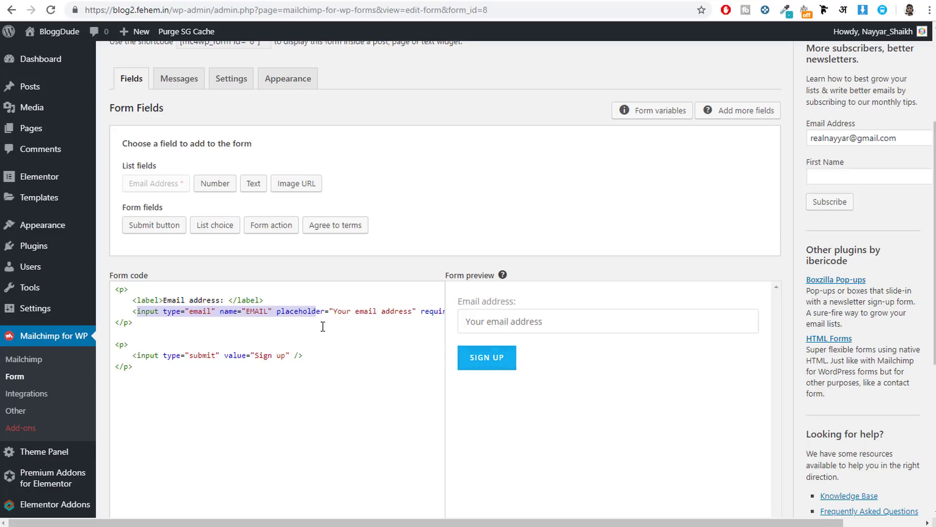
click(323, 326)
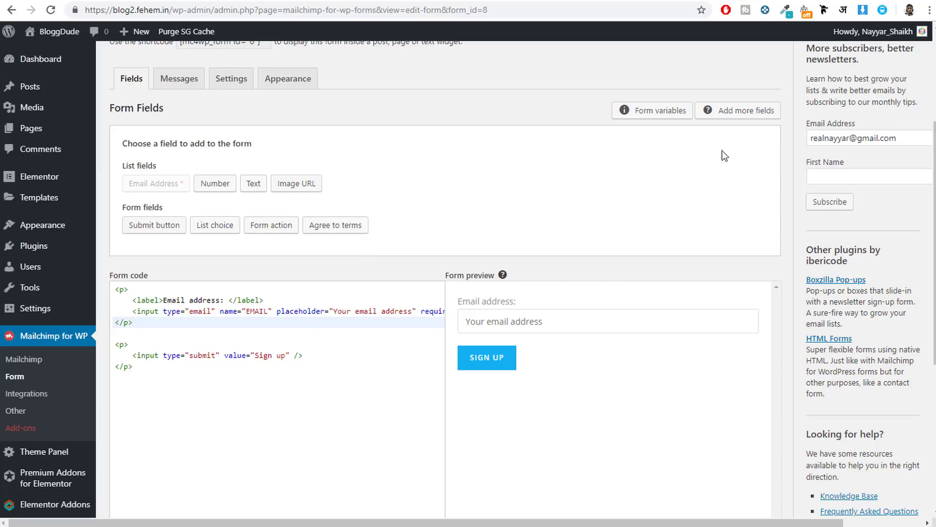
click(727, 122)
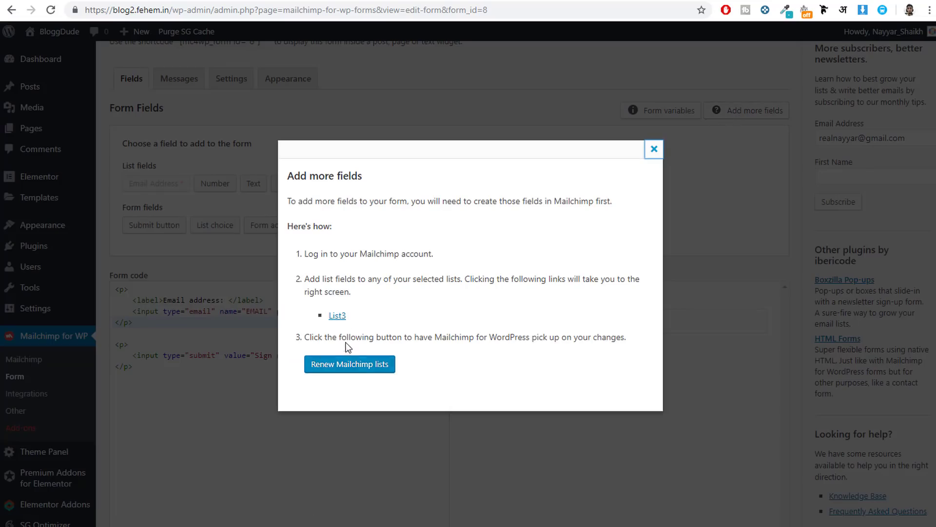
View List3's fields and merge tags page, then load youtube.com in a new tab.
click(339, 316)
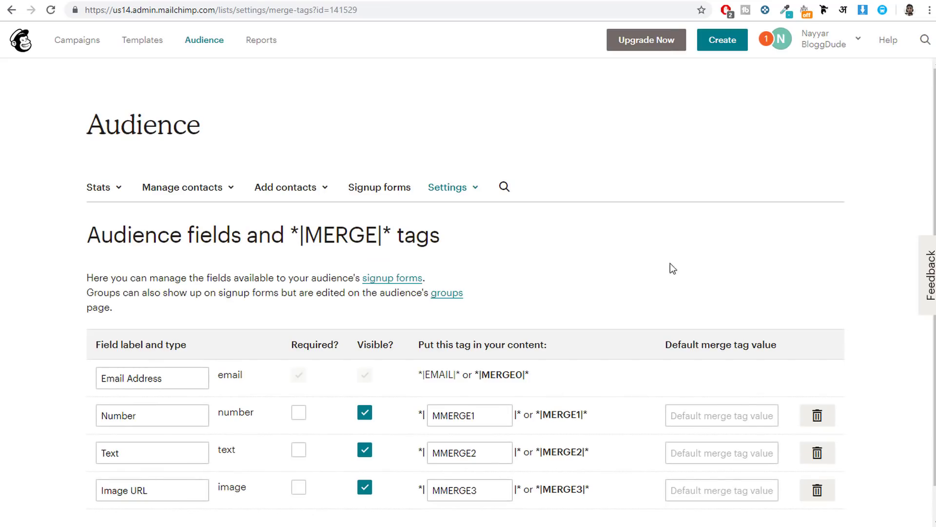
scroll(717, 276, down, 1)
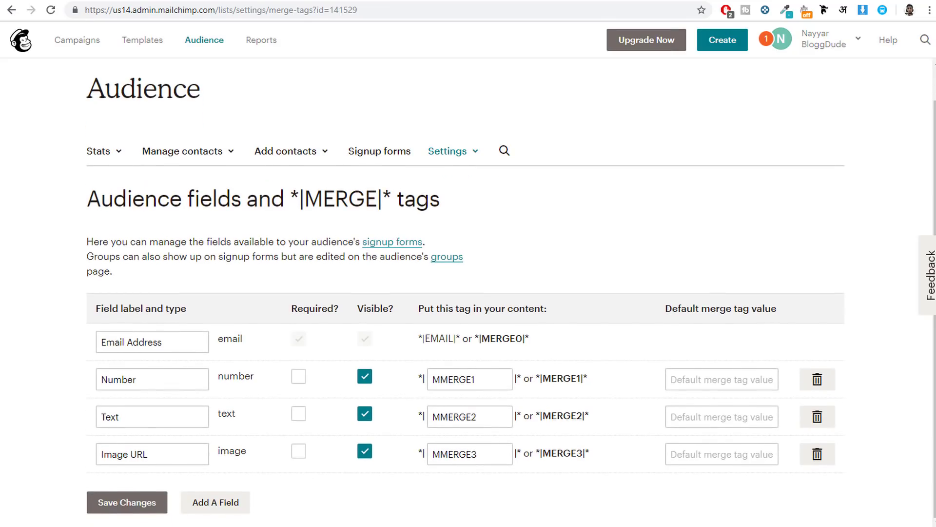
key(ctrl+t)
text(y)
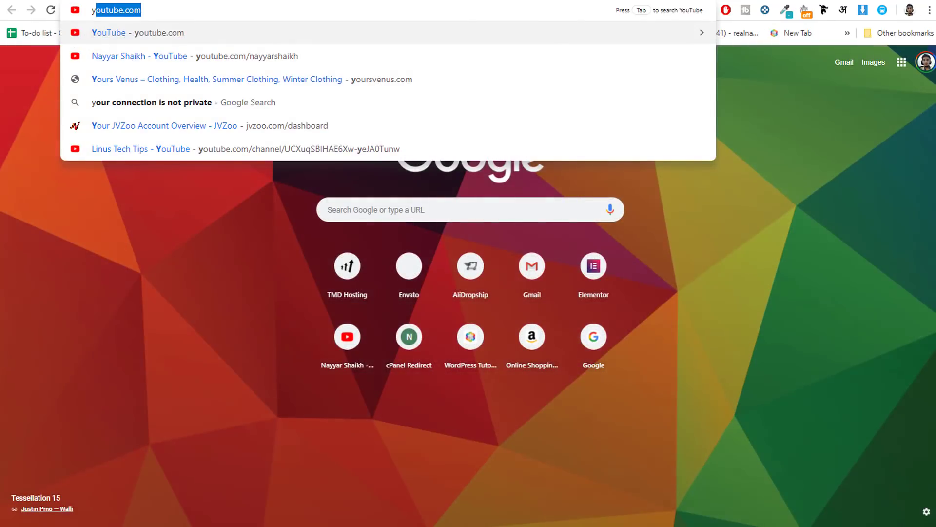
key(Return)
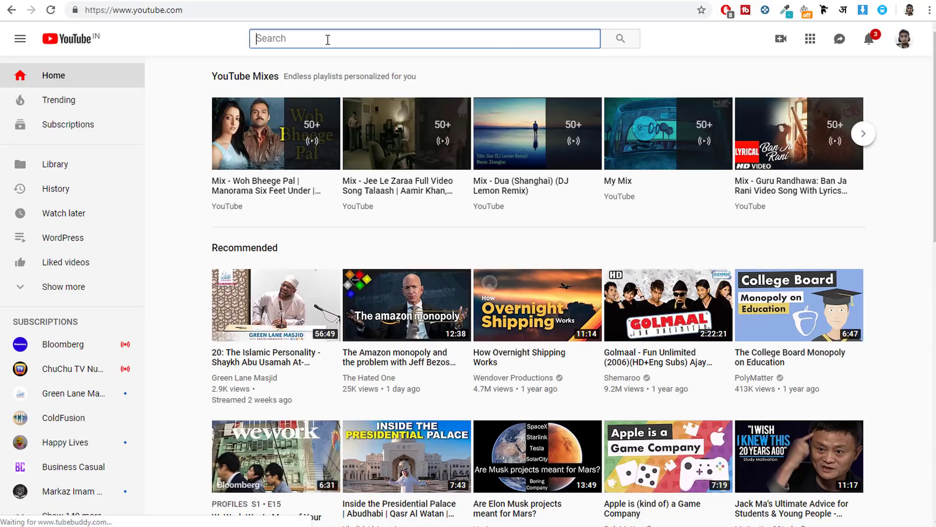
Search YouTube for the creator's Mailchimp tutorials, then return to the Mailchimp audience fields page.
text(nayyar shai)
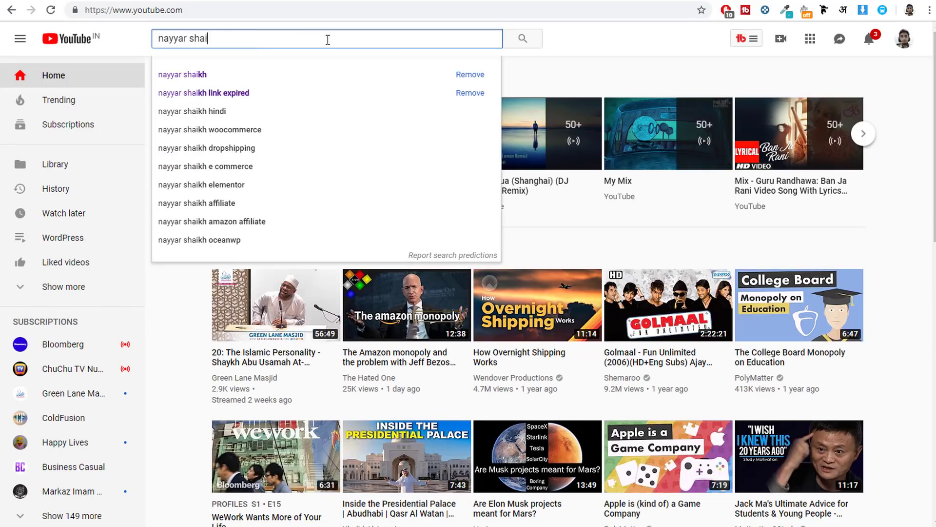
text(kh ma)
key(Down)
key(Return)
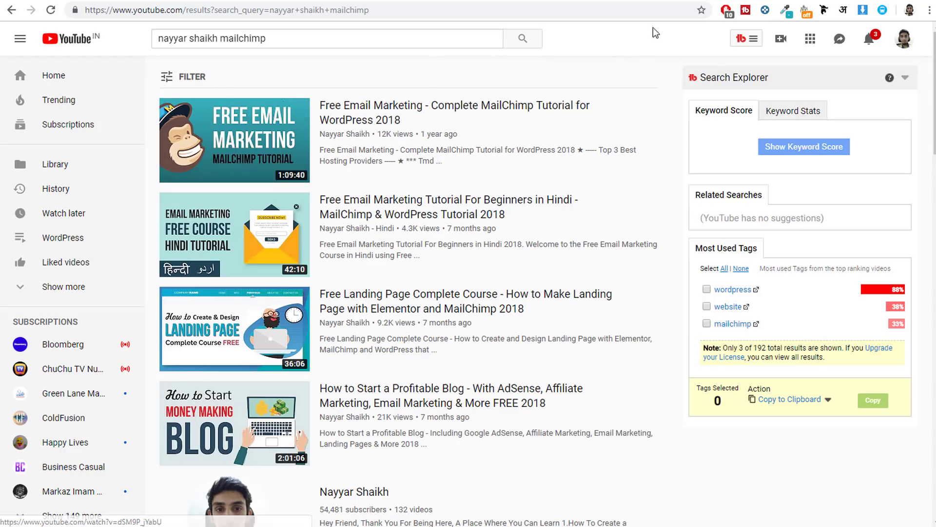
key(ctrl+Tab)
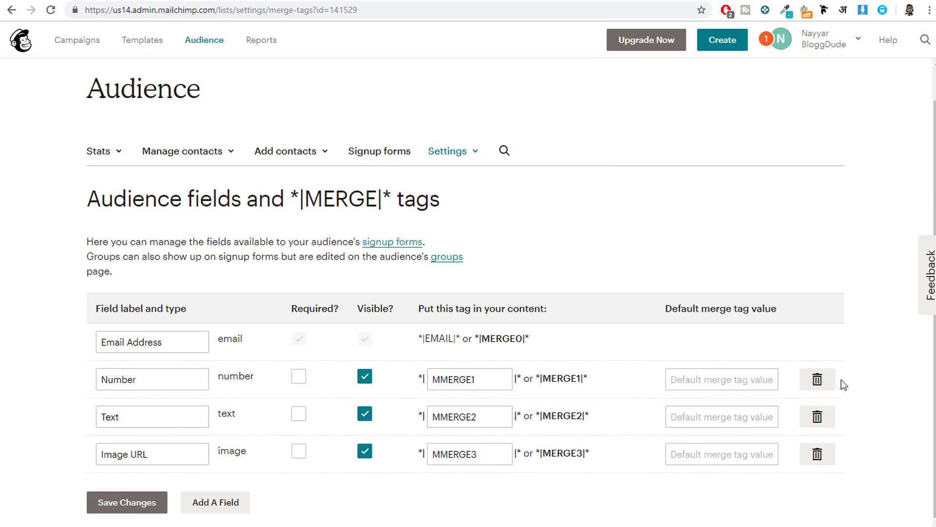
Add a required text field named 'Name' to the Mailchimp audience and save the changes.
click(217, 505)
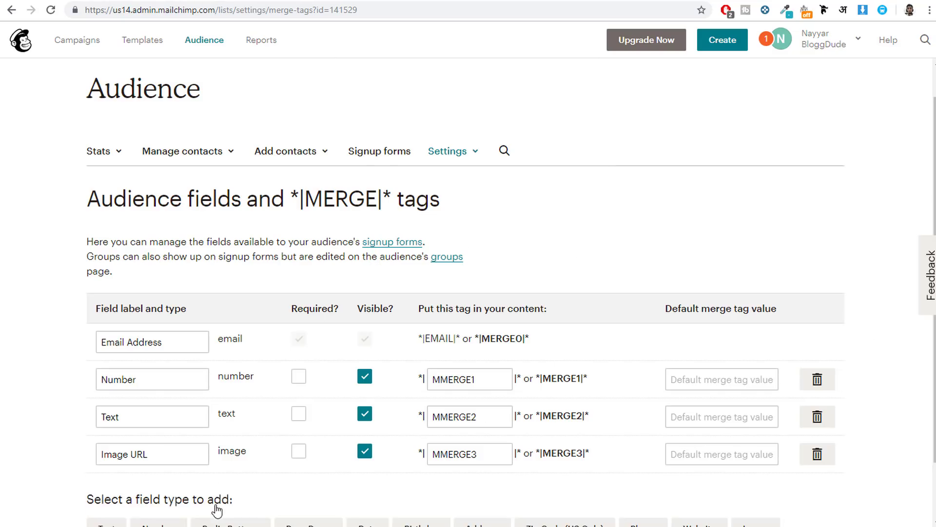
scroll(352, 453, down, 2)
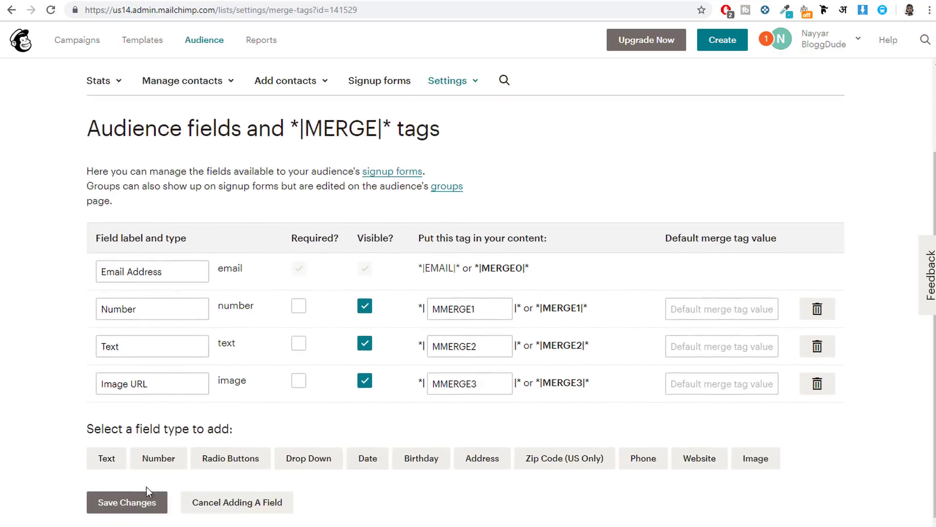
click(106, 460)
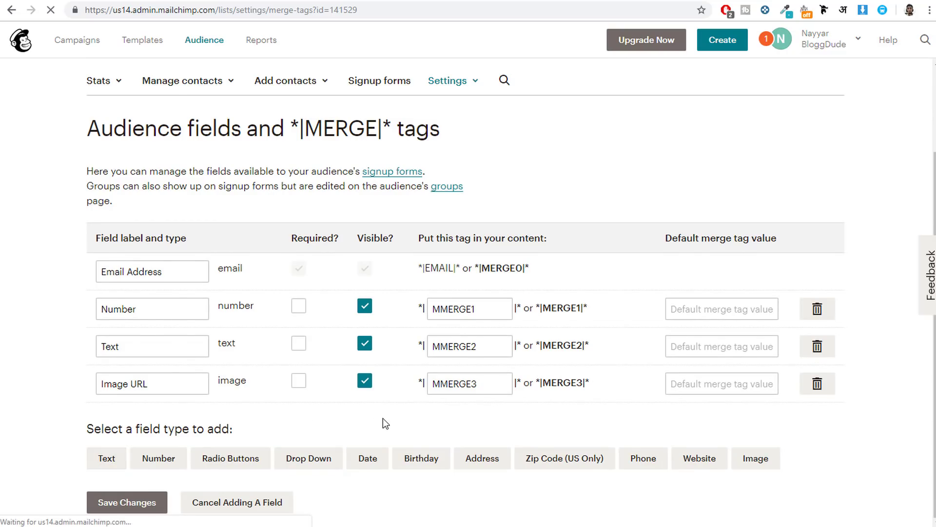
scroll(407, 413, down, 3)
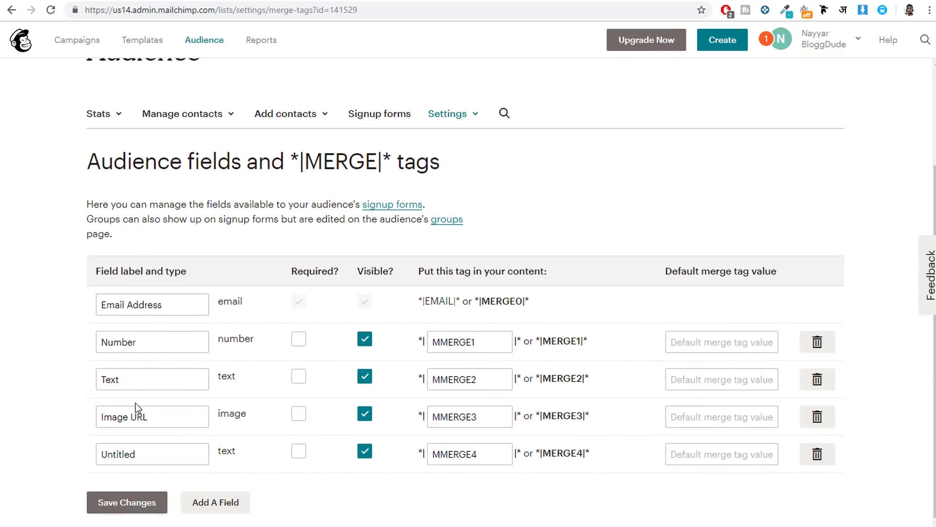
click(168, 454)
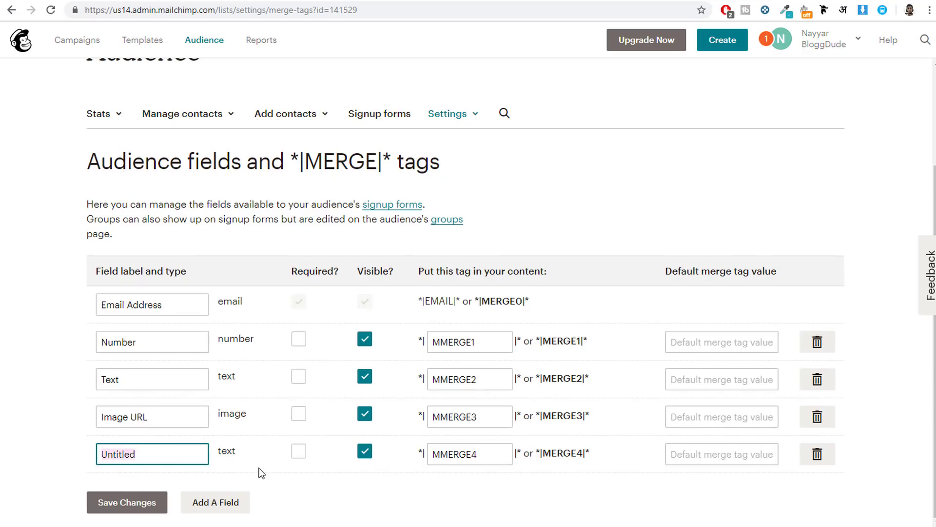
text(Name)
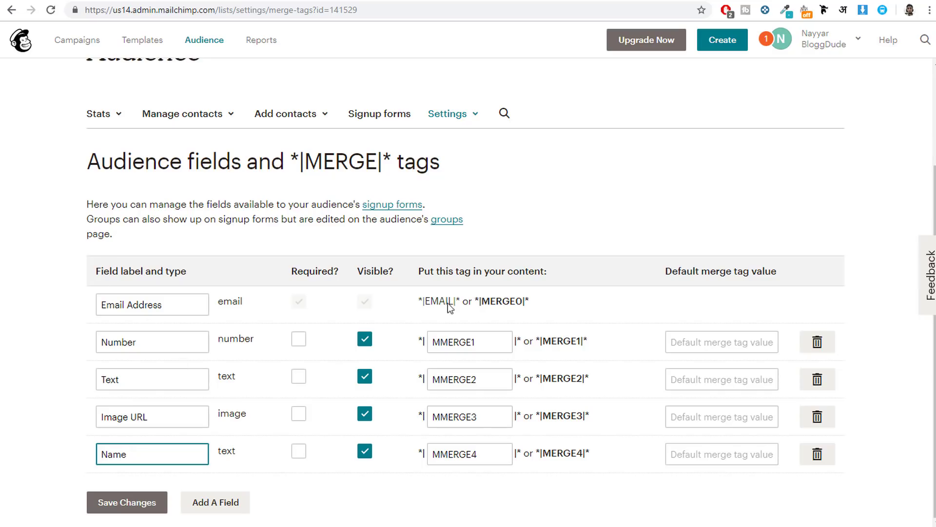
click(298, 457)
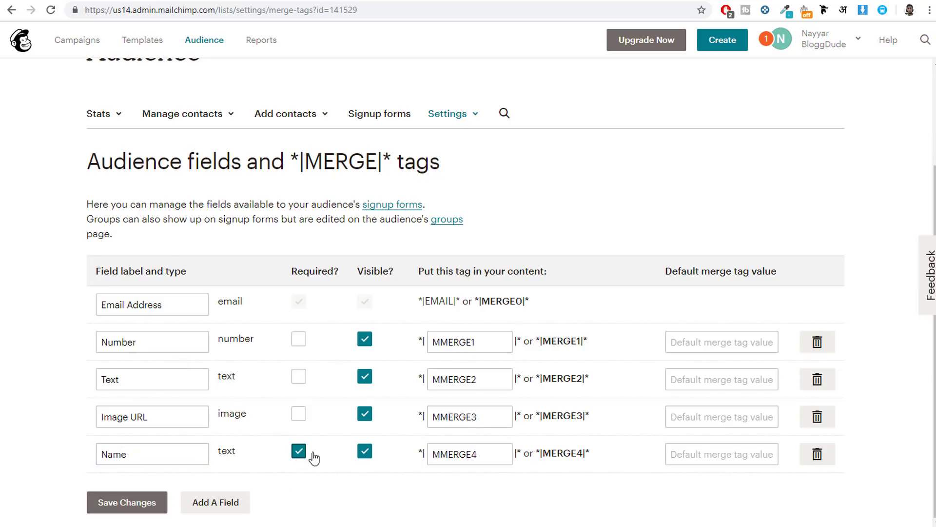
click(127, 504)
Review the field-type choices again, then go back to the WordPress form editor.
click(215, 502)
scroll(327, 456, down, 2)
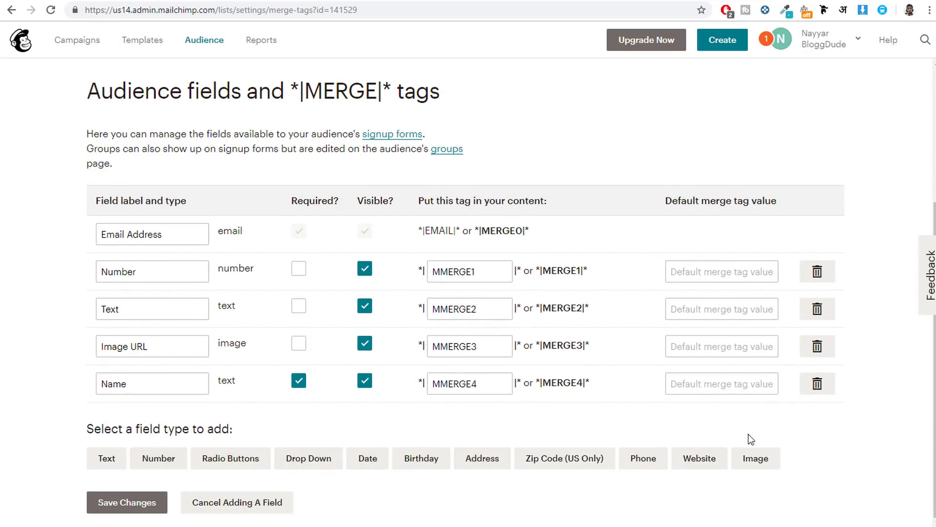
scroll(598, 346, up, 4)
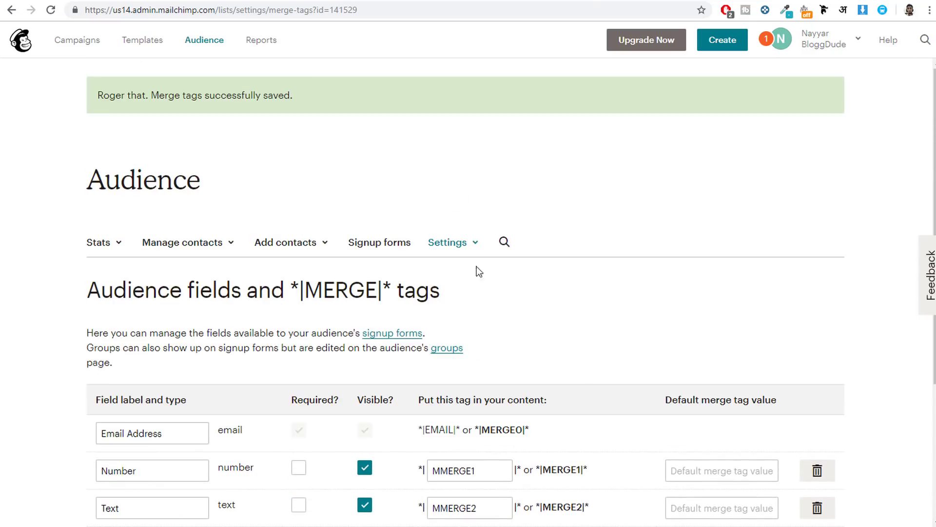
scroll(443, 115, down, 4)
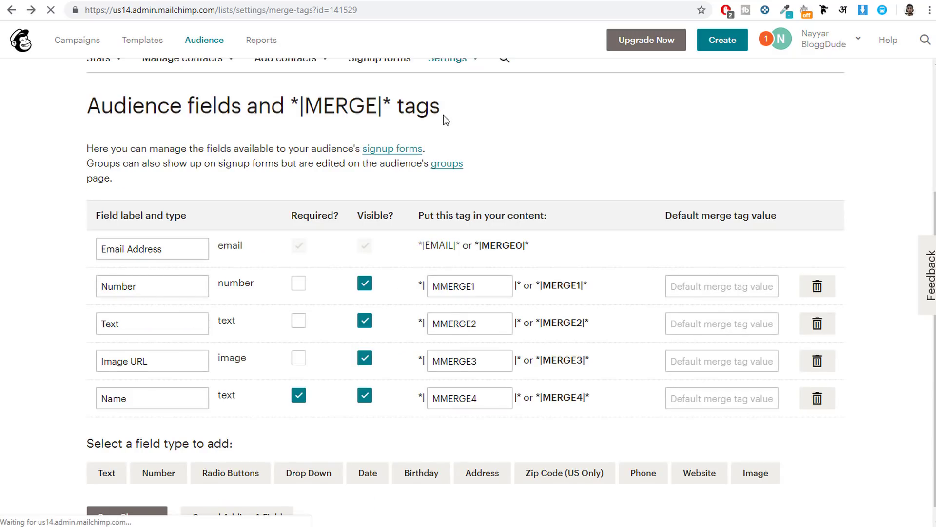
key(alt+Left)
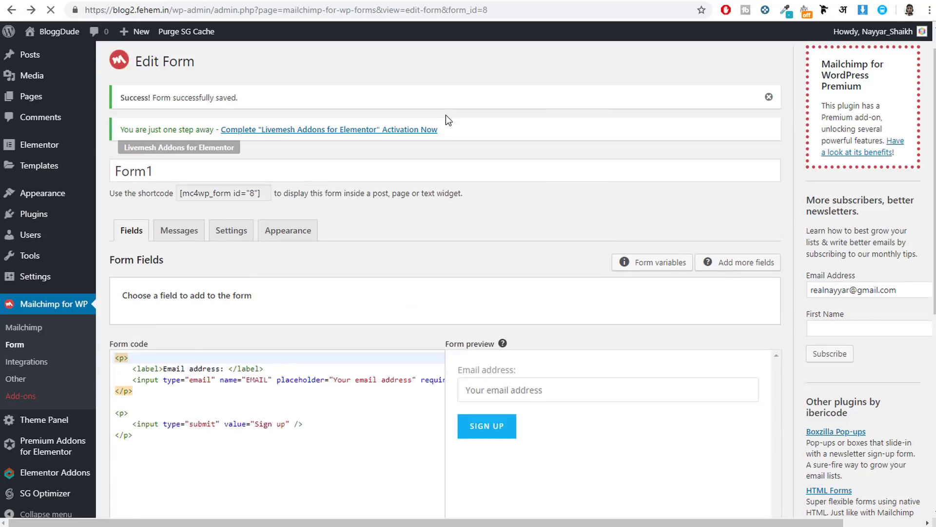
Reload the form editor and insert the Text field as required with placeholder 'Your Name'.
scroll(511, 211, down, 3)
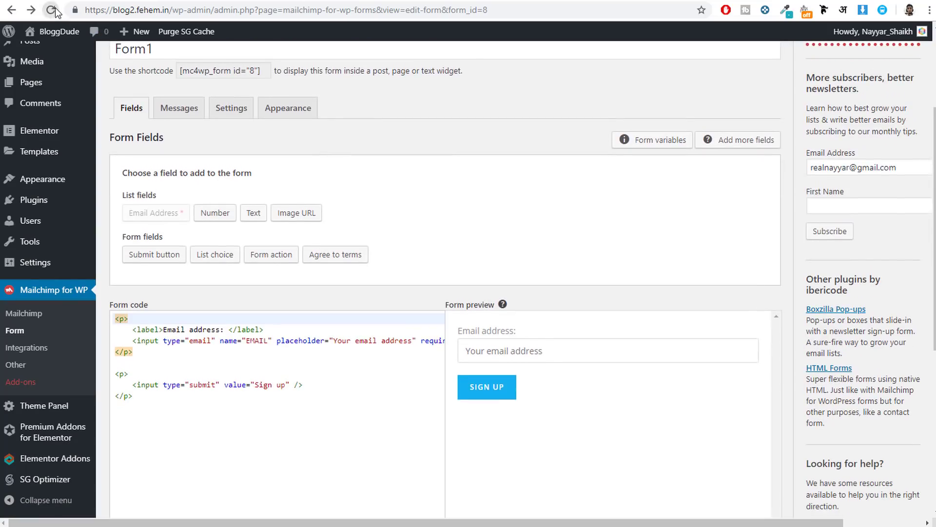
click(51, 10)
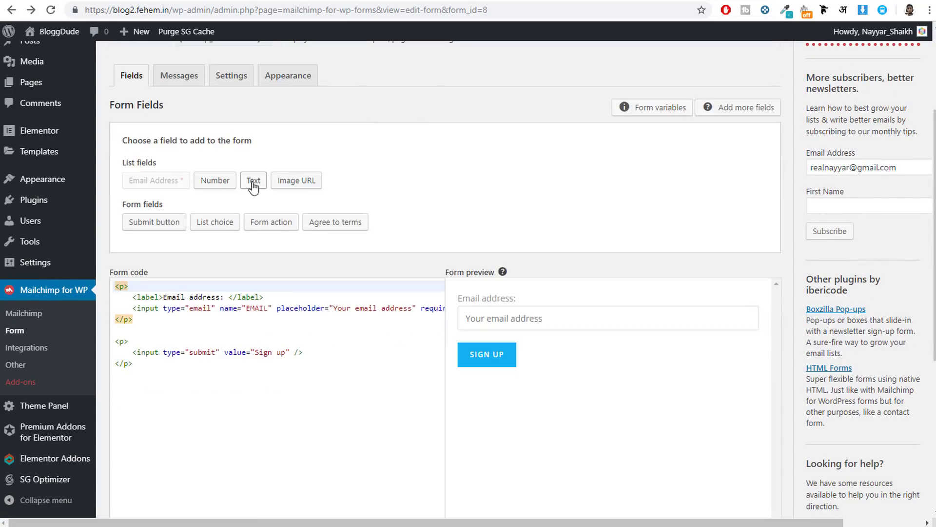
click(253, 181)
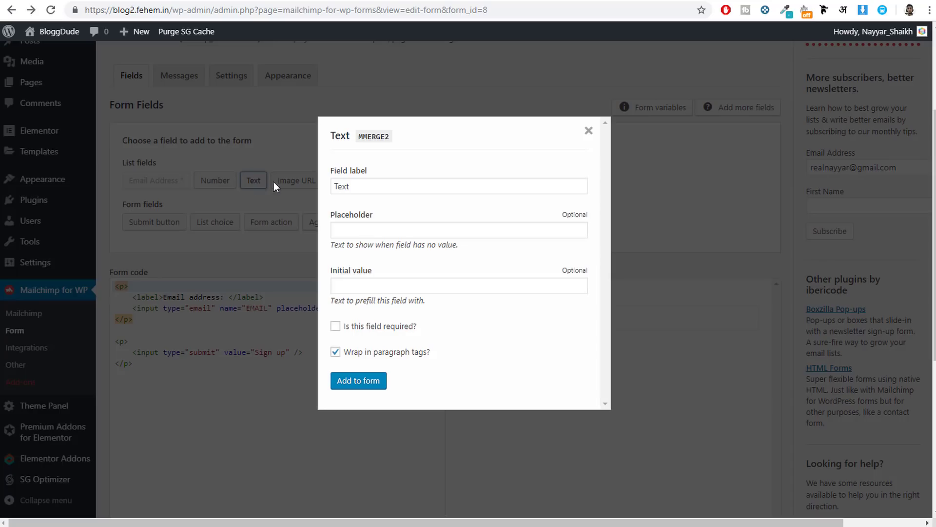
click(398, 228)
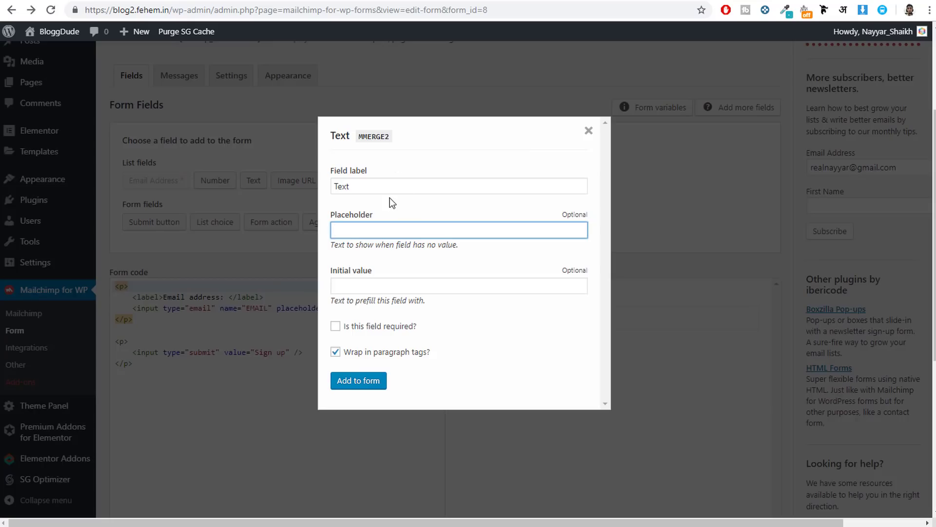
text(Your Name)
click(375, 336)
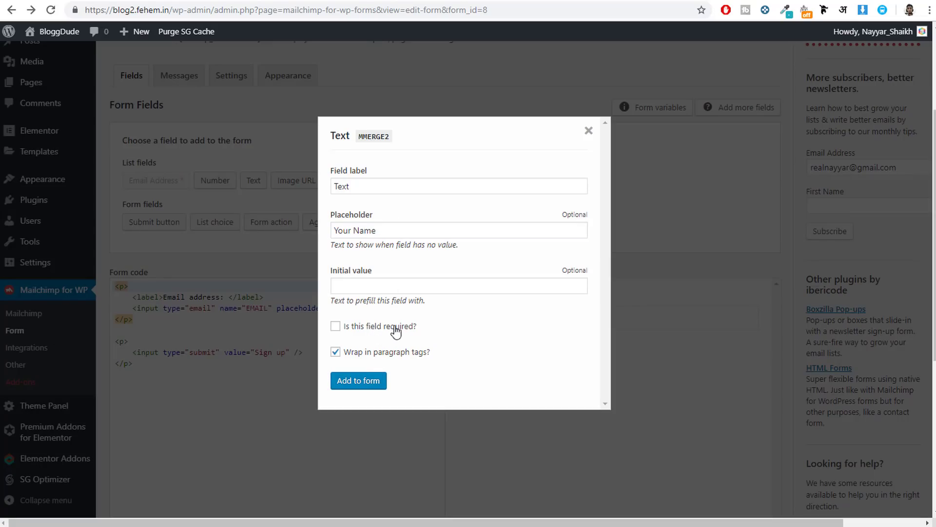
click(341, 329)
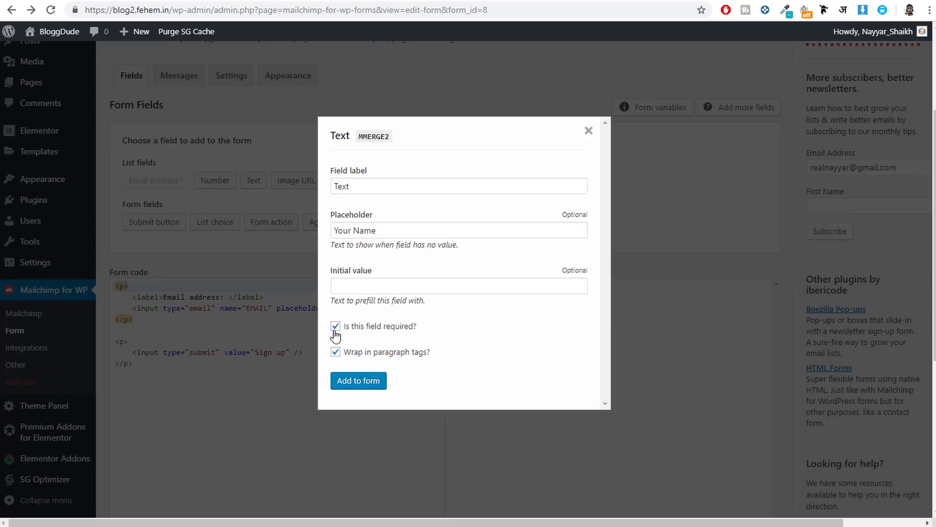
click(359, 381)
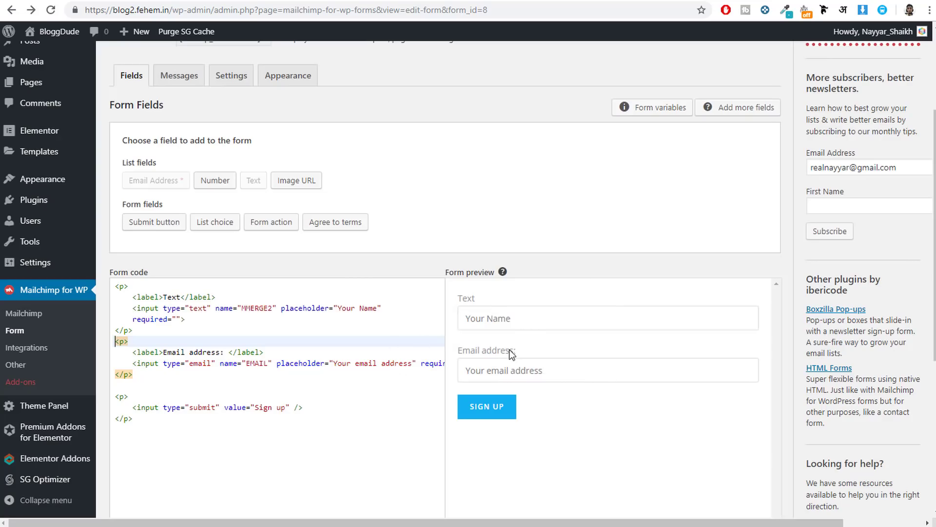
Delete the Text and Email address label lines from the form code.
triple_click(475, 301)
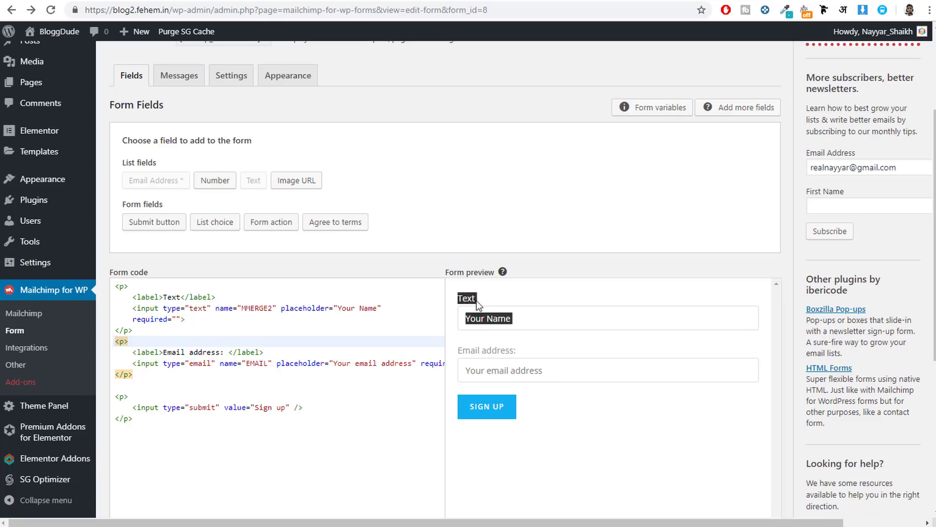
triple_click(468, 352)
click(468, 352)
drag(218, 298, 111, 295)
key(Delete)
key(Delete)
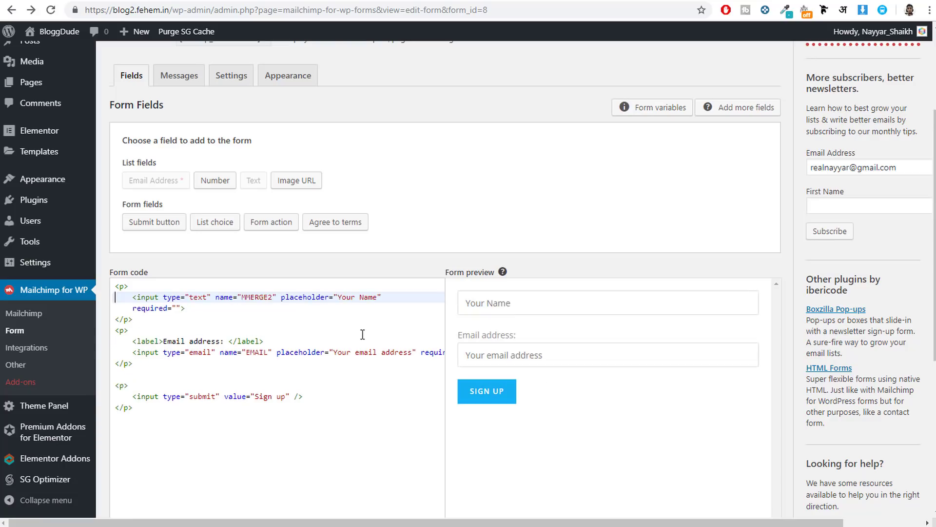
drag(134, 342, 265, 336)
key(Delete)
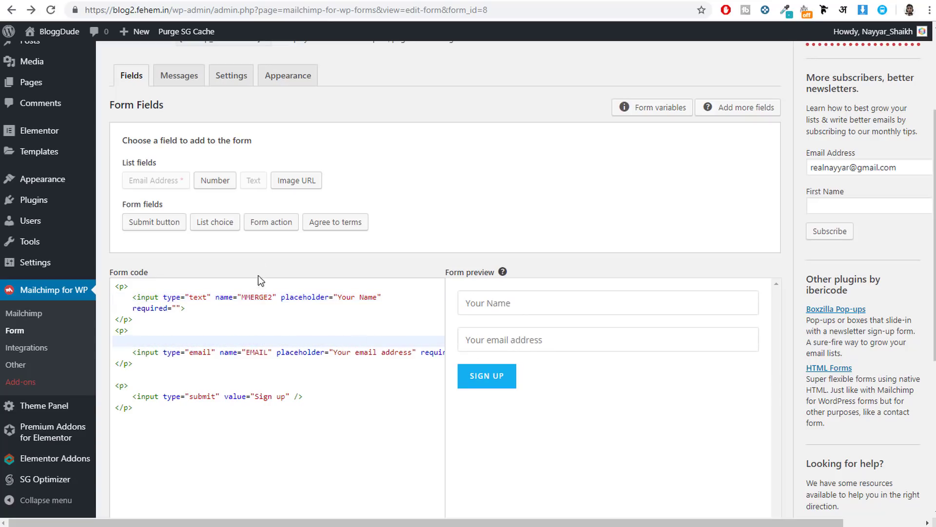
scroll(371, 254, up, 2)
scroll(393, 276, down, 7)
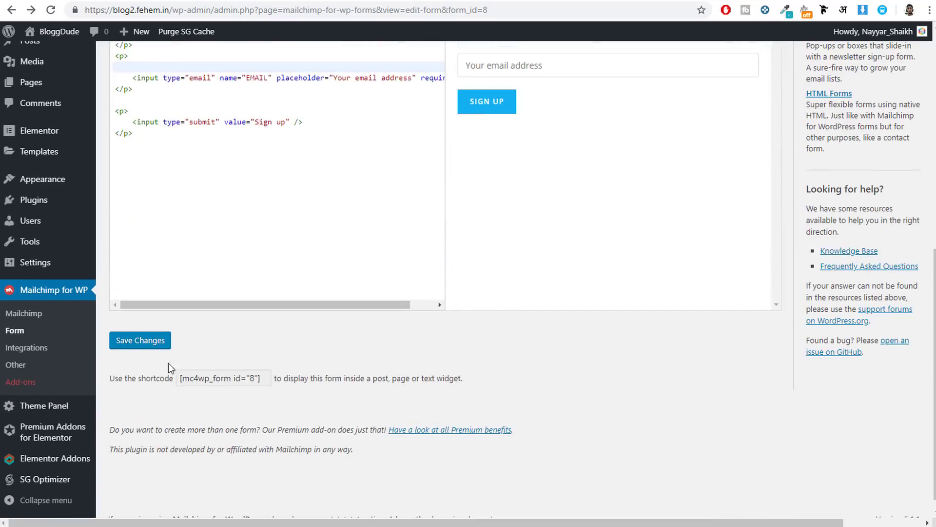
Save the form and copy its shortcode [mc4wp_form id="8"].
click(144, 343)
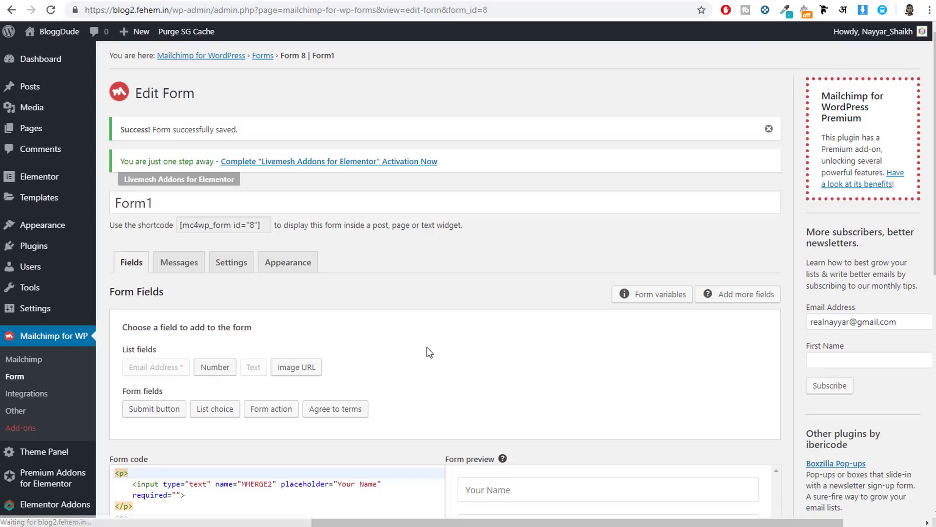
click(213, 226)
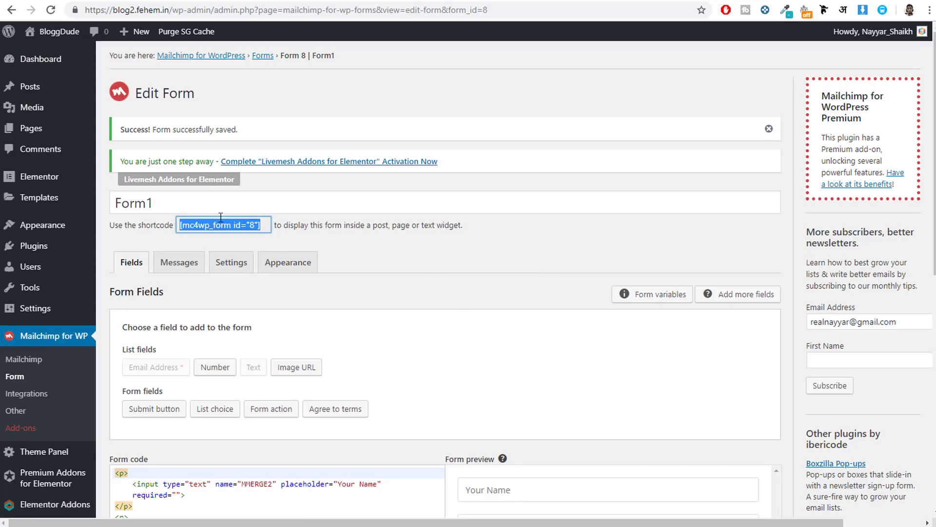
right_click(241, 225)
click(278, 236)
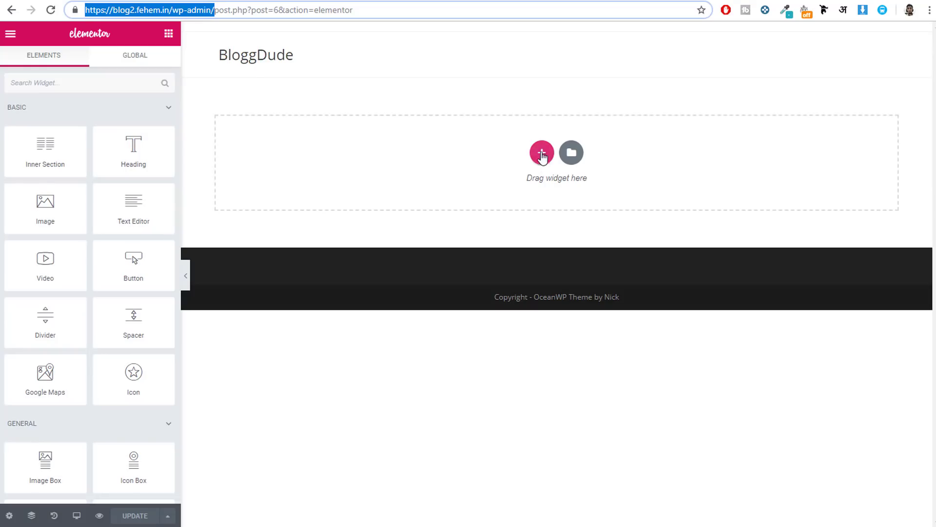
Insert a three-column structure into the empty Elementor page.
click(542, 153)
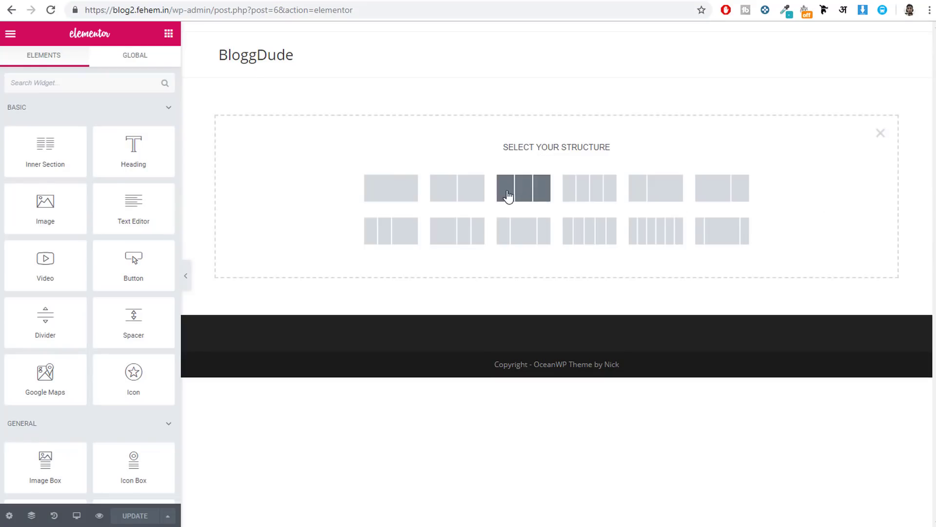
click(532, 196)
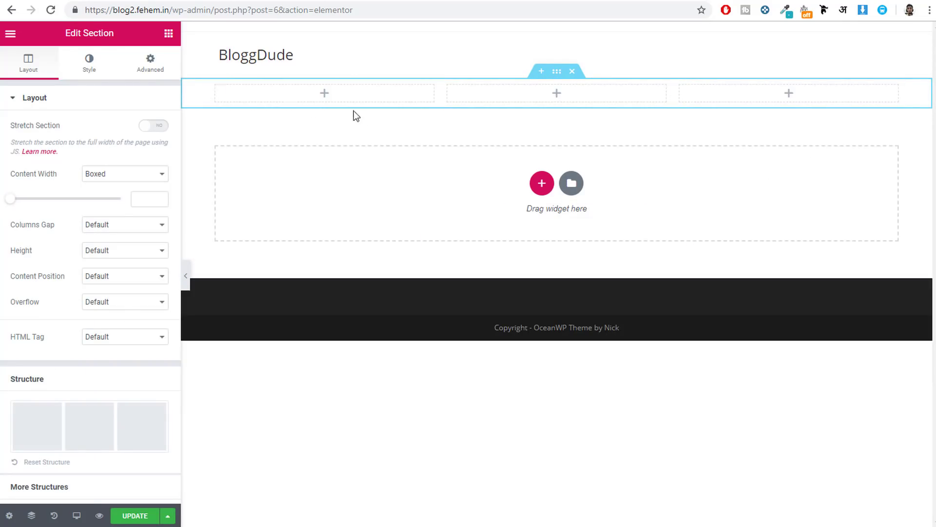
Set the first column width to 42% and the middle column to 6%.
click(216, 88)
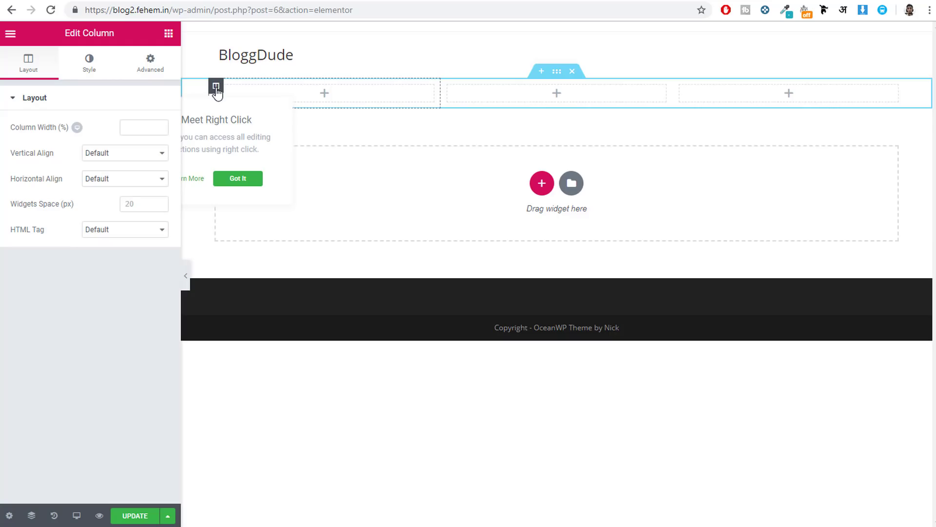
click(135, 133)
text(42)
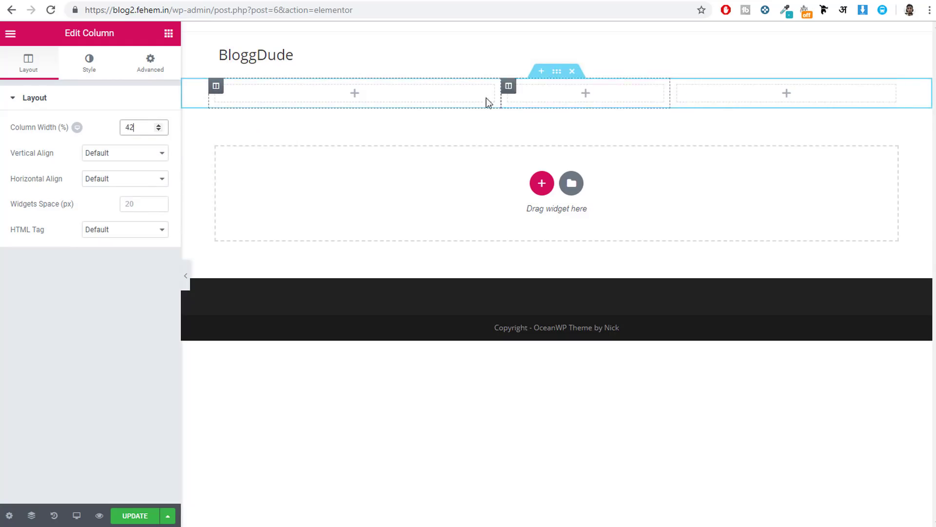
click(508, 86)
double_click(131, 127)
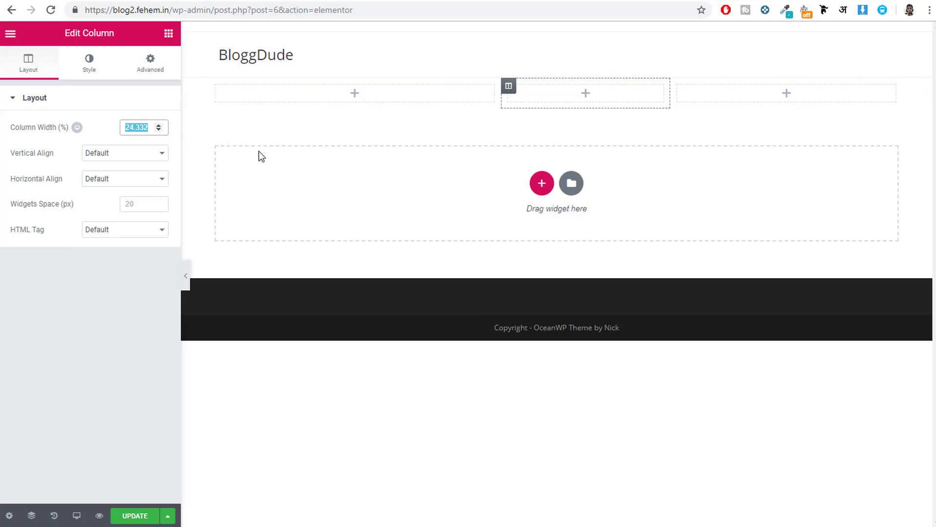
text(6)
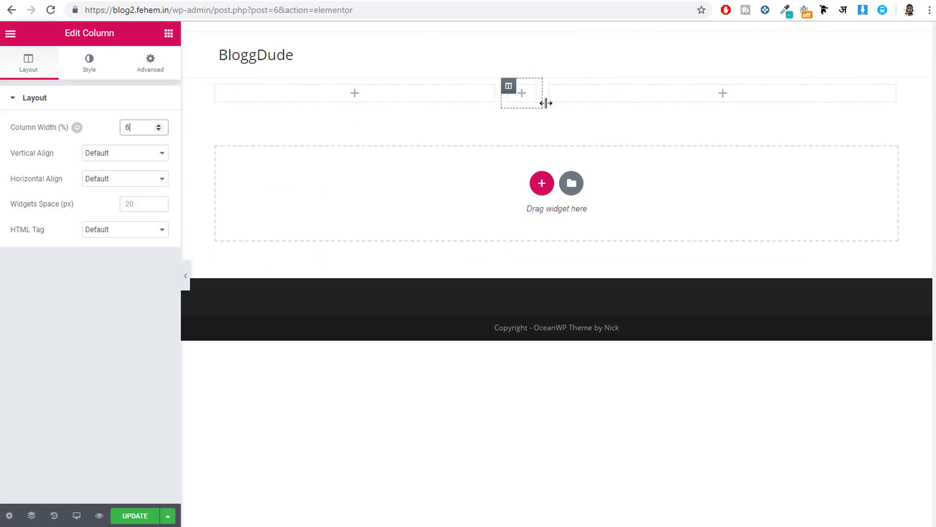
click(551, 87)
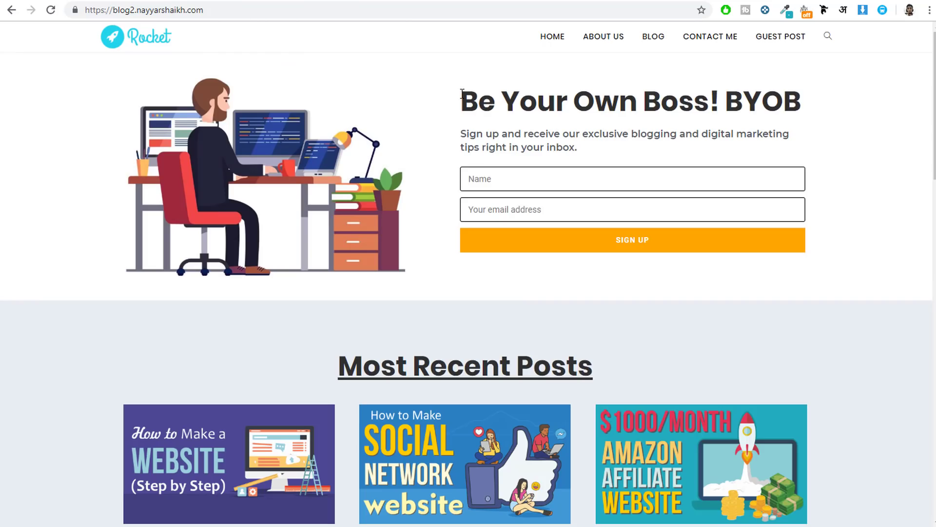
drag(462, 93, 800, 85)
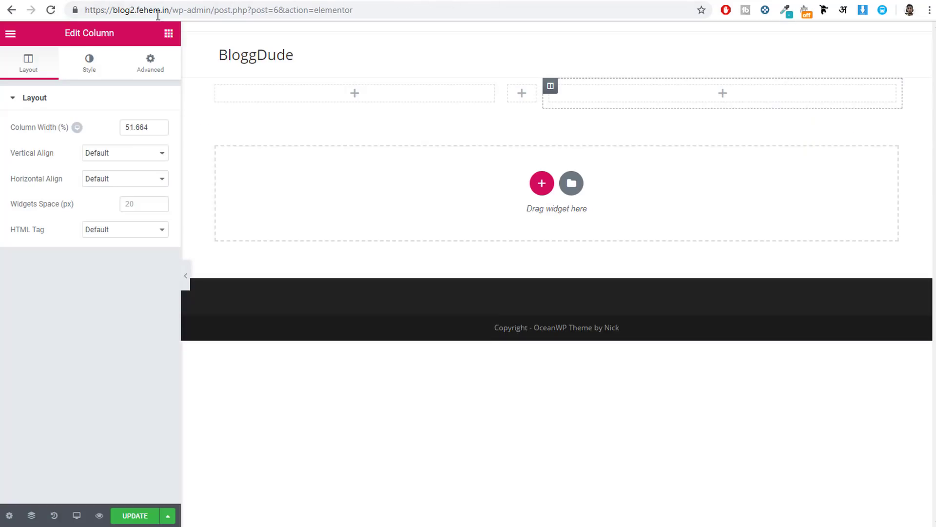
click(168, 33)
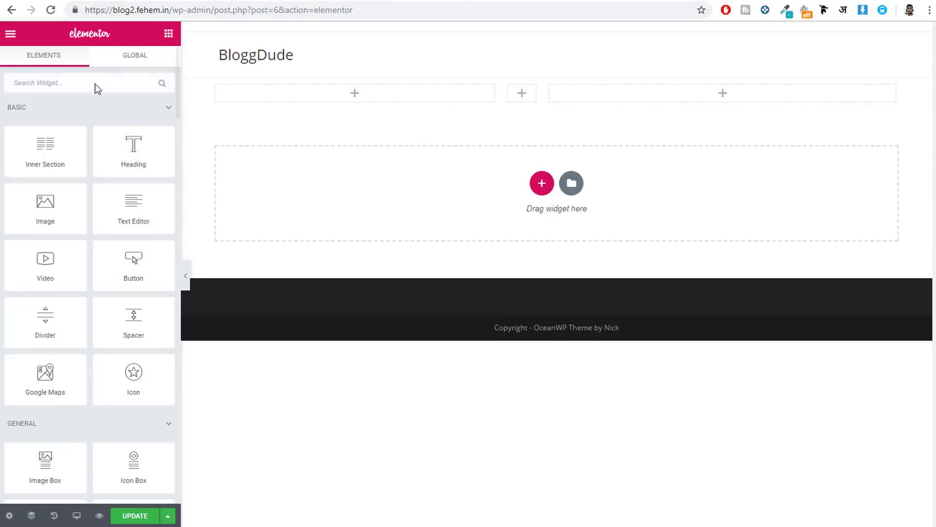
Drop a Heading widget into the right column and paste 'Be Your Own Boss! BYOB' as its title.
drag(117, 157, 642, 96)
triple_click(21, 148)
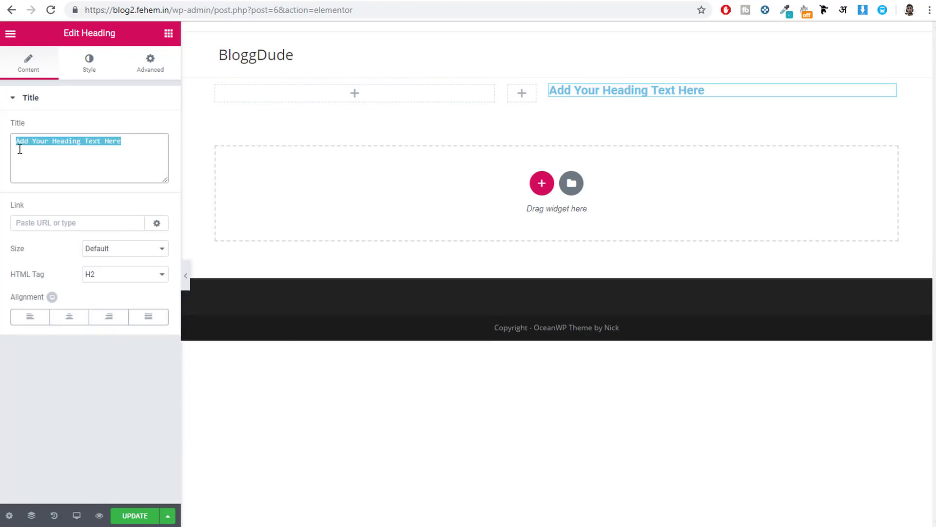
key(ctrl+v)
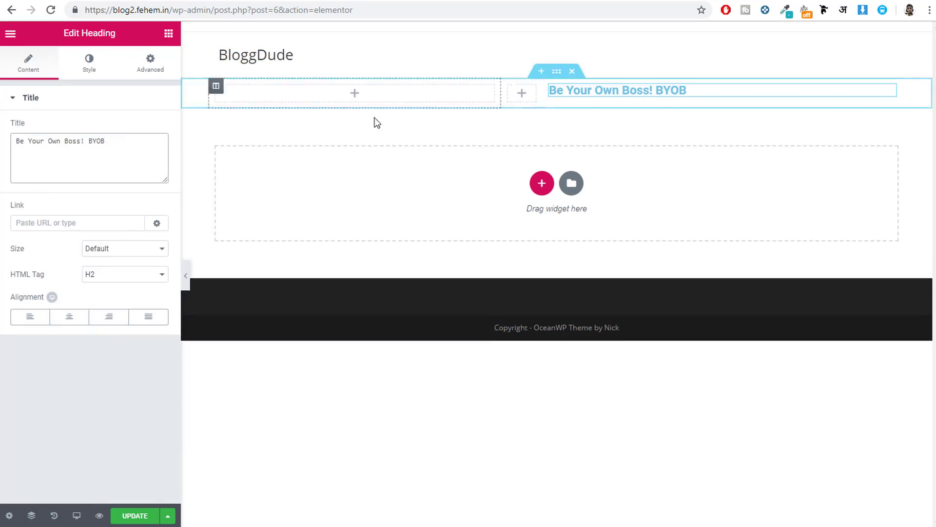
click(168, 35)
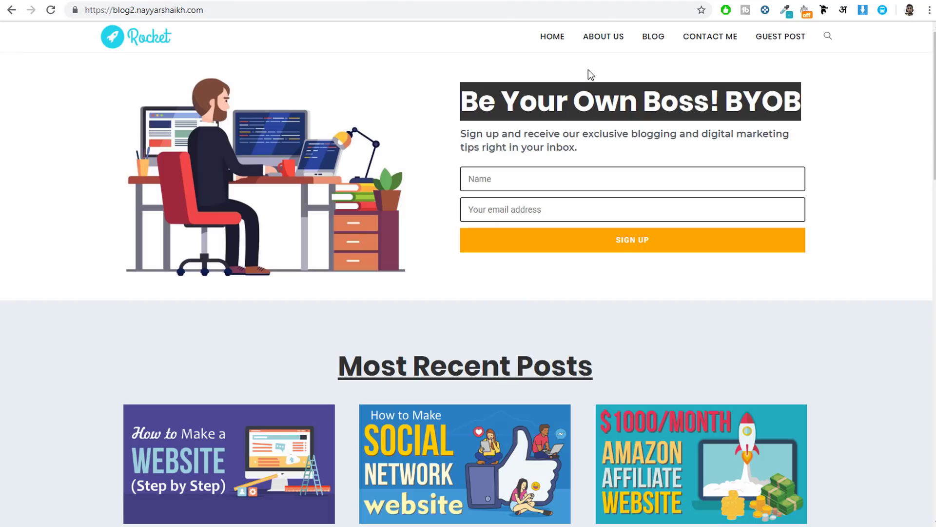
scroll(622, 334, down, 10)
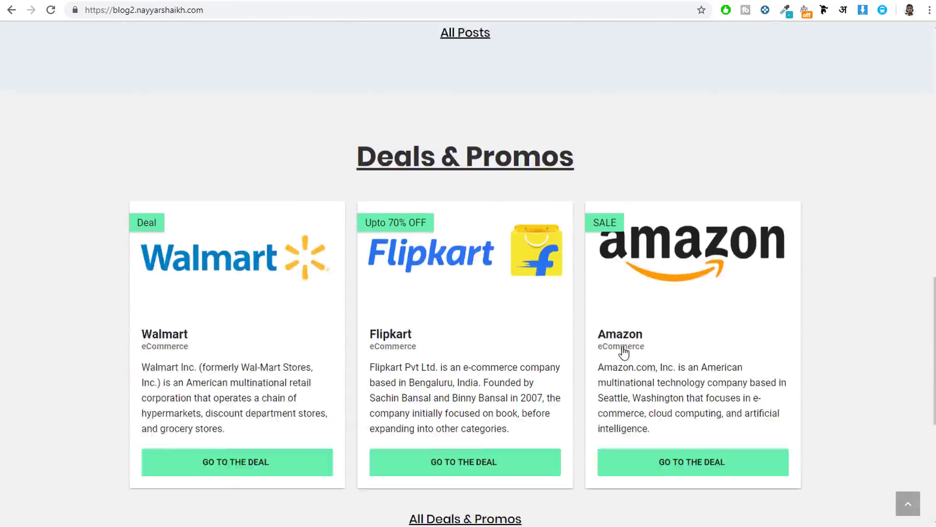
scroll(715, 362, down, 5)
scroll(715, 362, up, 20)
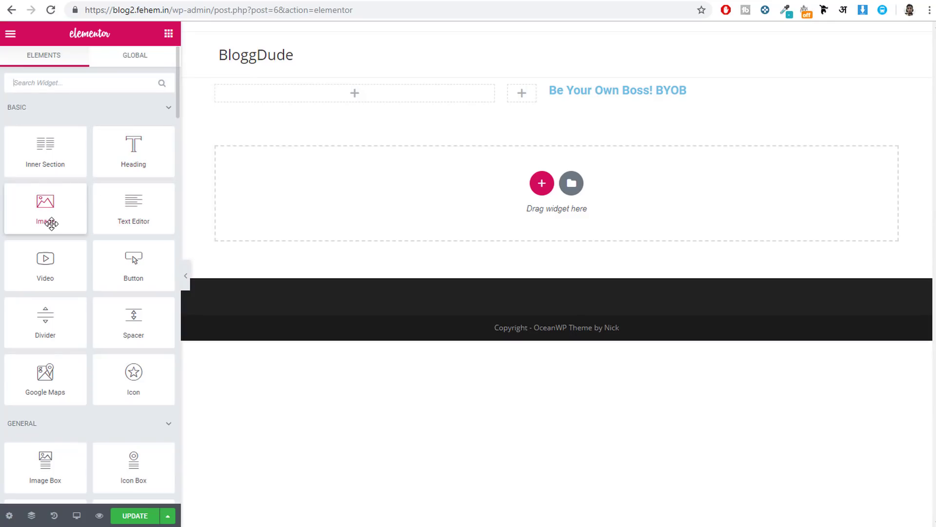
scroll(145, 262, down, 5)
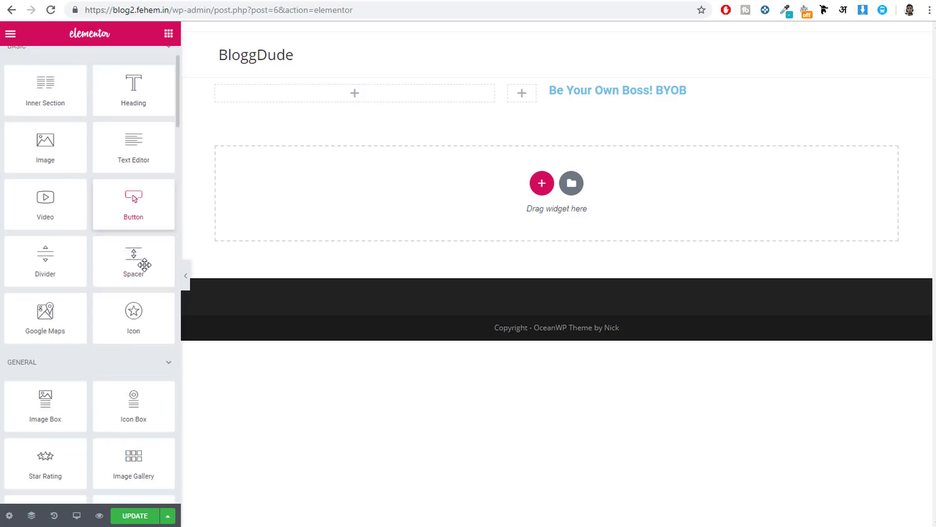
scroll(144, 264, up, 5)
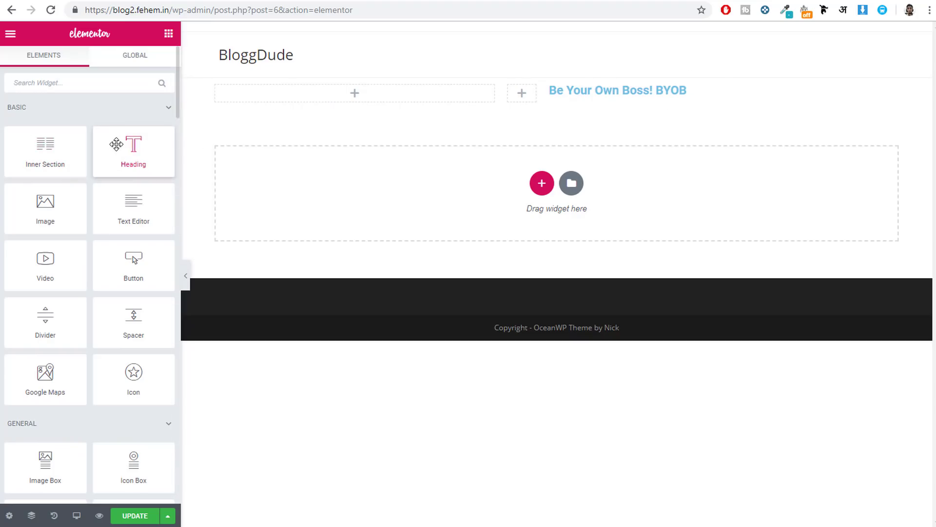
click(617, 87)
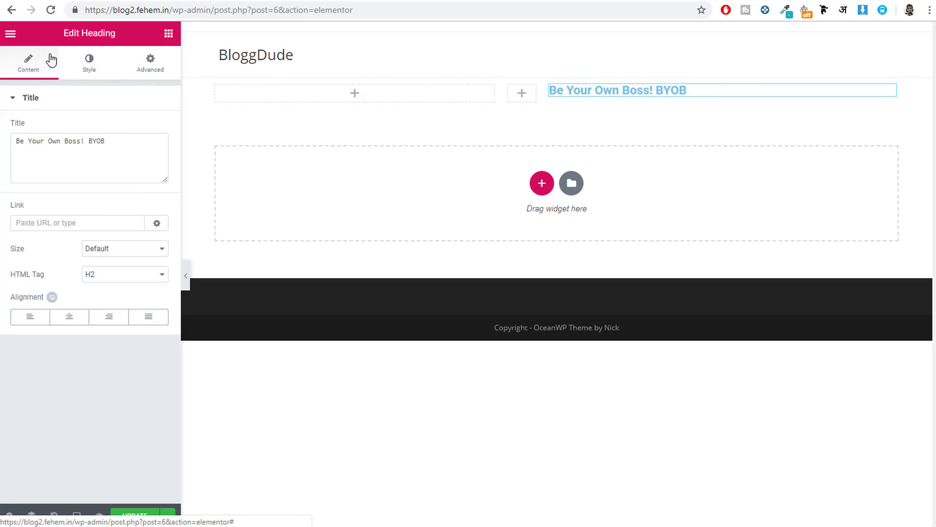
Go to the BYOB heading's Style tab and open its Text Color picker.
click(89, 62)
click(151, 63)
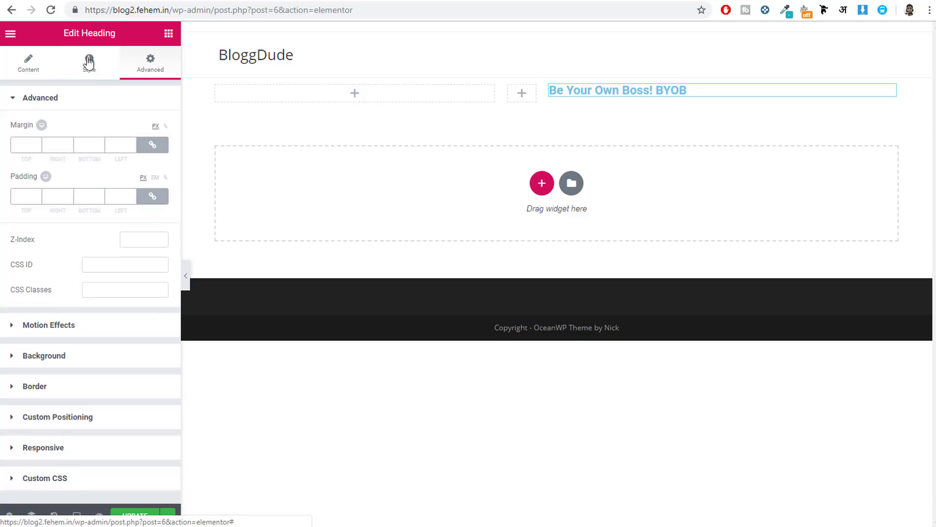
click(28, 62)
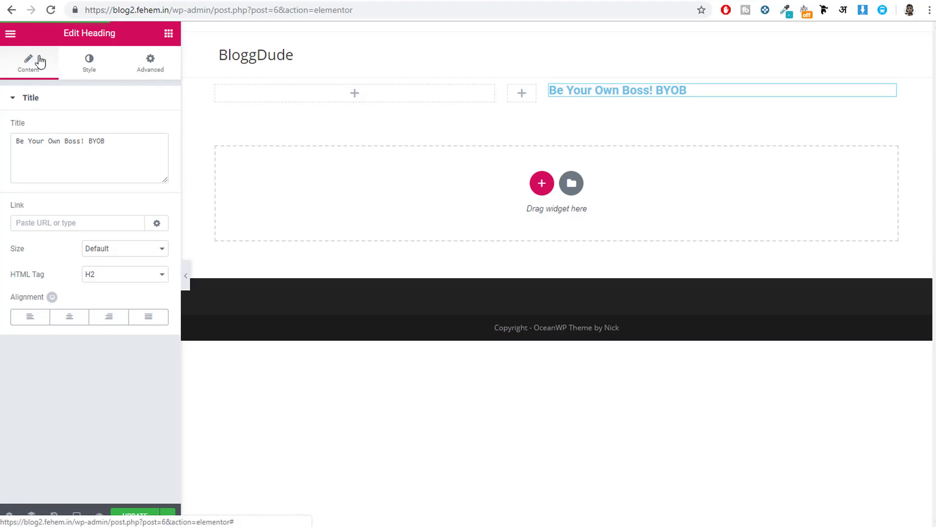
click(133, 148)
key(ctrl+a)
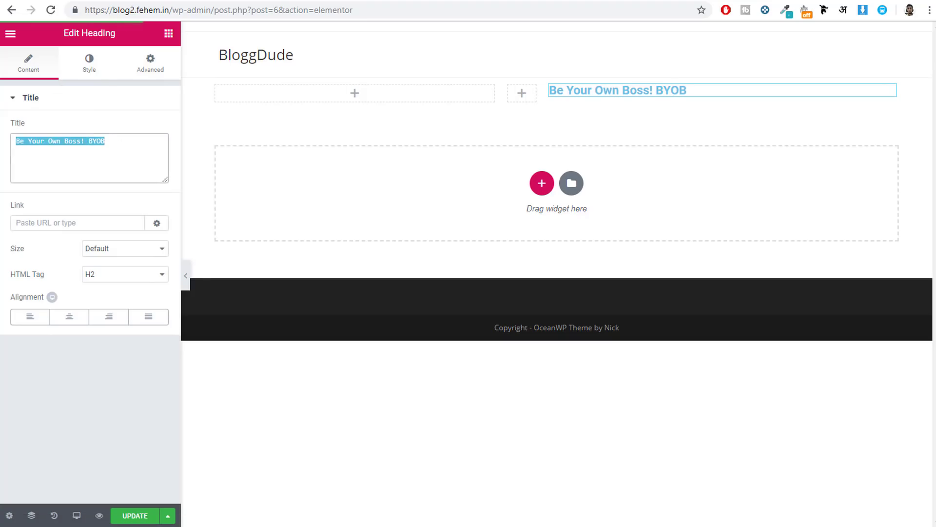
click(89, 68)
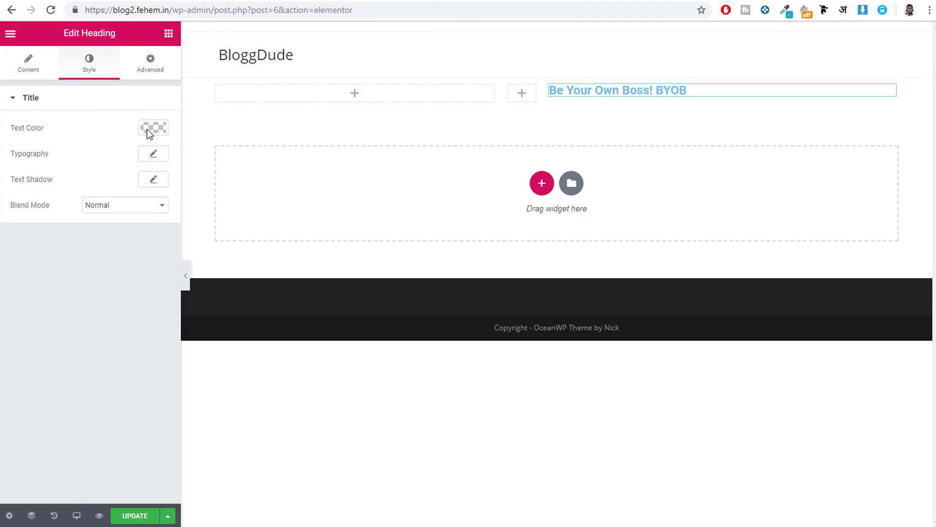
click(141, 65)
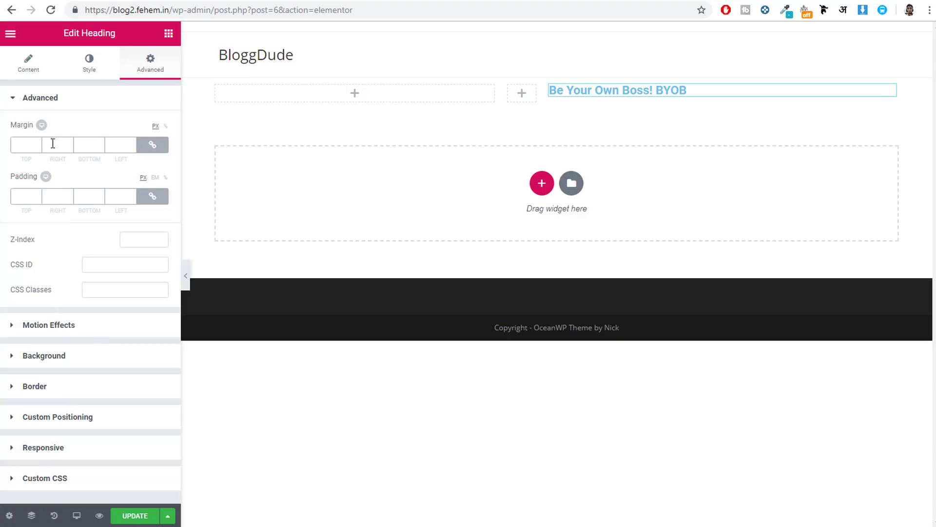
click(28, 73)
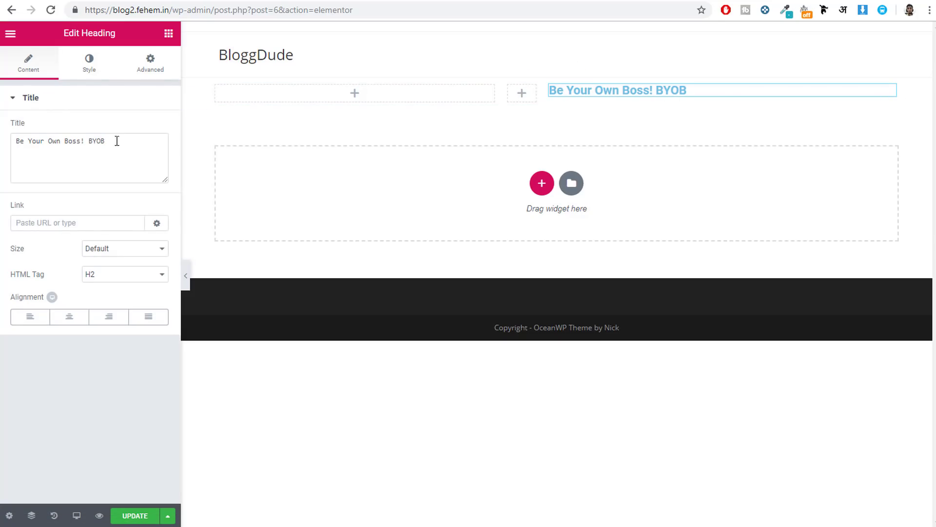
drag(119, 142, 12, 141)
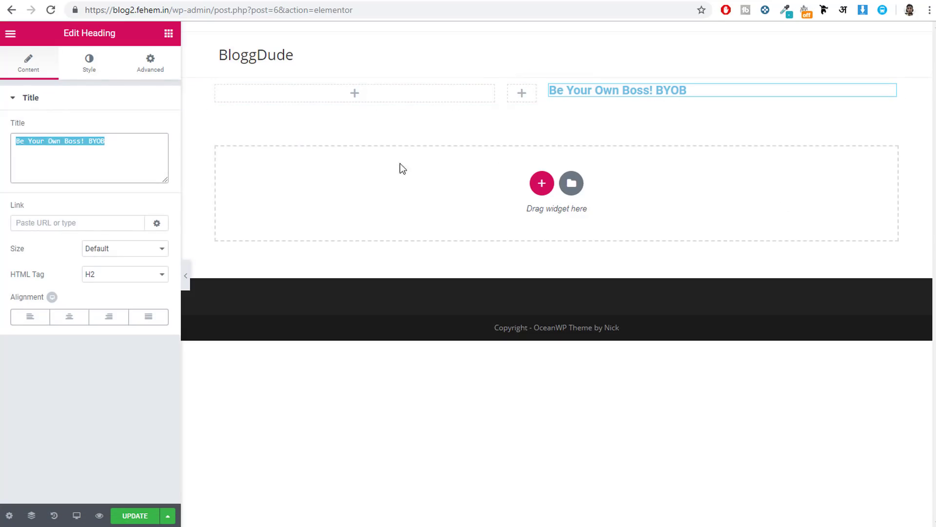
click(94, 71)
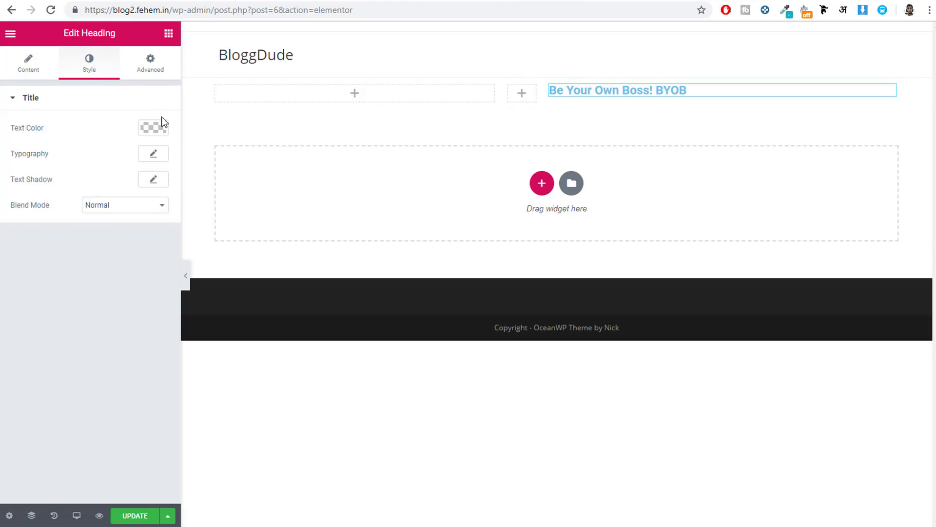
click(149, 127)
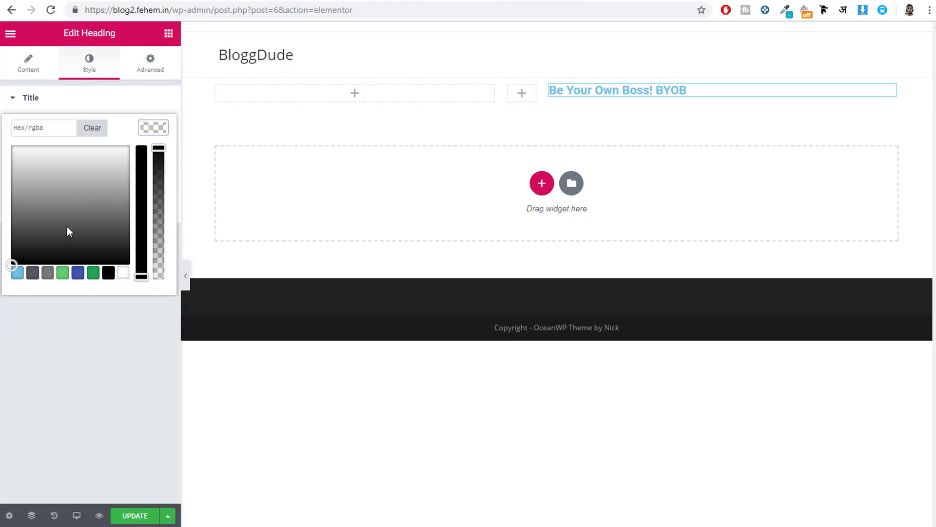
Set the heading text colour to #303030.
click(41, 128)
text(3)
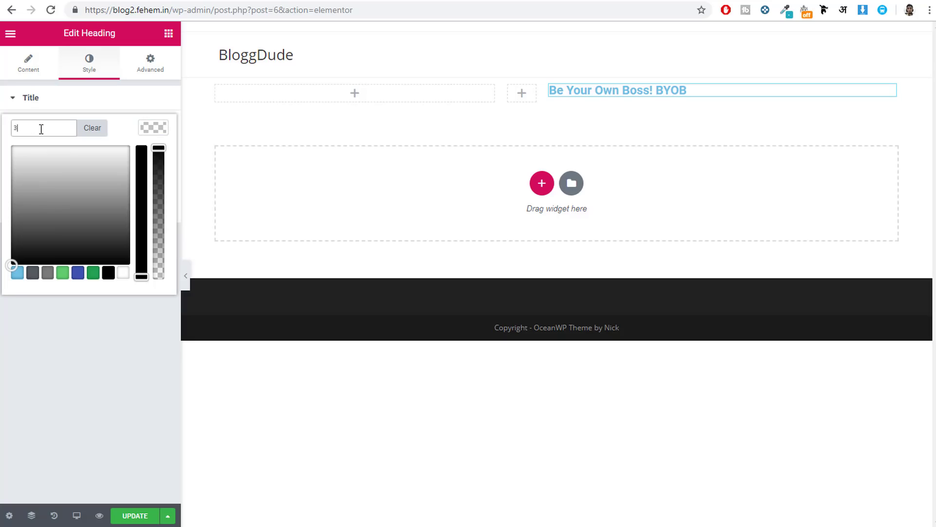
text(03030)
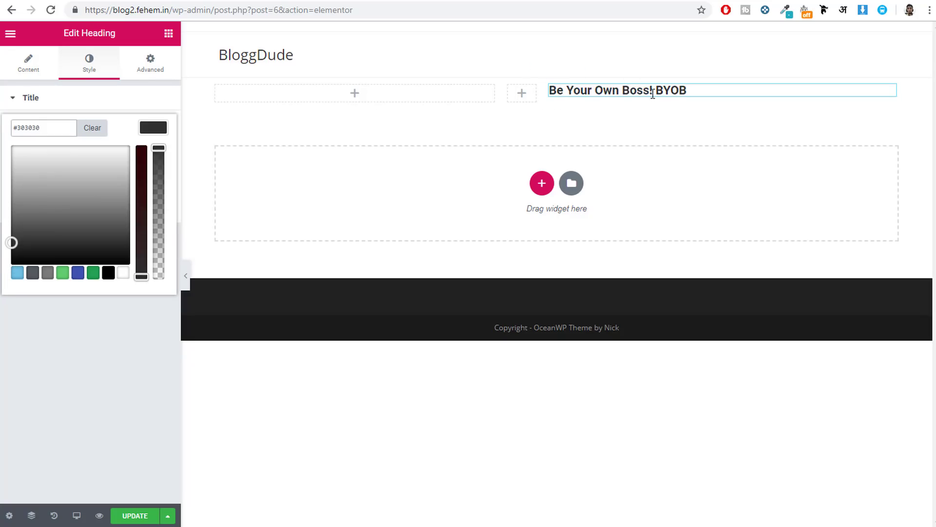
click(165, 128)
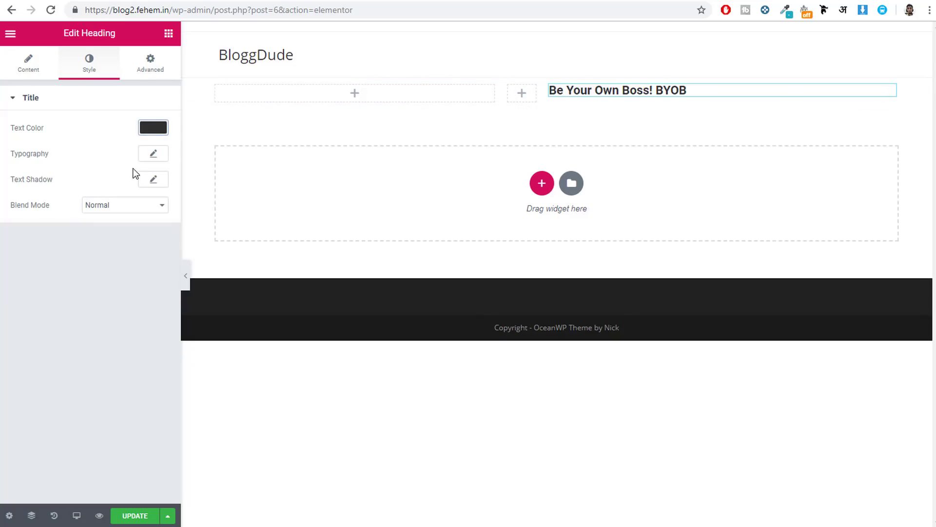
Set the heading typography to Poppins, size 45, weight 700.
click(150, 155)
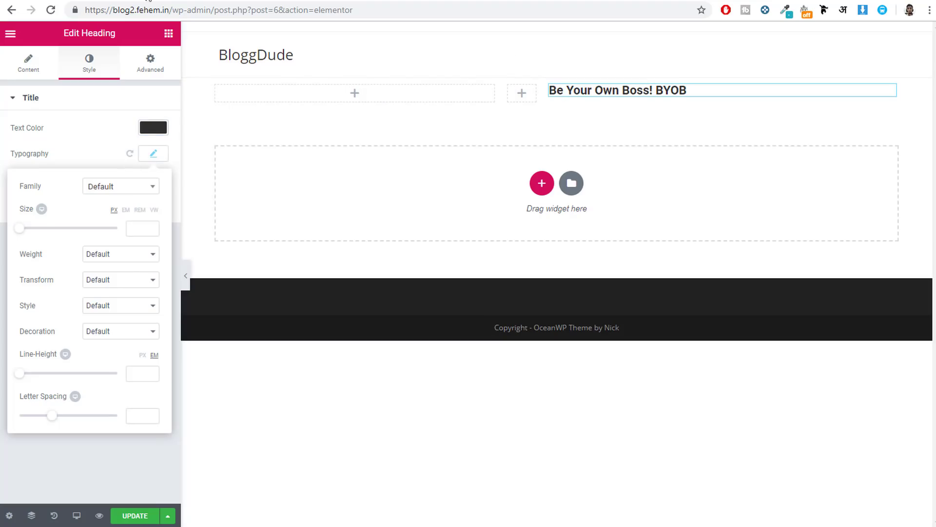
click(119, 193)
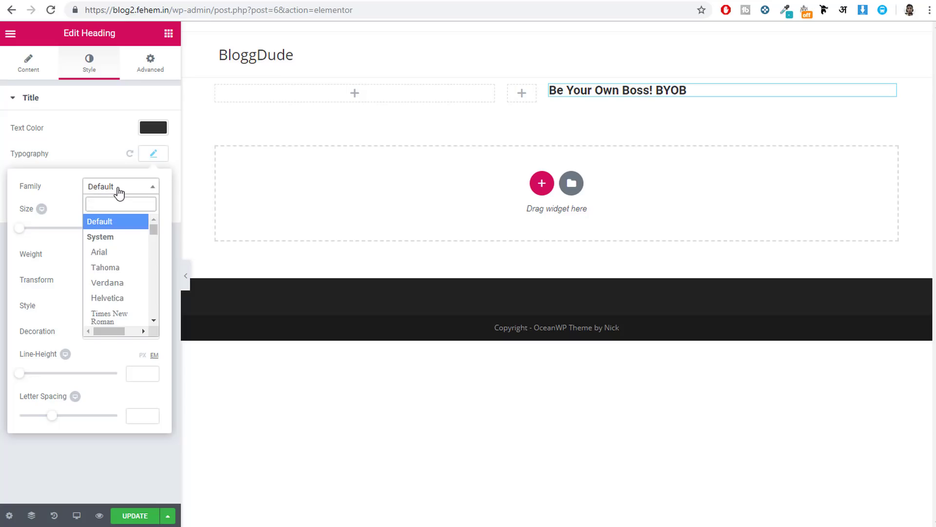
text(popp)
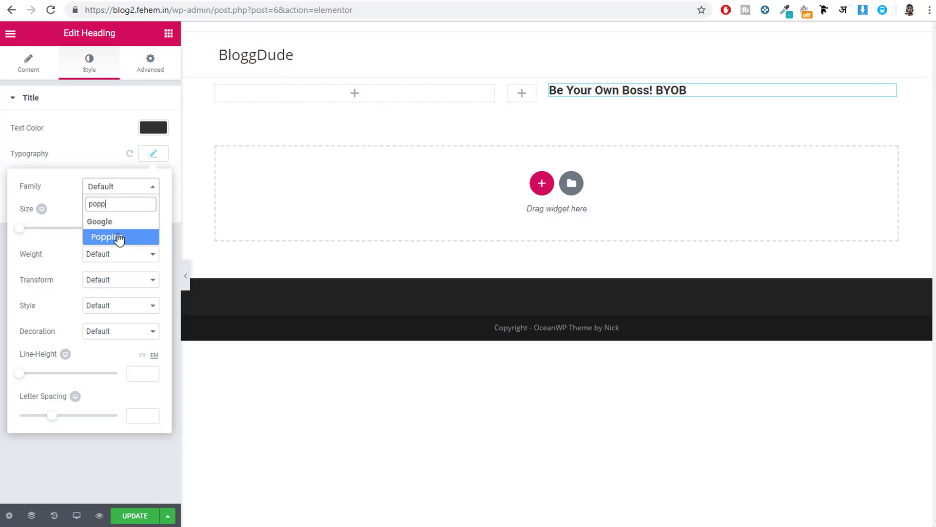
click(119, 238)
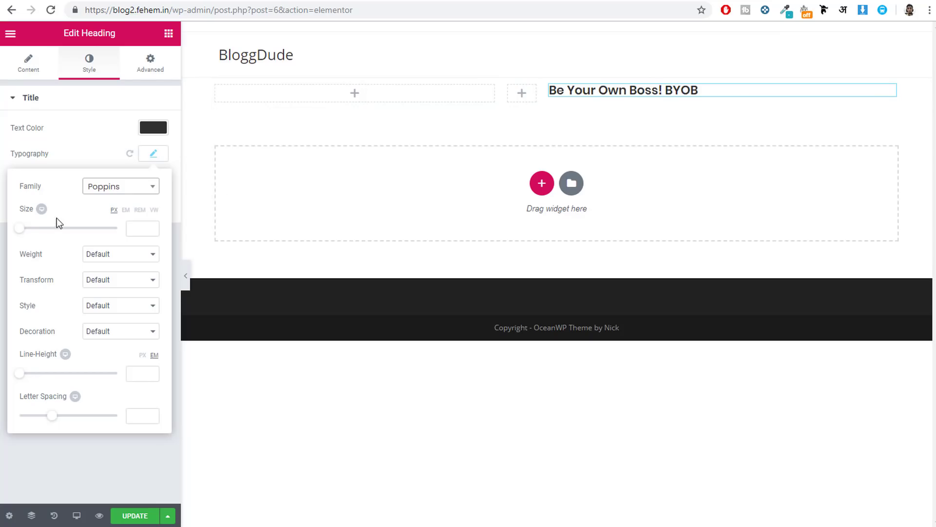
drag(14, 230, 39, 230)
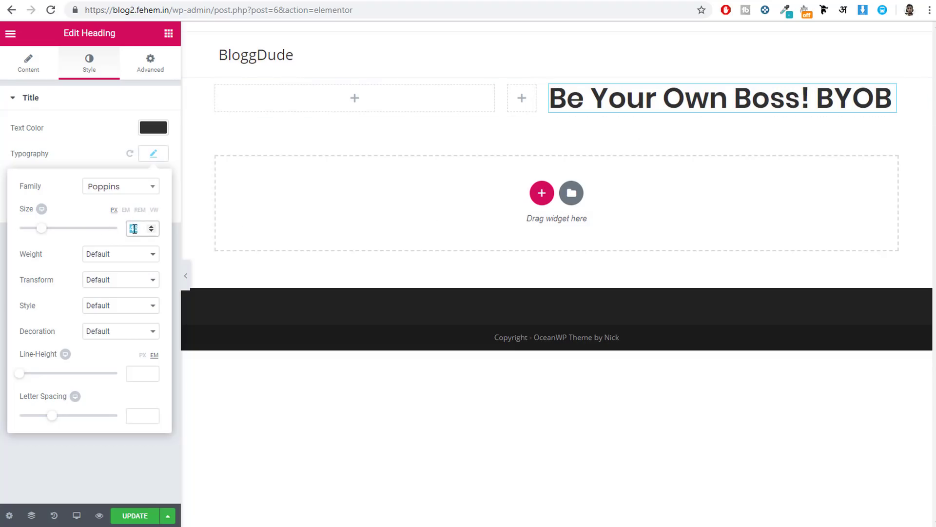
click(149, 231)
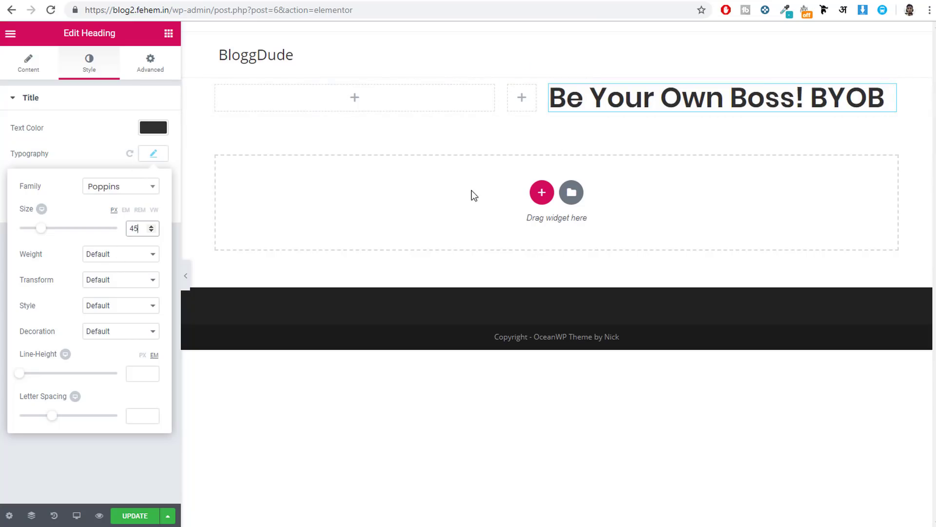
click(119, 256)
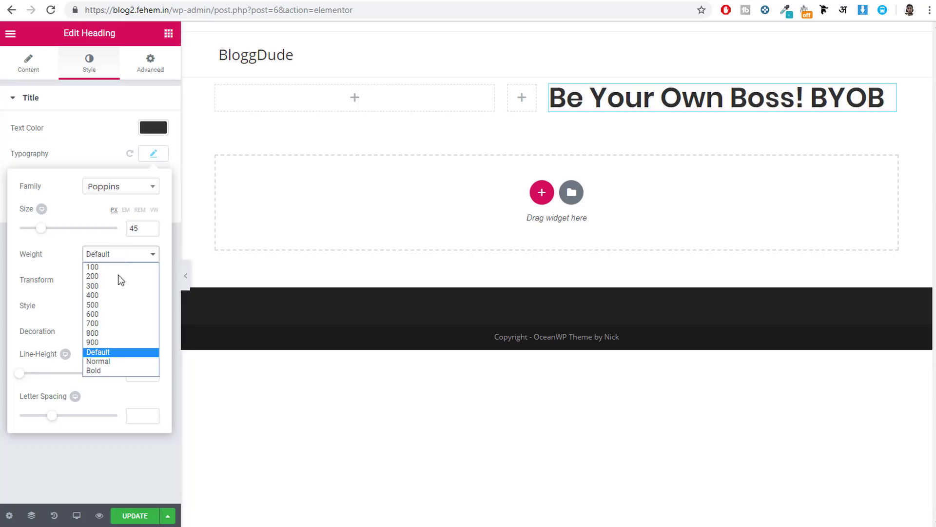
click(110, 324)
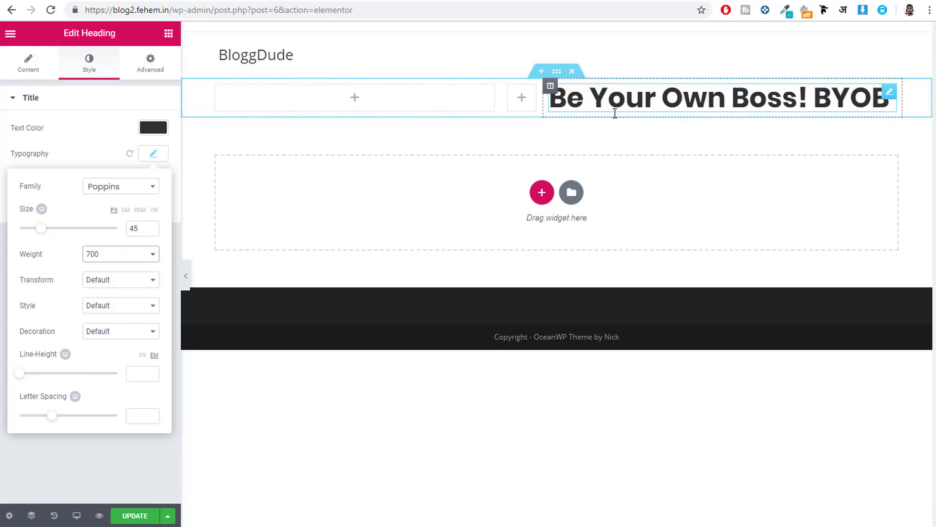
Select the sign-up tagline text on the reference page and return to the widget list.
click(161, 128)
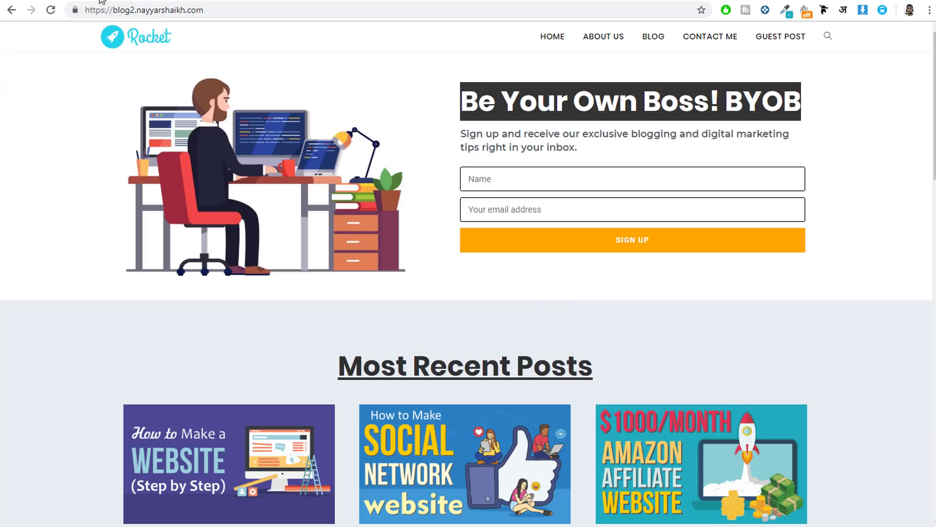
click(519, 126)
triple_click(500, 145)
key(ctrl+c)
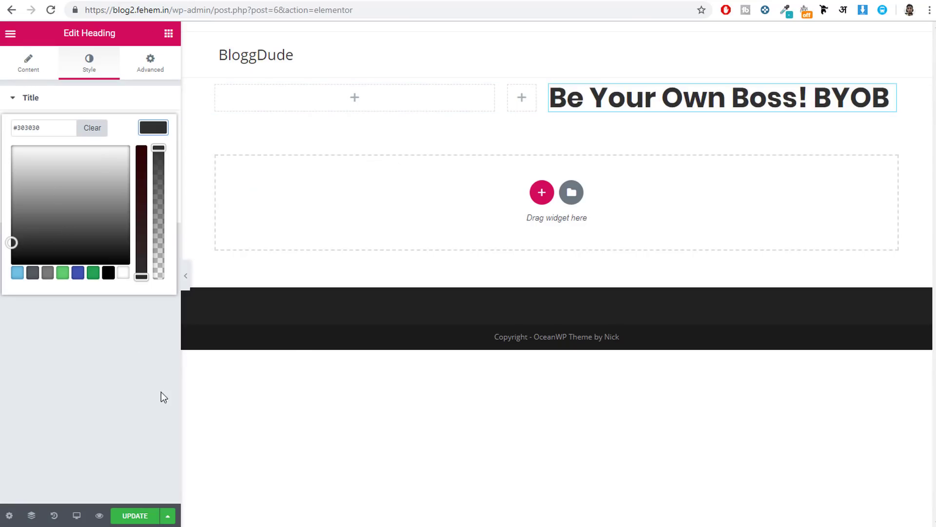
click(169, 34)
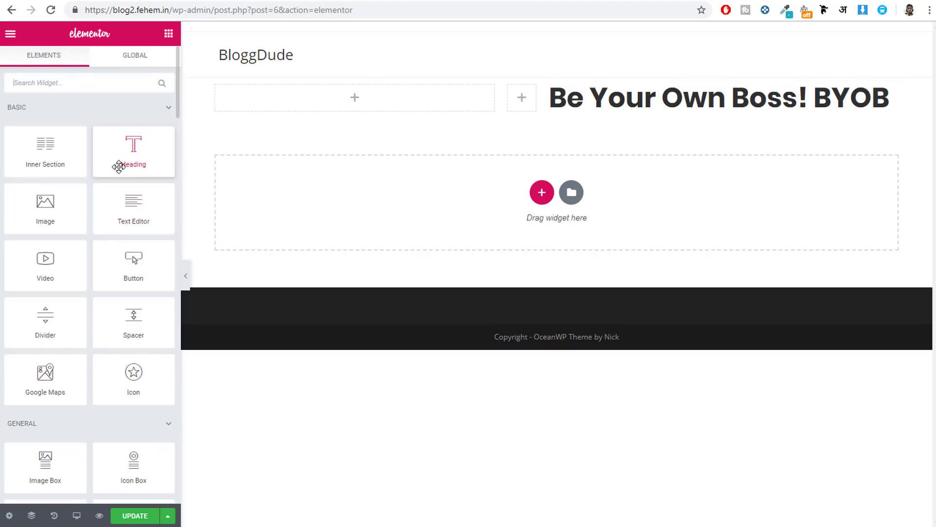
Add a heading below the title with the pasted sign-up tagline, coloured #54595f.
drag(119, 163, 619, 125)
triple_click(111, 154)
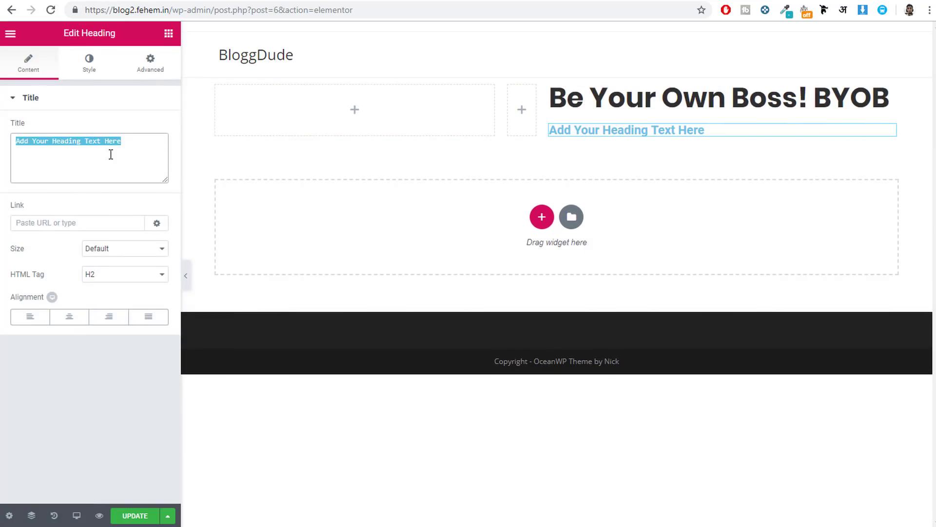
key(ctrl+v)
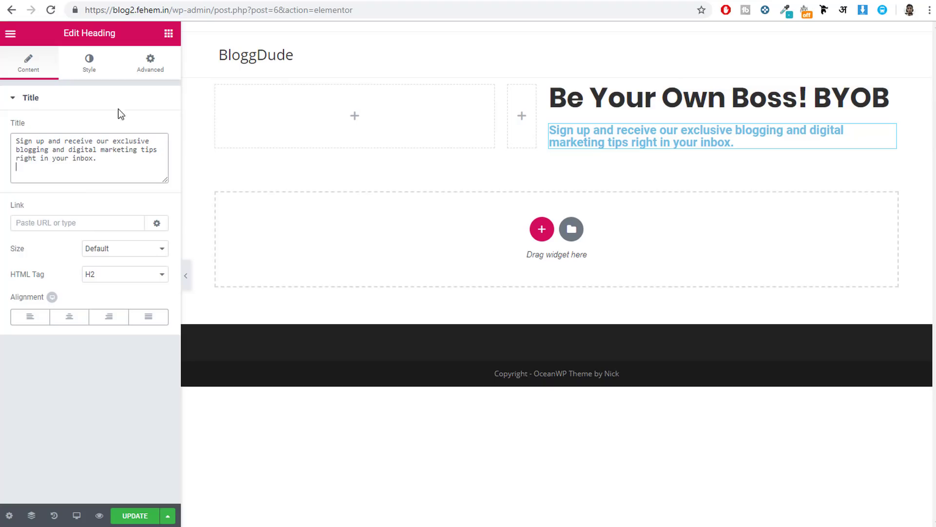
click(90, 69)
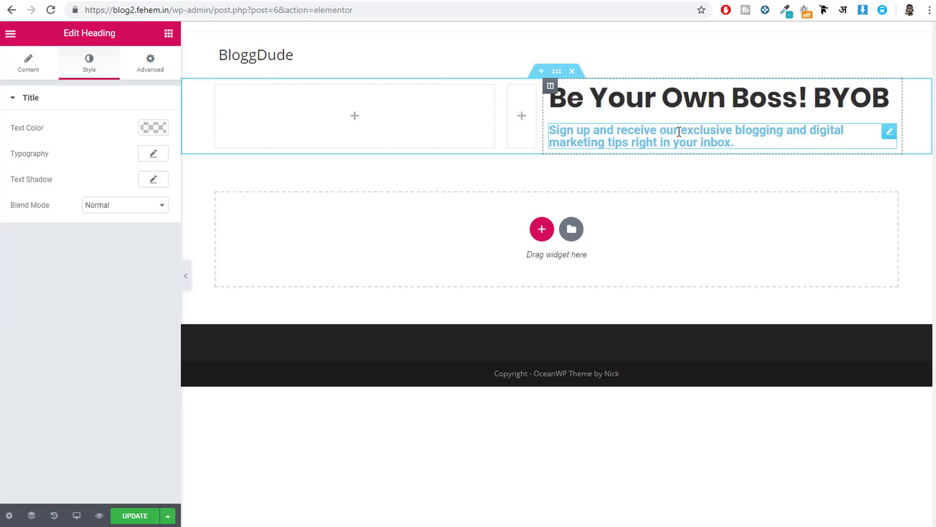
click(156, 127)
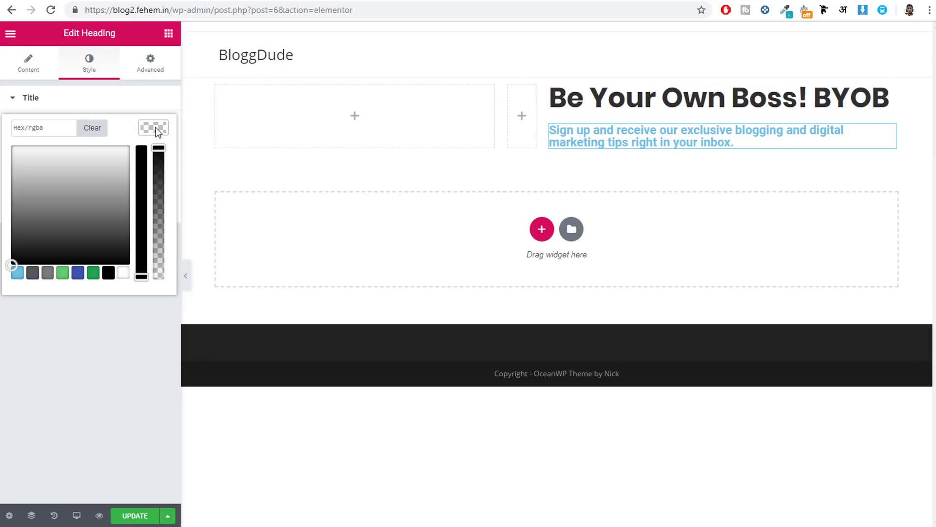
click(34, 275)
drag(51, 123, 17, 120)
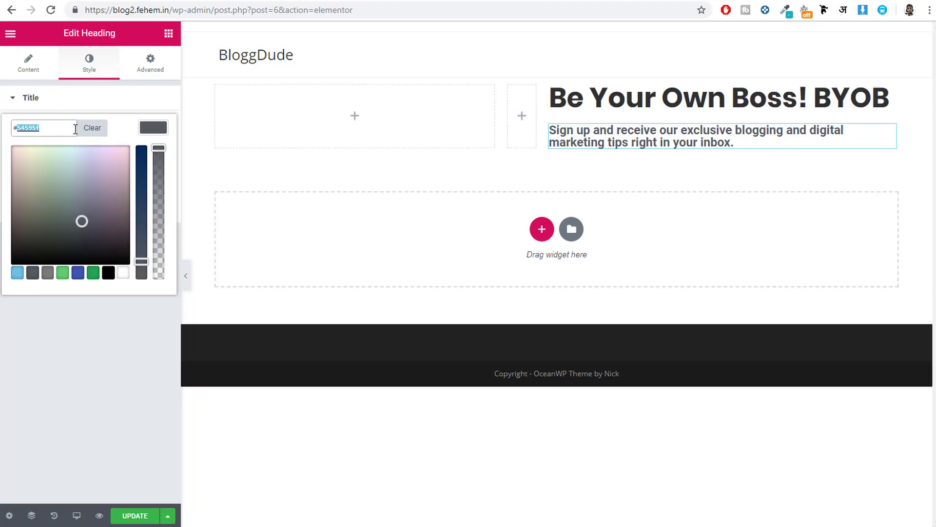
click(147, 127)
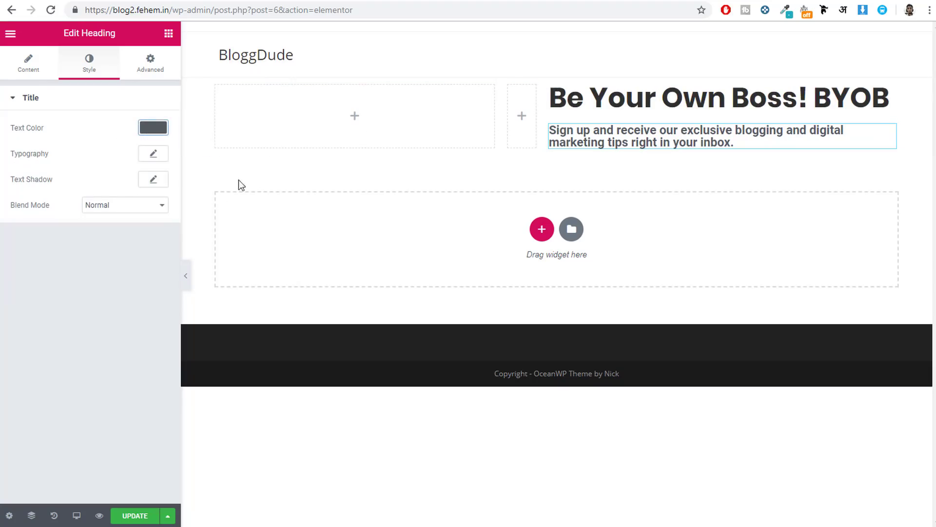
Set the tagline typography to Montserrat, size 16, weight 600.
click(151, 155)
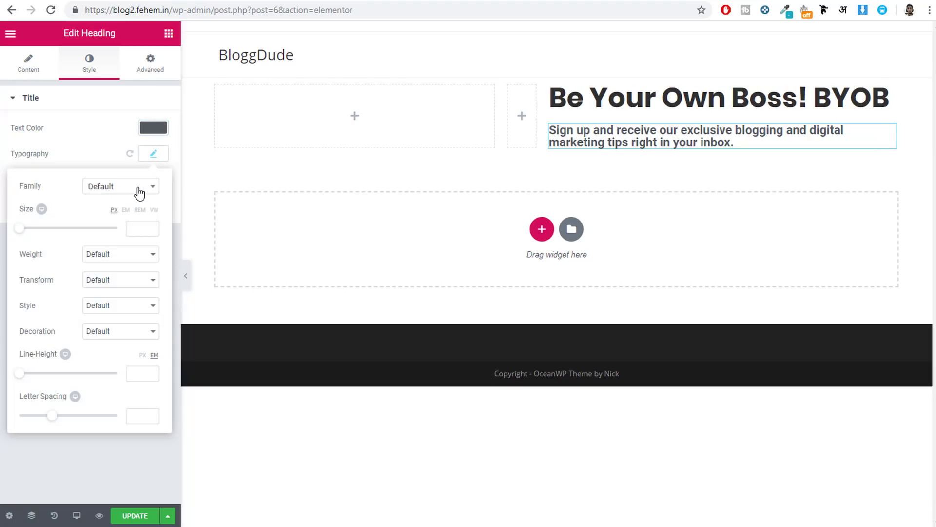
click(139, 190)
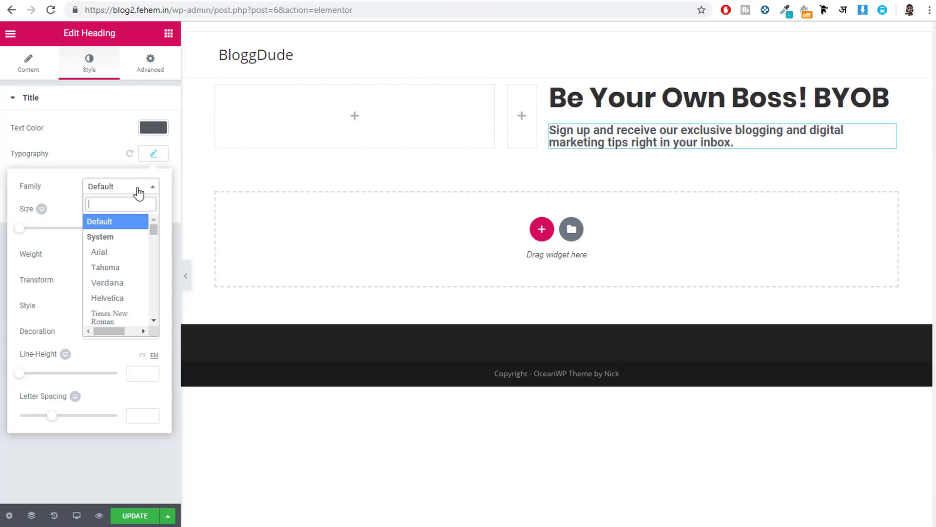
text(montse)
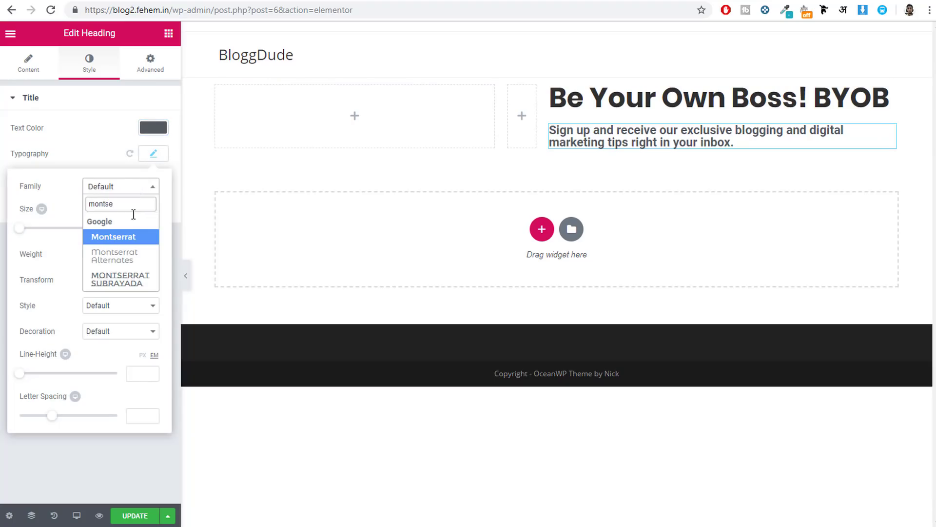
click(134, 239)
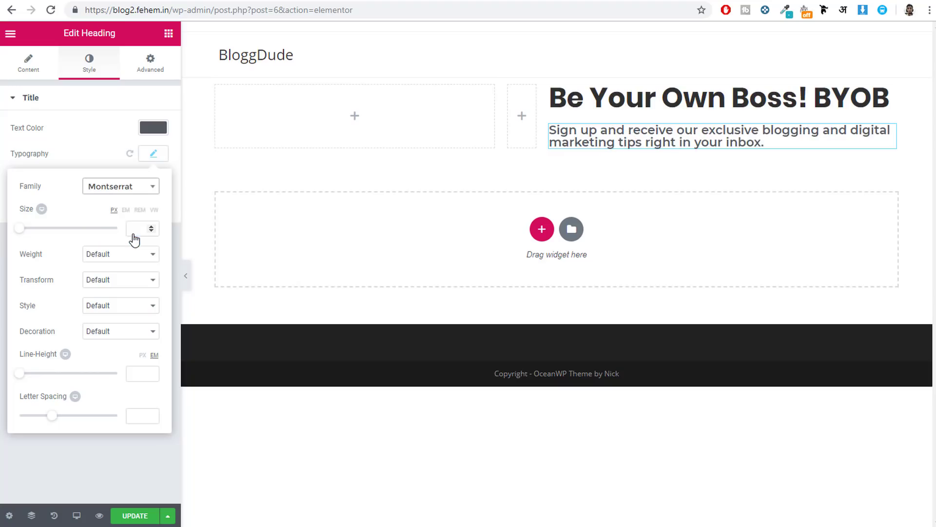
click(135, 235)
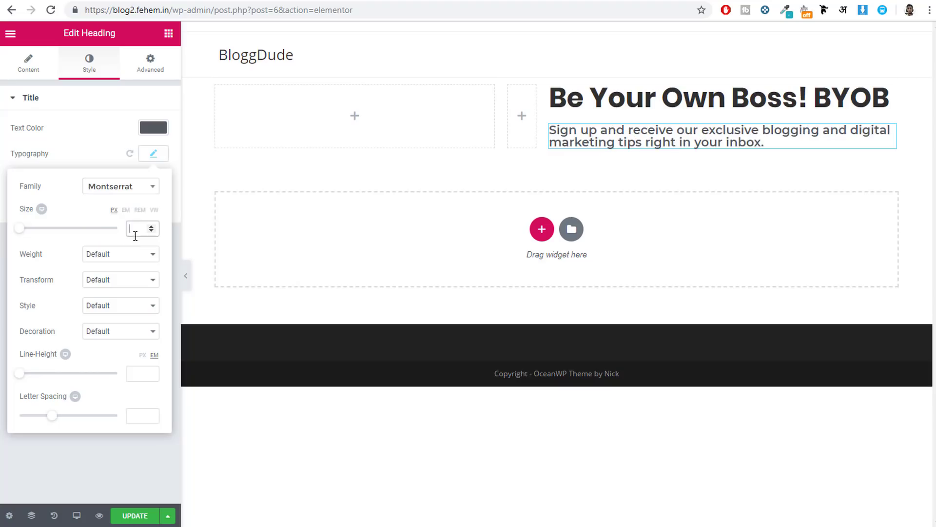
text(16)
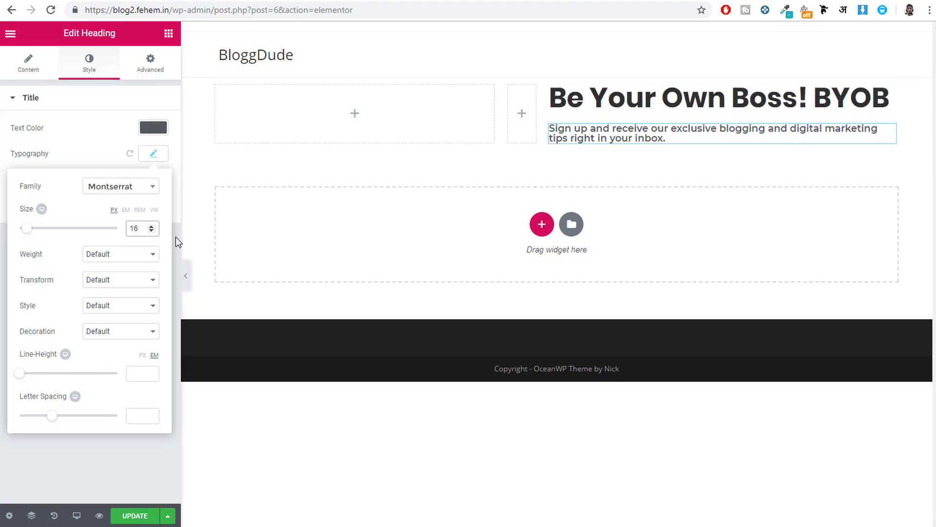
click(132, 257)
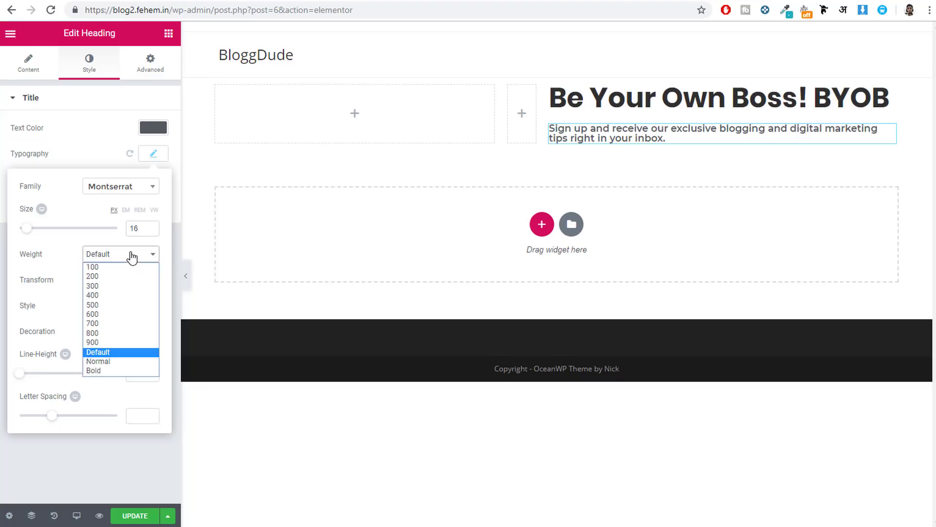
click(118, 310)
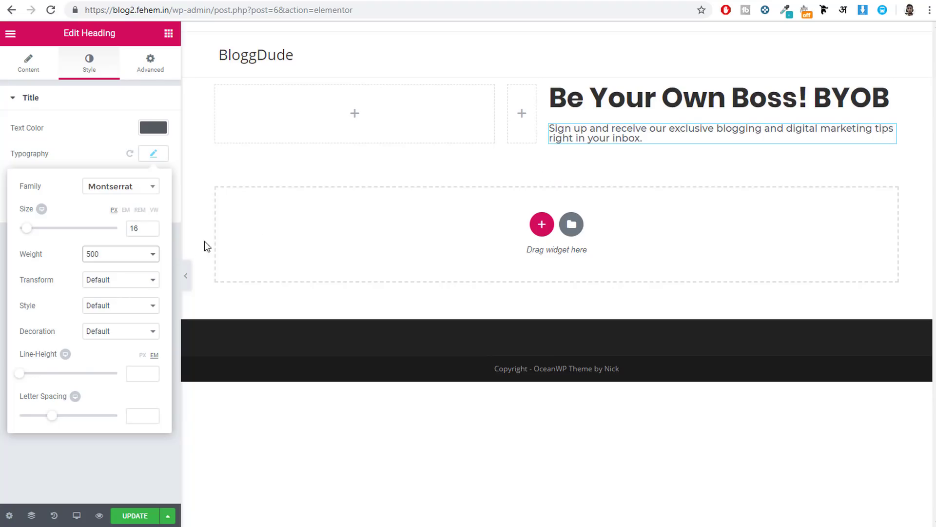
click(111, 257)
click(110, 313)
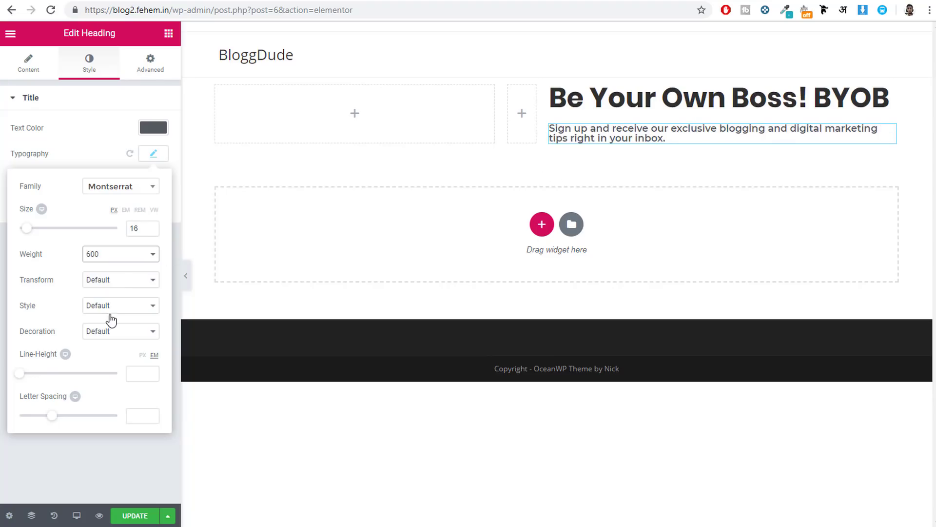
click(112, 260)
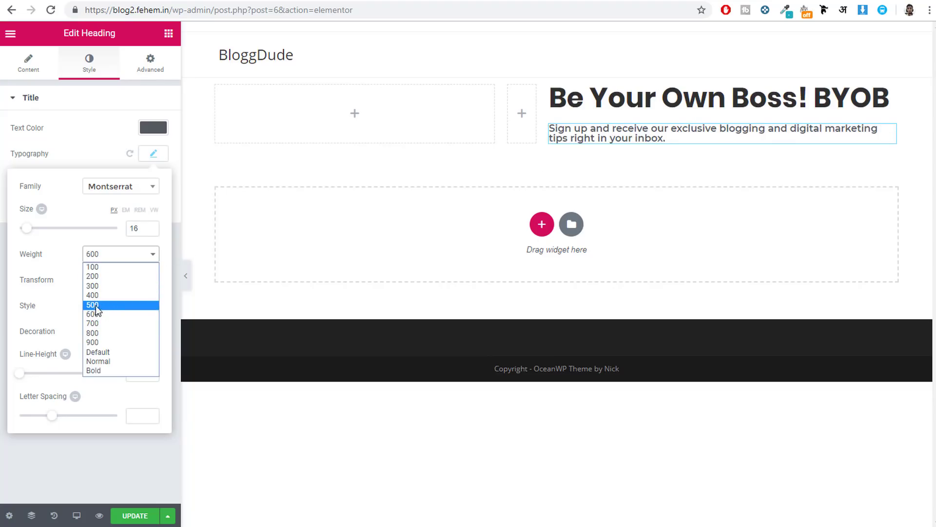
click(105, 236)
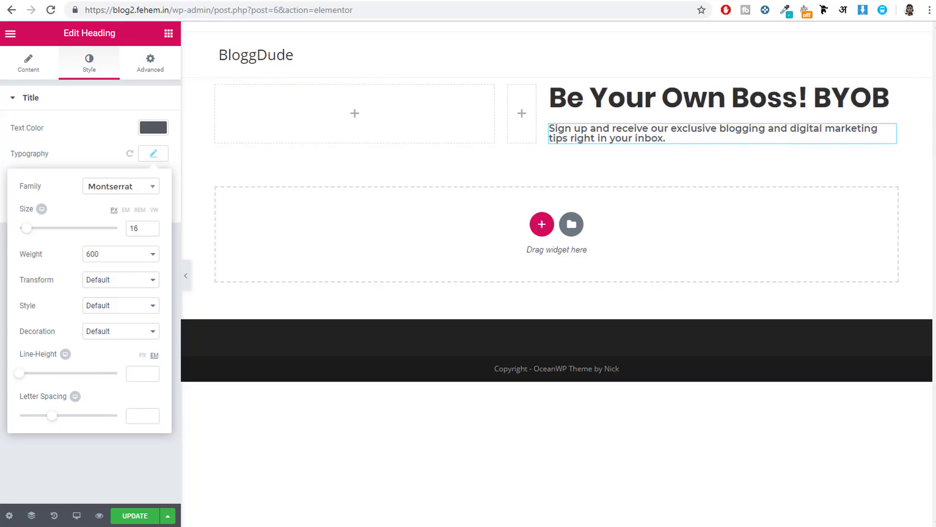
Increase the tagline line height to 1.5 and update the page.
drag(20, 376, 32, 379)
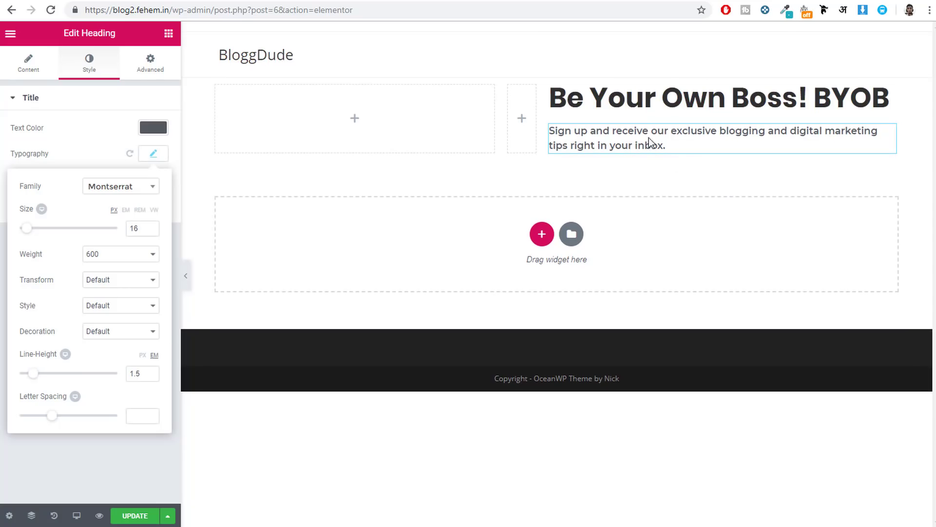
click(142, 511)
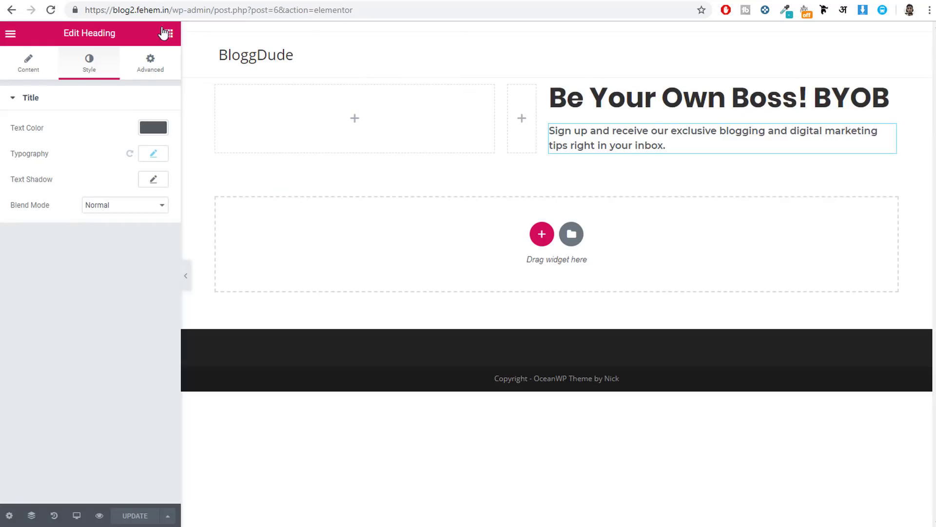
click(166, 33)
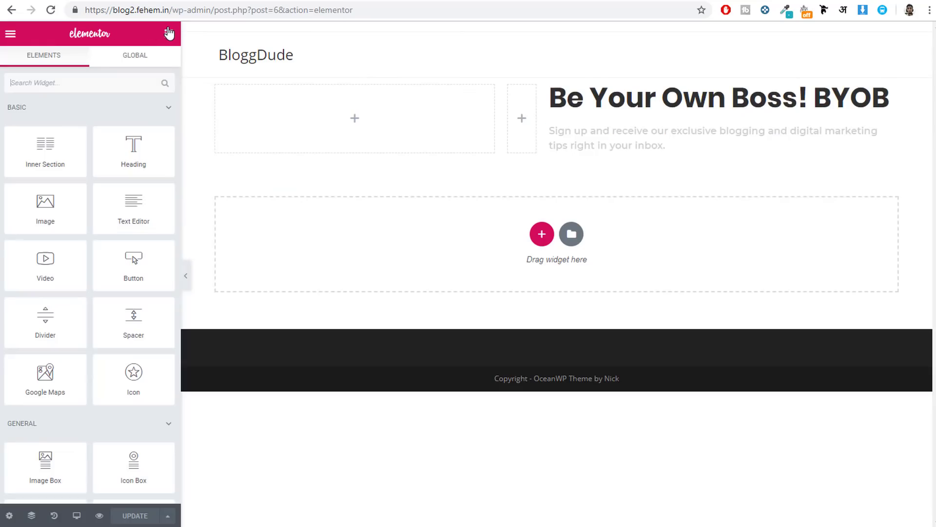
Place a Text Editor block below the subheading and empty its placeholder text.
drag(126, 209, 607, 160)
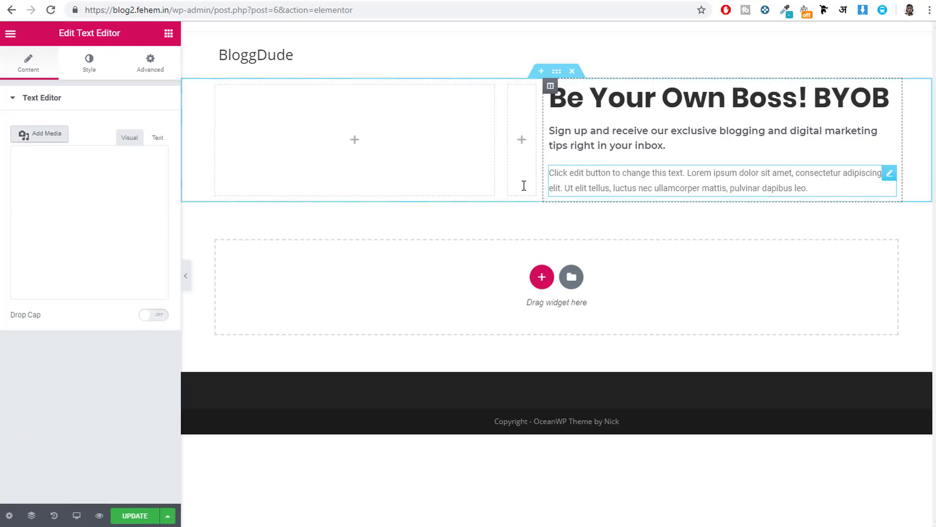
triple_click(109, 249)
key(ctrl+v)
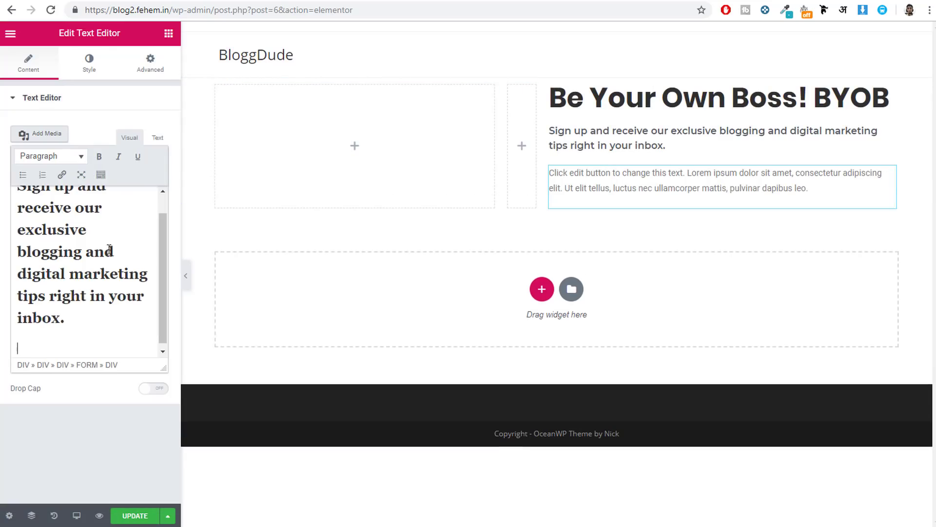
key(ctrl+a)
key(BackSpace)
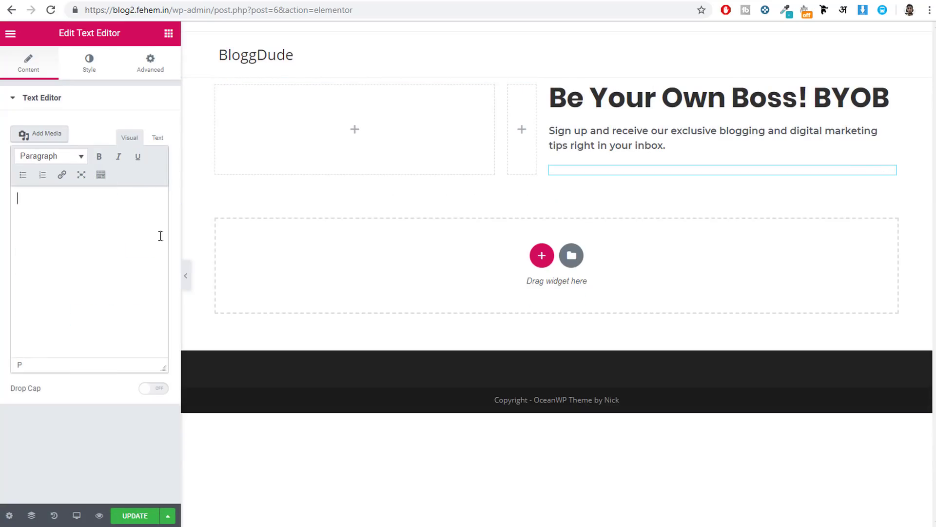
Paste the shortcode [mc4wp_form id="8"] into the block, update the page and preview it.
click(336, 2)
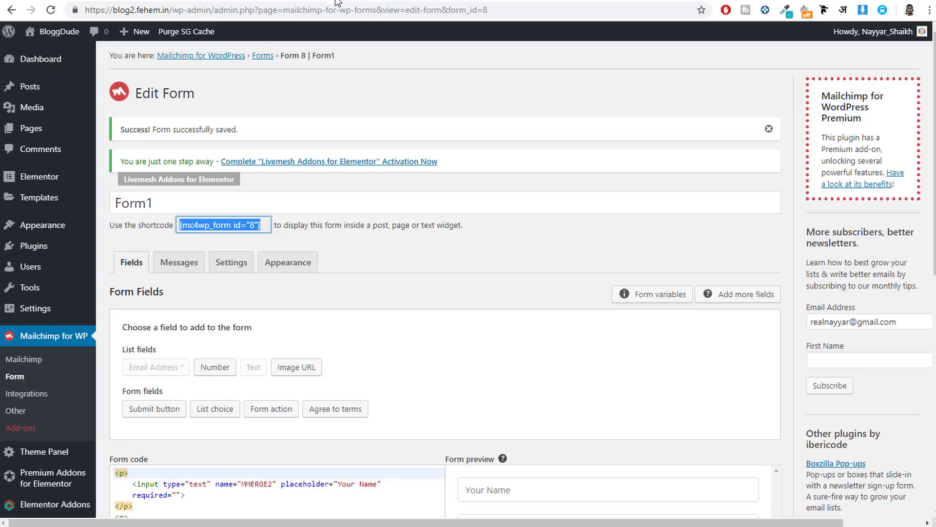
right_click(220, 224)
click(265, 239)
click(219, 3)
key(ctrl+v)
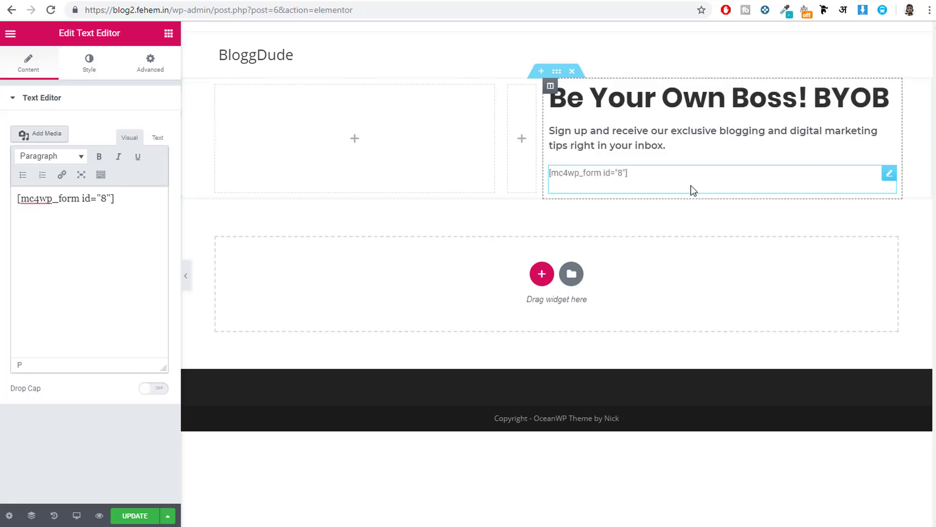
click(134, 517)
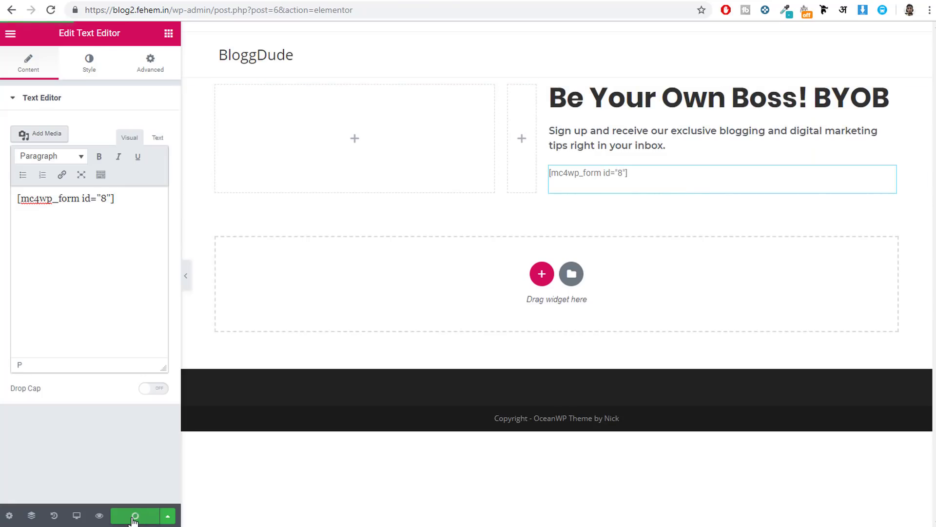
click(99, 516)
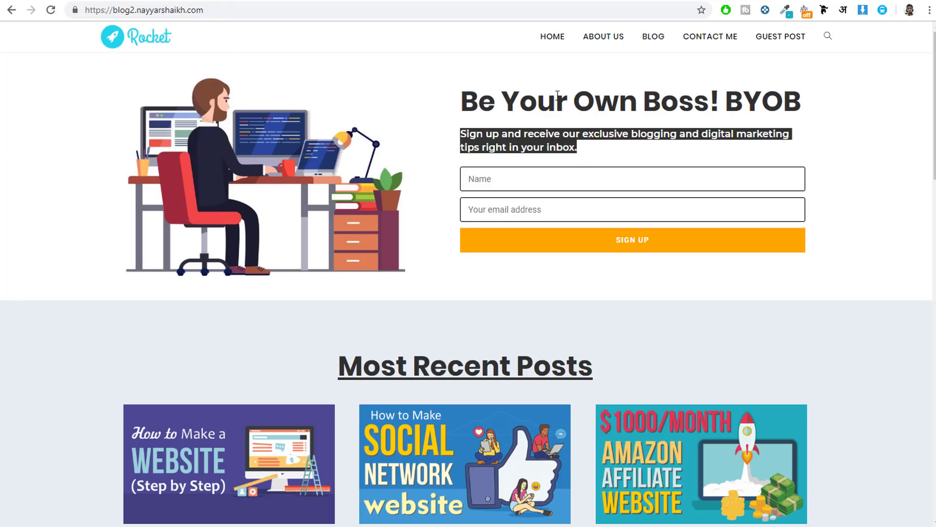
Compare with the reference site, then return to the preview's Your Name and email sign-up form.
click(834, 169)
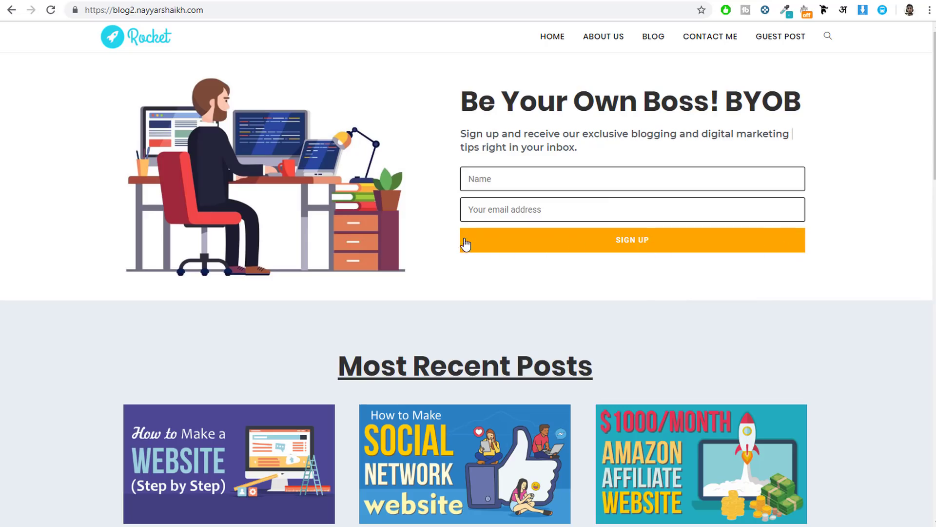
click(278, 1)
key(ctrl+Tab)
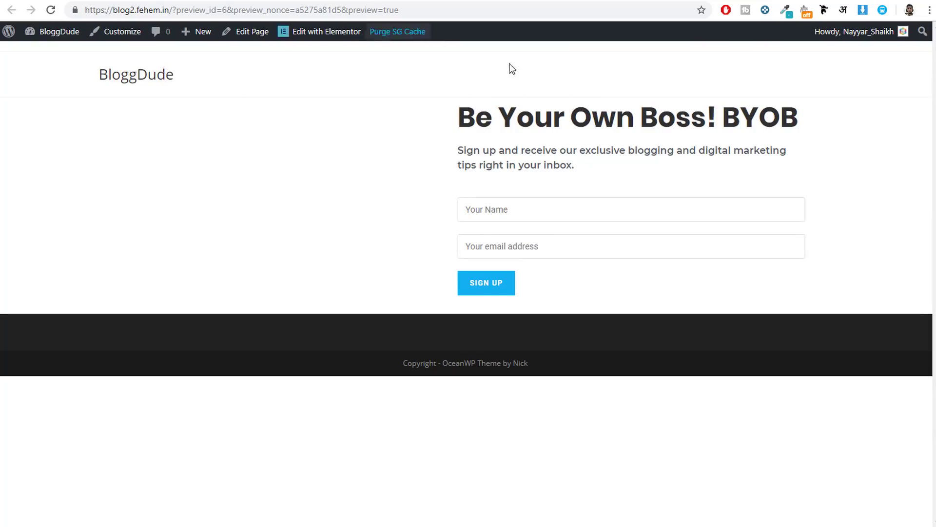
click(547, 201)
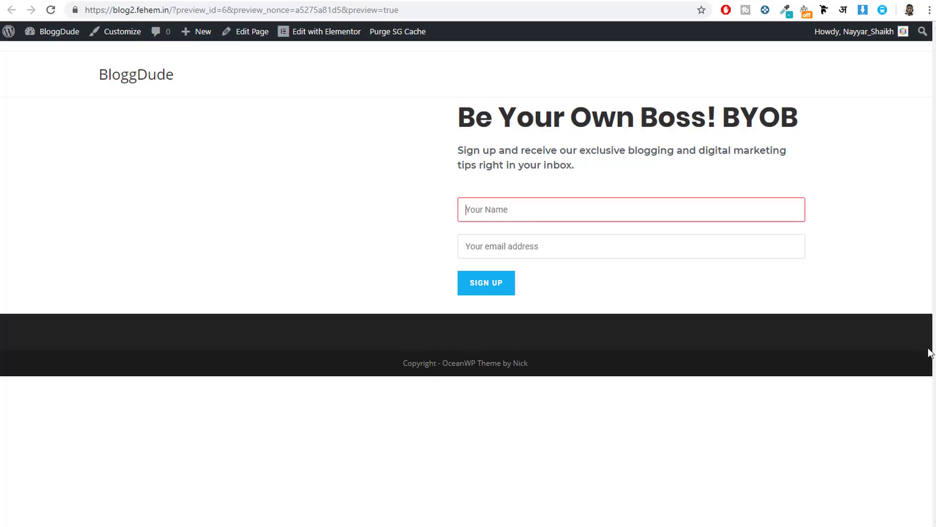
click(878, 225)
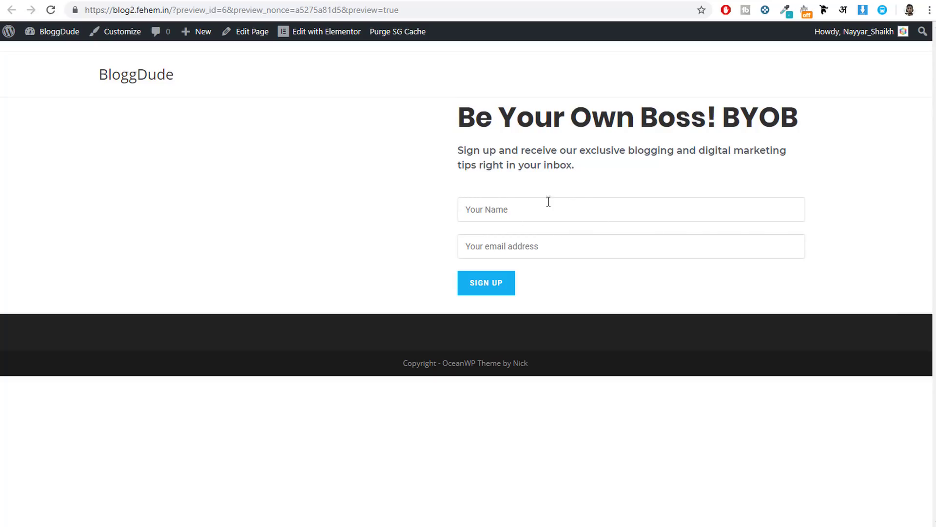
Inspect the Your Name field and change its border colour from ddd to 000.
right_click(516, 208)
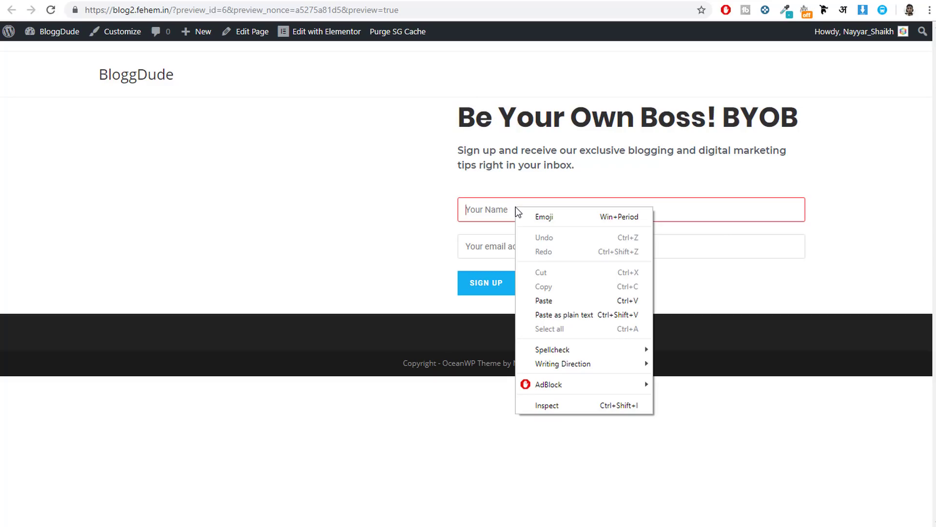
click(569, 403)
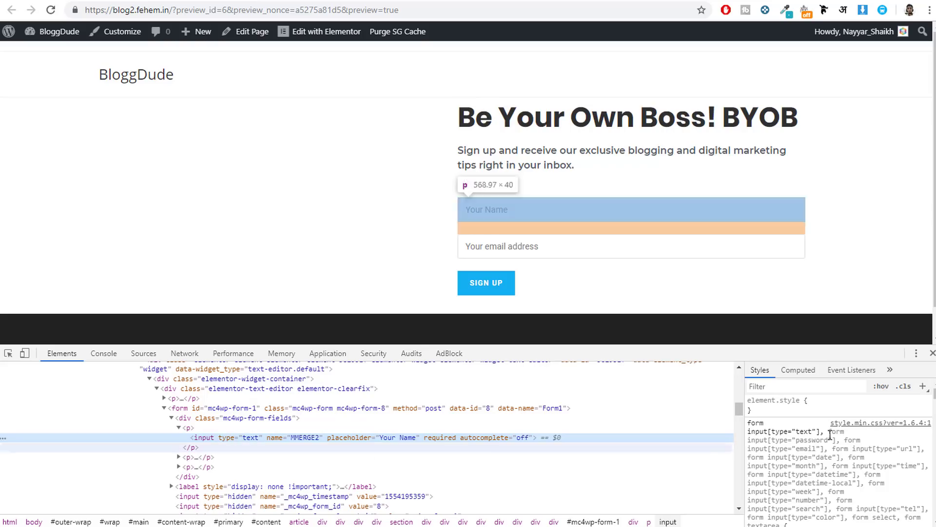
scroll(830, 456, down, 5)
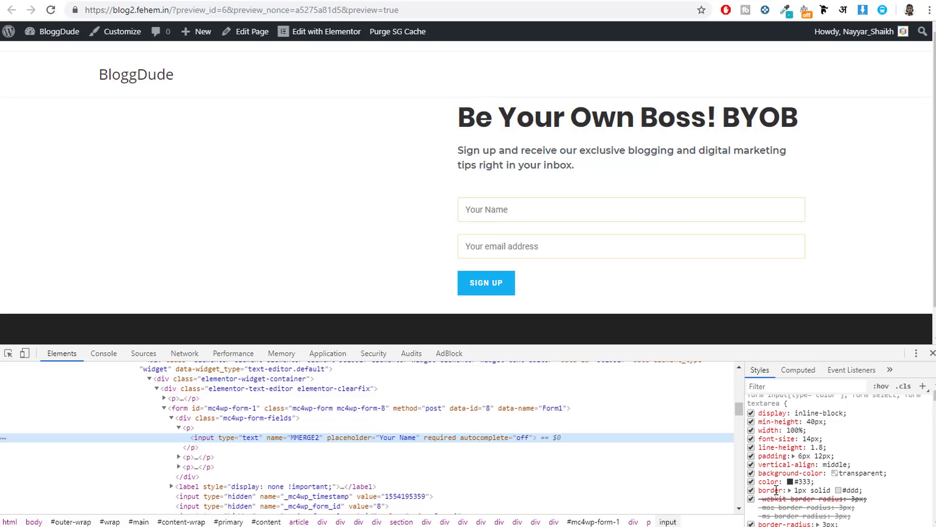
scroll(856, 493, down, 3)
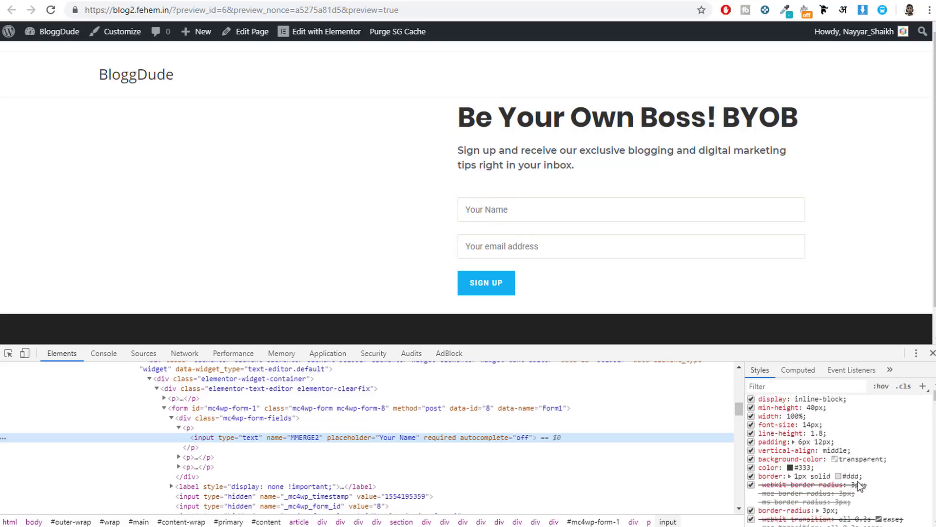
click(855, 428)
click(838, 430)
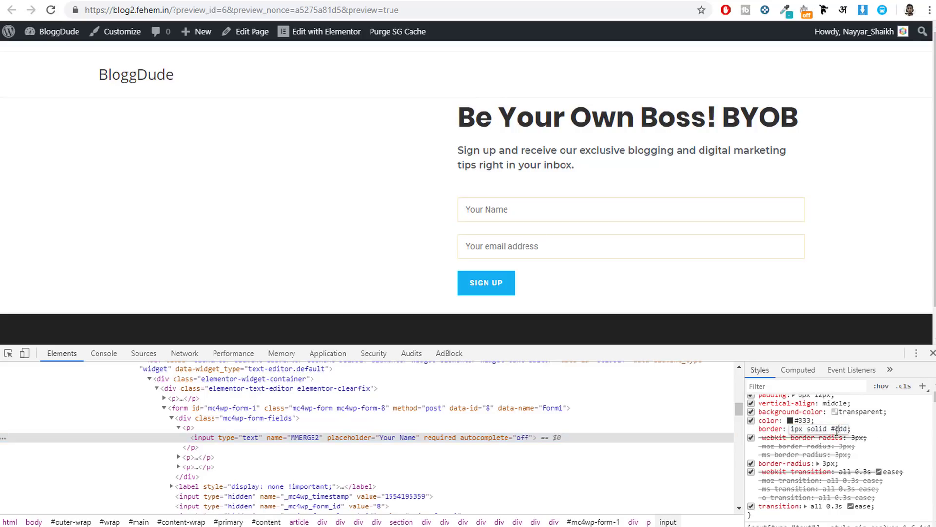
drag(836, 430, 849, 430)
text(000)
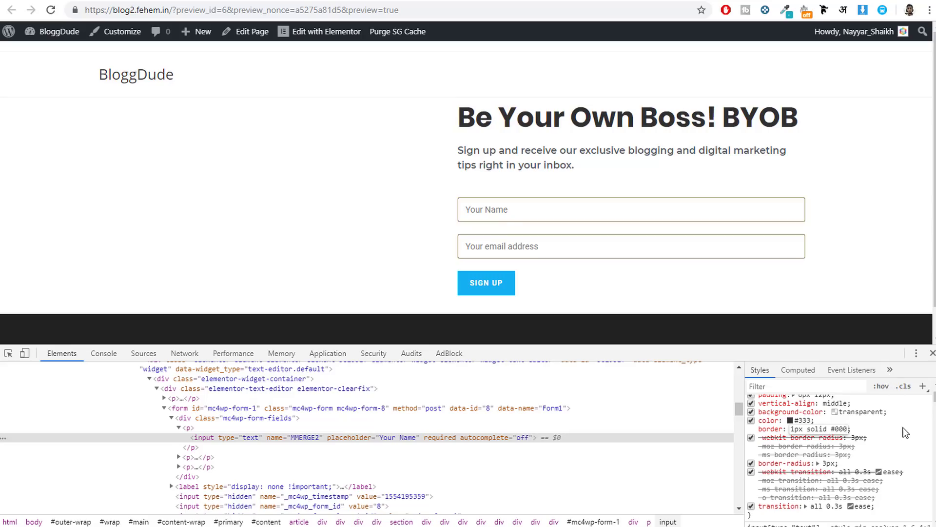
Copy the whole form input[type="text"] rule from style.min.css in the Styles pane.
scroll(869, 450, down, 2)
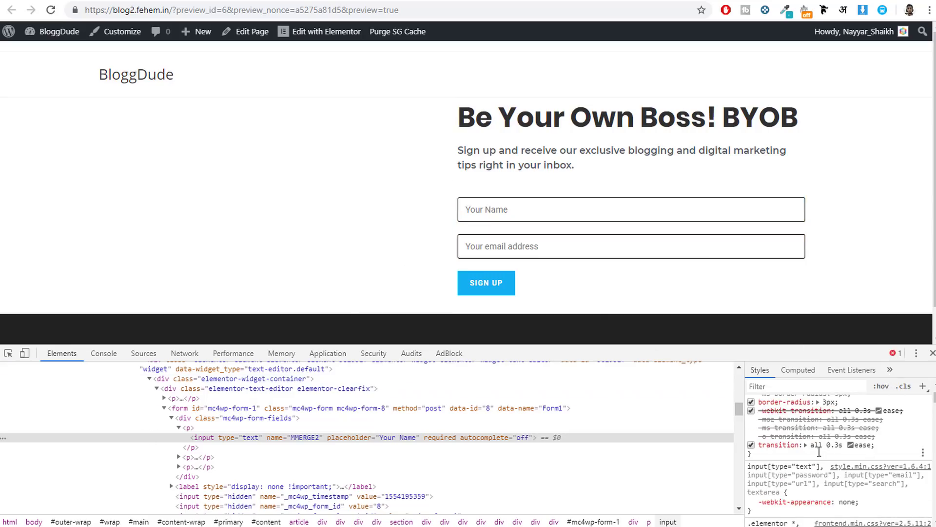
scroll(824, 453, up, 4)
scroll(804, 469, down, 3)
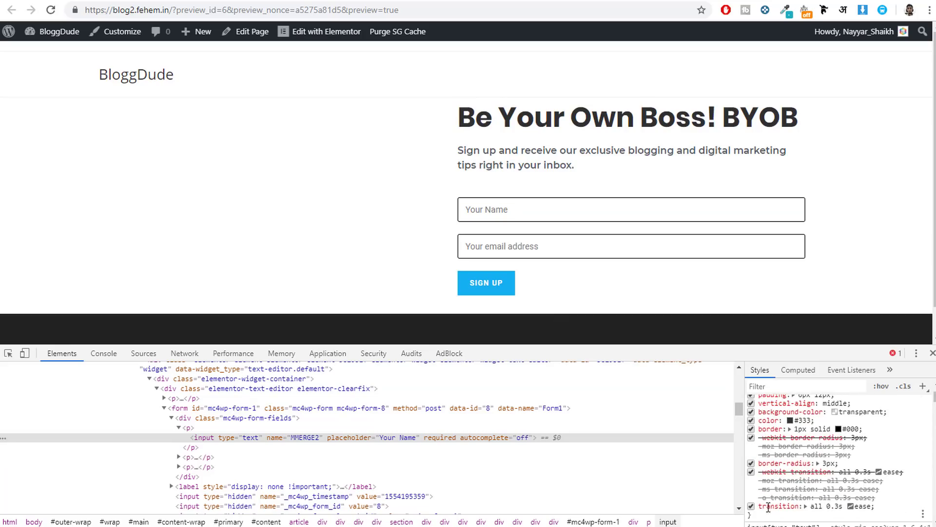
drag(753, 514, 741, 500)
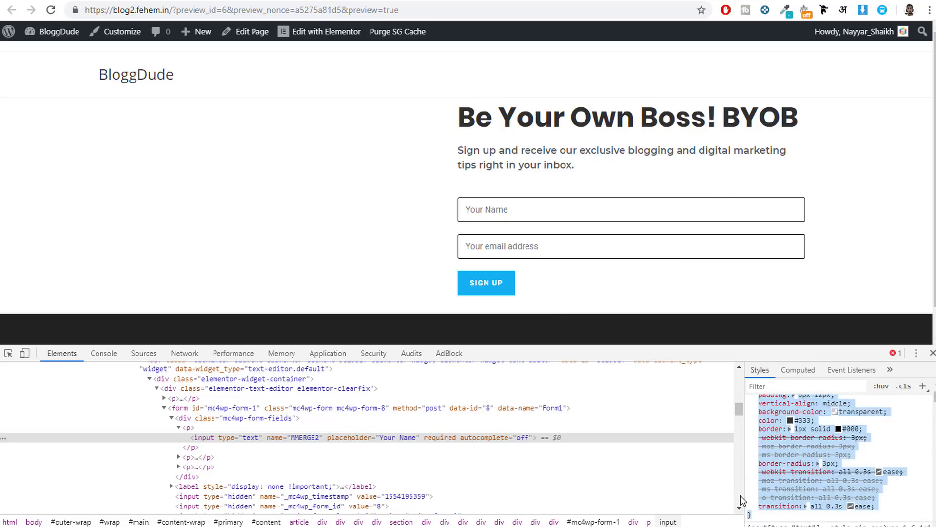
mouse_move(742, 427)
mouse_down()
mouse_move(742, 442)
mouse_move(748, 421)
mouse_up()
right_click(749, 425)
click(780, 439)
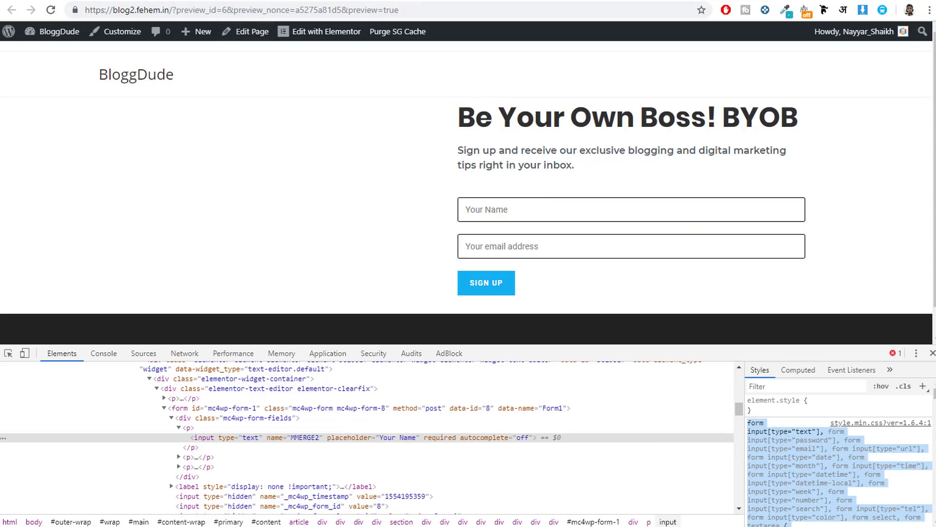
key(ctrl+shift+Tab)
key(ctrl+Tab)
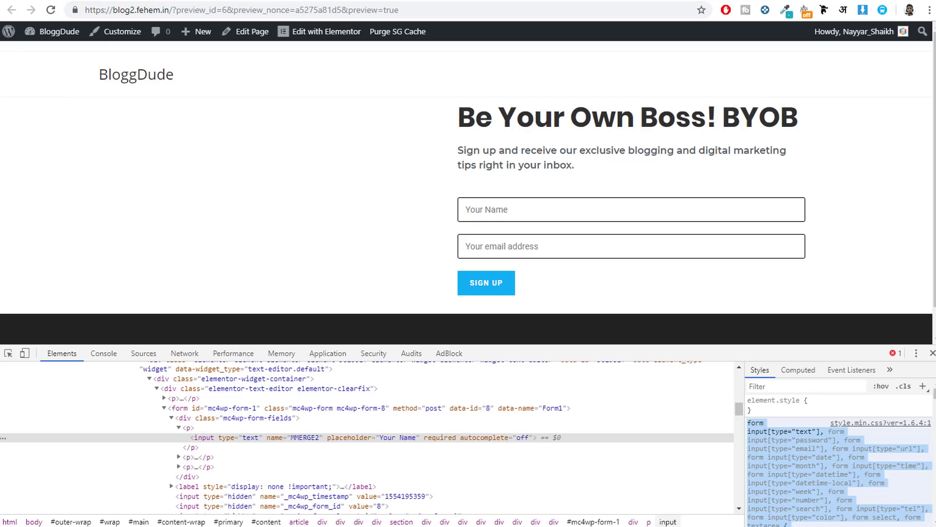
right_click(100, 33)
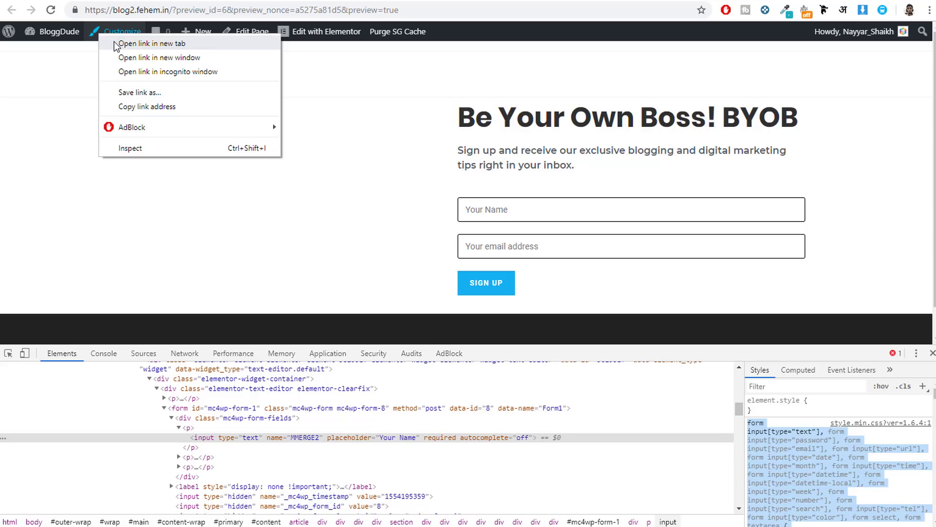
Open the Customizer in a new tab and paste the input rule into Custom CSS/JS.
click(117, 44)
key(ctrl+Tab)
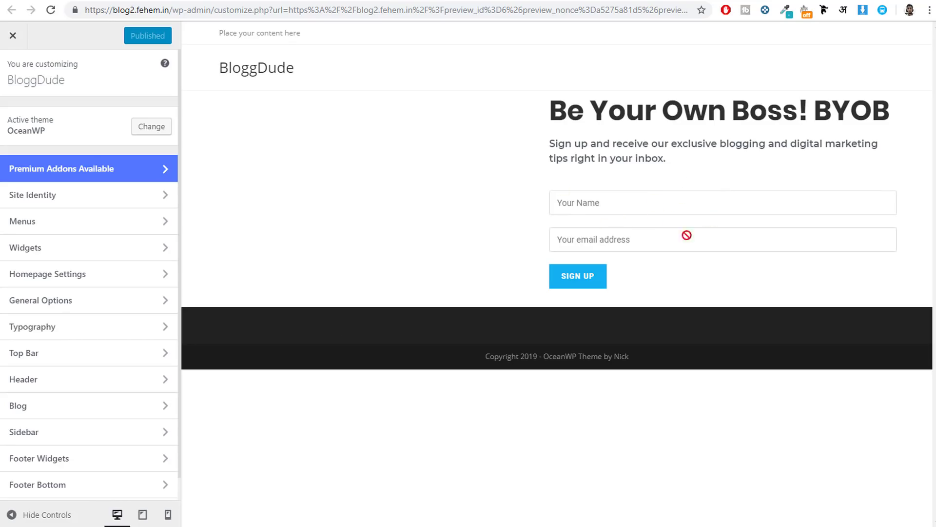
scroll(115, 399, down, 1)
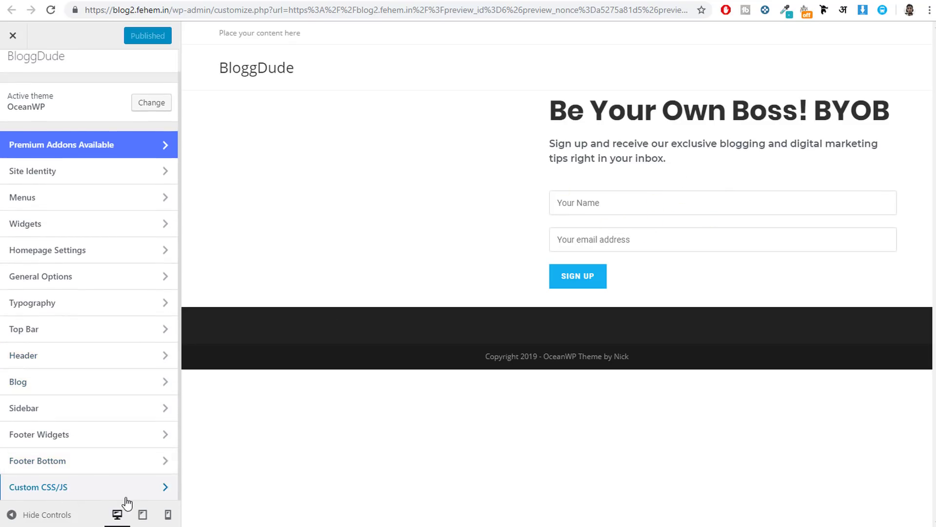
click(107, 487)
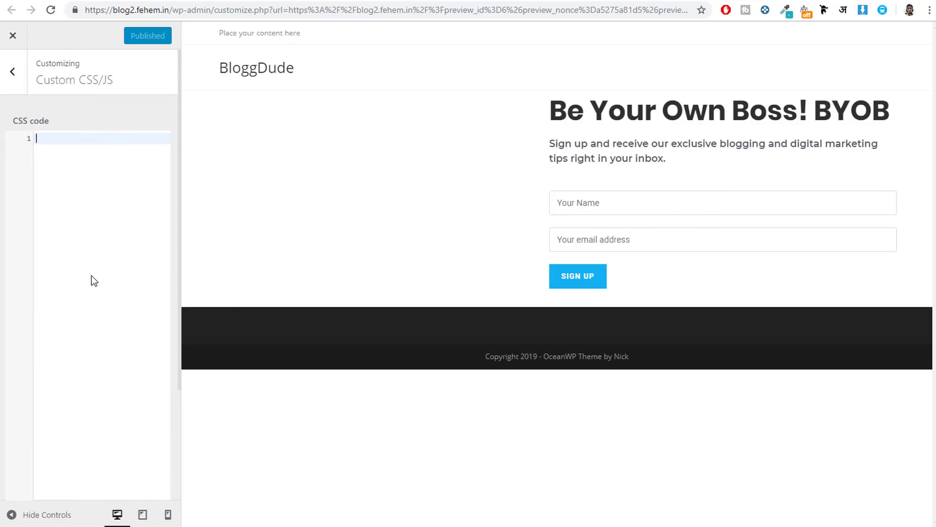
key(ctrl+v)
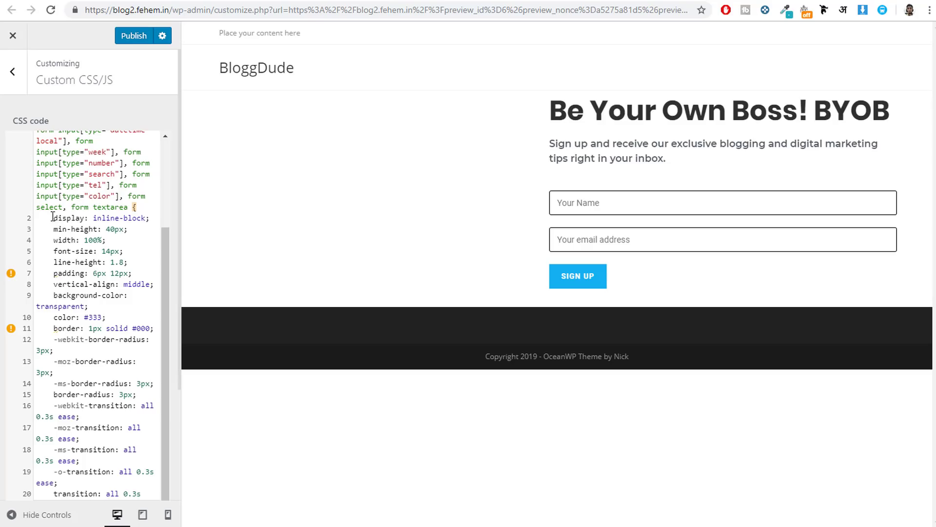
Trim the rule down to only border: 1px solid #000 and select all the CSS.
drag(53, 217, 123, 315)
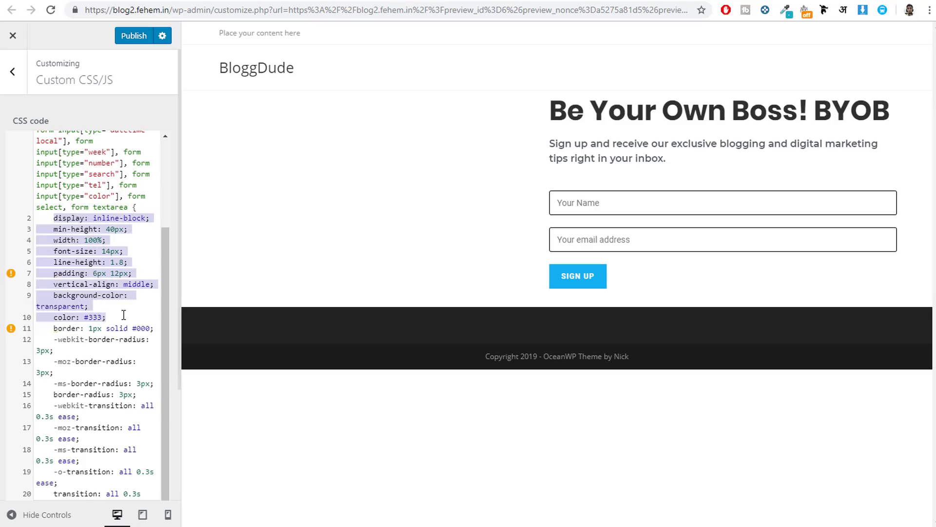
key(BackSpace)
drag(54, 340, 82, 519)
scroll(107, 437, down, 3)
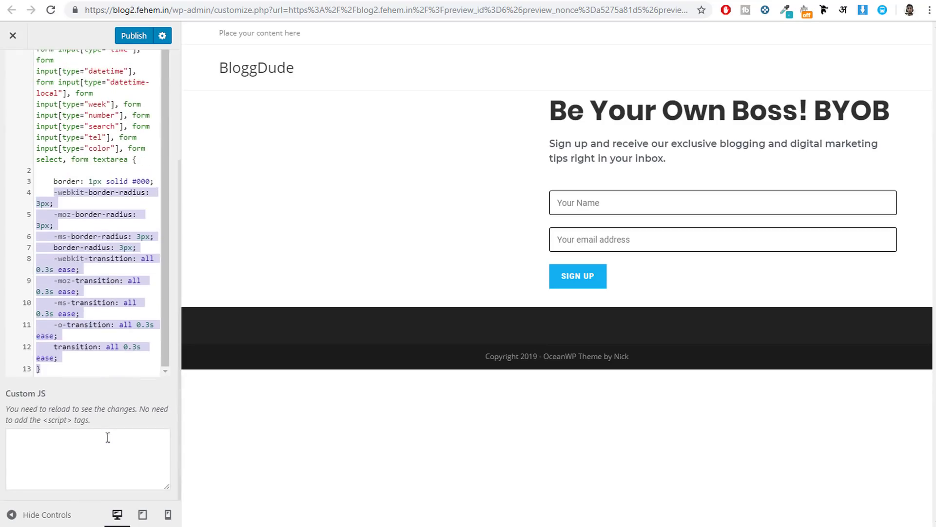
drag(61, 359, 36, 192)
key(BackSpace)
scroll(76, 209, up, 1)
drag(54, 229, 155, 231)
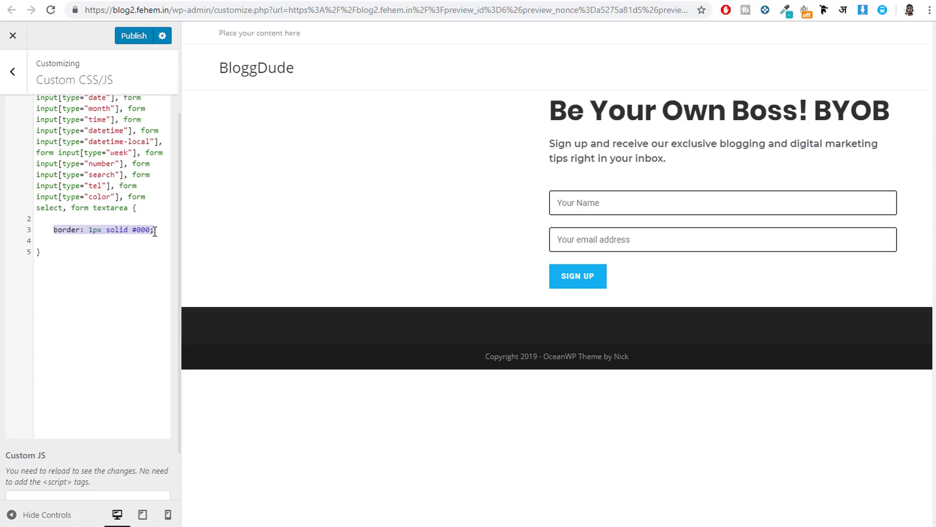
drag(104, 256, 38, 68)
scroll(49, 114, up, 2)
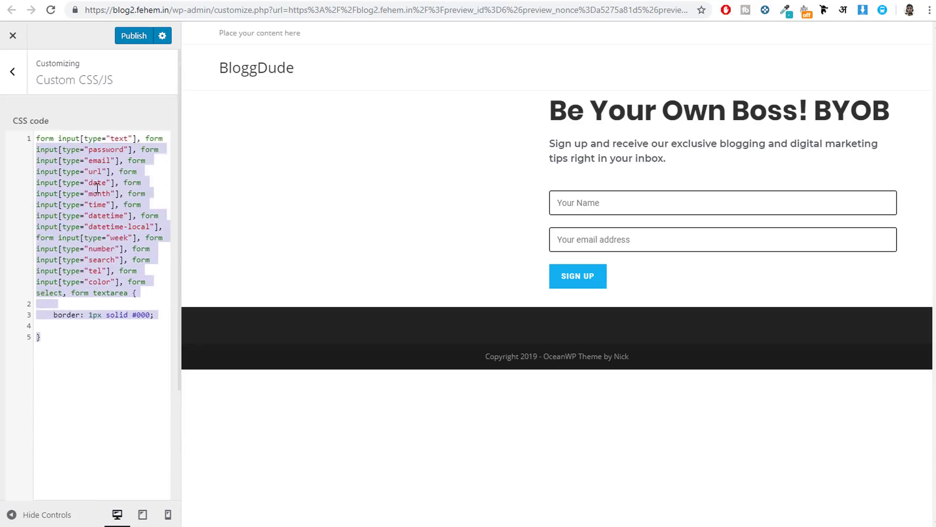
click(72, 230)
key(ctrl+a)
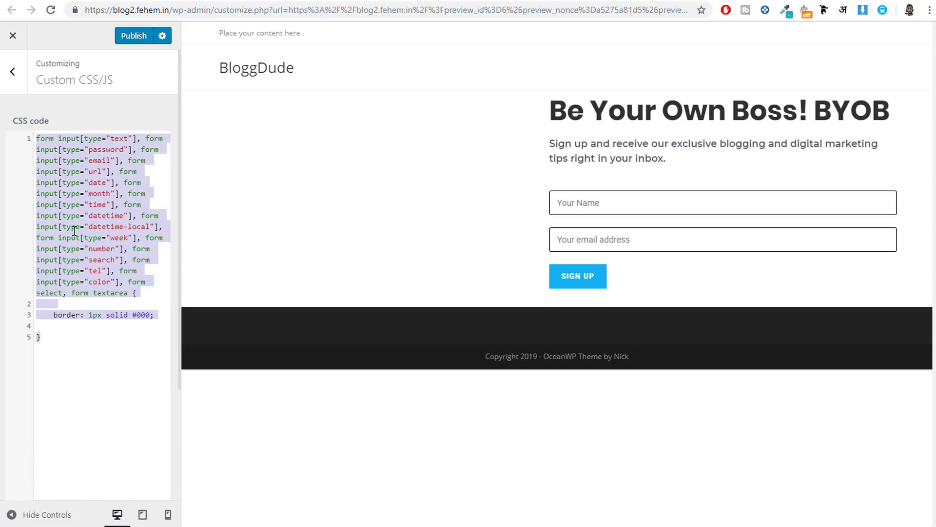
Create a new text document named CSS in the Blog folder and open it in Notepad.
key(alt+Tab)
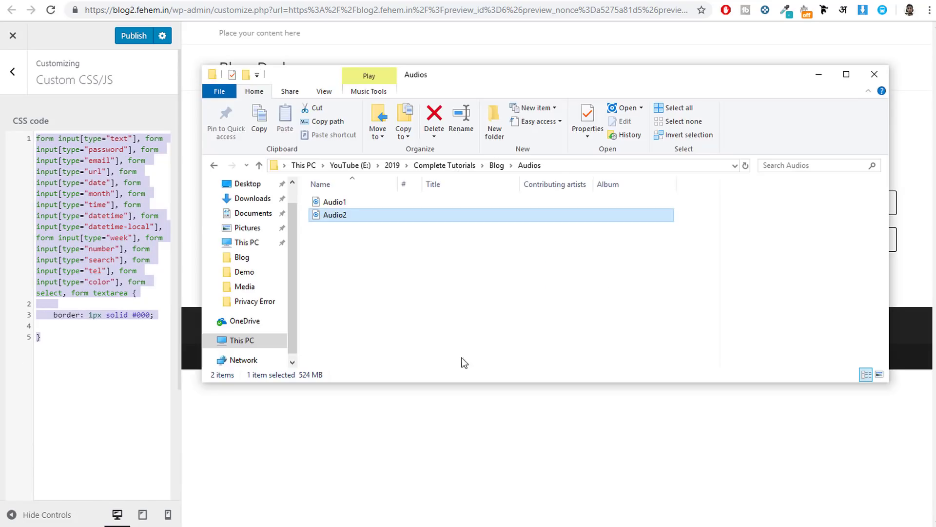
click(493, 165)
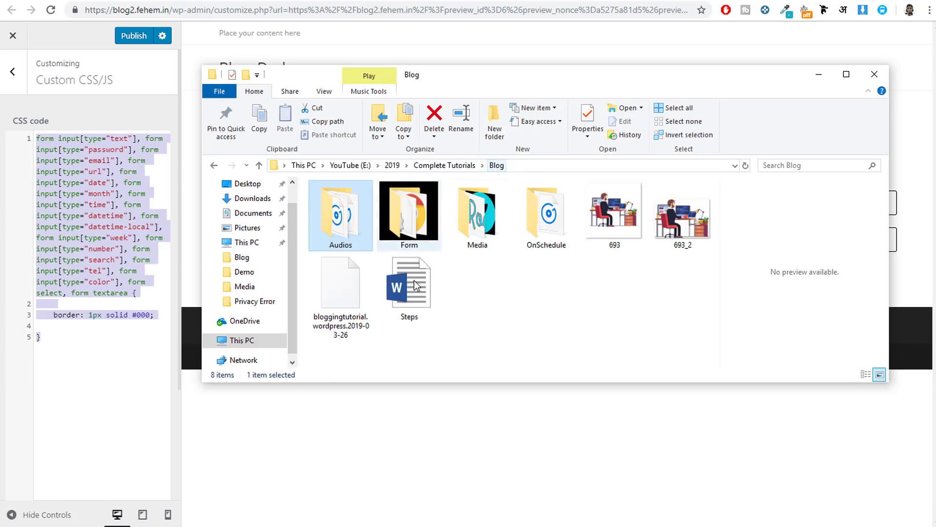
right_click(544, 359)
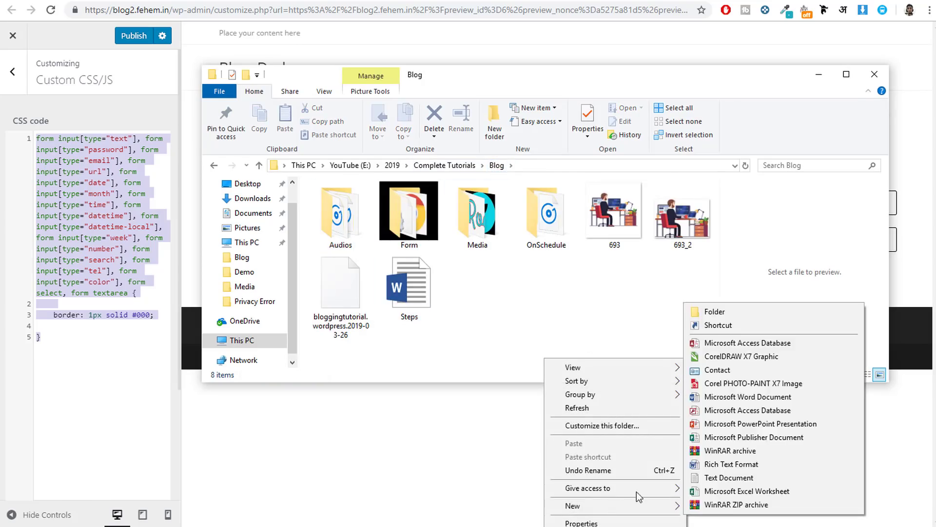
mouse_move(647, 507)
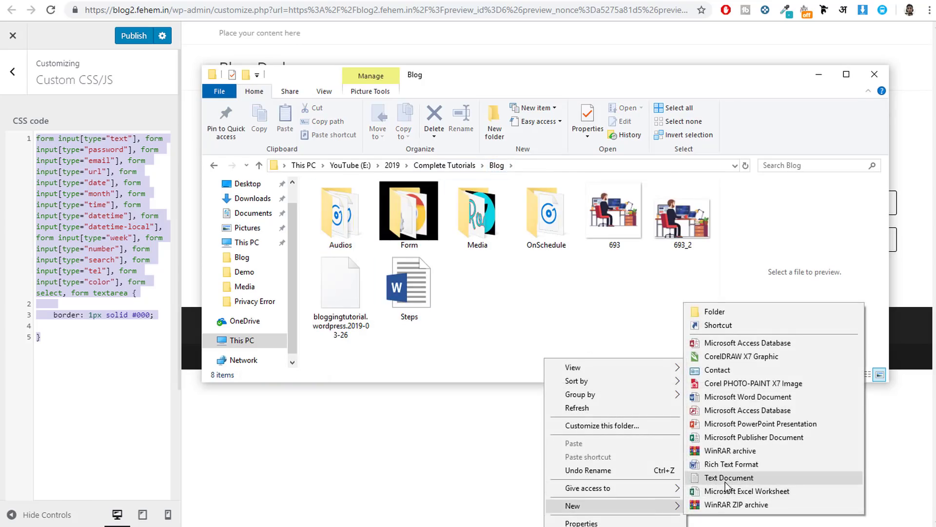
click(724, 482)
text(CSS)
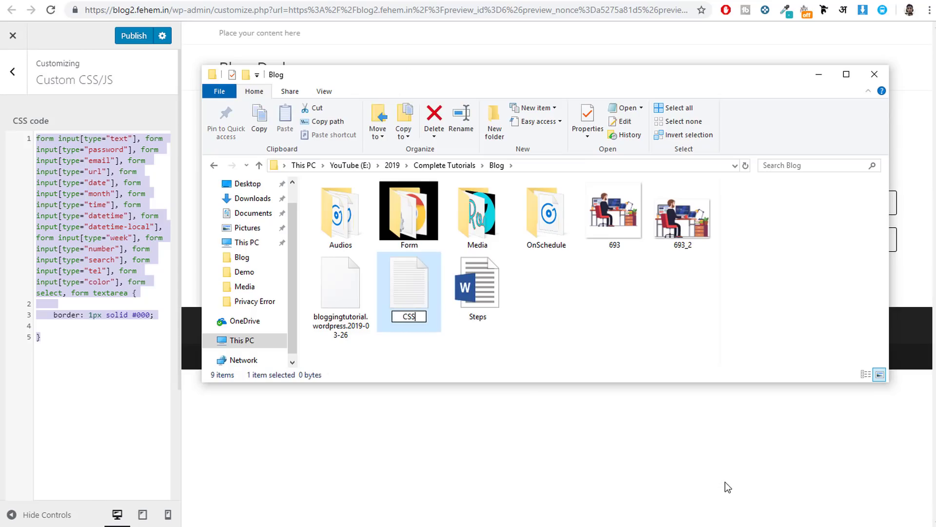
key(Return)
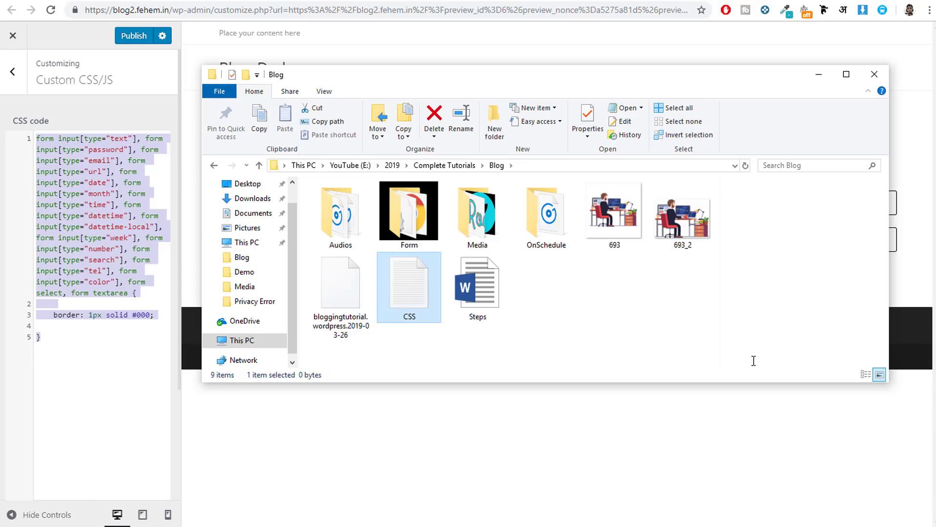
key(Return)
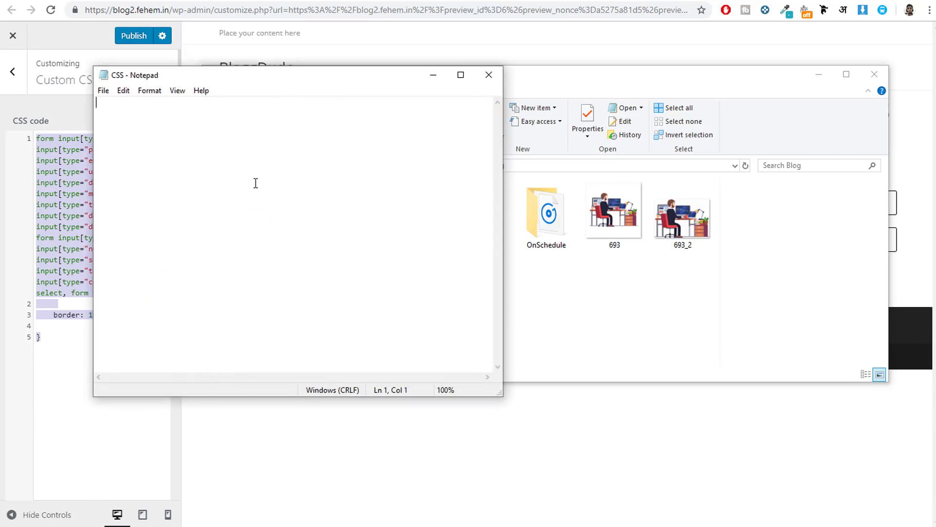
Paste the border rule under a /** Form Border Black **/ comment, then select all Customizer CSS.
text(/** Form Border Black **/)
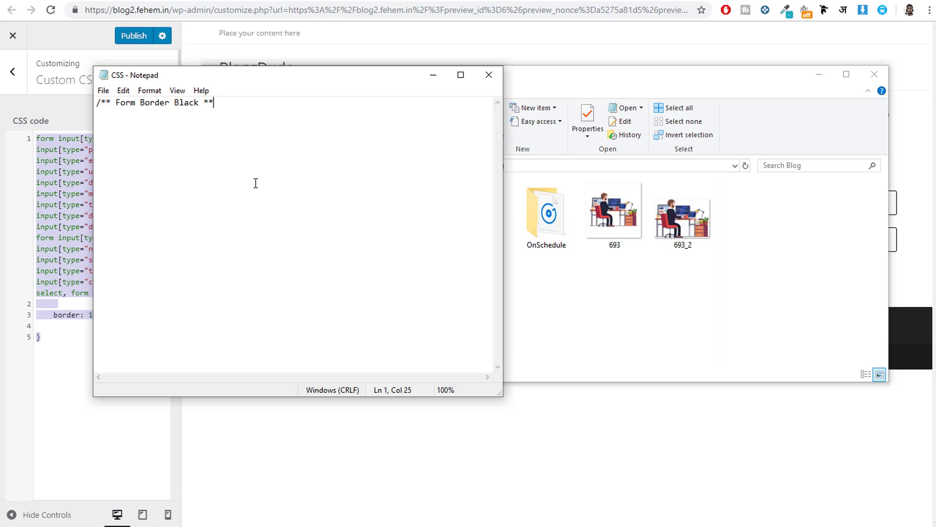
key(Return)
key(ctrl+v)
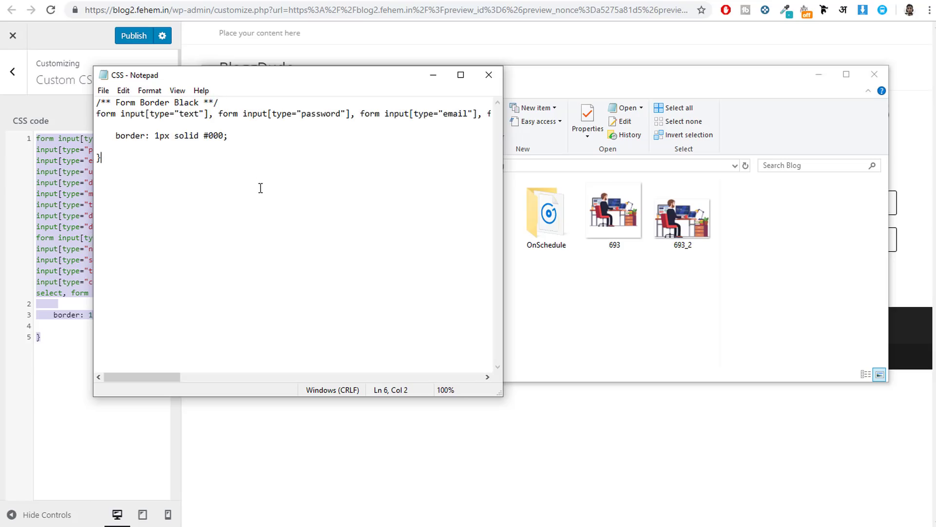
key(ctrl+a)
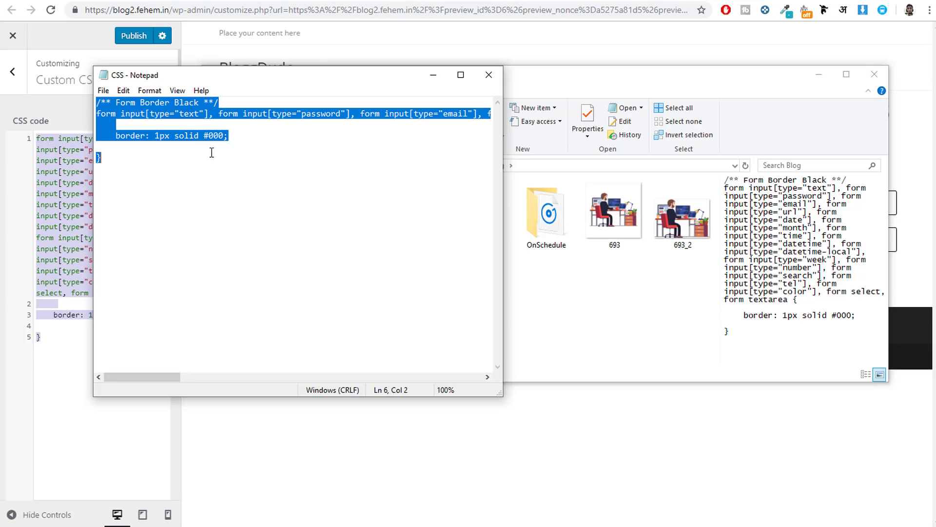
click(64, 214)
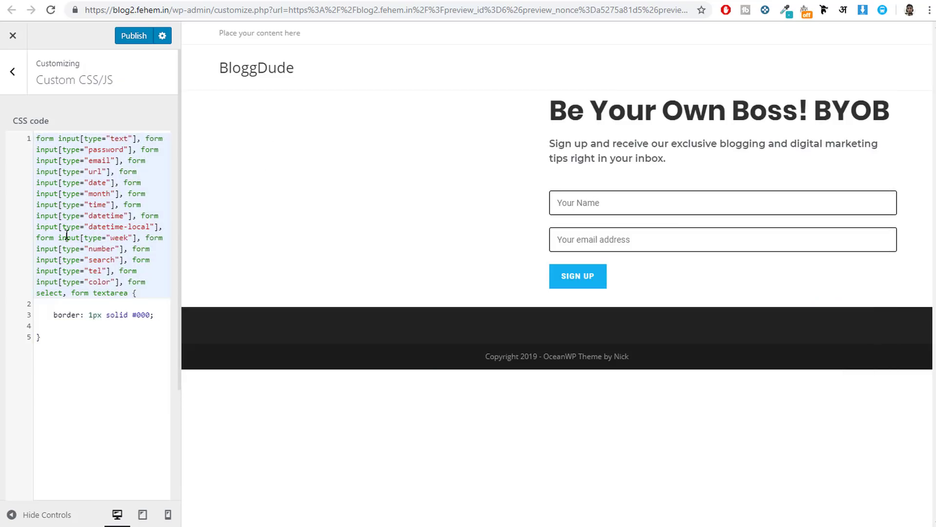
key(ctrl+a)
Paste the commented CSS into Custom CSS, then inspect the SIGN UP button on the preview.
key(ctrl+v)
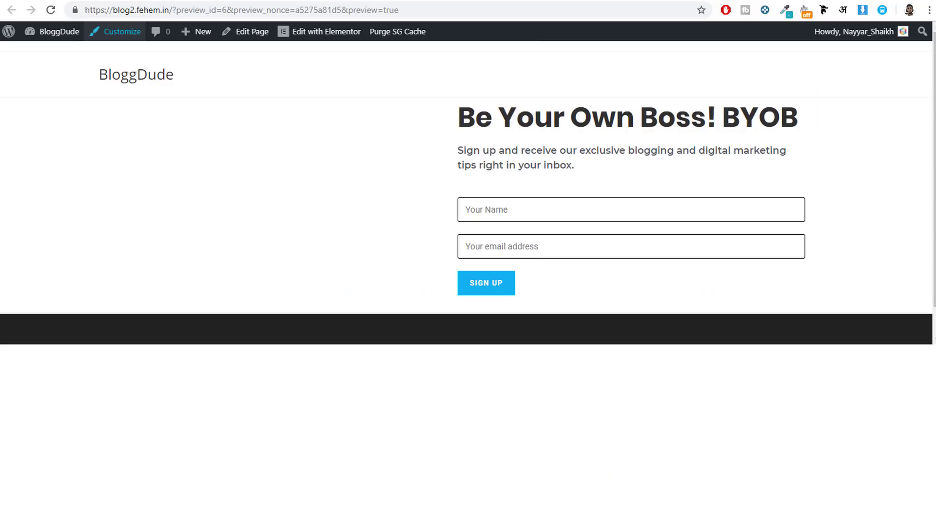
key(ctrl+shift+i)
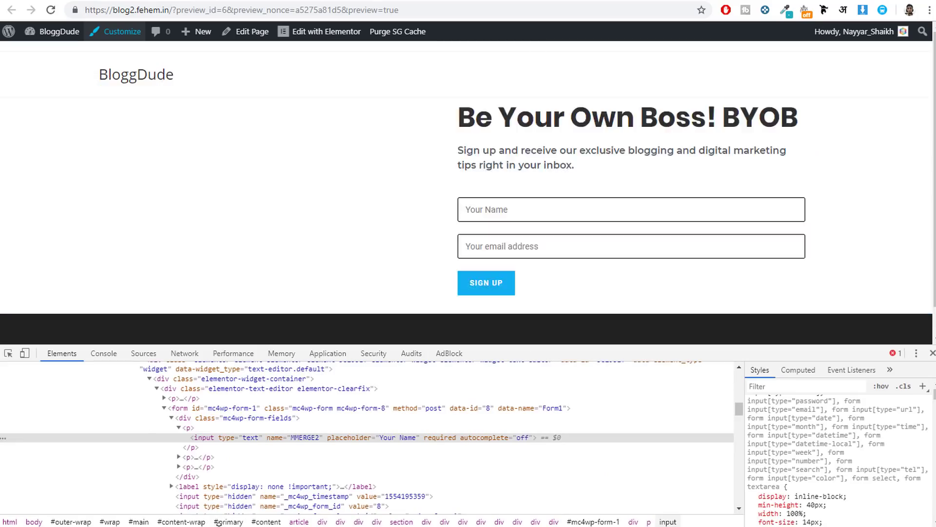
key(alt+Tab)
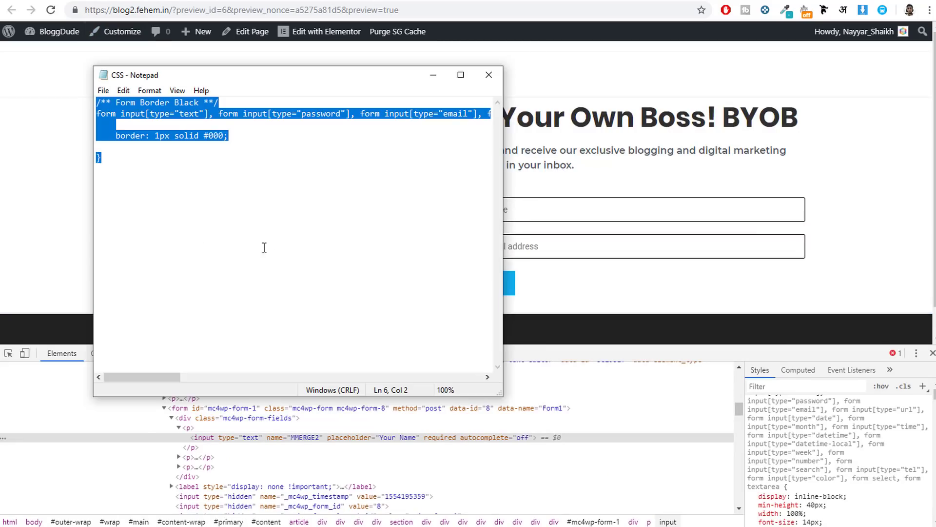
key(alt+Tab)
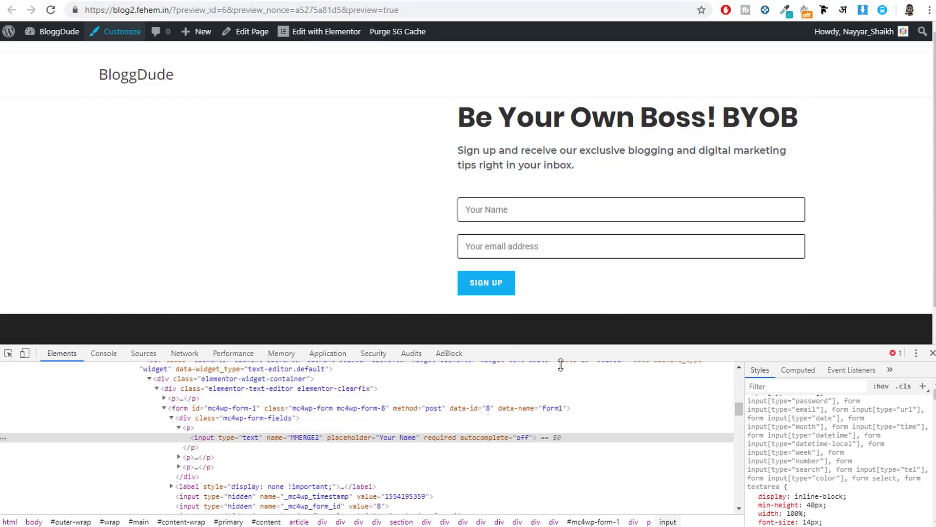
right_click(486, 288)
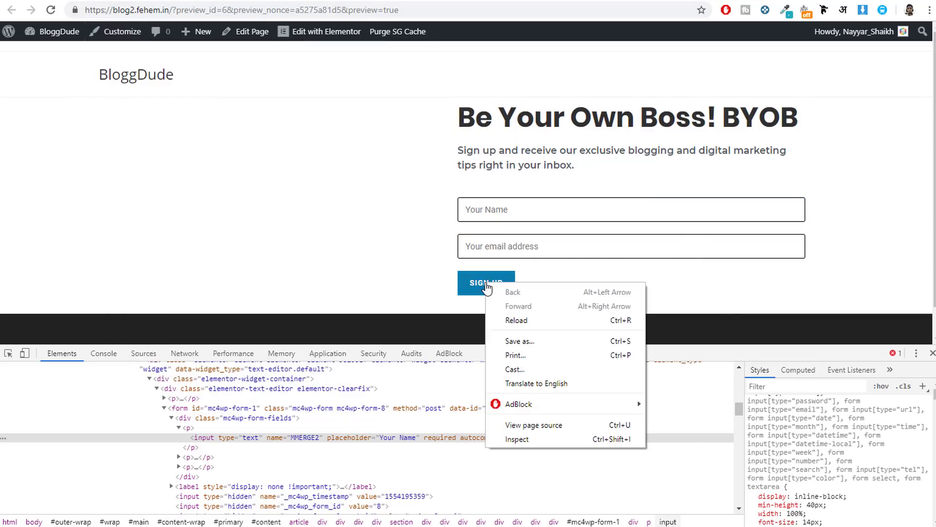
click(546, 437)
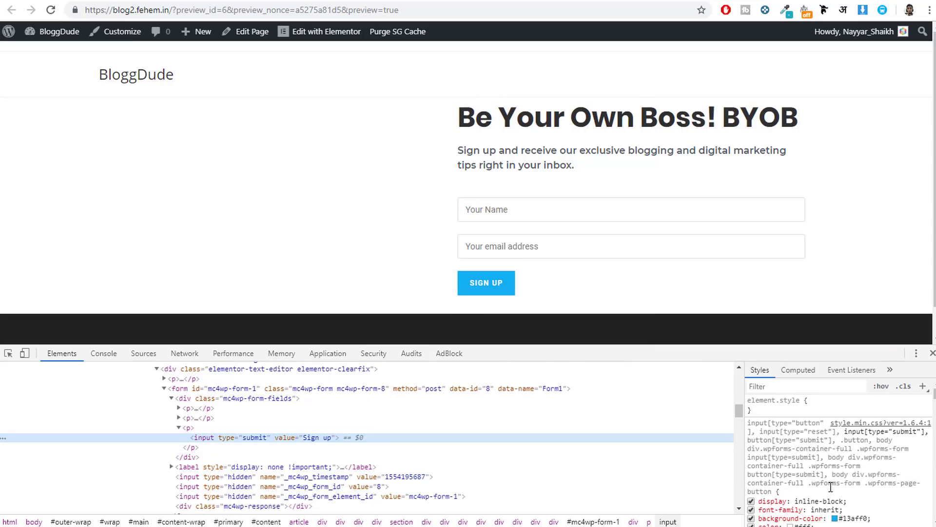
Change the Sign Up button's background-color to orange in the Styles pane.
scroll(836, 492, down, 1)
scroll(834, 451, up, 1)
scroll(854, 454, down, 1)
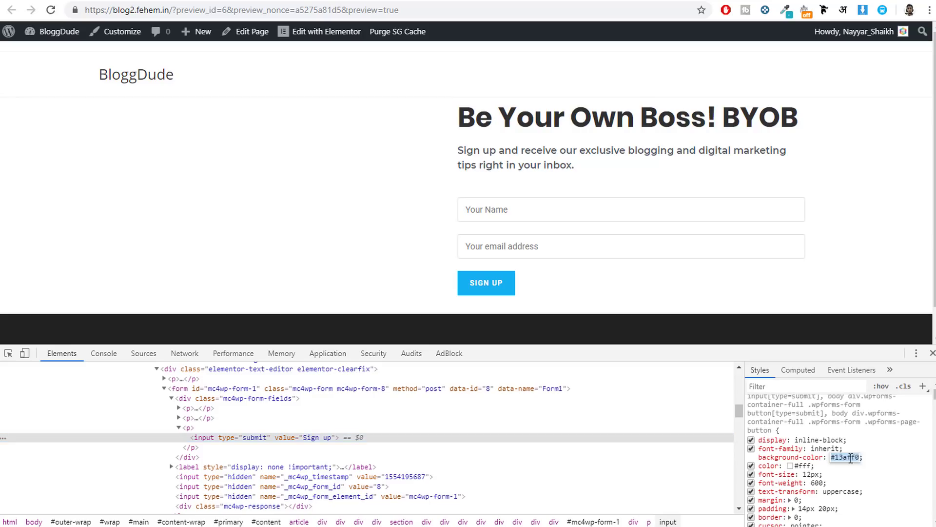
click(851, 457)
text(orna)
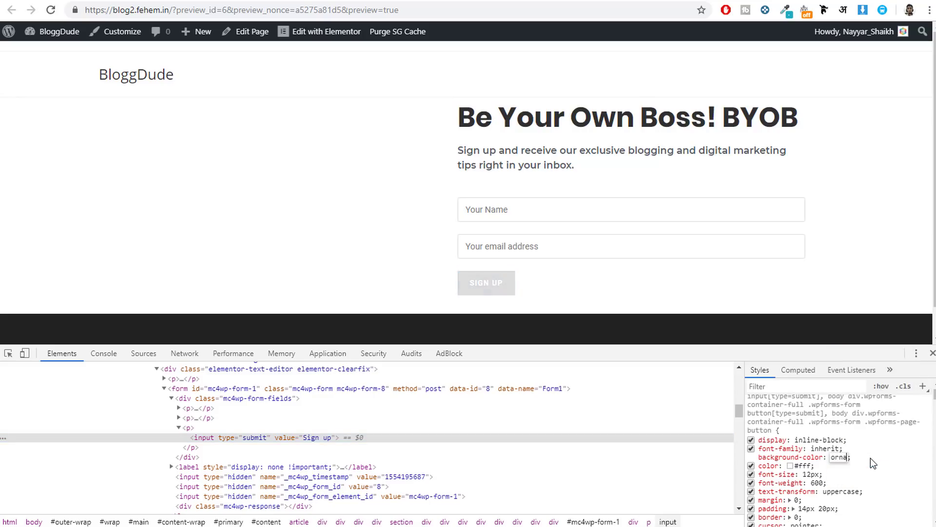
key(BackSpace)
key(BackSpace)
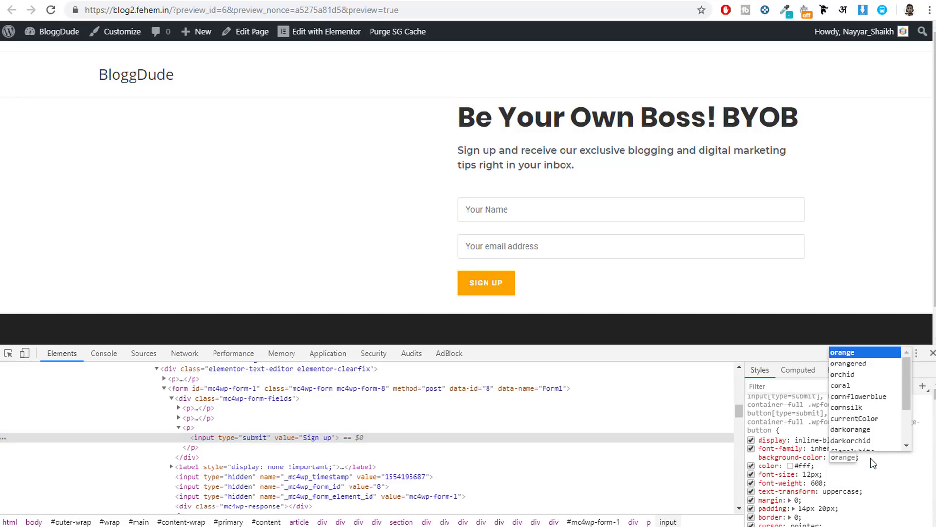
key(Return)
Add width: 100% below text-align, then copy the rule and start a new Custom CSS line.
scroll(917, 452, down, 2)
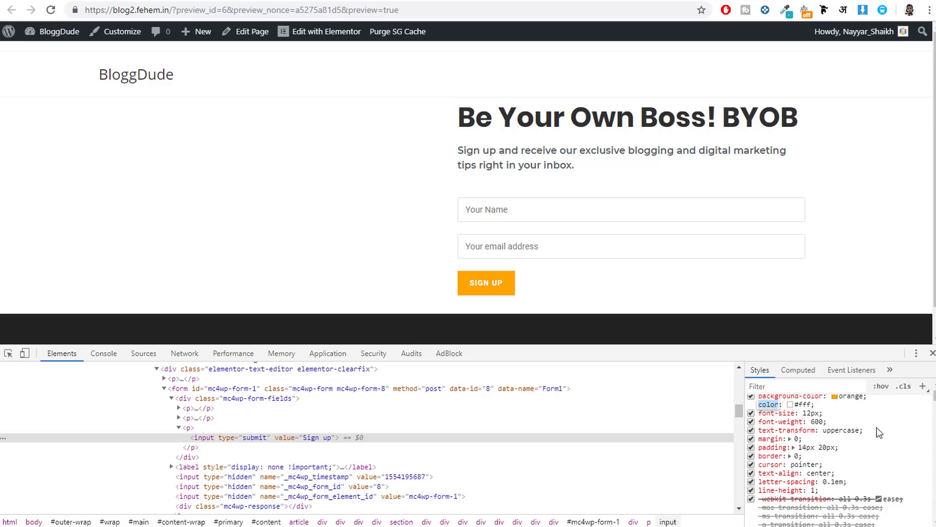
scroll(880, 431, down, 2)
scroll(880, 432, up, 3)
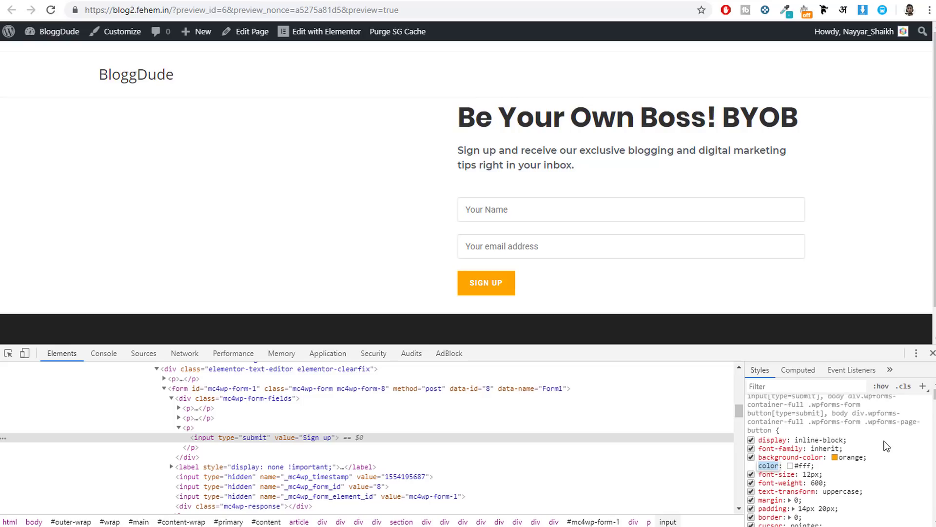
scroll(885, 445, down, 5)
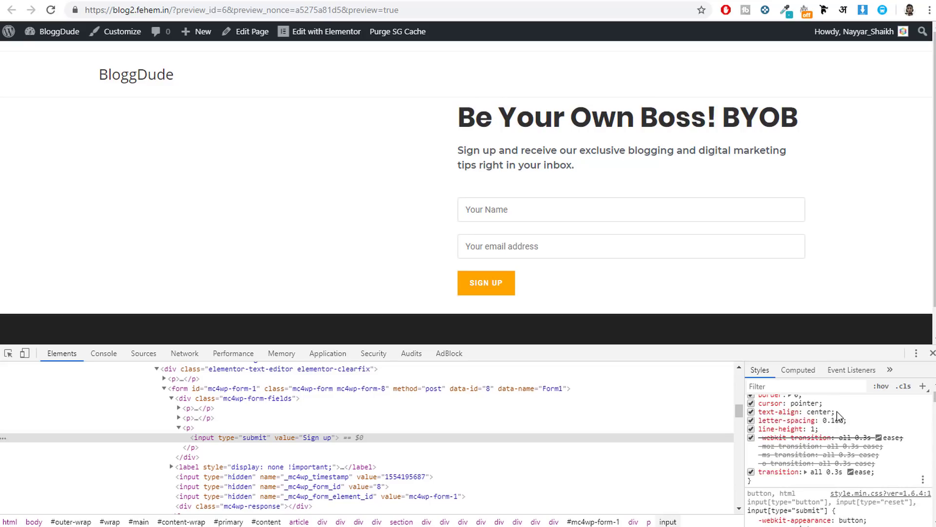
click(835, 414)
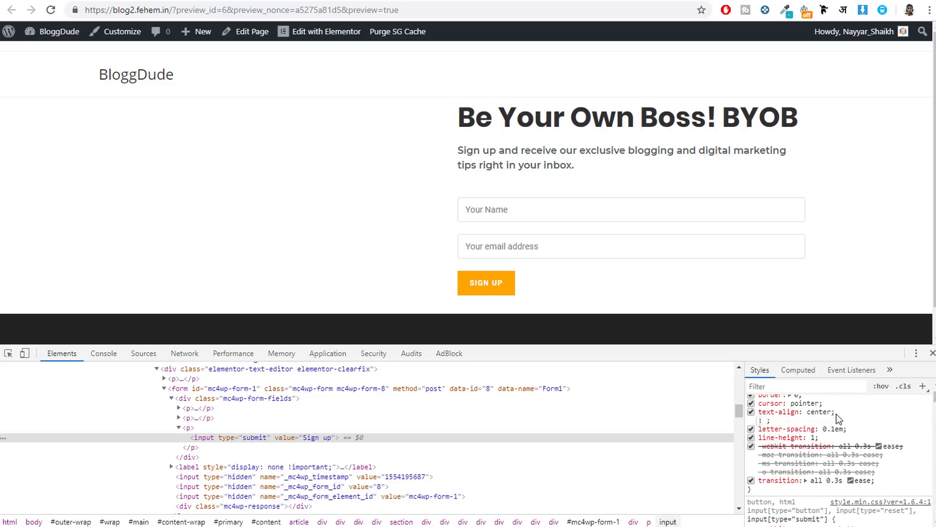
text(width)
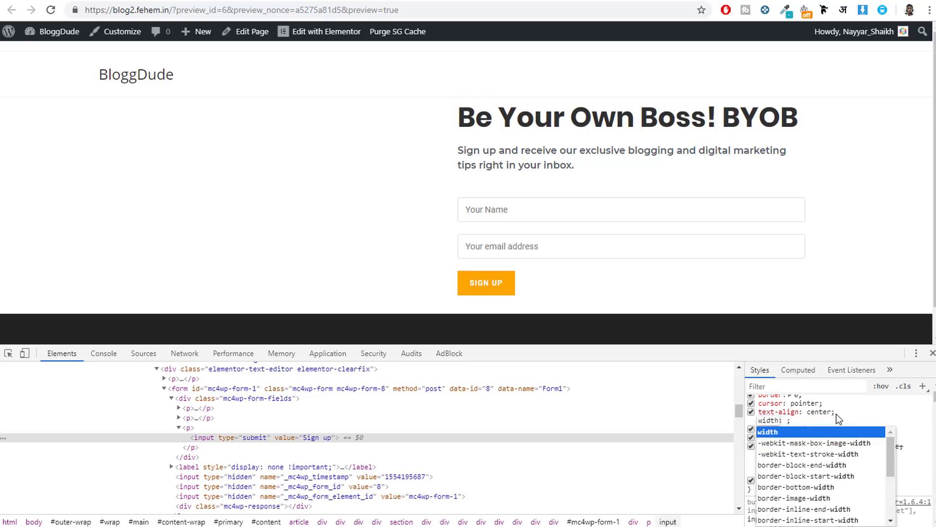
key(Tab)
text(100%)
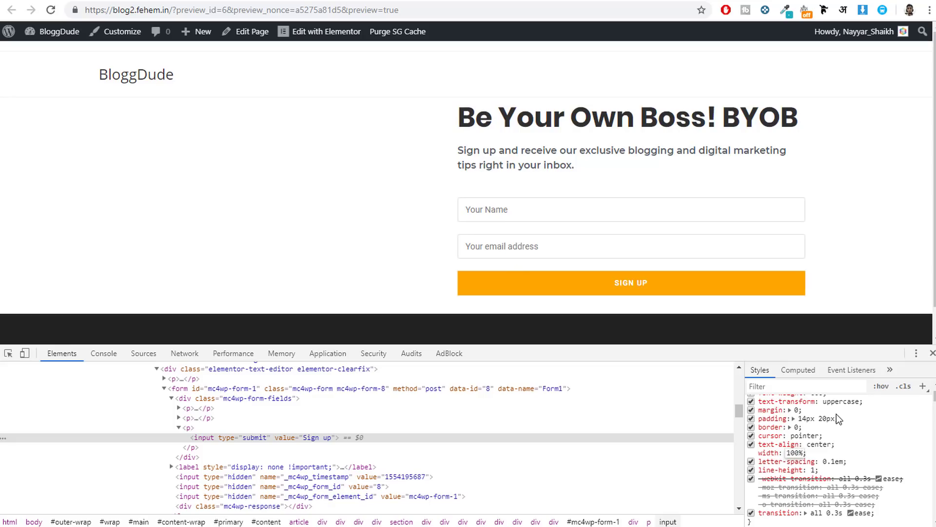
key(Return)
scroll(866, 433, down, 2)
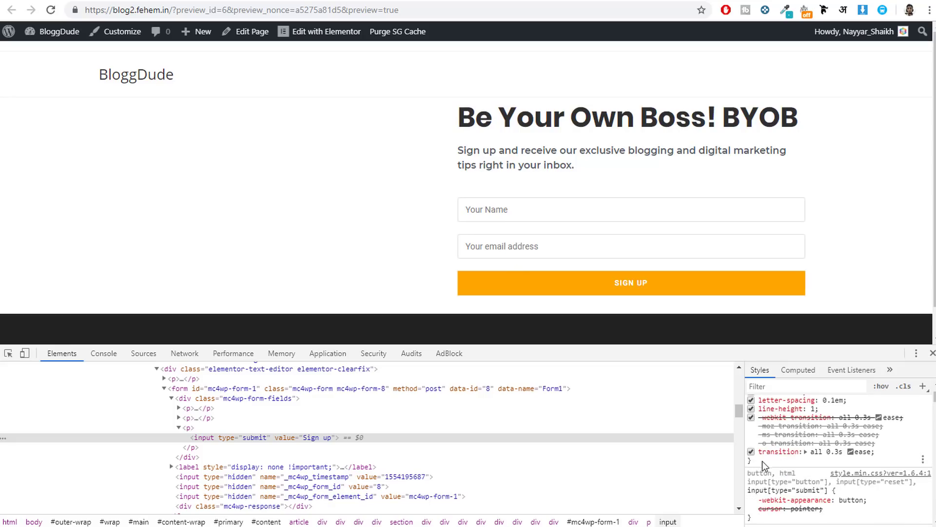
drag(762, 461, 747, 420)
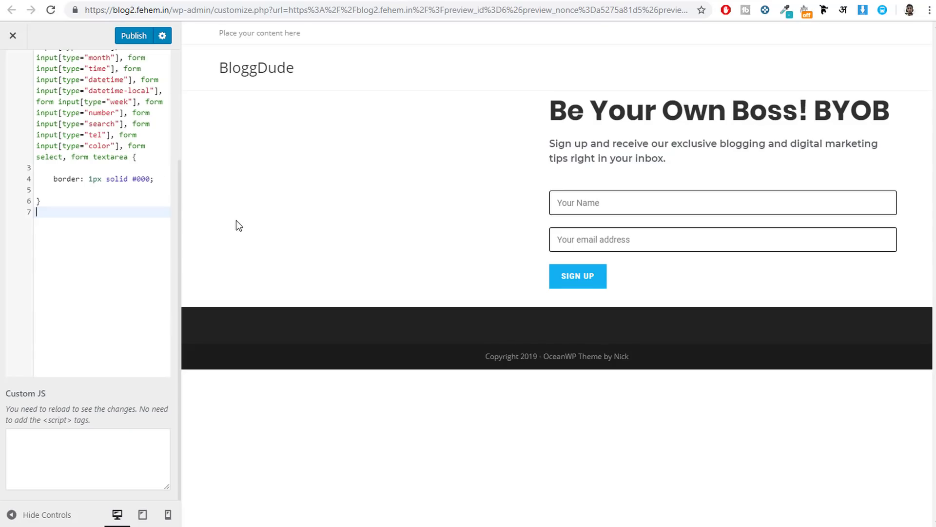
key(Return)
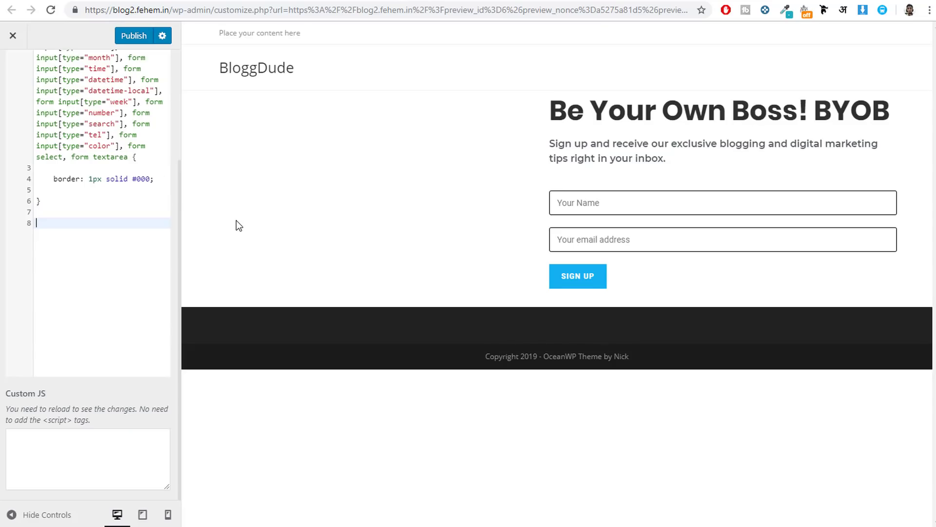
Paste the button rule under a /** MailChimp Form Button */ comment and remove display and font-family.
text(/** MailChimp)
text( Form )
text(Button)
text( */)
key(Return)
key(ctrl+v)
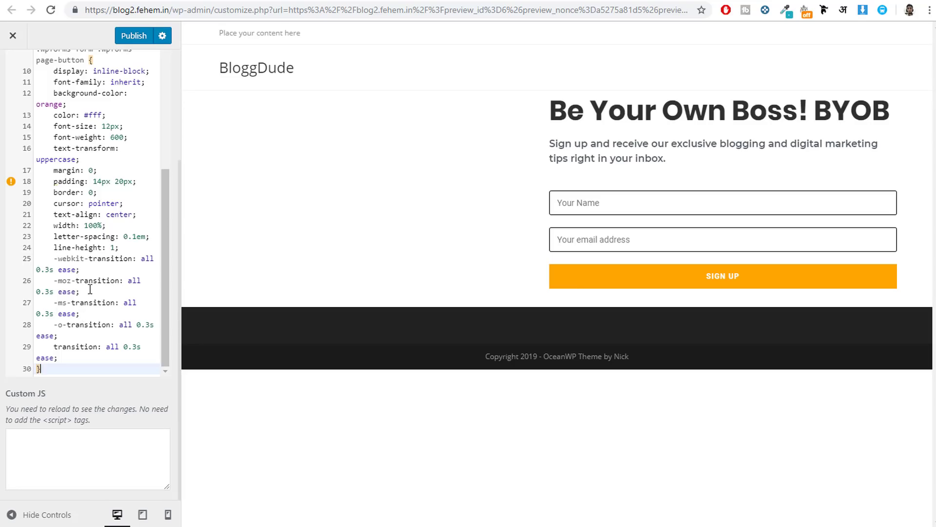
scroll(90, 288, up, 1)
scroll(90, 288, up, 1)
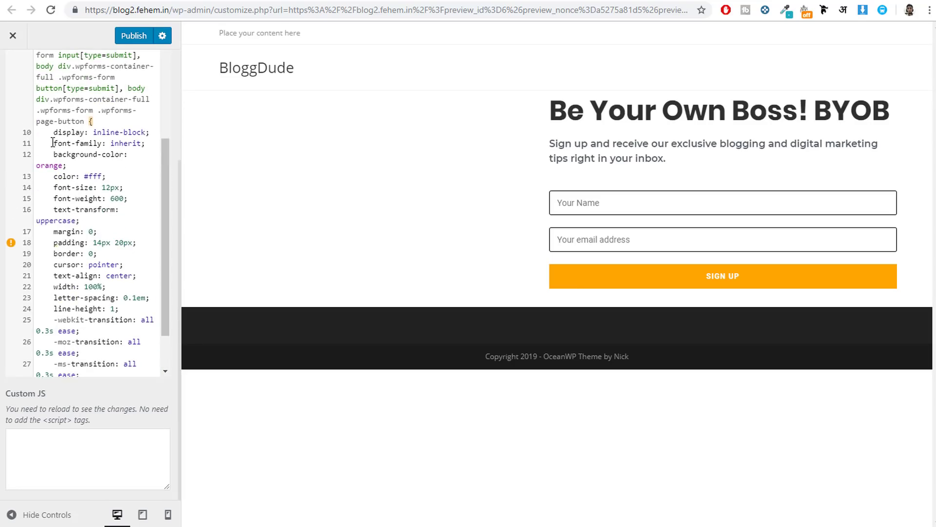
drag(53, 135, 133, 277)
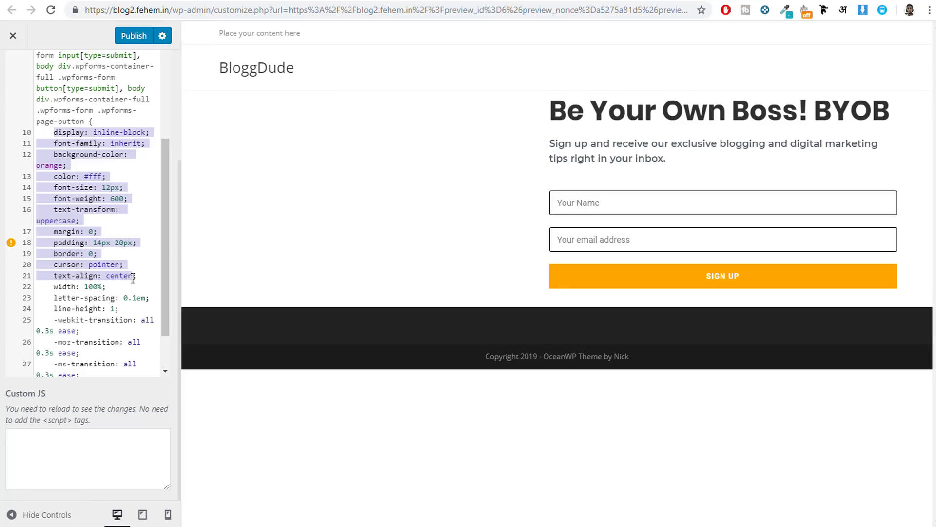
drag(133, 278, 146, 146)
key(BackSpace)
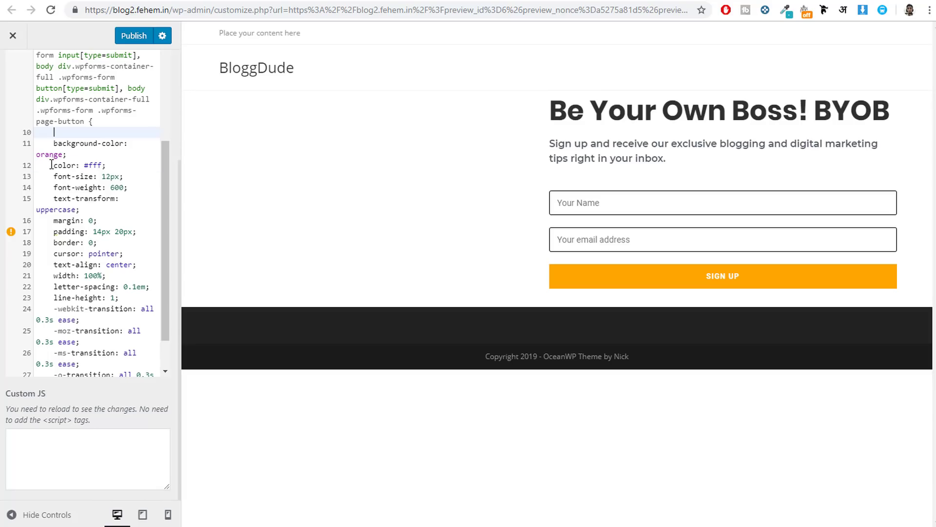
Delete the remaining declarations so only orange background-color and width: 100% remain.
drag(51, 165, 133, 266)
key(BackSpace)
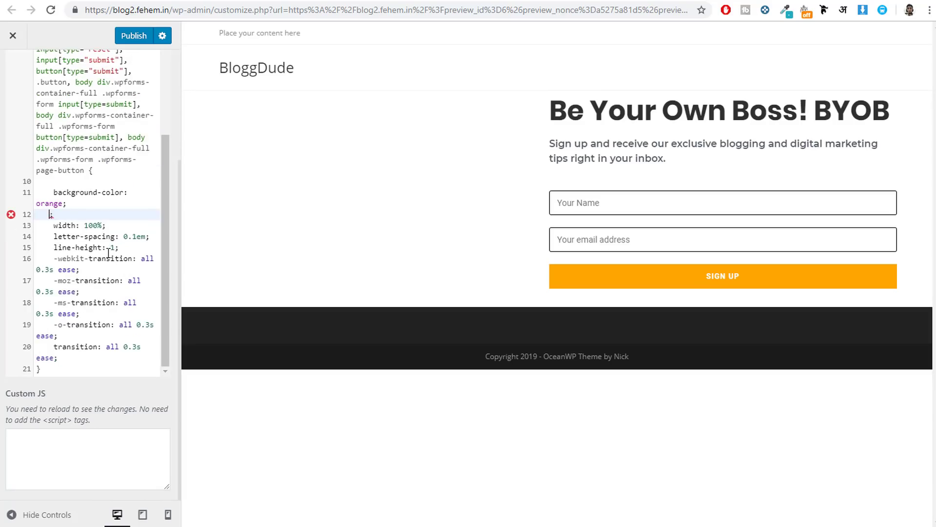
key(Delete)
drag(49, 236, 107, 359)
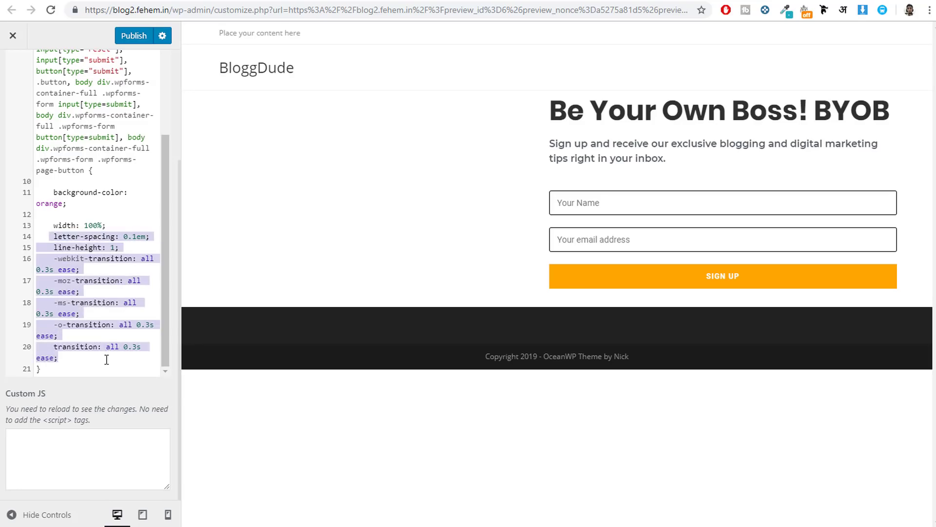
key(BackSpace)
key(Delete)
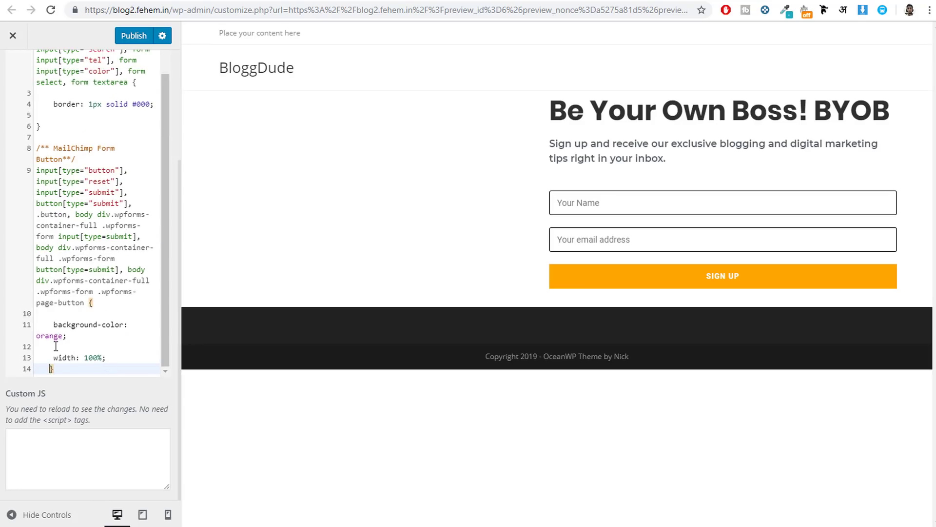
click(55, 347)
key(Delete)
click(61, 326)
key(Delete)
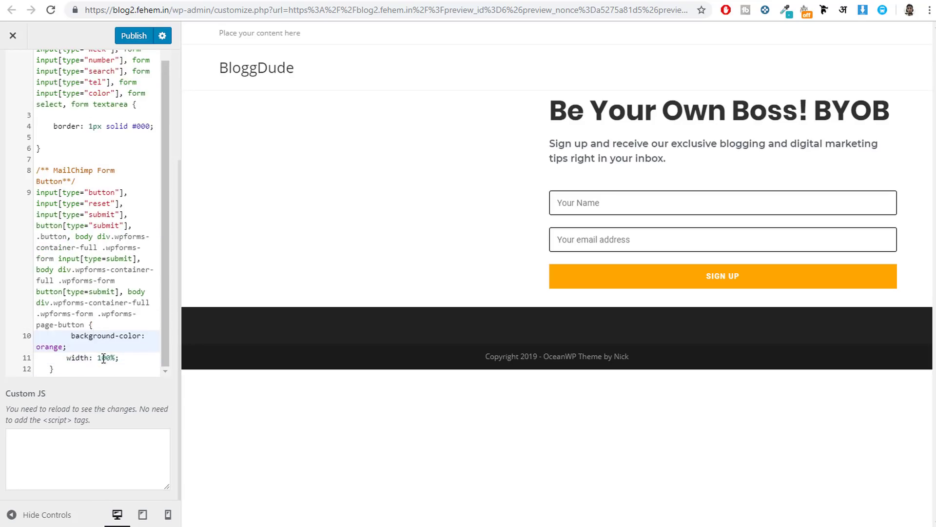
drag(55, 370, 27, 171)
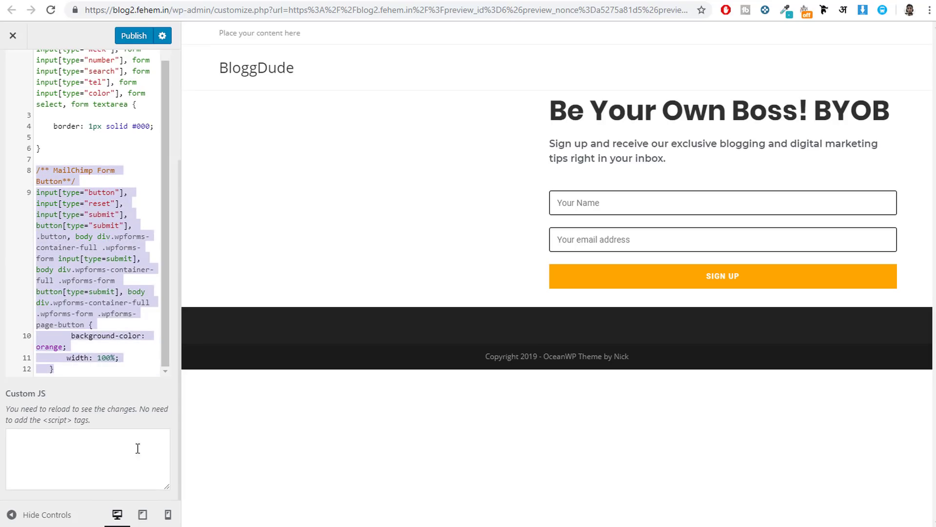
Append the MailChimp Form Button rule below the border rule in the Notepad CSS file.
key(alt+Tab)
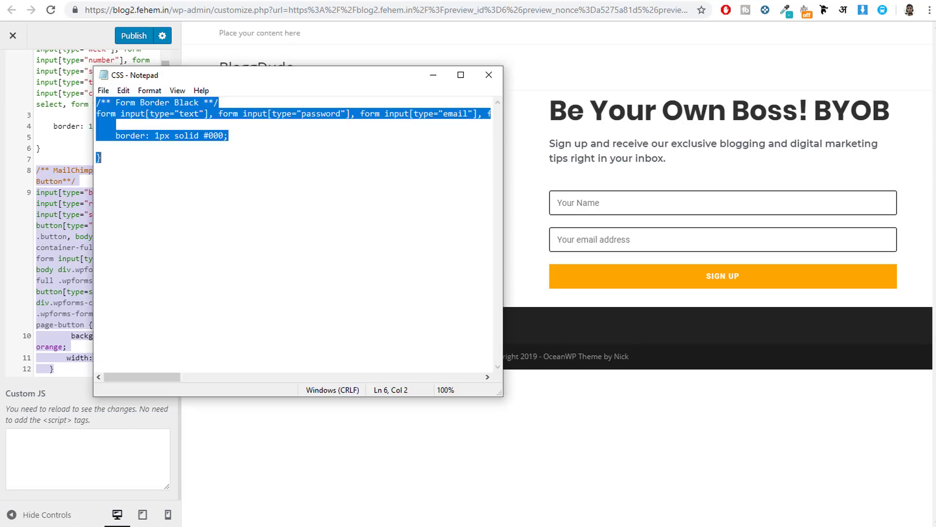
click(156, 167)
key(Return)
key(Return)
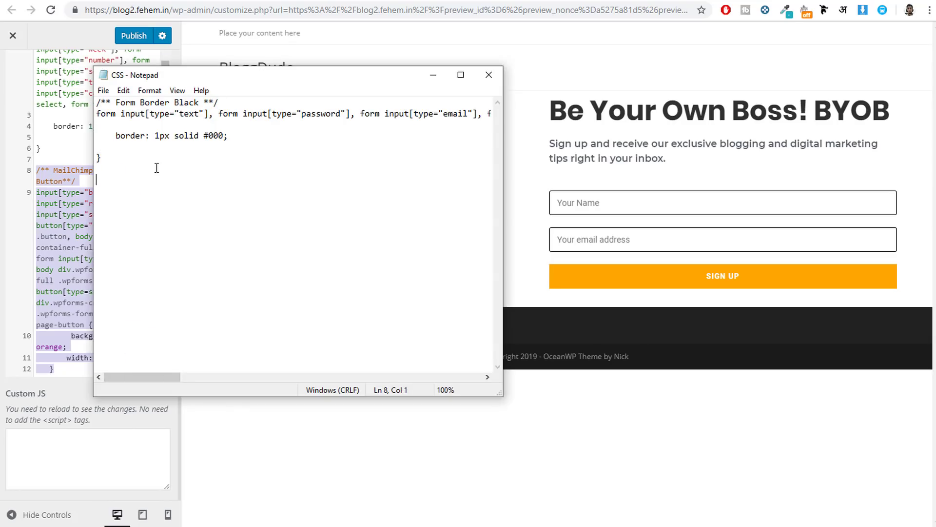
key(ctrl+v)
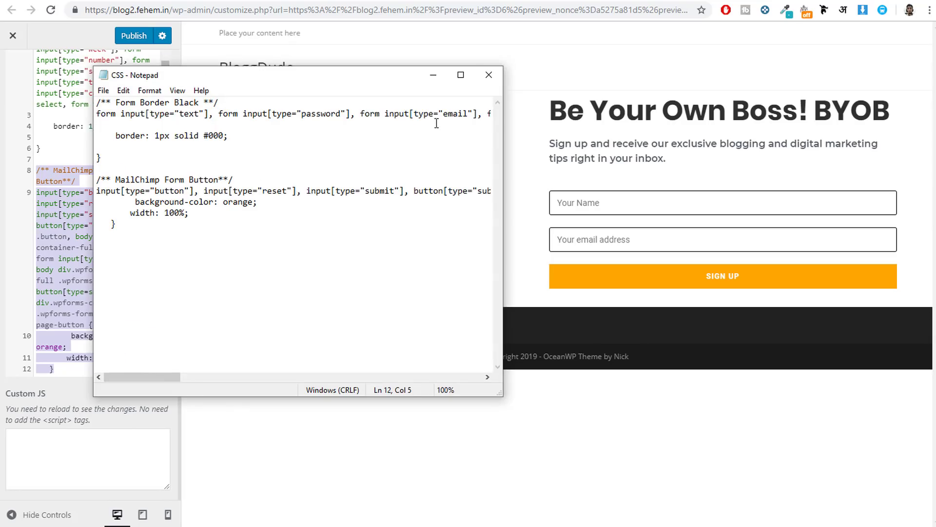
key(alt+Tab)
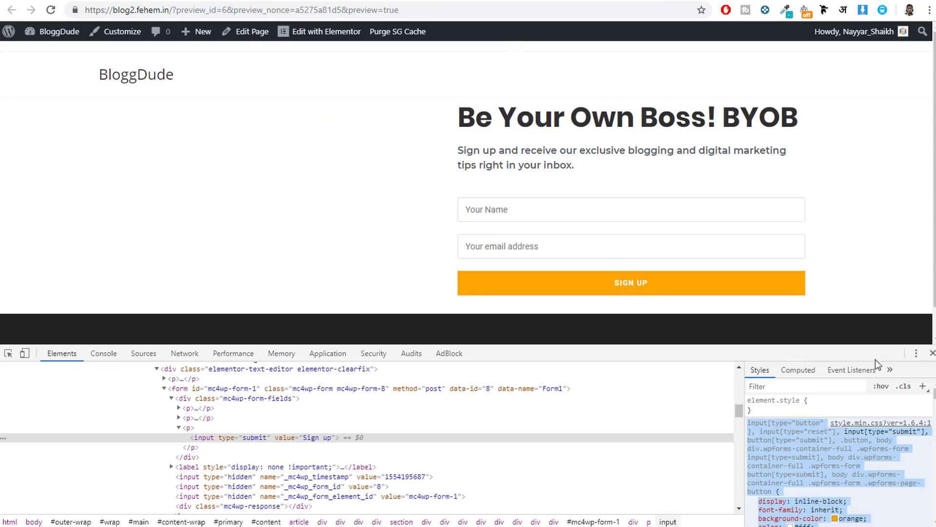
Close DevTools, publish the Customizer CSS, and reload the preview page.
click(932, 353)
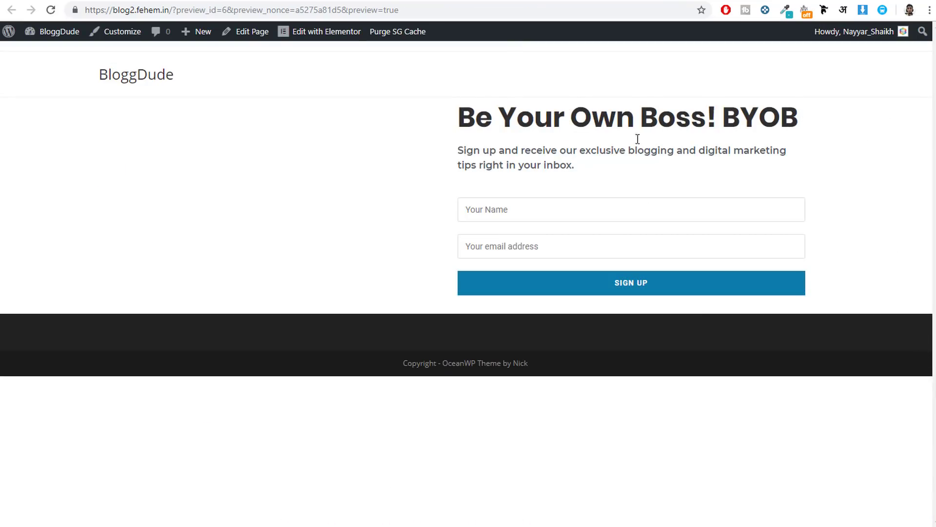
click(50, 10)
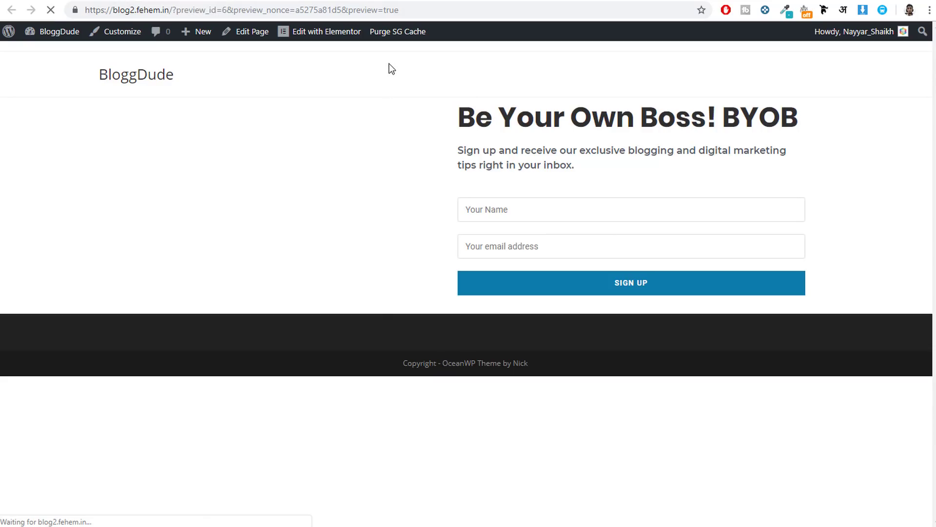
key(ctrl+Tab)
click(120, 36)
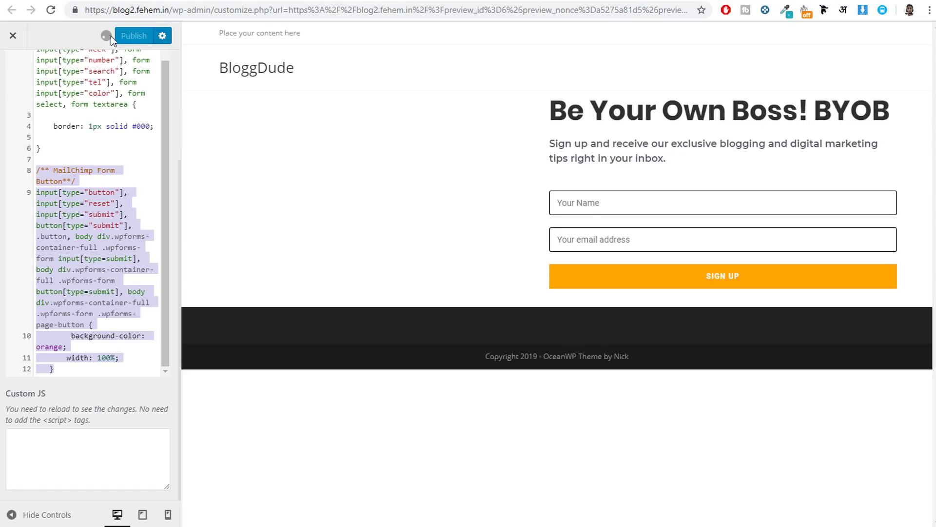
click(263, 1)
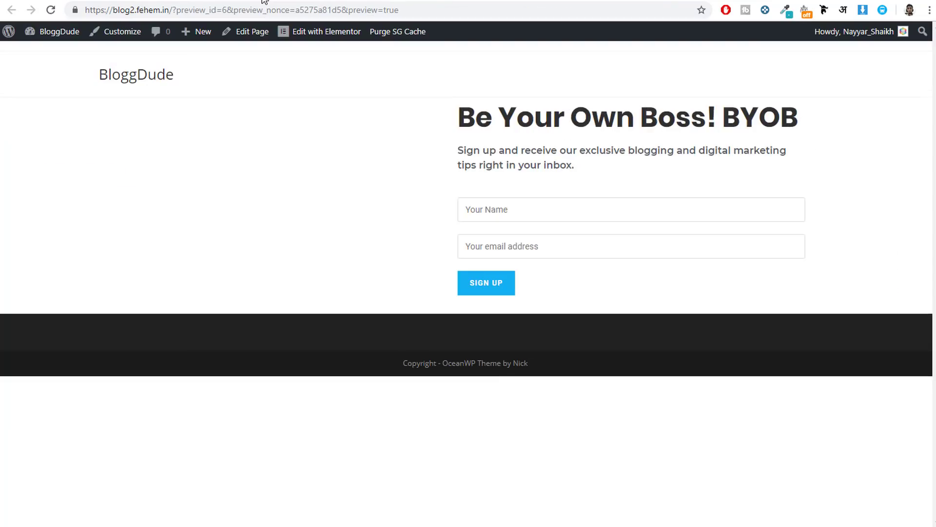
click(50, 10)
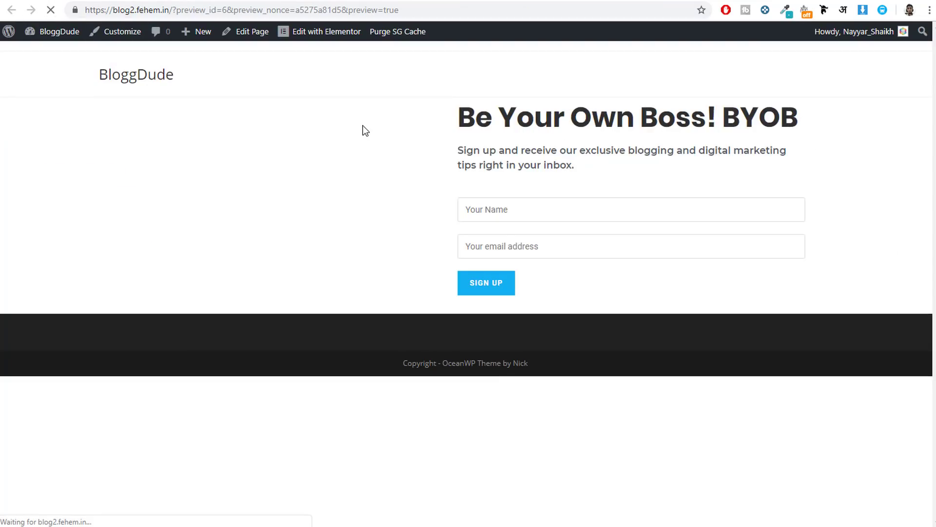
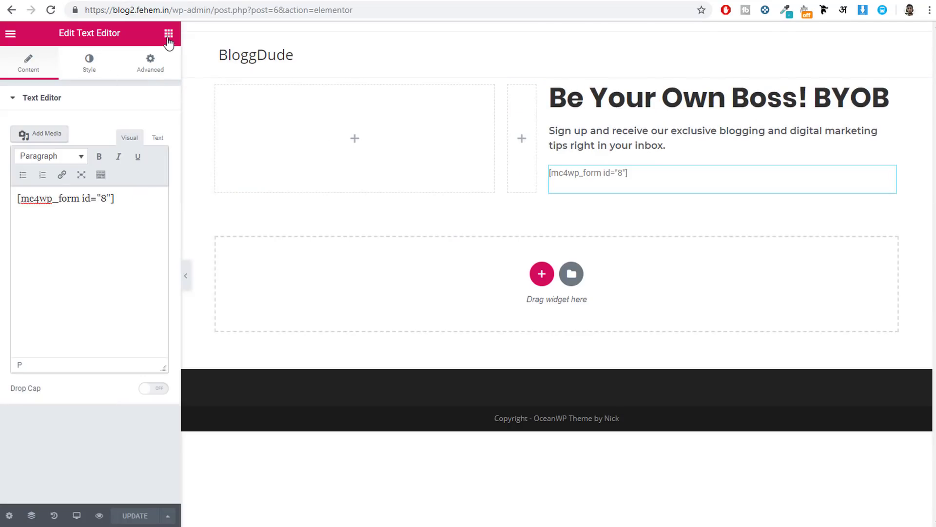
Add an Image widget to the empty left column and begin uploading a new picture.
click(169, 33)
drag(45, 204, 350, 113)
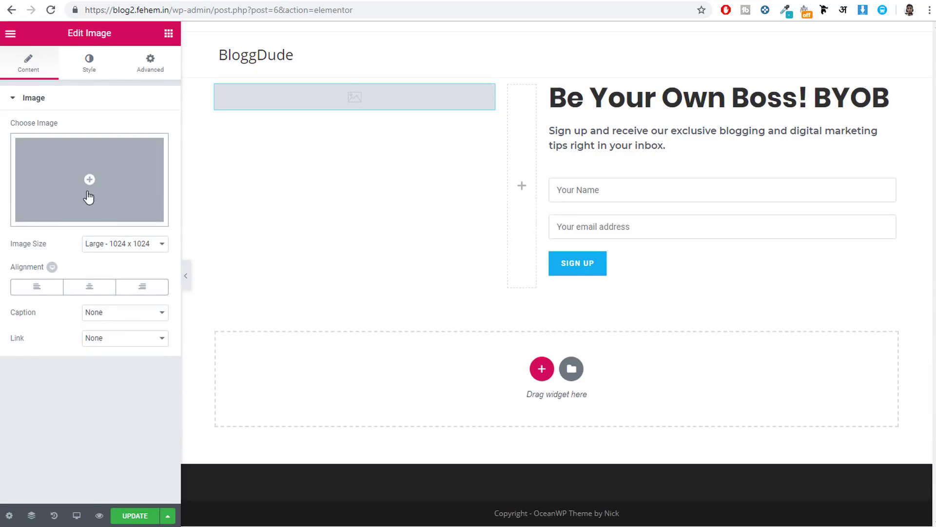
click(87, 194)
click(63, 82)
click(448, 268)
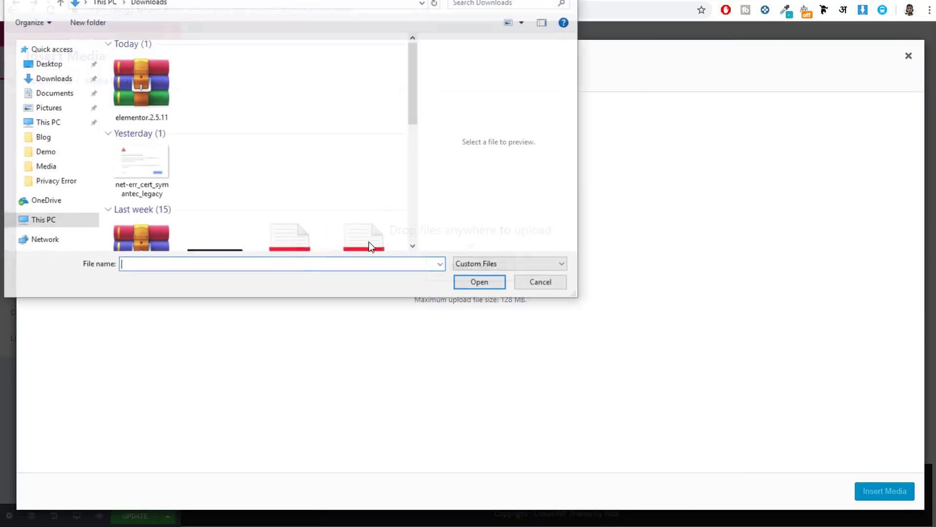
Upload the 693_2 programmer illustration from the Blog folder and insert it into the widget.
click(46, 167)
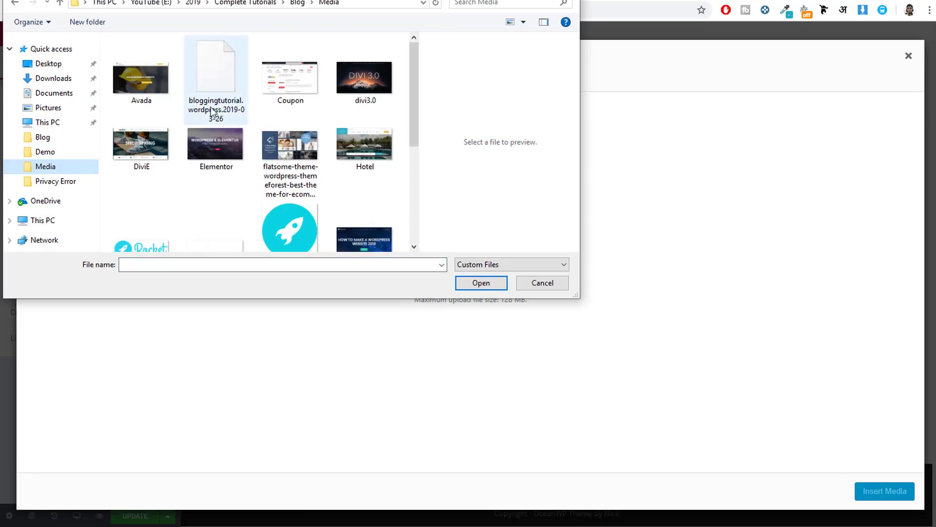
scroll(262, 164, down, 5)
scroll(263, 163, up, 3)
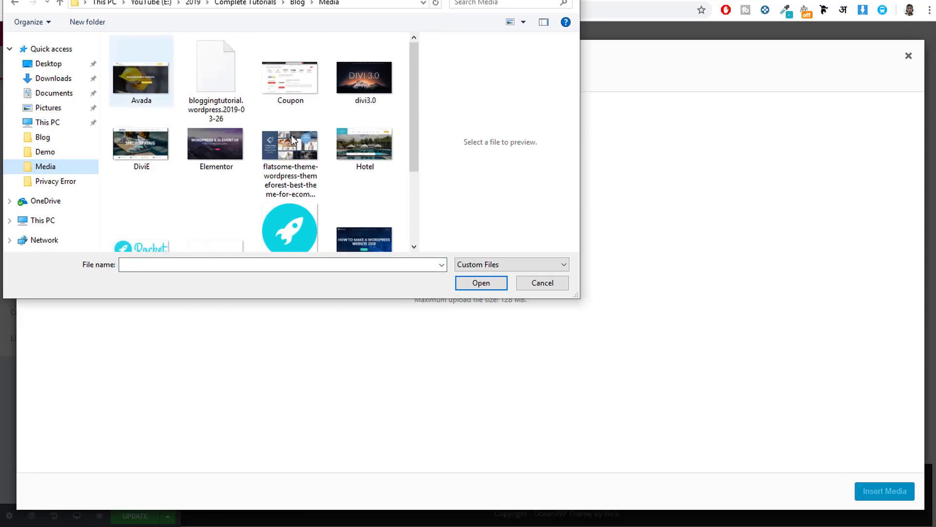
scroll(268, 156, down, 3)
scroll(263, 156, up, 4)
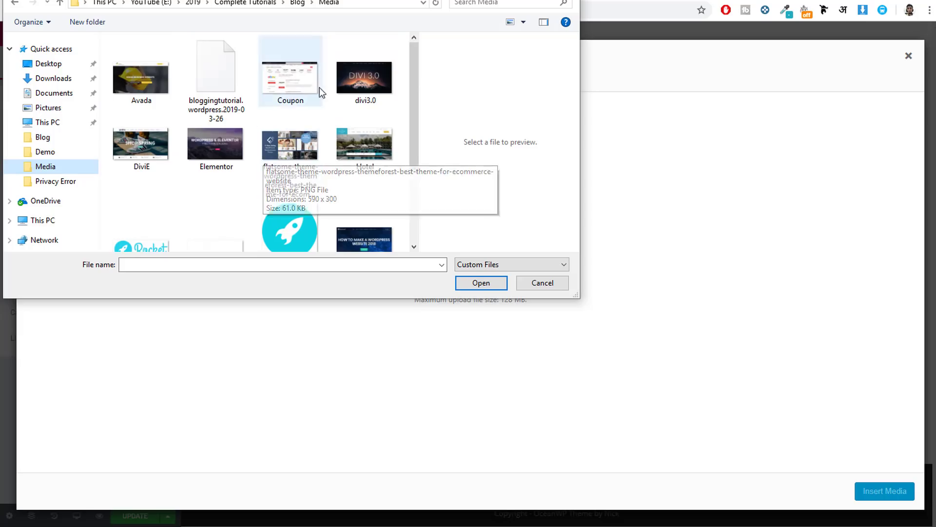
scroll(396, 149, down, 3)
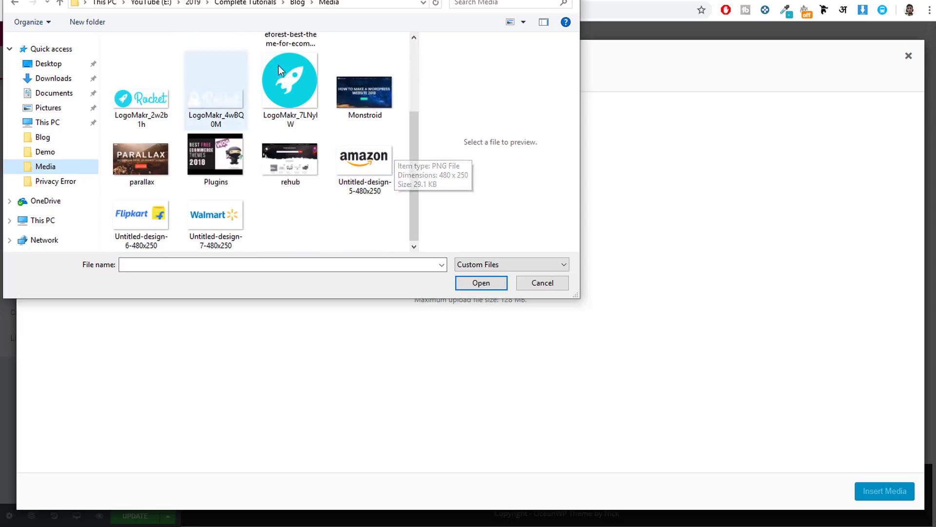
scroll(297, 83, up, 3)
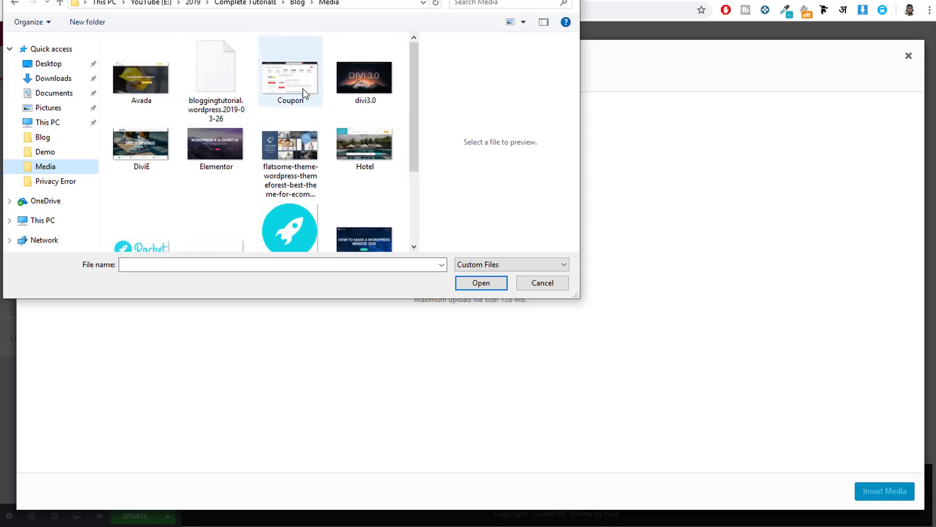
scroll(302, 89, down, 3)
key(alt+Left)
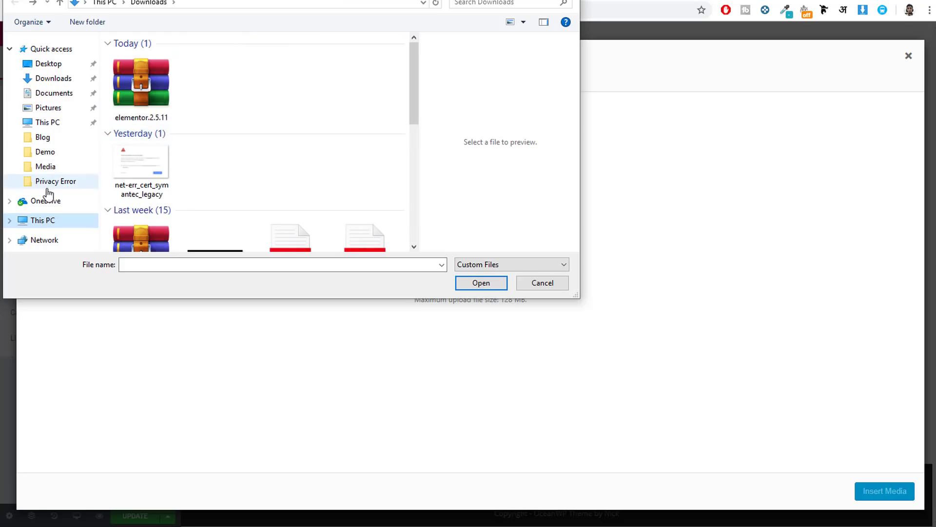
click(45, 166)
click(302, 3)
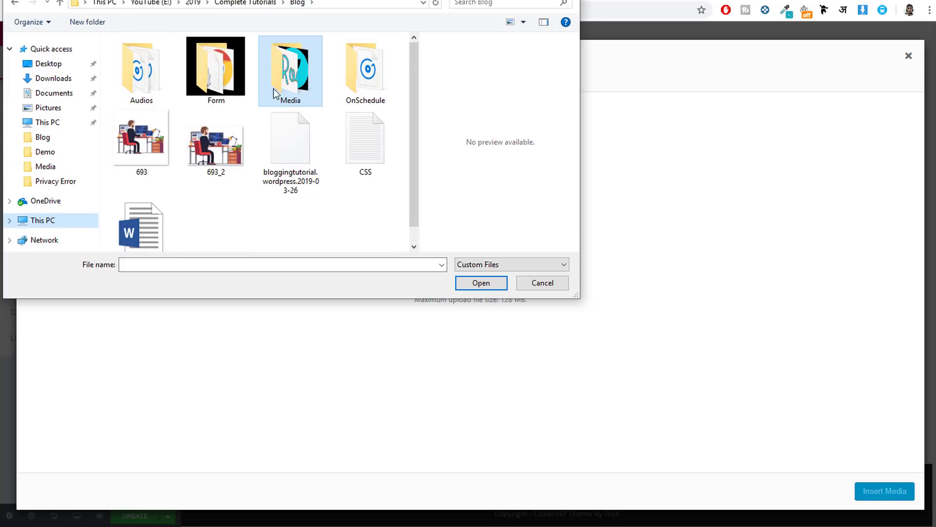
click(216, 142)
click(466, 283)
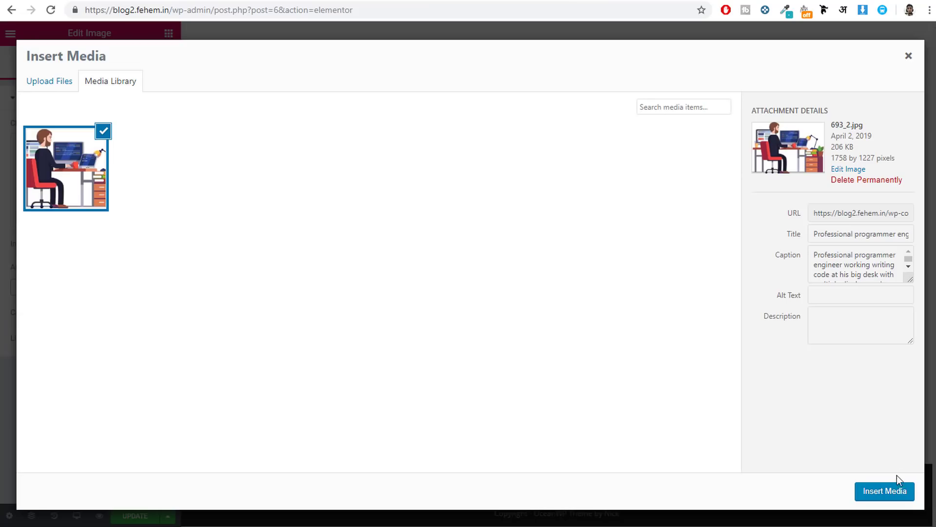
click(888, 491)
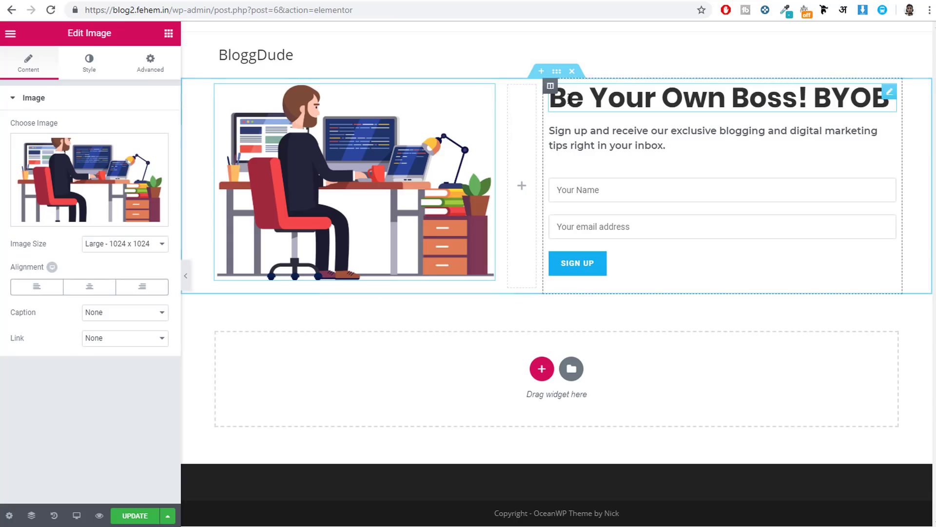
Unlink the hero section's padding and set top and bottom to 50px, leaving left and right at 0.
click(560, 76)
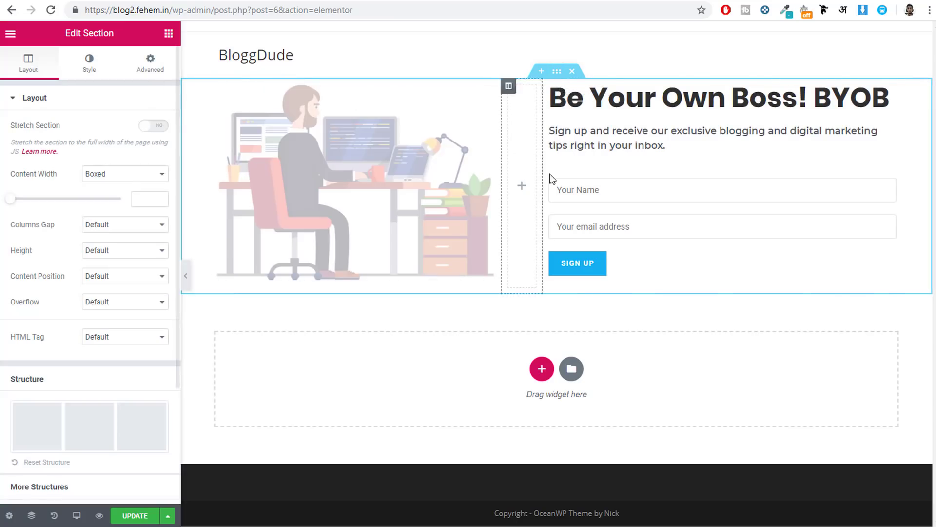
click(148, 71)
click(154, 196)
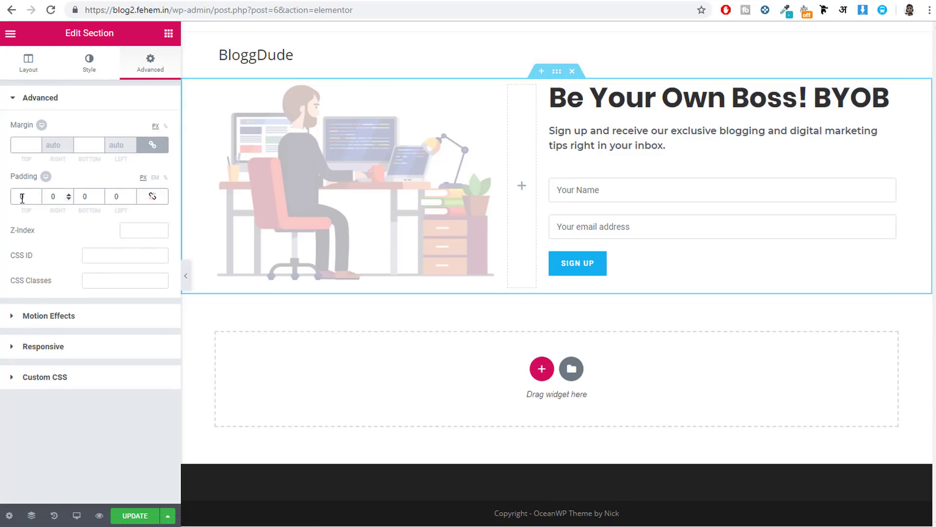
click(155, 198)
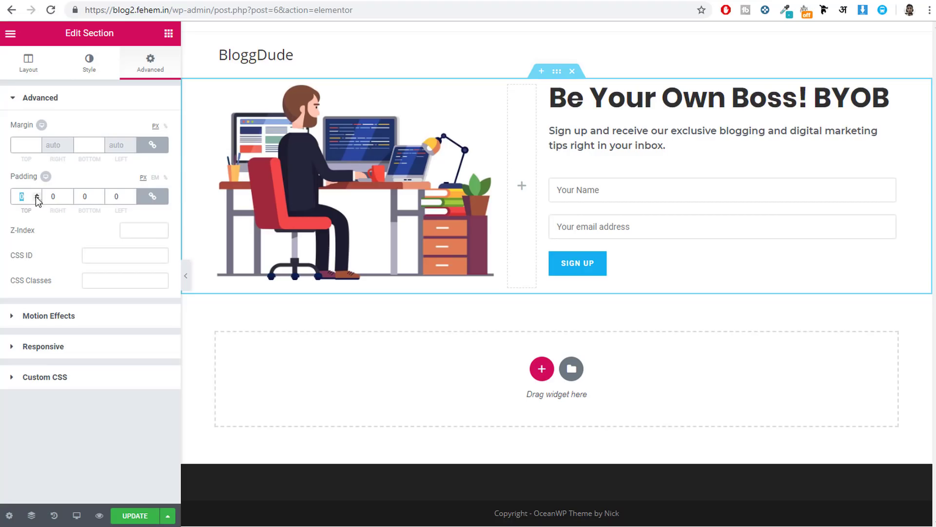
text(100)
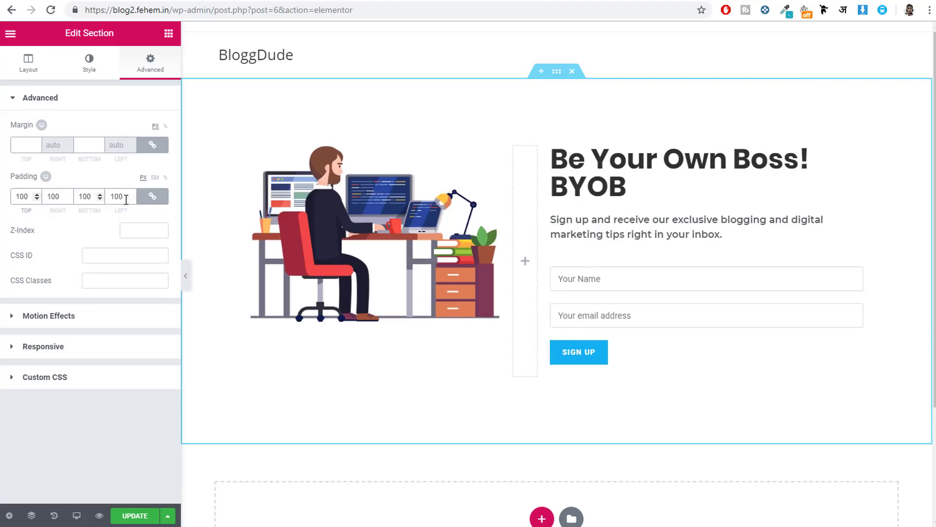
click(89, 196)
text(0)
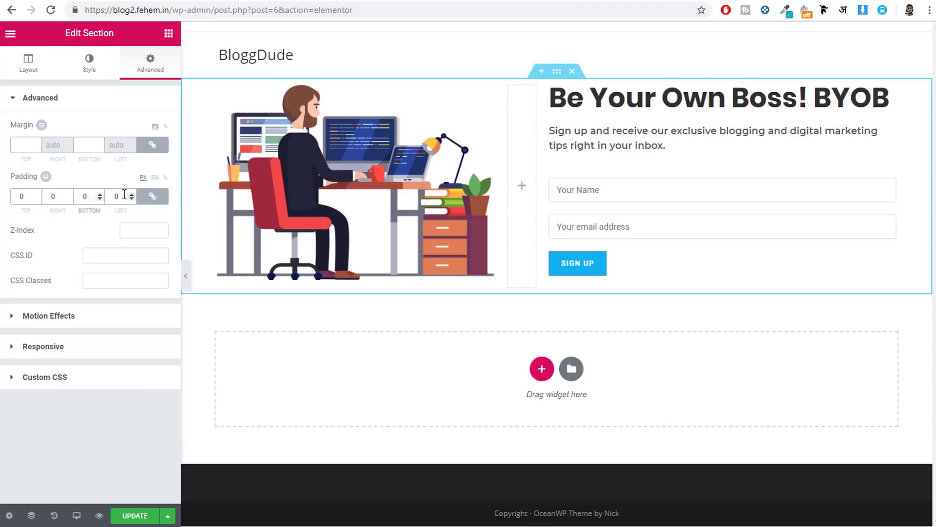
click(151, 196)
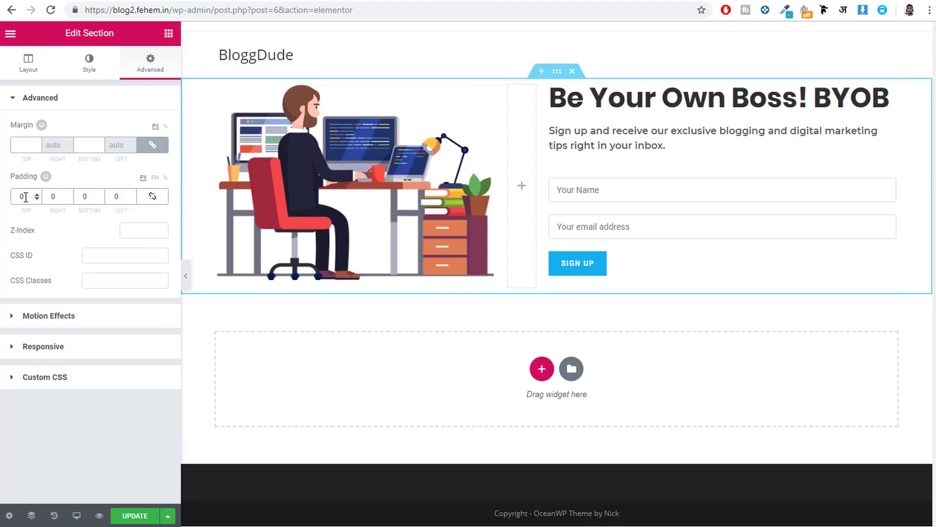
text(50)
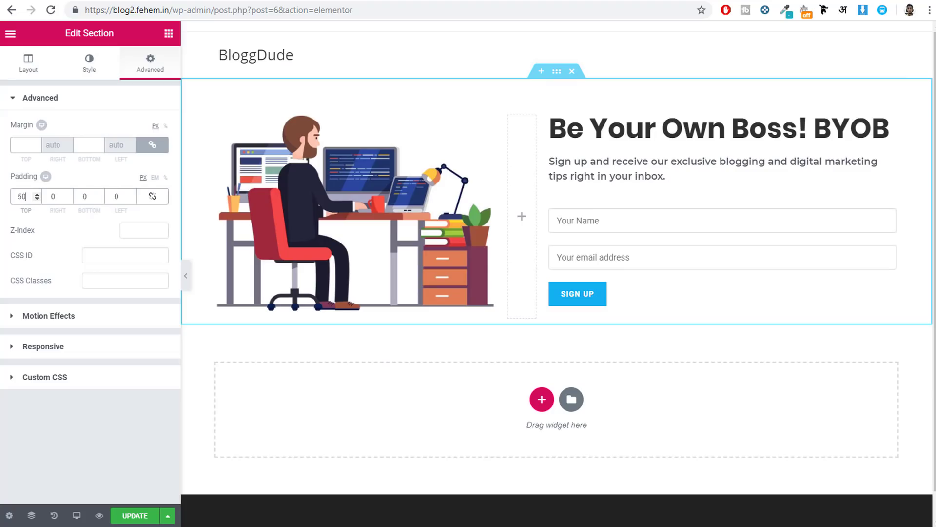
click(82, 197)
text(50)
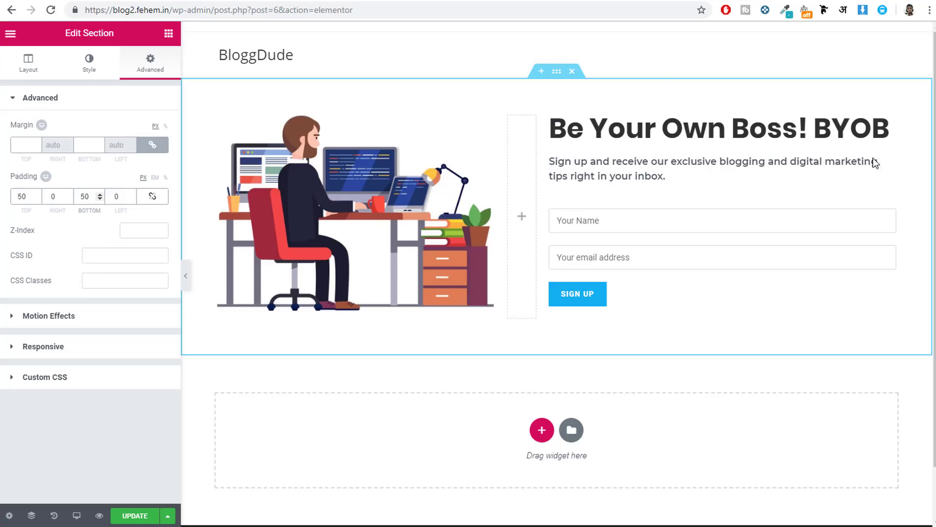
Give the hero section a Classic white (#ffffff) background.
click(93, 69)
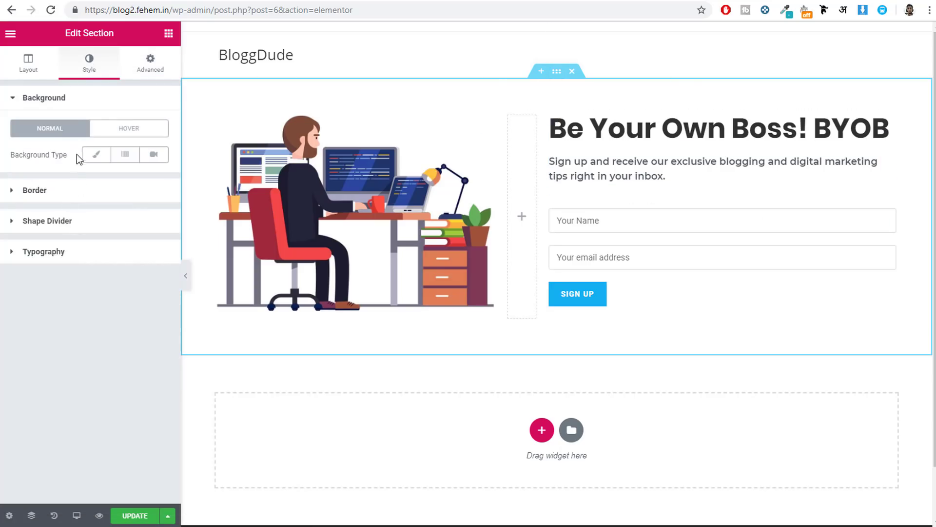
click(97, 154)
click(161, 177)
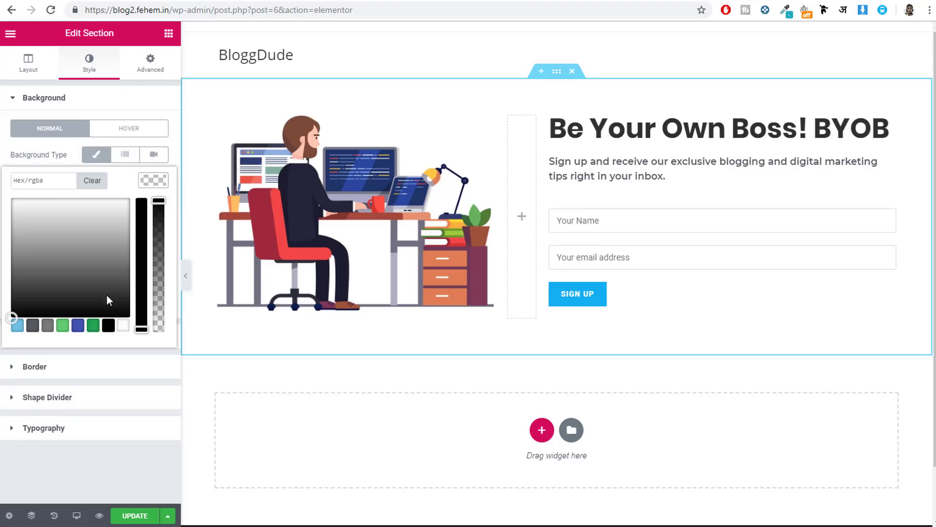
click(123, 325)
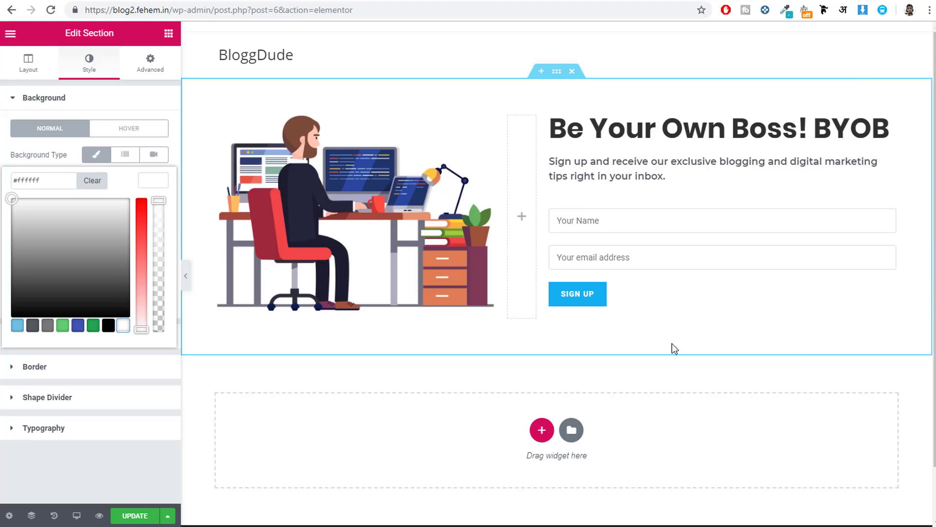
click(144, 175)
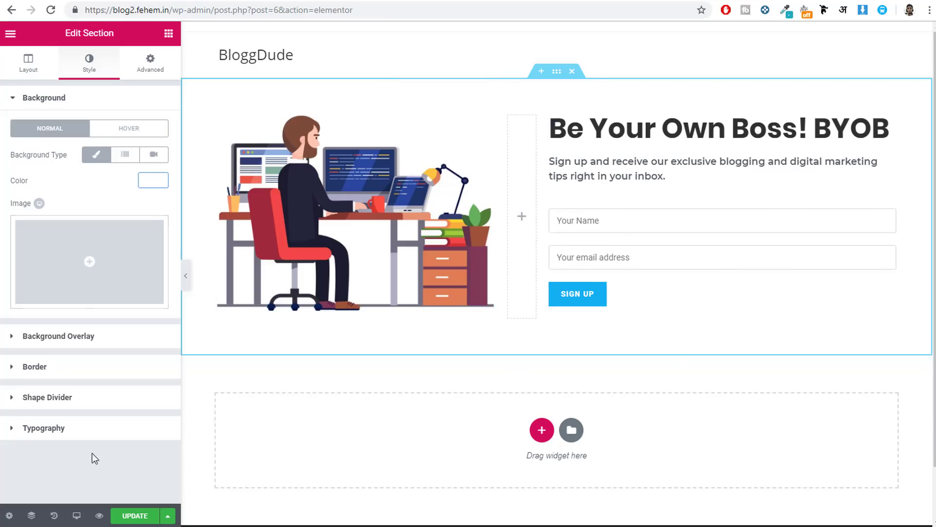
Save the page with UPDATE and reload the Elementor editor.
click(132, 516)
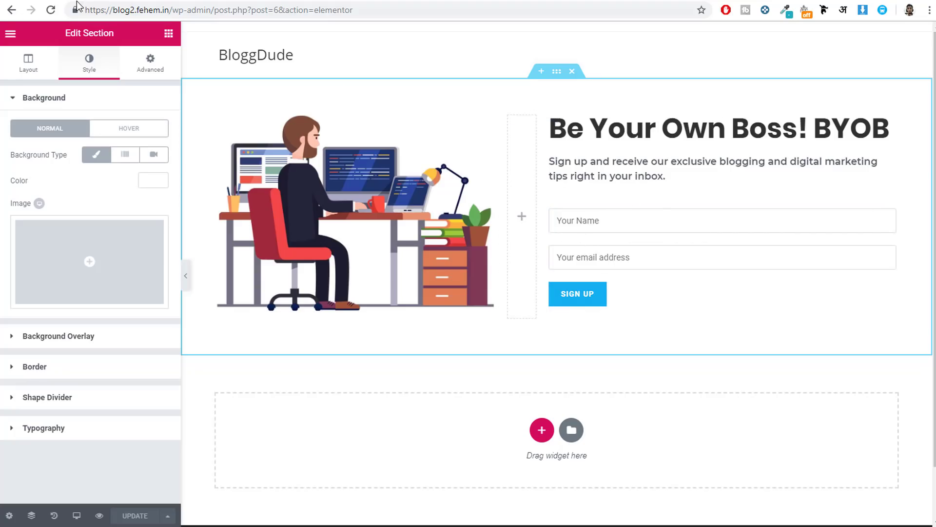
click(54, 11)
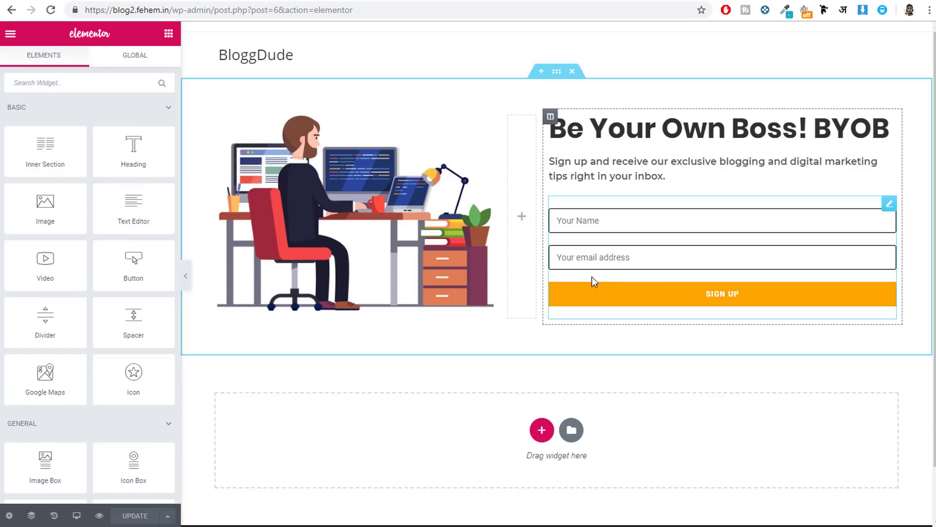
click(76, 519)
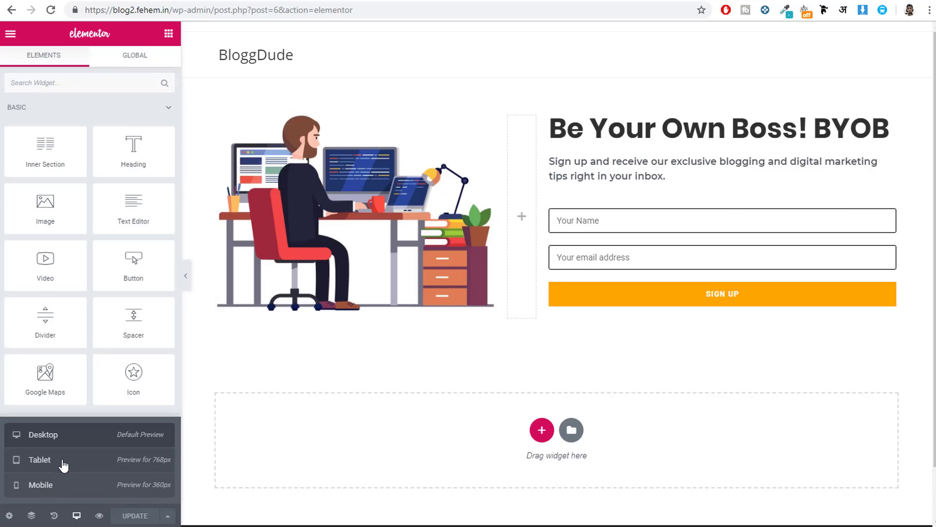
In mobile preview, center the hero heading and shrink its font size to 41px.
click(61, 484)
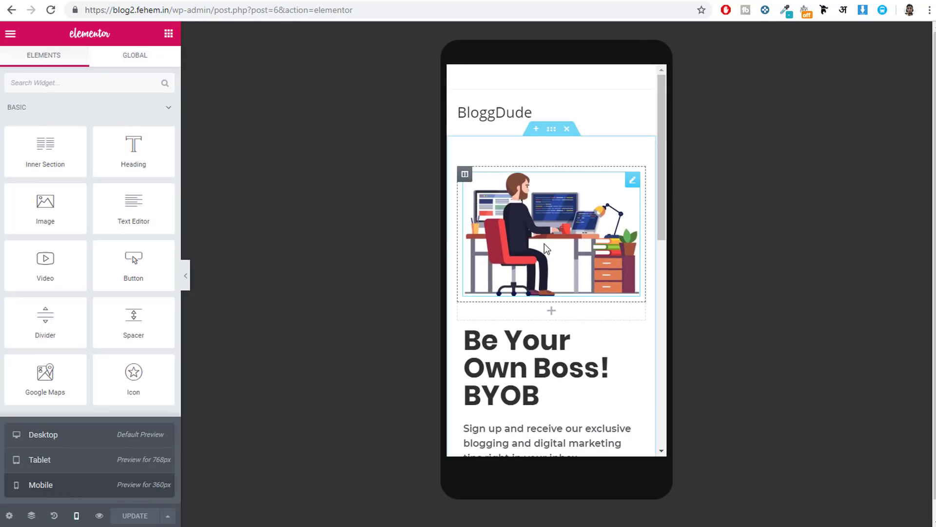
scroll(579, 234, down, 6)
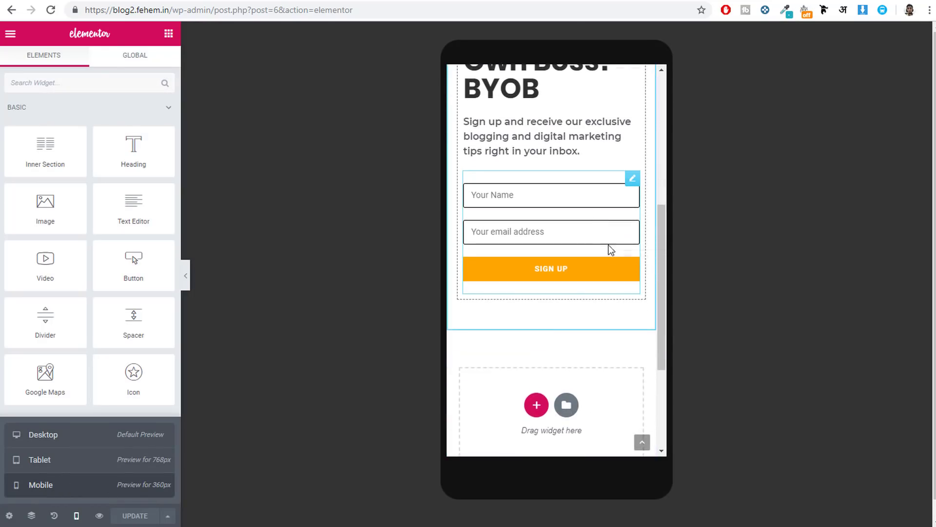
scroll(611, 250, up, 5)
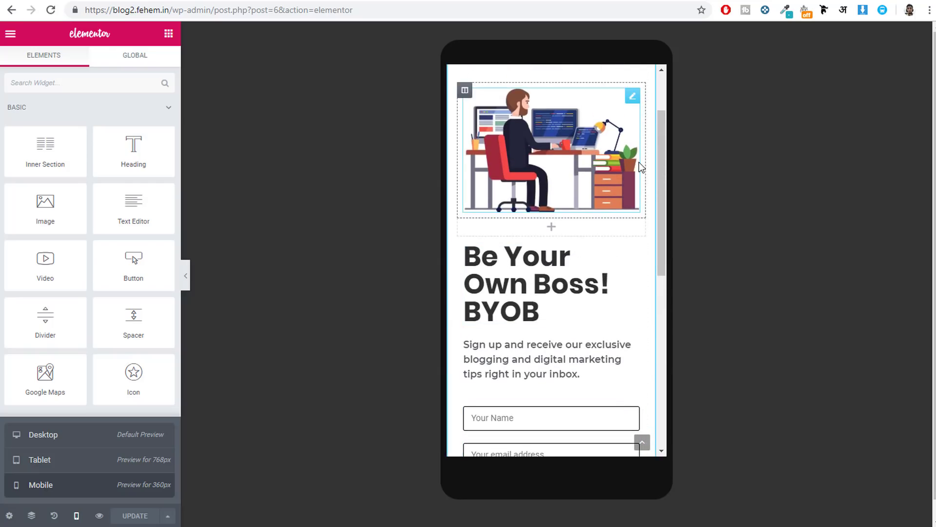
click(527, 268)
click(72, 320)
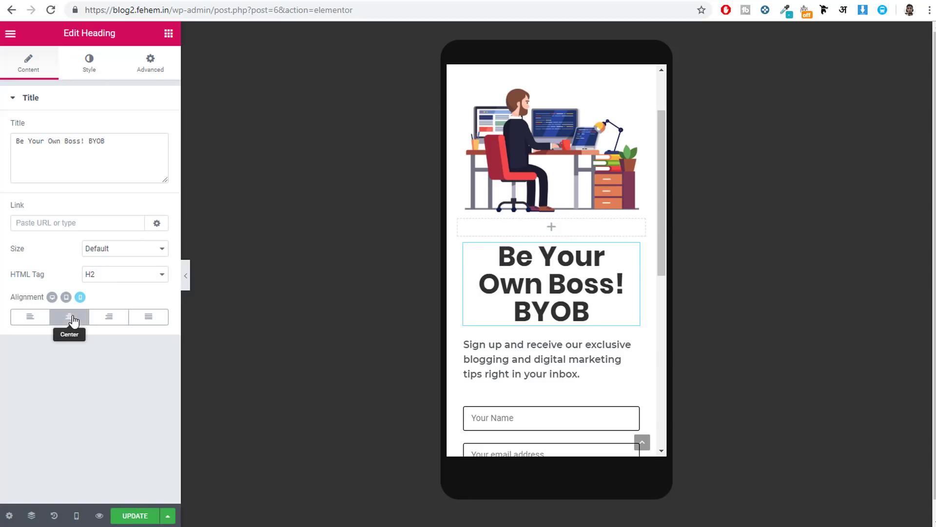
click(91, 66)
click(153, 154)
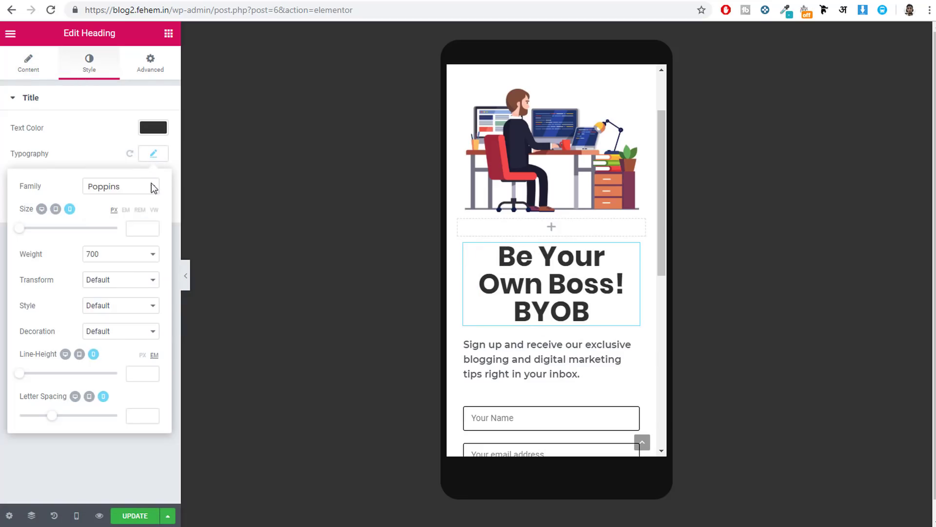
drag(22, 232, 43, 231)
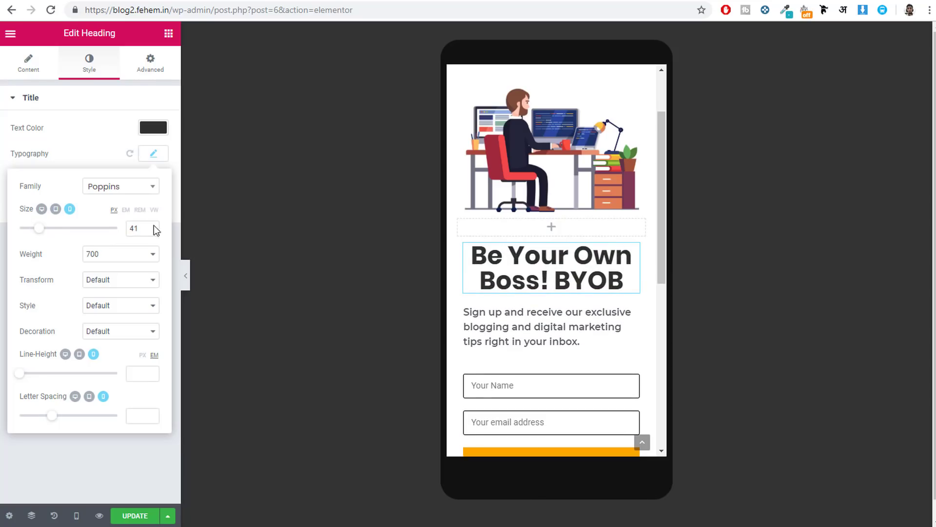
double_click(129, 228)
Center the signup description and set its text size to 16px.
click(536, 324)
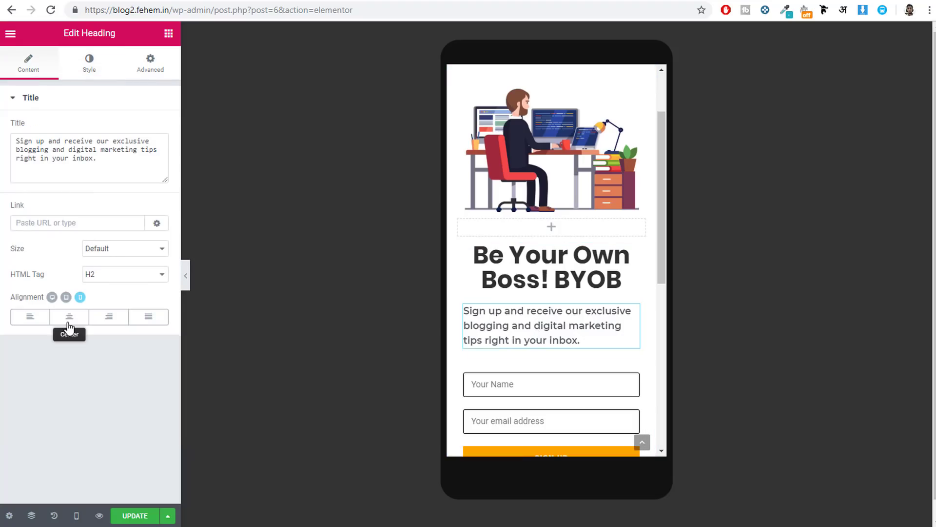
click(69, 317)
click(81, 71)
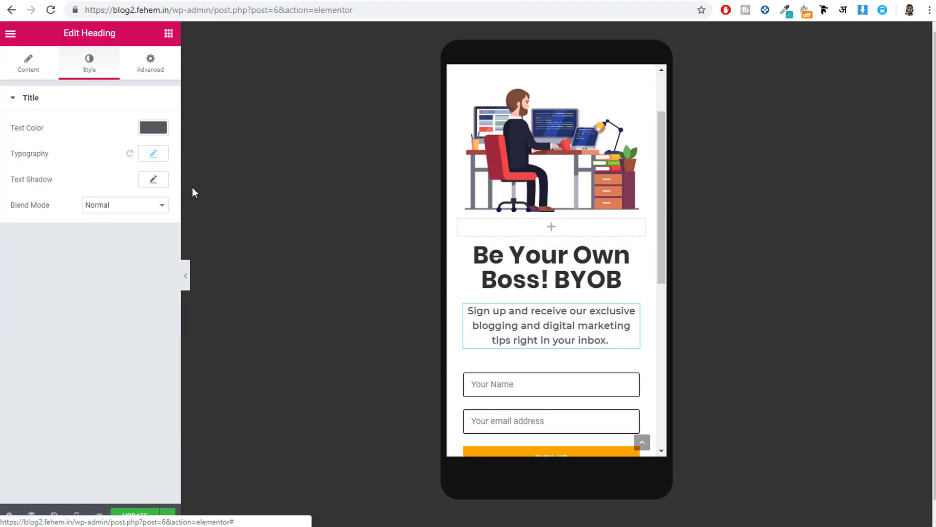
click(153, 154)
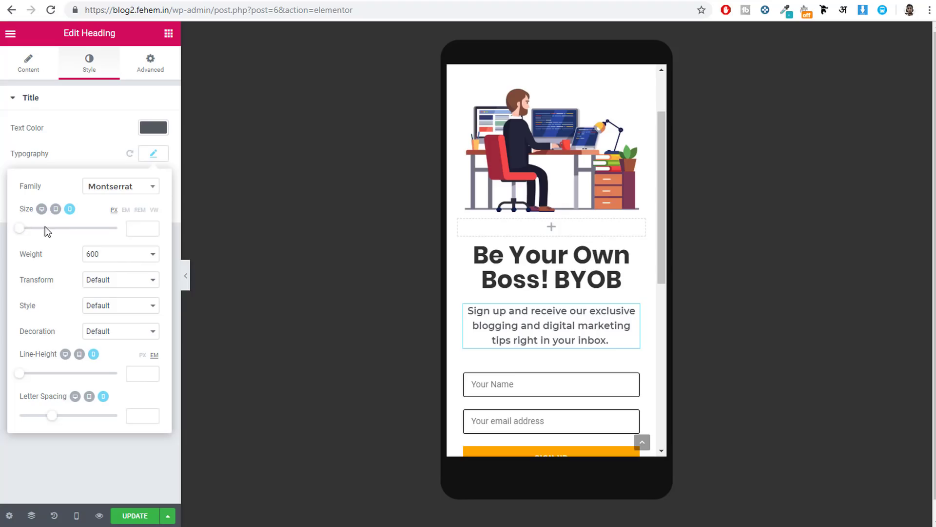
drag(27, 229, 32, 236)
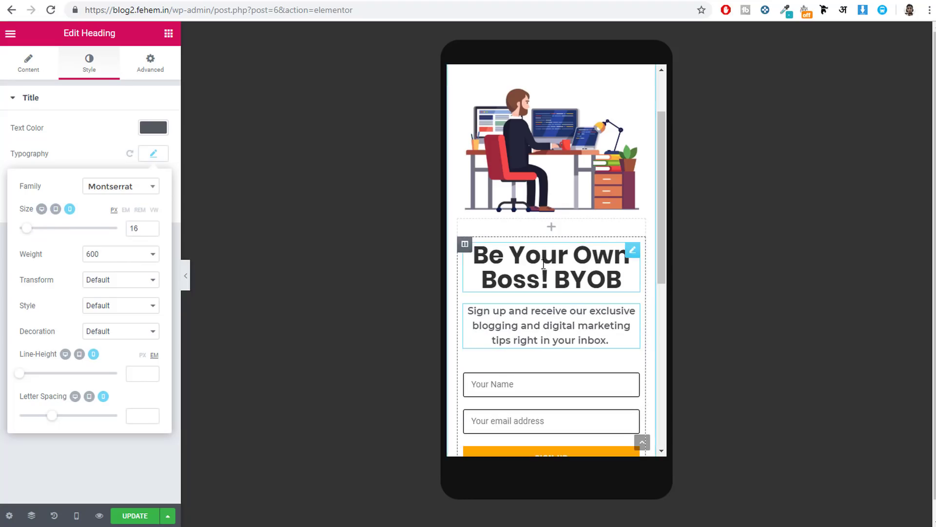
Save the mobile layout changes.
click(130, 517)
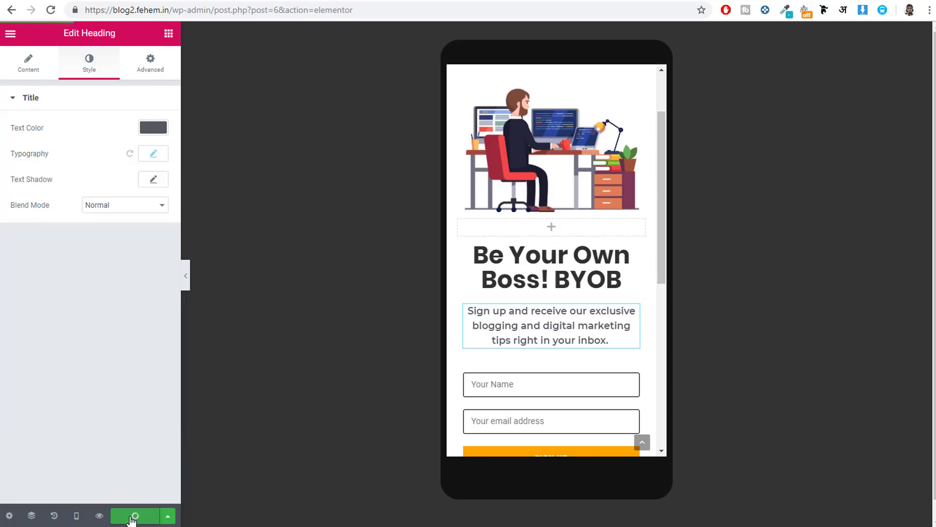
scroll(537, 292, down, 5)
scroll(539, 347, up, 10)
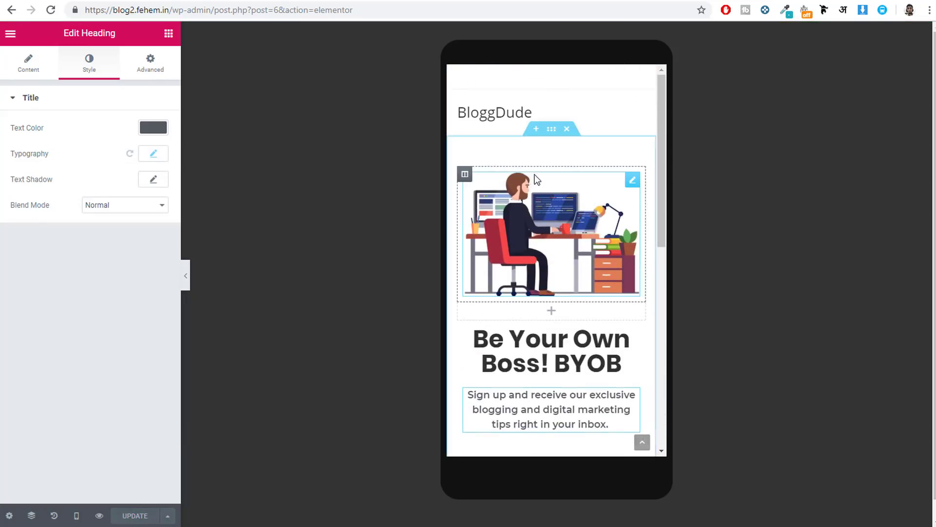
click(77, 515)
In Tablet preview, set the hero section's content position to Middle, then return to Desktop.
click(79, 458)
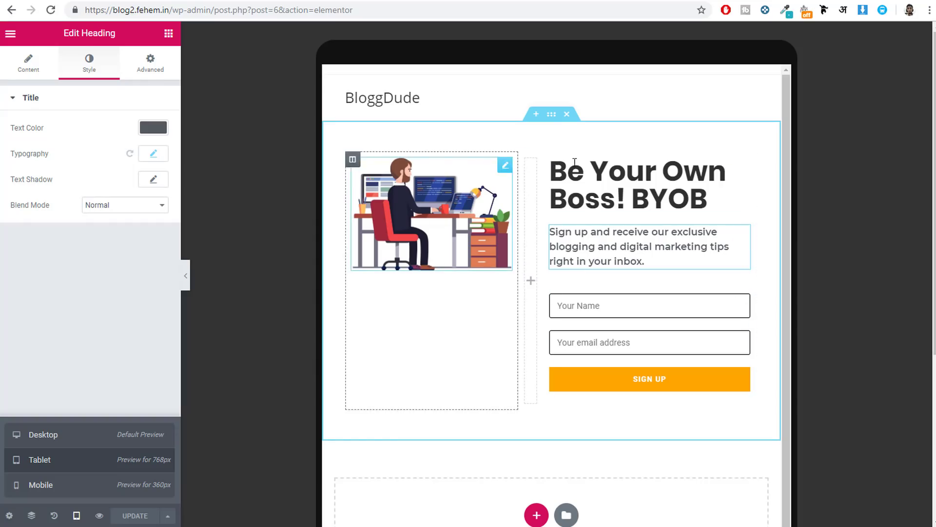
click(553, 119)
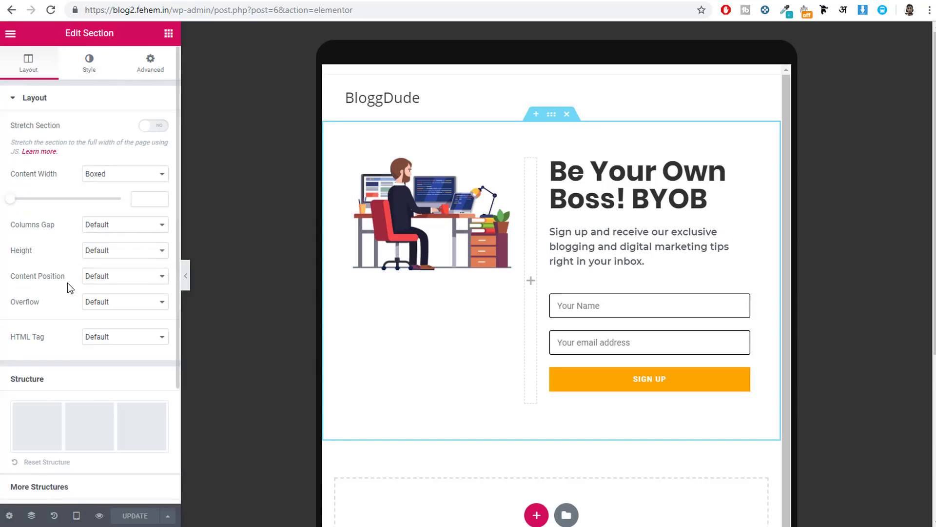
click(100, 276)
click(102, 310)
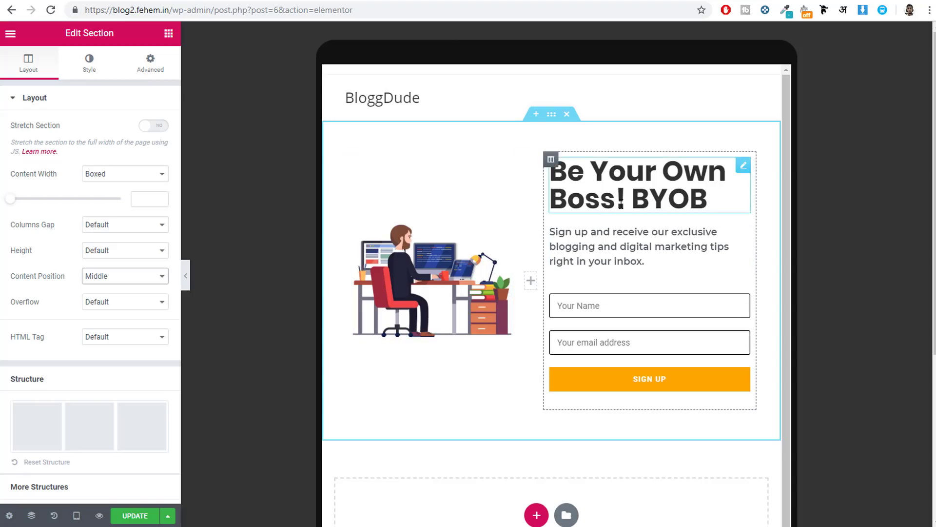
click(76, 515)
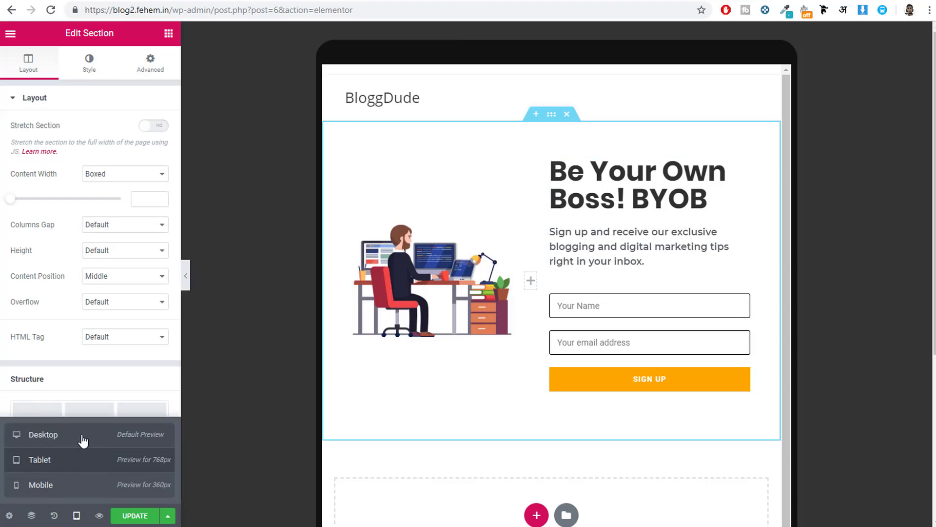
click(81, 441)
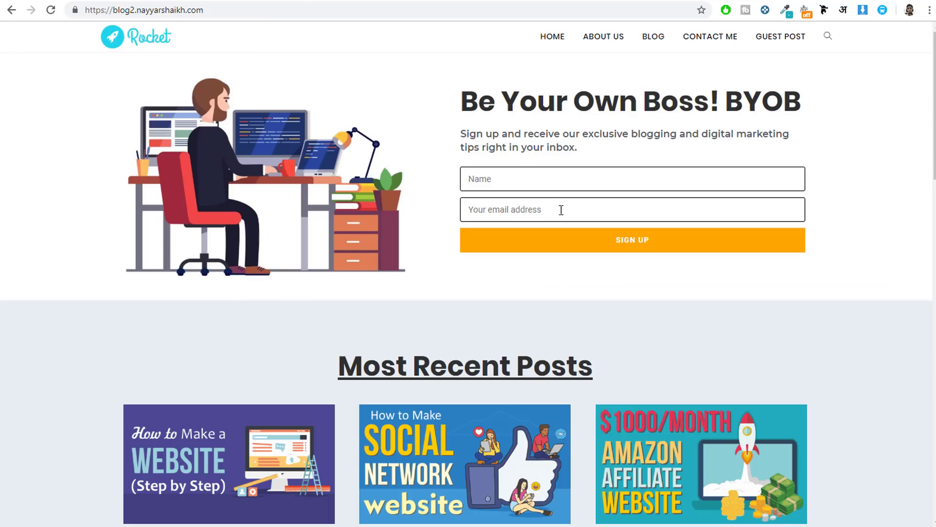
scroll(566, 224, down, 3)
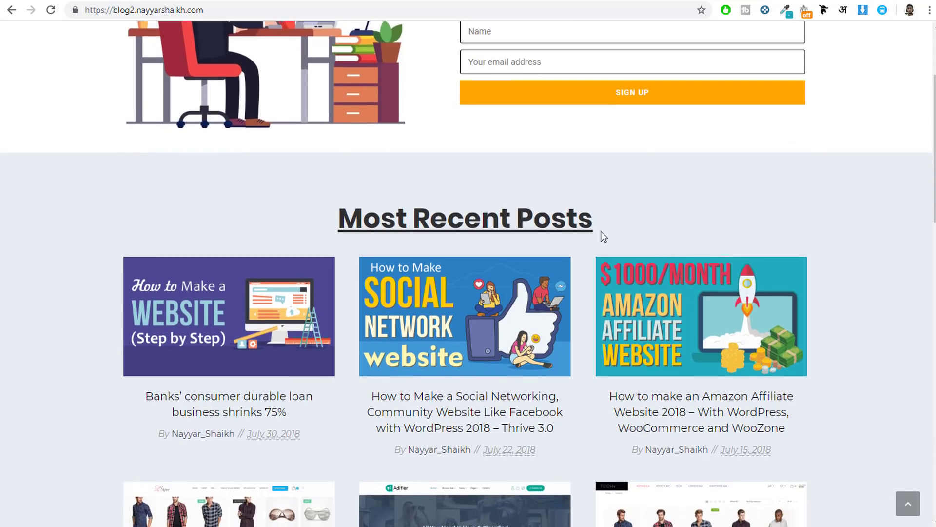
Scroll through the reference site's Most Recent Posts and All Posts sections.
scroll(364, 236, down, 3)
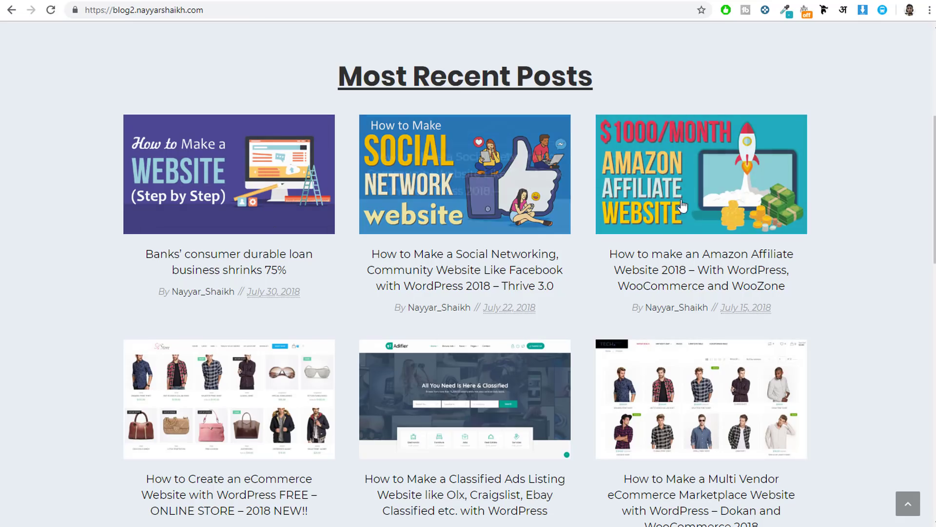
scroll(542, 326, down, 6)
scroll(542, 327, down, 3)
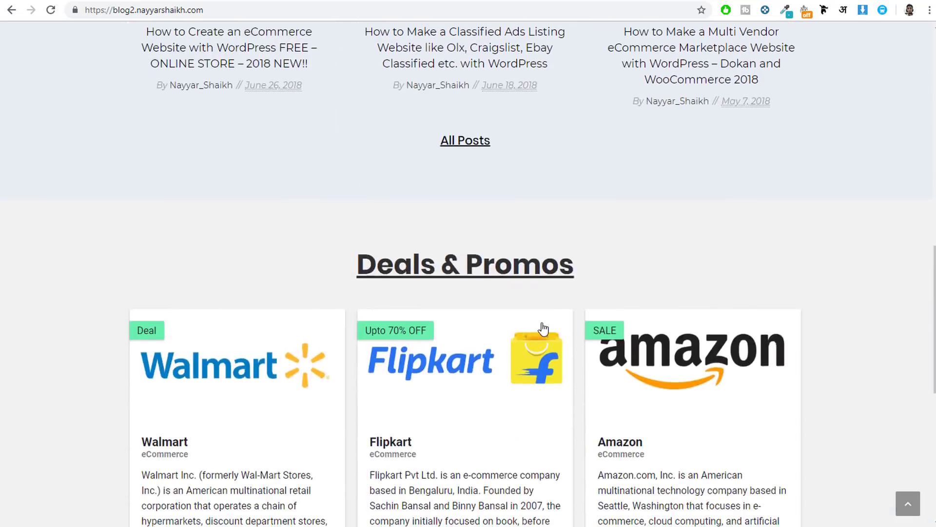
scroll(343, 71, up, 9)
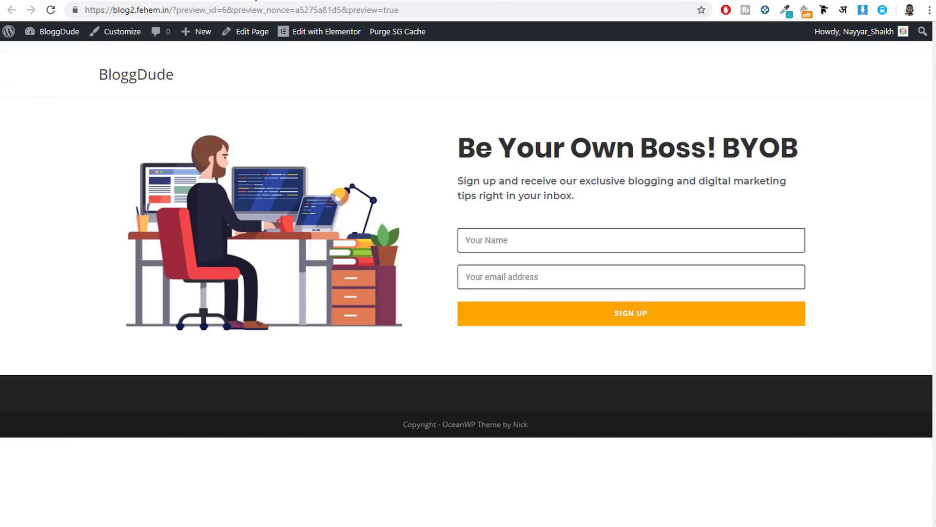
Open and close the Customizer, then go to the BloggDude WordPress Dashboard.
click(120, 31)
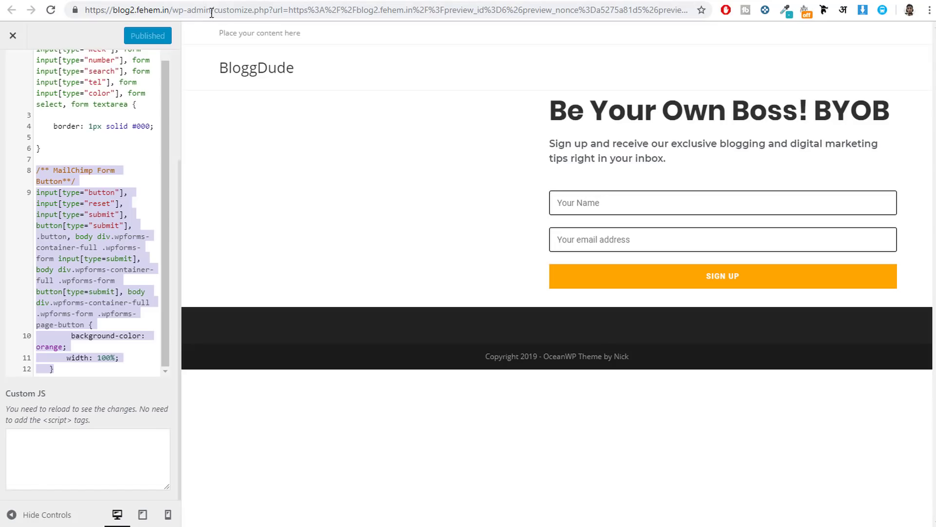
click(15, 38)
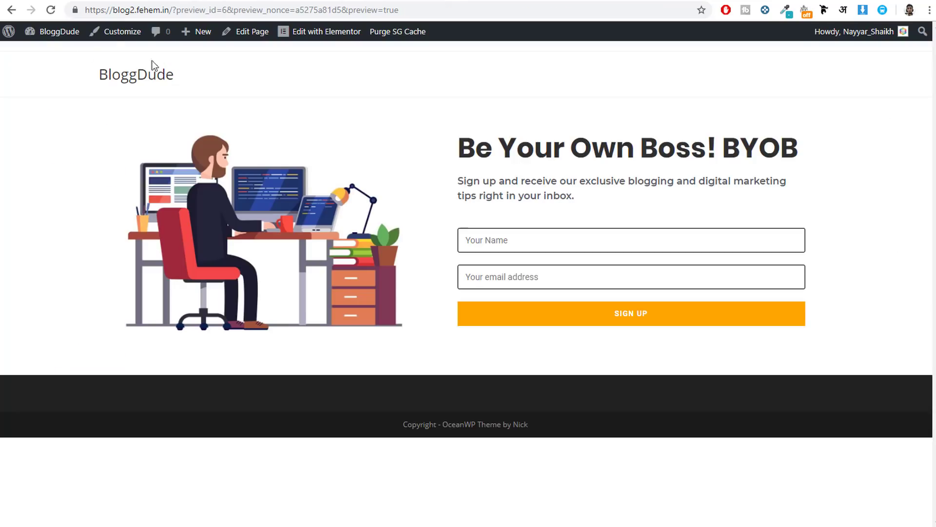
click(57, 39)
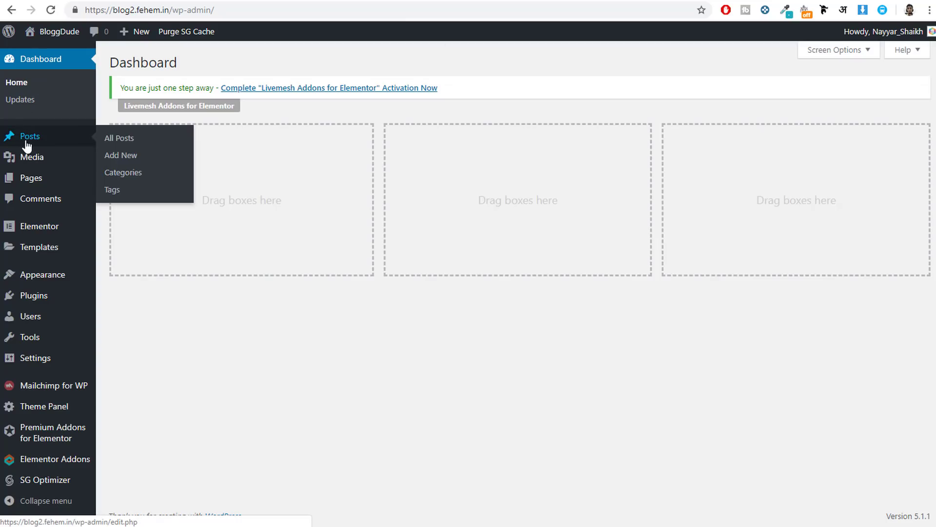
Start a new blog post and open the reference article on banks' consumer durable loans.
click(120, 156)
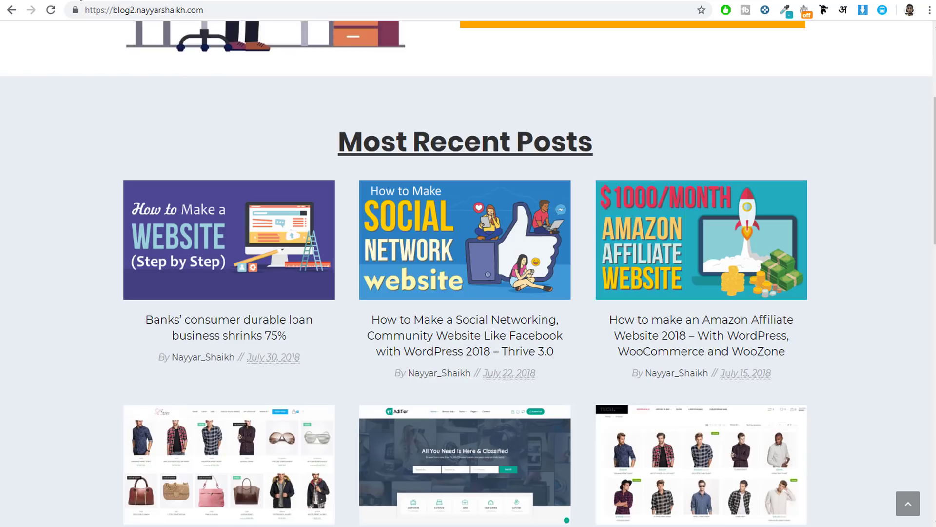
scroll(244, 136, down, 2)
scroll(244, 137, up, 2)
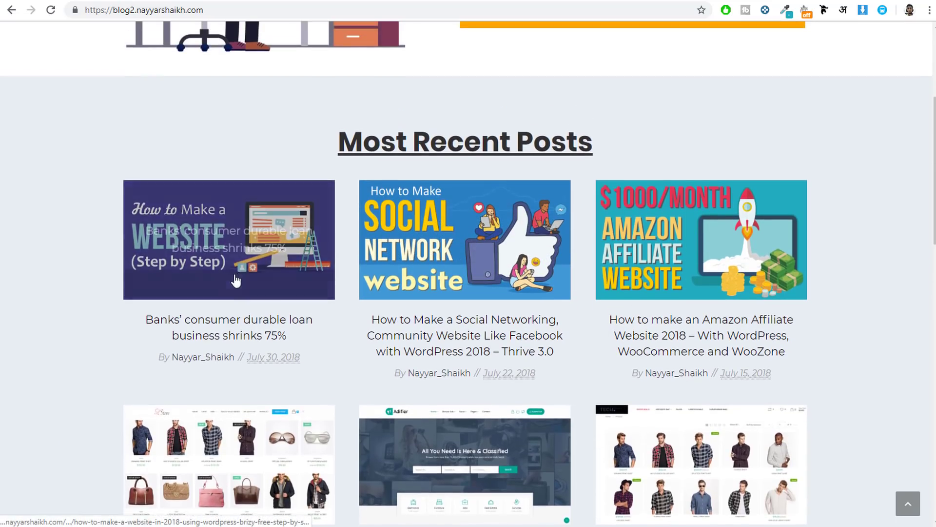
click(215, 323)
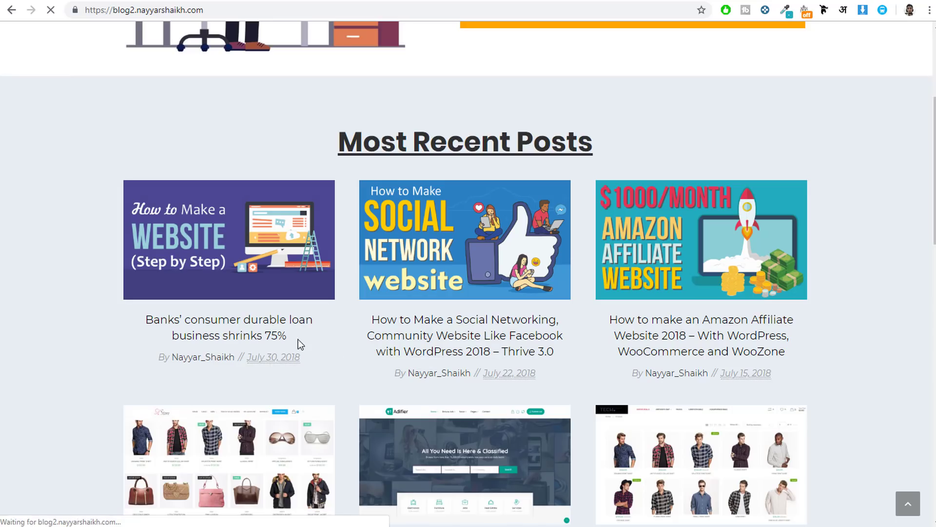
click(266, 3)
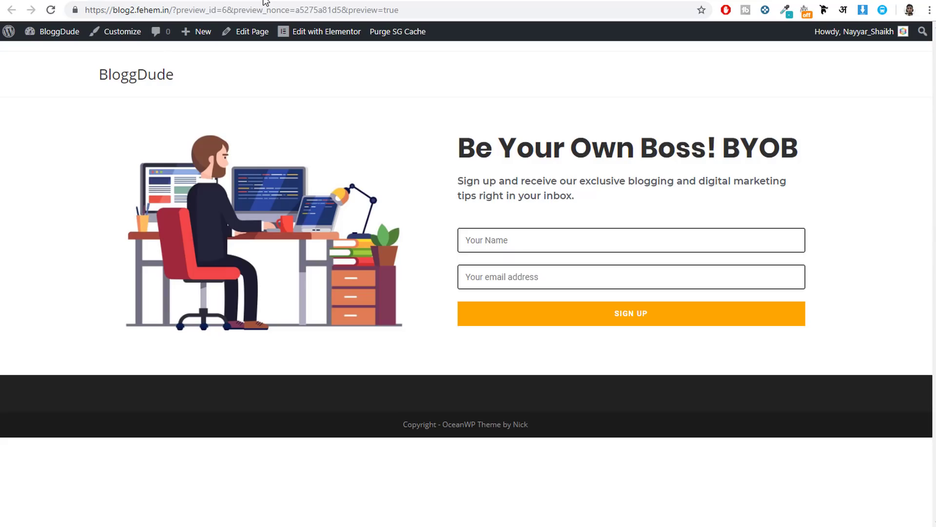
click(370, 2)
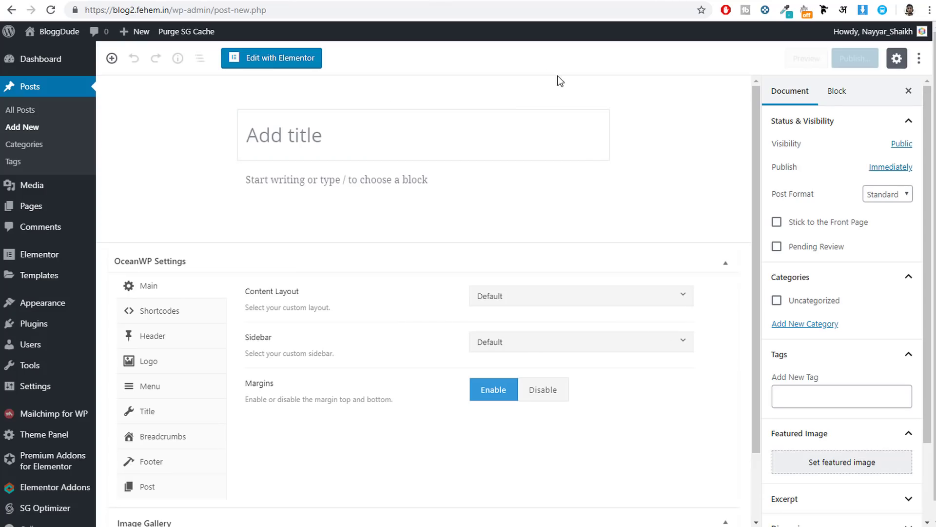
Select the reference article's headline and return to the new post's empty title.
click(33, 2)
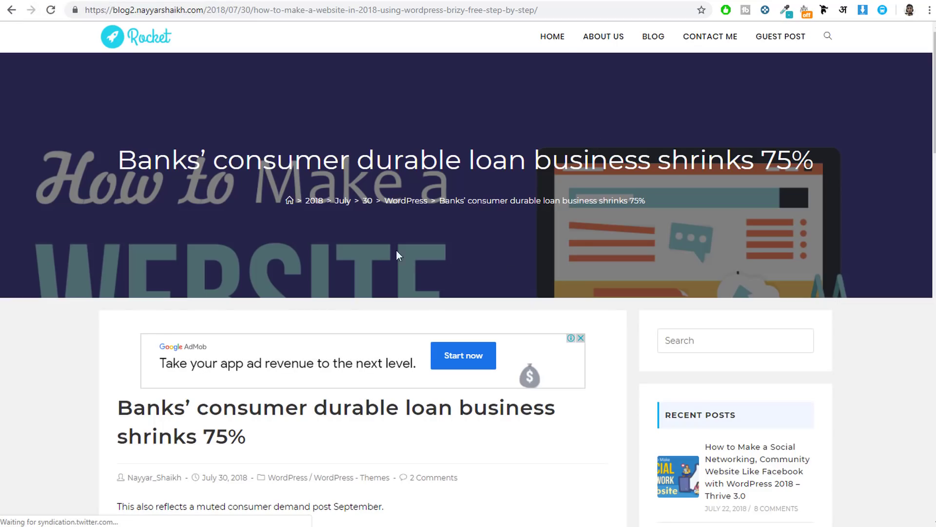
scroll(417, 418, down, 6)
scroll(414, 419, down, 10)
scroll(414, 420, up, 20)
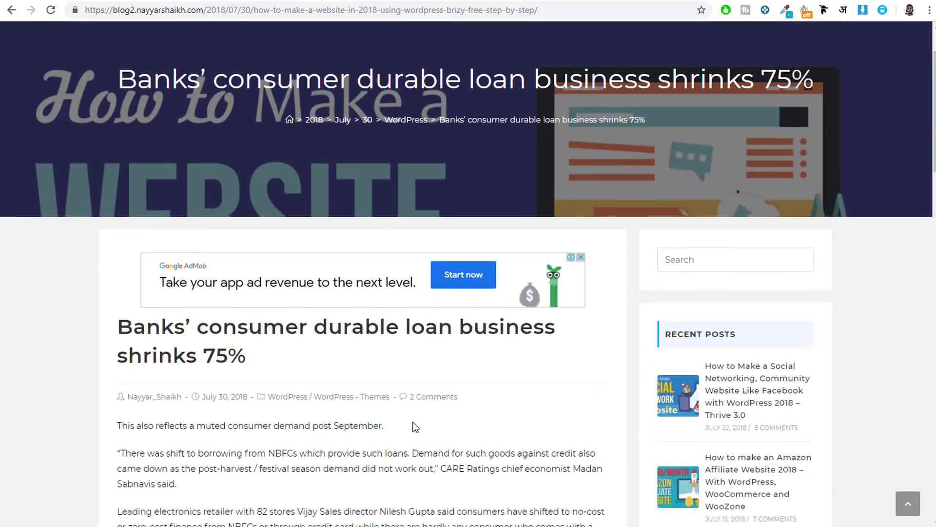
drag(118, 405, 287, 433)
key(ctrl+c)
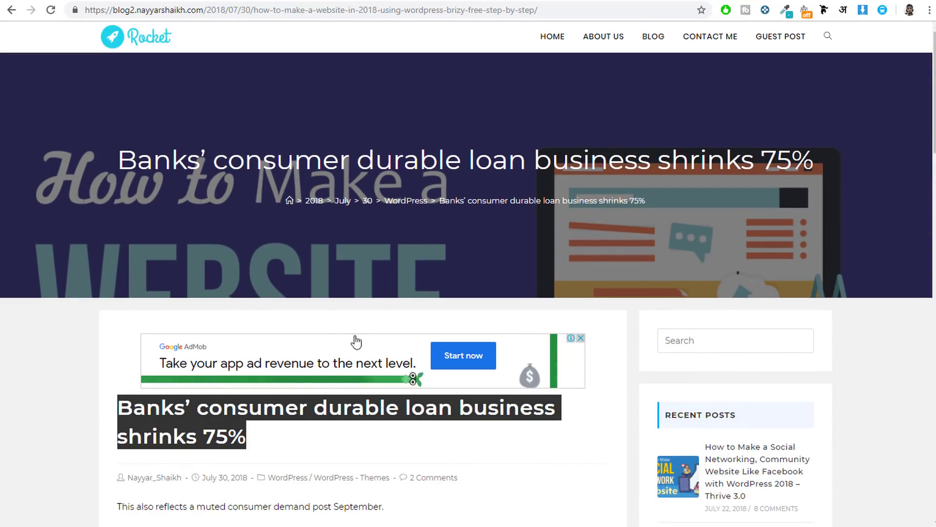
click(343, 0)
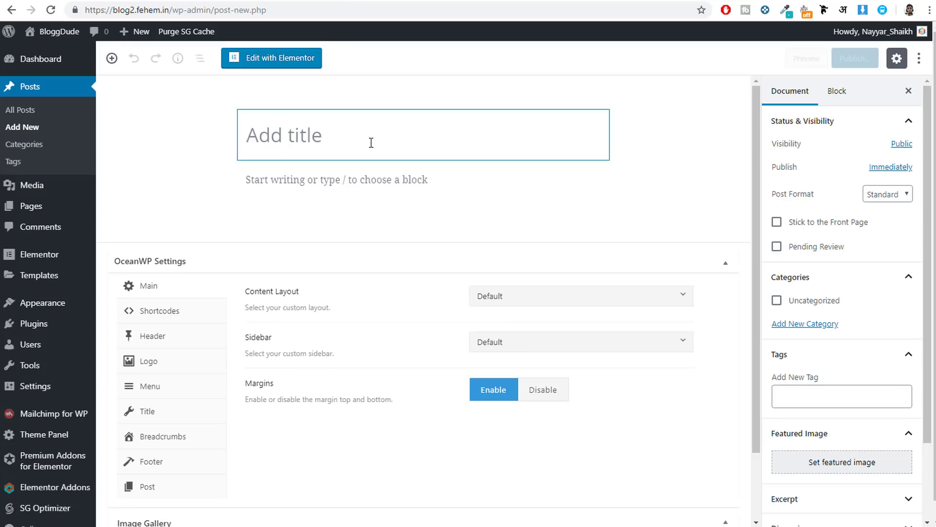
Paste 'Banks' consumer durable loan business shrinks 75%' as the post title.
key(ctrl+v)
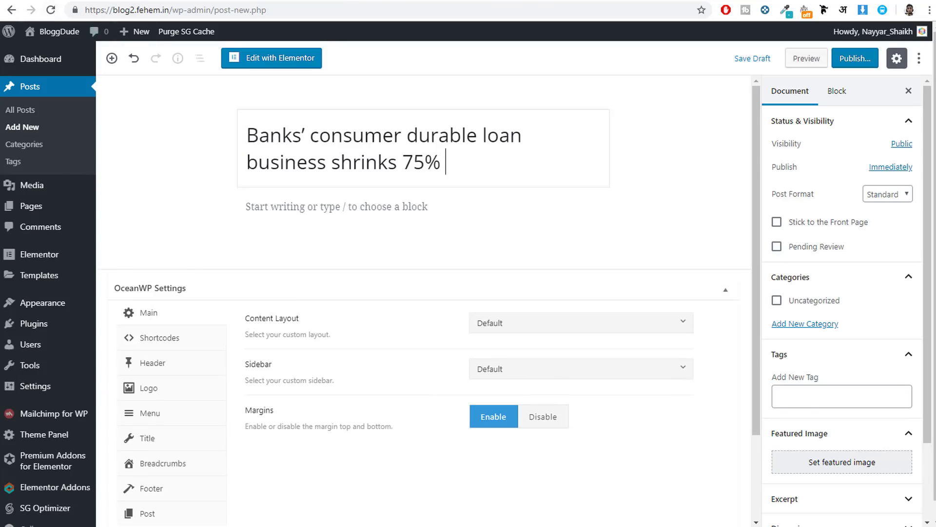
key(ctrl+Tab)
scroll(268, 138, down, 5)
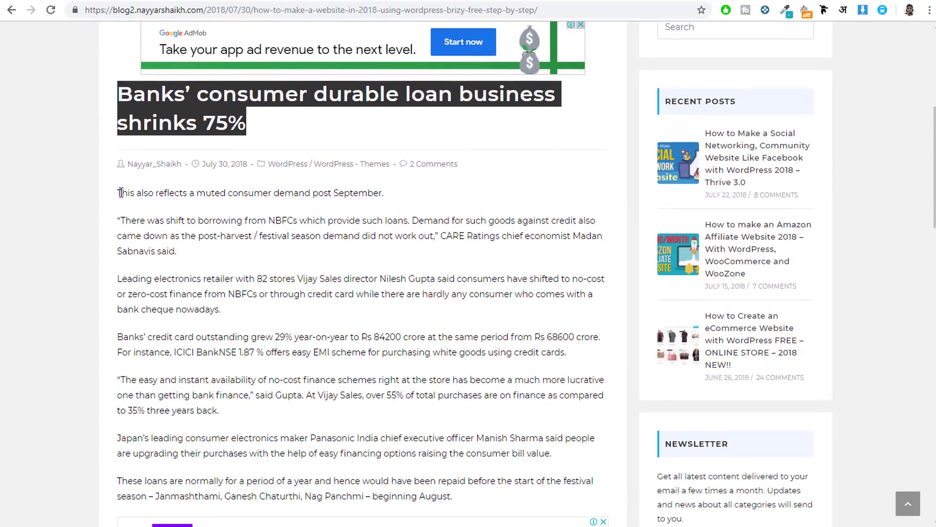
click(115, 199)
Copy the article's seven body paragraphs and paste them into the post body.
drag(119, 190, 504, 502)
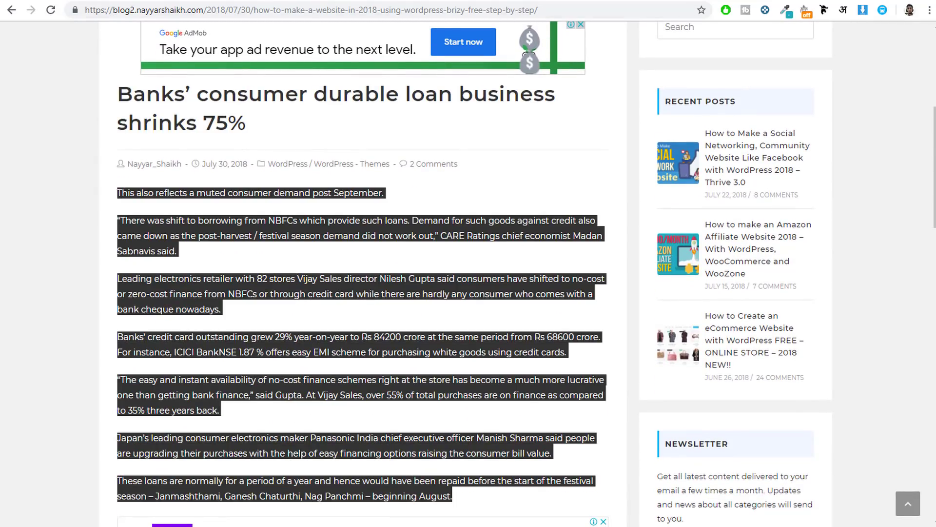
key(ctrl+c)
key(ctrl+Tab)
click(334, 209)
key(ctrl+v)
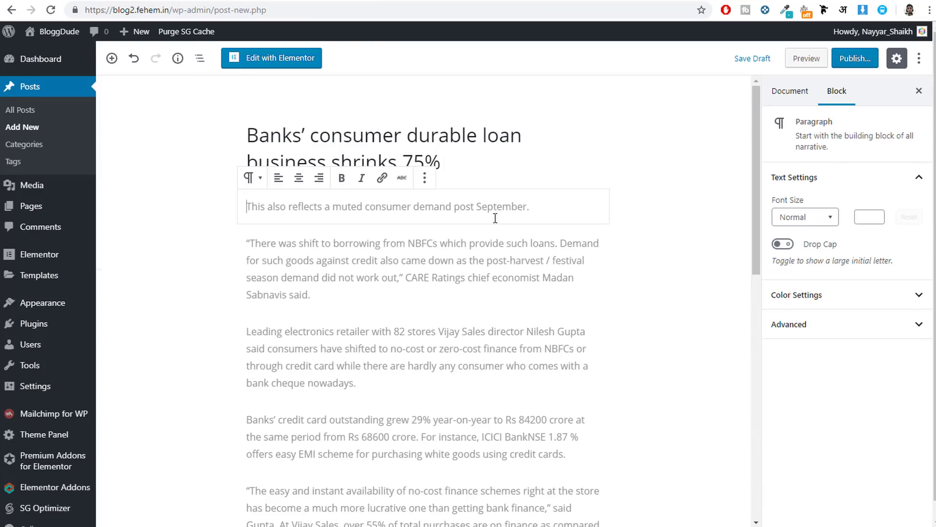
scroll(429, 195, down, 12)
scroll(424, 243, up, 11)
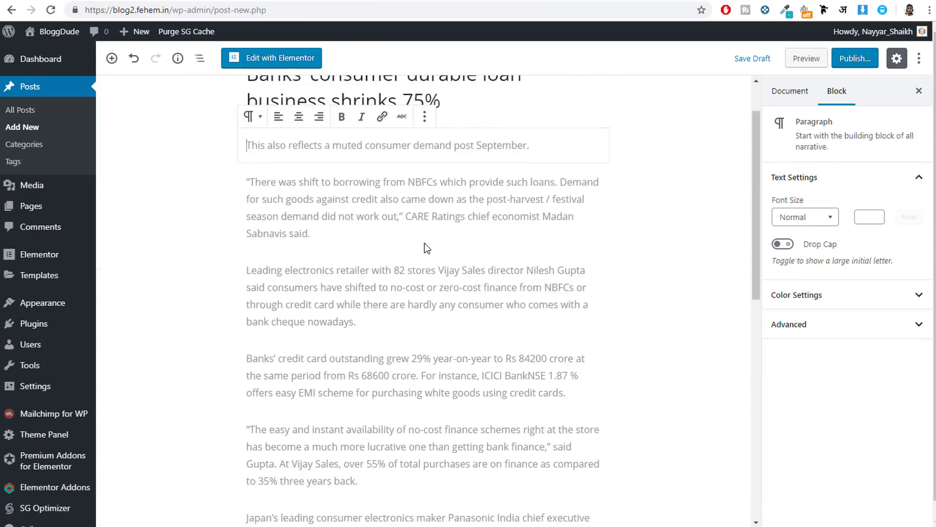
scroll(424, 248, up, 1)
scroll(393, 372, down, 5)
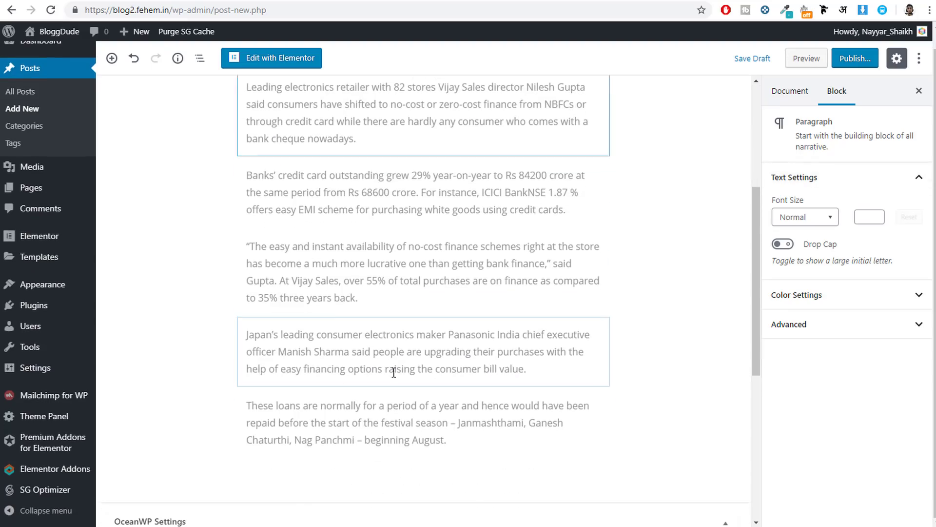
scroll(430, 390, down, 3)
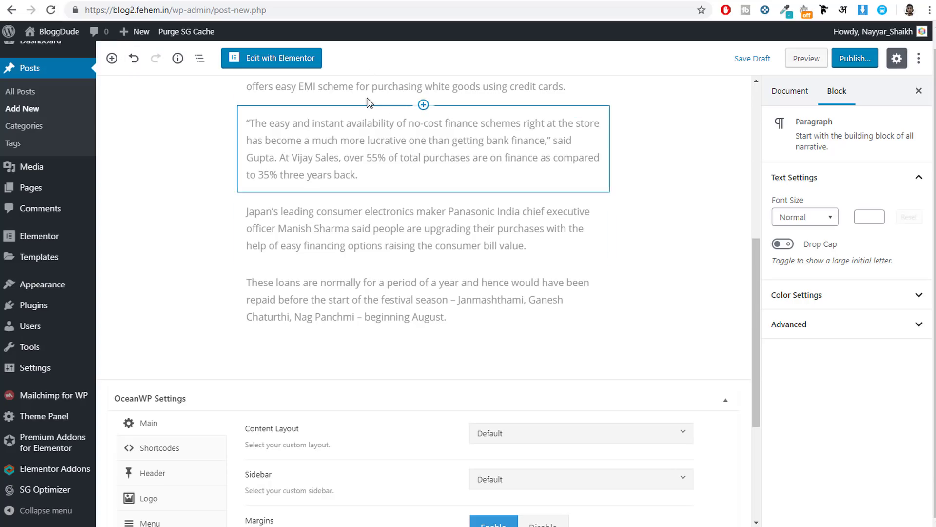
scroll(425, 147, up, 10)
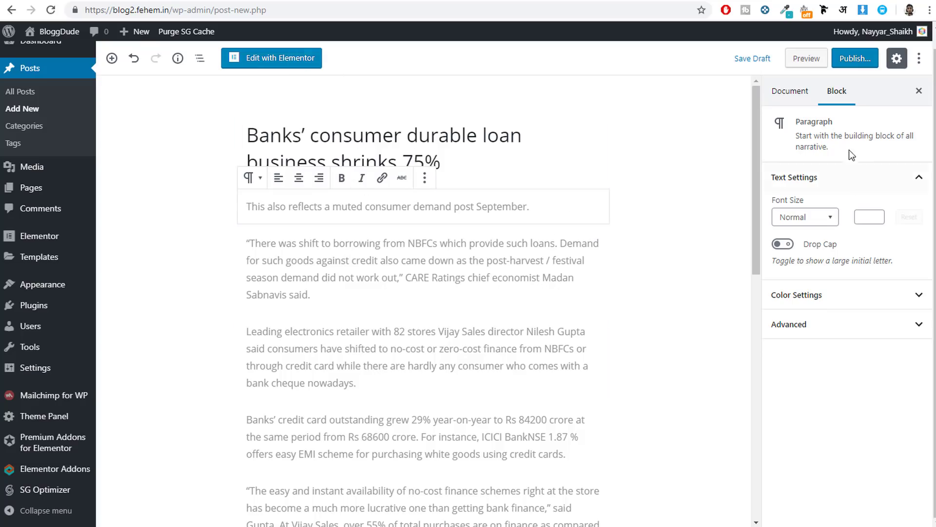
Create a new Finance category in the Document settings and assign it to the post.
click(802, 98)
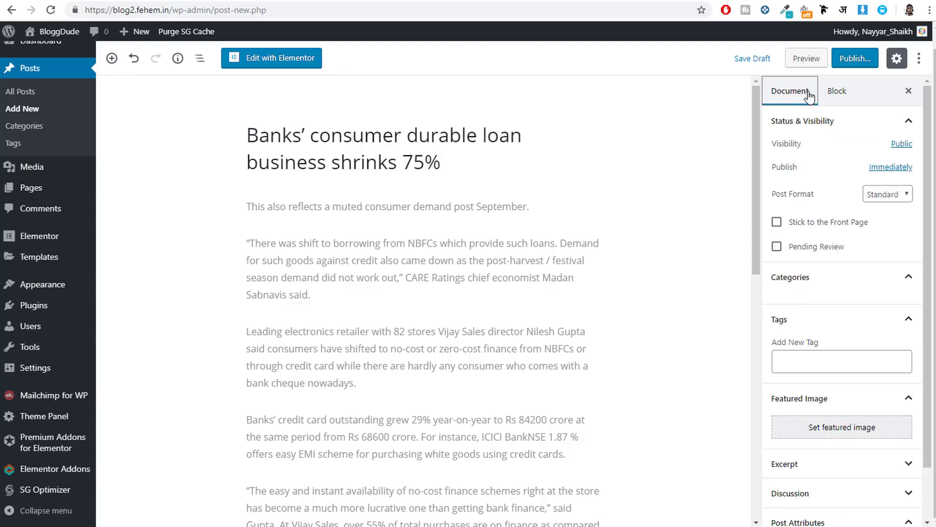
scroll(865, 355, down, 2)
click(835, 229)
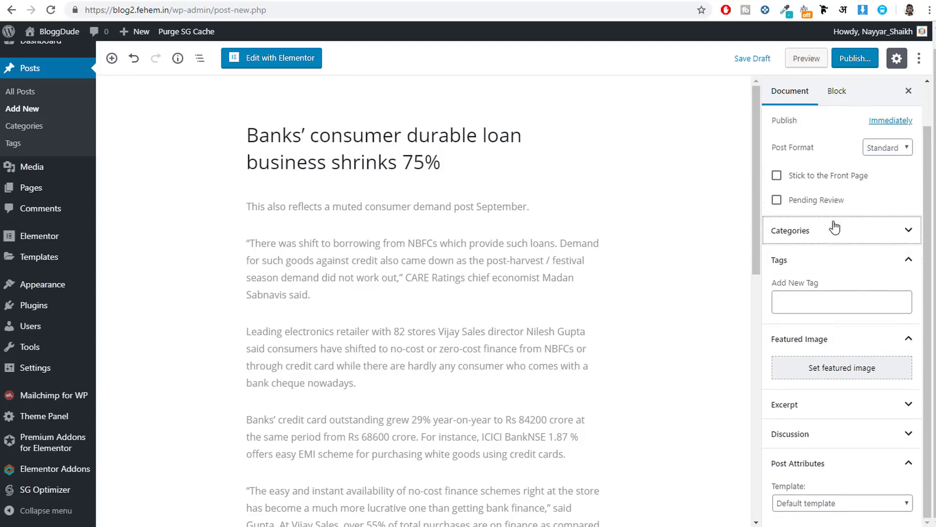
click(834, 217)
click(821, 328)
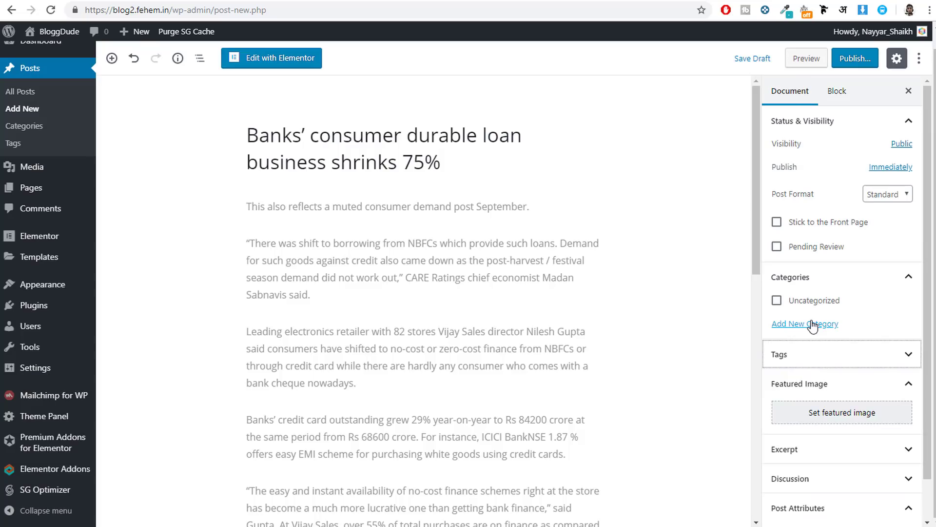
click(812, 324)
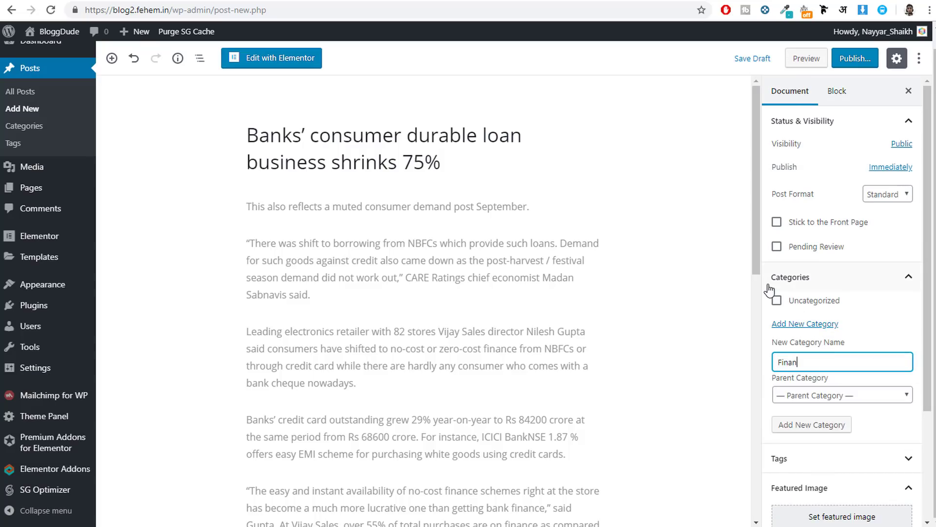
click(824, 425)
Bring up the featured image chooser for the post.
scroll(868, 336, down, 3)
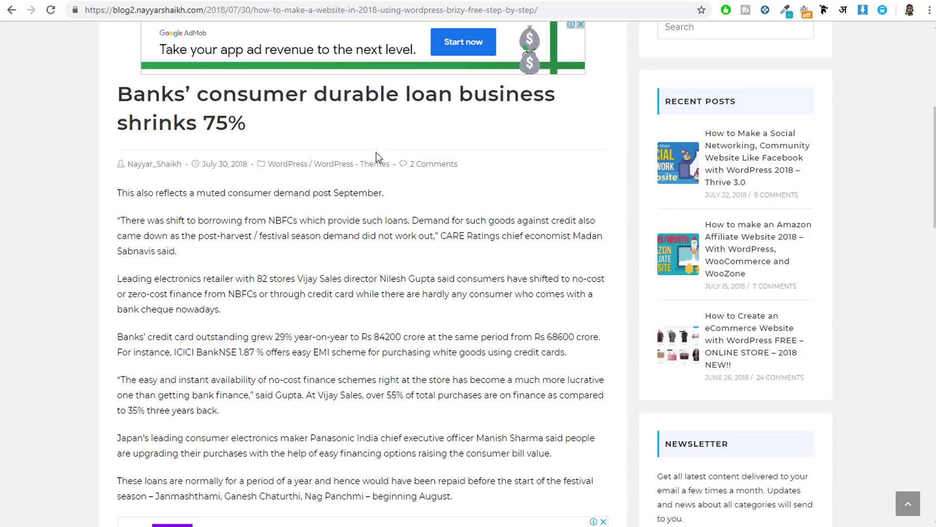
scroll(376, 152, up, 6)
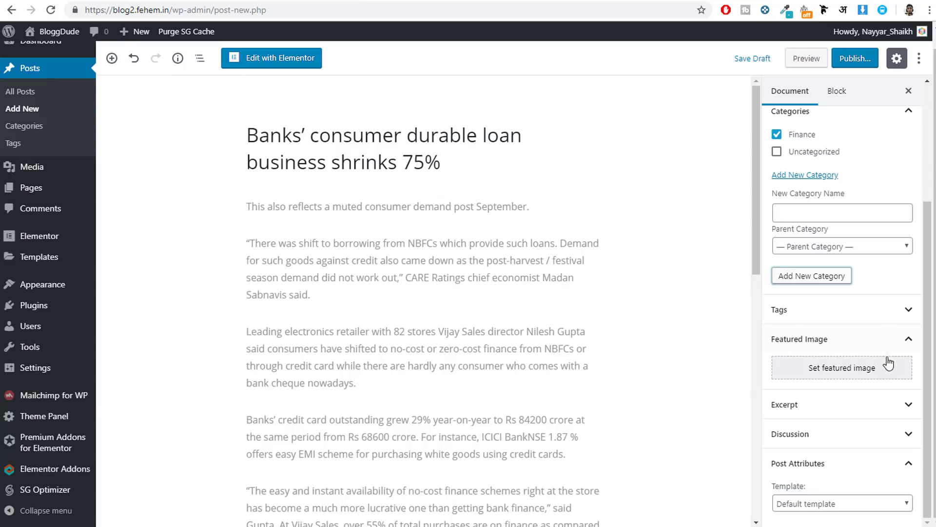
click(843, 367)
Upload Monstroid.jpg from the Media folder and set it as the post's featured image.
click(48, 81)
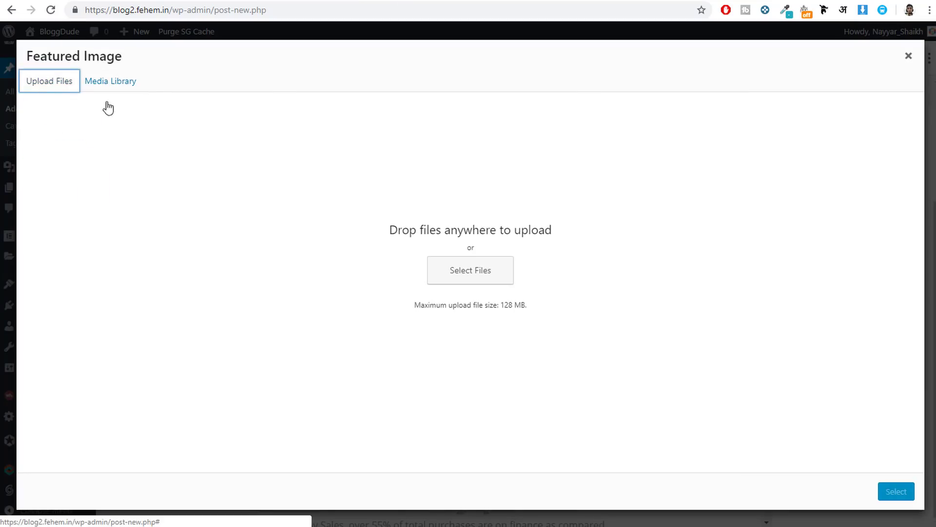
click(476, 276)
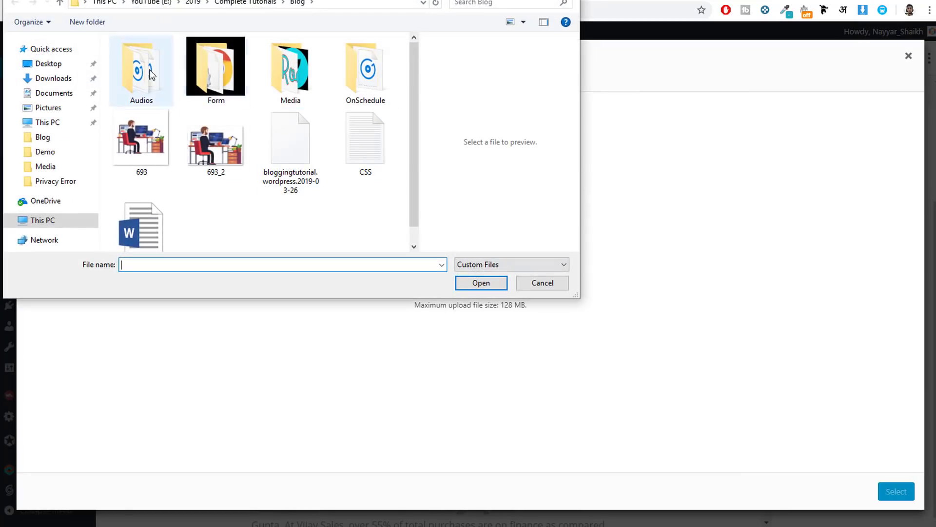
double_click(291, 70)
scroll(181, 113, down, 3)
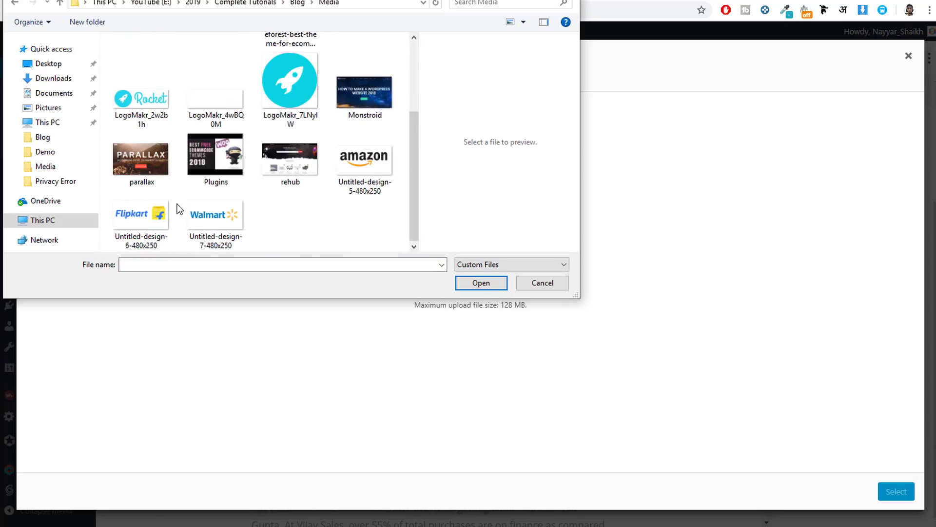
click(356, 106)
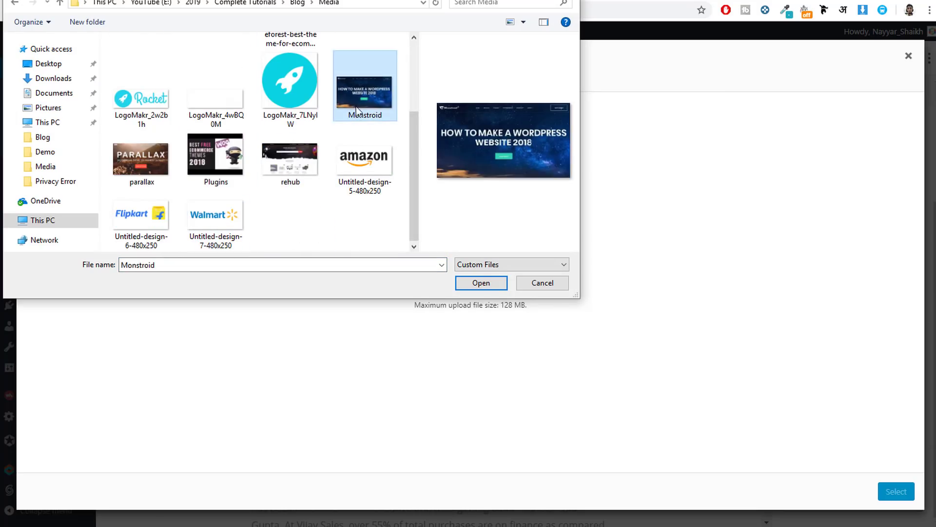
click(471, 282)
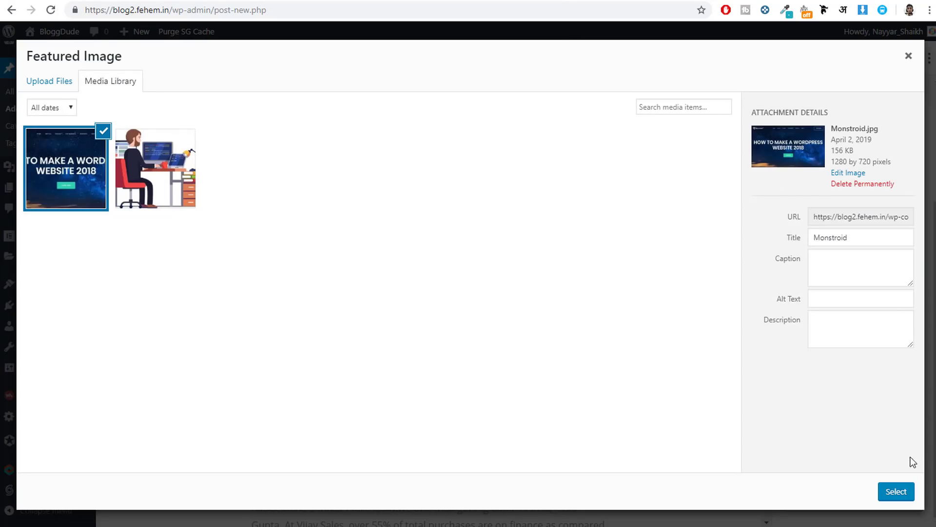
click(898, 492)
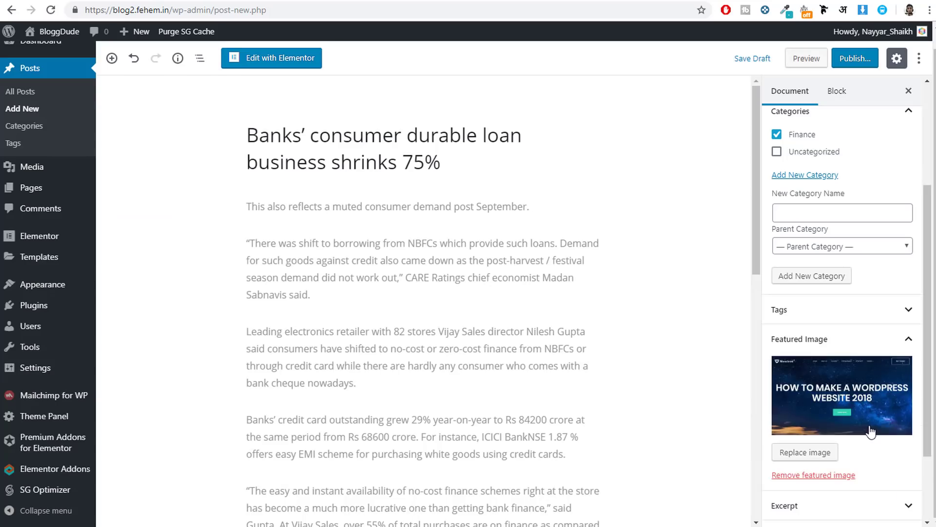
scroll(871, 432, down, 2)
Add Banks as a tag in the post's Tags panel.
click(812, 209)
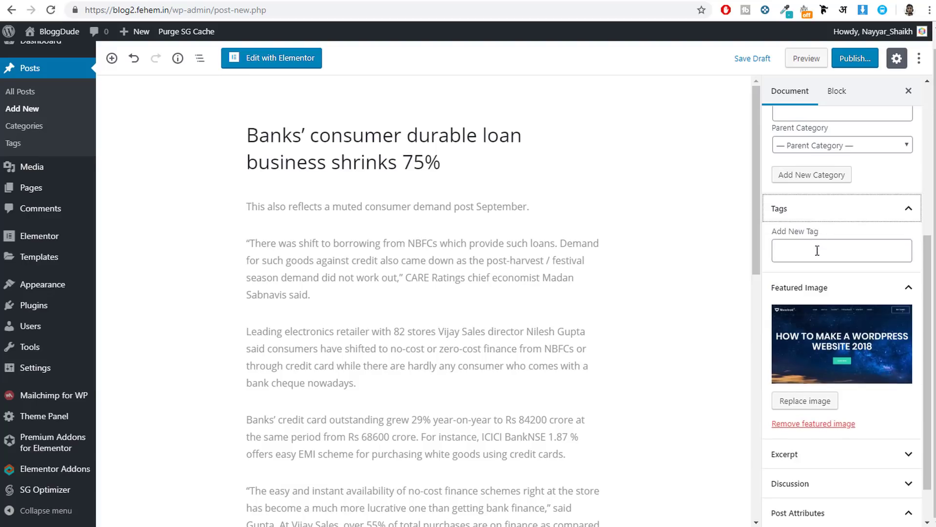
click(817, 250)
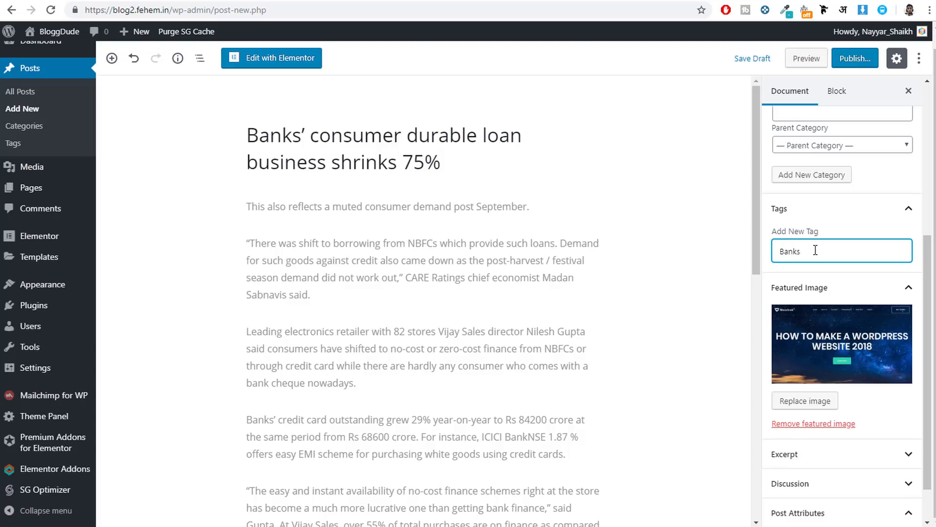
text(Banks)
key(Return)
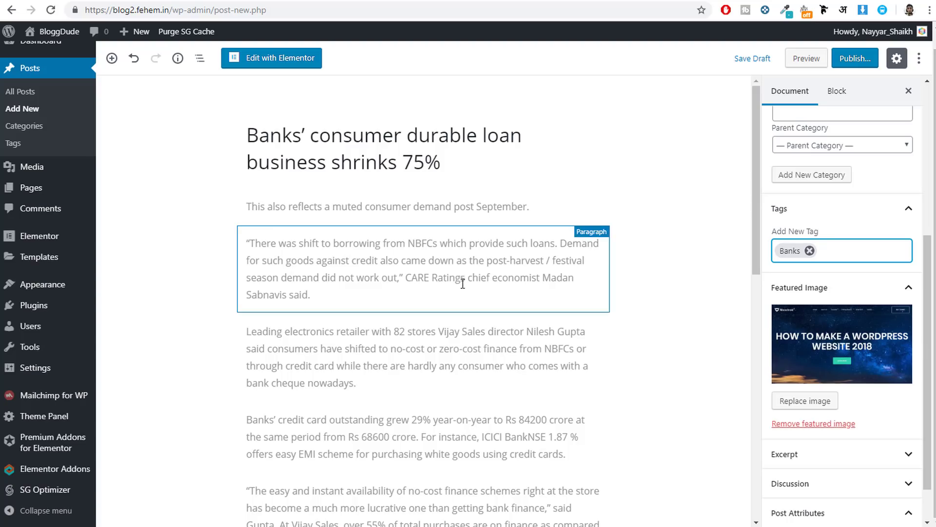
Add Japan as the post's second tag.
scroll(541, 308, down, 1)
scroll(541, 308, down, 2)
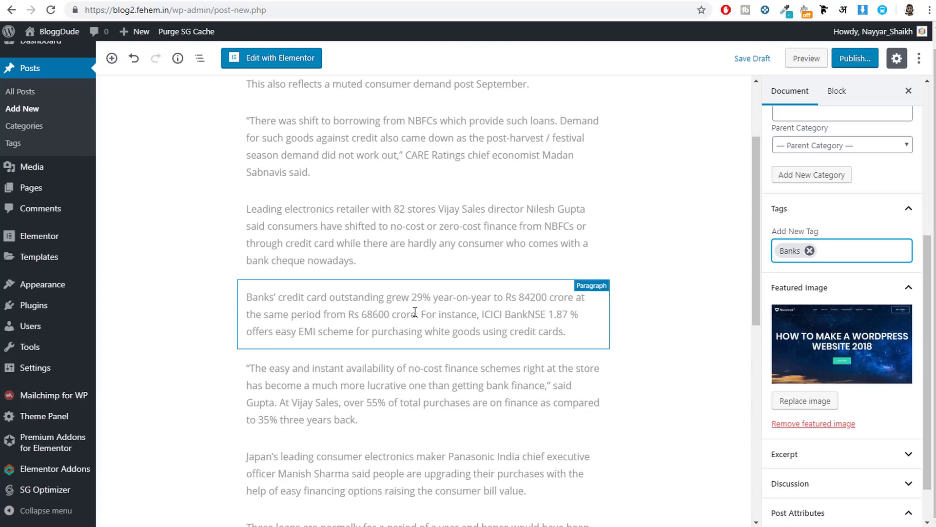
scroll(415, 313, down, 2)
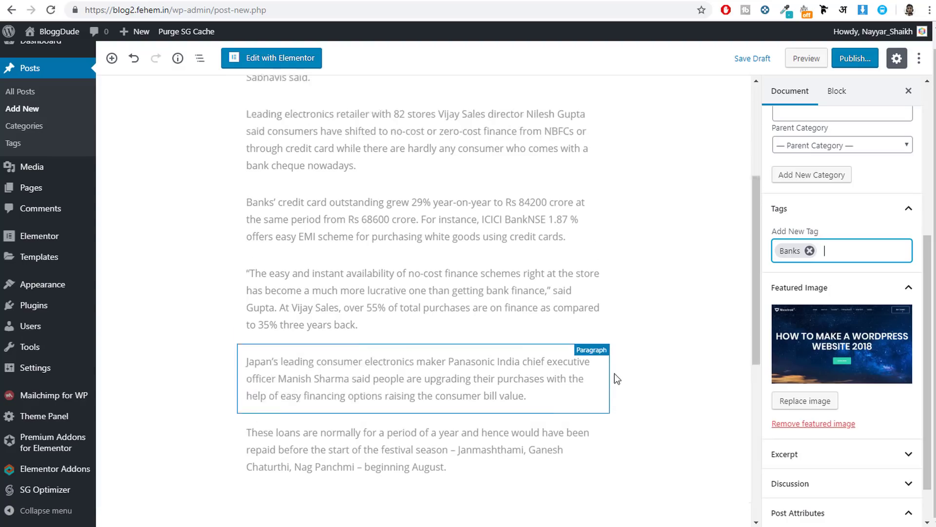
scroll(617, 379, up, 2)
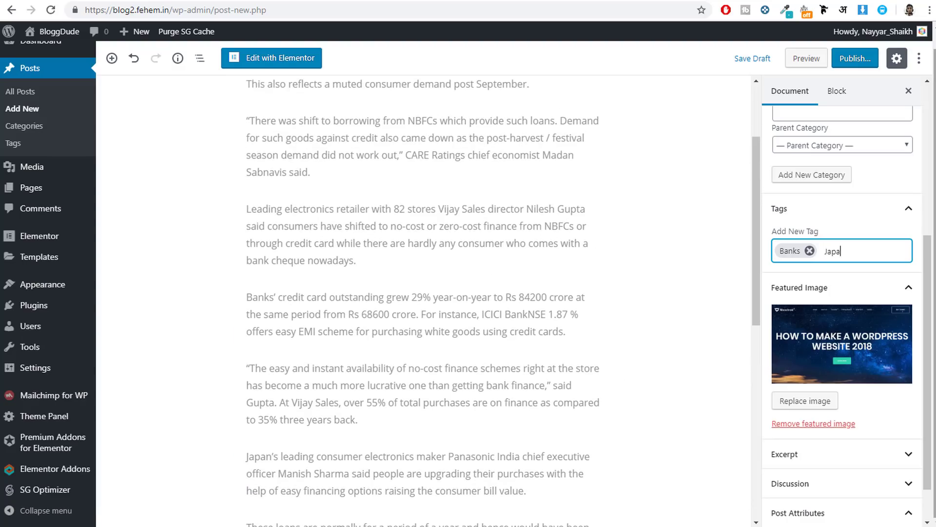
key(Return)
key(BackSpace)
text(Japan)
key(Return)
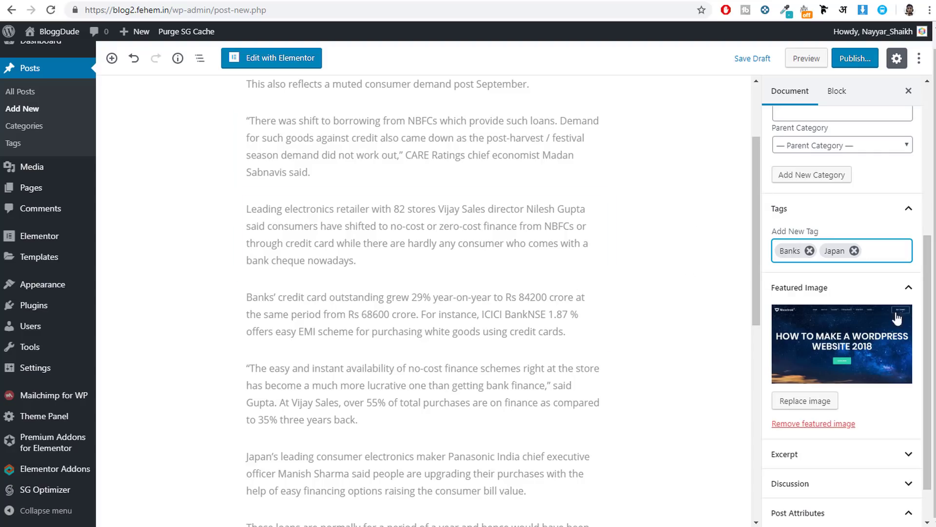
scroll(790, 273, up, 5)
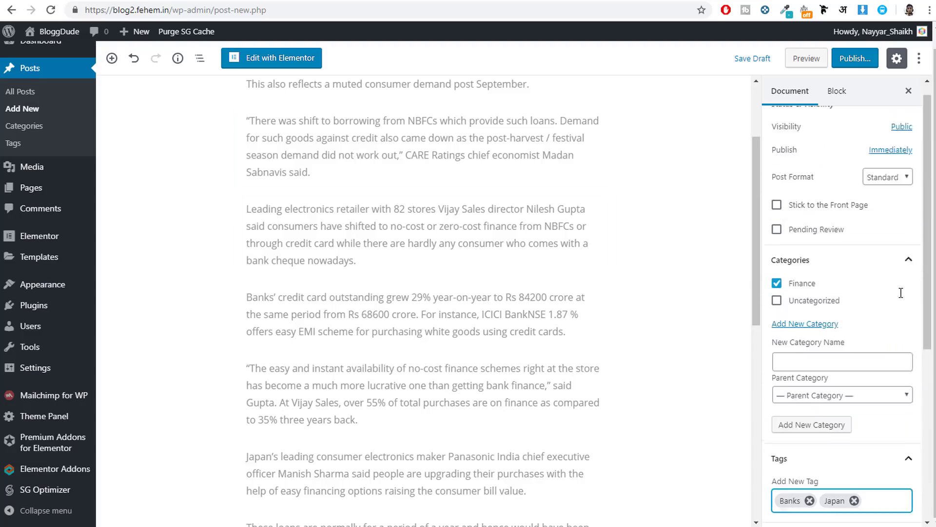
click(858, 61)
Publish the post and open the live post in a new tab.
click(859, 61)
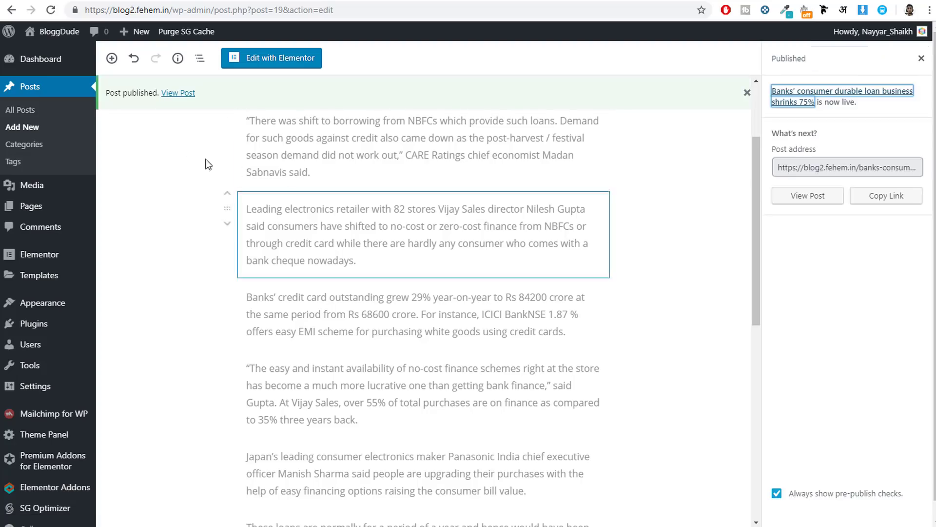
right_click(178, 95)
click(218, 104)
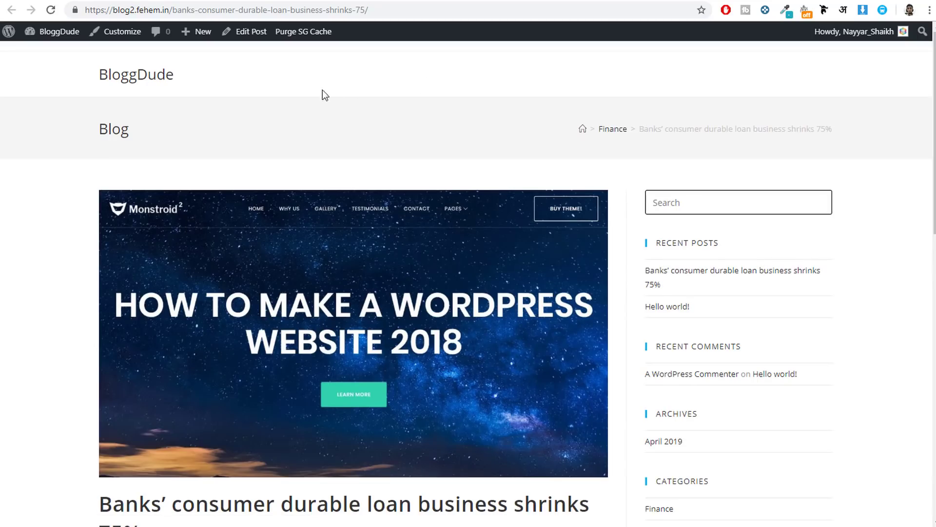
Review the live Finance post, then go back to the editor tab.
scroll(407, 130, down, 14)
scroll(443, 188, up, 12)
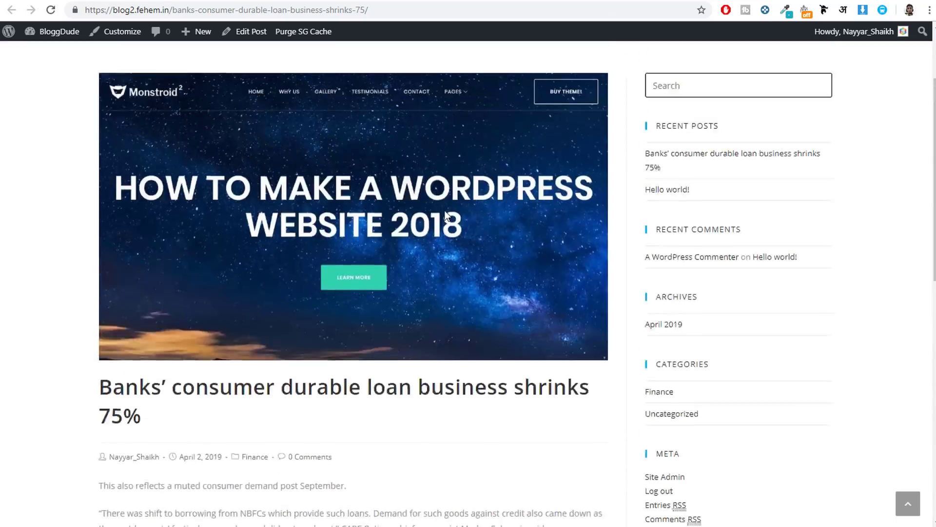
scroll(446, 214, up, 3)
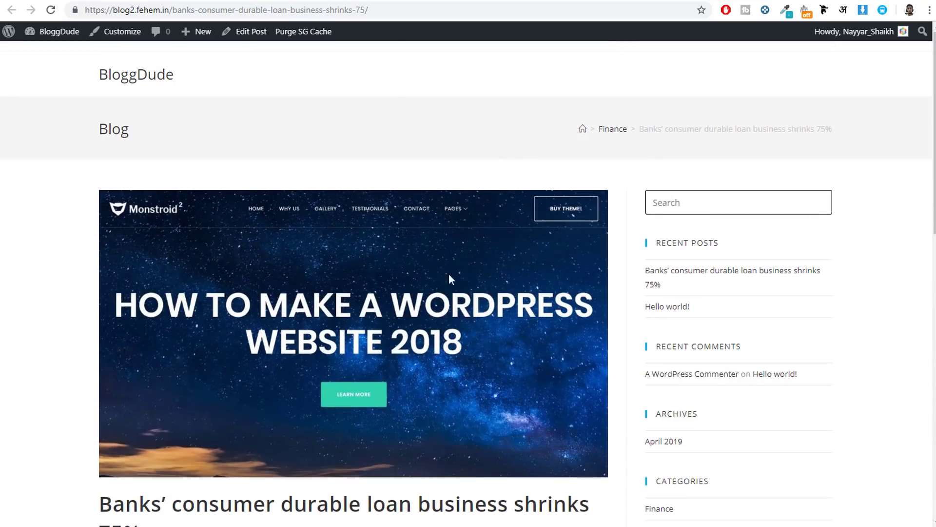
scroll(554, 330, down, 5)
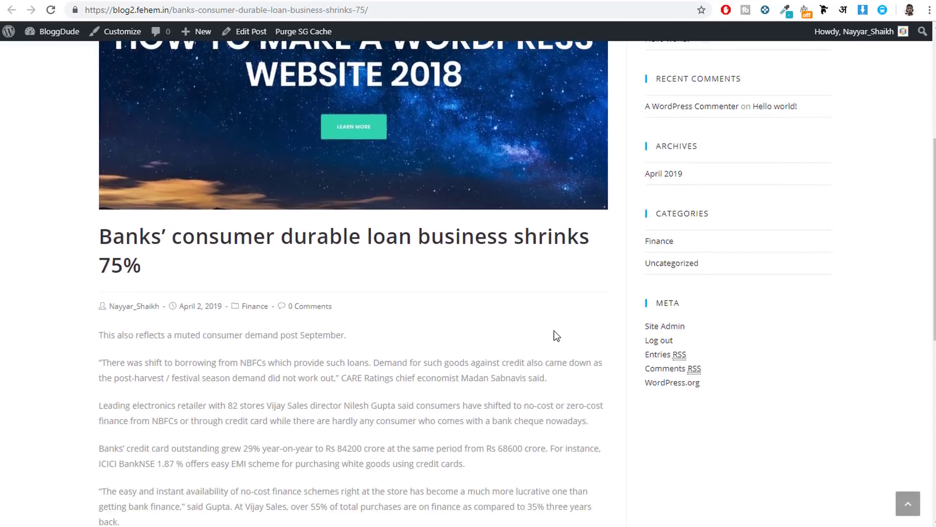
scroll(554, 331, up, 5)
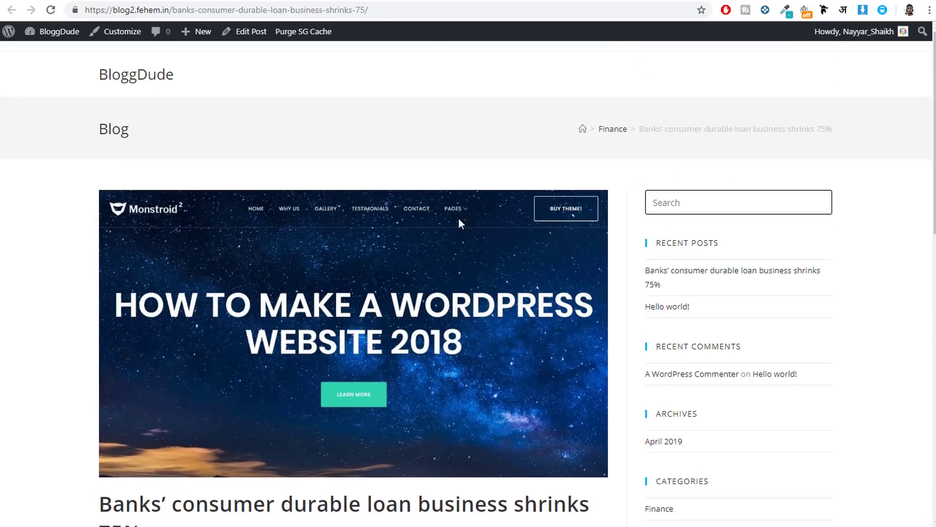
scroll(837, 367, down, 9)
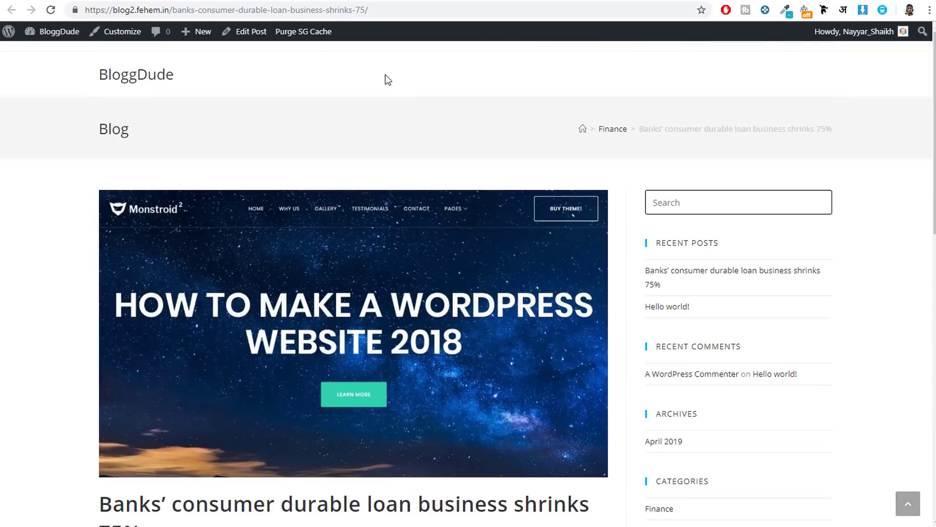
click(305, 0)
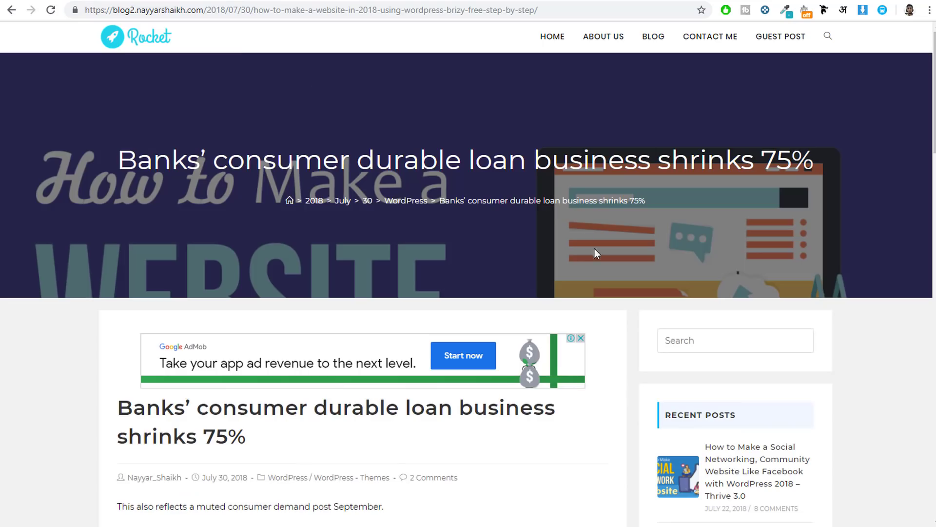
scroll(600, 254, down, 10)
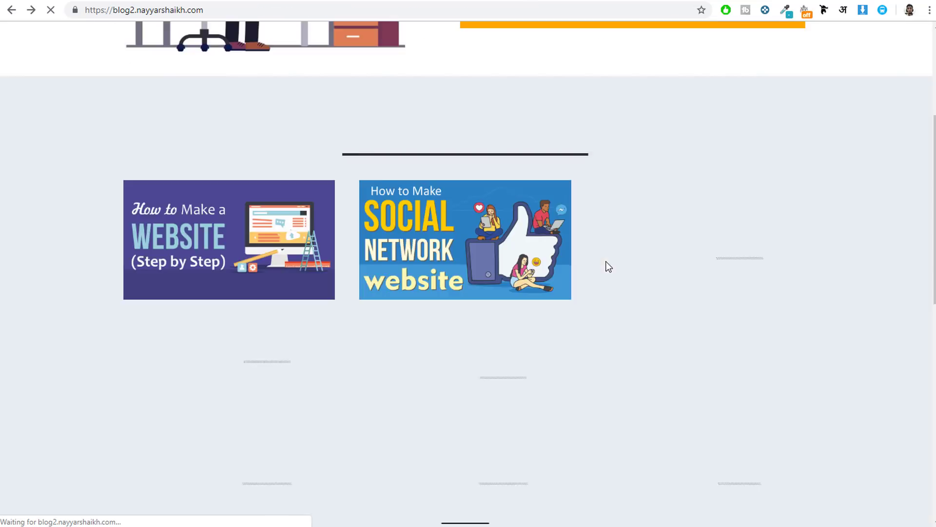
Scroll through the reference site's homepage posts grid and Deals & Promos cards.
scroll(606, 263, down, 10)
scroll(607, 262, down, 3)
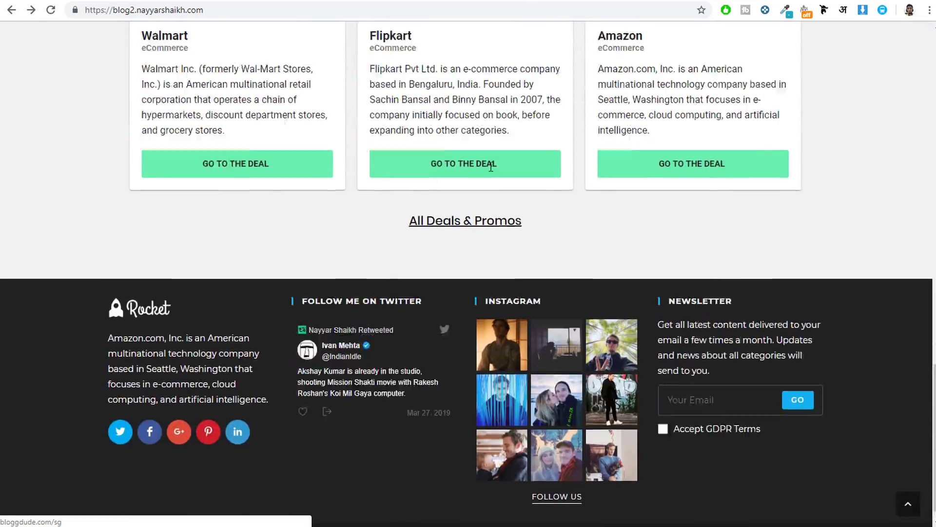
scroll(490, 167, up, 5)
scroll(432, 195, up, 7)
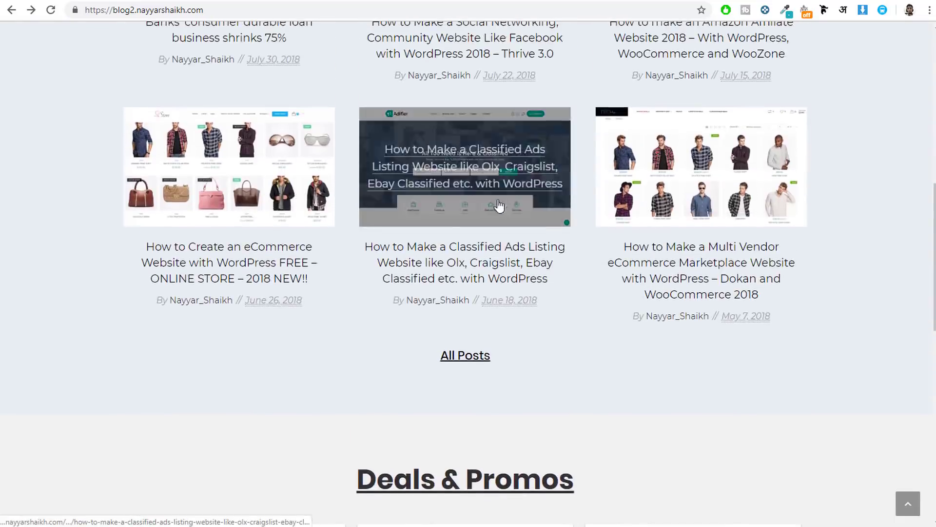
scroll(178, 163, down, 12)
scroll(533, 249, up, 3)
scroll(534, 249, up, 15)
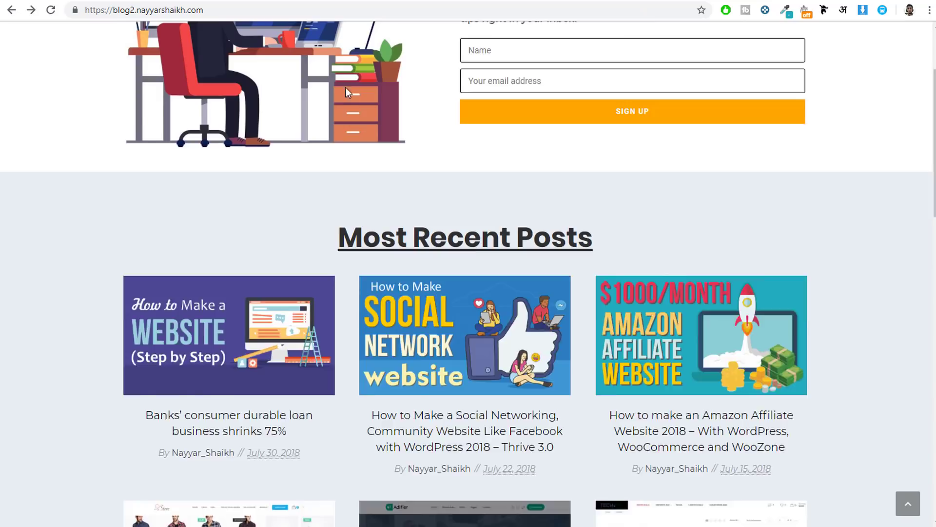
scroll(595, 284, down, 8)
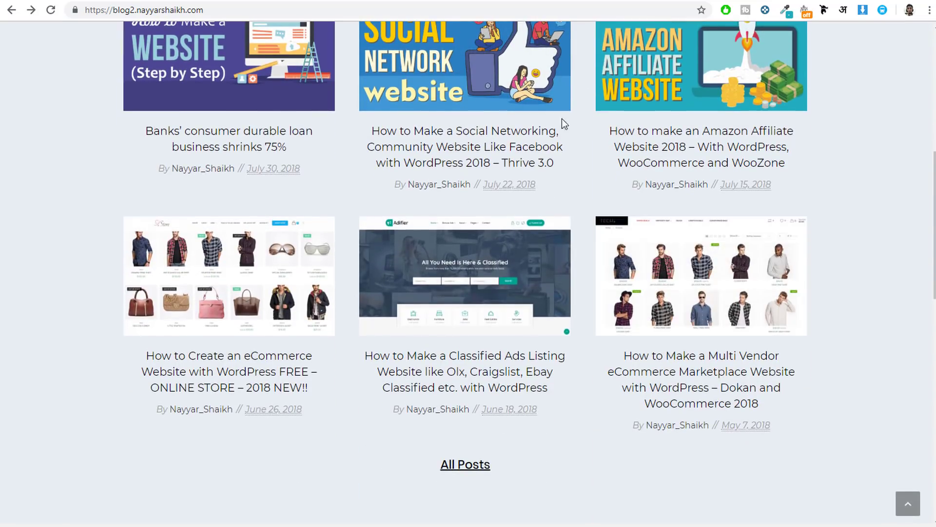
scroll(424, 276, down, 8)
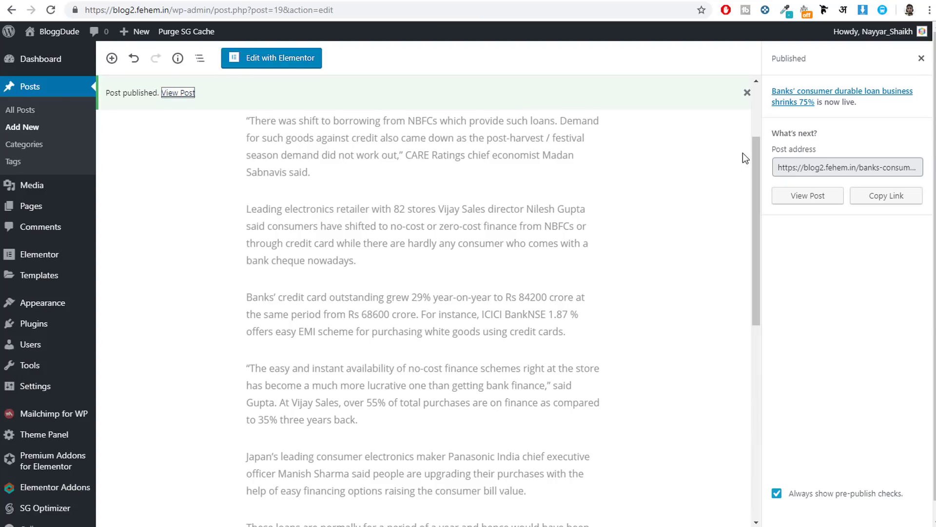
mouse_move(34, 324)
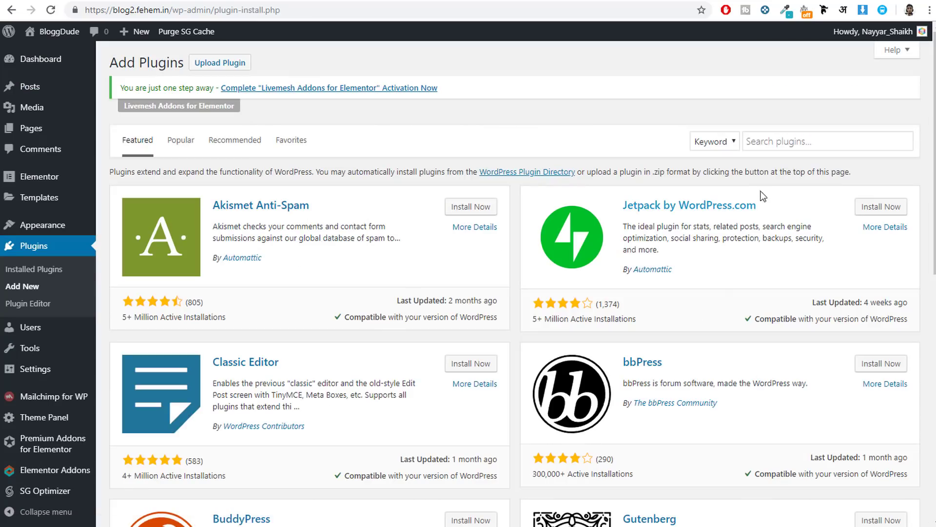
Search for 'affiliate coupons', install and activate it, and show its Vendors list.
click(778, 143)
text(aff)
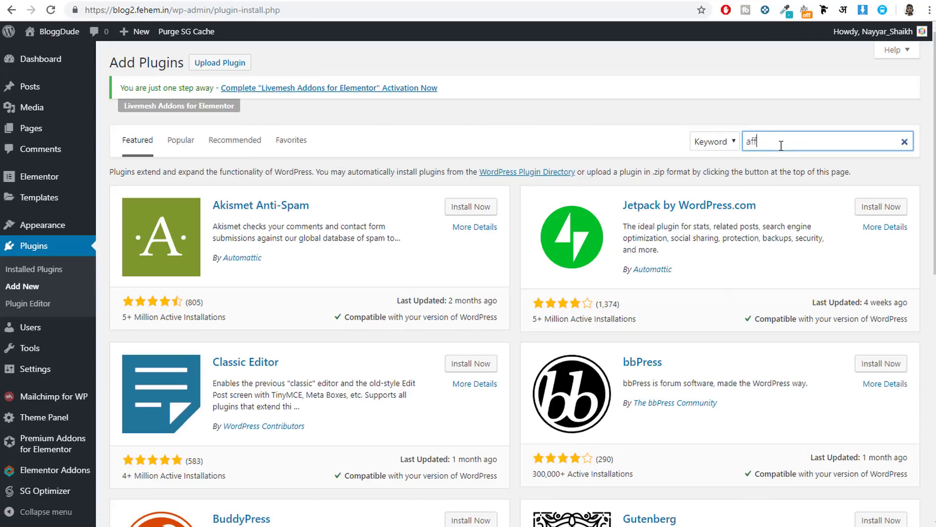
text(iliate coupons)
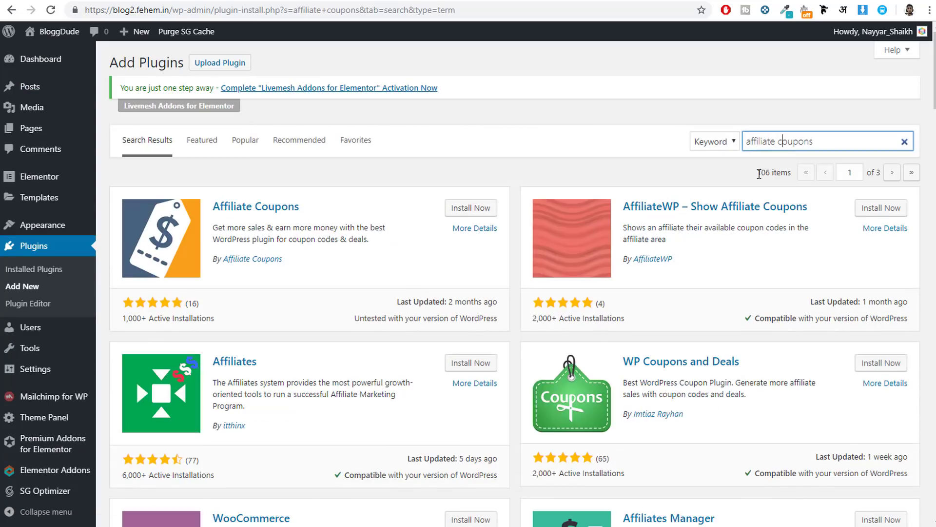
click(469, 208)
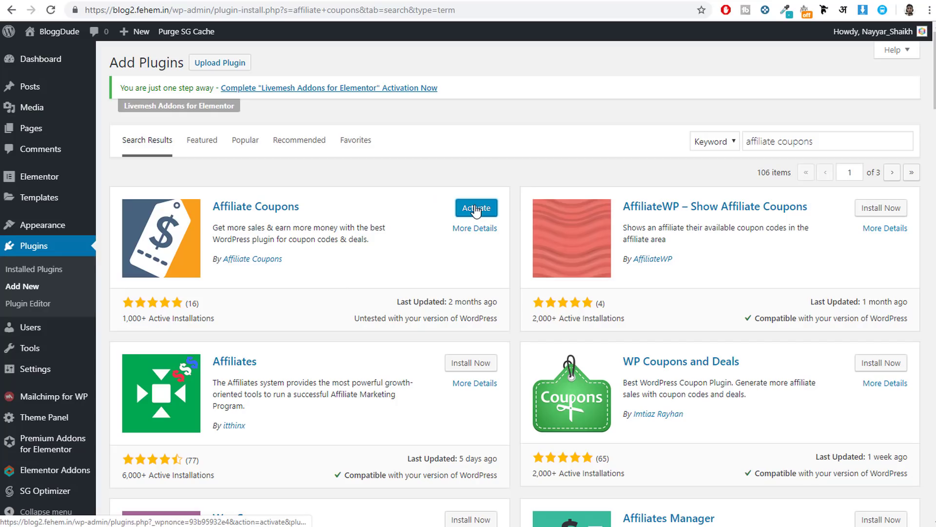
click(476, 210)
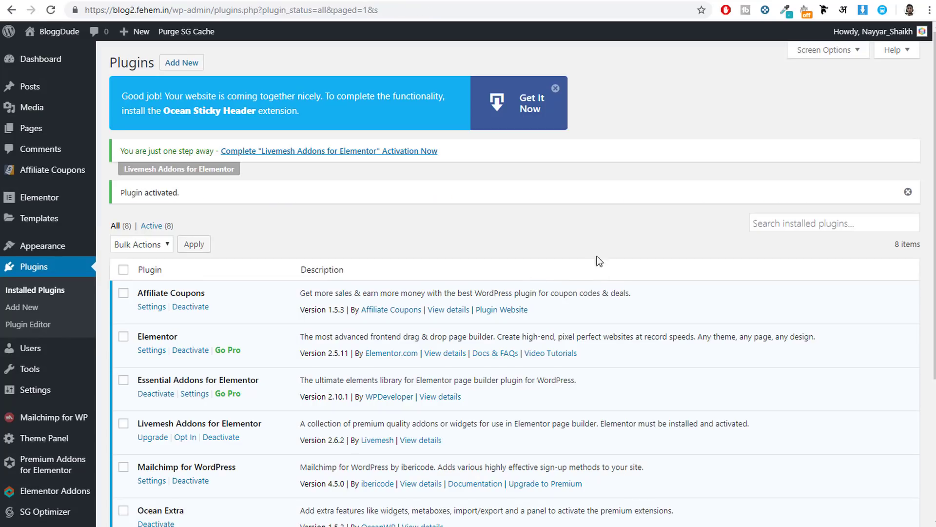
mouse_move(48, 176)
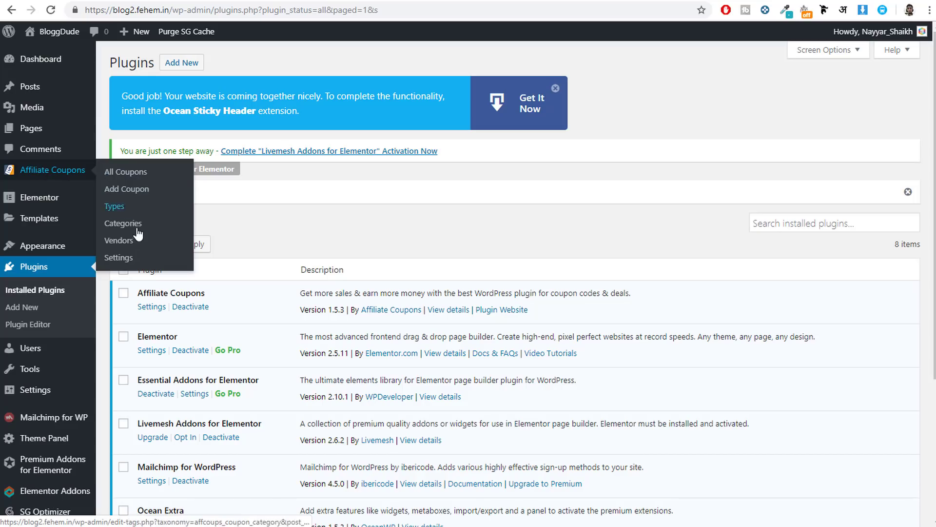
click(123, 244)
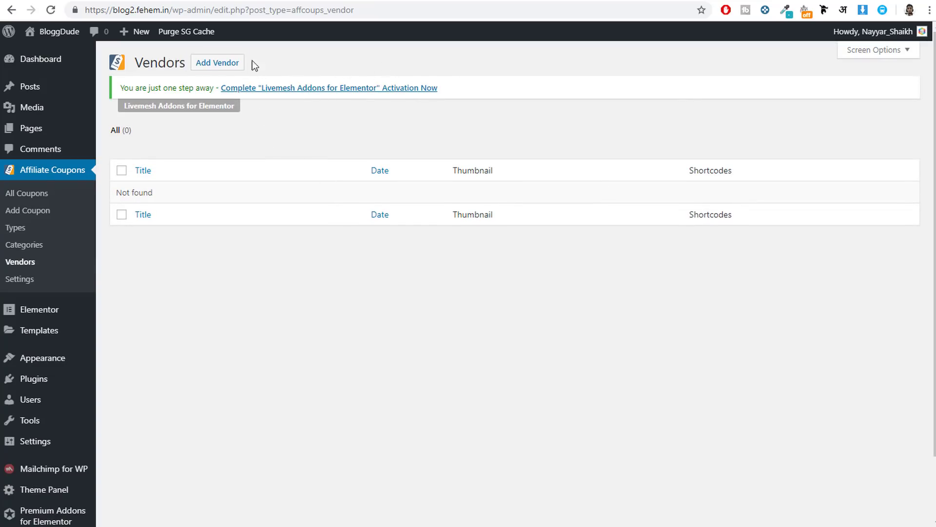
Create a new vendor titled 'Amzaon'.
click(205, 66)
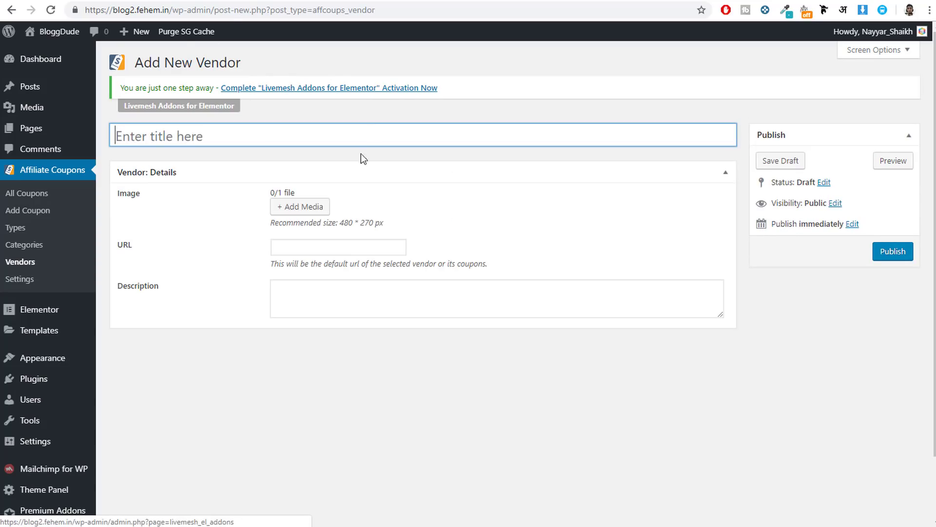
click(309, 146)
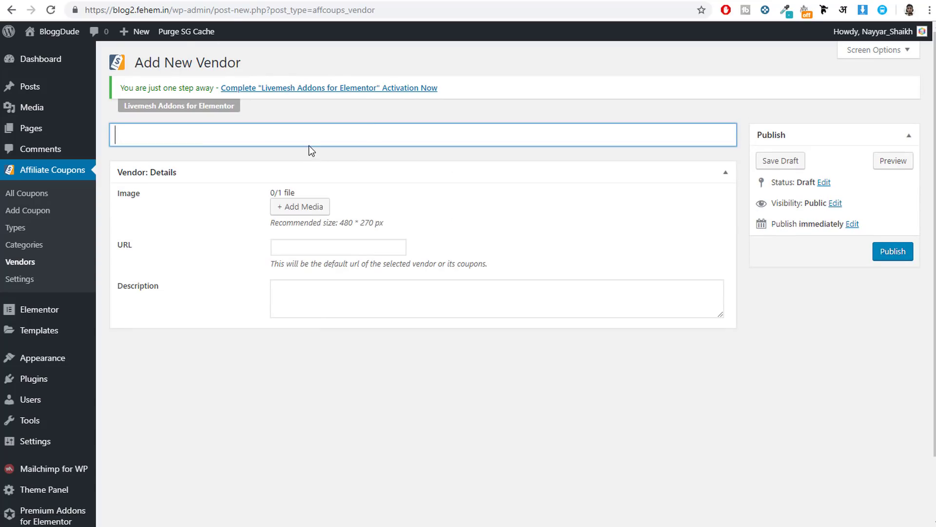
text(Amzaom)
key(BackSpace)
text(n)
key(Tab)
Upload the Amazon logo file and set it as the vendor's image.
click(300, 206)
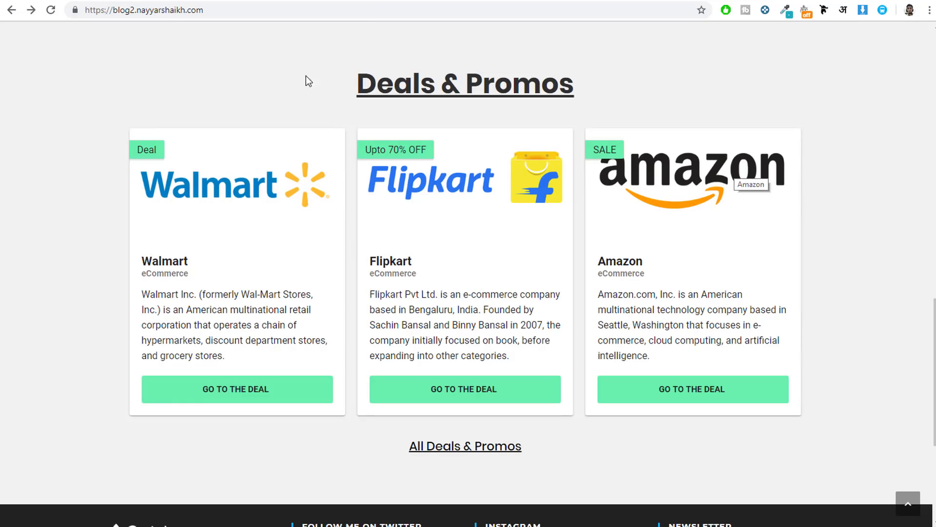
click(135, 1)
click(276, 1)
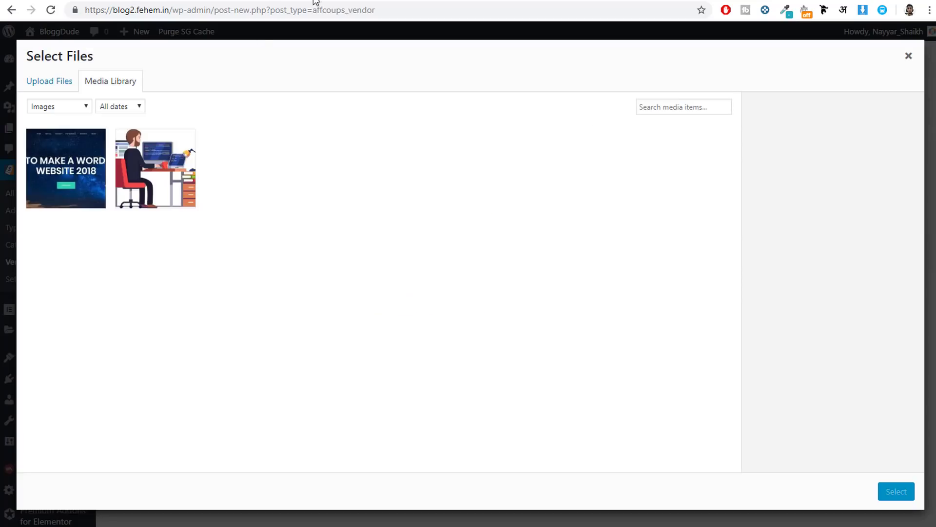
click(50, 81)
click(479, 272)
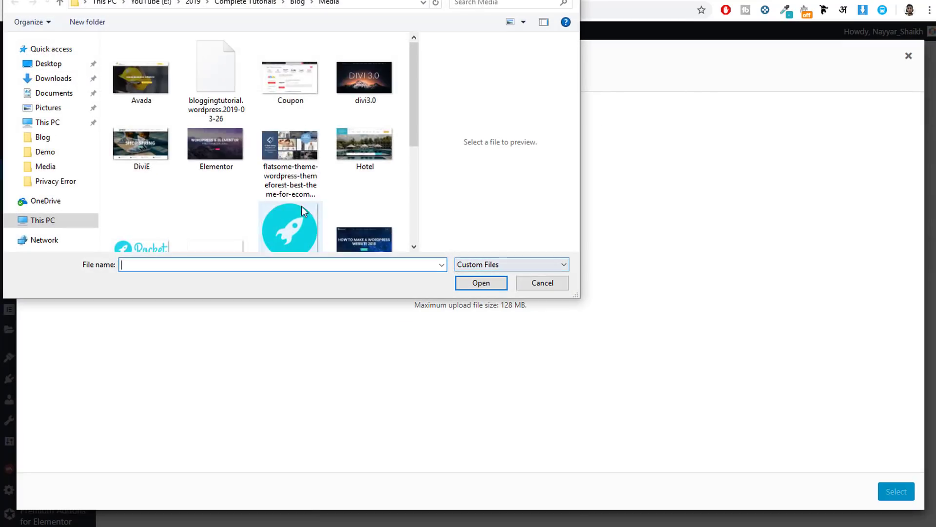
scroll(307, 210, down, 3)
click(370, 171)
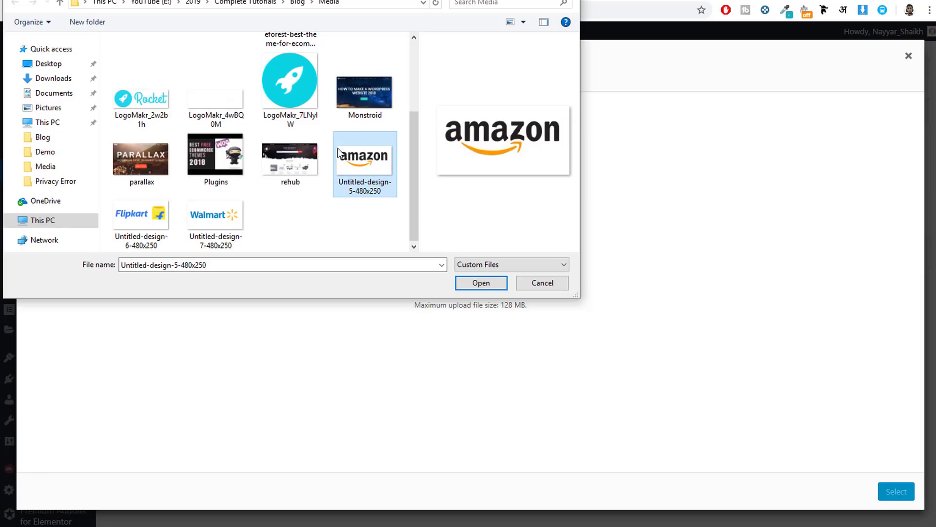
click(223, 213)
click(140, 214)
click(344, 168)
click(486, 287)
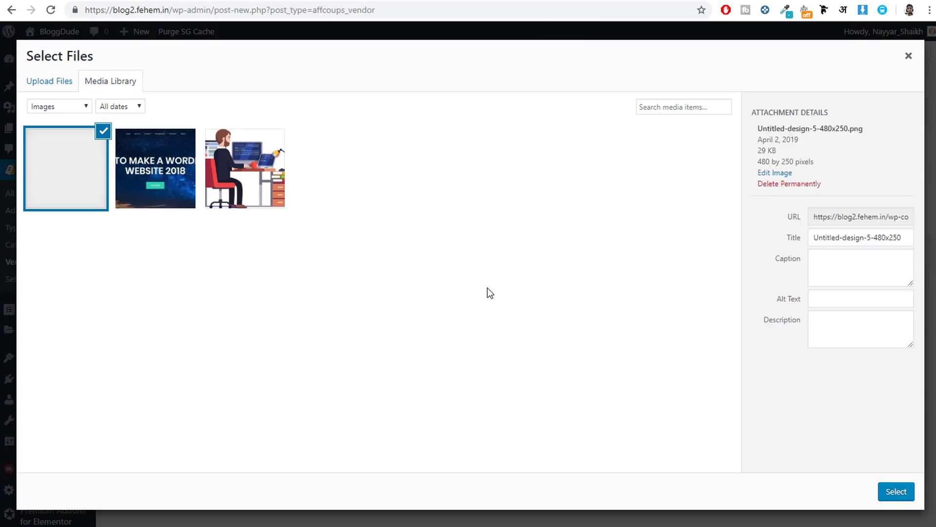
click(896, 492)
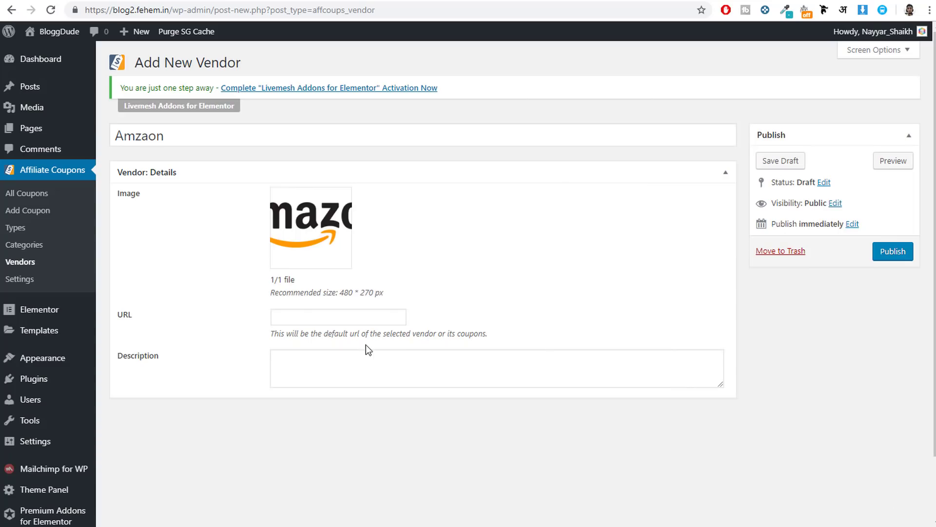
click(300, 315)
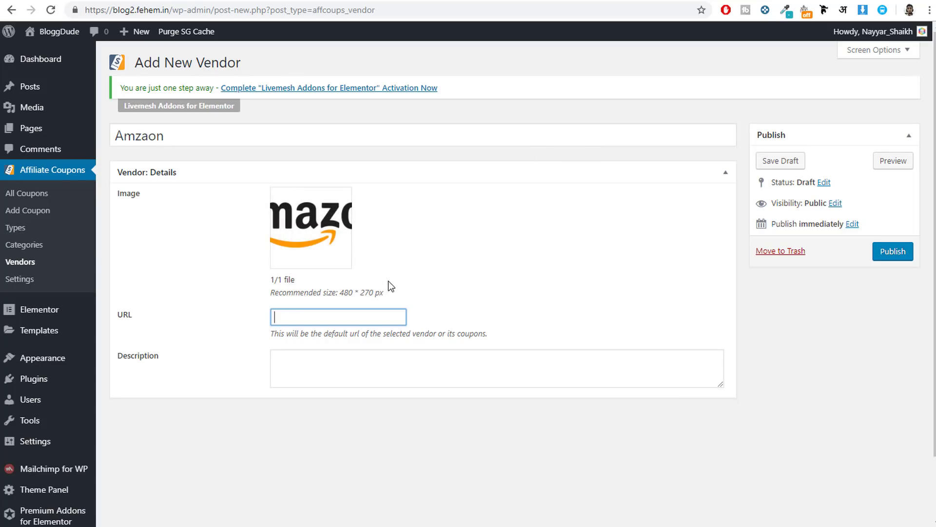
text(http://bloggdude.com)
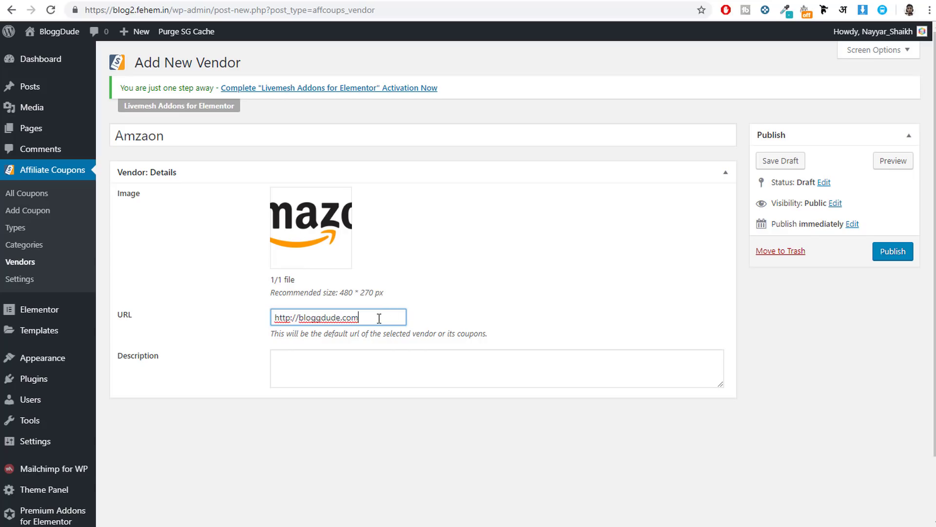
drag(379, 318, 274, 318)
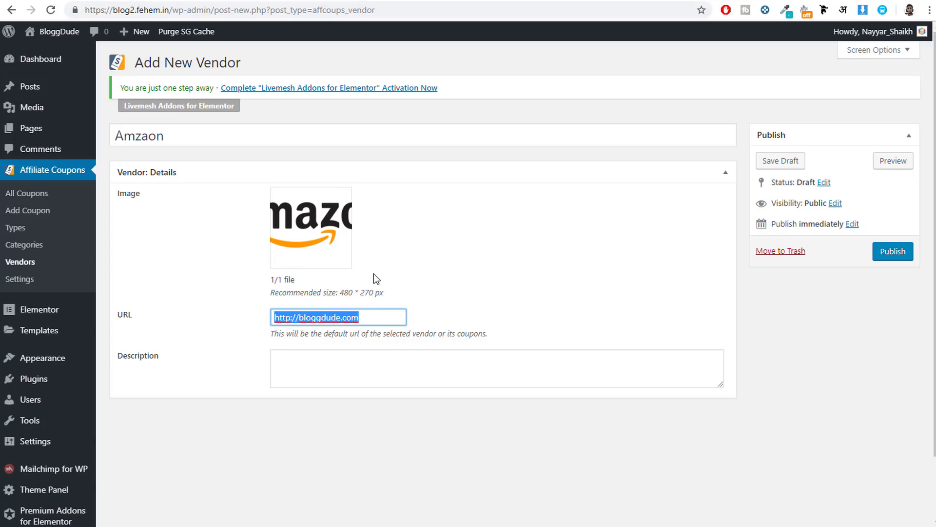
click(361, 376)
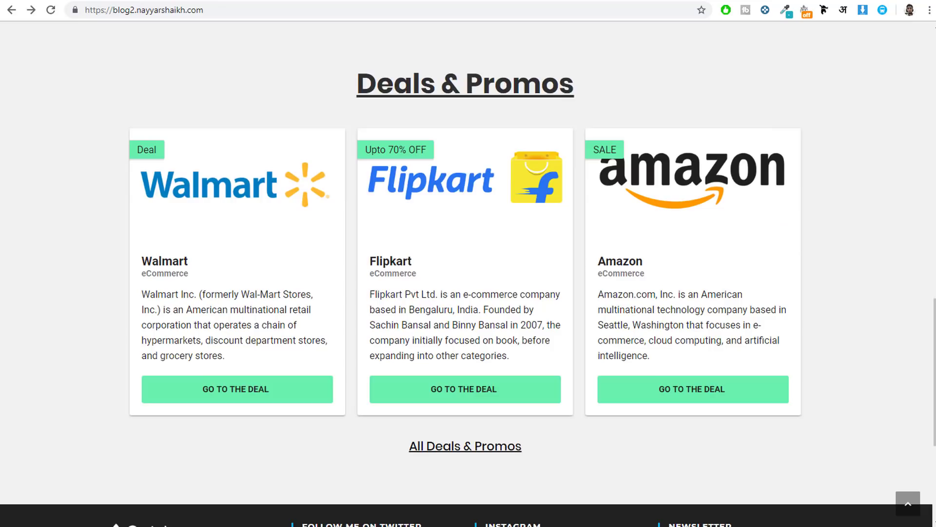
scroll(677, 224, down, 2)
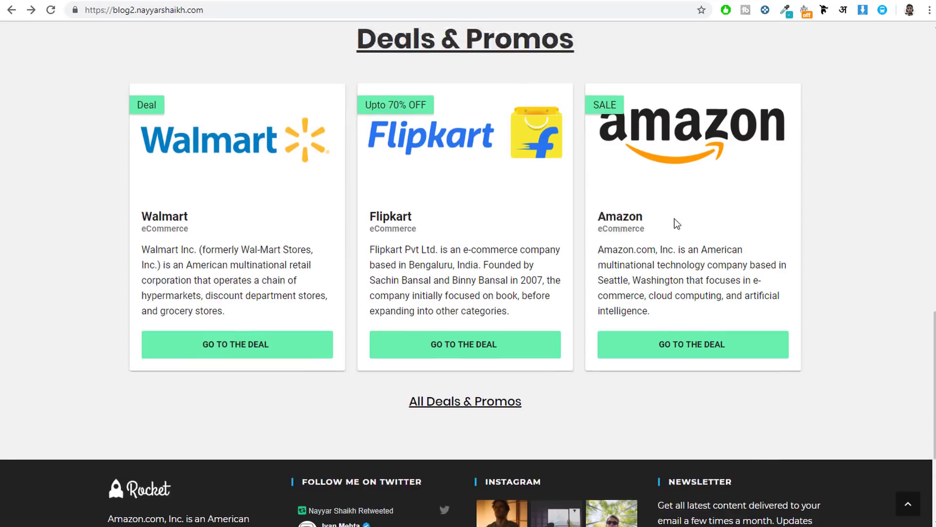
scroll(674, 218, down, 1)
drag(652, 276, 600, 213)
key(ctrl+c)
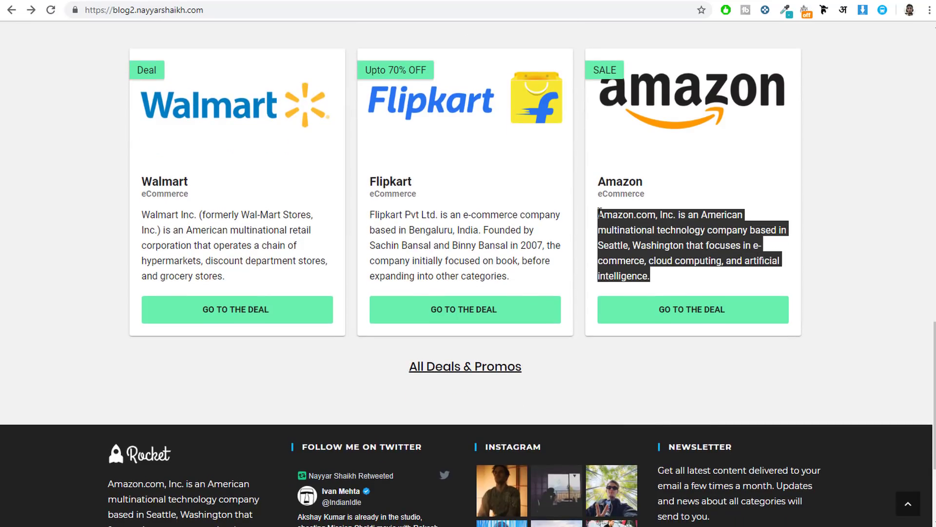
click(361, 2)
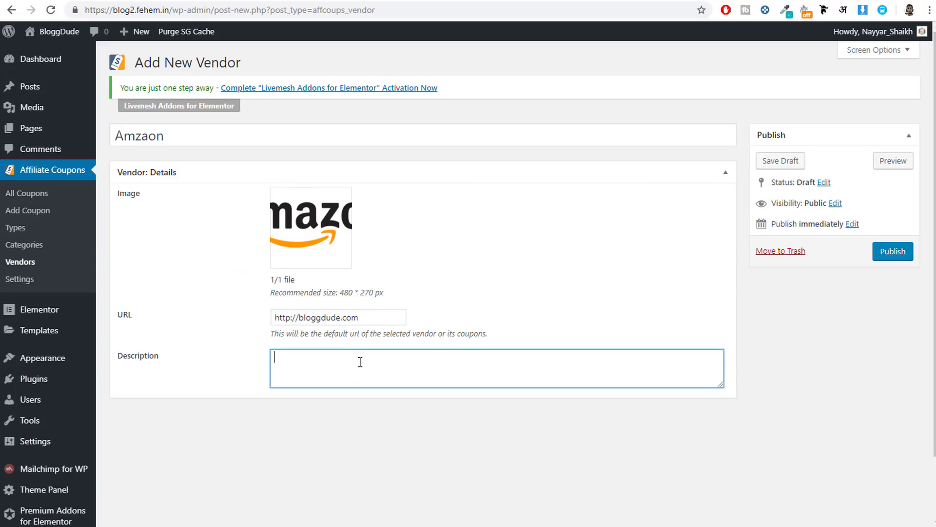
key(ctrl+v)
click(890, 249)
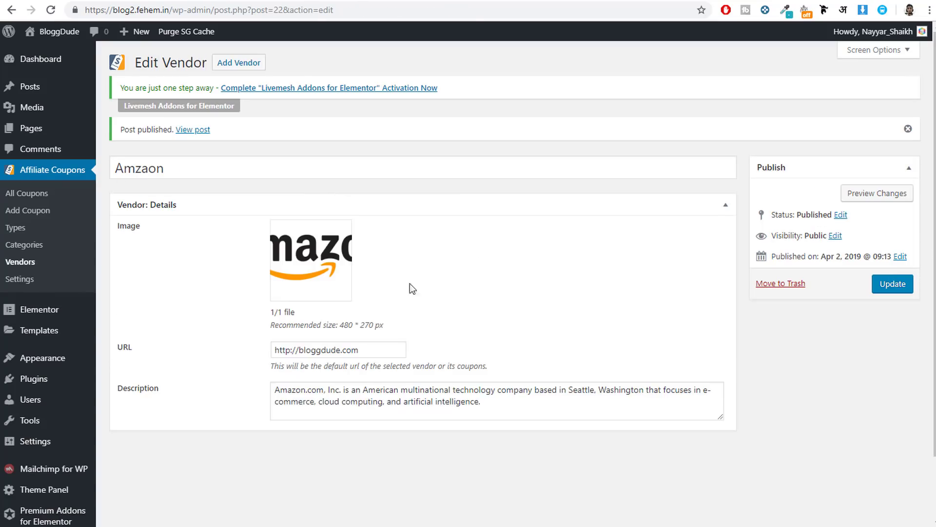
click(32, 211)
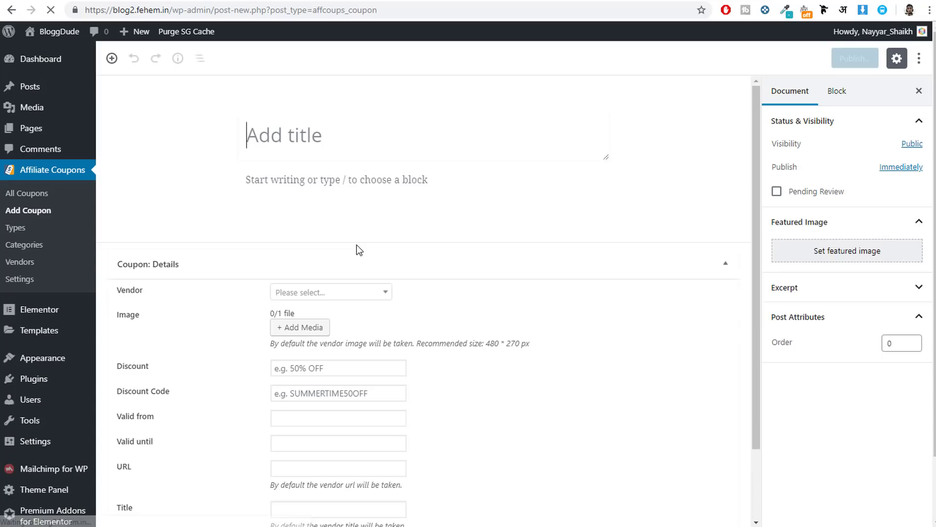
Start the coupon title and set the coupon's vendor to Amzaon.
text(Am)
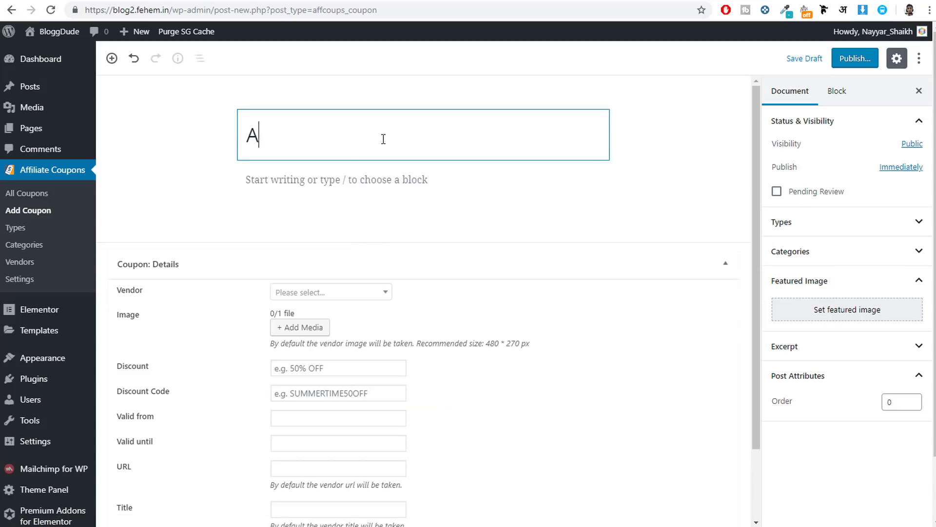
key(Return)
scroll(485, 201, down, 2)
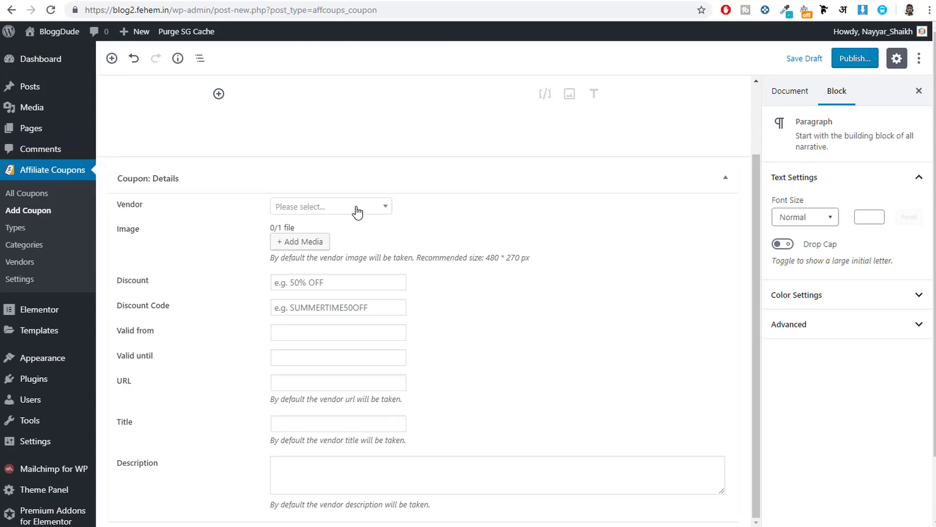
click(357, 209)
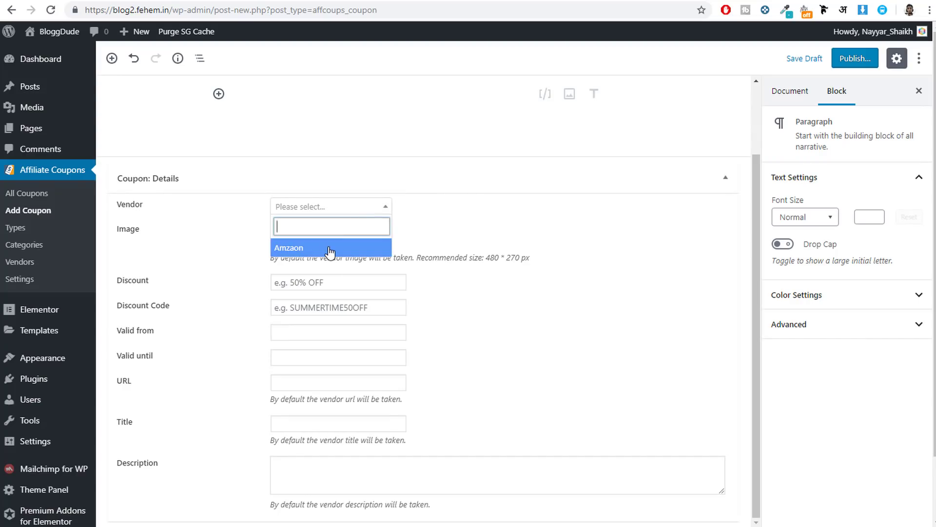
click(329, 251)
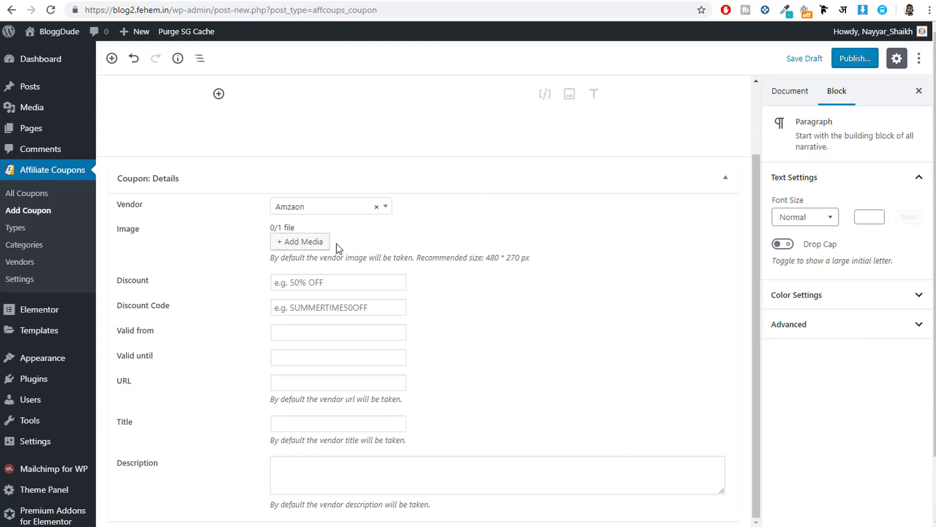
Set the Amazon logo from the media library as the coupon image.
click(303, 242)
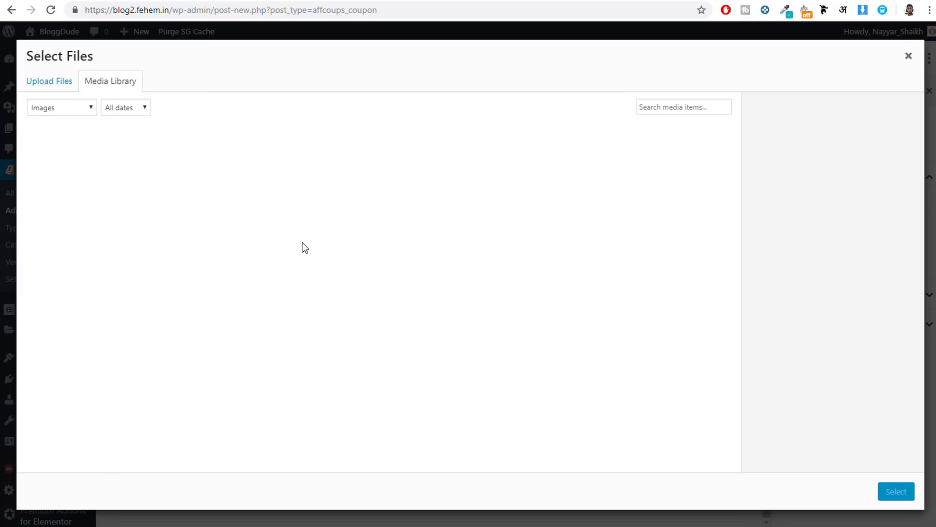
click(54, 171)
click(896, 491)
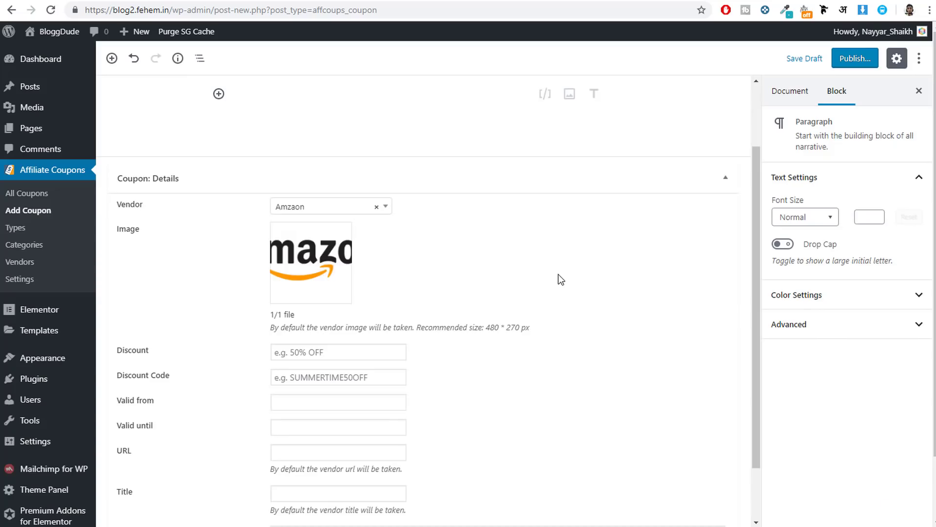
click(307, 282)
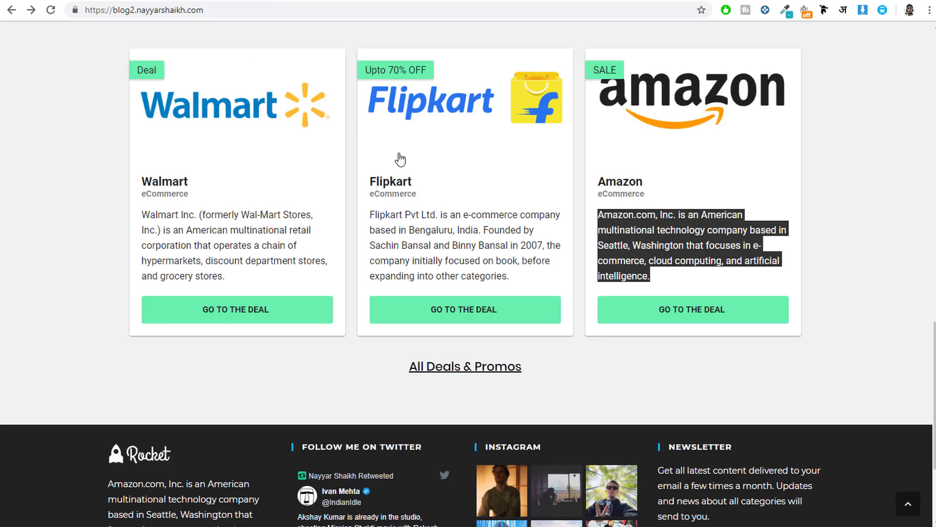
Enter the discount 'Upto 65% OFF', based on the reference Amazon card's badge.
scroll(397, 157, up, 2)
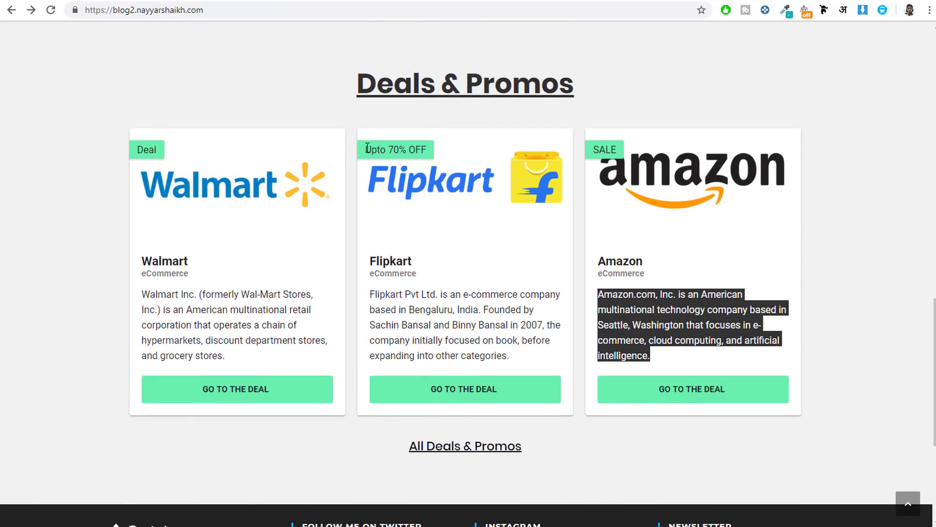
drag(367, 148, 435, 152)
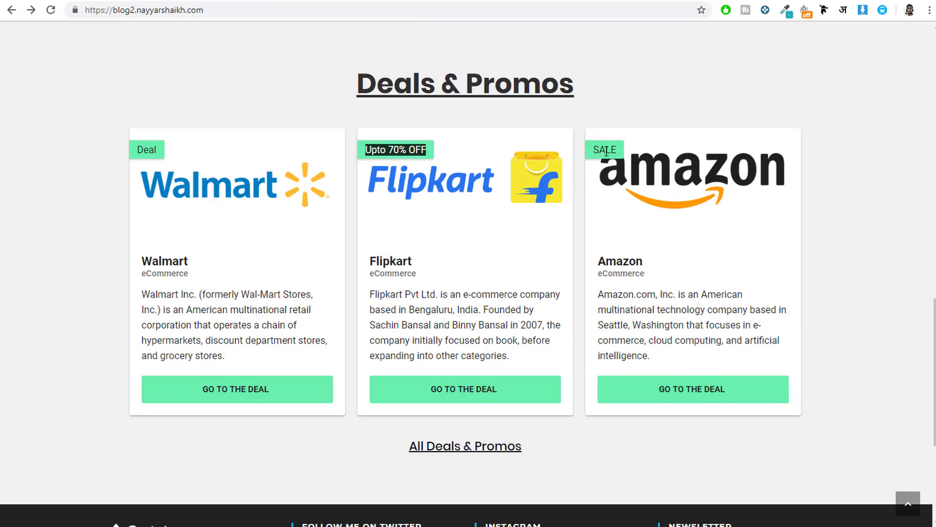
drag(621, 151, 594, 147)
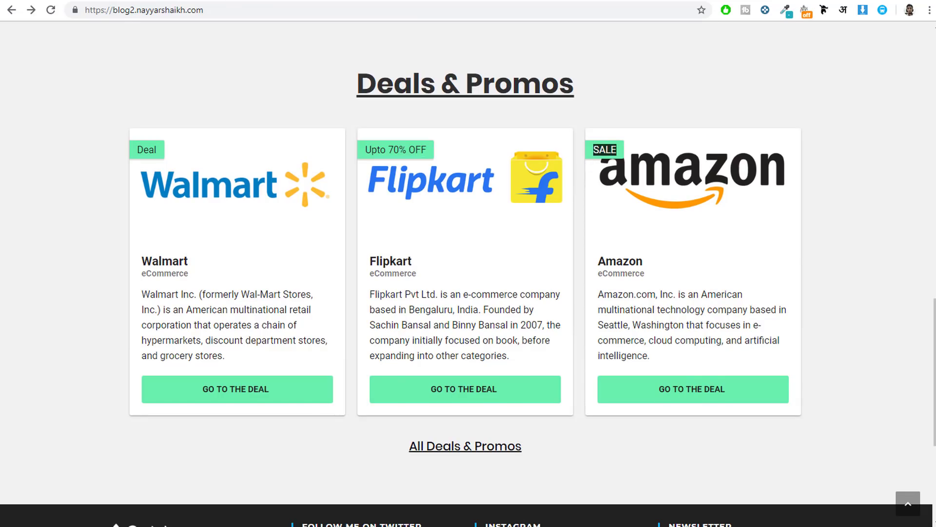
click(309, 1)
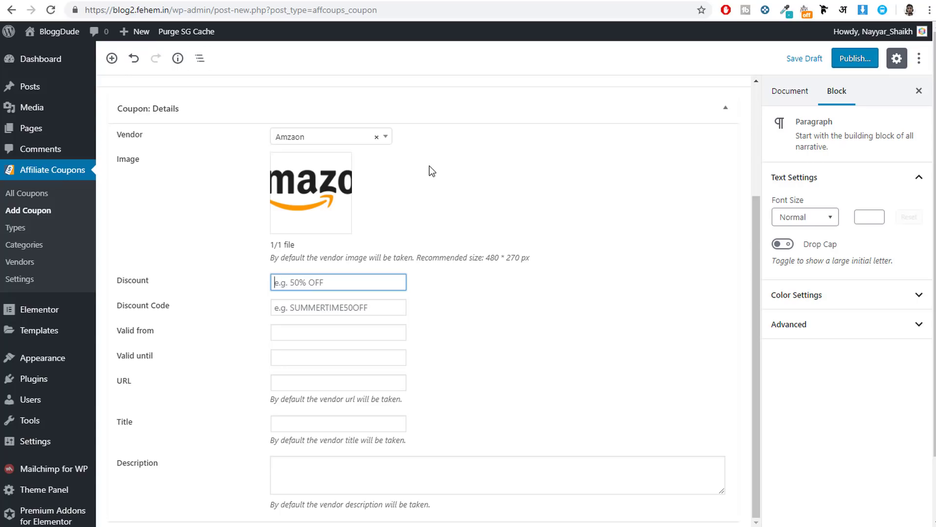
text(U)
click(309, 311)
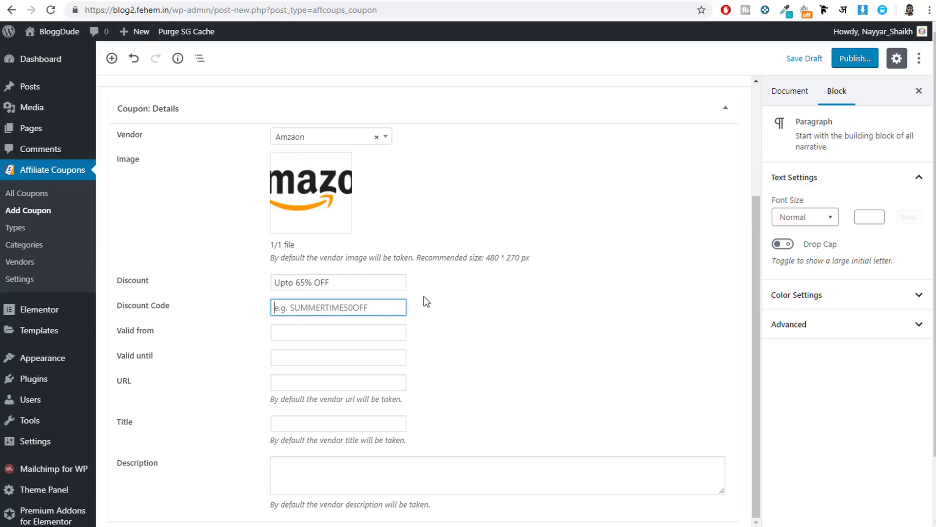
text(NAYYAR)
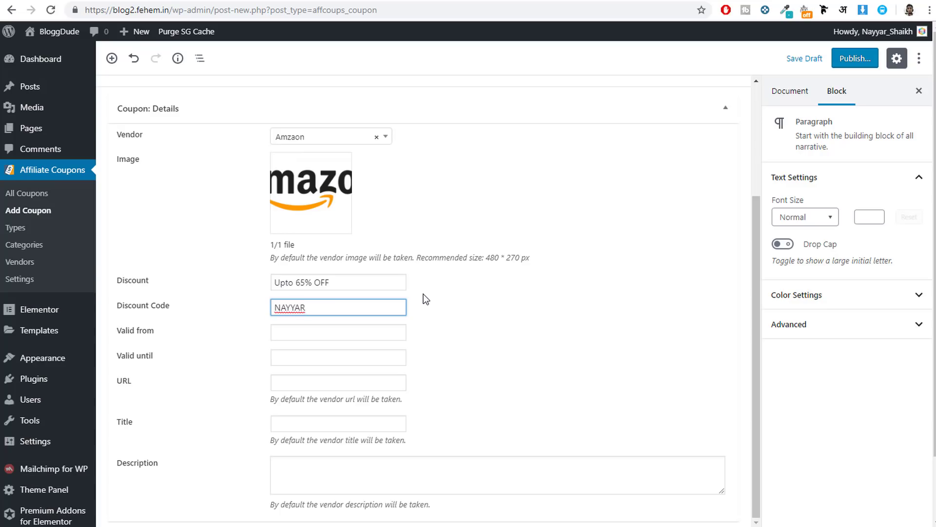
text(65)
click(317, 332)
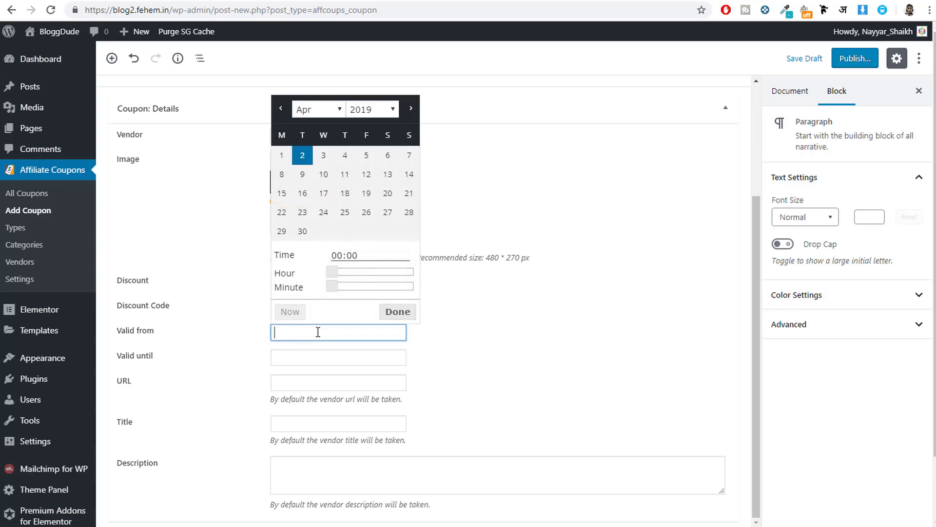
click(423, 171)
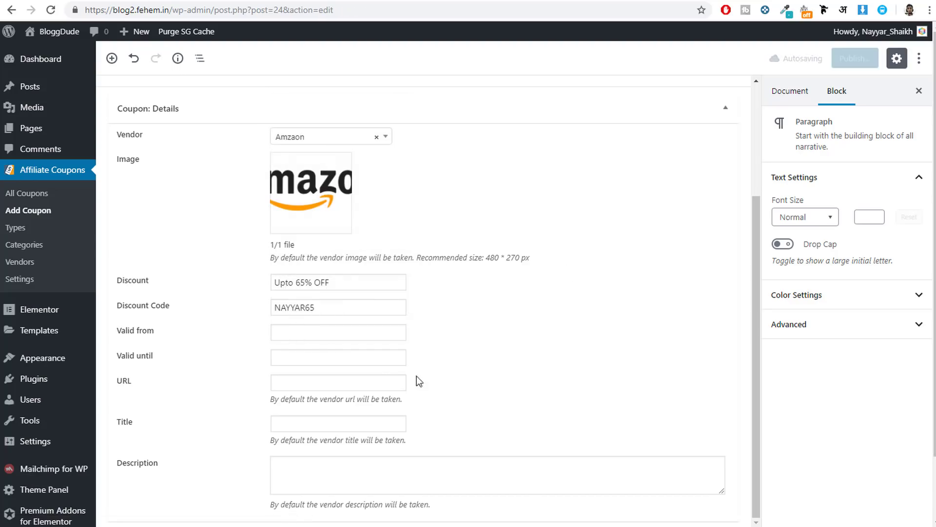
click(376, 380)
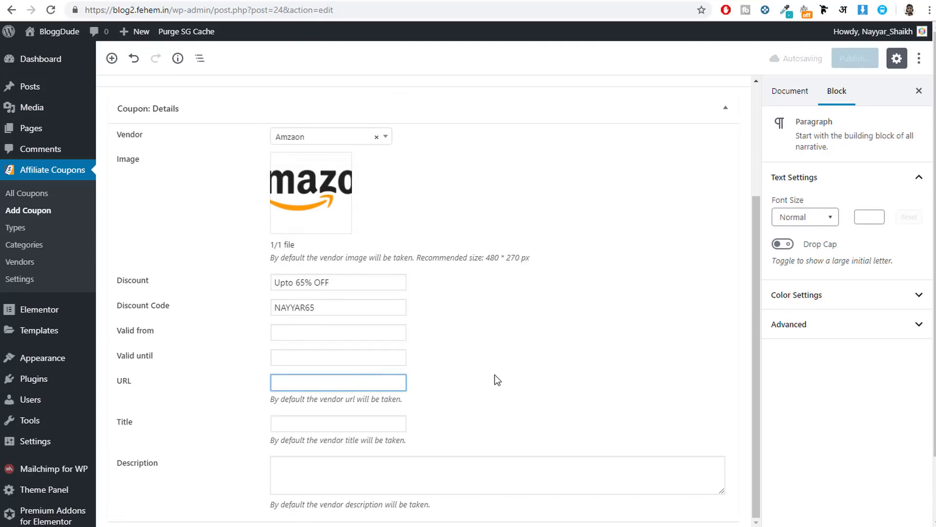
text(http:)
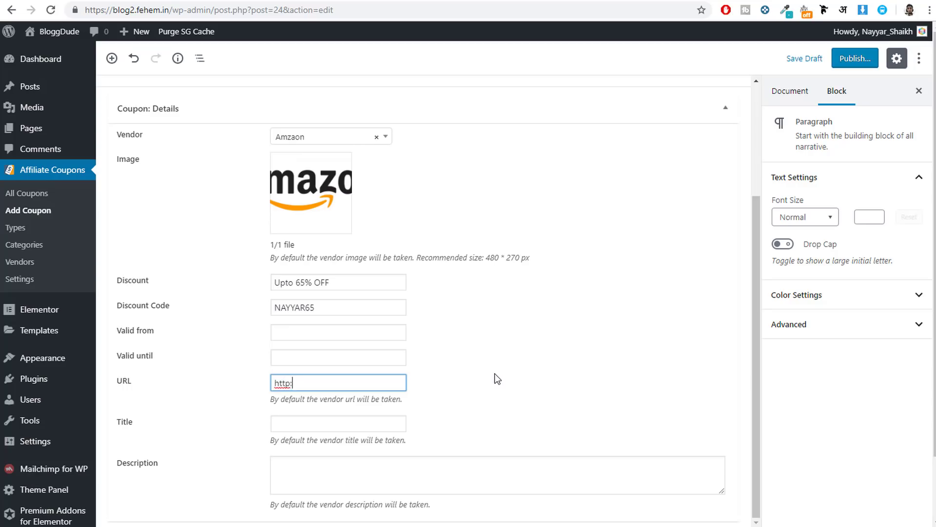
text(//bloggdude.com)
key(Tab)
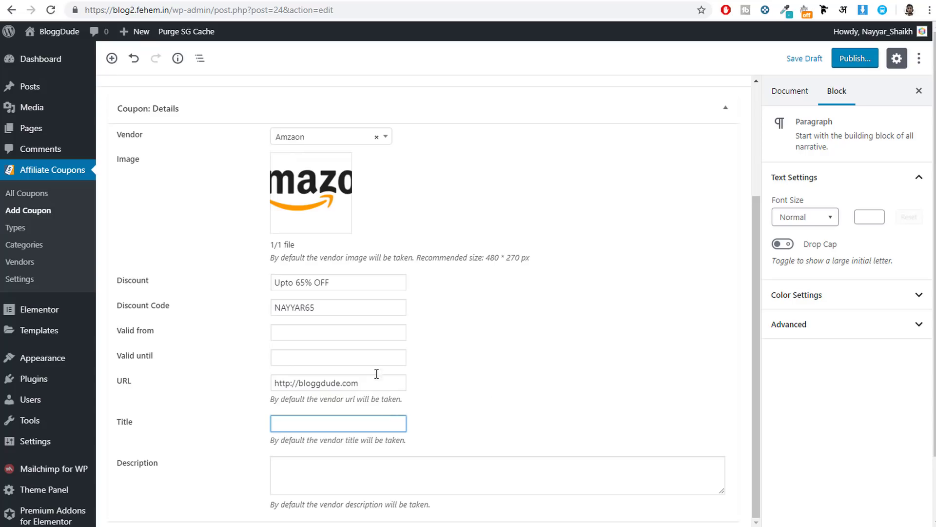
Title the coupon 'Amazon' and paste Amazon's company description into Description.
text(Az)
key(BackSpace)
text(mazon)
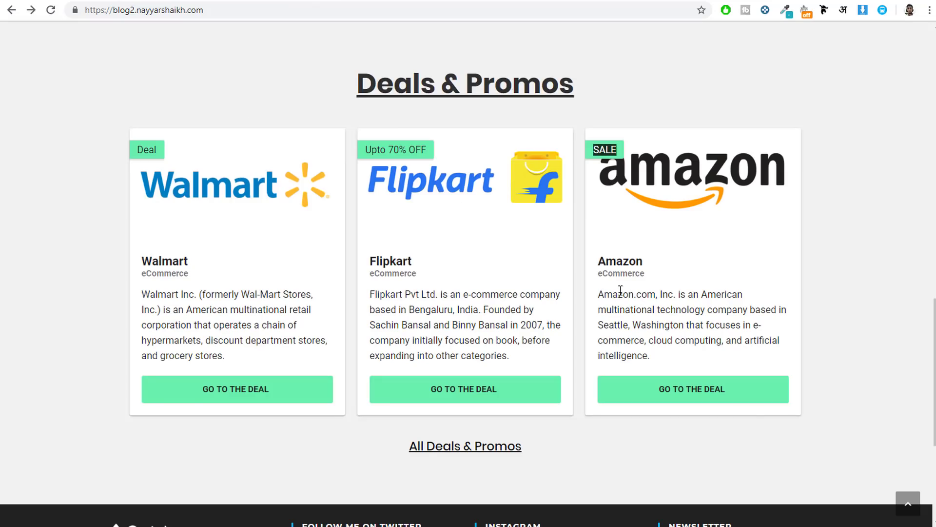
triple_click(621, 294)
key(ctrl+c)
click(211, 1)
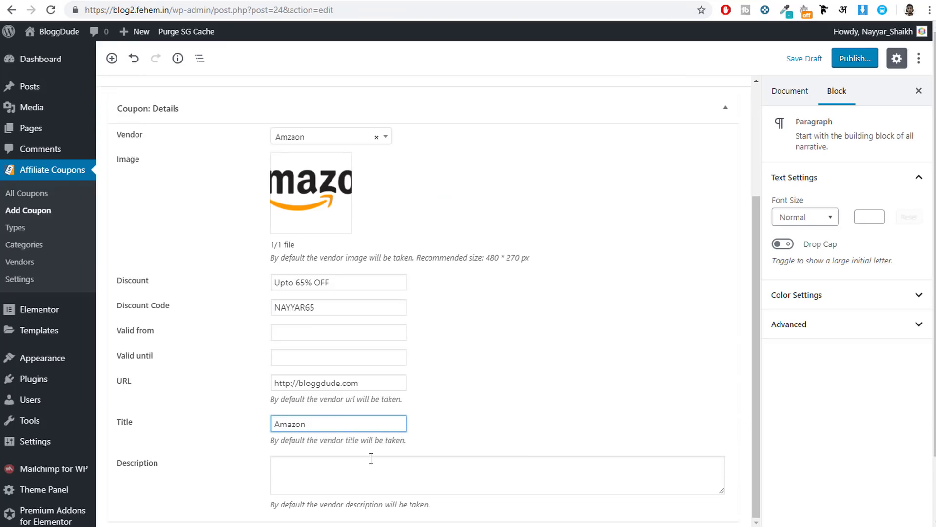
click(371, 458)
key(ctrl+v)
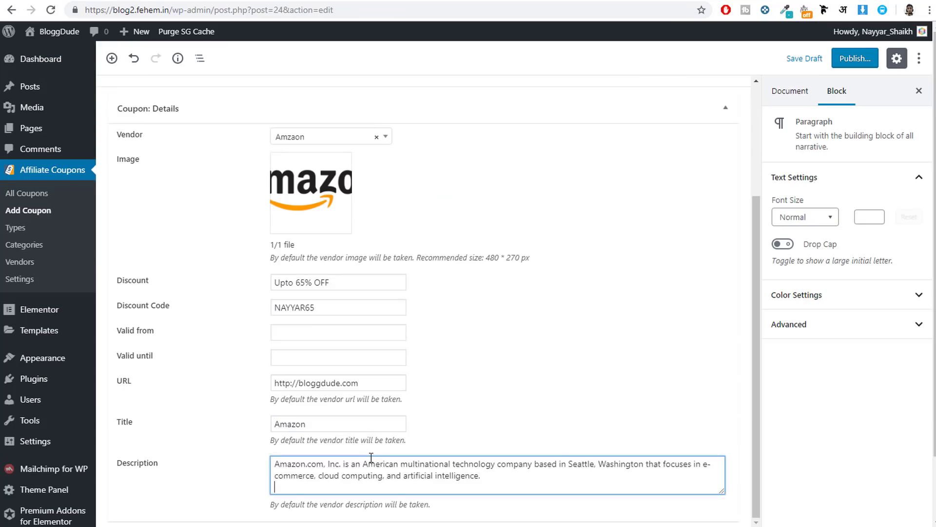
click(794, 93)
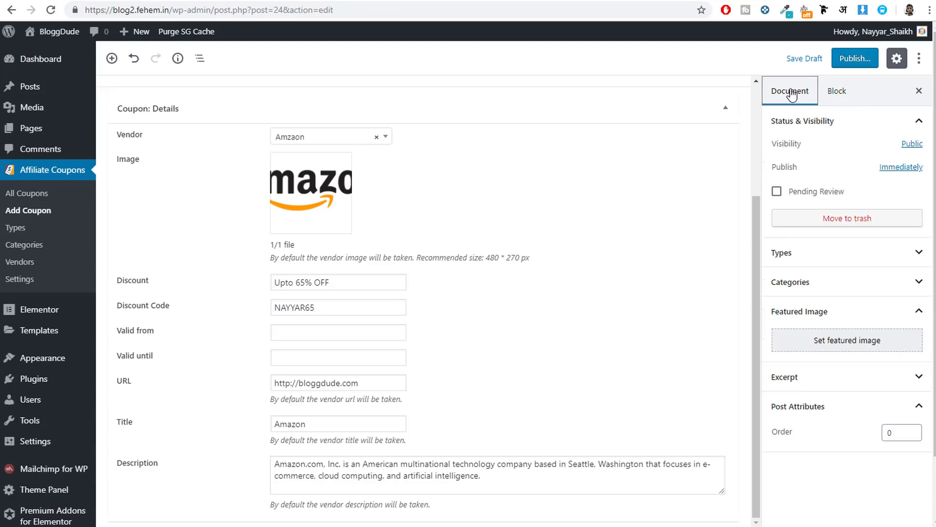
Create and assign a new eCommerce coupon category.
scroll(839, 232, down, 1)
scroll(622, 201, up, 3)
click(844, 282)
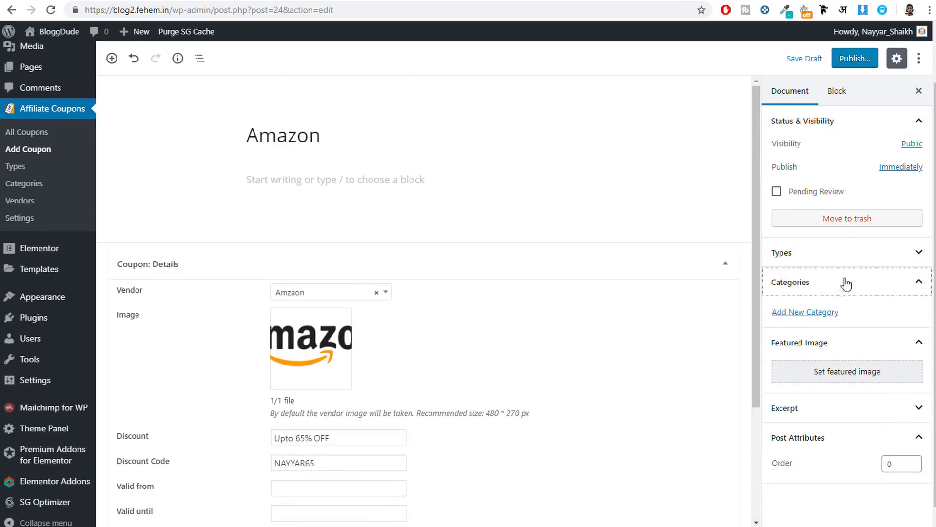
click(812, 314)
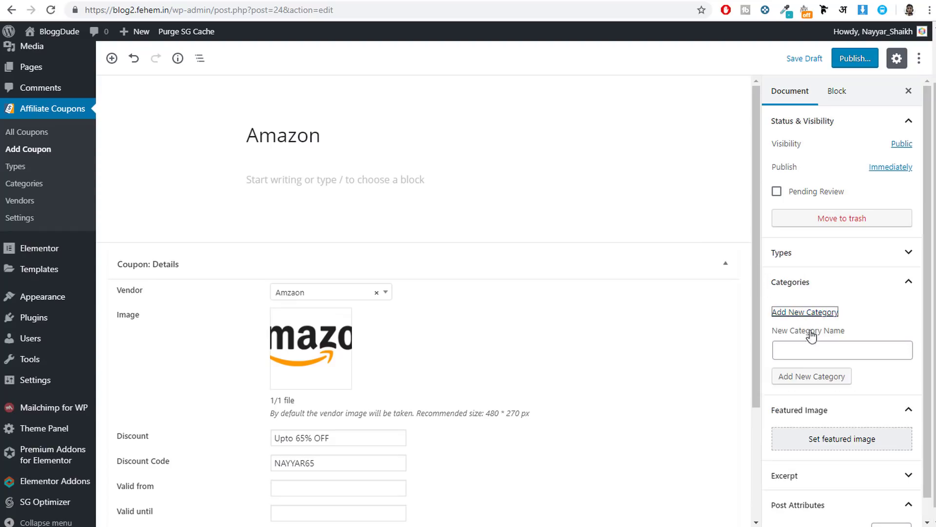
click(807, 351)
text(eCo)
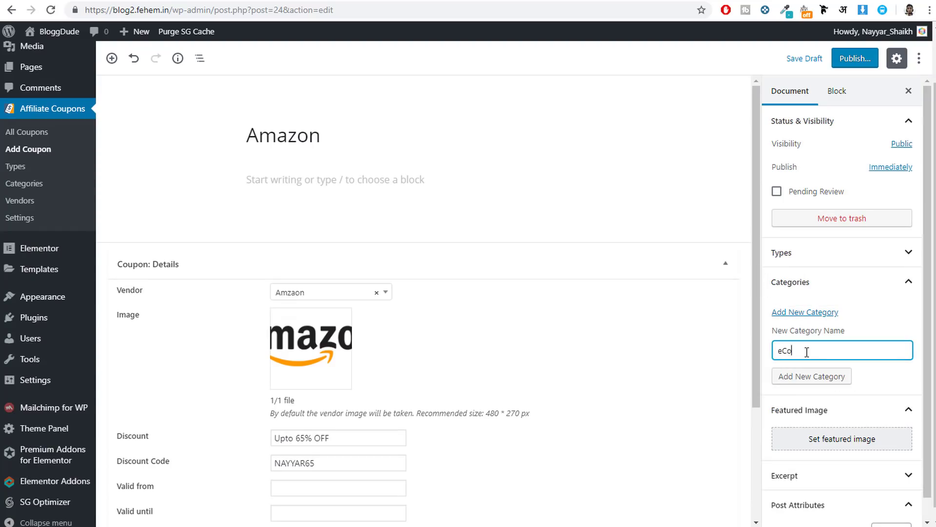
text(mmerce)
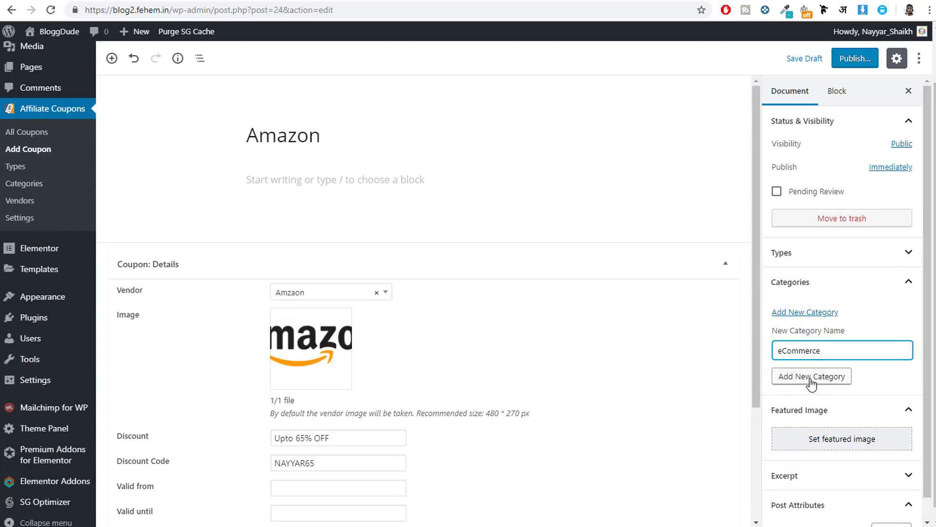
click(811, 381)
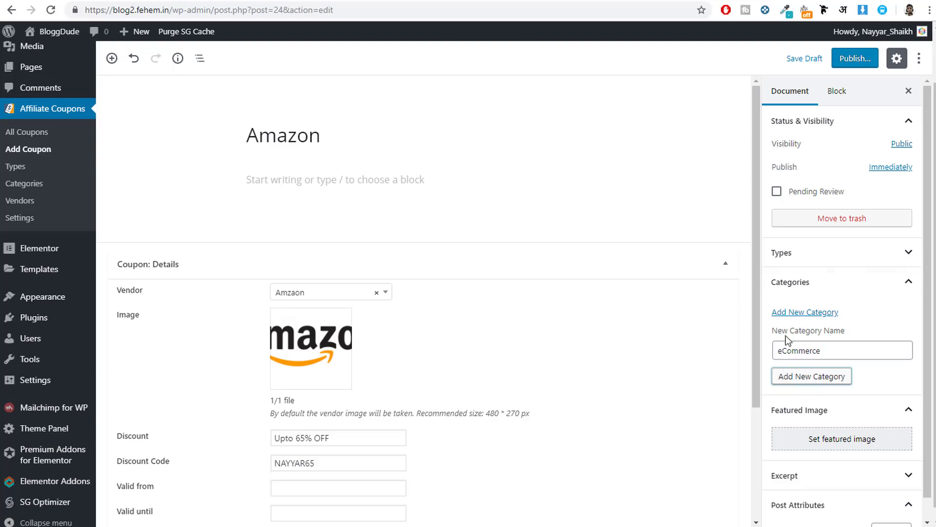
click(843, 285)
Create and assign a new eCommerce coupon type.
click(836, 263)
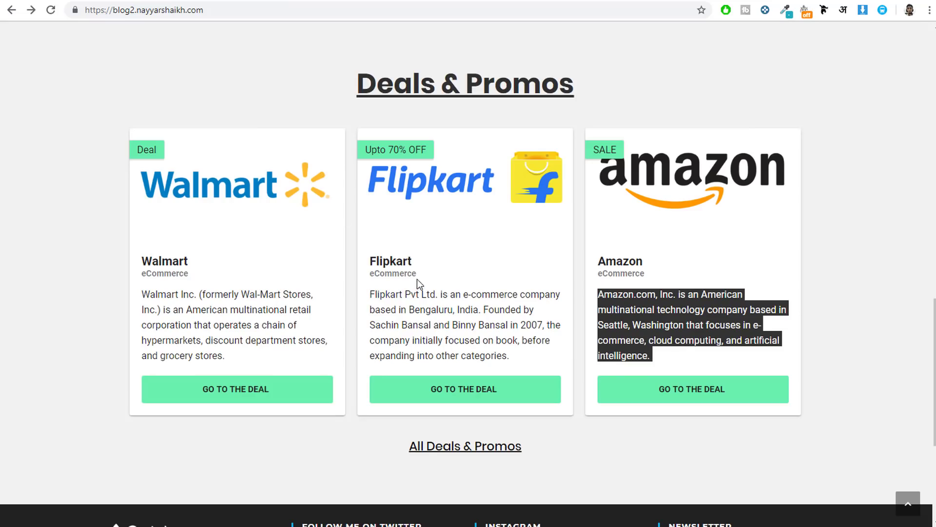
drag(420, 281, 374, 276)
drag(633, 273, 598, 273)
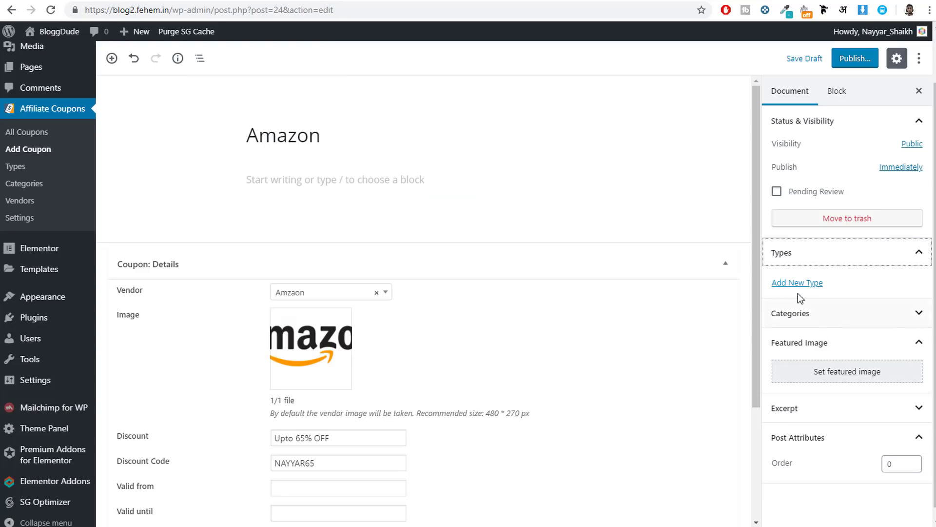
click(798, 282)
click(813, 322)
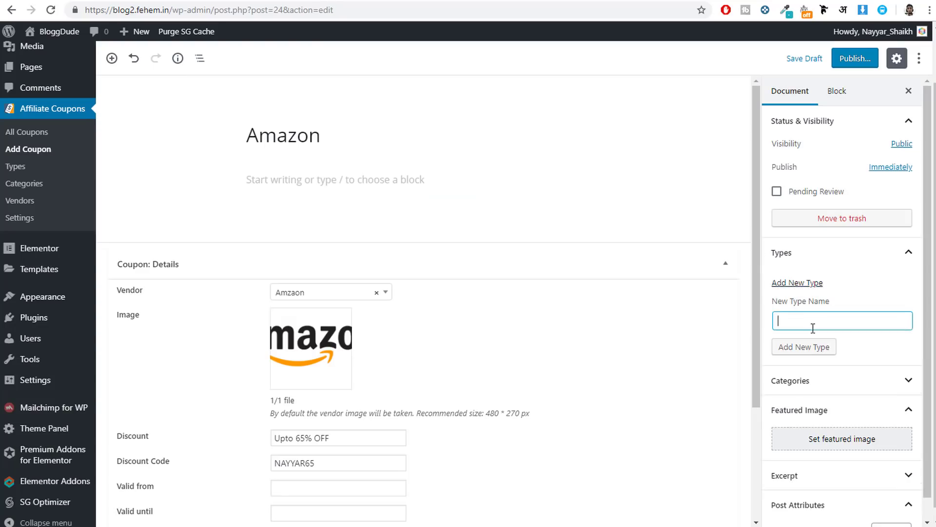
text(eCommerce)
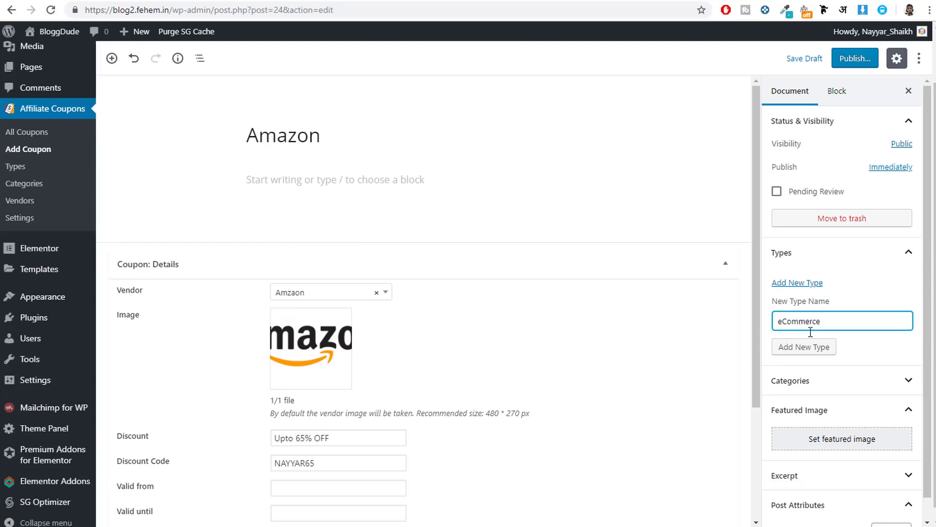
click(813, 348)
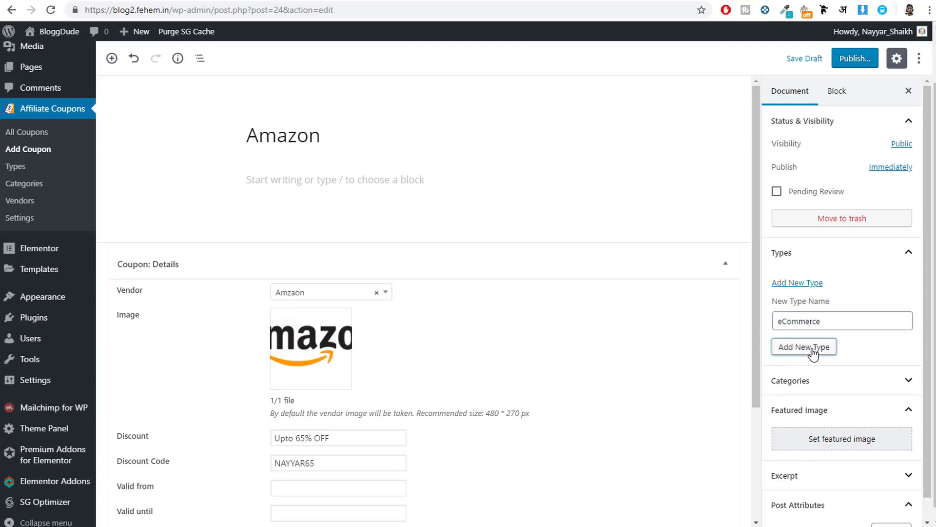
Publish the Amazon coupon and show the All Coupons list.
click(860, 62)
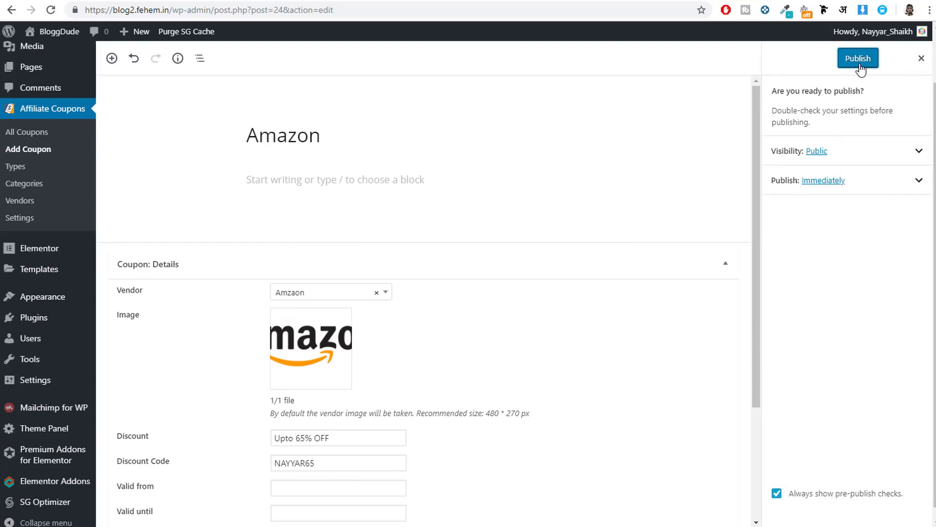
click(859, 67)
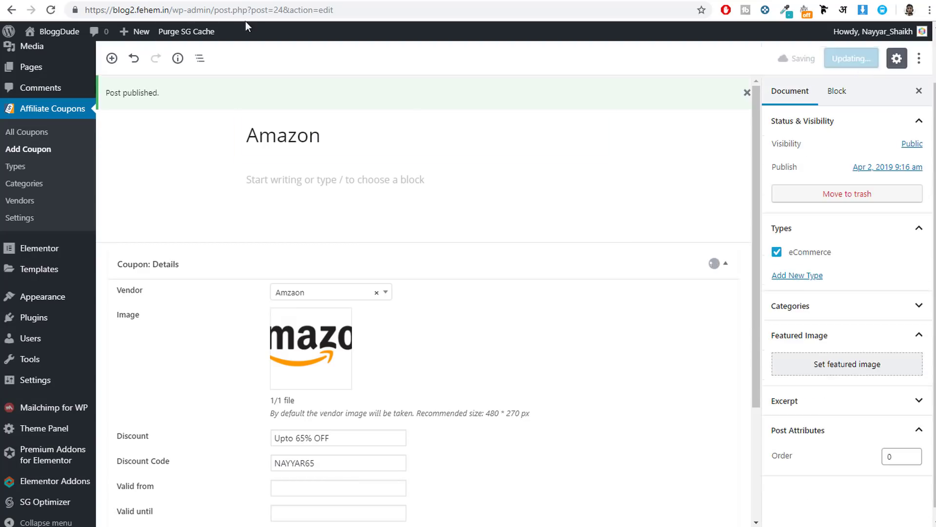
click(27, 136)
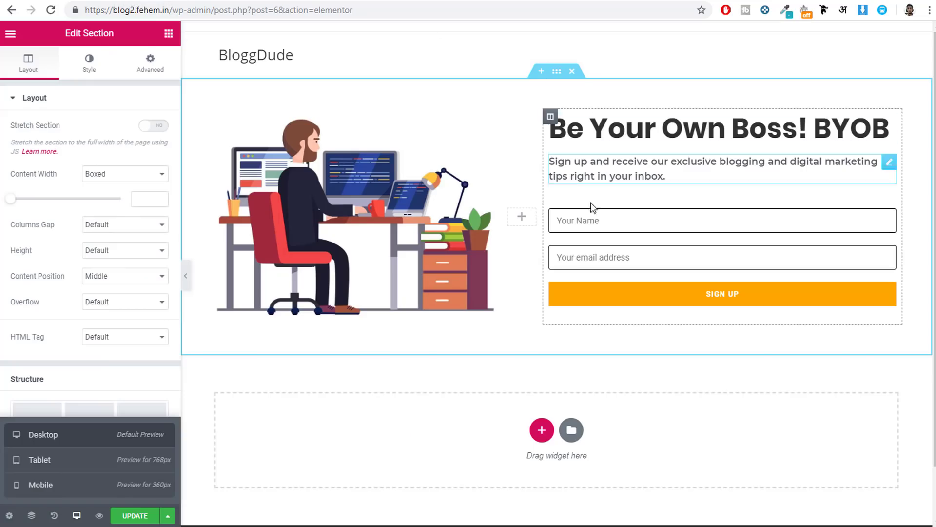
Below the BYOB hero, insert a new section with the one-column structure.
scroll(631, 441, down, 1)
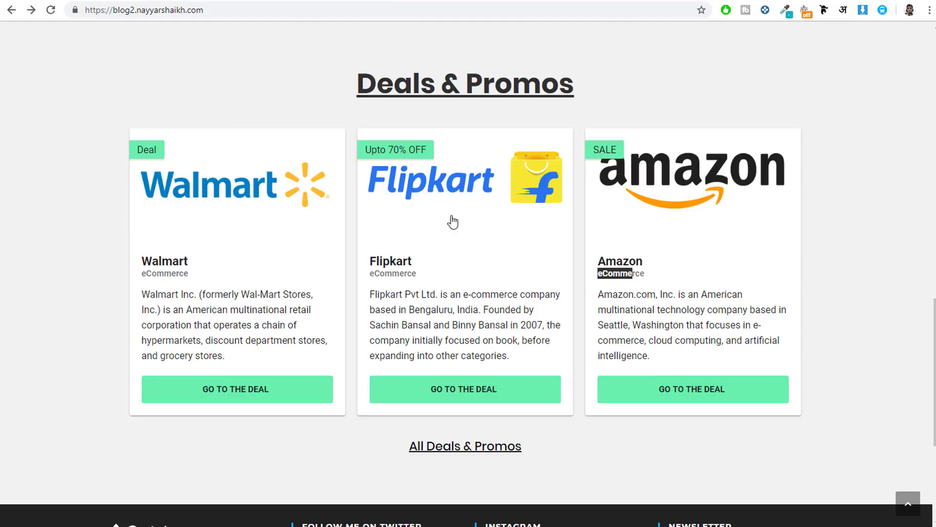
scroll(440, 238, up, 15)
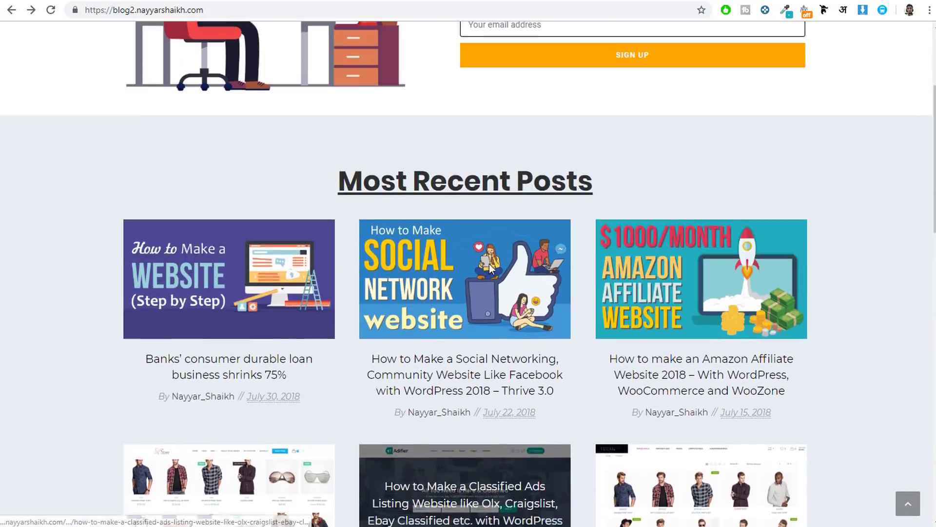
scroll(478, 266, up, 2)
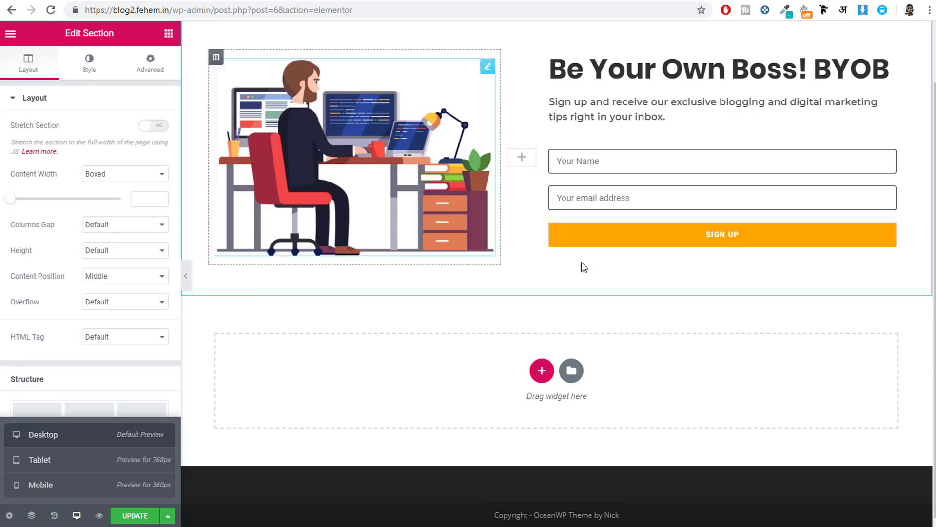
click(542, 371)
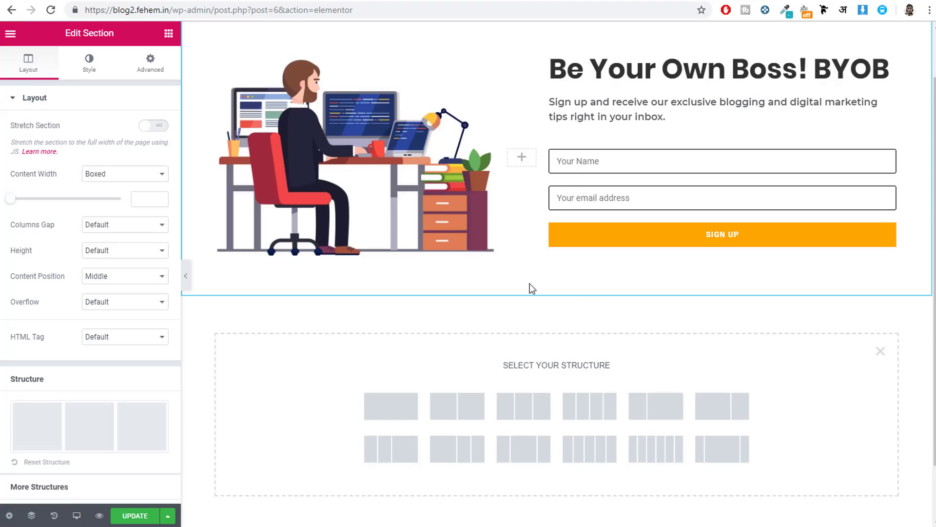
scroll(532, 289, down, 2)
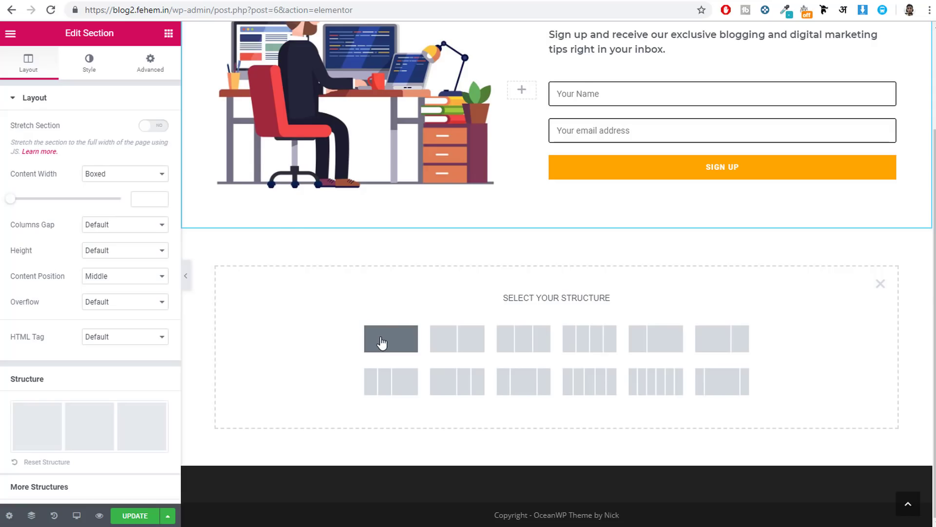
click(381, 344)
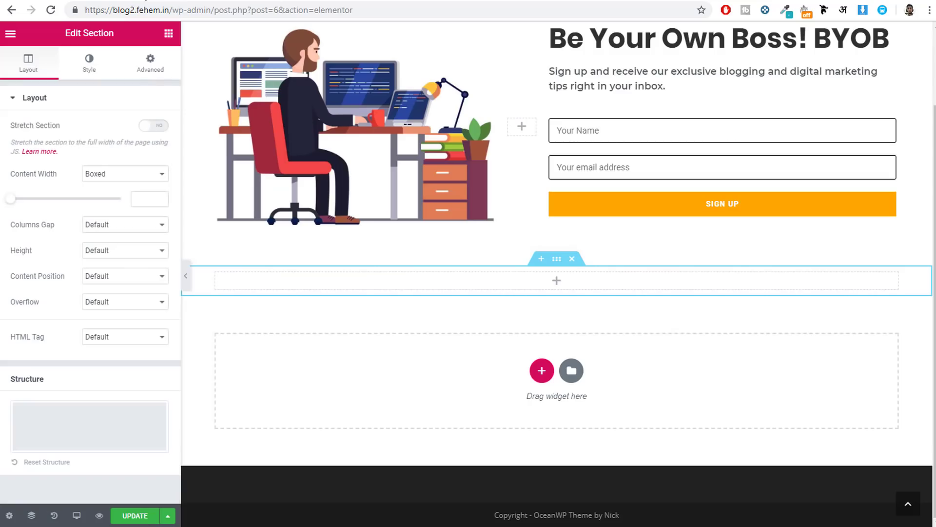
click(168, 34)
Add a heading to the new section, paste 'Most Recent Posts' as its title, and centre it.
drag(137, 155, 567, 289)
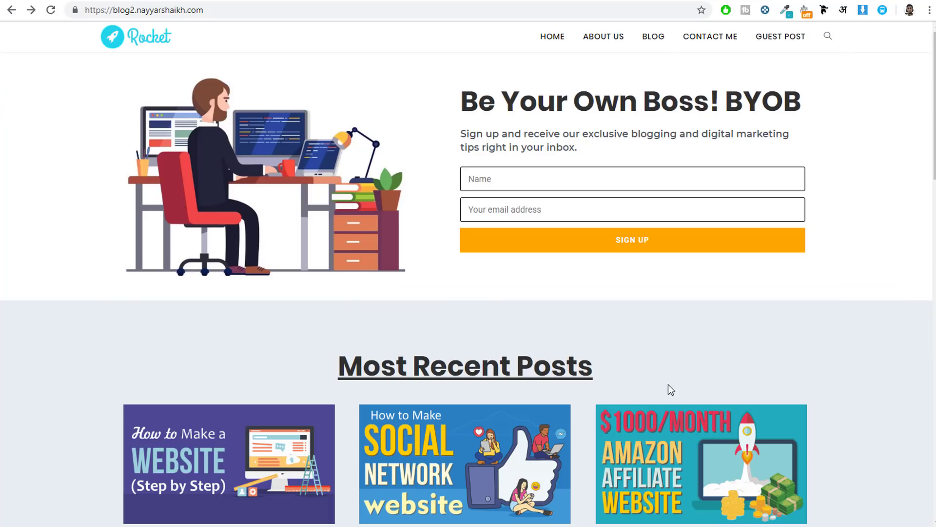
drag(671, 390, 372, 351)
click(344, 341)
triple_click(325, 355)
key(ctrl+c)
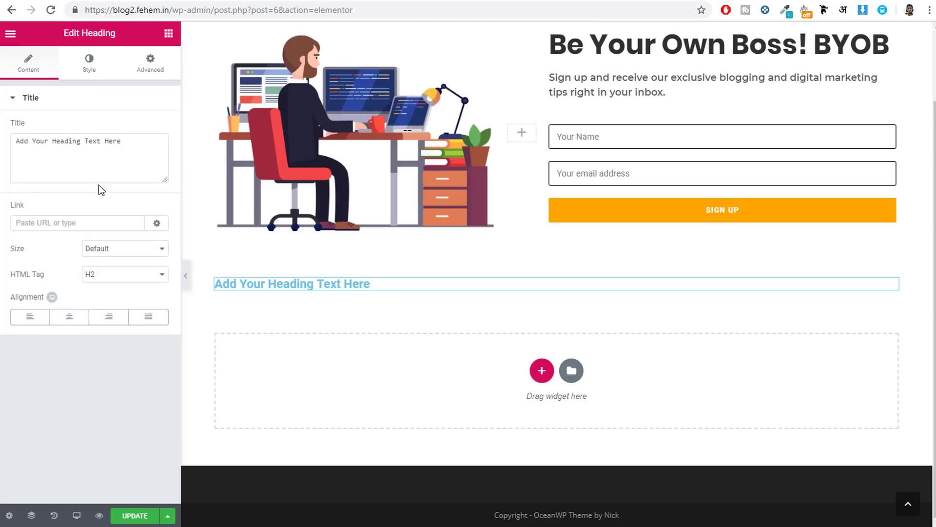
click(101, 171)
key(ctrl+a)
key(ctrl+v)
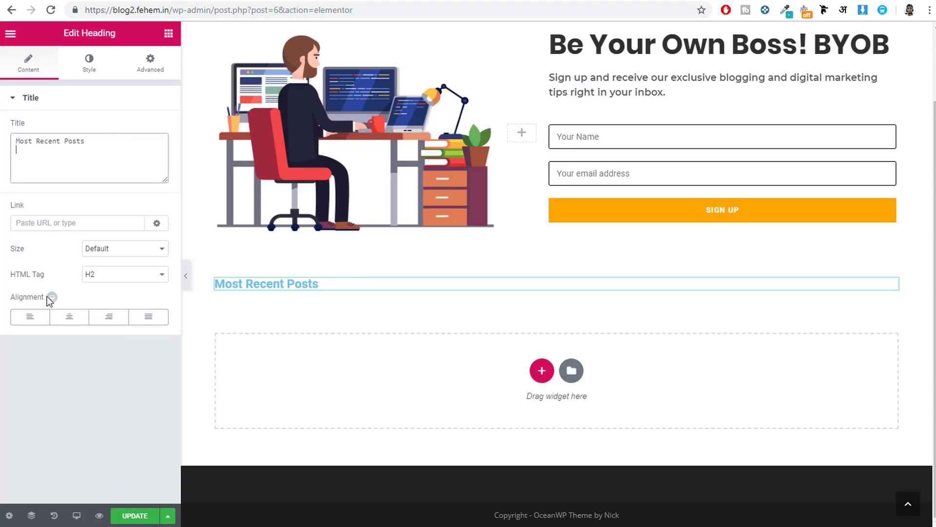
click(69, 319)
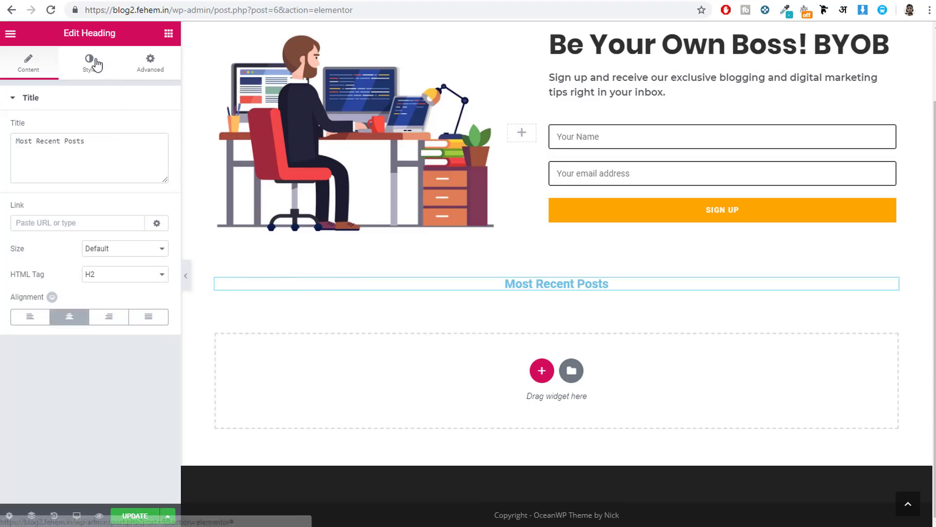
Set the heading text colour to dark grey #303030.
click(91, 61)
click(152, 126)
click(54, 133)
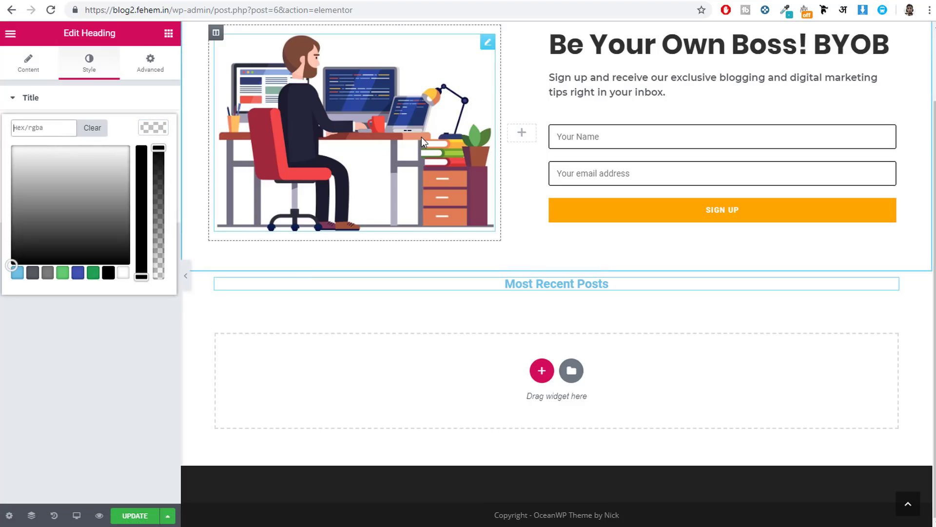
text(303030)
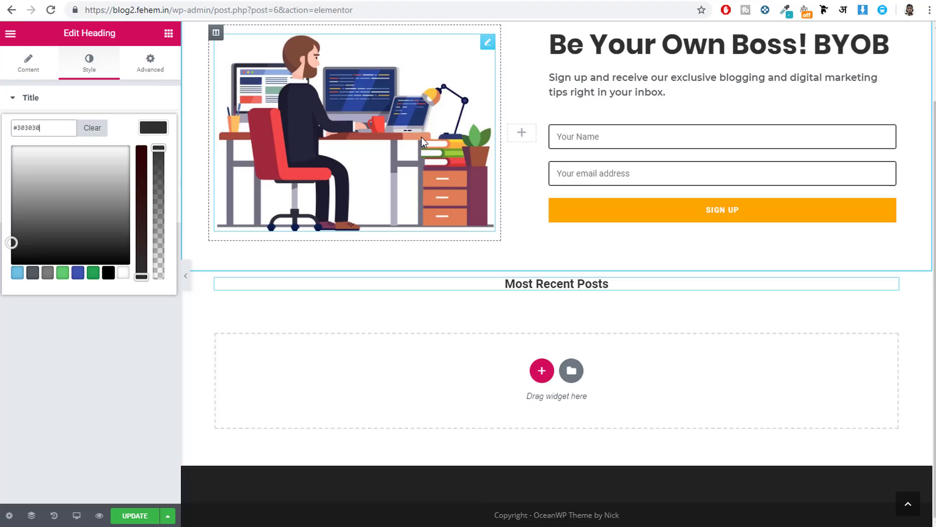
click(150, 131)
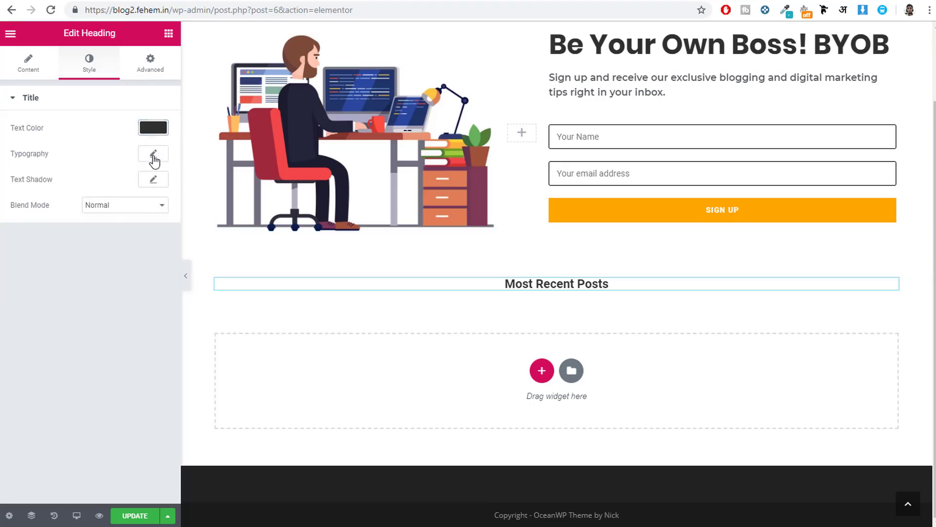
Set the heading typography to Poppins at size 45.
click(154, 153)
click(116, 189)
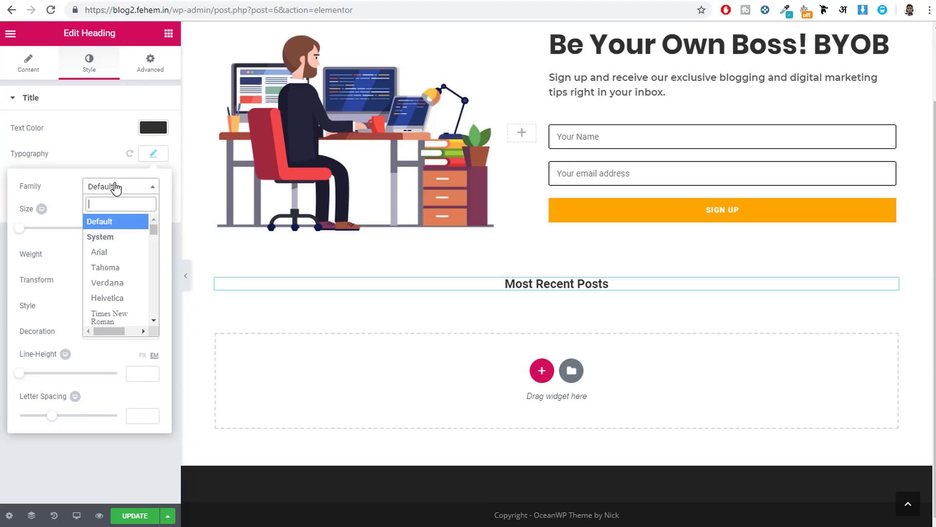
text(pop)
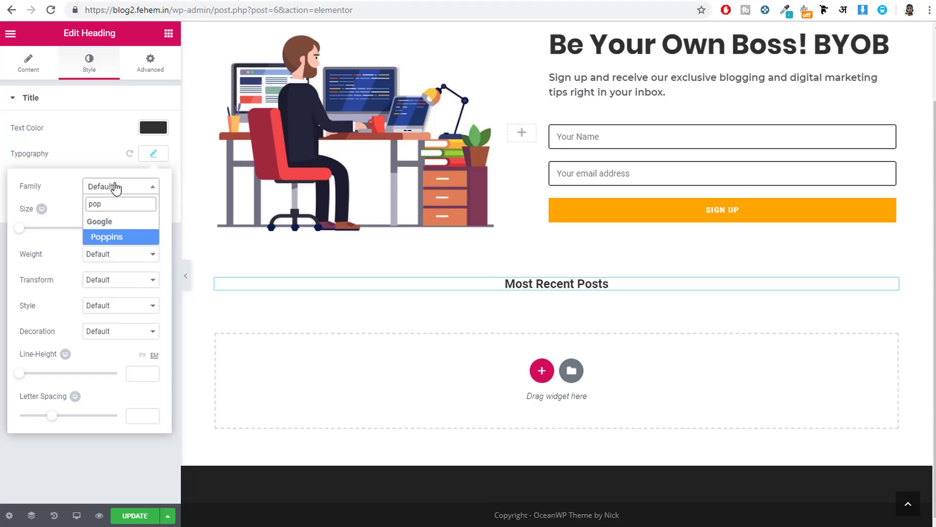
click(121, 236)
scroll(675, 220, up, 2)
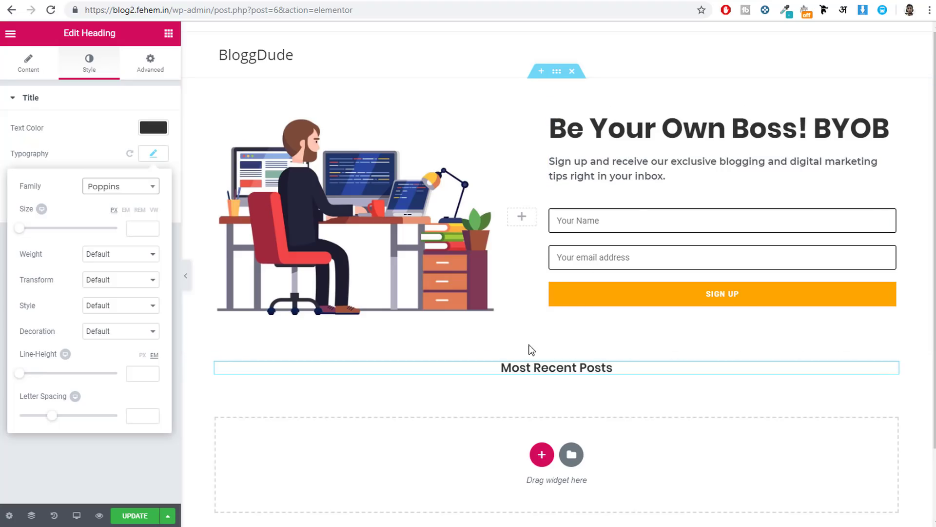
click(133, 230)
text(65)
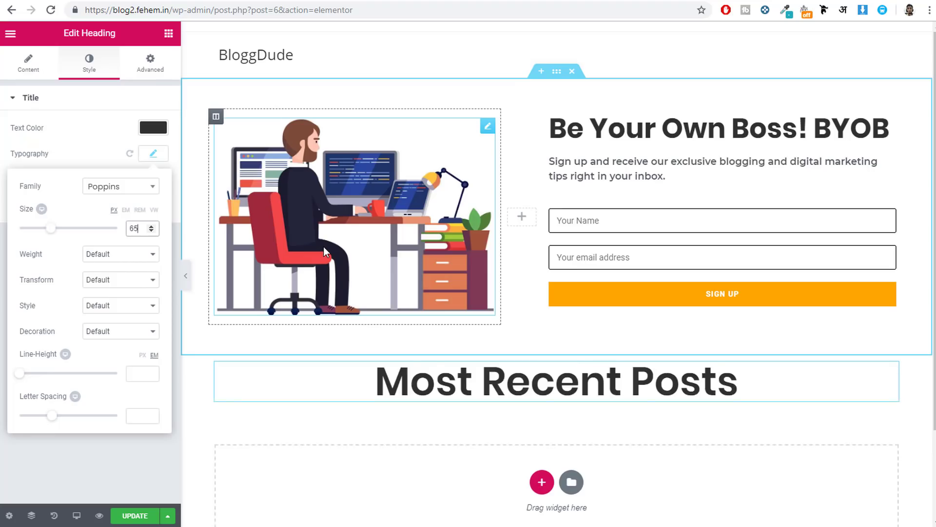
key(BackSpace)
key(BackSpace)
text(45)
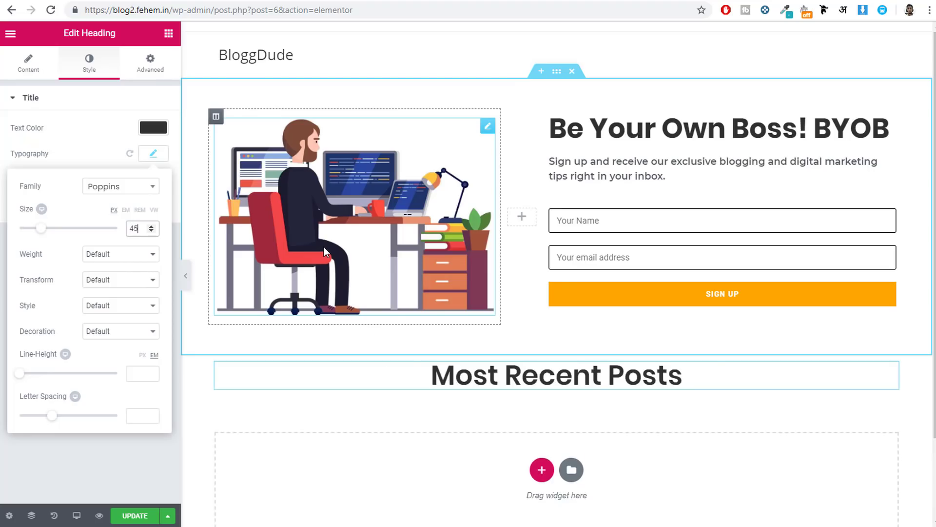
Make the heading weight 700 and underlined, then search the widgets for 'pos'.
click(115, 255)
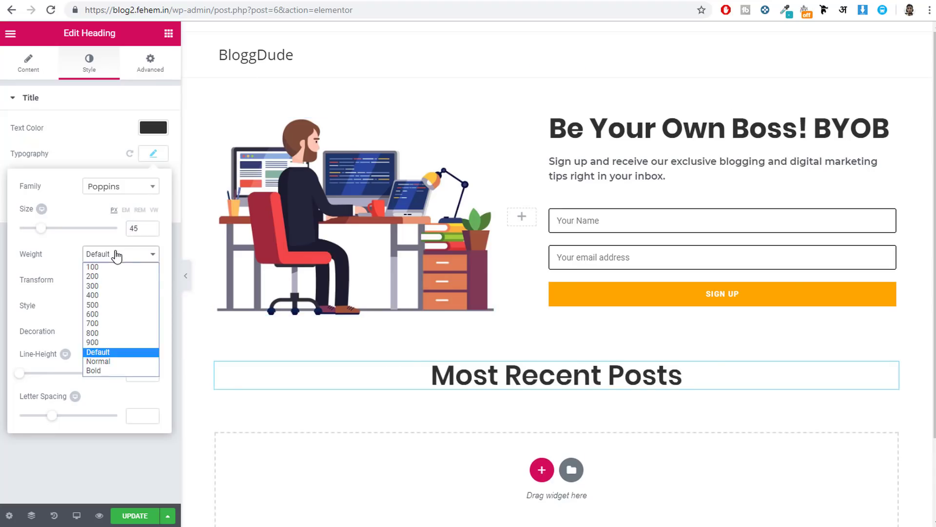
click(112, 324)
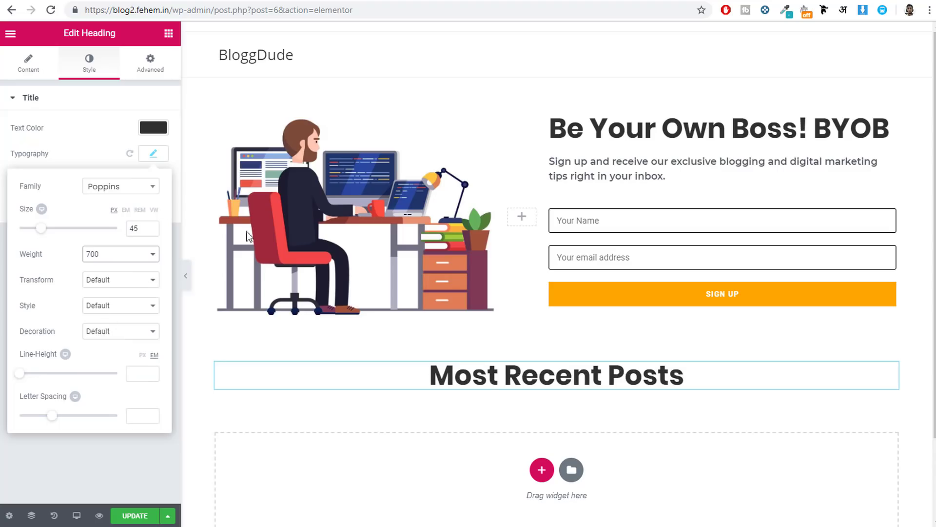
click(122, 334)
click(121, 355)
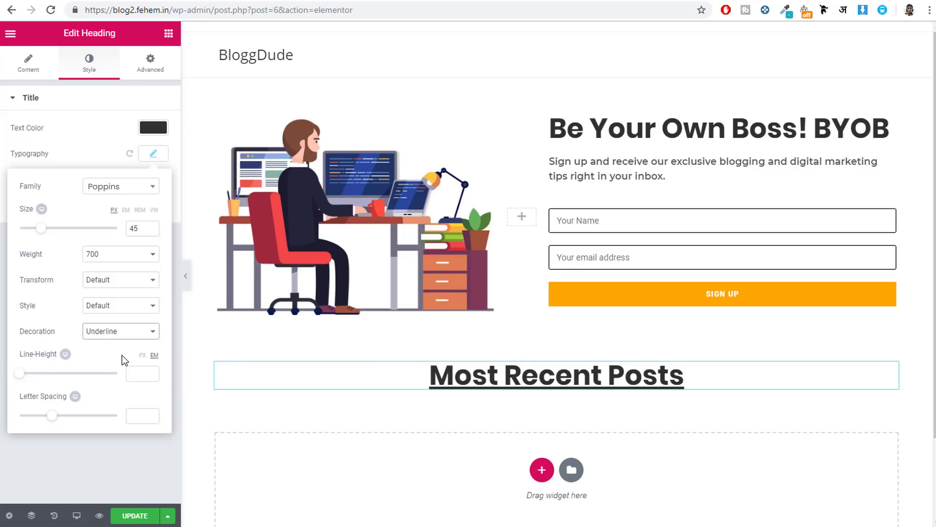
click(130, 517)
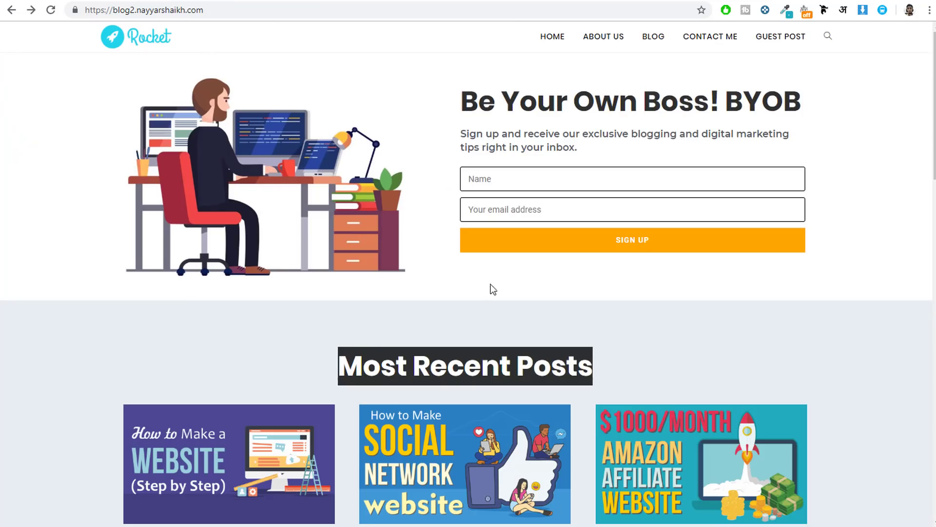
scroll(491, 288, down, 5)
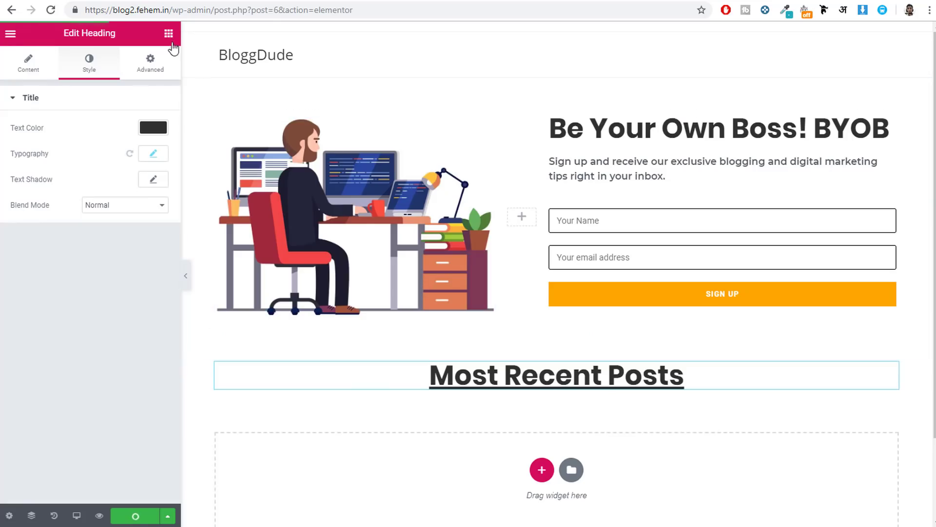
click(168, 34)
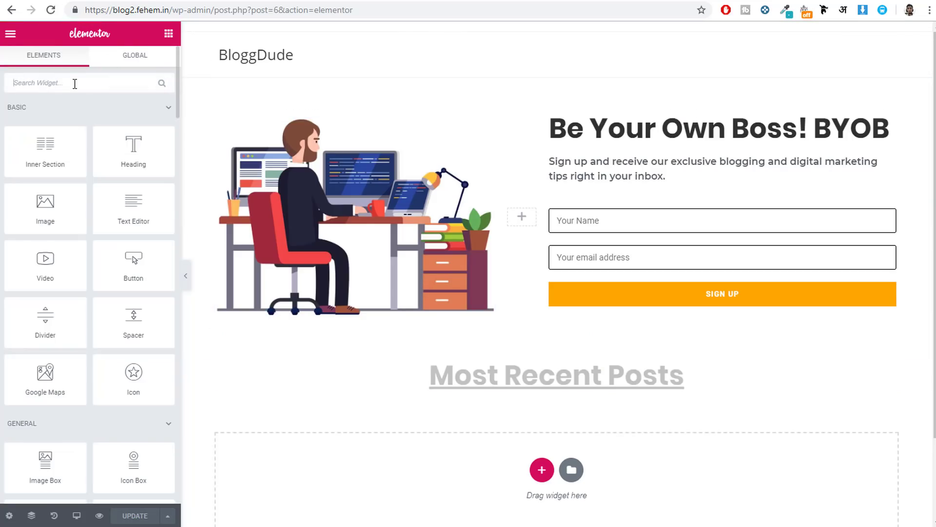
text(pos)
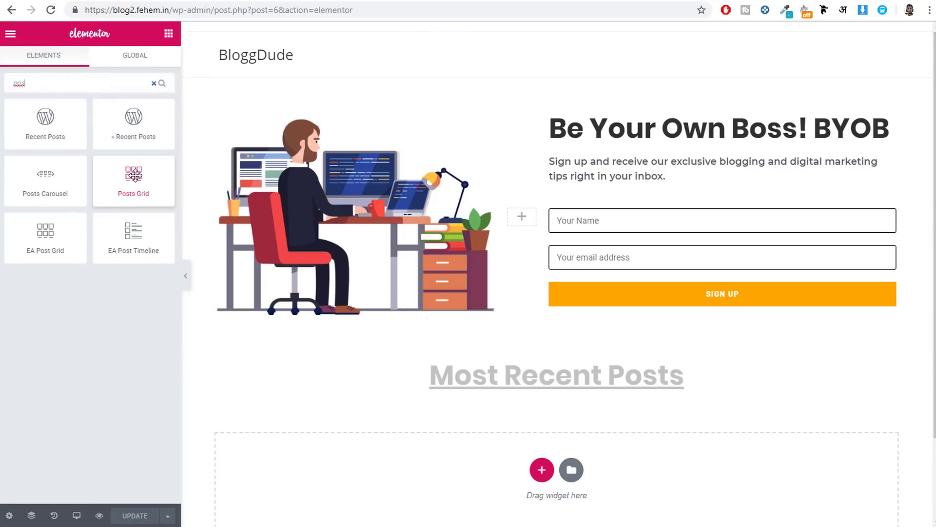
Drop a Posts Grid widget directly beneath the Most Recent Posts heading.
drag(133, 175, 523, 388)
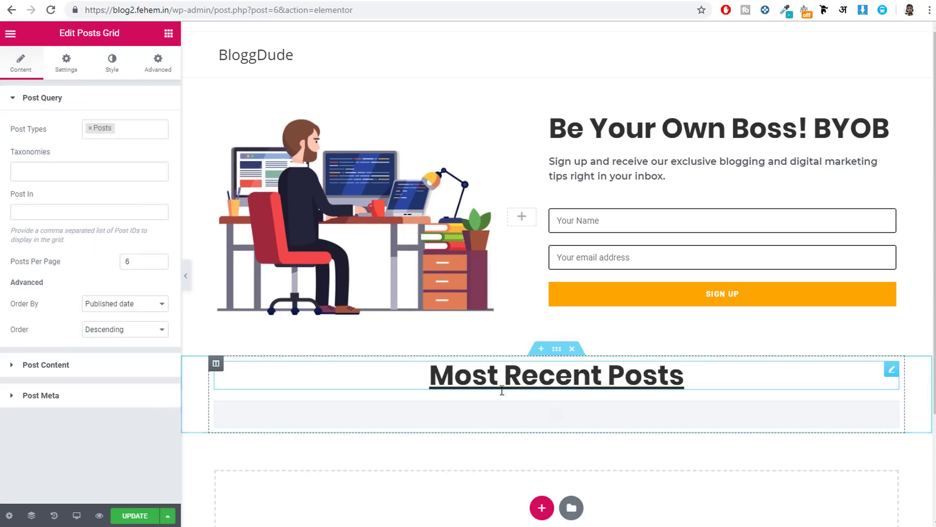
scroll(675, 343, down, 3)
scroll(634, 337, down, 2)
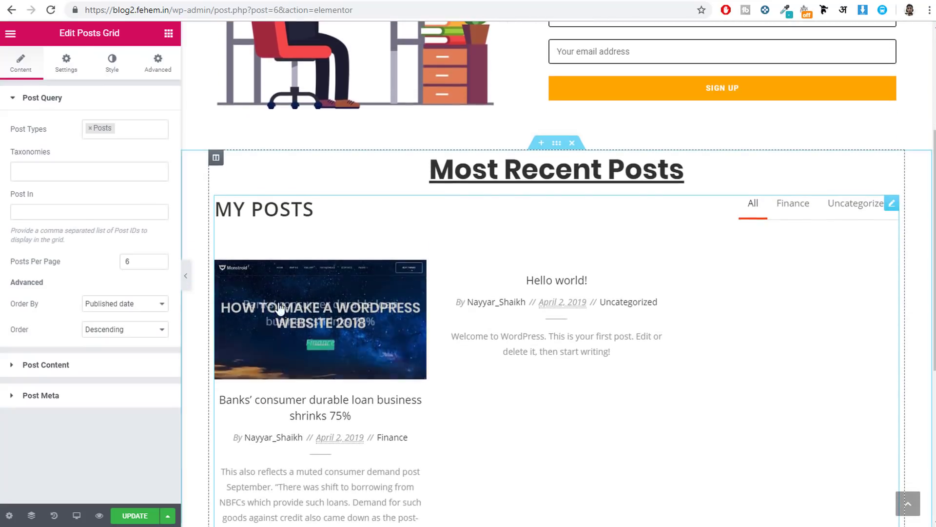
scroll(536, 329, down, 3)
scroll(376, 194, up, 1)
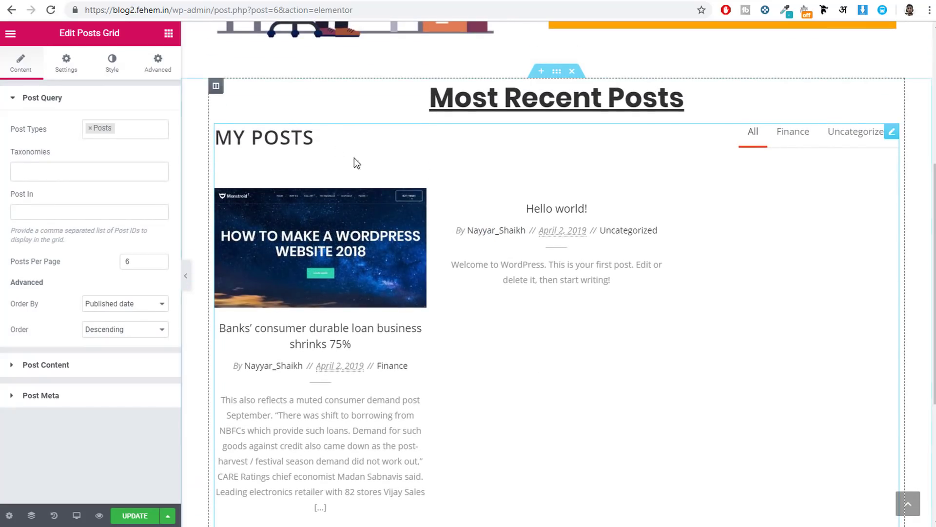
scroll(589, 267, down, 3)
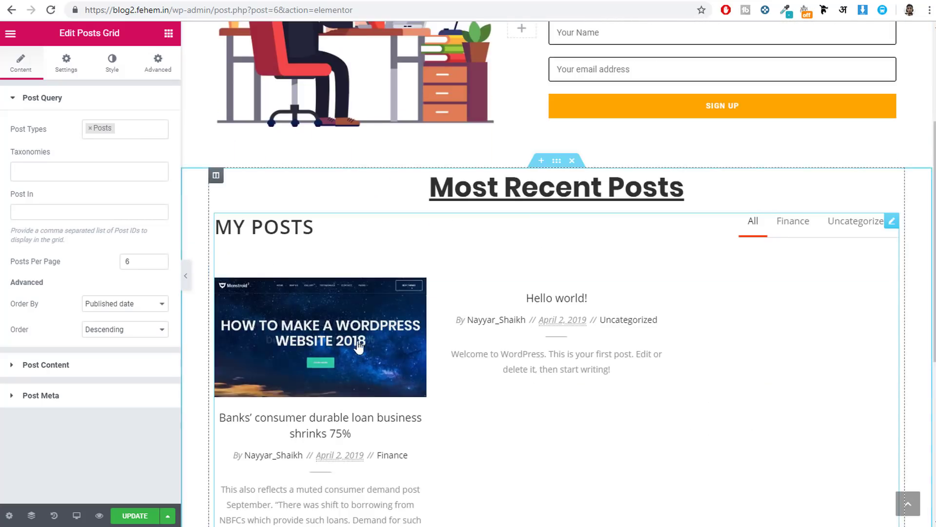
scroll(318, 267, down, 5)
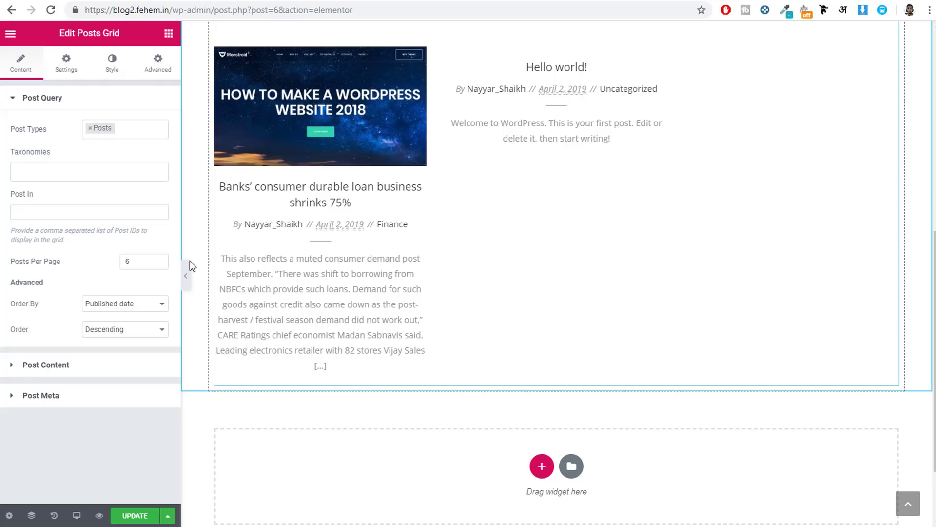
click(67, 373)
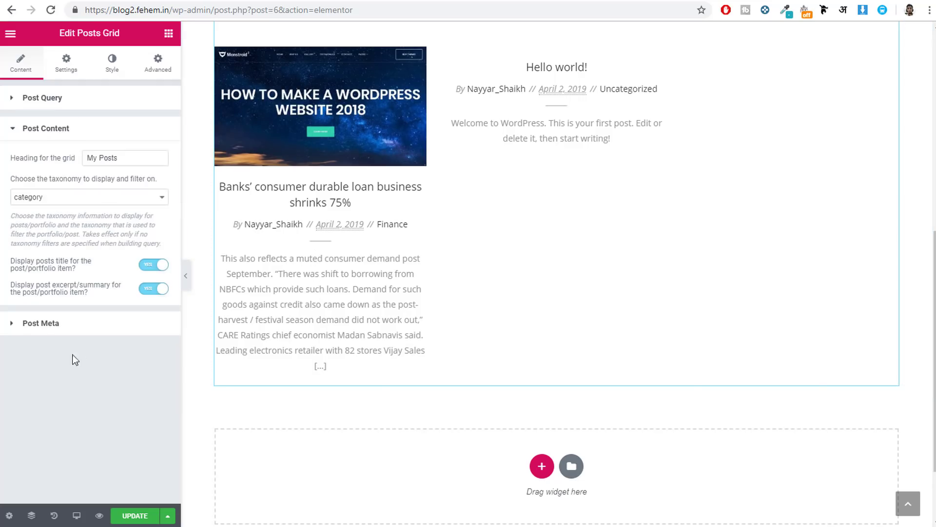
Turn off post excerpts in the posts grid, keeping 6 posts per page.
click(149, 291)
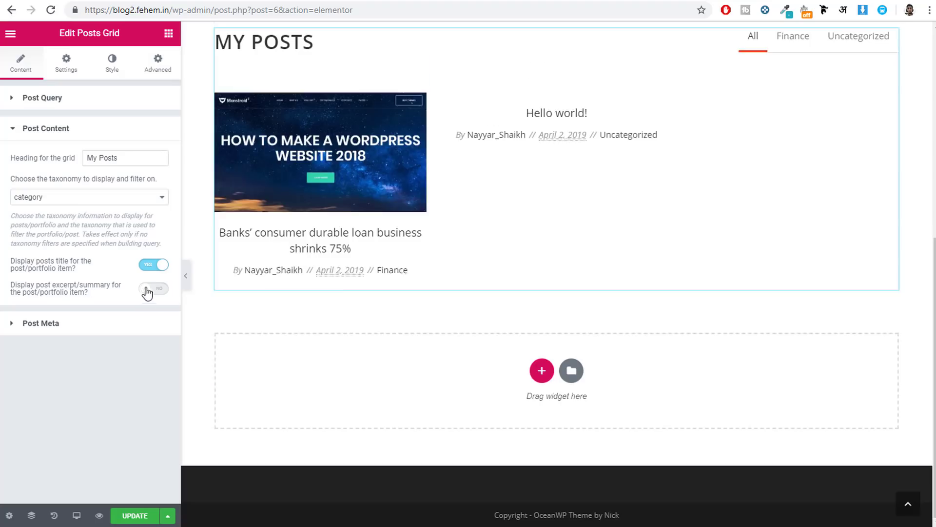
scroll(414, 253, up, 2)
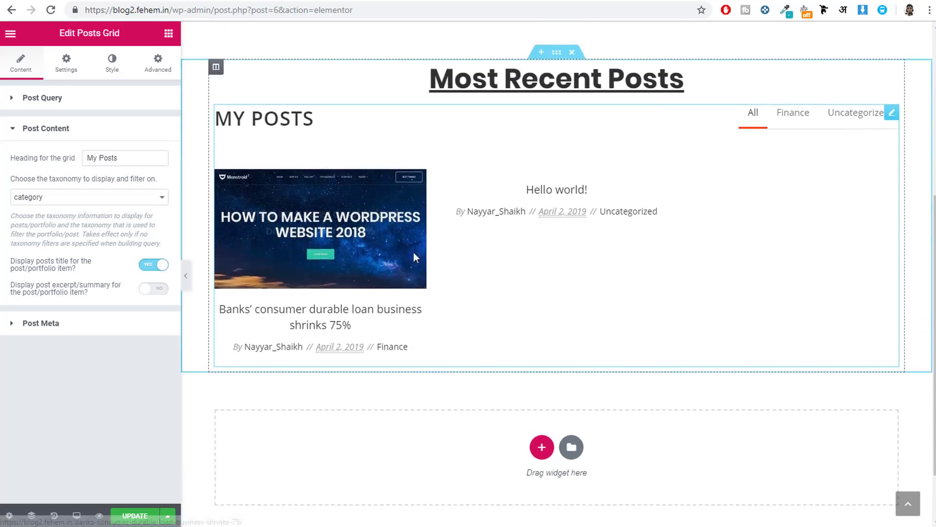
click(61, 99)
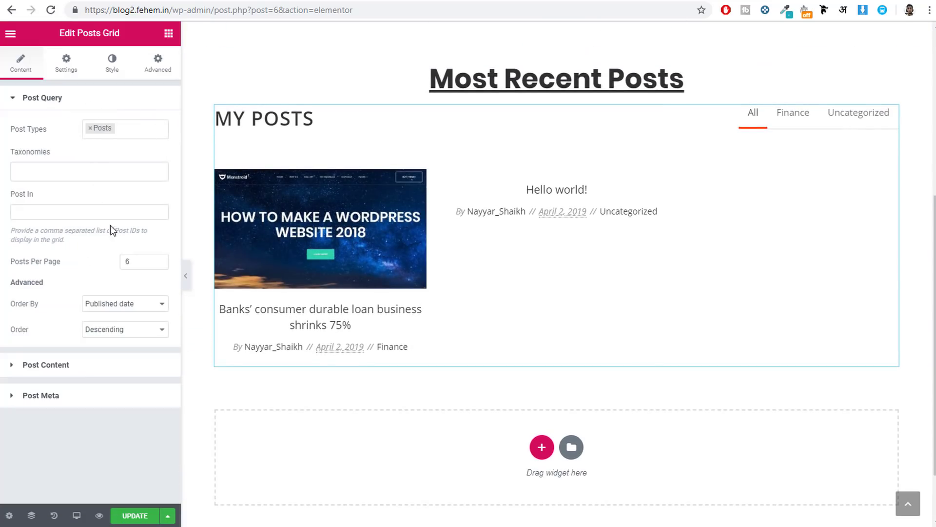
double_click(128, 261)
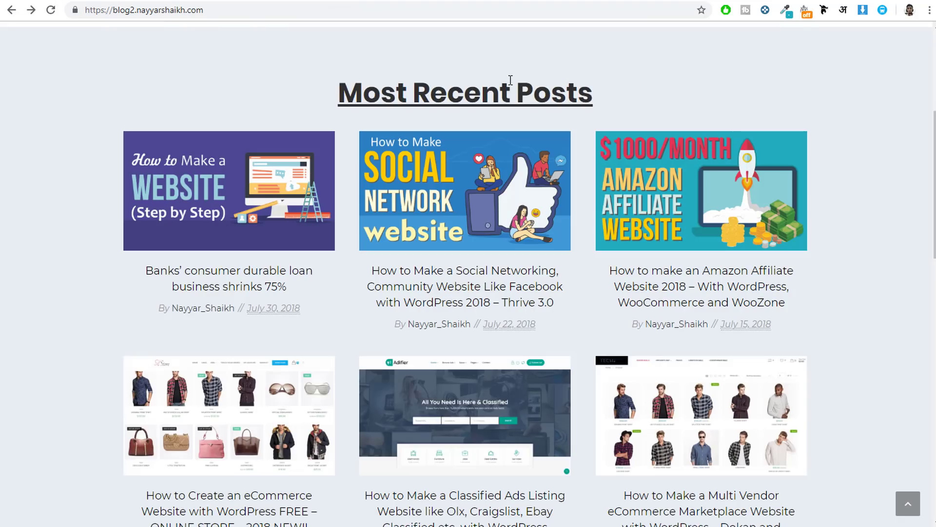
scroll(355, 225, down, 3)
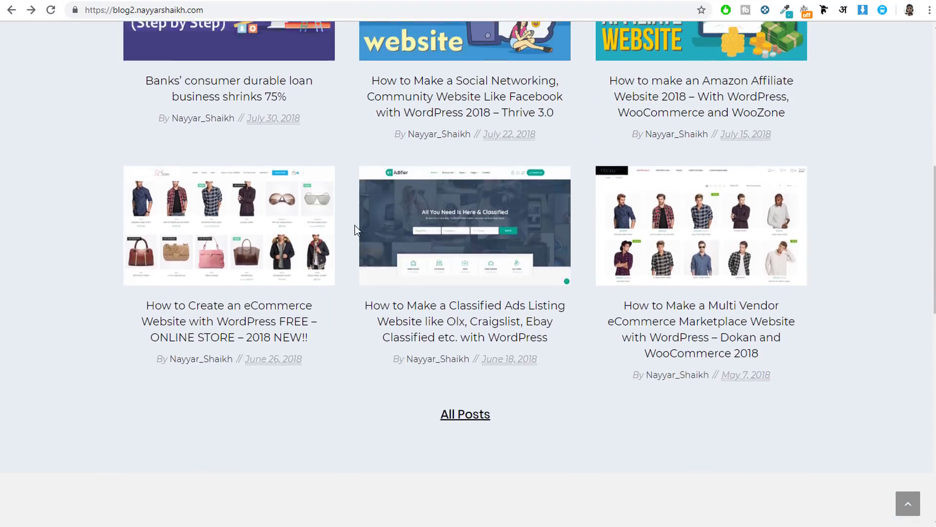
scroll(232, 200, up, 3)
scroll(232, 200, down, 2)
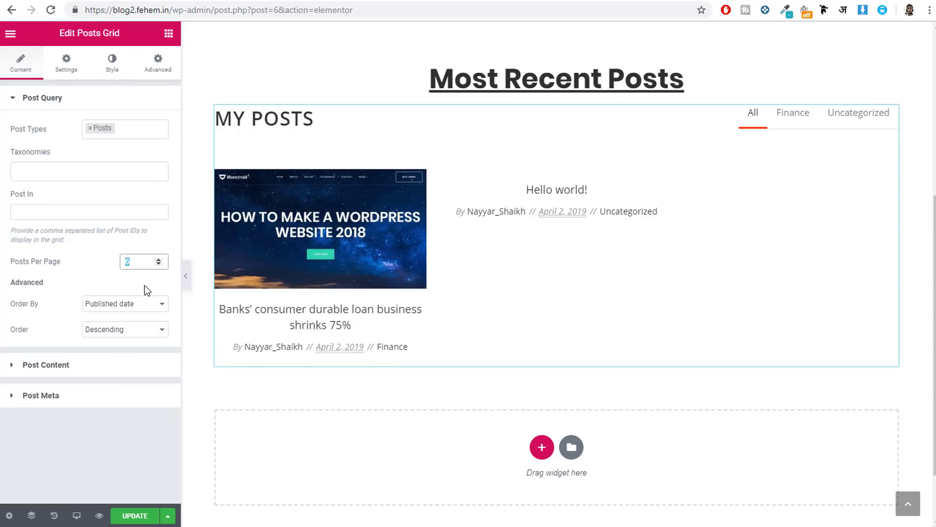
Turn off the category taxonomy labels in the grid's post meta.
click(84, 371)
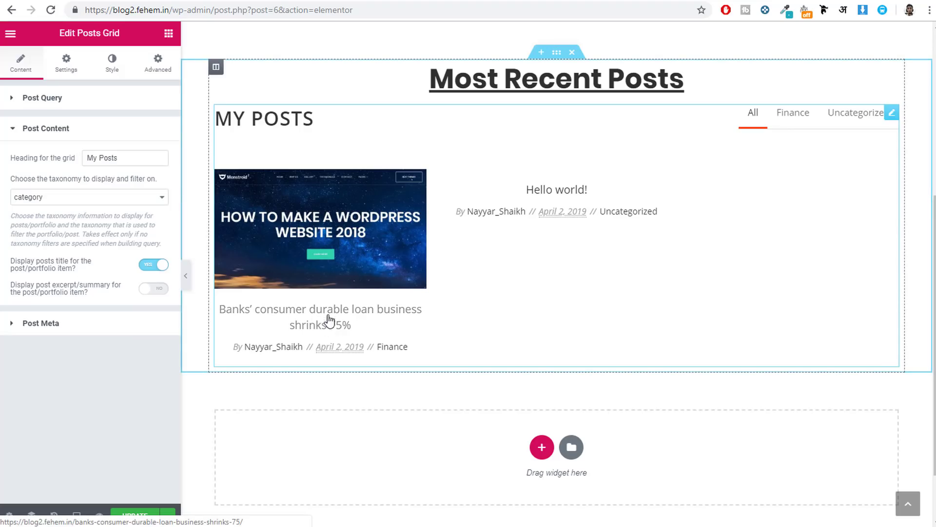
click(89, 327)
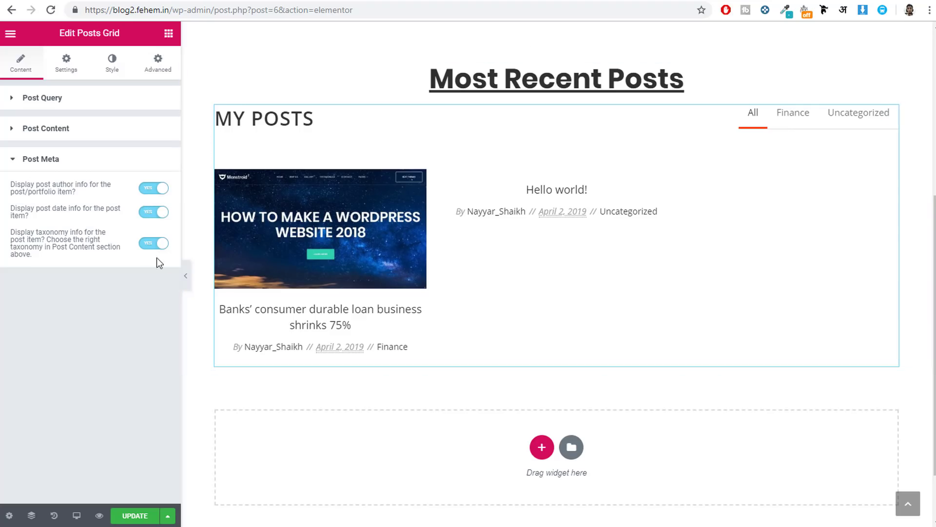
click(151, 244)
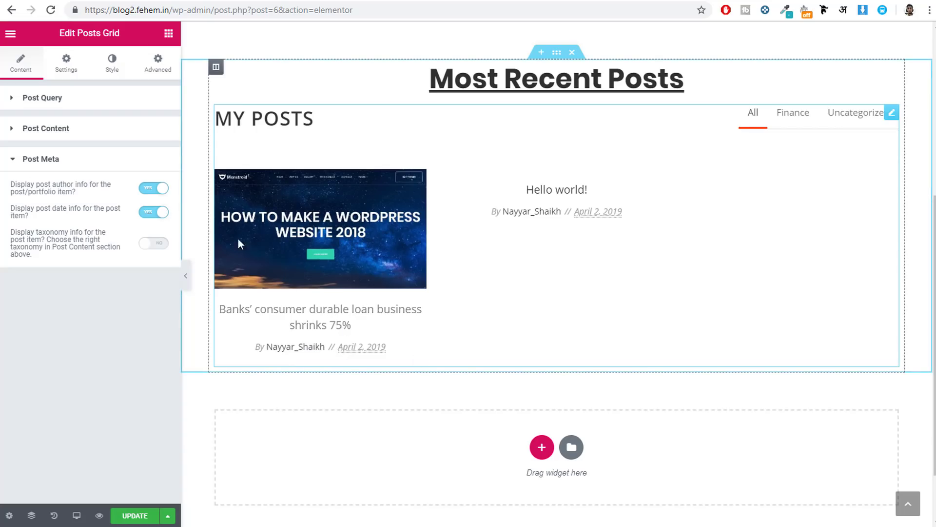
scroll(444, 318, up, 6)
scroll(446, 332, down, 5)
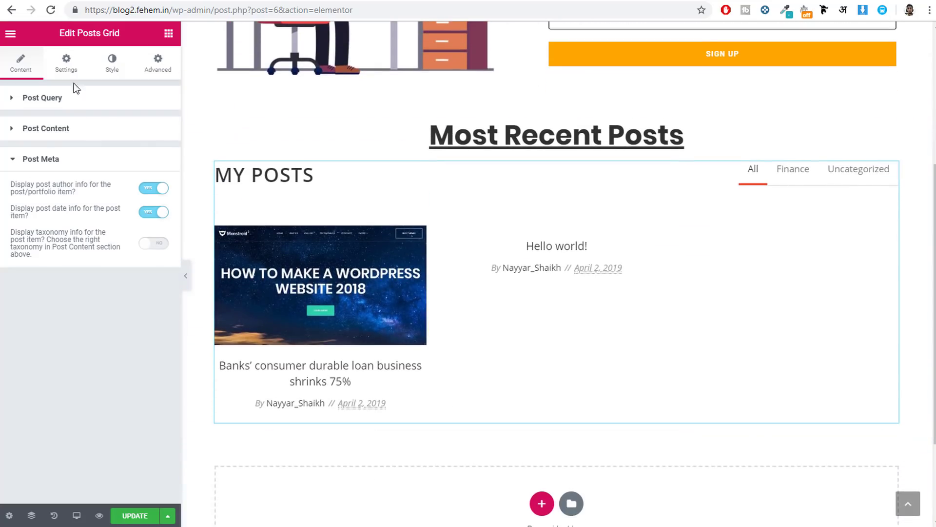
Delete the grid's 'My Posts' heading text.
click(66, 63)
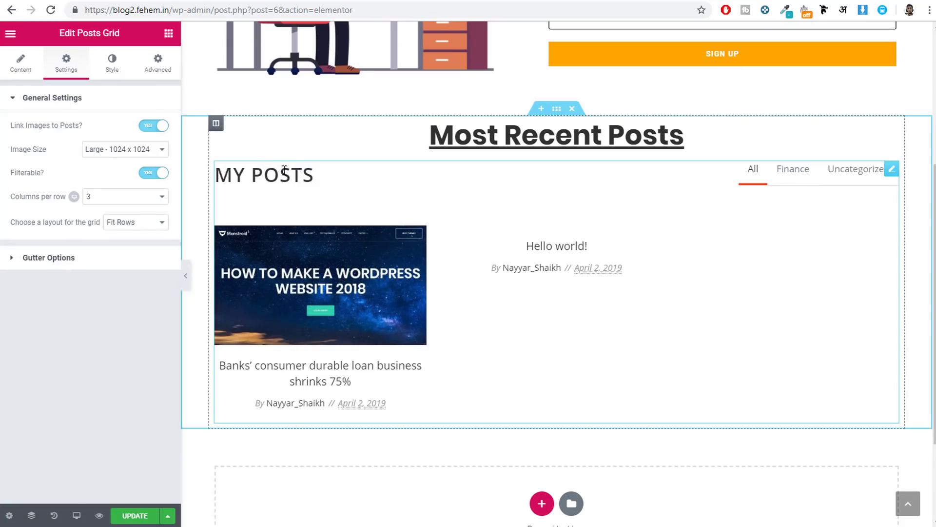
click(22, 62)
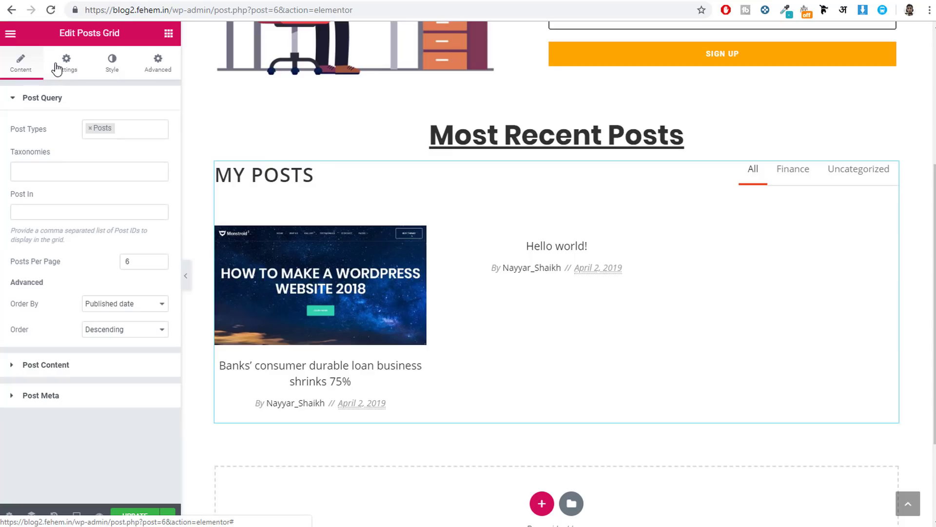
click(76, 371)
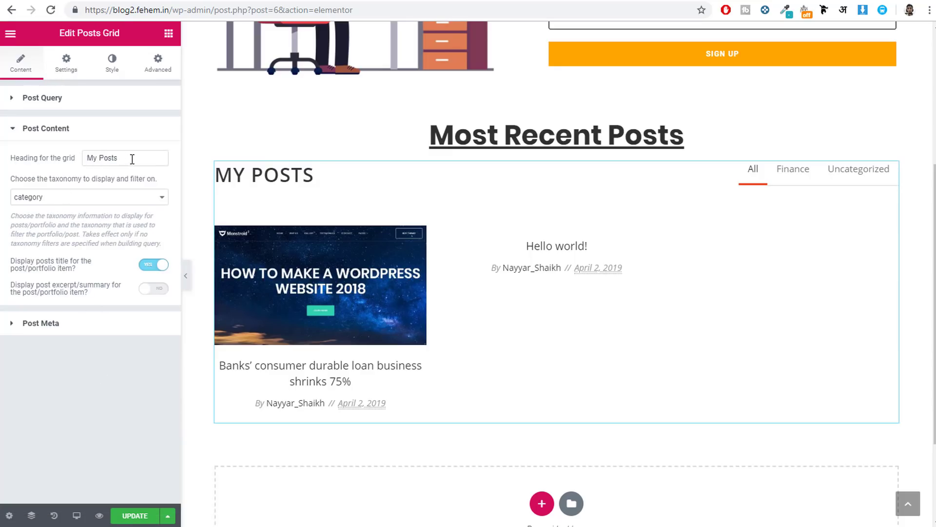
drag(131, 159, 36, 147)
key(BackSpace)
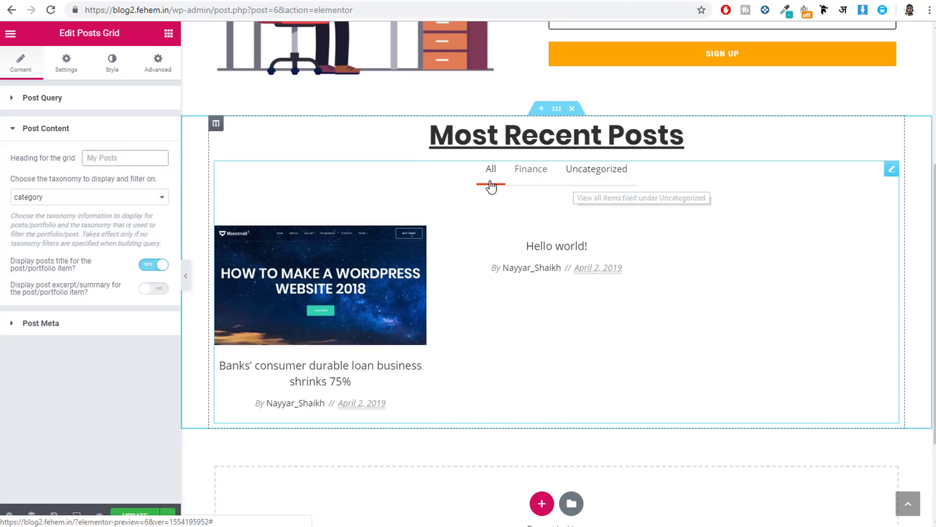
Switch off the filterable category tabs and save the page with UPDATE.
click(74, 69)
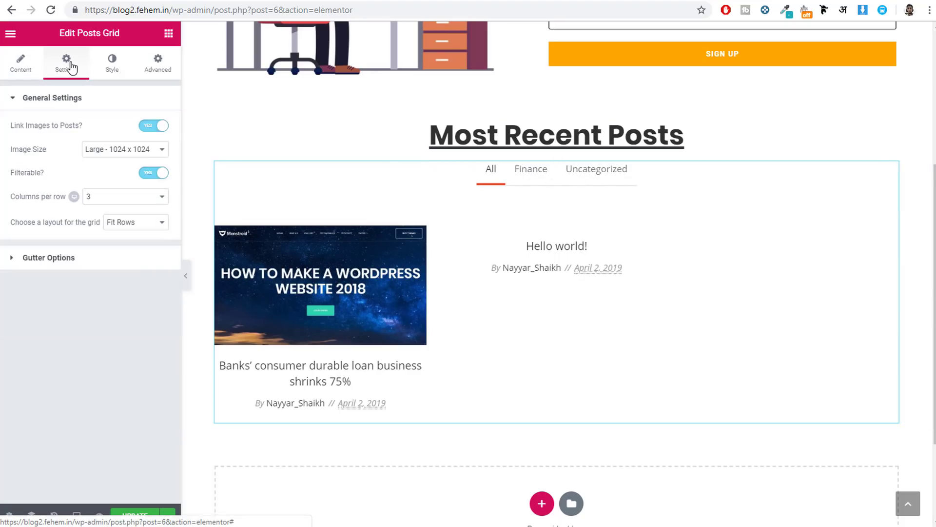
click(149, 175)
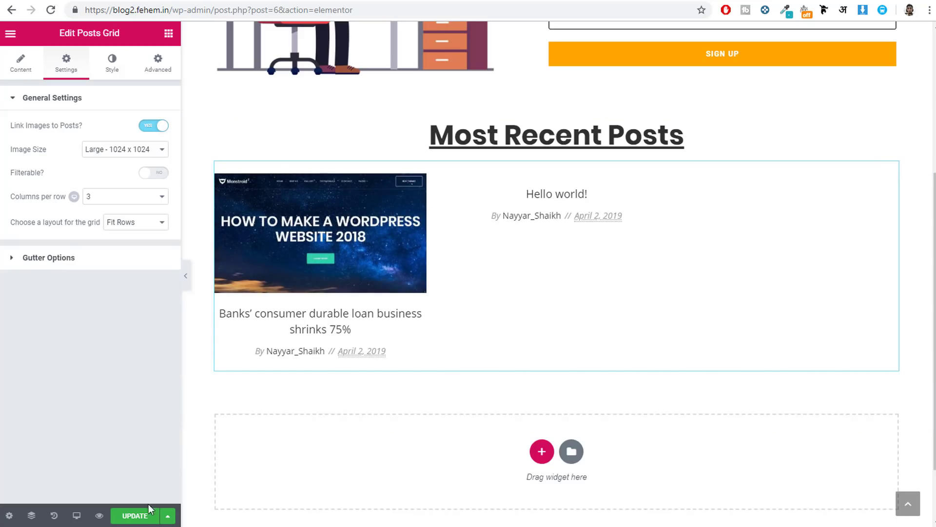
click(136, 516)
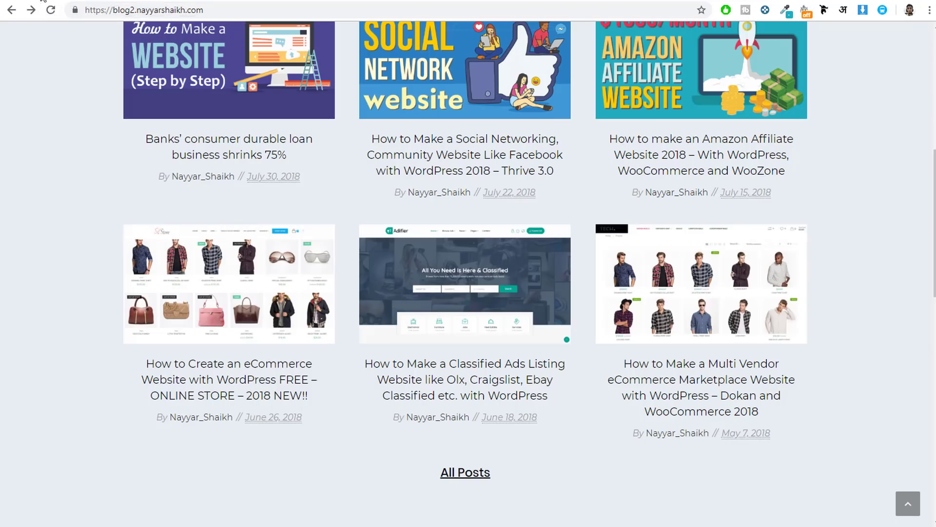
scroll(509, 214, down, 5)
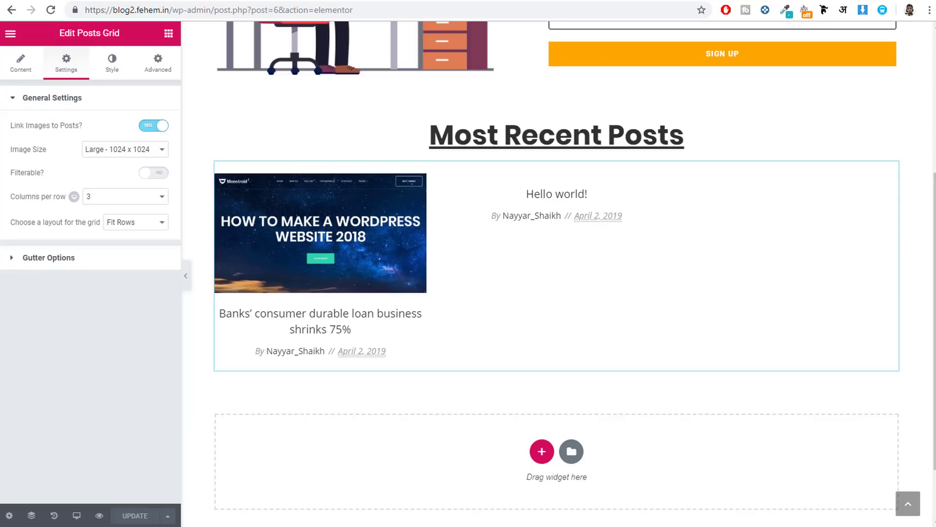
click(169, 33)
Add a heading below the posts grid titled 'All Posts', centred.
drag(117, 134, 532, 380)
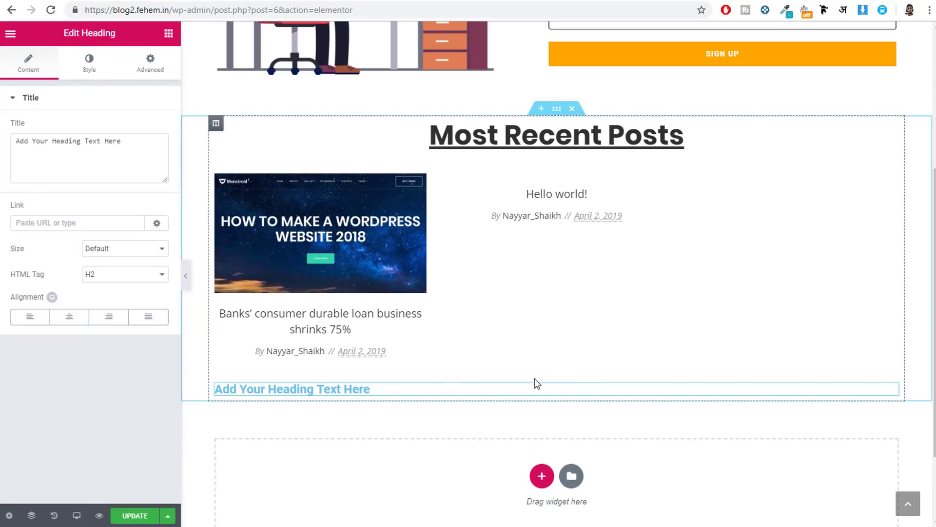
triple_click(112, 156)
text(All Posts)
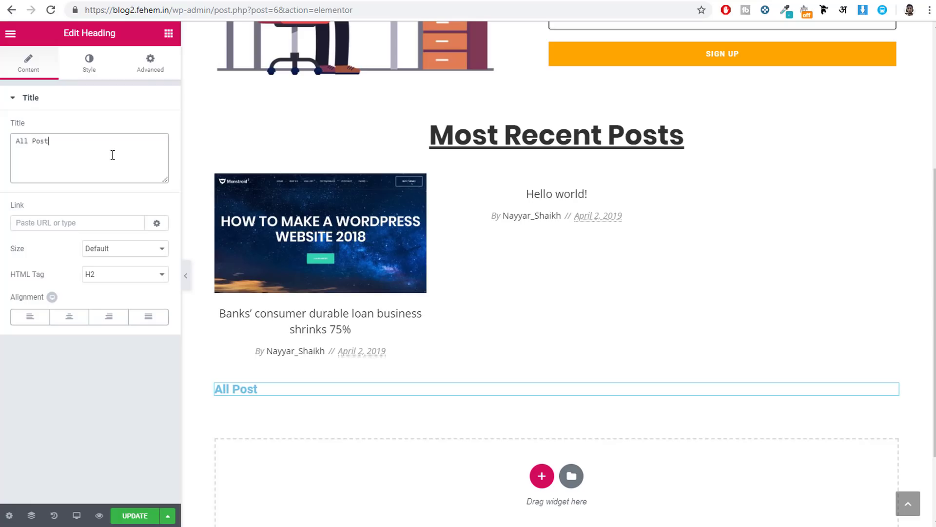
click(79, 317)
Style the All Posts heading with colour #303030, Poppins font and underline.
click(88, 68)
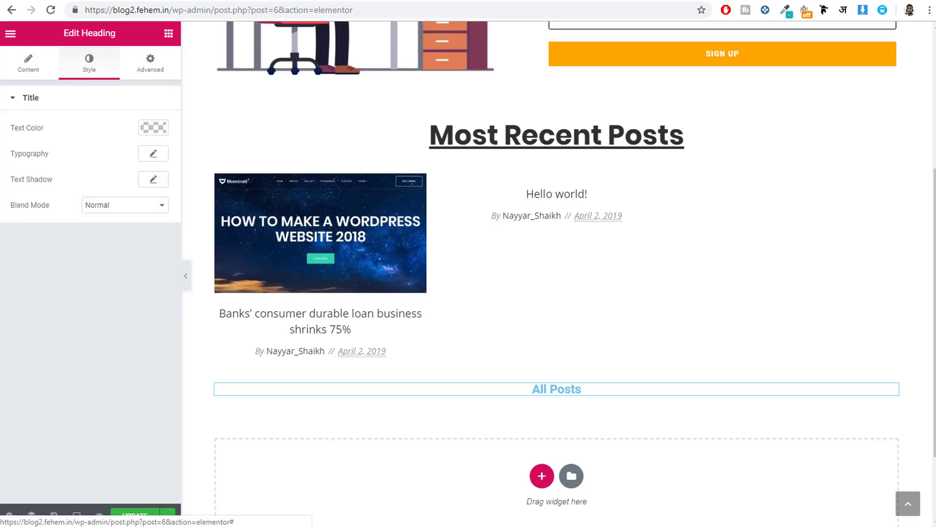
click(141, 128)
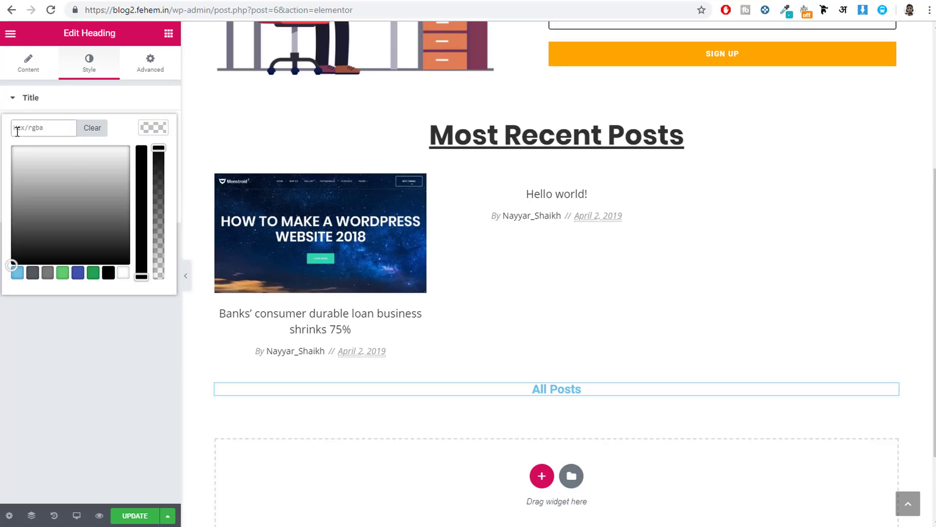
text(#303030)
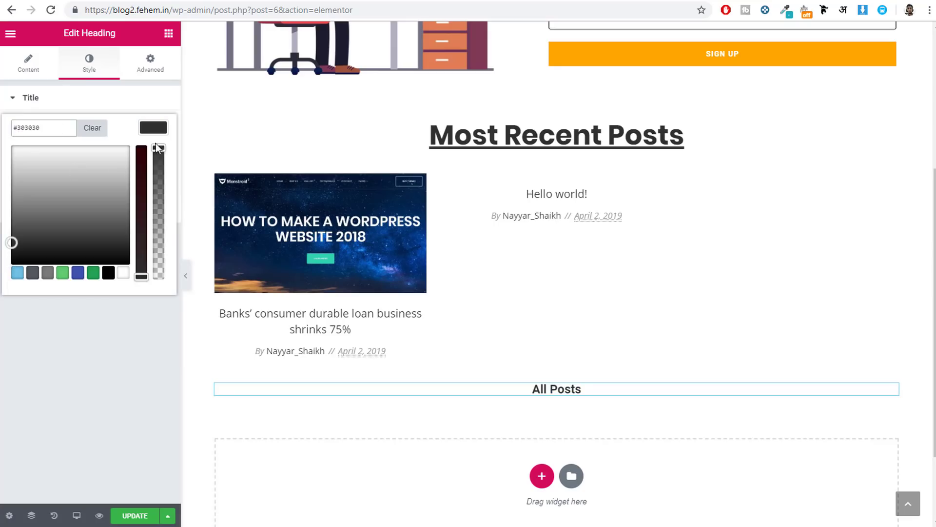
click(153, 128)
click(153, 155)
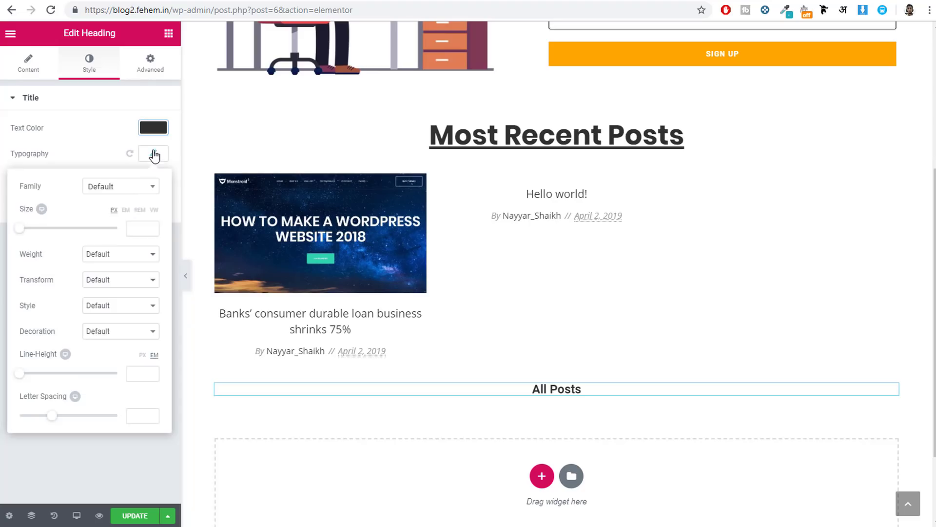
click(120, 187)
text(op)
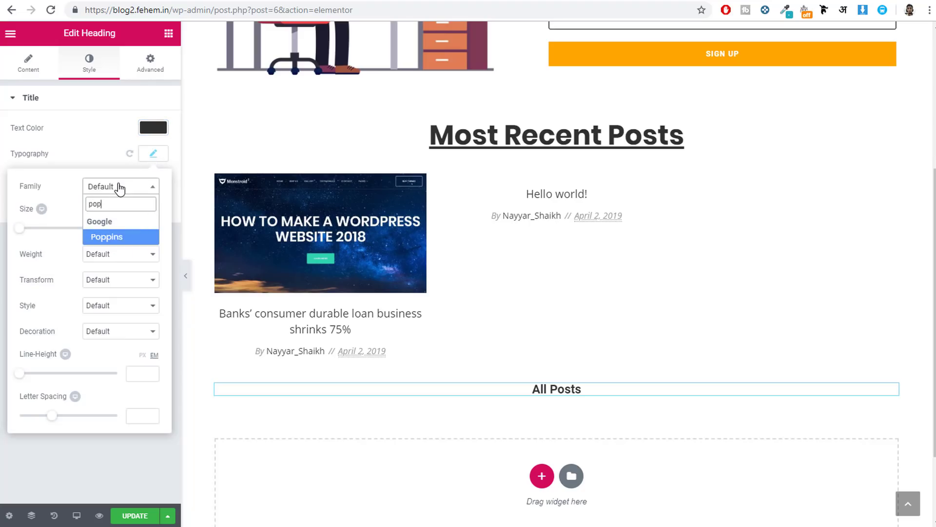
click(118, 238)
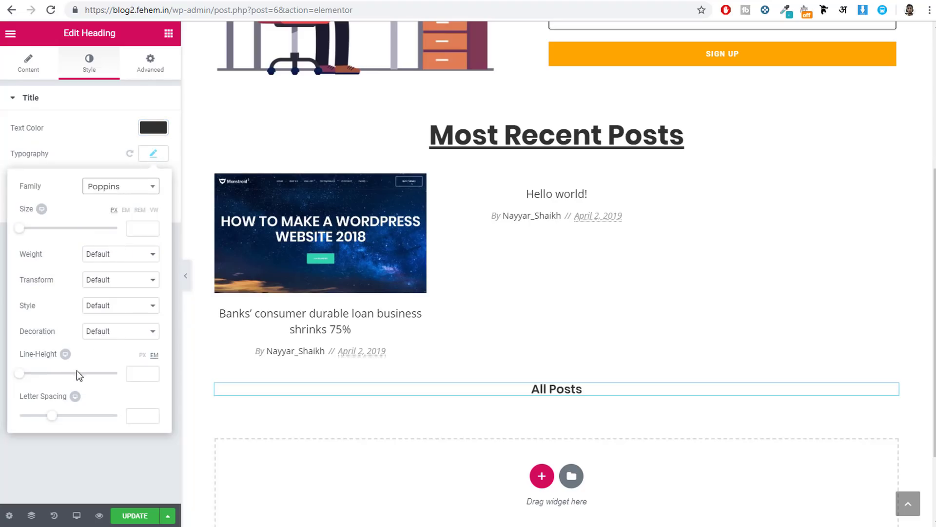
click(120, 331)
click(113, 354)
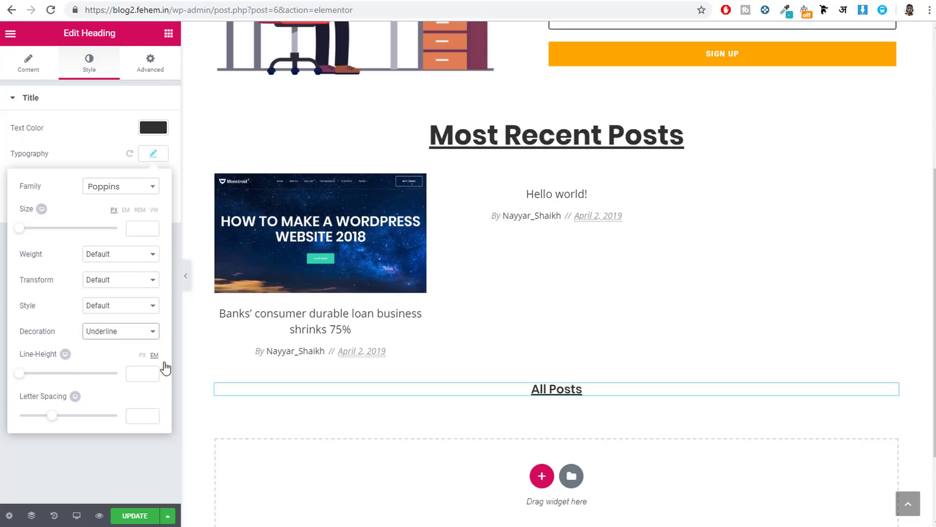
click(161, 157)
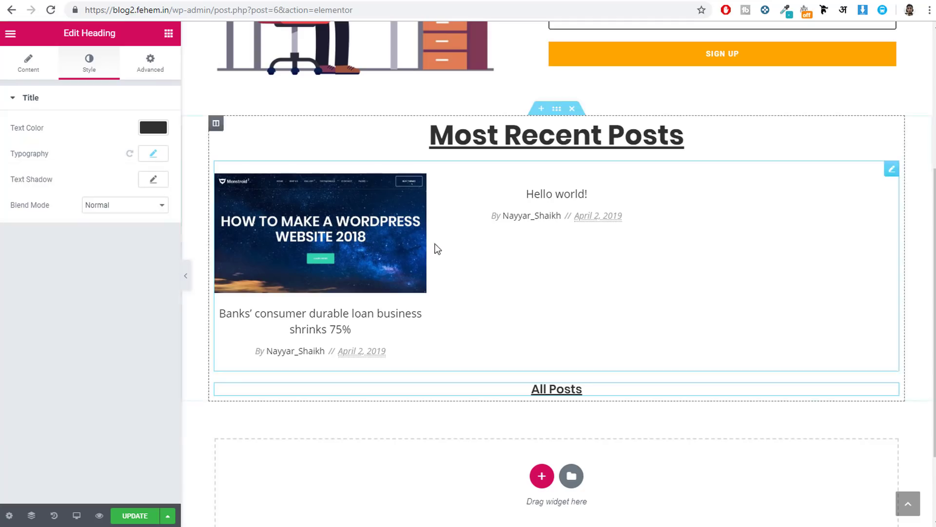
Link the heading to the blog page URL and save the page.
click(48, 67)
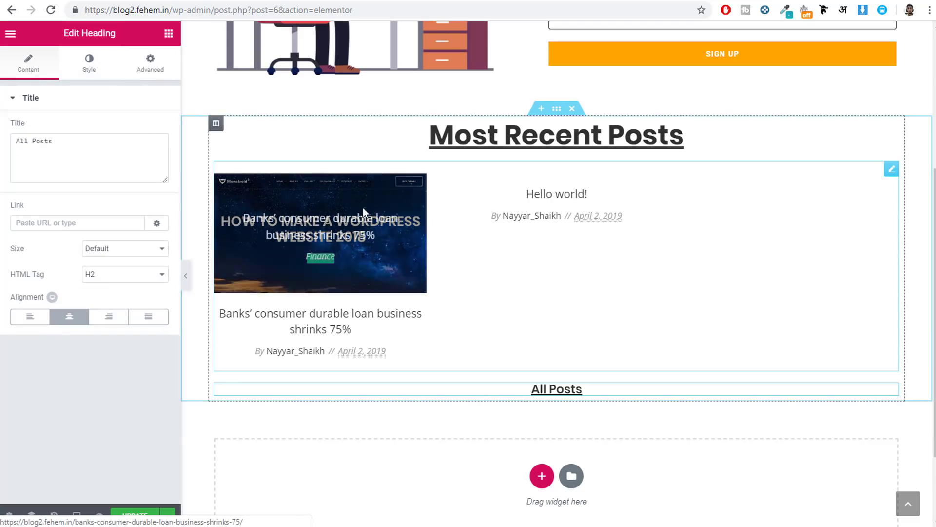
click(50, 222)
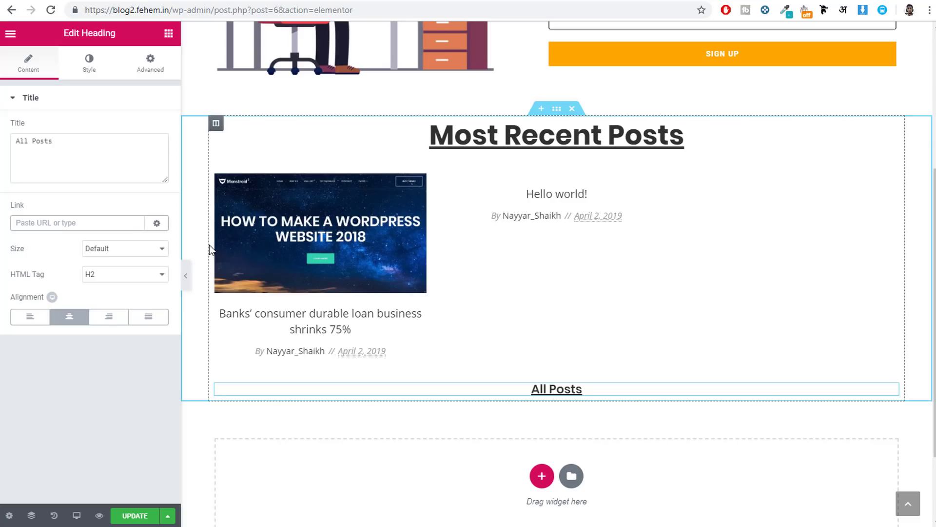
text(http://)
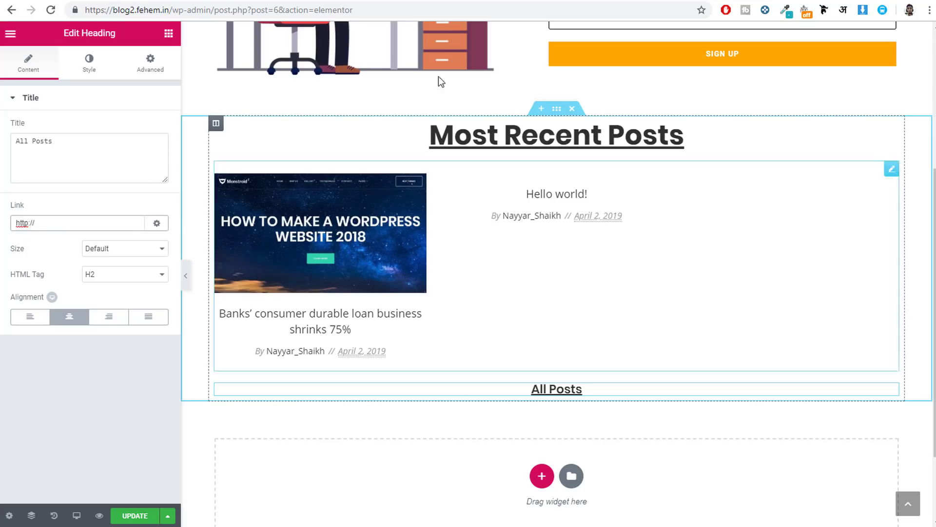
drag(173, 7, 58, 5)
key(ctrl+c)
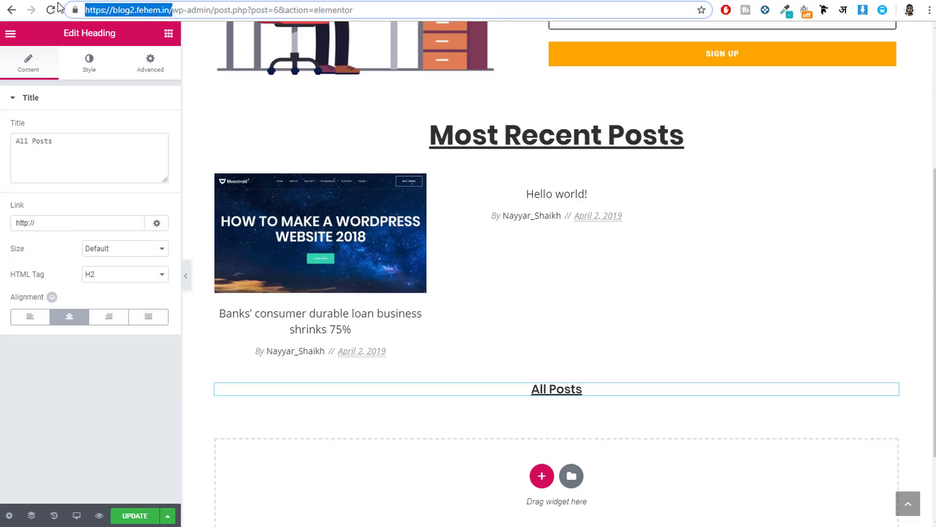
triple_click(66, 226)
key(ctrl+v)
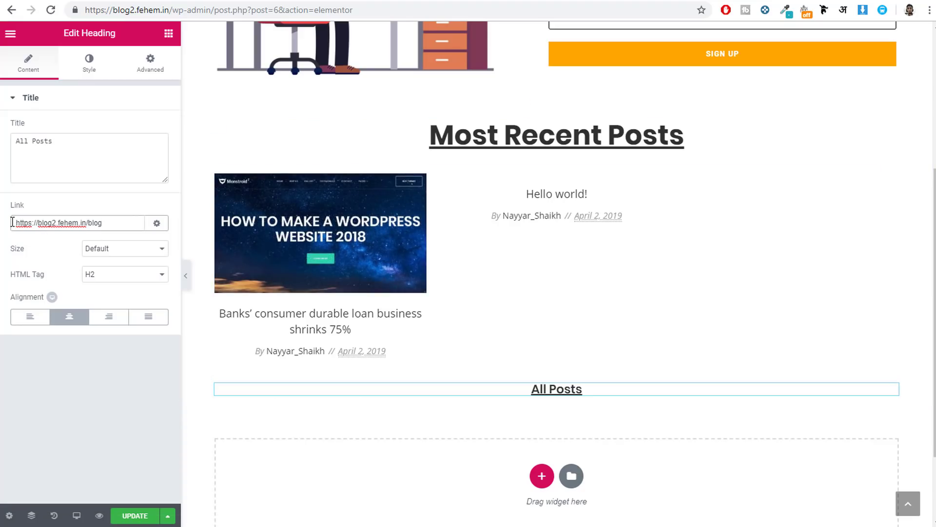
click(127, 515)
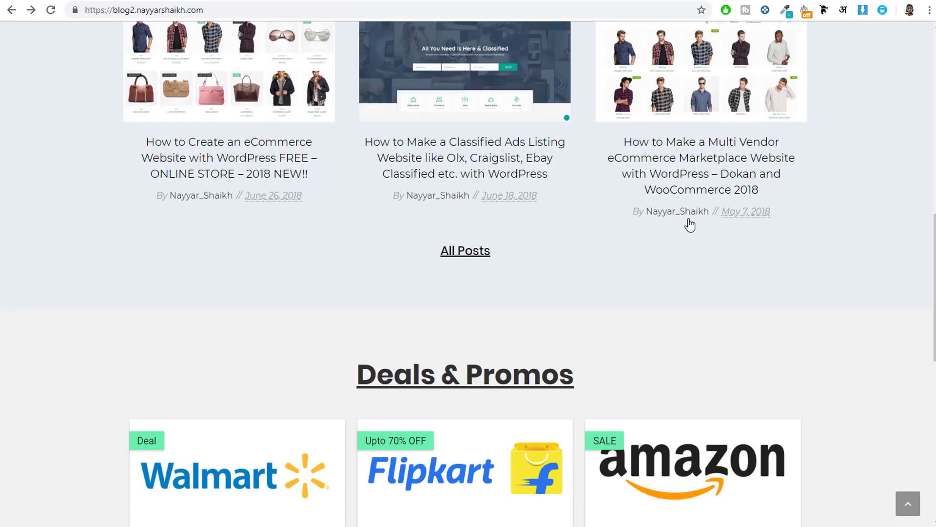
scroll(689, 224, up, 10)
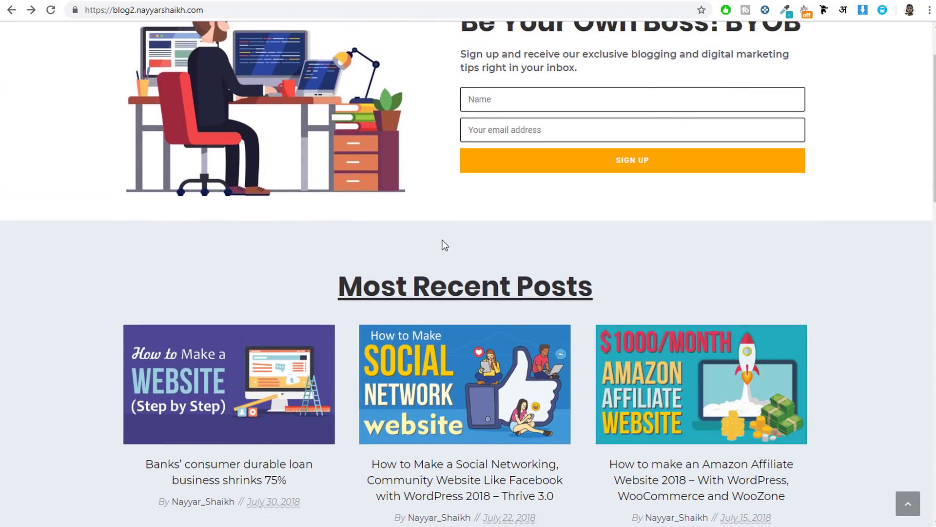
scroll(443, 241, down, 9)
scroll(469, 397, up, 8)
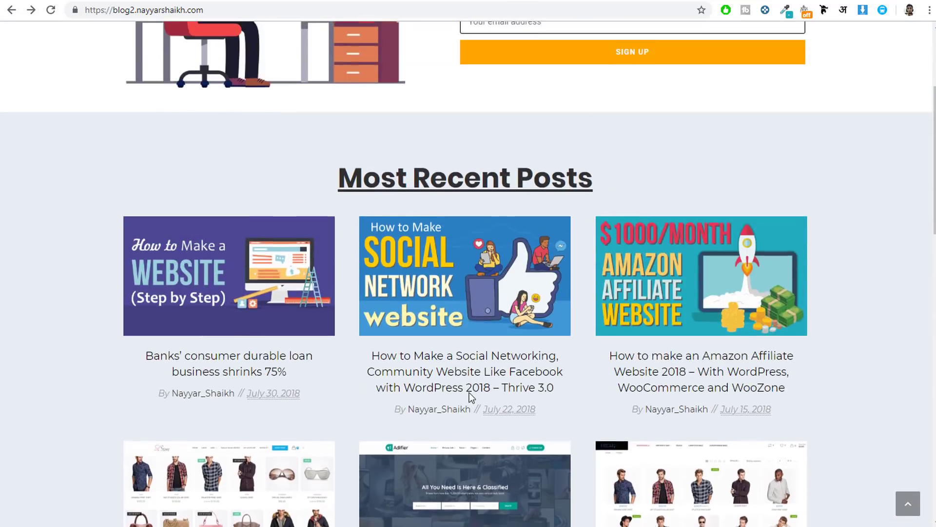
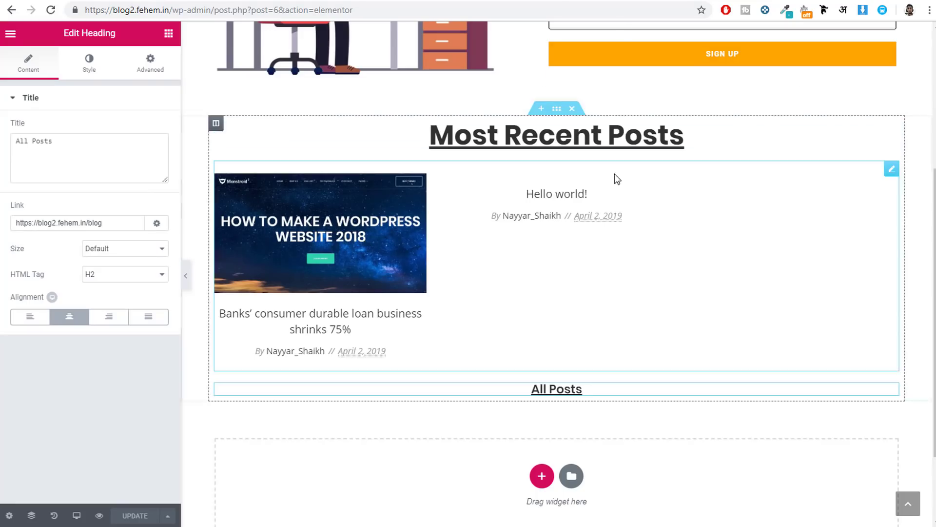
Give the Most Recent Posts section a Classic background colour of #e7eef2.
scroll(615, 176, up, 2)
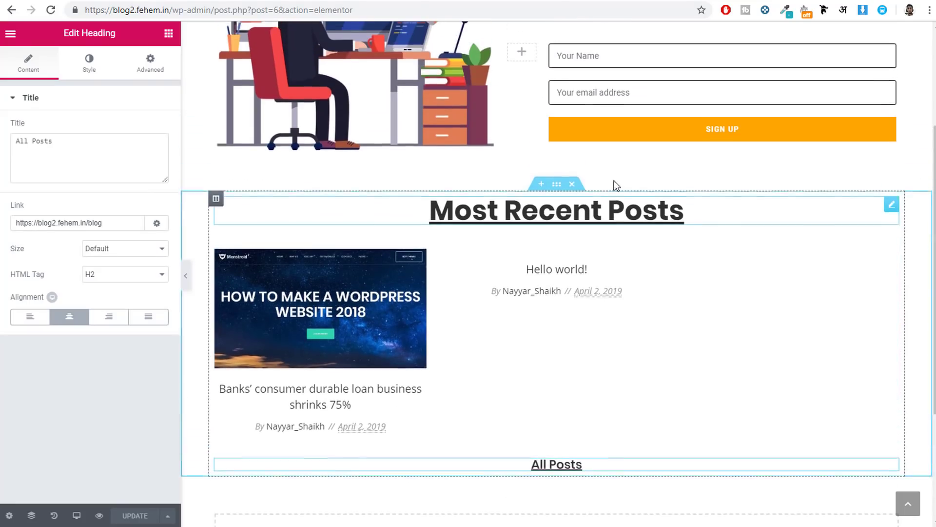
click(555, 190)
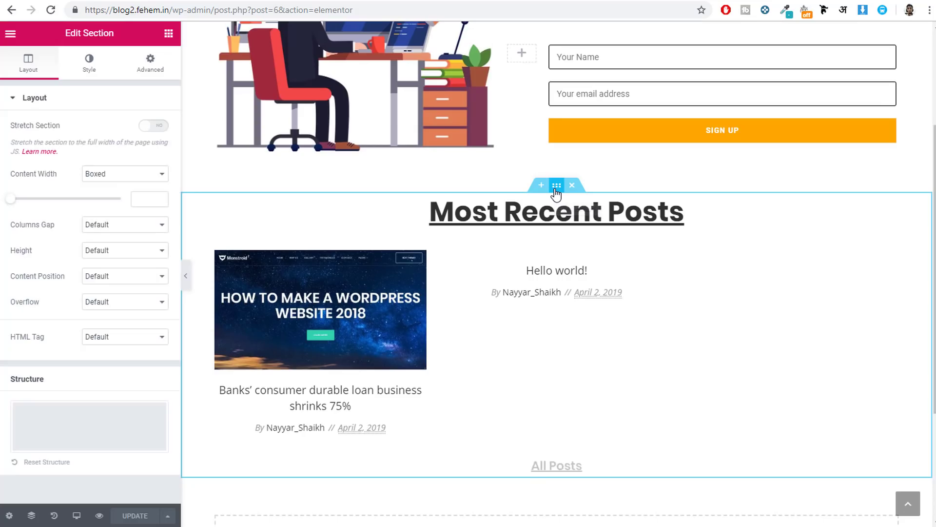
click(89, 74)
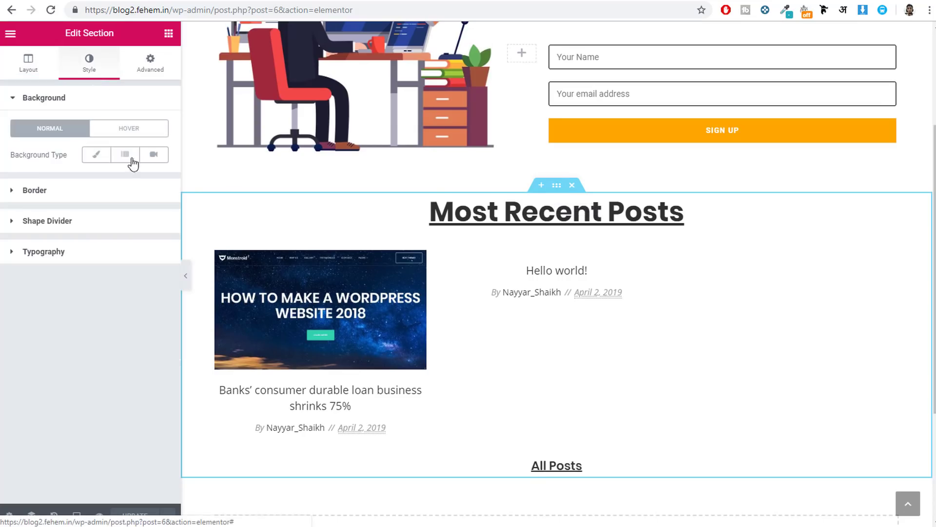
click(96, 154)
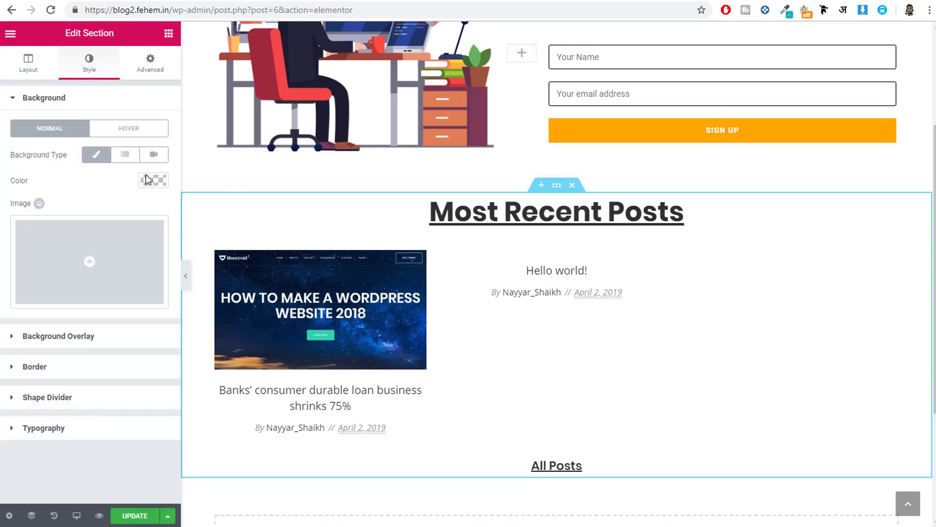
click(162, 180)
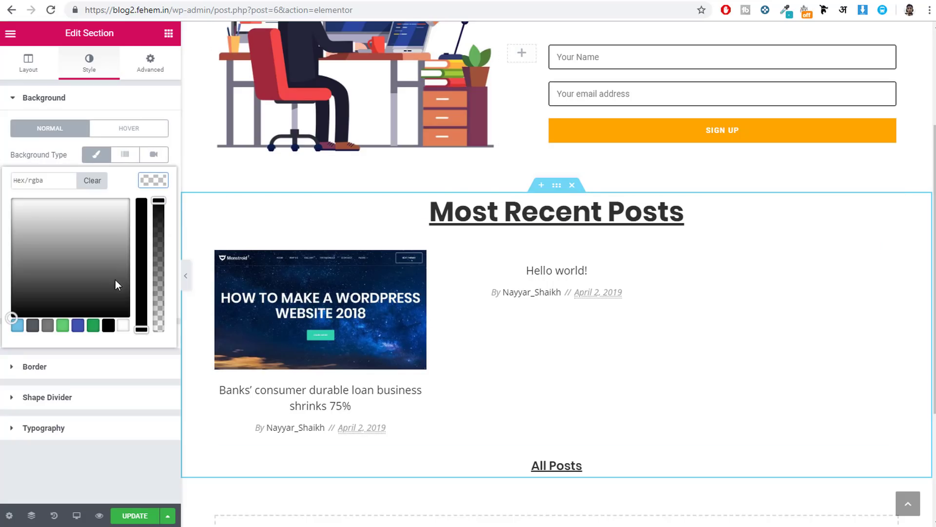
click(17, 326)
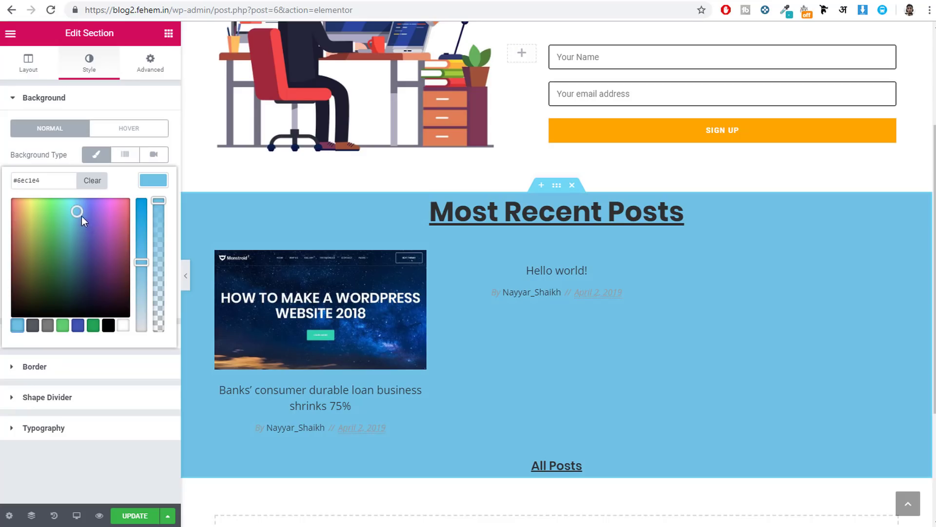
drag(81, 215, 77, 185)
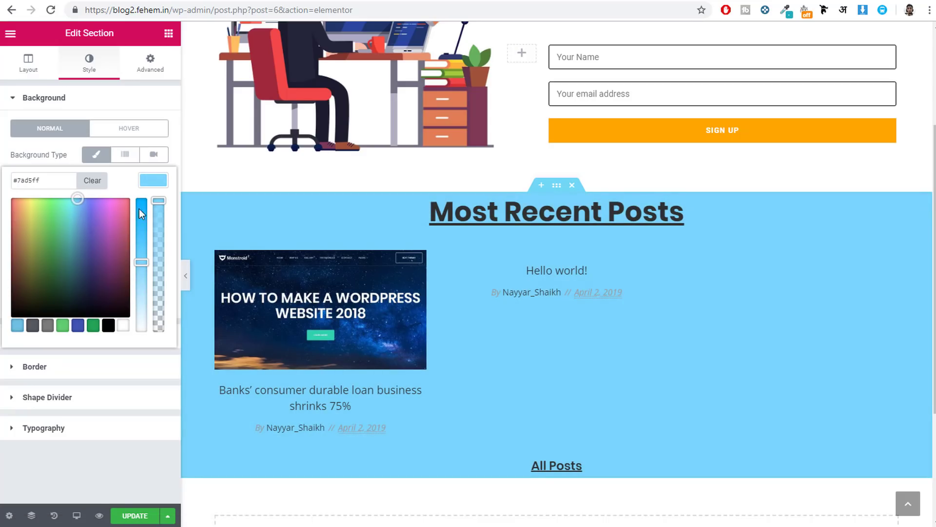
drag(159, 202, 161, 315)
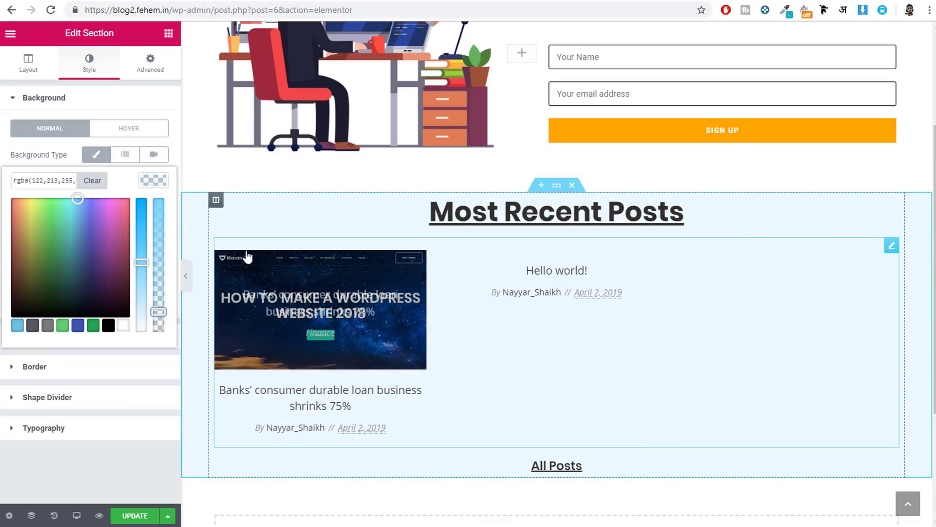
triple_click(50, 180)
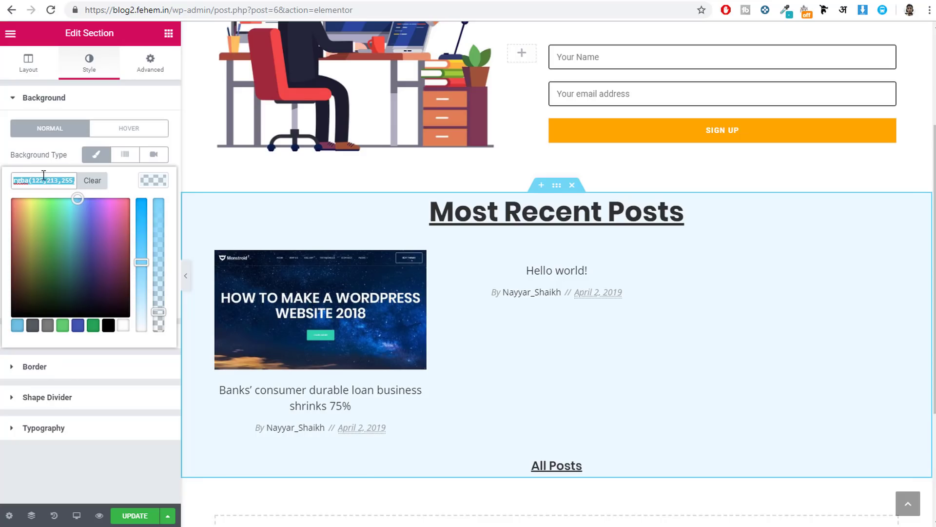
text(e7ee)
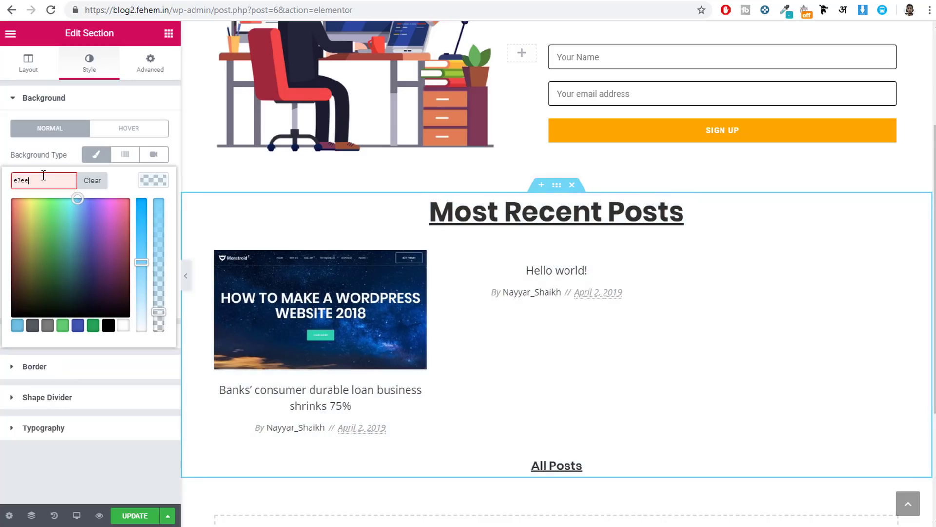
text(f2)
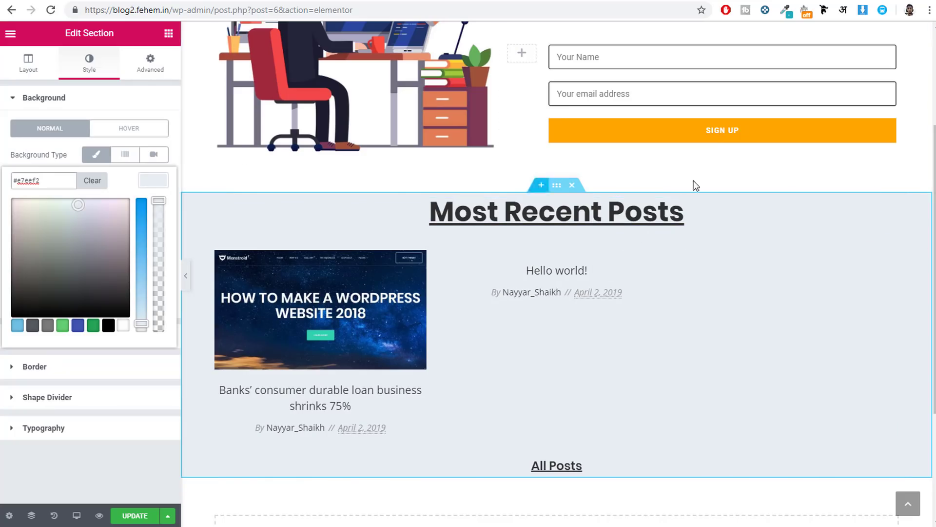
click(153, 181)
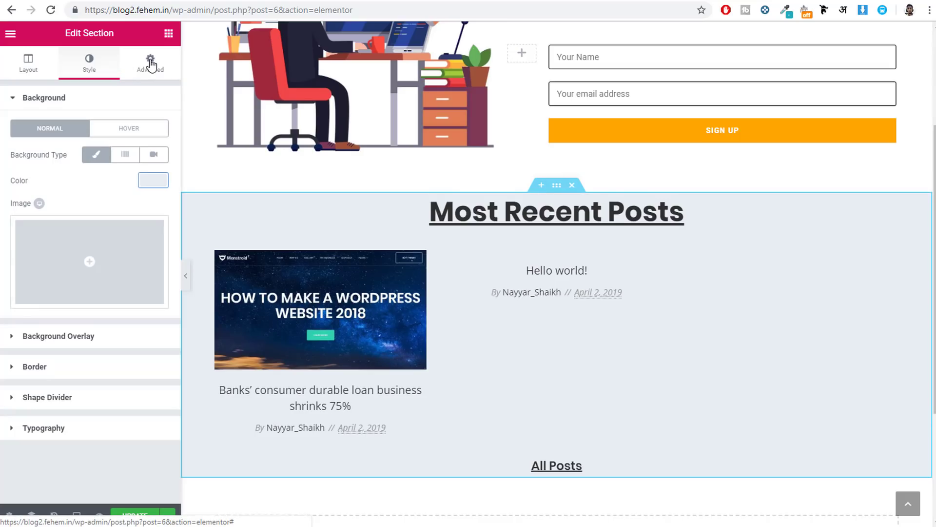
click(152, 64)
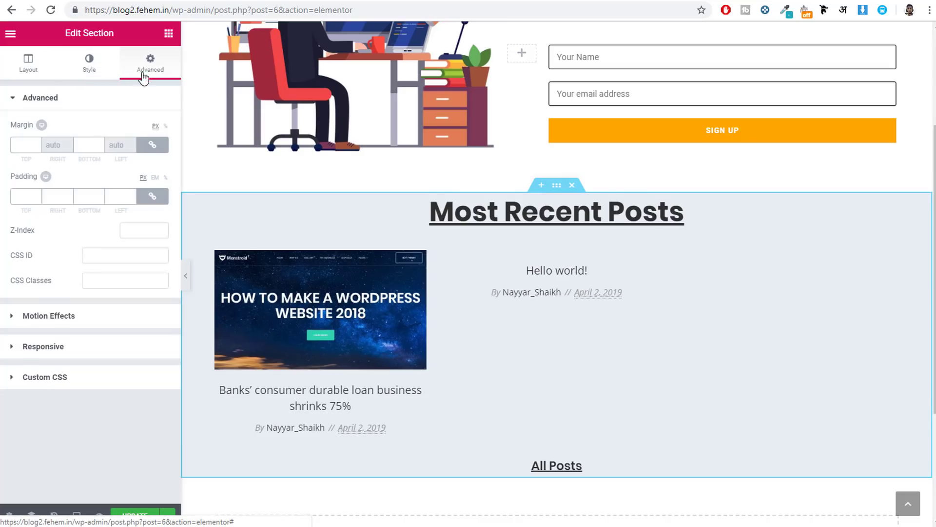
Set the section's top and bottom padding to 75 px.
click(152, 197)
drag(30, 196, 8, 200)
text(75)
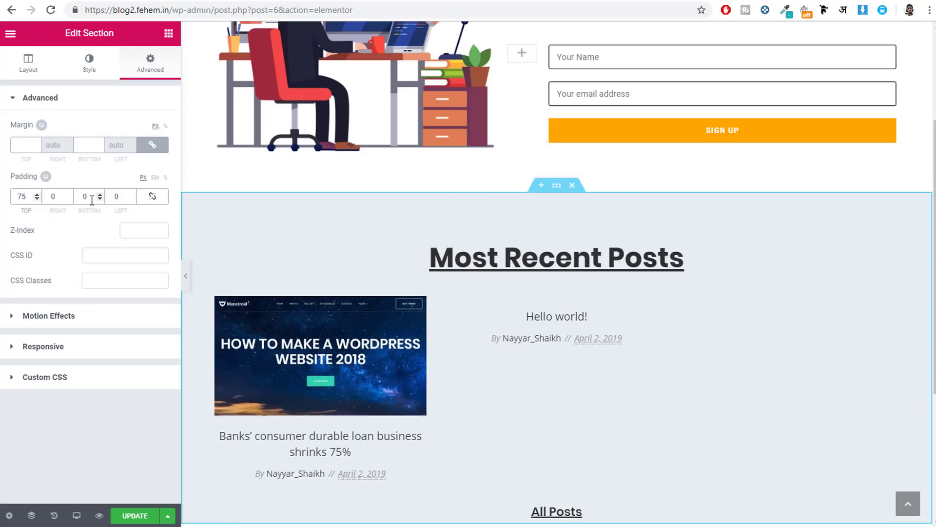
drag(91, 200, 79, 197)
text(75)
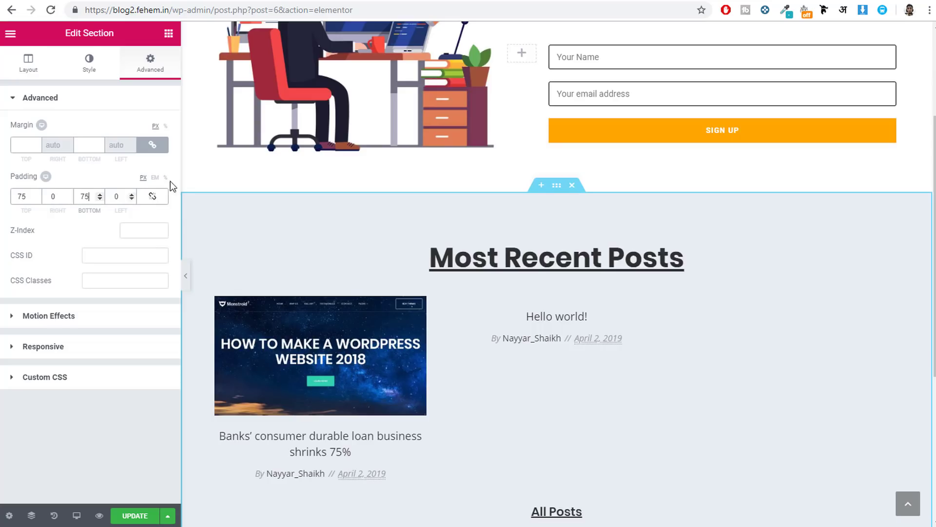
scroll(531, 141, down, 3)
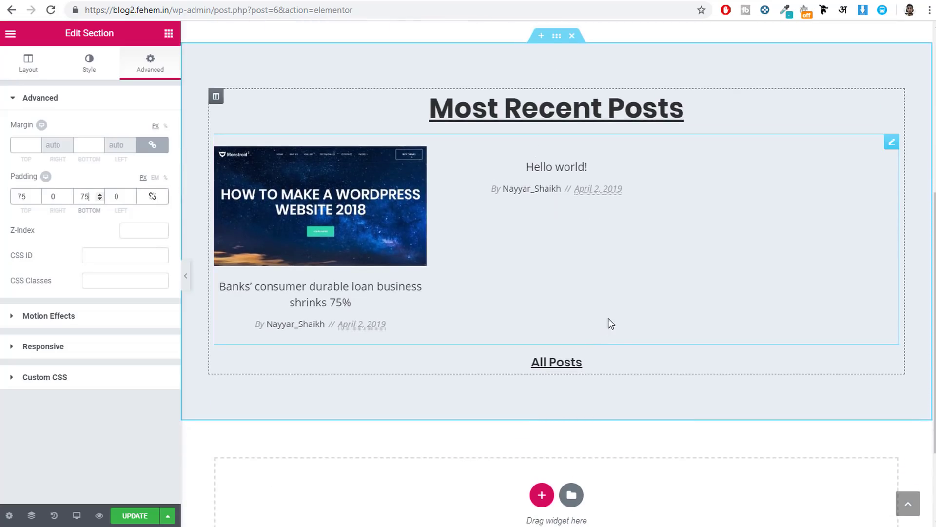
scroll(610, 319, up, 2)
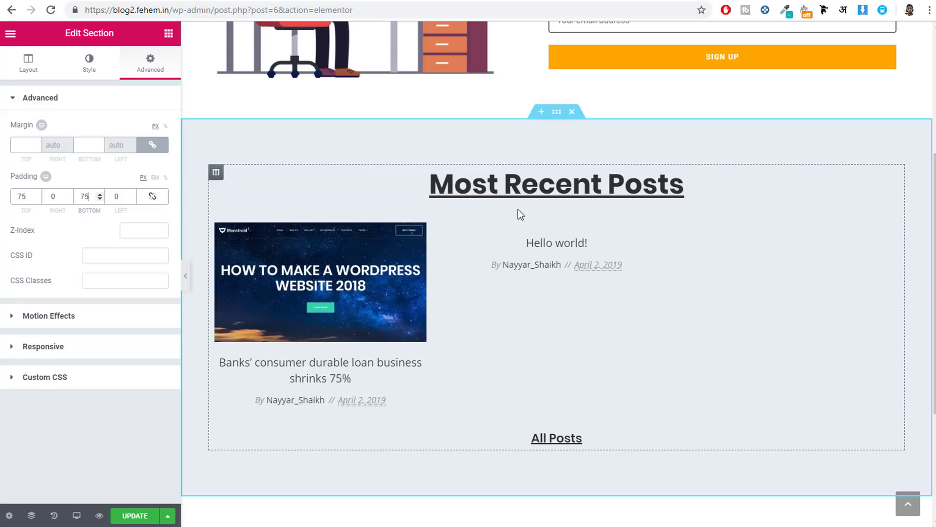
Give the Most Recent Posts heading 20 px bottom padding and save the page.
click(509, 187)
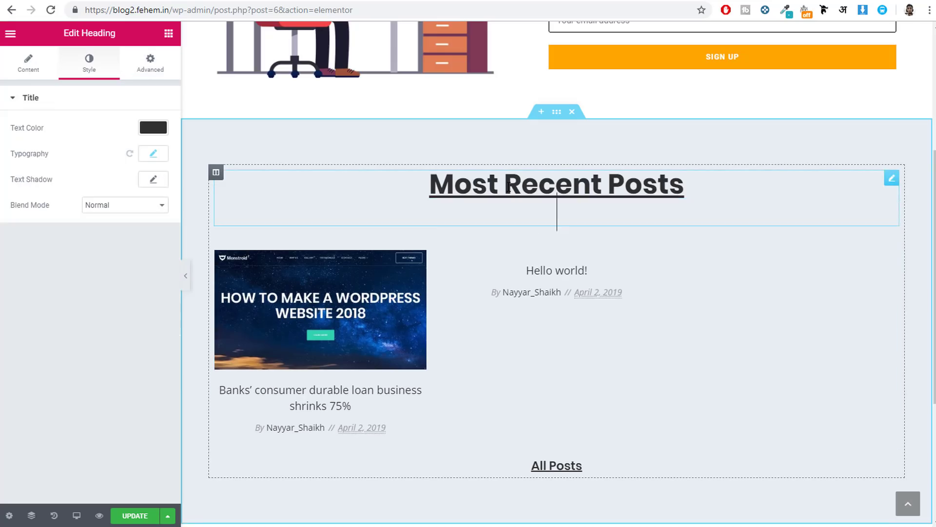
click(153, 74)
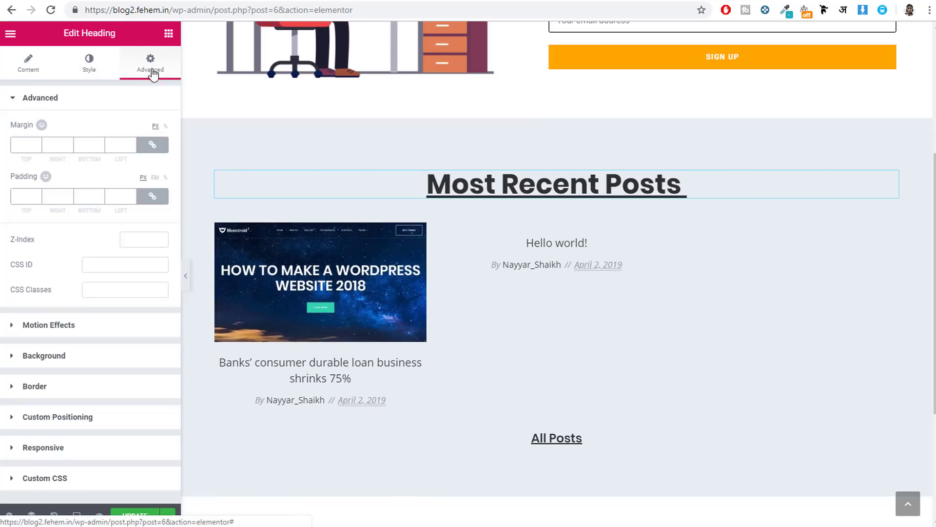
click(152, 196)
click(91, 198)
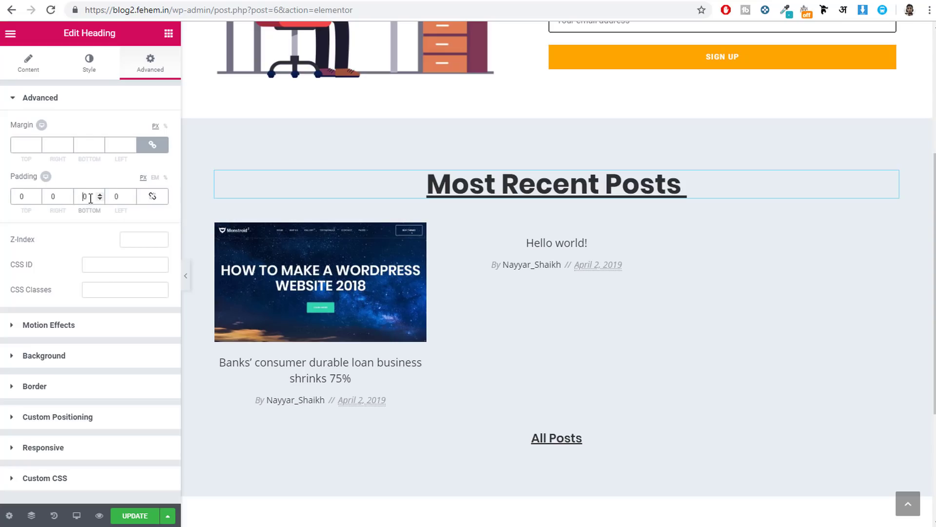
text(20)
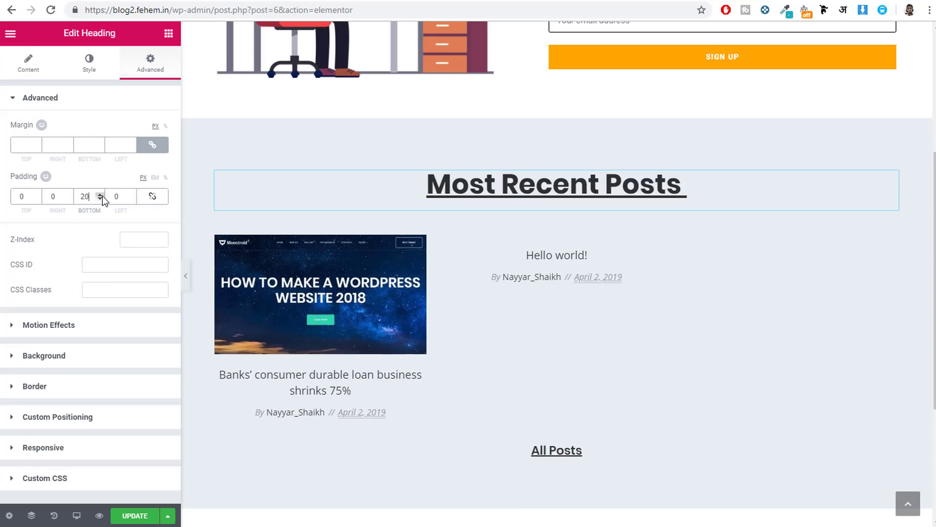
click(132, 516)
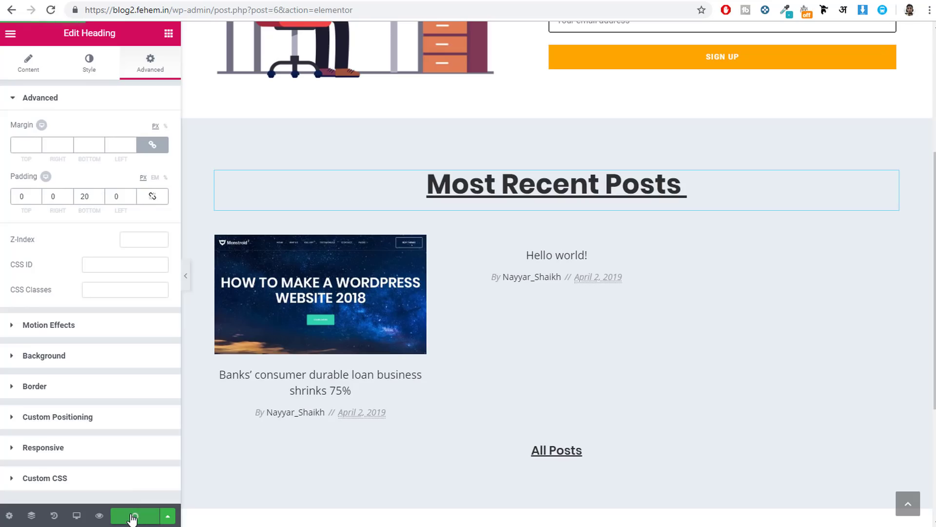
scroll(587, 251, up, 5)
Check the page in mobile preview, then return to desktop preview.
scroll(593, 254, down, 7)
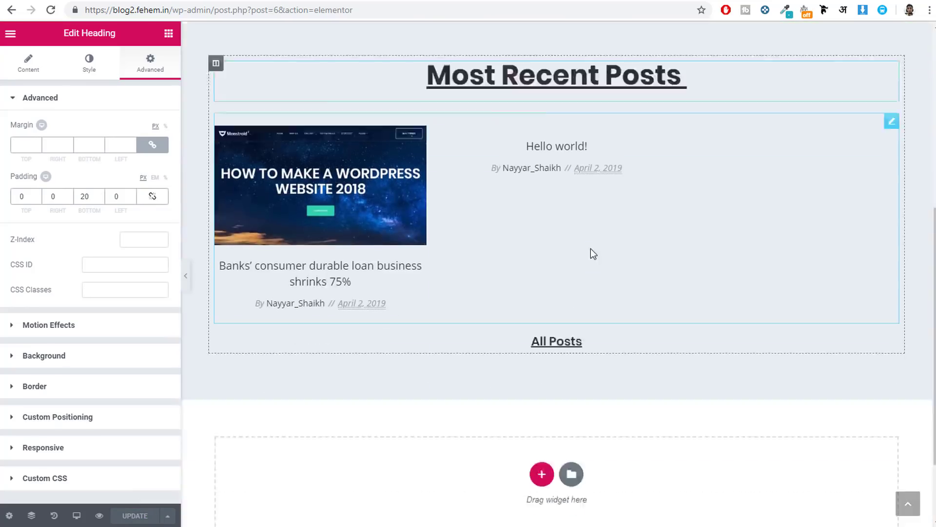
scroll(593, 254, down, 2)
scroll(531, 251, up, 9)
click(76, 515)
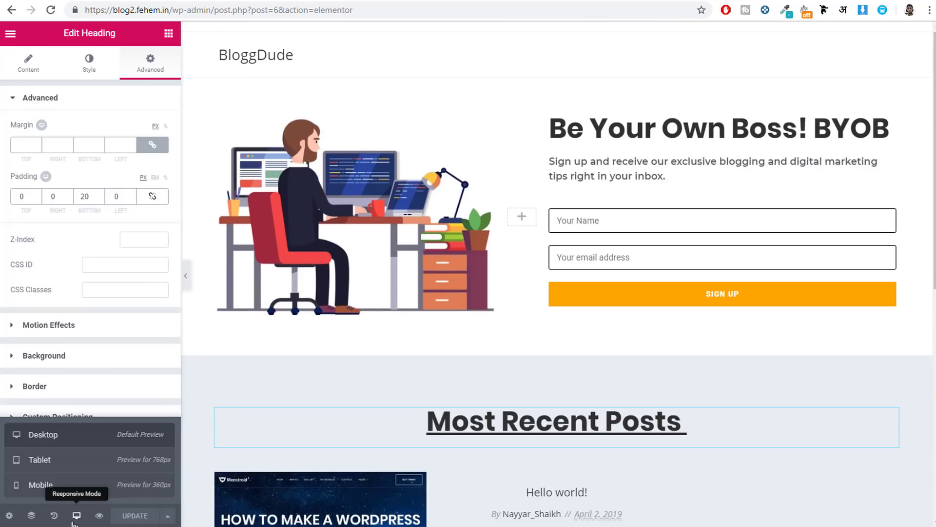
click(73, 485)
scroll(471, 360, down, 5)
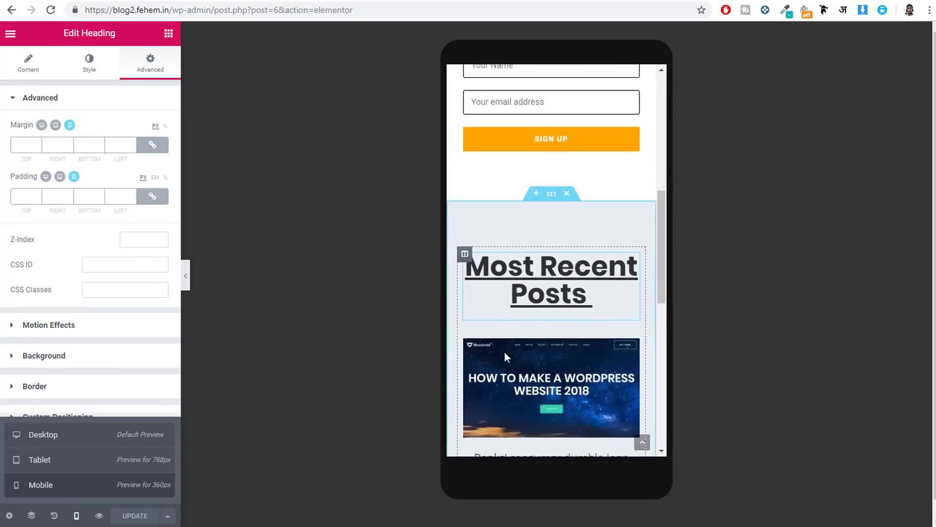
scroll(627, 278, down, 5)
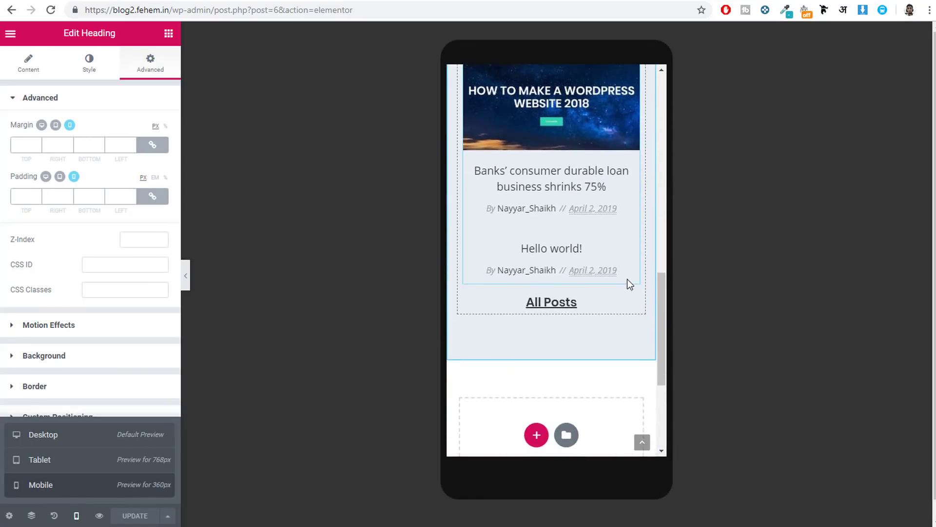
scroll(627, 279, down, 4)
scroll(627, 279, up, 6)
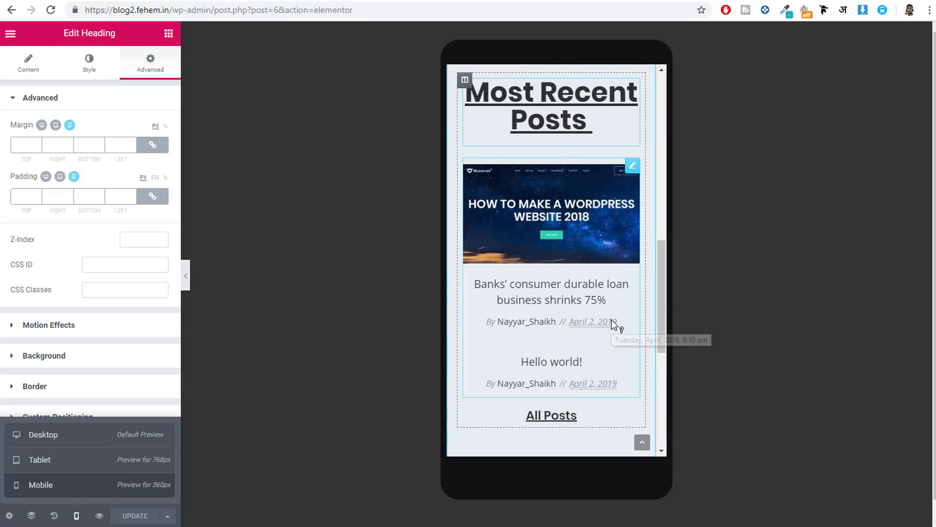
scroll(612, 319, up, 8)
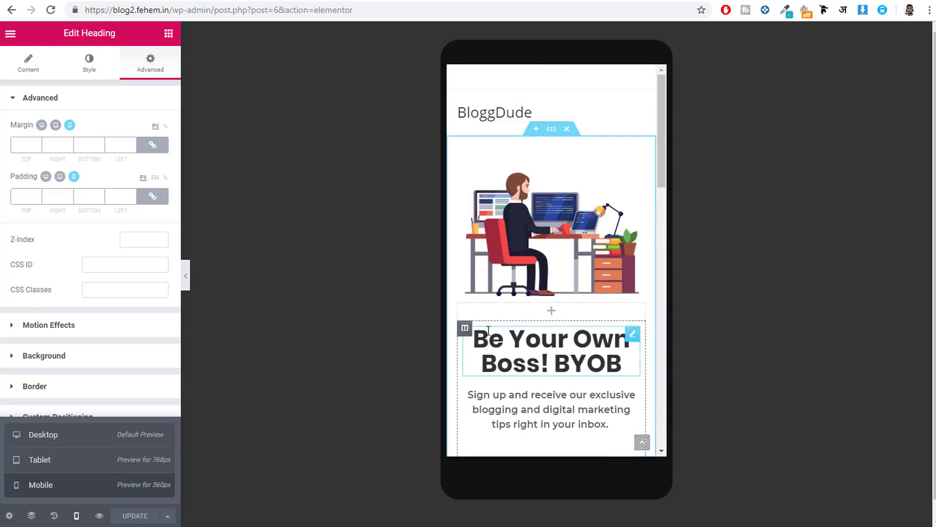
click(71, 439)
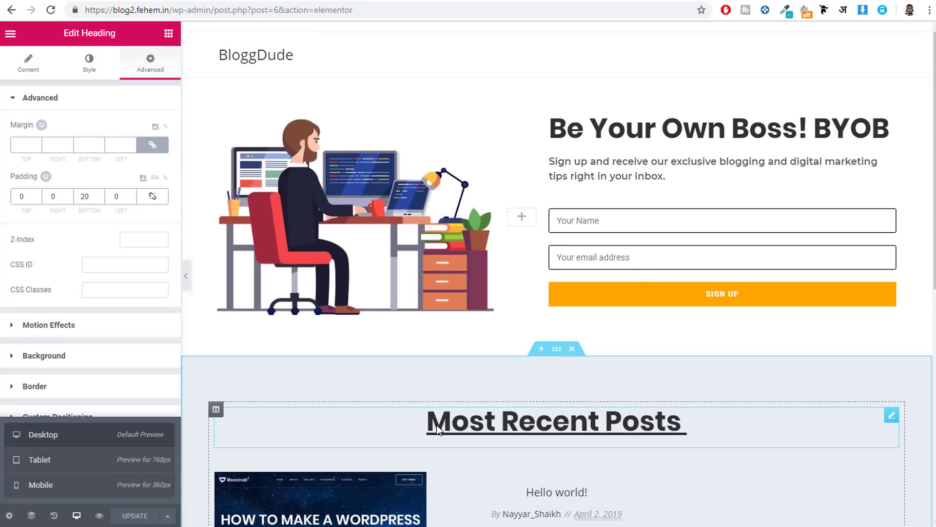
Bring back the widgets panel and scroll to the Most Recent Posts section.
scroll(637, 289, down, 7)
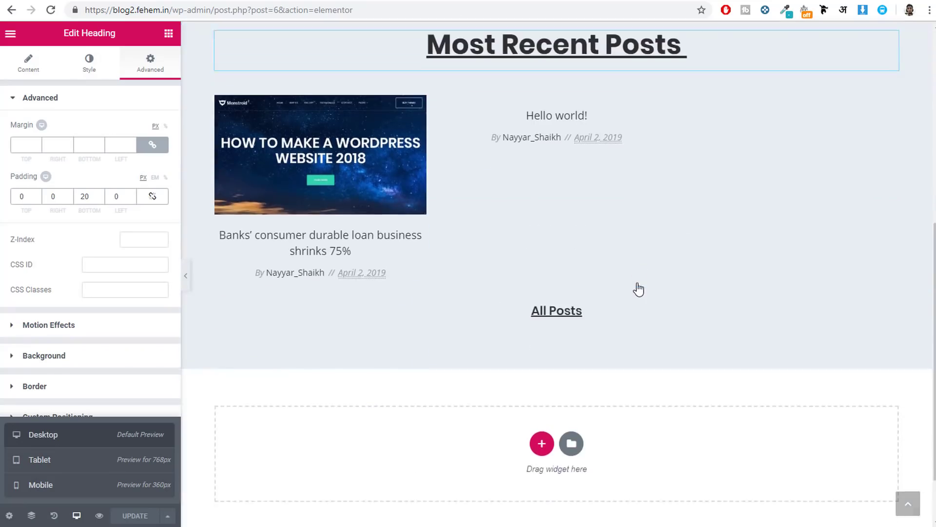
click(174, 34)
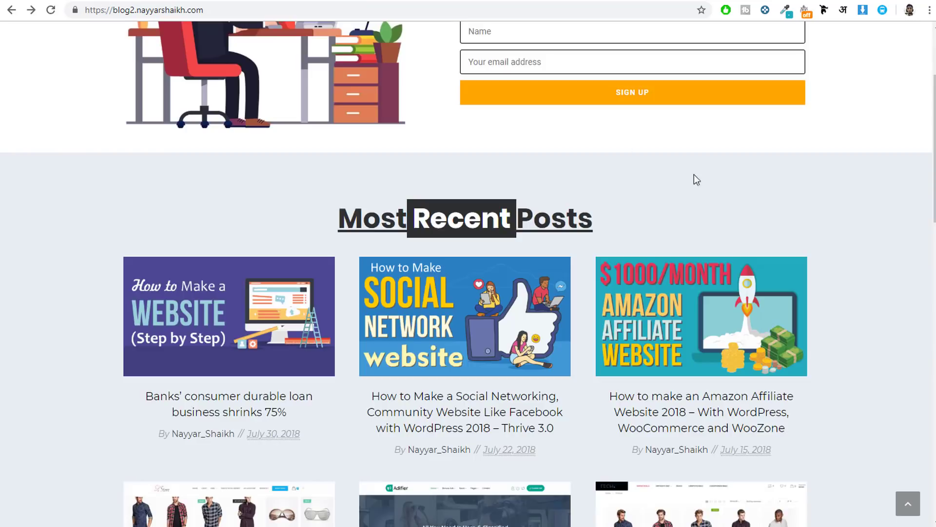
scroll(754, 290, down, 10)
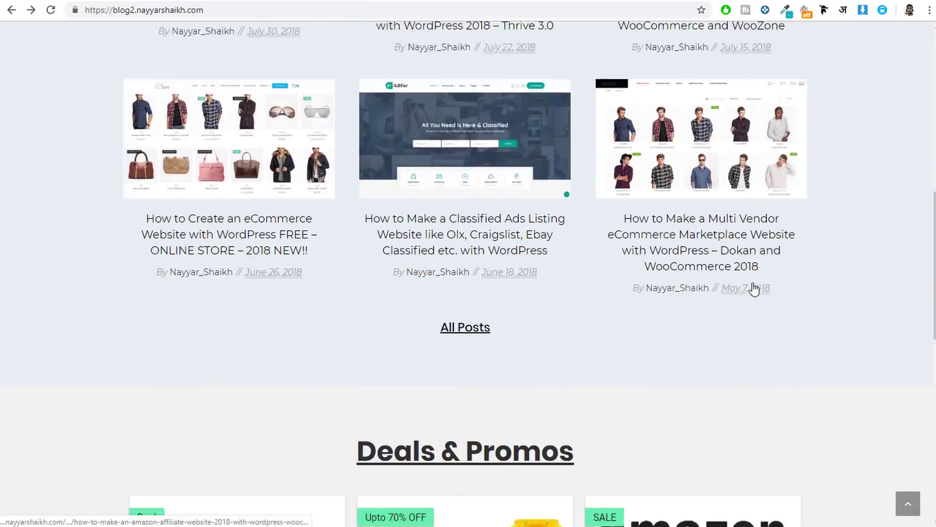
scroll(754, 289, down, 5)
scroll(855, 245, up, 5)
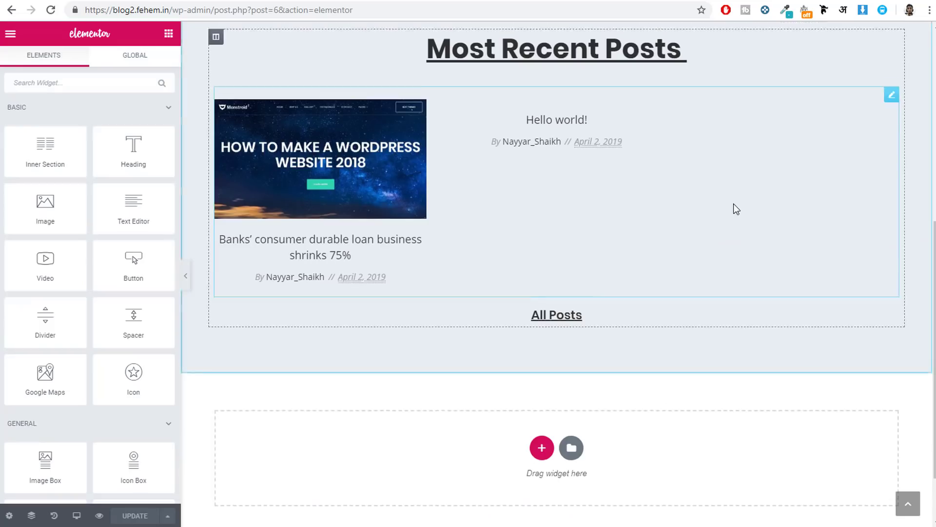
scroll(733, 203, up, 6)
Duplicate the Most Recent Posts section.
scroll(690, 217, down, 3)
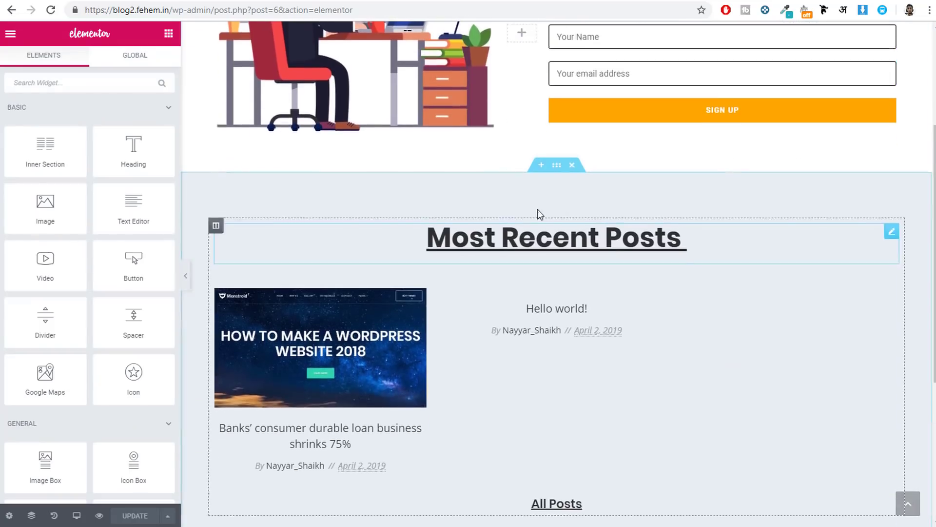
right_click(557, 165)
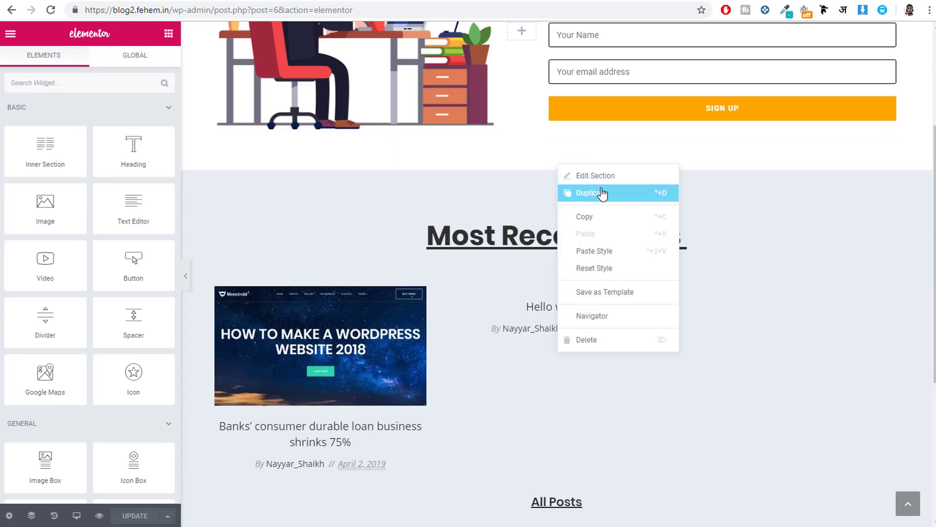
click(602, 193)
scroll(655, 228, down, 2)
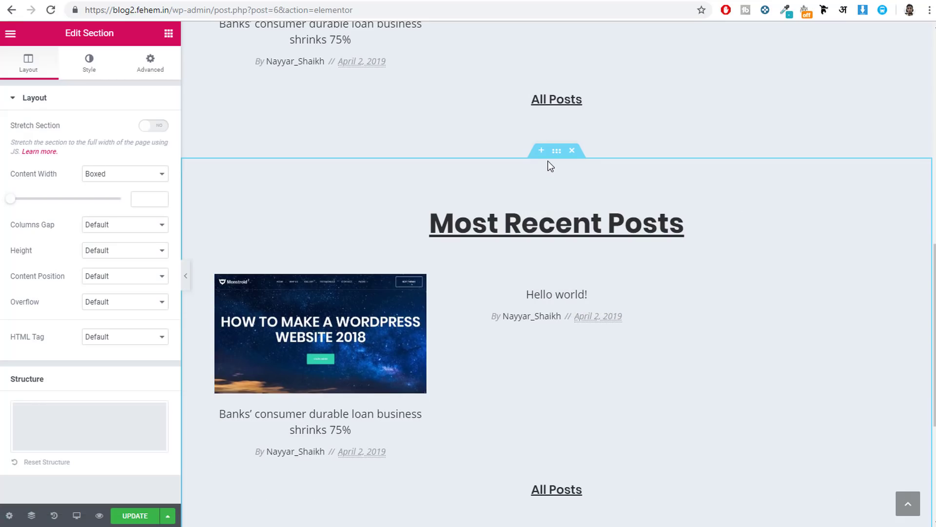
scroll(560, 203, up, 6)
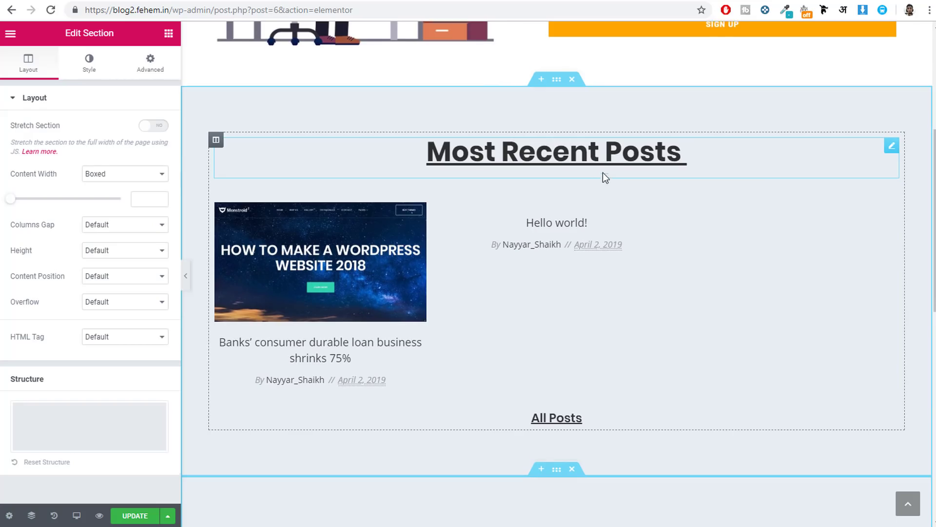
scroll(558, 365, down, 8)
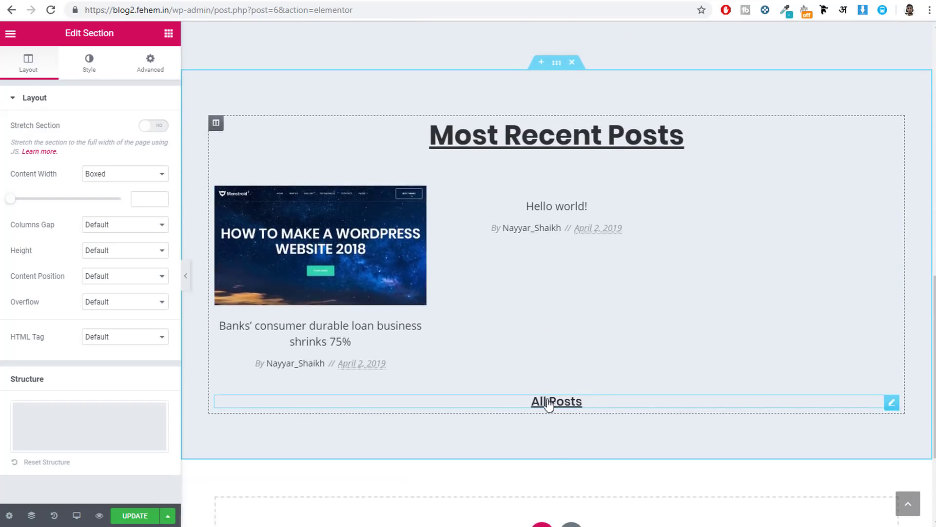
scroll(560, 371, up, 3)
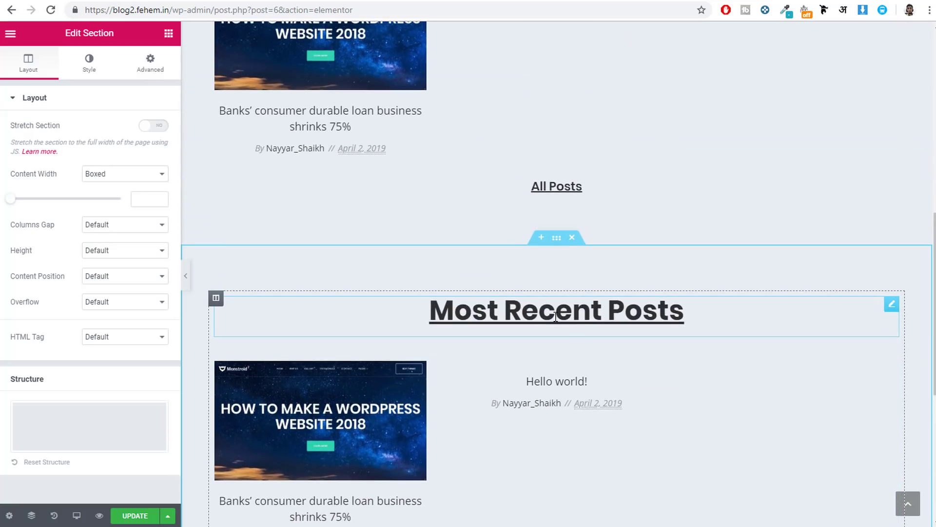
Retitle the copied section's heading to 'Deals & Promos'.
click(509, 315)
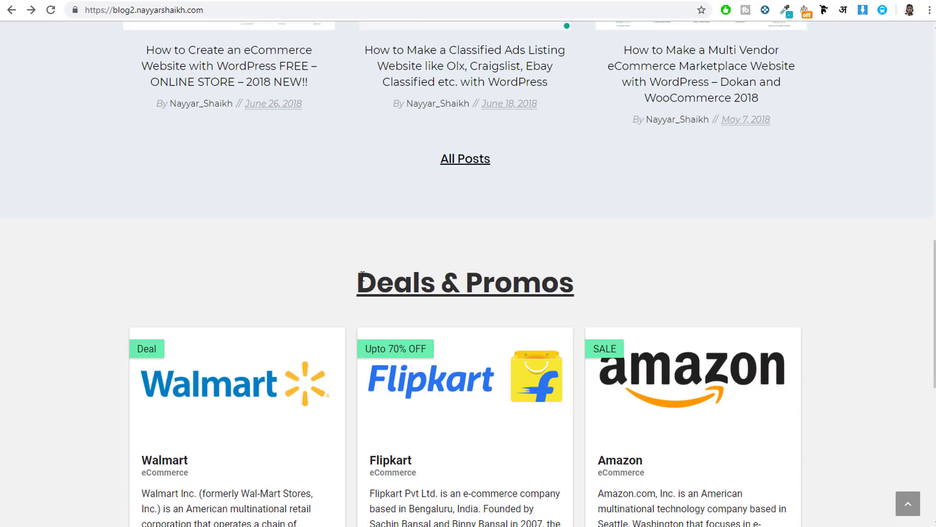
drag(362, 276, 643, 282)
key(ctrl+c)
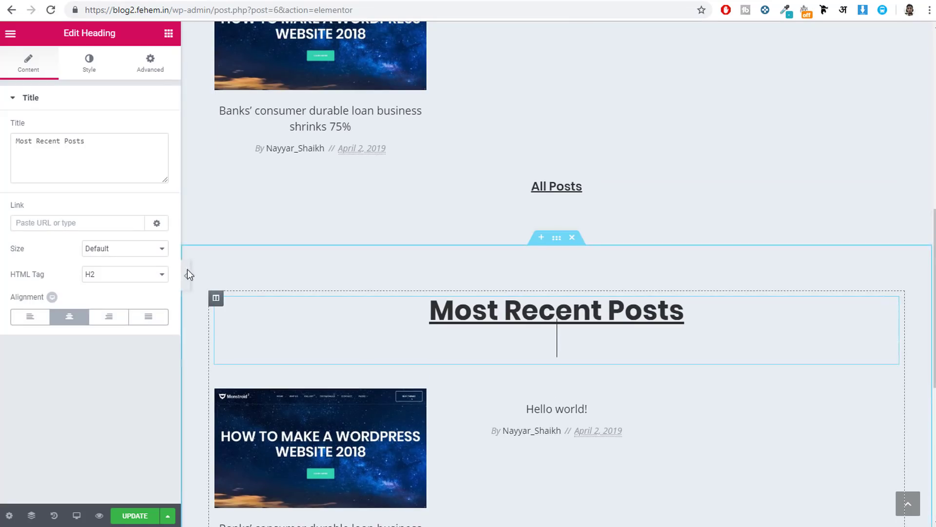
click(86, 152)
key(ctrl+a)
key(ctrl+v)
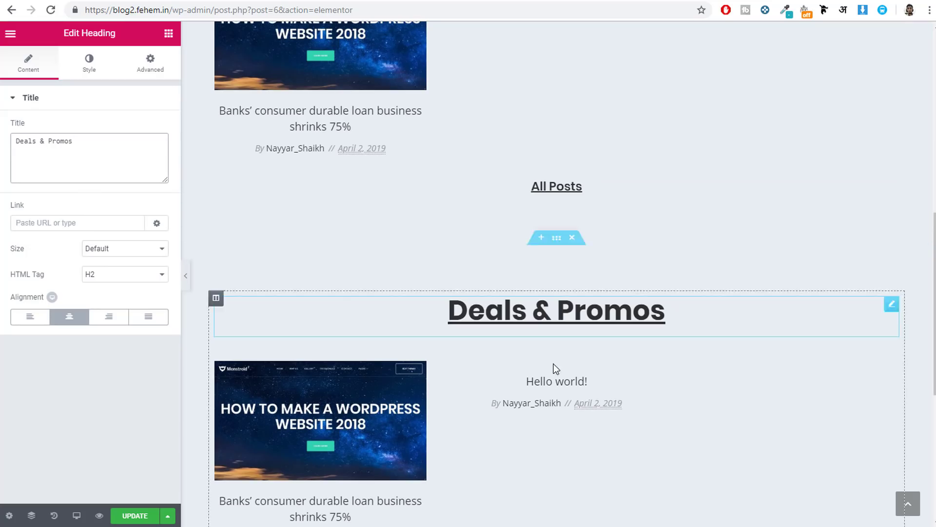
scroll(561, 367, down, 5)
Rename the All Posts link heading to 'All Deals & Promos'.
click(554, 321)
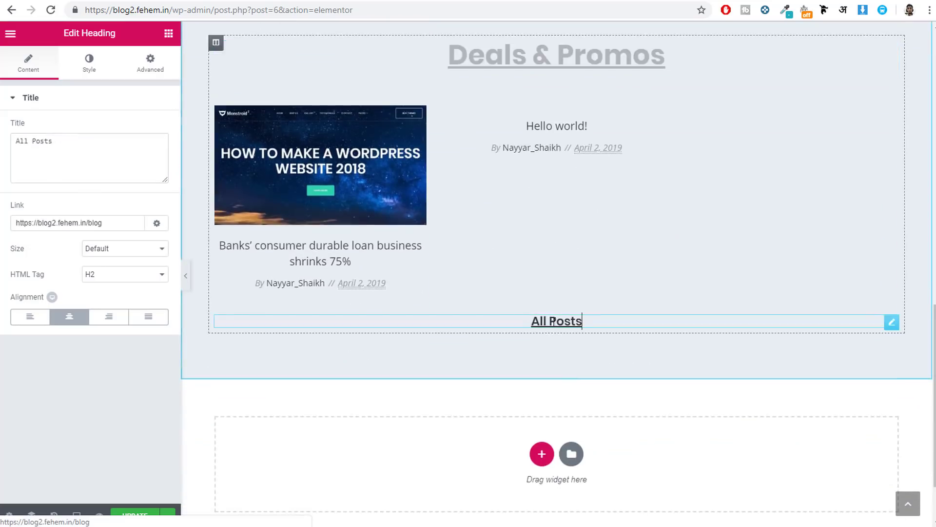
click(56, 153)
key(ctrl+a)
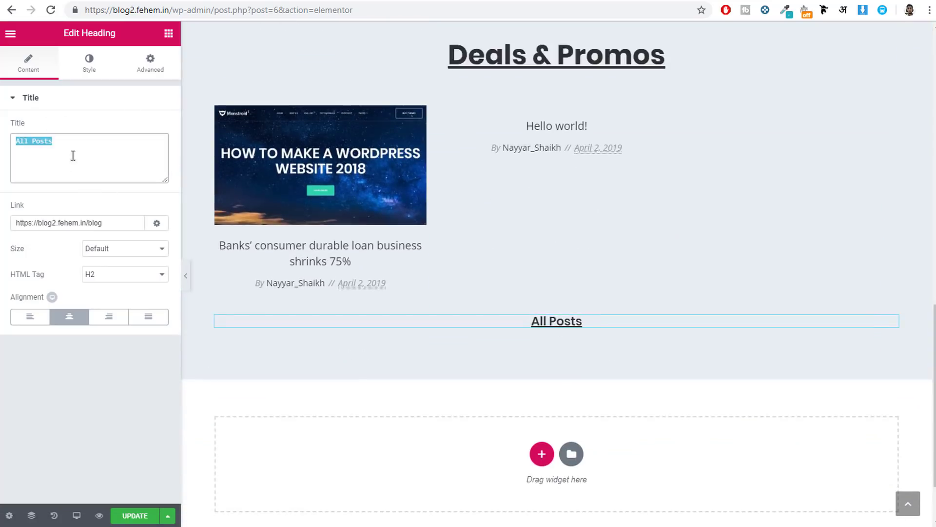
click(71, 142)
key(BackSpace)
key(BackSpace)
key(BackSpace)
key(BackSpace)
key(BackSpace)
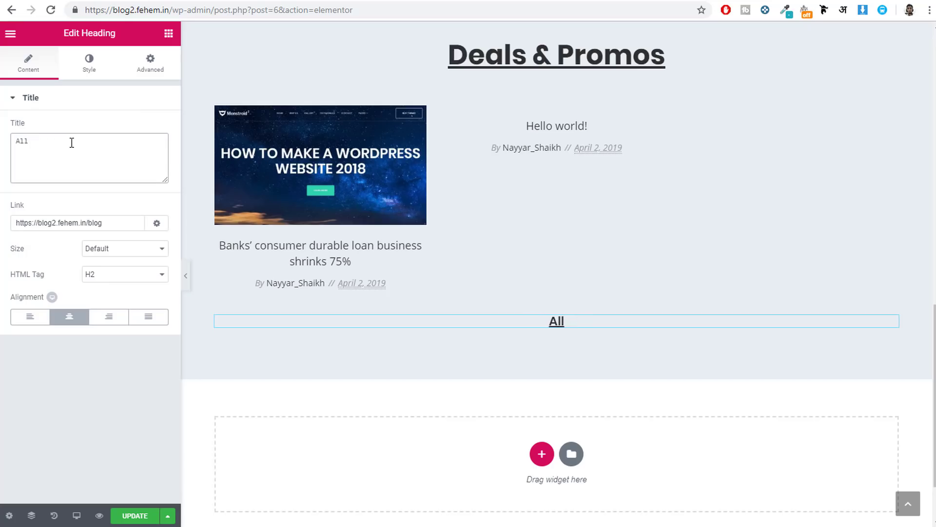
text(Deals & Promos)
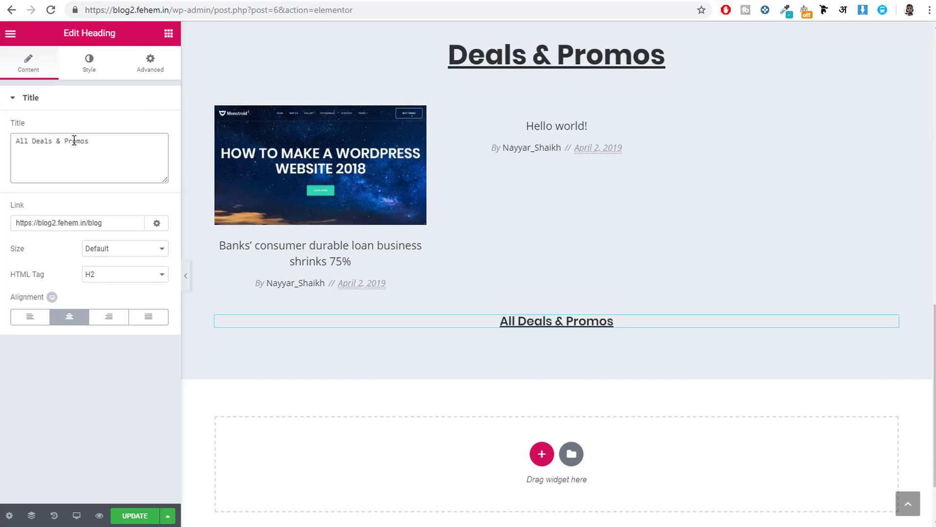
drag(117, 224, 87, 224)
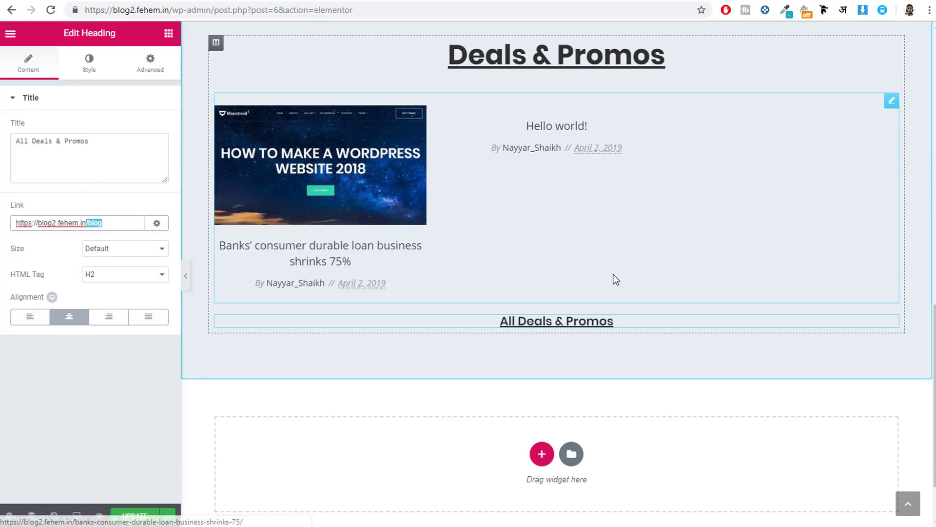
Delete the posts grid from the new Deals & Promos section.
scroll(614, 280, up, 2)
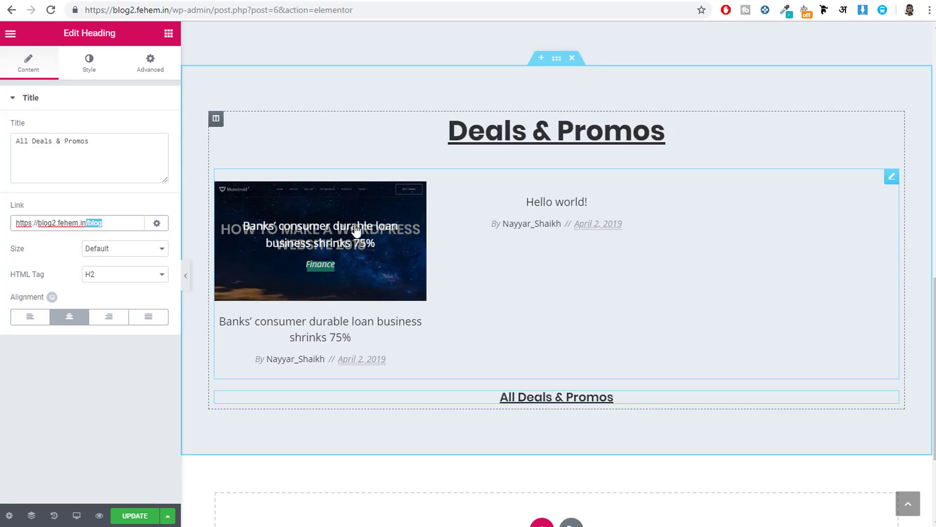
right_click(356, 227)
click(412, 400)
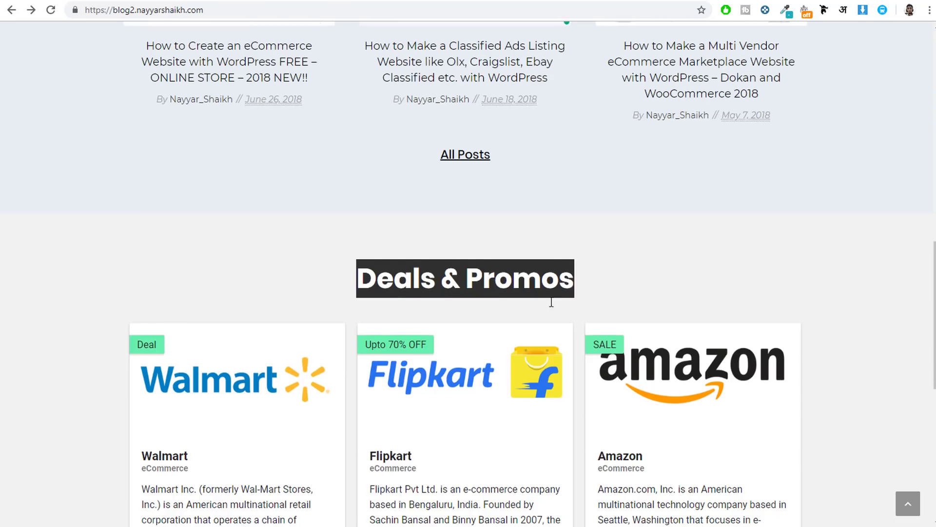
scroll(187, 73, down, 3)
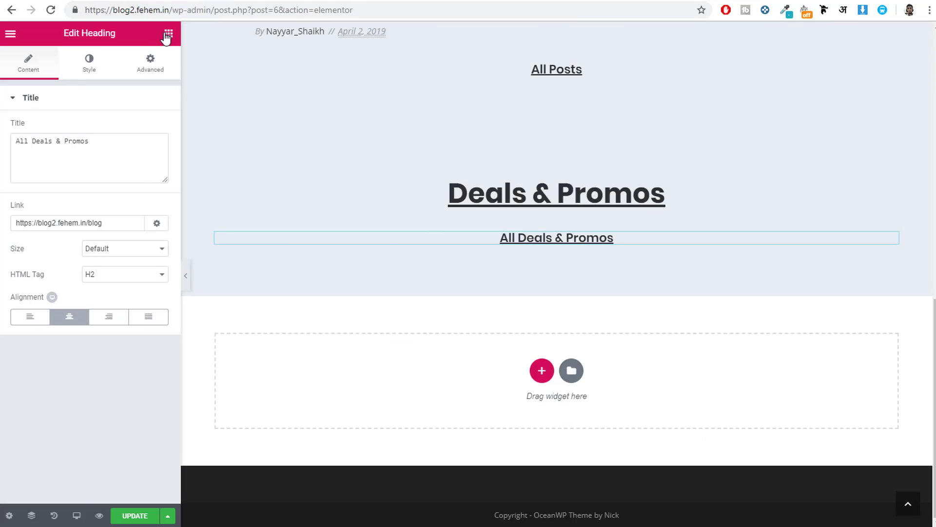
click(168, 33)
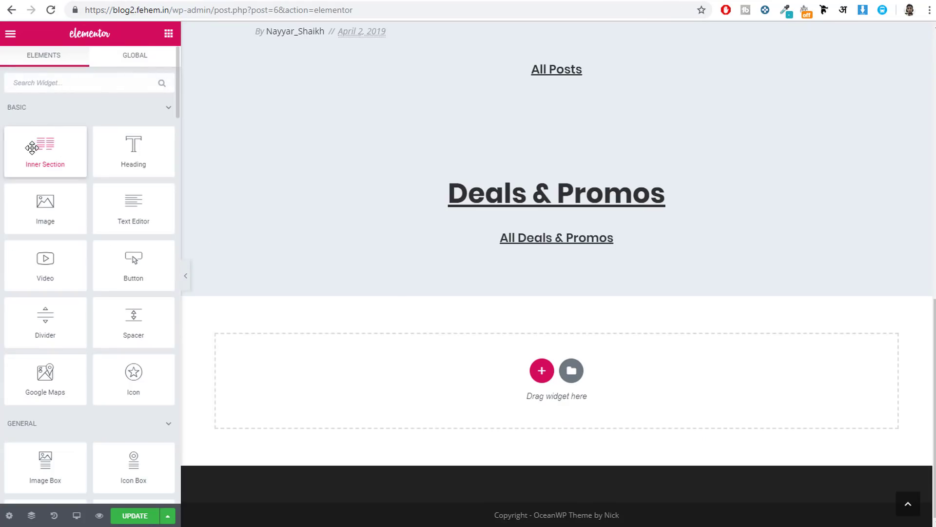
Add a three-column inner section under the heading with a text widget in column one.
drag(32, 148, 557, 212)
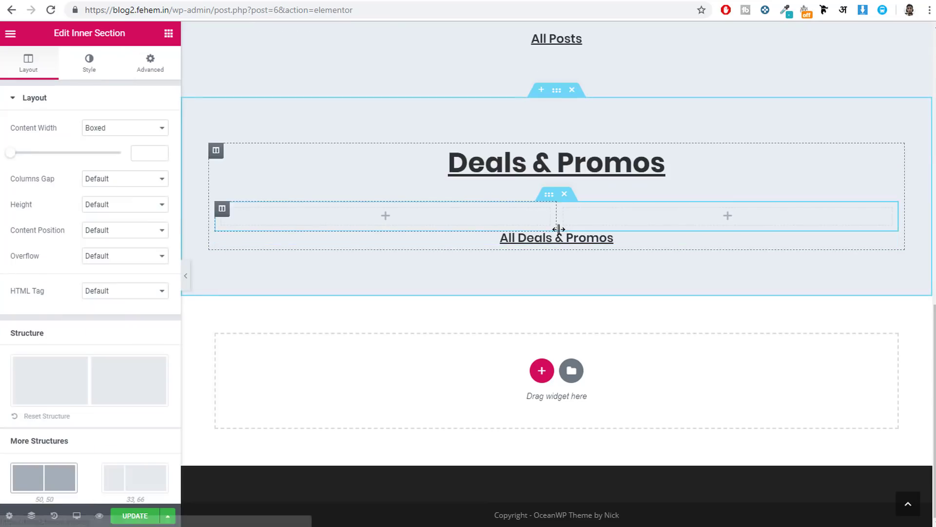
right_click(231, 208)
right_click(224, 209)
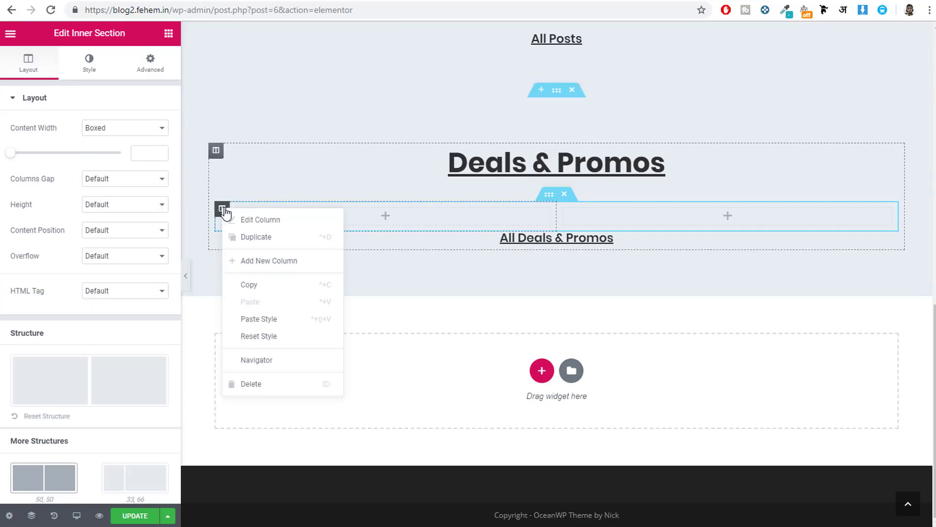
click(286, 260)
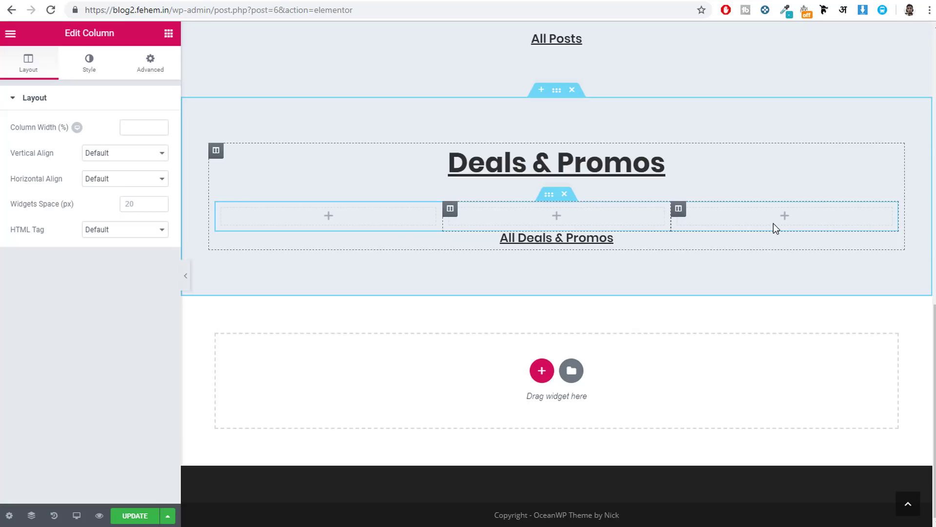
click(168, 33)
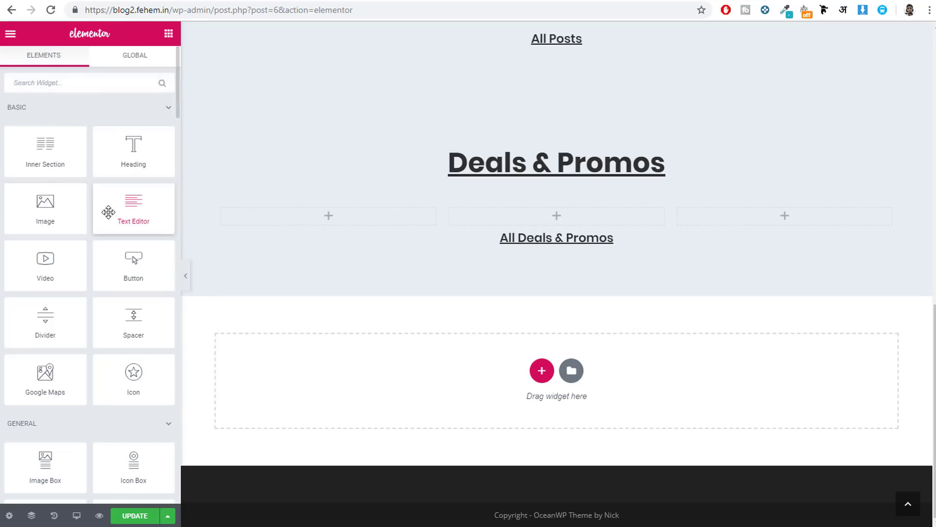
drag(115, 208, 332, 212)
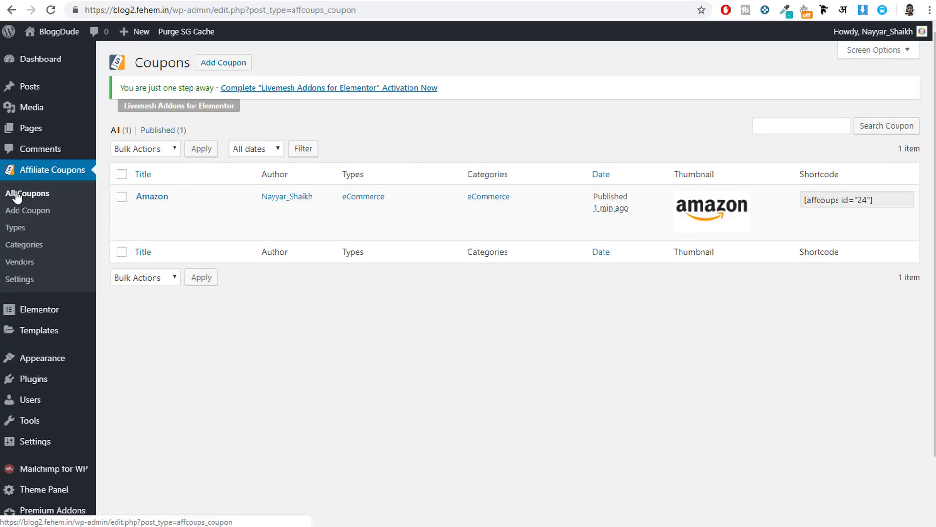
Copy the Amazon coupon's shortcode from the All Coupons list.
mouse_move(266, 235)
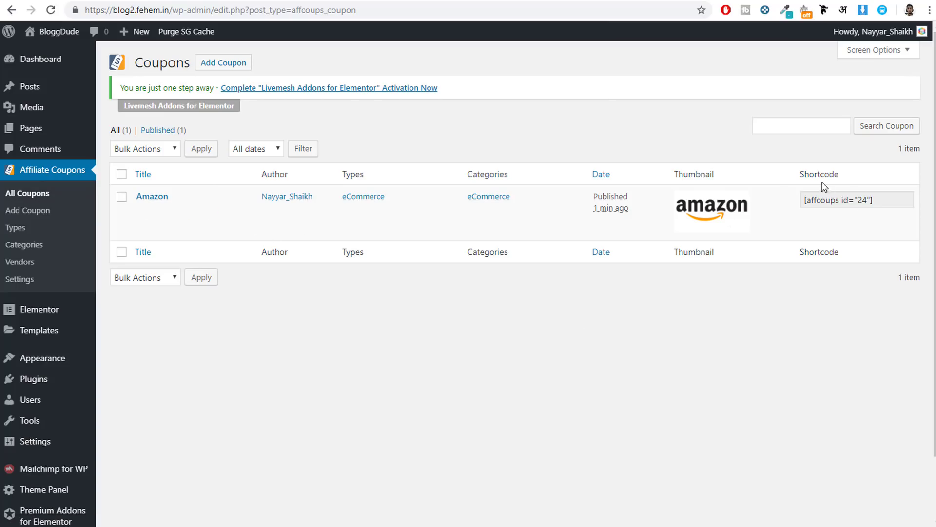
click(857, 200)
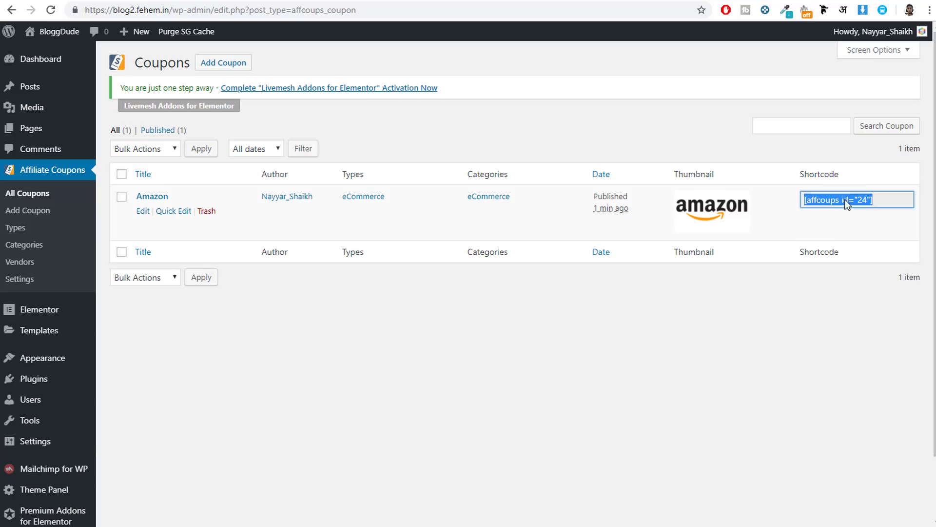
right_click(847, 204)
click(800, 205)
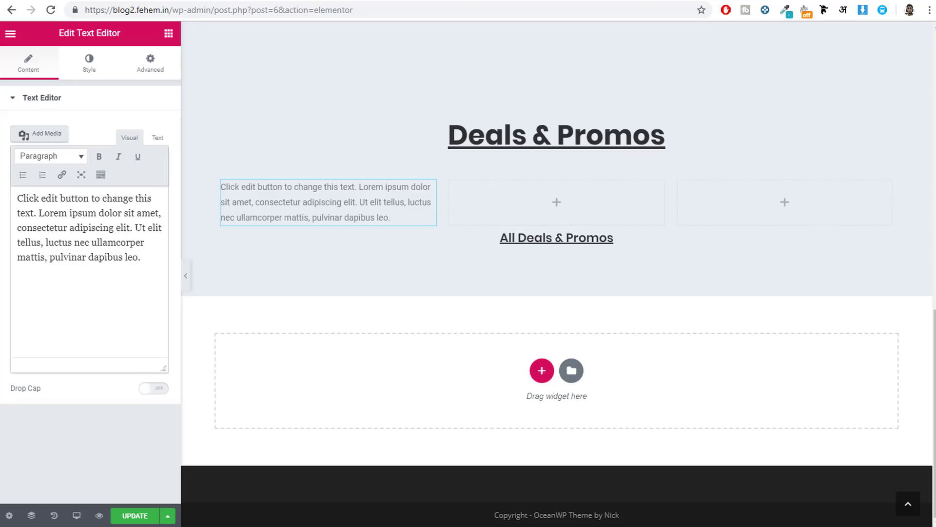
Replace the text widget's placeholder with the Amazon coupon shortcode and save.
click(97, 215)
key(ctrl+a)
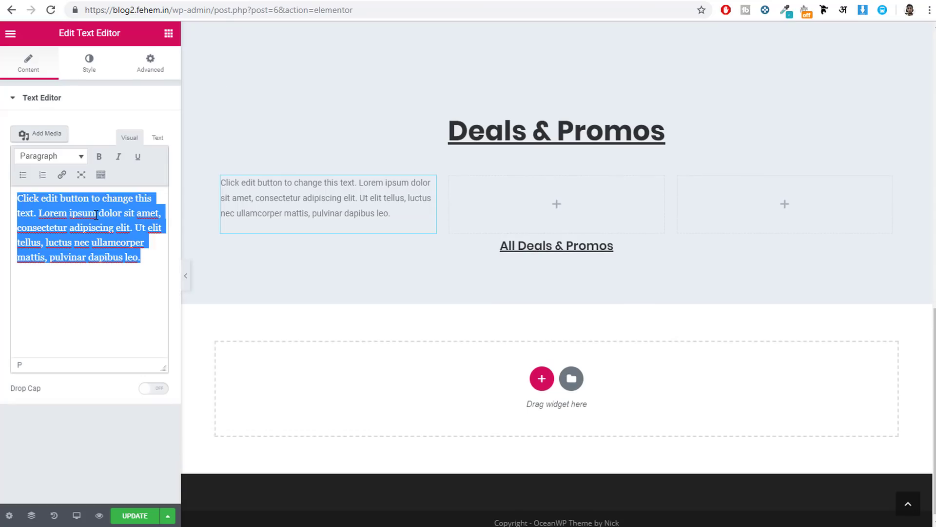
key(BackSpace)
key(ctrl+v)
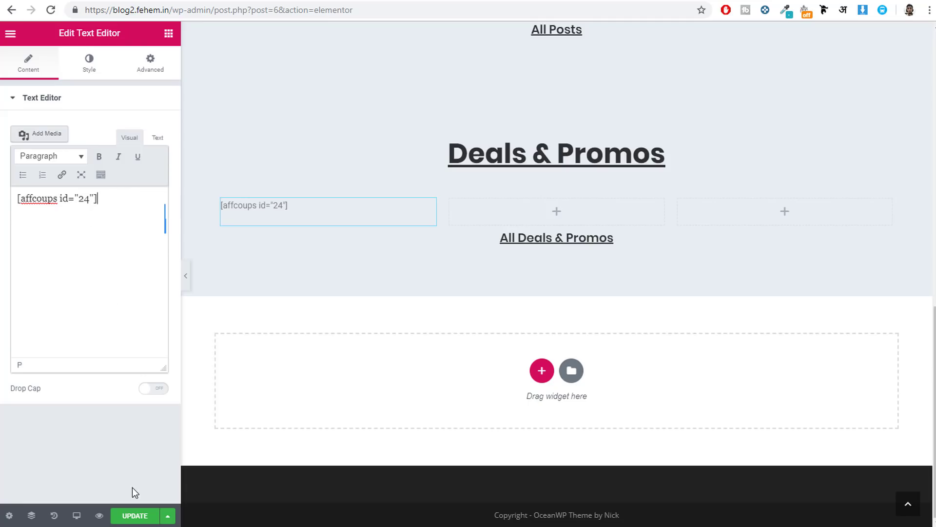
click(136, 516)
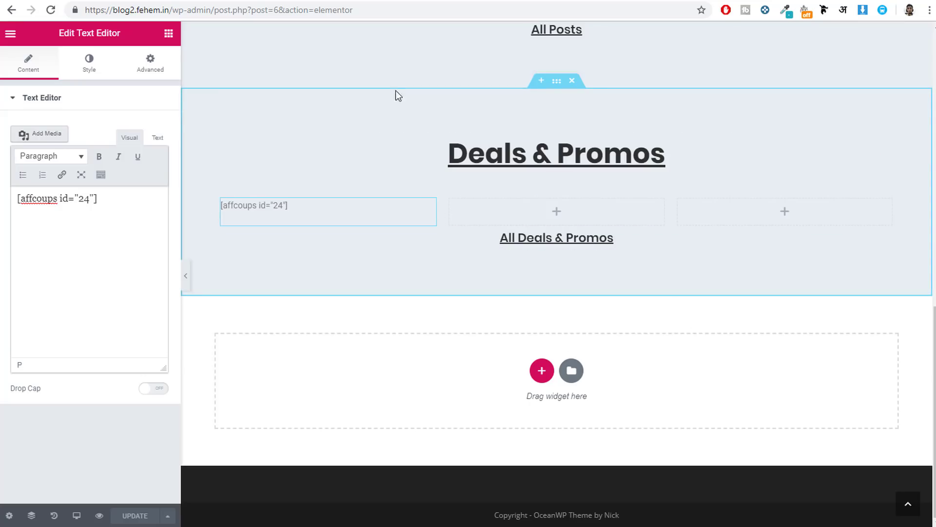
Select the Deals & Promos heading and review the section.
click(541, 145)
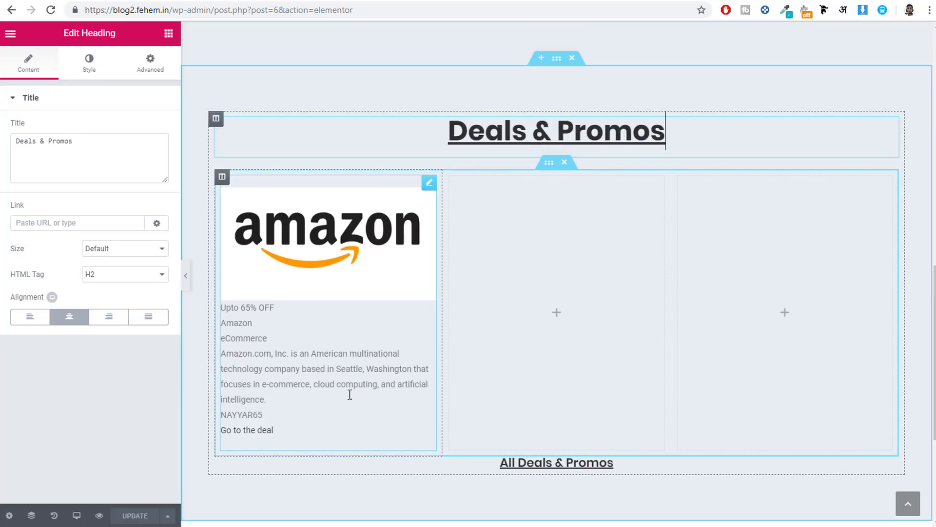
scroll(369, 334, down, 1)
scroll(369, 334, down, 1)
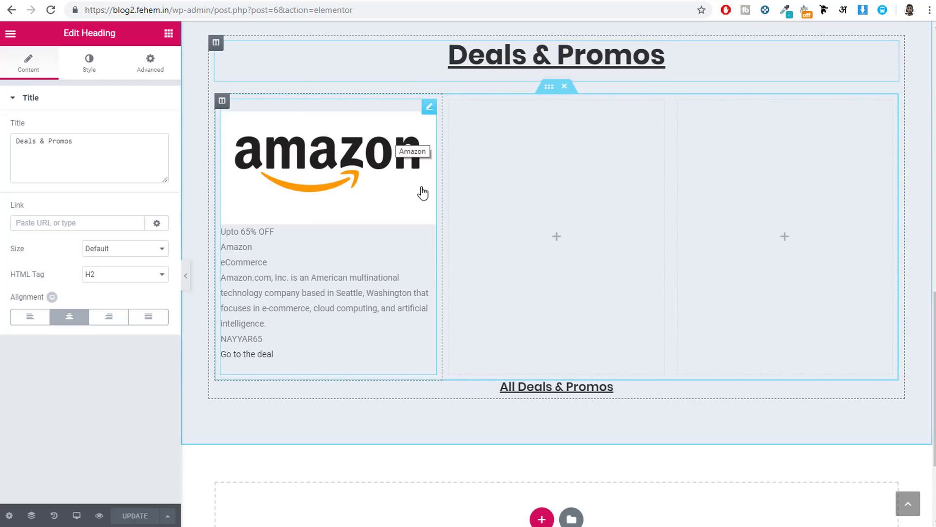
scroll(322, 198, up, 5)
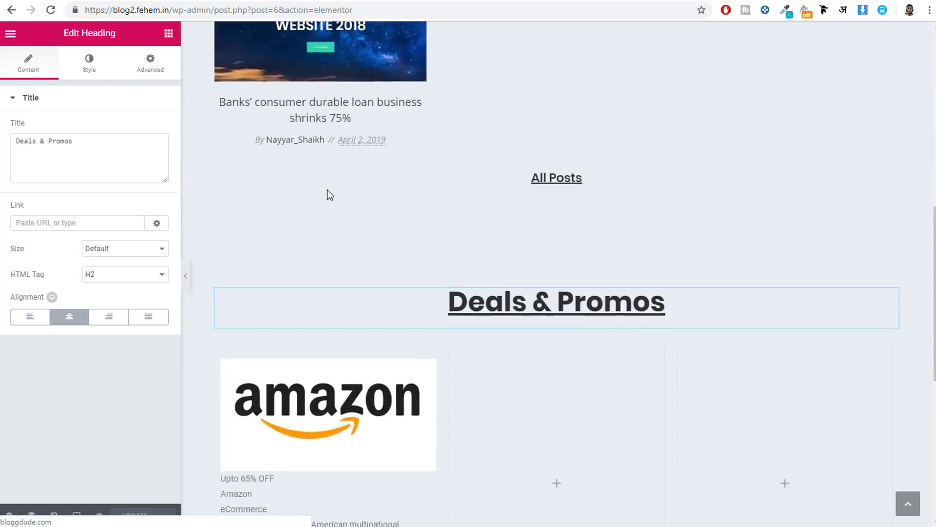
scroll(329, 195, down, 3)
scroll(337, 229, up, 3)
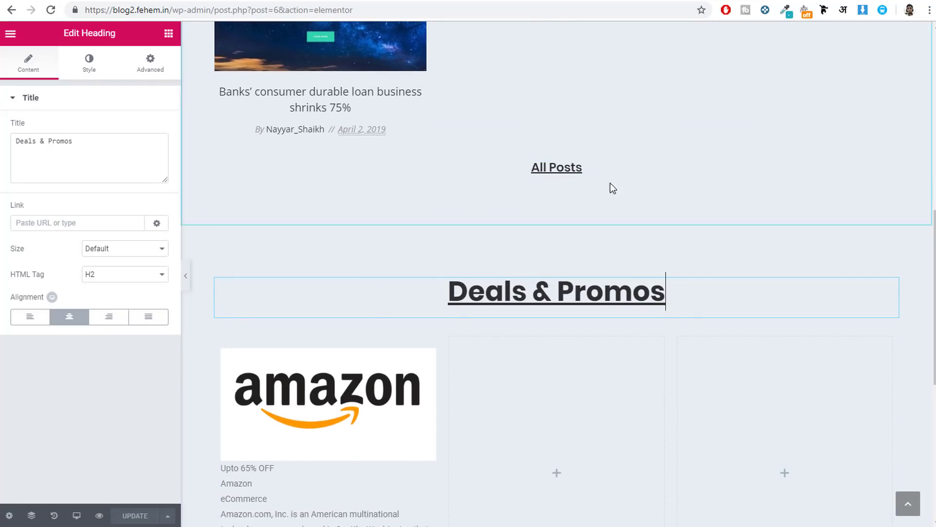
Make the Deals & Promos section background fully transparent and save the page.
click(557, 219)
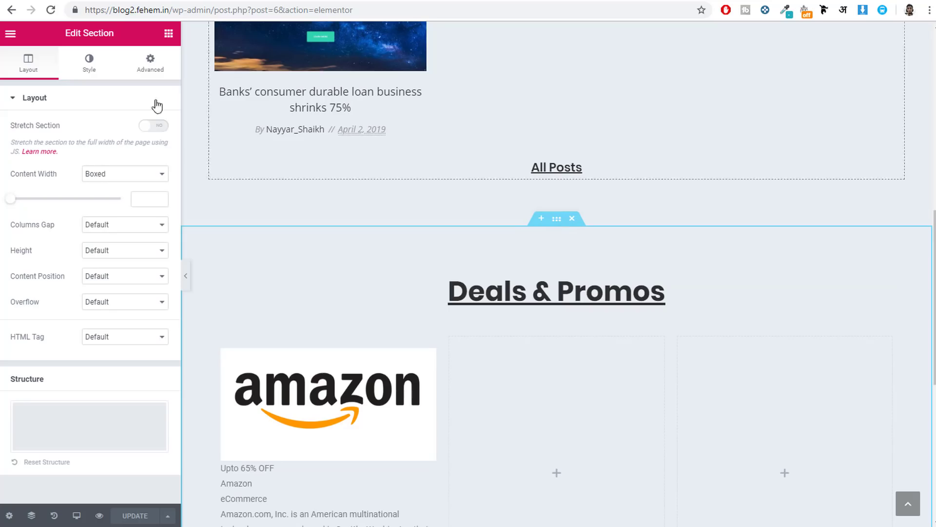
click(90, 69)
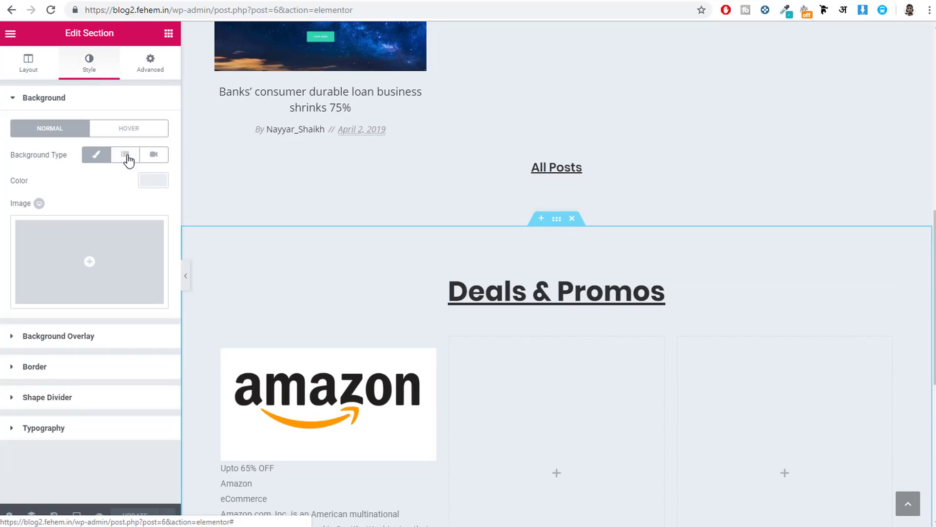
click(151, 180)
drag(159, 203, 159, 328)
click(167, 426)
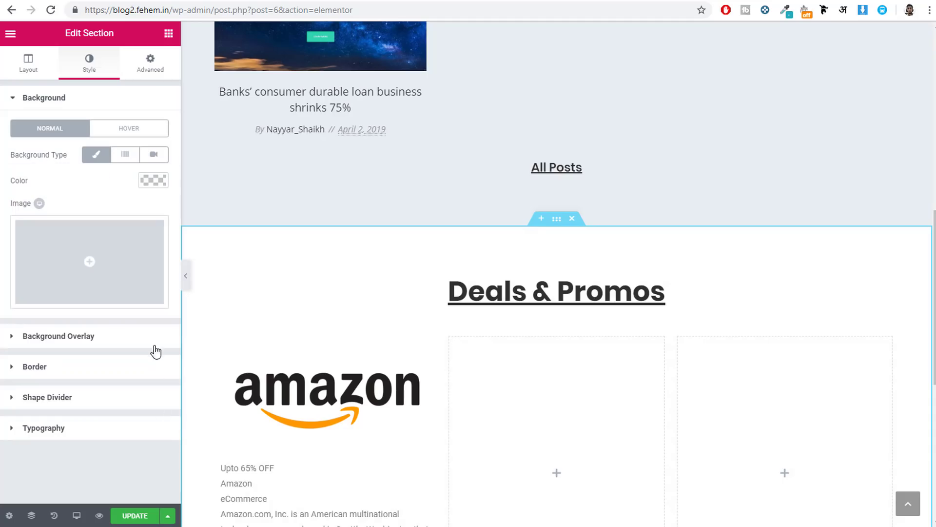
scroll(204, 265, down, 4)
click(149, 182)
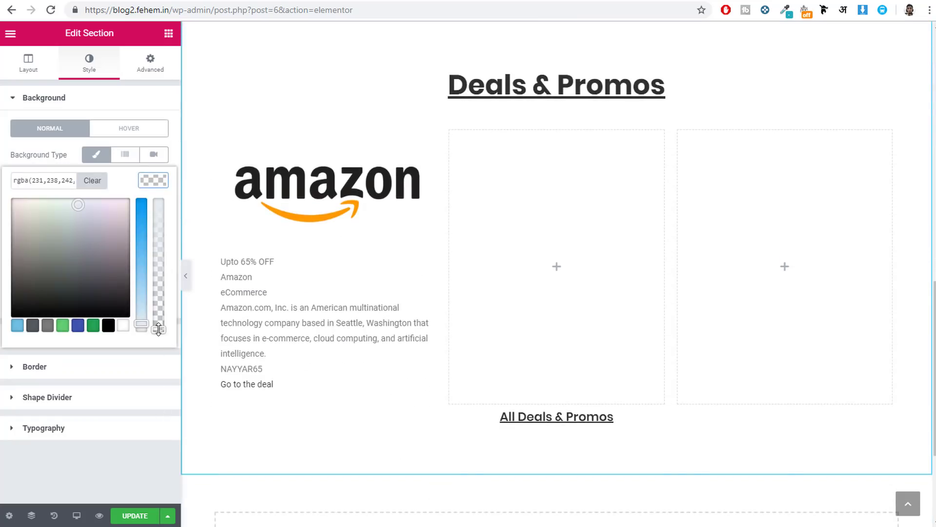
click(134, 514)
scroll(352, 294, up, 5)
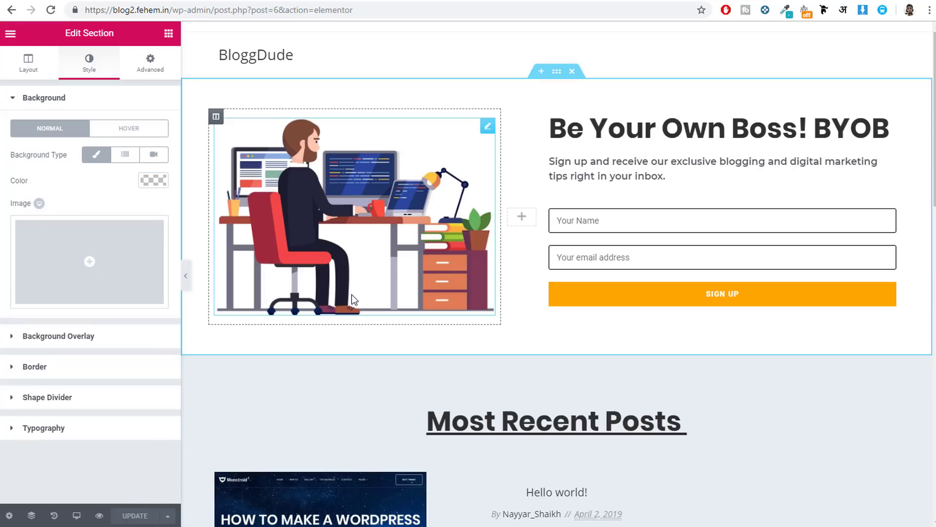
click(99, 517)
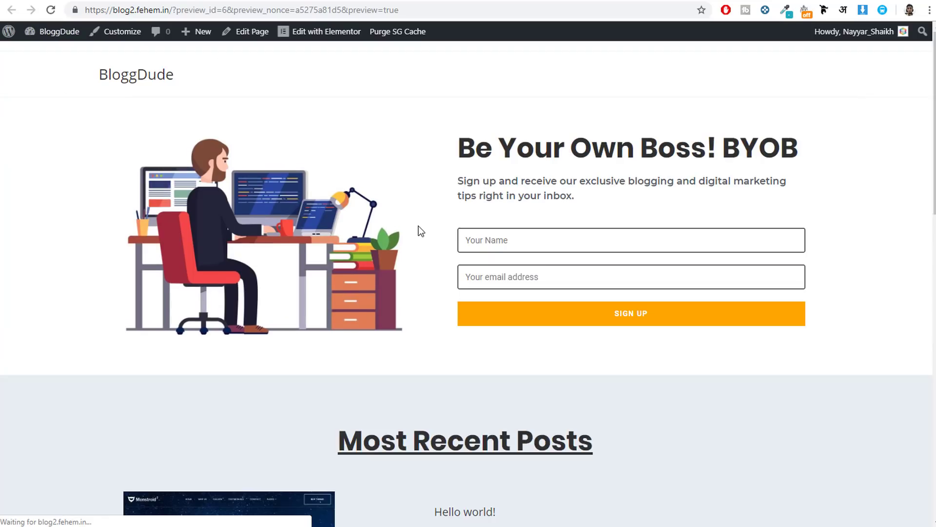
scroll(419, 226, down, 15)
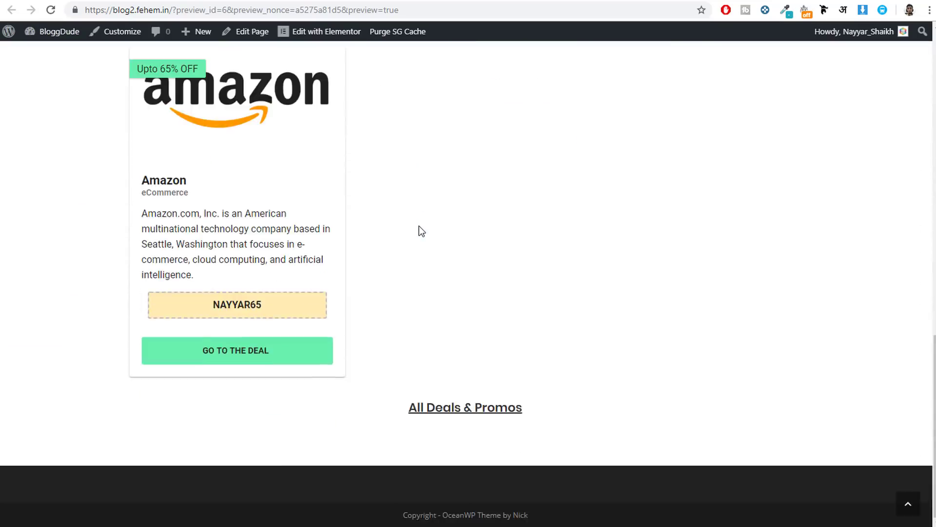
scroll(419, 227, up, 3)
scroll(272, 255, down, 1)
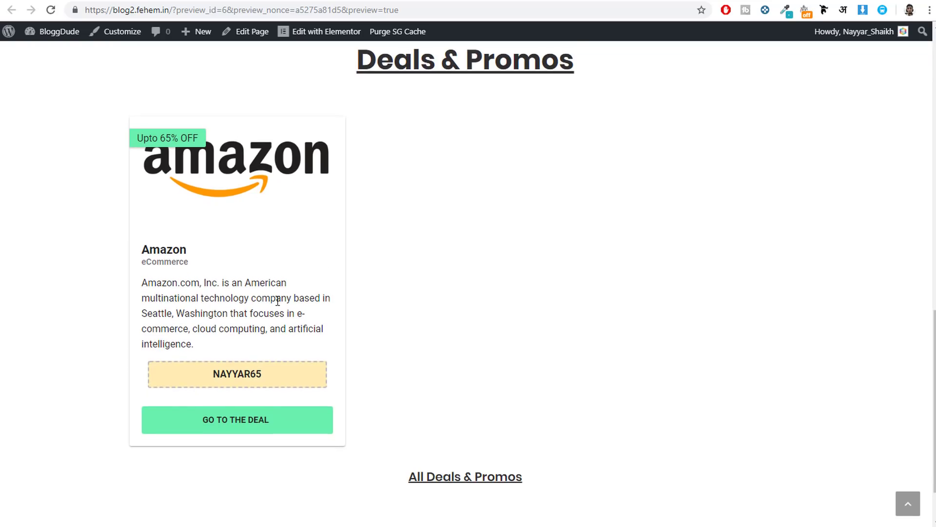
scroll(303, 291, down, 1)
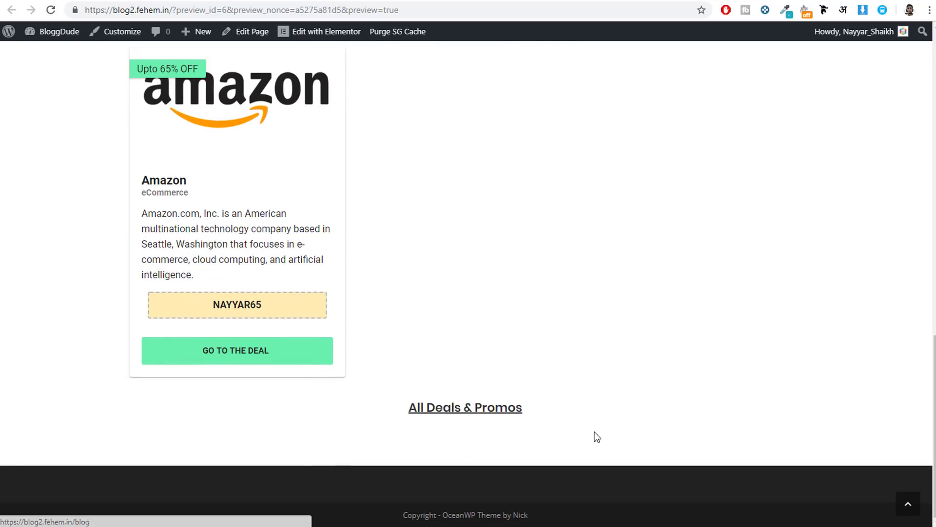
scroll(561, 434, up, 1)
scroll(534, 432, up, 15)
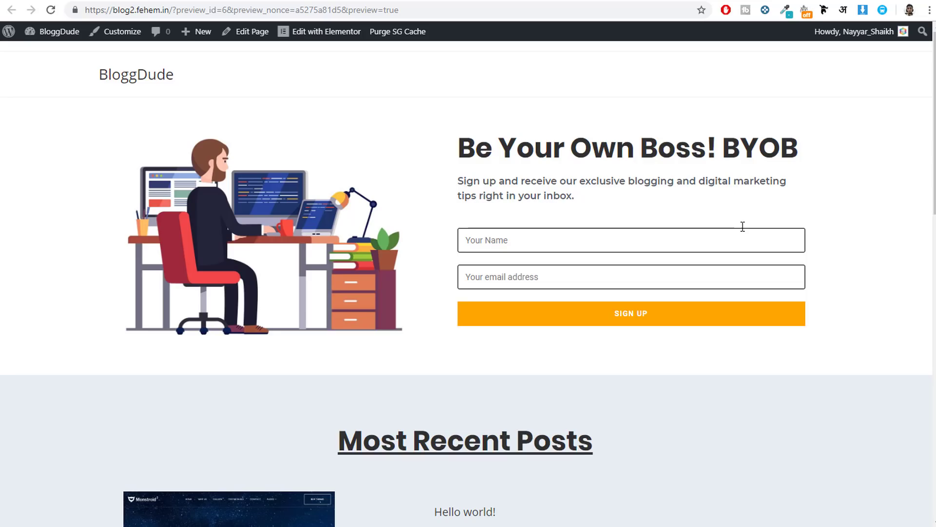
scroll(778, 285, down, 17)
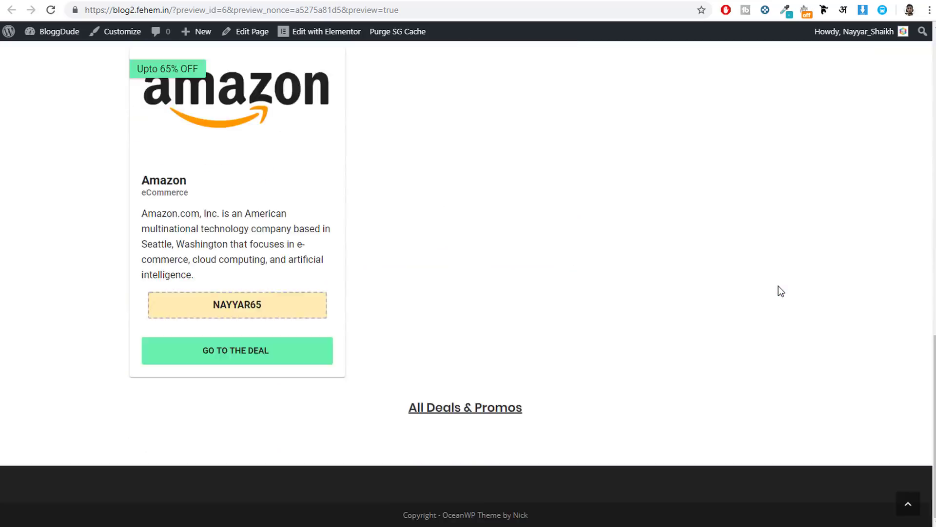
scroll(777, 288, up, 17)
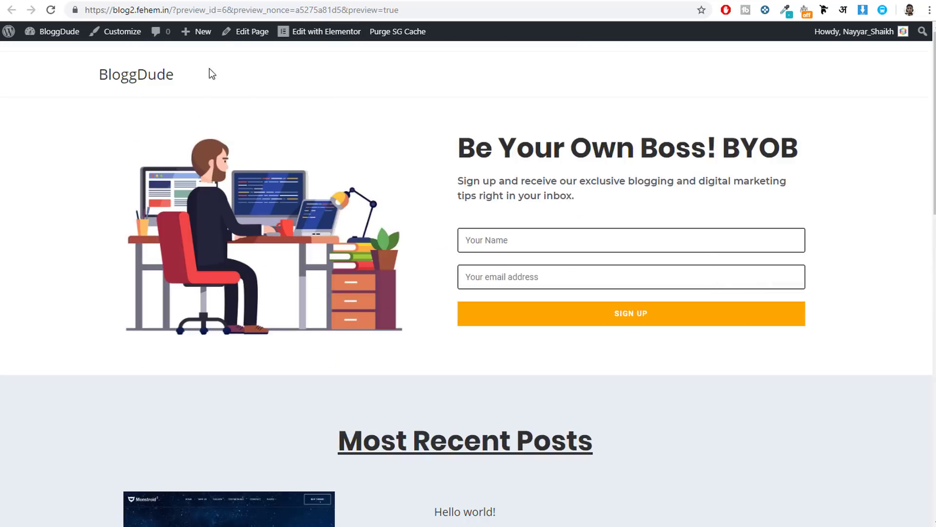
scroll(803, 439, down, 15)
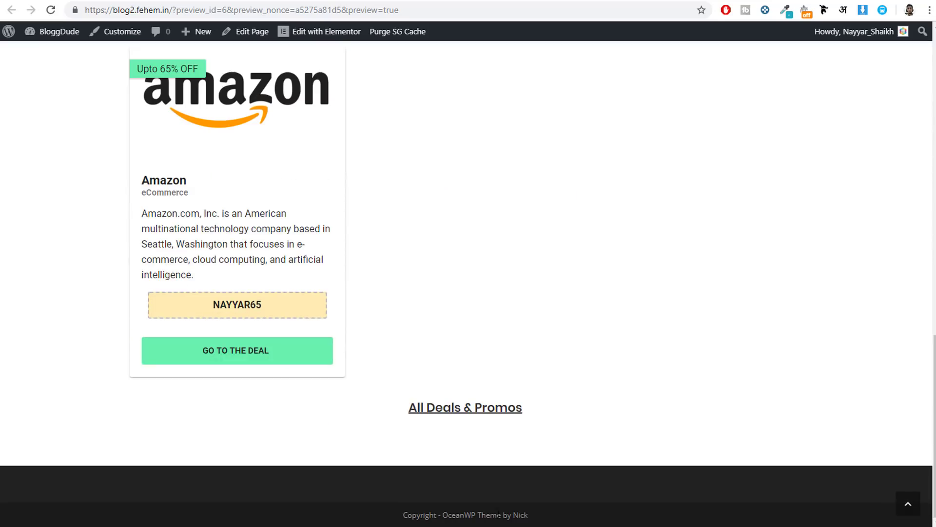
scroll(446, 480, up, 15)
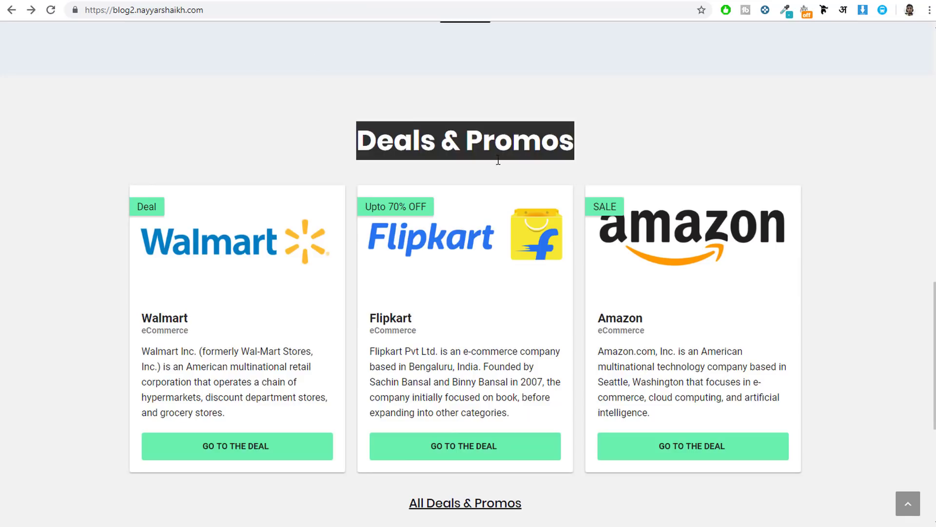
scroll(519, 165, up, 10)
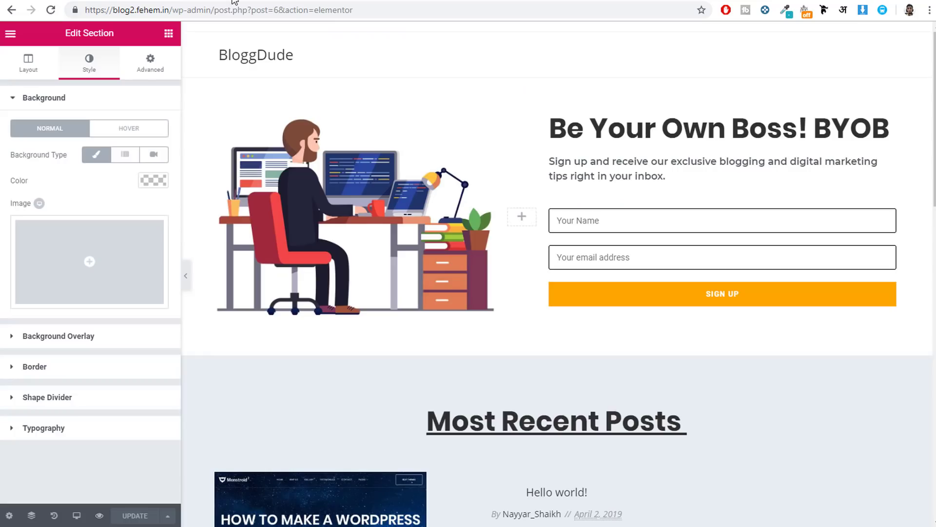
click(234, 3)
Create and publish a new page titled 'Blog'.
click(236, 3)
mouse_move(26, 138)
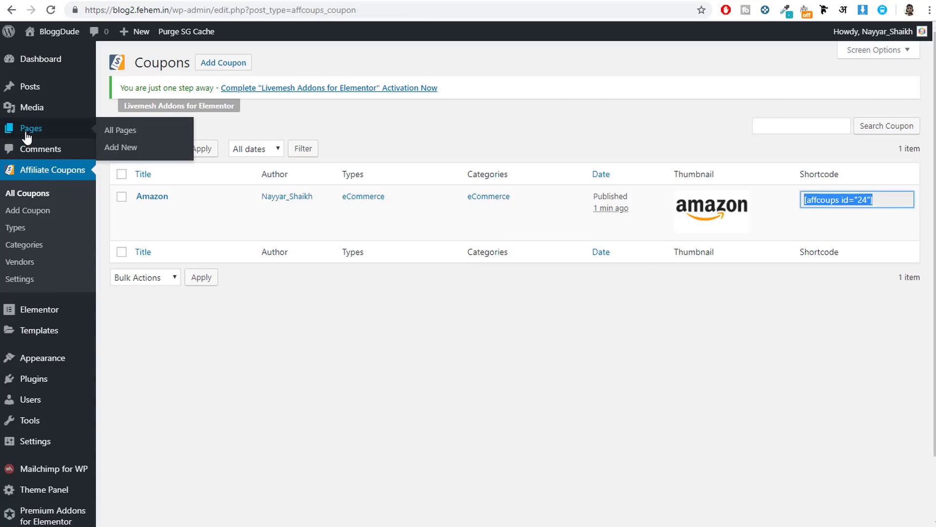
click(136, 149)
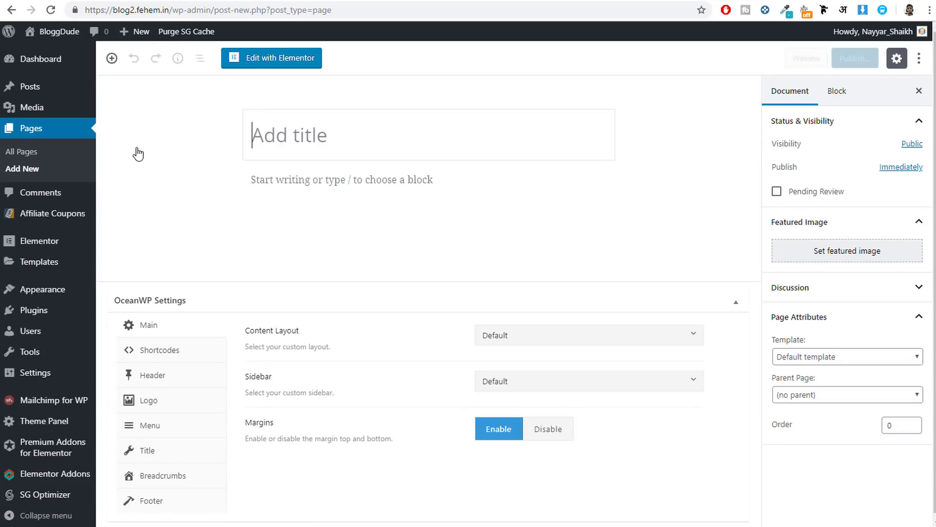
click(282, 149)
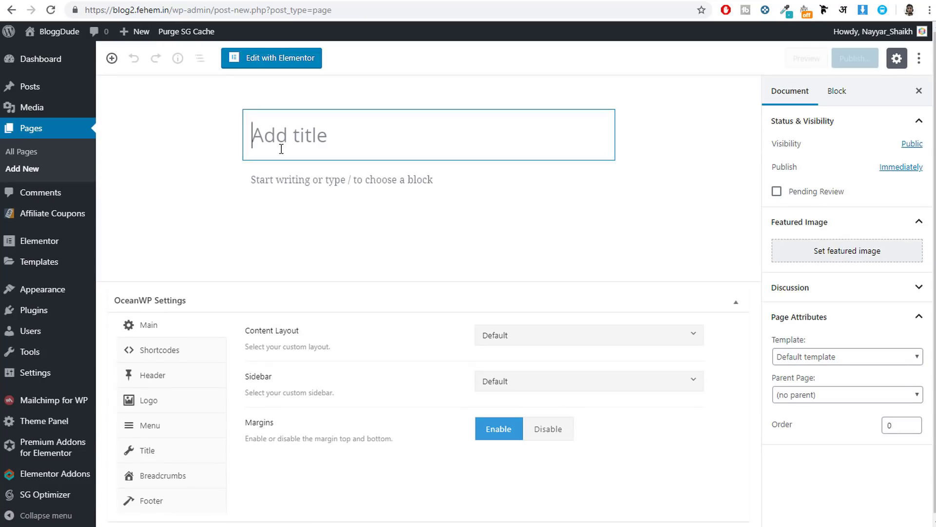
text(Blog)
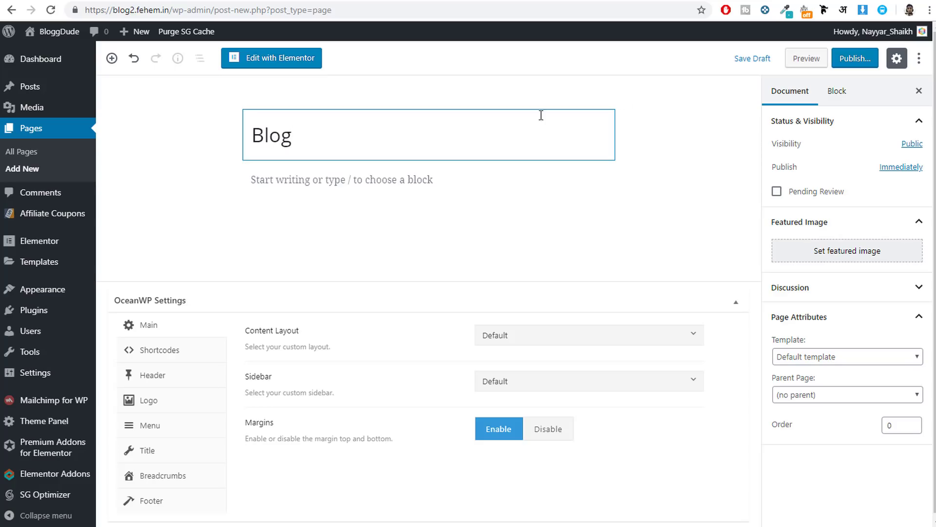
click(855, 60)
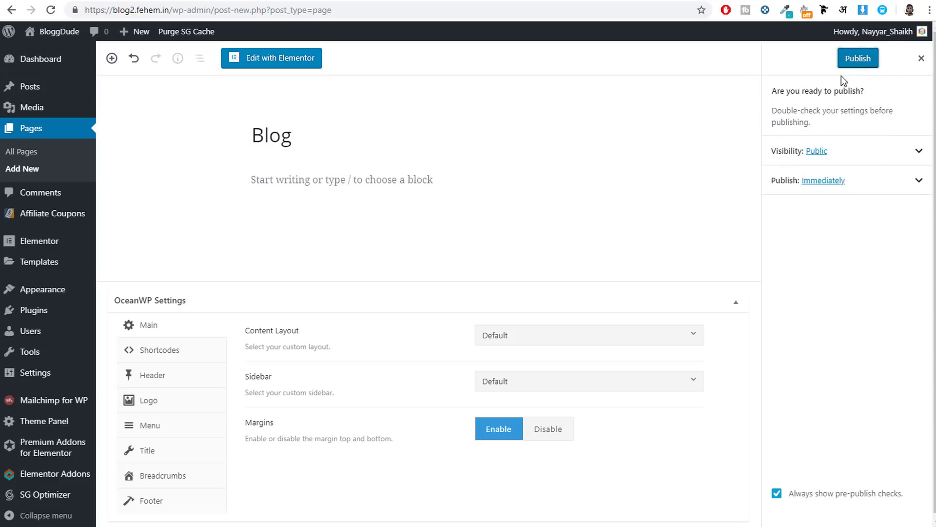
click(855, 60)
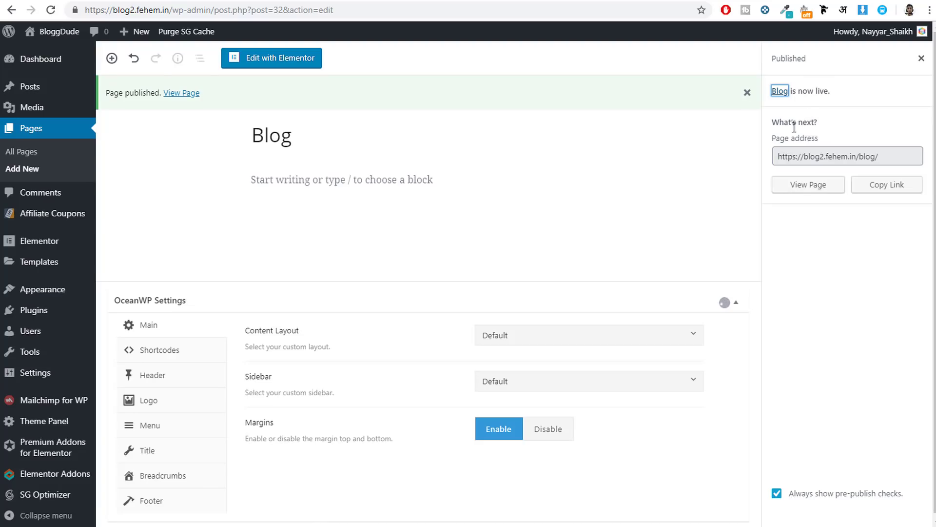
Create and publish a page titled 'About Us'.
click(22, 175)
click(21, 171)
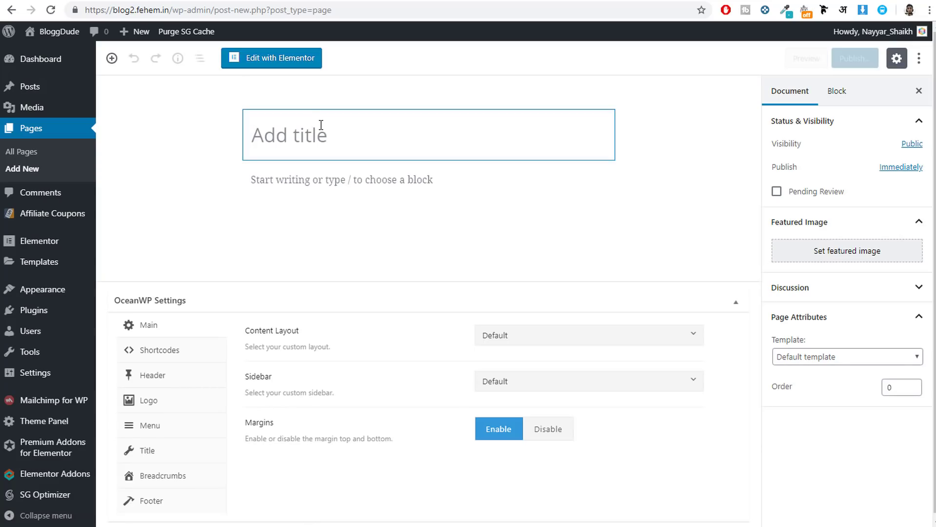
text(About )
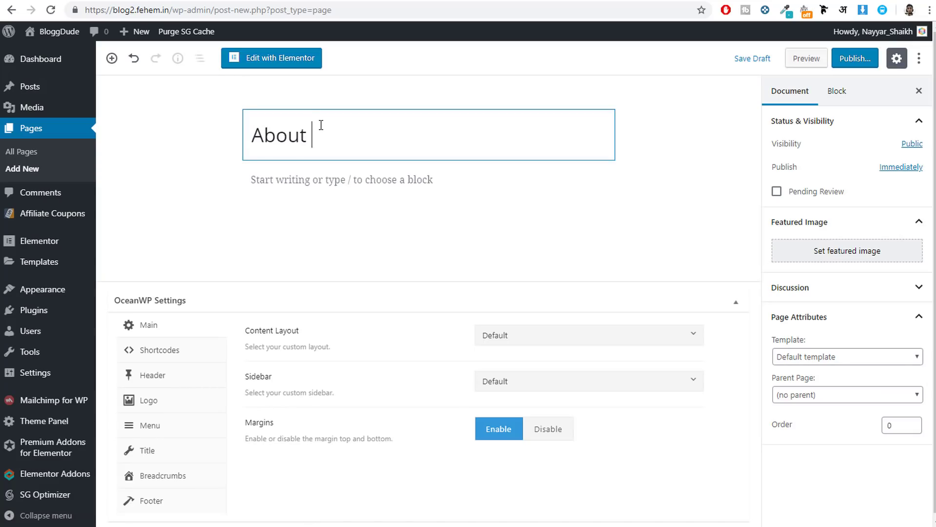
text(Us)
click(857, 59)
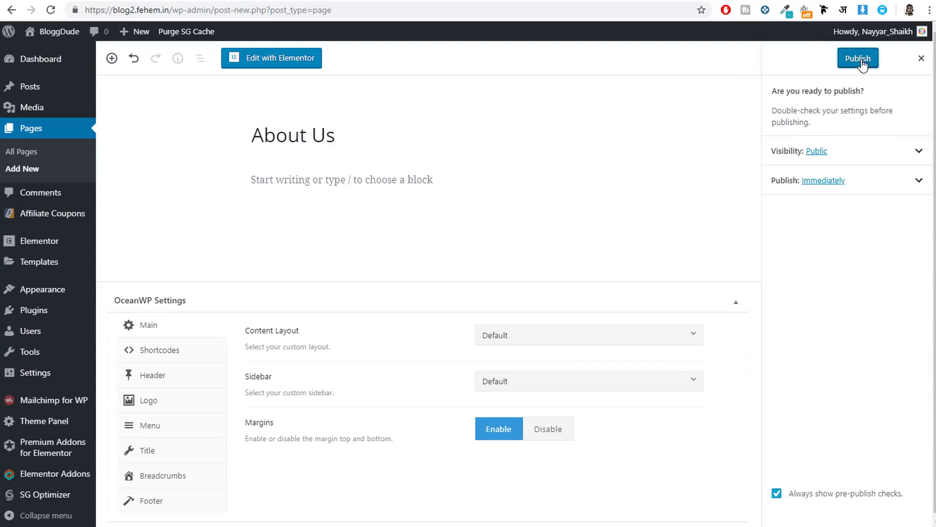
click(861, 63)
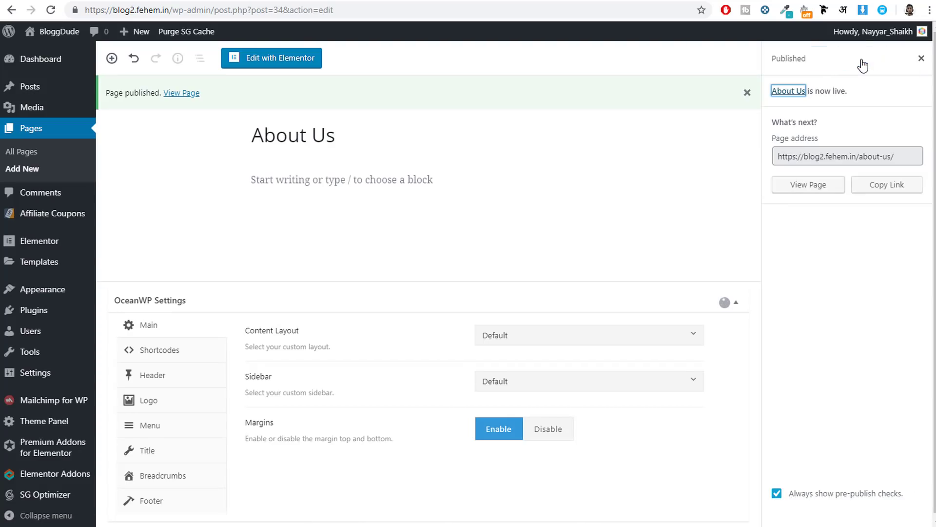
Create and publish a page titled 'Contact Us'.
click(27, 171)
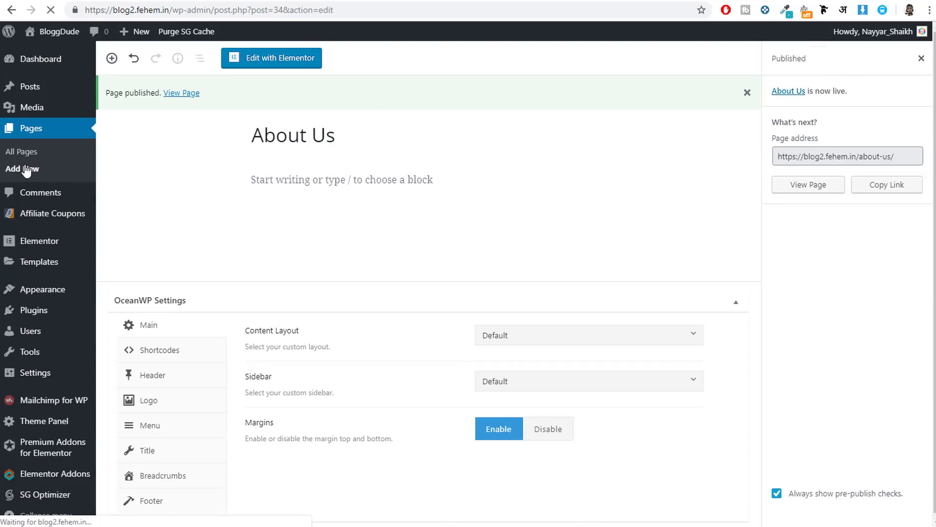
click(308, 144)
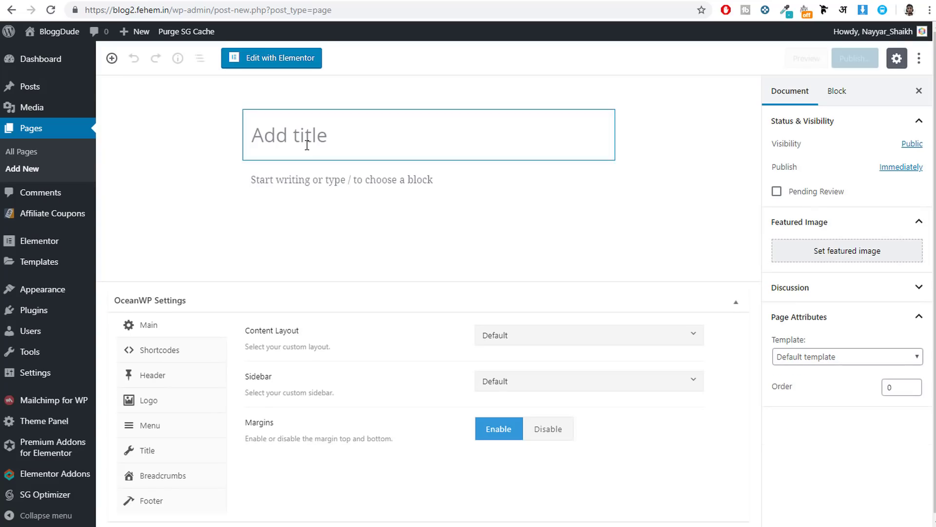
text(Contact)
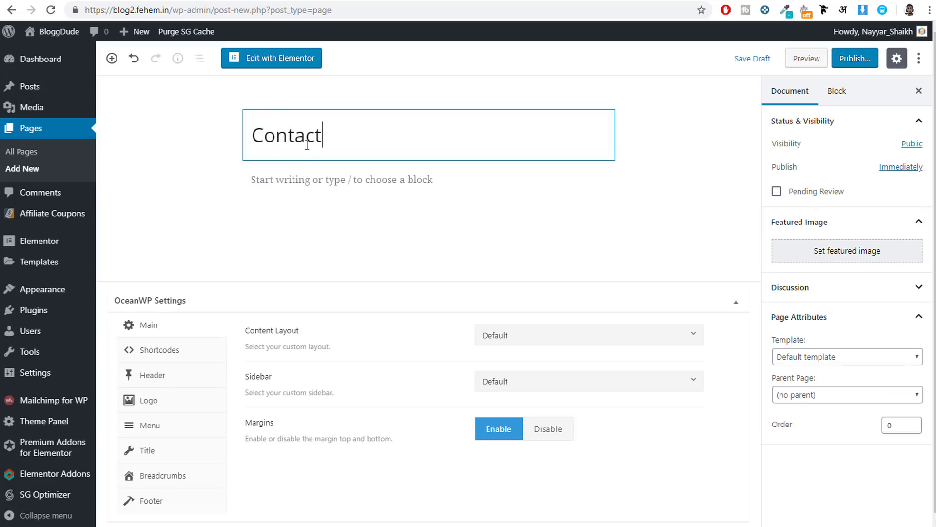
text( Us)
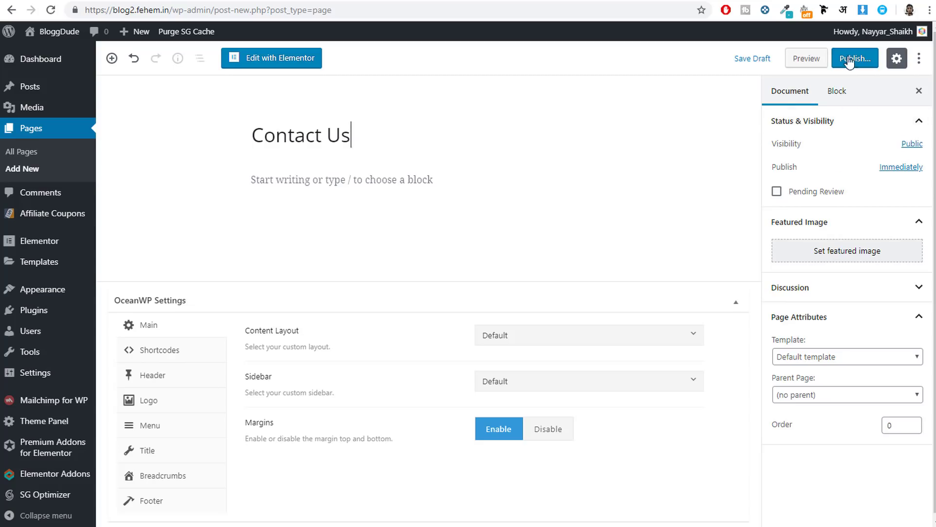
click(852, 59)
click(849, 60)
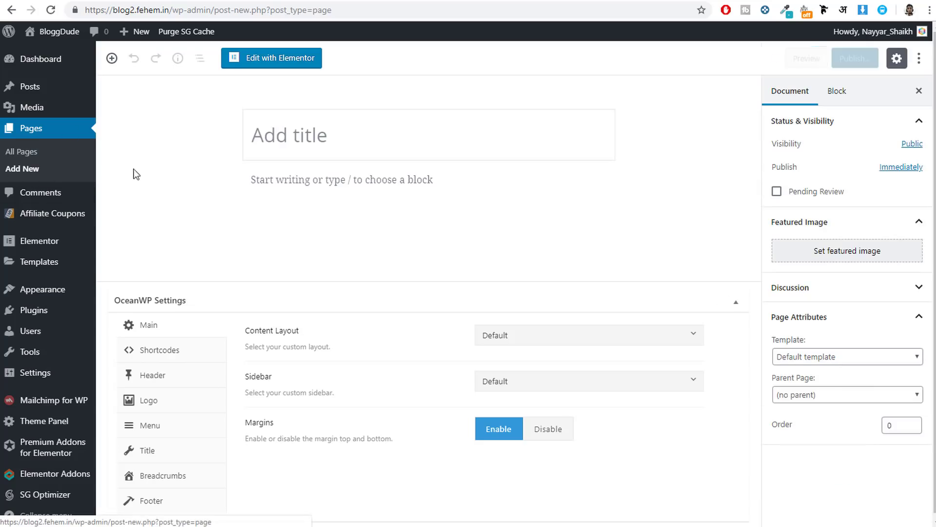
Create and publish a page titled 'Guest Post'.
click(371, 156)
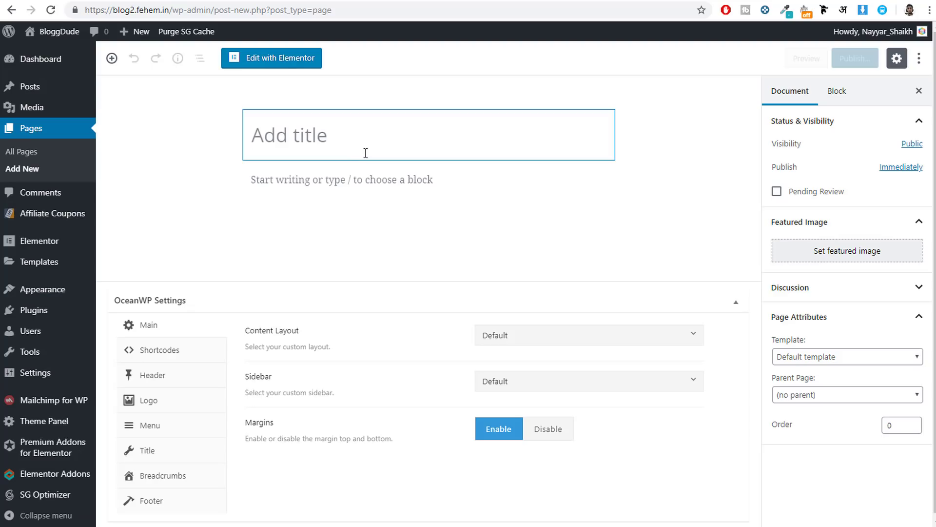
text(Guest Post)
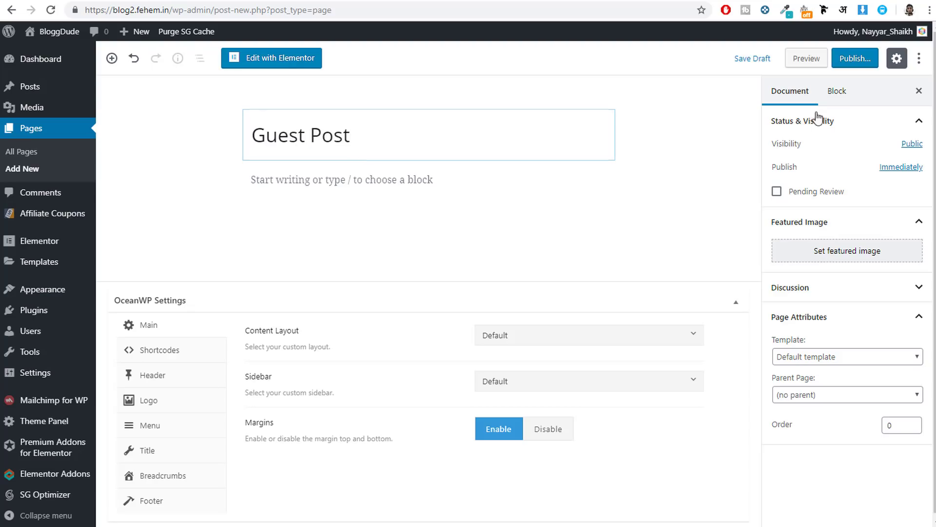
click(853, 58)
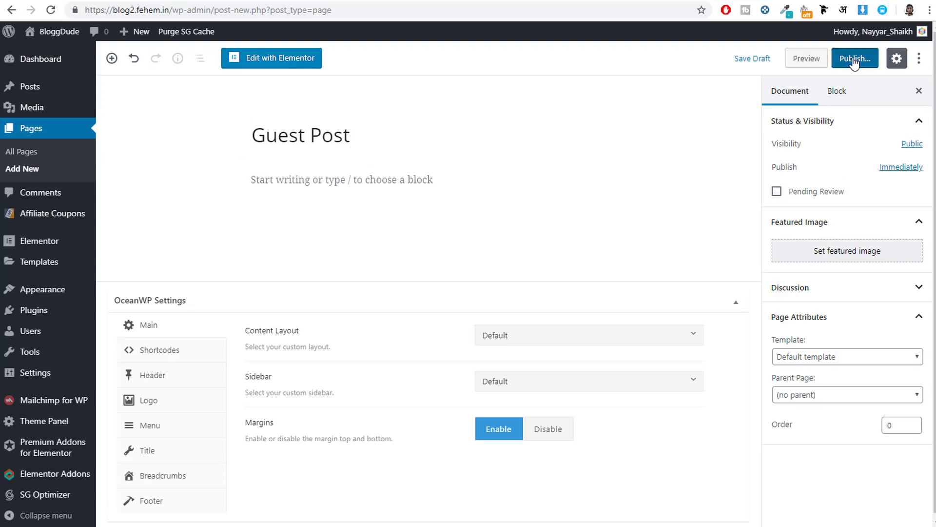
click(855, 59)
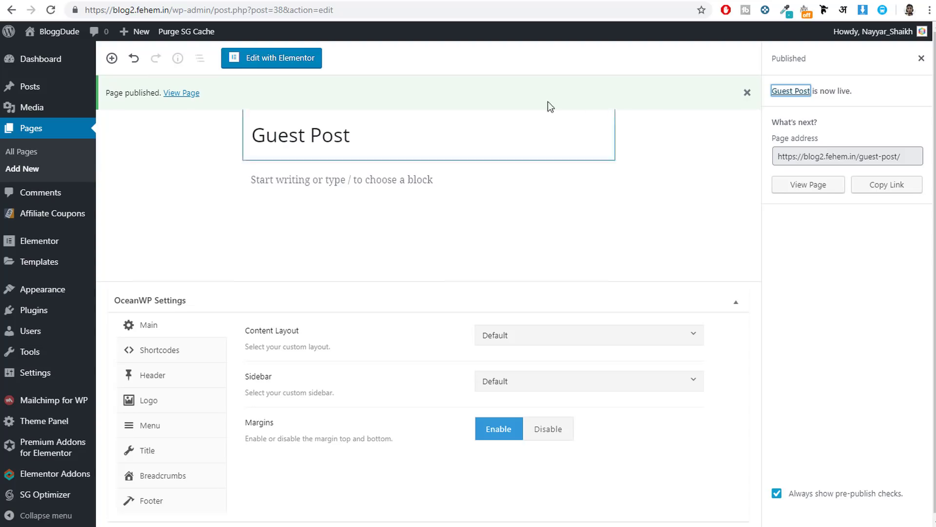
mouse_move(45, 383)
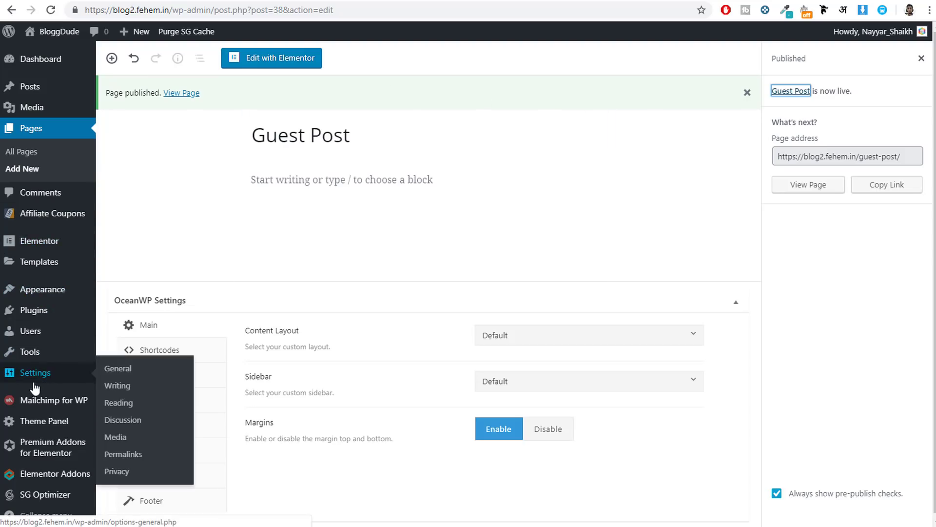
In Reading Settings, choose Blog as the posts page and save the changes.
click(128, 408)
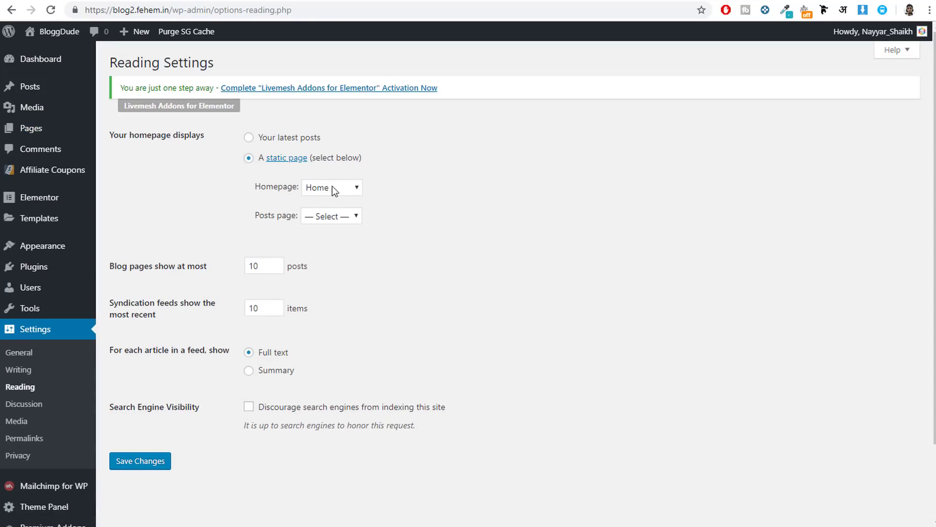
click(323, 215)
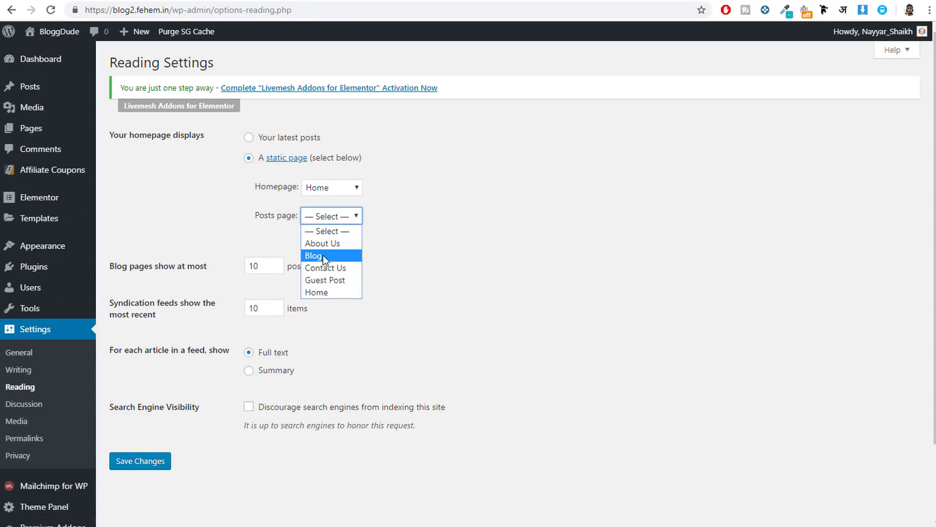
click(323, 256)
click(142, 468)
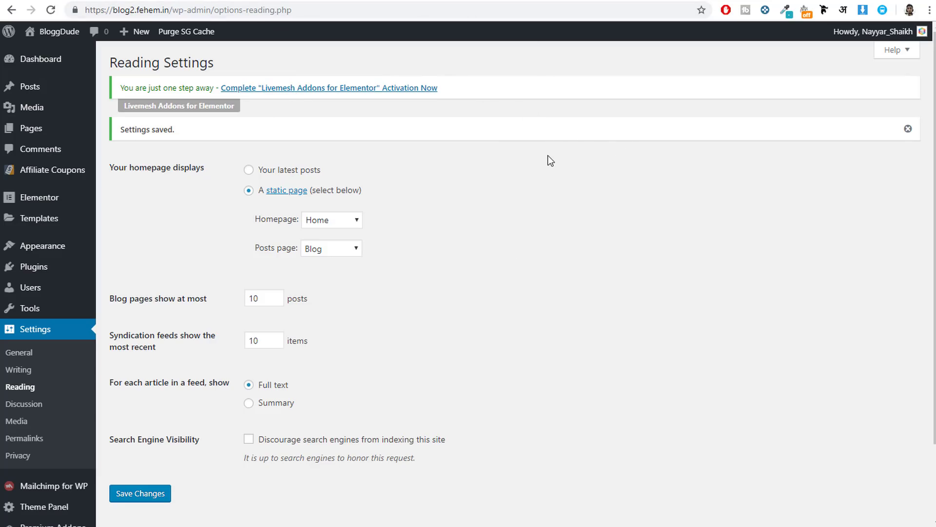
scroll(549, 161, down, 2)
Create a new navigation menu named Main Menu.
mouse_move(43, 162)
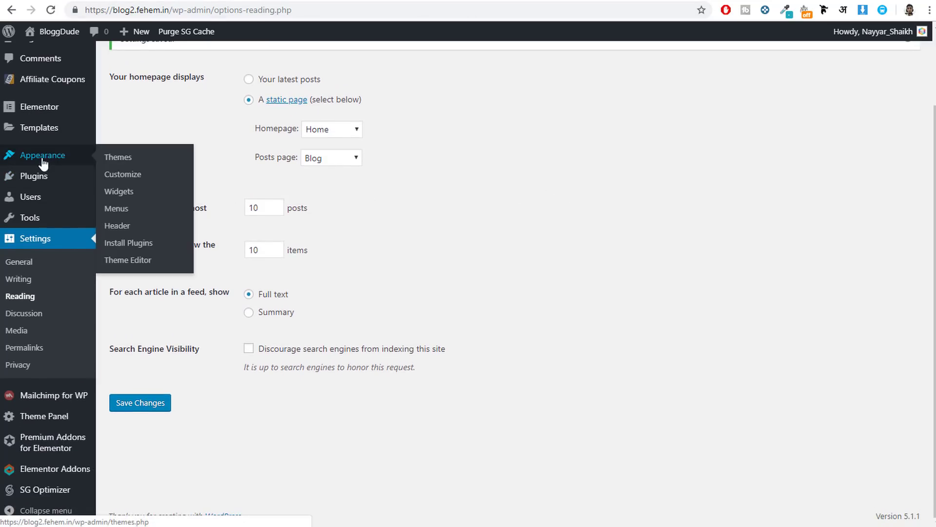
click(117, 208)
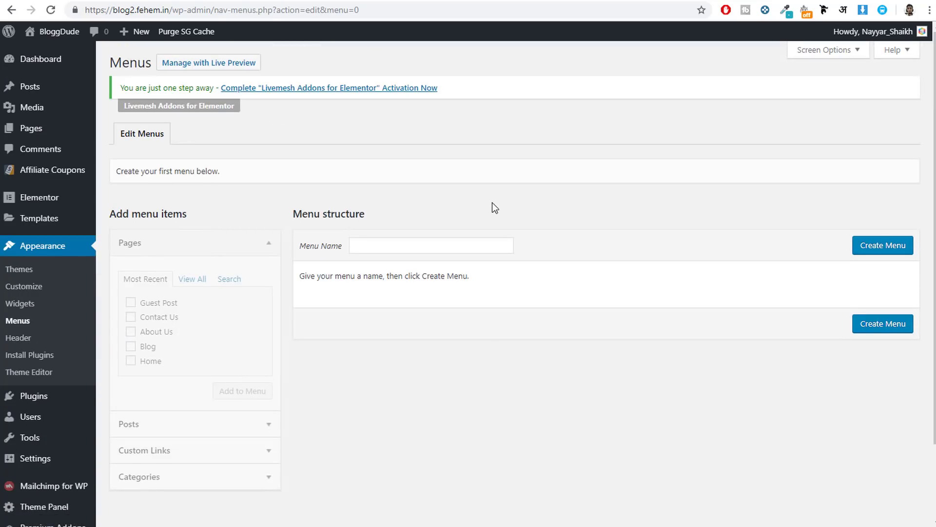
click(397, 250)
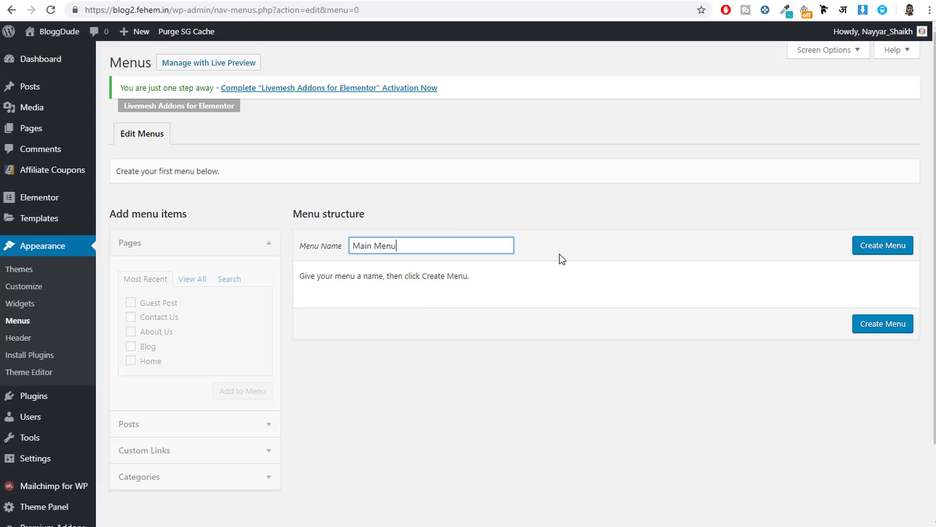
click(893, 254)
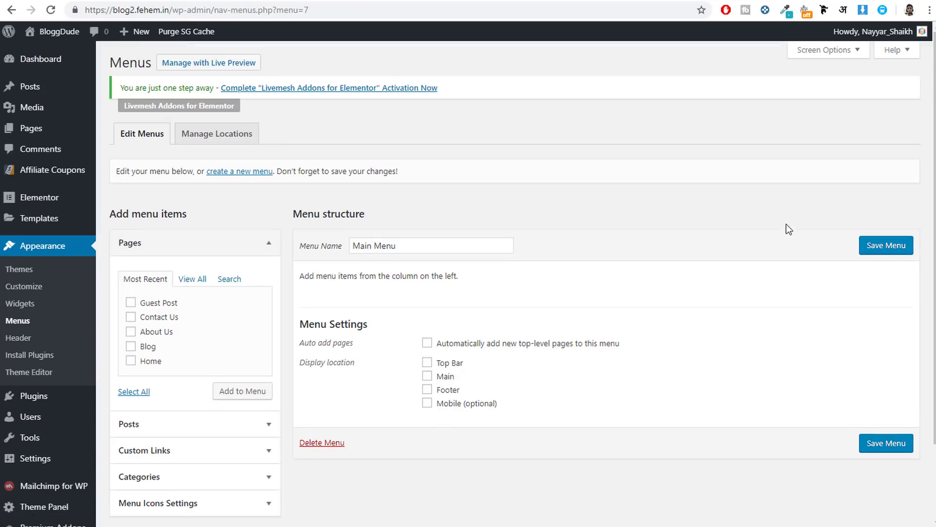
Add the Home, About Us, Blog, Contact Us and Guest Post pages to Main Menu.
click(194, 282)
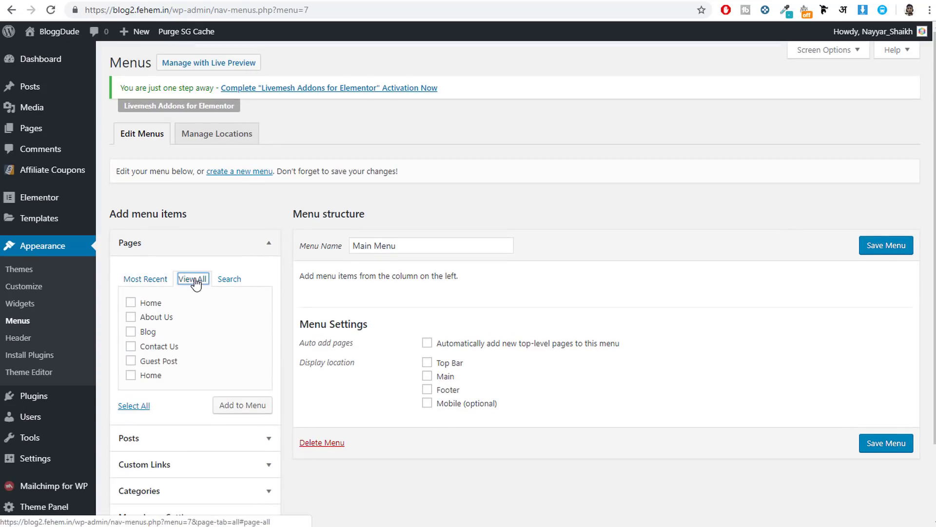
click(131, 303)
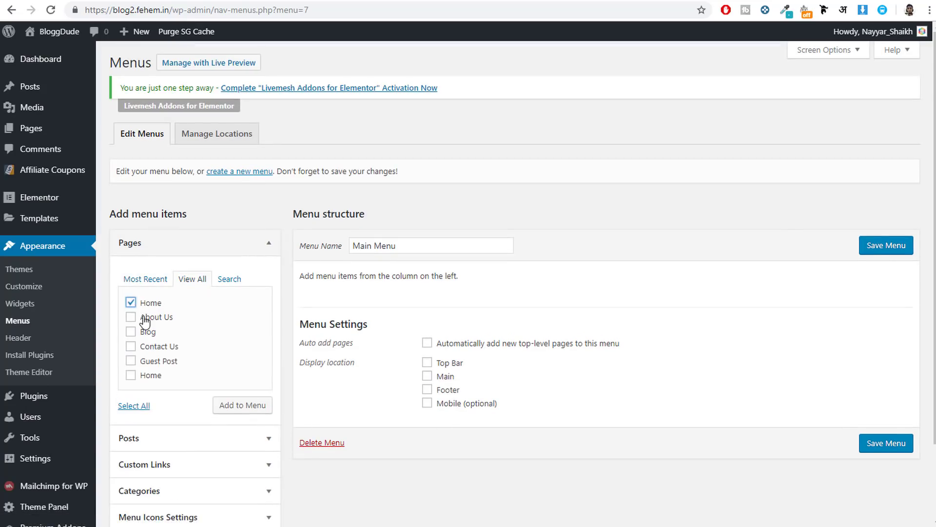
click(139, 318)
click(146, 332)
click(157, 347)
click(153, 361)
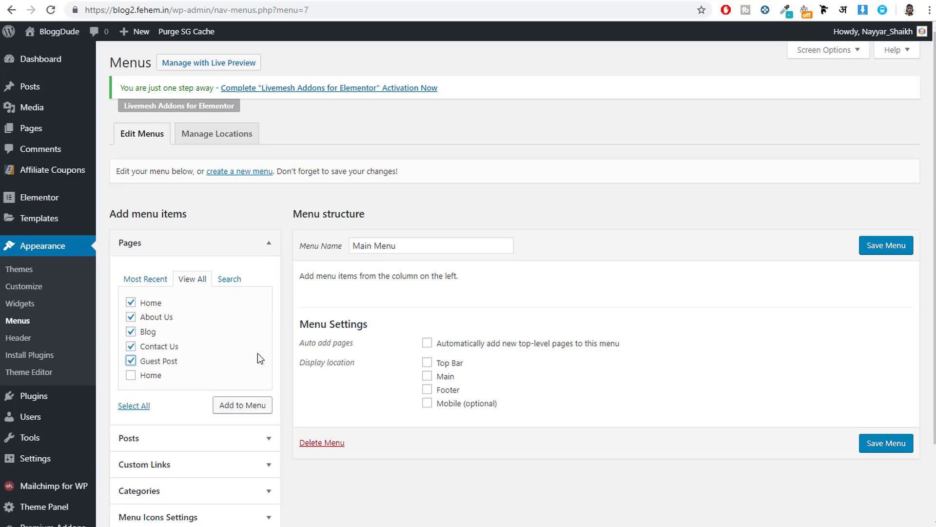
click(248, 406)
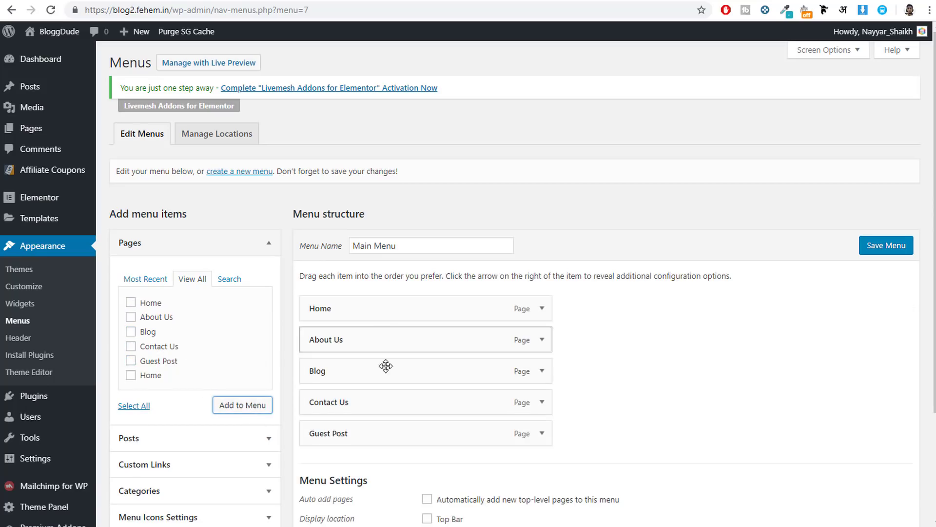
Move Blog above About Us, assign the menu to the Main location, and save it.
drag(381, 369, 386, 340)
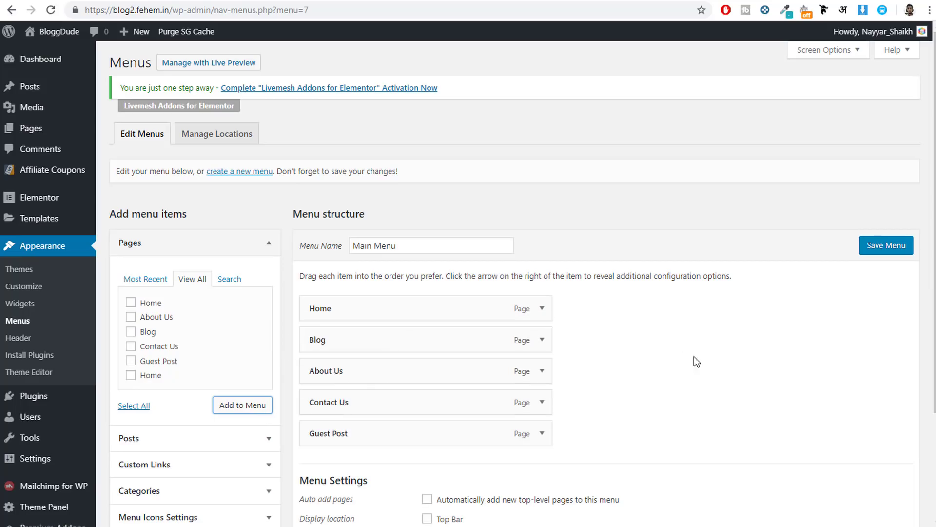
scroll(731, 366, down, 3)
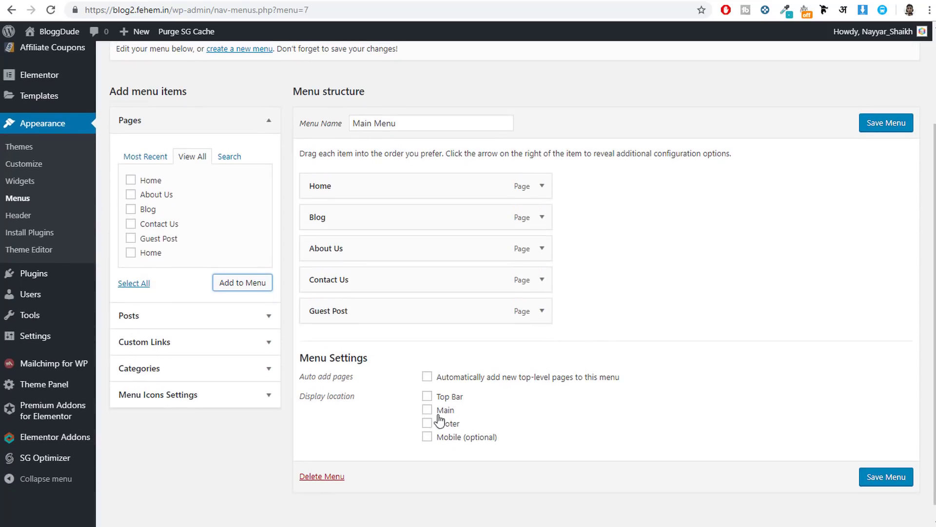
click(442, 411)
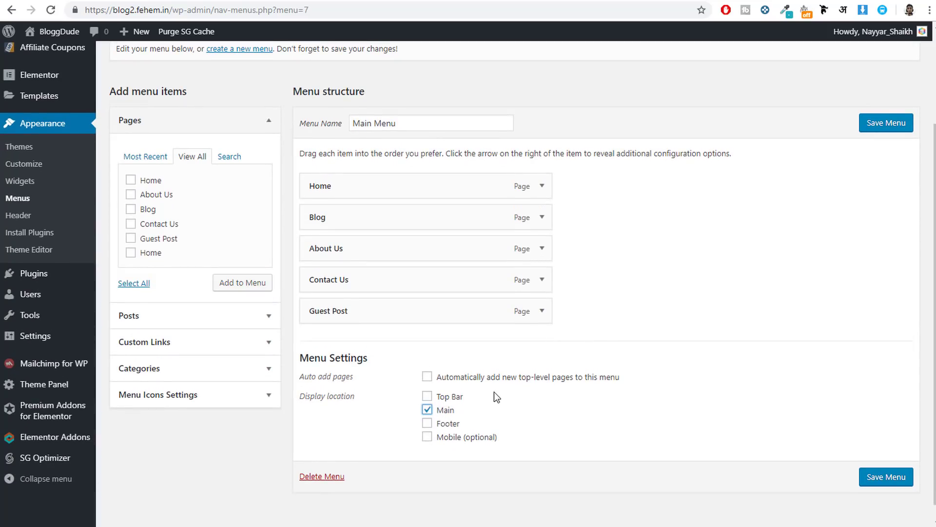
click(889, 480)
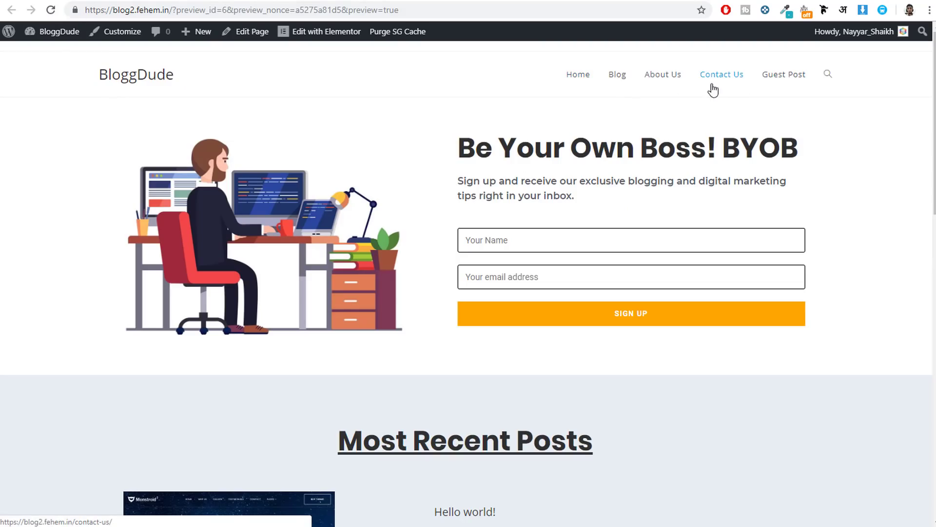
Scroll through the reference site's footer, then return to the WordPress admin tab.
scroll(612, 225, down, 15)
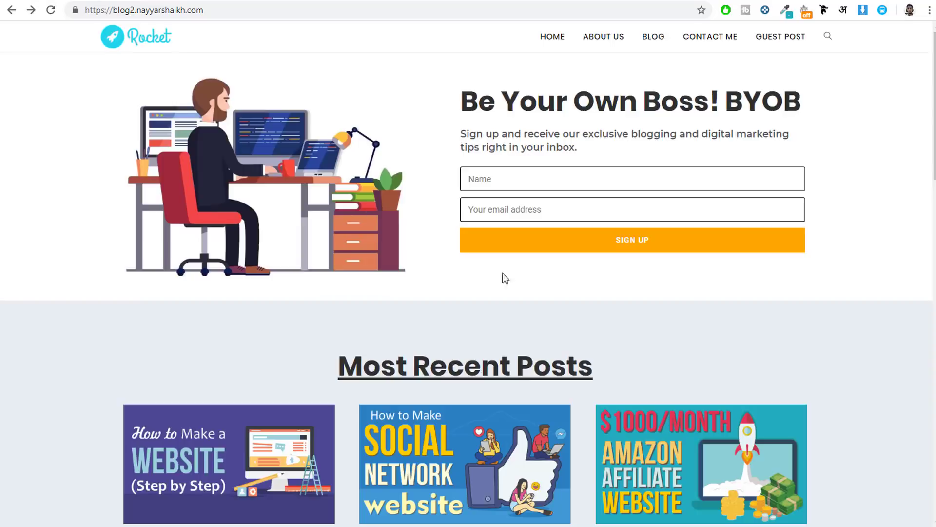
scroll(502, 276, down, 12)
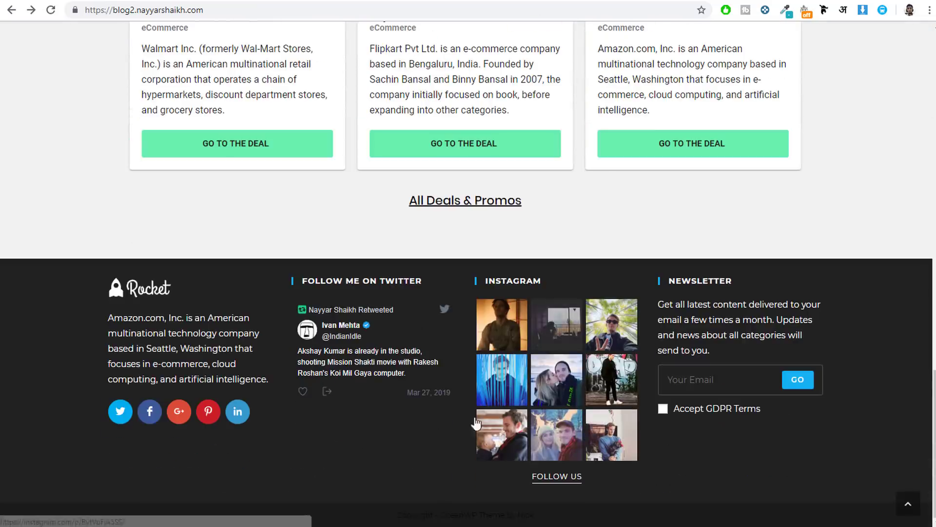
scroll(570, 425, up, 15)
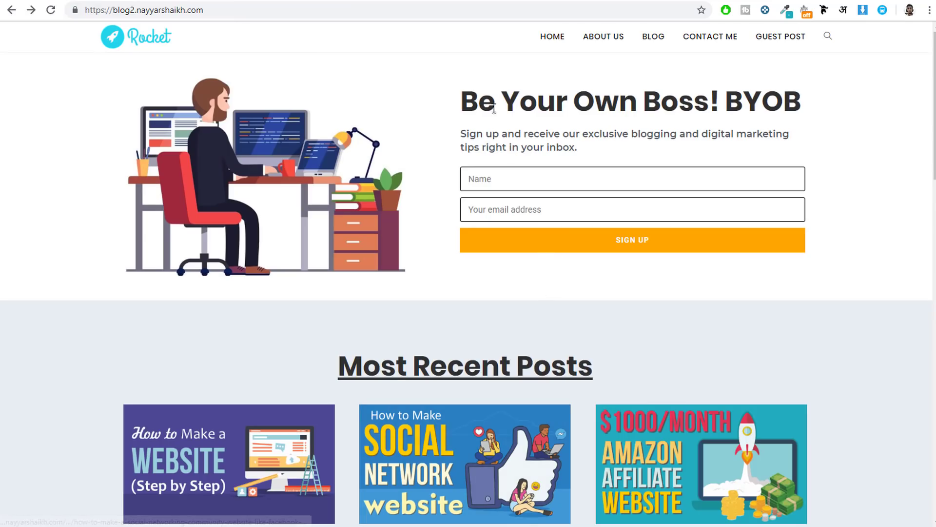
scroll(745, 207, down, 15)
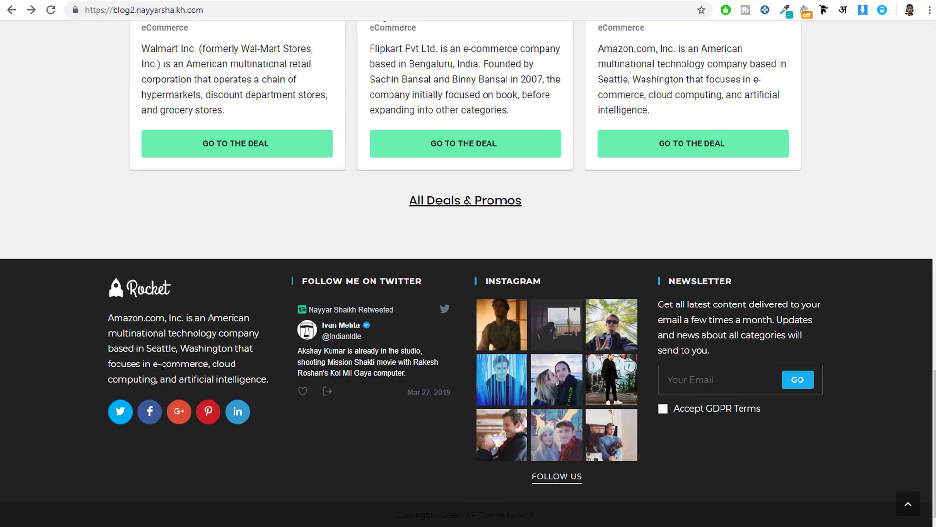
click(302, 1)
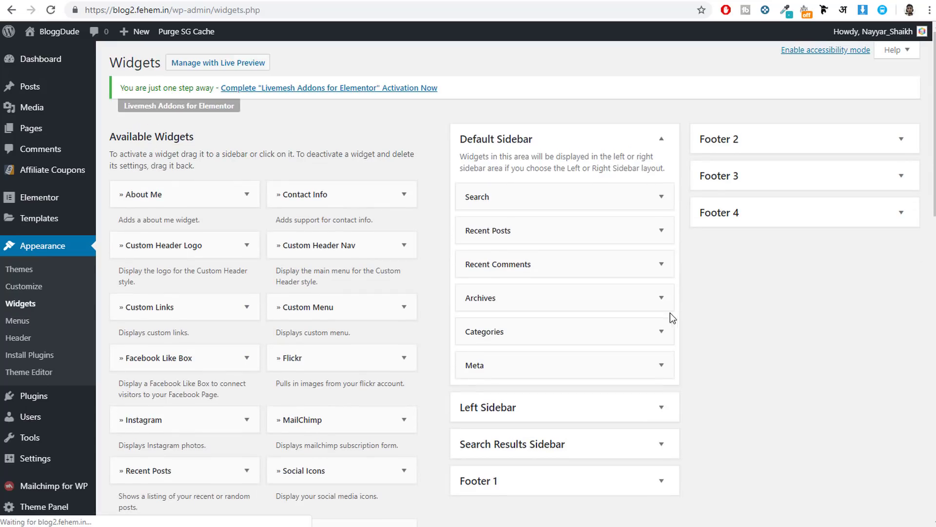
Collapse the Default Sidebar widget area, review the reference site's footer text, and open a new tab.
click(643, 144)
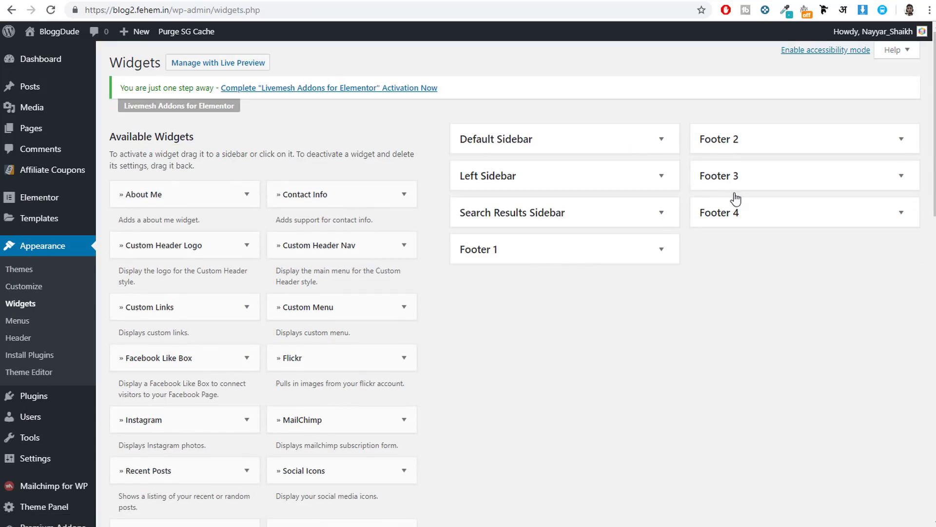
click(43, 1)
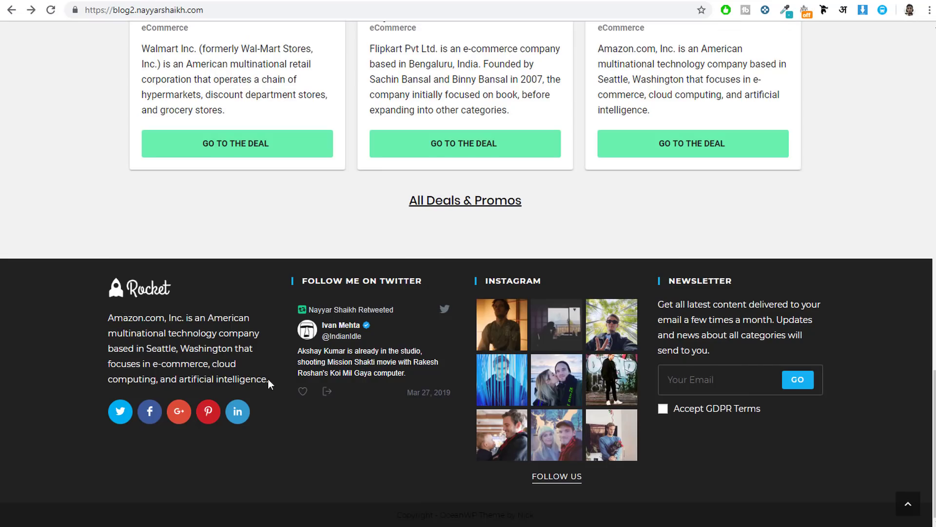
drag(270, 383, 107, 317)
click(107, 317)
scroll(184, 361, up, 20)
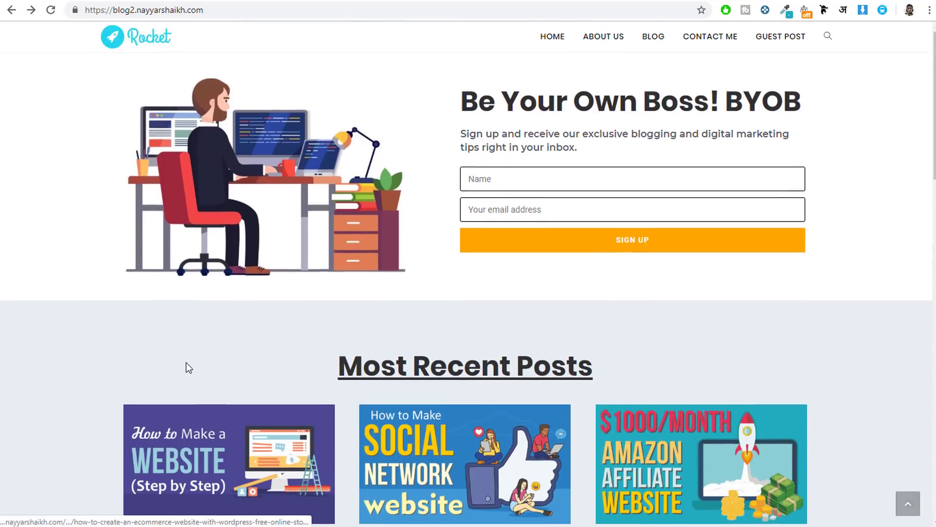
scroll(146, 139, down, 20)
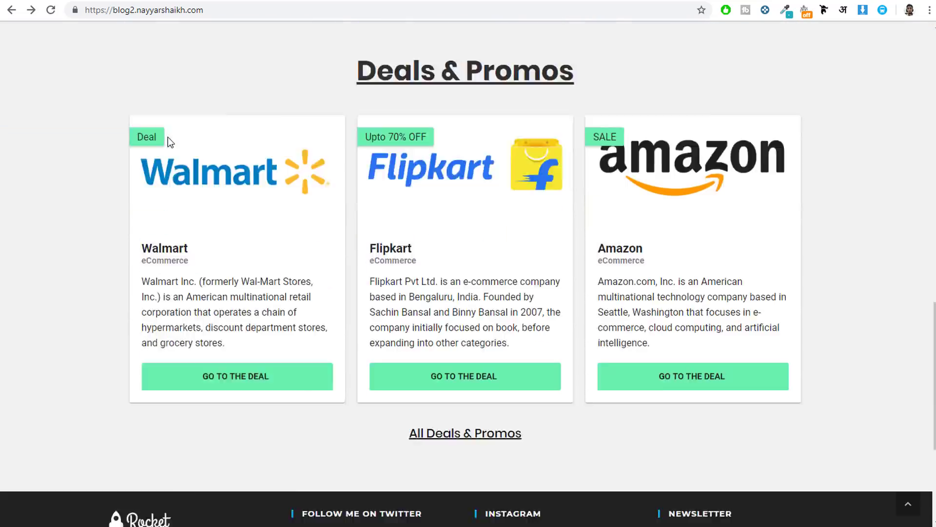
scroll(211, 301, up, 20)
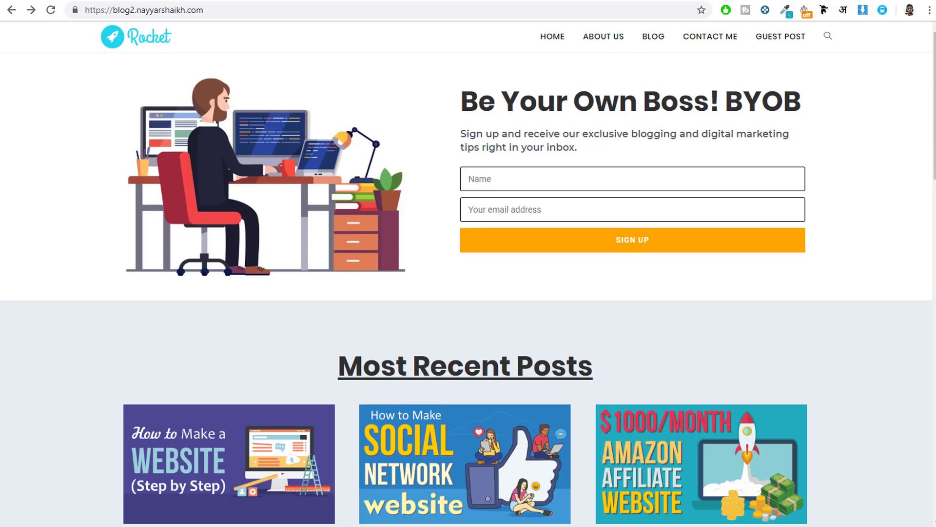
key(ctrl+t)
Load LogoMakr and search its graphics library for rocket icons.
text(lo)
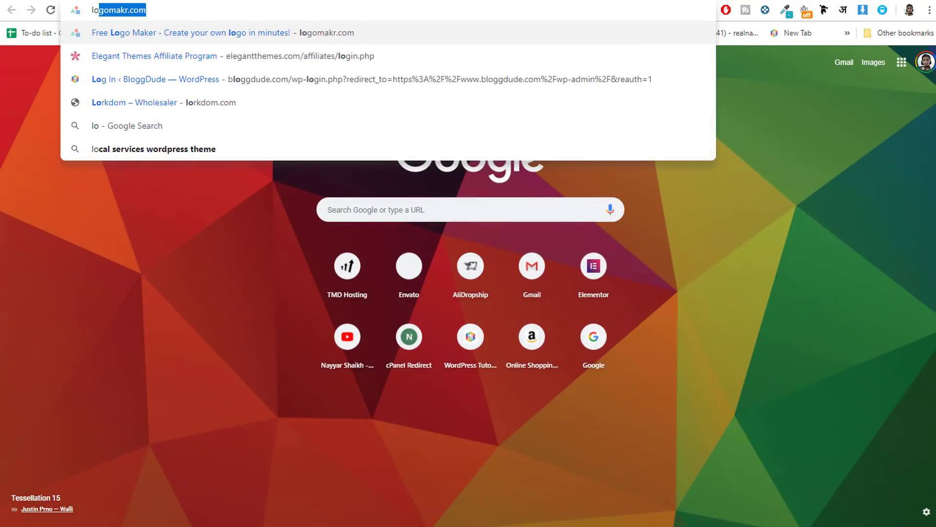
key(Return)
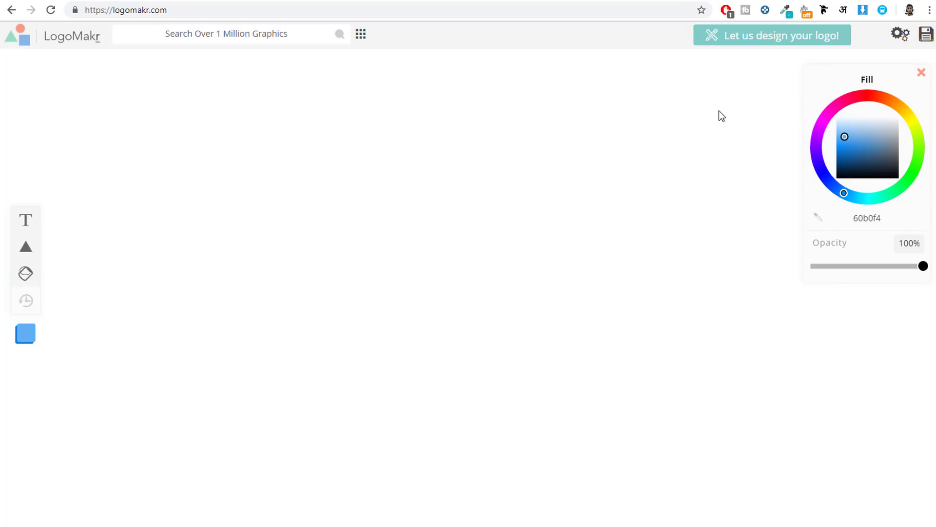
key(ctrl+w)
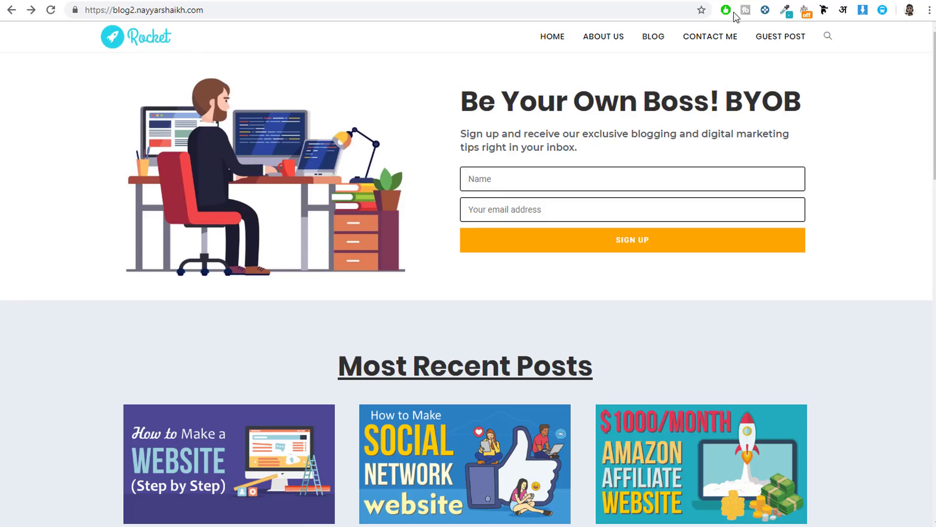
key(alt+Right)
click(228, 37)
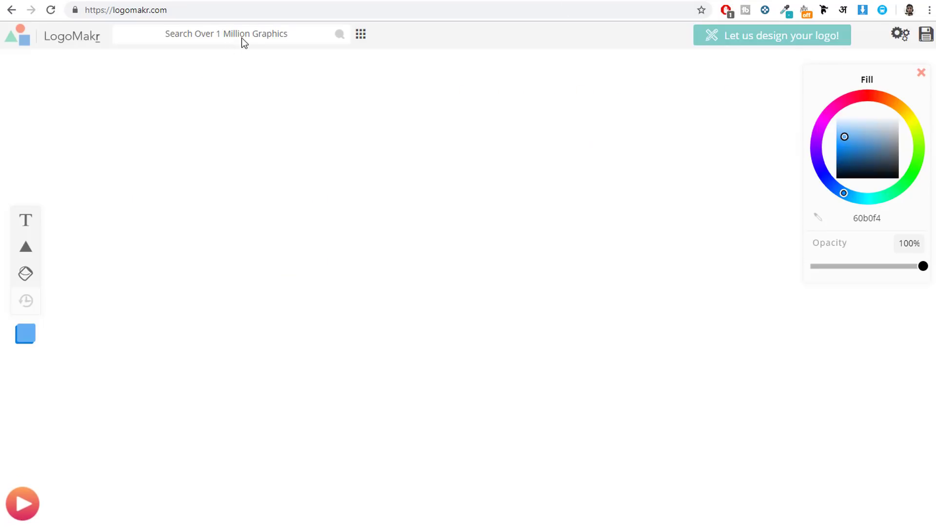
click(253, 35)
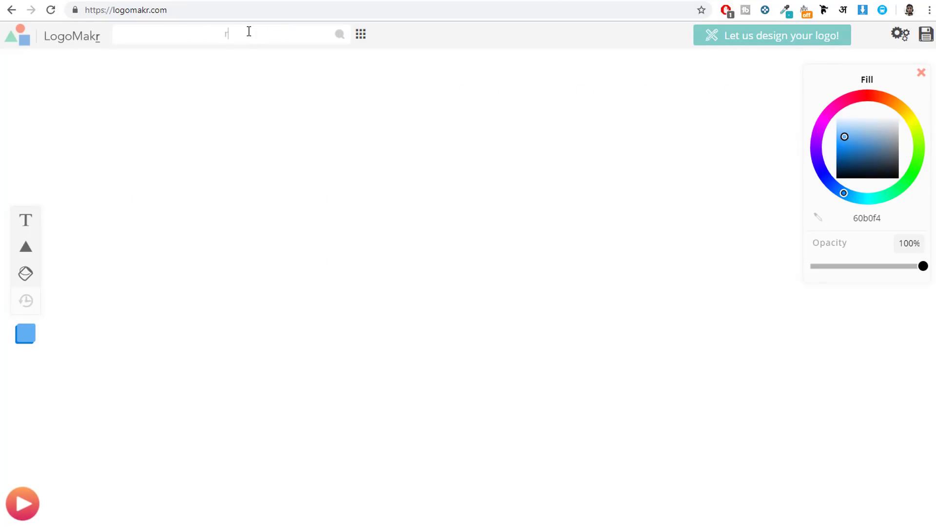
key(Return)
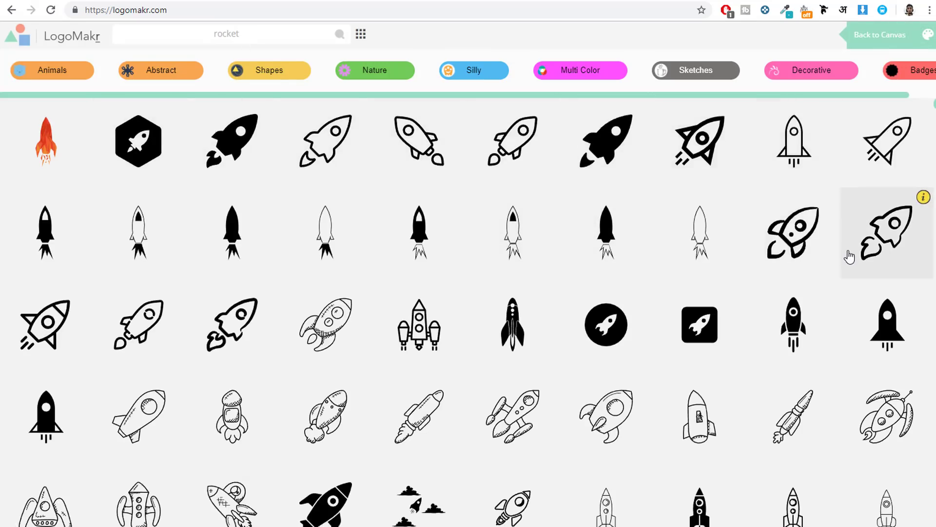
scroll(846, 255, down, 15)
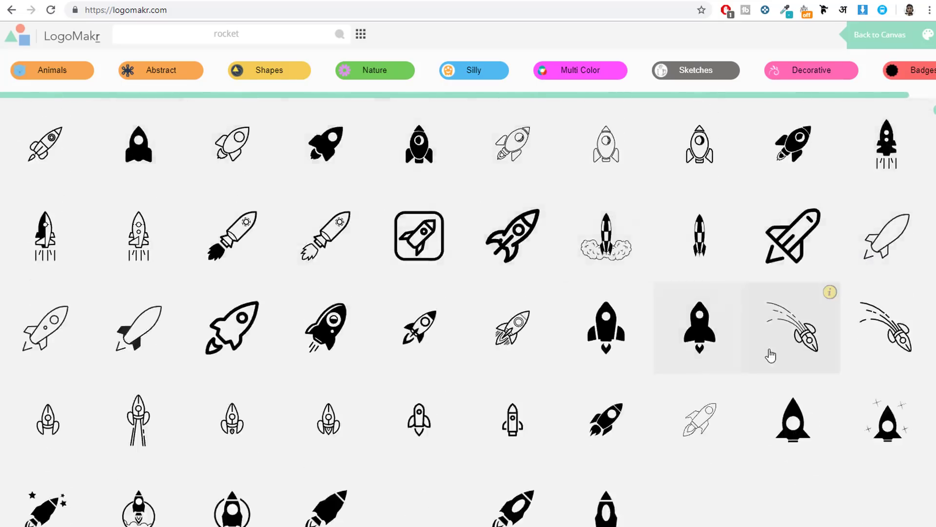
scroll(769, 352, down, 10)
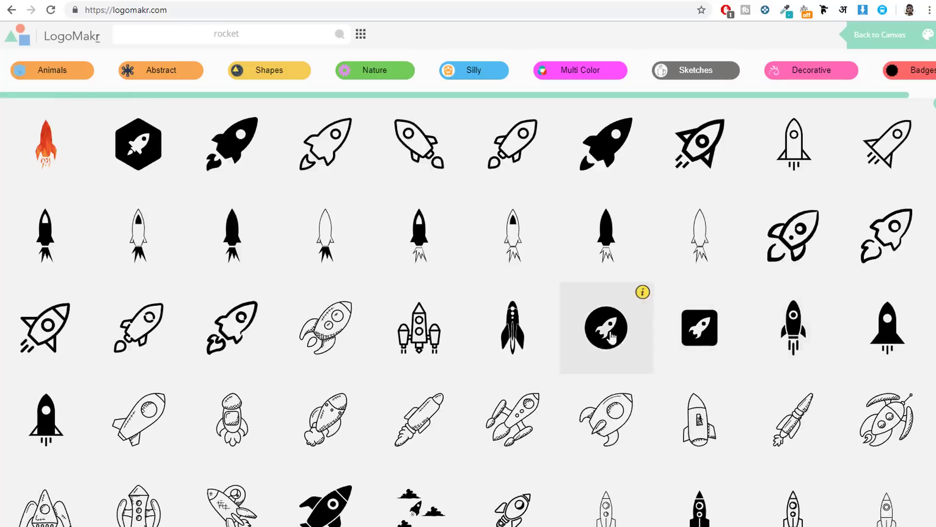
Place the circular rocket icon, shrink it to about 119 px, and recolour it cyan 25cce9.
click(608, 343)
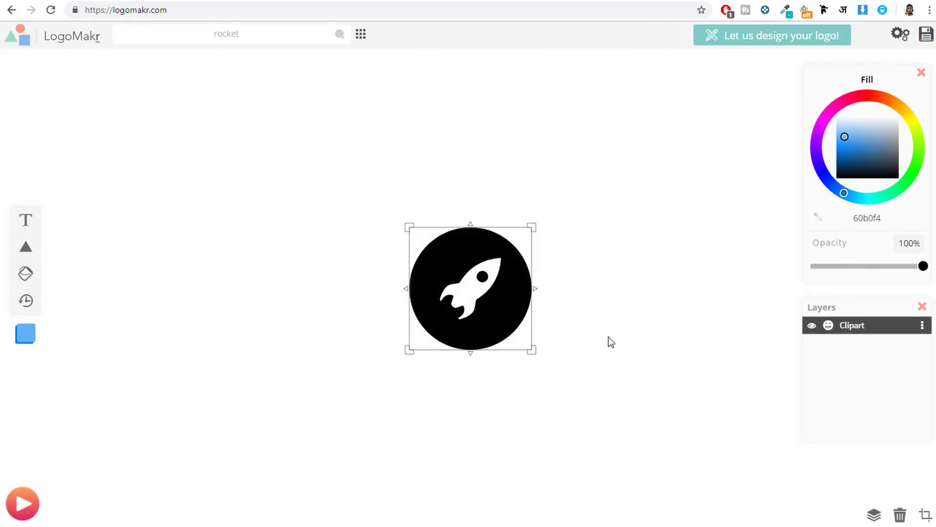
drag(467, 271, 272, 256)
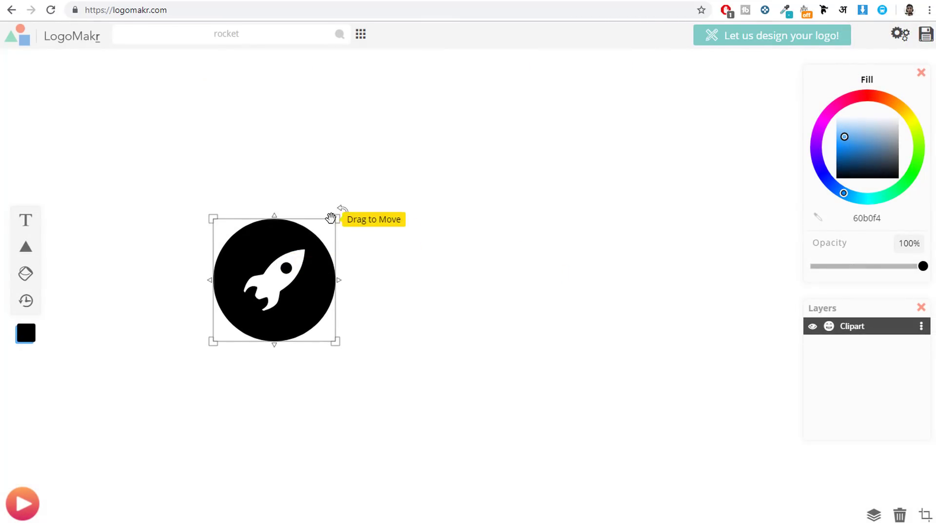
drag(335, 212, 253, 271)
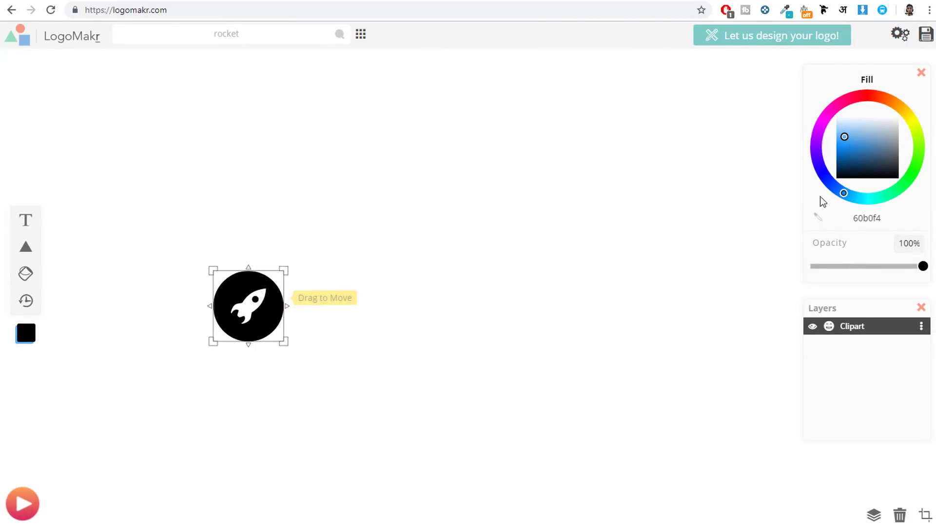
click(845, 190)
drag(846, 190, 858, 194)
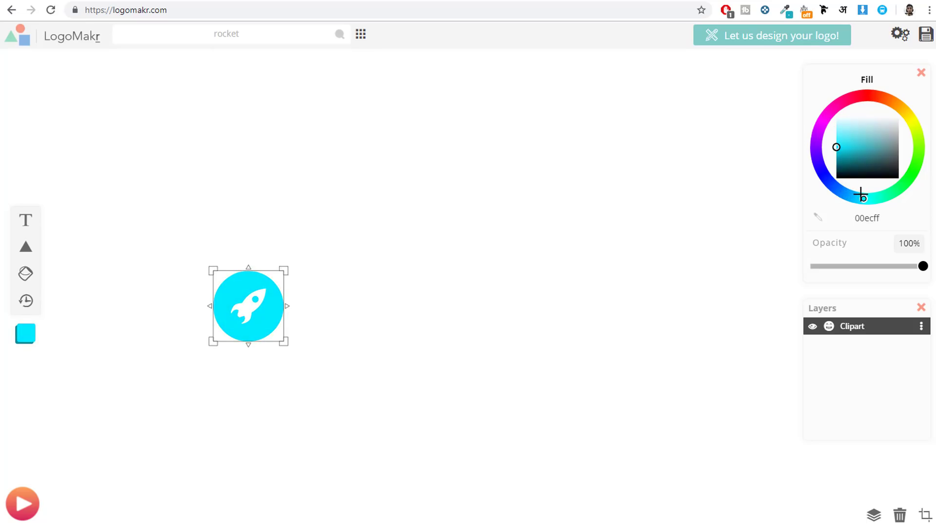
mouse_move(846, 151)
mouse_down()
mouse_move(839, 144)
mouse_move(847, 145)
mouse_up()
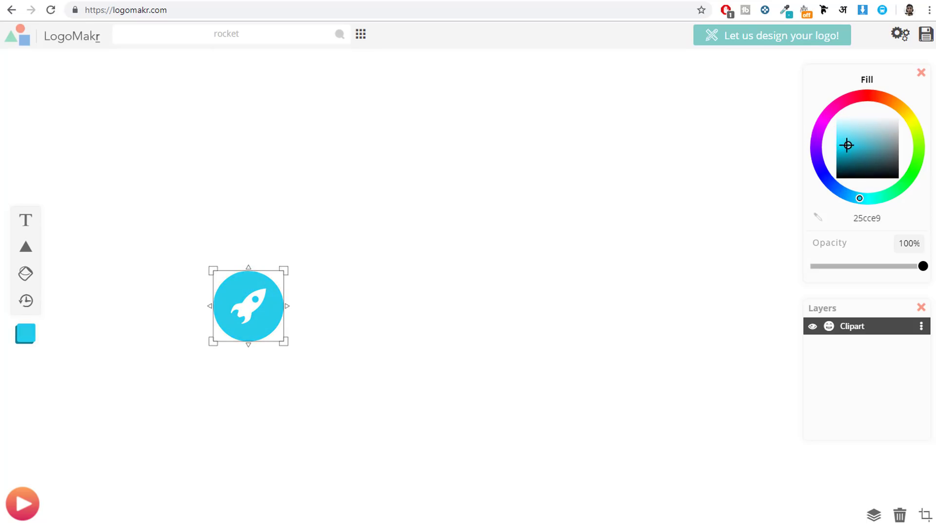
drag(288, 265, 288, 246)
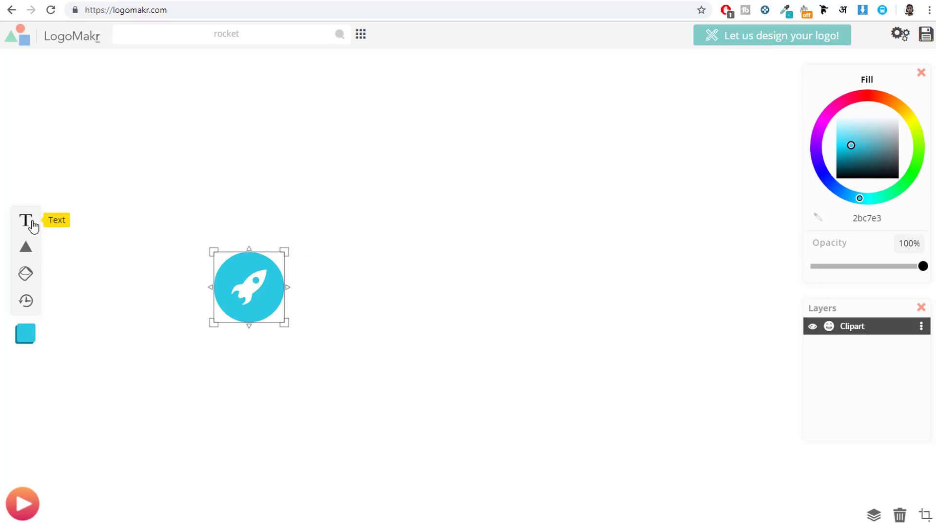
Add the text 'Rocket' in the Fancy & Cursive font Grand Hotel.
click(24, 226)
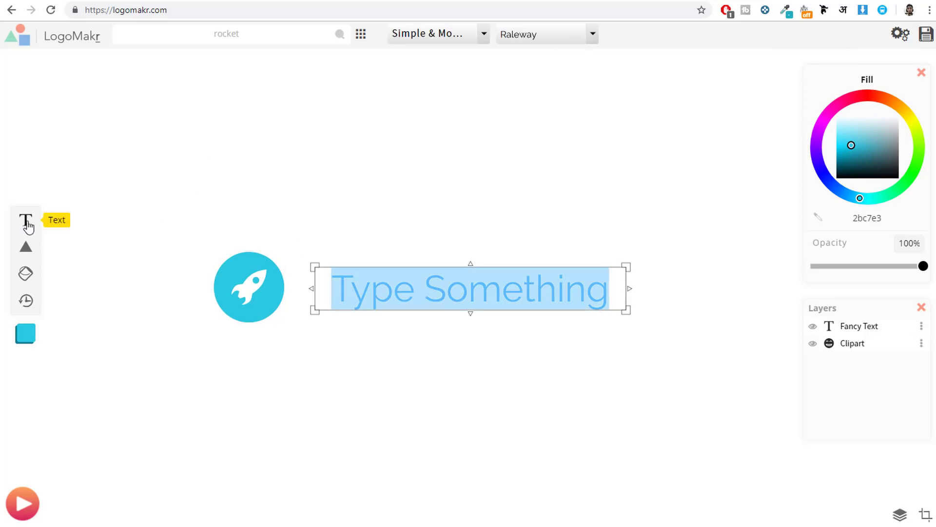
text(Rocket)
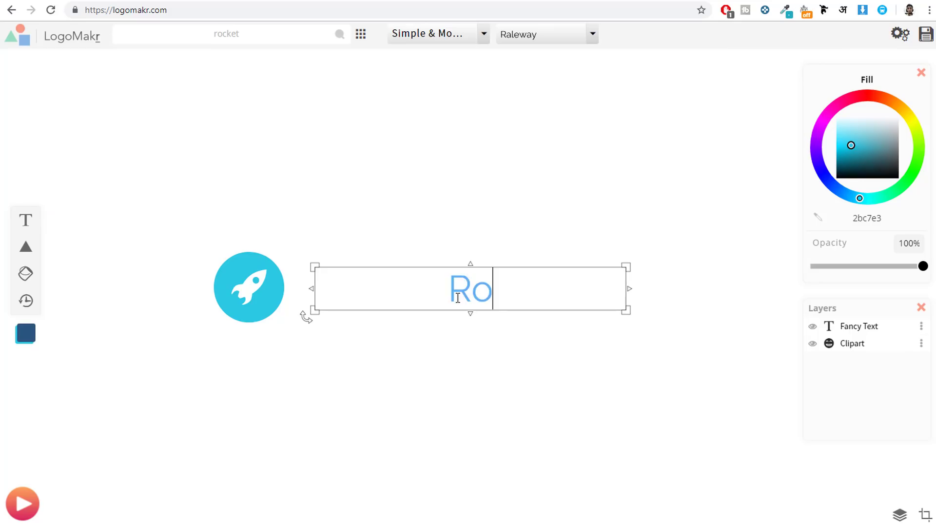
click(510, 176)
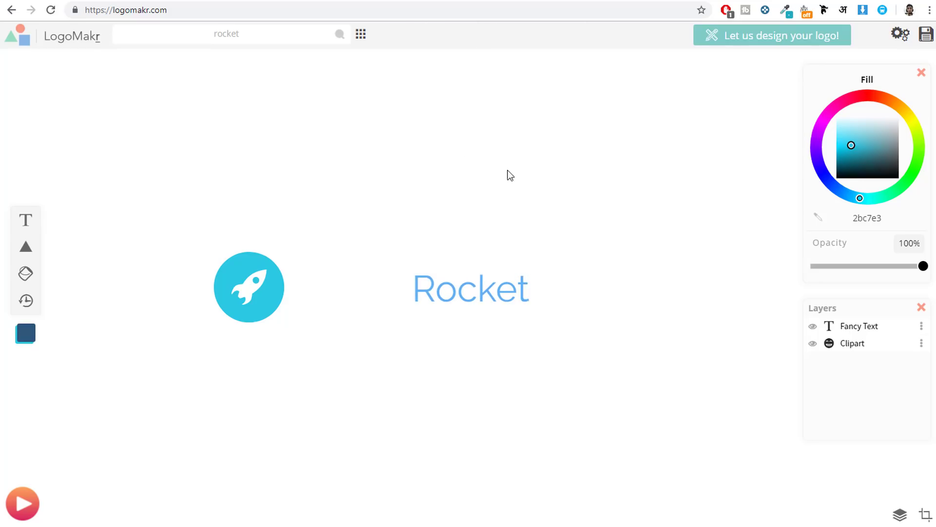
click(452, 273)
click(444, 27)
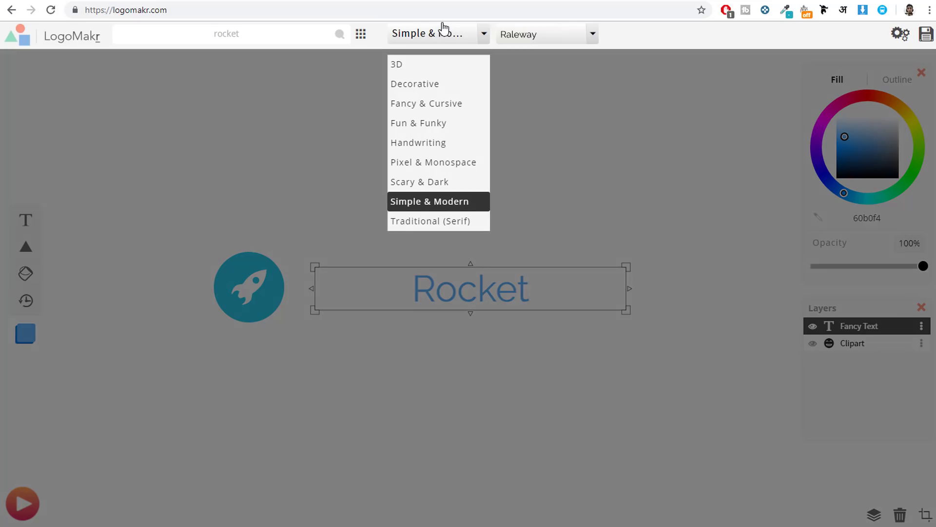
click(433, 105)
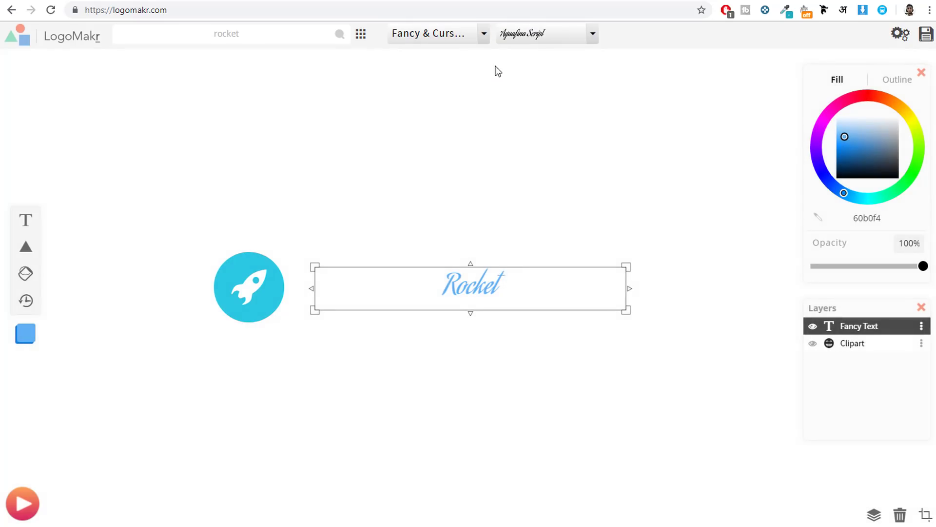
click(548, 34)
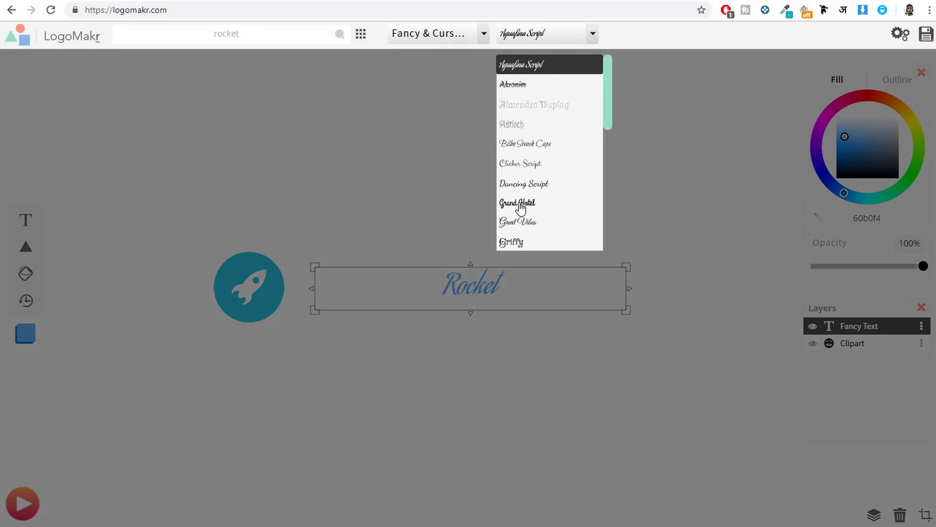
click(520, 207)
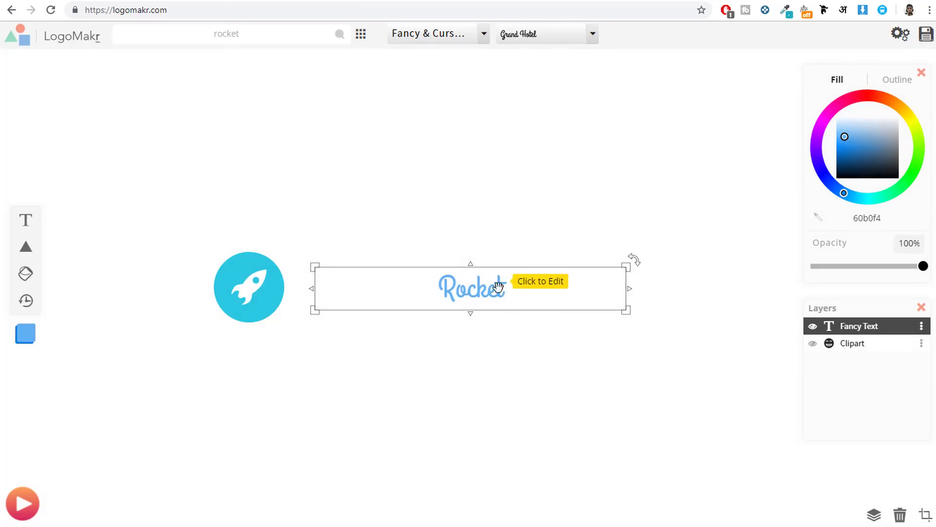
Enlarge the Rocket text and position it next to the rocket icon.
drag(496, 287, 351, 286)
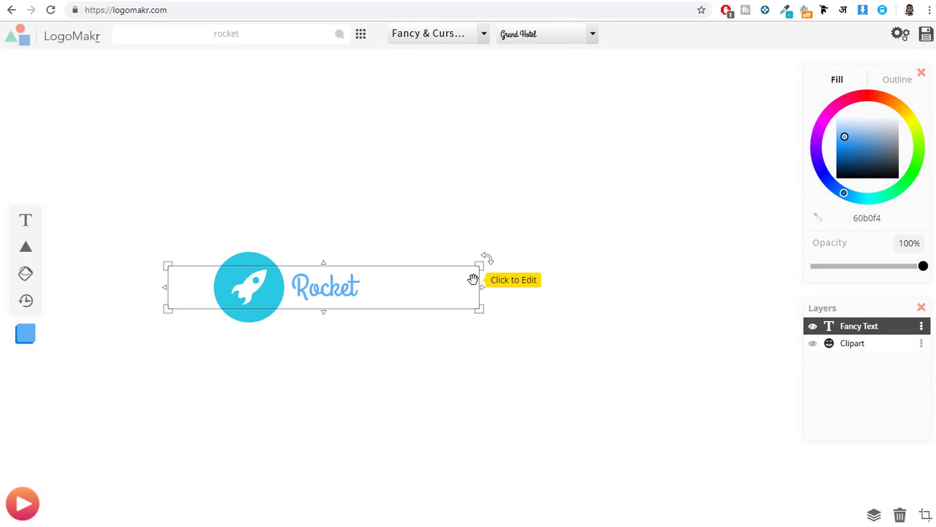
drag(480, 265, 547, 215)
drag(453, 244, 450, 269)
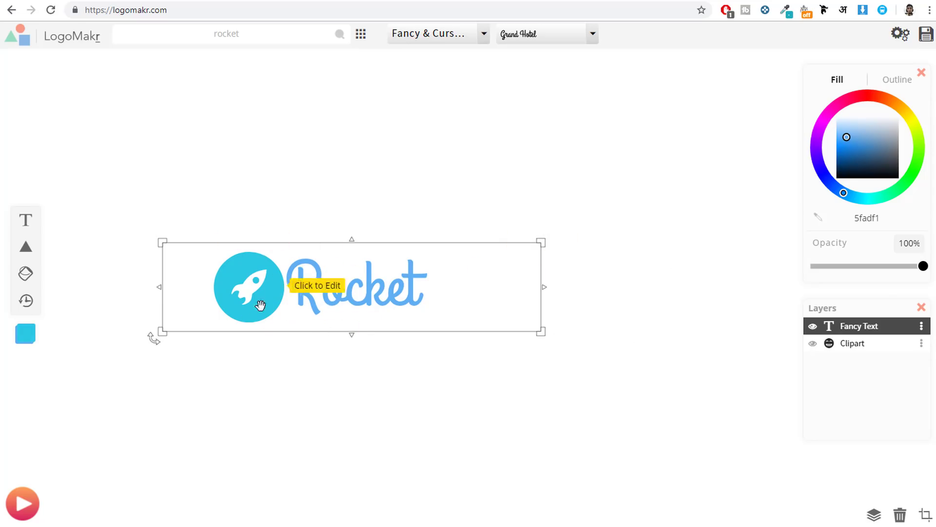
click(257, 320)
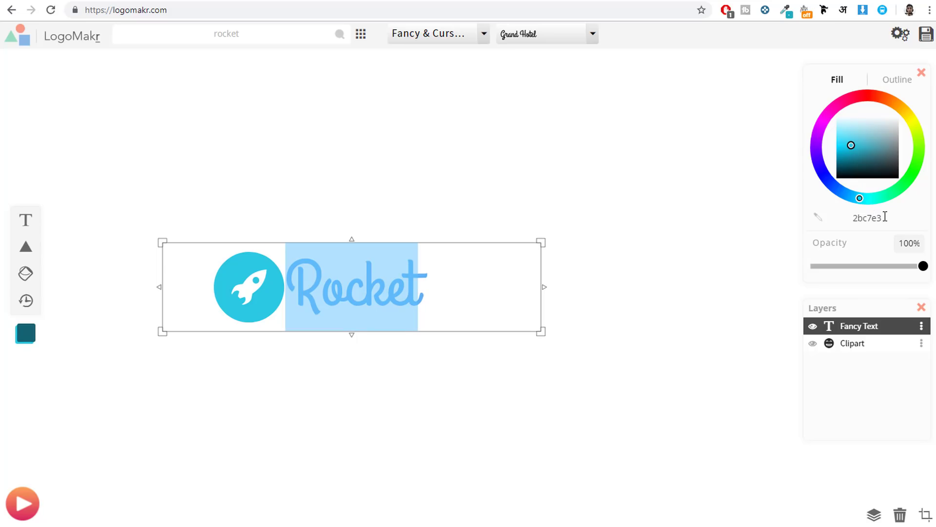
click(316, 385)
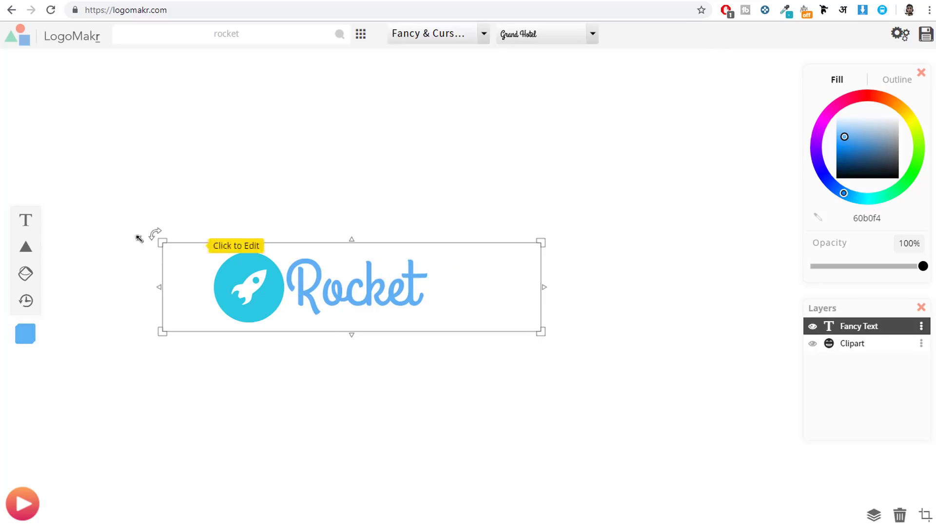
drag(159, 286, 313, 306)
click(265, 330)
Copy the icon's colour 2bc7e3 onto the Rocket text and set it beside the icon.
click(282, 319)
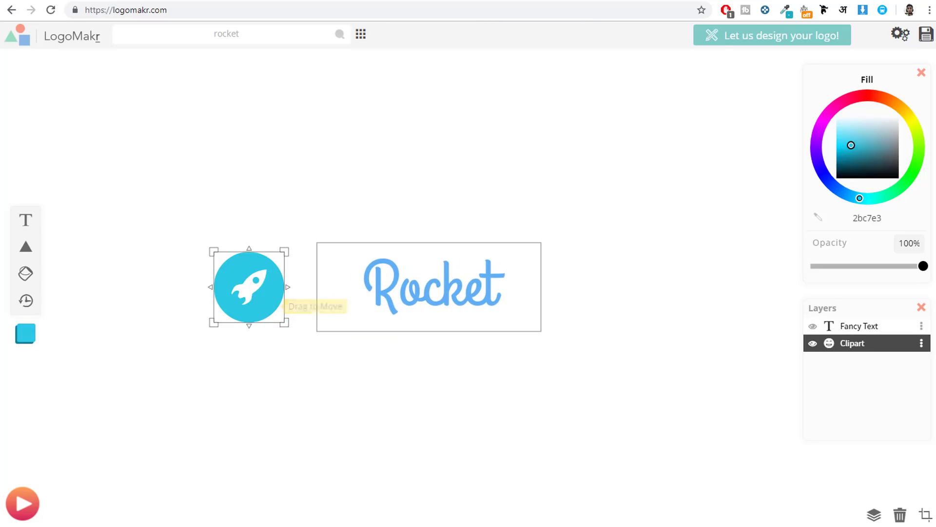
click(867, 218)
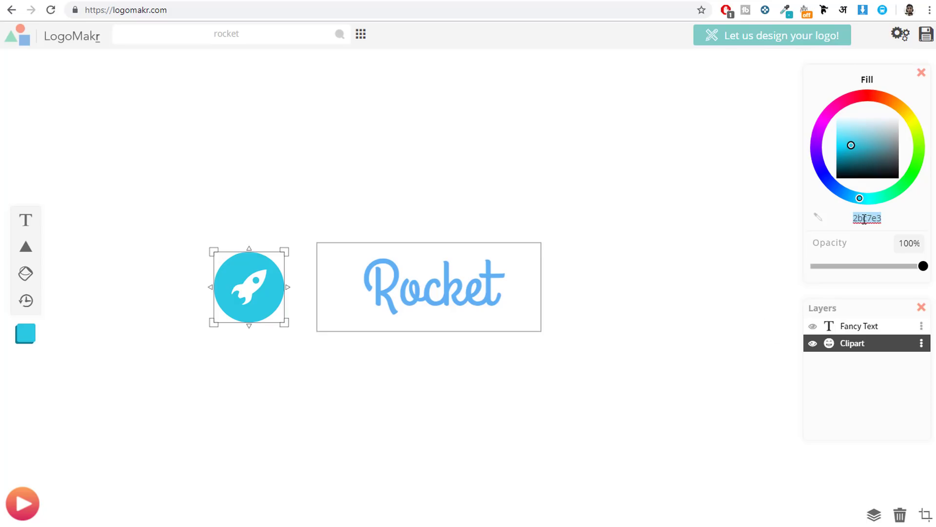
right_click(864, 218)
click(812, 293)
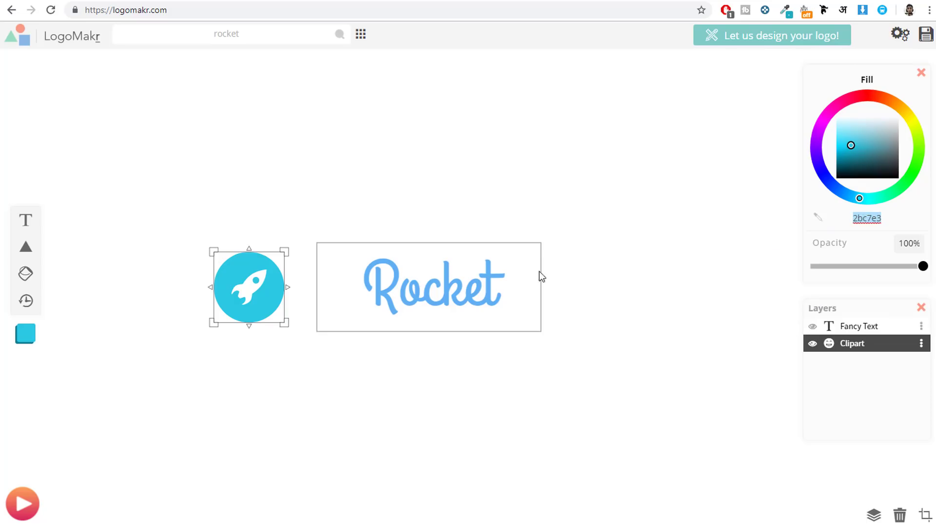
click(427, 291)
click(876, 219)
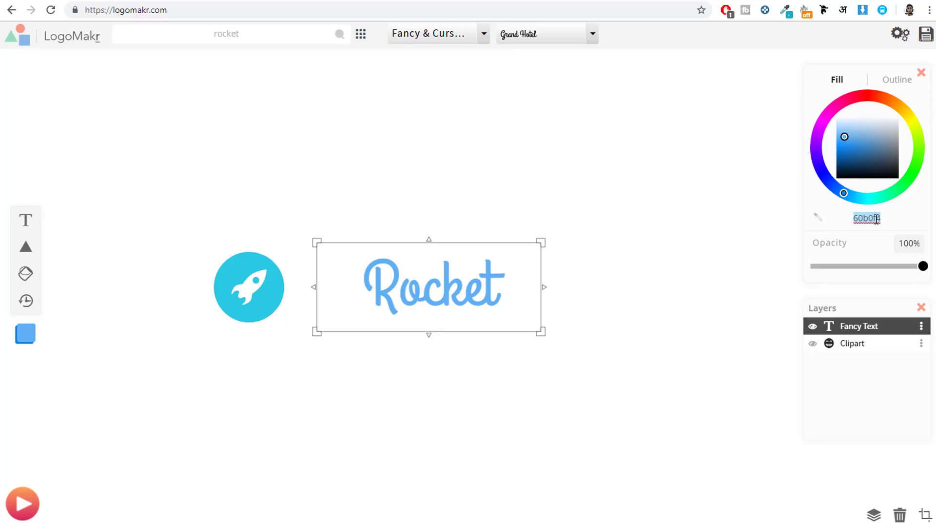
key(ctrl+v)
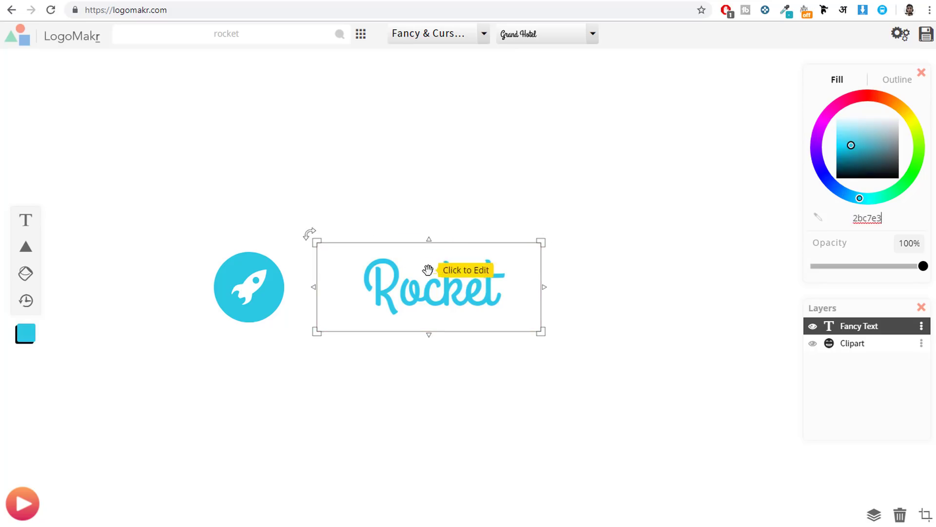
drag(429, 267, 351, 267)
click(694, 307)
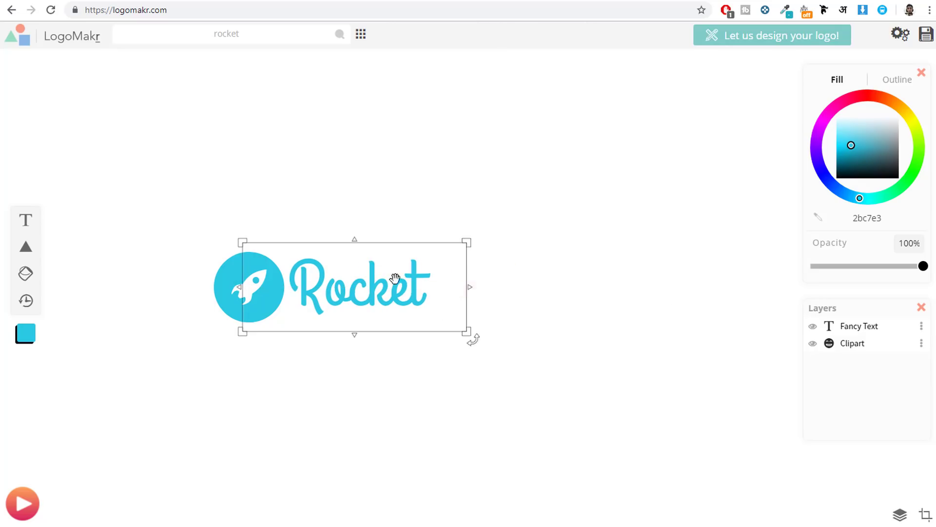
Crop the canvas to trim empty space above, below and right of the logo.
click(926, 517)
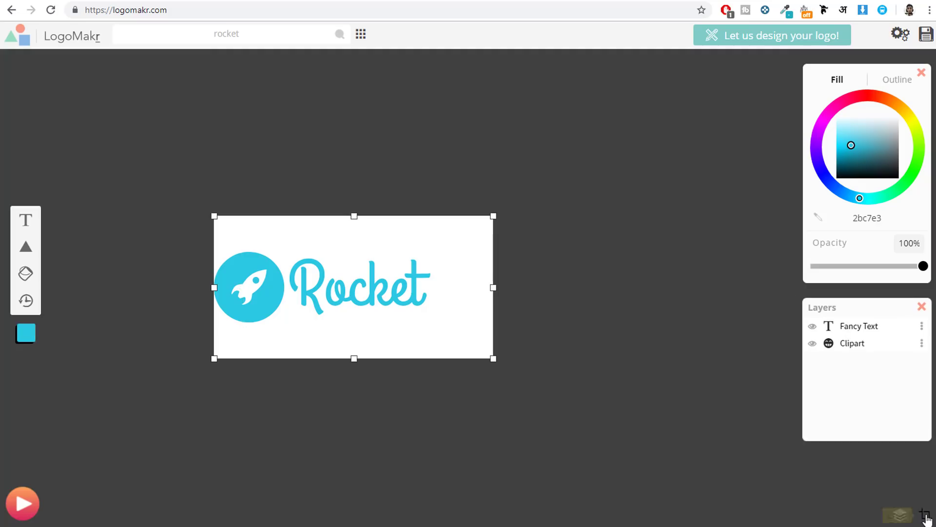
drag(354, 216, 354, 245)
drag(355, 358, 354, 324)
drag(488, 285, 435, 278)
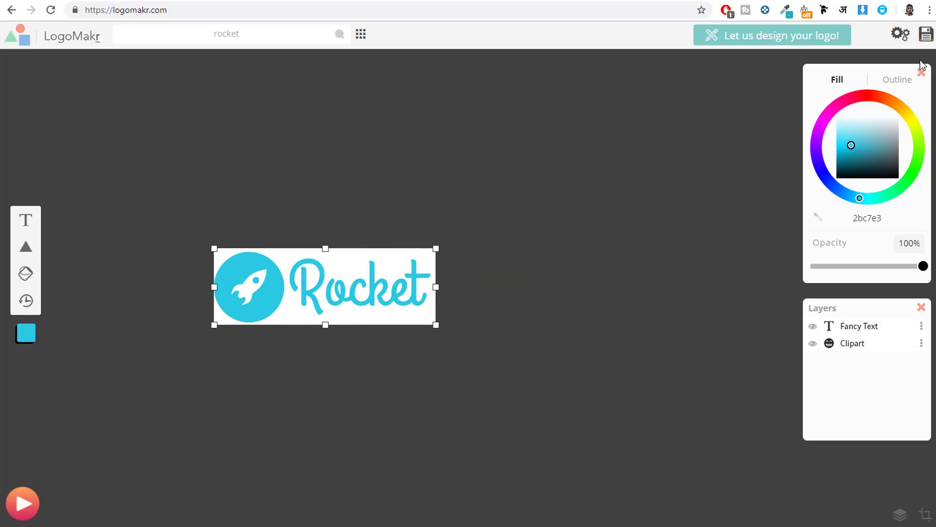
Save the logo as the free low-resolution PNG LogoMakr_3z7Ptk.png.
click(926, 35)
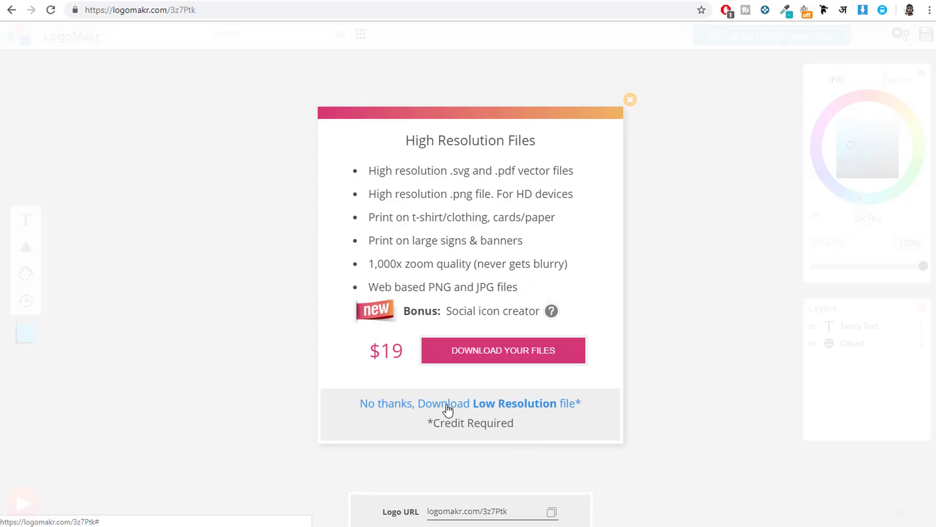
click(511, 409)
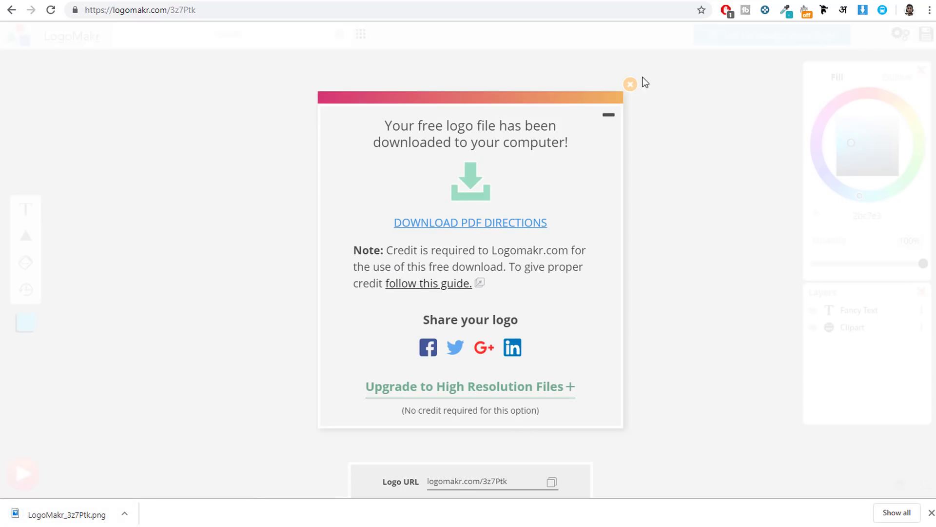
click(630, 86)
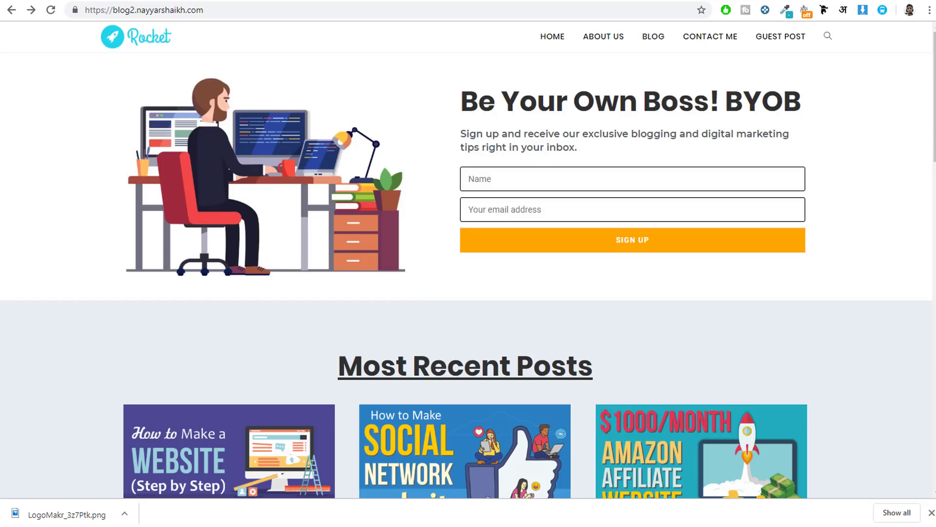
Recolour both the Rocket text and the rocket clipart to white ffffff.
scroll(282, 215, down, 20)
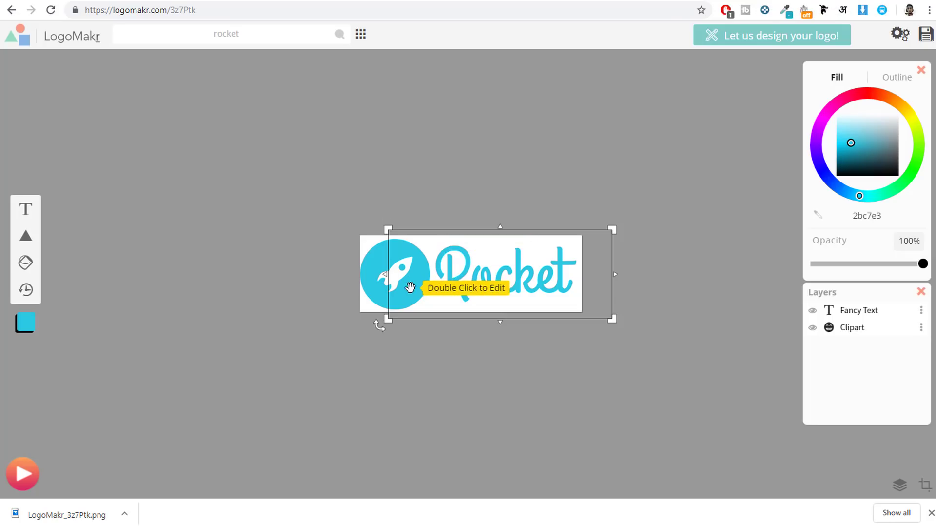
click(412, 293)
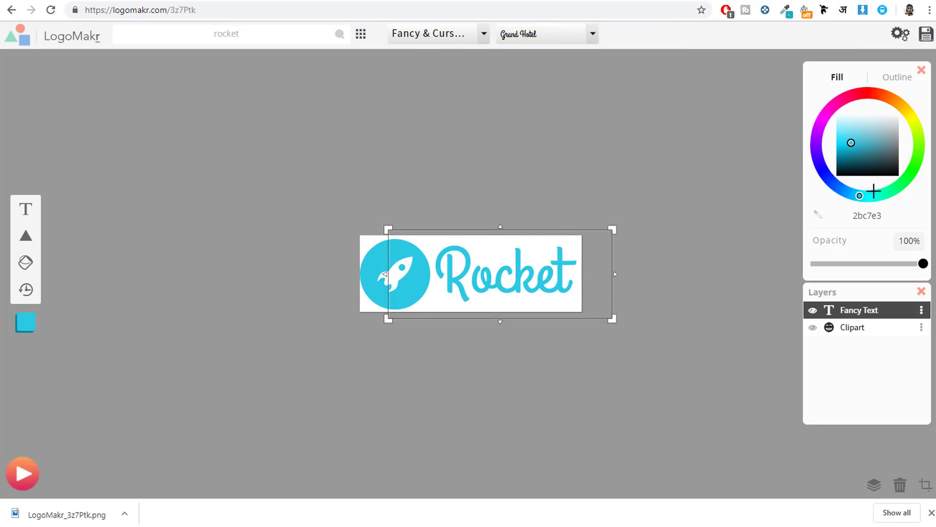
drag(853, 156, 732, 148)
click(597, 444)
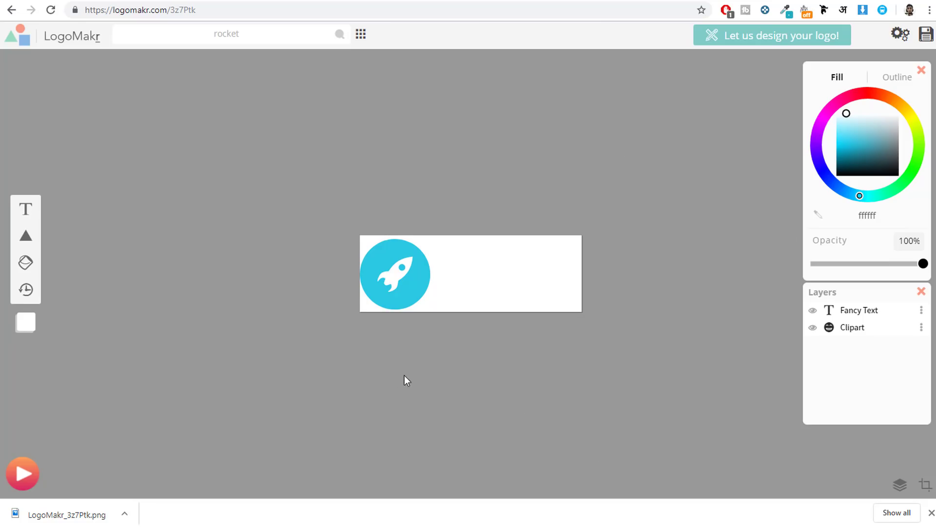
click(408, 273)
click(368, 424)
click(367, 281)
drag(860, 154, 854, 87)
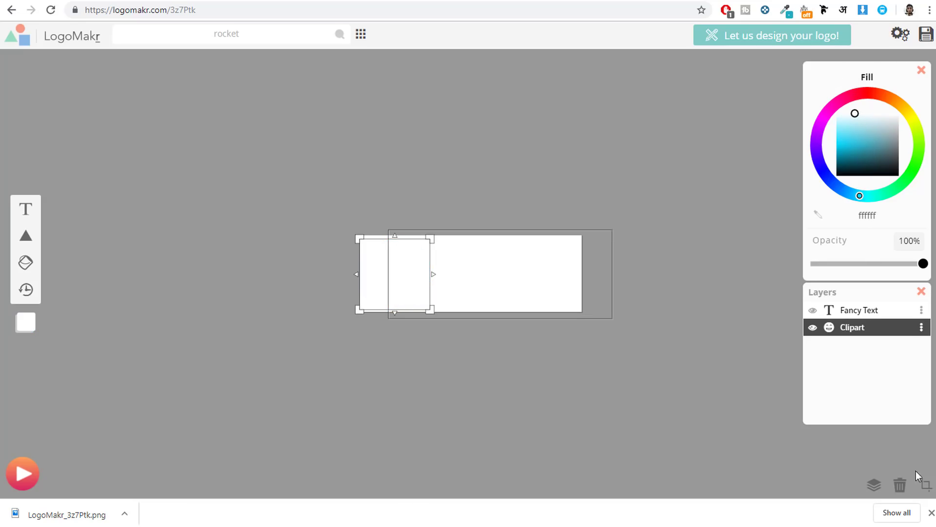
Download the white logo as the free low-resolution LogoMakr_6rdXAT.png.
click(914, 34)
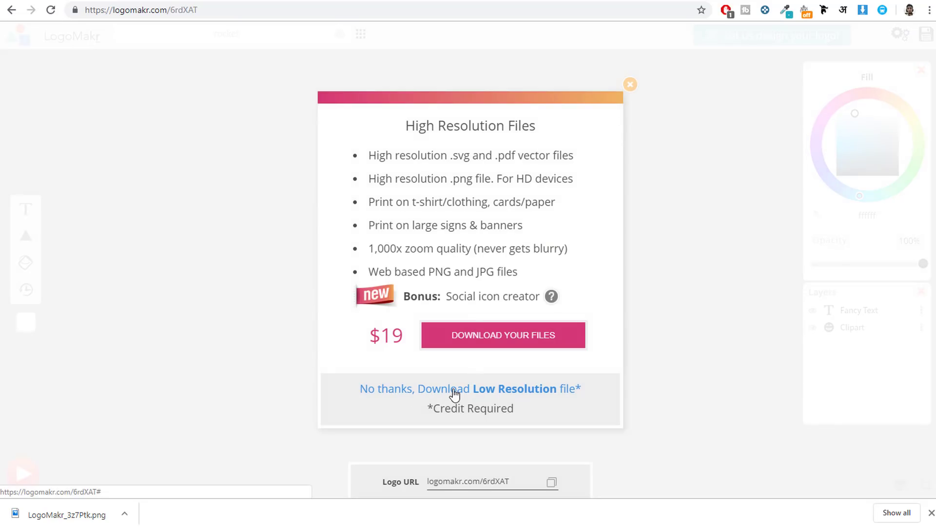
click(469, 389)
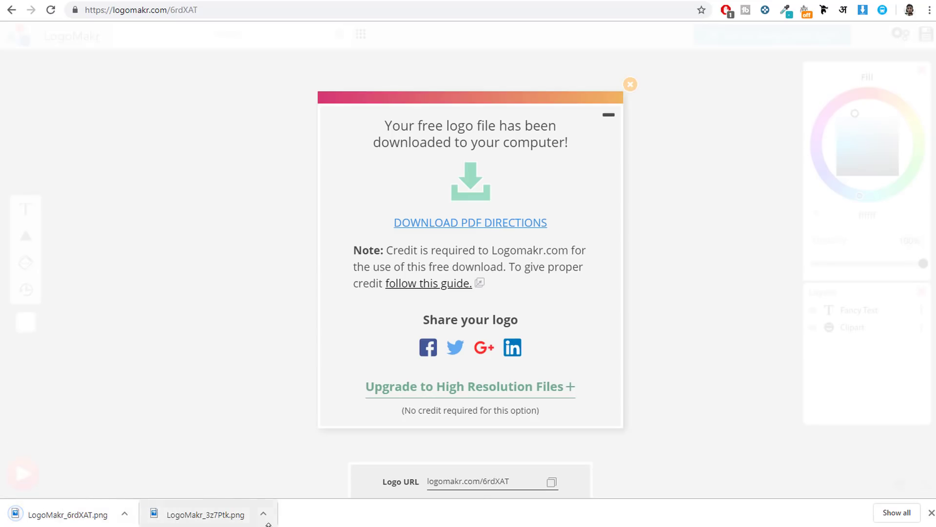
click(931, 513)
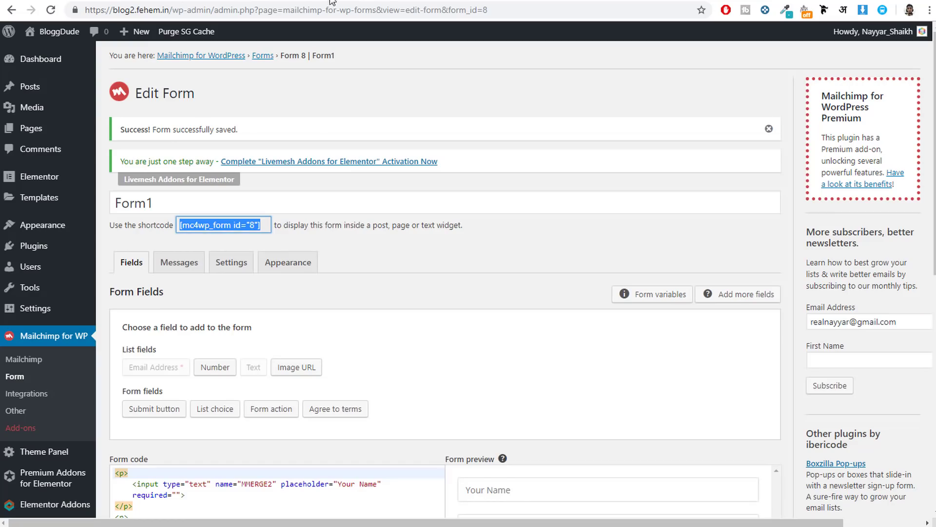
Select the Amazon description on the live footer, then add a Text widget to Footer 1.
click(354, 2)
click(176, 1)
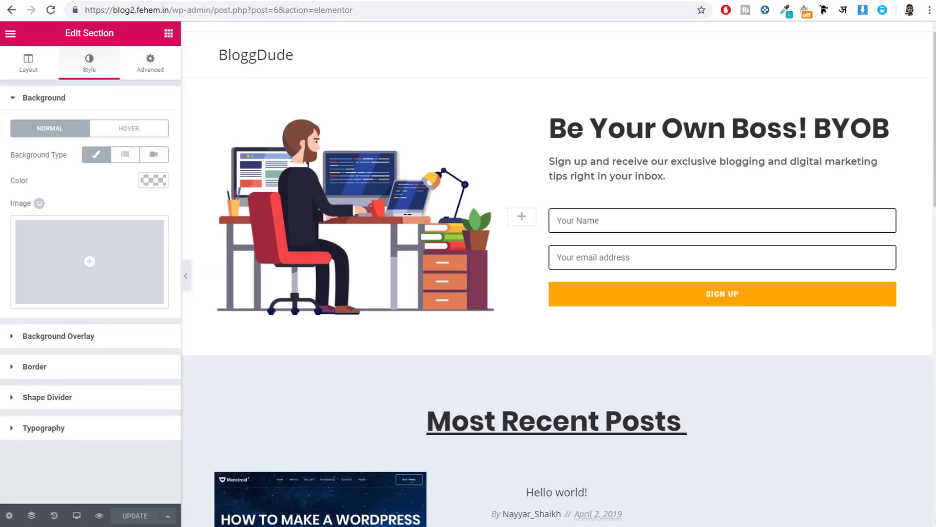
click(450, 1)
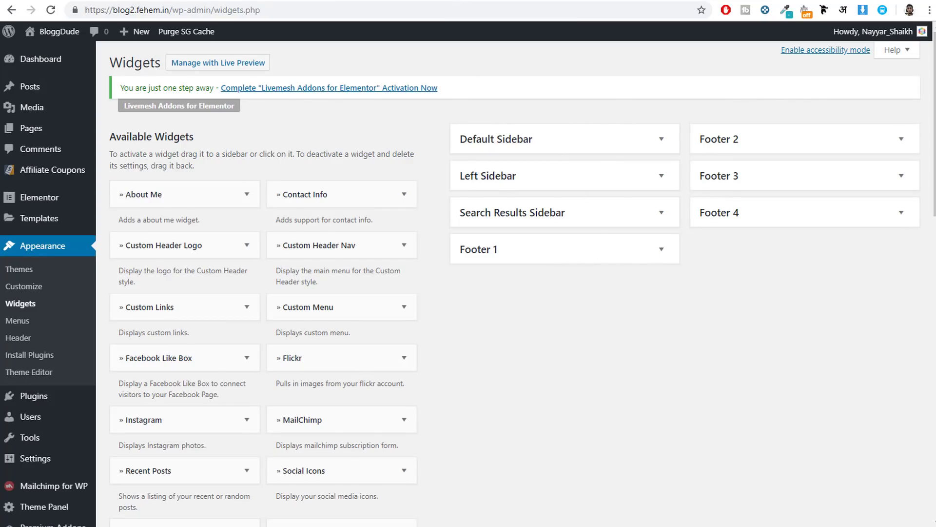
click(61, 1)
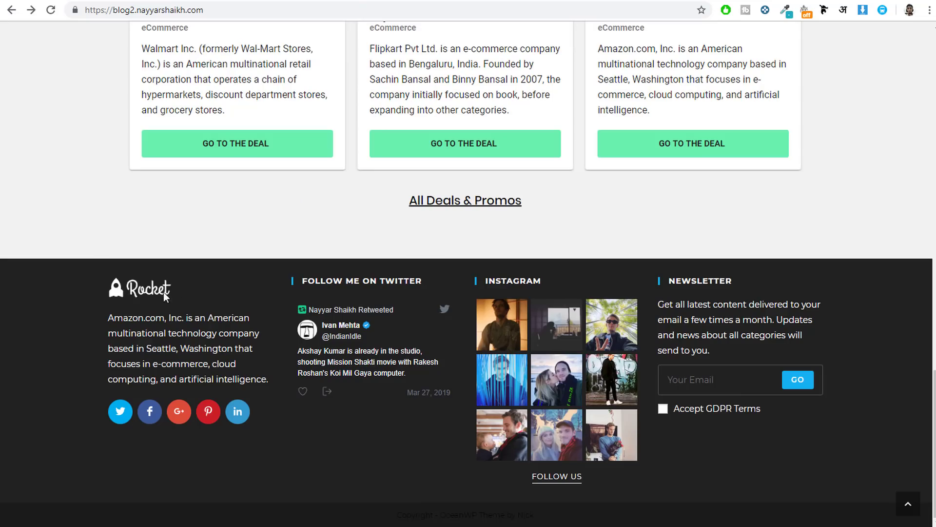
drag(110, 316, 285, 373)
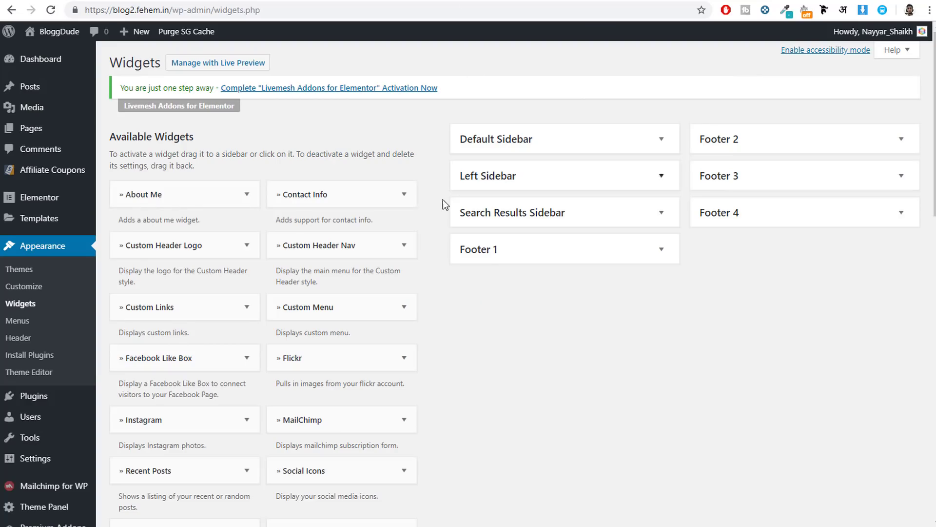
scroll(145, 314, down, 7)
scroll(222, 318, down, 6)
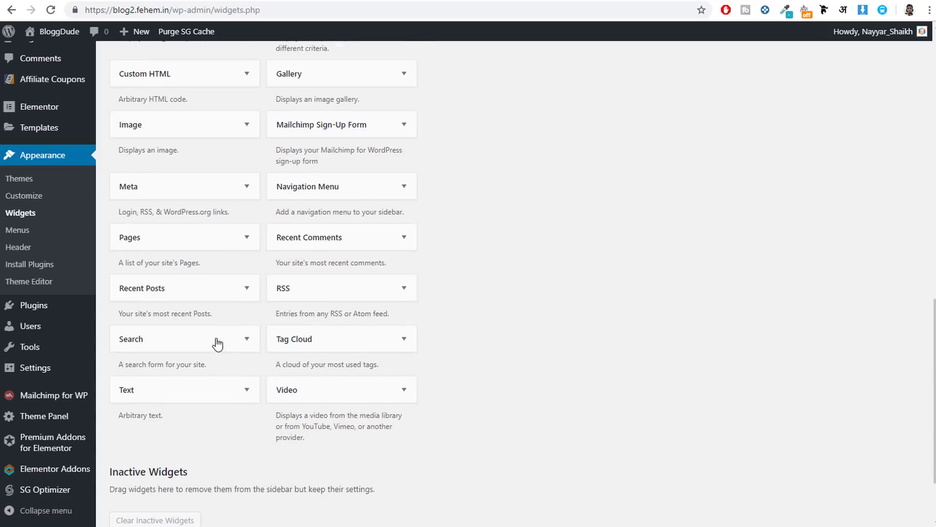
click(221, 394)
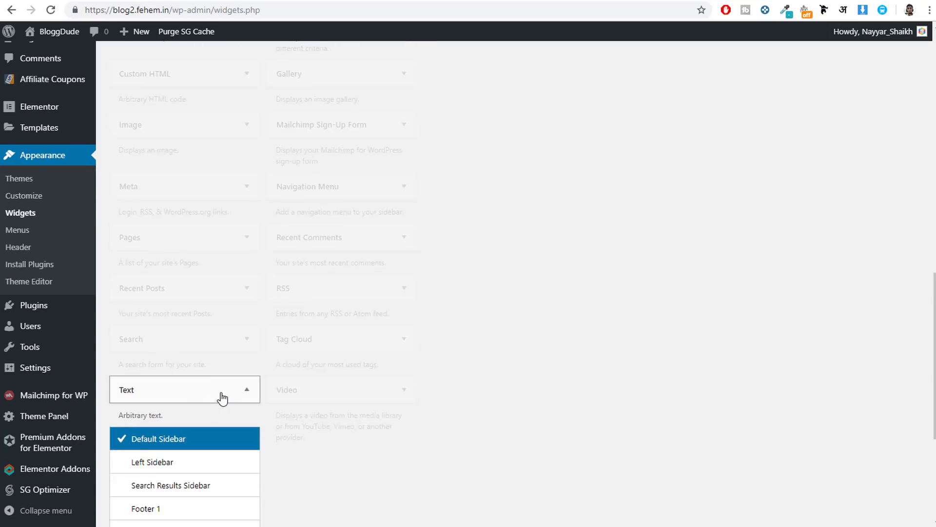
click(165, 270)
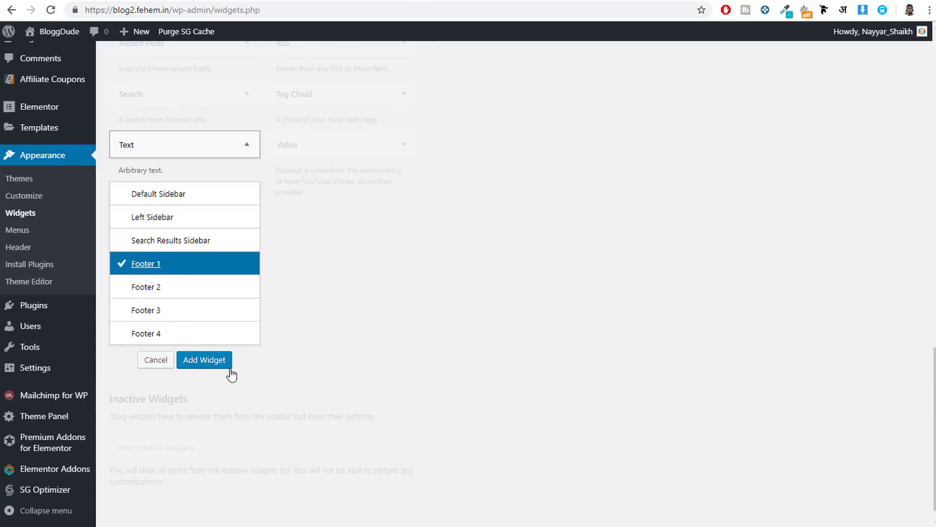
click(204, 360)
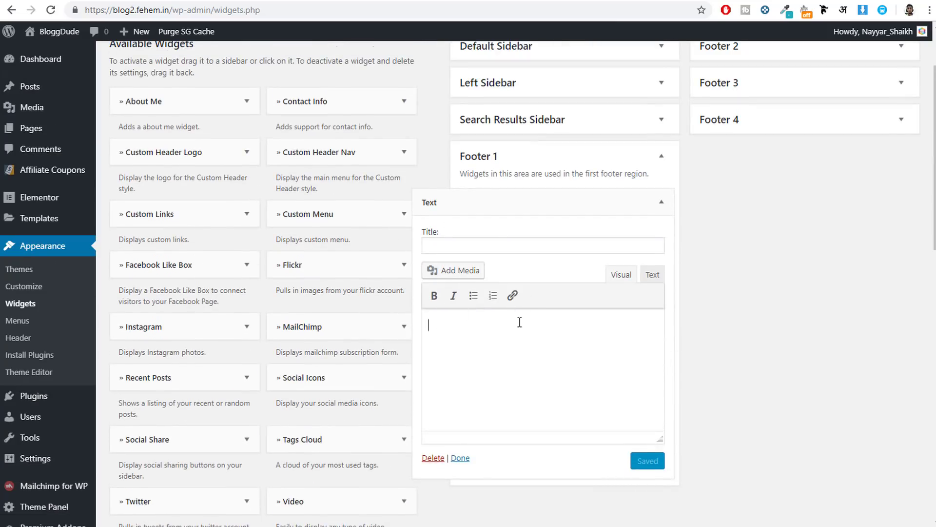
Upload both logo files, LogoMakr_6rdXAT and LogoMakr_3z7Ptk, from Downloads to the media library.
click(463, 277)
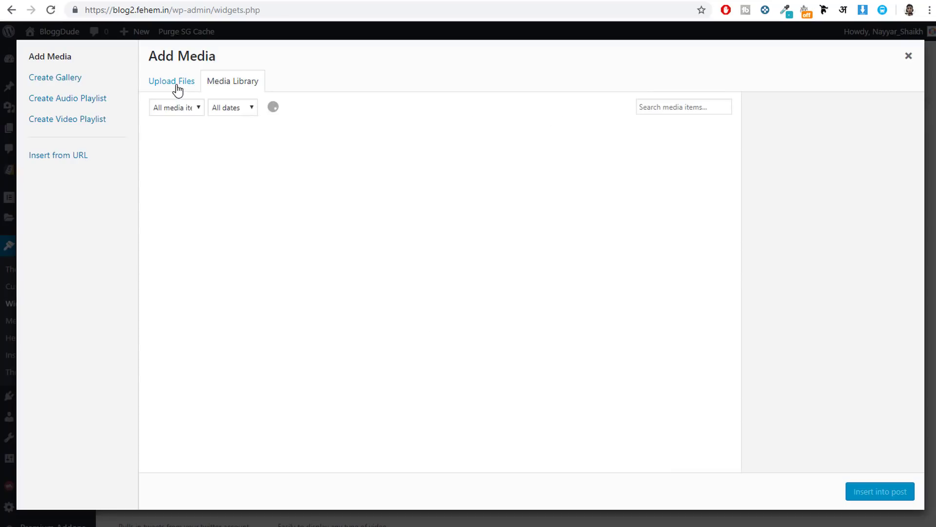
click(175, 83)
click(535, 269)
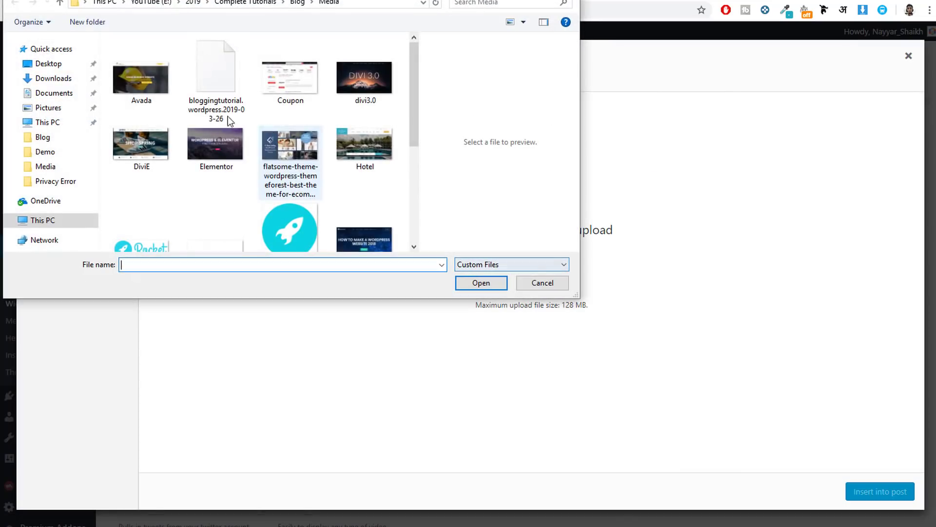
click(53, 78)
click(163, 85)
ctrl+click(232, 85)
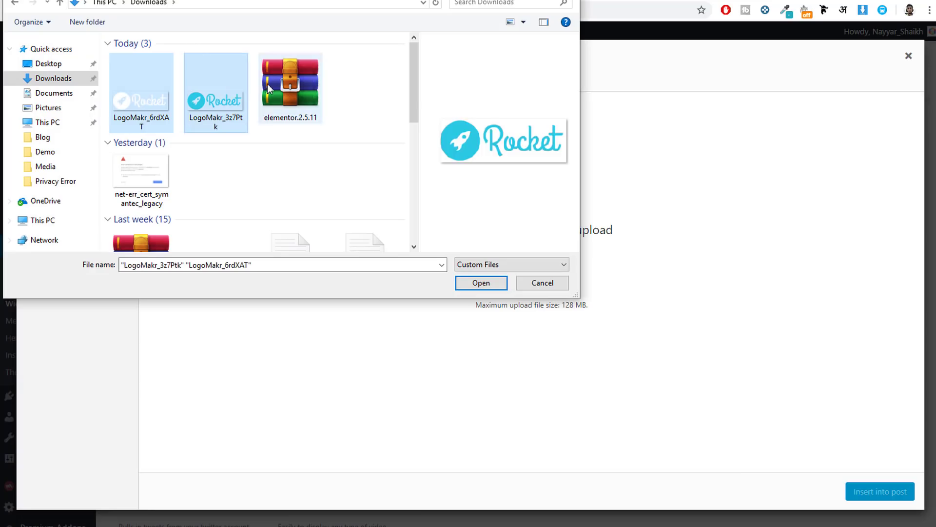
click(478, 286)
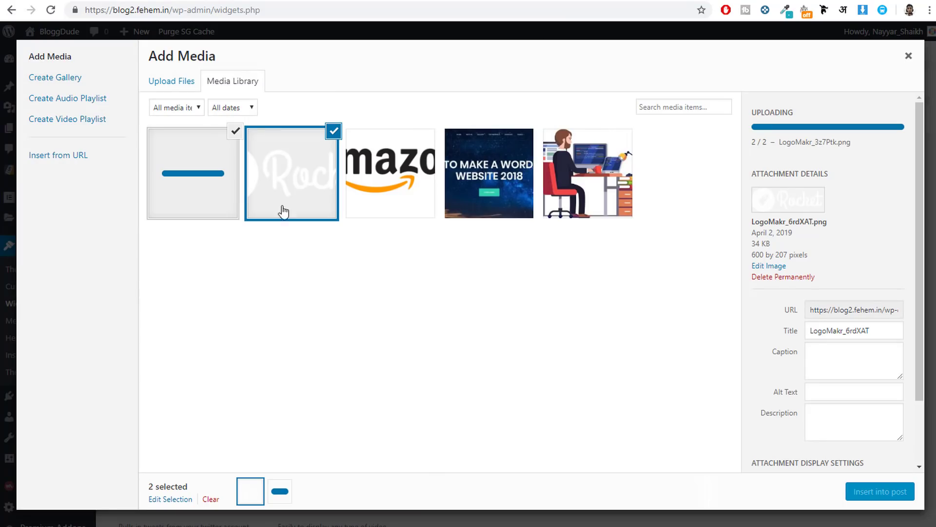
Insert the white logo LogoMakr_6rdXAT into the widget and shrink it to about 242 × 84.
click(292, 157)
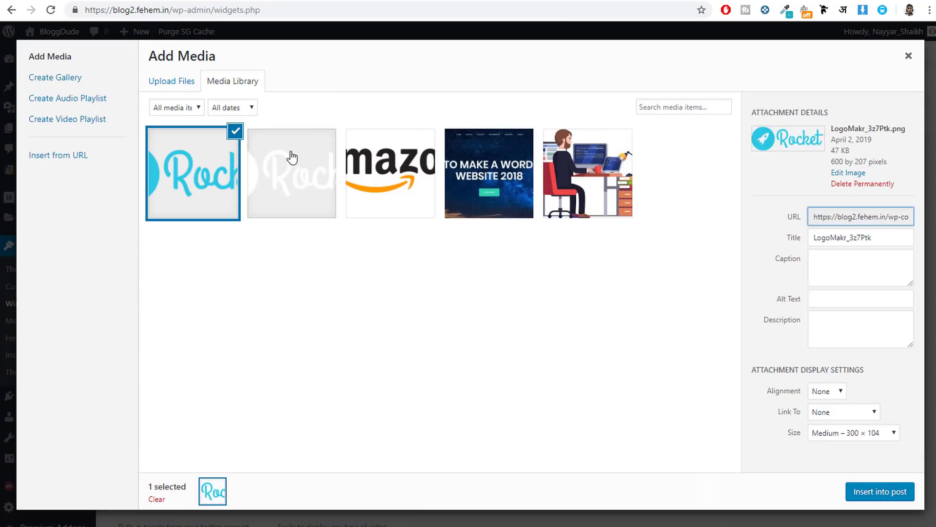
click(291, 158)
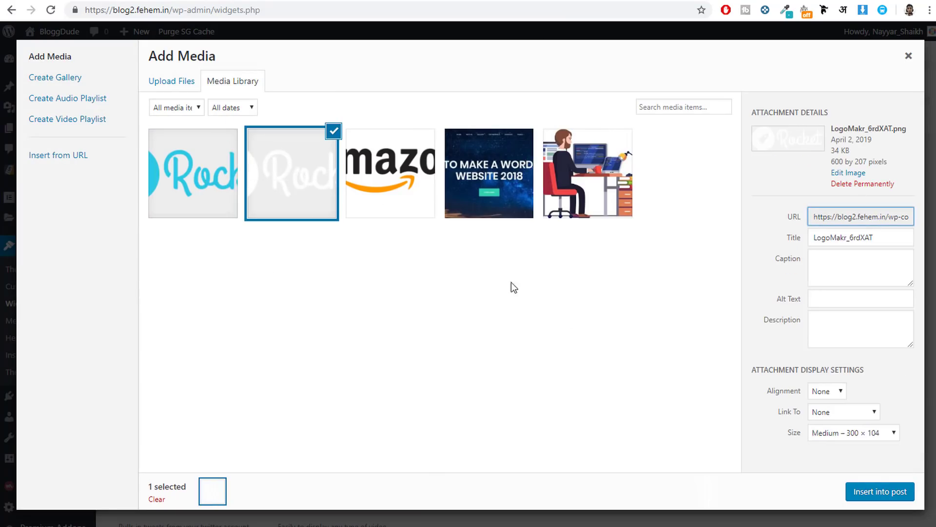
click(878, 493)
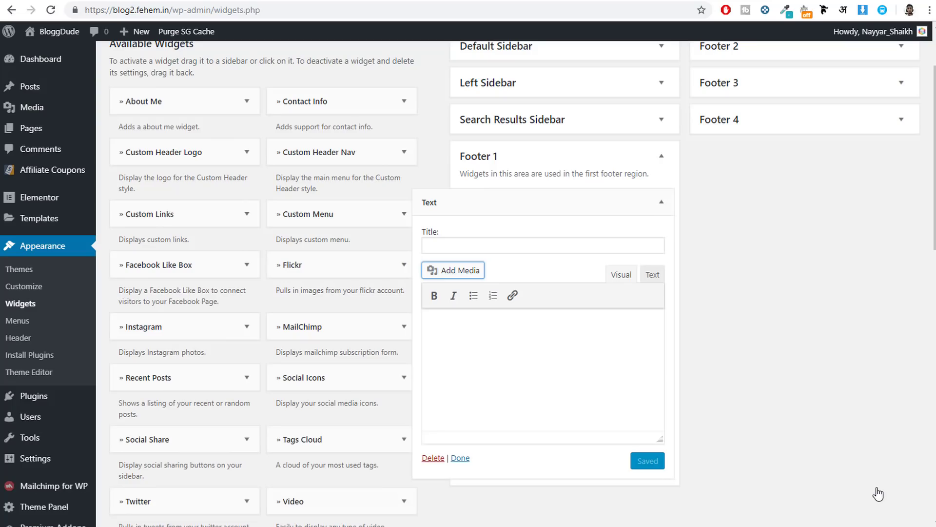
click(544, 342)
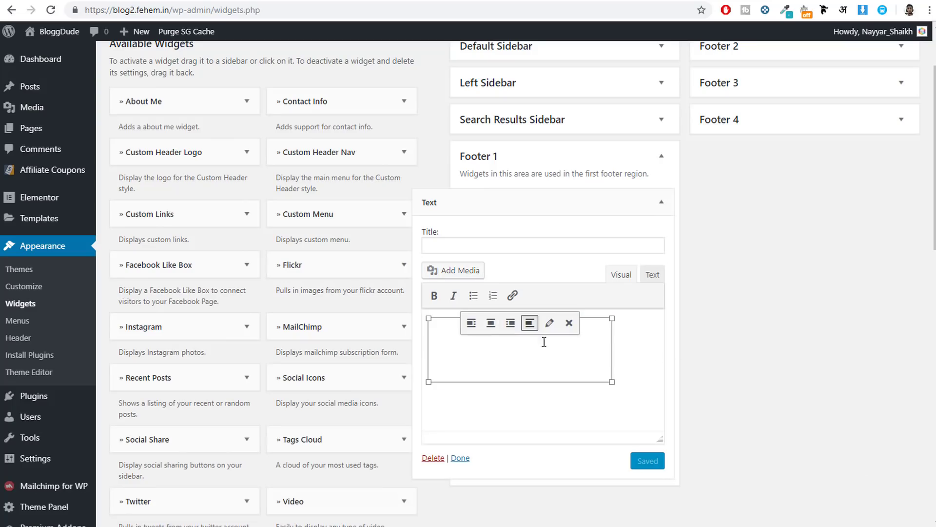
drag(612, 319, 494, 390)
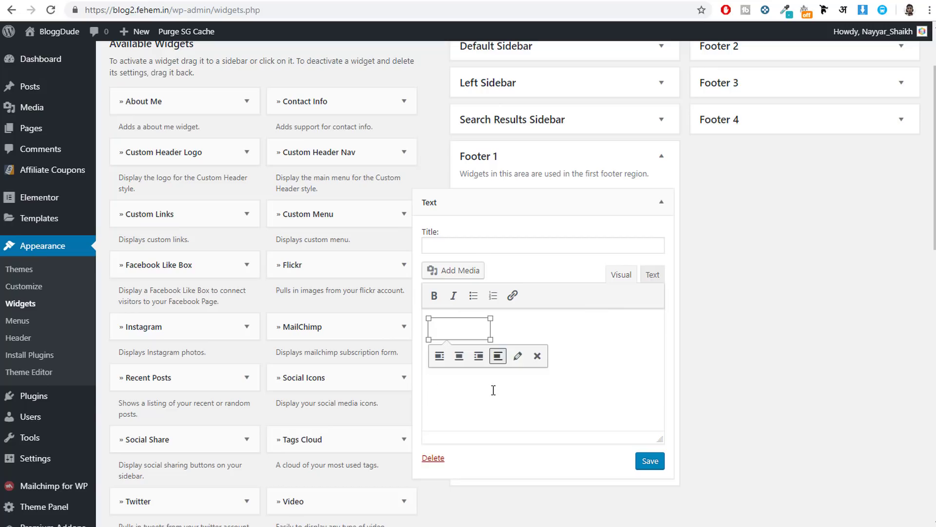
click(596, 362)
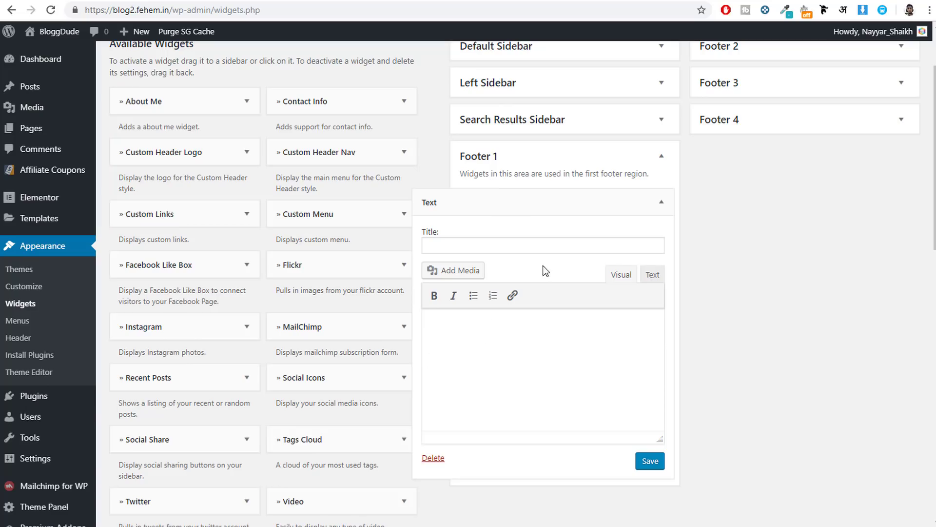
Copy the Amazon description paragraph from the live footer into the Text widget.
key(ctrl+v)
key(ctrl+z)
key(ctrl+Tab)
triple_click(141, 347)
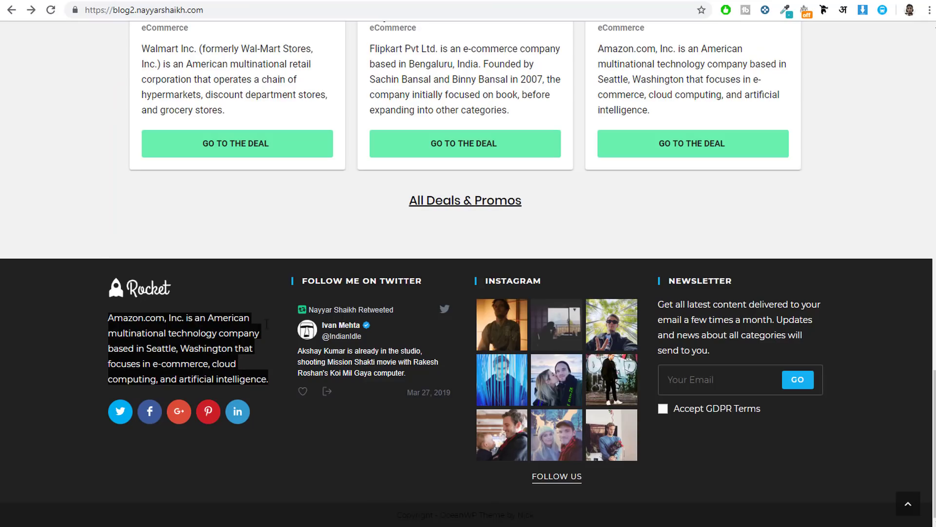
key(ctrl+c)
key(ctrl+Tab)
key(ctrl+v)
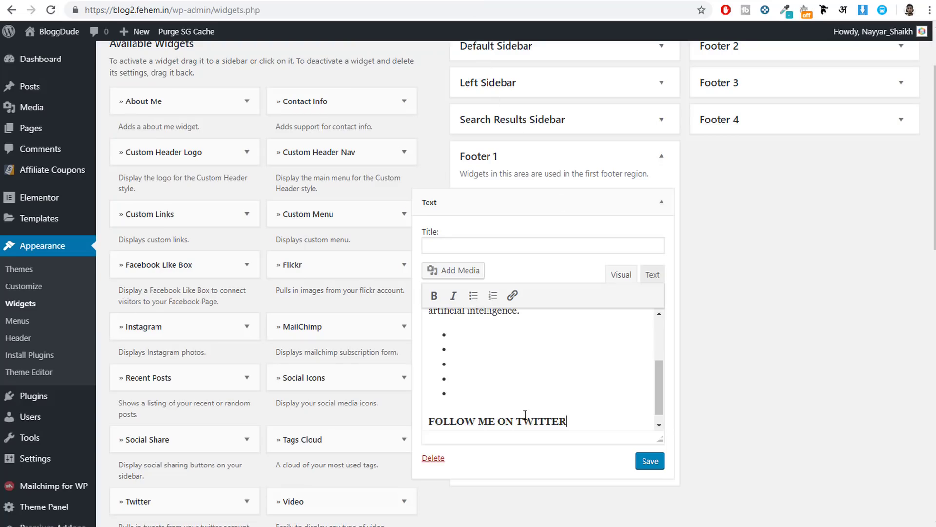
Delete the leftover empty bullets and Twitter heading text pasted below the description.
scroll(507, 423, up, 2)
drag(444, 414, 470, 461)
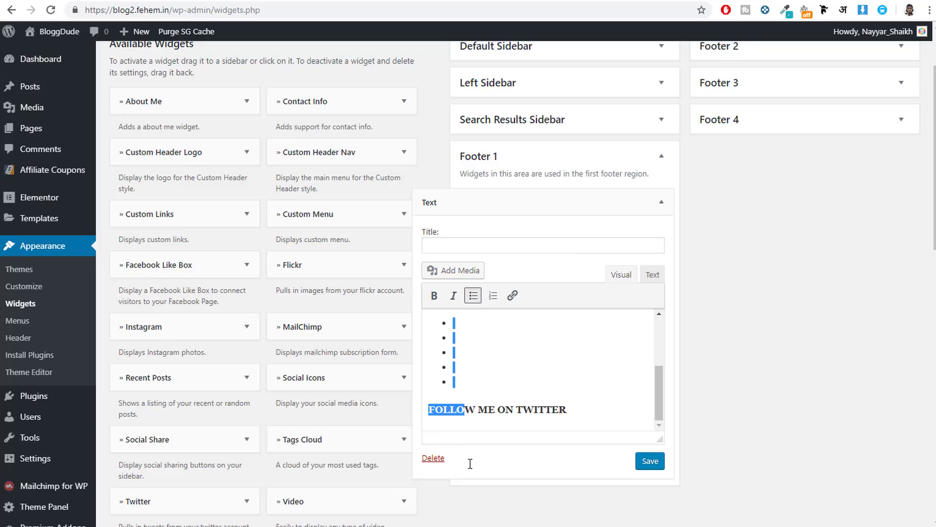
key(BackSpace)
drag(564, 401, 407, 396)
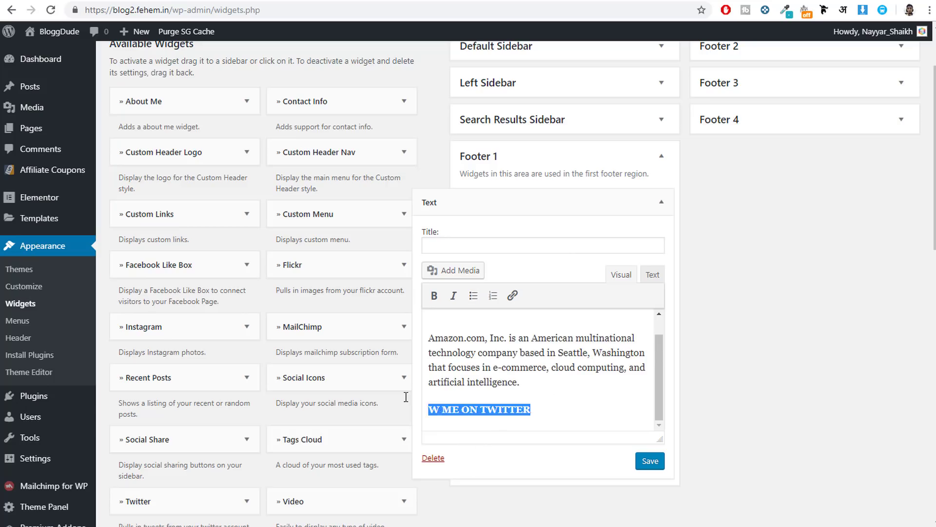
key(BackSpace)
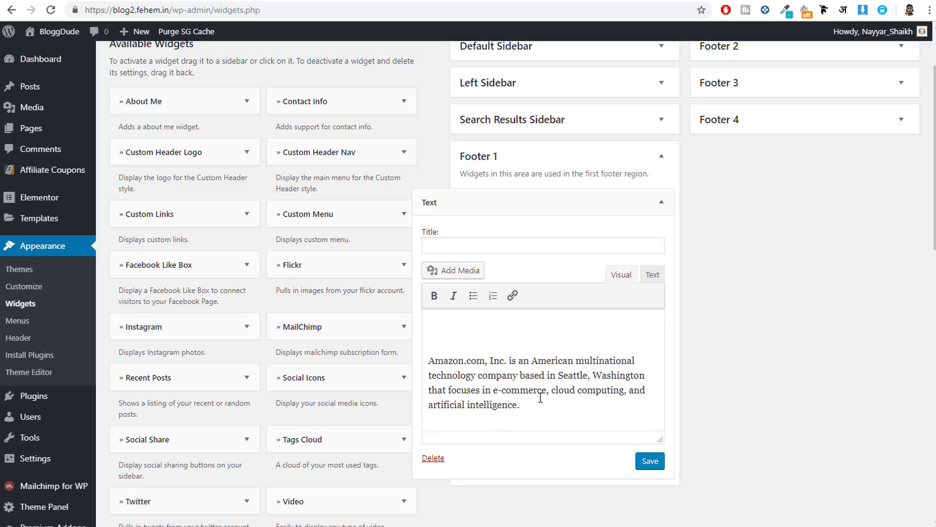
scroll(536, 400, up, 2)
click(527, 414)
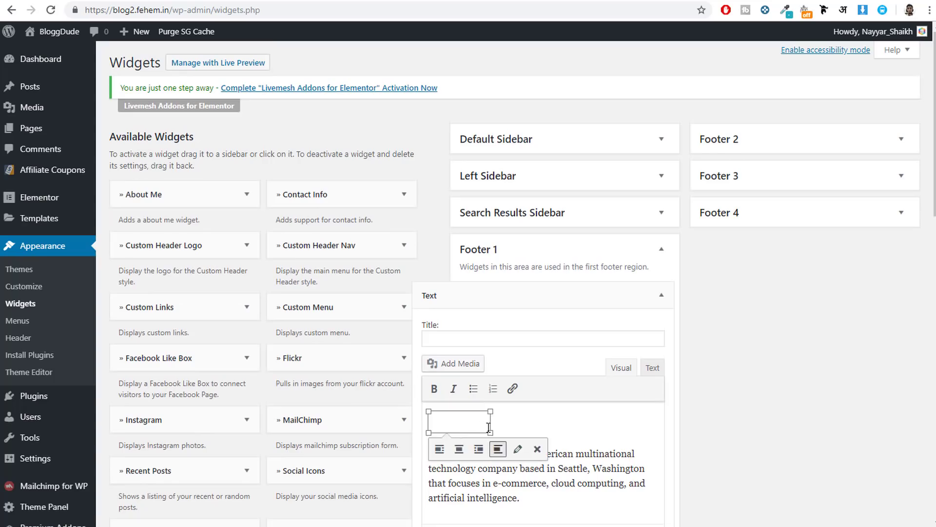
scroll(527, 414, down, 1)
click(535, 436)
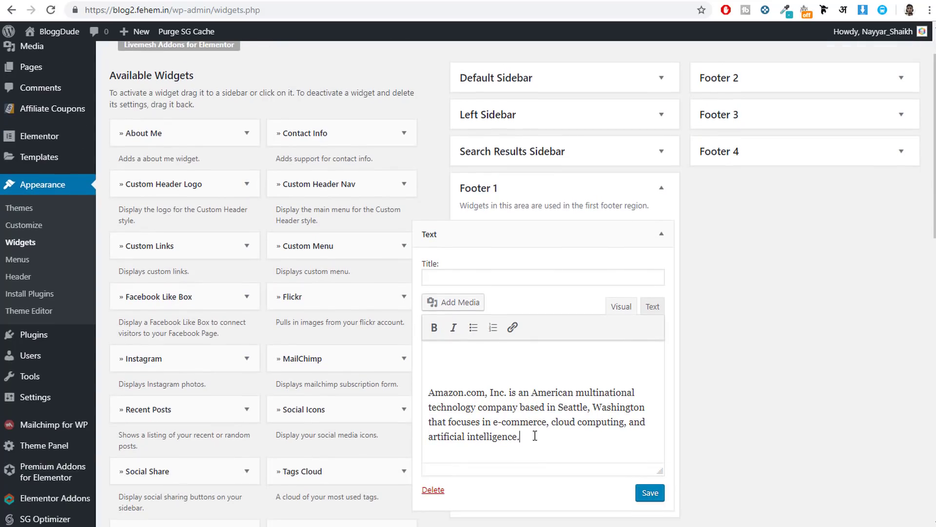
Save and collapse the Footer 1 Text widget, then reload the site preview.
click(654, 494)
click(662, 234)
click(303, 1)
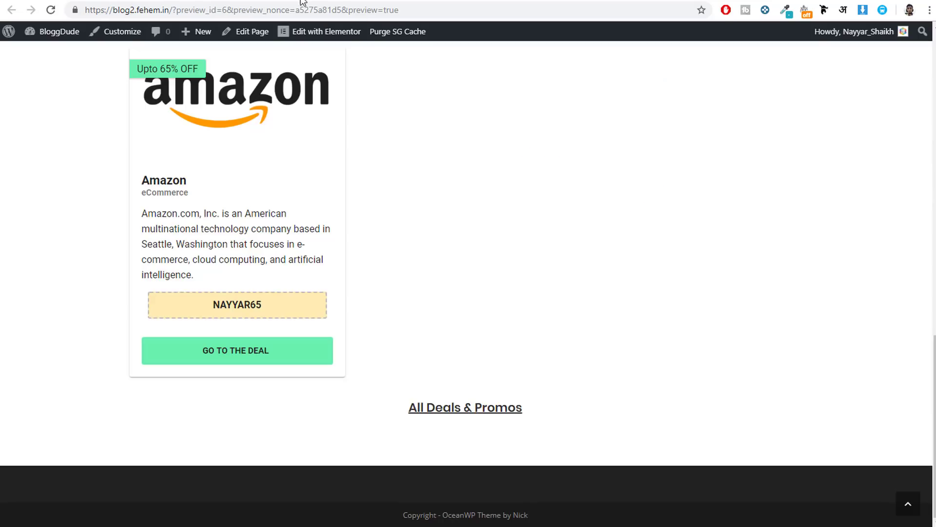
click(51, 10)
scroll(435, 273, down, 3)
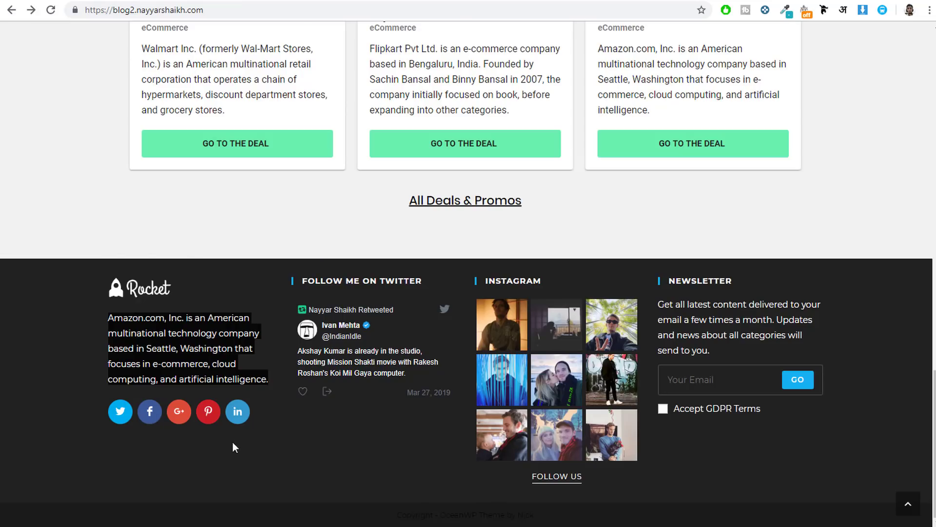
Add a Social Share widget to Footer 1 with an empty title and the Colored style.
click(233, 443)
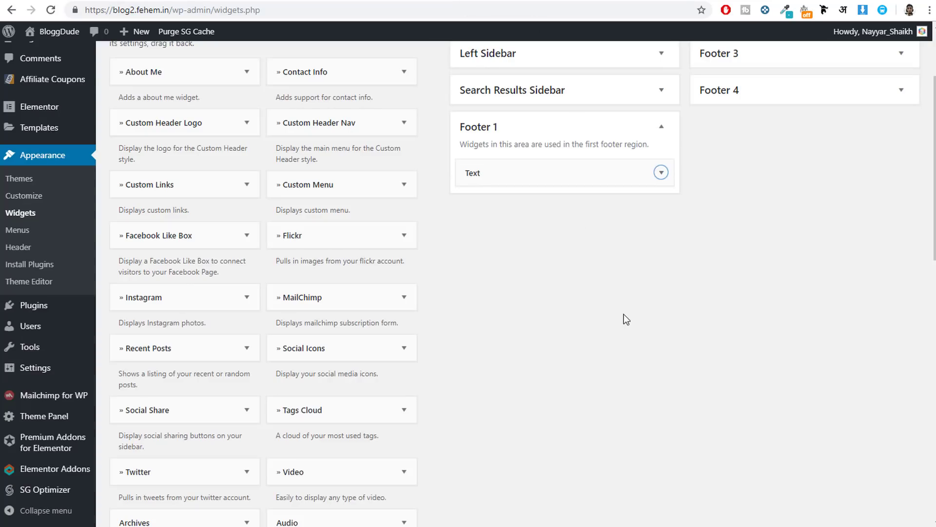
scroll(610, 291, down, 1)
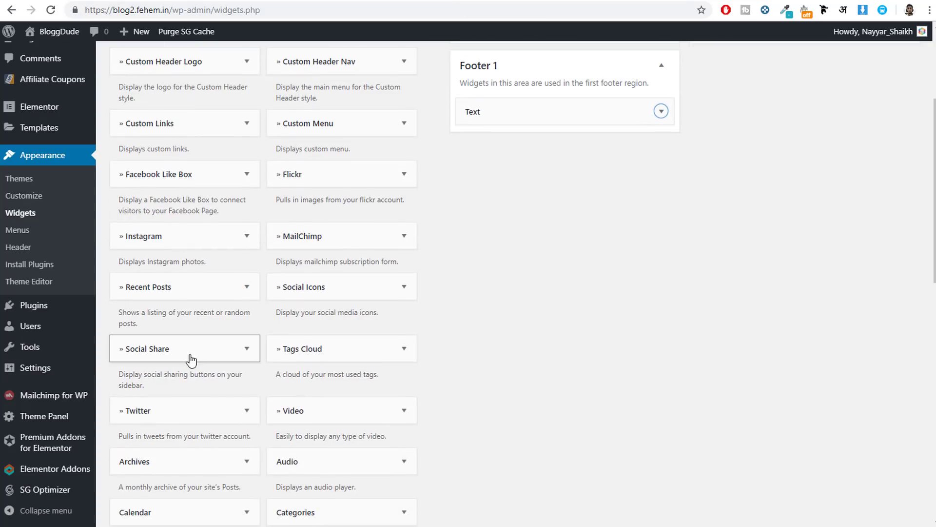
drag(166, 358, 545, 153)
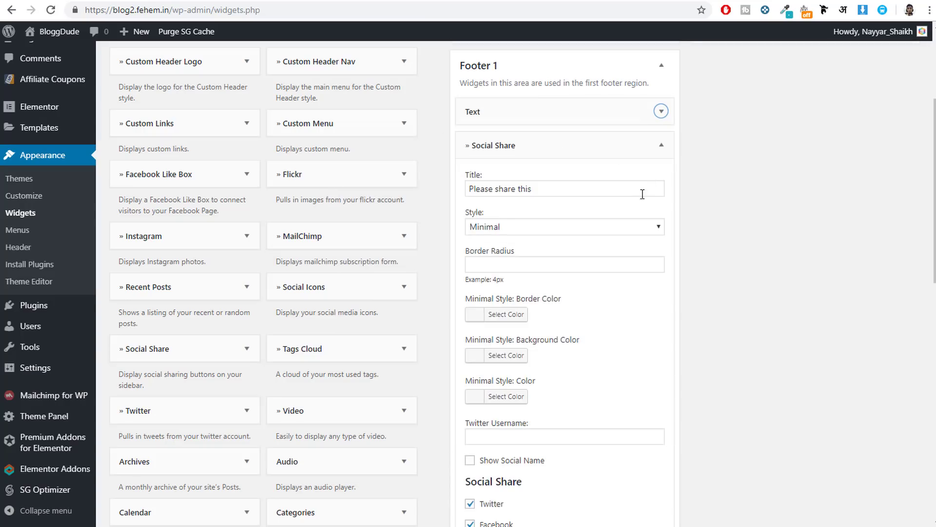
triple_click(616, 190)
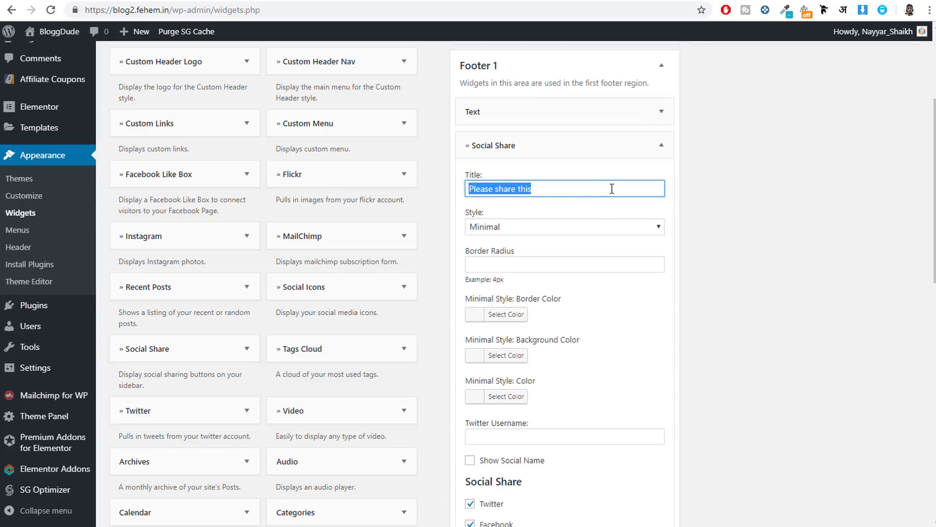
key(BackSpace)
click(508, 226)
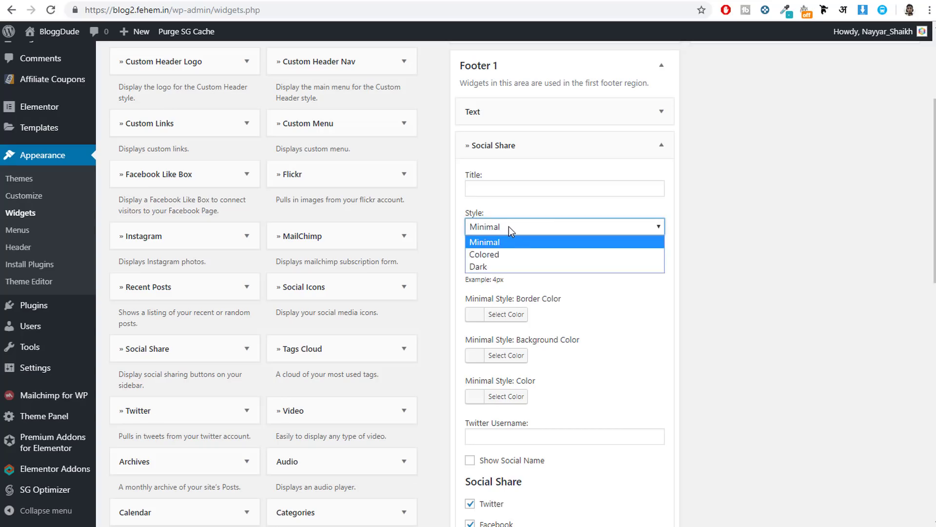
click(511, 253)
Turn off Viadeo, Tumblr, Reddit, VK and Viber sharing and save the widget.
key(ctrl+Tab)
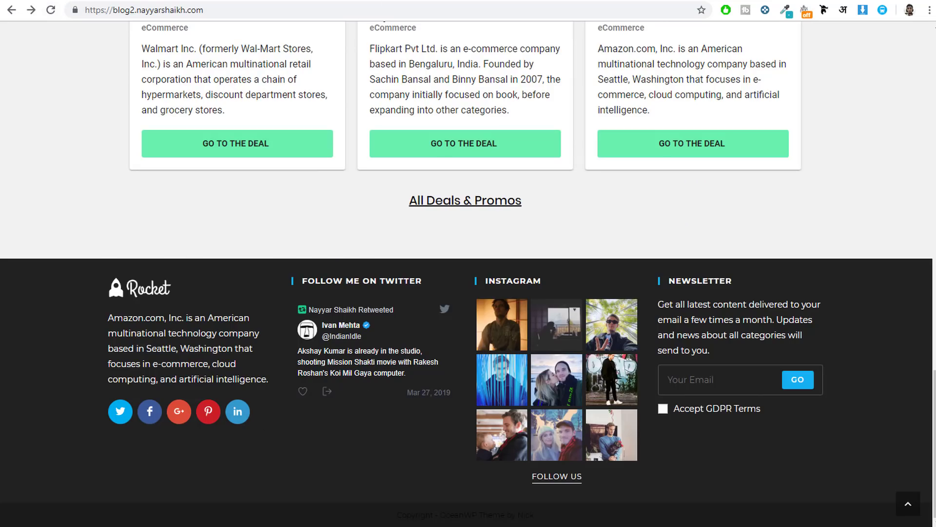
key(ctrl+Tab)
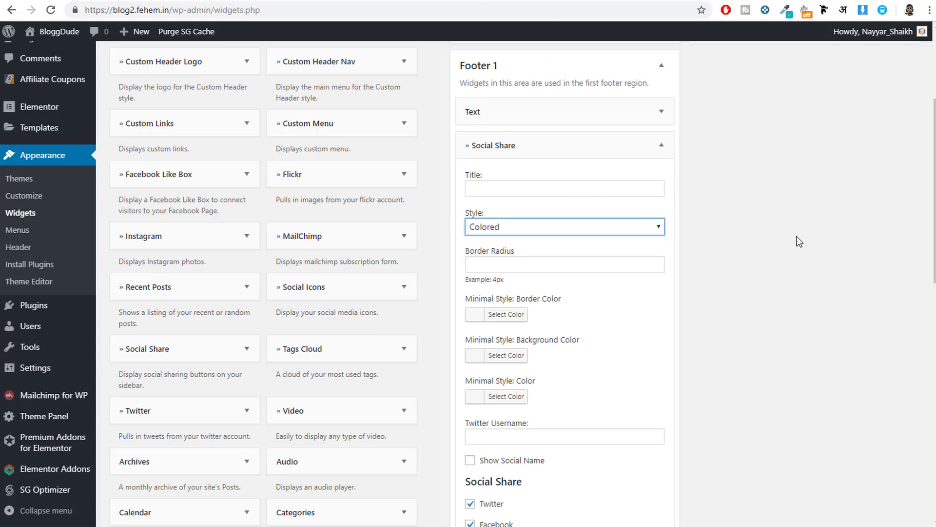
scroll(795, 248, down, 5)
scroll(718, 286, down, 1)
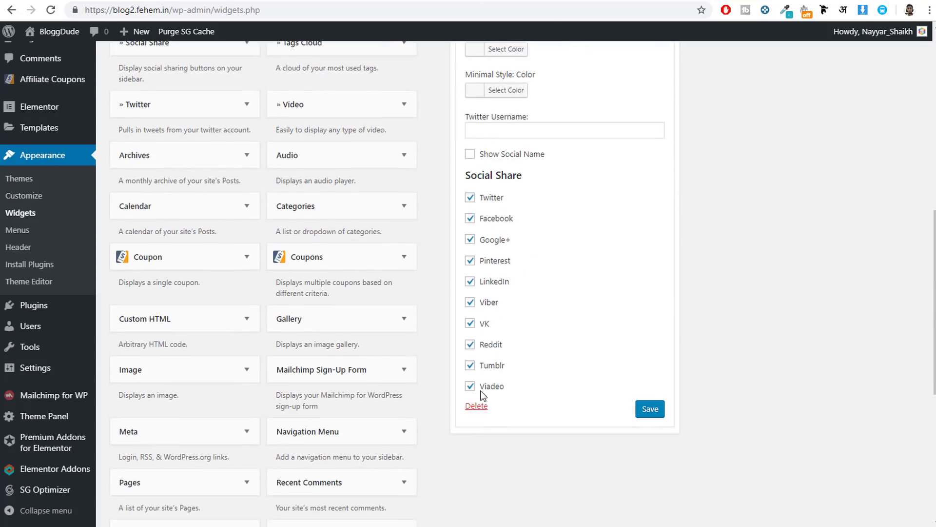
click(470, 387)
click(469, 365)
click(470, 344)
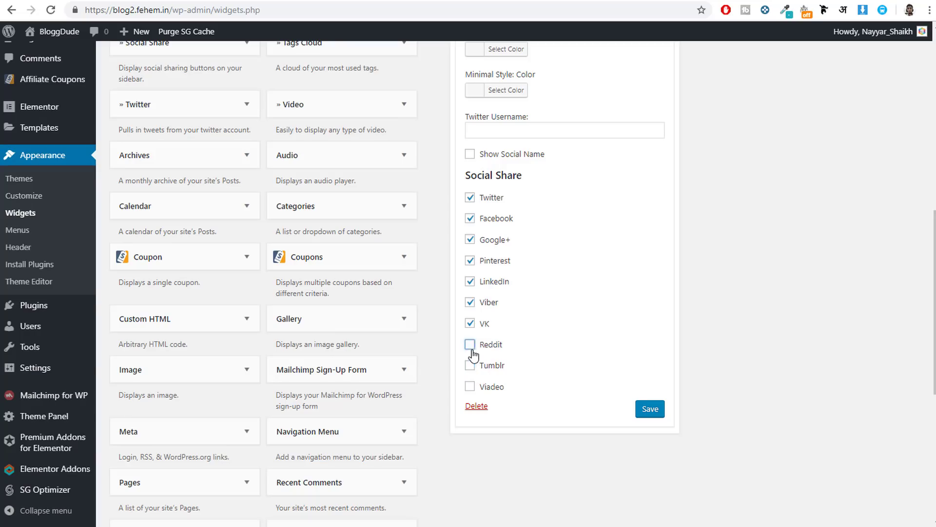
click(470, 323)
click(469, 302)
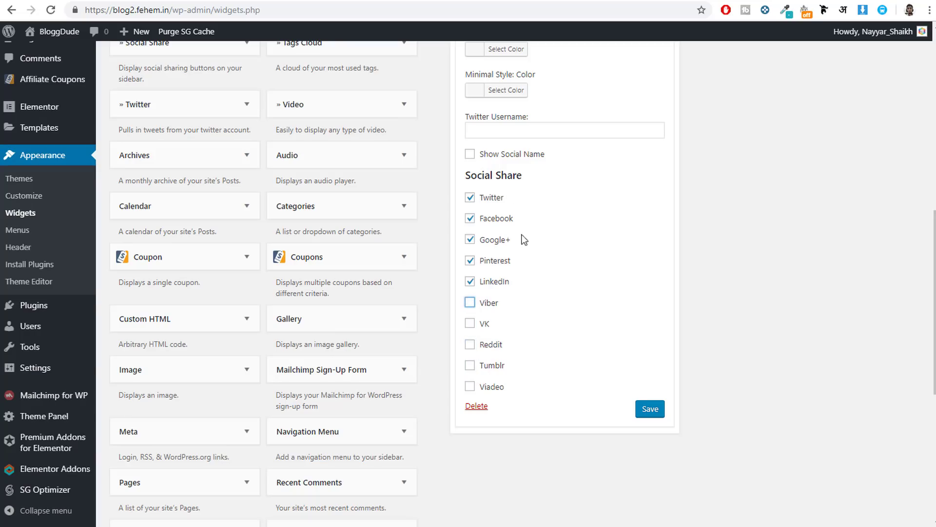
click(656, 413)
Fill in the Twitter username, save, and reload the site preview to check the share icons.
click(491, 135)
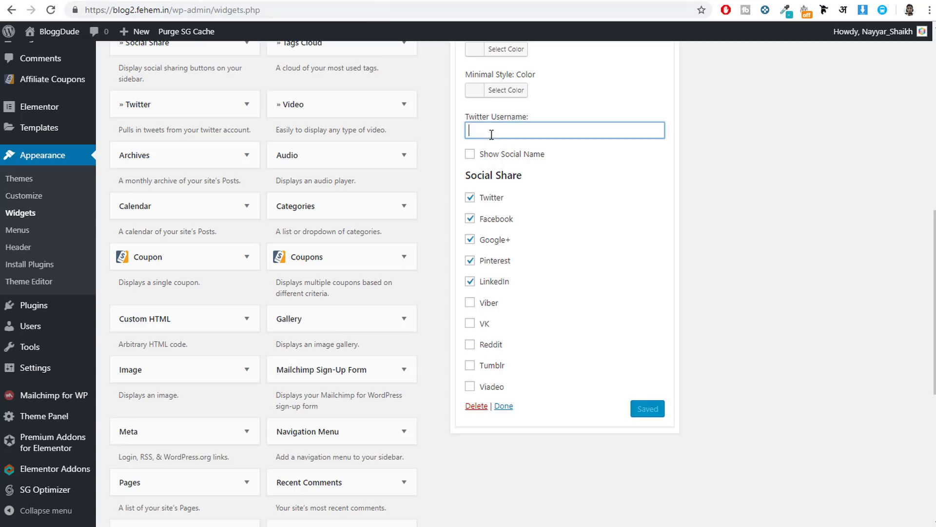
scroll(537, 200, up, 1)
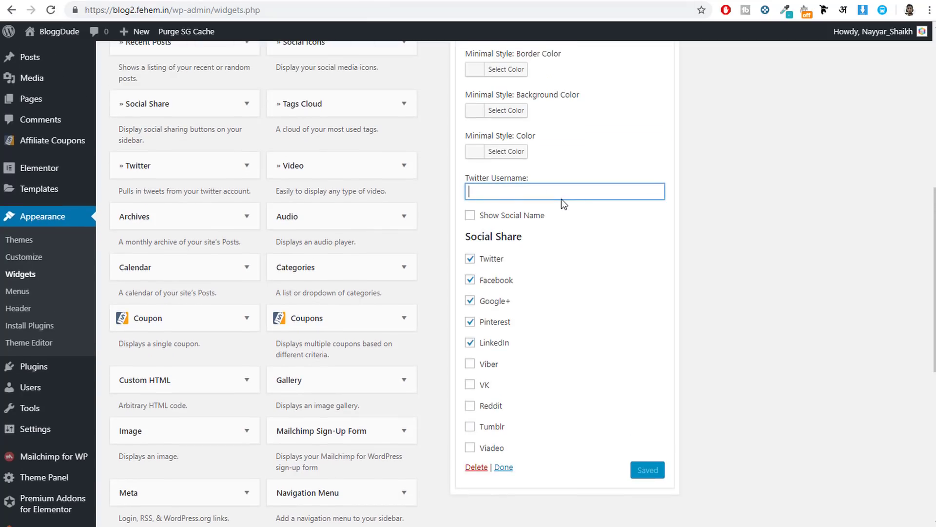
text(real)
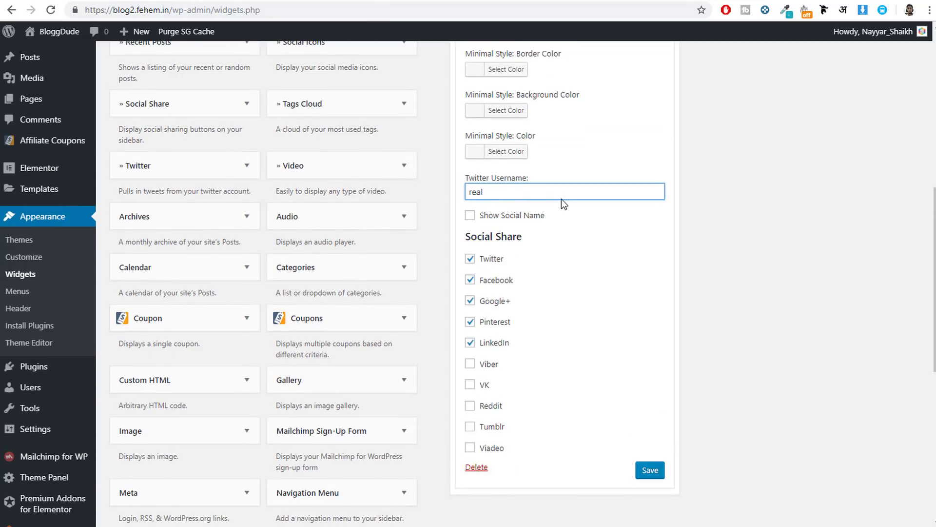
text(nayyar)
click(650, 470)
click(349, 2)
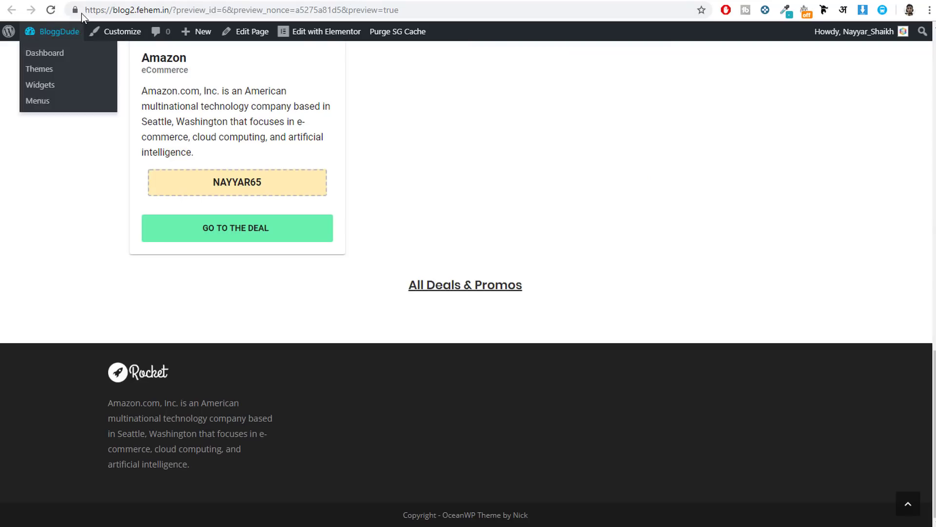
click(48, 11)
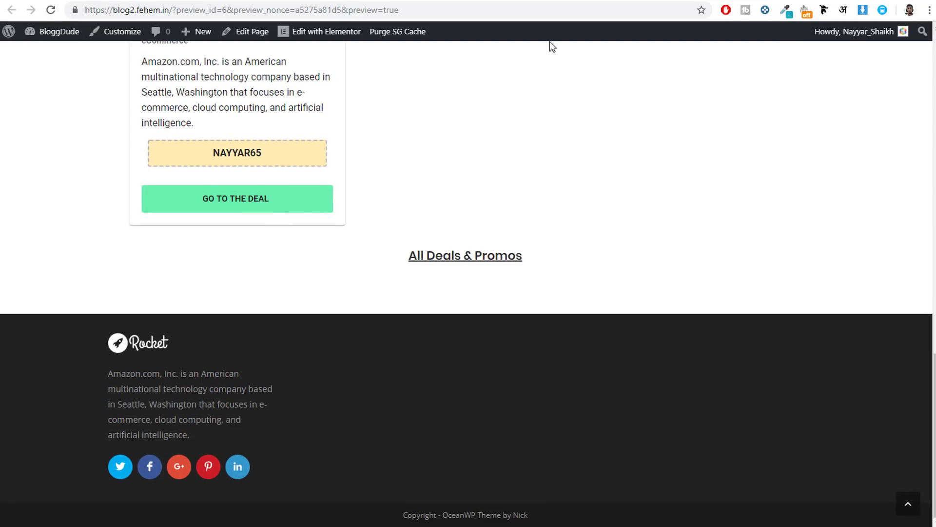
key(ctrl+shift+Tab)
scroll(683, 188, up, 15)
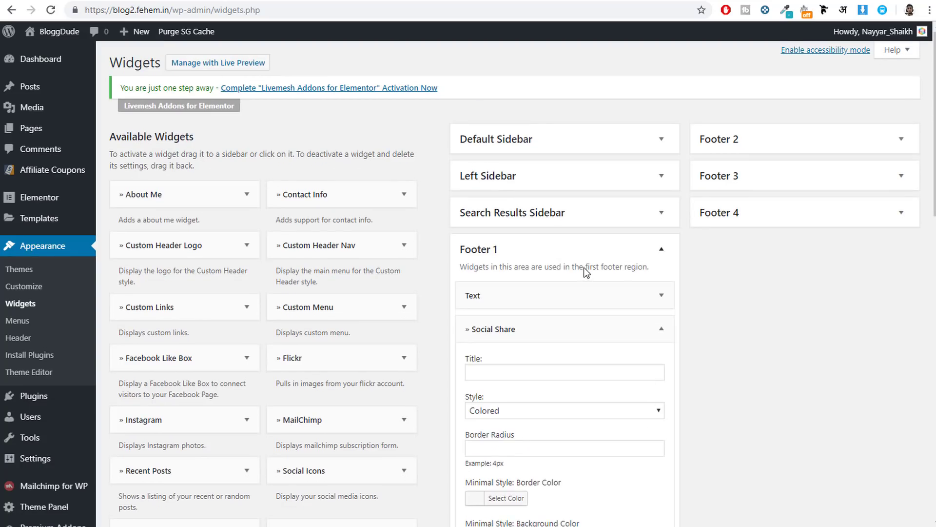
Collapse Footer 1 and add the Twitter widget to Footer 2.
click(662, 251)
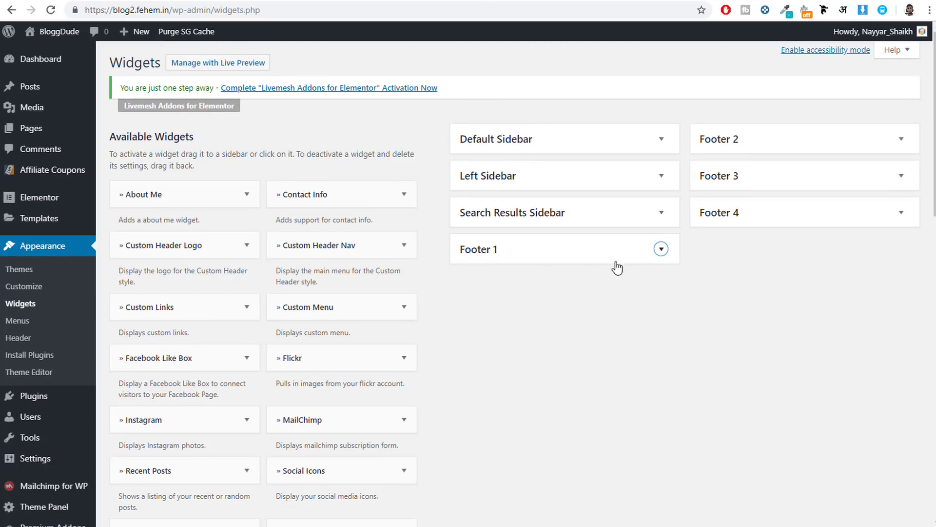
key(ctrl+Tab)
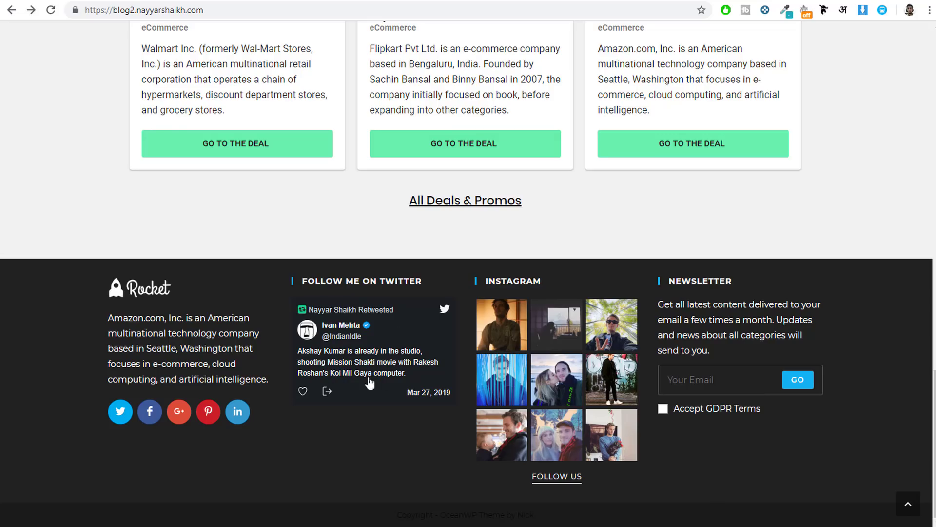
key(ctrl+Tab)
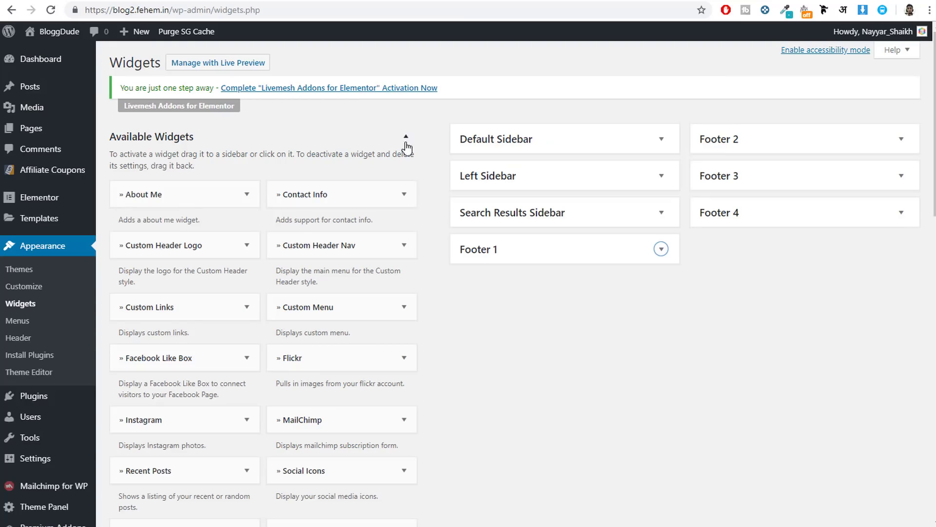
scroll(504, 234, down, 3)
scroll(554, 253, down, 2)
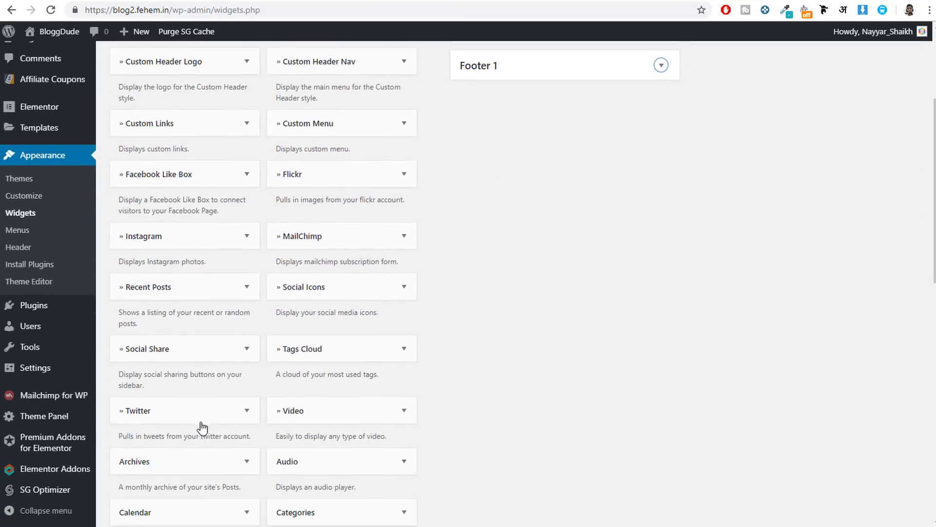
click(245, 413)
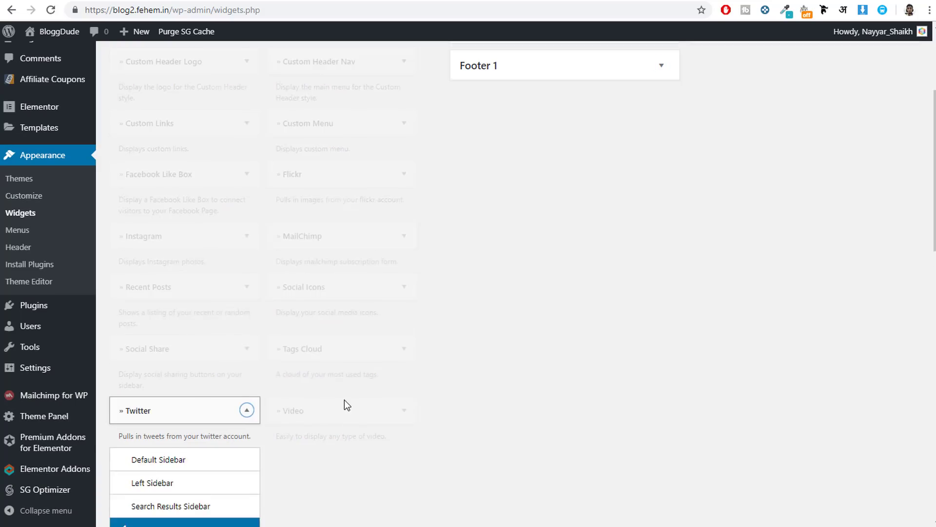
click(175, 431)
click(211, 504)
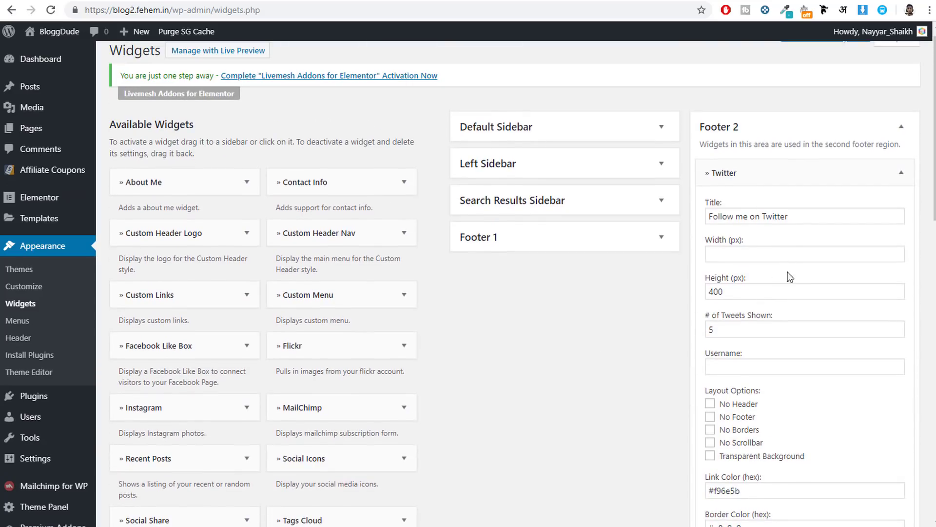
Show 1 tweet, enter the username, and tick No Header, No Footer, No Borders and No Scrollbar.
triple_click(795, 219)
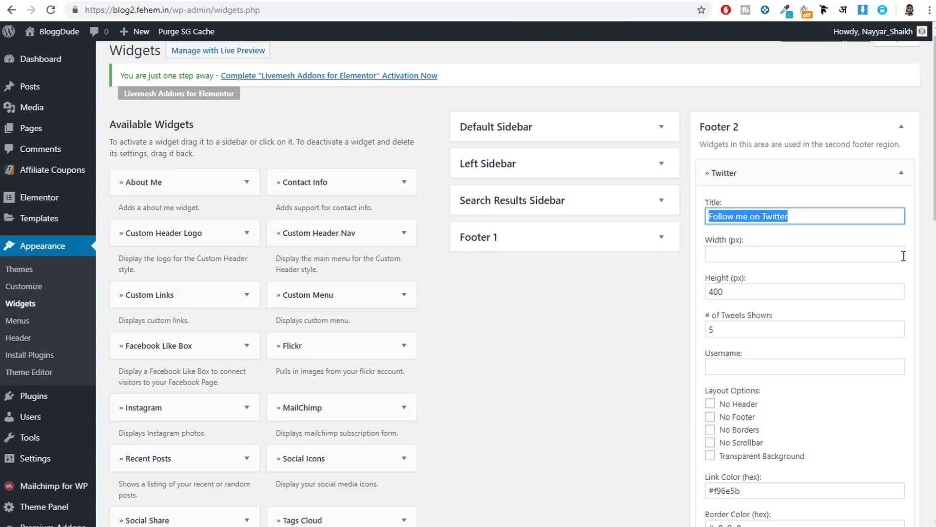
scroll(904, 256, down, 4)
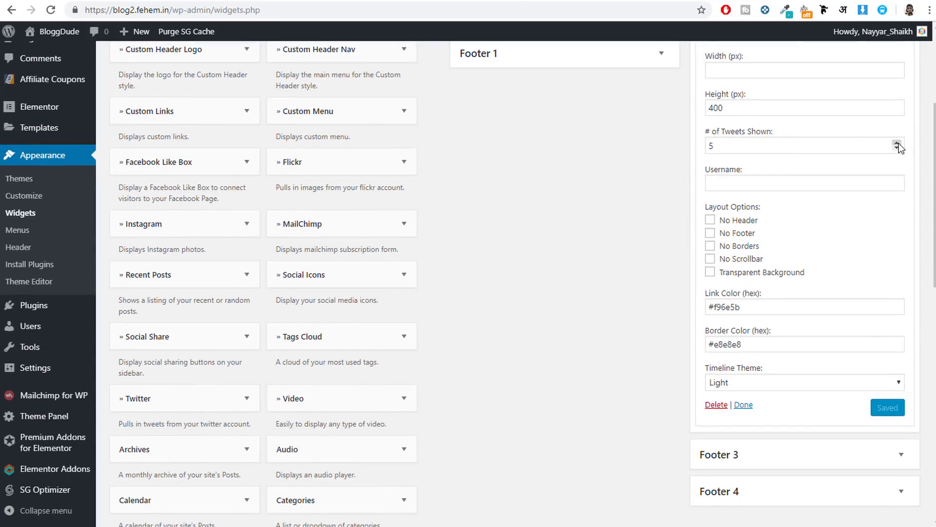
click(898, 143)
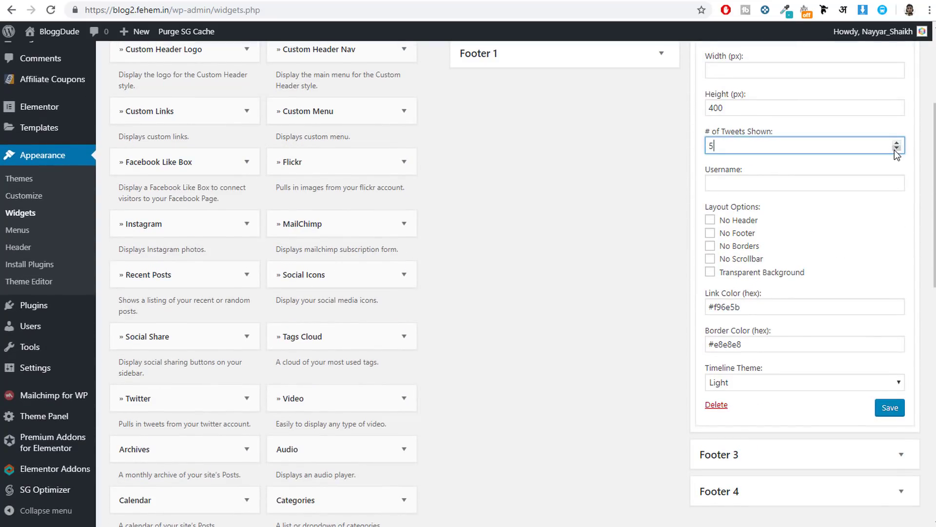
click(896, 149)
click(895, 149)
click(787, 177)
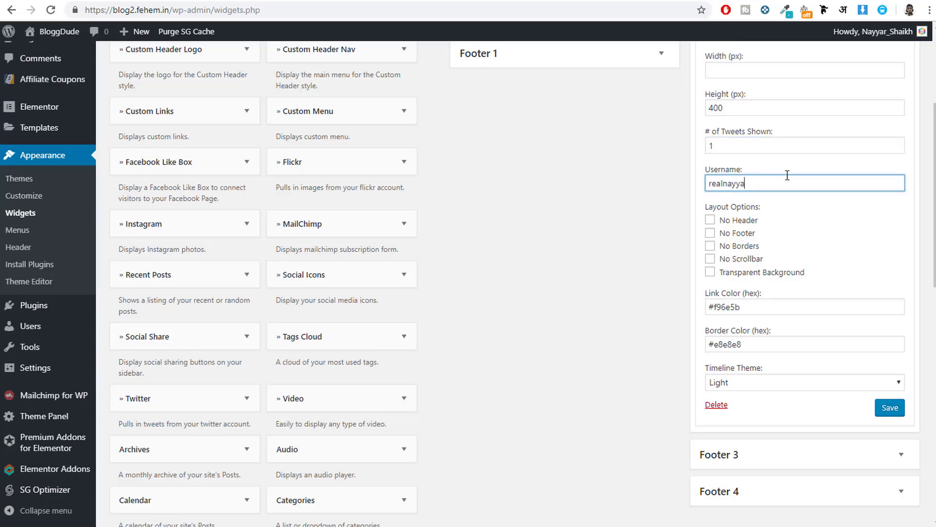
click(751, 222)
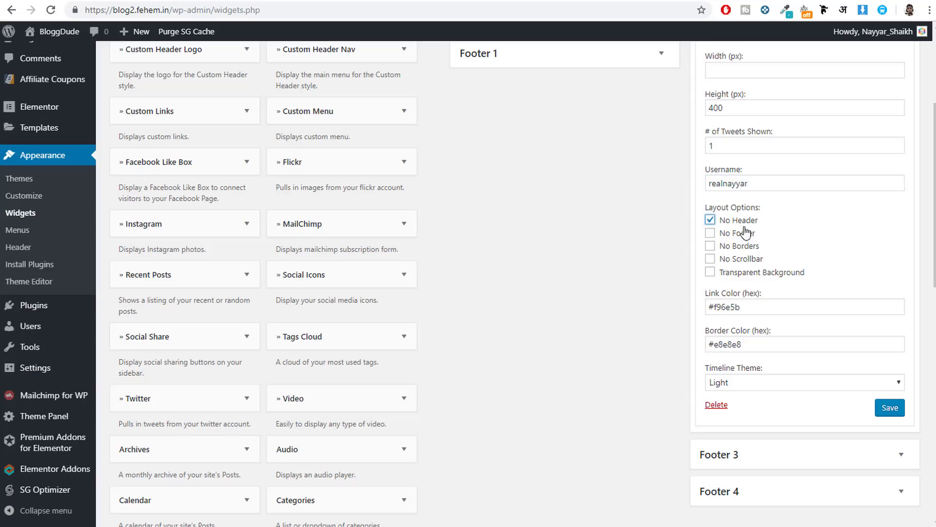
click(747, 235)
click(746, 247)
click(743, 259)
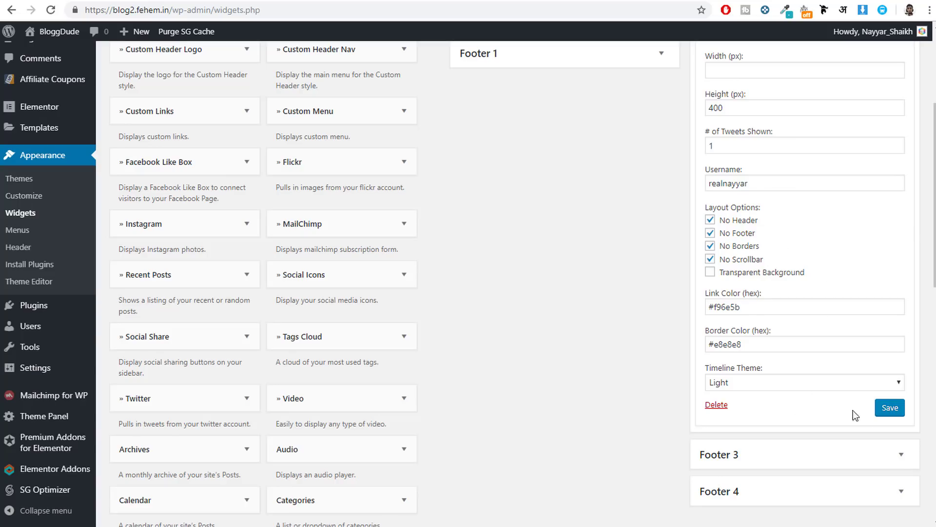
Save the Twitter widget and reload the site preview to check the footer.
click(888, 409)
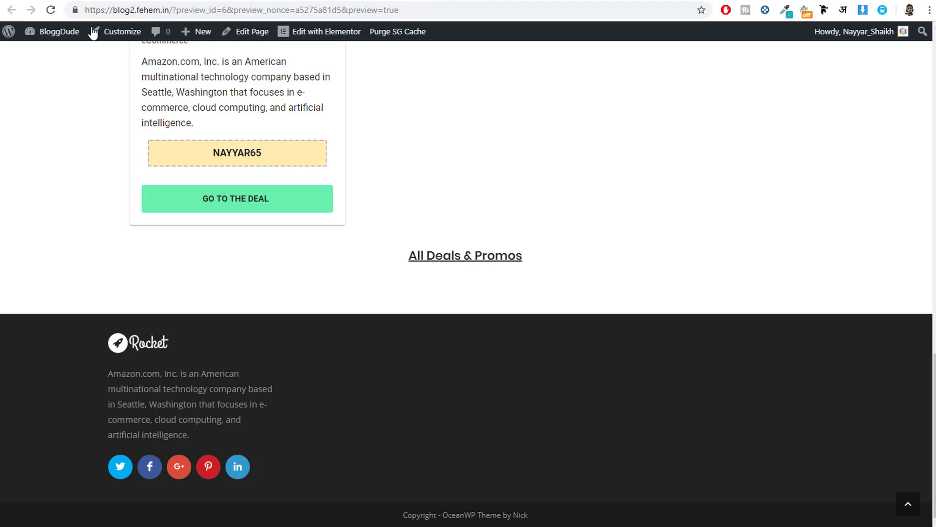
click(51, 10)
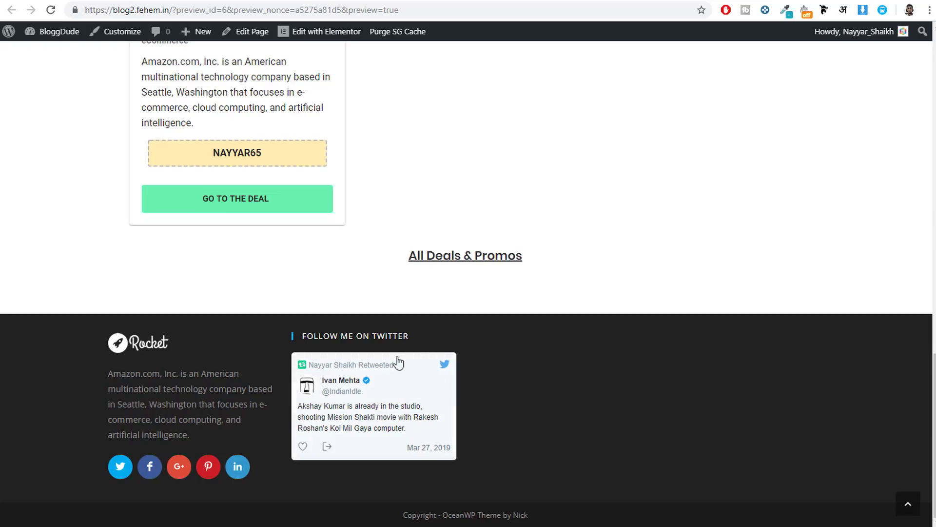
click(476, 3)
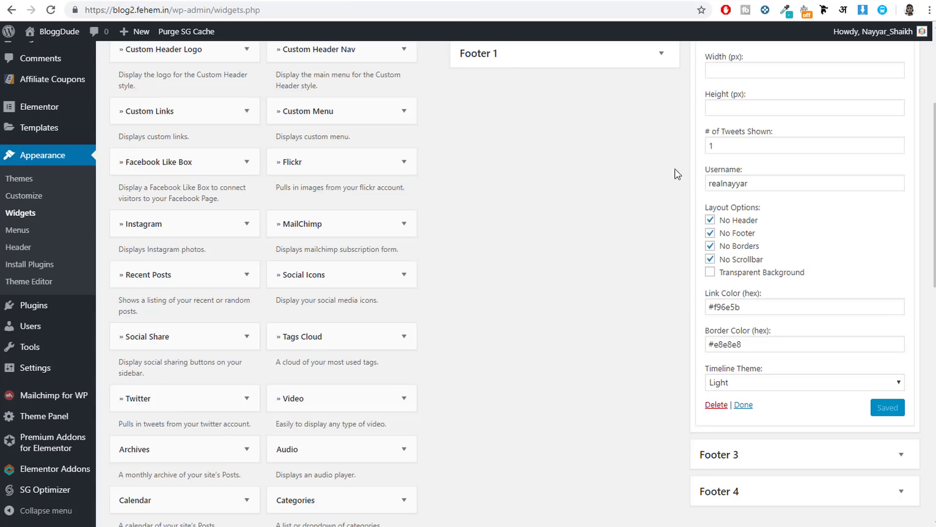
Switch the Twitter widget's Timeline Theme to Dark, save it, and reload the preview.
click(757, 384)
click(757, 410)
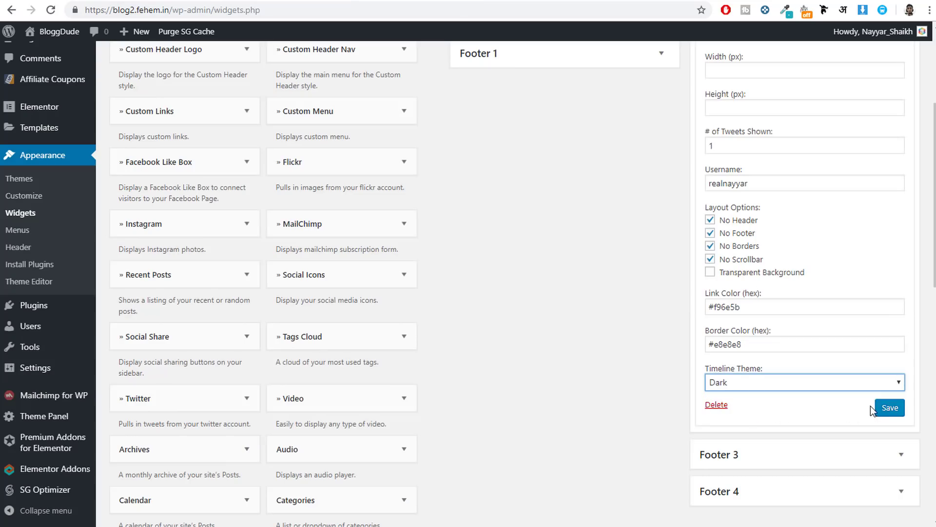
click(890, 408)
key(ctrl+Tab)
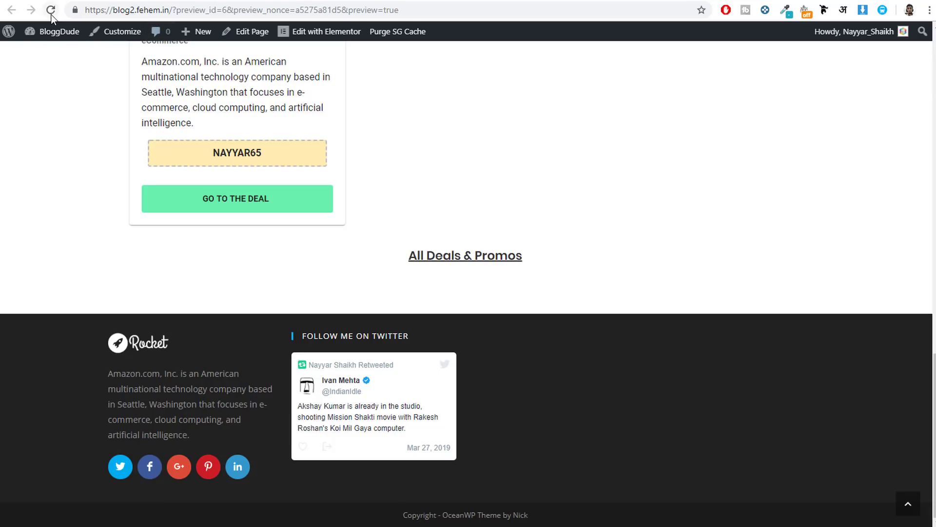
click(49, 11)
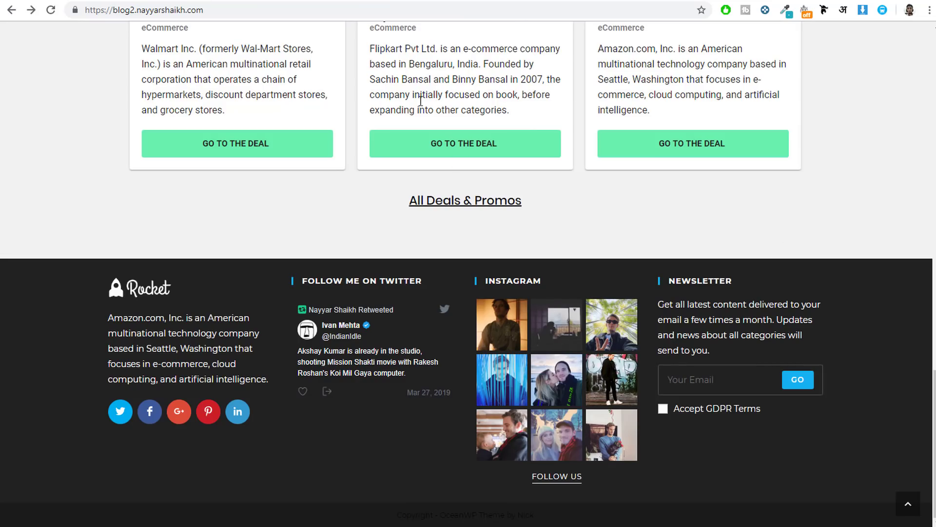
Compare against the reference site's footer, then collapse the Twitter widget settings.
click(199, 1)
click(356, 1)
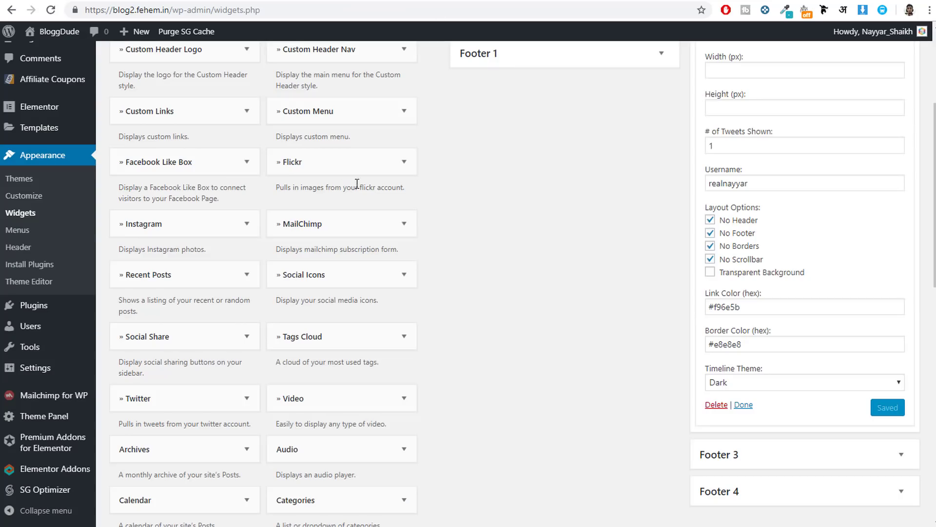
scroll(903, 272, up, 4)
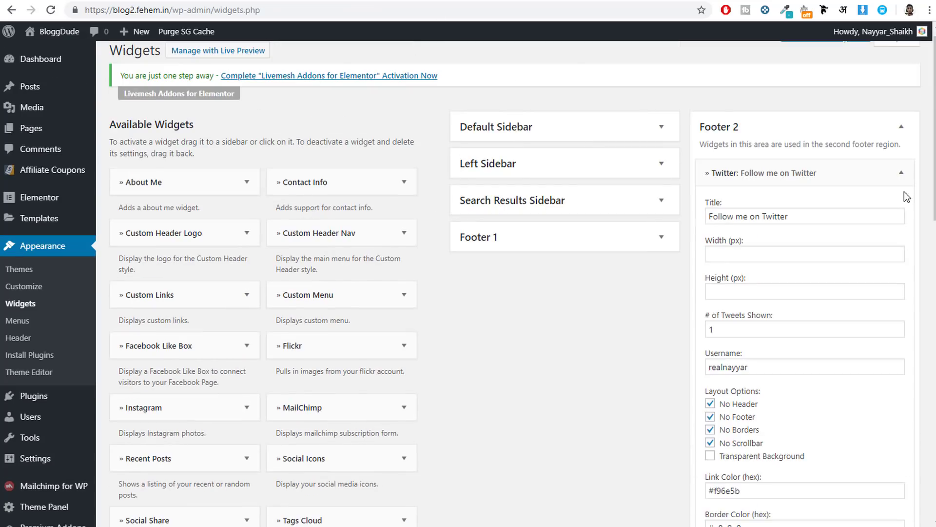
click(904, 173)
Collapse Footer 2 and add an Instagram widget to Footer 3, replacing the adidas username.
click(901, 126)
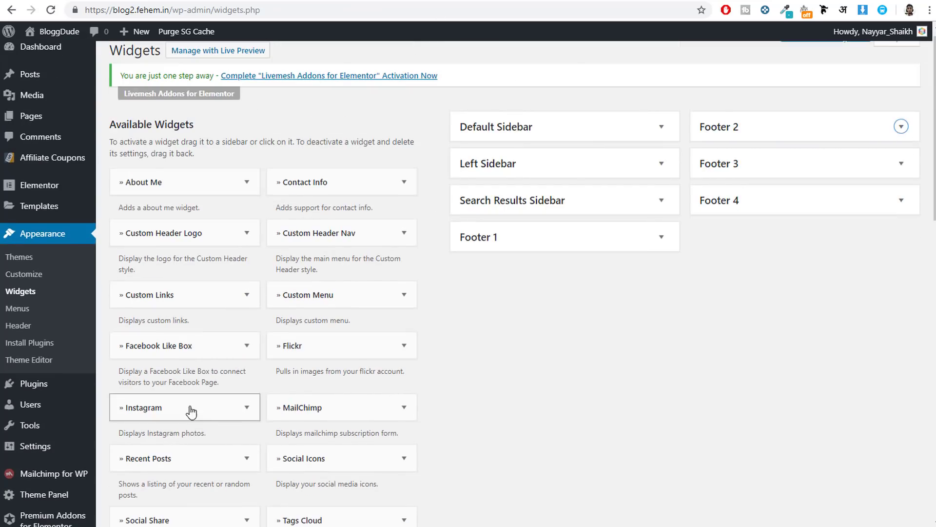
drag(190, 411, 794, 176)
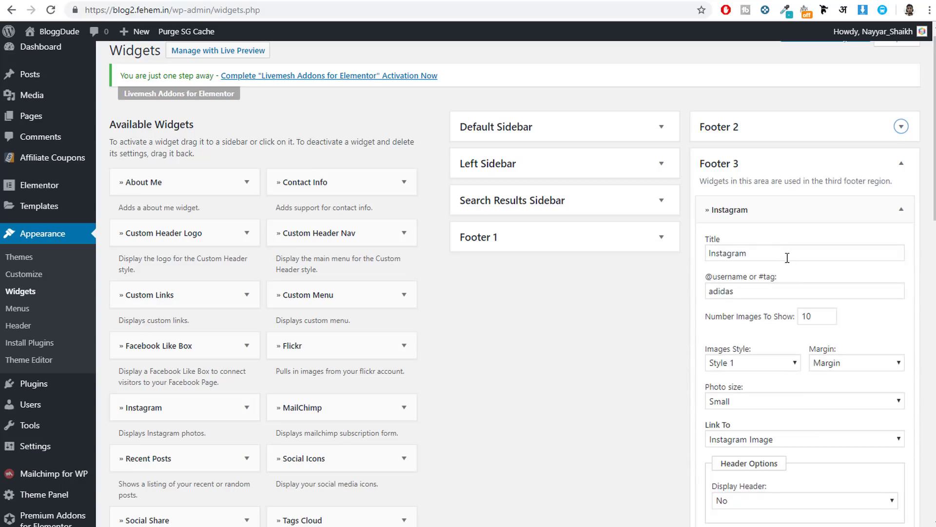
scroll(787, 258, down, 1)
double_click(816, 223)
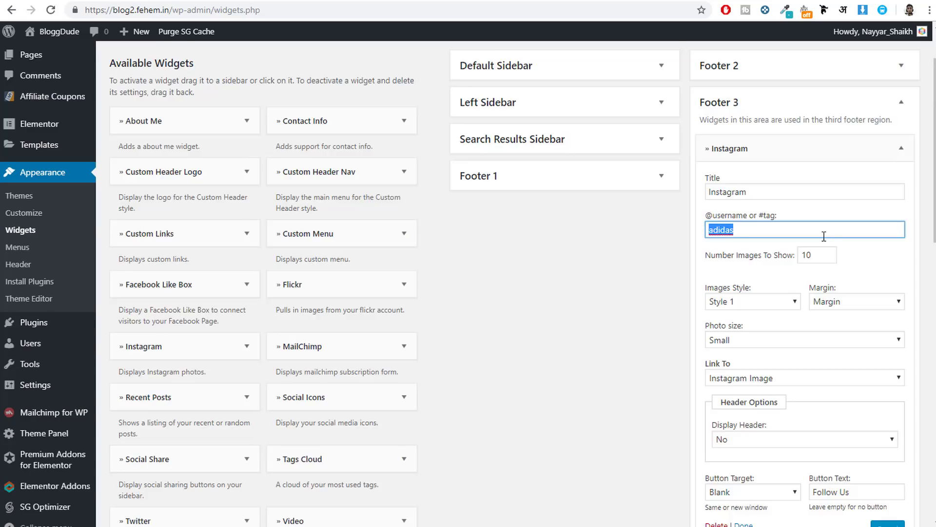
scroll(780, 155, down, 2)
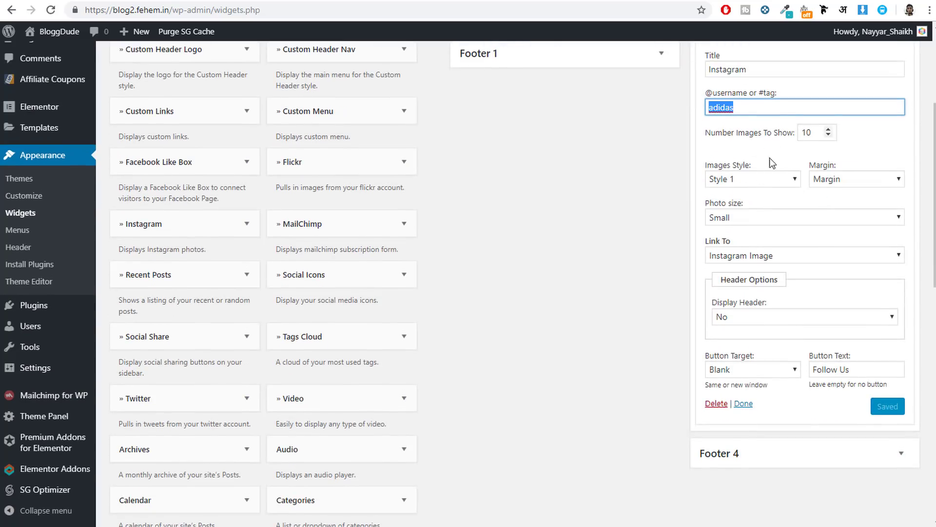
key(BackSpace)
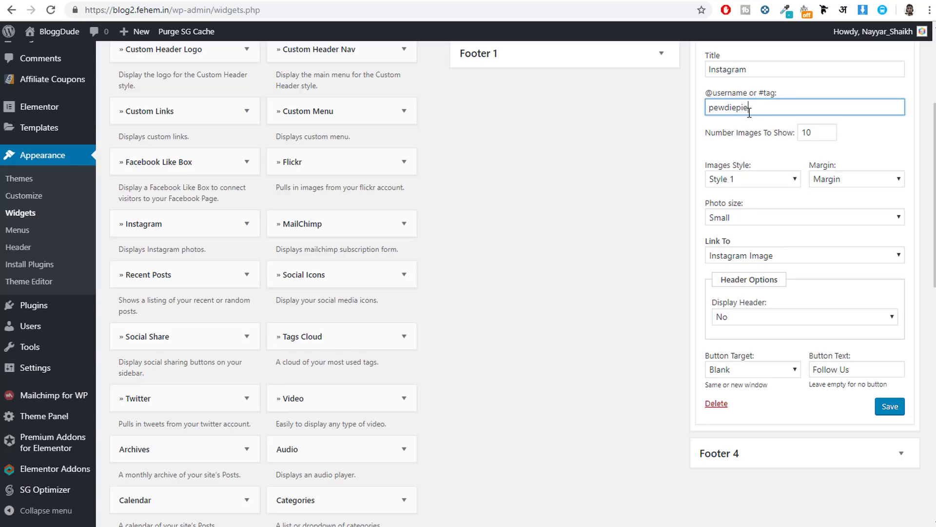
double_click(750, 112)
click(802, 98)
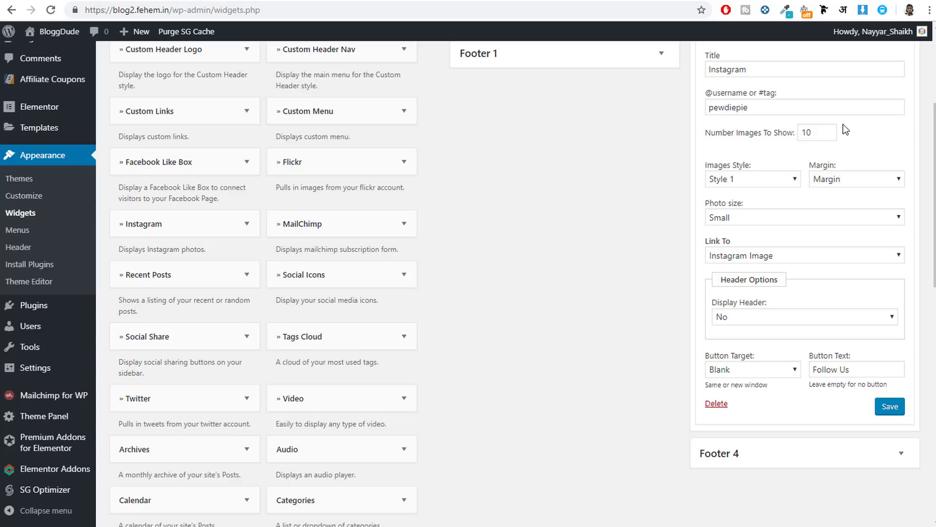
click(755, 96)
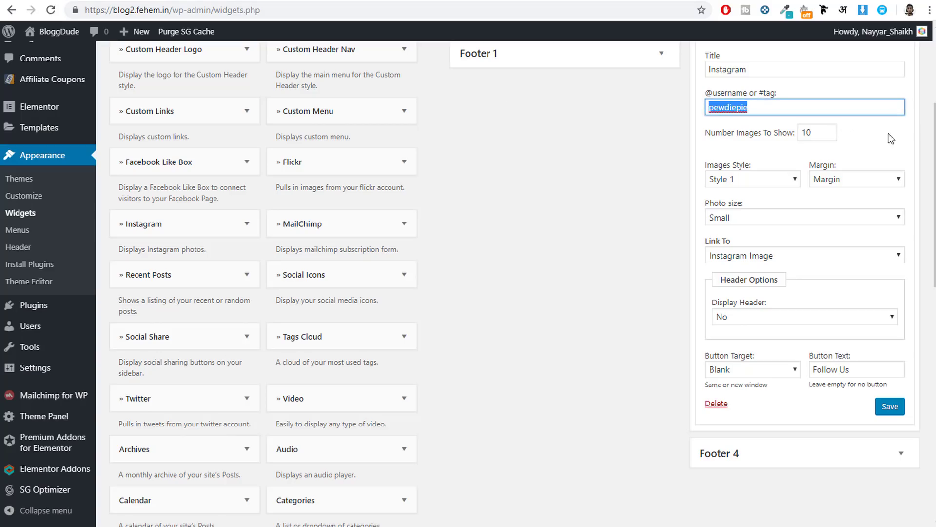
Lower the Instagram images shown from 10 to 9, save, and reload the preview.
scroll(844, 207, up, 1)
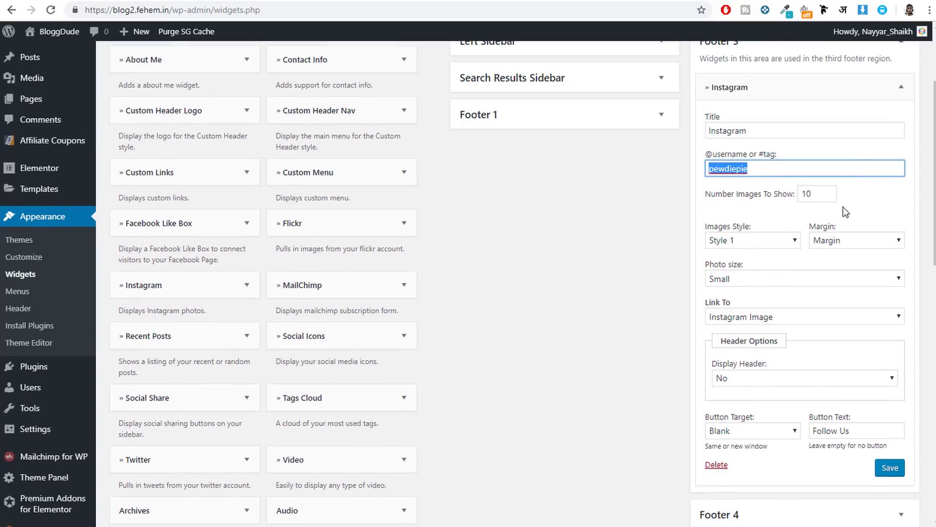
click(828, 197)
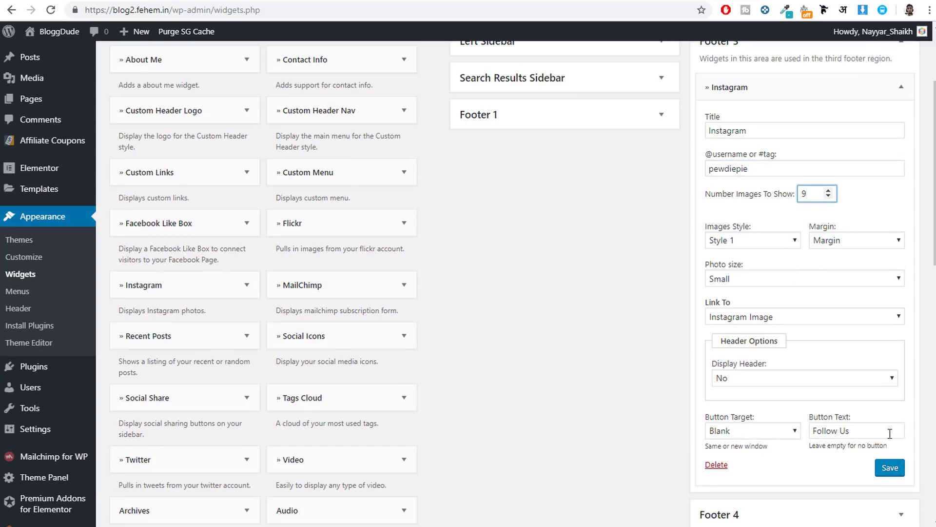
click(889, 467)
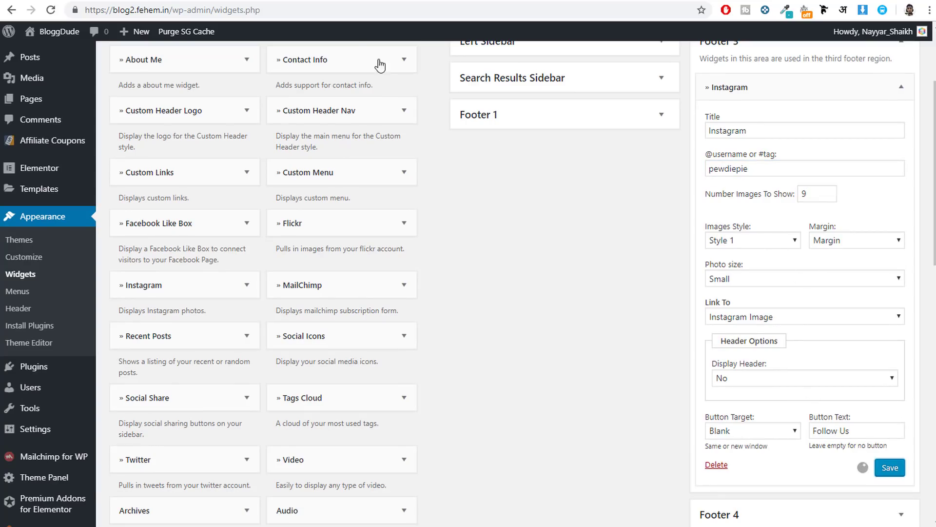
click(359, 1)
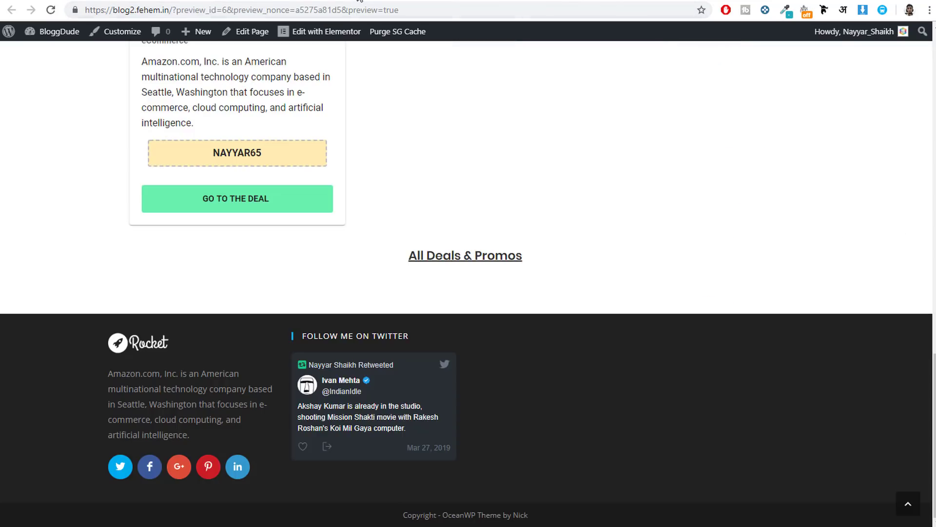
click(50, 10)
scroll(654, 202, down, 5)
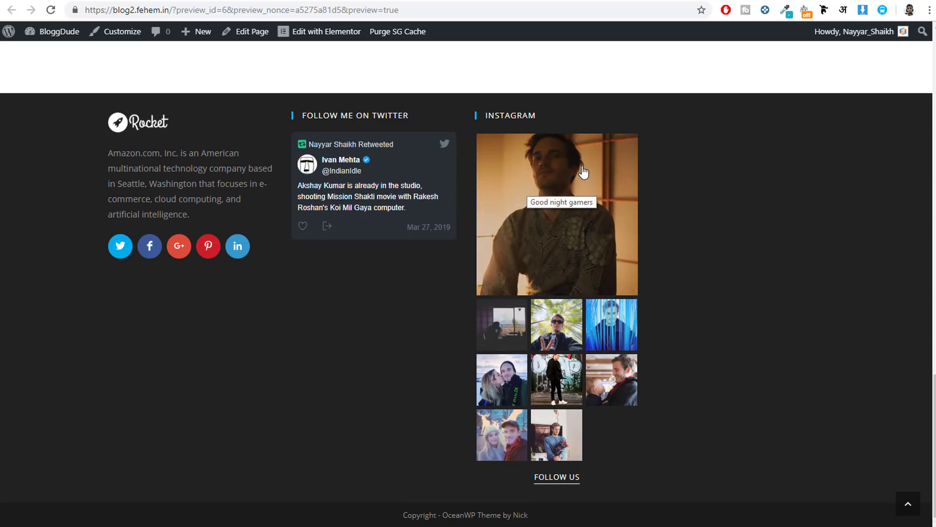
Change the Instagram widget's image style to Style 2, save, and reload the preview.
click(445, 2)
click(763, 240)
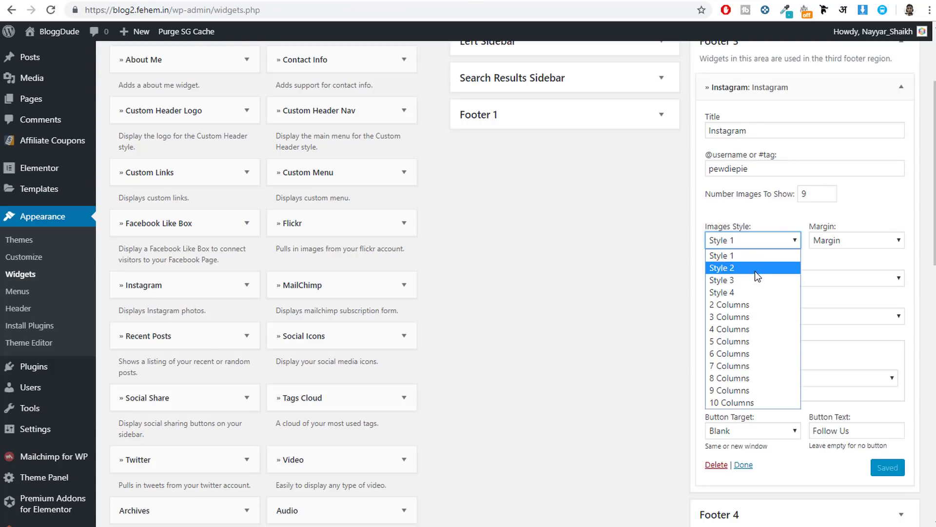
click(755, 270)
click(890, 467)
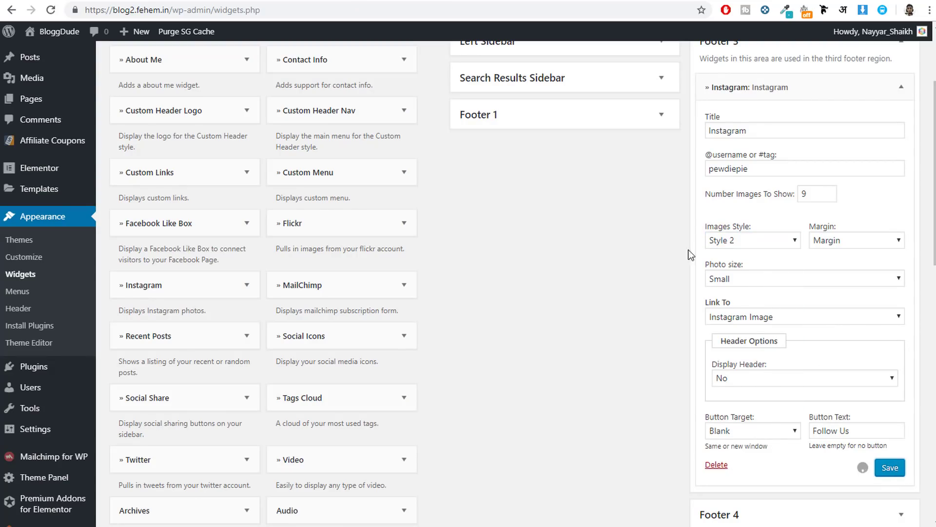
click(323, 3)
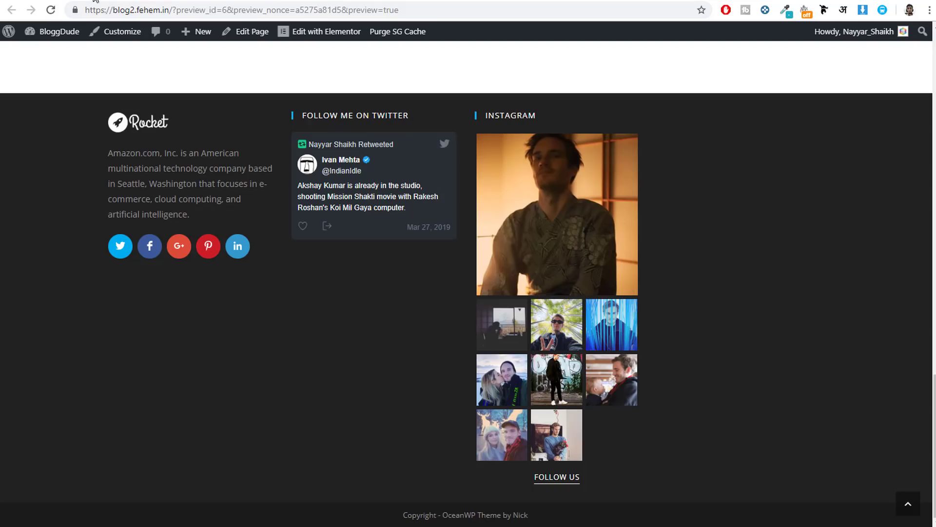
click(52, 11)
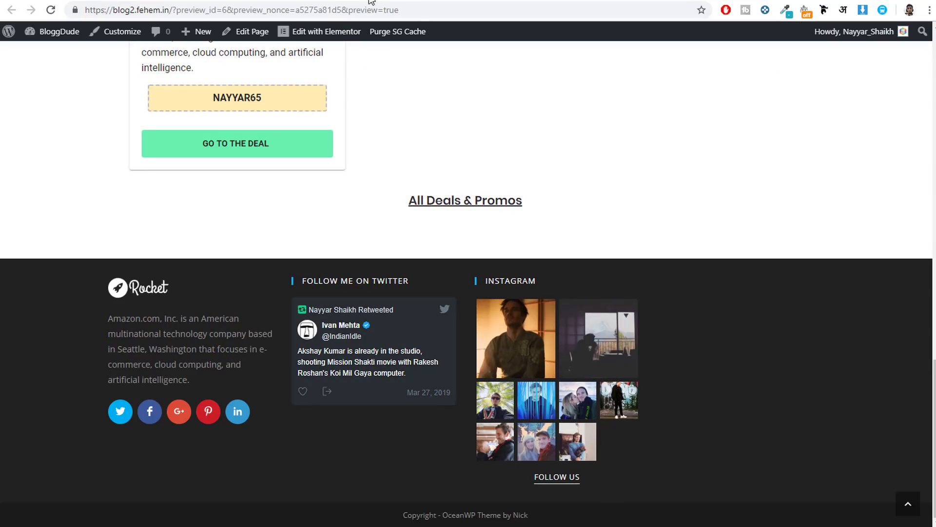
Raise the images shown back to 10, save, check the grid, and fold Footer 3 away.
click(495, 5)
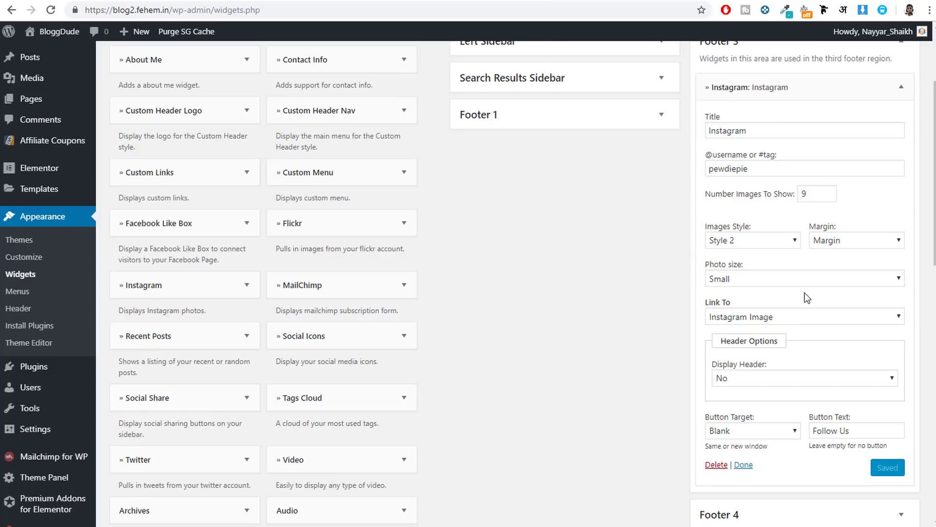
scroll(805, 293, down, 1)
click(765, 179)
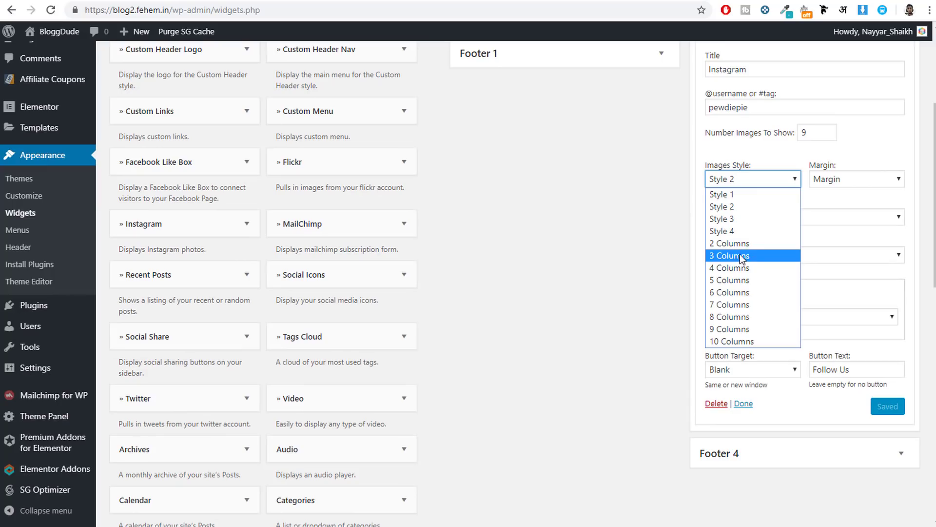
click(827, 130)
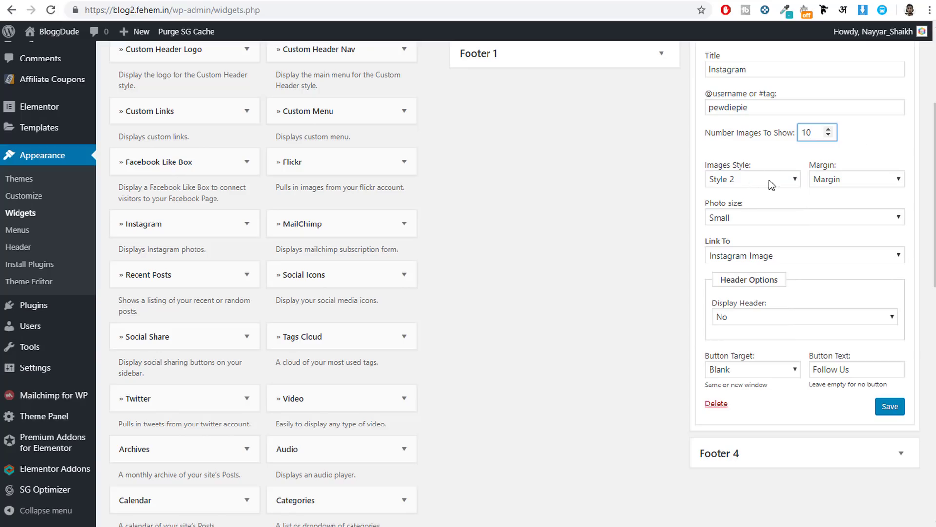
click(890, 407)
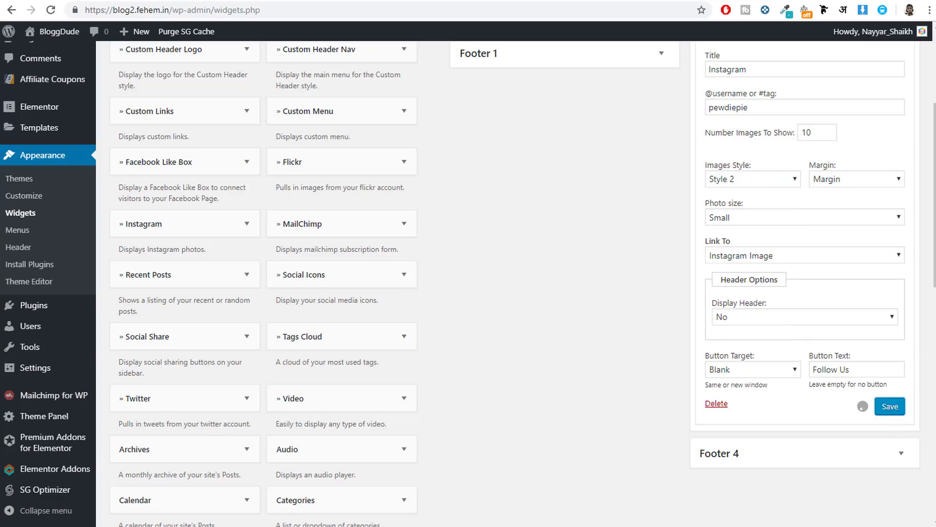
click(330, 2)
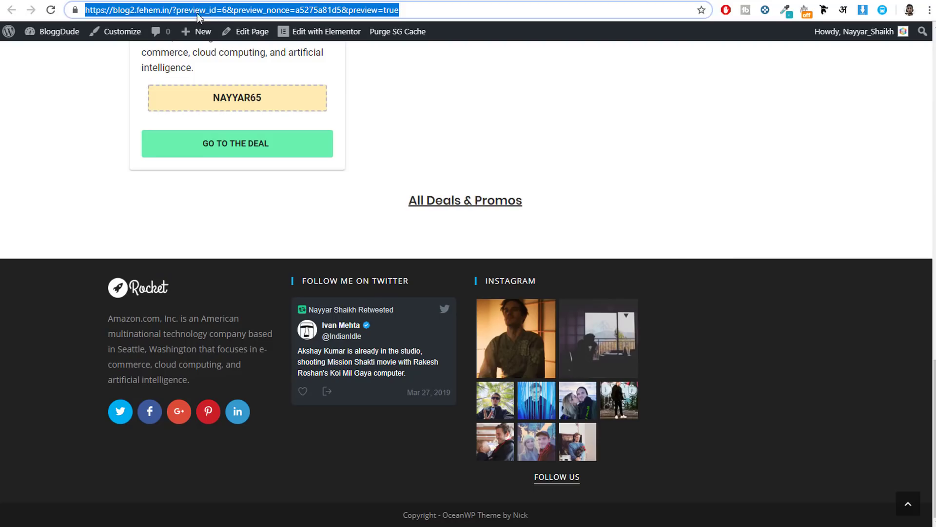
click(50, 10)
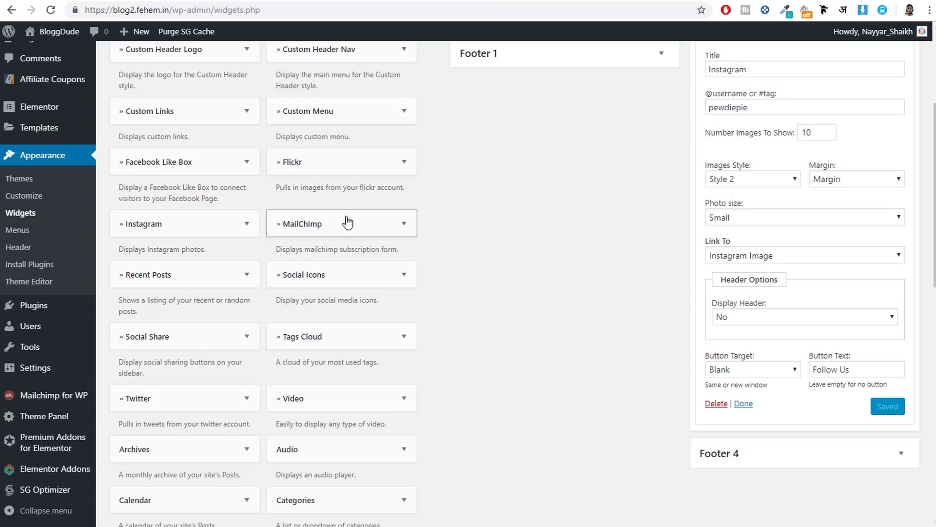
scroll(664, 257, up, 5)
click(902, 164)
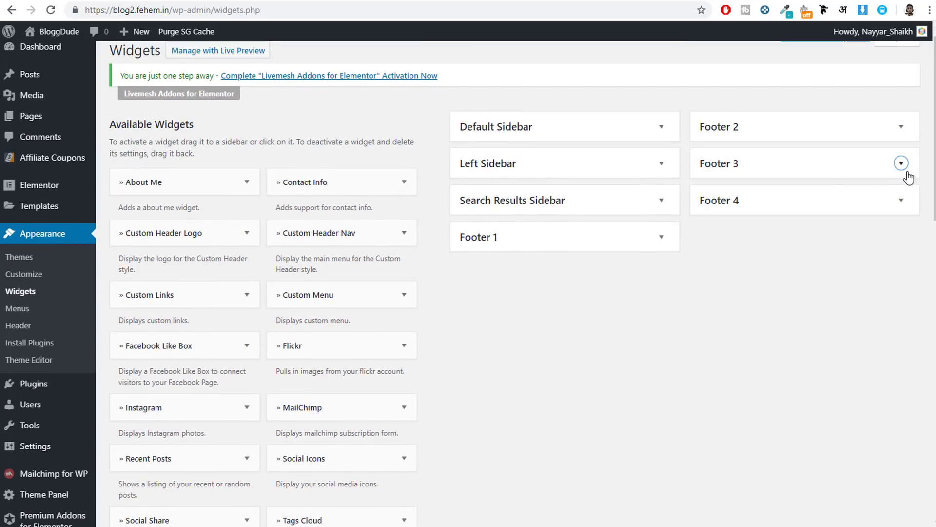
Add the MailChimp widget to Footer 4 with an empty GDPR Field Label and save it.
scroll(642, 289, down, 2)
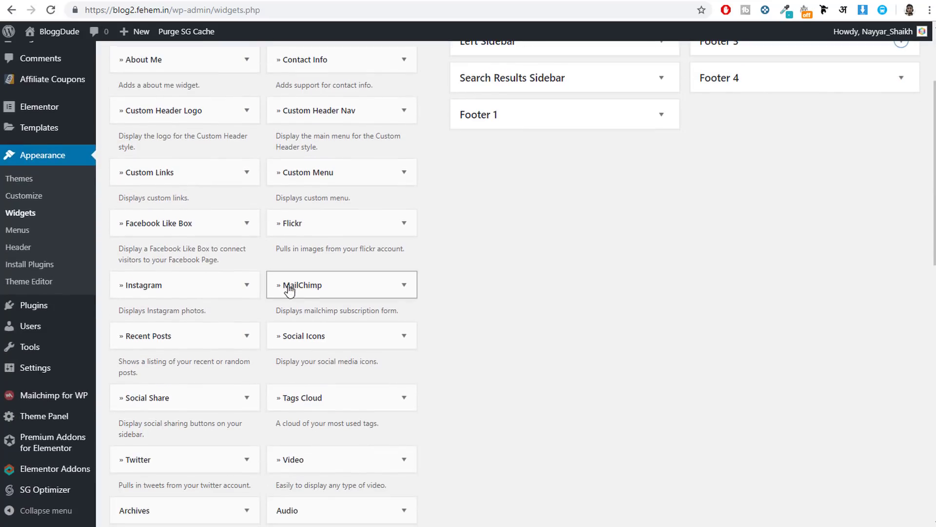
scroll(307, 349, up, 1)
drag(307, 349, 785, 151)
scroll(797, 292, down, 1)
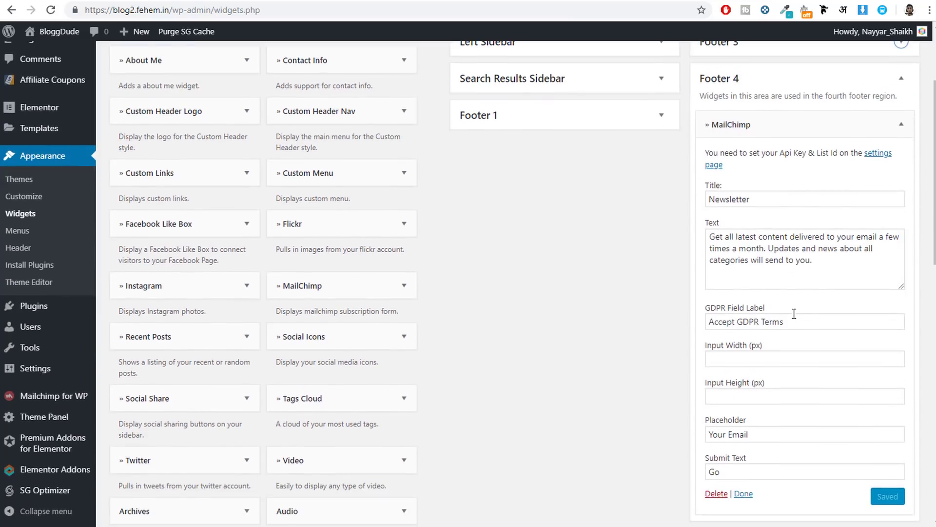
drag(826, 267, 660, 210)
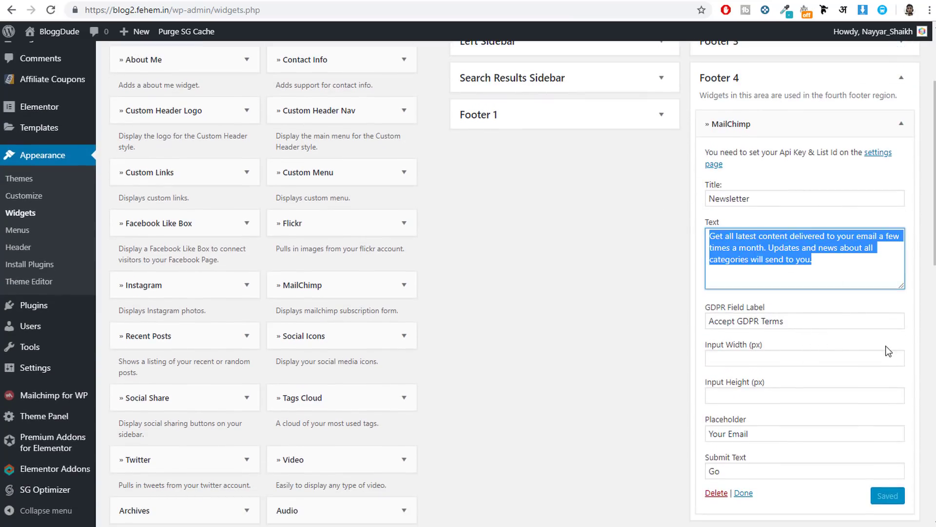
scroll(889, 351, down, 1)
triple_click(771, 266)
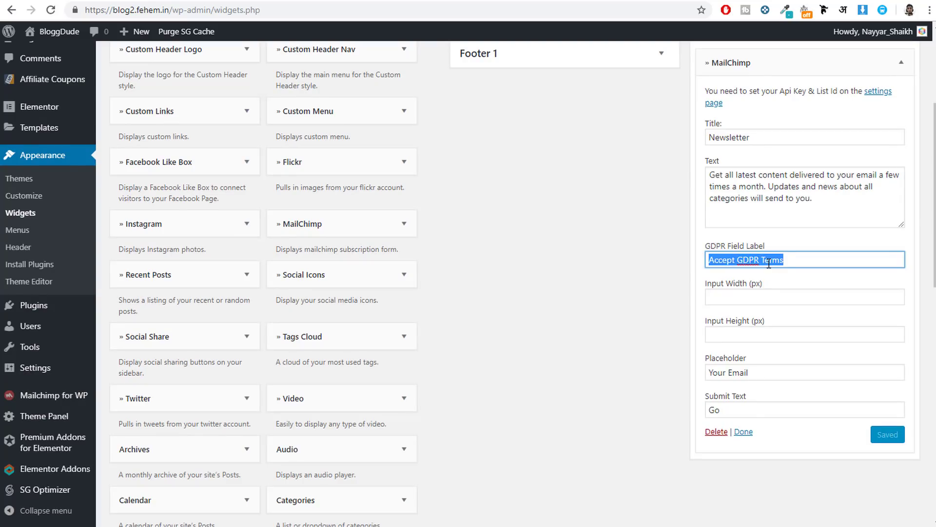
key(BackSpace)
click(889, 434)
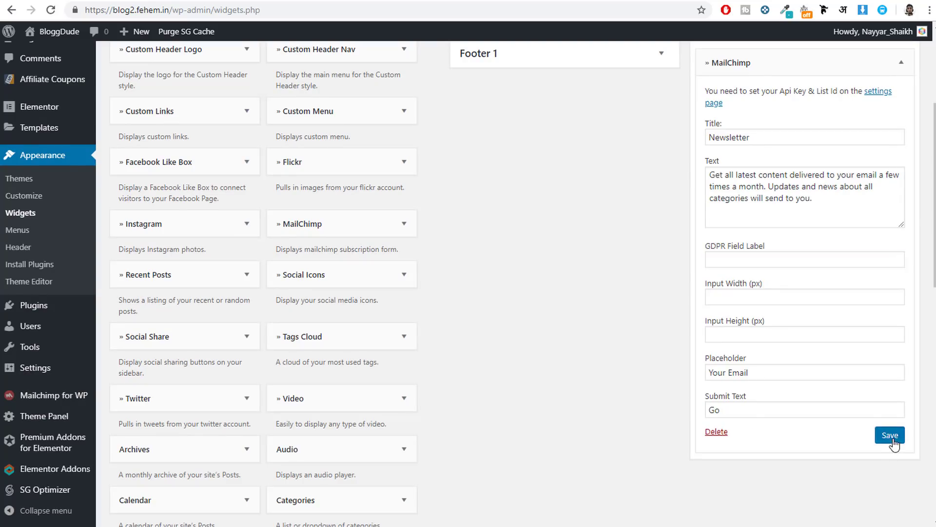
Reload the site preview and scroll through it to check the new newsletter widget.
click(146, 1)
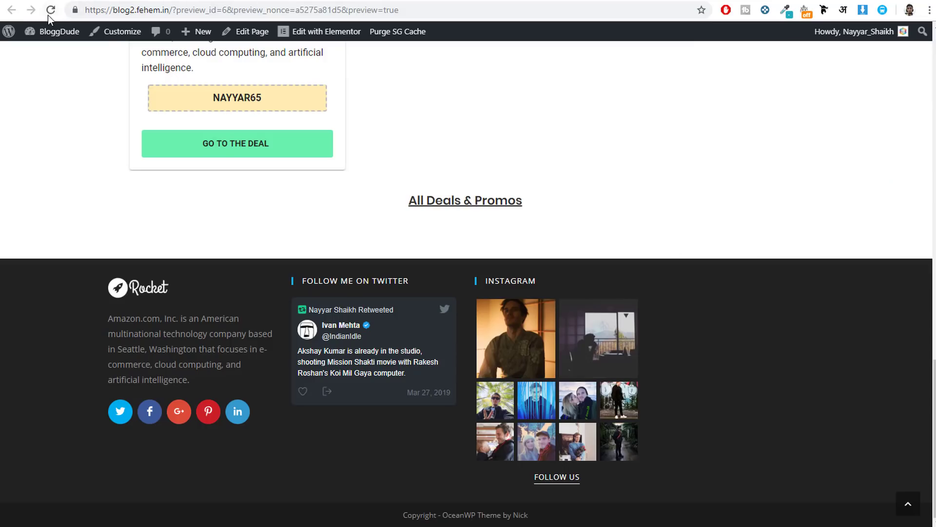
key(F5)
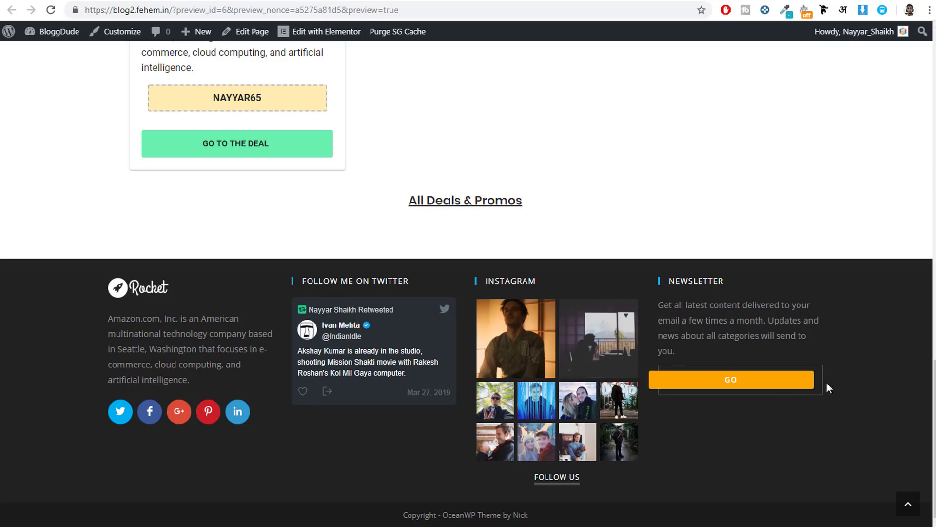
scroll(815, 385, up, 20)
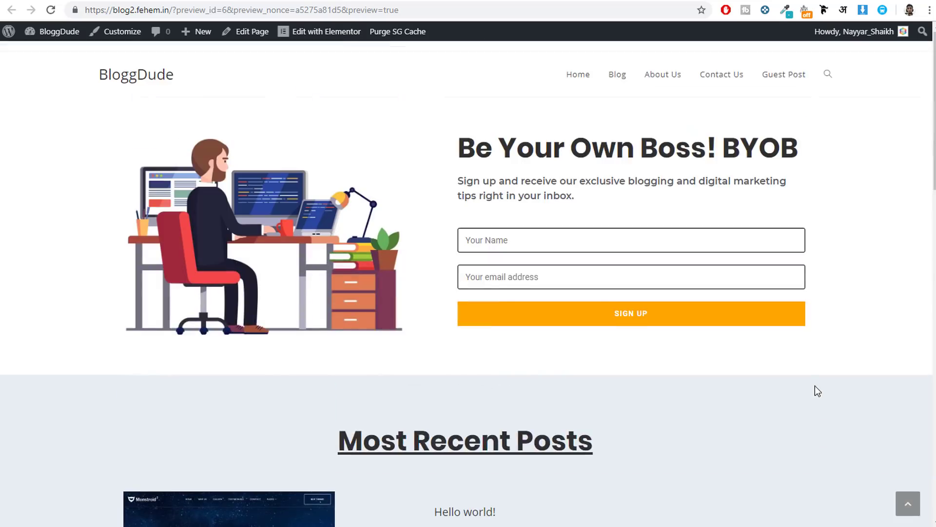
scroll(681, 328, down, 20)
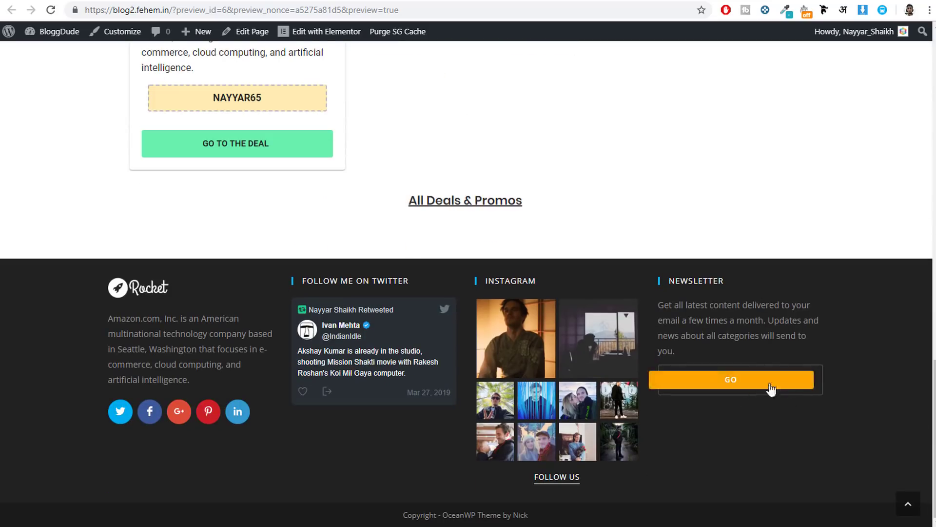
scroll(787, 392, up, 20)
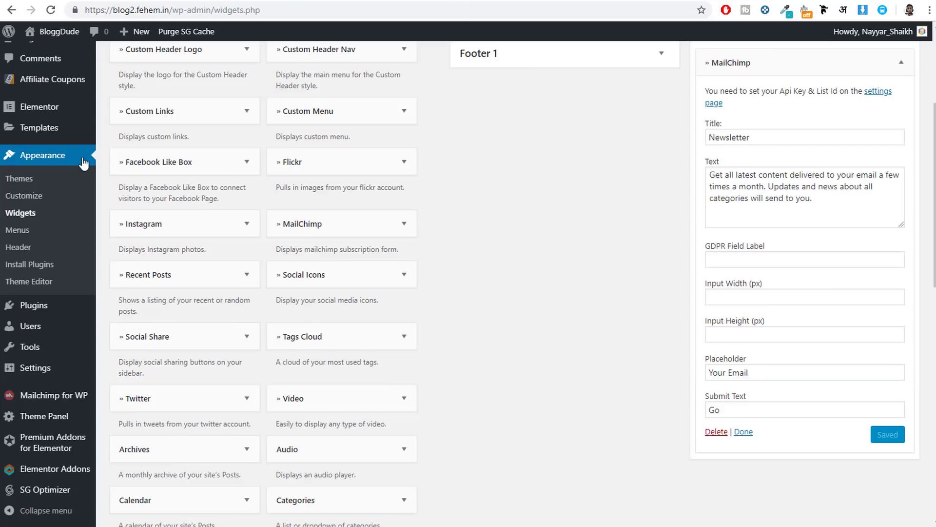
scroll(78, 166, up, 5)
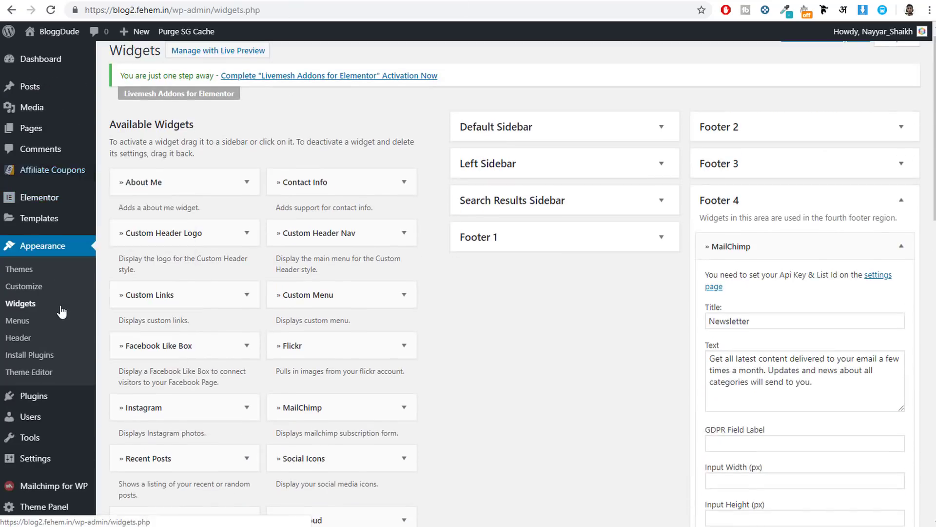
scroll(61, 312, down, 3)
Open the Mailchimp for WP Form editor.
mouse_move(37, 400)
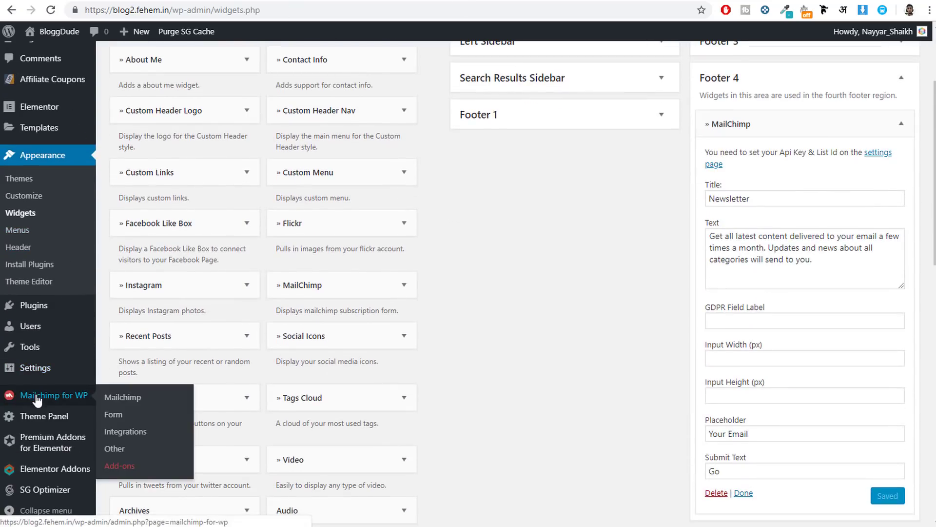
click(114, 415)
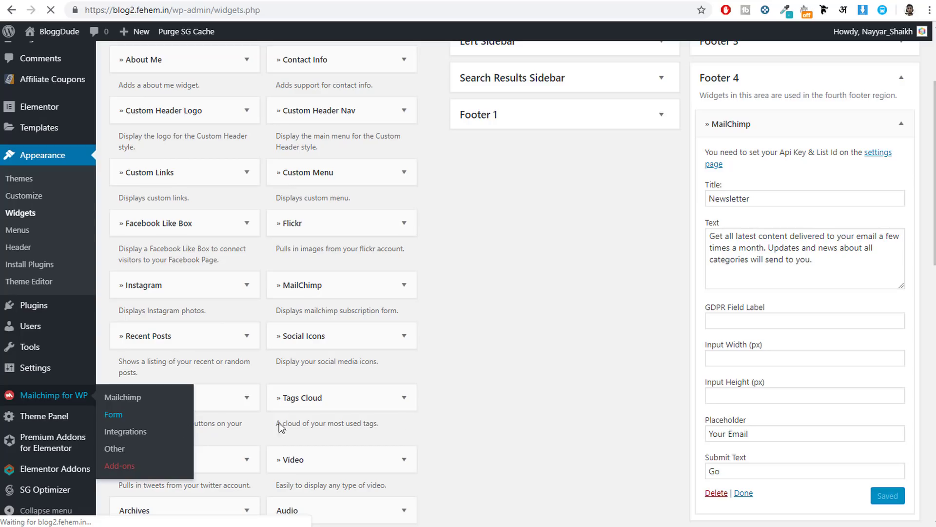
scroll(191, 326, down, 4)
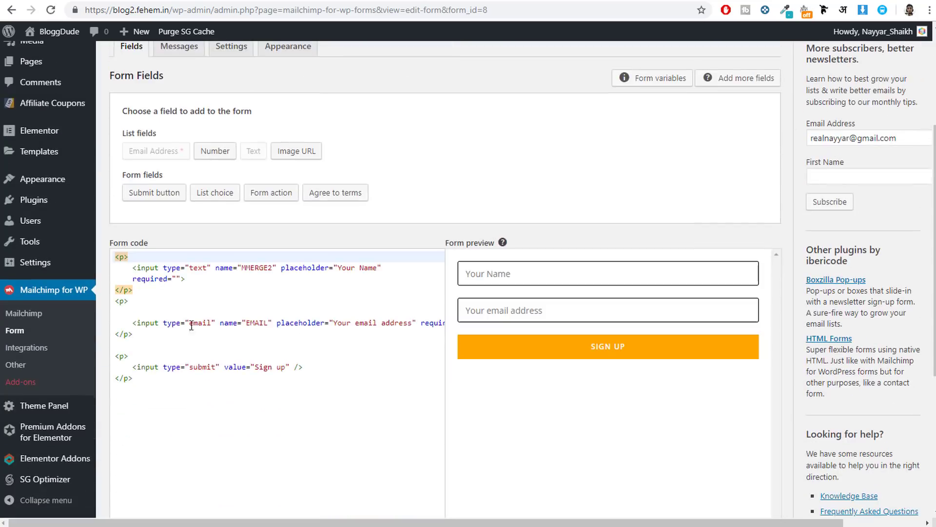
Add class "nayyar-button" to the form's submit input, copy the class name, and save the form.
click(165, 369)
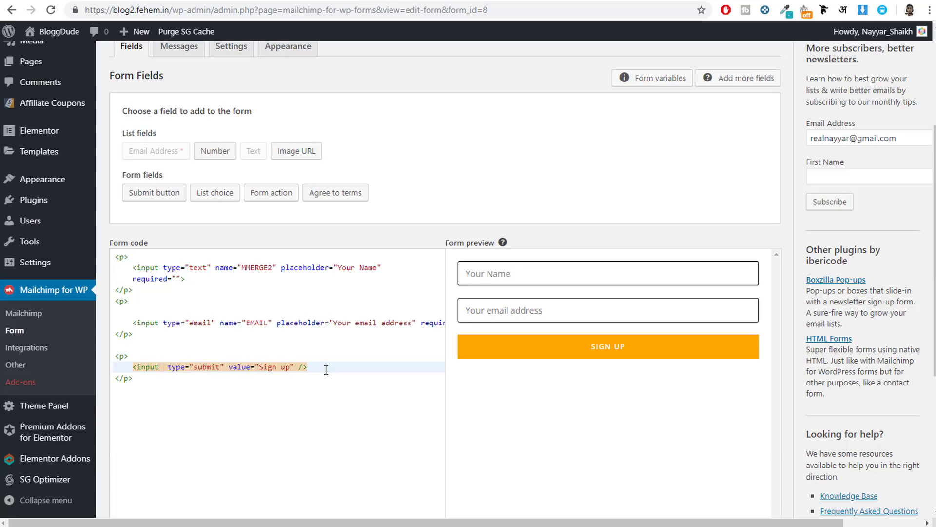
text(class)
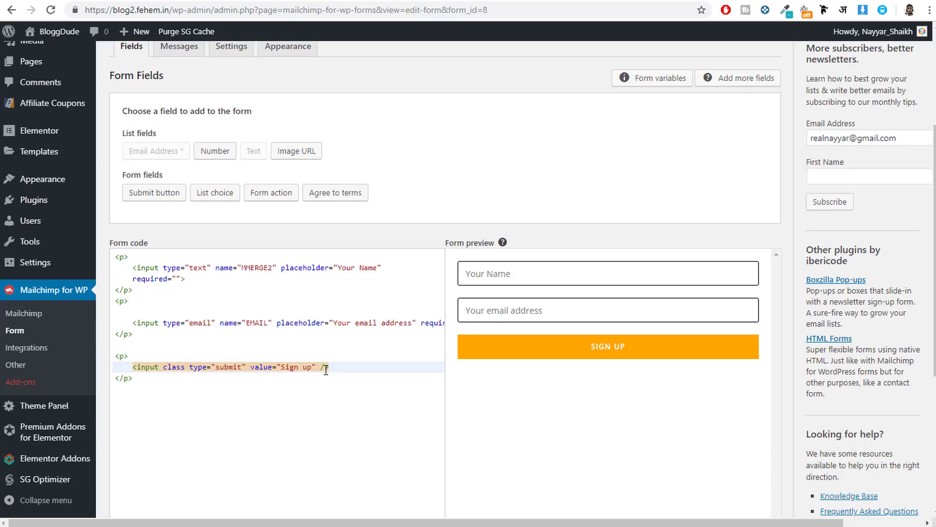
text(=)
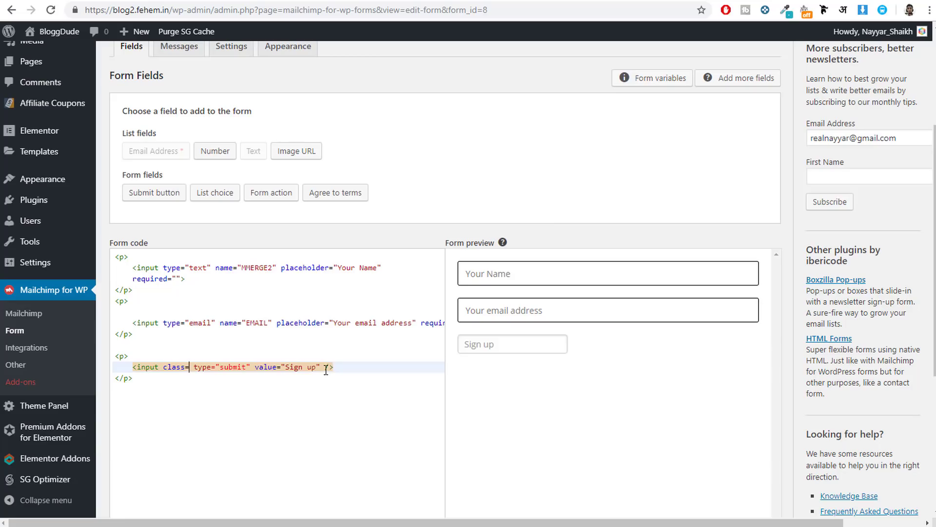
text("")
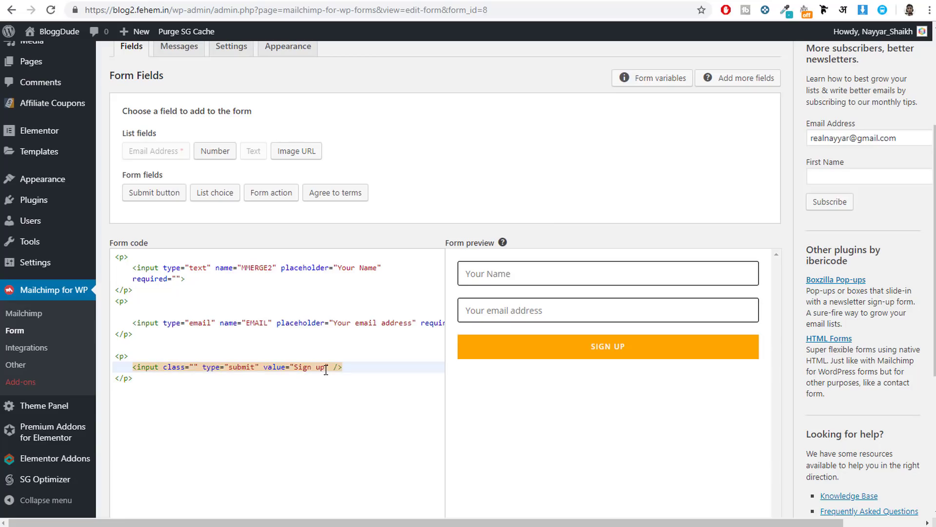
text(nayyar-)
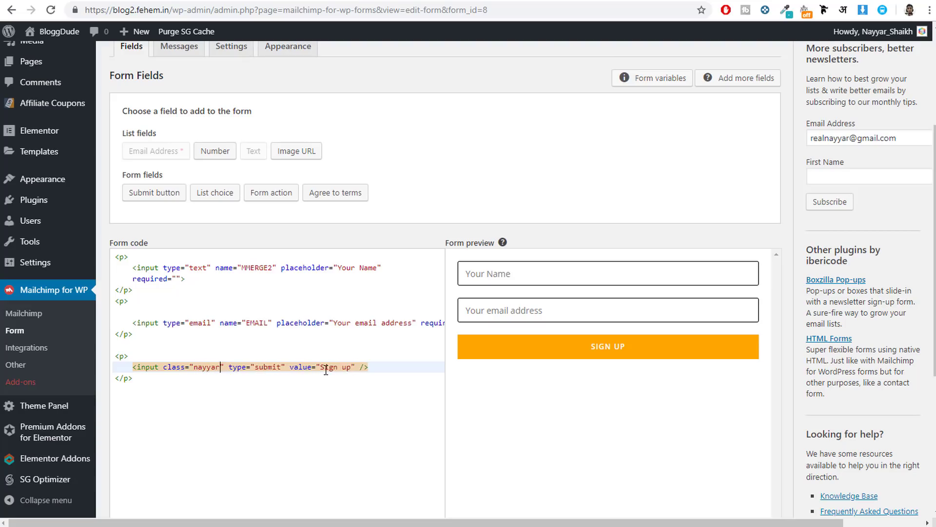
text(button)
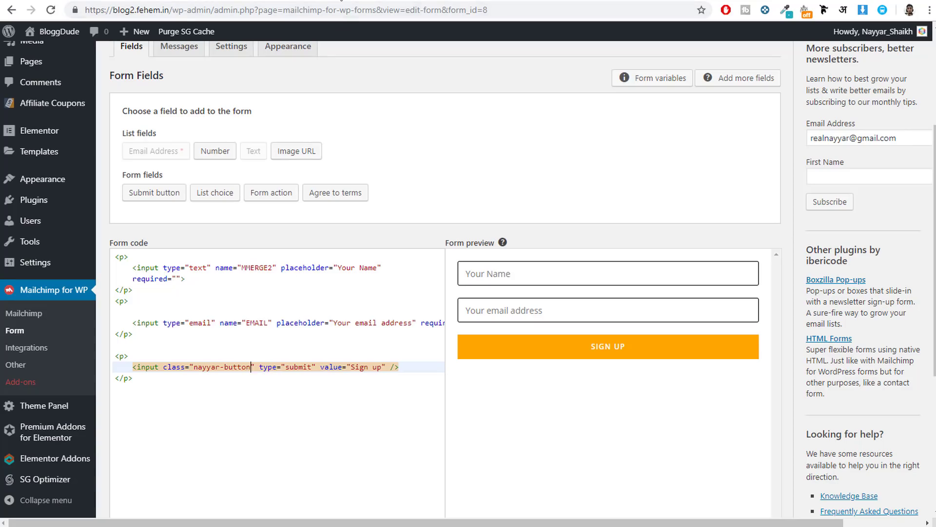
click(341, 1)
scroll(686, 288, down, 3)
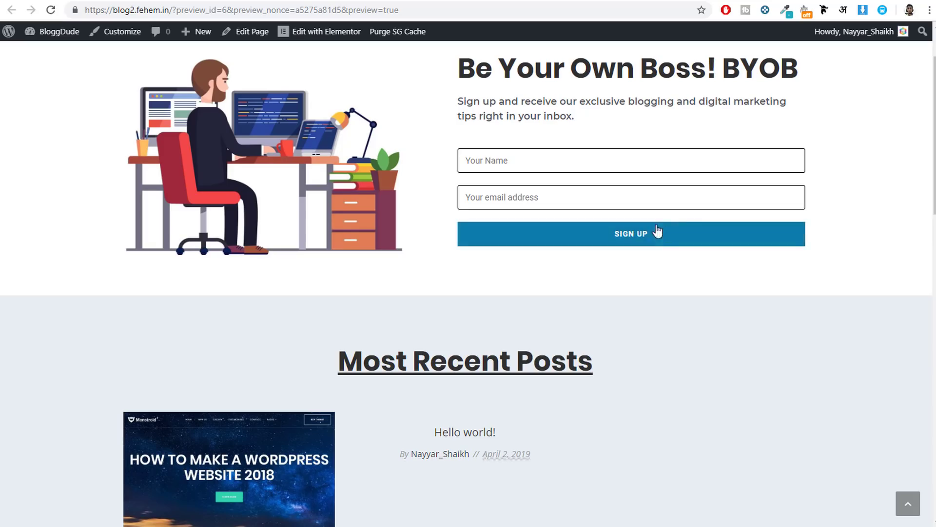
scroll(674, 292, down, 10)
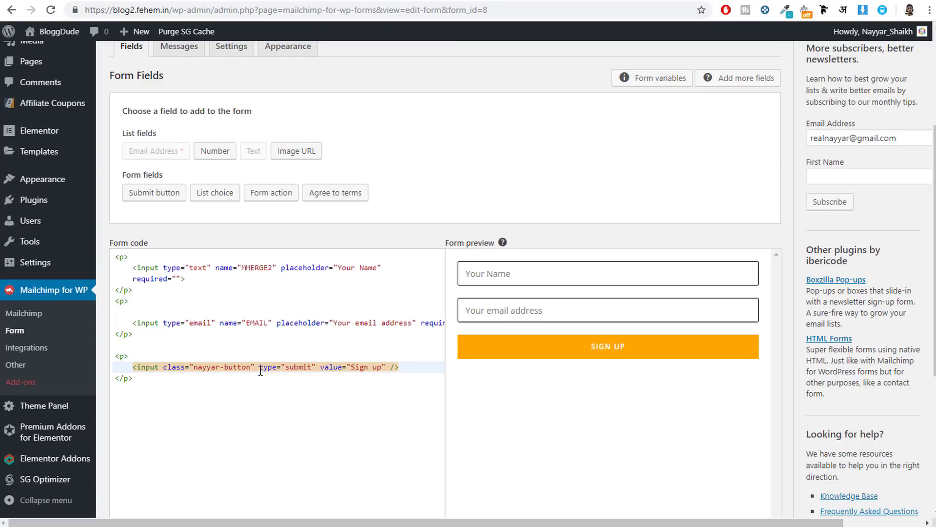
click(196, 367)
drag(196, 369, 250, 369)
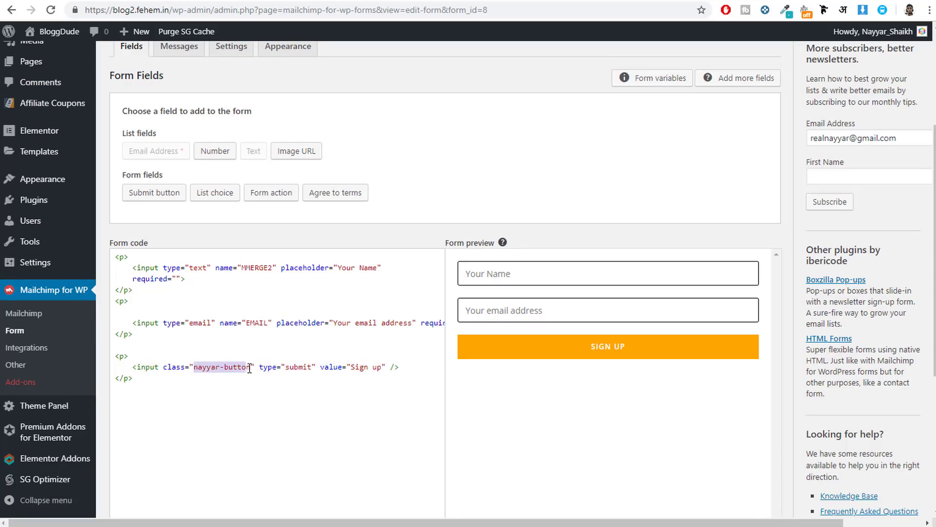
scroll(259, 368, down, 4)
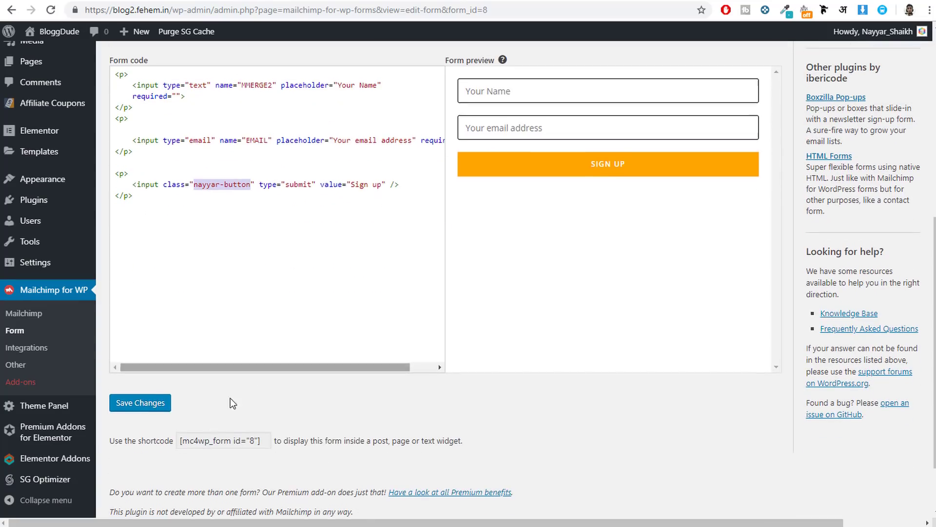
click(145, 402)
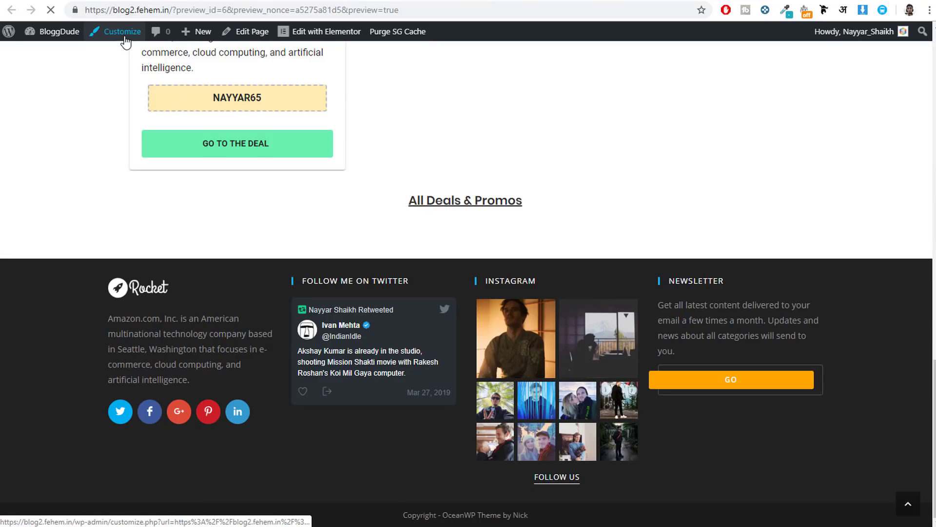
In the Customizer's Additional CSS, paste the nayyar-button class name on line 14 as a selector.
click(124, 37)
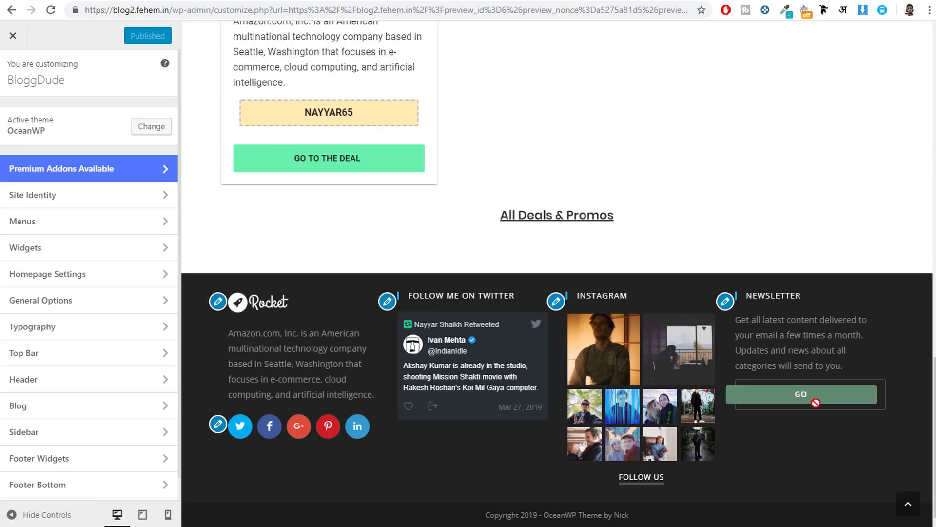
scroll(117, 390, down, 1)
click(89, 487)
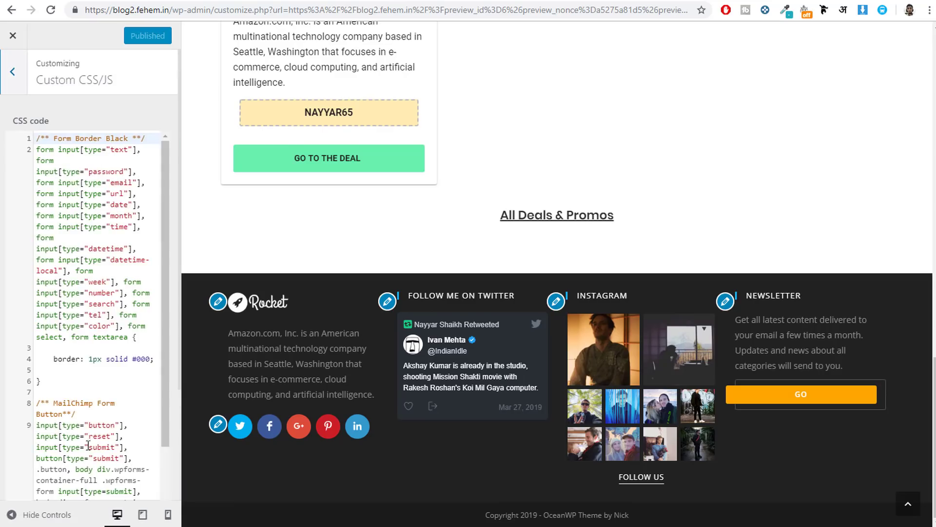
scroll(90, 320, down, 2)
drag(71, 331, 28, 312)
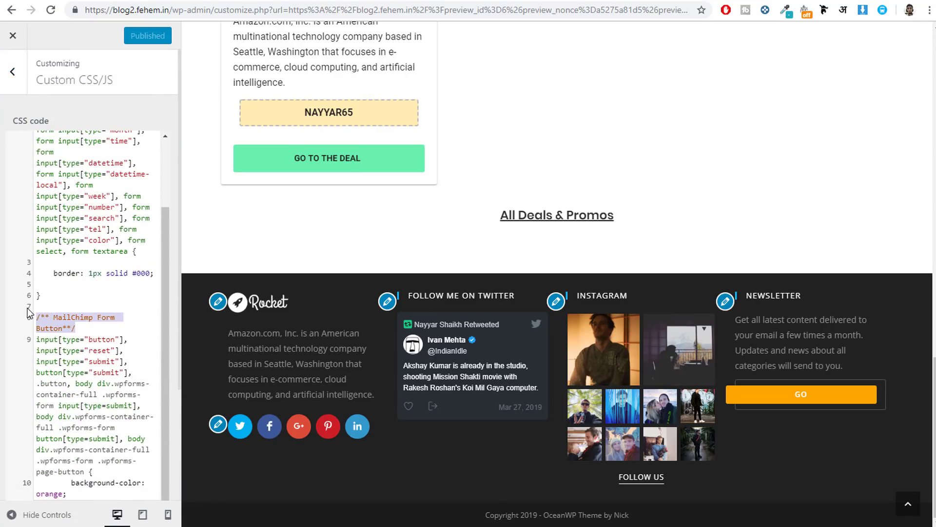
scroll(108, 343, down, 2)
click(136, 271)
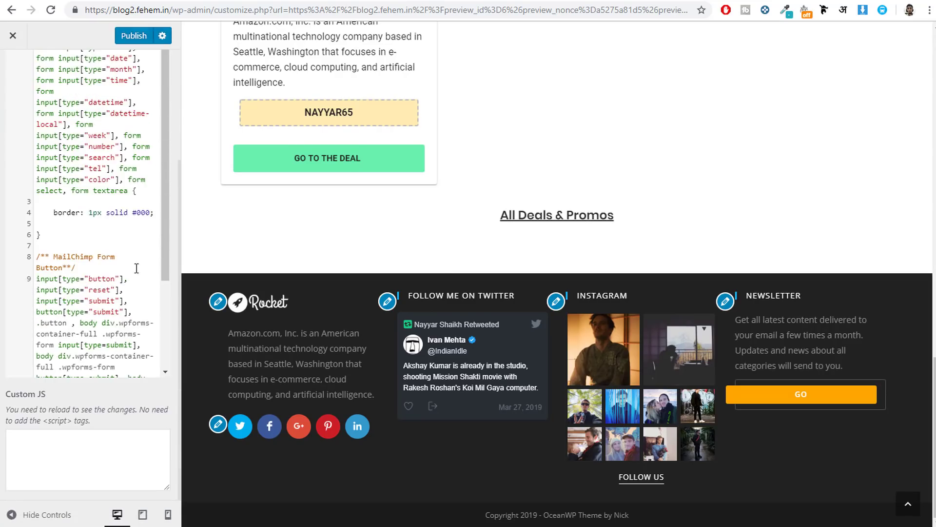
scroll(137, 268, down, 3)
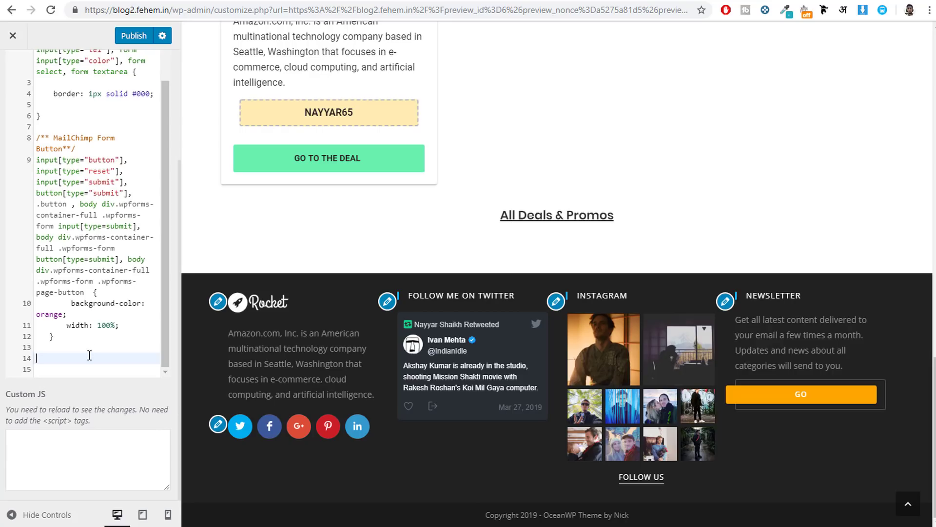
text(nayyar-button)
text(.)
Check the class name against the form code and open a .nayyar-button { rule.
drag(38, 361, 107, 360)
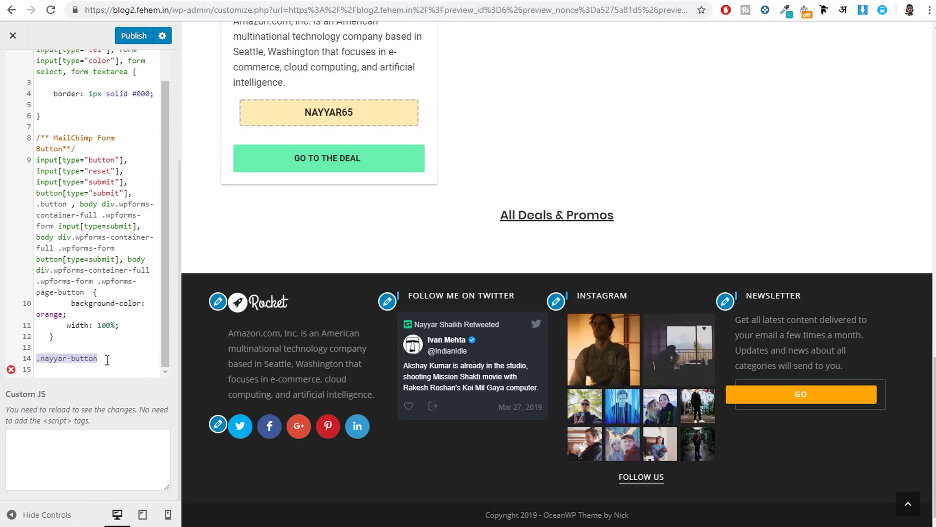
click(107, 360)
drag(37, 359, 100, 355)
click(397, 1)
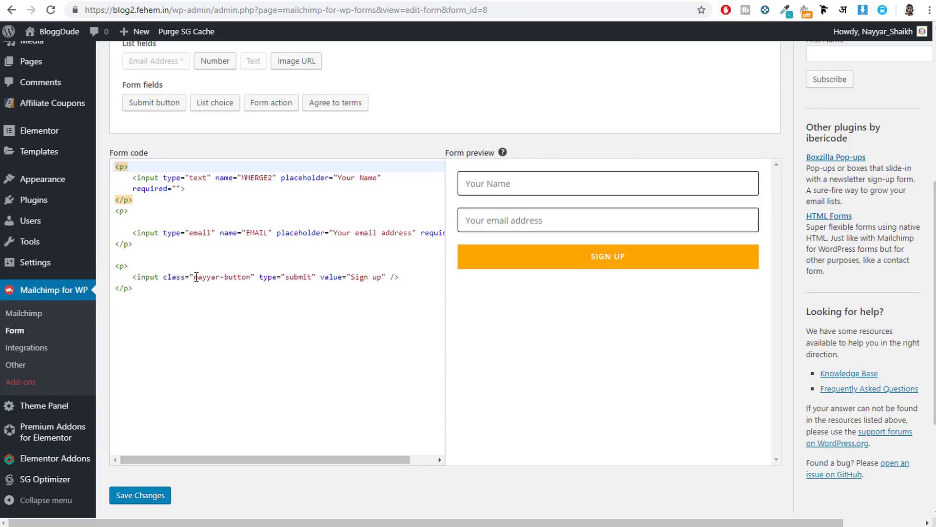
drag(196, 277, 252, 271)
click(292, 1)
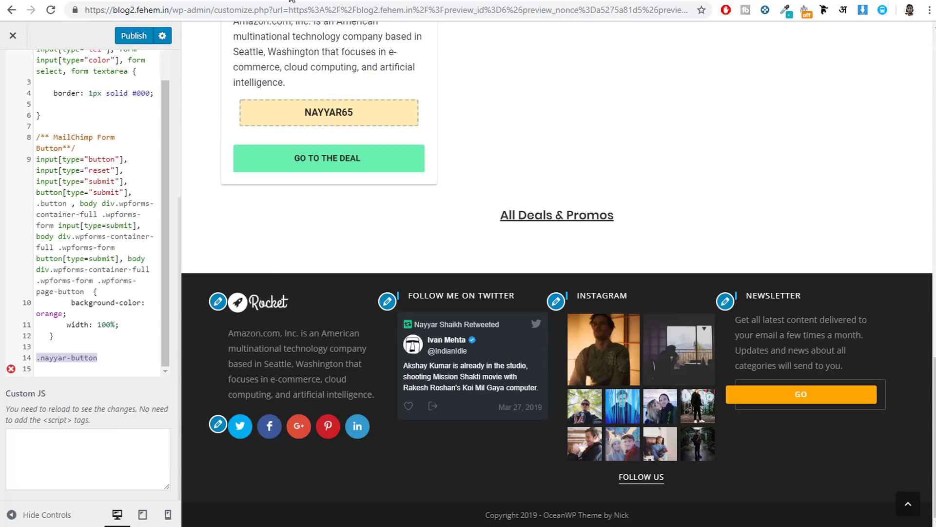
click(110, 357)
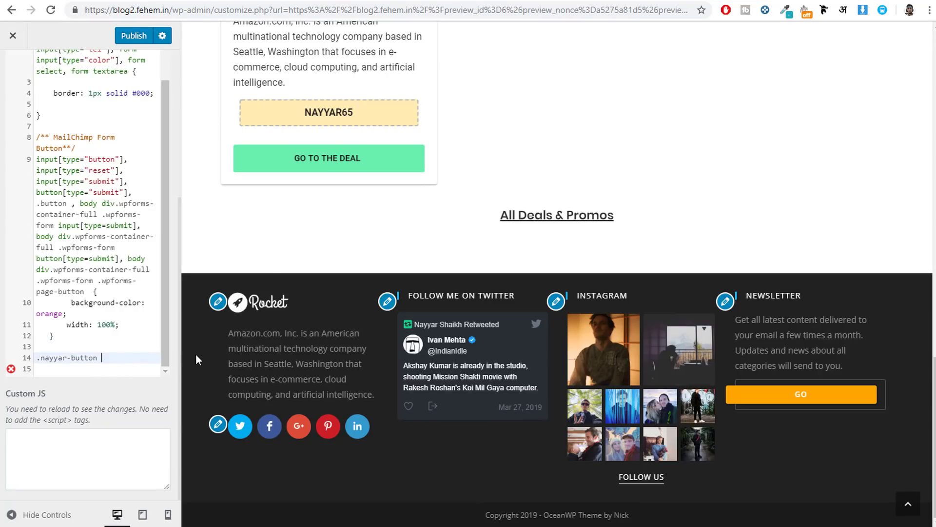
text({)
key(Return)
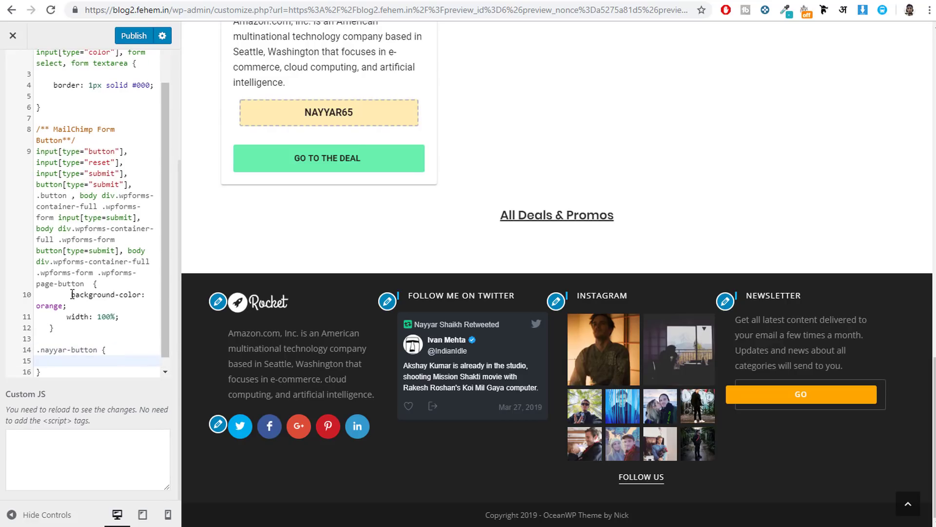
Move background-color: orange and width: 100% into .nayyar-button and delete the old MailChimp button rule.
drag(72, 294, 118, 313)
key(ctrl+c)
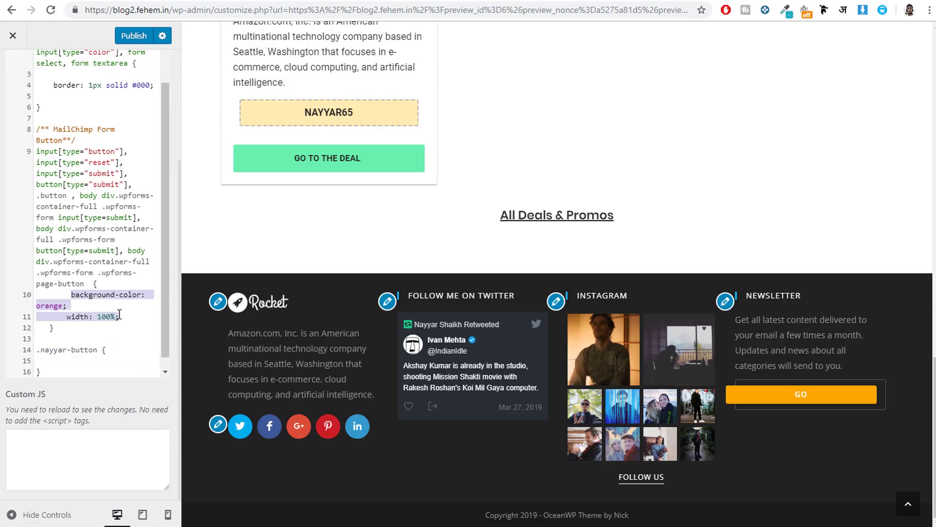
click(72, 357)
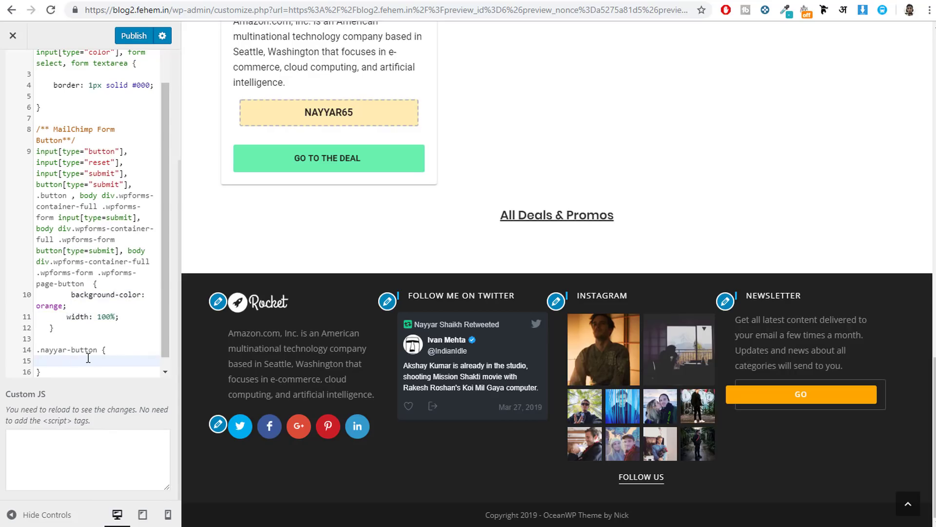
key(ctrl+v)
click(113, 328)
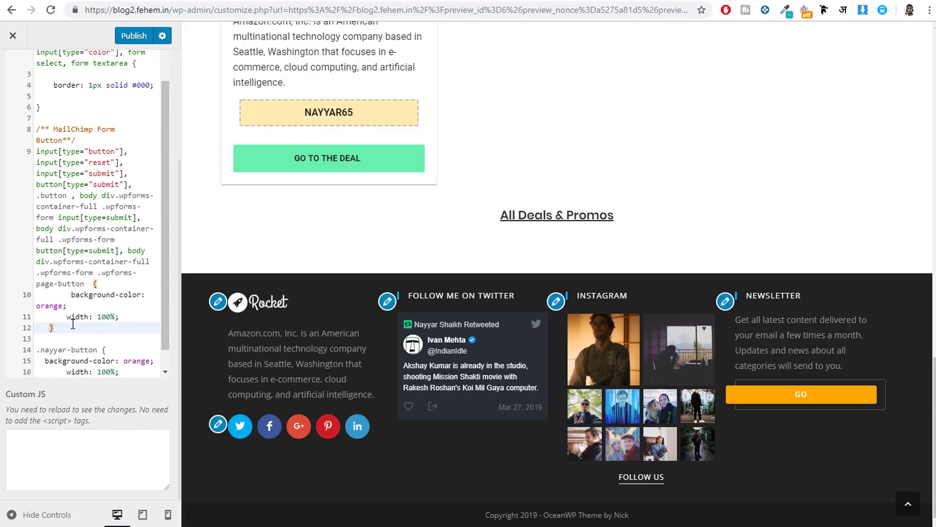
drag(74, 324, 30, 152)
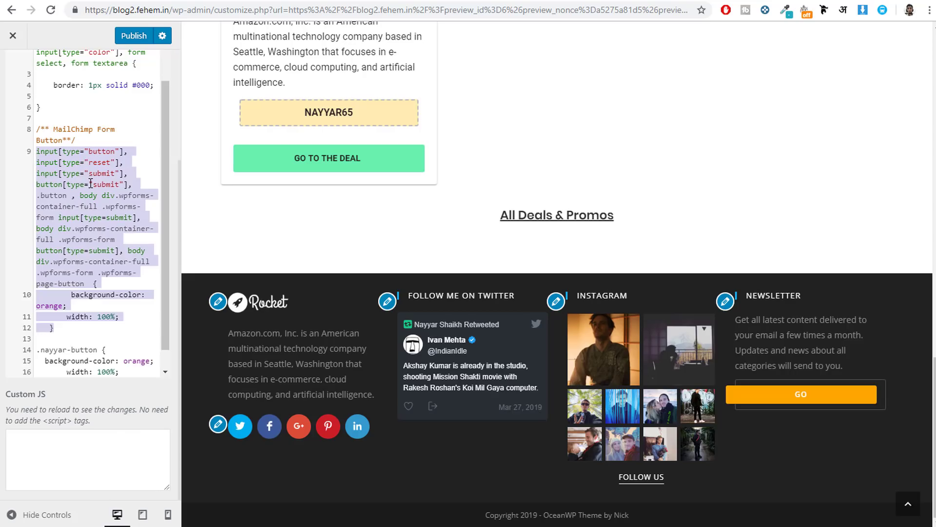
key(BackSpace)
click(149, 268)
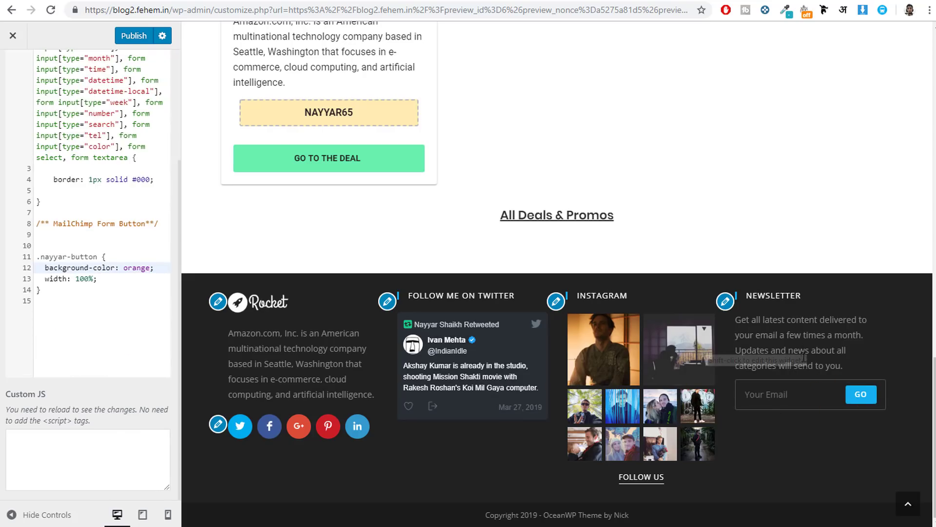
scroll(786, 429, up, 15)
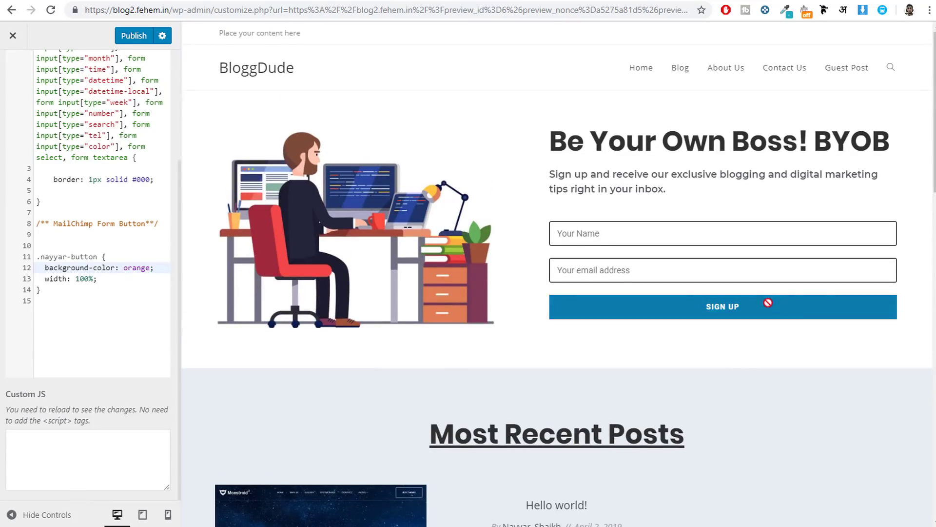
Append !important to background-color: orange in the .nayyar-button rule.
click(98, 279)
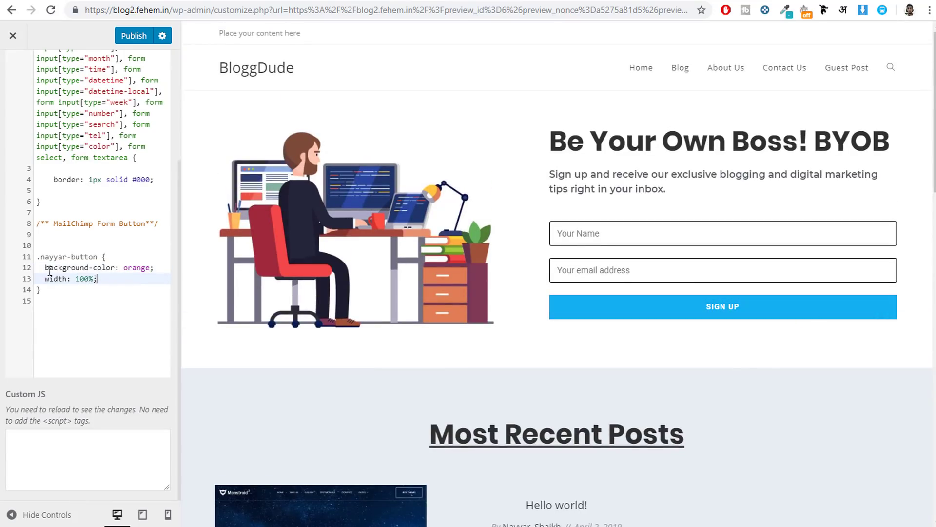
click(151, 267)
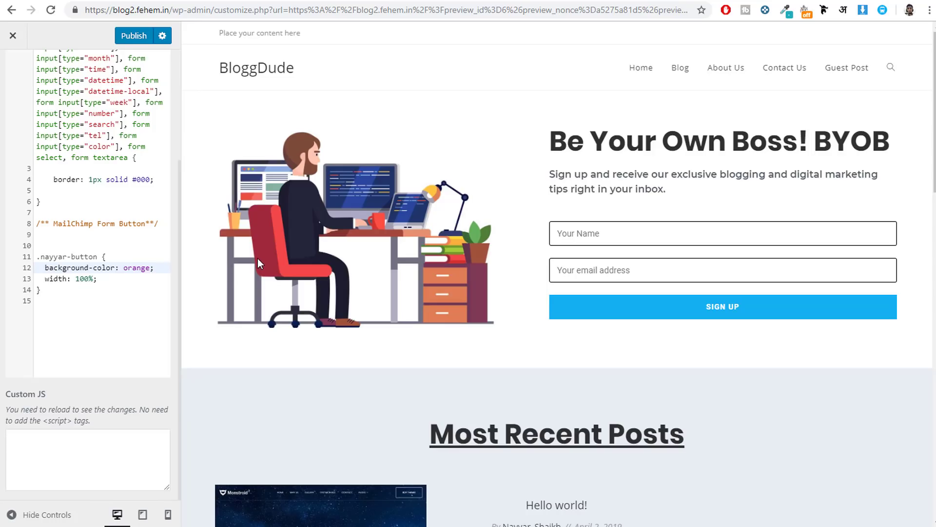
text(!impo)
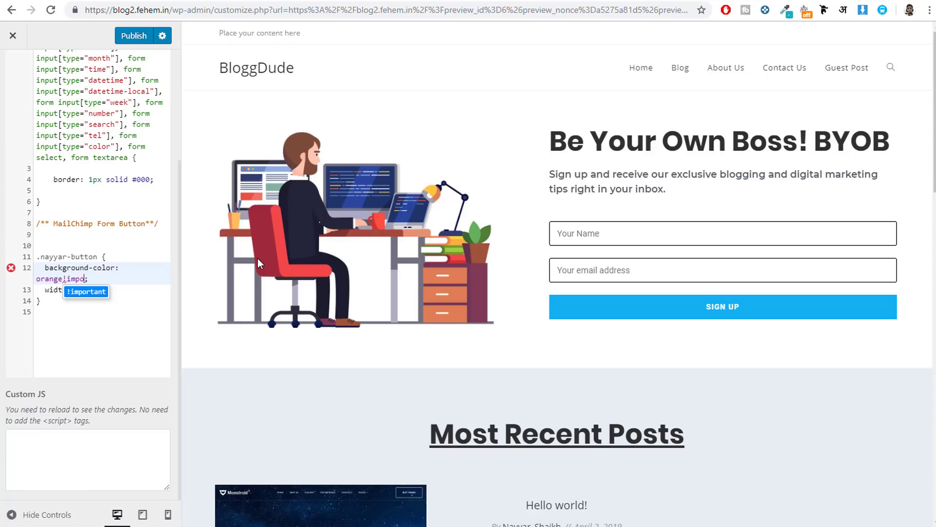
text(rtant)
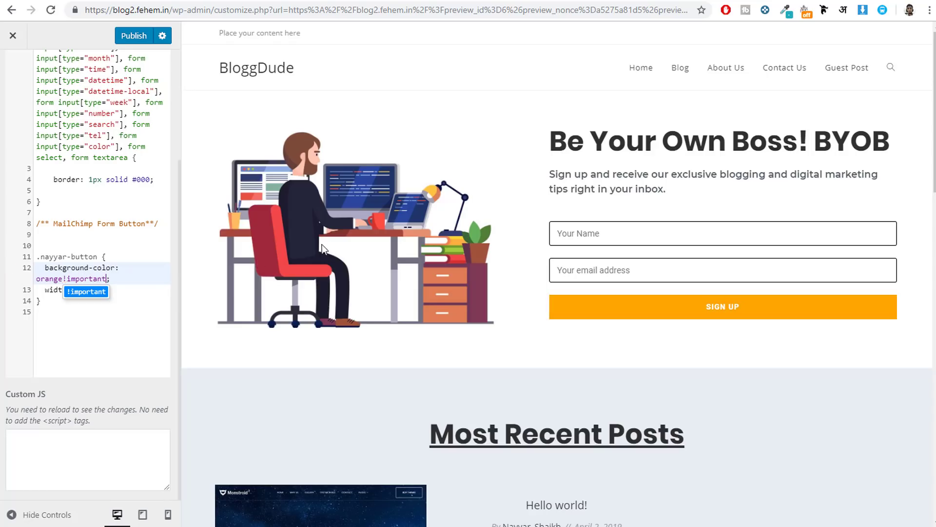
click(96, 325)
Copy the updated button CSS into the Notepad CSS file, replacing the outdated rule.
drag(57, 303, 23, 224)
key(ctrl+c)
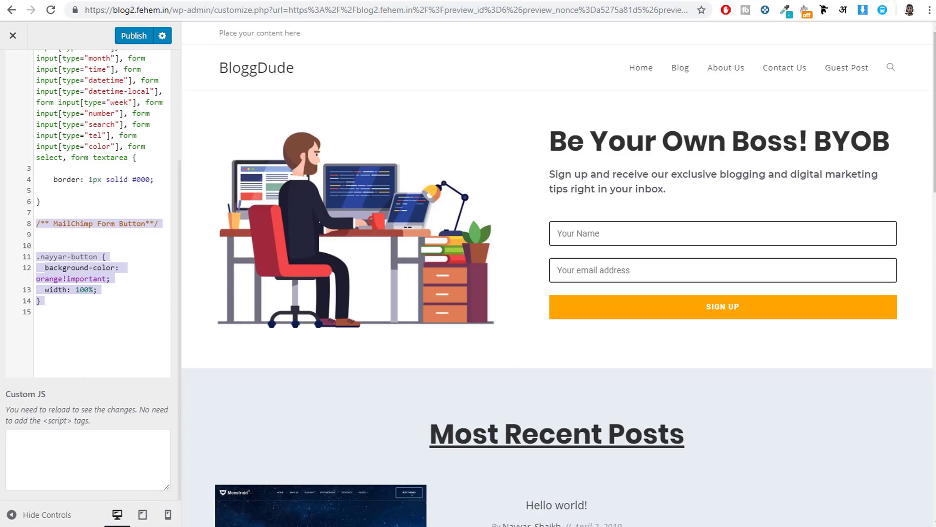
key(alt+Tab)
drag(145, 225, 97, 179)
key(ctrl+v)
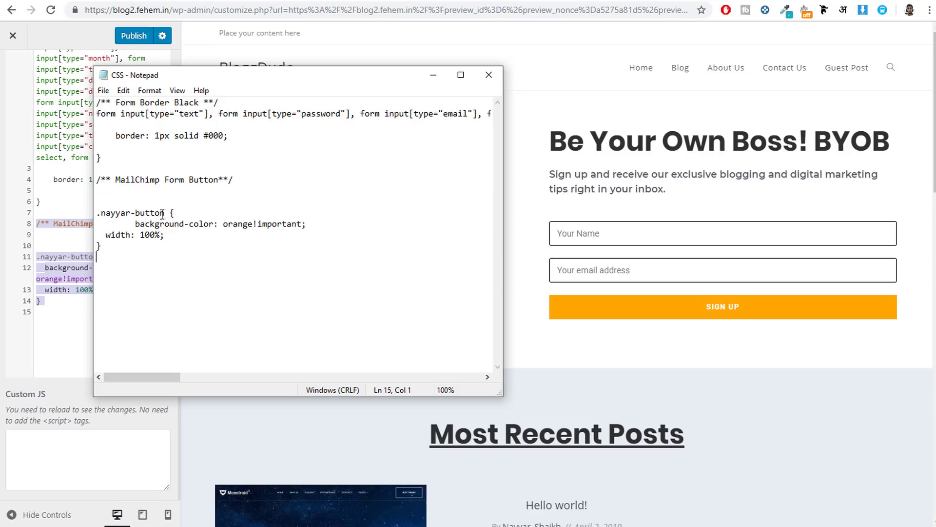
Publish the custom CSS changes.
click(62, 319)
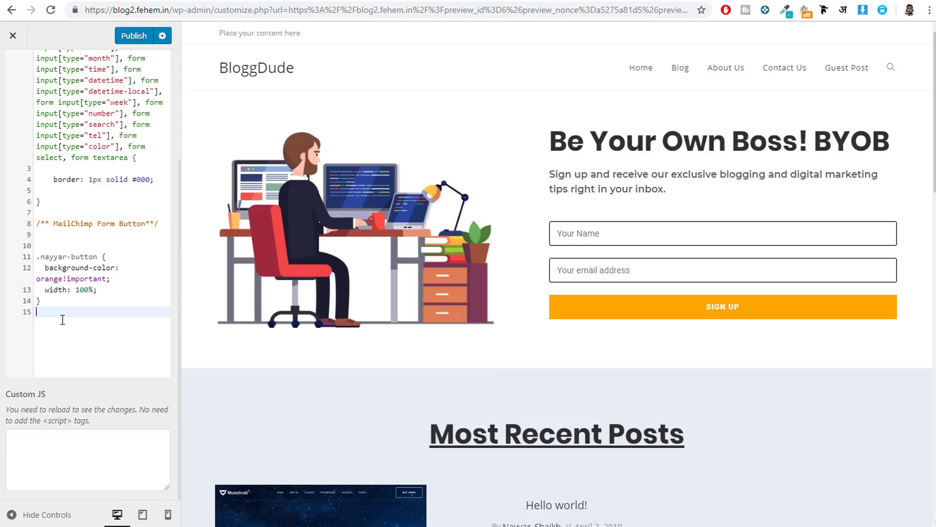
click(129, 41)
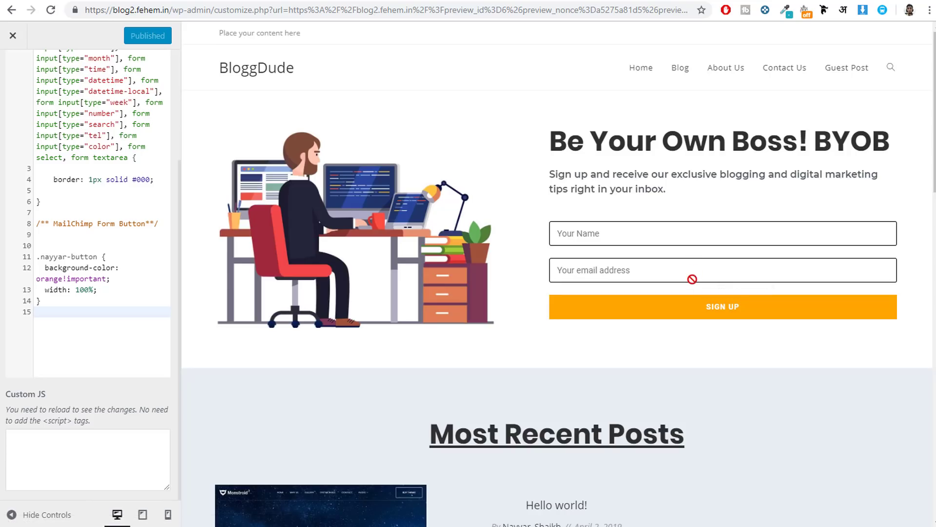
scroll(692, 283, down, 15)
Close the Customizer, inspect the orange SIGN UP button and footer on the live page, then reopen Customize.
click(13, 43)
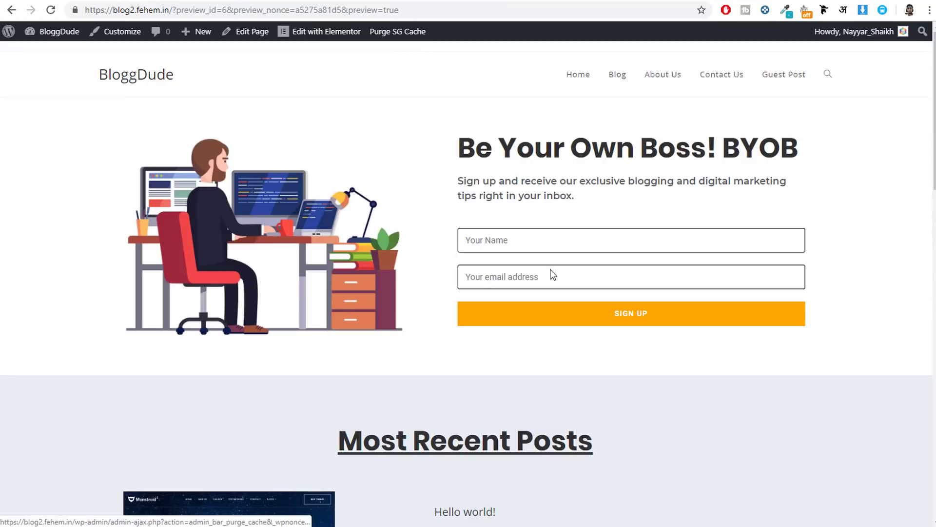
scroll(577, 312, down, 15)
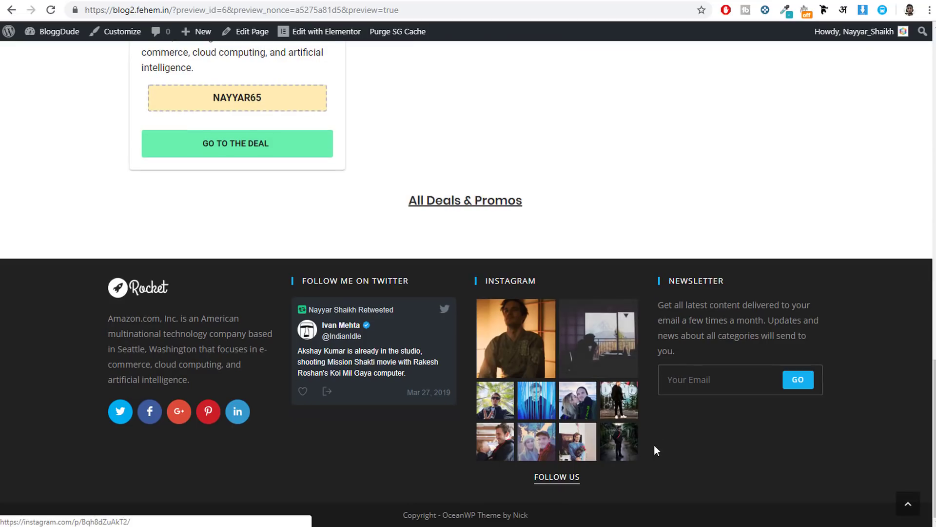
scroll(468, 327, up, 10)
scroll(469, 330, up, 2)
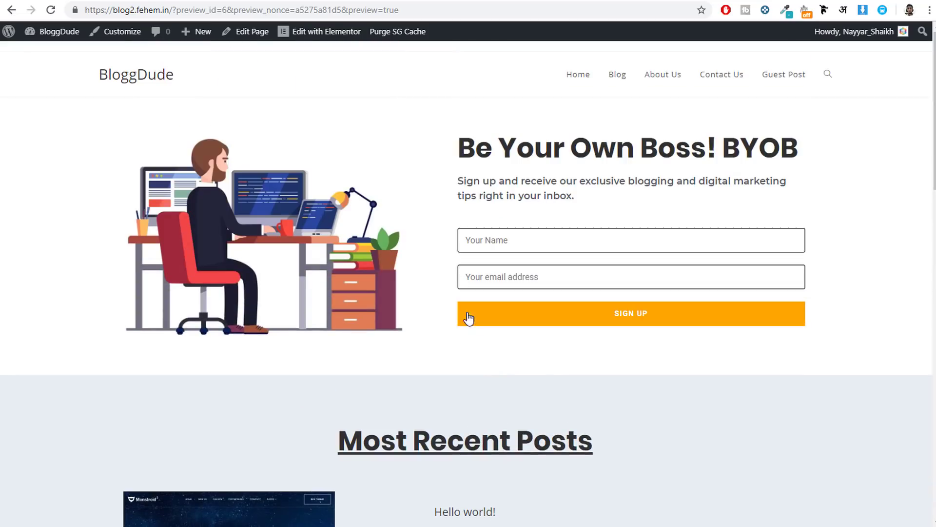
scroll(753, 294, down, 15)
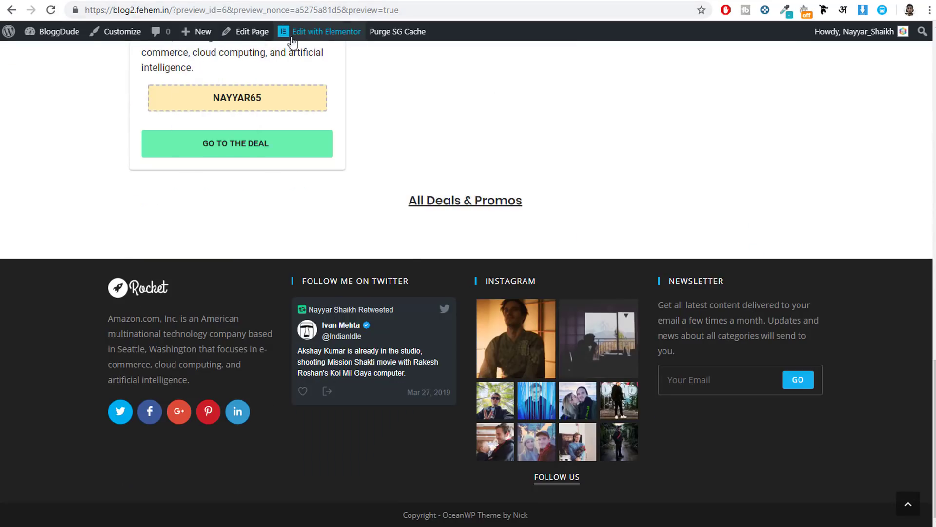
click(120, 32)
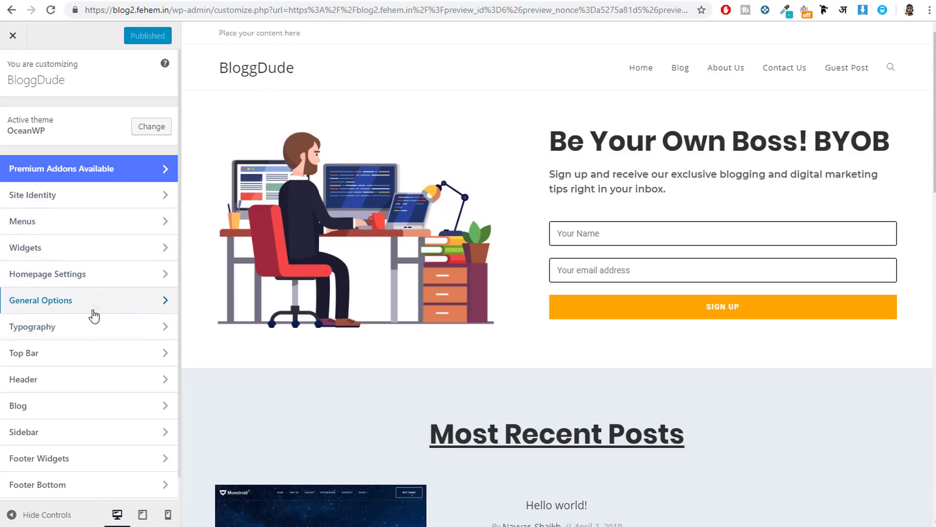
scroll(90, 317, down, 1)
Set the Rocket image from the media library as the header logo without cropping.
click(76, 355)
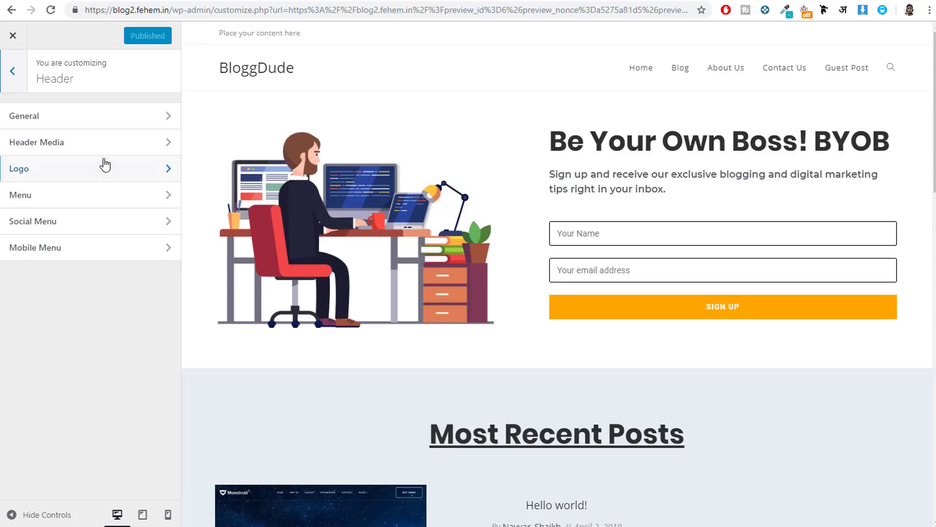
click(90, 169)
click(32, 171)
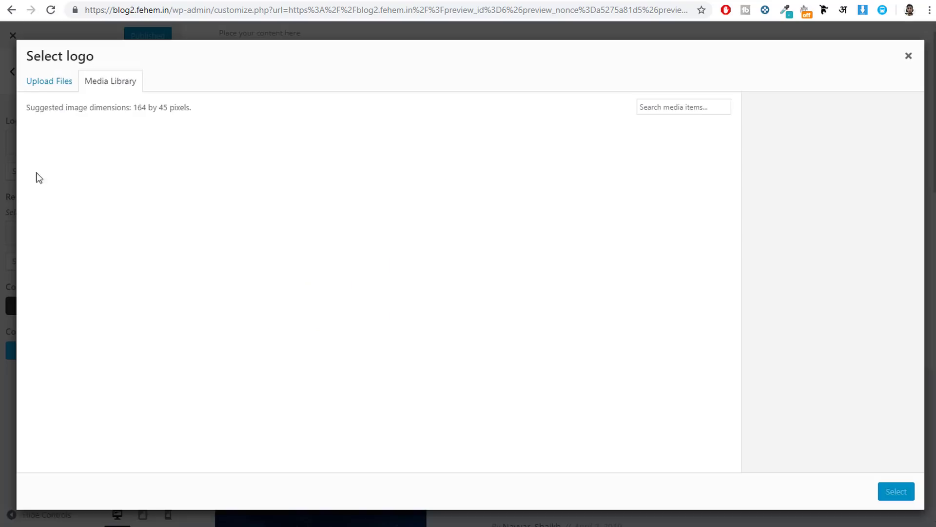
click(84, 163)
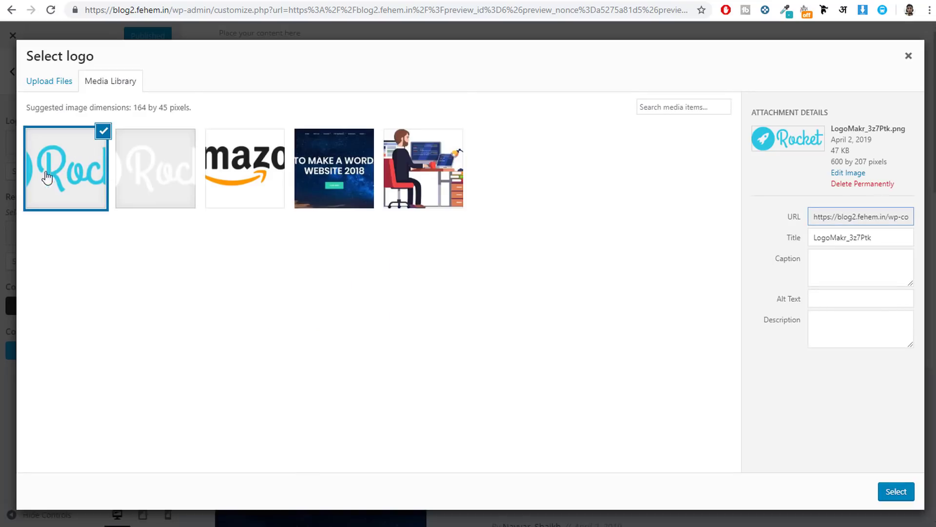
click(896, 491)
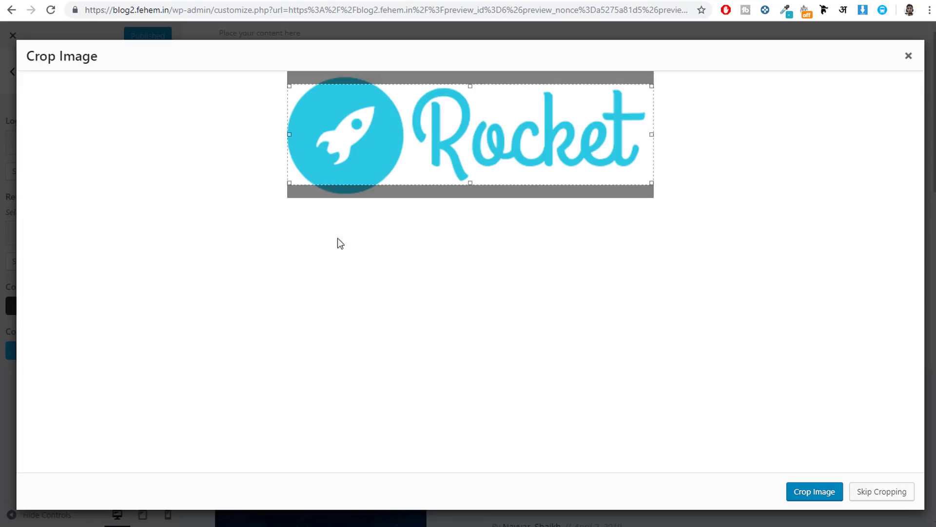
click(885, 493)
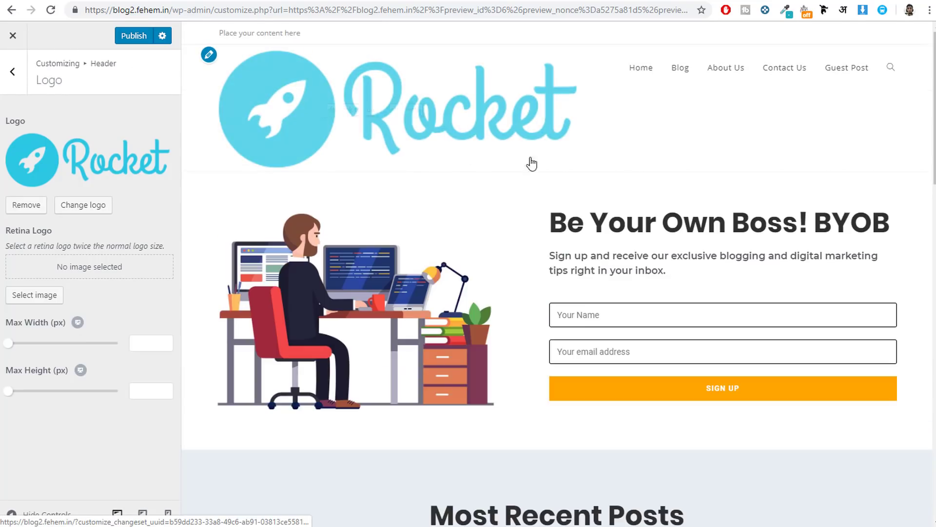
Give the logo a Max Width of 120 px and Max Height of 100 px.
click(131, 340)
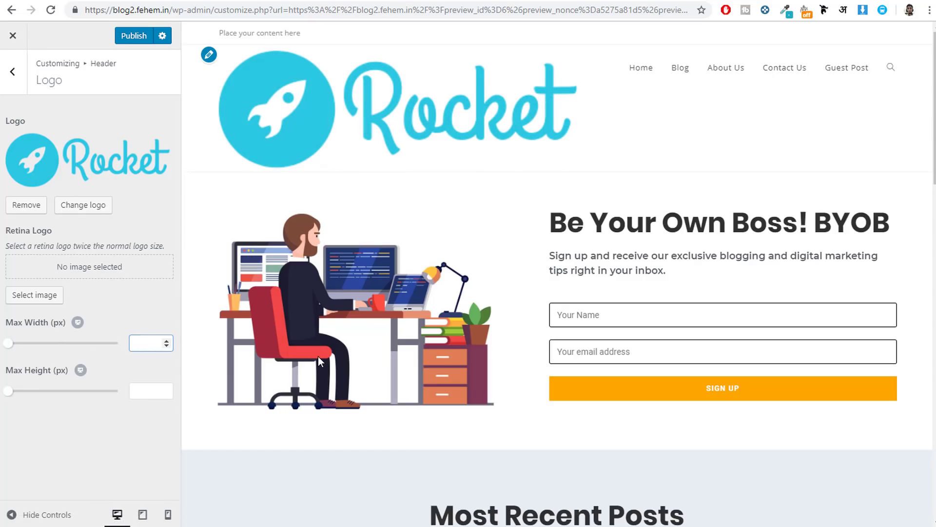
text(120)
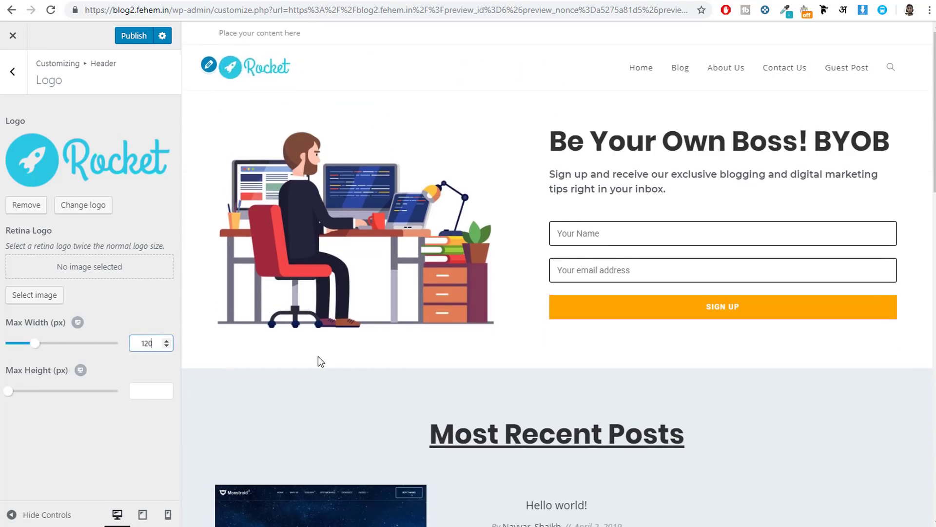
click(147, 392)
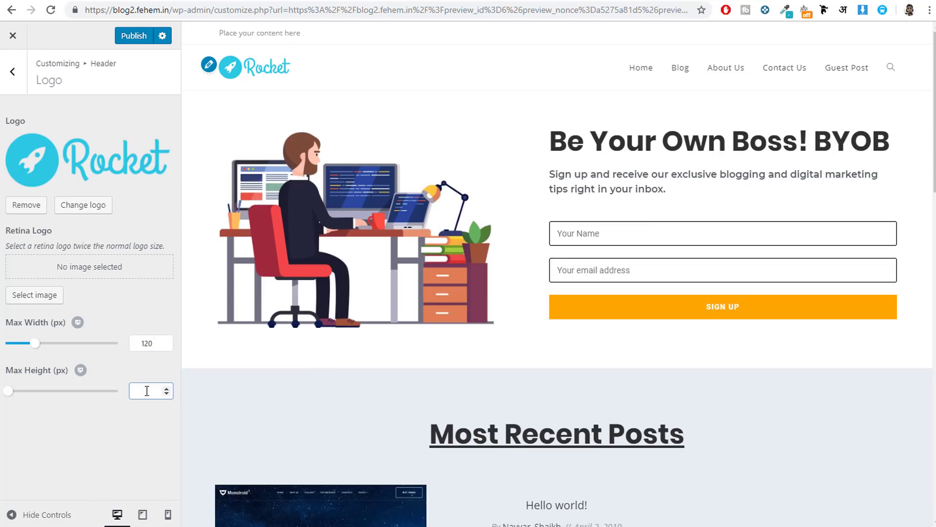
text(100)
drag(153, 338, 124, 343)
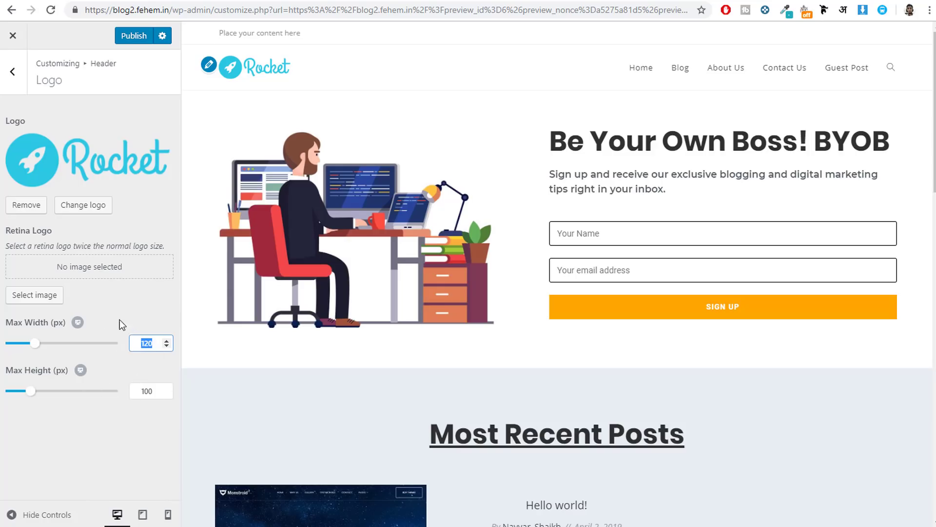
click(13, 71)
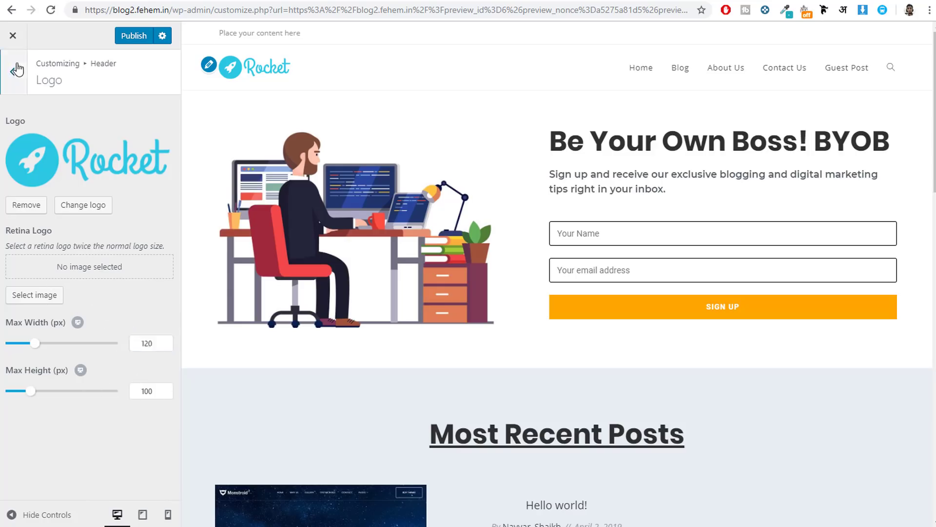
Open the media library for the Site Identity's Site Icon image.
click(12, 73)
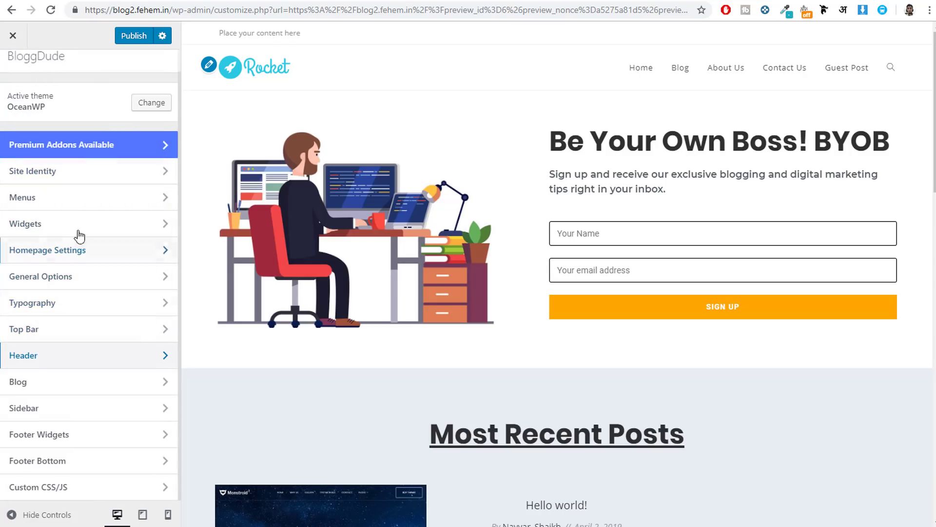
click(69, 180)
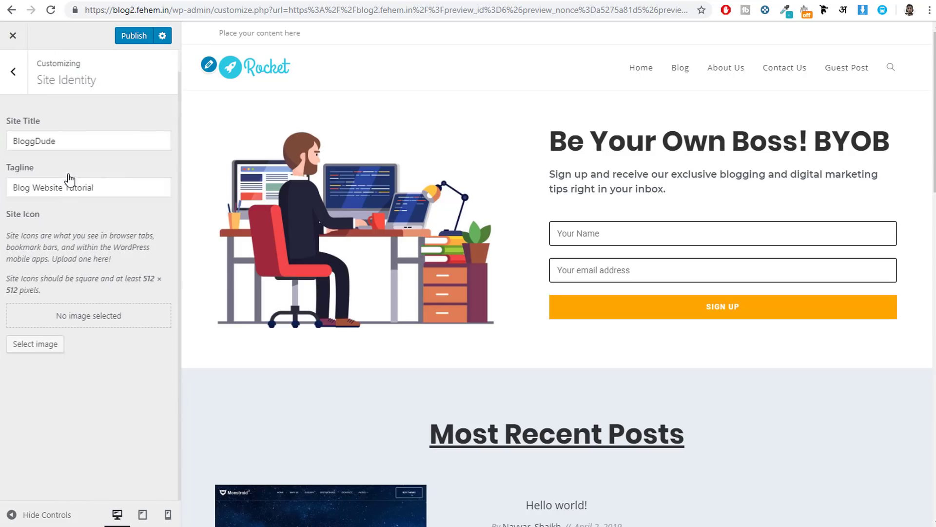
click(49, 345)
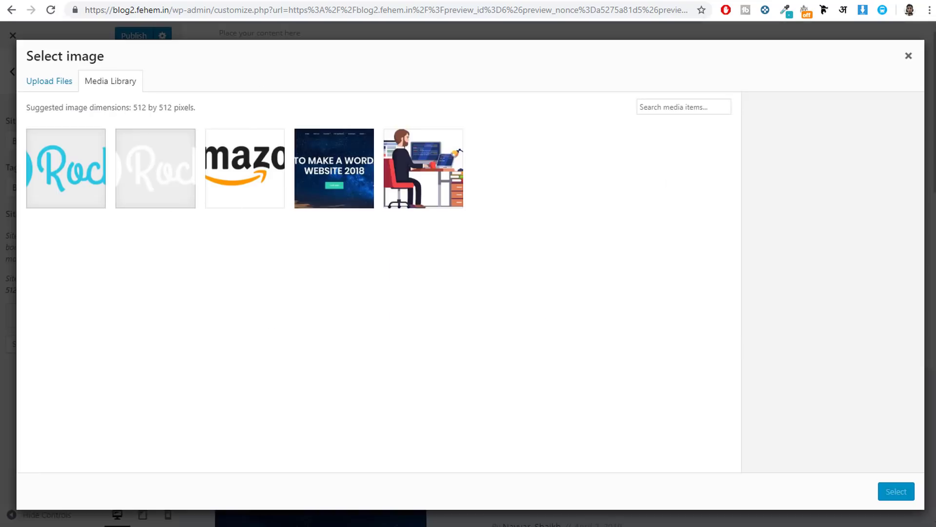
Open a new browser tab and go to logomakr.com.
key(ctrl+t)
text(logomakr.com)
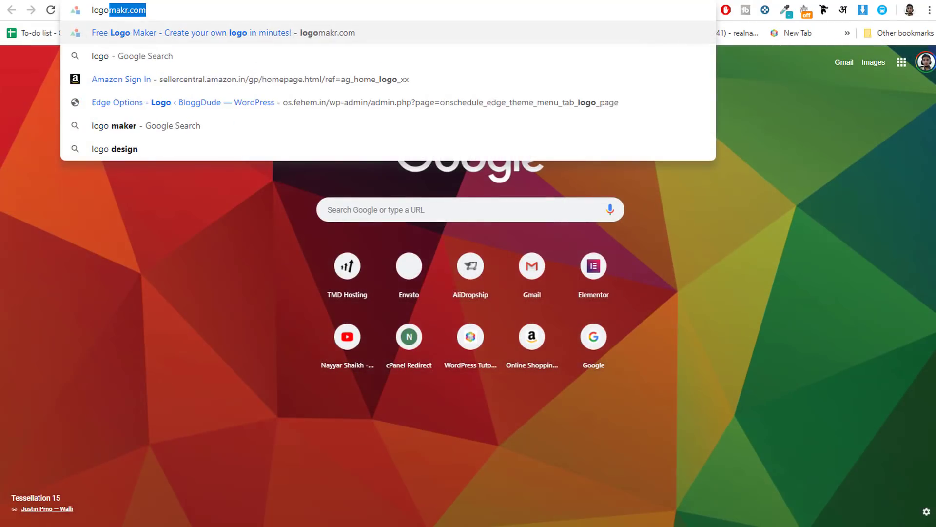
key(Return)
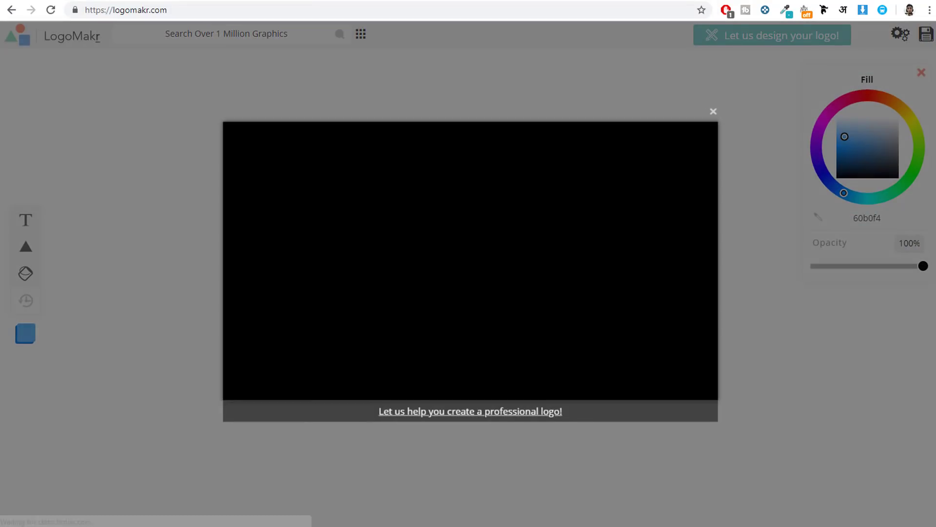
Search LogoMakr for 'rocket' and place the circle-rocket clipart on the canvas.
click(713, 112)
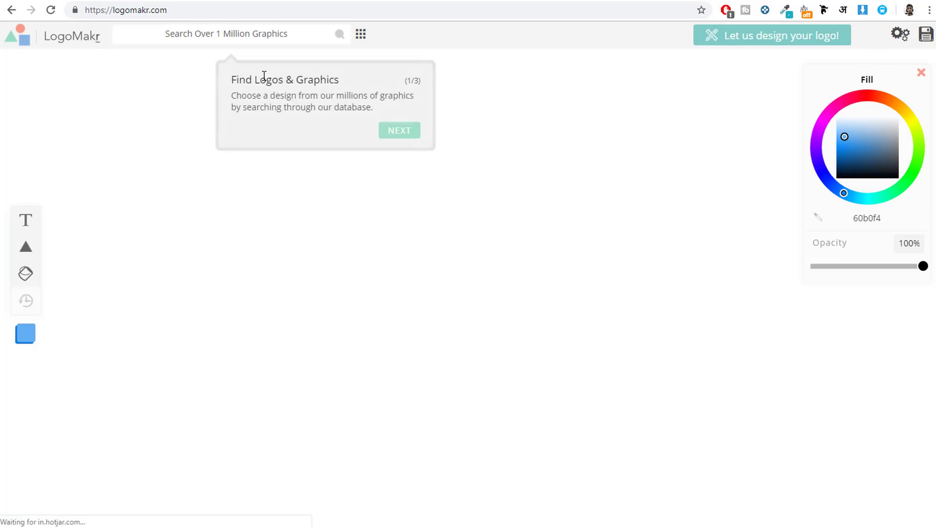
click(271, 33)
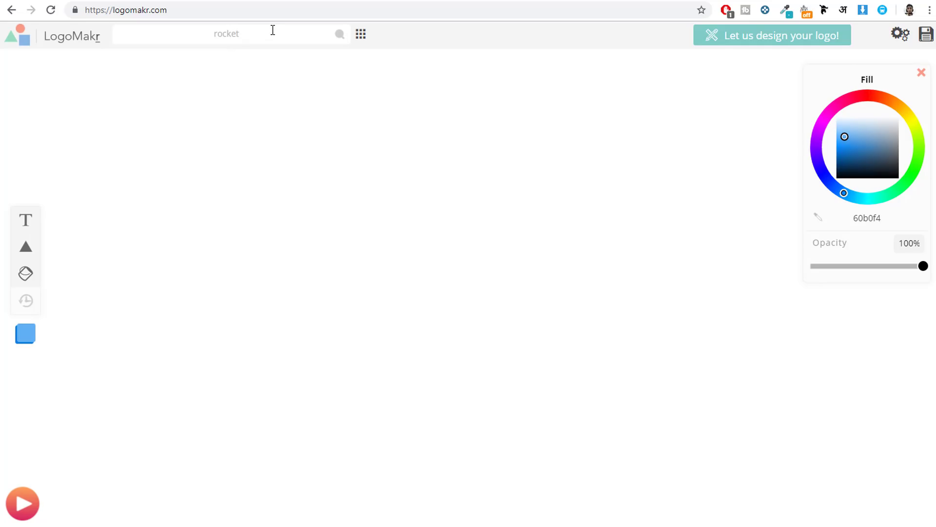
text(rocket)
key(Return)
click(599, 330)
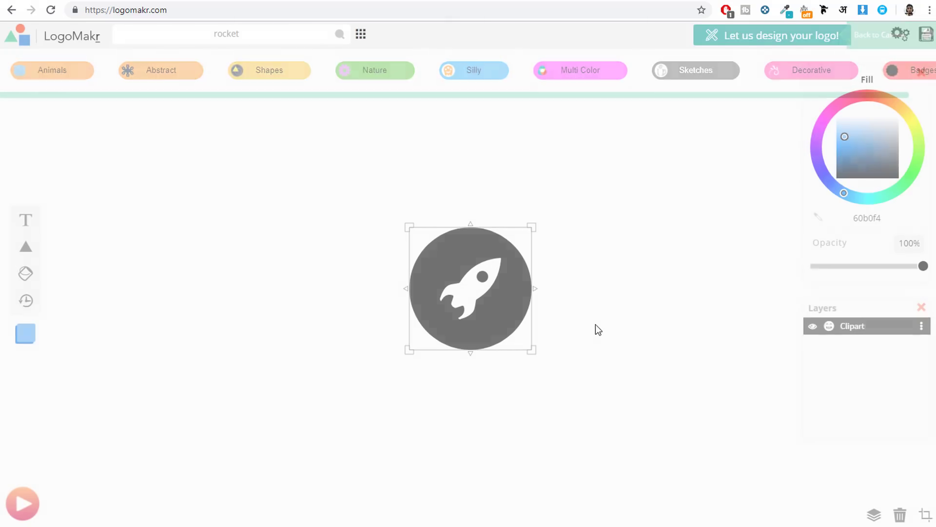
Recolour the rocket to 39bad5, crop around it, and download the free low-resolution PNG.
mouse_move(852, 165)
mouse_down()
mouse_move(846, 132)
mouse_move(842, 144)
mouse_up()
mouse_move(843, 197)
mouse_down()
mouse_move(876, 198)
mouse_move(860, 198)
mouse_up()
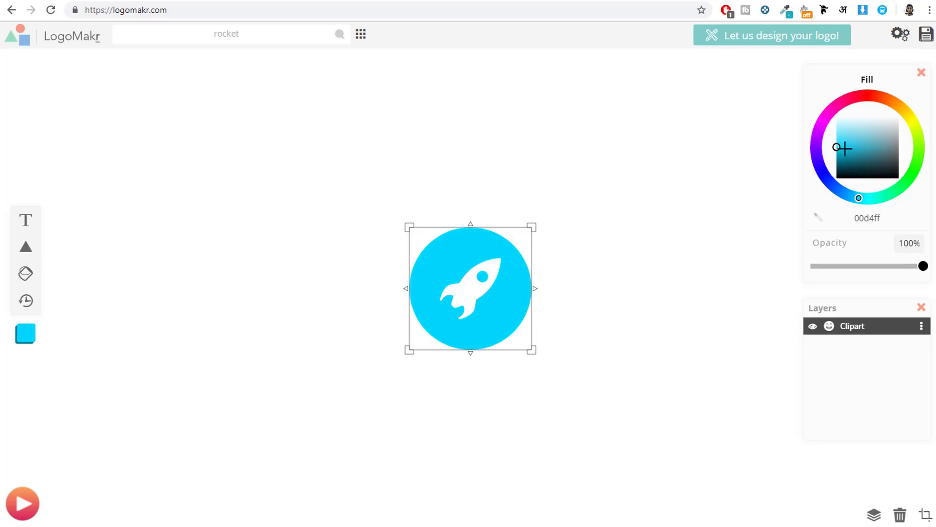
drag(843, 147, 859, 145)
drag(464, 259, 428, 221)
click(926, 516)
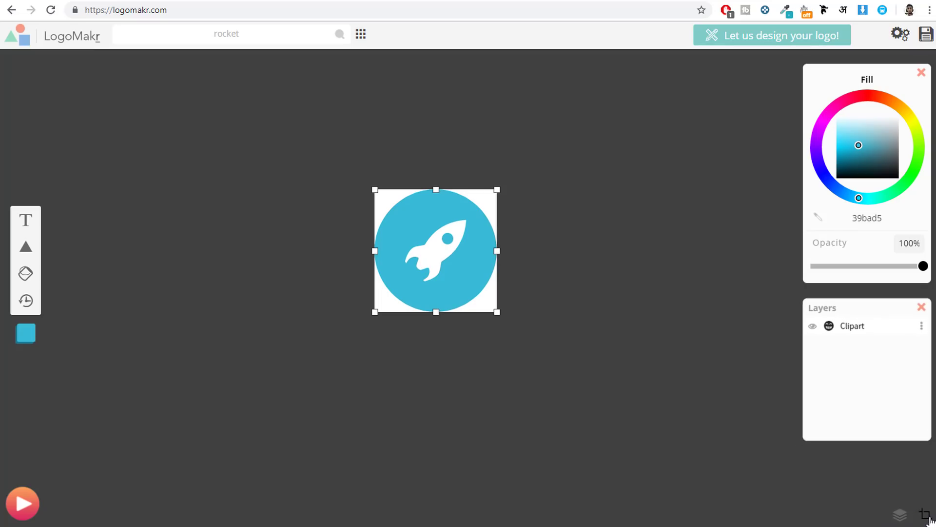
click(924, 35)
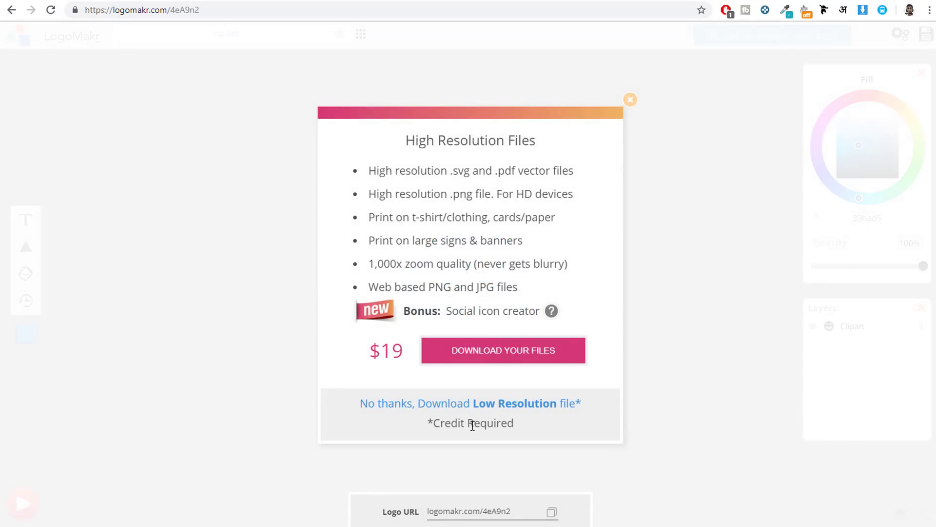
click(469, 409)
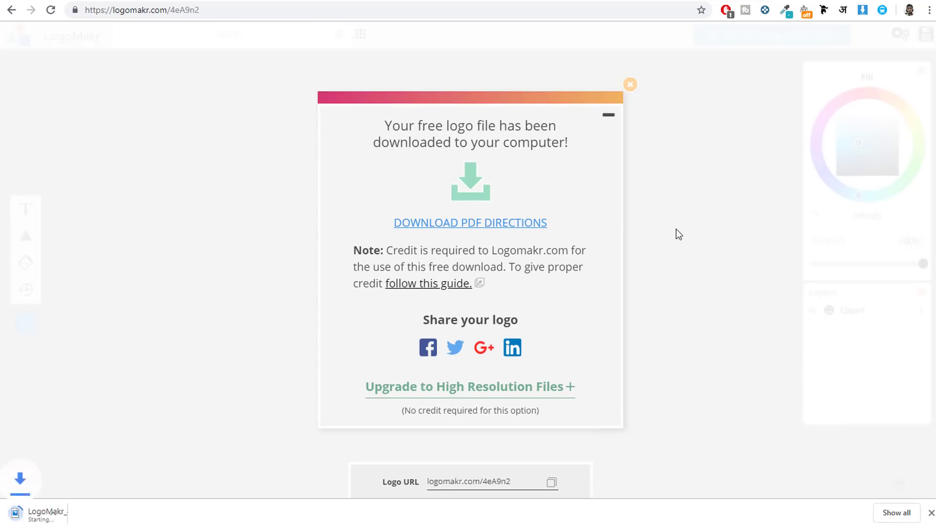
Upload LogoMakr_4eA9n2.png in the Customizer's Select image dialog.
click(241, 1)
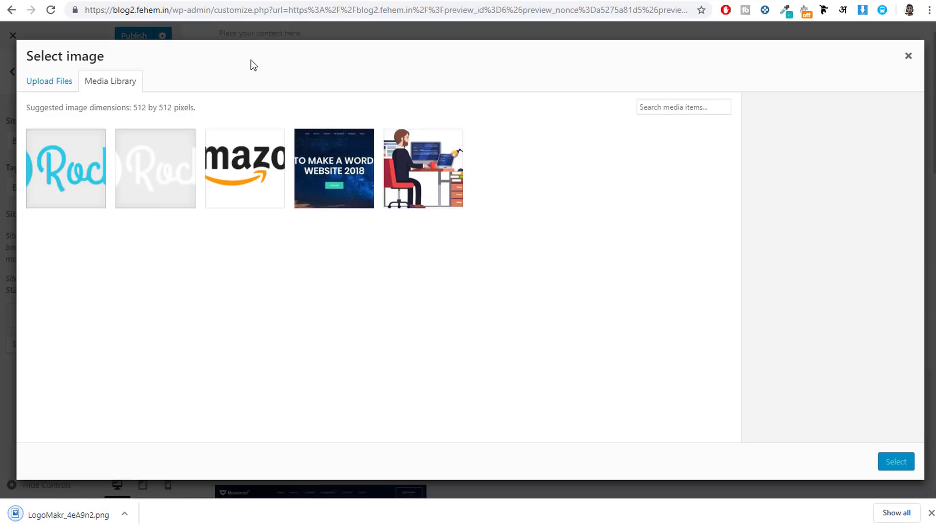
click(39, 83)
click(508, 262)
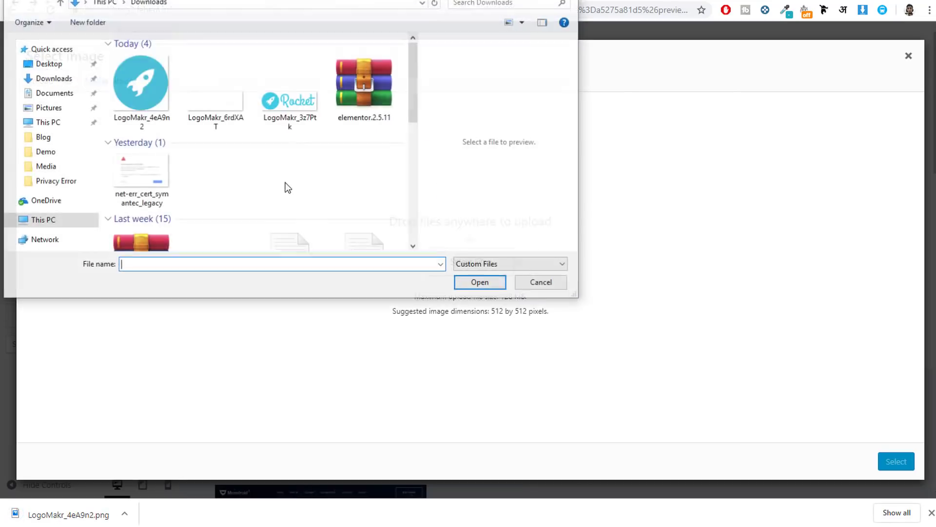
click(132, 89)
click(482, 284)
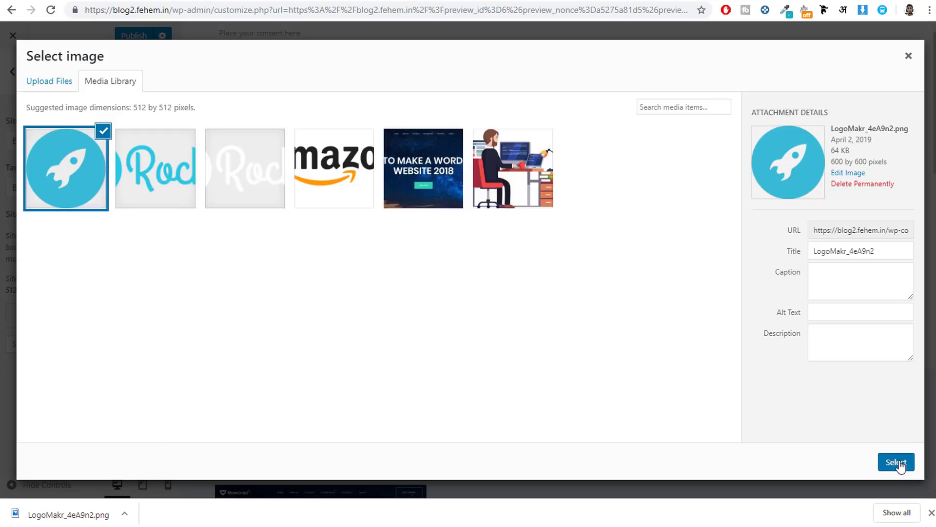
Set the uploaded rocket as the site icon, crop it, and publish.
click(900, 464)
click(884, 463)
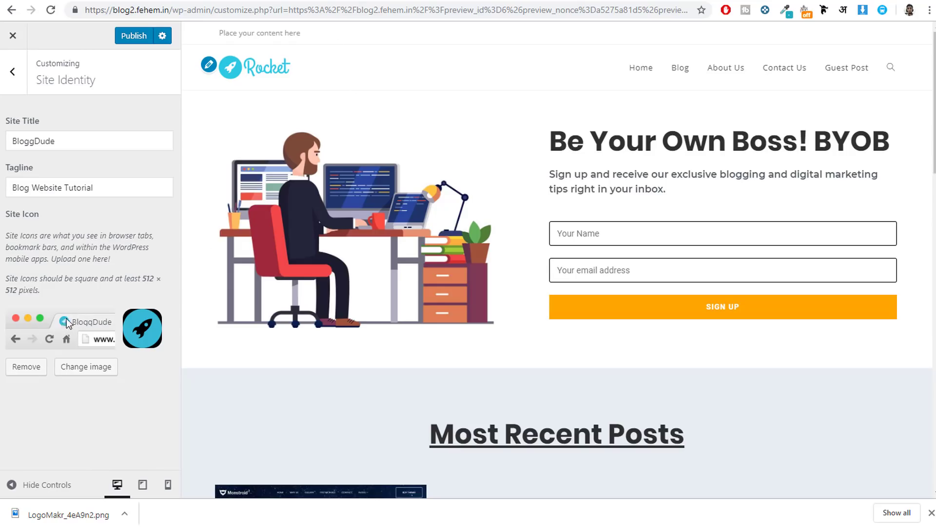
click(128, 36)
click(17, 74)
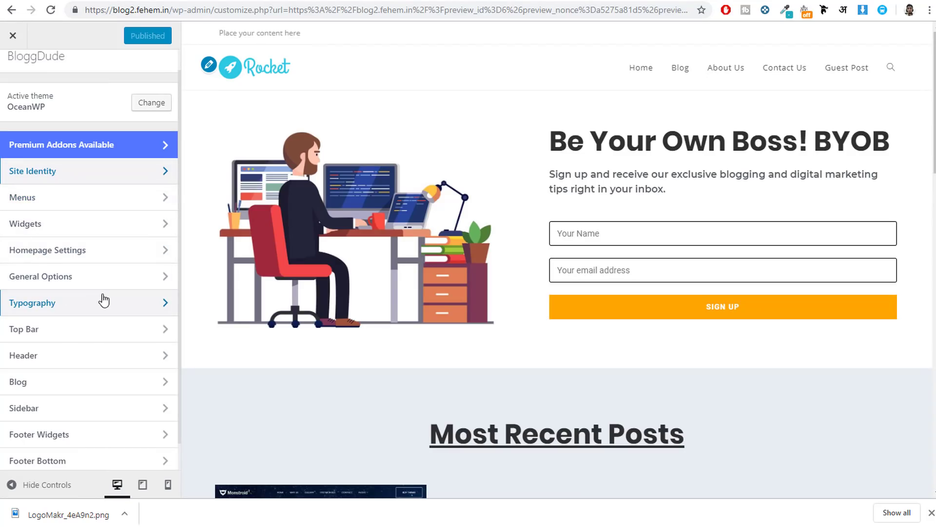
Open Header › General and set the header height to 50.
click(79, 361)
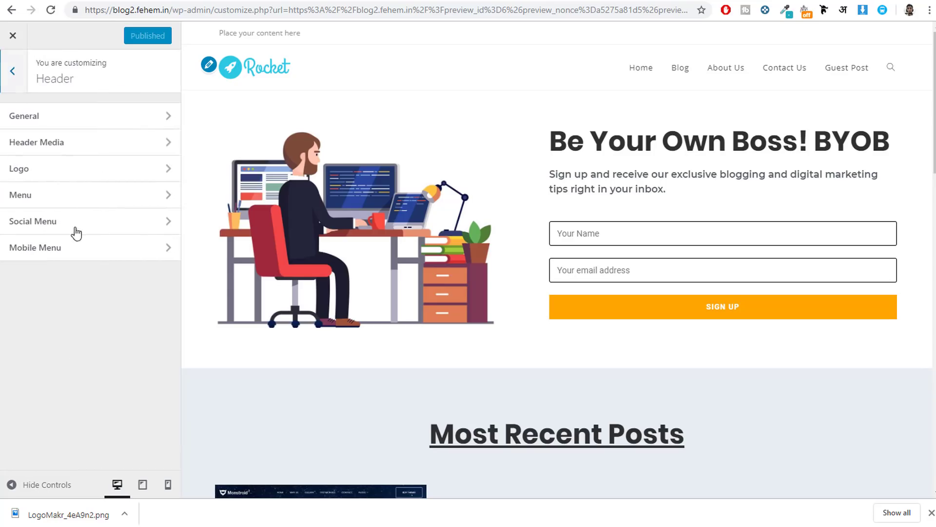
click(65, 123)
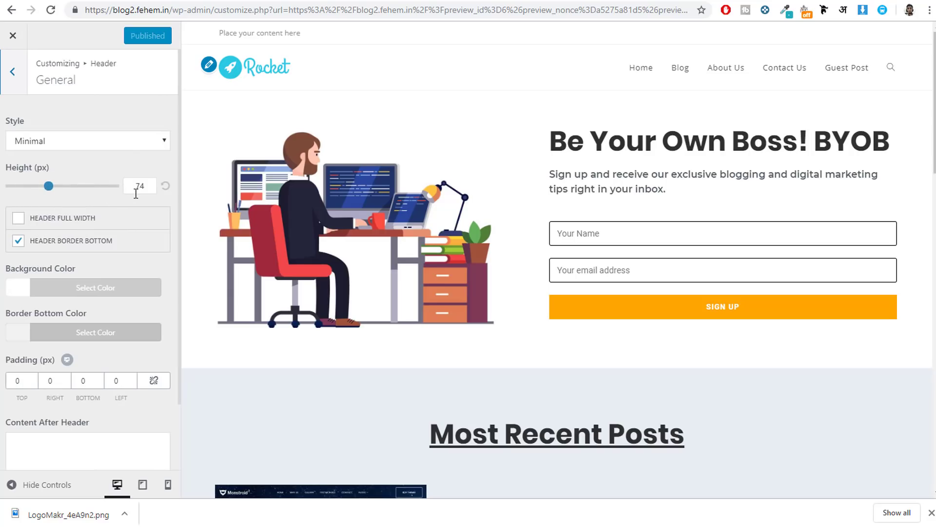
drag(145, 187, 121, 194)
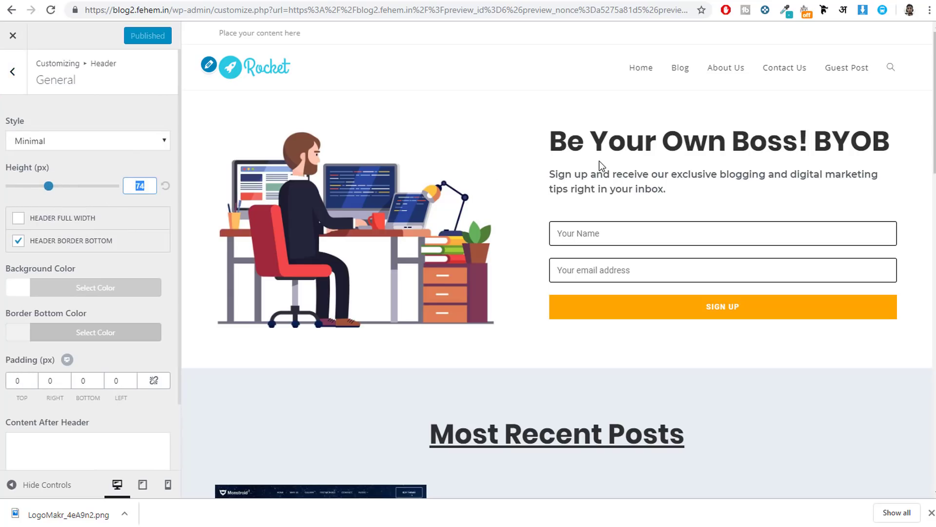
text(50)
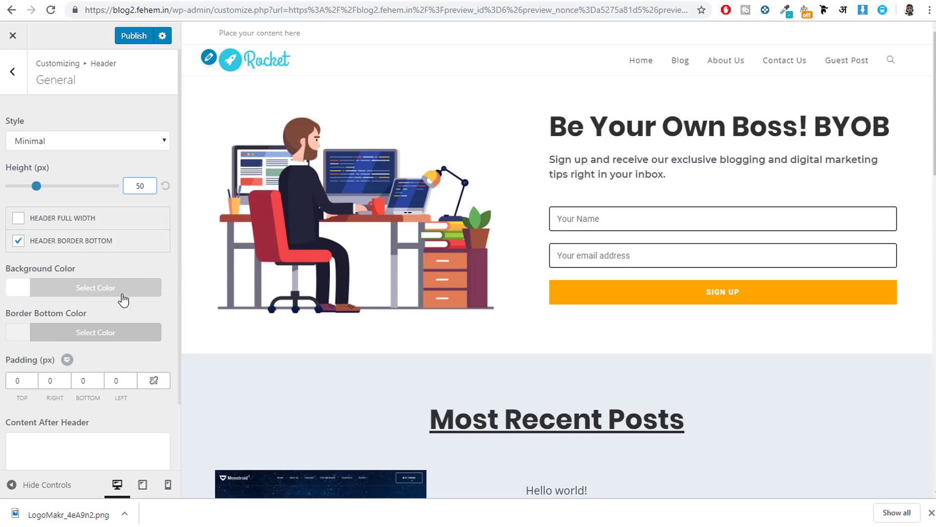
Try the Center header style, then switch back to Minimal.
click(81, 139)
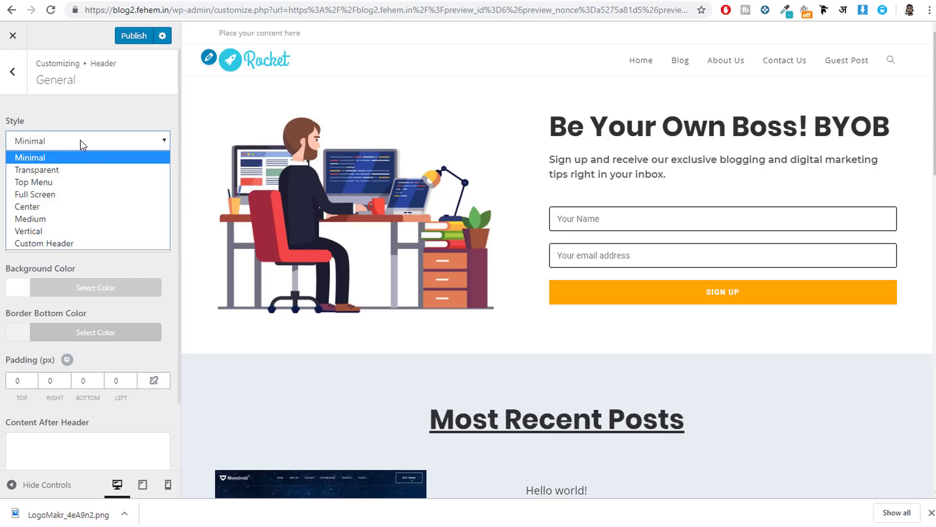
click(63, 206)
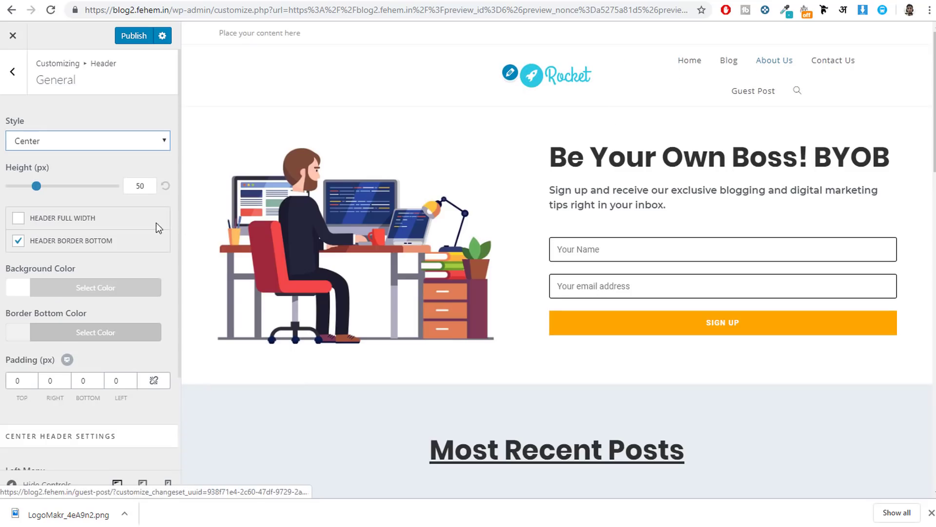
click(87, 143)
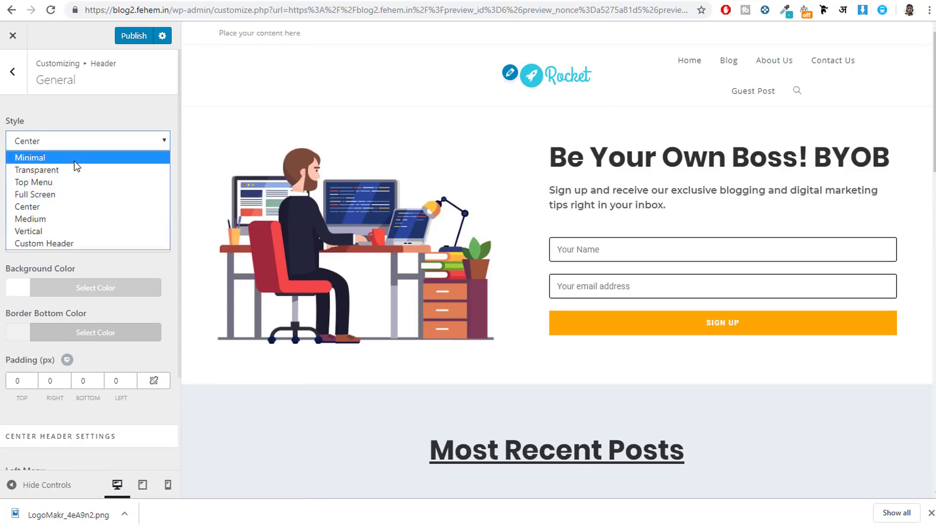
click(75, 161)
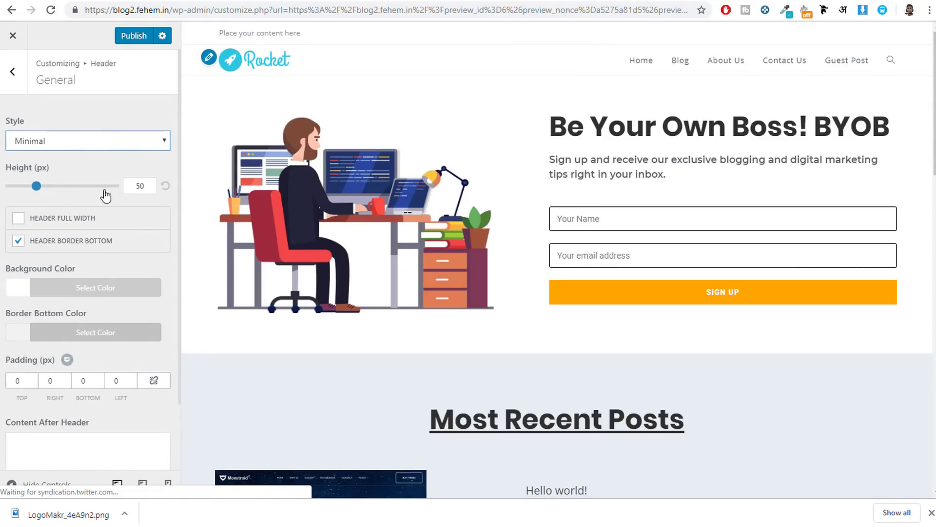
scroll(138, 278, down, 2)
scroll(104, 195, up, 2)
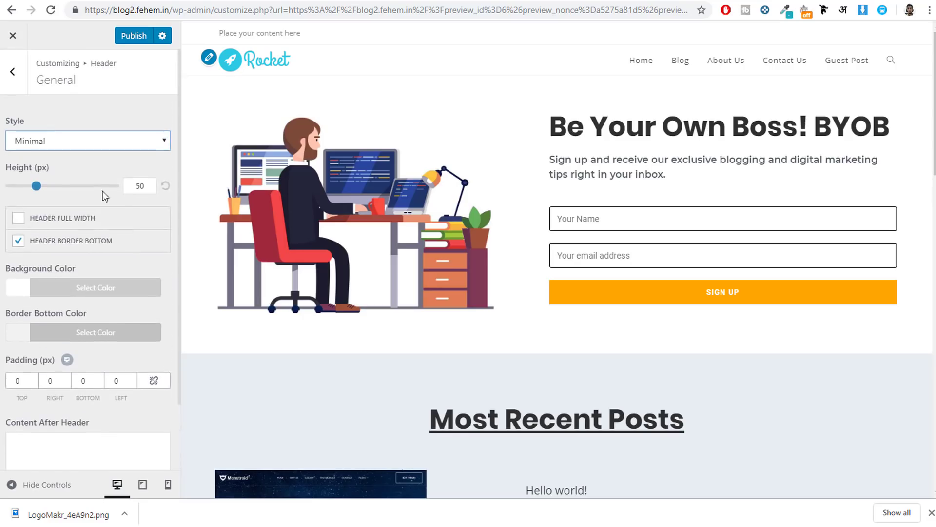
click(17, 87)
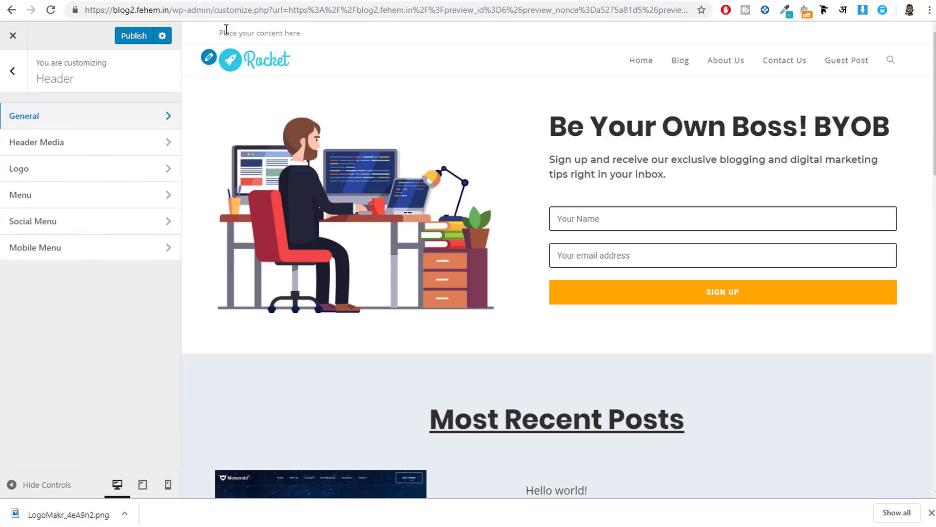
Uncheck Enable Top Bar under Top Bar › General to remove the 'Place your content here' strip, and publish.
drag(219, 34, 301, 31)
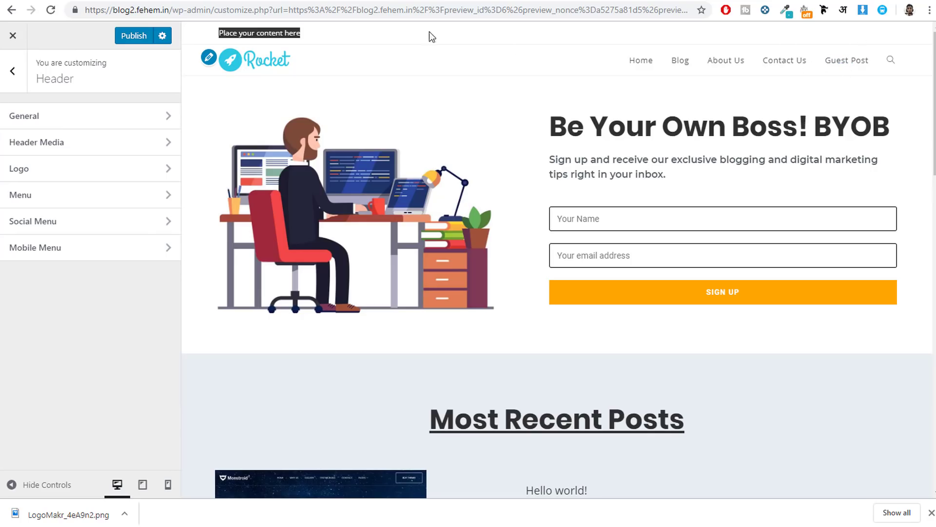
click(12, 73)
click(83, 334)
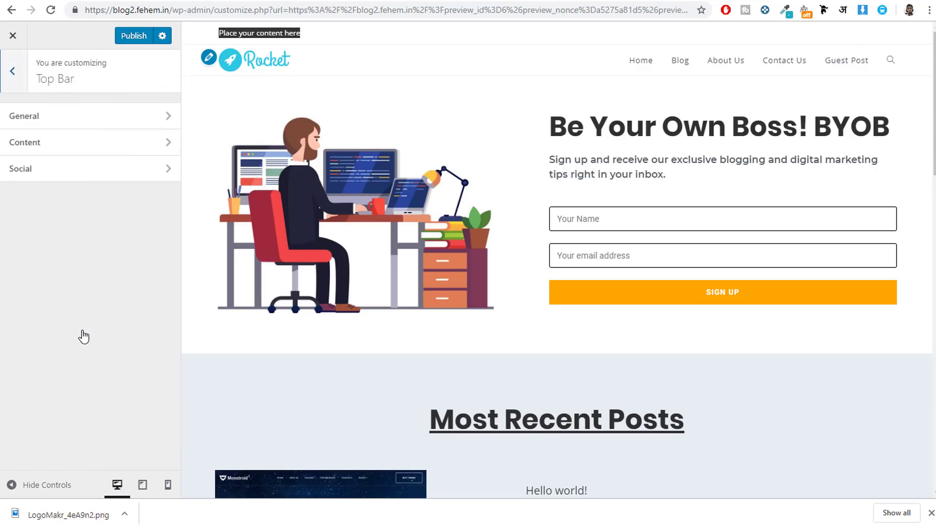
click(78, 120)
click(80, 117)
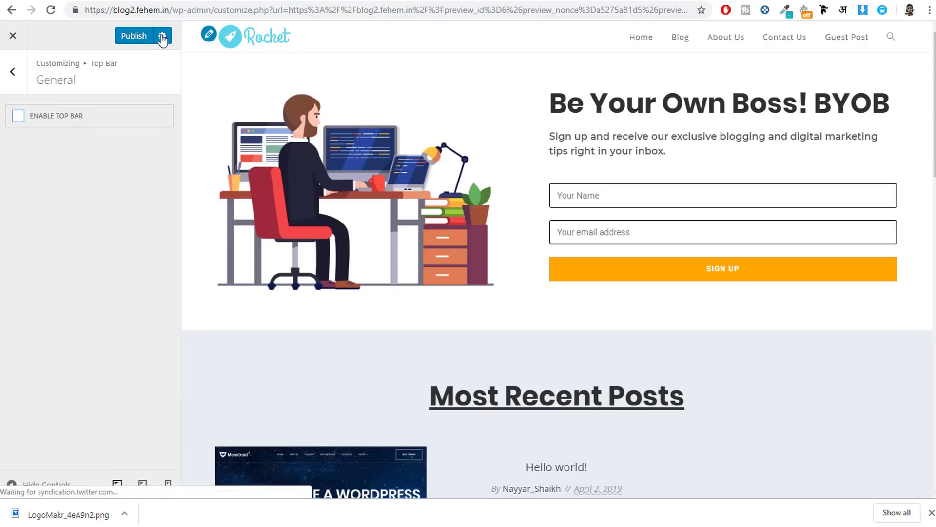
click(13, 72)
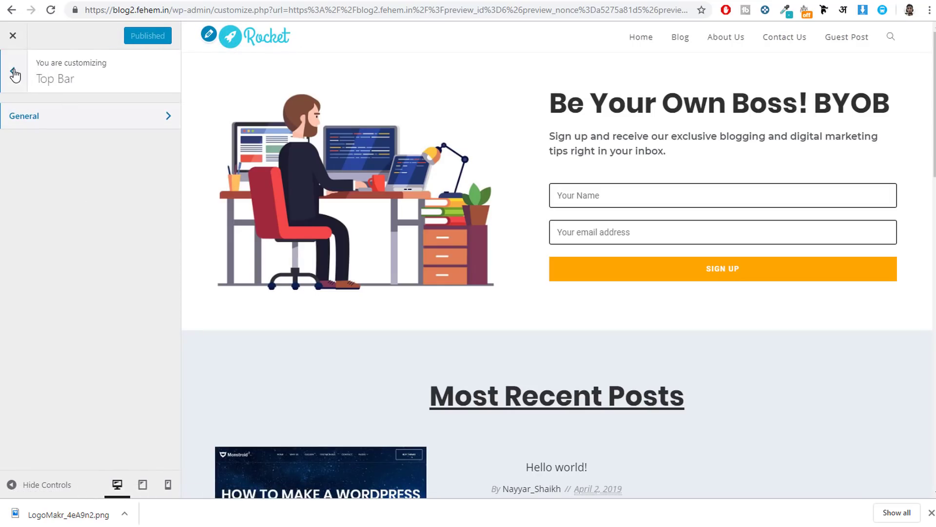
click(13, 71)
scroll(95, 312, down, 1)
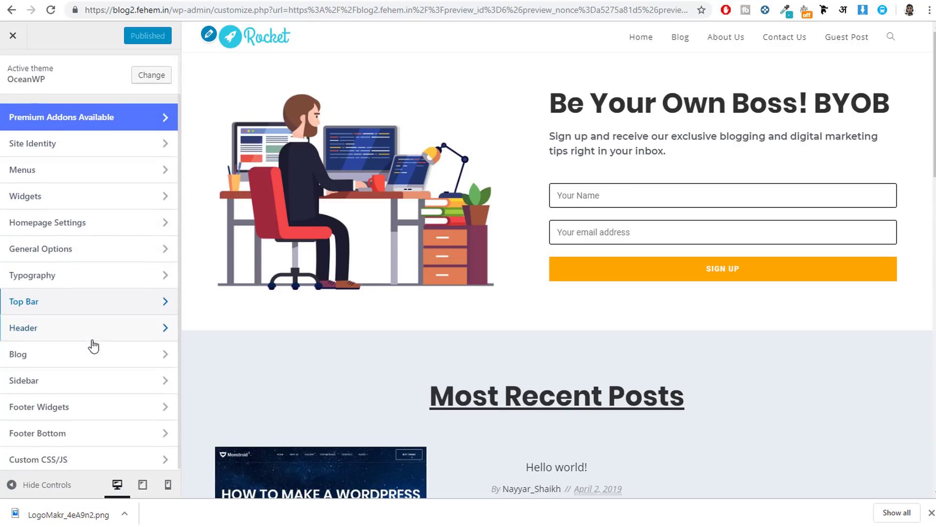
Open General Options › General Styling and review its colour settings.
scroll(63, 221, up, 1)
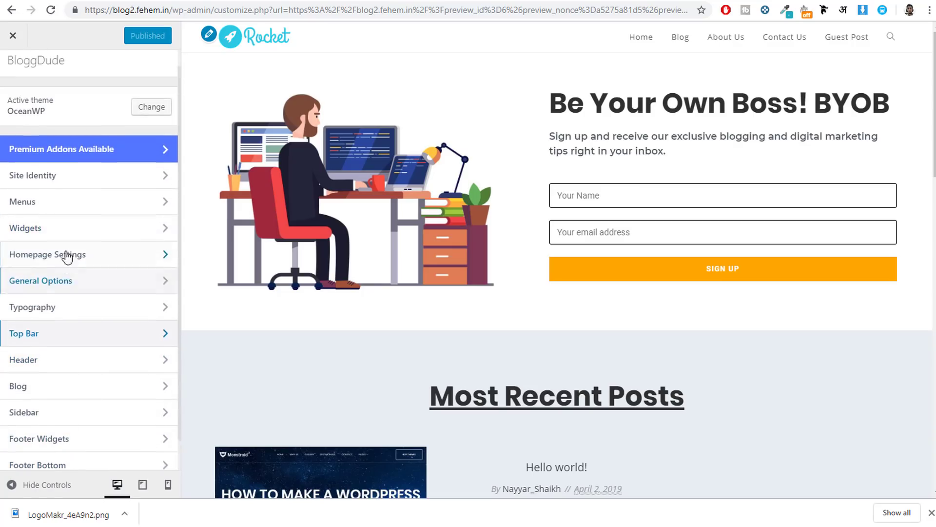
click(71, 301)
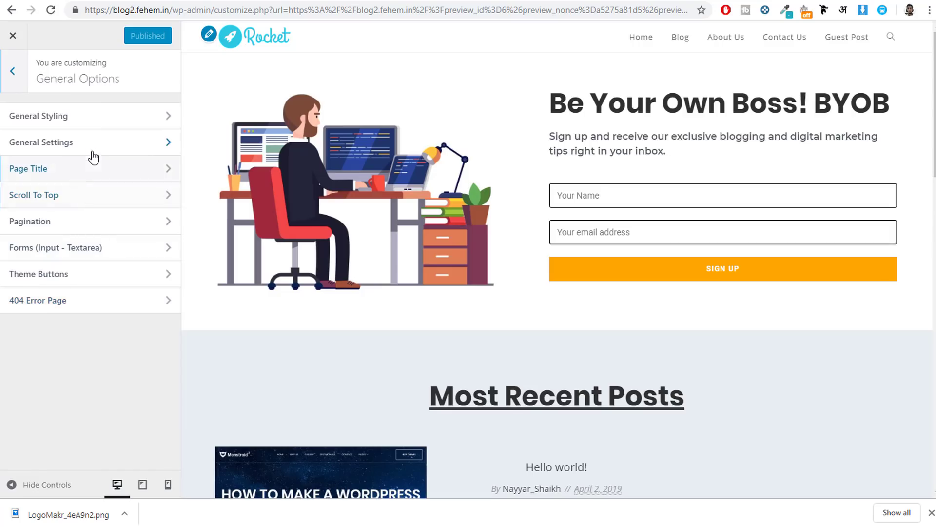
click(96, 121)
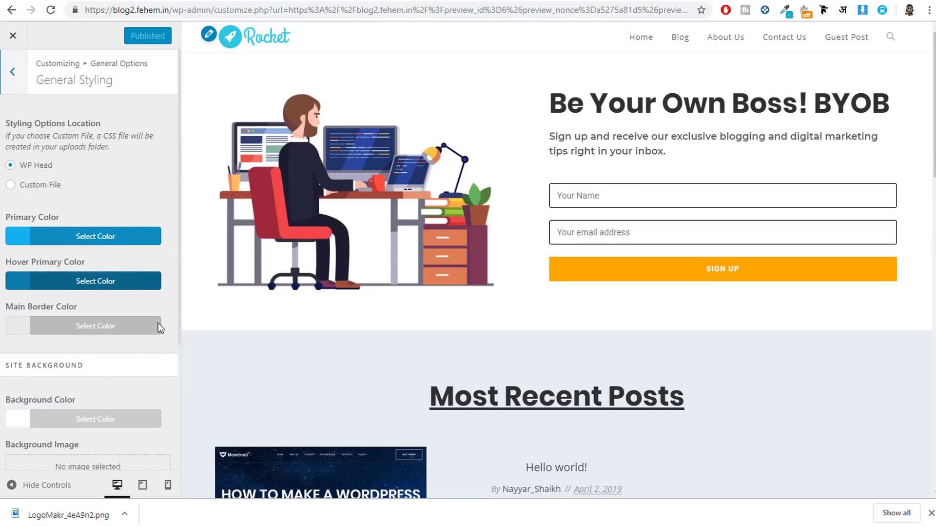
scroll(295, 253, down, 7)
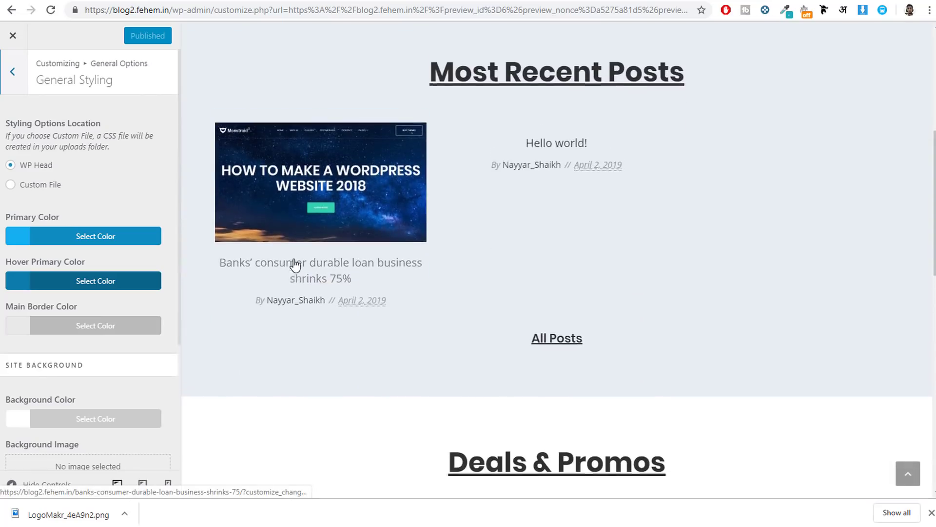
scroll(283, 268, up, 7)
scroll(132, 236, down, 3)
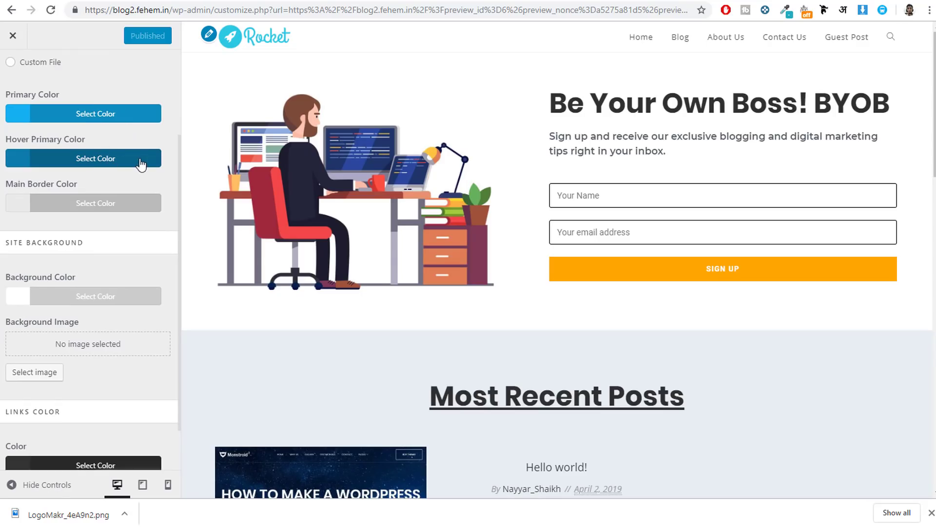
scroll(165, 202, down, 1)
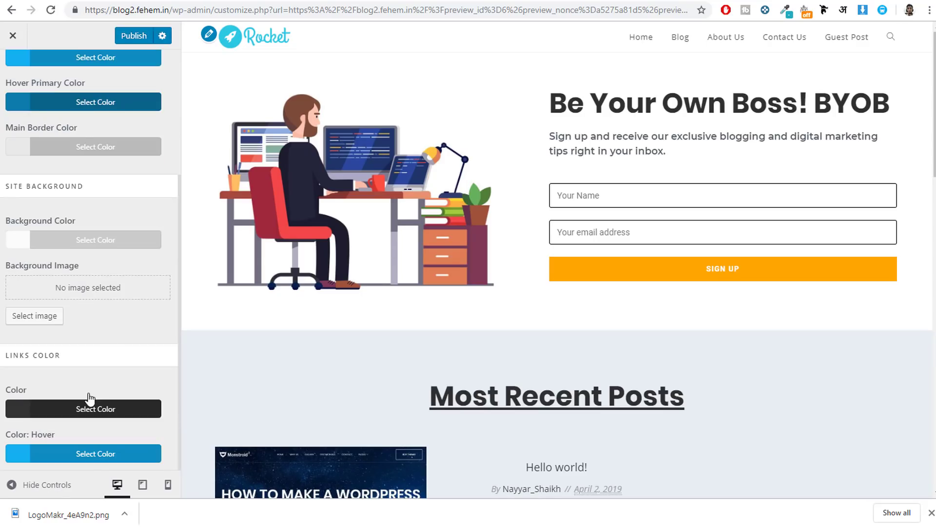
scroll(583, 364, down, 15)
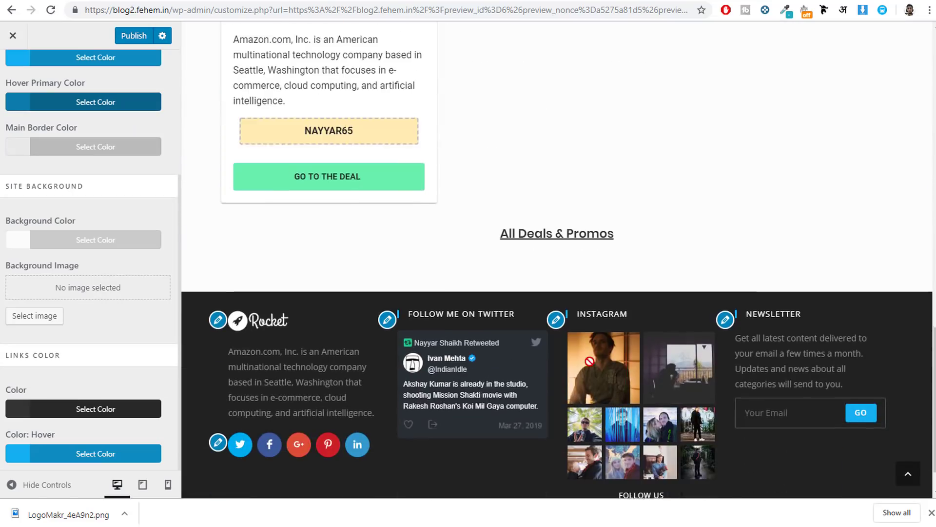
scroll(609, 401, up, 15)
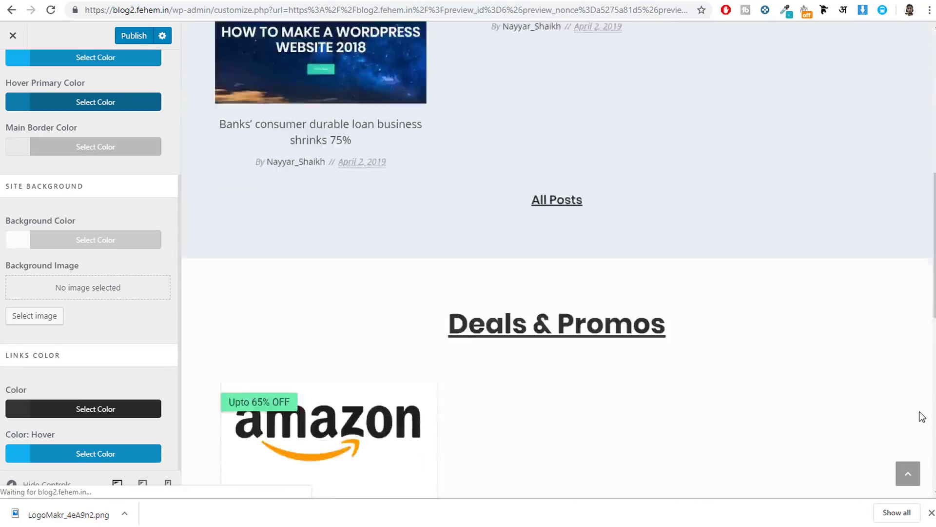
scroll(742, 417, down, 4)
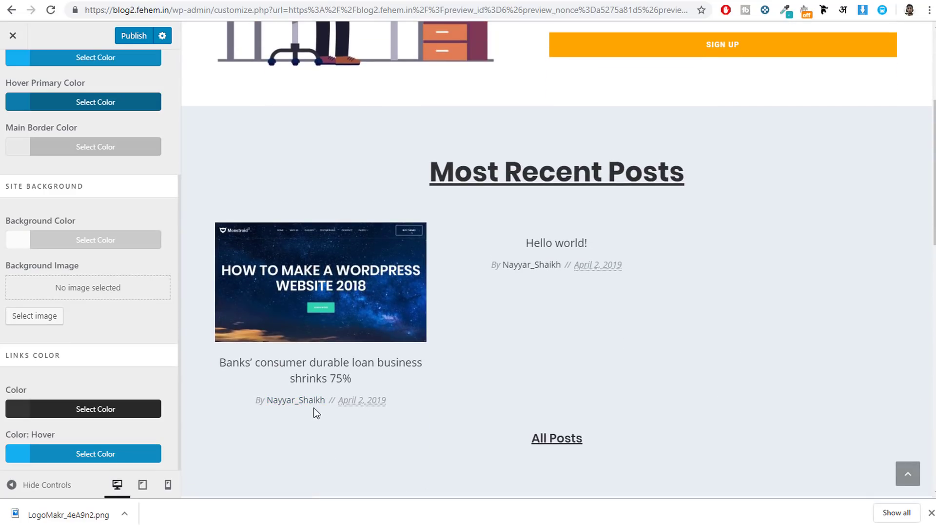
scroll(314, 410, down, 2)
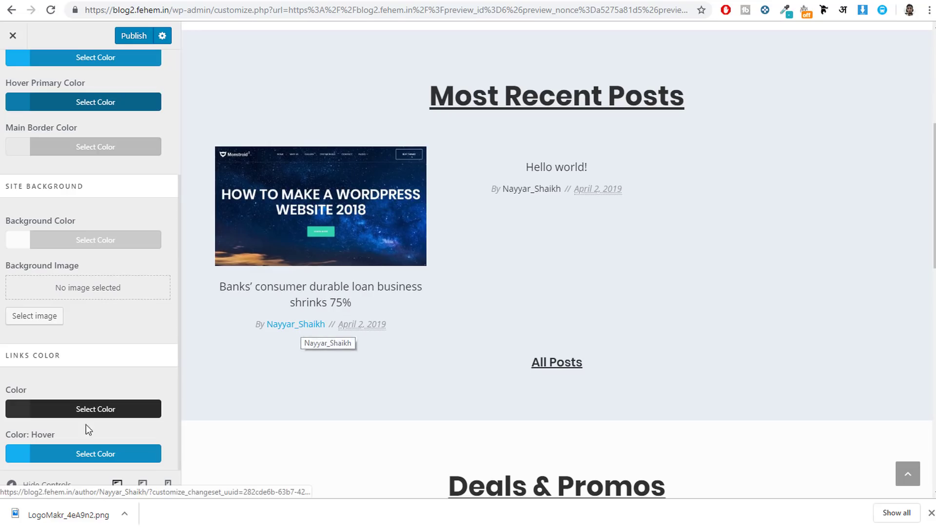
Bring up General Settings showing Wide layout, 1200 px container, 72% content and 28% sidebar.
scroll(96, 407, up, 1)
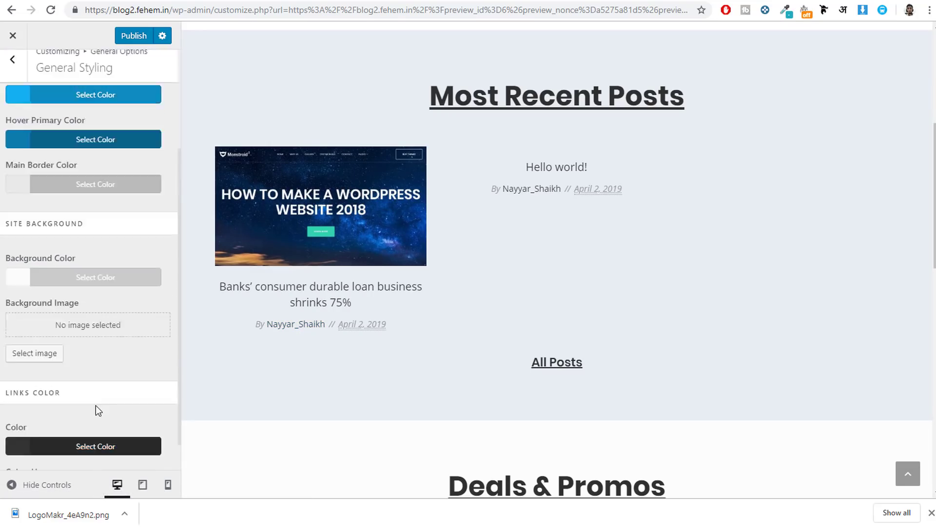
scroll(95, 409, up, 3)
click(6, 88)
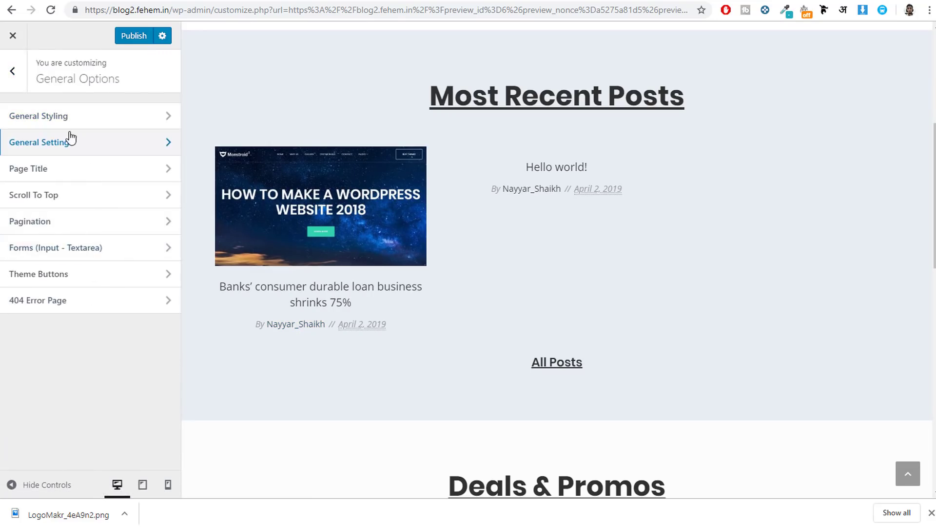
click(81, 150)
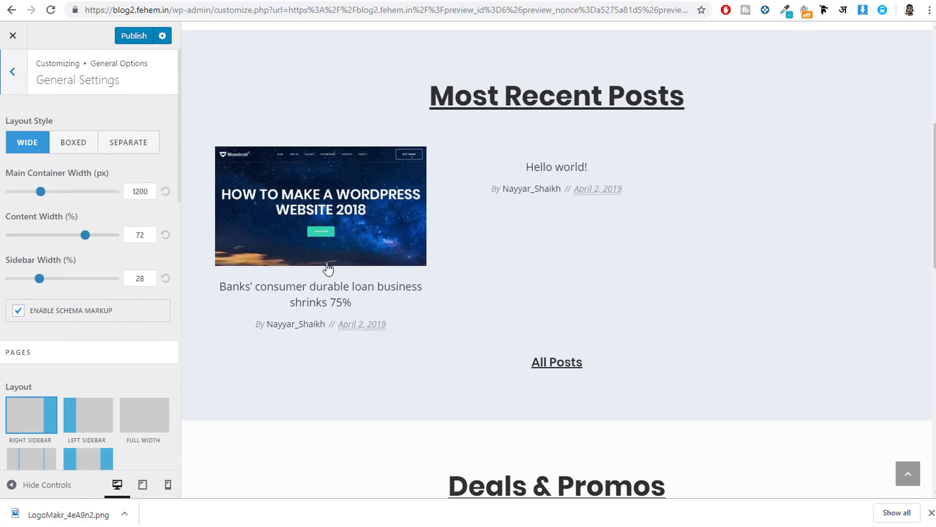
scroll(326, 268, up, 6)
scroll(421, 385, down, 10)
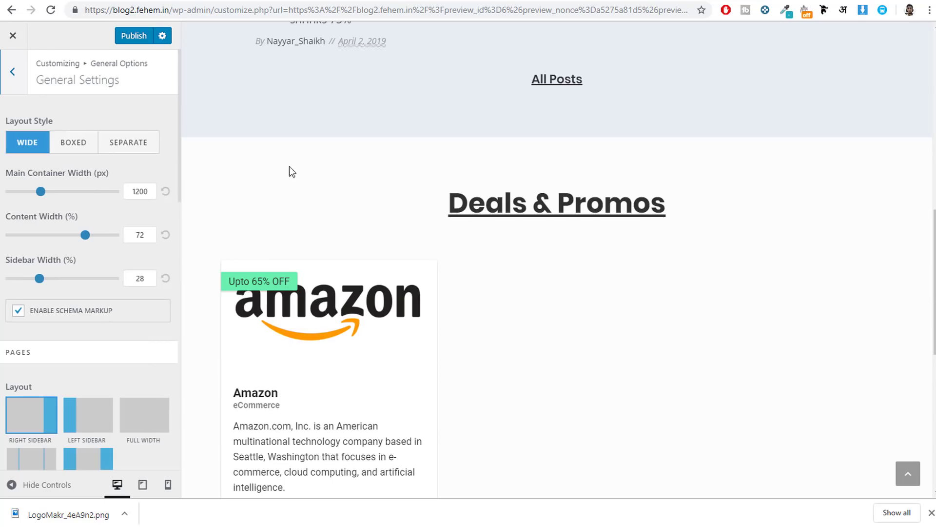
scroll(288, 166, up, 10)
click(126, 143)
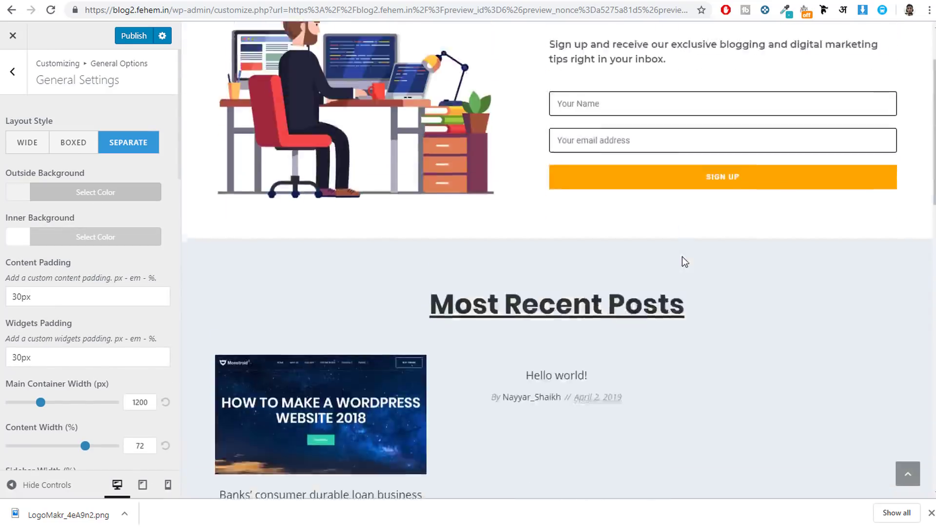
scroll(683, 257, down, 3)
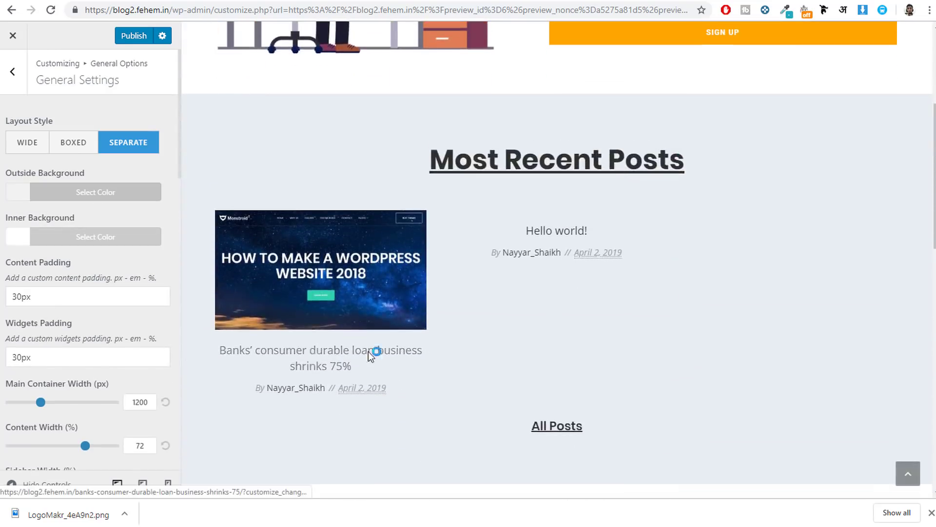
click(368, 351)
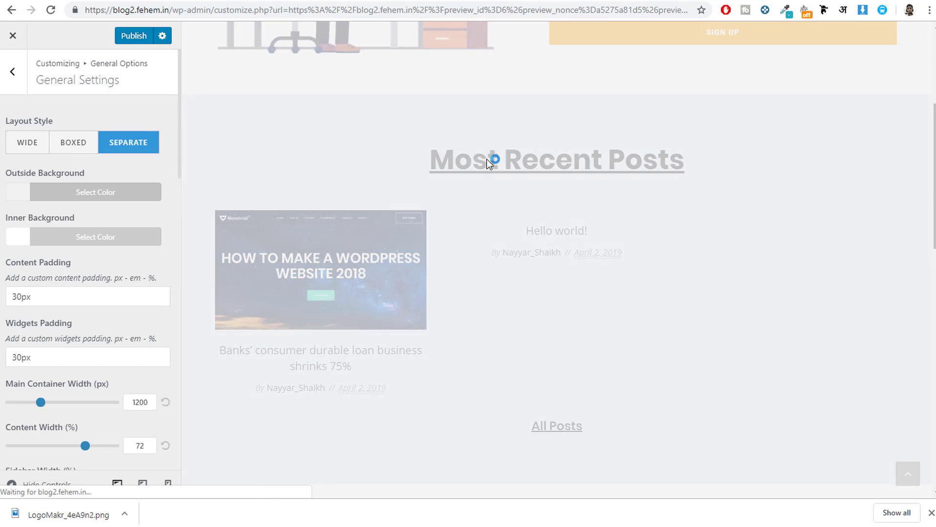
scroll(561, 273, down, 1)
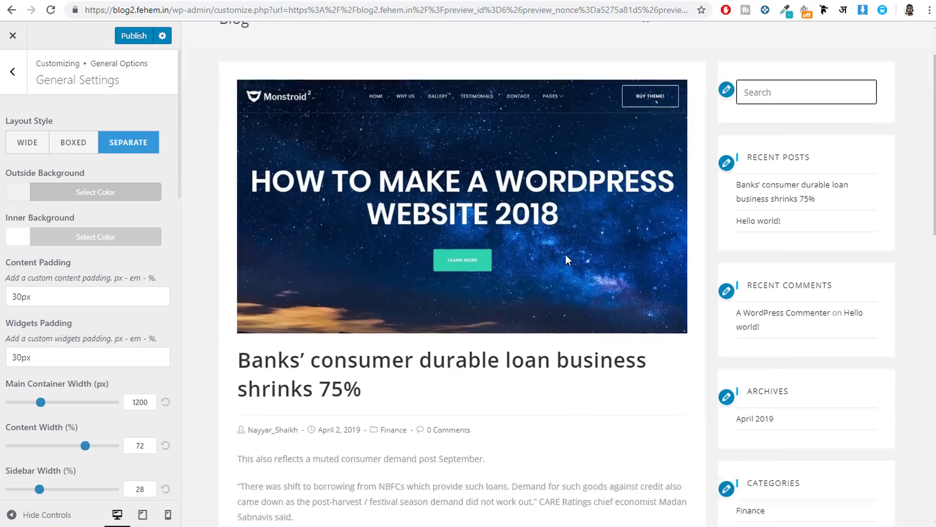
scroll(567, 254, down, 15)
scroll(568, 263, up, 16)
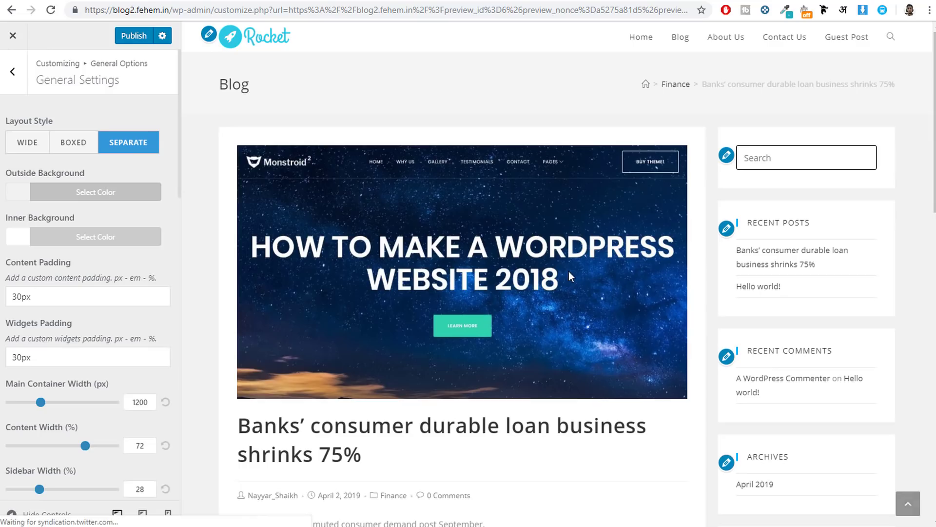
click(16, 141)
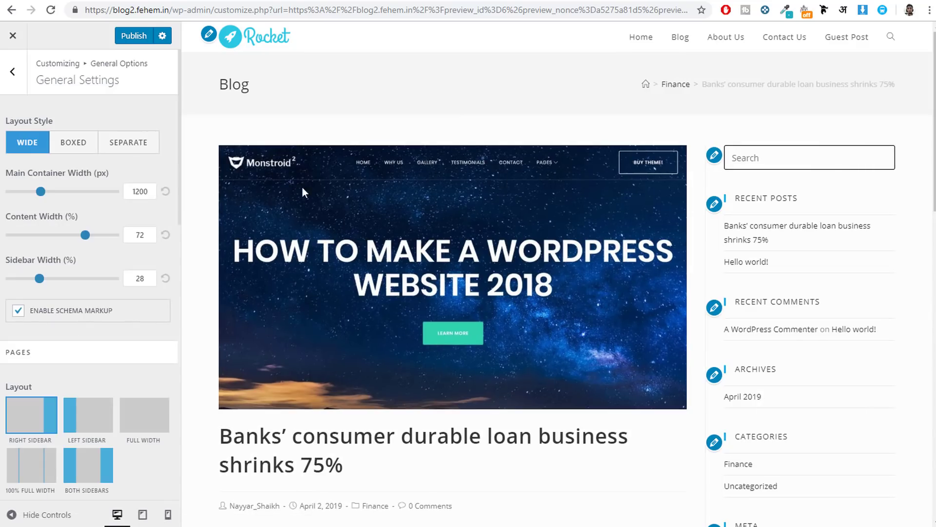
scroll(319, 312, down, 9)
scroll(320, 313, down, 5)
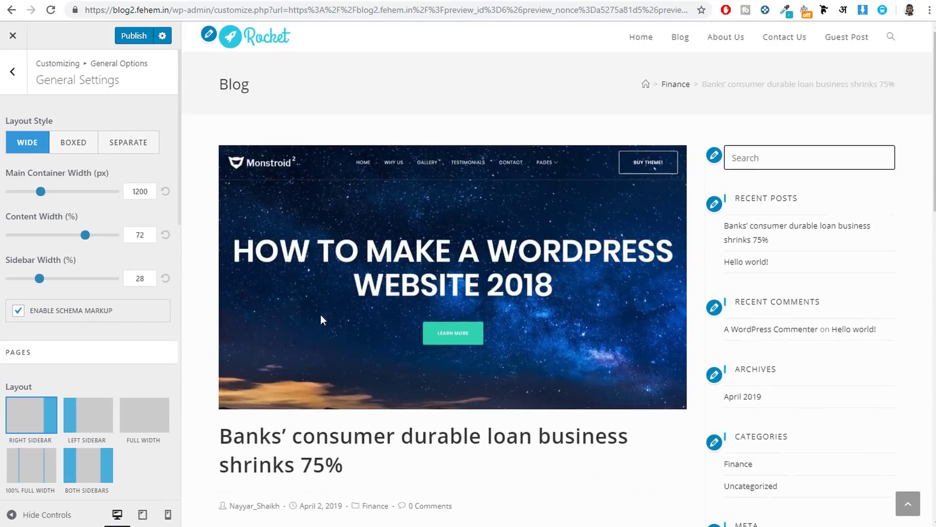
click(147, 143)
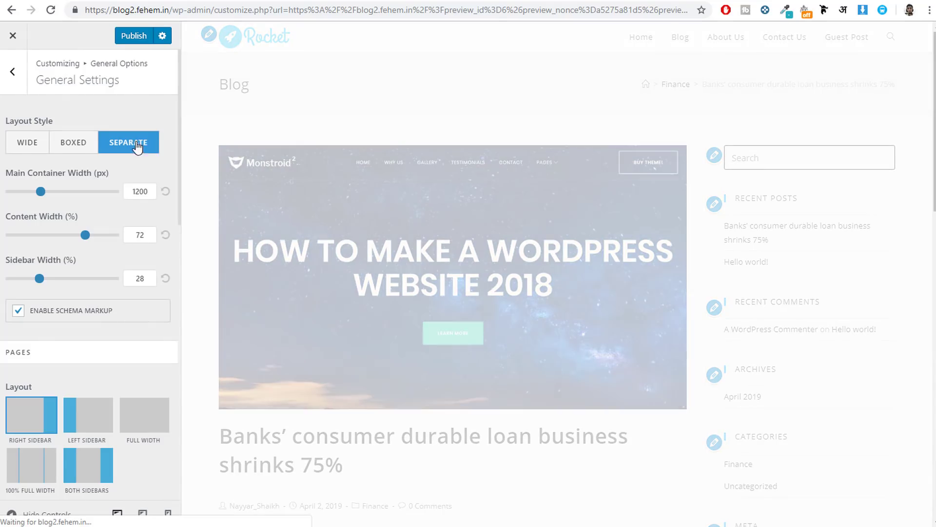
scroll(397, 168, down, 4)
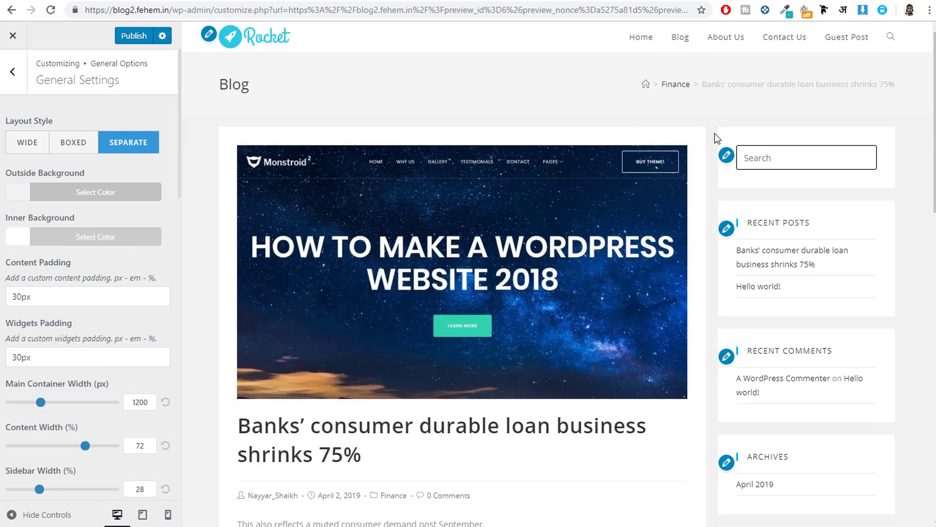
scroll(712, 178, down, 15)
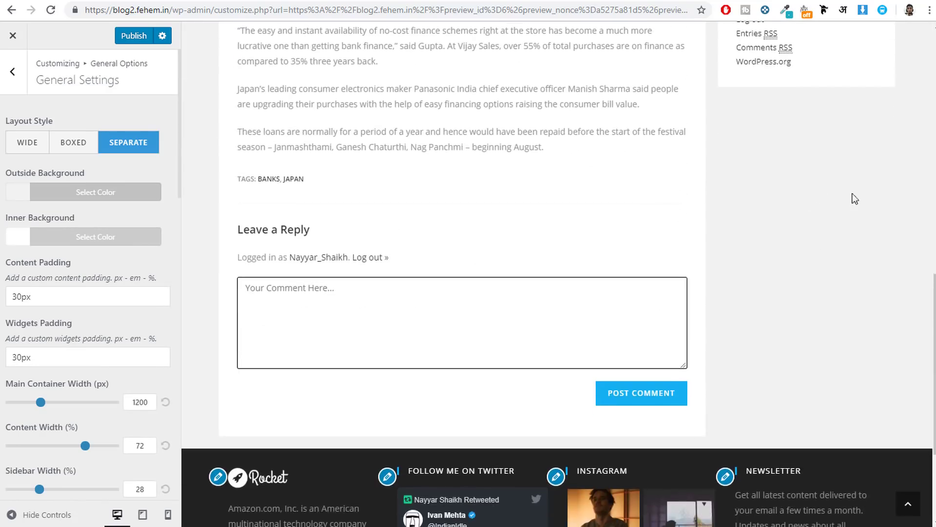
scroll(102, 290, down, 6)
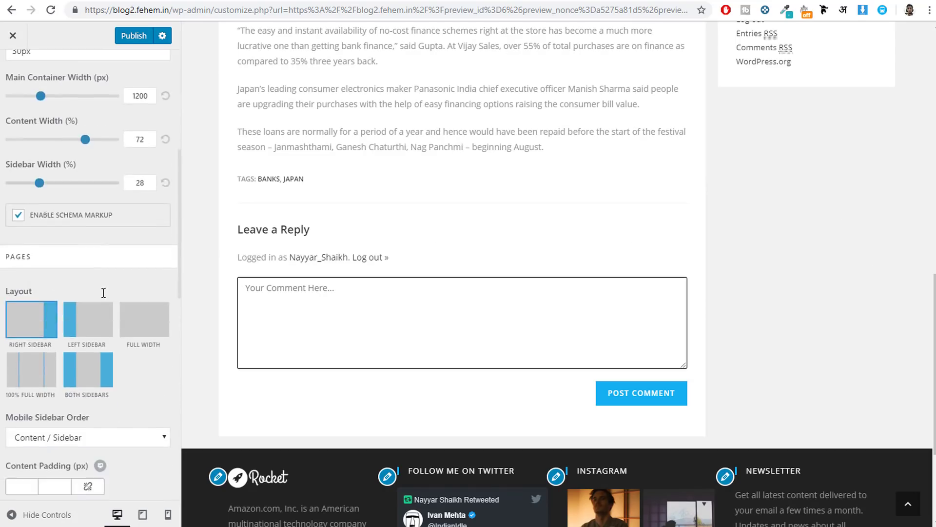
scroll(105, 285, up, 6)
scroll(98, 243, down, 10)
scroll(105, 326, down, 2)
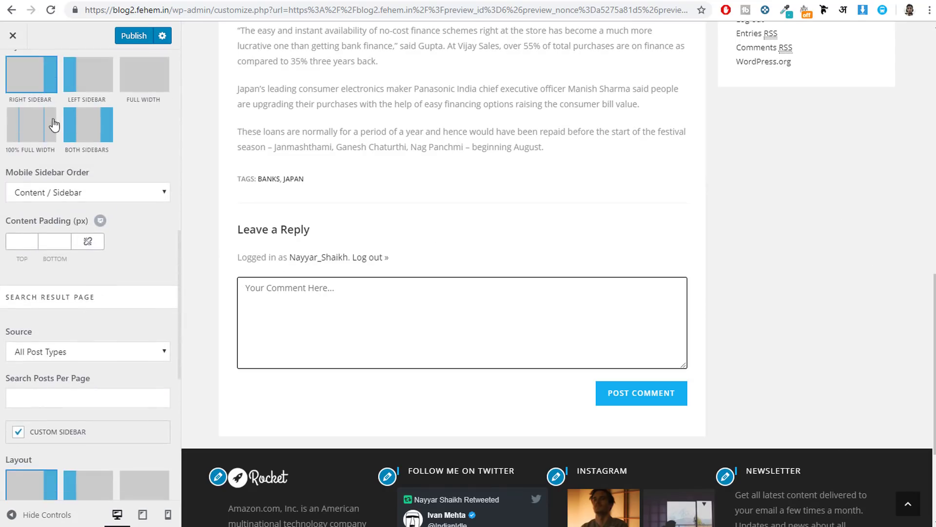
scroll(122, 114, down, 8)
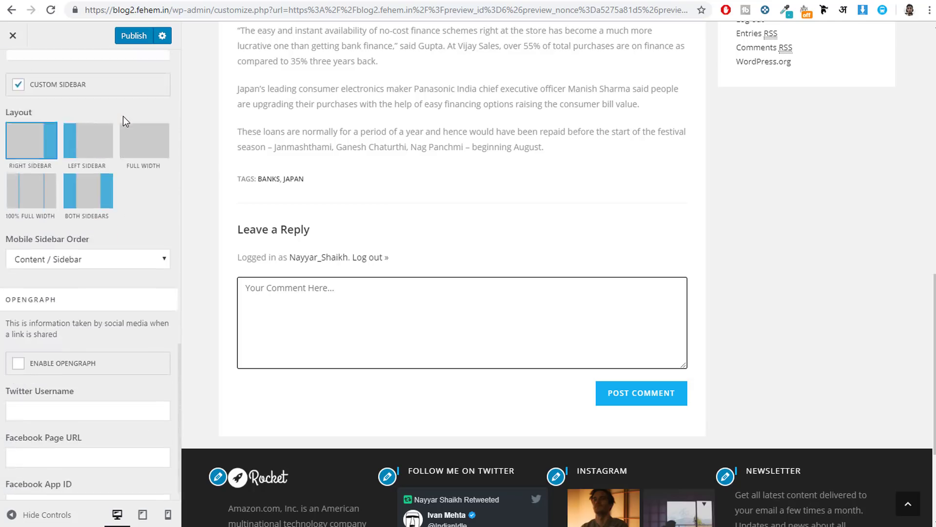
scroll(122, 205, up, 20)
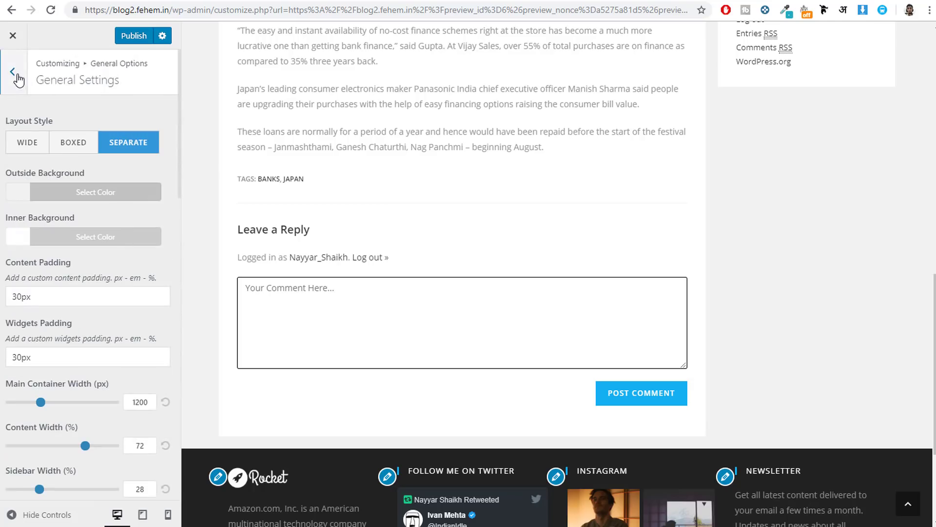
click(14, 74)
Open the Typography section and inspect the post title's font in the preview.
click(14, 74)
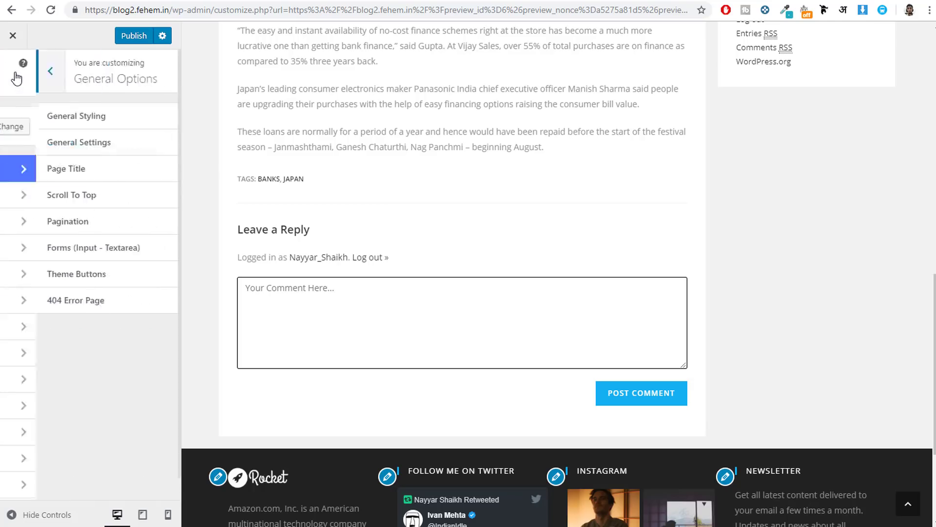
click(63, 327)
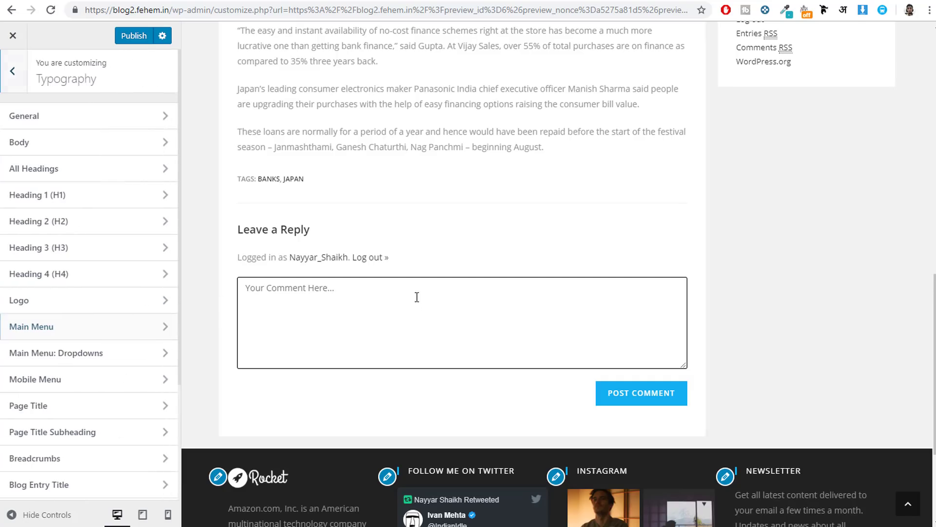
scroll(406, 288, down, 4)
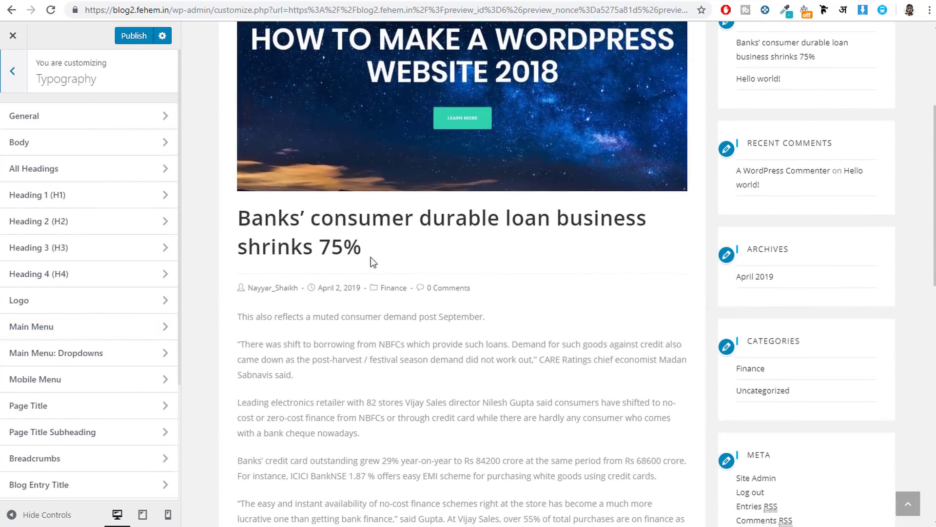
triple_click(364, 243)
click(319, 231)
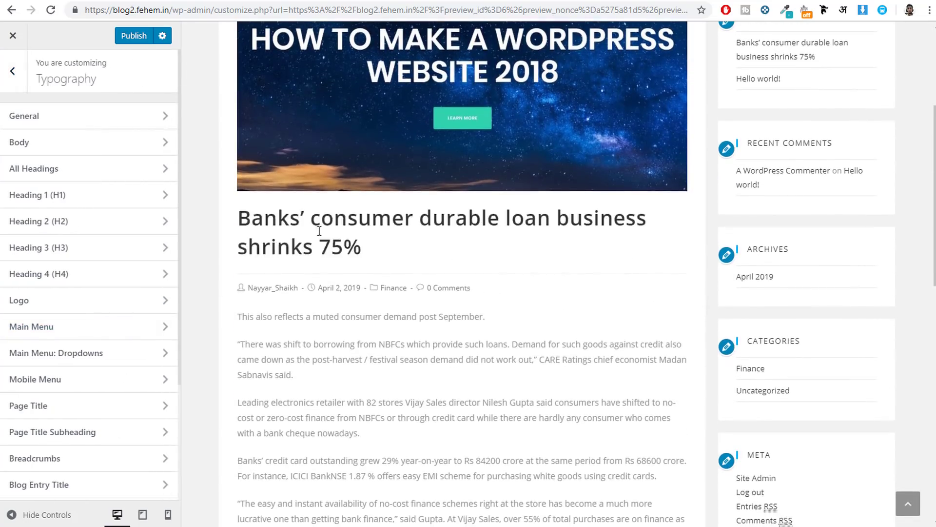
scroll(341, 293, down, 3)
scroll(318, 171, up, 2)
Inspect the post's body text in the preview and bring up the Body typography settings.
drag(366, 178, 262, 147)
click(294, 321)
drag(294, 325, 381, 390)
click(478, 296)
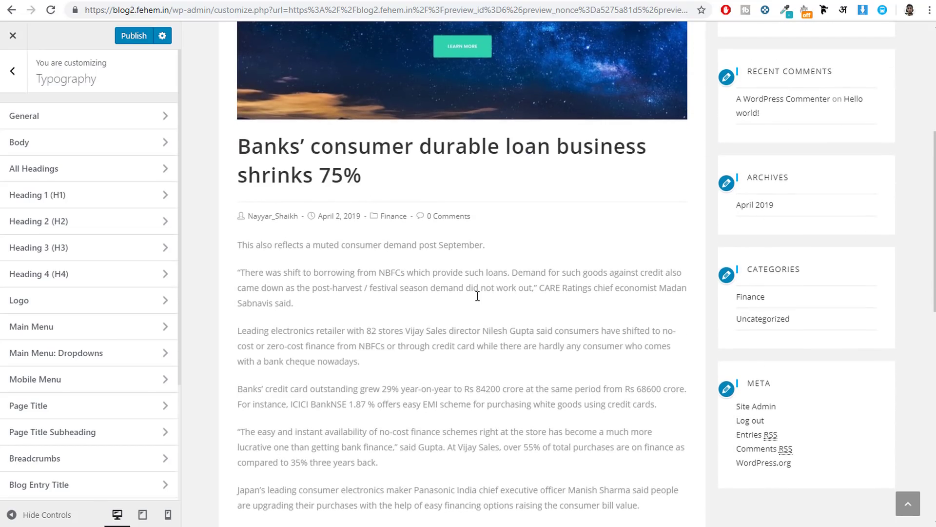
scroll(435, 295, up, 6)
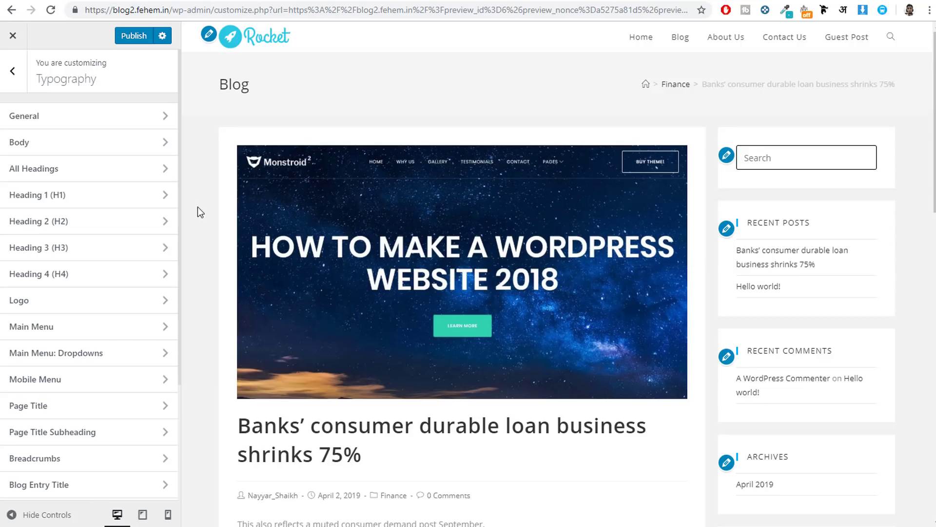
click(78, 147)
Set the body font family to Montserrat and check it on the preview paragraphs.
click(103, 141)
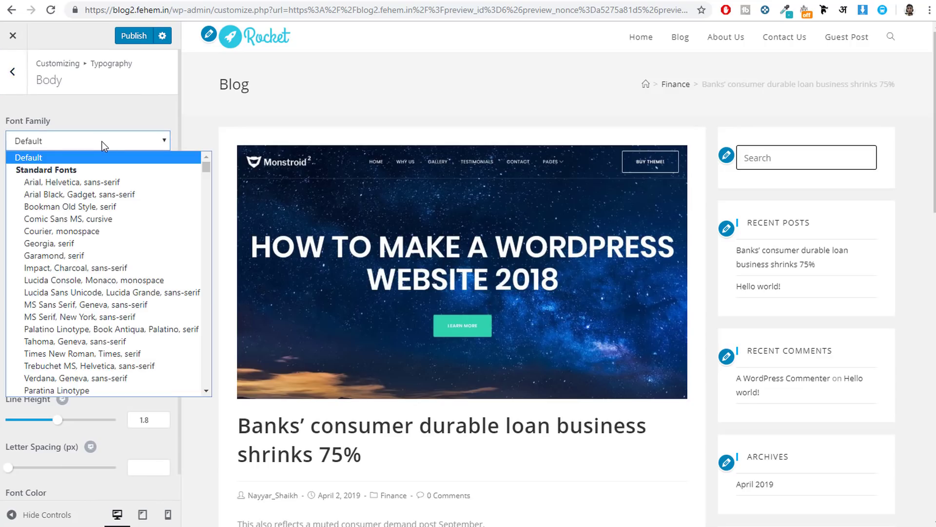
text(monts)
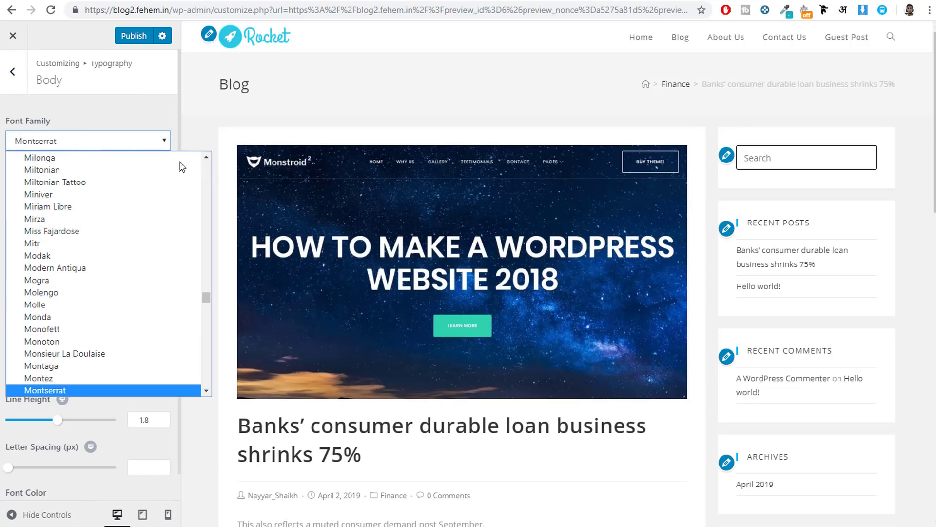
key(Return)
click(97, 139)
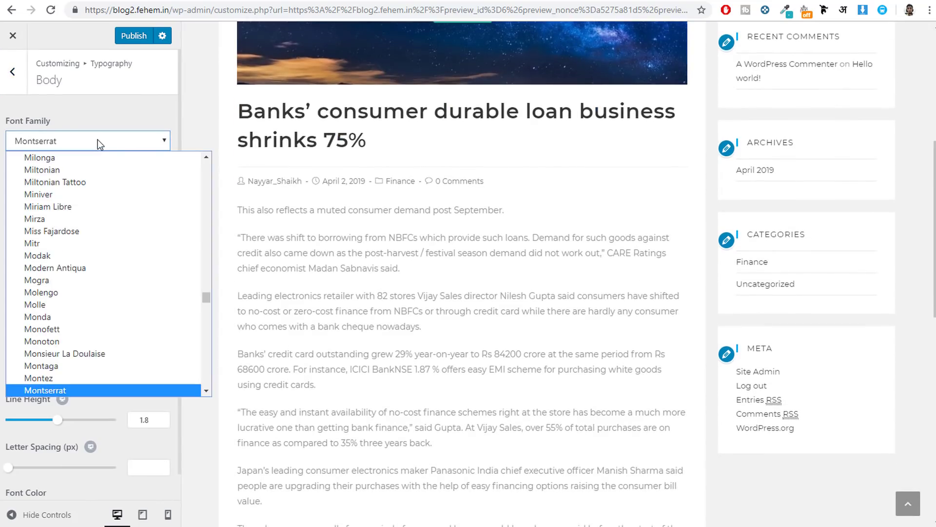
click(98, 140)
drag(267, 234, 417, 326)
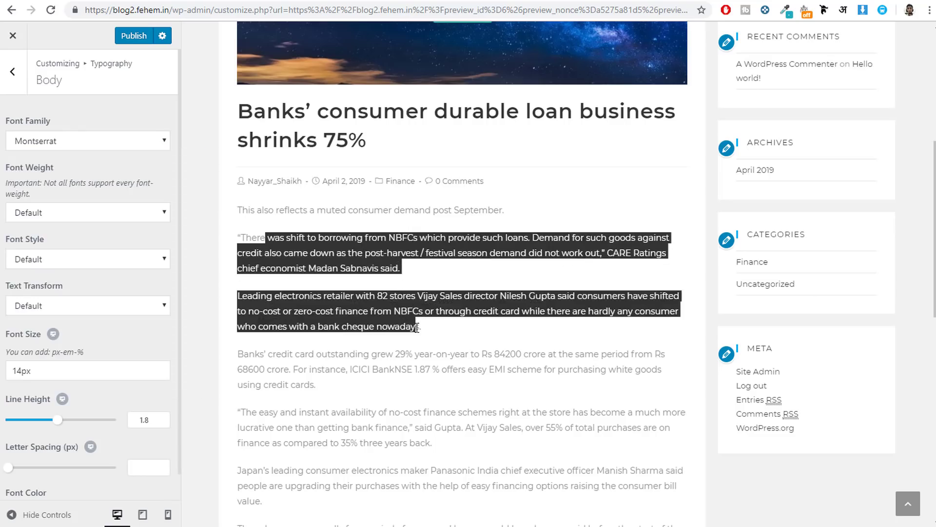
click(411, 321)
Try Mogra and Montaga for the body font, then return to Montserrat.
click(95, 135)
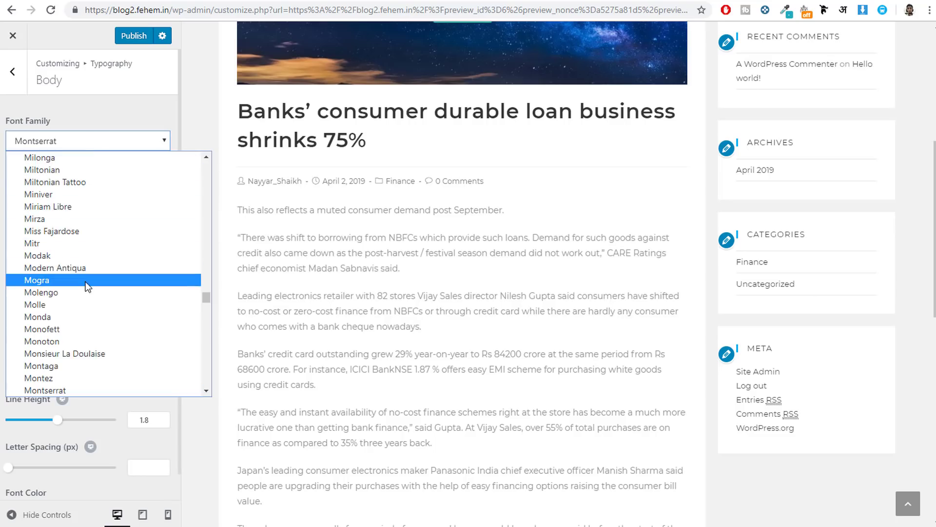
click(81, 281)
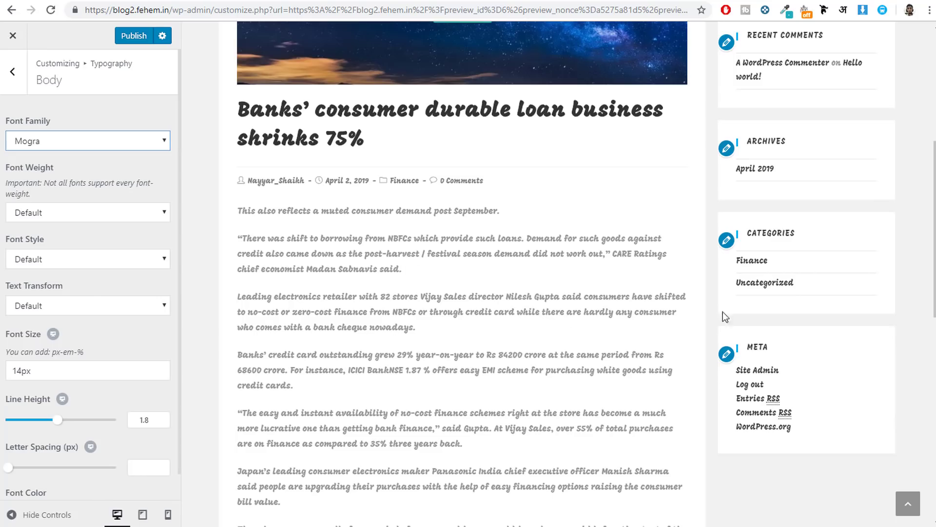
click(110, 145)
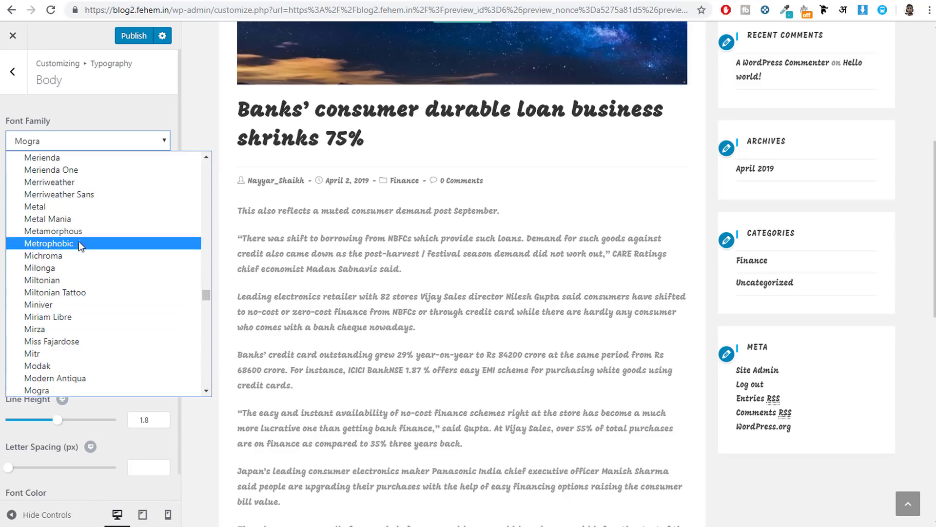
key(Down)
key(Down)
key(Down)
key(Down)
key(Down)
key(Down)
key(Down)
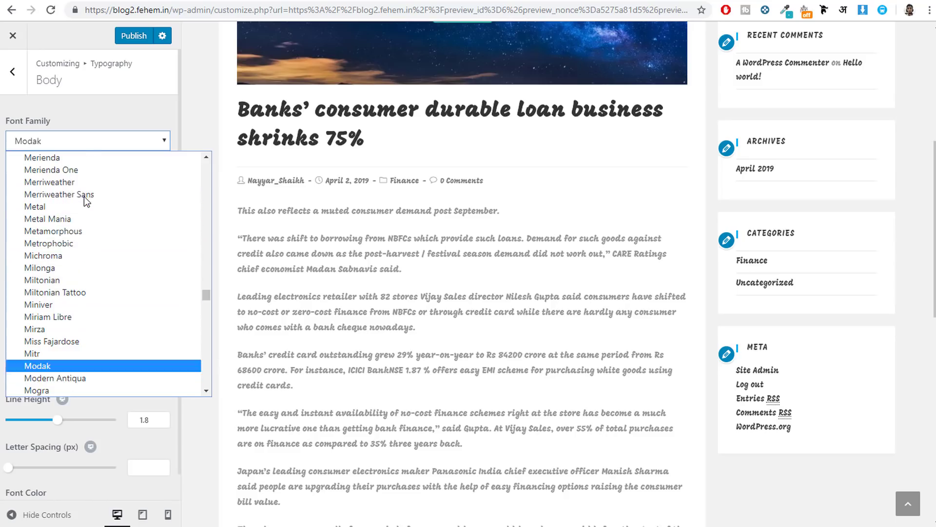
scroll(77, 200, down, 3)
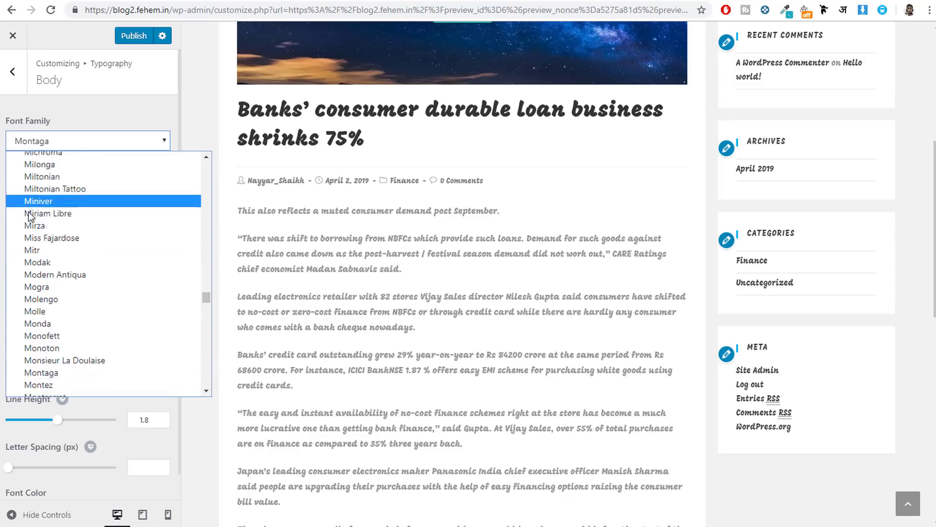
click(74, 292)
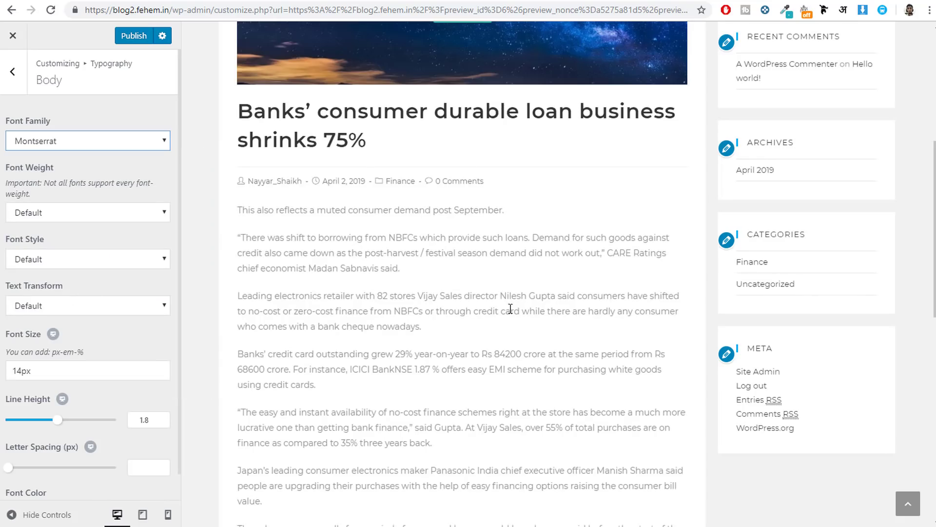
scroll(436, 268, down, 9)
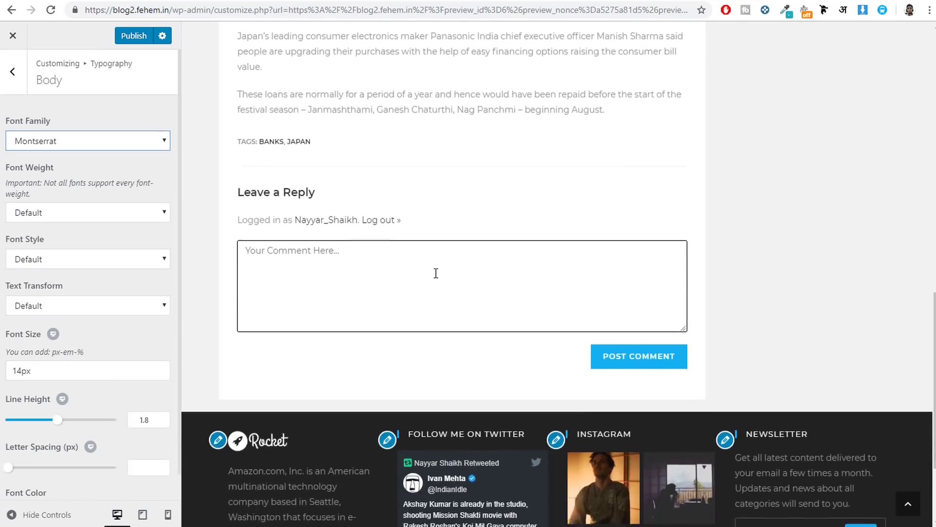
scroll(436, 273, up, 7)
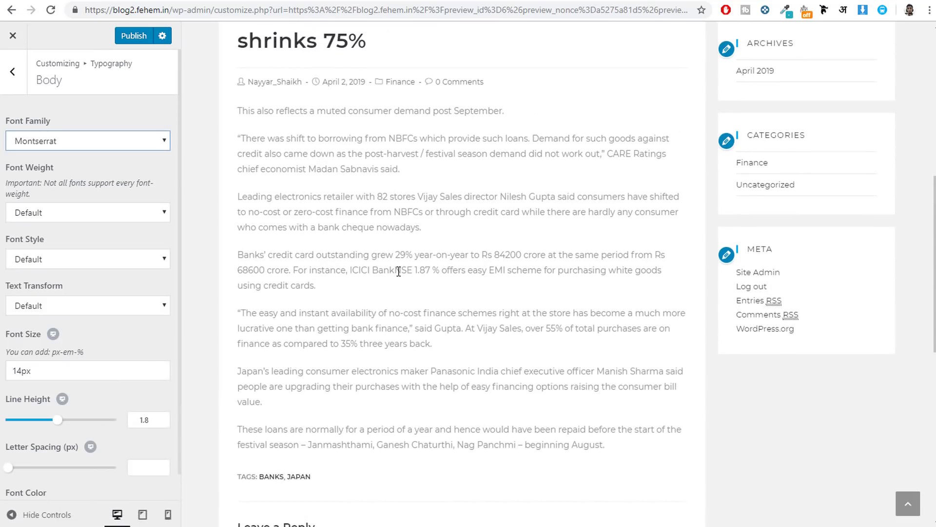
double_click(282, 153)
click(339, 157)
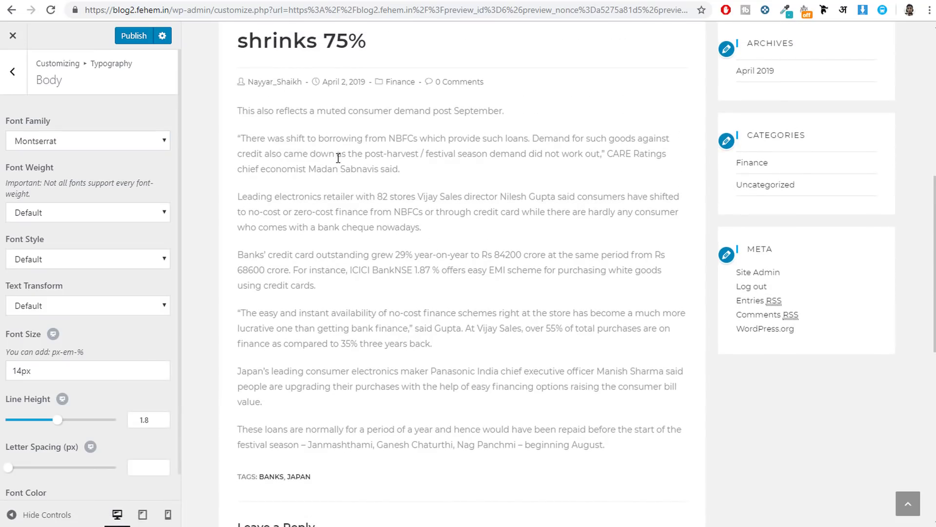
scroll(189, 253, down, 3)
scroll(116, 326, down, 1)
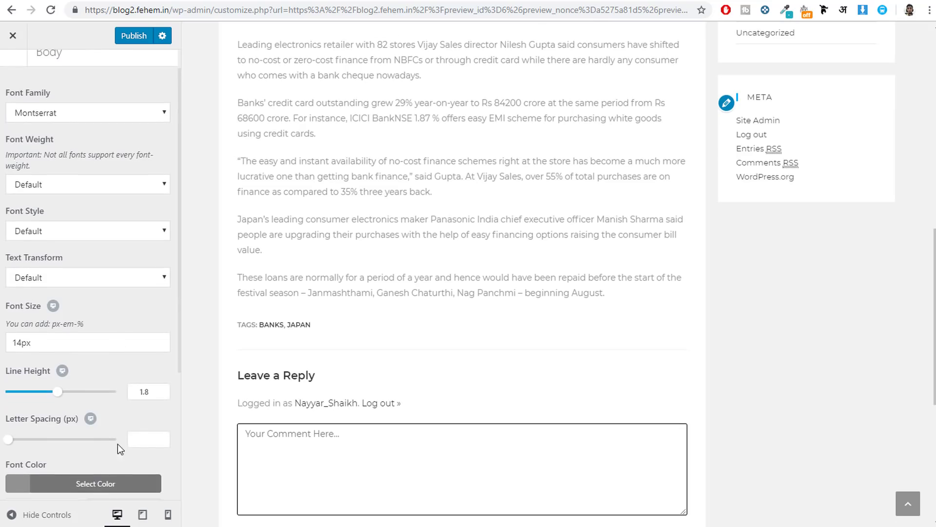
Set the body font colour to black #000000 and publish the typography changes.
click(98, 483)
click(17, 461)
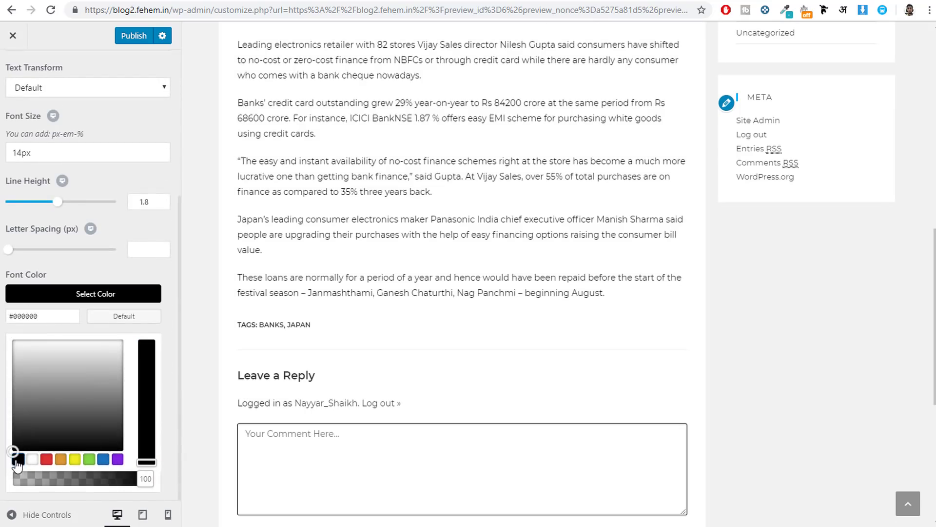
scroll(411, 326, up, 7)
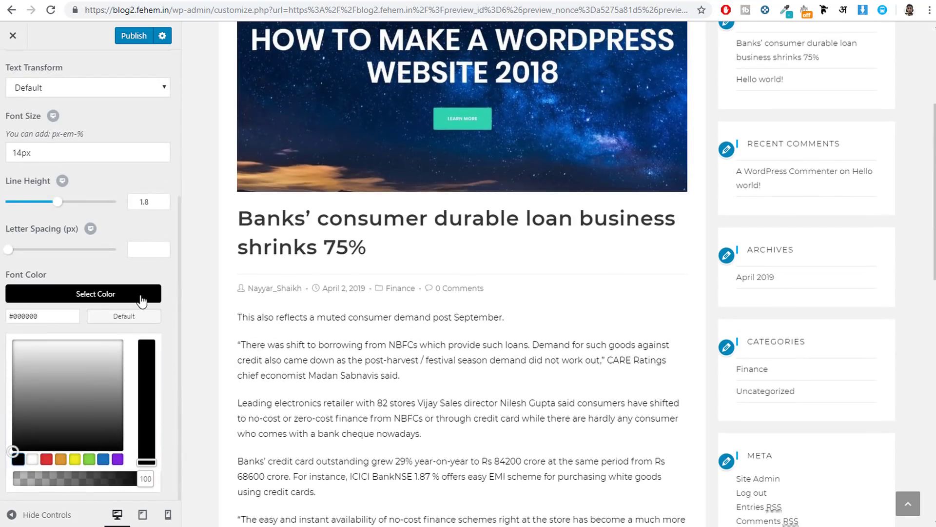
click(143, 298)
click(134, 36)
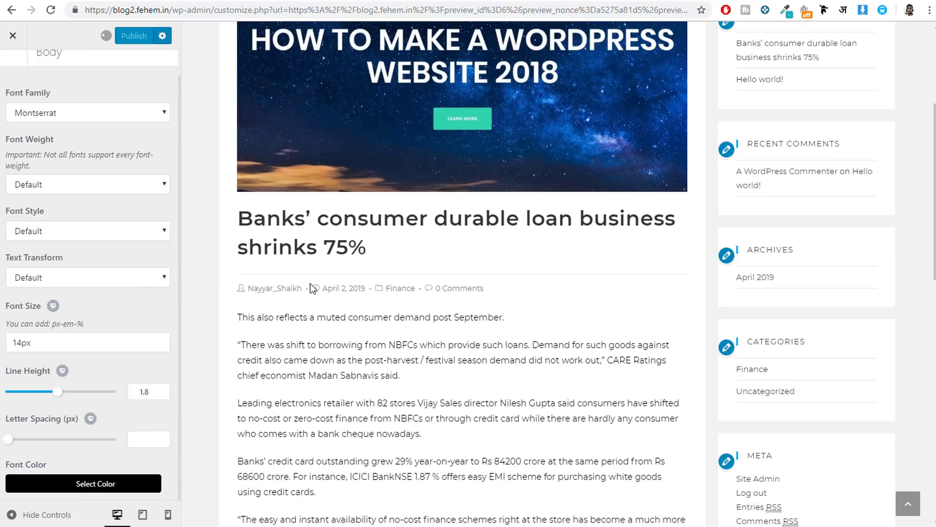
scroll(65, 127, up, 1)
click(13, 84)
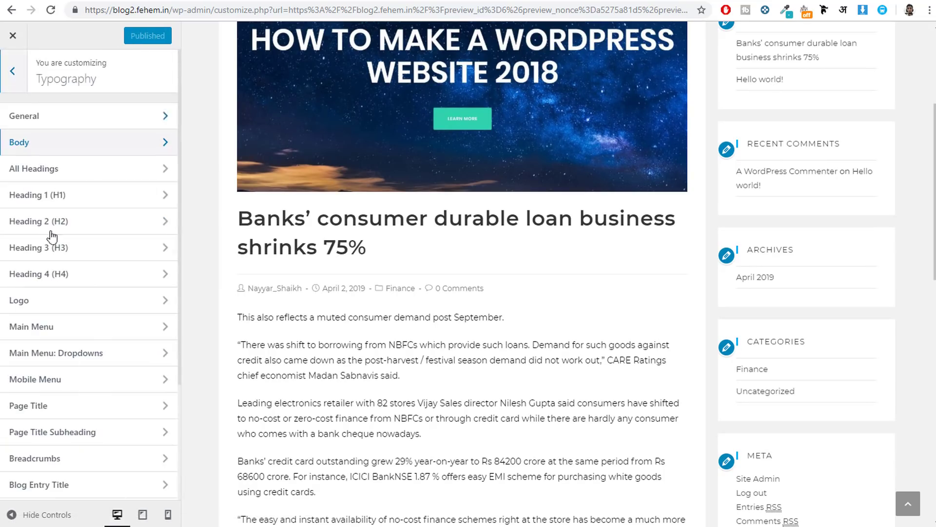
click(49, 175)
Choose Montserrat as the All Headings font family.
click(78, 143)
text(monts)
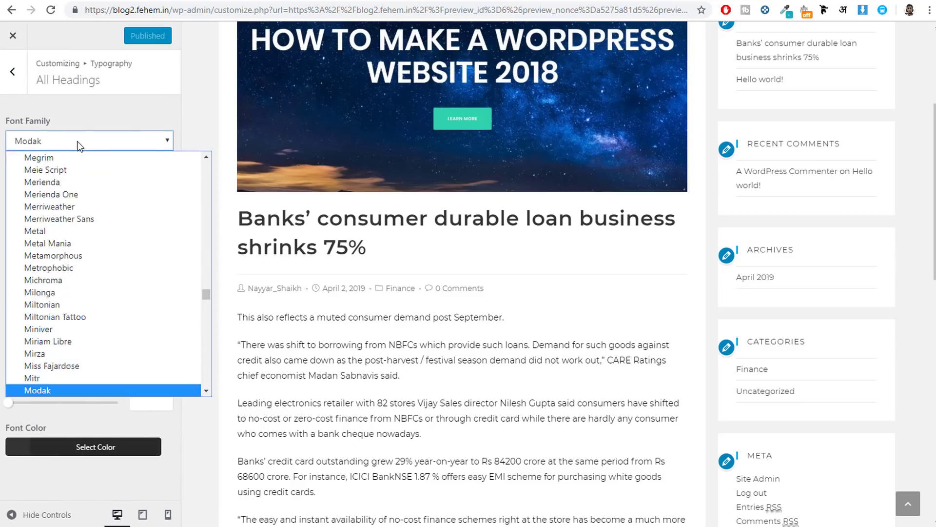
key(Return)
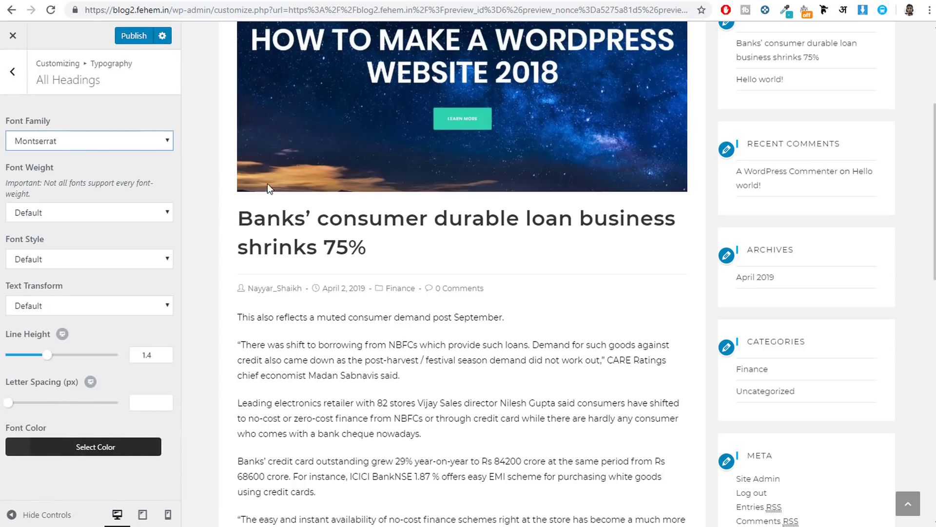
drag(373, 250, 239, 214)
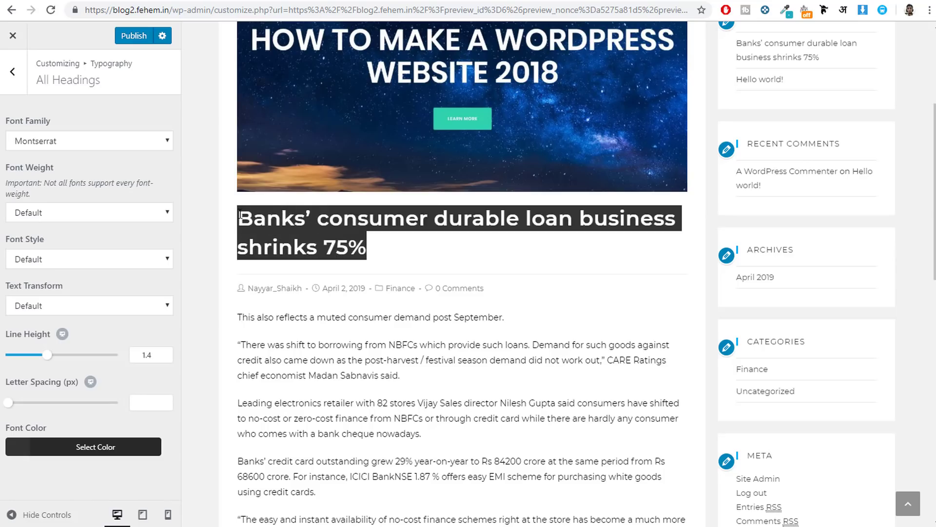
click(133, 36)
Try Mirza as the headings font and compare the post title in the preview.
click(100, 139)
click(61, 213)
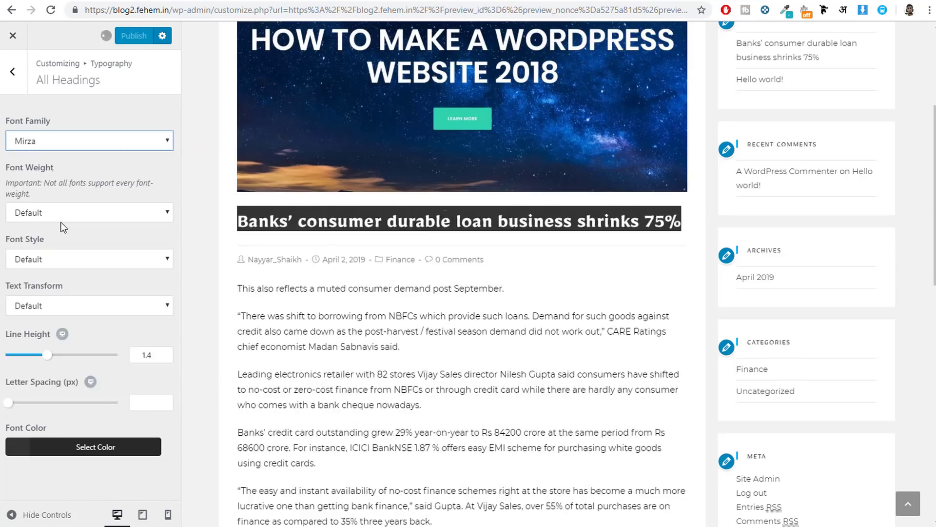
click(290, 221)
drag(242, 218, 444, 222)
click(384, 417)
drag(342, 243, 551, 223)
Switch the headings font back to Montserrat and publish.
click(121, 141)
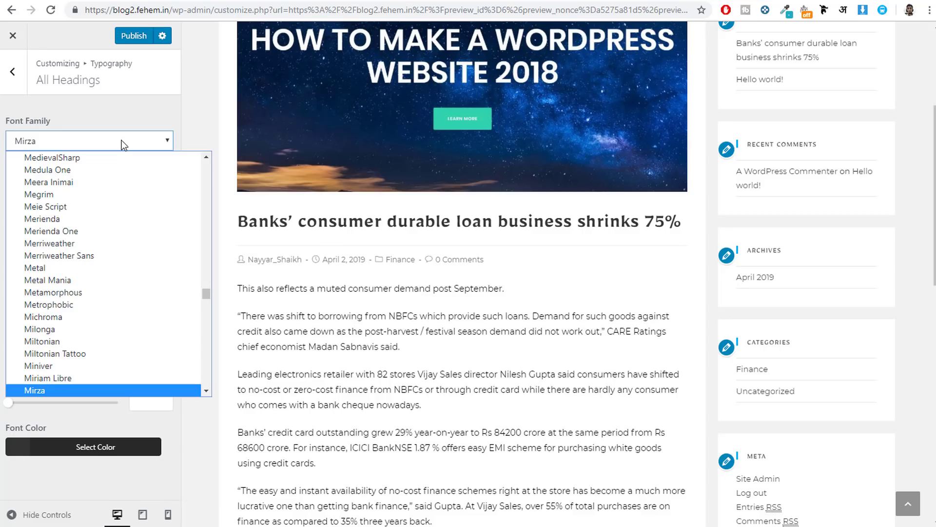
key(Down)
key(Down)
key(Down)
key(Down)
key(Down)
key(Down)
key(Down)
key(Down)
key(Down)
key(Down)
key(Down)
key(Down)
key(Down)
key(Down)
key(Return)
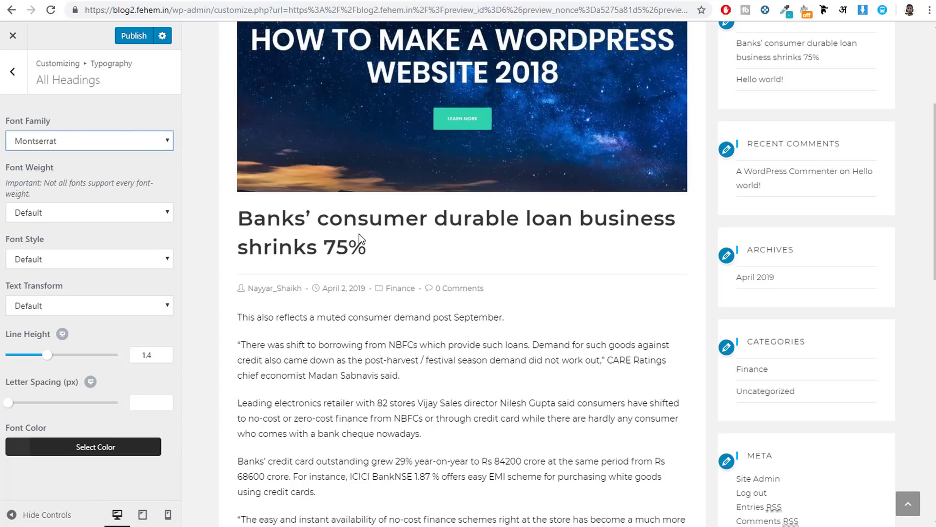
click(133, 36)
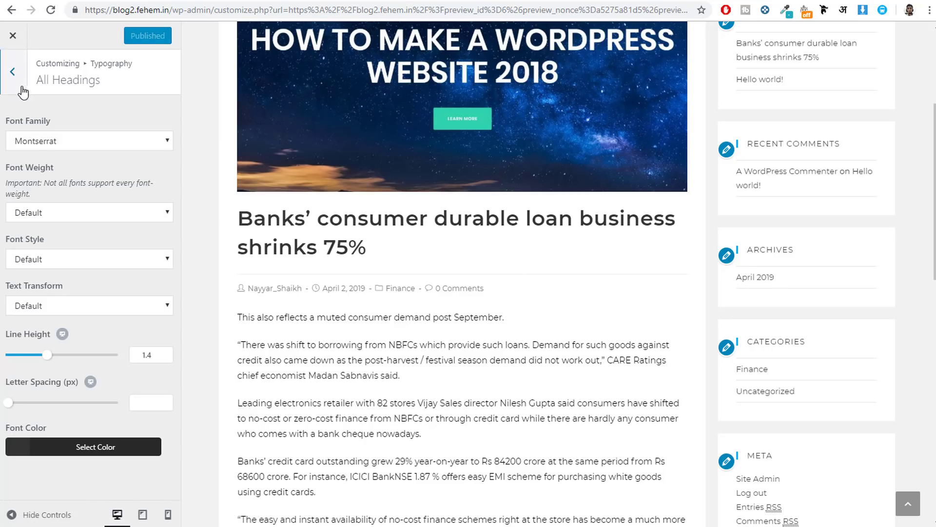
click(13, 72)
Give Main Menu typography Semibold 600 weight and Uppercase text transform, then publish.
scroll(549, 381, up, 5)
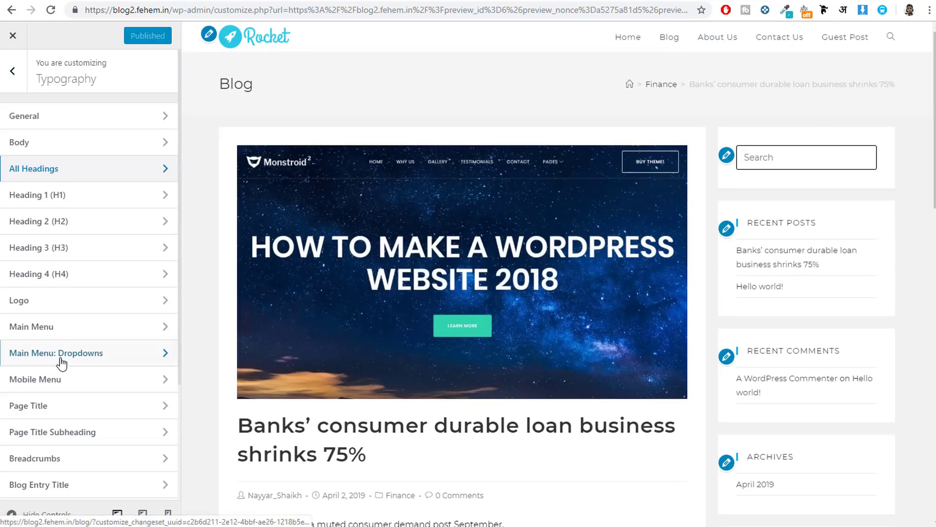
click(85, 328)
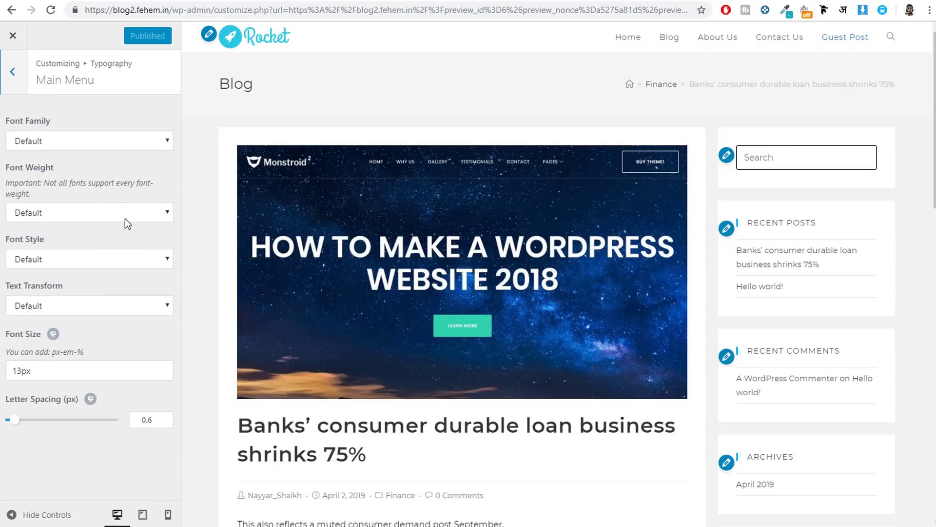
click(72, 212)
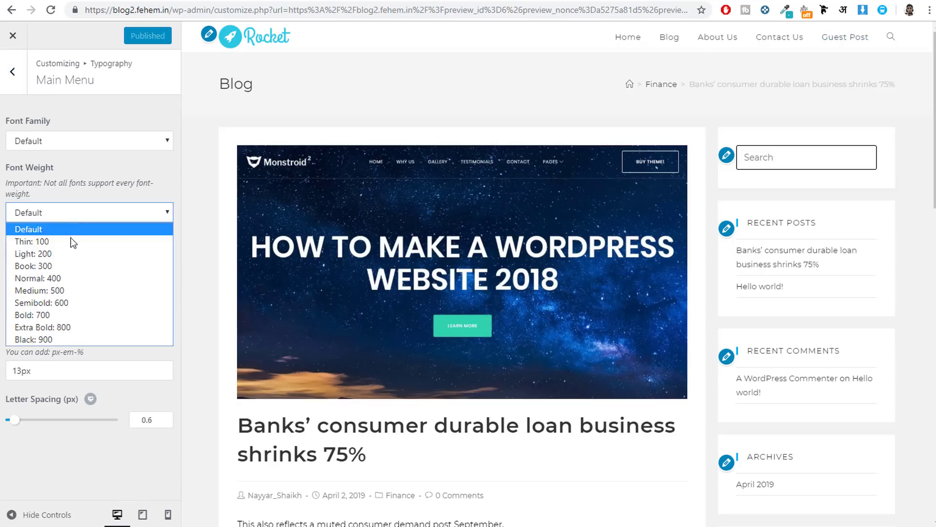
click(72, 302)
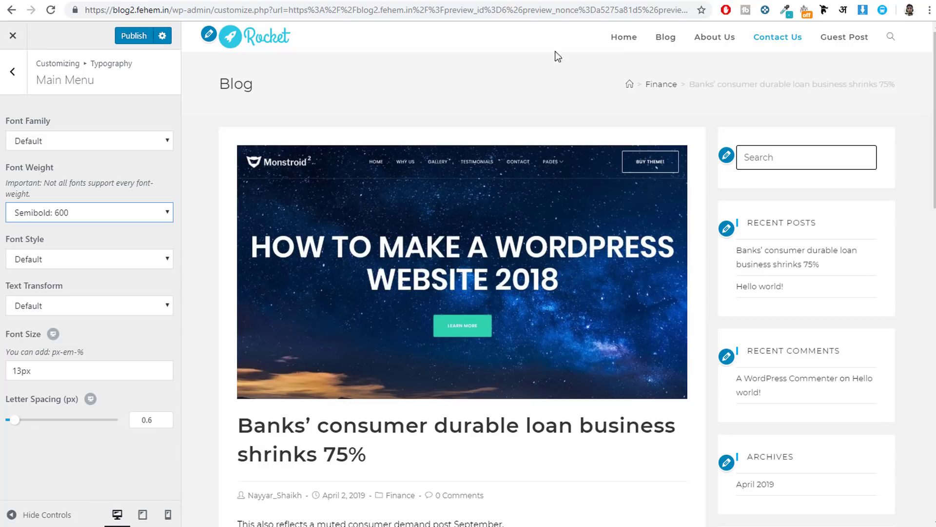
click(104, 262)
click(97, 276)
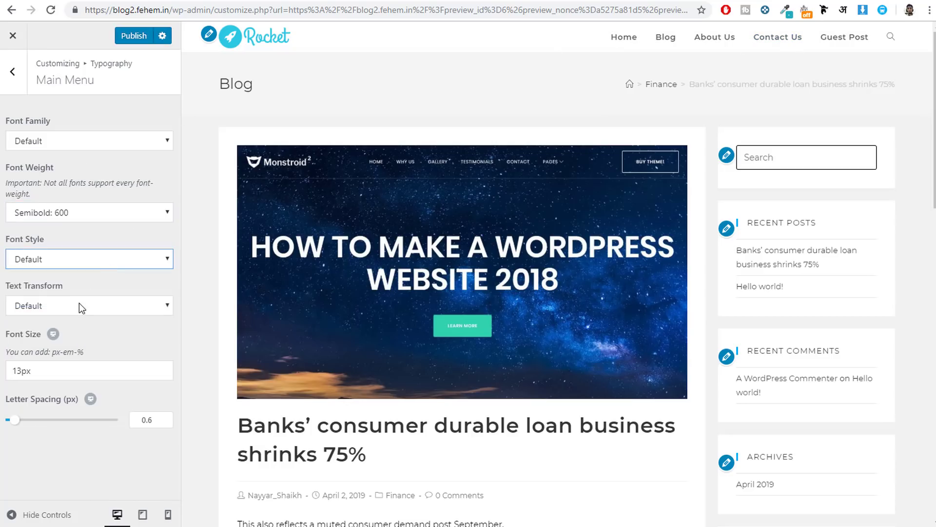
click(79, 305)
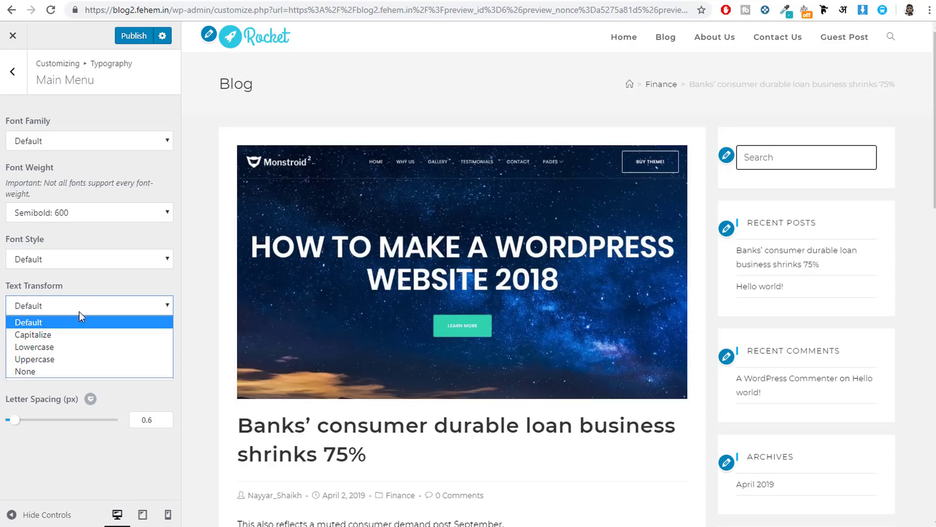
click(69, 356)
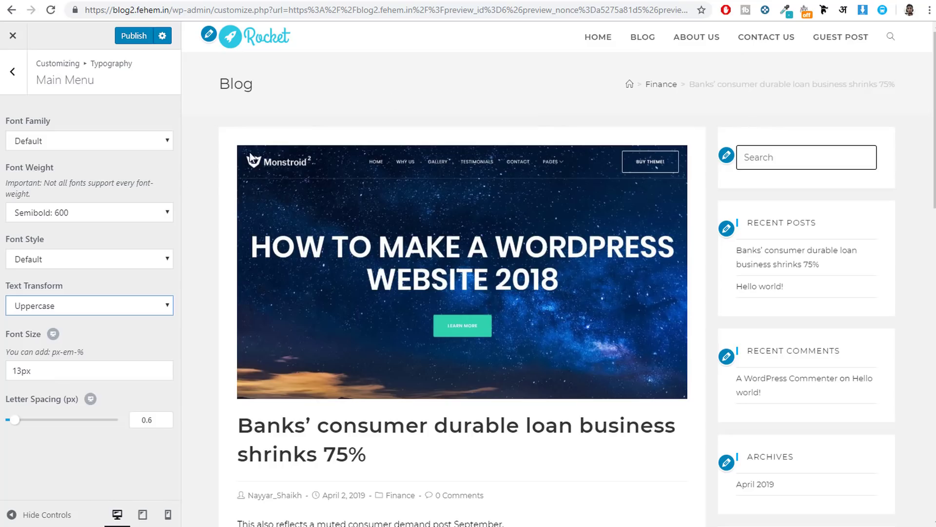
click(138, 37)
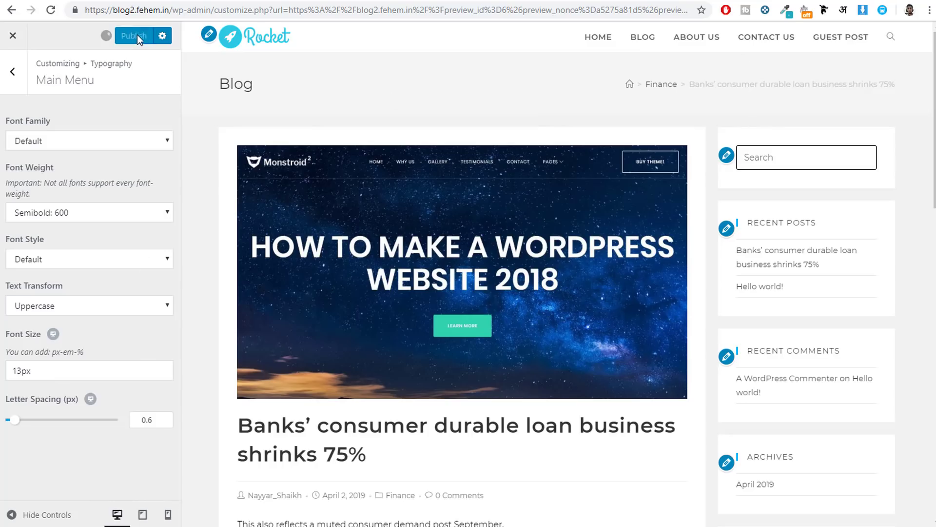
click(17, 86)
Set the Sidebar Widget Heading font family to Montserrat for RECENT POSTS-style headings.
scroll(97, 302, down, 3)
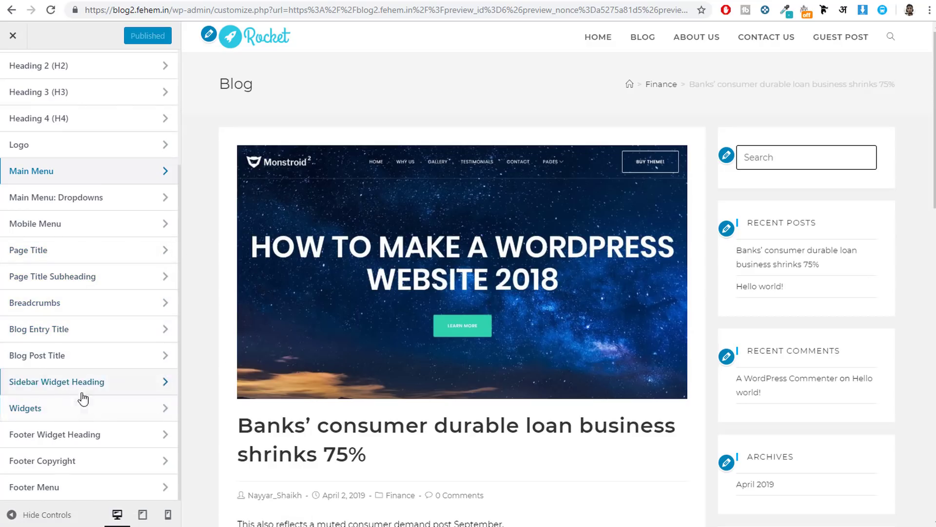
drag(816, 223, 755, 223)
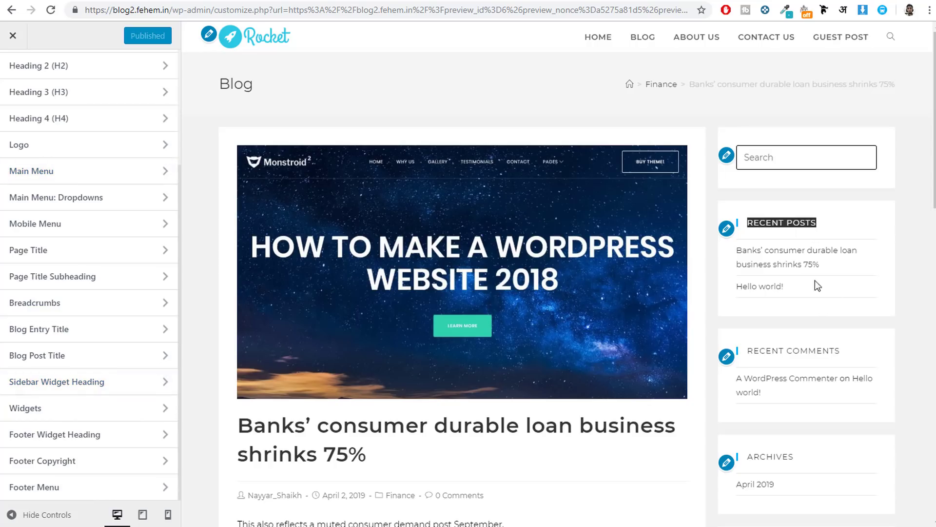
drag(840, 349, 759, 350)
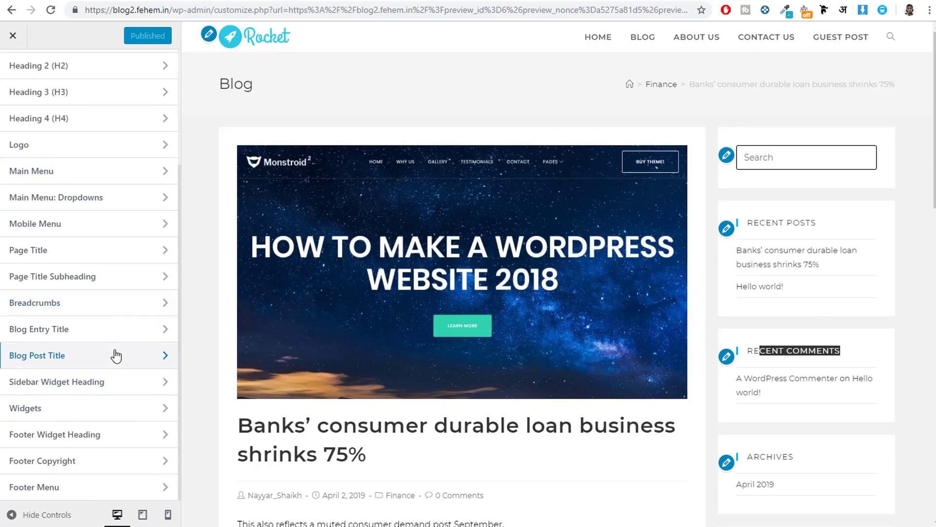
click(85, 388)
click(52, 140)
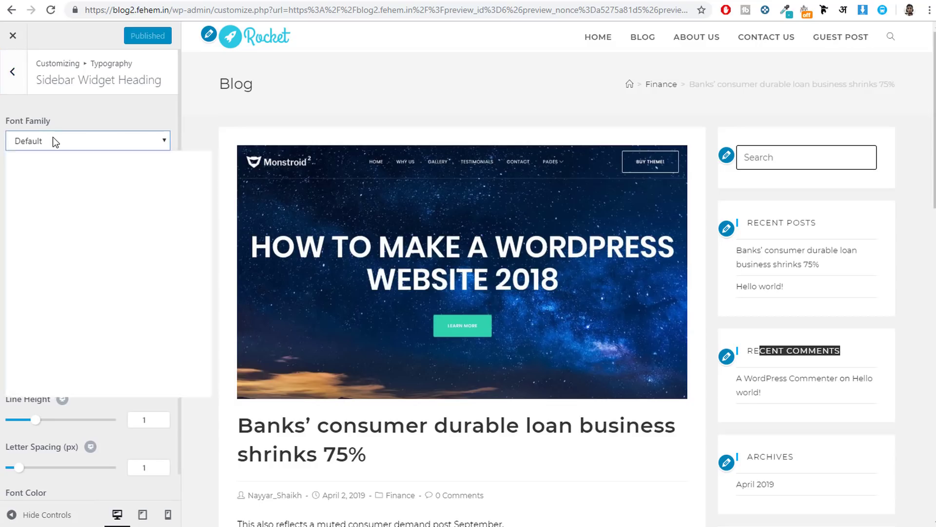
text(montserrat)
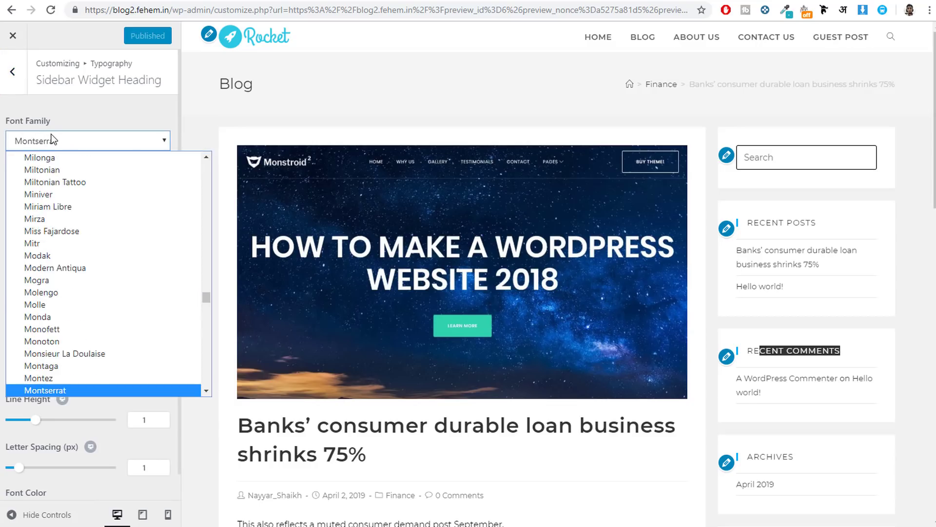
key(Return)
Set the sidebar heading font weight to Bold 700 instead of Semibold 600.
click(52, 213)
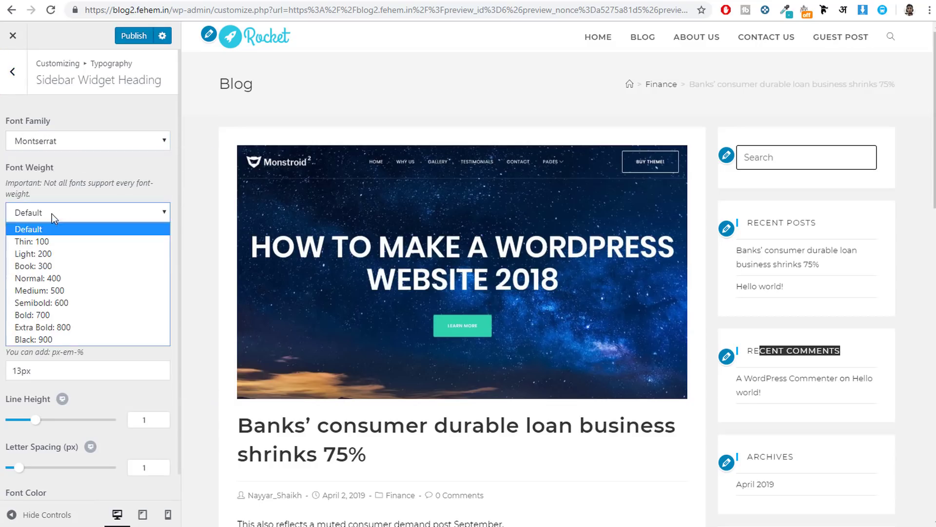
click(52, 303)
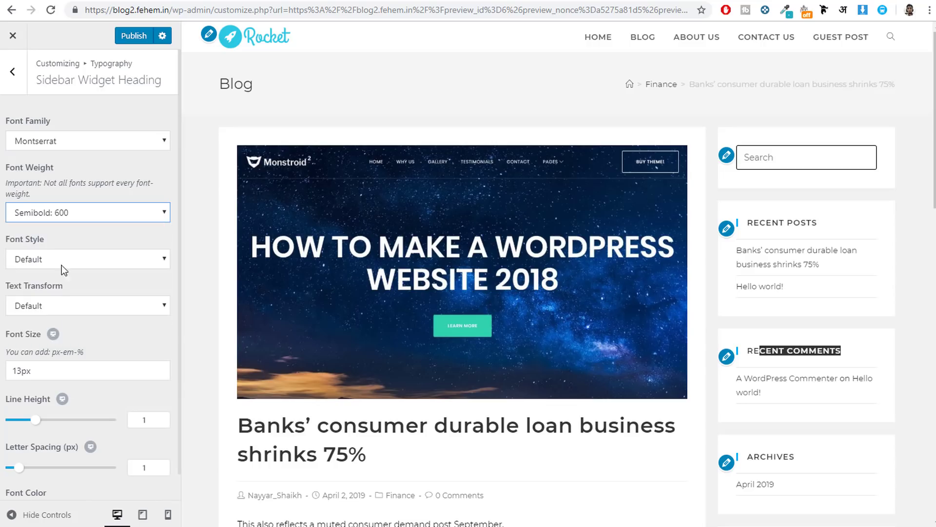
click(64, 215)
click(61, 315)
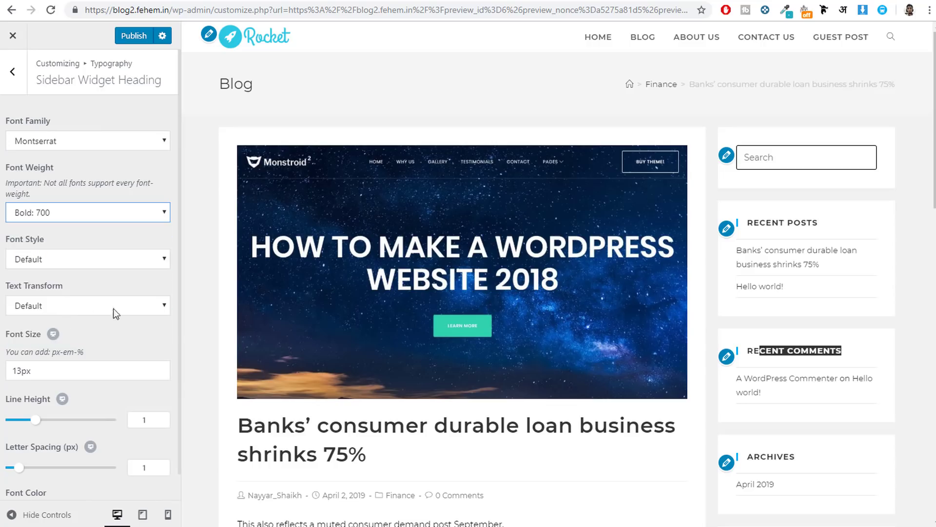
click(880, 214)
scroll(887, 218, down, 2)
scroll(886, 218, down, 1)
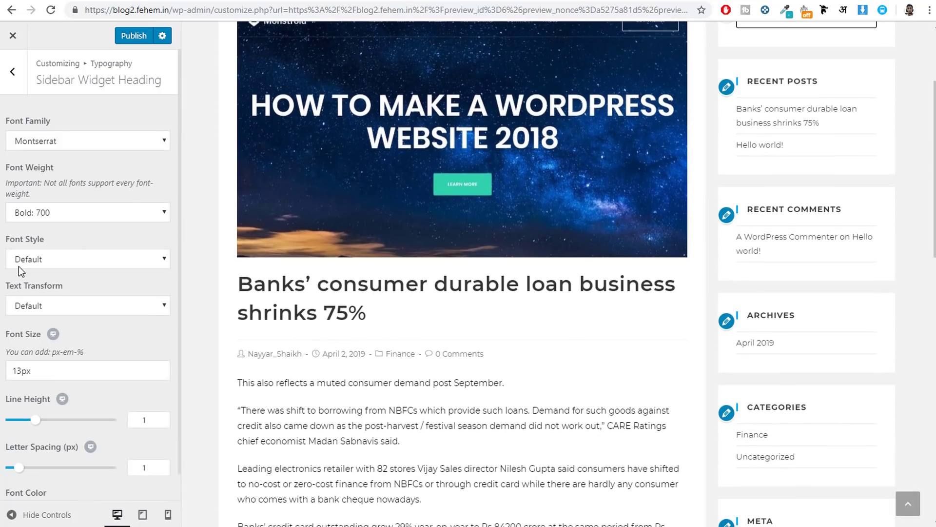
scroll(80, 289, down, 1)
scroll(86, 287, up, 1)
click(13, 72)
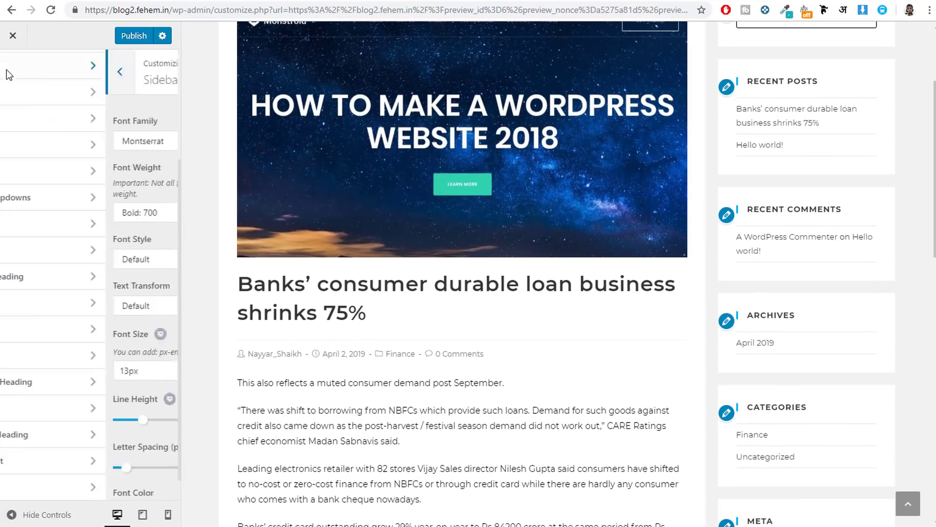
Set the Footer Widget Heading typography font weight to Bold 700.
click(78, 409)
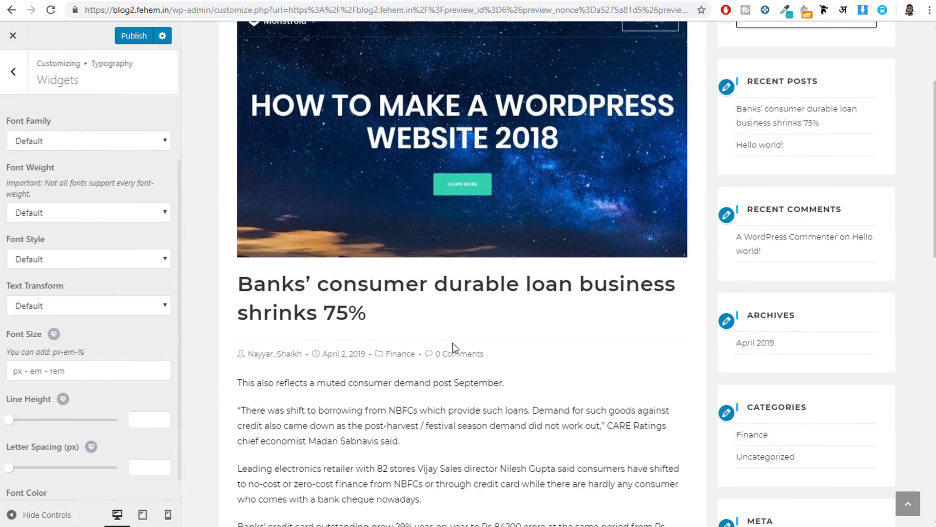
scroll(548, 330, down, 20)
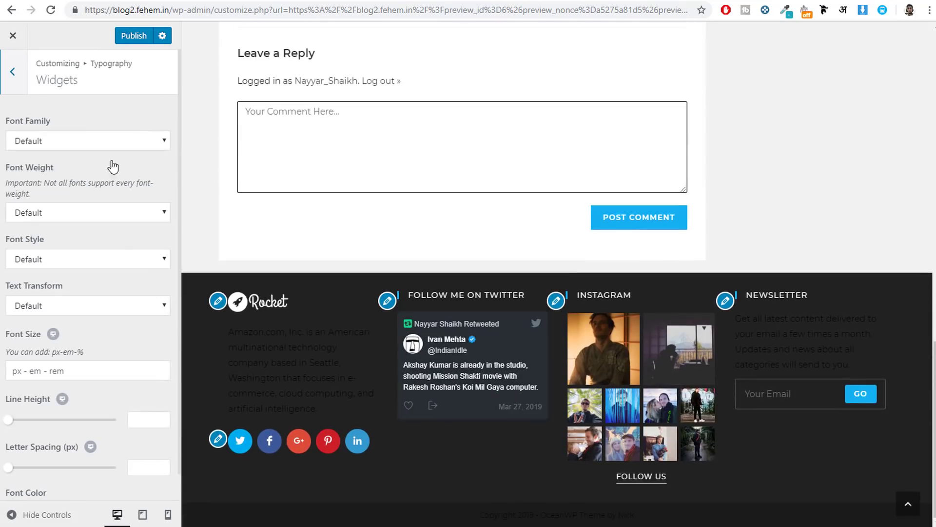
scroll(87, 288, down, 1)
scroll(90, 278, up, 1)
click(13, 72)
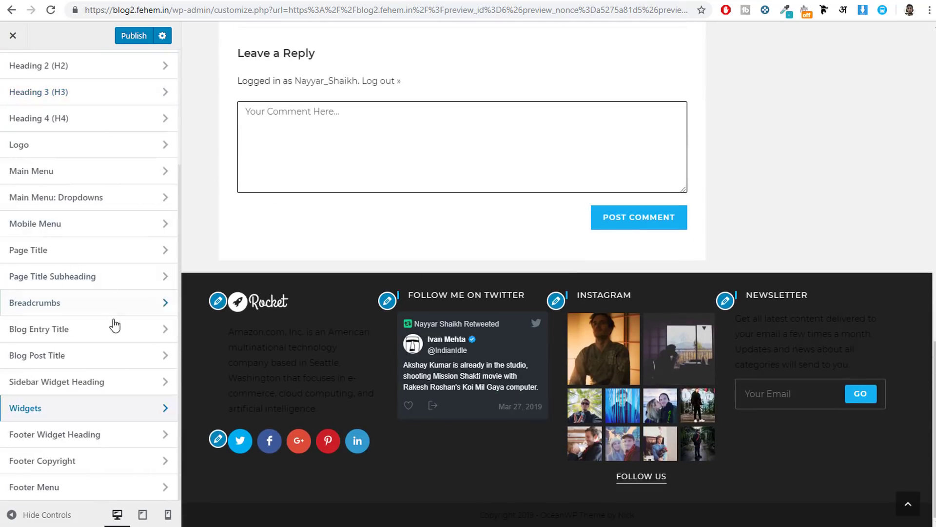
click(113, 445)
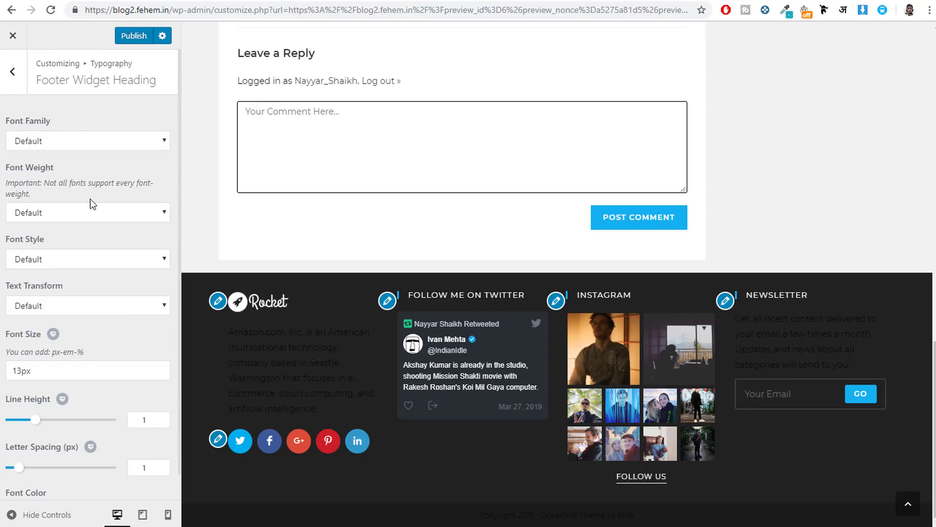
click(75, 215)
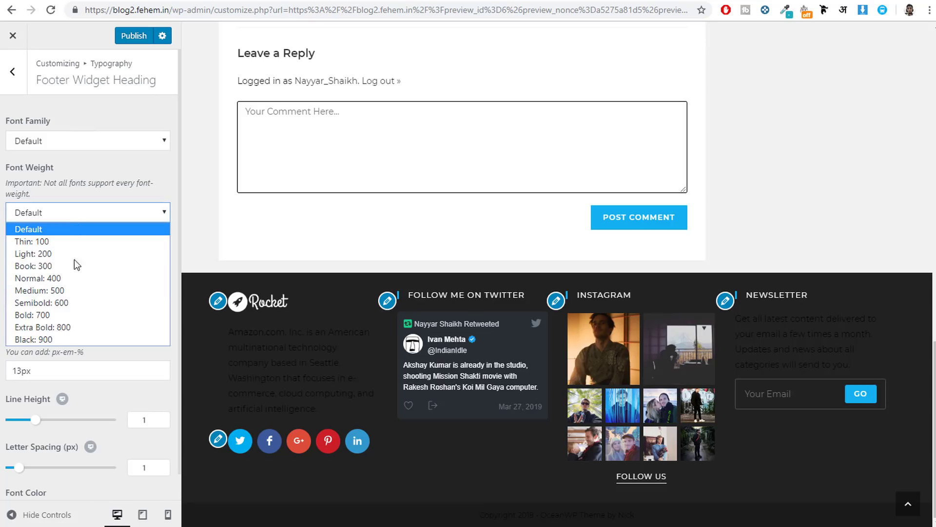
click(77, 315)
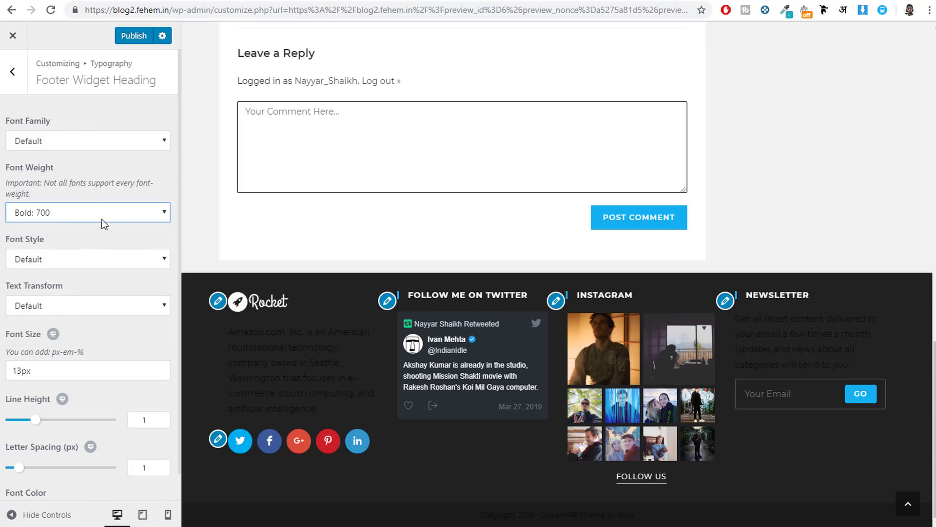
scroll(122, 312, down, 1)
scroll(116, 295, up, 1)
click(21, 83)
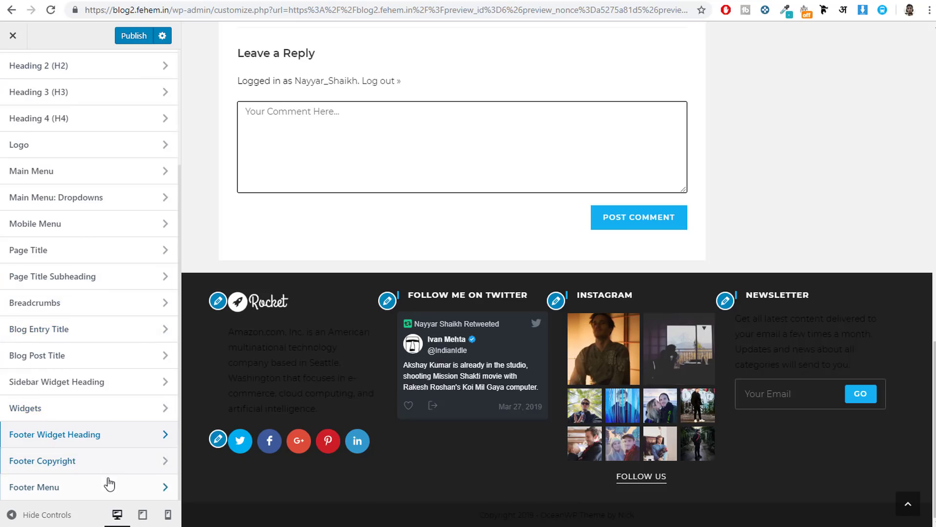
Find the footer copyright line in the preview and open its Footer Copyright typography.
drag(649, 517, 462, 516)
click(464, 515)
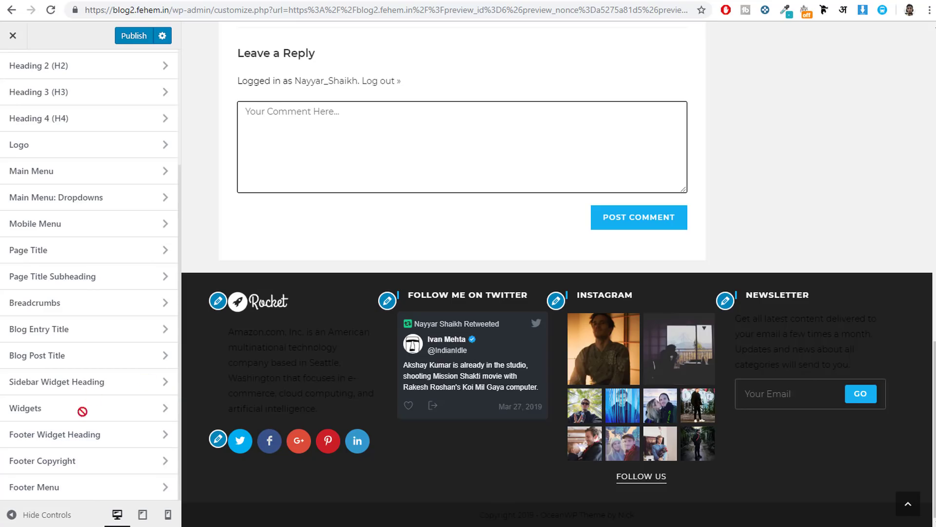
click(88, 459)
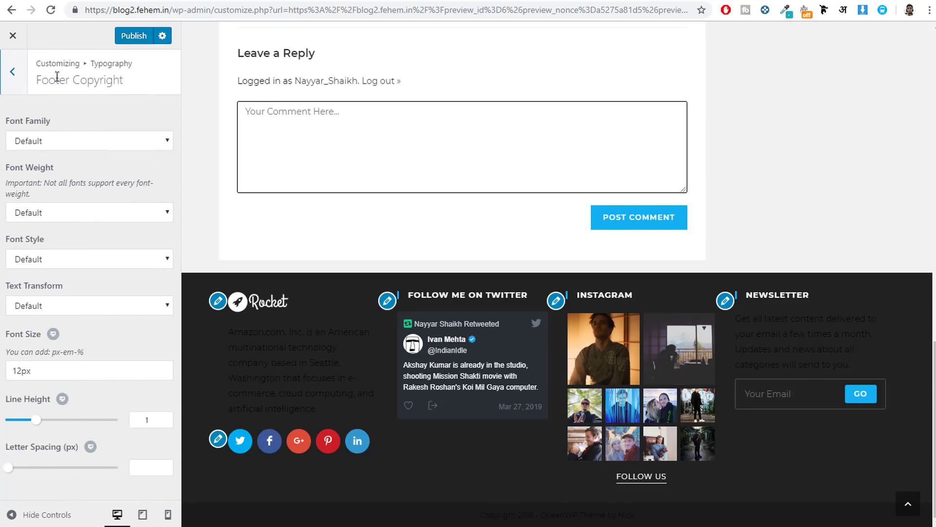
Publish the Customizer, then select the footer's Amazon.com description text and Inspect it in DevTools.
click(145, 37)
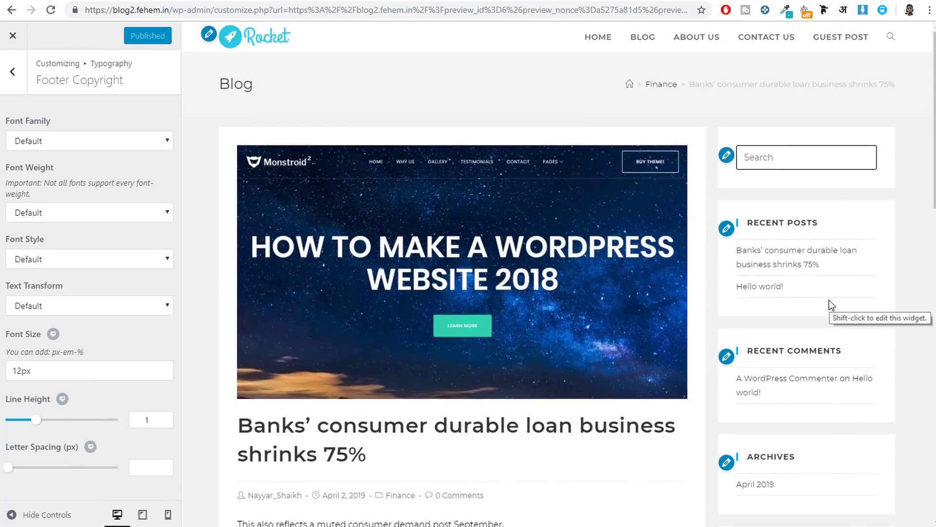
scroll(829, 300, down, 3)
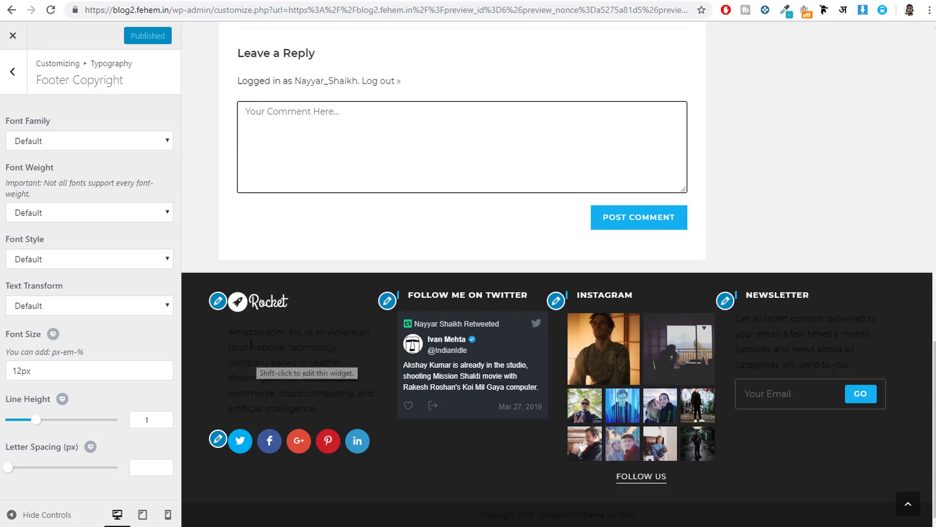
drag(229, 330, 311, 391)
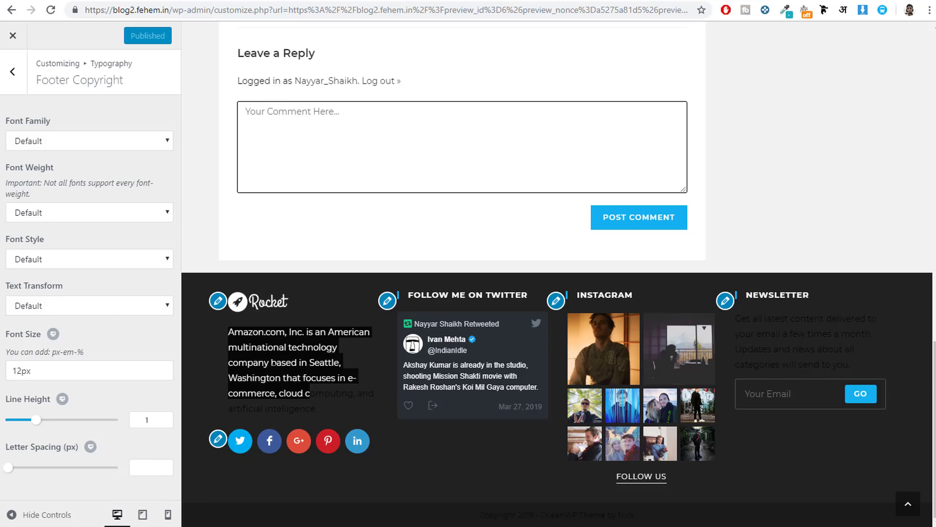
right_click(266, 361)
click(315, 435)
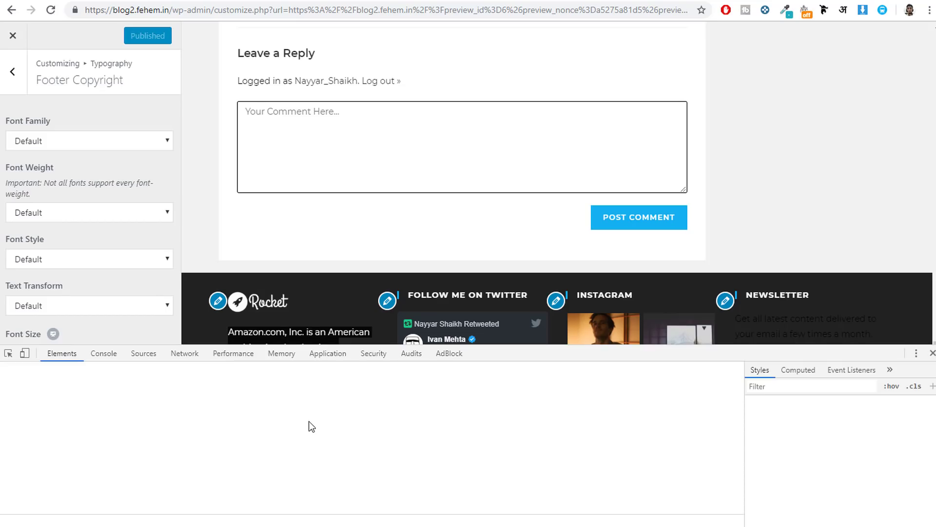
Select the footer element in the DevTools page markup.
scroll(359, 256, down, 4)
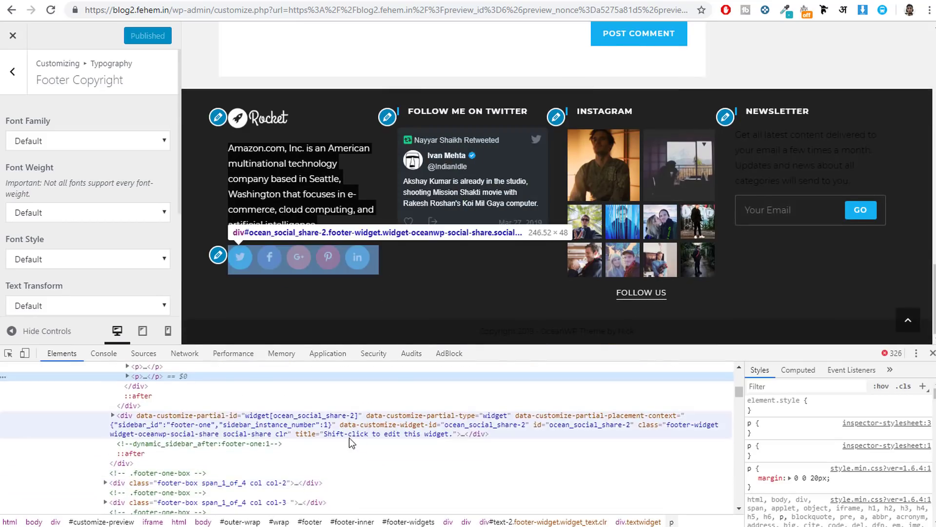
scroll(326, 447, up, 1)
scroll(342, 468, down, 3)
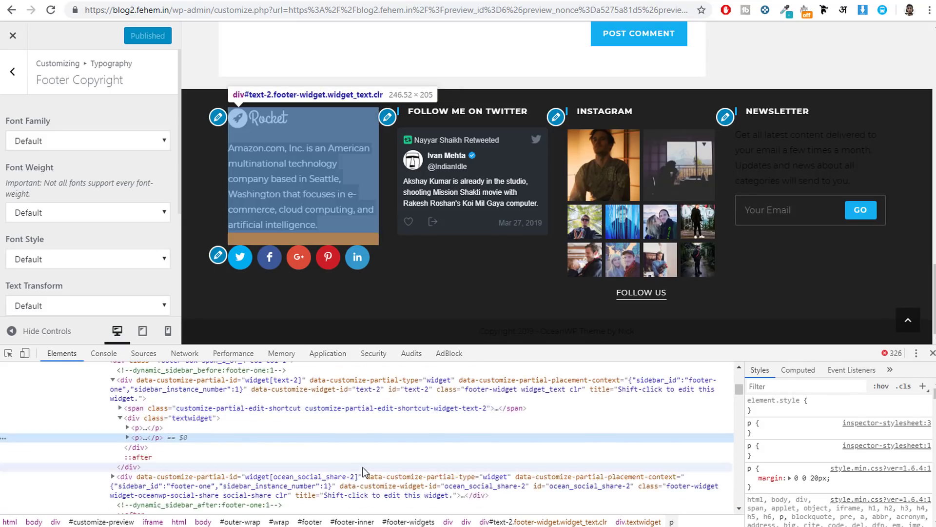
scroll(363, 467, up, 5)
scroll(182, 473, down, 2)
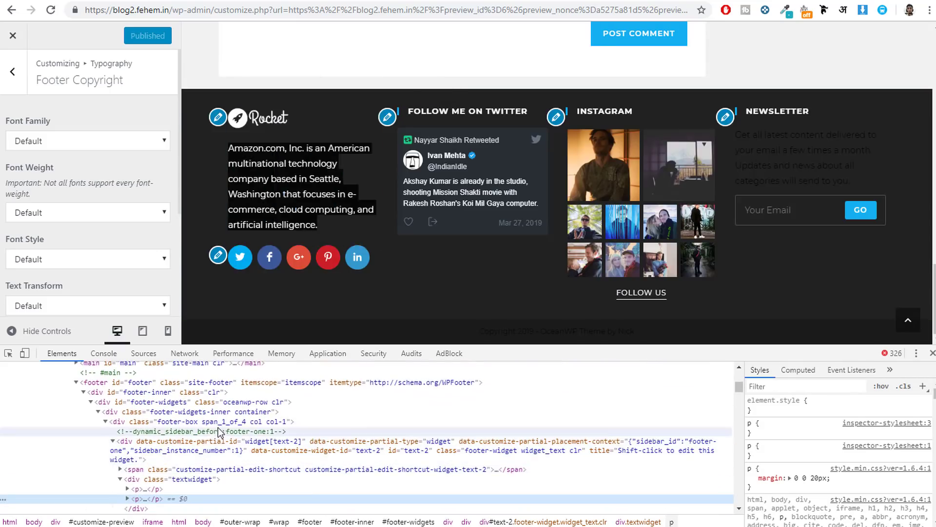
scroll(182, 424, up, 3)
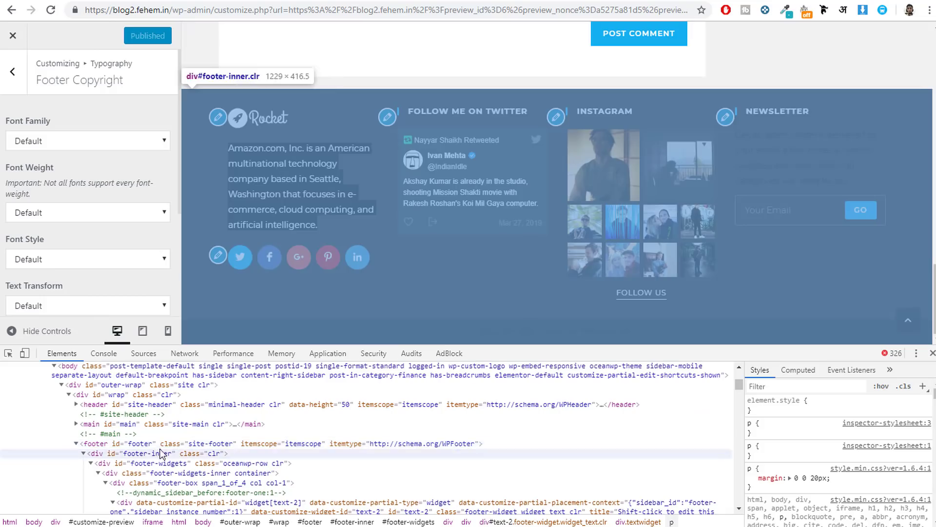
click(146, 446)
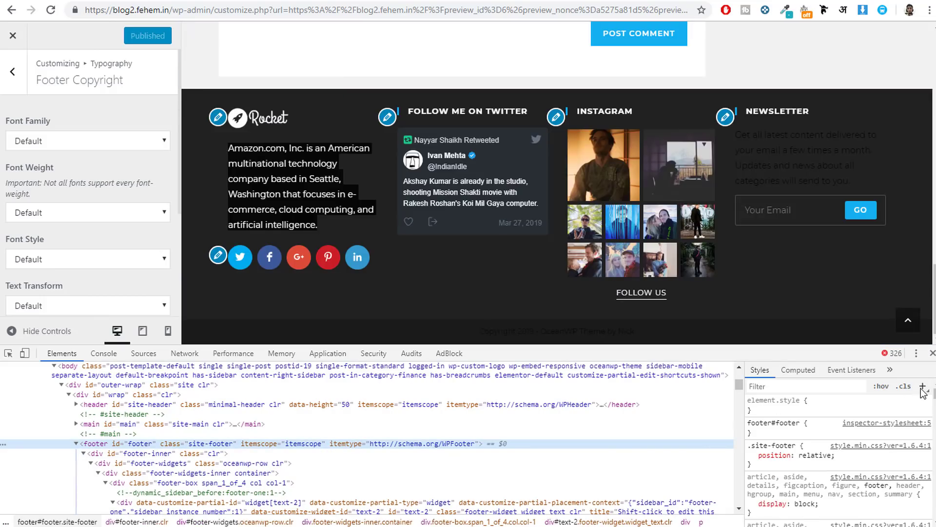
Add a new footer#footer style rule with color: white.
click(922, 388)
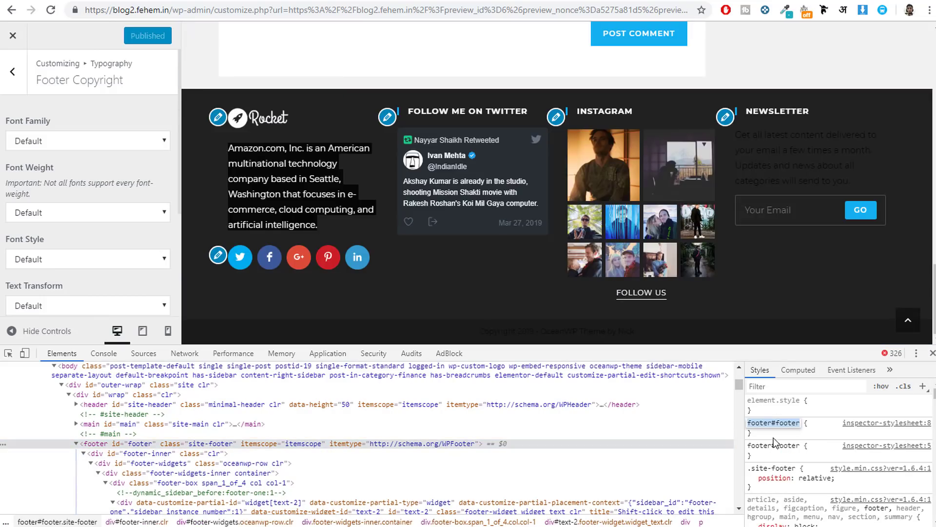
key(Return)
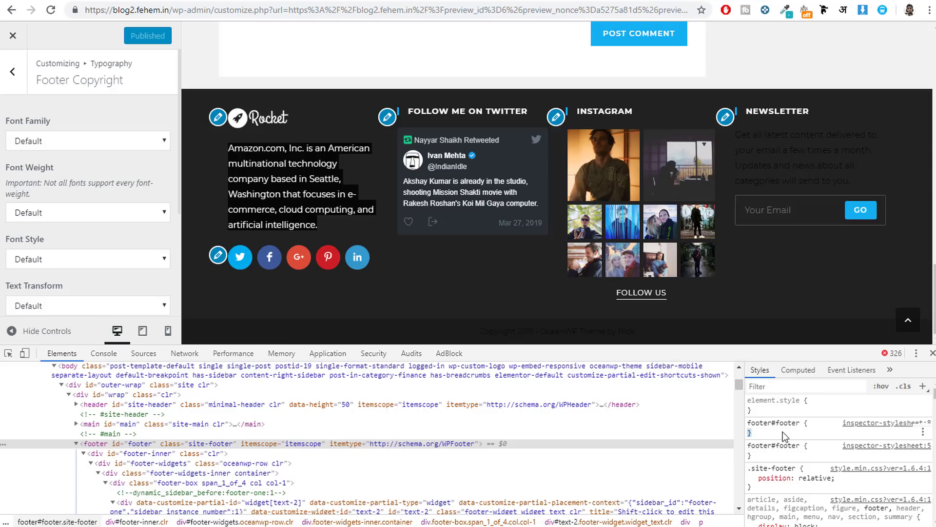
text(col)
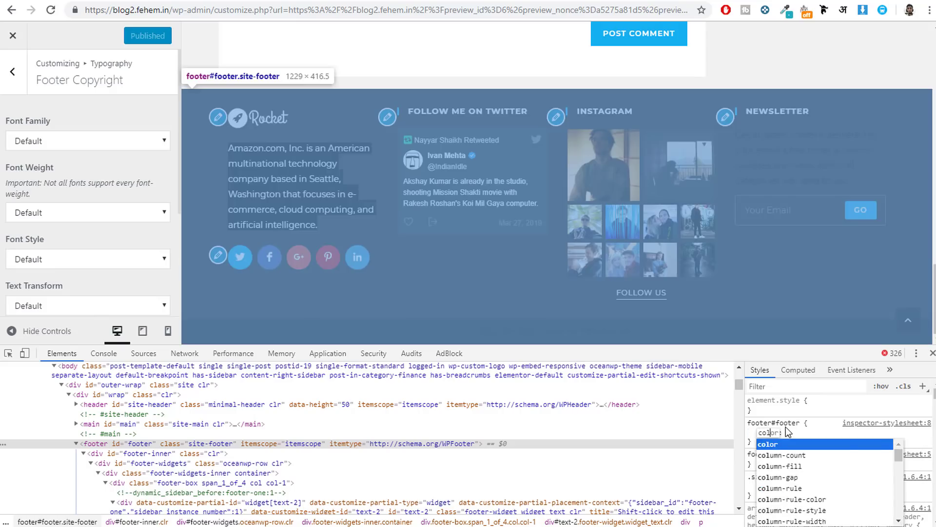
key(Tab)
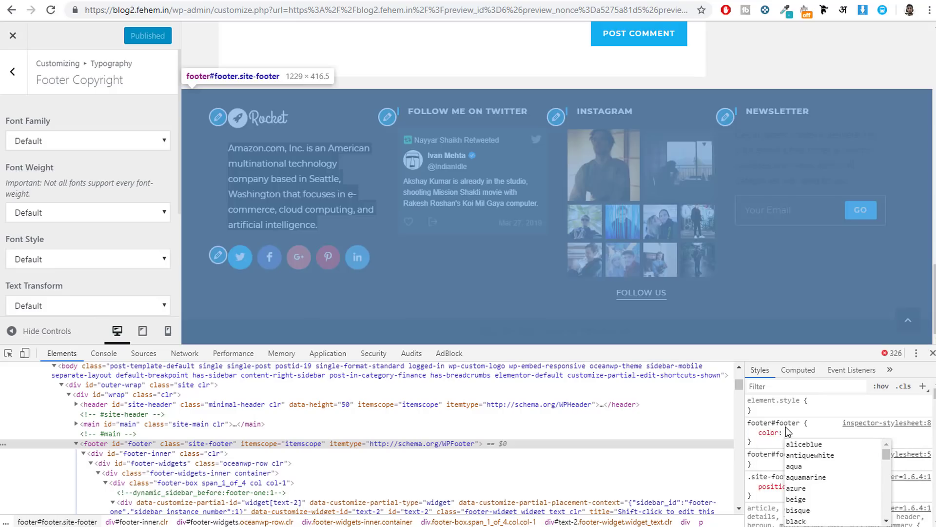
text(white)
key(Return)
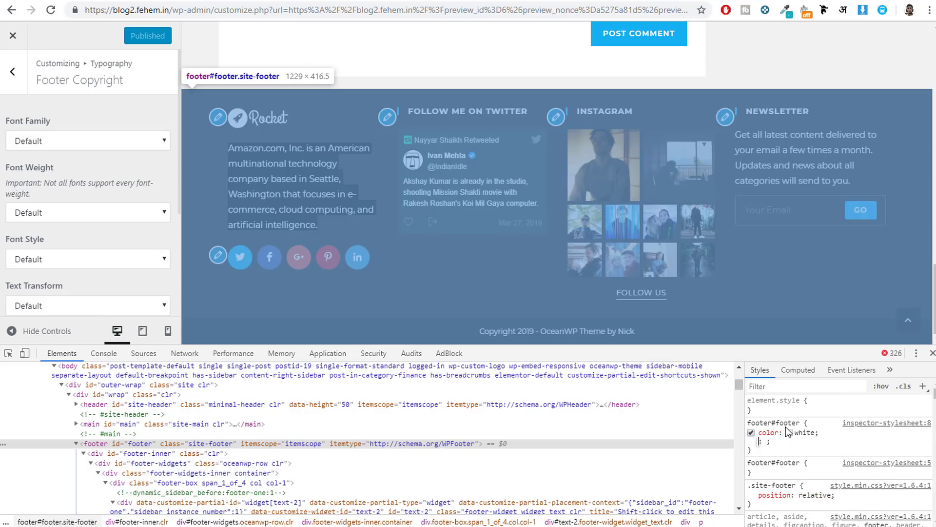
Copy the footer#footer rule text and close DevTools.
drag(749, 438, 747, 422)
key(ctrl+c)
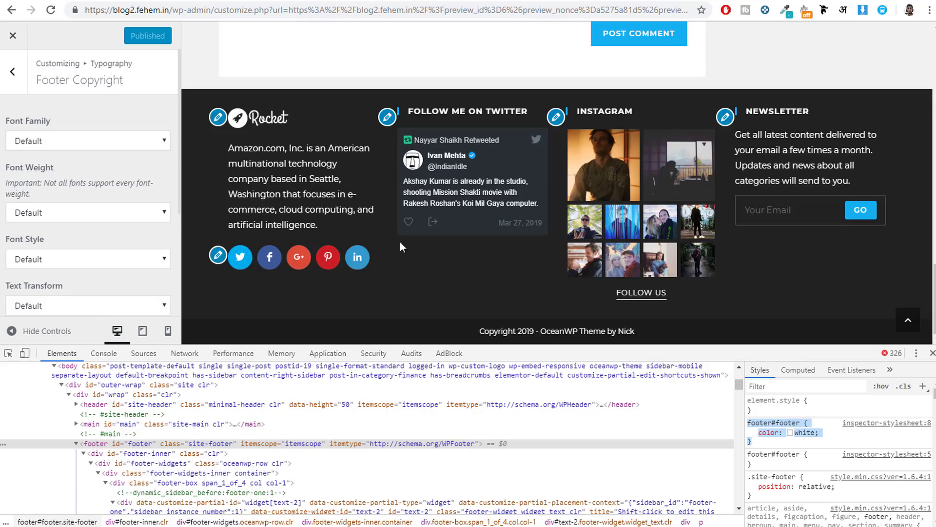
key(F12)
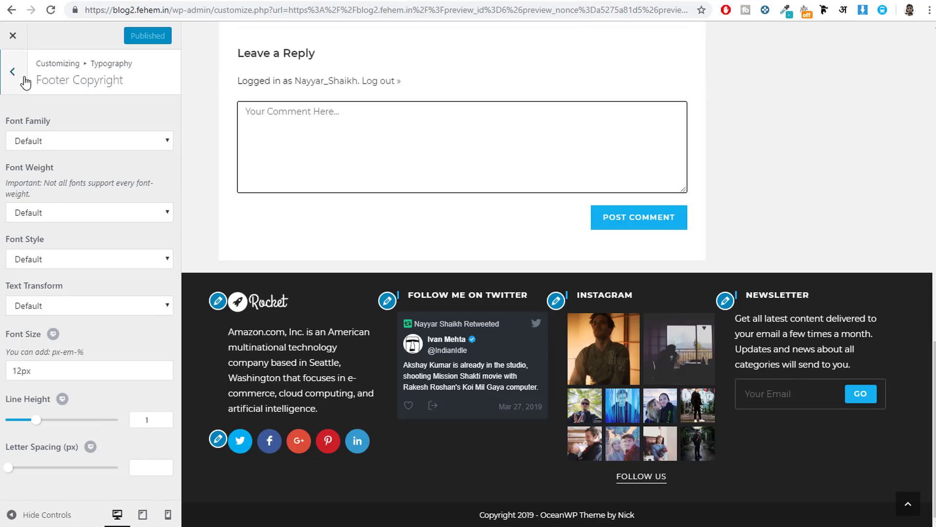
click(13, 72)
Paste the footer#footer { color: white; } rule at the end of the Custom CSS editor.
scroll(16, 104, up, 3)
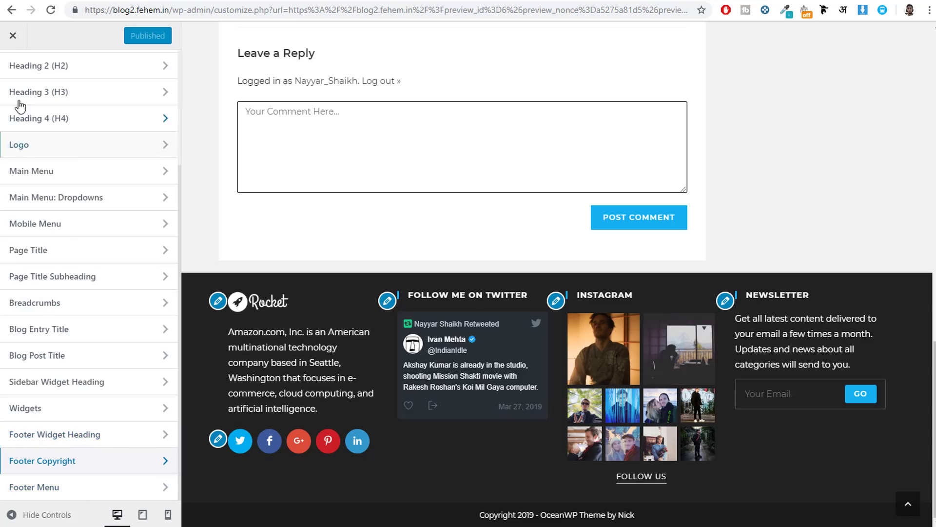
click(14, 77)
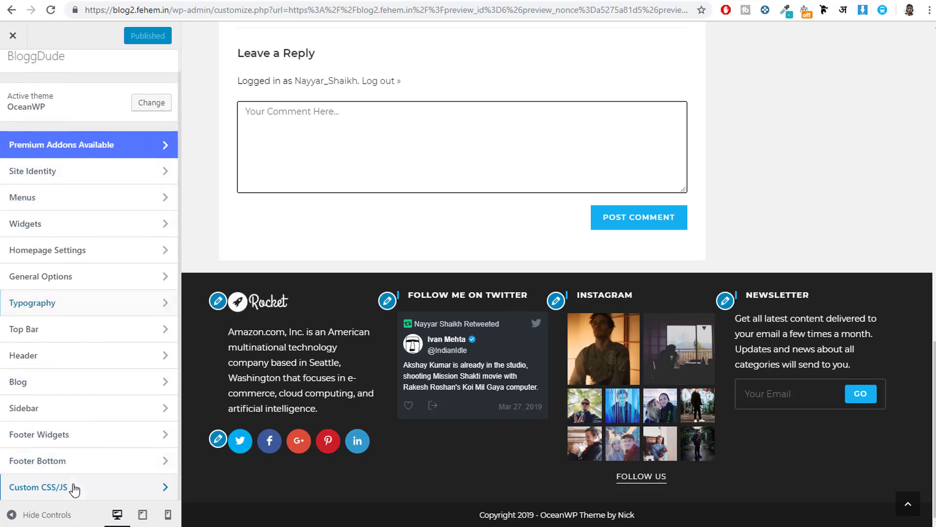
click(76, 485)
scroll(68, 366, down, 5)
click(72, 322)
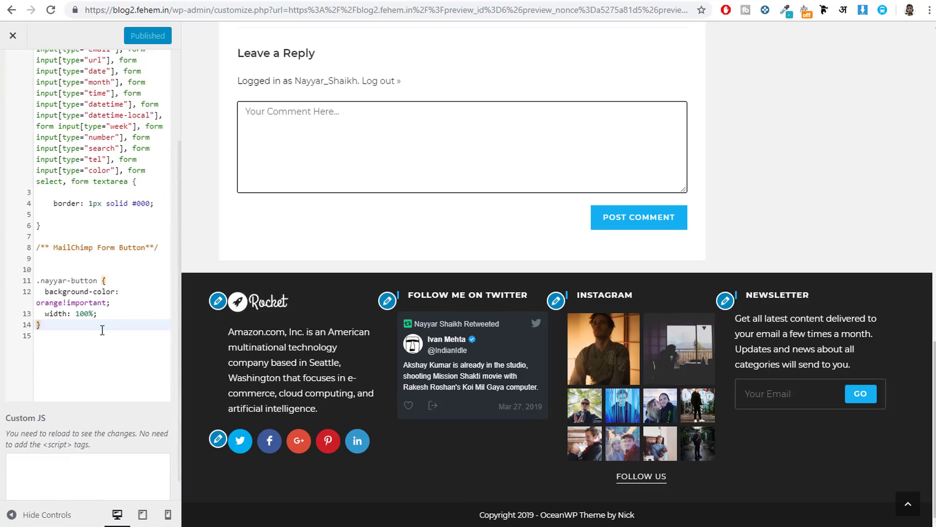
key(Return)
key(Return)
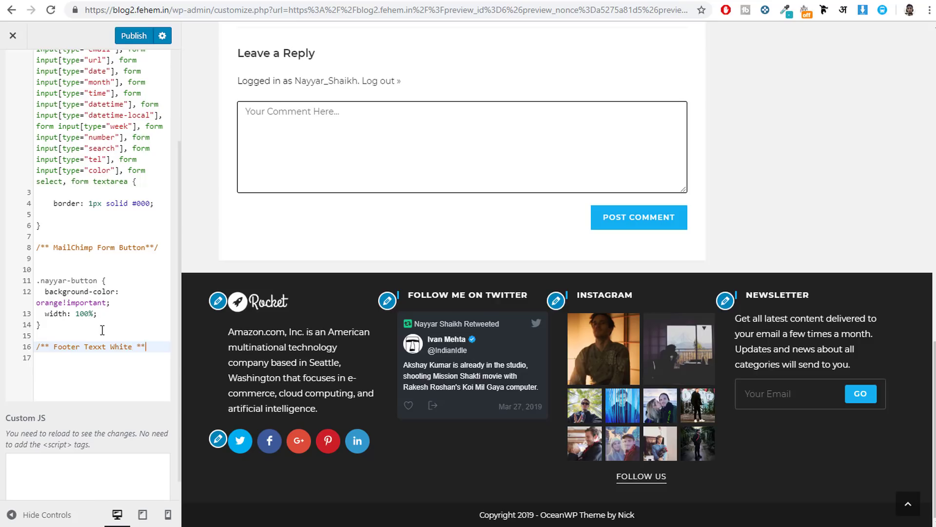
key(Return)
key(ctrl+v)
drag(70, 390, 30, 348)
key(ctrl+c)
Append the same footer rule to the Notepad CSS backup.
key(alt+Tab)
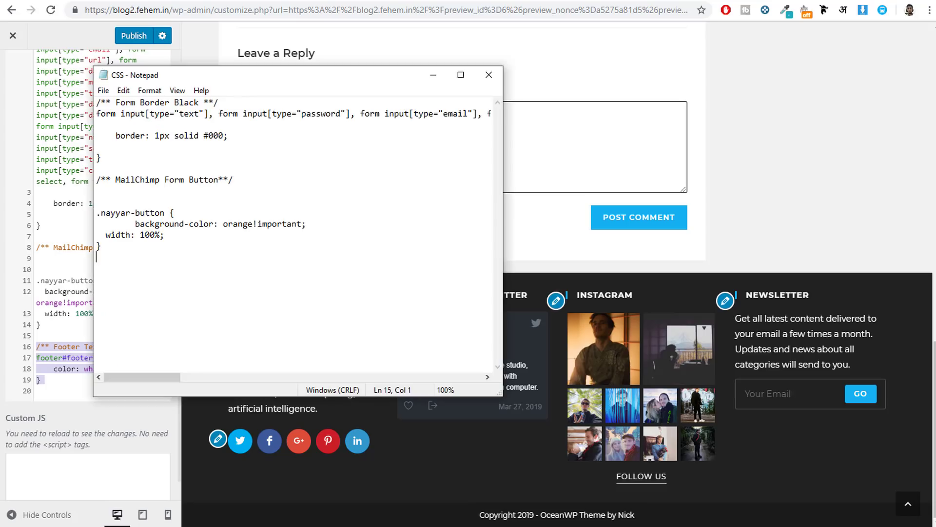
key(Return)
key(ctrl+v)
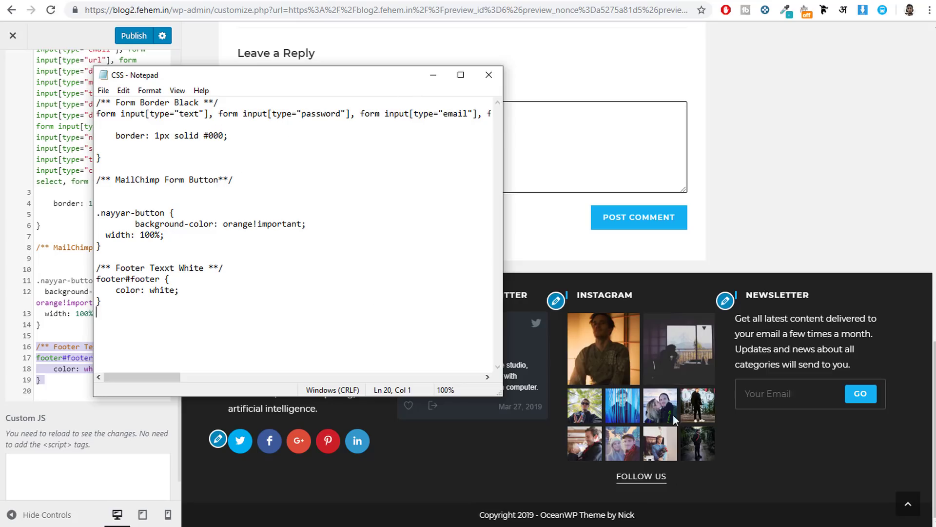
drag(146, 302, 100, 17)
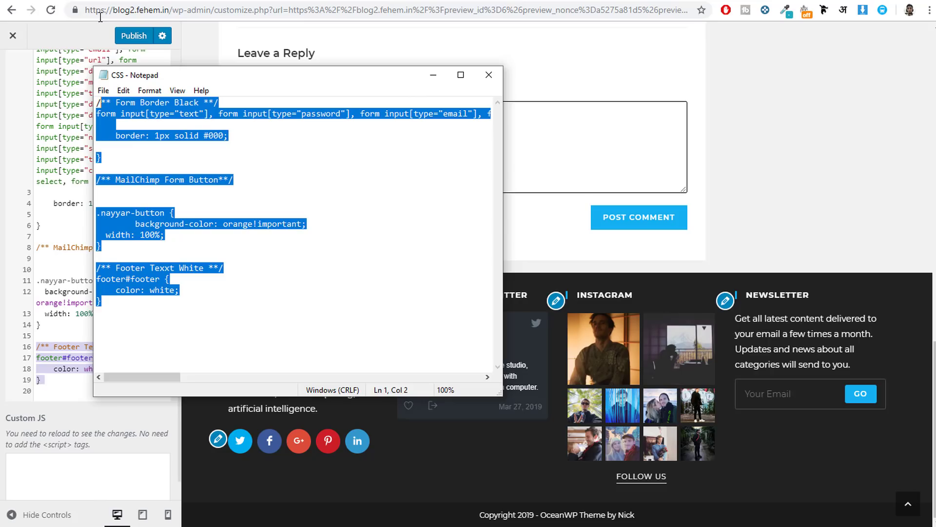
Publish the updated custom CSS in the Customizer.
click(63, 187)
scroll(68, 189, up, 3)
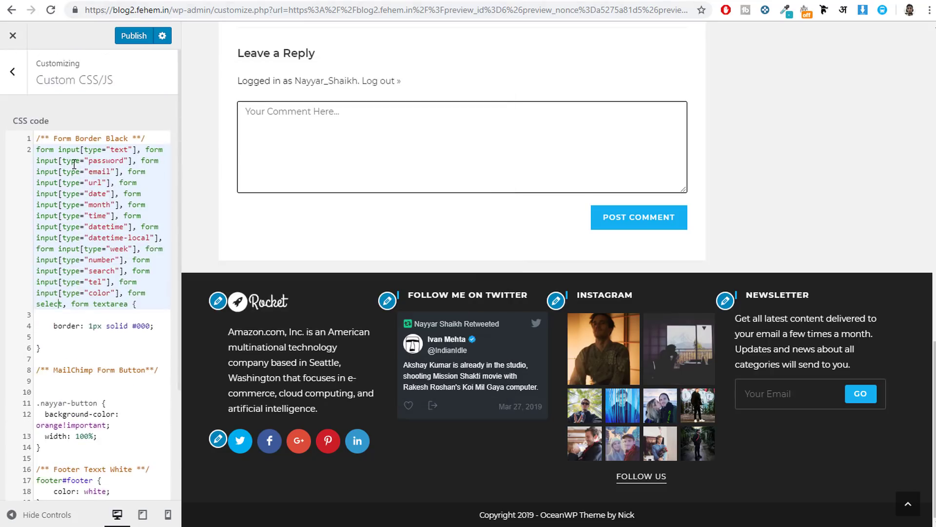
scroll(76, 166, down, 3)
click(125, 39)
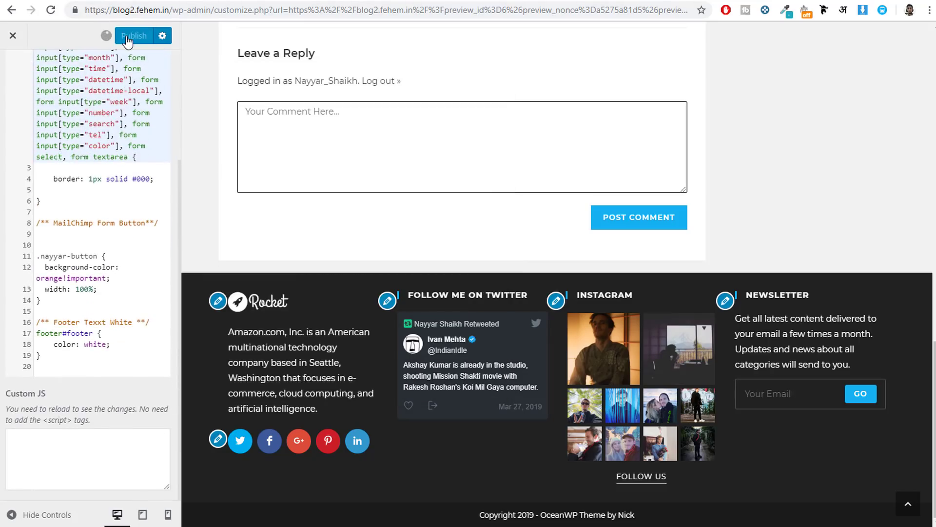
scroll(569, 361, up, 15)
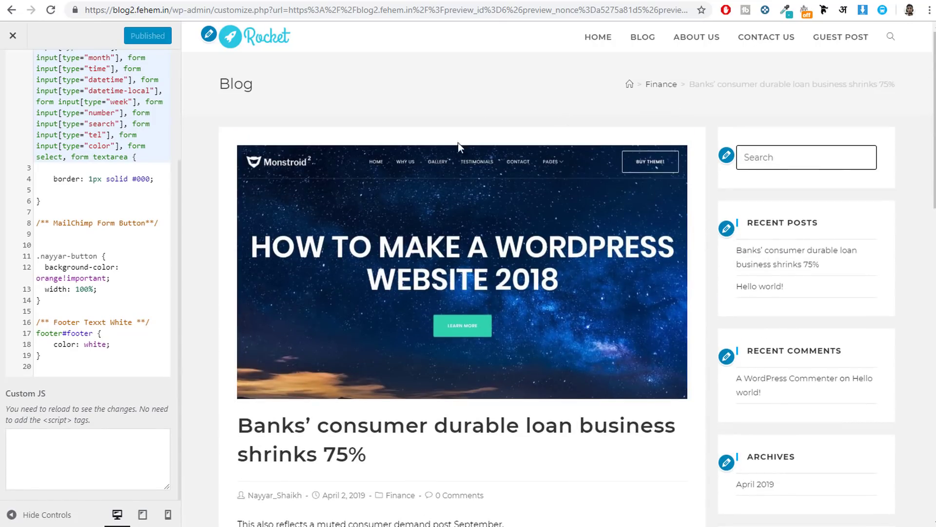
Open the 'Banks' consumer durable loan business shrinks 75%' post on the live blog.
scroll(783, 309, down, 8)
scroll(784, 310, up, 8)
key(ctrl+Tab)
scroll(333, 253, down, 5)
click(213, 318)
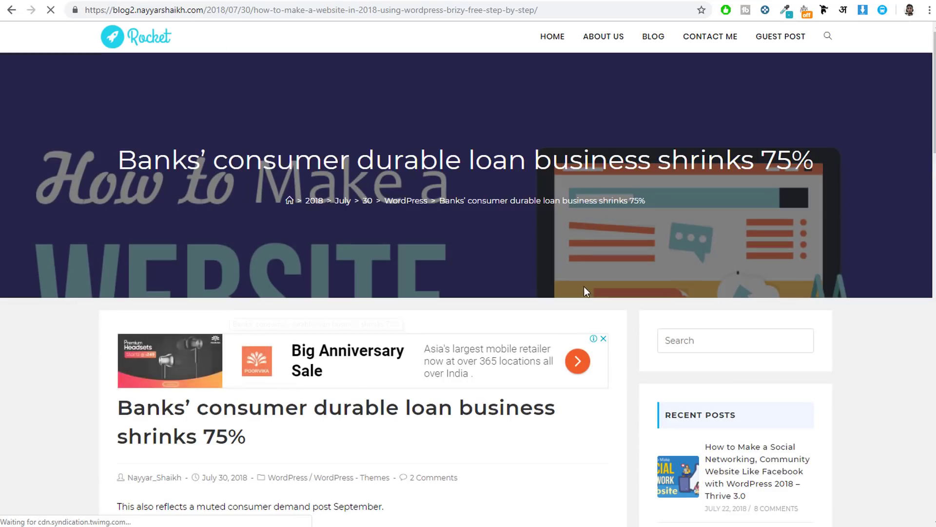
scroll(756, 320, down, 10)
scroll(761, 317, up, 10)
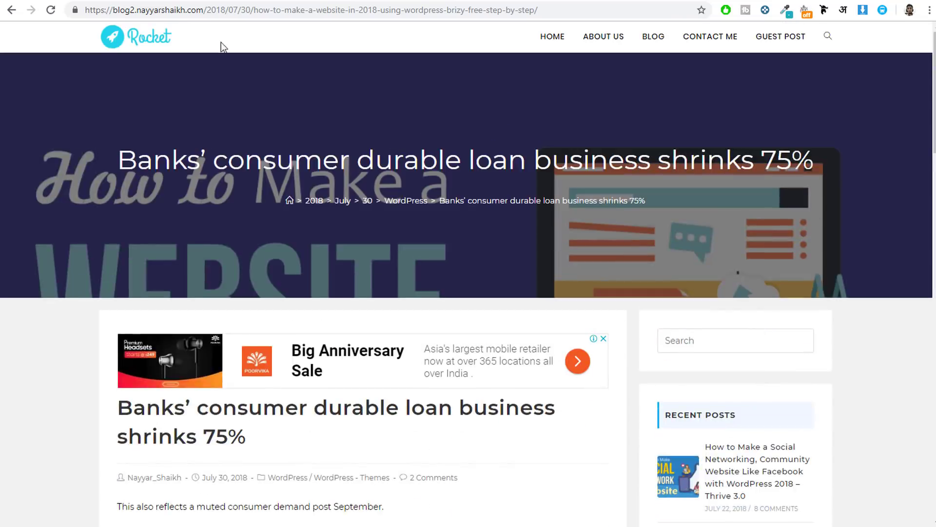
Go from Custom CSS back to the main Customizer menu and open Blog > Single Post.
click(164, 1)
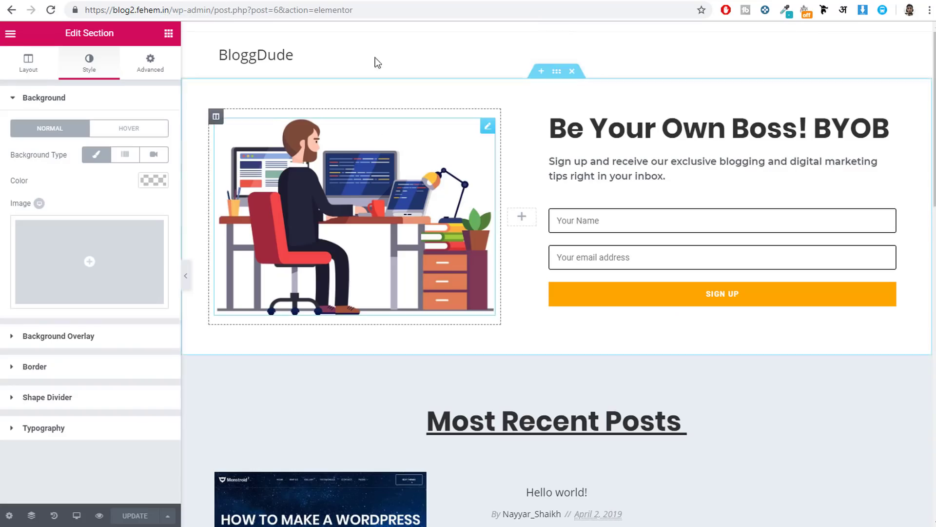
click(240, 1)
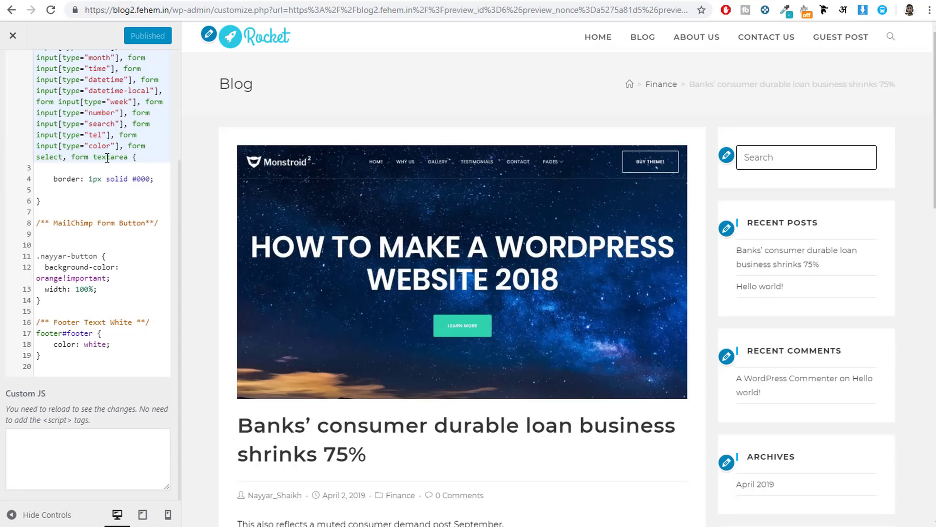
scroll(107, 158, up, 5)
click(22, 87)
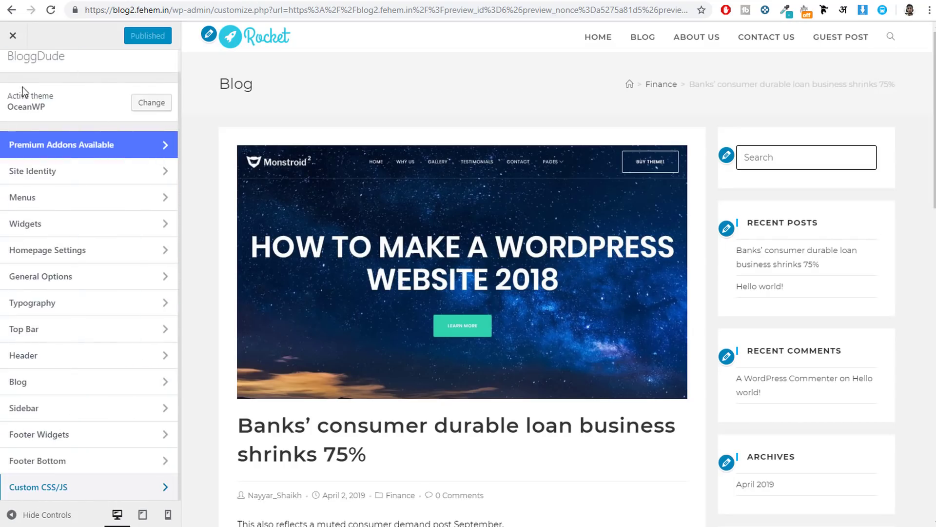
click(71, 388)
click(61, 144)
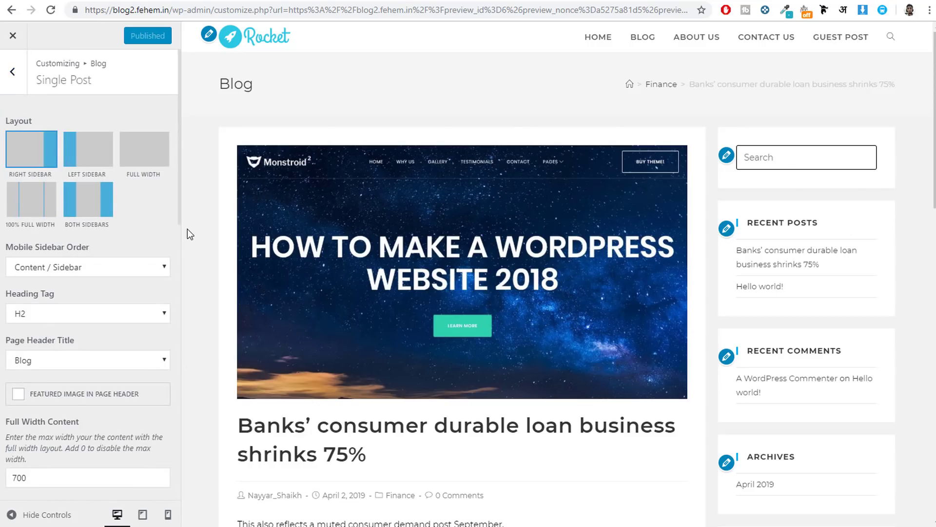
click(81, 360)
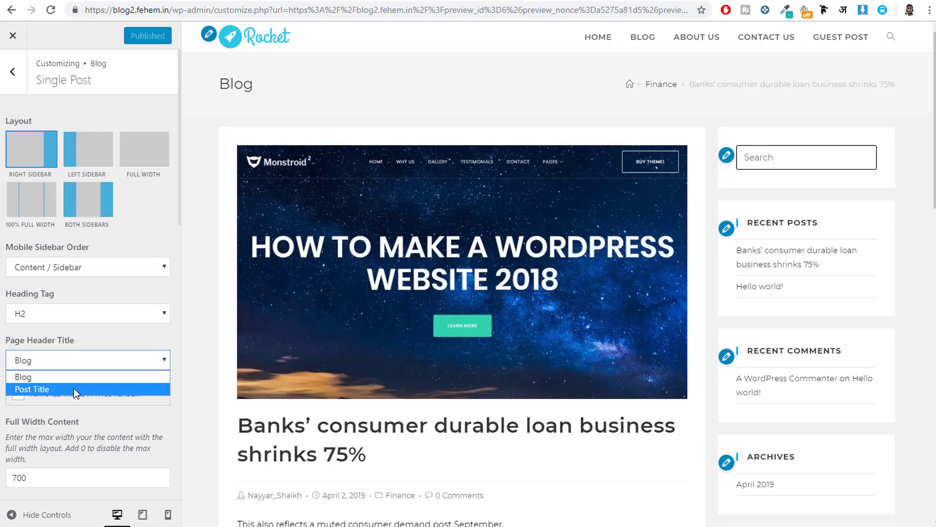
Set the single post Page Header Title to Post Title.
click(258, 91)
drag(255, 87, 218, 85)
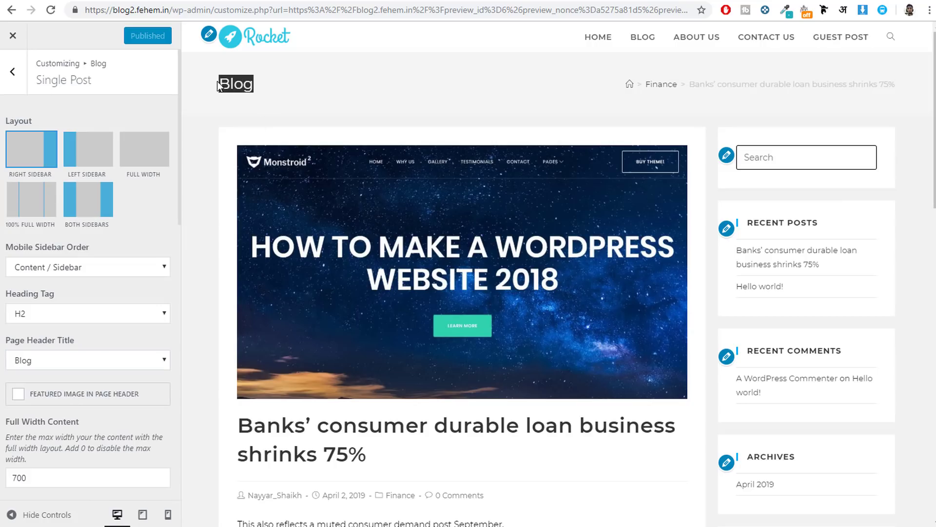
click(52, 363)
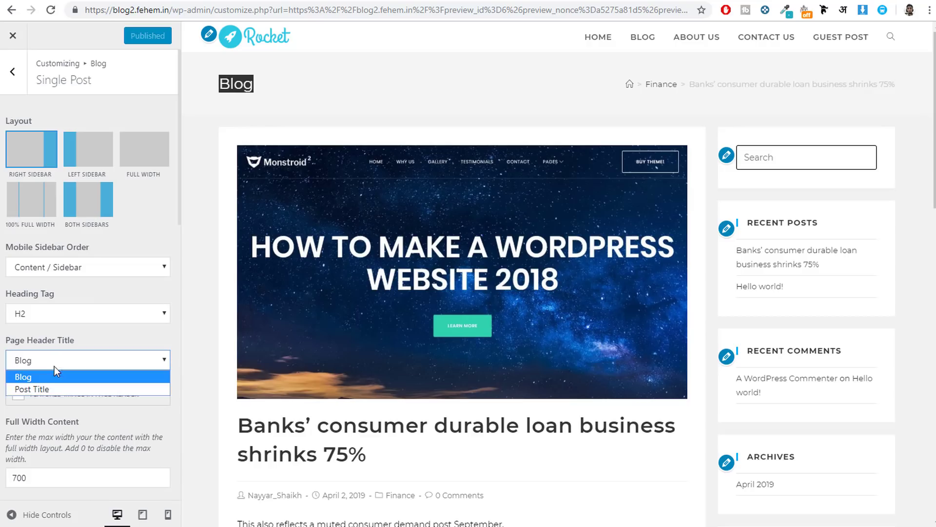
click(49, 390)
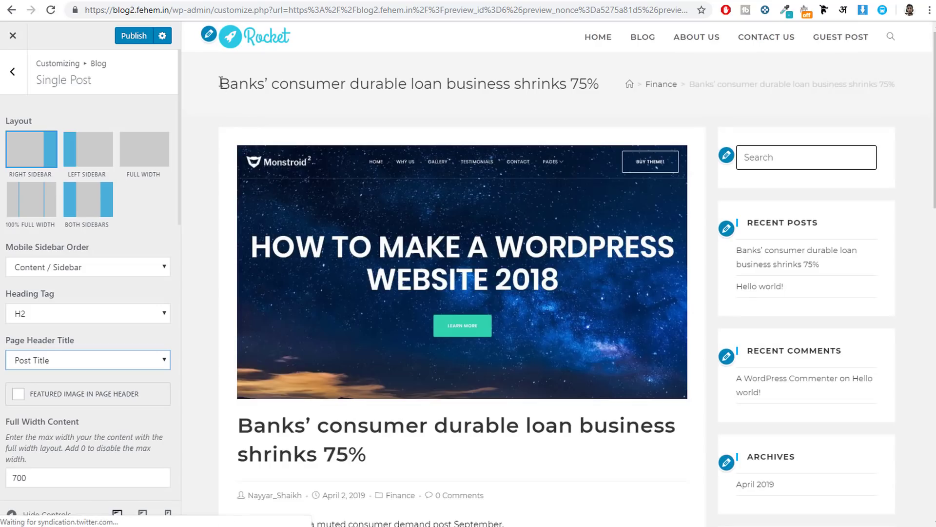
drag(218, 84, 601, 80)
click(601, 81)
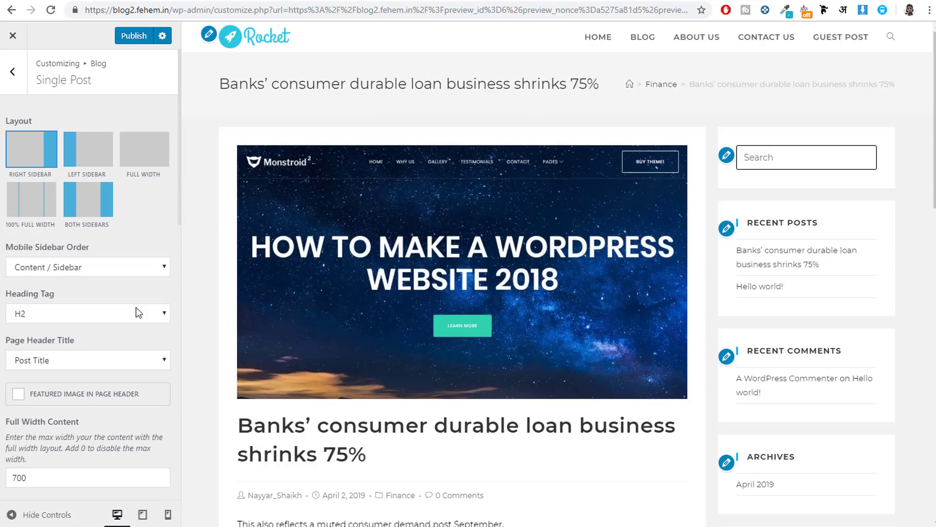
Show the featured image in the page header at Center Center, keeping 400 height.
scroll(136, 308, down, 3)
click(18, 273)
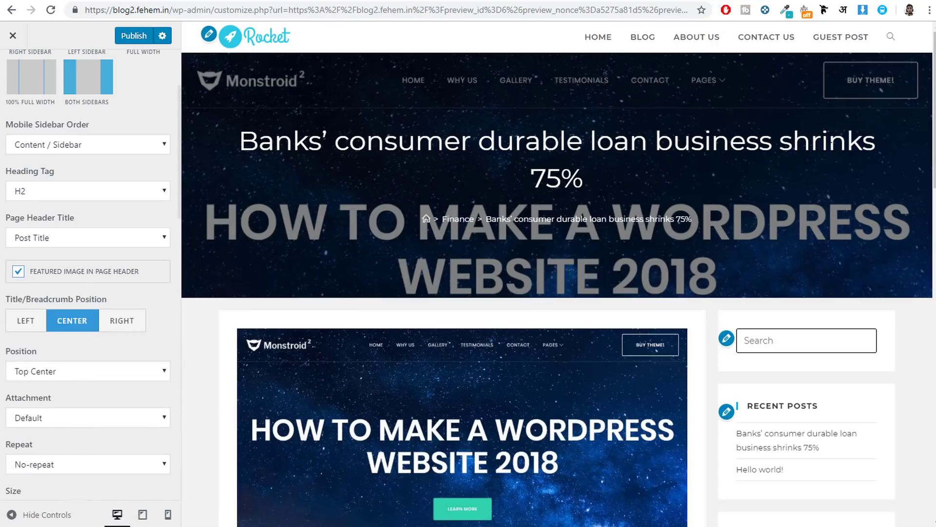
scroll(97, 339, down, 1)
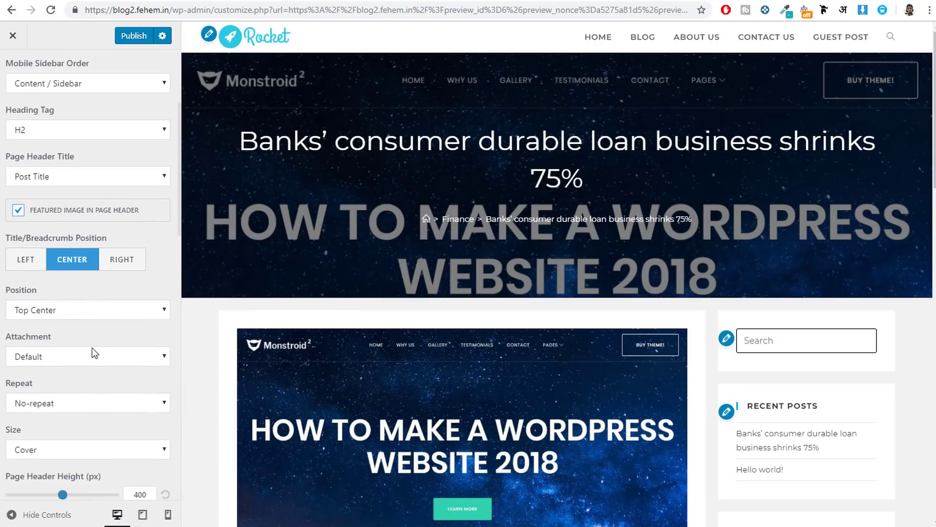
click(69, 309)
click(65, 388)
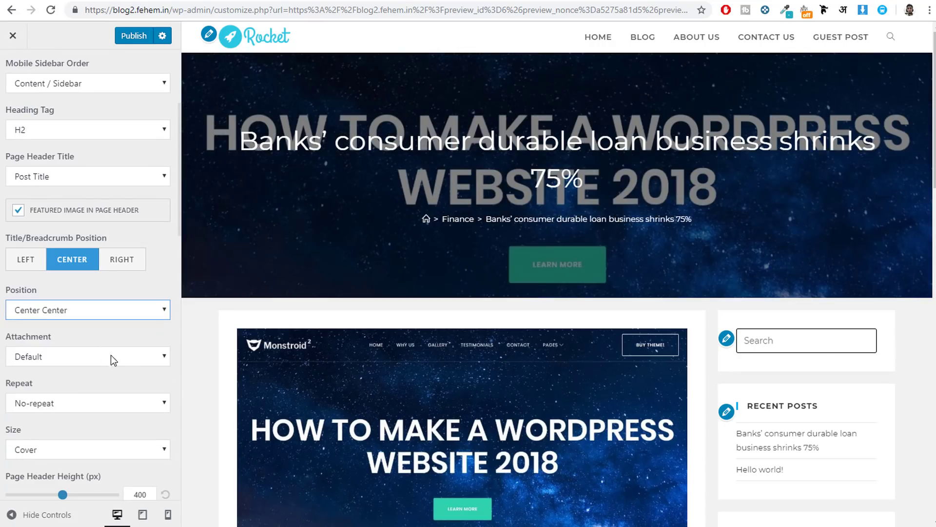
scroll(112, 359, down, 1)
click(58, 298)
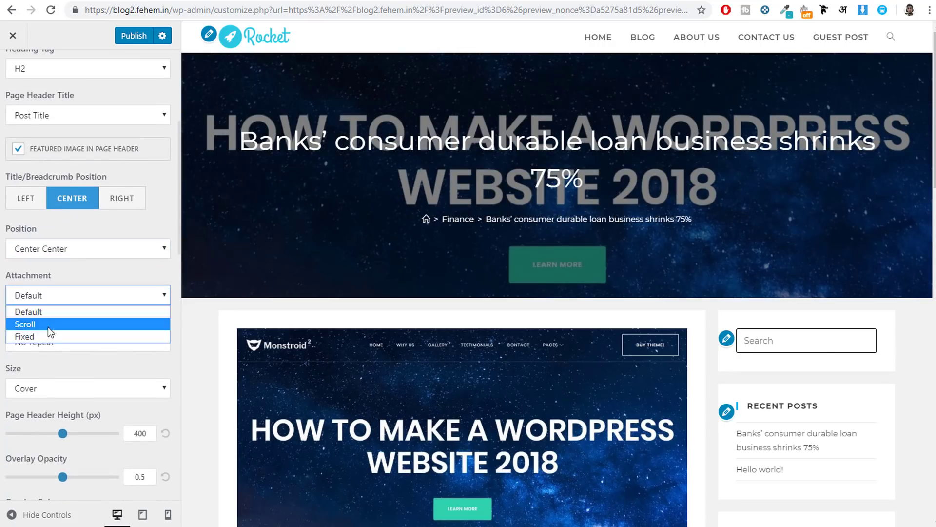
click(73, 286)
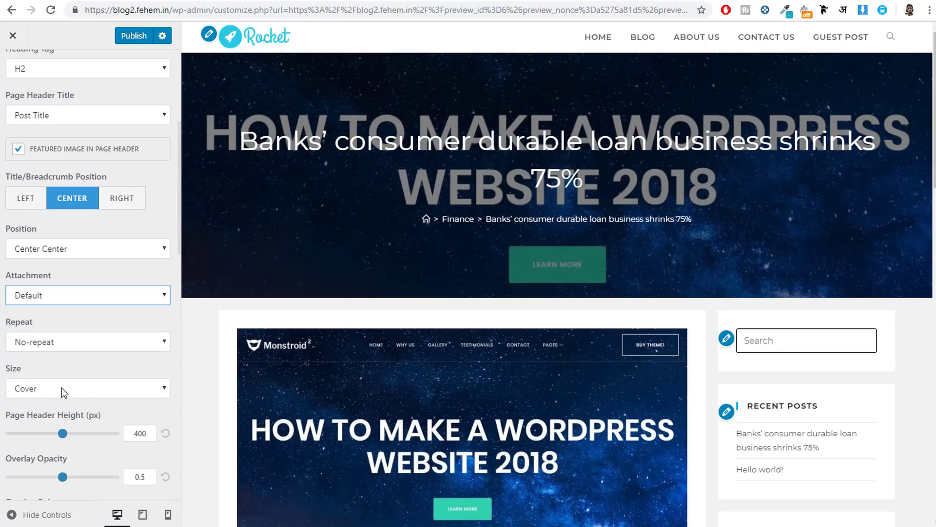
scroll(212, 390, down, 2)
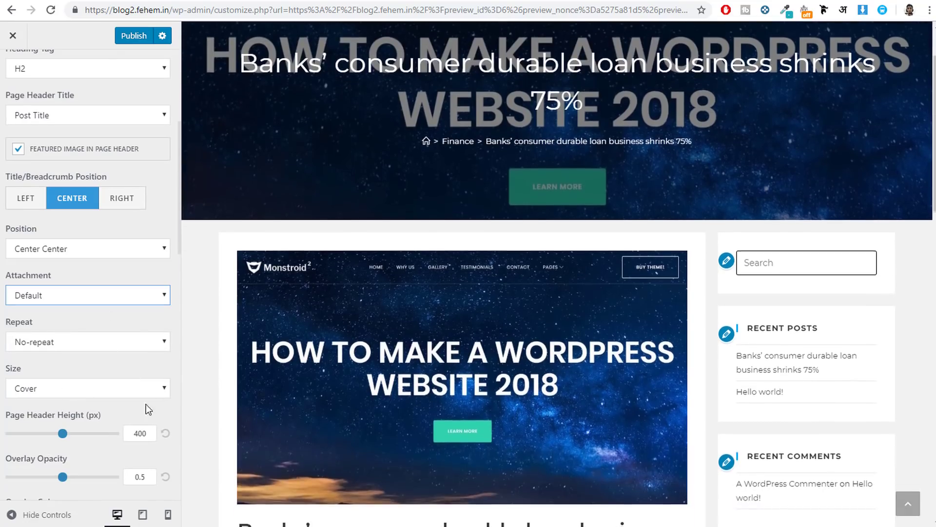
scroll(321, 391, up, 2)
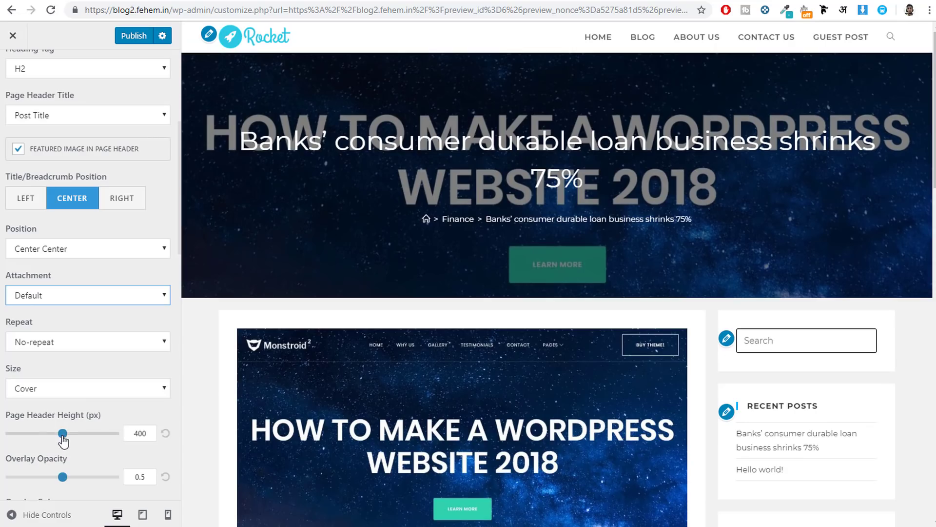
mouse_move(63, 439)
mouse_down()
mouse_move(33, 441)
mouse_move(101, 445)
mouse_move(117, 436)
mouse_move(52, 441)
mouse_up()
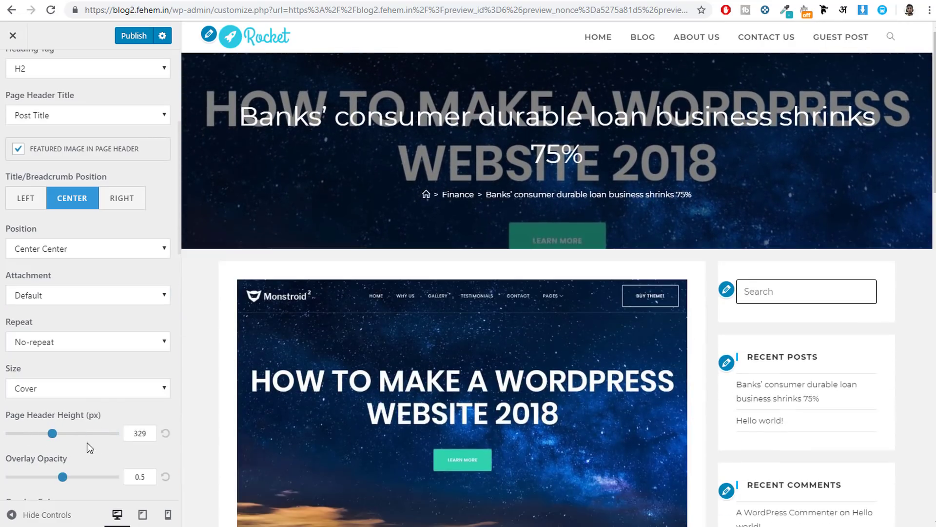
click(166, 435)
Hide the Featured Image and Title elements from the single post body.
scroll(176, 422, down, 5)
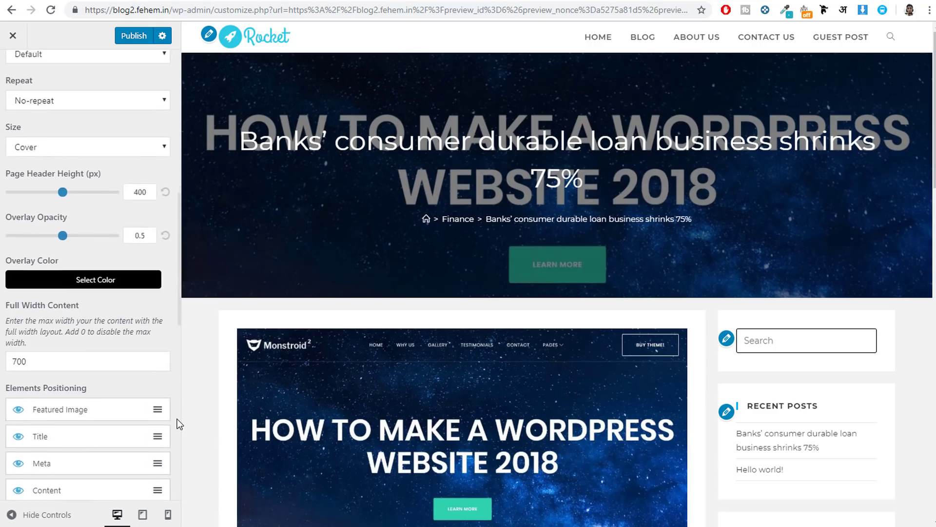
scroll(780, 246, down, 3)
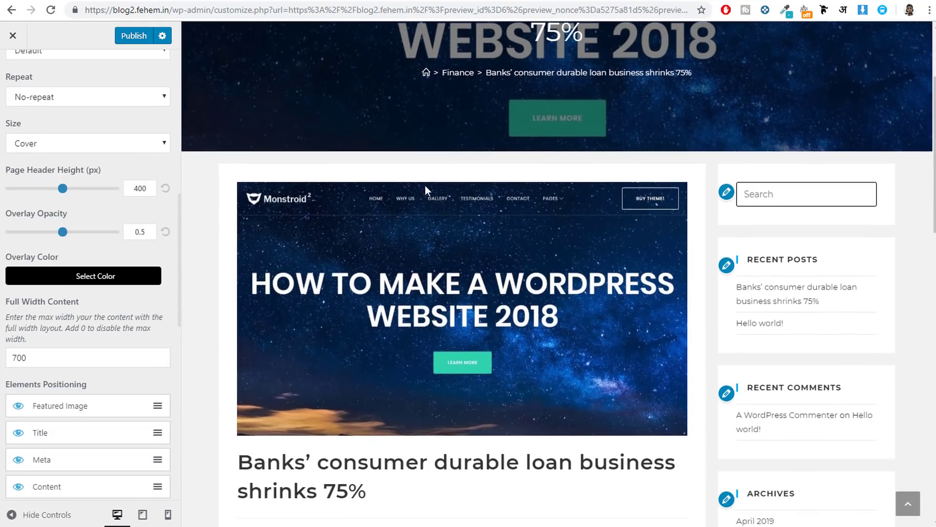
scroll(406, 182, up, 3)
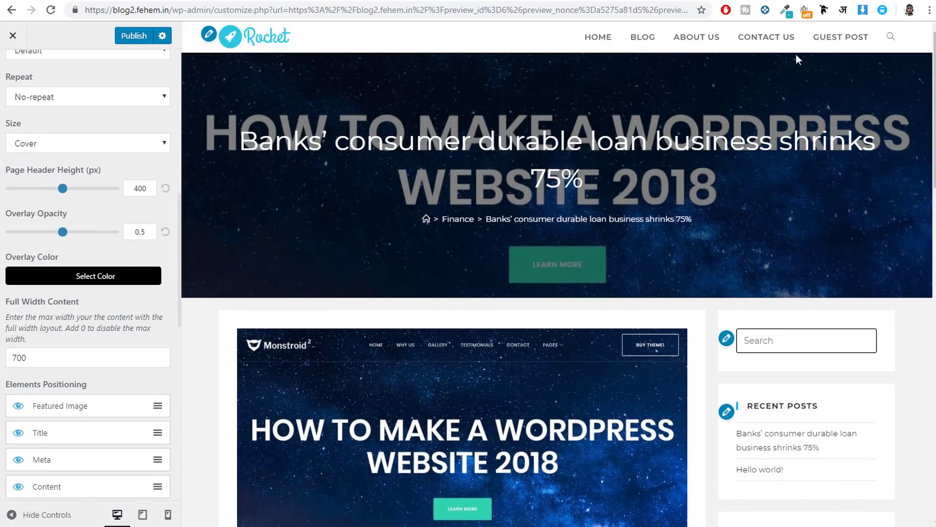
scroll(798, 180, down, 3)
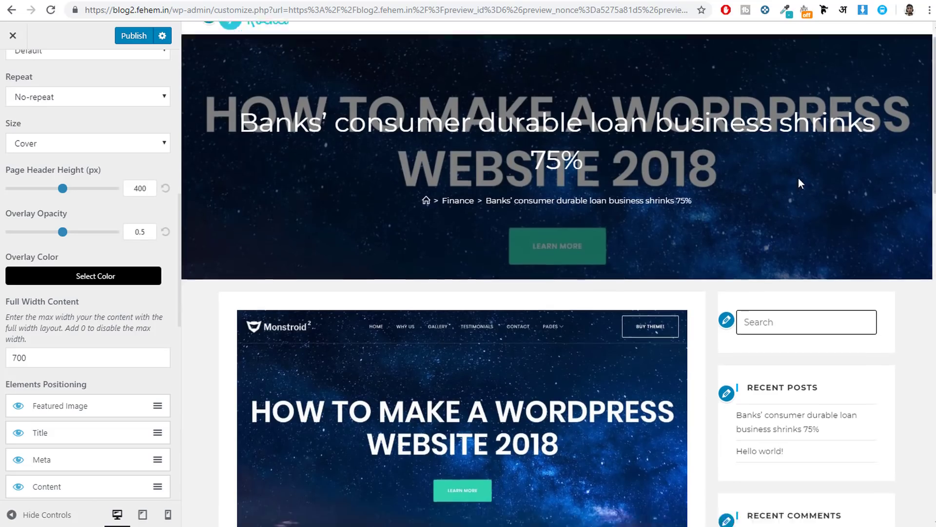
scroll(551, 223, up, 3)
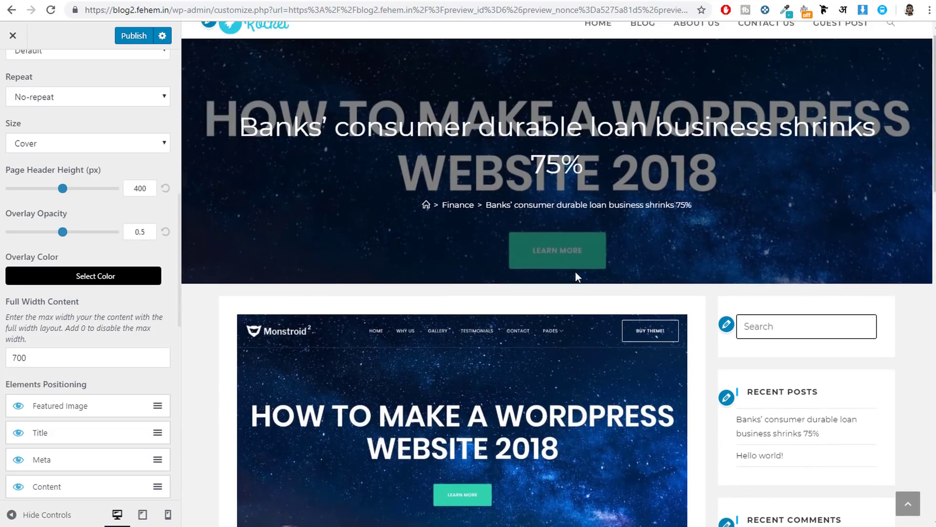
scroll(605, 244, down, 3)
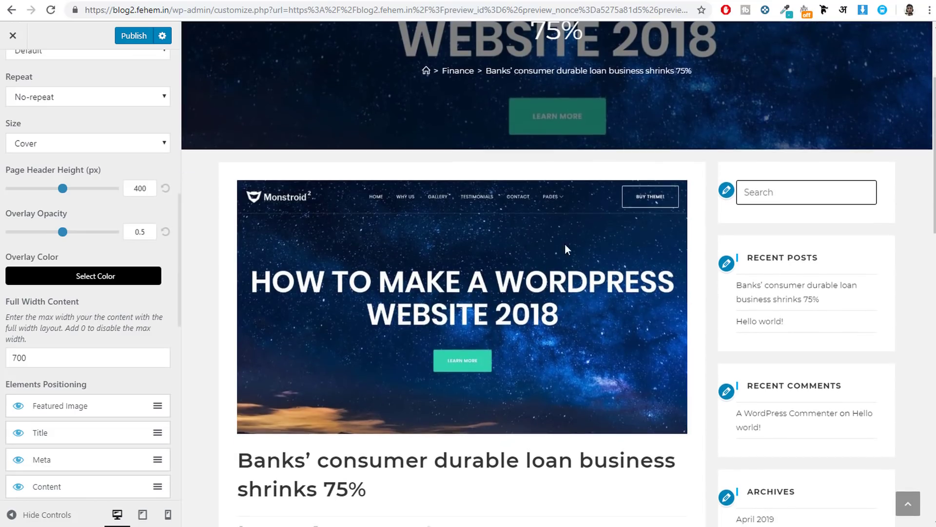
scroll(557, 275, down, 2)
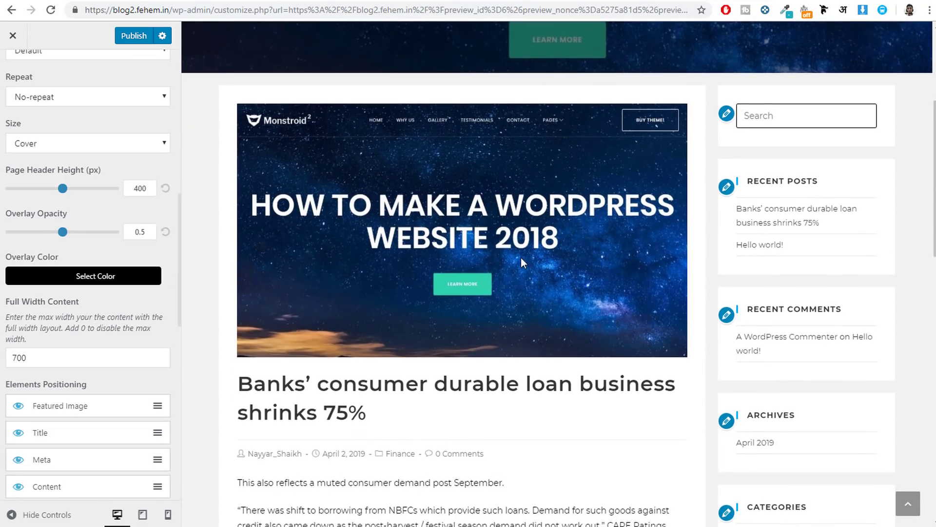
scroll(431, 268, down, 3)
scroll(432, 267, up, 7)
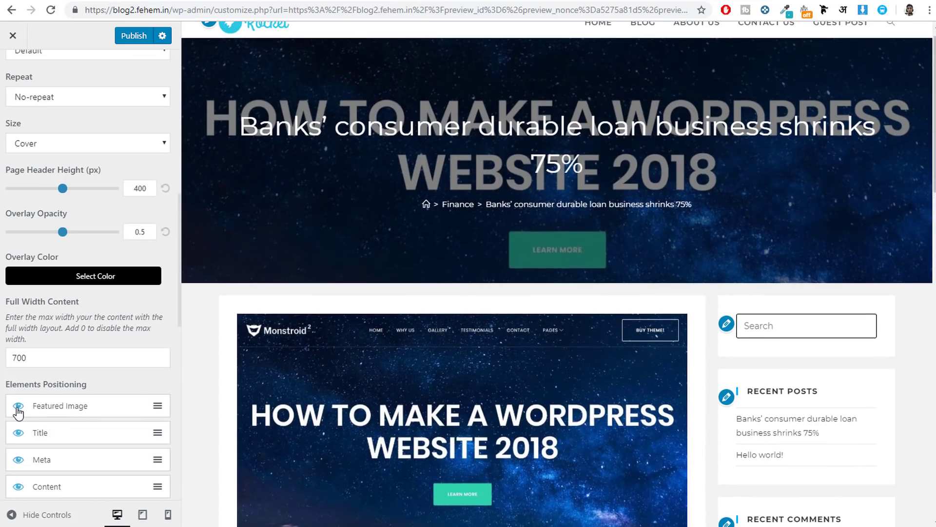
click(17, 407)
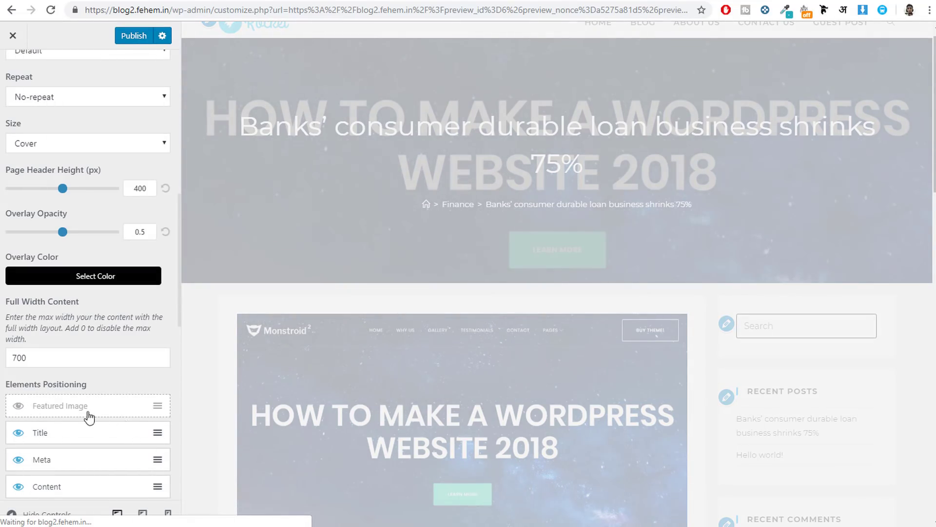
scroll(523, 355, down, 2)
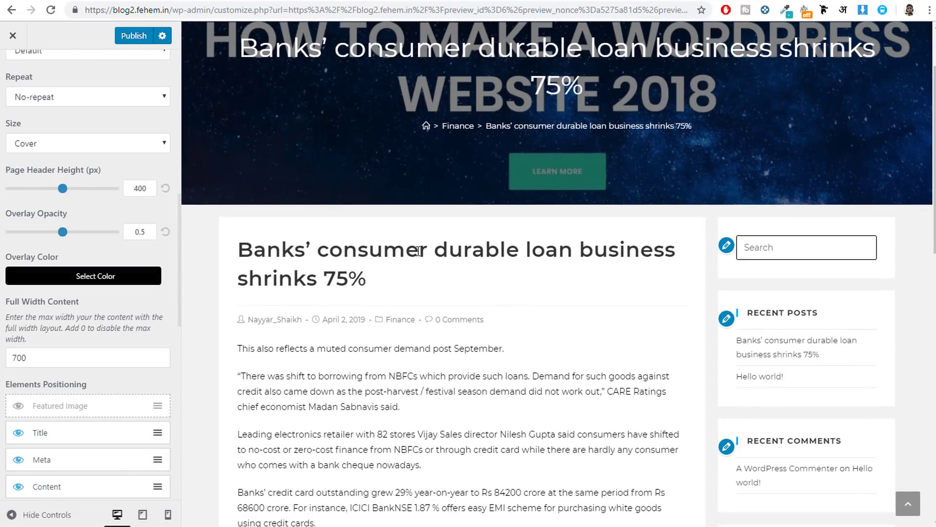
scroll(418, 251, down, 2)
click(15, 434)
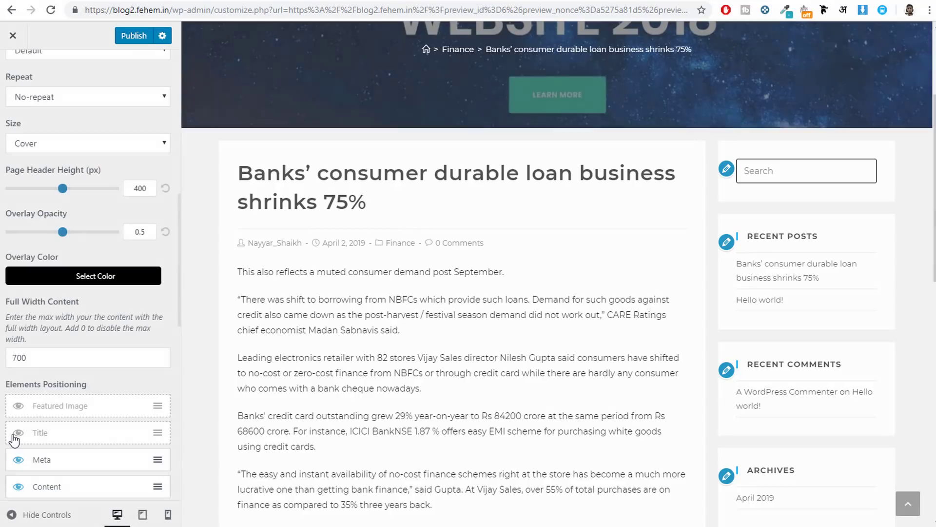
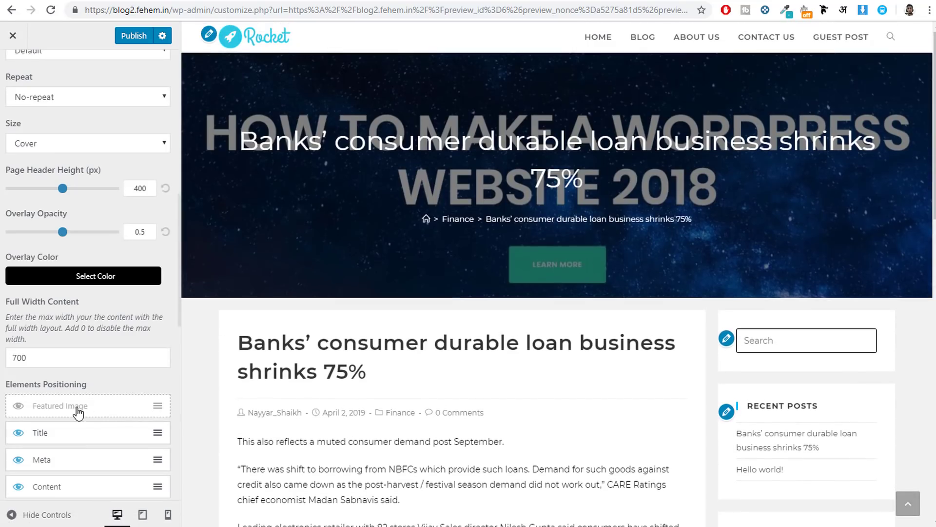
Publish the single-post layout settings in the Customizer.
scroll(62, 420, down, 3)
scroll(68, 422, down, 5)
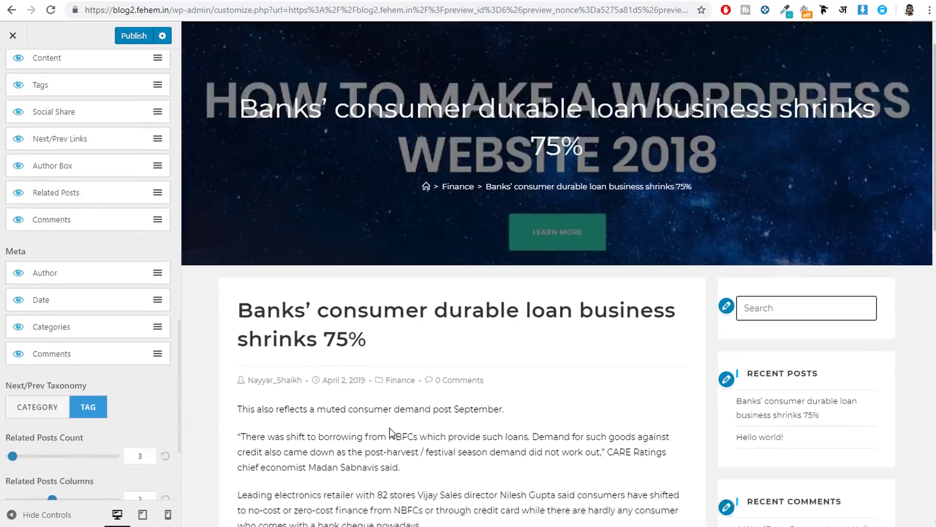
scroll(391, 428, down, 15)
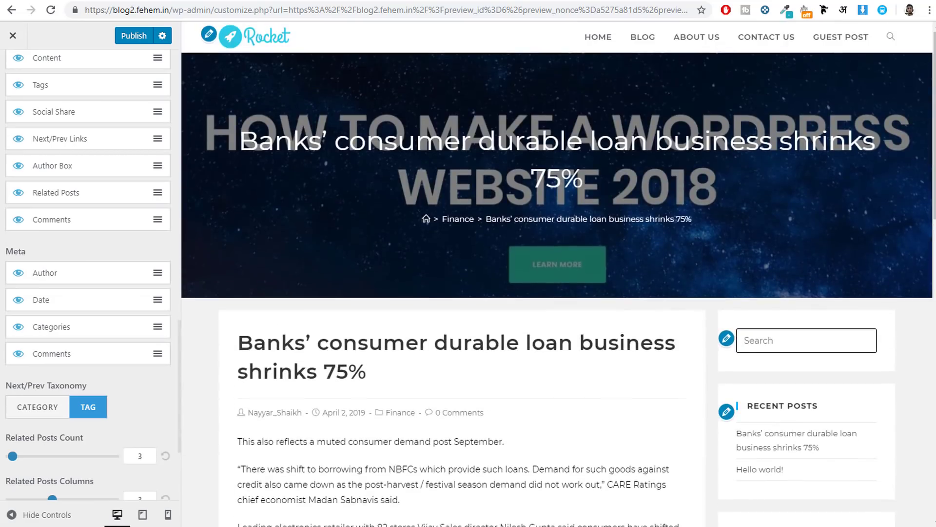
scroll(165, 330, up, 8)
click(131, 42)
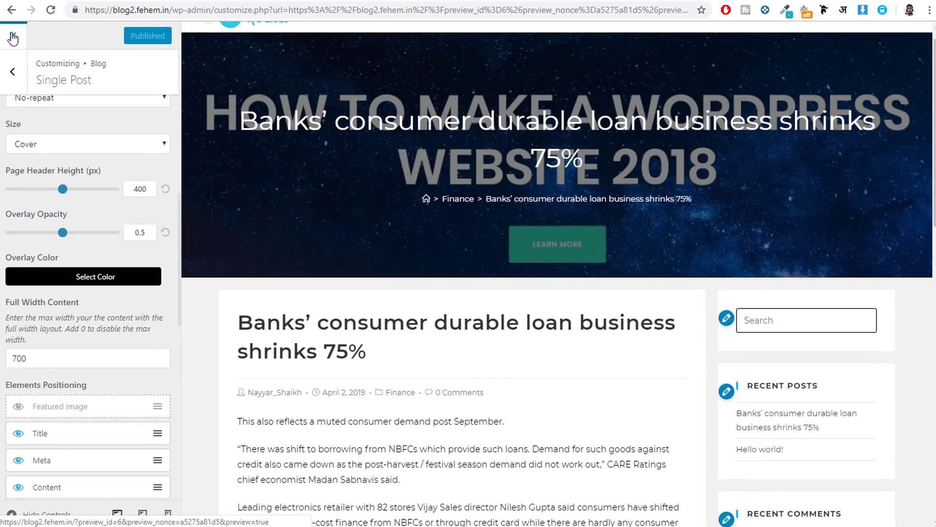
Close the Customizer, review the live Banks' consumer durable loan post, then go to Widgets.
click(12, 38)
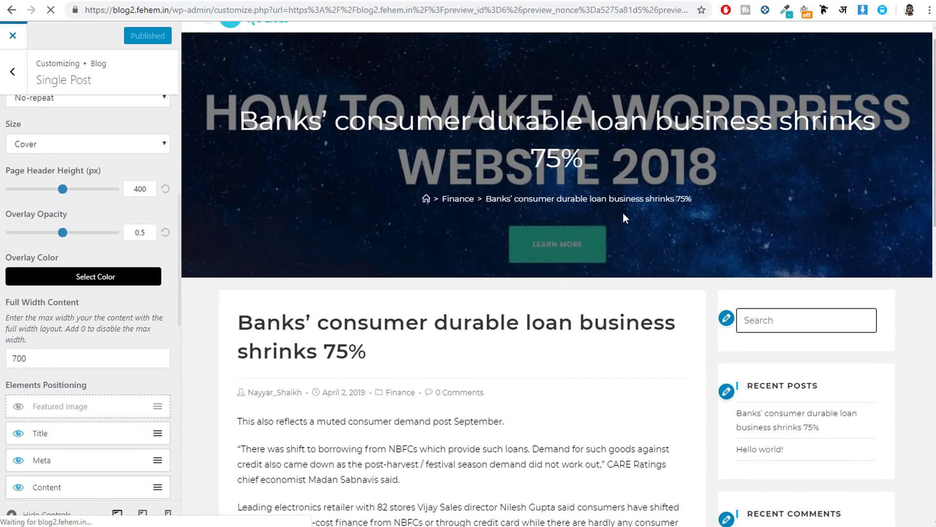
scroll(285, 345, down, 6)
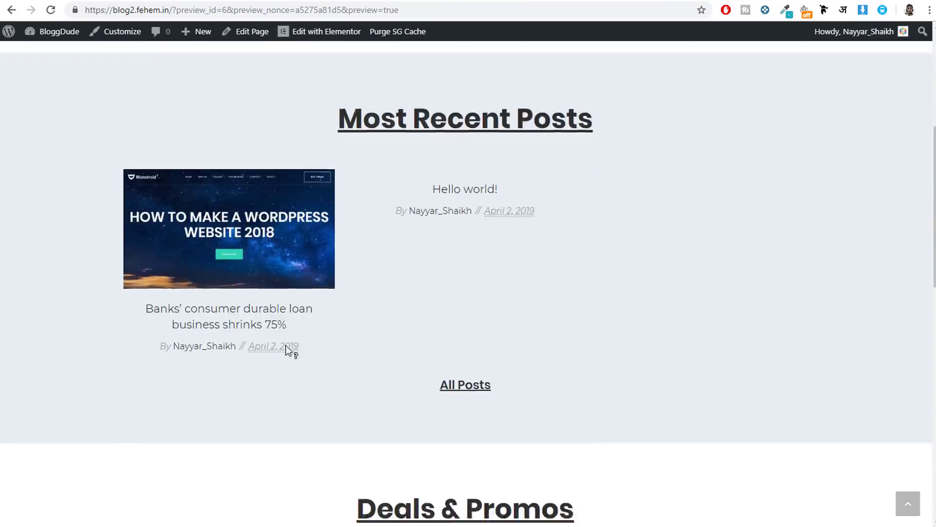
click(320, 320)
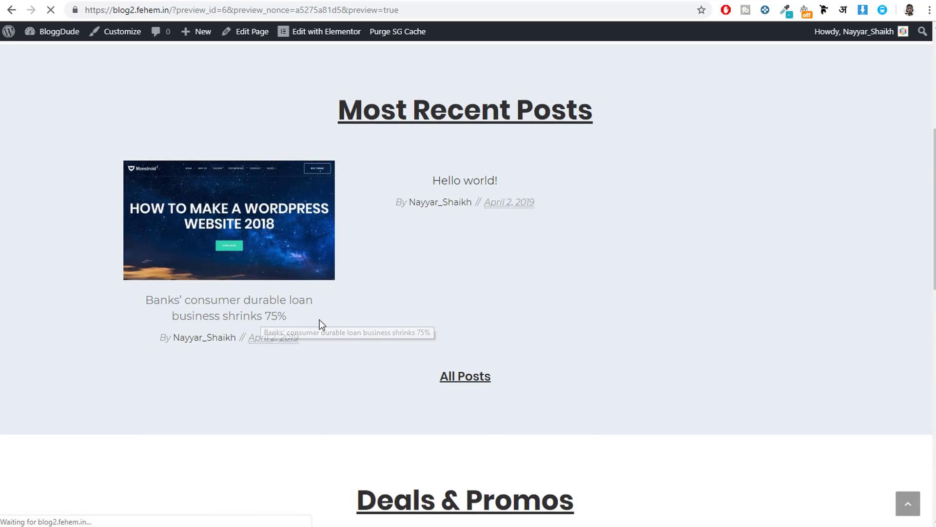
scroll(803, 382, down, 7)
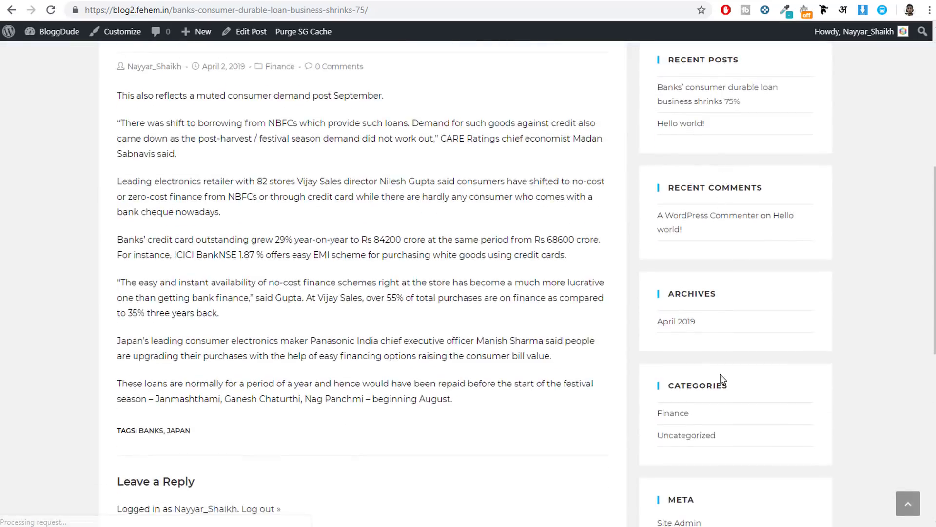
scroll(722, 293, down, 5)
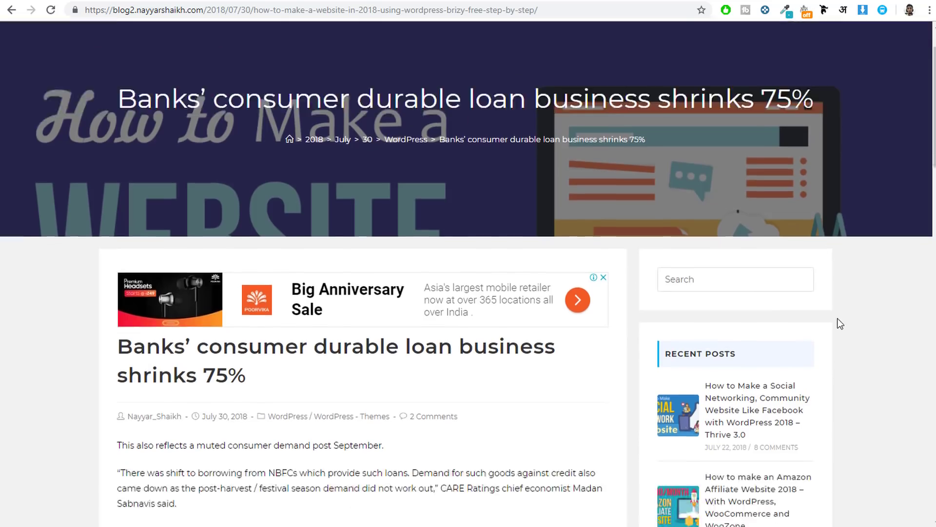
scroll(838, 318, down, 4)
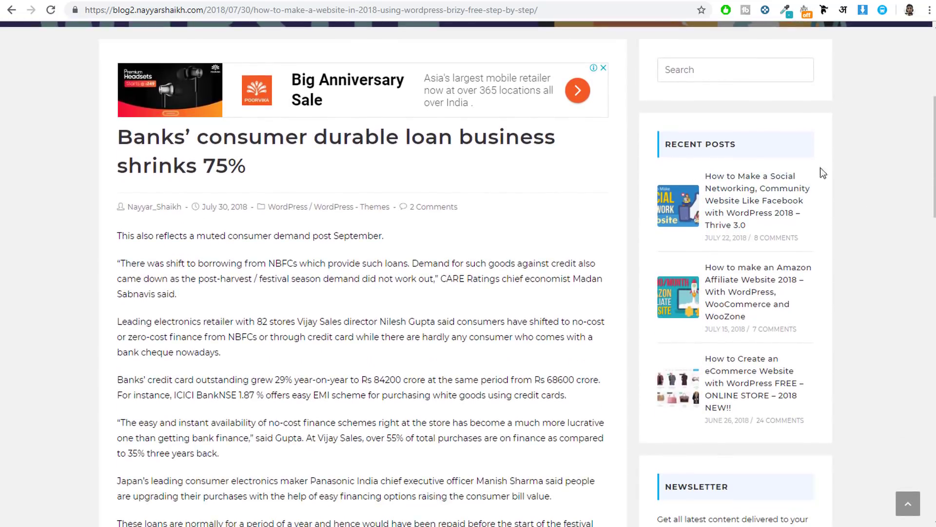
scroll(868, 249, down, 18)
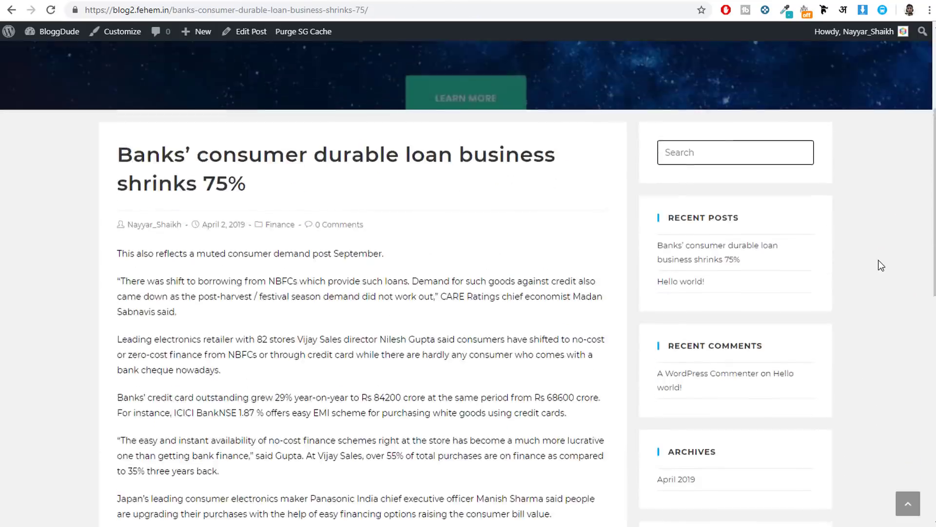
scroll(881, 266, up, 4)
scroll(822, 256, down, 4)
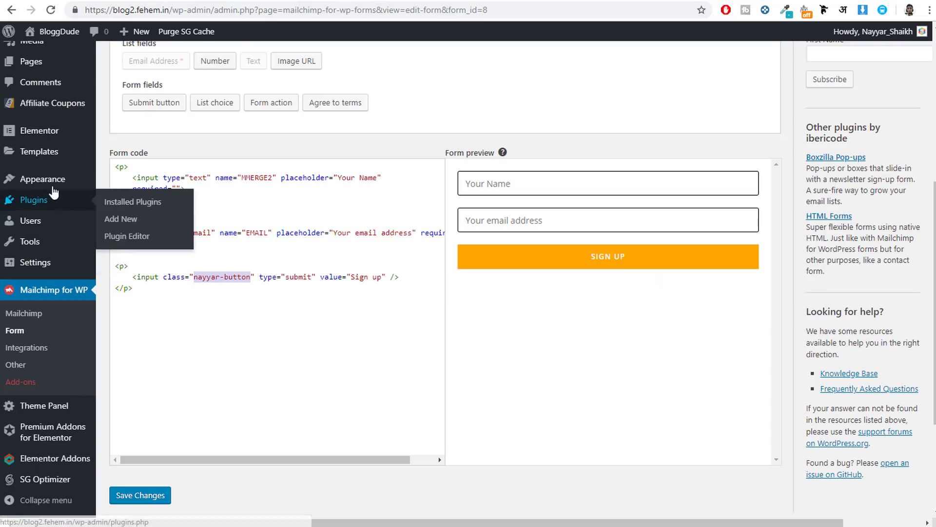
mouse_move(73, 179)
click(130, 219)
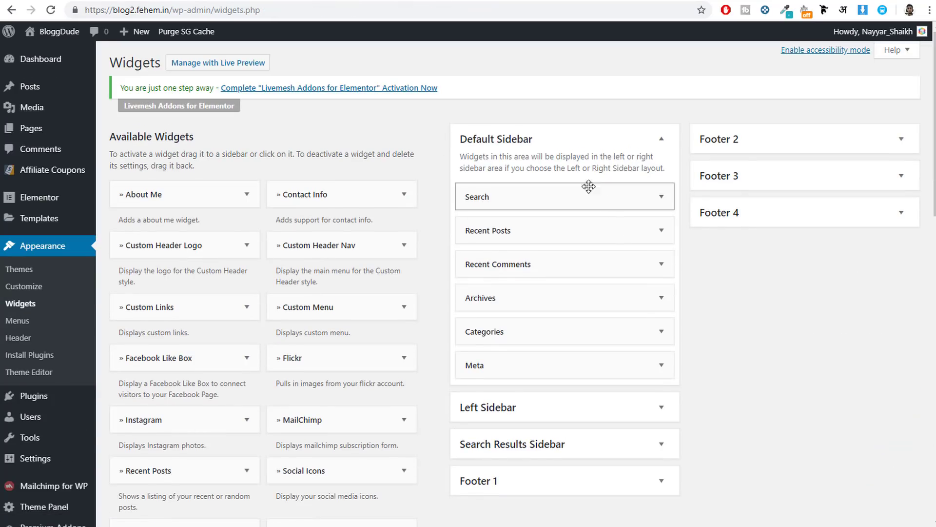
Remove the Recent Posts, Recent Comments, Categories, Archives and Meta widgets from the Default Sidebar.
click(670, 235)
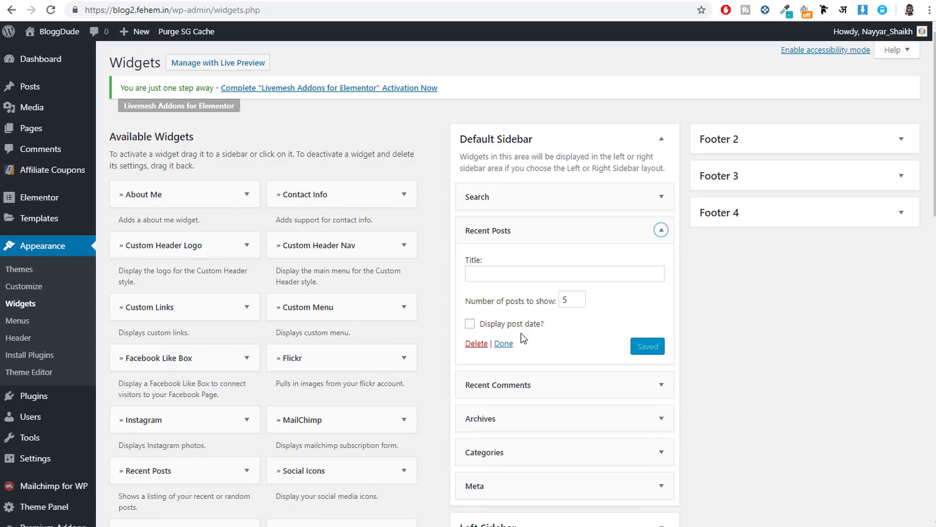
click(658, 231)
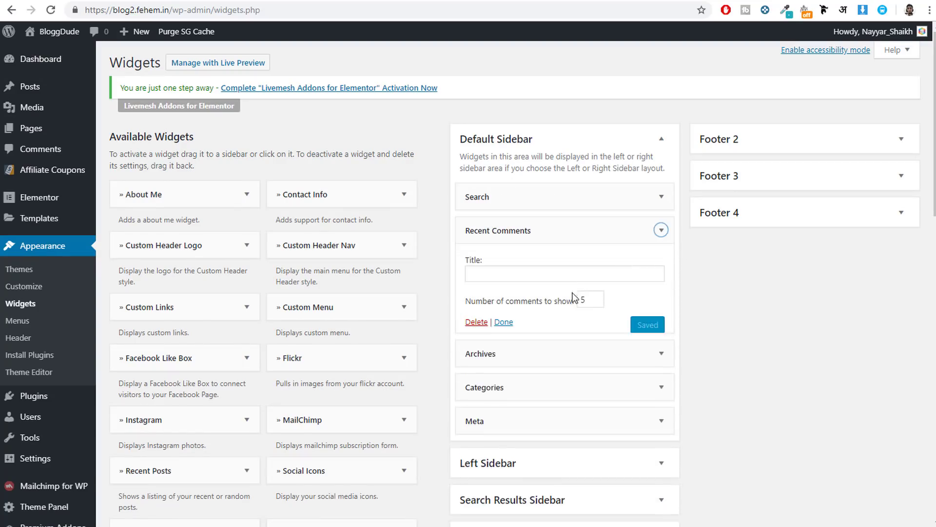
click(476, 323)
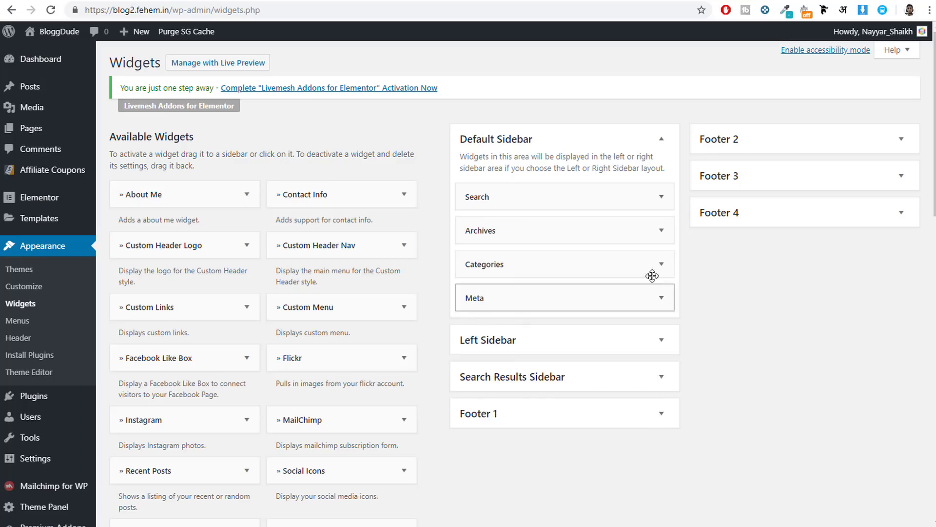
click(661, 264)
click(473, 380)
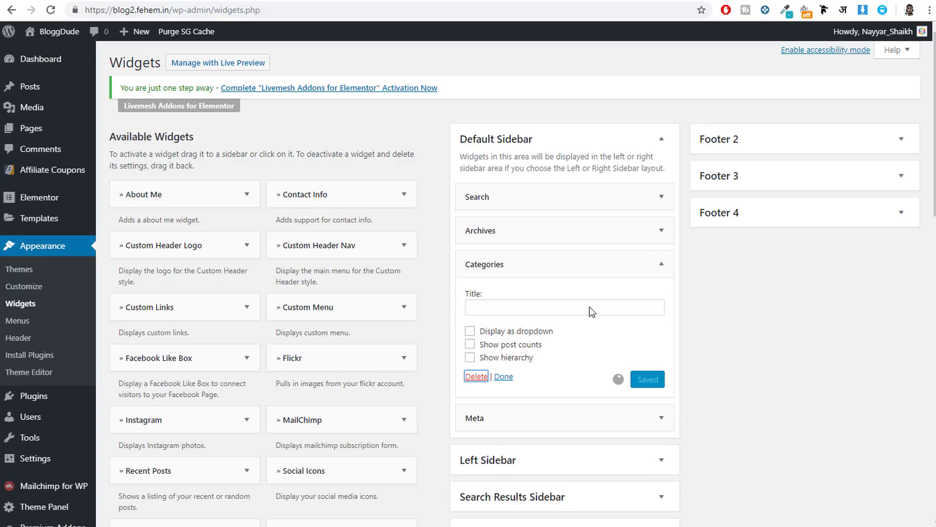
click(660, 230)
click(485, 332)
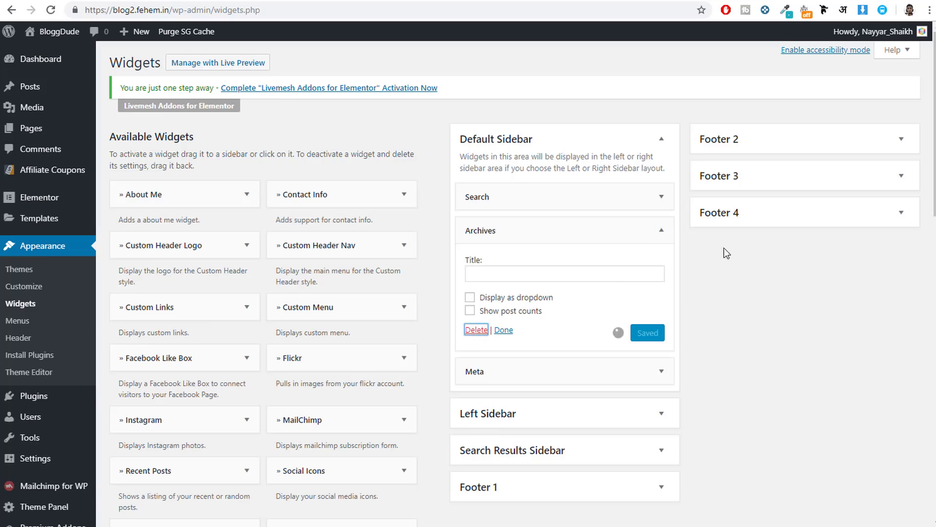
click(661, 230)
click(478, 296)
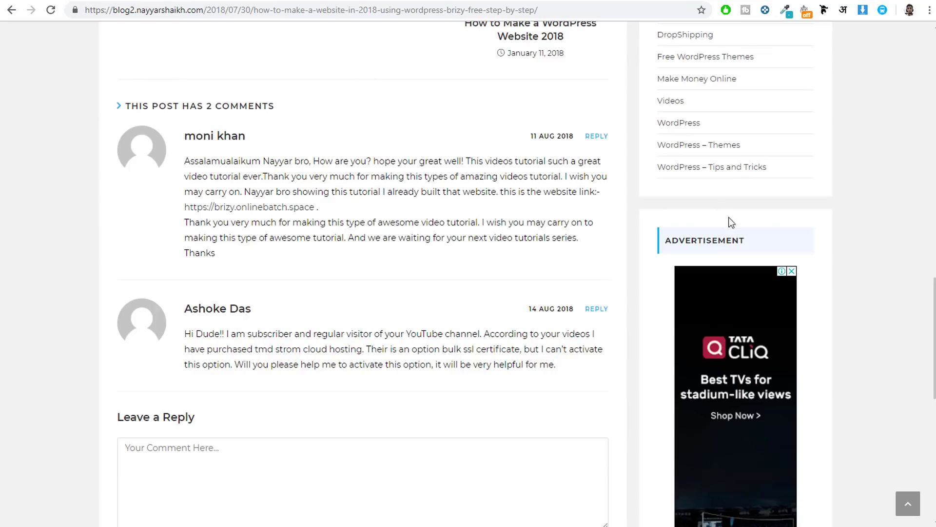
Add the theme's Recent Posts widget below Search and reload the post to check it.
scroll(795, 332, up, 20)
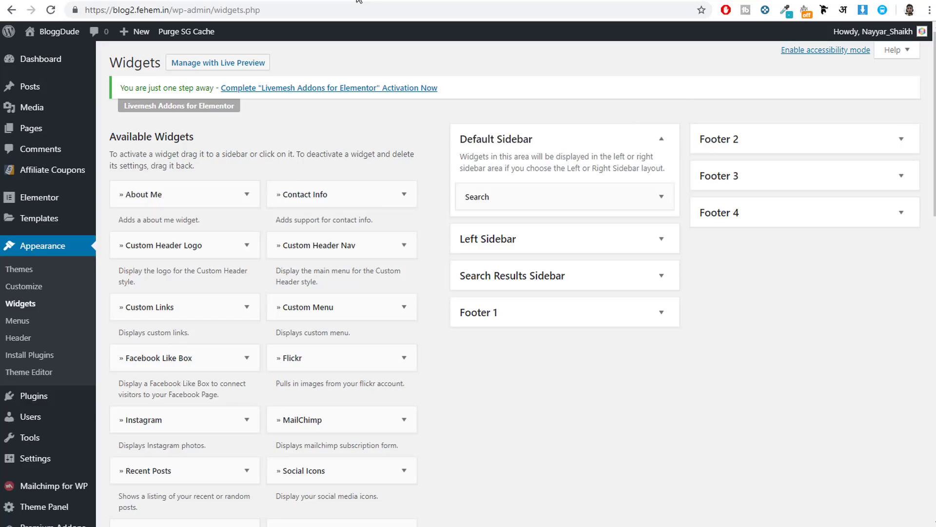
scroll(396, 356, down, 1)
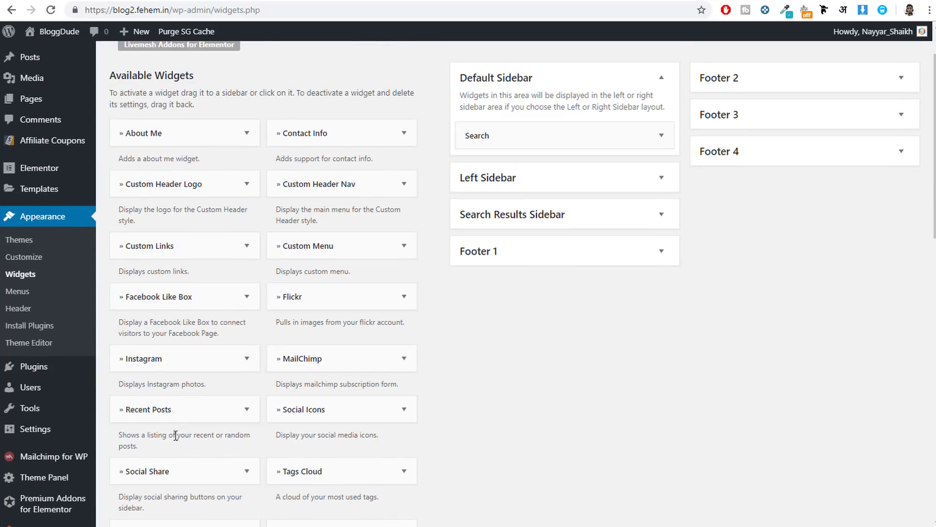
drag(145, 413, 517, 171)
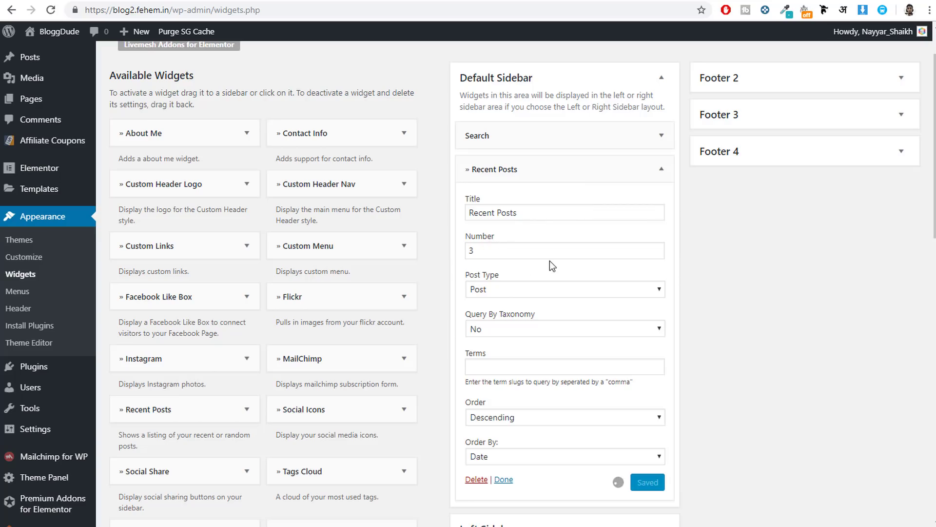
click(661, 169)
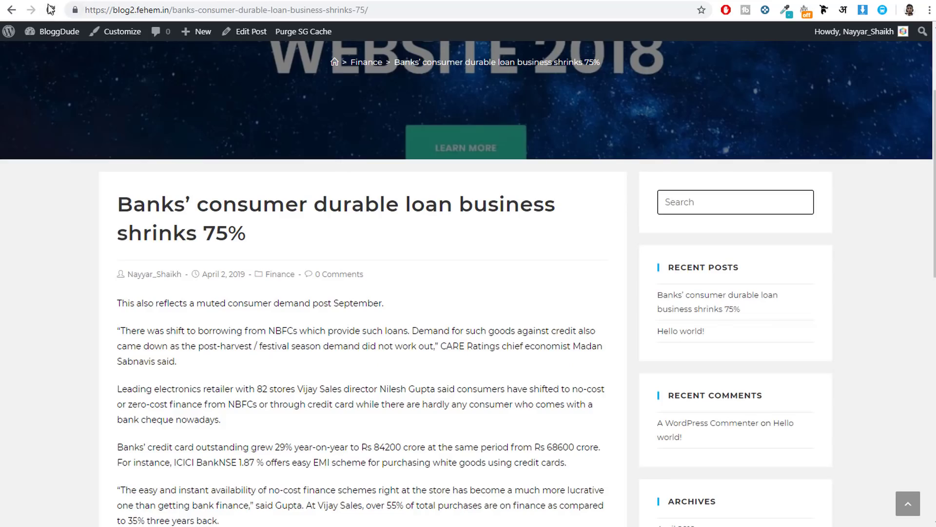
click(50, 9)
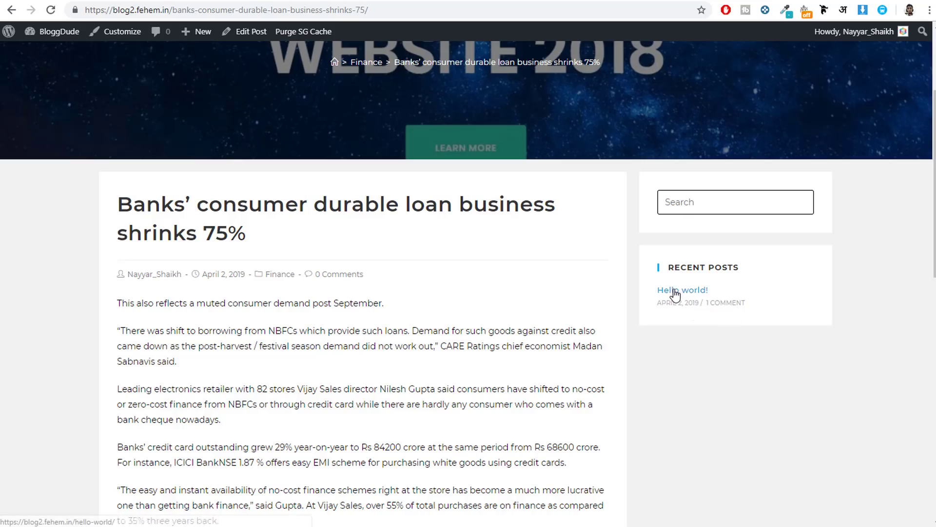
Add the MailChimp newsletter widget below Recent Posts with an empty GDPR field label.
click(679, 291)
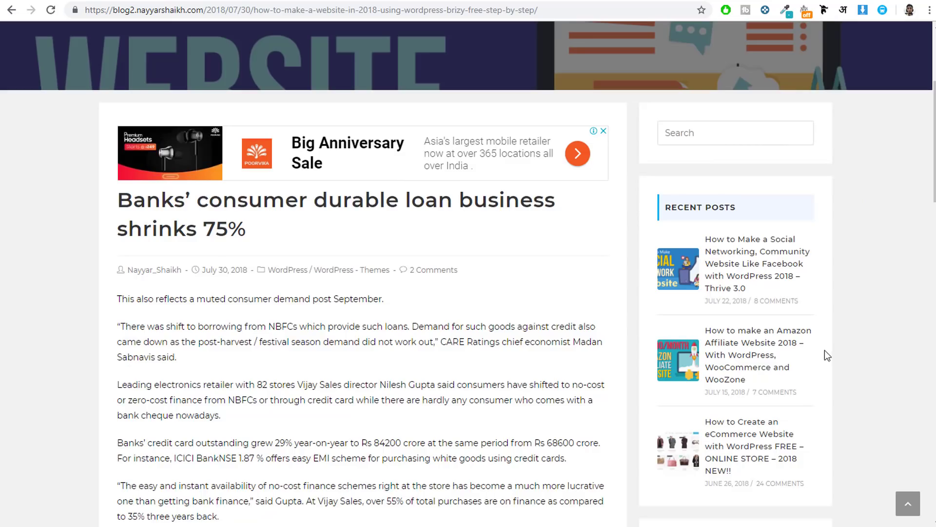
scroll(824, 350, down, 7)
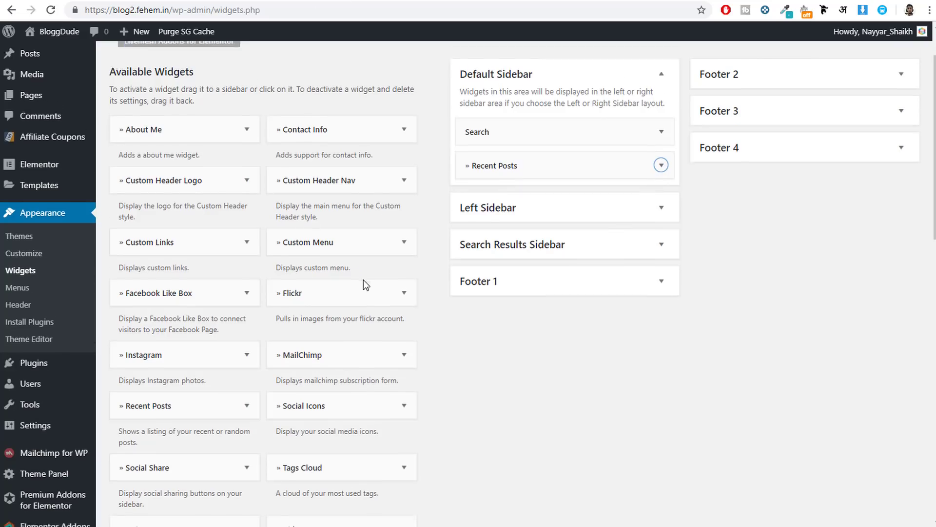
scroll(365, 229, down, 1)
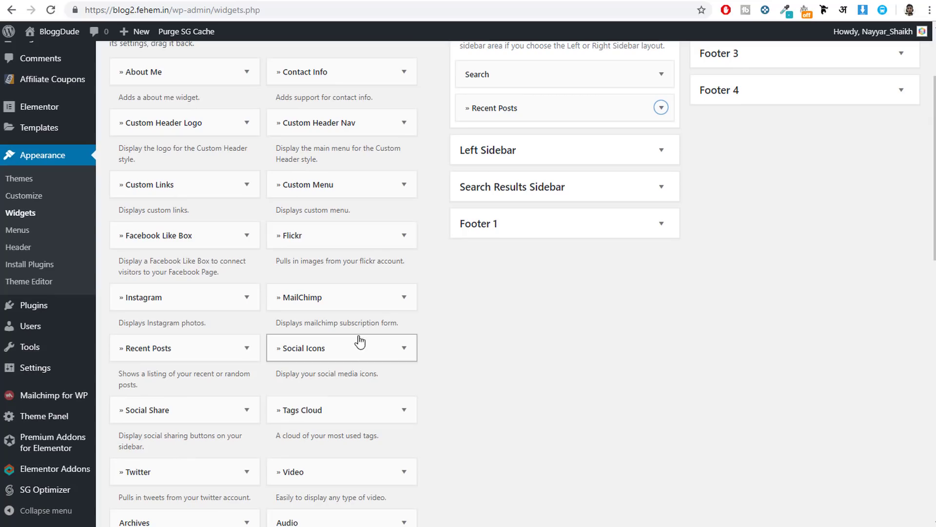
drag(340, 304, 566, 146)
scroll(543, 356, down, 3)
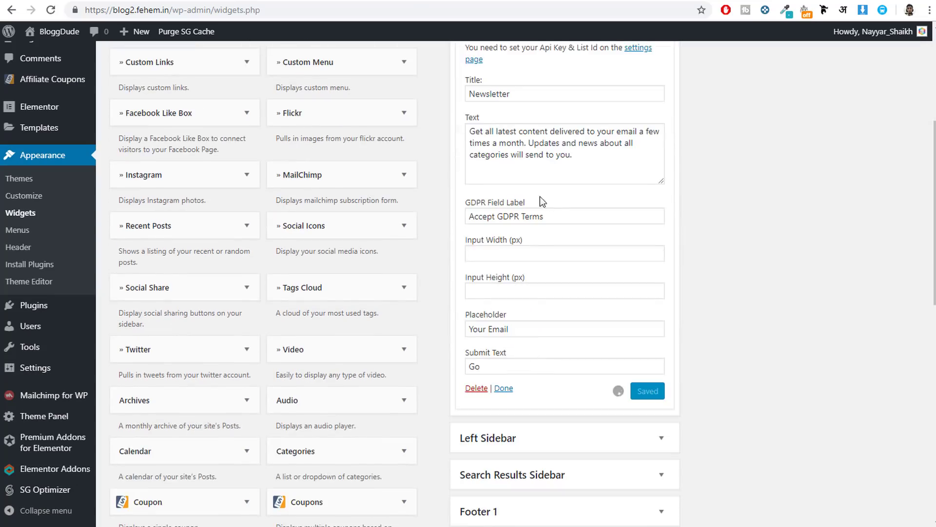
click(551, 222)
key(ctrl+a)
key(BackSpace)
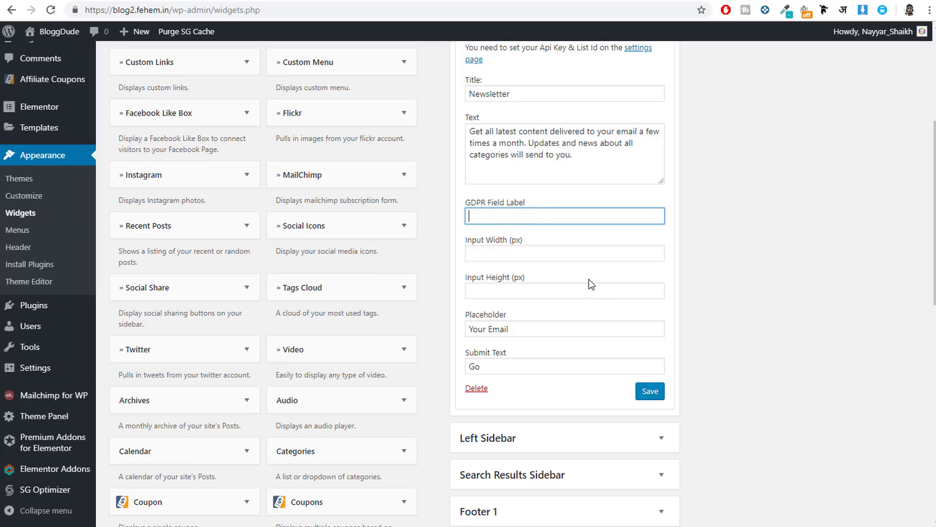
click(642, 403)
Reload the Hello world! post to see the newsletter widget, then collapse its settings.
click(222, 1)
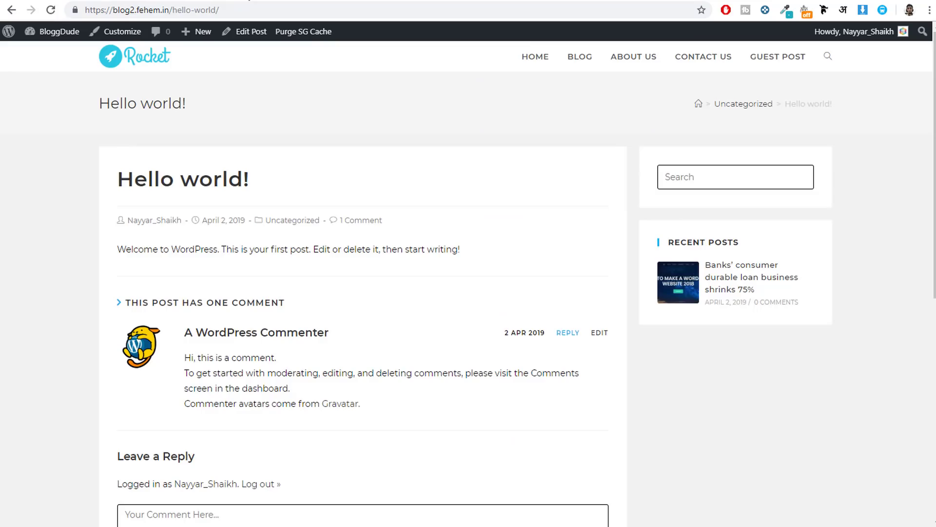
click(57, 12)
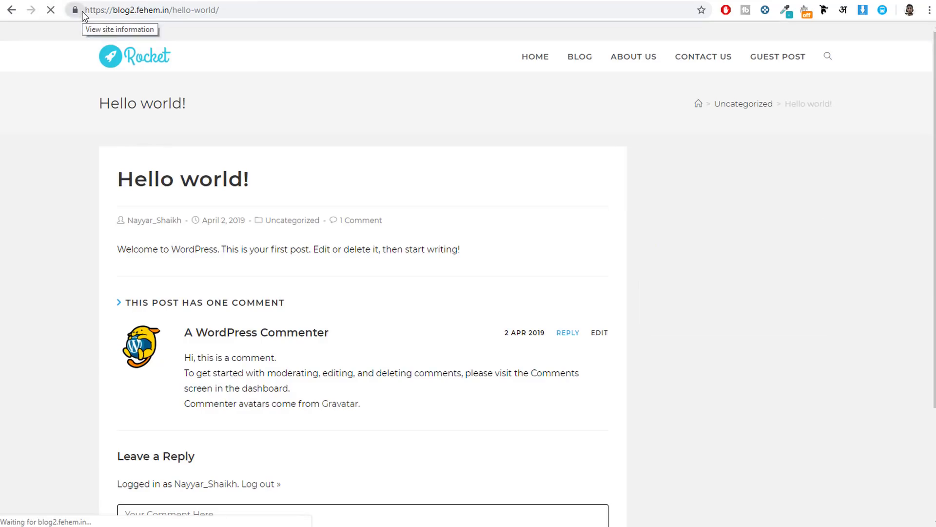
scroll(732, 413, down, 3)
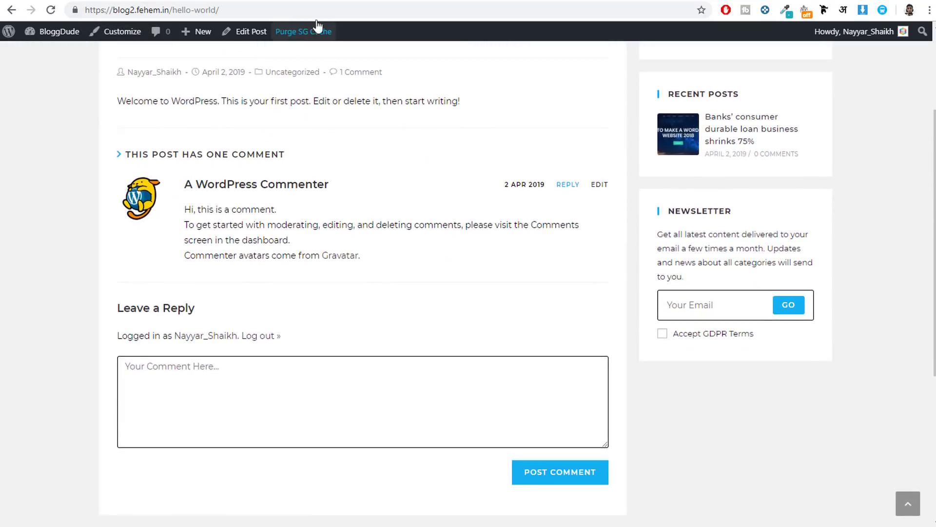
click(344, 2)
scroll(625, 248, up, 2)
click(661, 141)
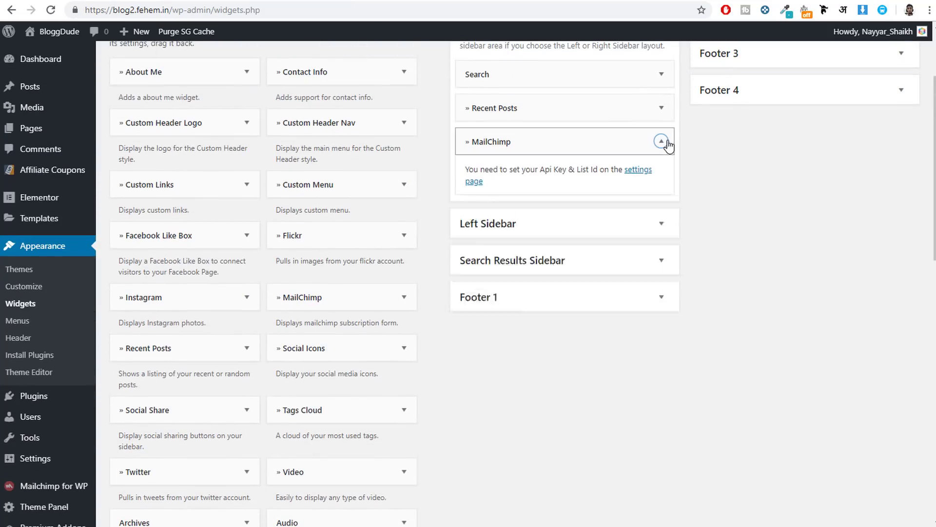
Add a Categories widget to the Default Sidebar.
key(ctrl+Tab)
scroll(825, 295, down, 3)
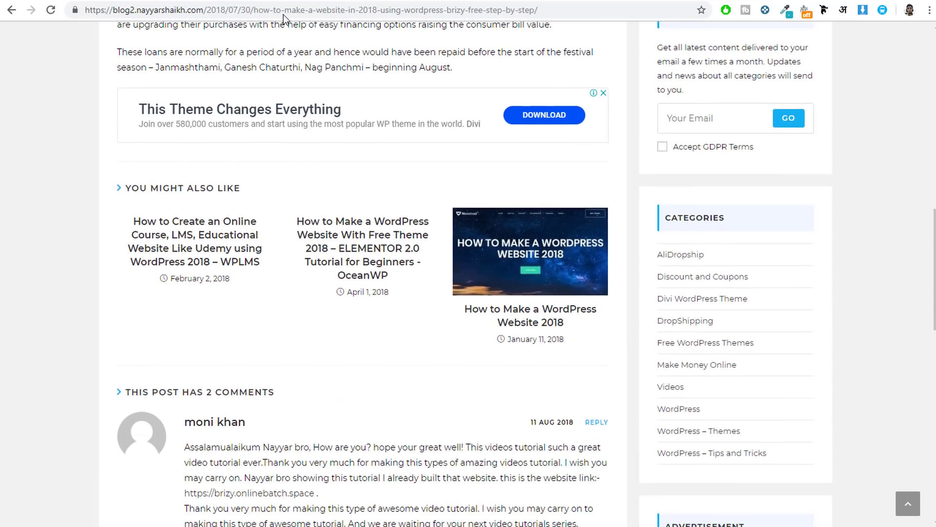
key(ctrl+Tab)
key(ctrl+Tab)
scroll(292, 234, down, 10)
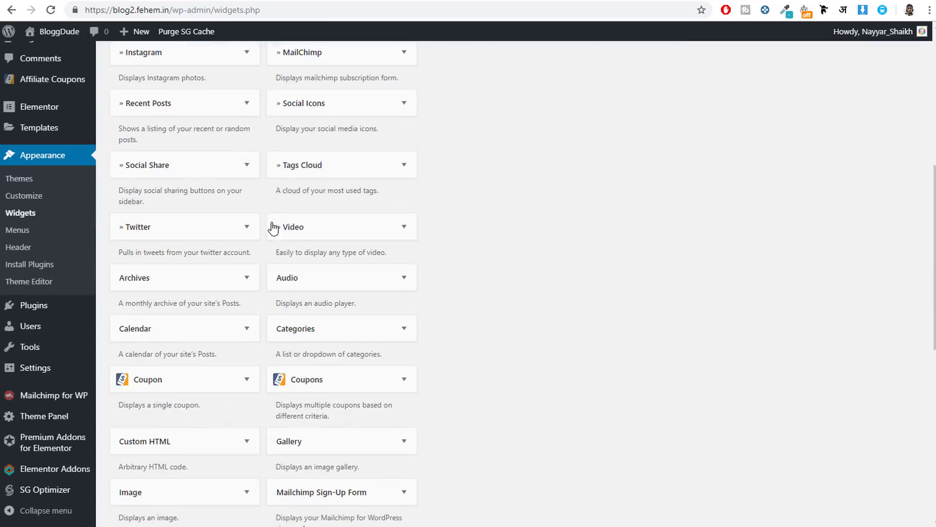
click(306, 210)
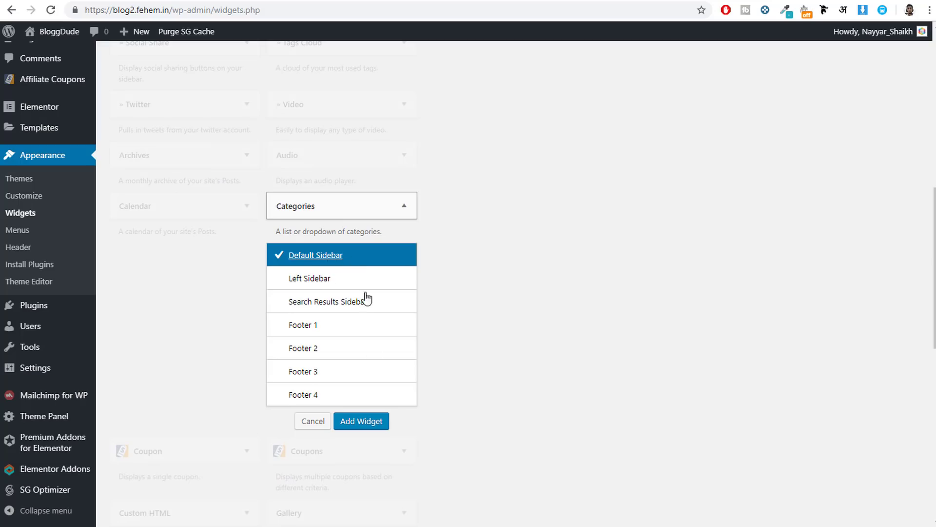
click(363, 423)
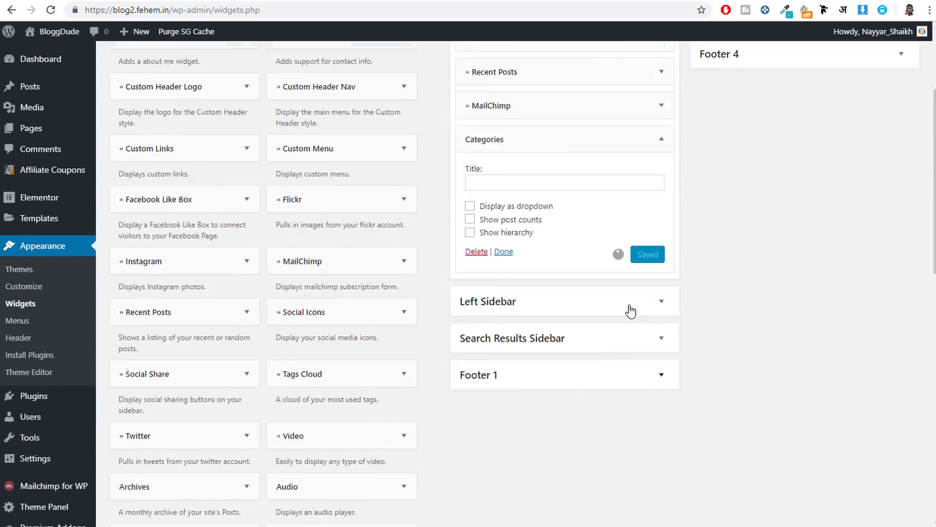
Title the Categories widget 'CATEGORIES', save it, and reload the post.
scroll(610, 310, up, 2)
click(519, 286)
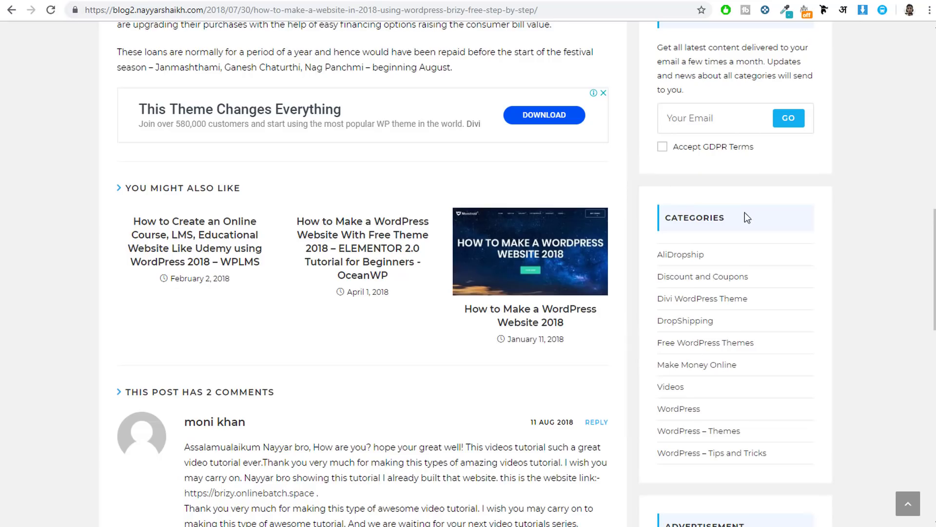
drag(745, 213, 652, 213)
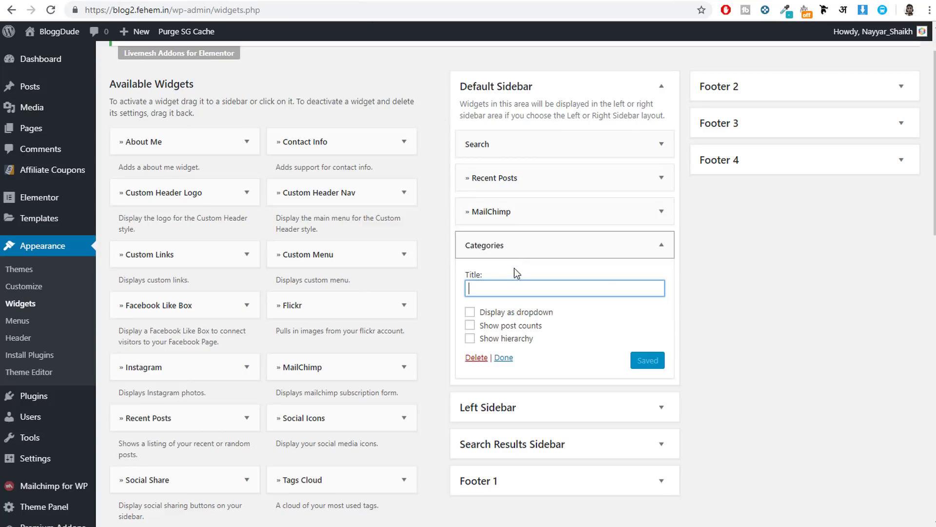
text(CATEGORIES)
click(650, 363)
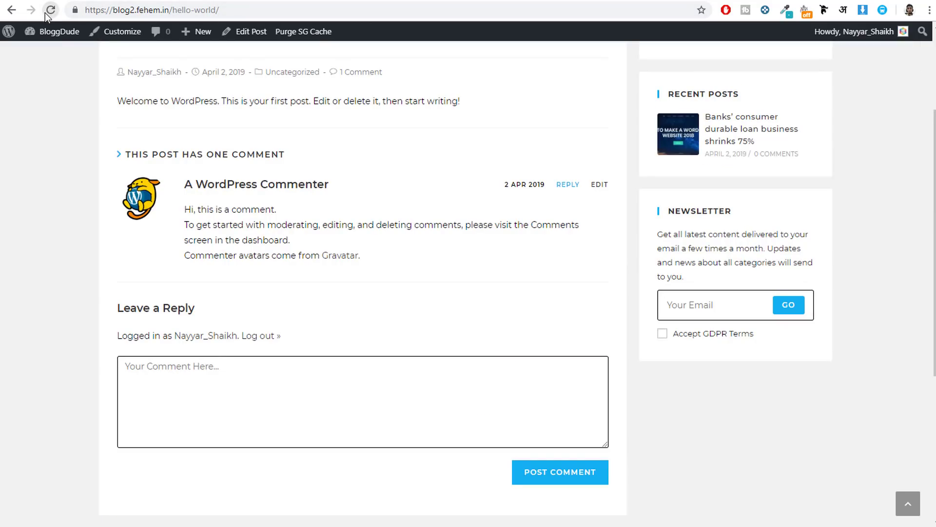
click(45, 12)
Check the post's sidebar widgets, then return to the WordPress admin area.
scroll(731, 337, down, 3)
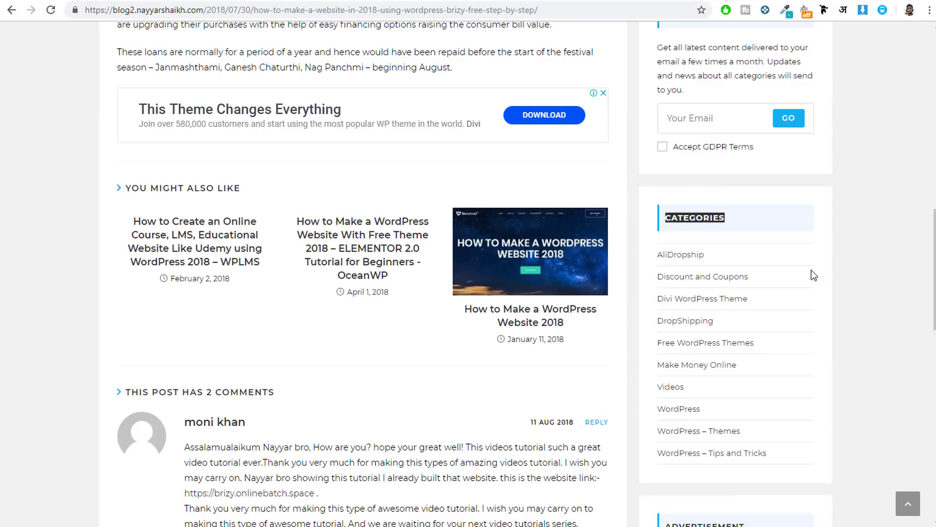
scroll(829, 307, down, 5)
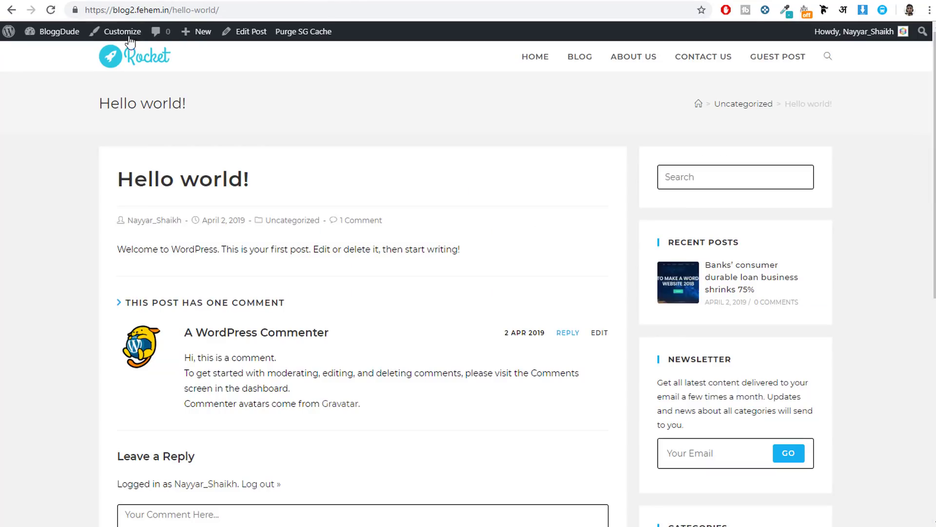
click(112, 56)
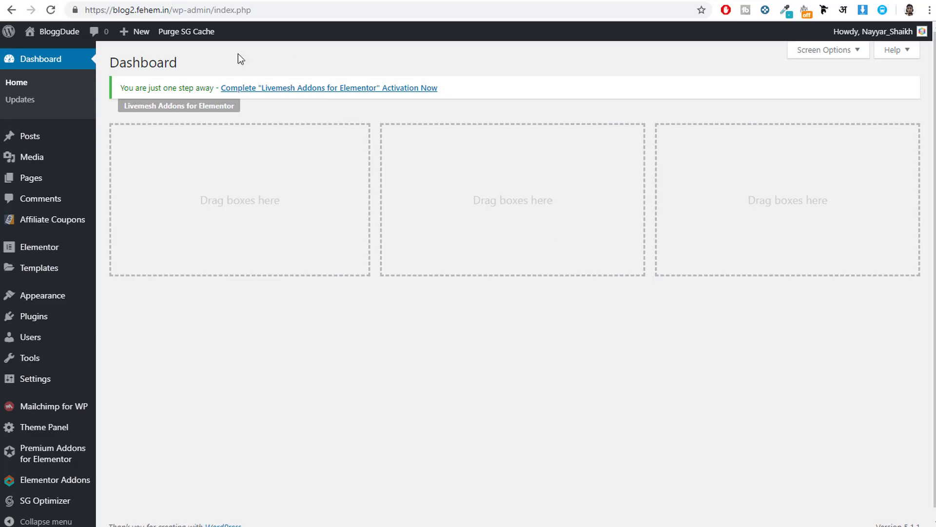
Open the About Us page from All Pages for editing and update it.
click(41, 181)
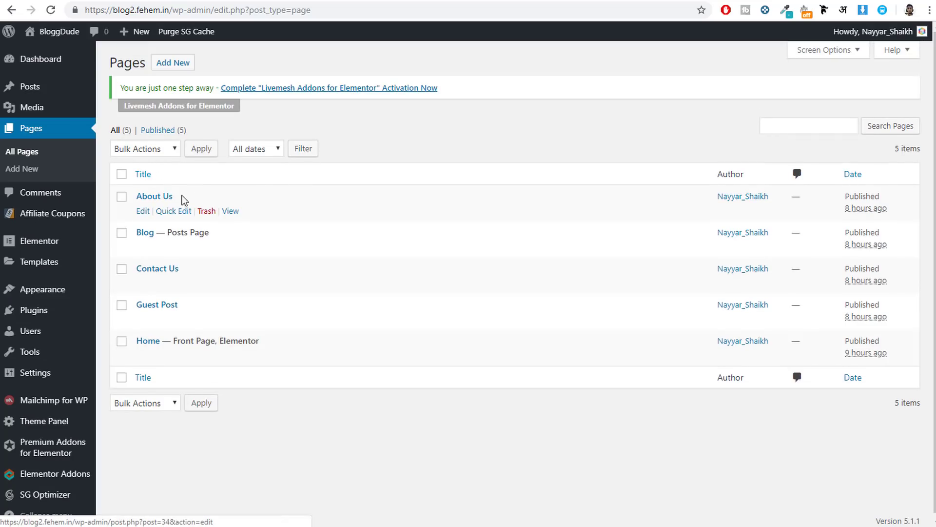
click(142, 213)
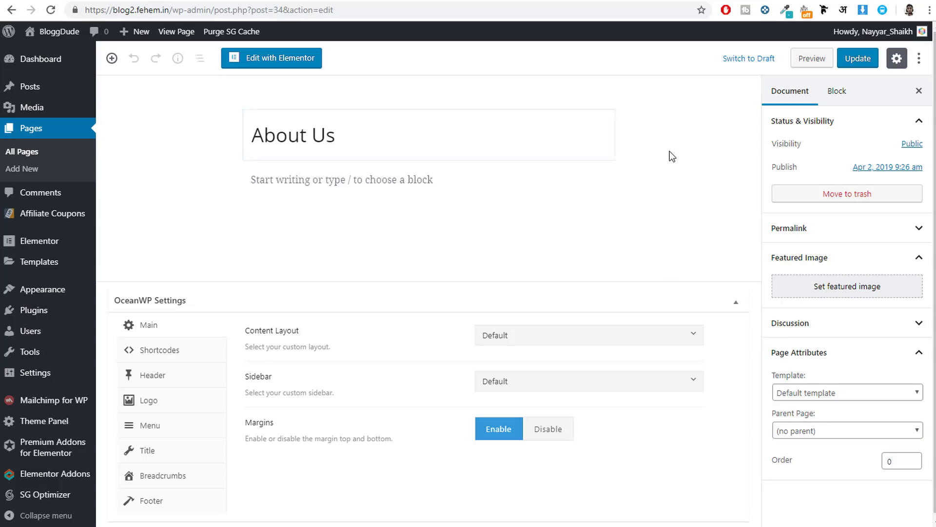
click(864, 65)
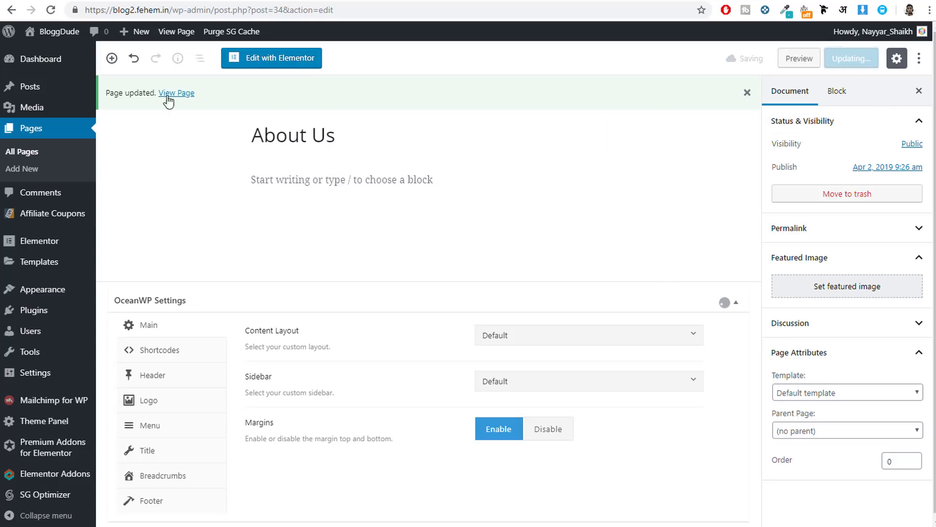
Open the live About Us page in a new tab and compare it with the reference site.
right_click(175, 95)
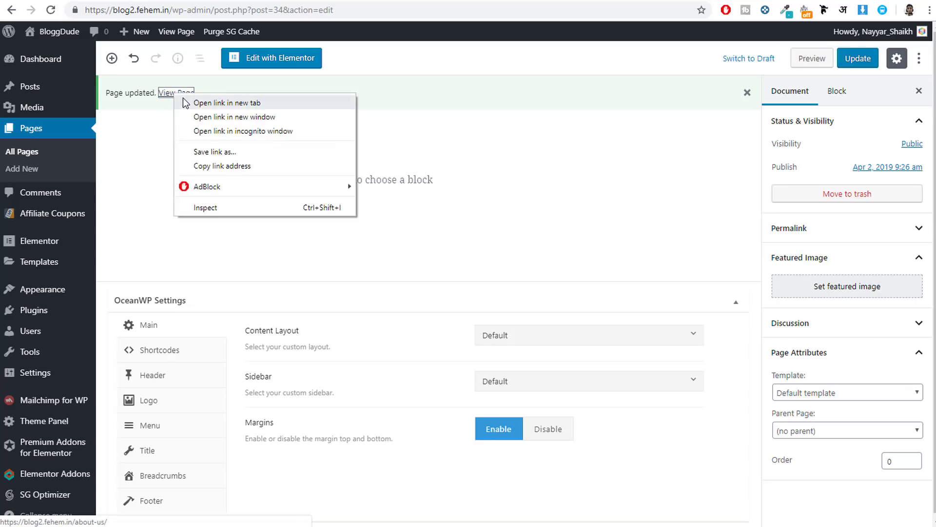
click(185, 102)
key(ctrl+Tab)
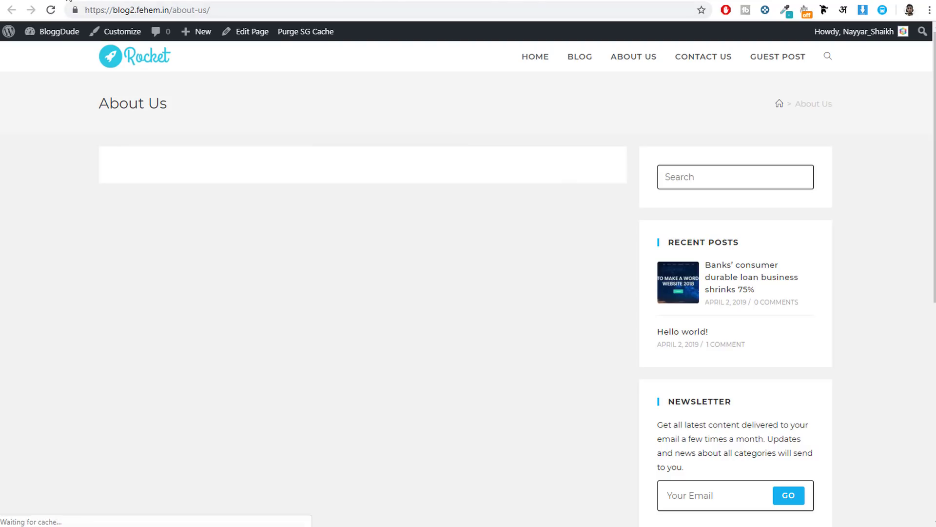
key(ctrl+Tab)
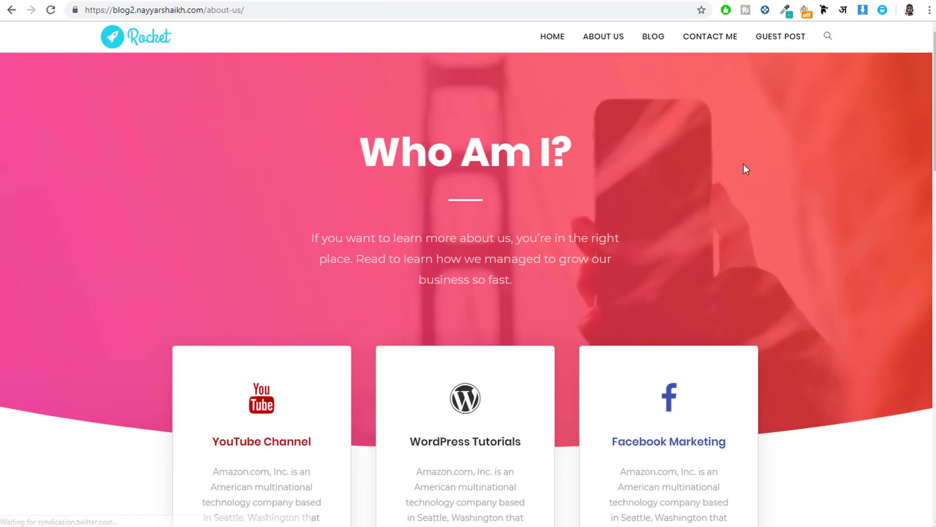
scroll(847, 241, down, 7)
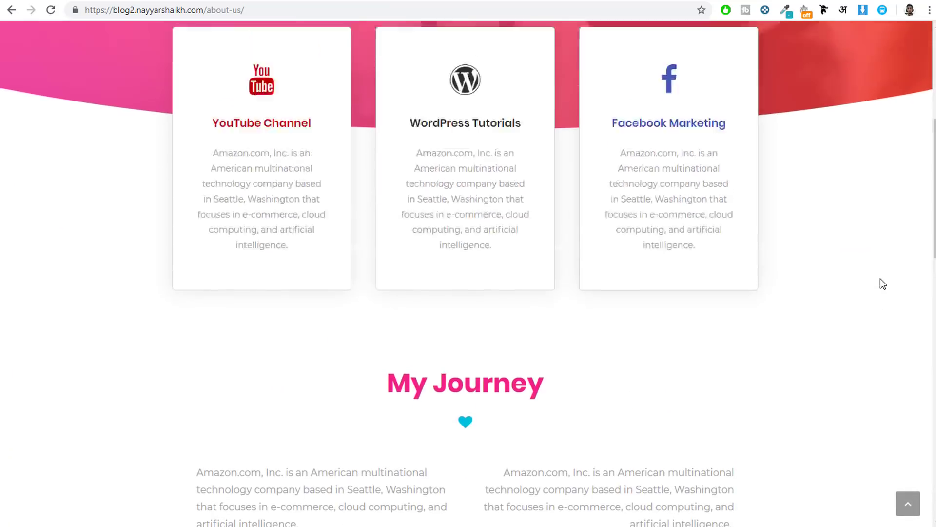
scroll(880, 279, up, 7)
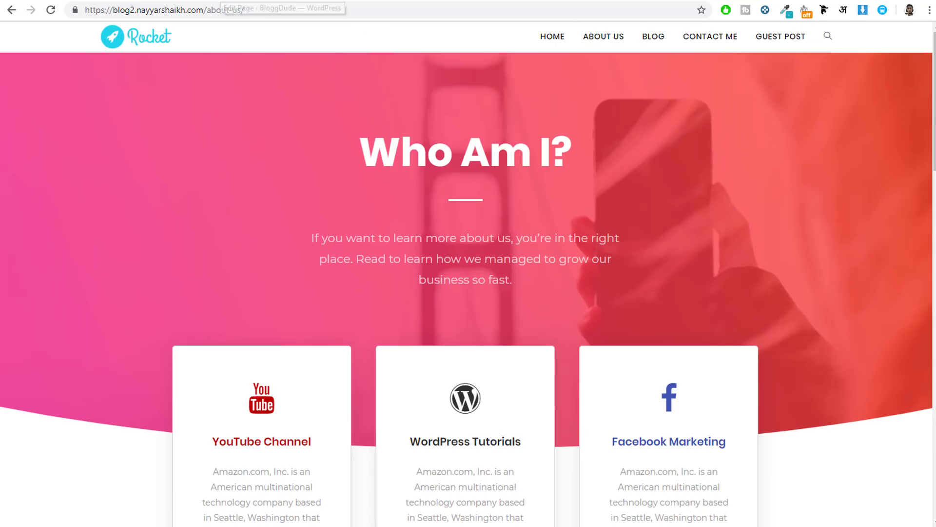
click(225, 0)
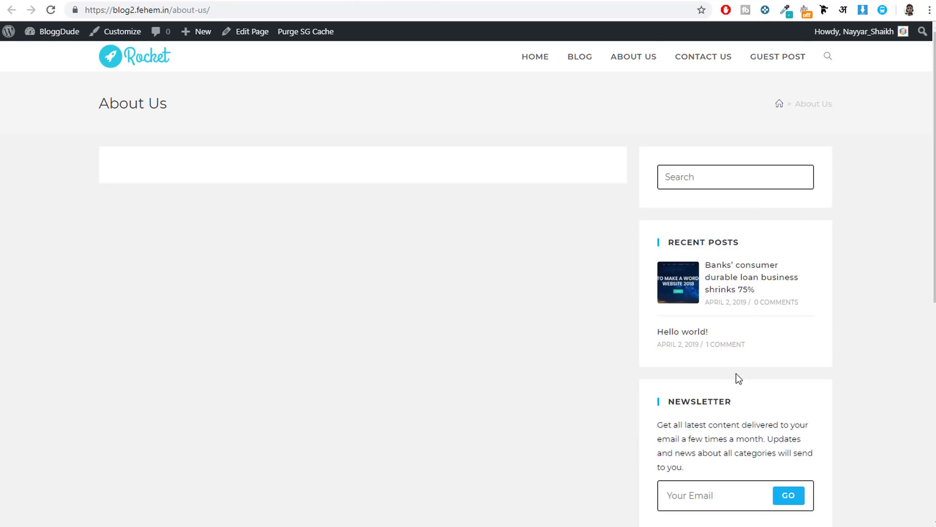
scroll(737, 379, down, 7)
scroll(734, 366, up, 7)
drag(89, 106, 197, 102)
click(197, 103)
Set About Us to 100% Full Width, margins disabled, page title hidden, and update.
click(236, 3)
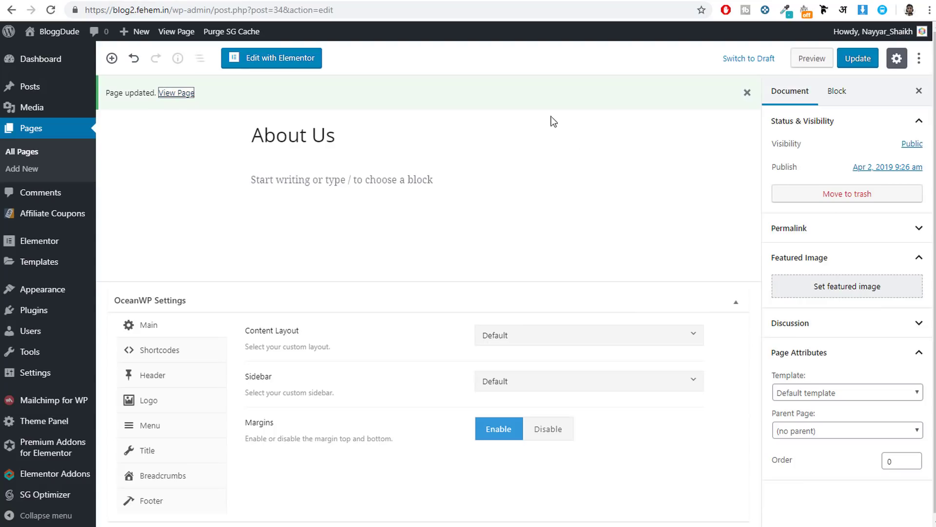
click(516, 334)
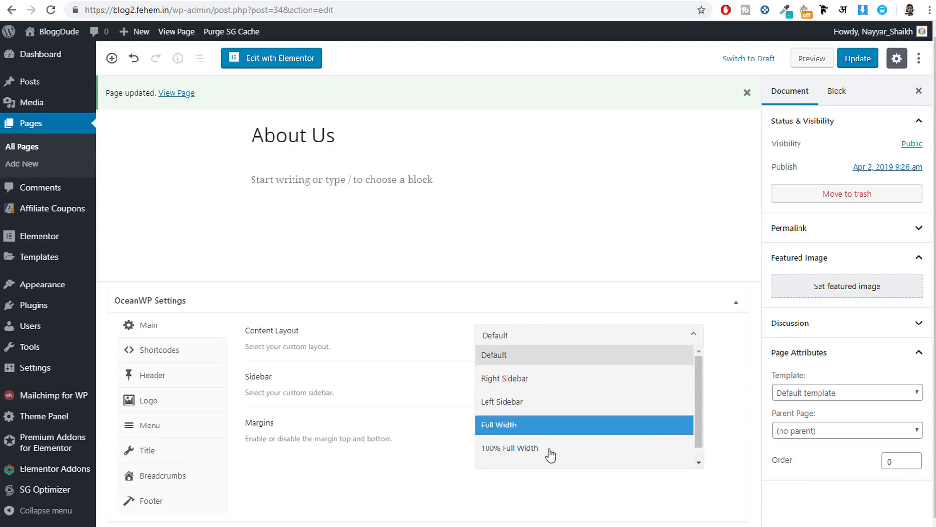
click(551, 451)
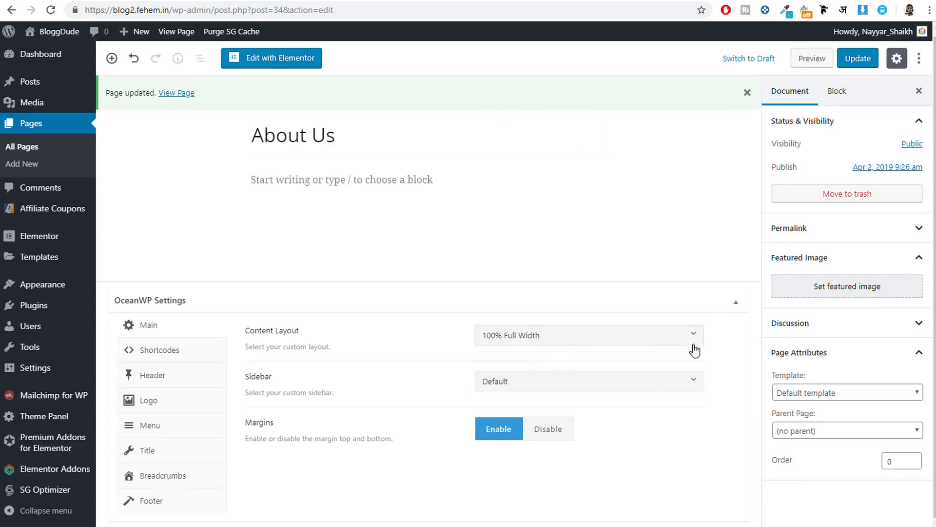
click(546, 437)
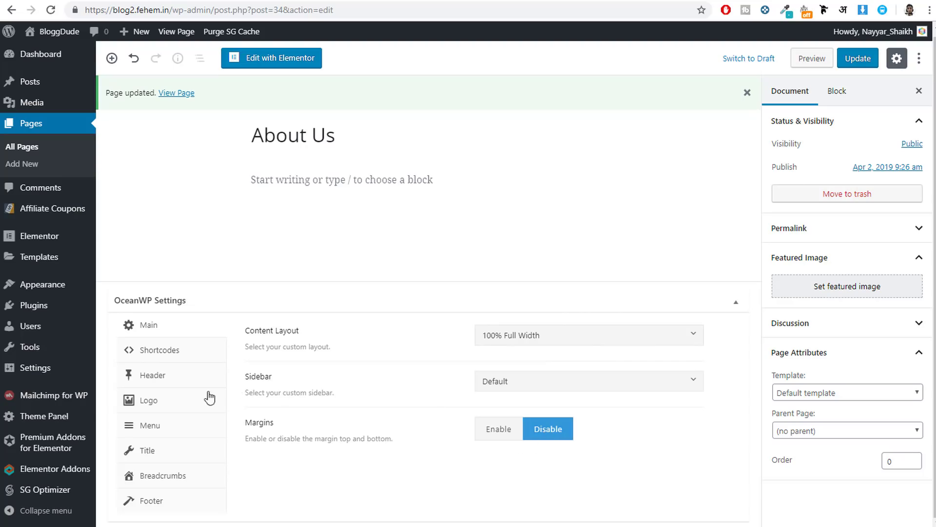
click(181, 456)
click(601, 298)
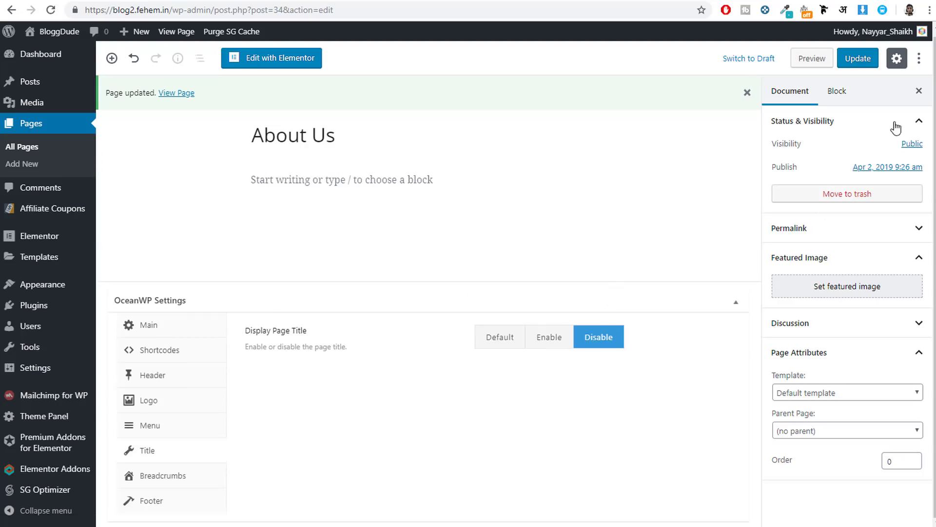
click(858, 58)
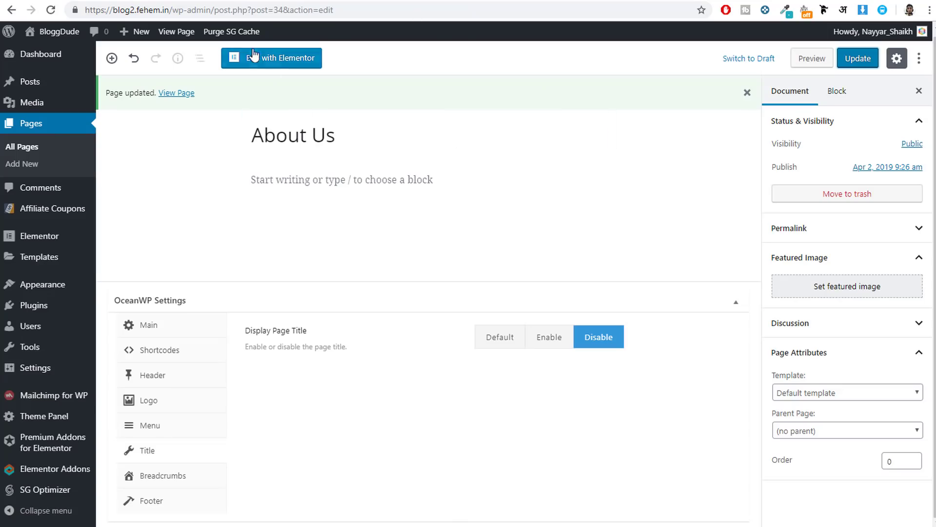
Open the About Us page in Elementor.
click(293, 58)
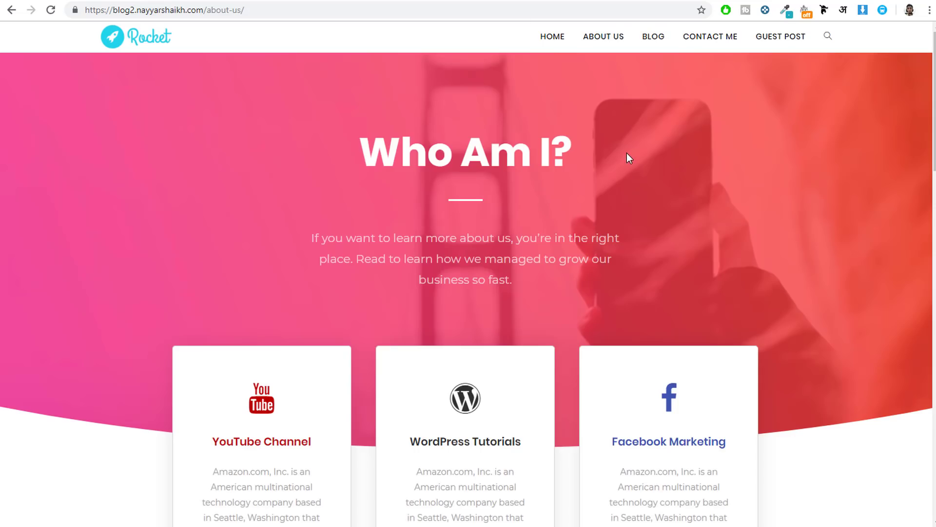
scroll(697, 271, down, 15)
key(Home)
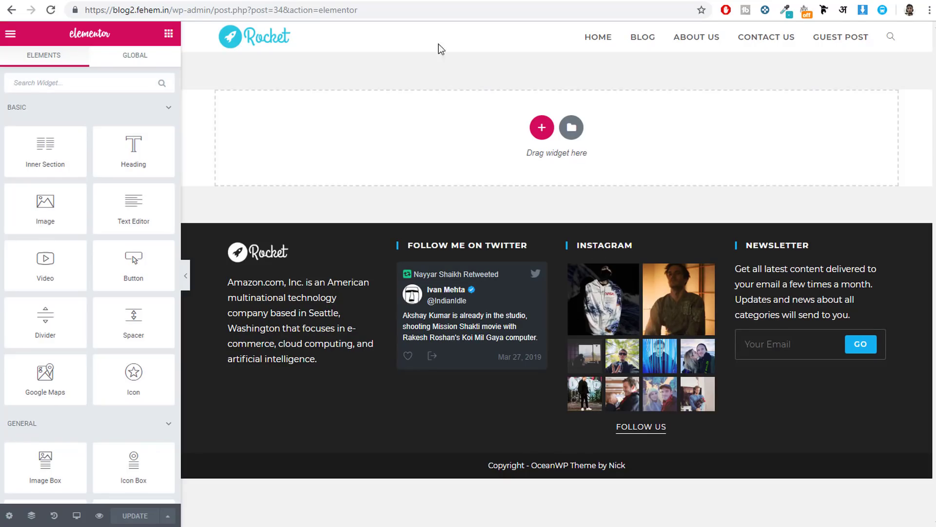
Open the Elementor template library and browse the page templates.
click(570, 130)
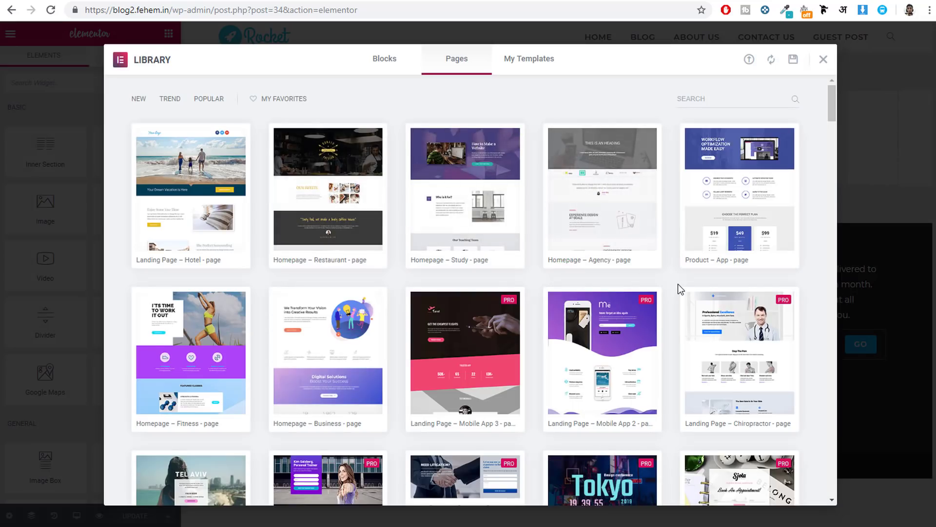
scroll(678, 284, down, 2)
scroll(678, 284, down, 20)
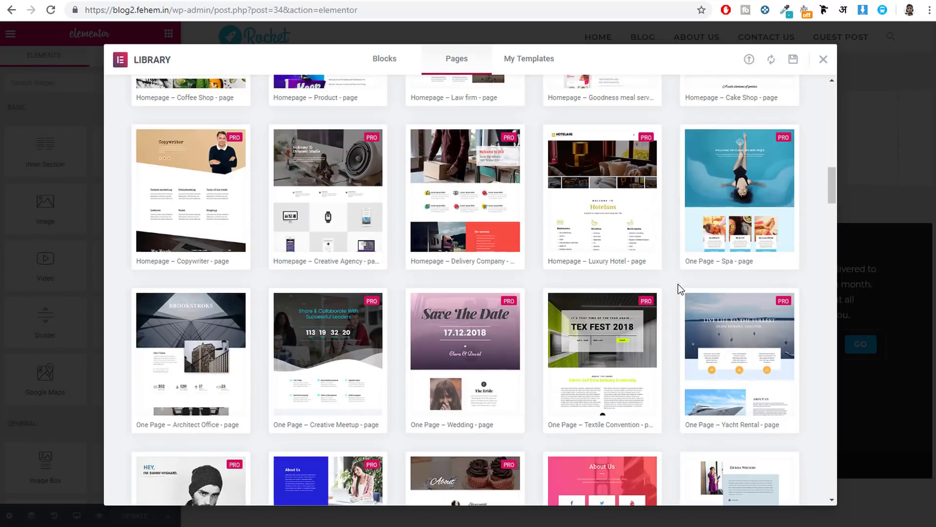
scroll(678, 283, down, 20)
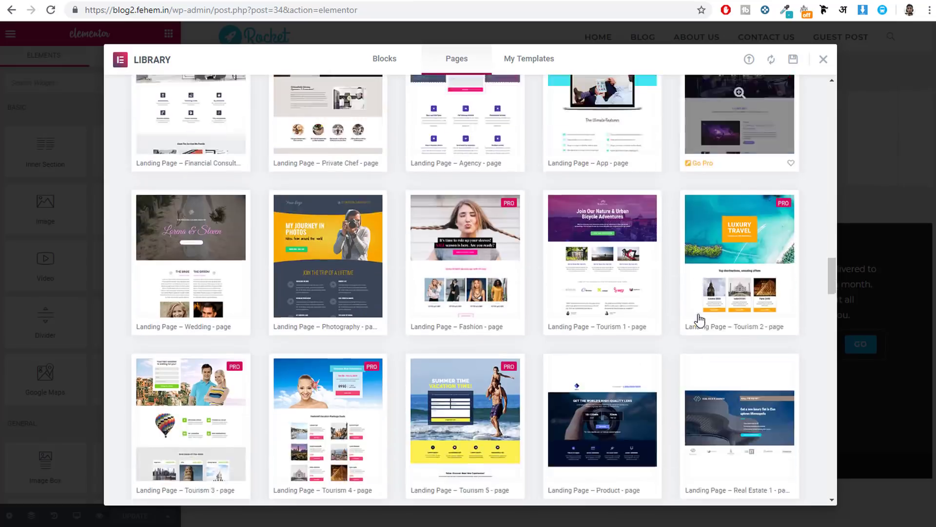
scroll(699, 320, up, 15)
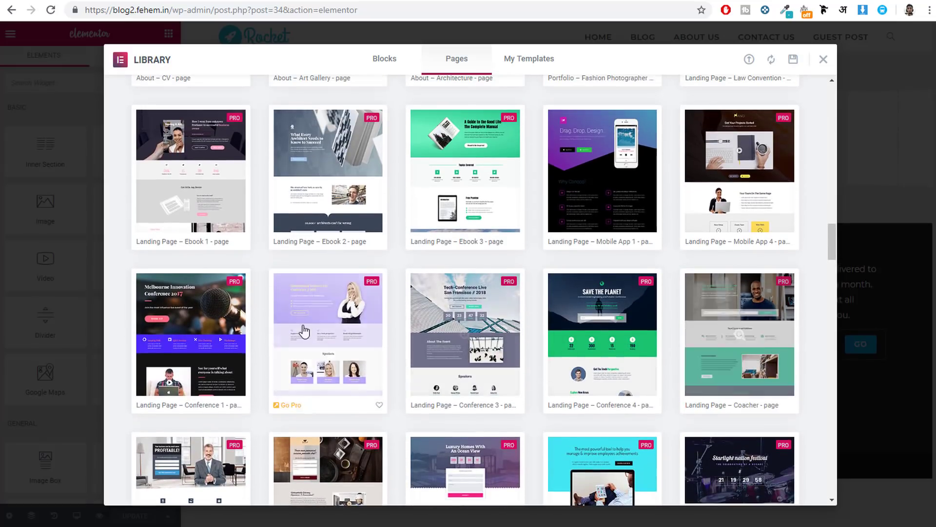
scroll(464, 284, up, 10)
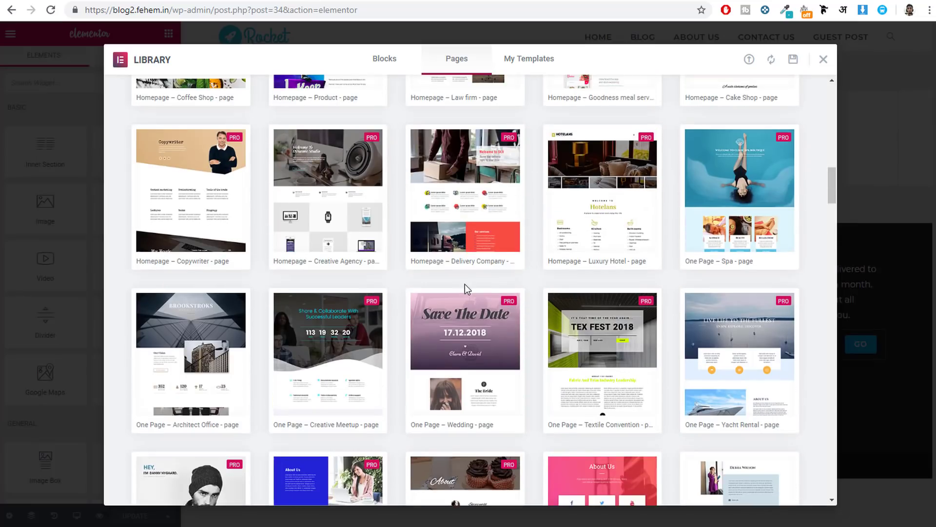
scroll(522, 251, up, 5)
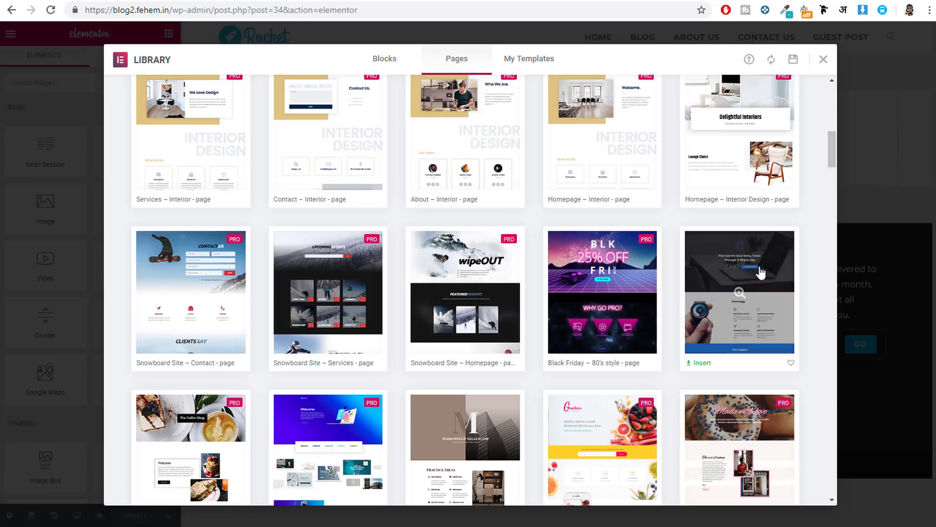
scroll(759, 283, up, 10)
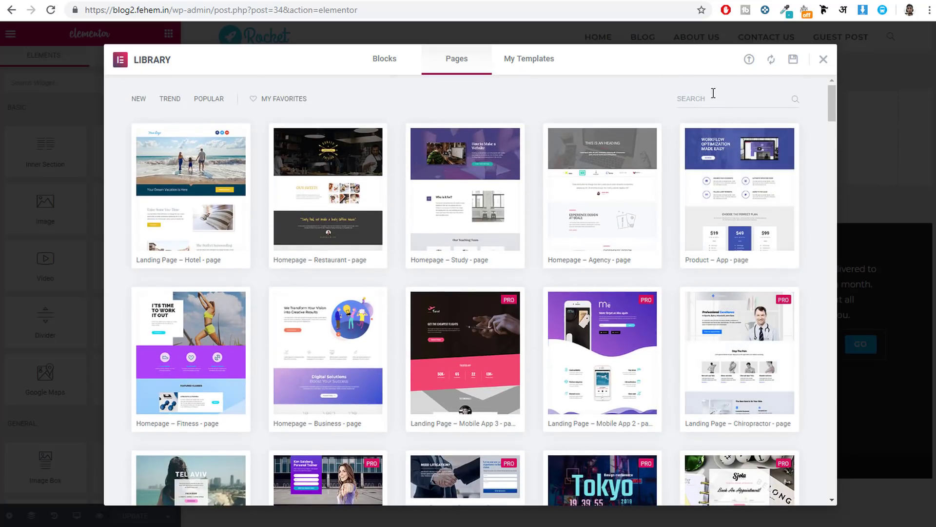
Search page templates for 'about', preview the About – Startup template and insert it.
click(732, 92)
text(about)
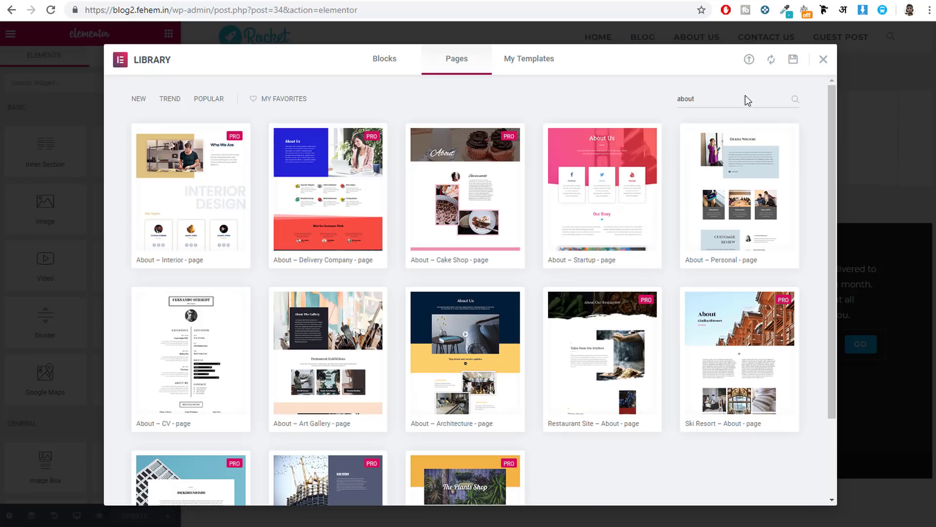
scroll(587, 274, down, 2)
scroll(432, 324, up, 2)
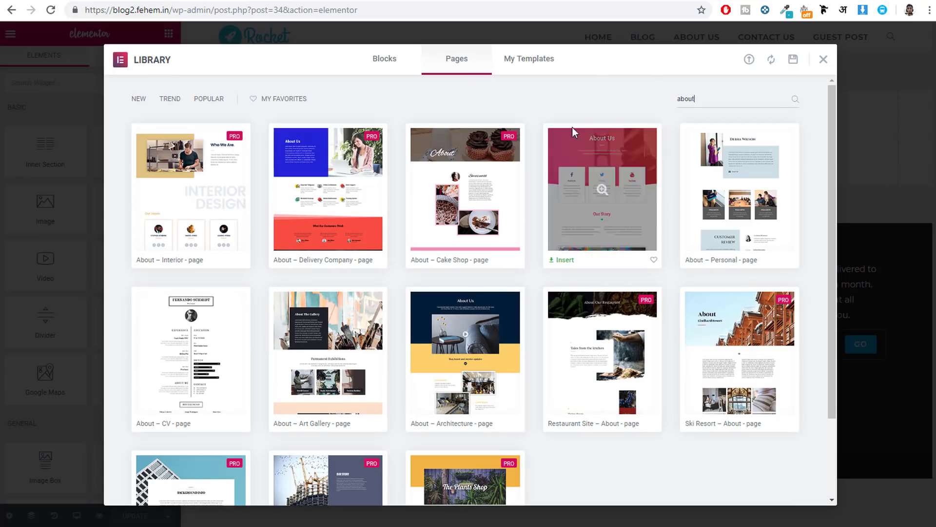
click(597, 191)
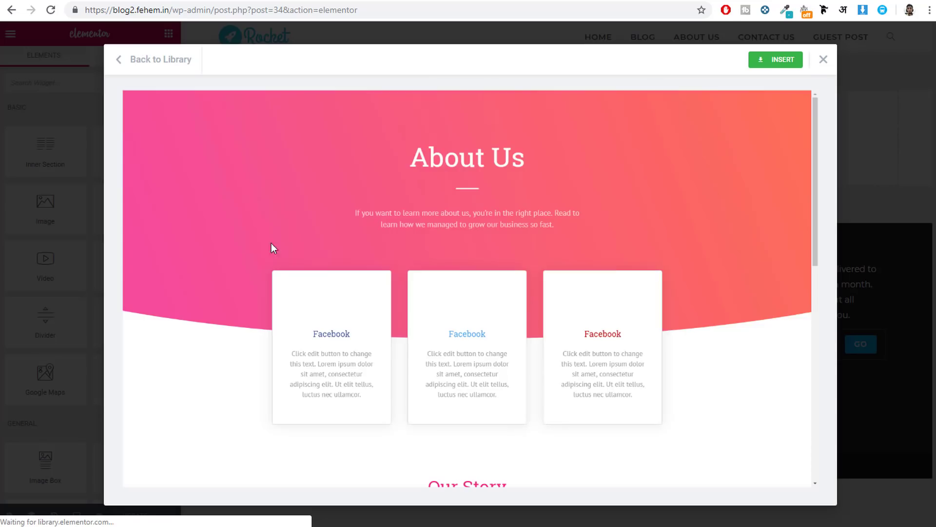
scroll(574, 263, down, 10)
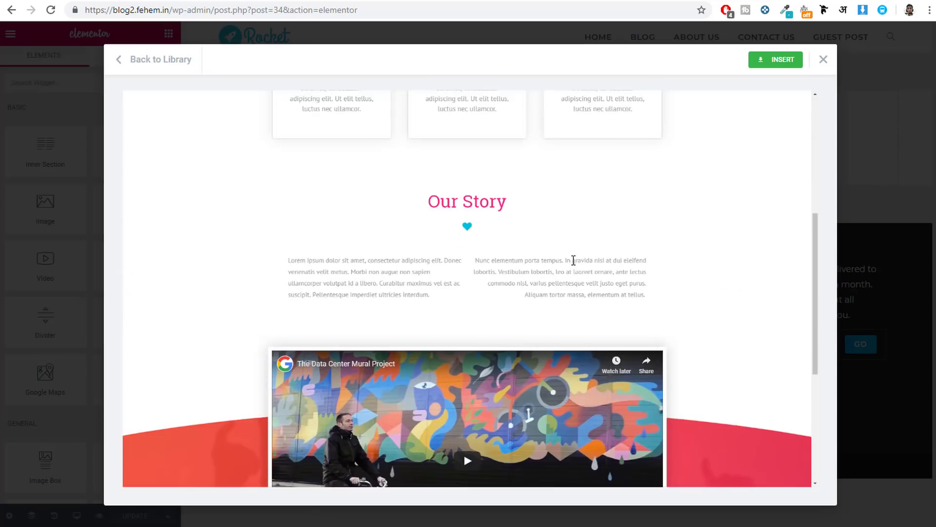
scroll(571, 266, up, 10)
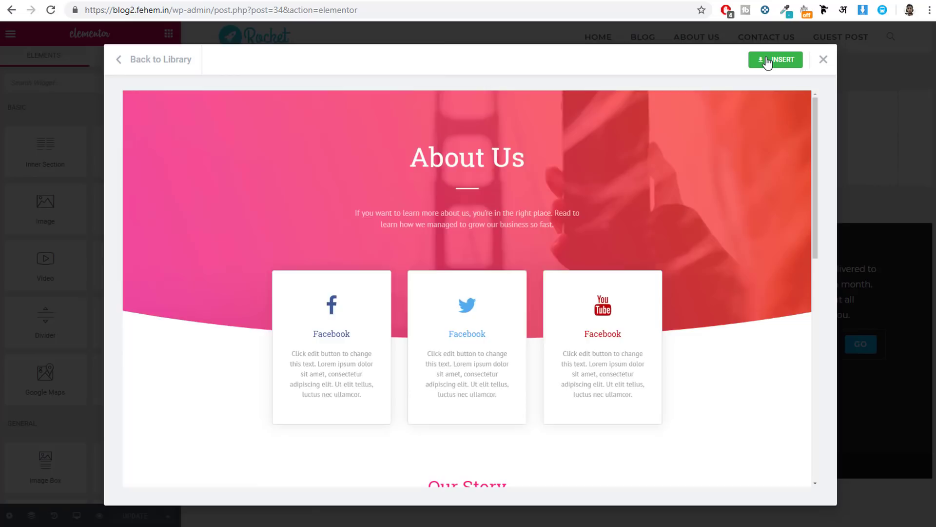
click(768, 61)
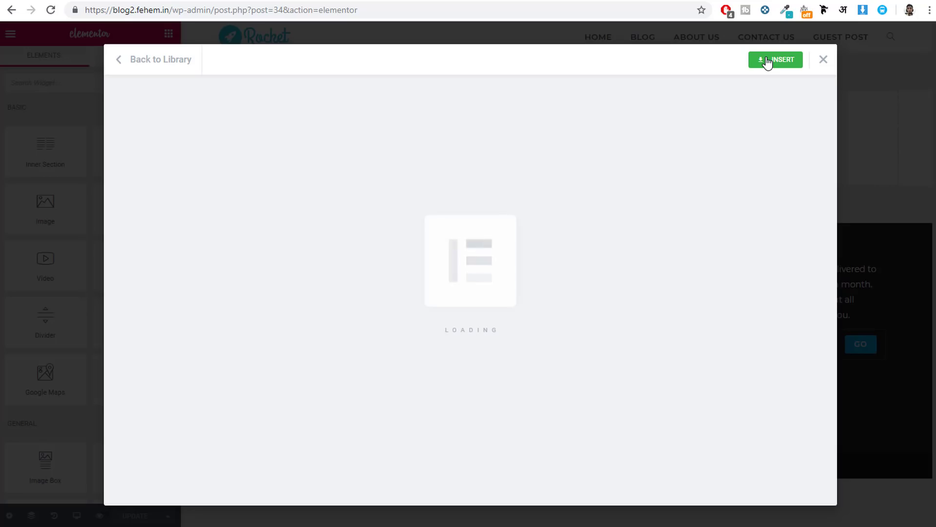
Rename the template's hero heading to 'Who Am I?'.
scroll(598, 272, down, 20)
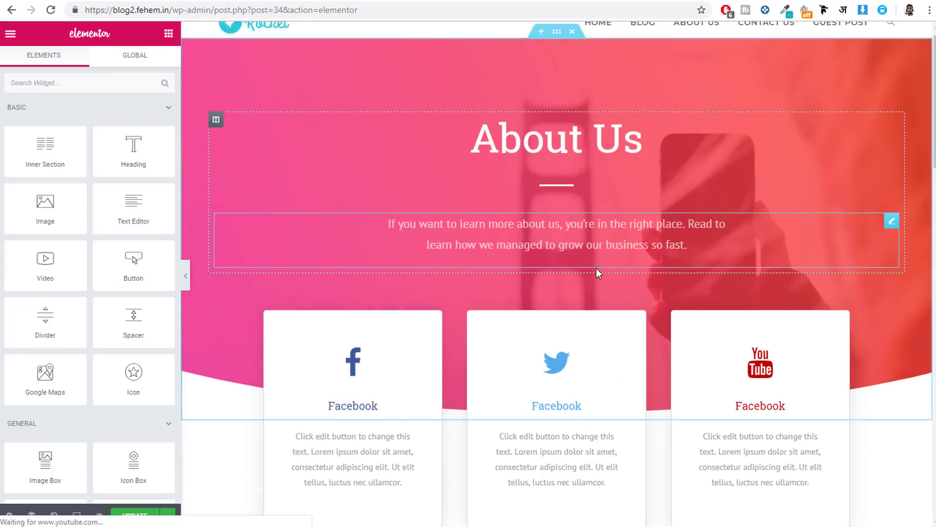
scroll(625, 337, up, 20)
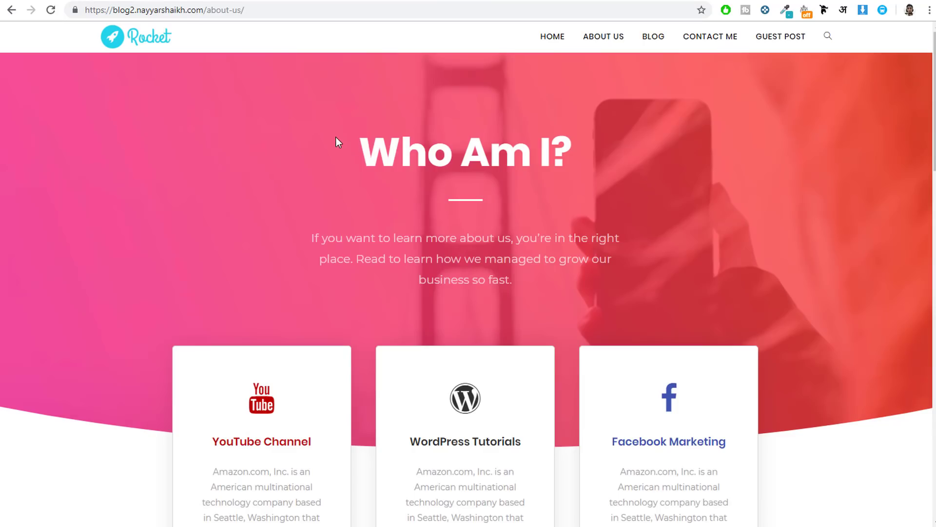
drag(336, 143, 622, 155)
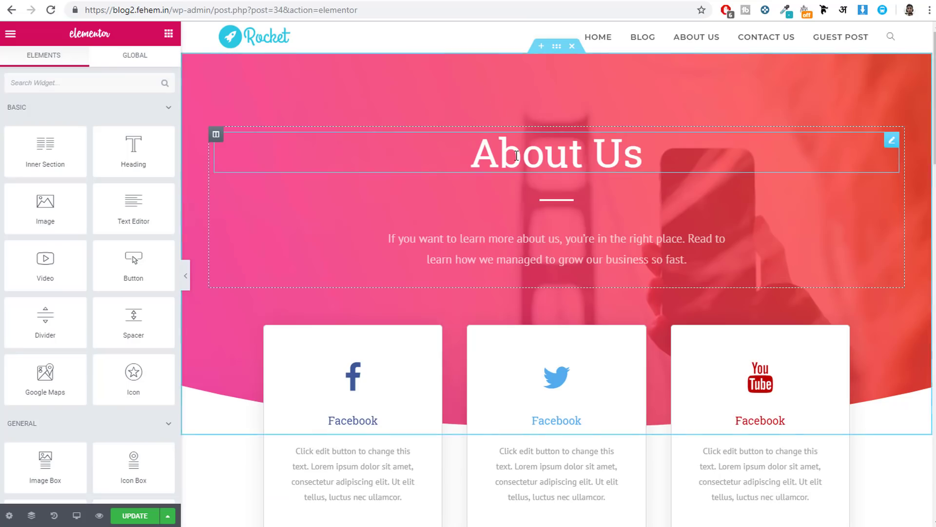
click(584, 158)
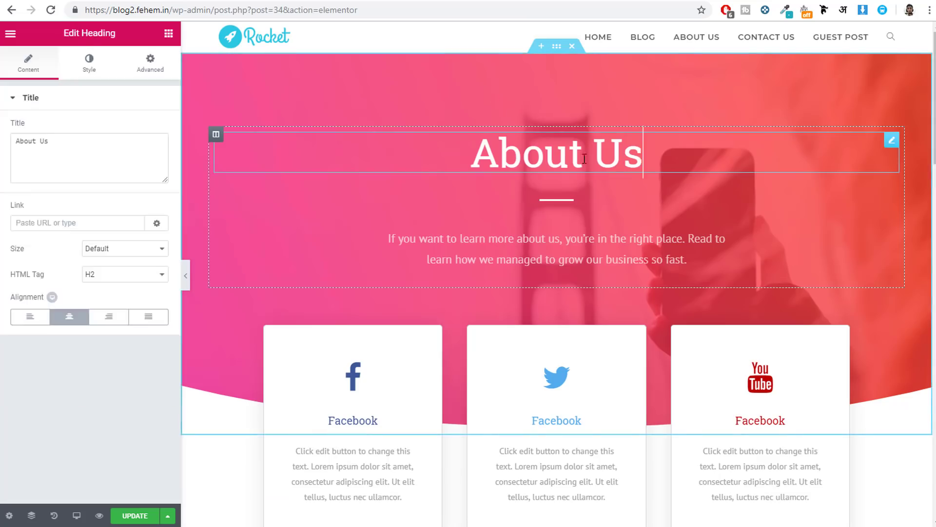
triple_click(92, 146)
text(Who Am I?)
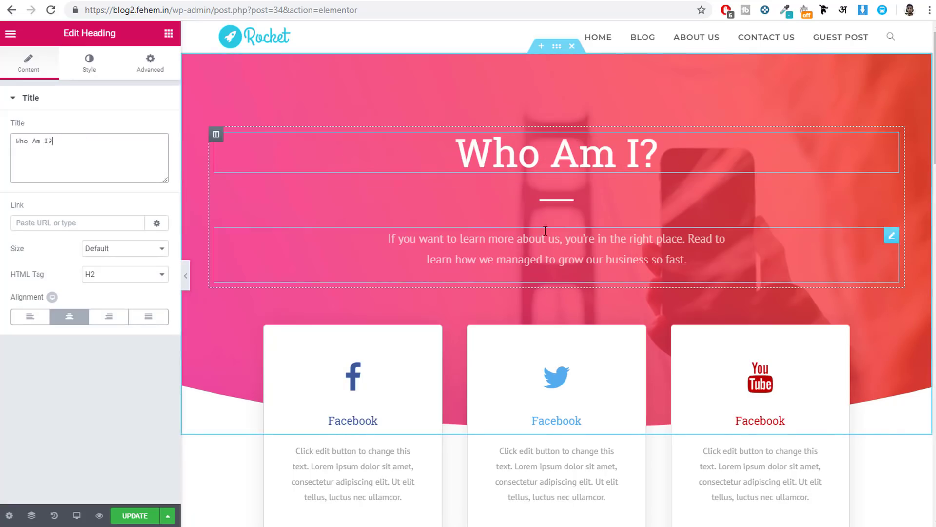
Replace the intro paragraph with the copied reference text, pasted as plain text.
click(500, 250)
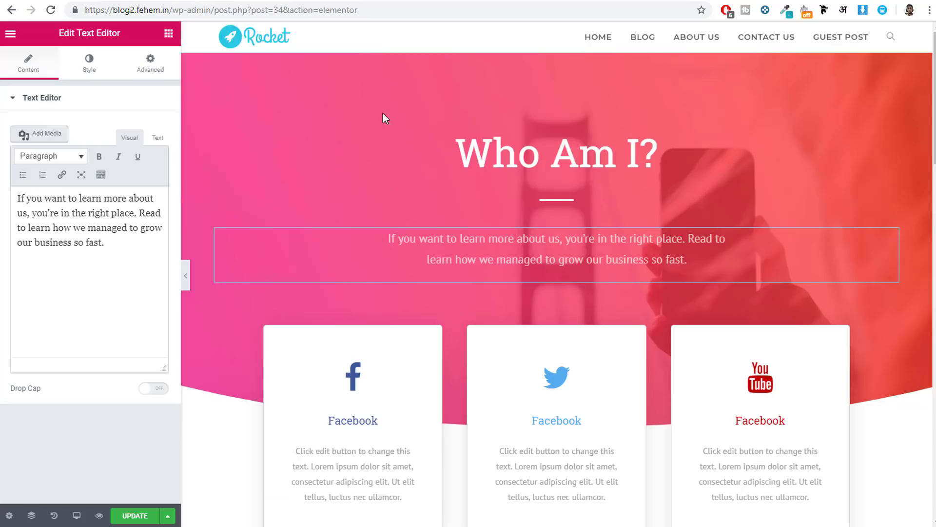
triple_click(93, 217)
text(If you want to learn more about us, you’re in the right place. Read to learn how we managed to grow our business so fast.)
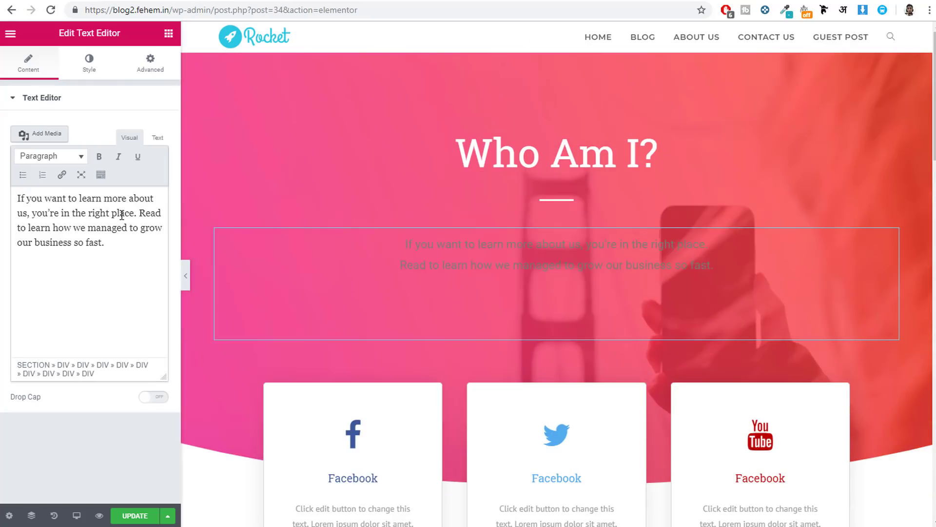
key(ctrl+a)
key(ctrl+c)
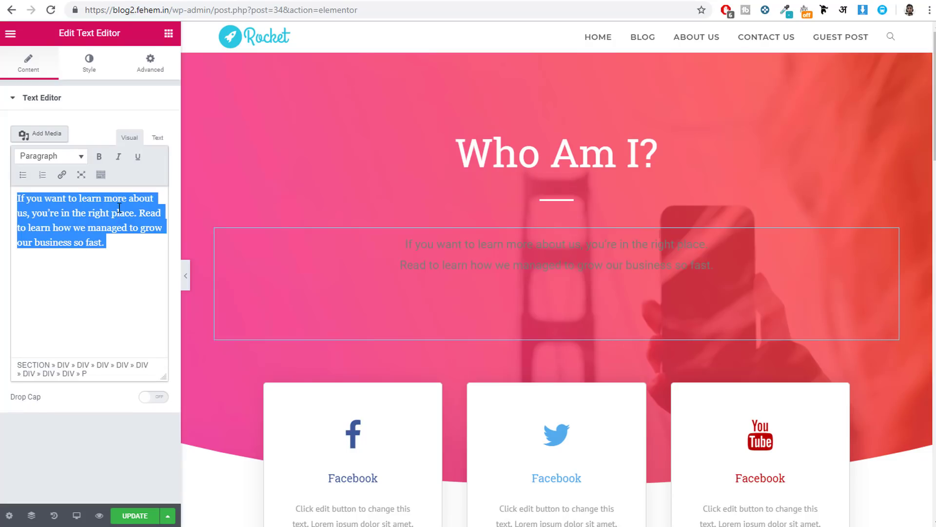
key(BackSpace)
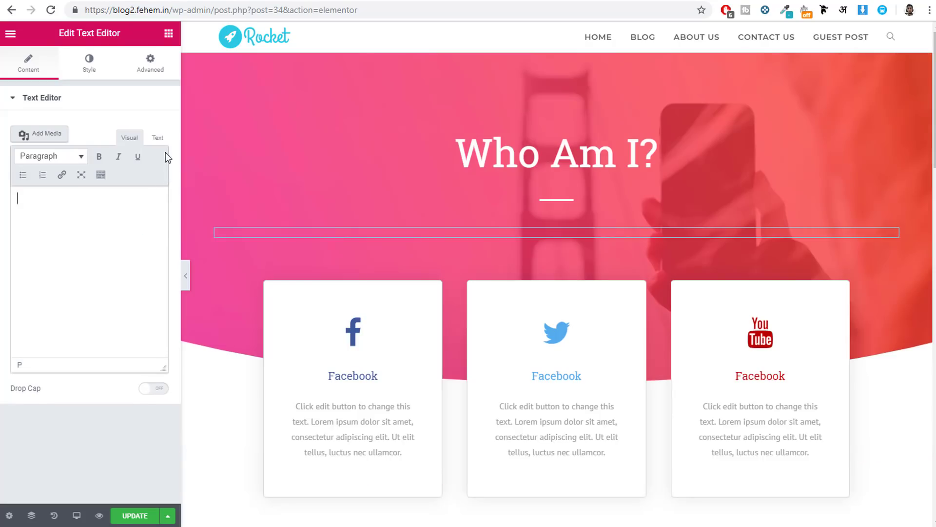
click(159, 139)
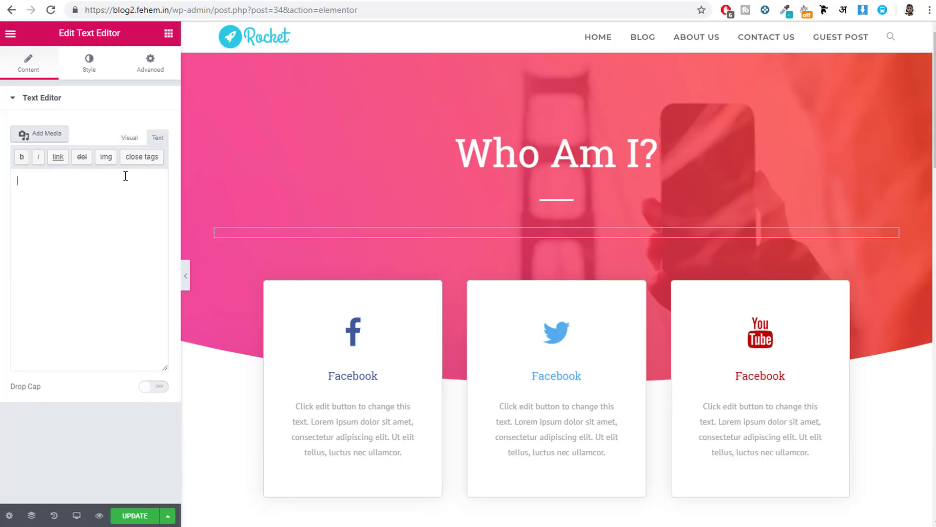
key(ctrl+v)
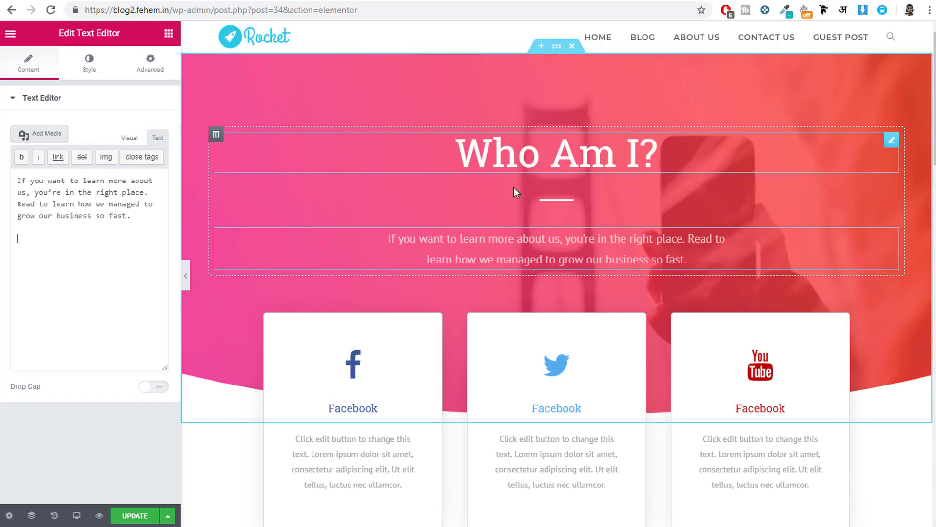
click(130, 138)
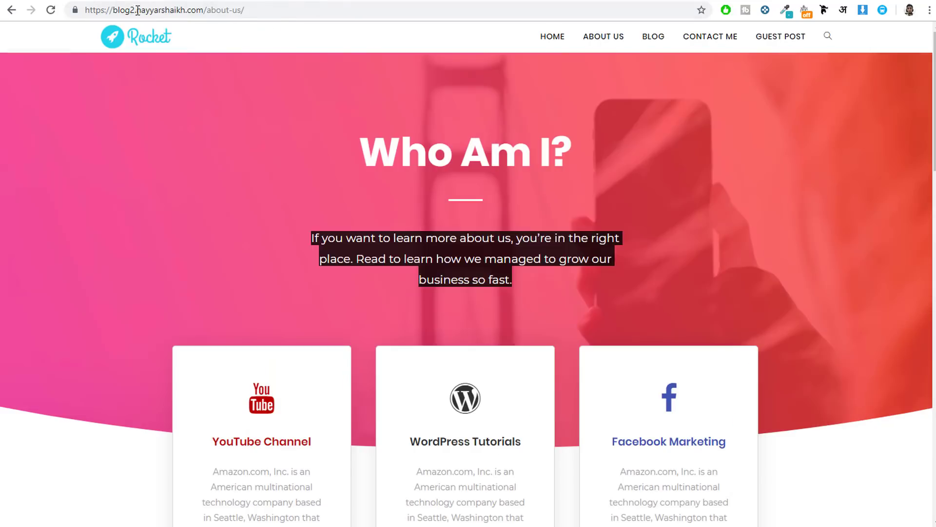
triple_click(415, 153)
click(423, 104)
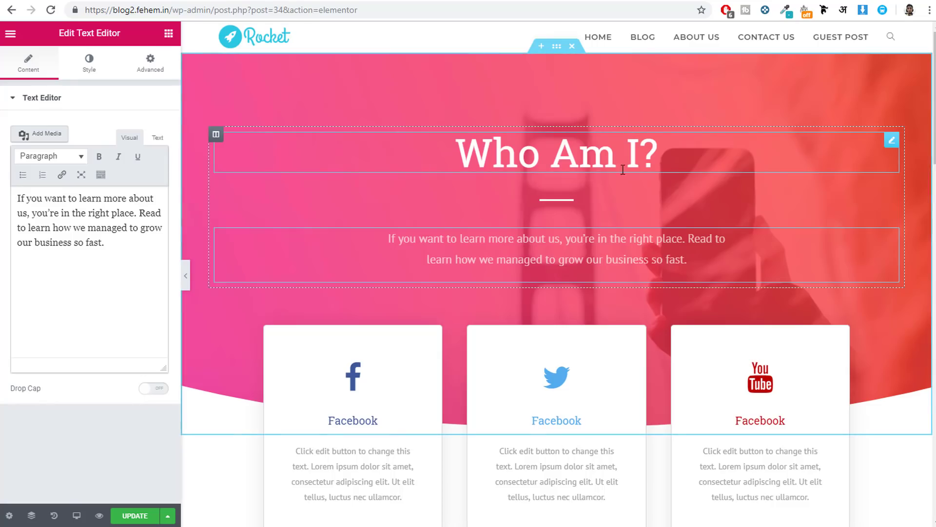
Set the Who Am I? heading typography to Poppins, weight 700, and update the page.
click(576, 152)
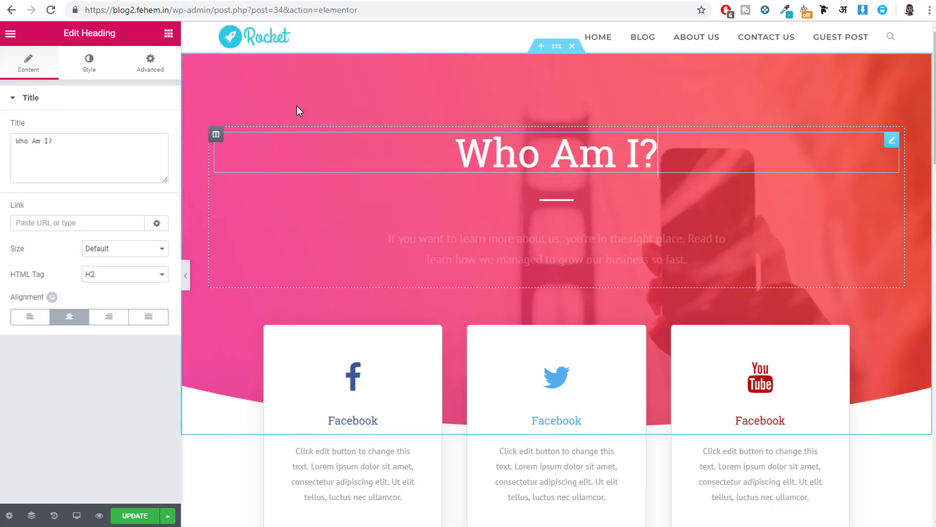
click(90, 63)
click(154, 155)
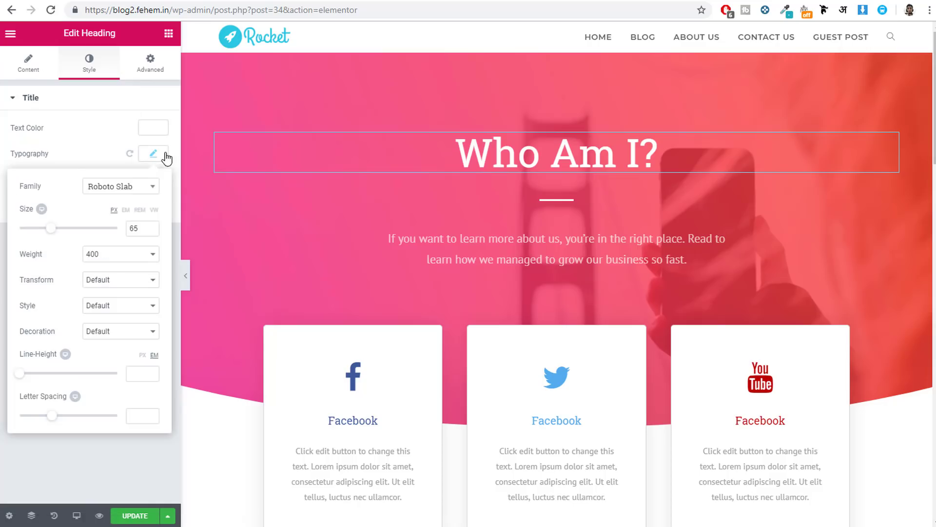
click(130, 189)
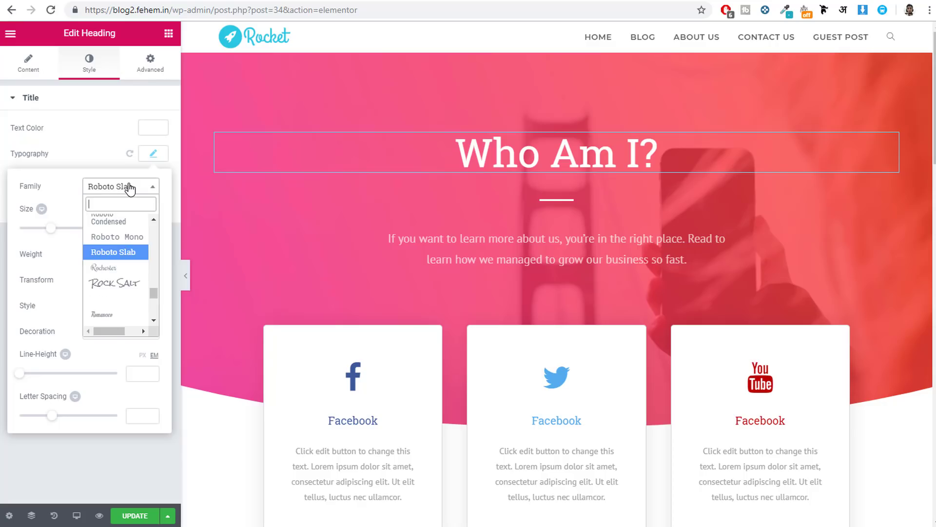
text(popp)
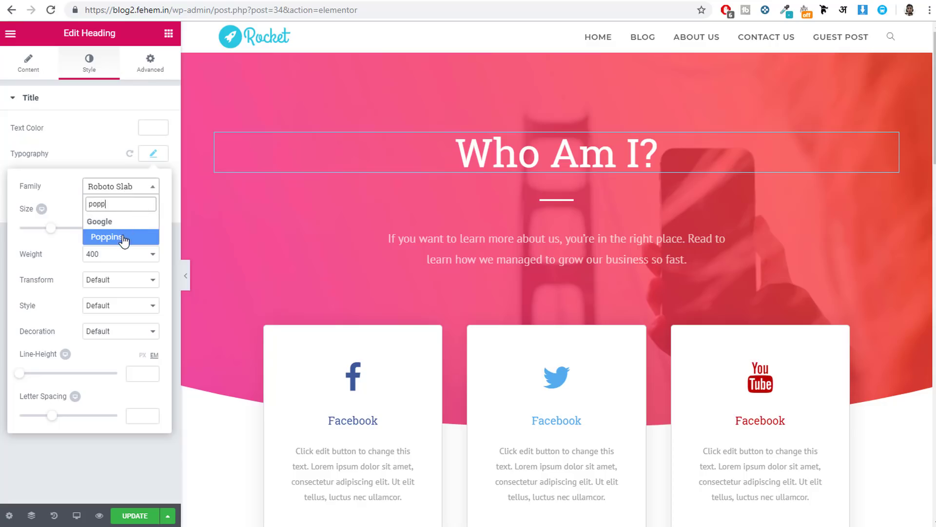
click(123, 238)
click(107, 256)
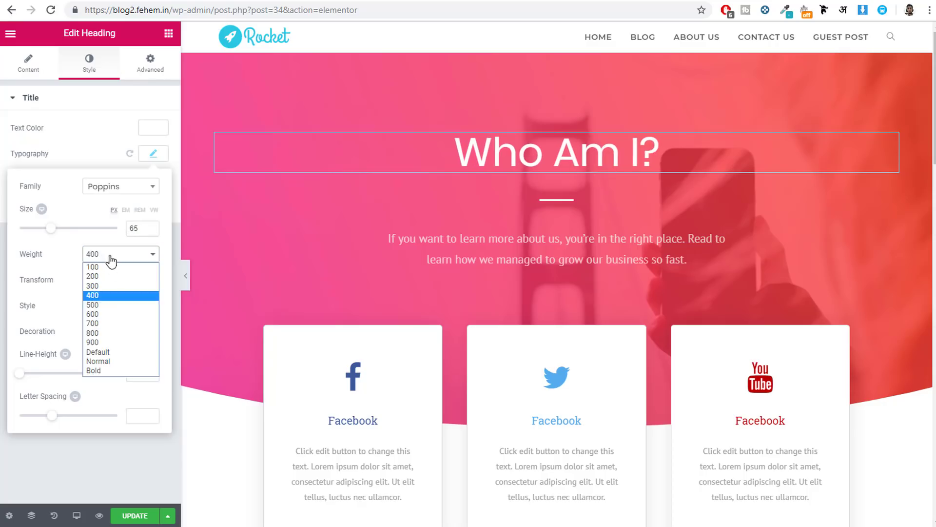
click(121, 315)
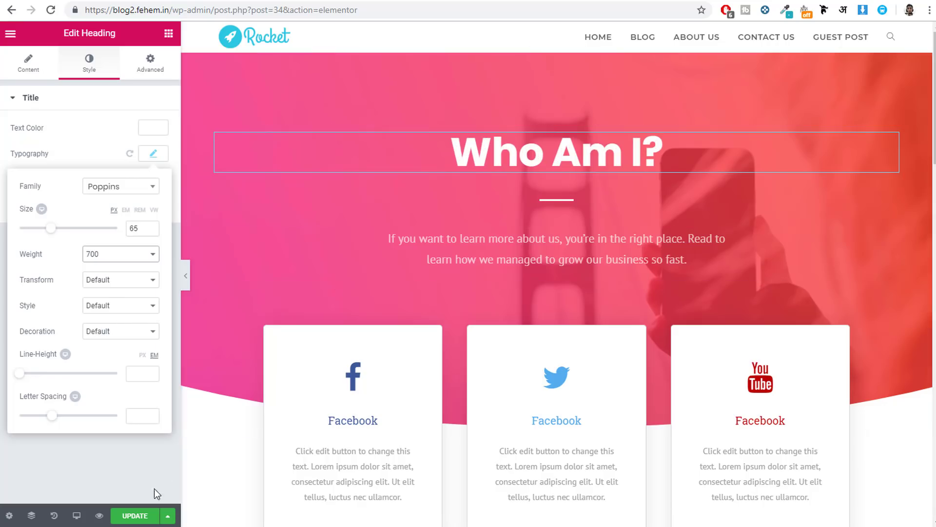
click(134, 516)
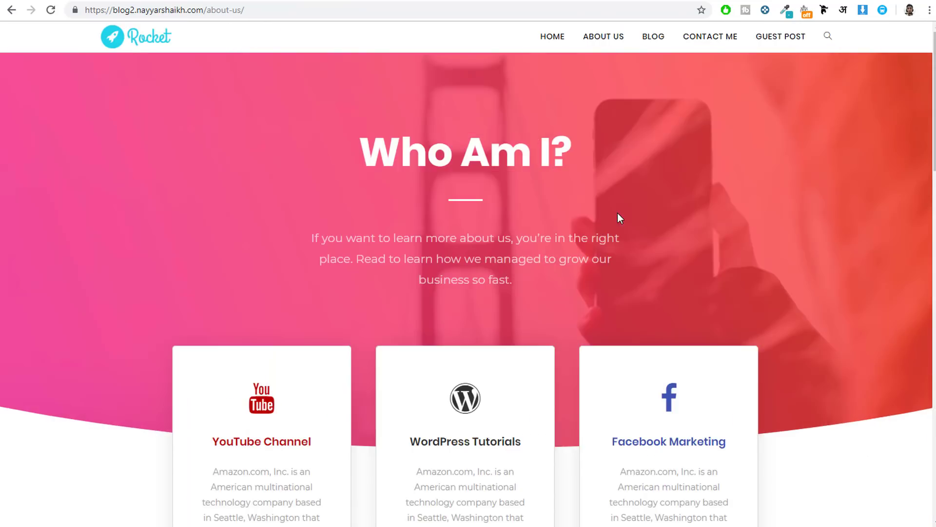
scroll(619, 219, down, 4)
scroll(618, 222, down, 2)
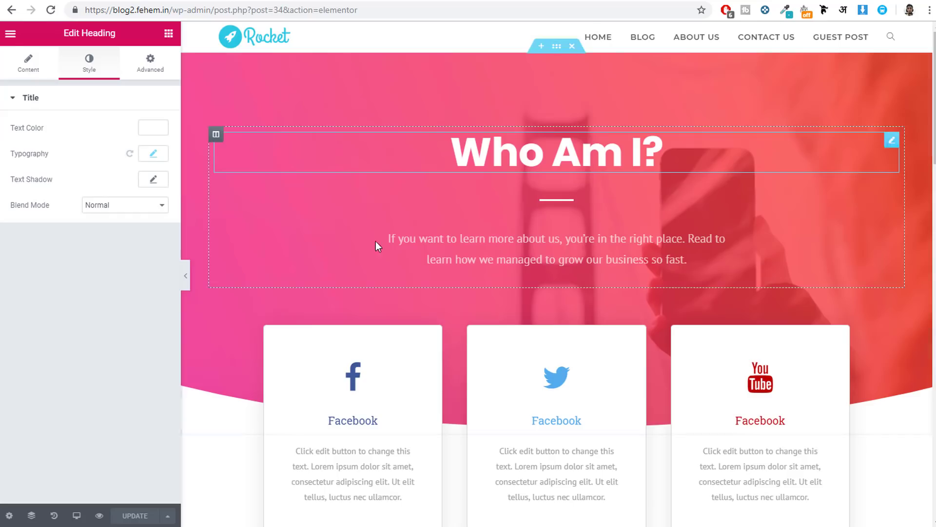
Give the first service card the YouTube icon.
scroll(378, 251, down, 3)
click(376, 234)
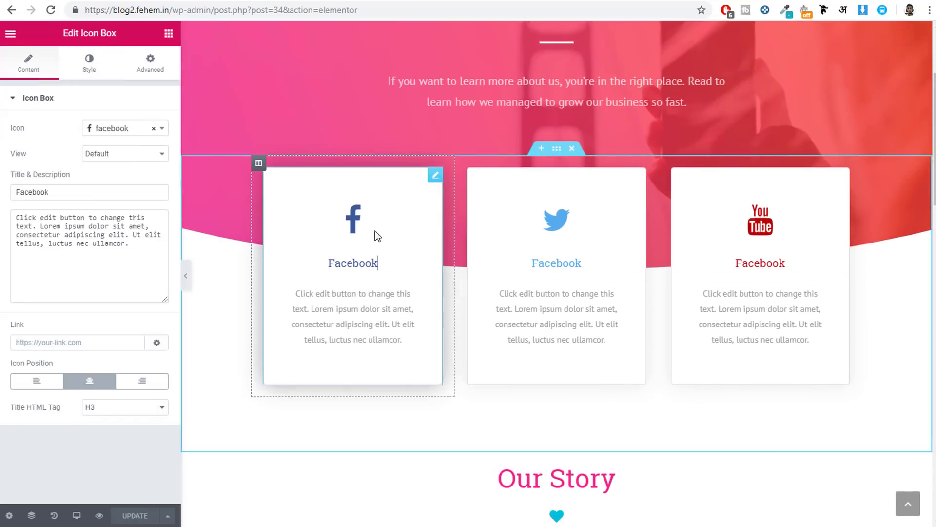
click(113, 137)
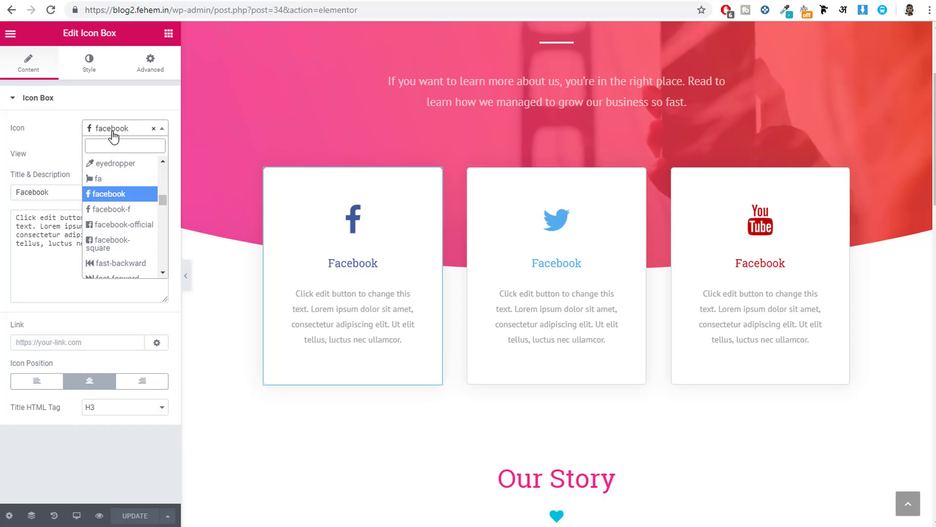
text(you)
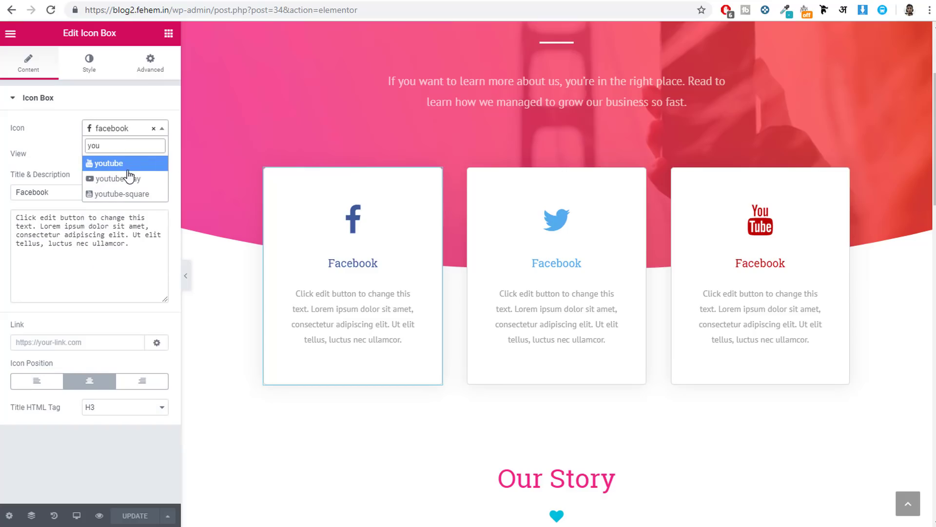
click(121, 155)
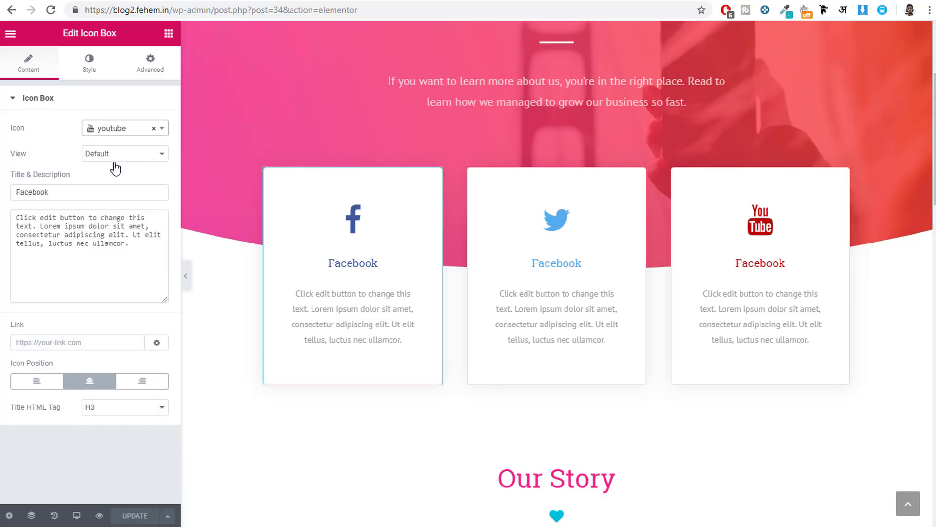
Retitle the card 'YouTube Tutorials' and paste the Amazon paragraph as its description.
double_click(85, 191)
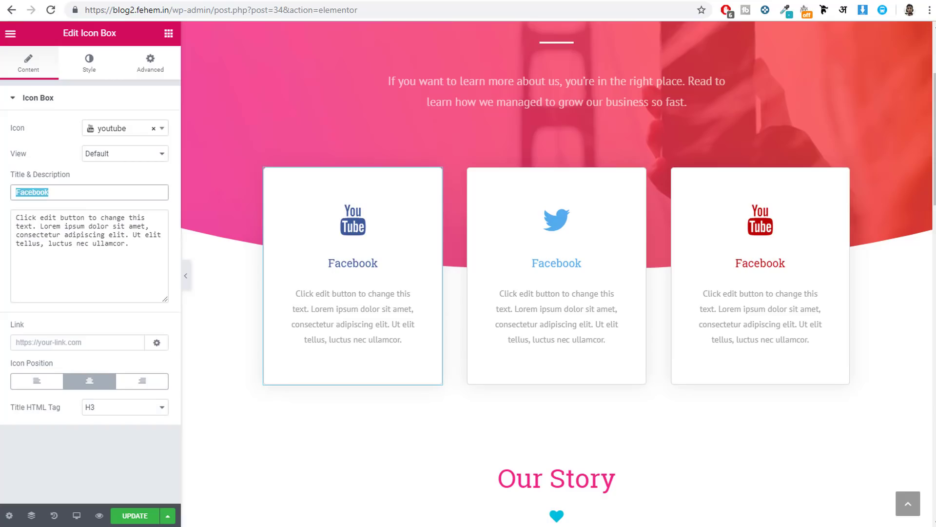
text(YouTube )
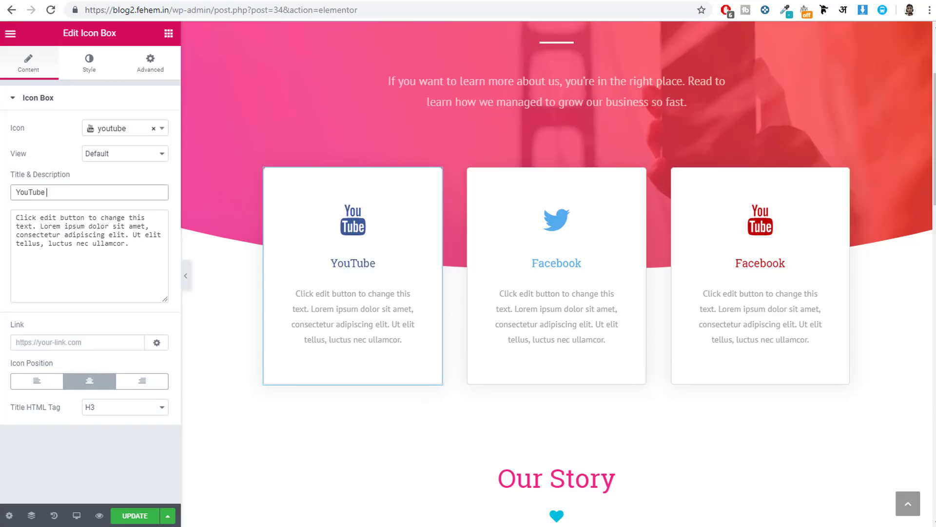
text(Tutori)
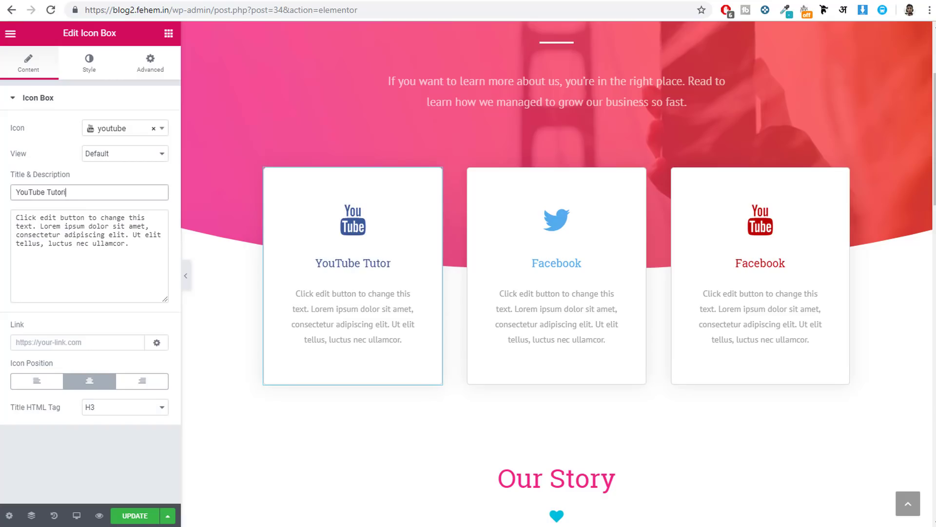
text(als)
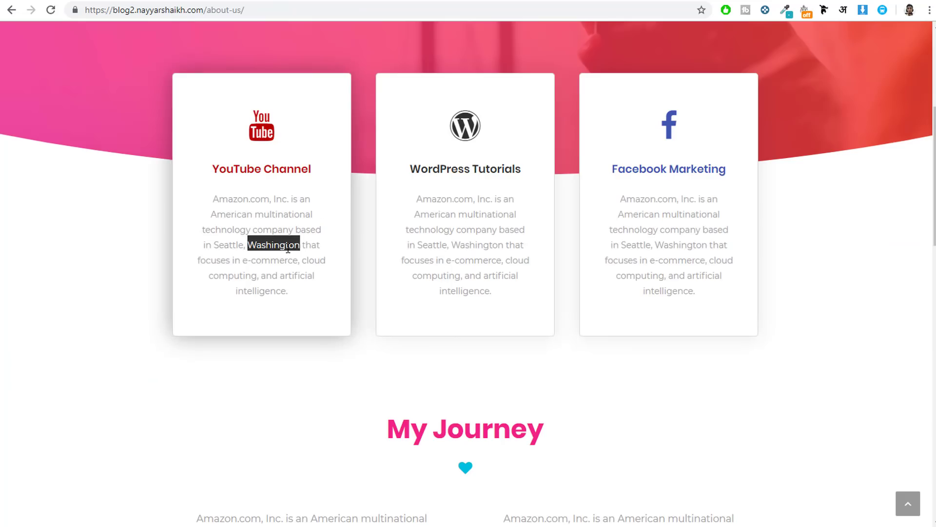
triple_click(273, 244)
key(ctrl+c)
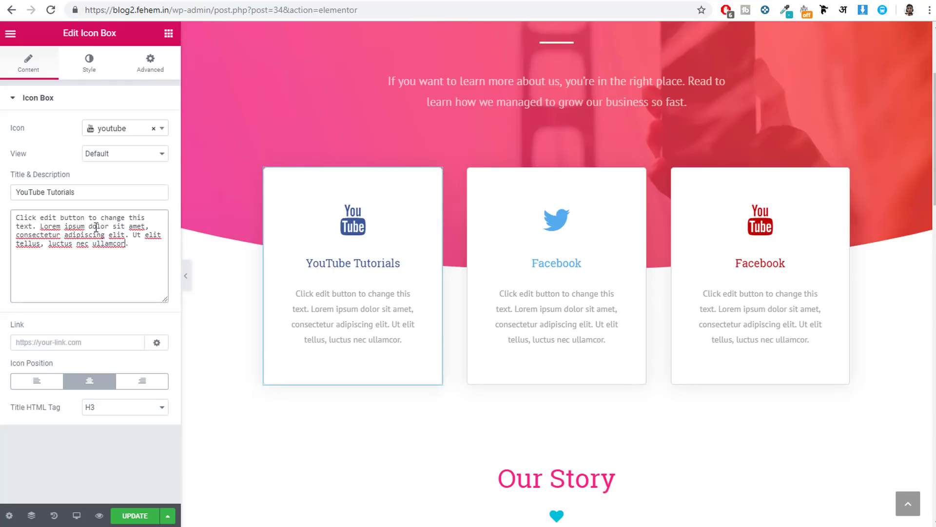
key(ctrl+shift+Home)
key(ctrl+v)
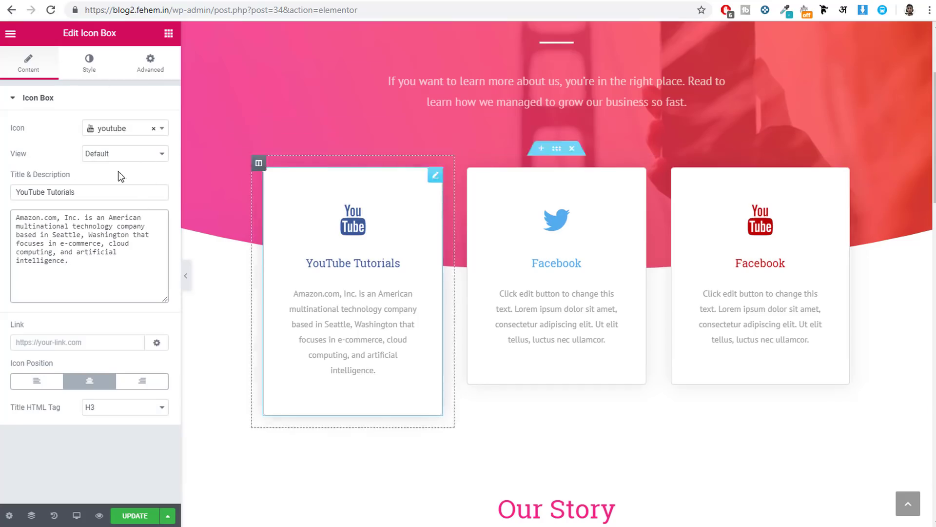
Set the YouTube Tutorials card's icon primary colour to pink #ff3067.
click(90, 65)
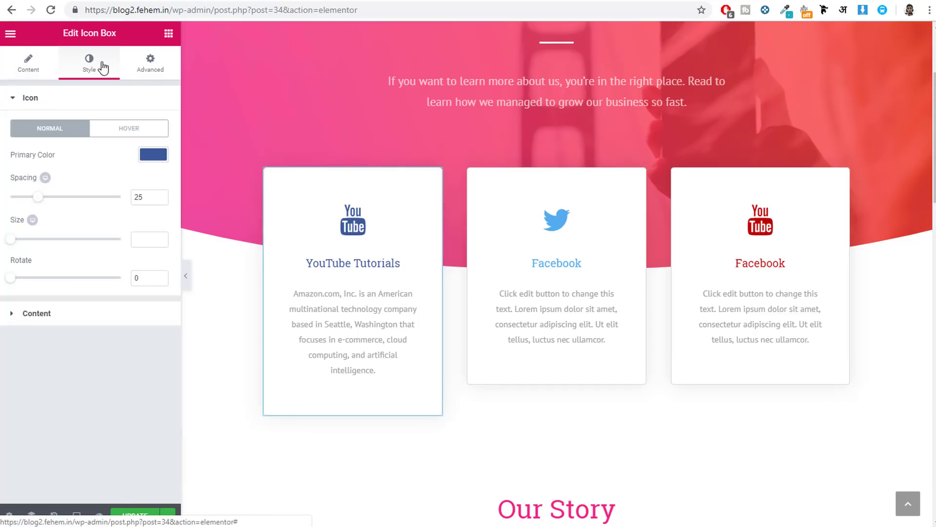
click(156, 152)
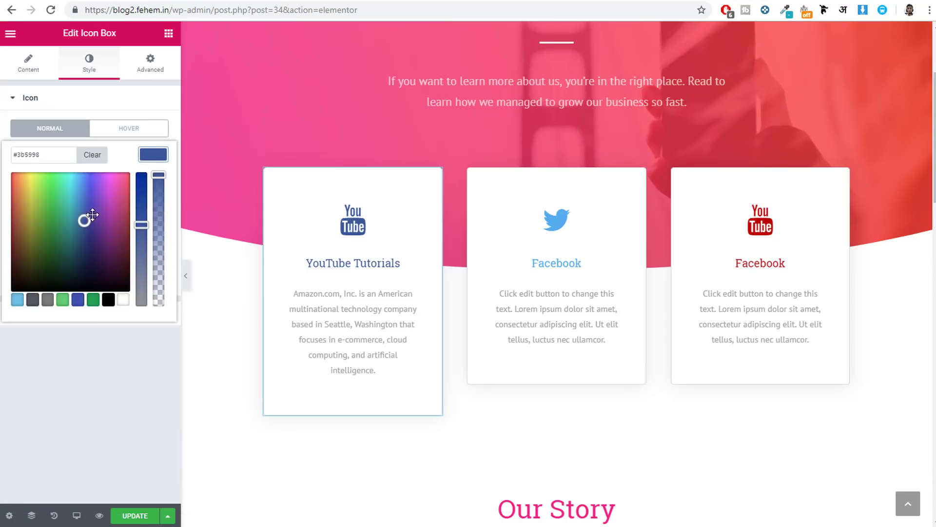
mouse_move(92, 215)
mouse_down()
mouse_move(126, 178)
mouse_move(159, 162)
mouse_up()
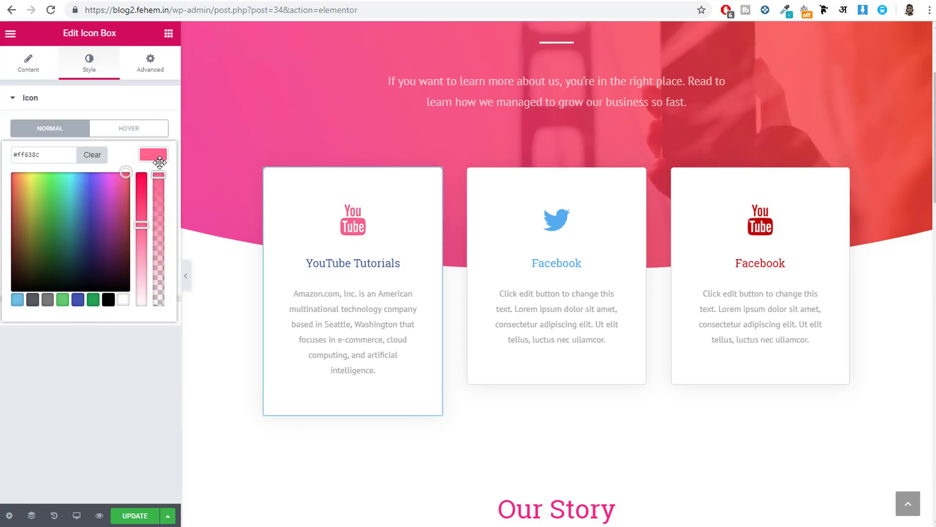
drag(147, 218, 149, 204)
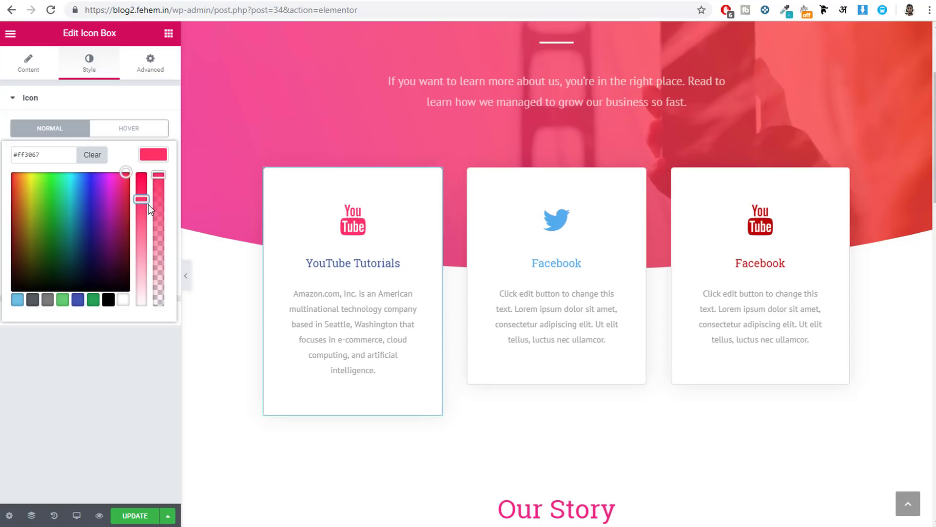
triple_click(62, 162)
key(ctrl+c)
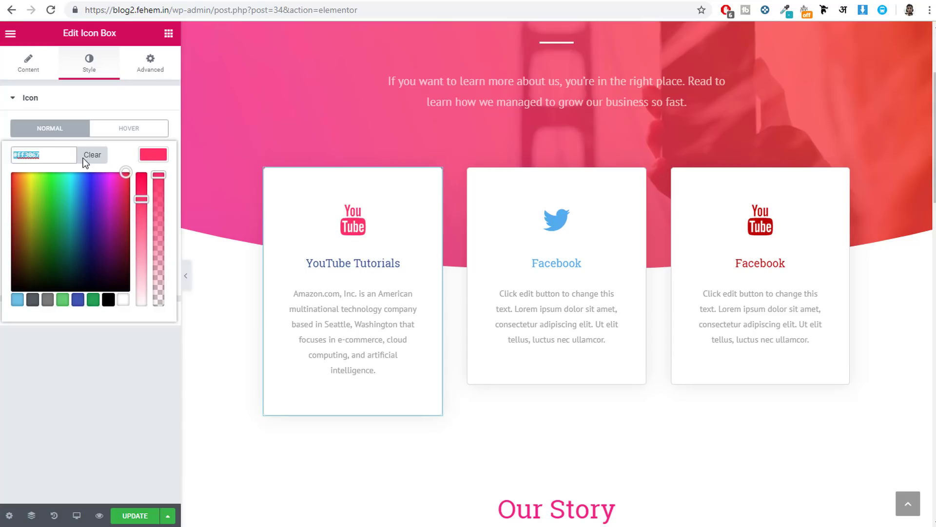
click(152, 153)
Paste #ff3067 as the card title colour.
click(84, 319)
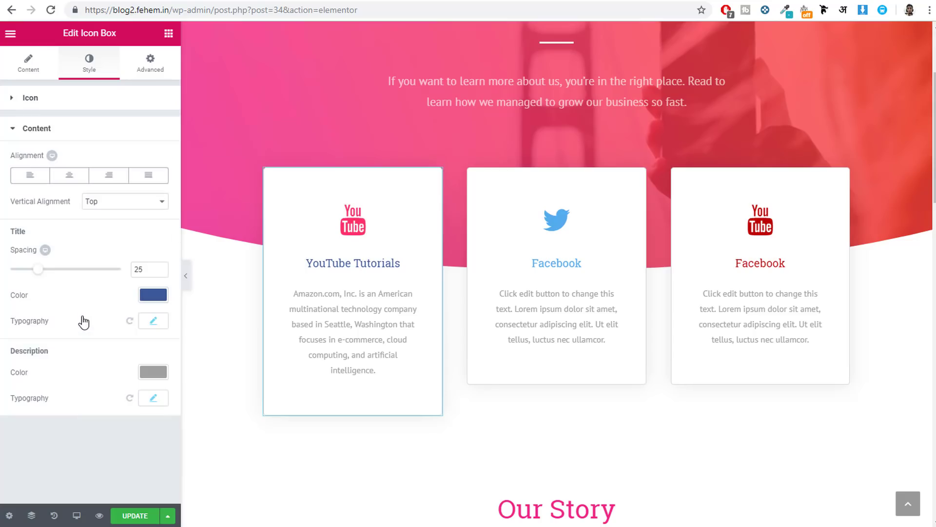
click(153, 295)
triple_click(49, 295)
key(ctrl+v)
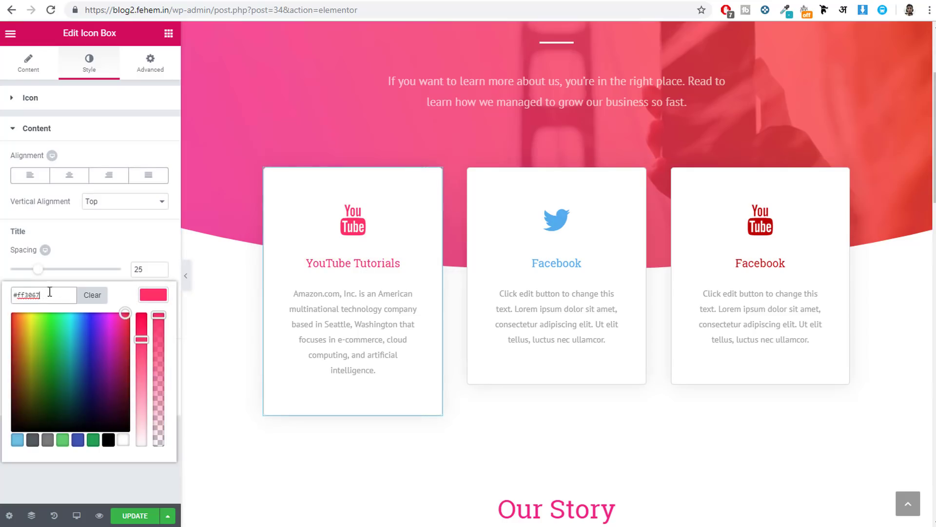
click(149, 291)
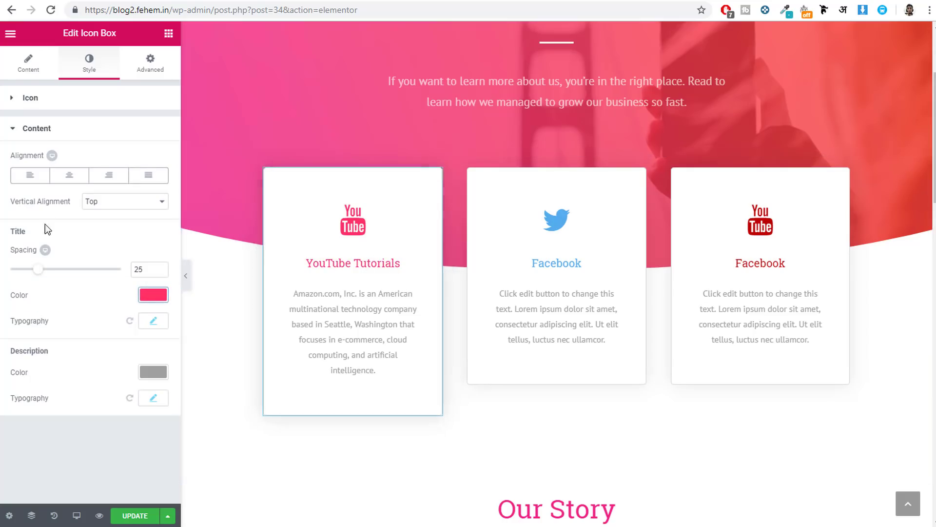
Set the card title typography to Poppins at weight 600.
click(154, 323)
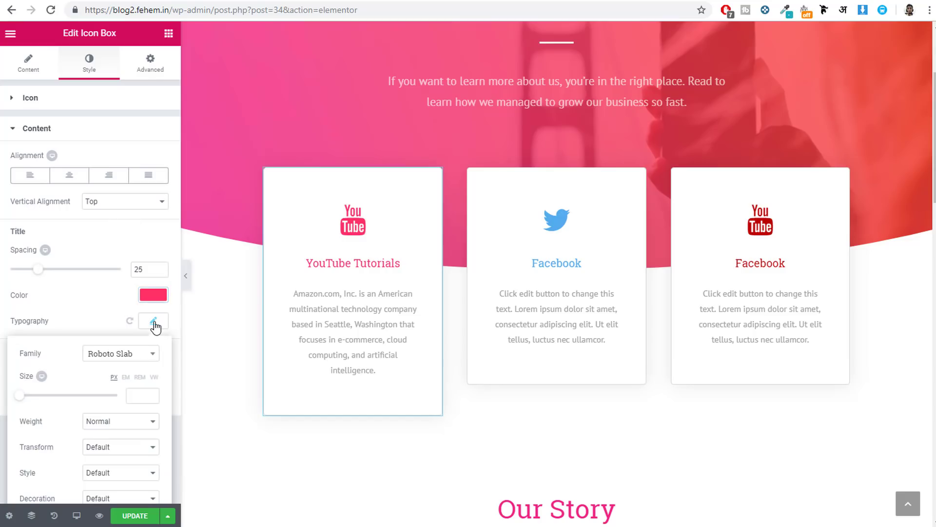
click(116, 361)
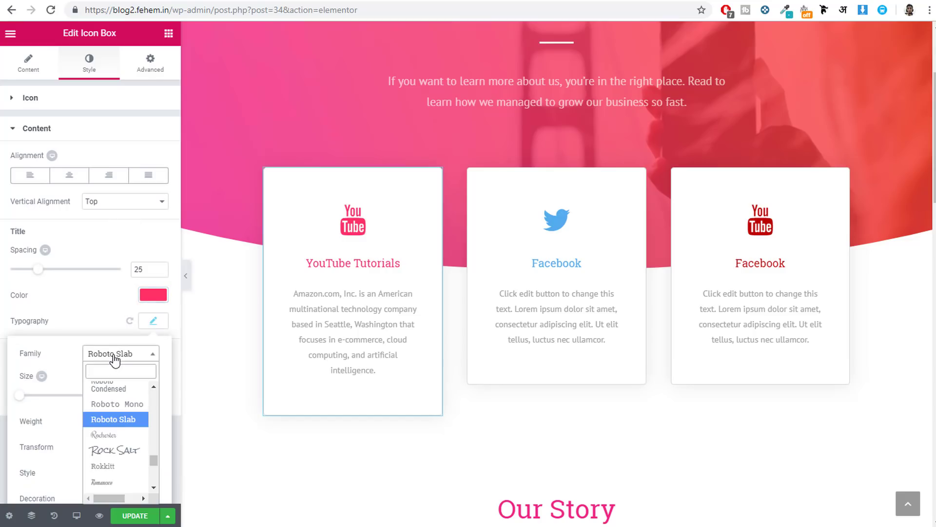
text(popp)
key(Return)
scroll(130, 374, down, 2)
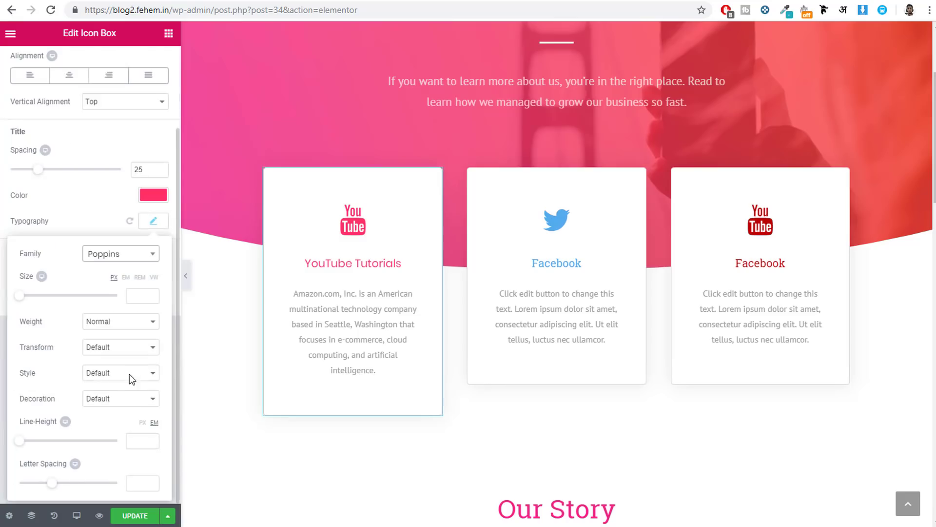
click(105, 323)
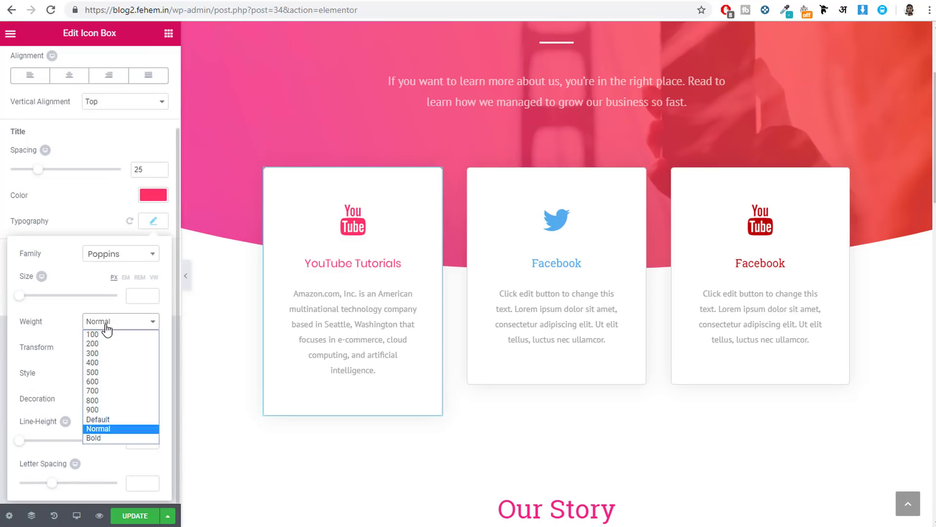
click(105, 390)
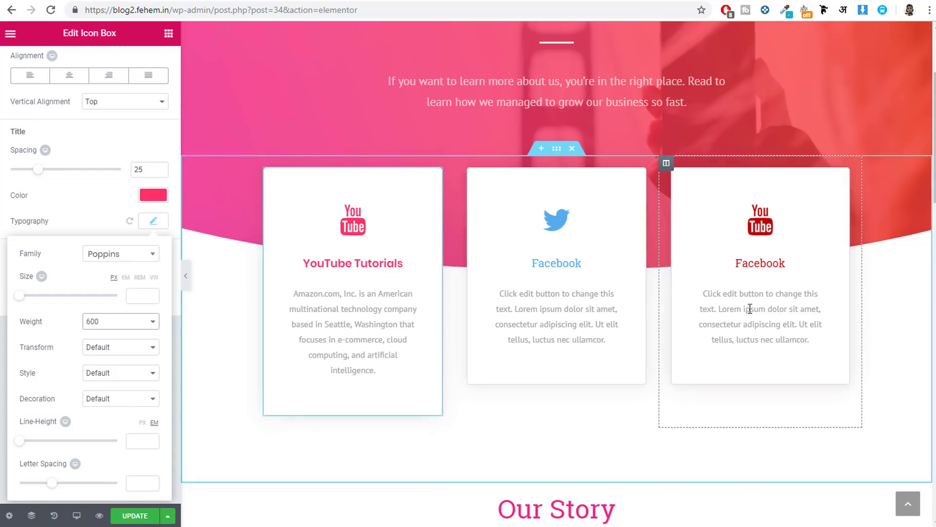
scroll(848, 264, down, 5)
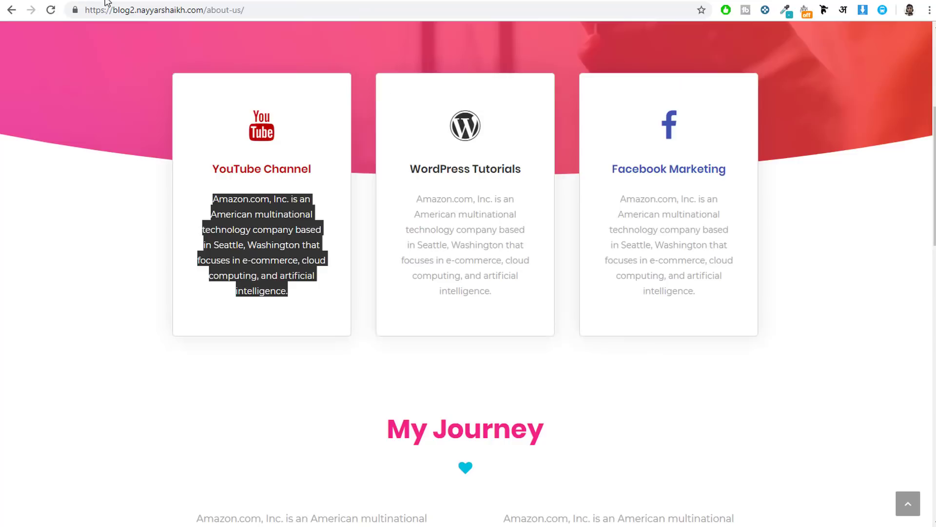
scroll(710, 337, down, 4)
Copy 'My Journey' from the reference page and replace the Our Story heading text with it.
double_click(400, 211)
drag(400, 211, 533, 219)
key(ctrl+c)
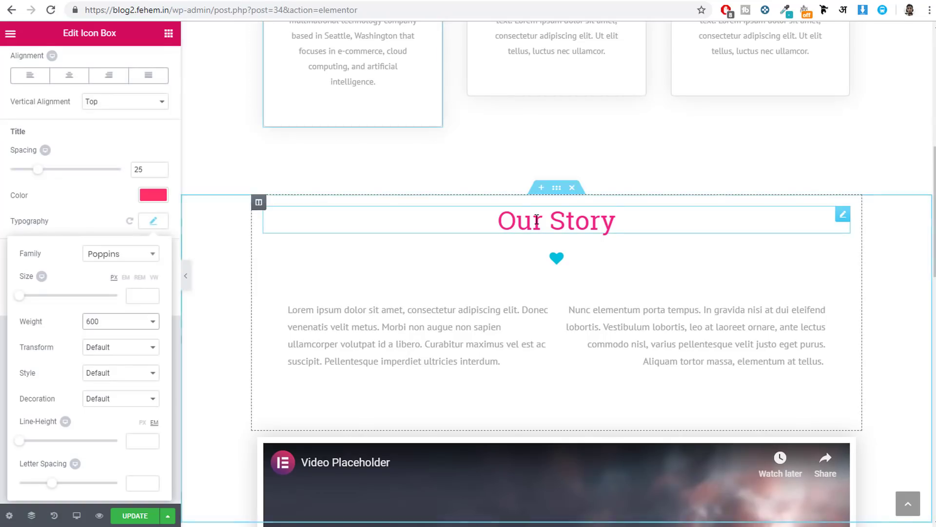
click(503, 230)
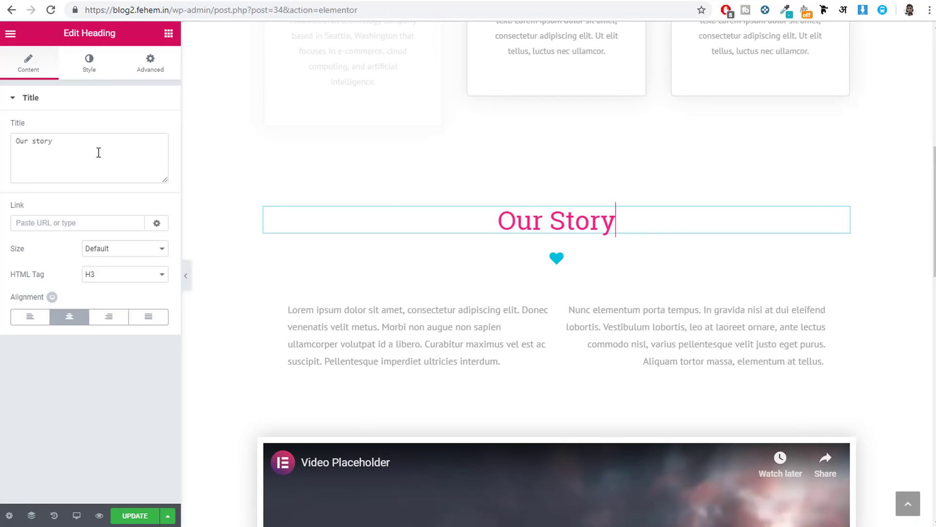
triple_click(93, 150)
key(ctrl+v)
Set the My Journey heading typography to Poppins, weight 700.
click(90, 62)
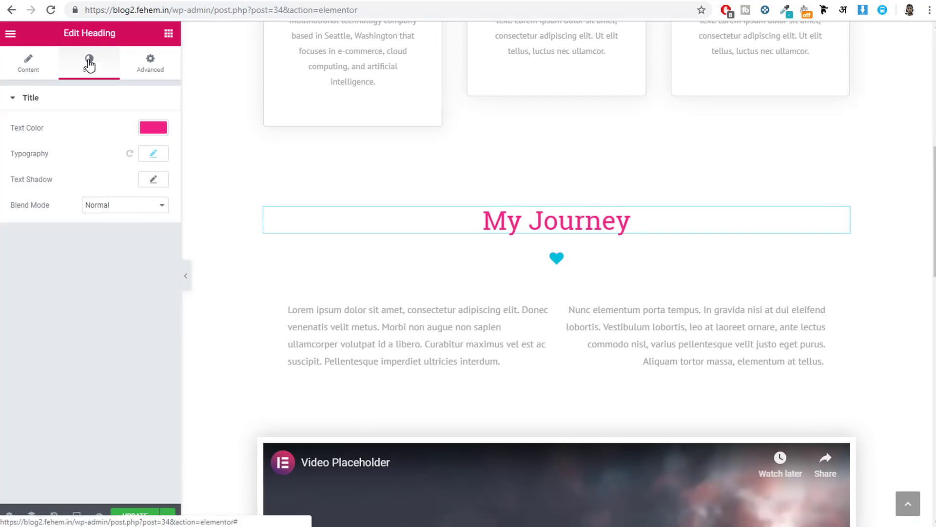
click(156, 128)
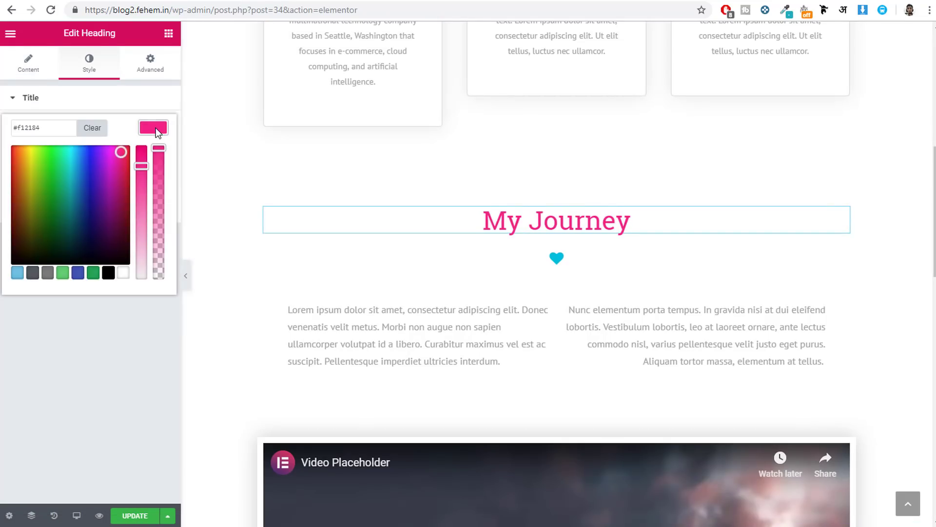
click(156, 127)
click(150, 157)
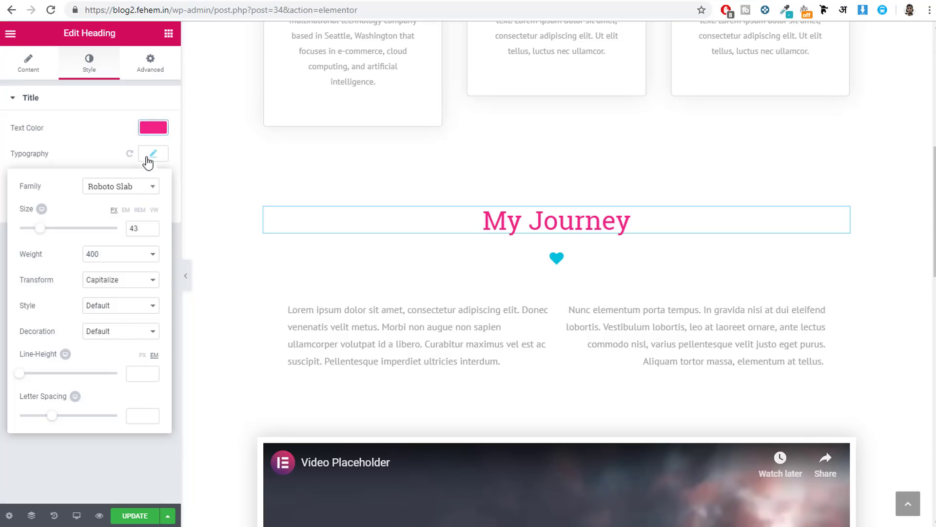
click(116, 190)
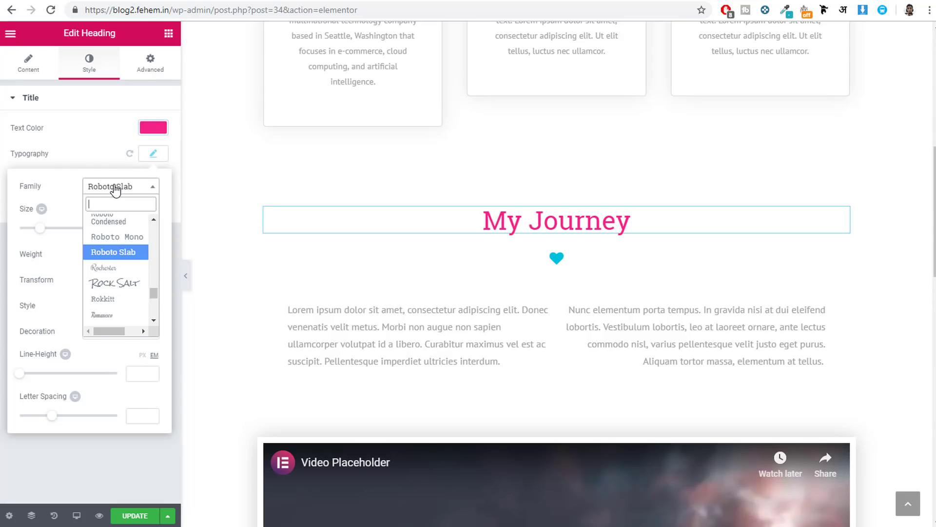
text(poppins)
key(Return)
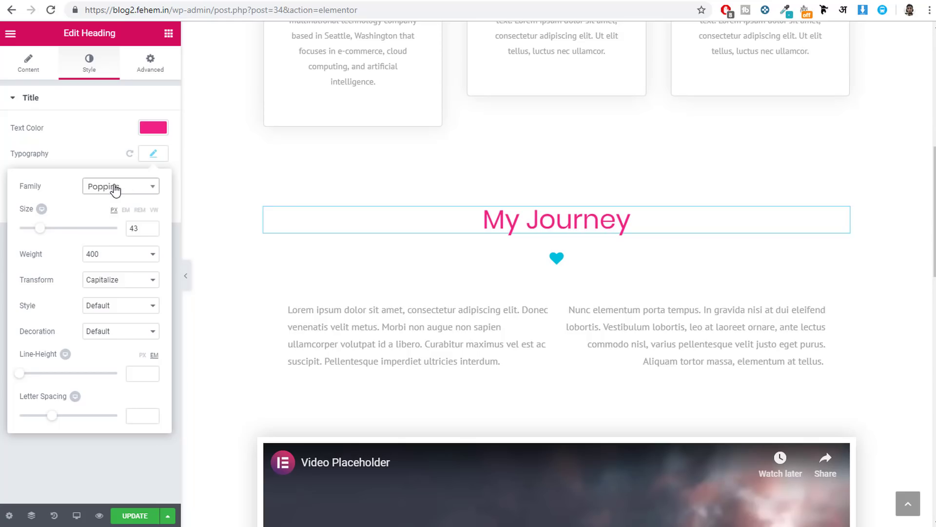
click(121, 254)
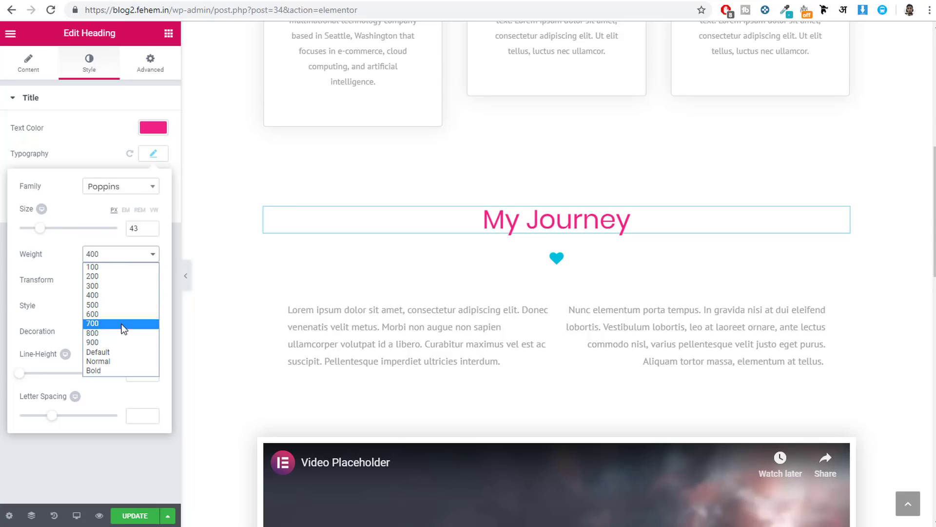
click(122, 327)
click(427, 332)
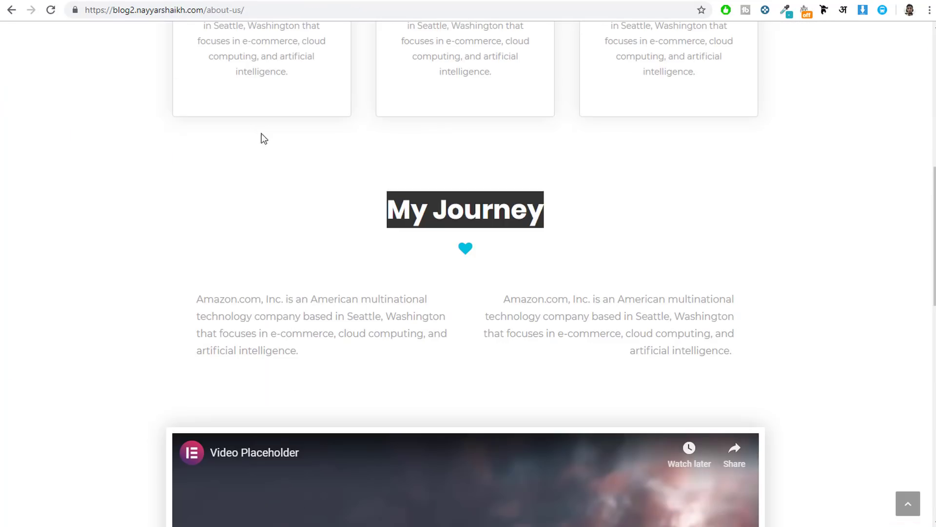
Replace the left column's placeholder text with the Amazon paragraph.
triple_click(311, 298)
key(ctrl+c)
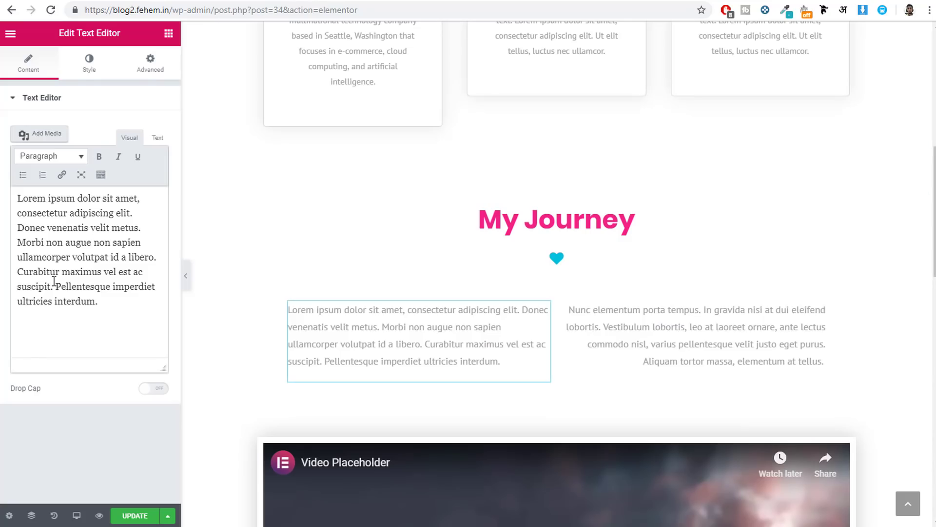
triple_click(54, 281)
key(ctrl+v)
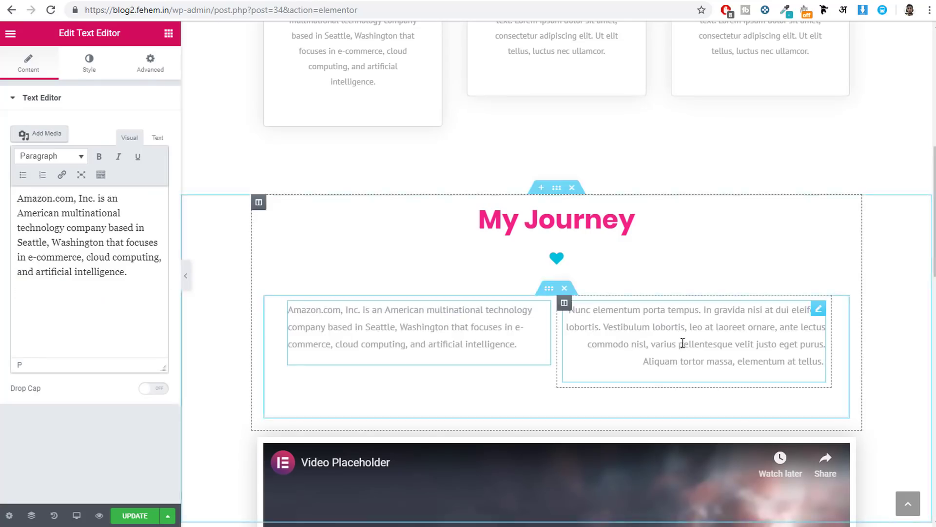
Replace the right column's text with the same Amazon paragraph.
click(681, 316)
click(147, 255)
key(ctrl+a)
key(ctrl+v)
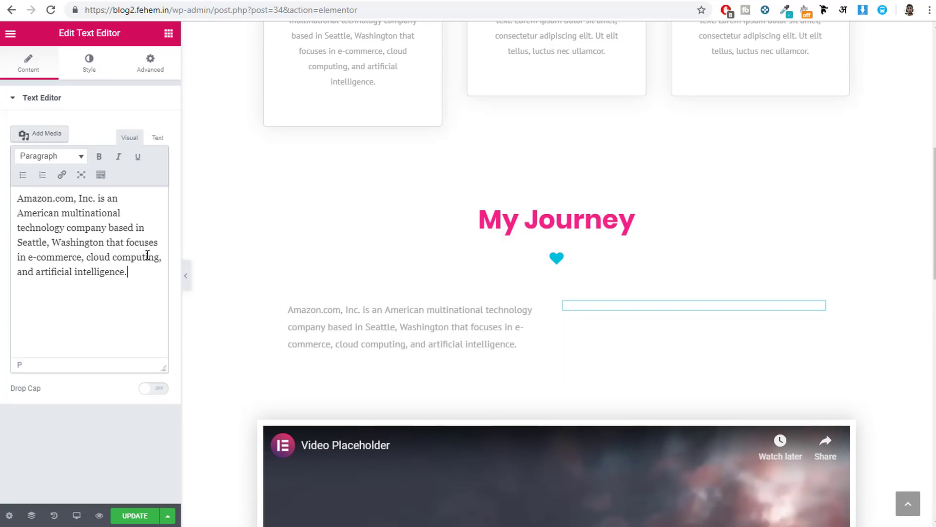
scroll(857, 288, down, 5)
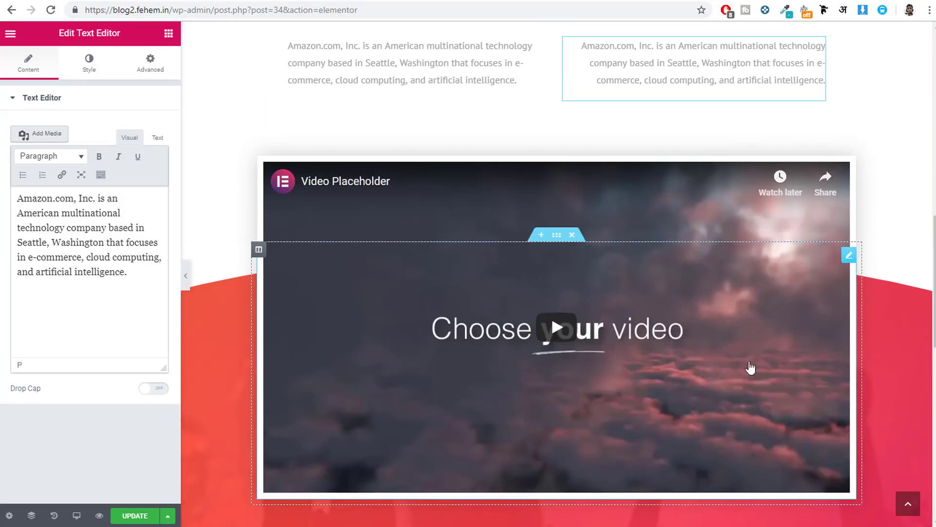
scroll(751, 368, down, 1)
scroll(694, 327, down, 5)
scroll(692, 324, up, 8)
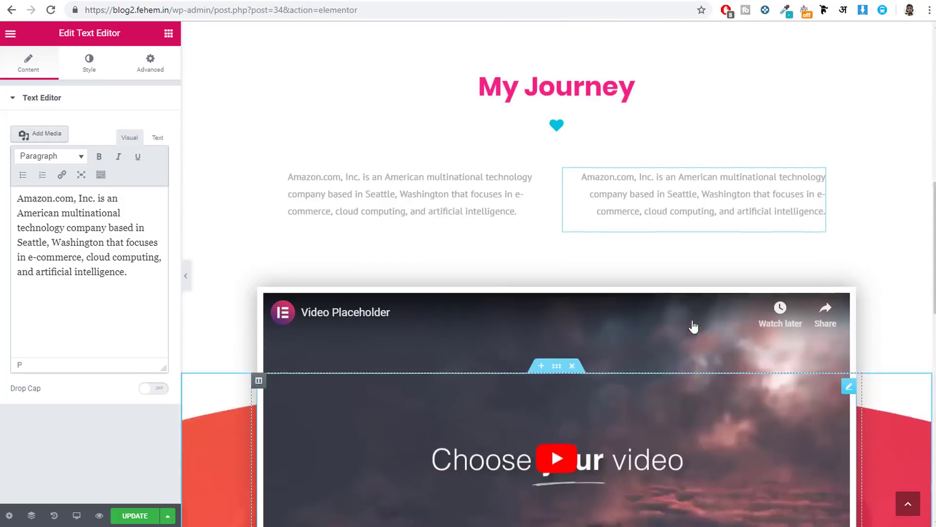
scroll(895, 361, down, 2)
scroll(895, 361, down, 3)
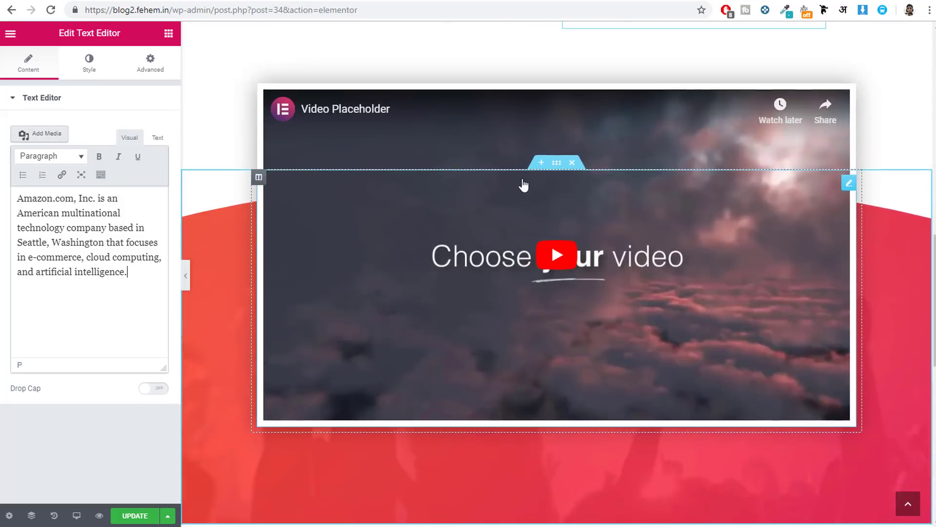
Preview the video placeholder, then open its settings and select the YouTube link URL.
click(438, 267)
click(284, 409)
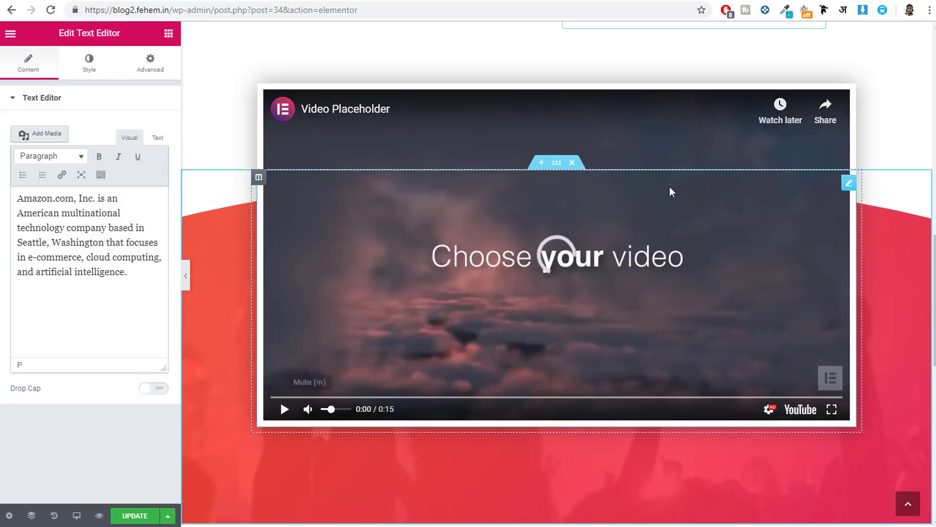
click(849, 184)
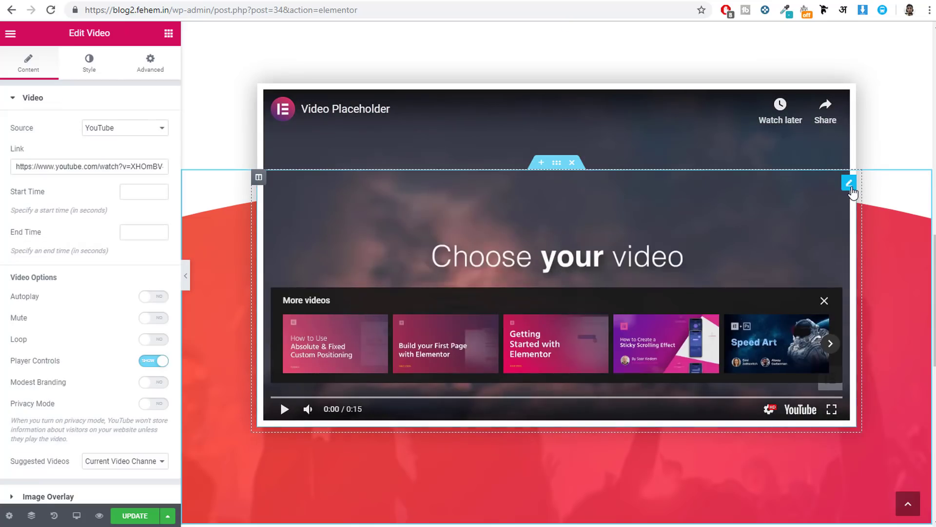
double_click(73, 165)
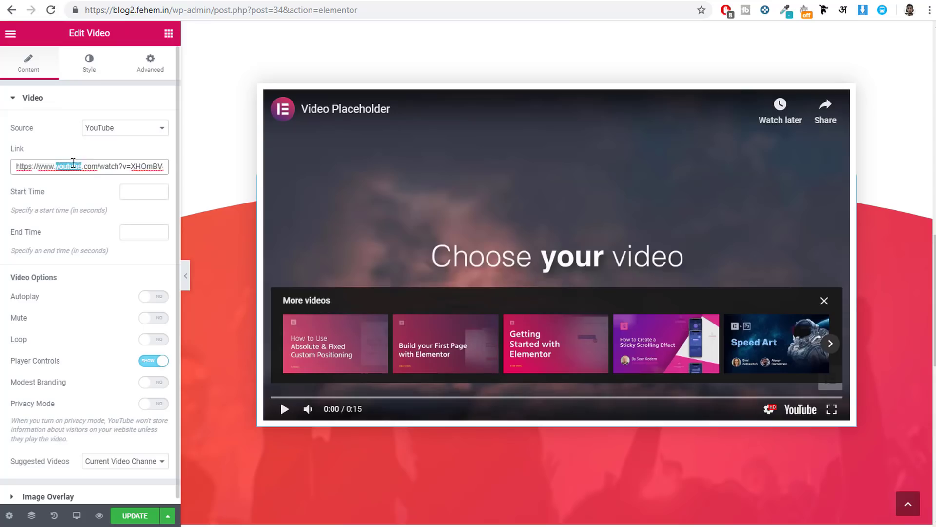
click(72, 165)
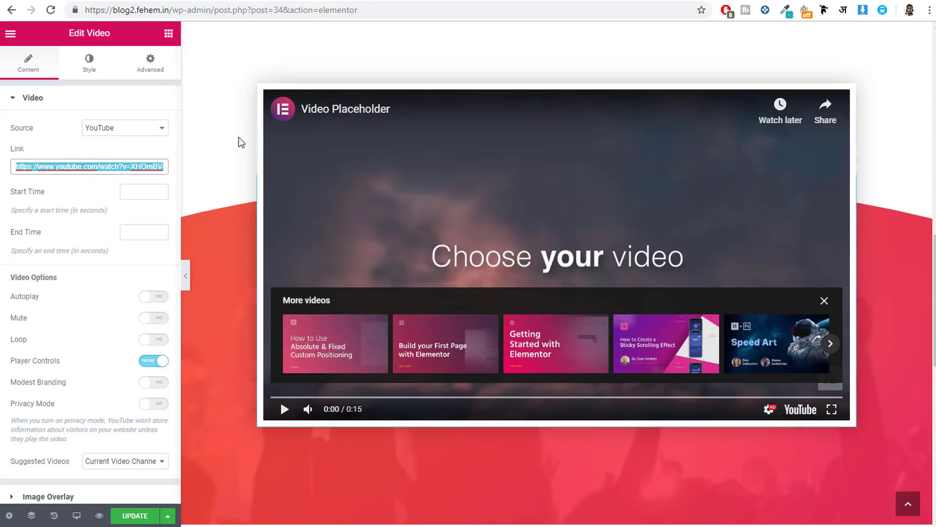
scroll(120, 286, down, 1)
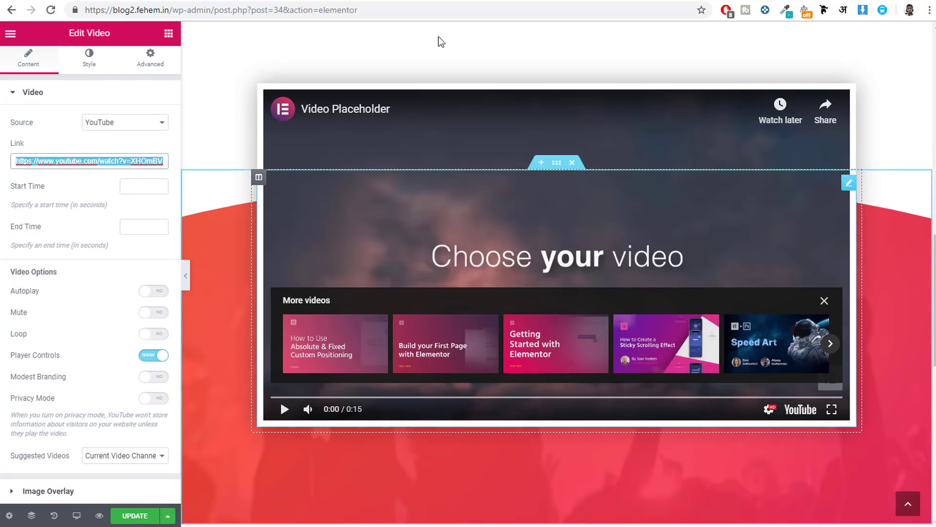
scroll(844, 297, down, 5)
scroll(823, 390, down, 3)
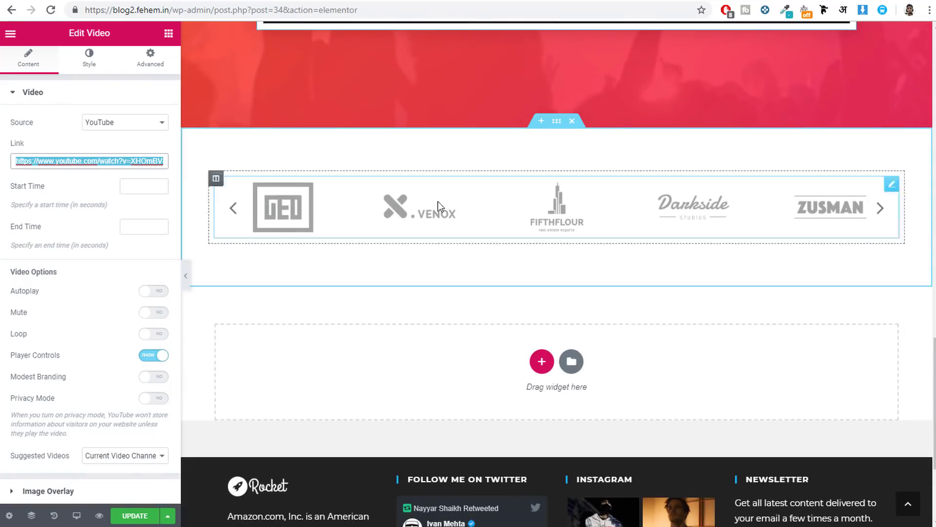
Edit the logo carousel gallery, removing the FIFTHFLOUR logo and browsing media to upload.
click(521, 223)
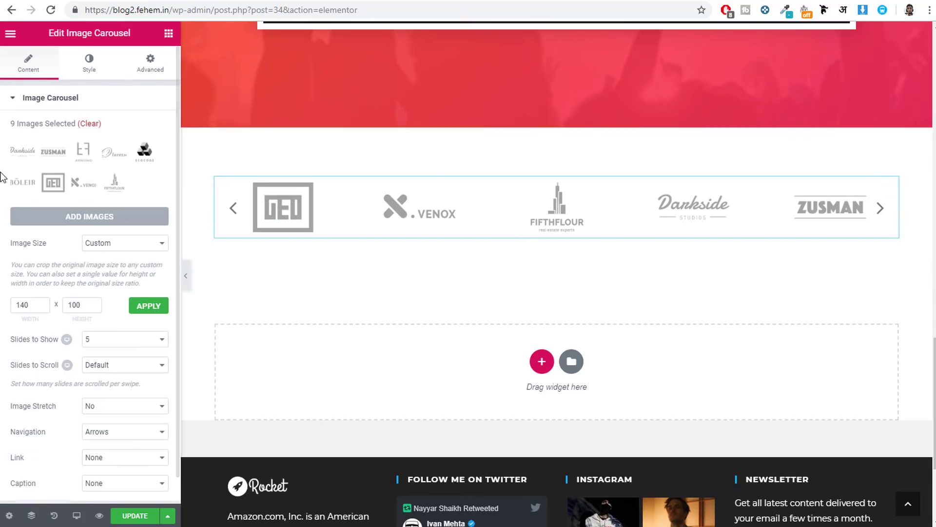
click(84, 179)
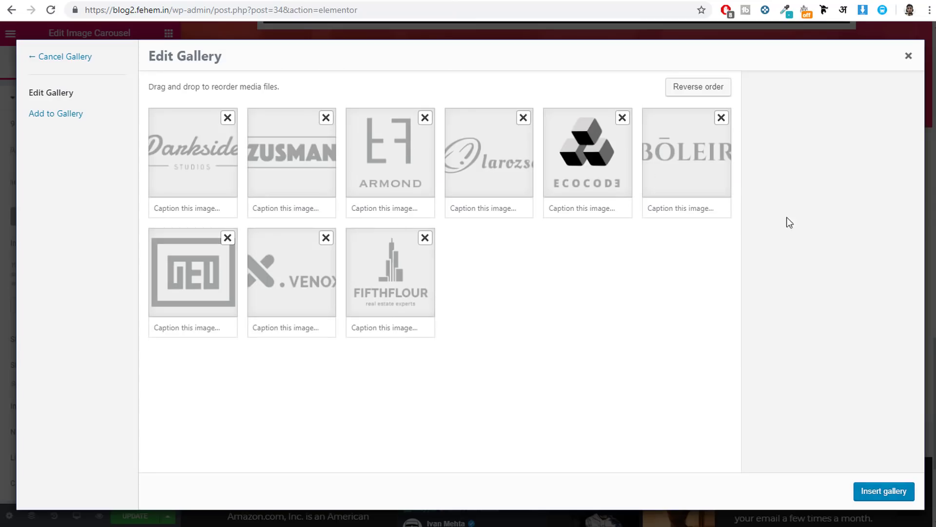
click(425, 238)
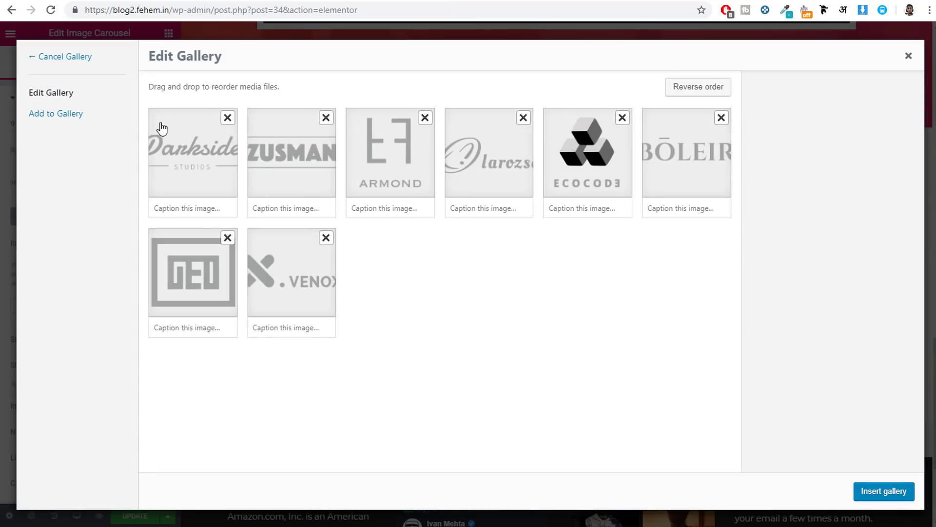
click(68, 119)
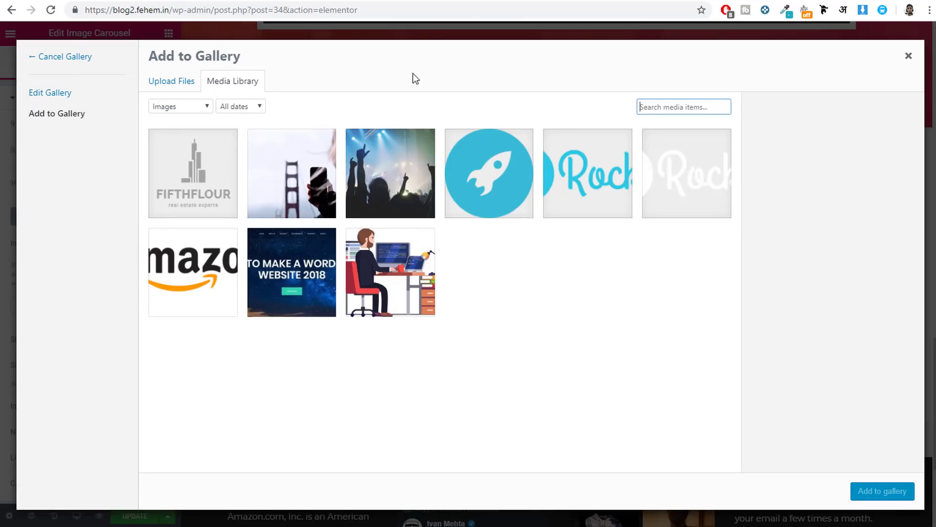
click(191, 88)
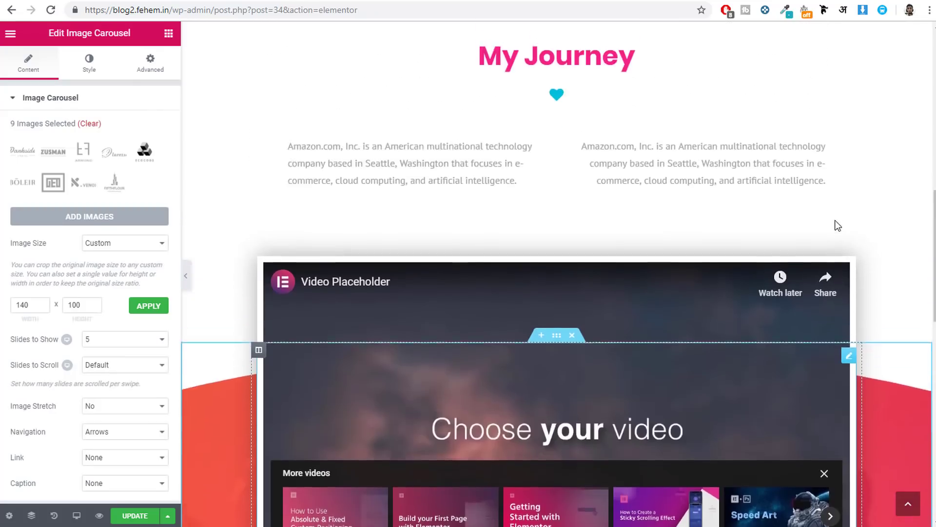
Select the Who Am I? hero section and show its Style settings.
scroll(834, 224, up, 10)
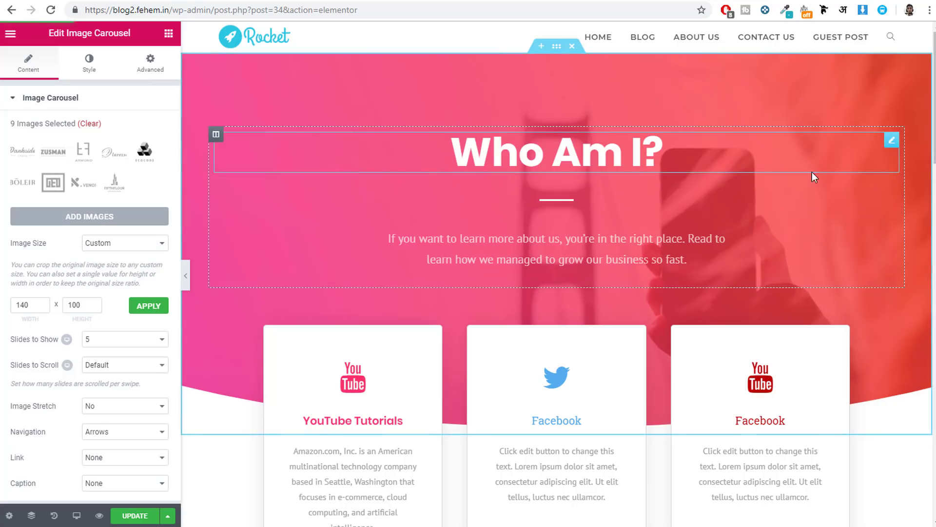
click(555, 51)
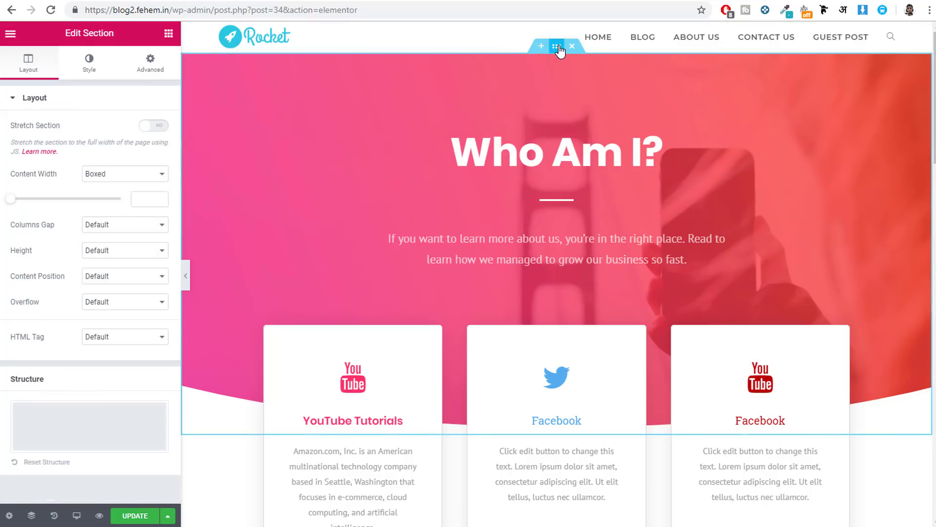
click(88, 63)
Replace the hero background with the How to Make a WordPress Website 2018 image.
click(83, 294)
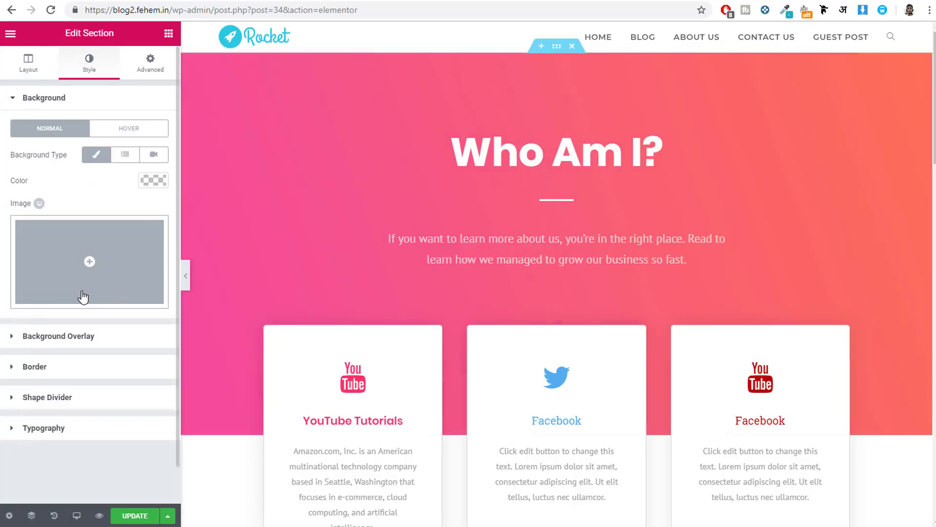
click(85, 274)
click(117, 88)
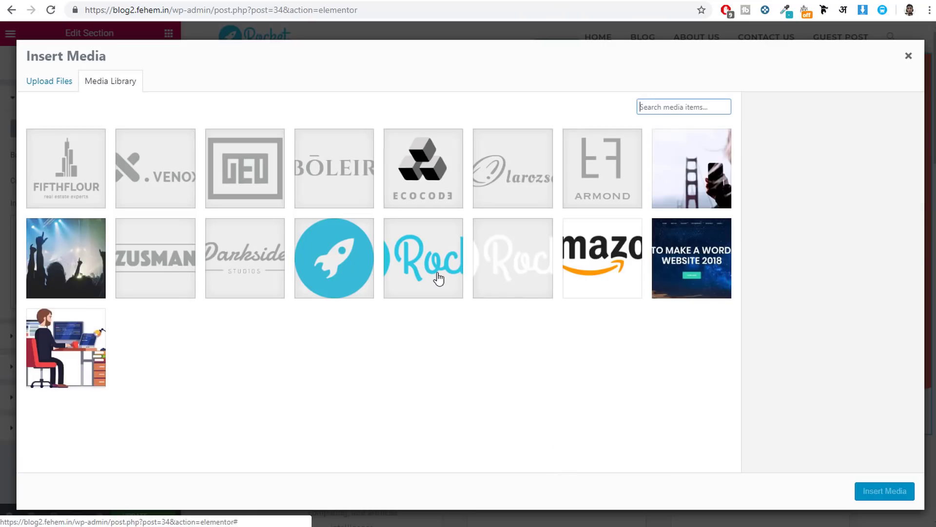
click(43, 238)
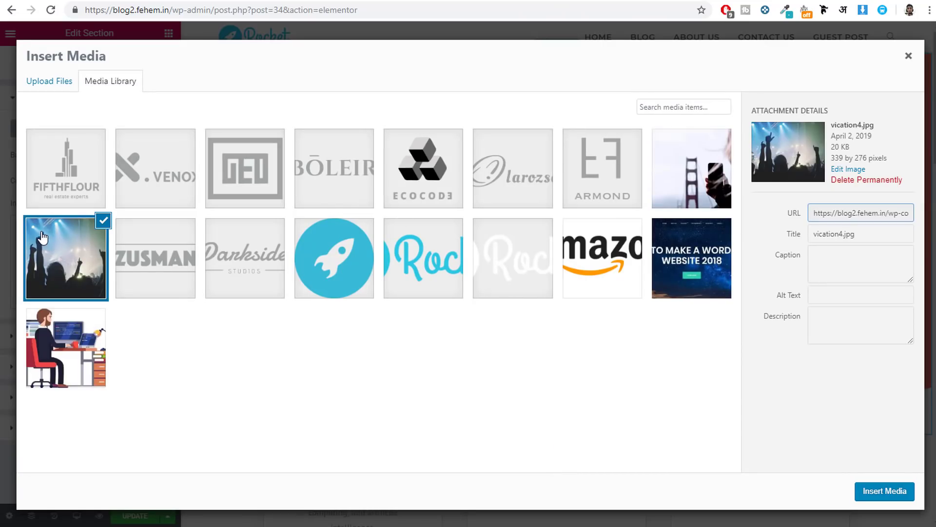
click(699, 276)
click(865, 493)
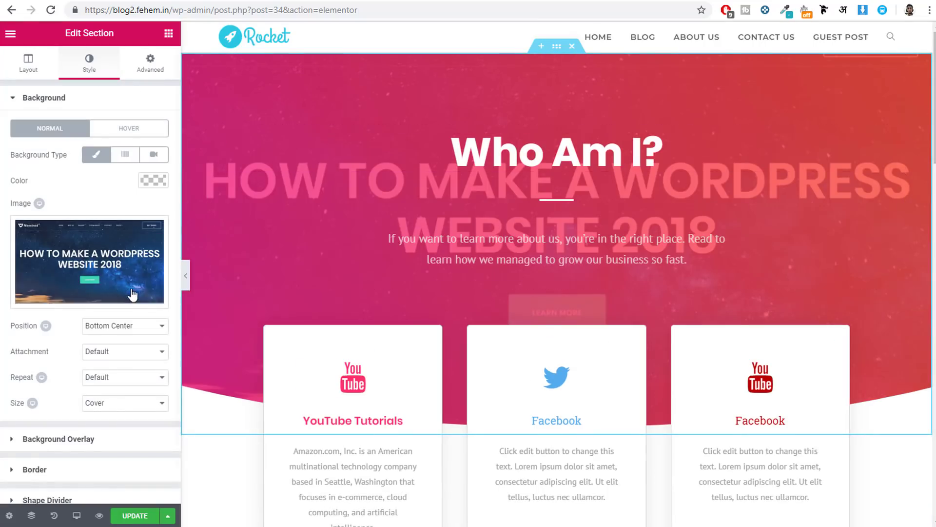
Position the hero background image at Bottom Center, keeping size Cover.
click(132, 327)
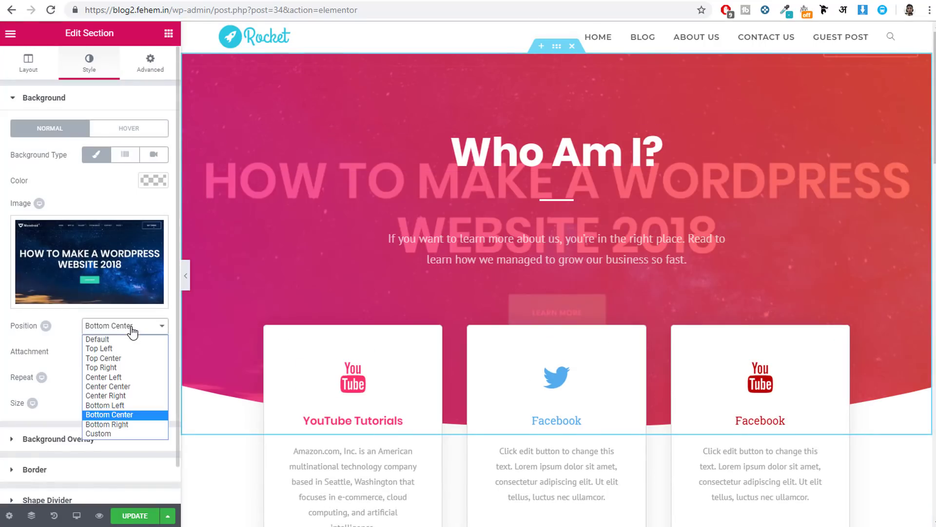
click(132, 386)
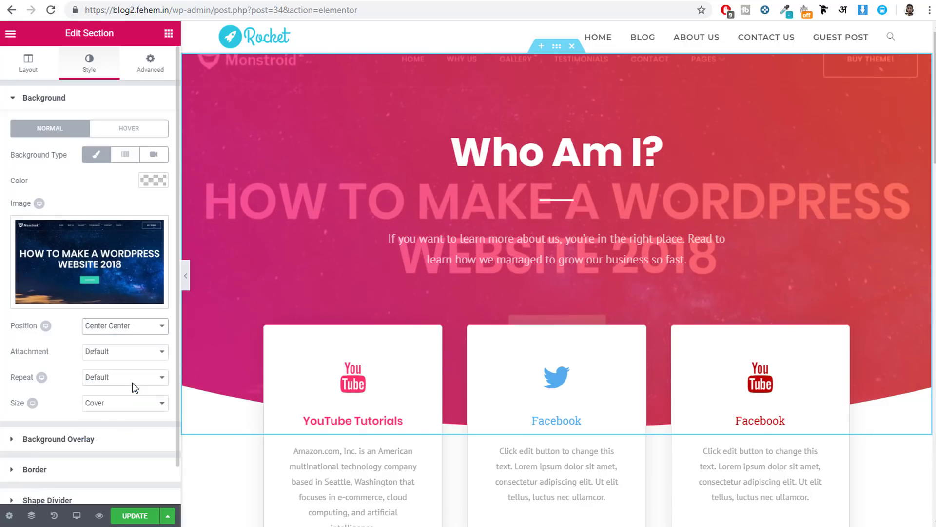
click(124, 325)
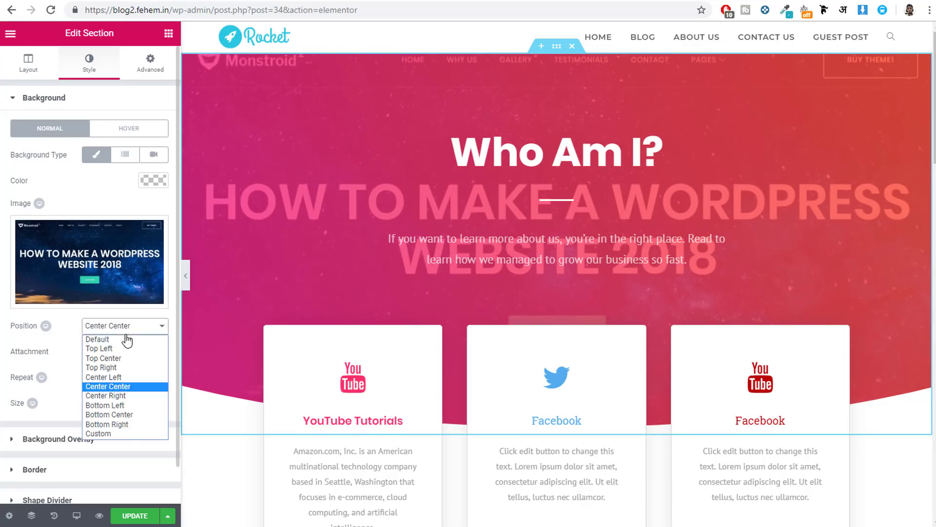
click(132, 415)
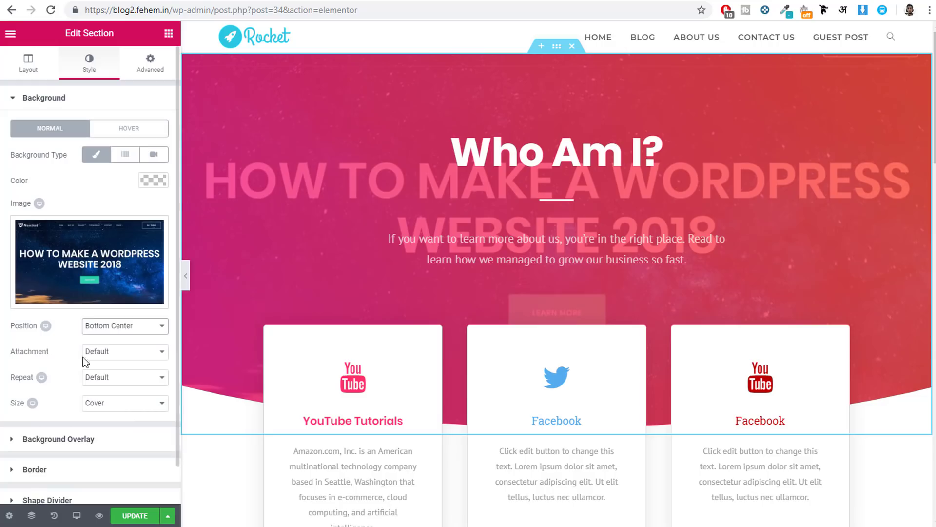
scroll(108, 368, down, 1)
click(112, 367)
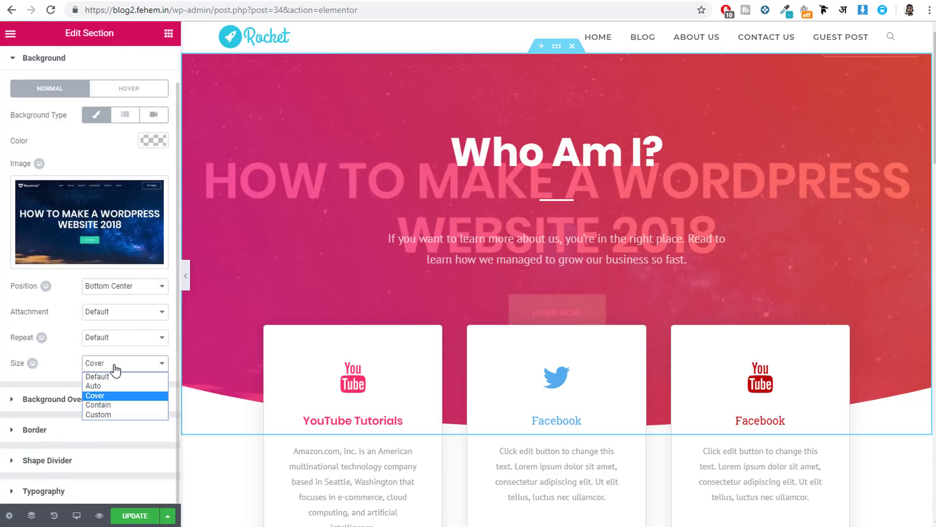
click(43, 350)
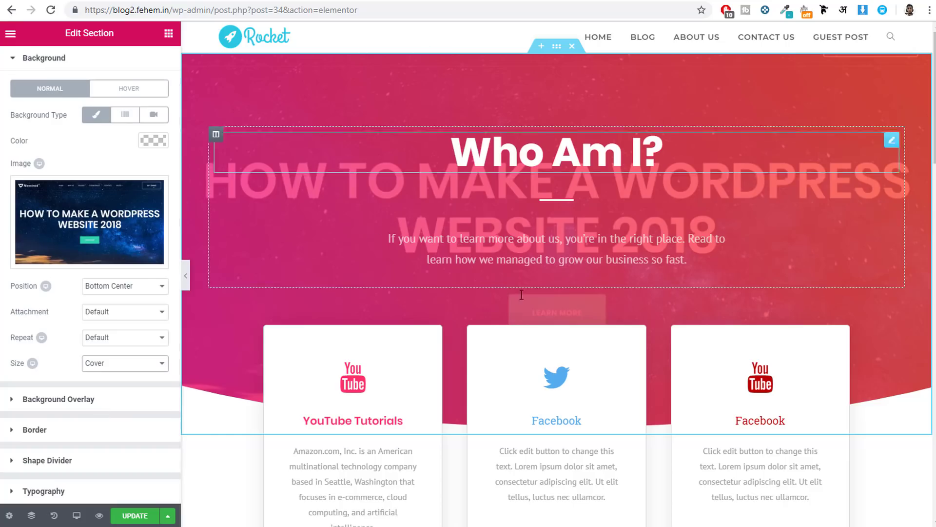
click(94, 402)
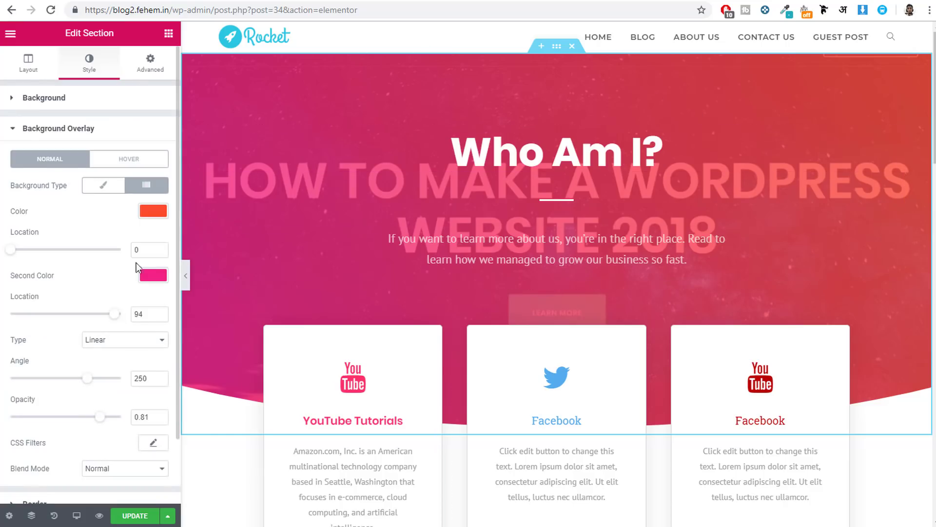
click(148, 212)
Make the gradient overlay blue for the first colour and light blue for the second.
click(78, 356)
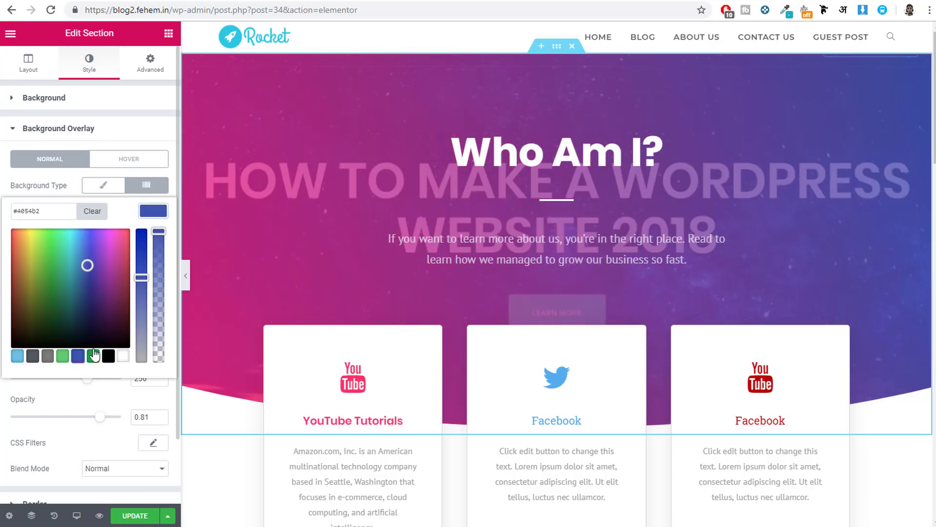
click(157, 210)
click(151, 276)
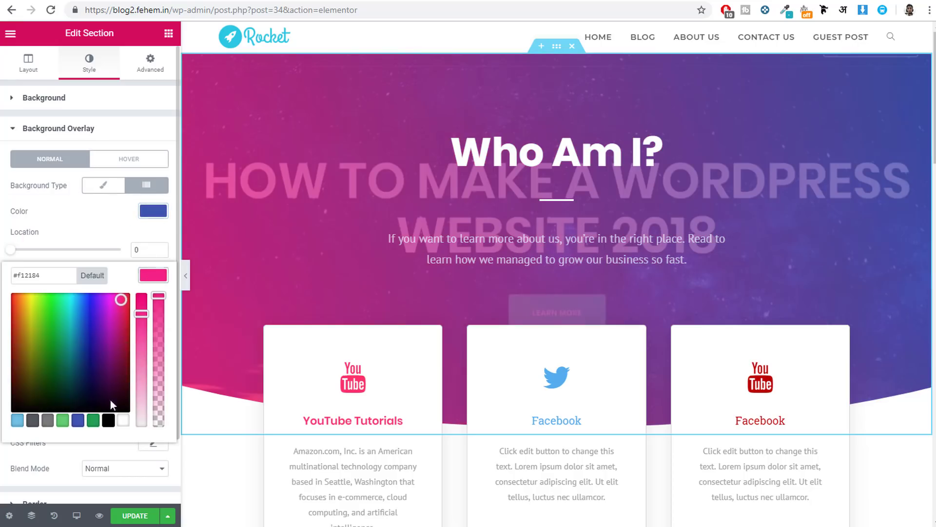
click(92, 420)
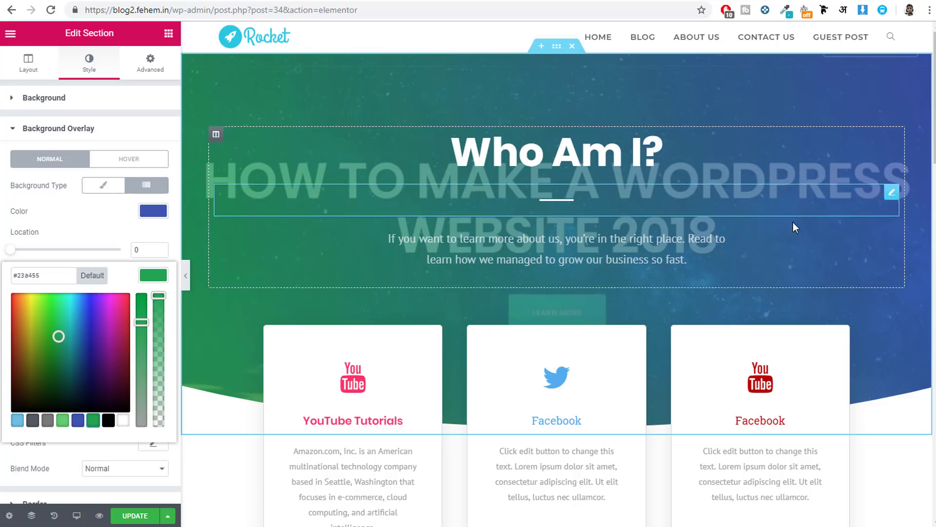
click(63, 420)
click(123, 420)
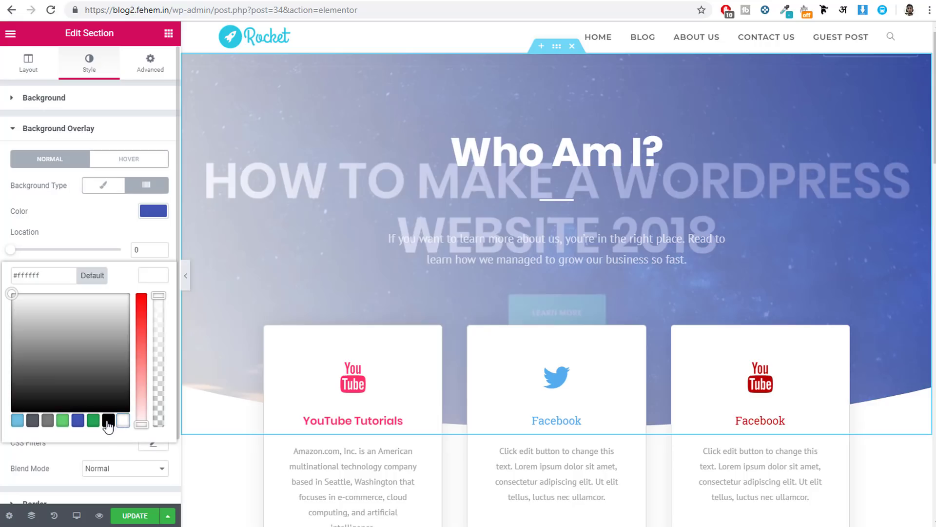
click(17, 421)
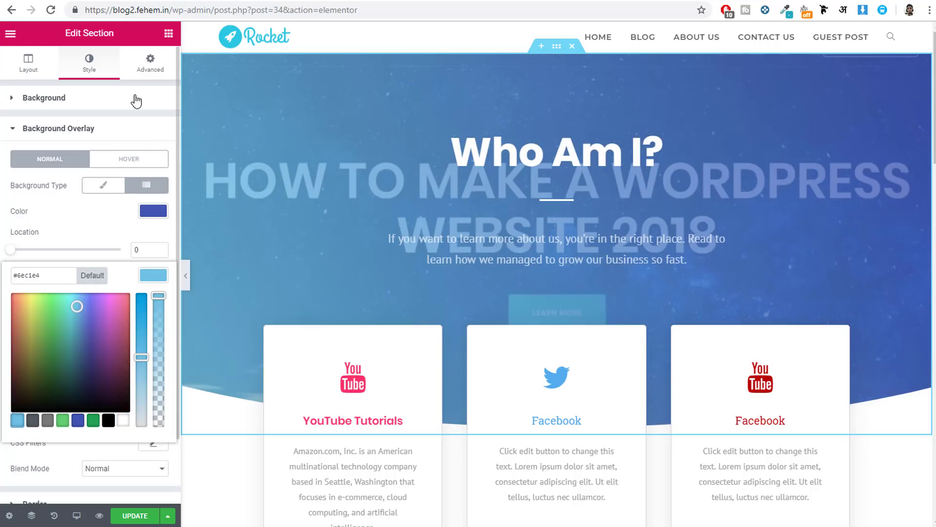
Delete the hero's background photo and save the page with Ctrl+S.
click(98, 103)
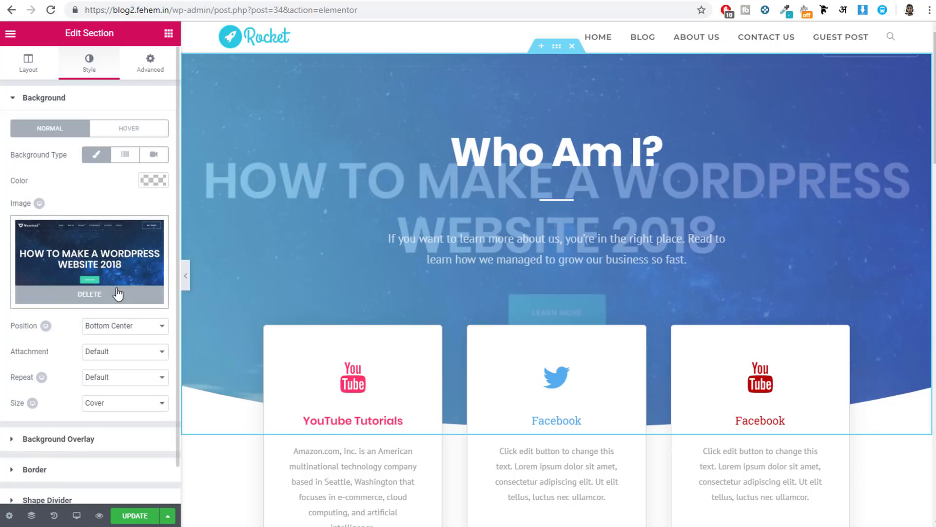
click(118, 295)
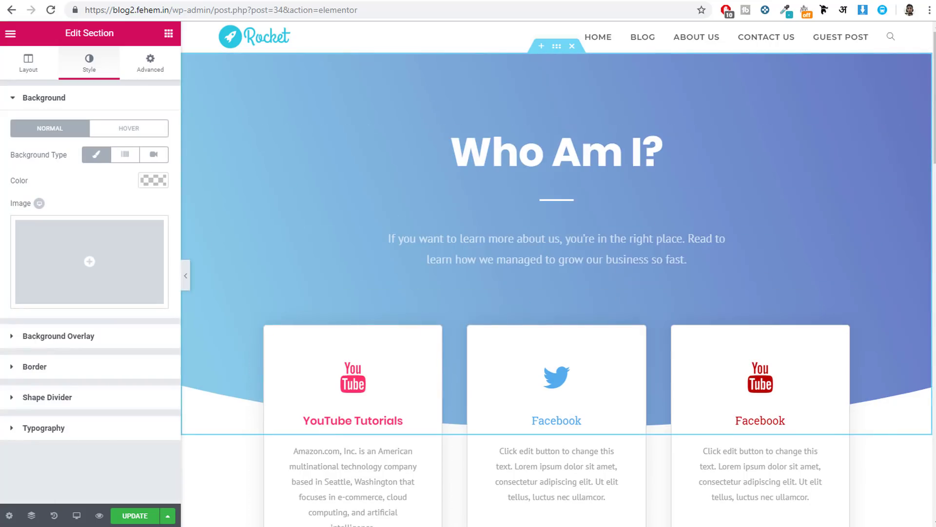
key(ctrl+s)
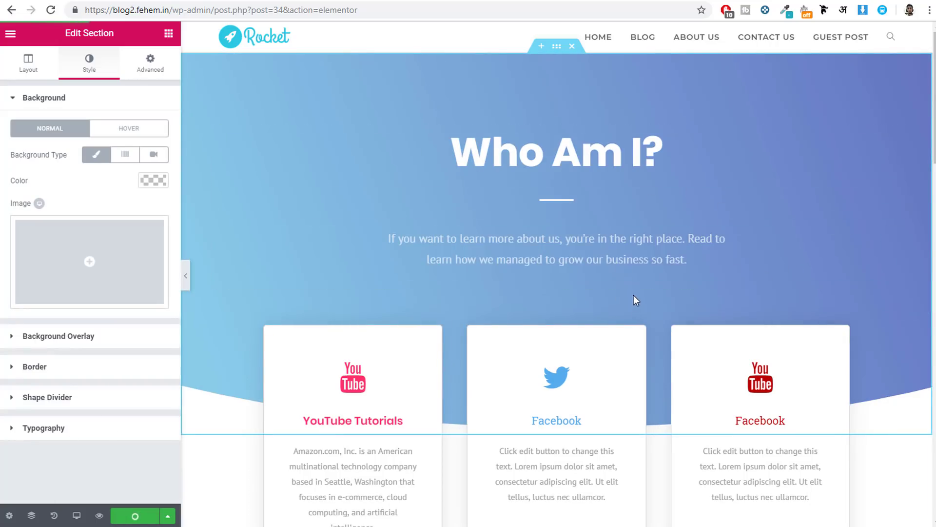
scroll(634, 297, down, 15)
scroll(659, 302, down, 5)
scroll(722, 334, up, 20)
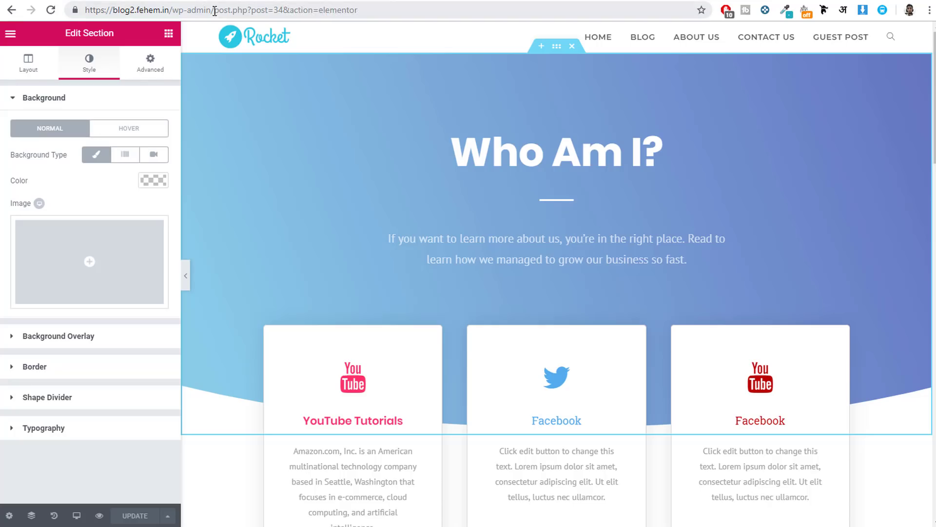
drag(214, 10, 766, 19)
Return to /wp-admin/, go to All Pages, and edit the Contact Us page.
key(BackSpace)
key(Return)
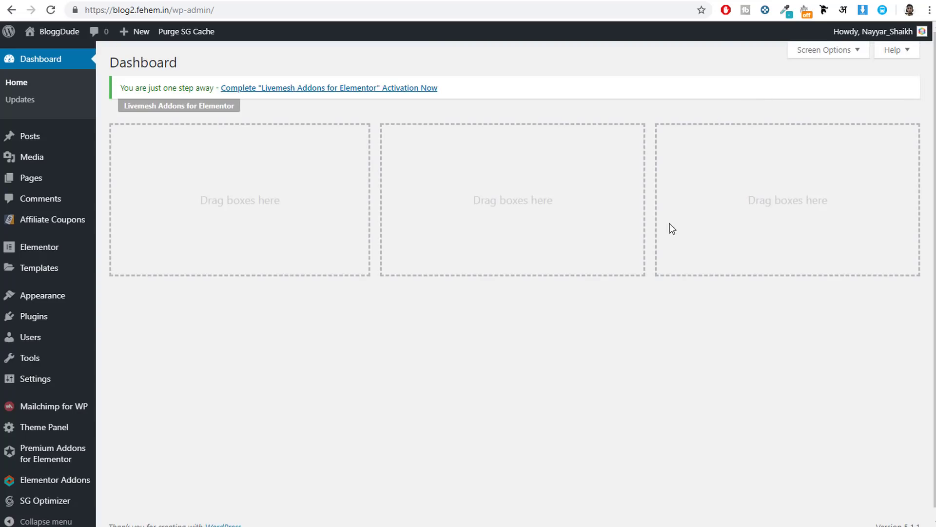
click(53, 181)
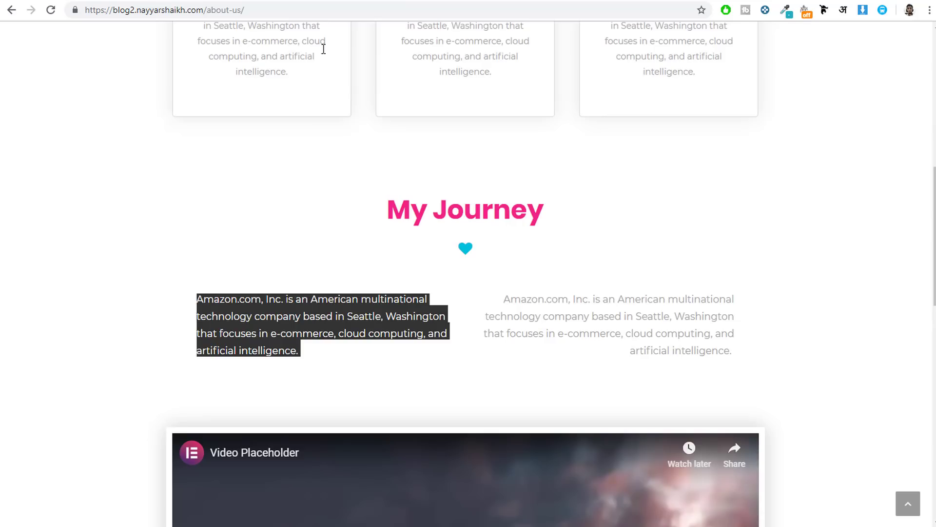
scroll(561, 178, up, 10)
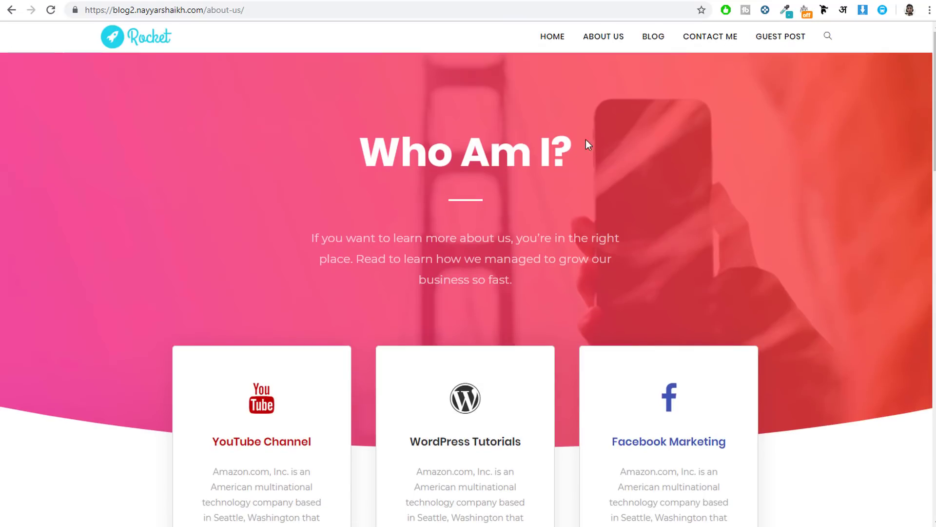
click(707, 49)
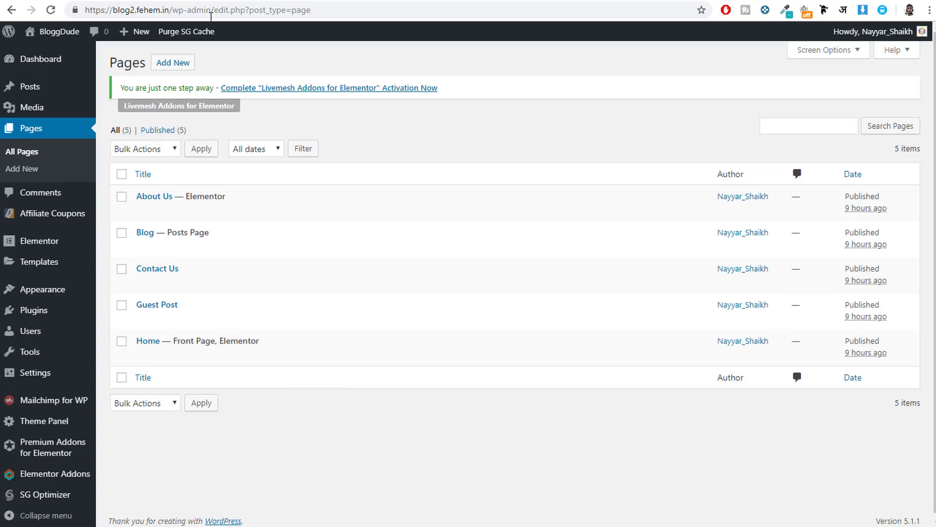
click(142, 285)
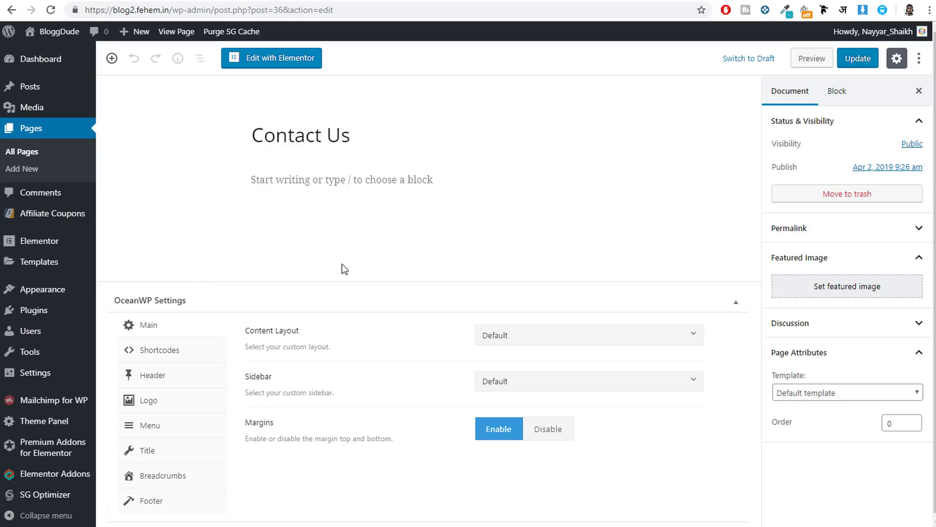
Set Contact Us to 100% Full Width, disable margins and page title, and update.
click(531, 344)
click(535, 450)
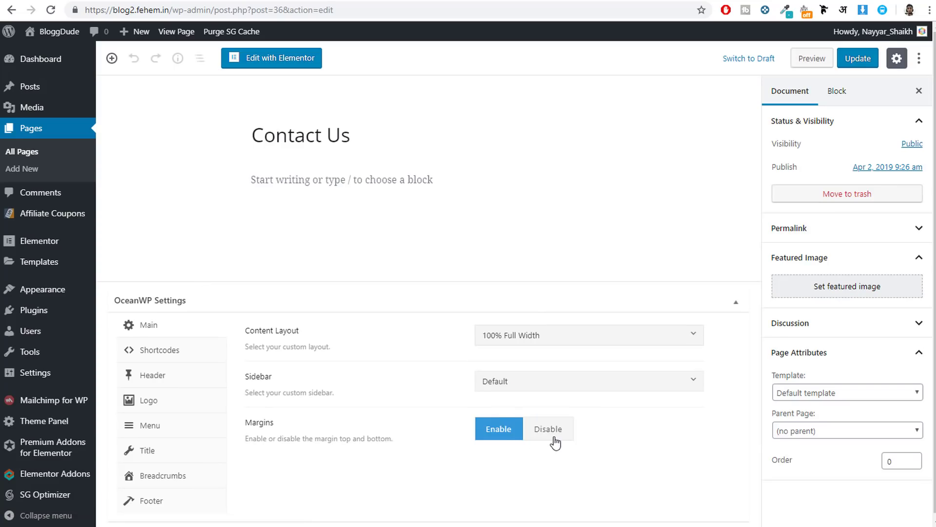
click(554, 435)
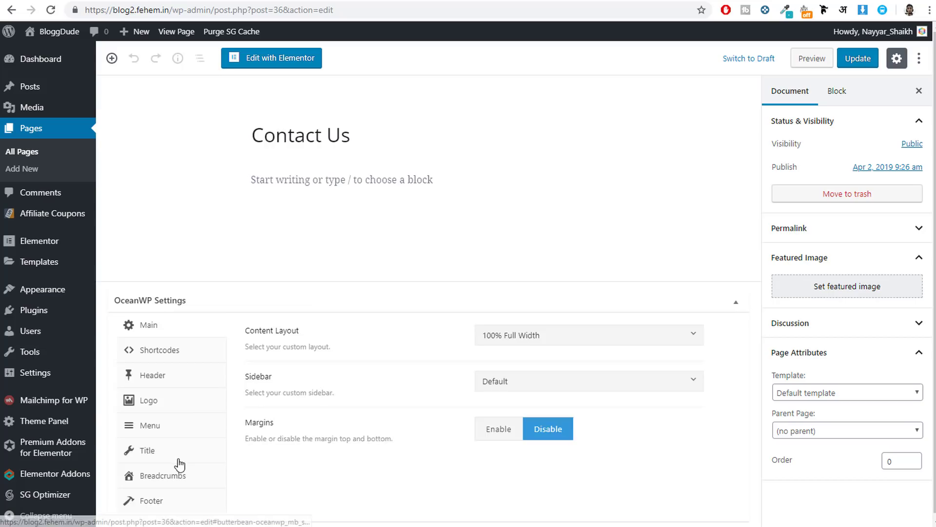
click(176, 452)
click(594, 298)
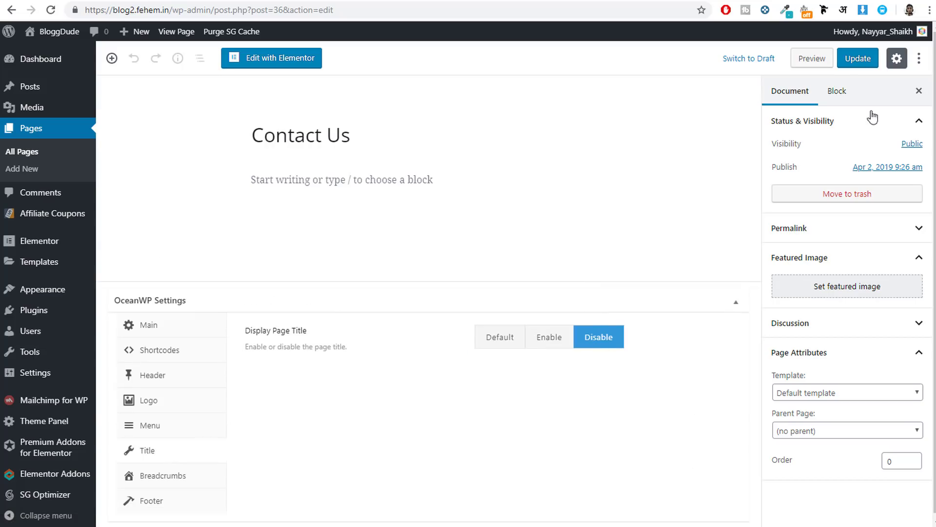
click(855, 62)
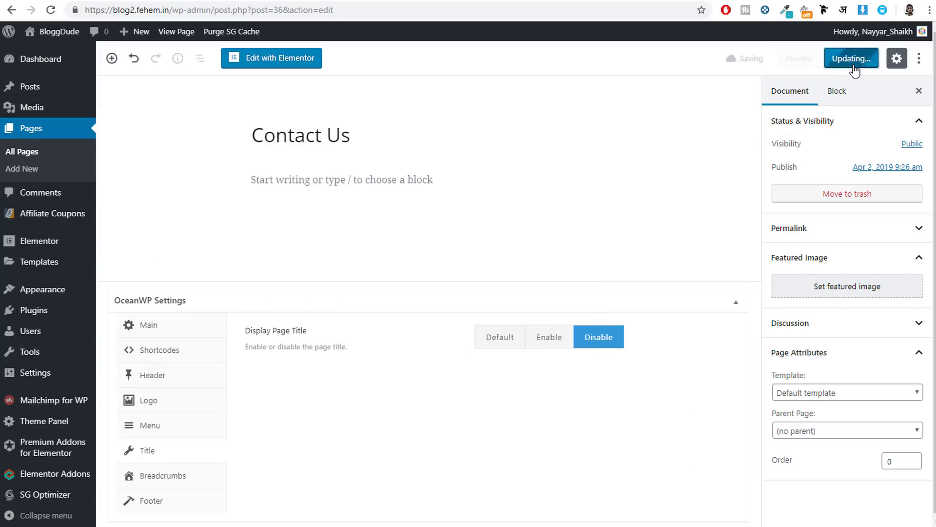
Open the Contact Us page with Elementor.
click(272, 59)
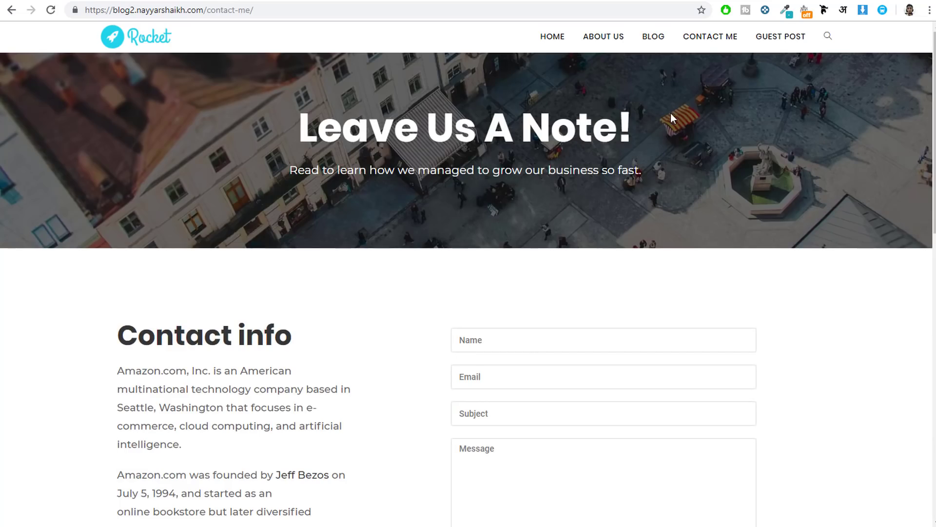
scroll(658, 300, down, 12)
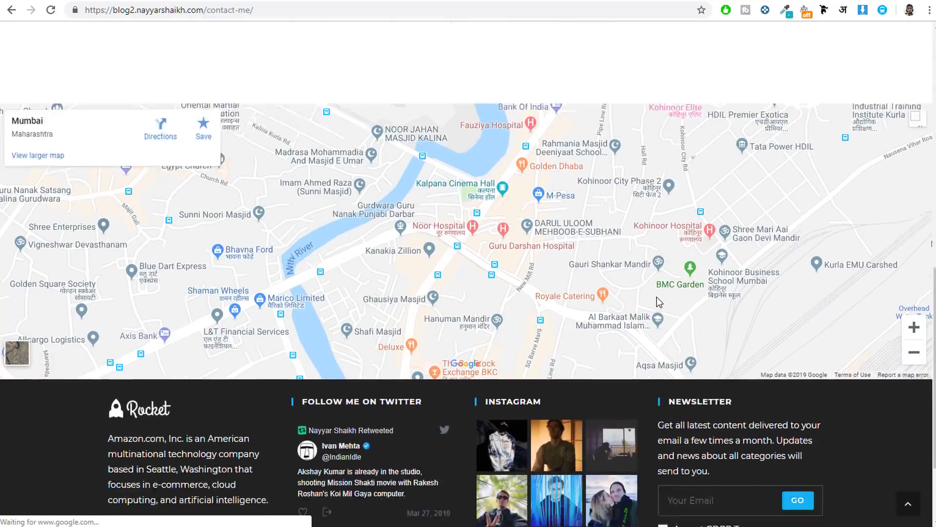
scroll(658, 299, up, 12)
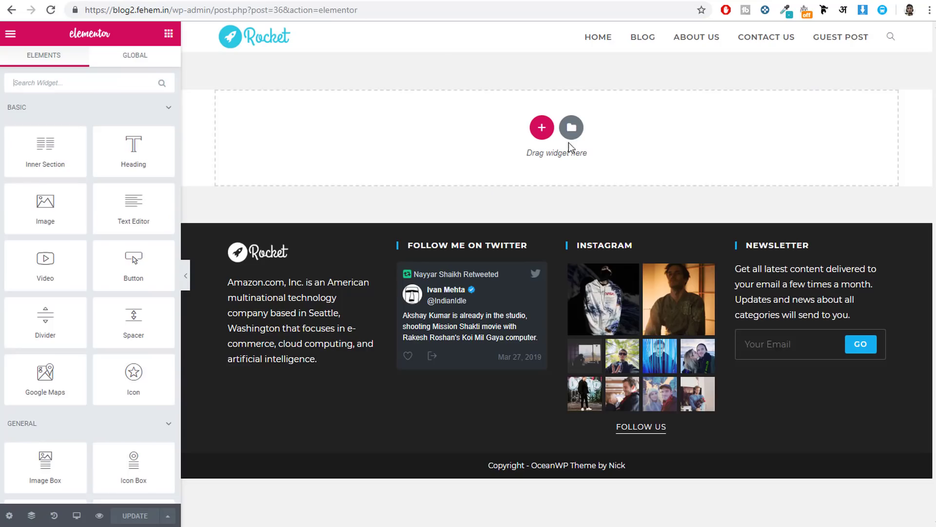
Add a one-column section with a Heading widget reading 'Leave Us A Note!'.
click(542, 127)
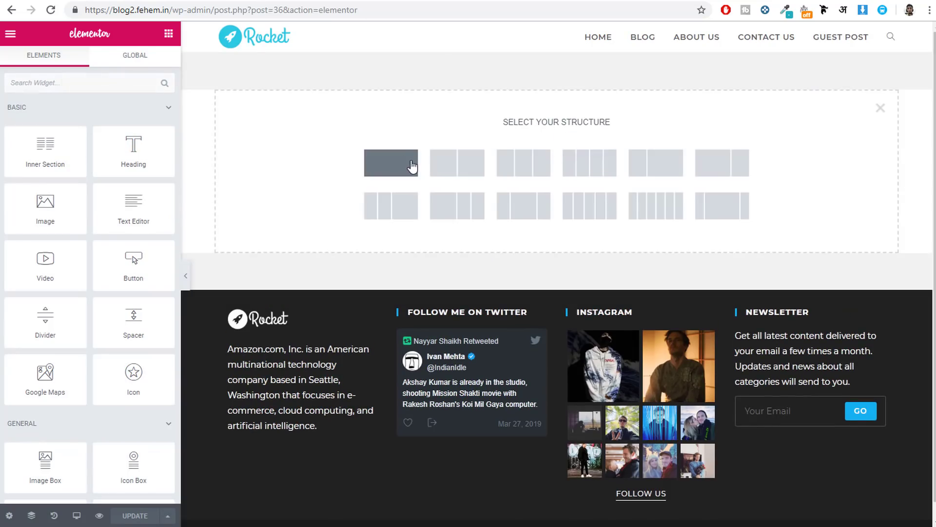
click(413, 166)
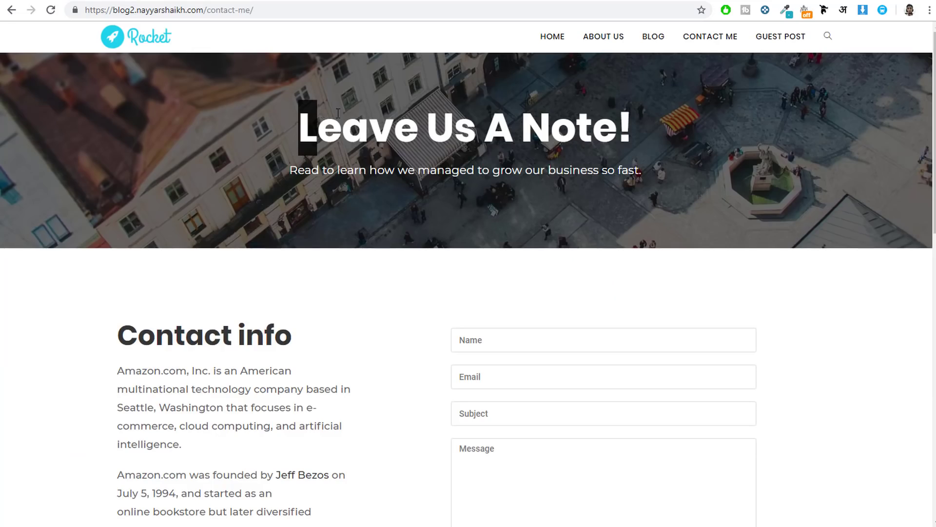
drag(338, 113, 662, 130)
key(ctrl+c)
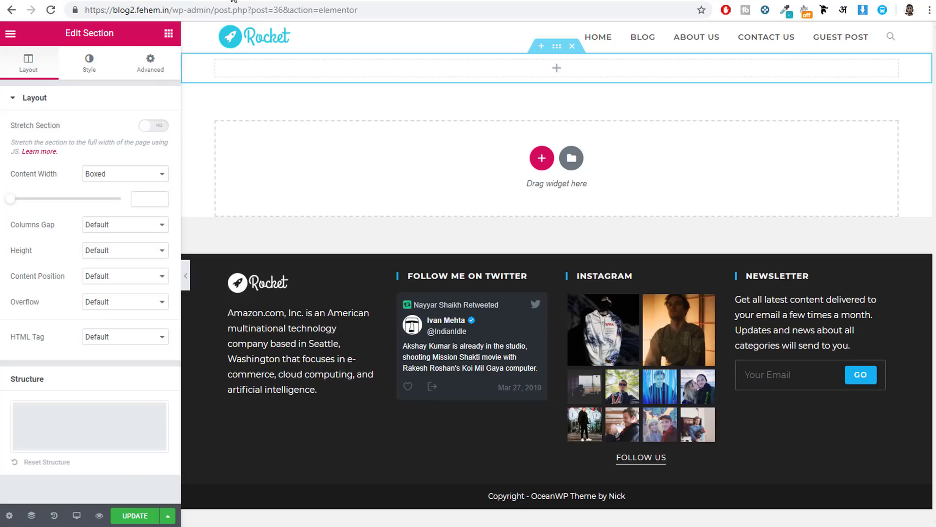
click(168, 33)
drag(133, 147, 546, 70)
drag(122, 141, 17, 142)
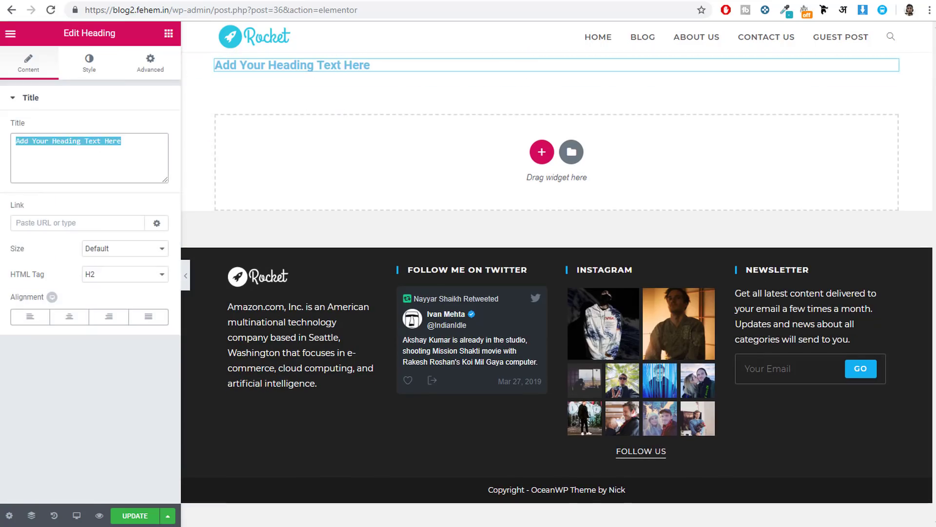
key(ctrl+v)
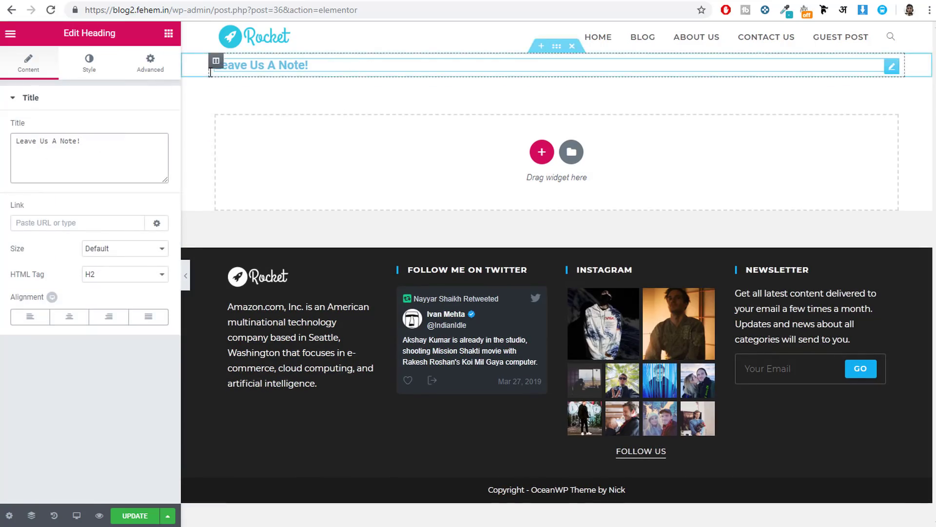
Centre-align the Leave Us A Note! heading.
click(69, 317)
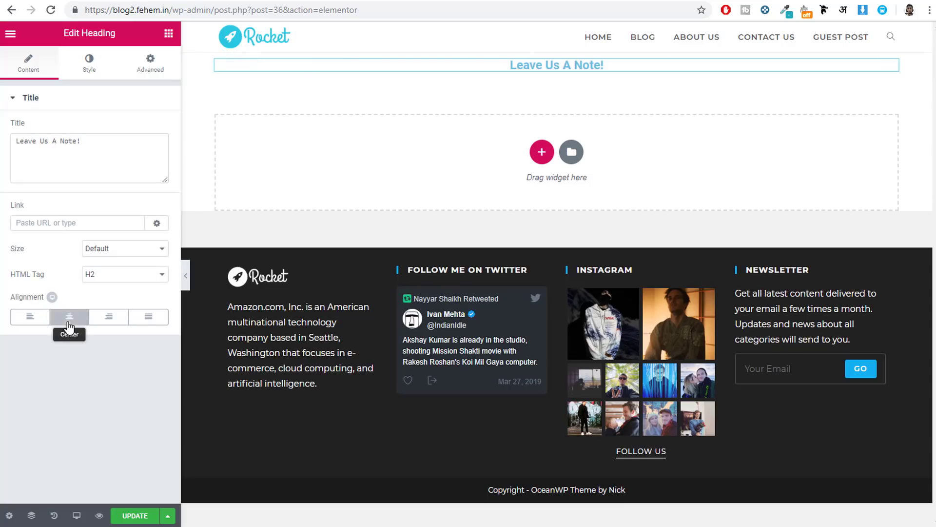
click(80, 70)
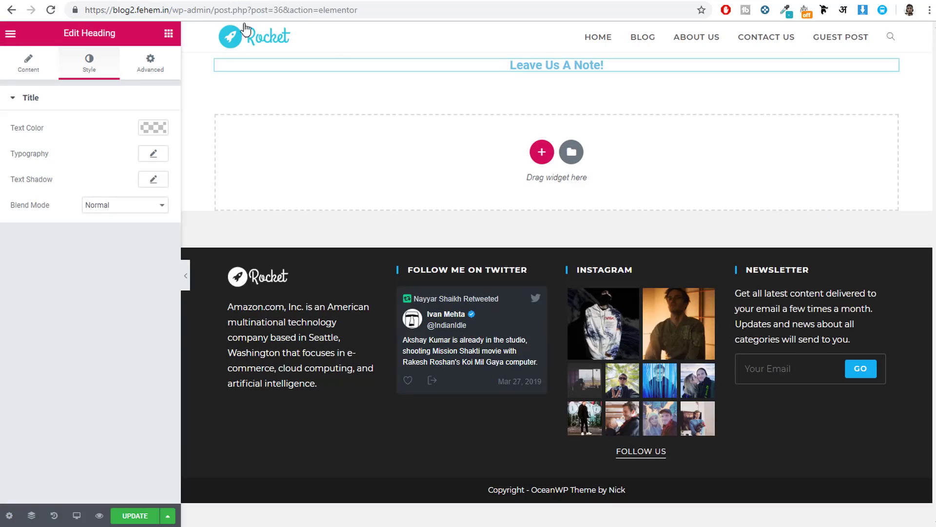
click(148, 128)
Reset the Leave Us A Note! heading colour back to its default.
click(122, 274)
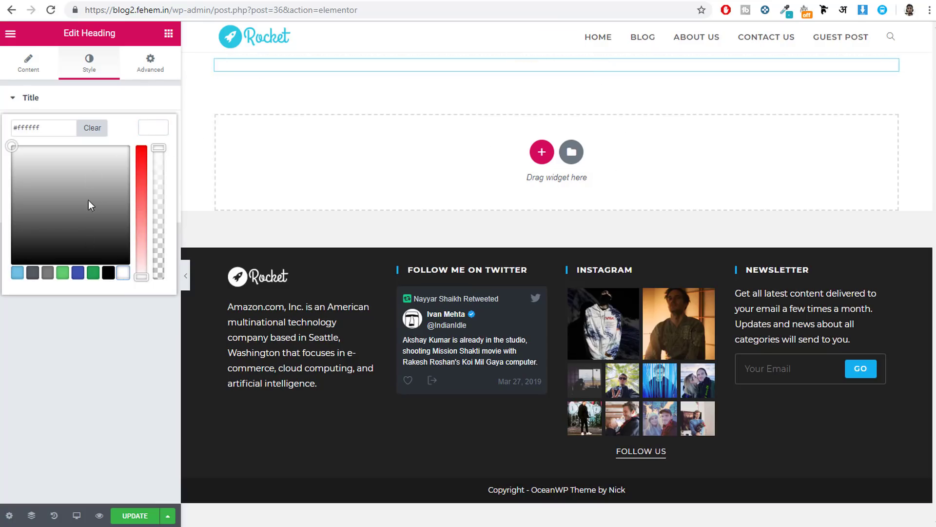
click(94, 129)
click(183, 141)
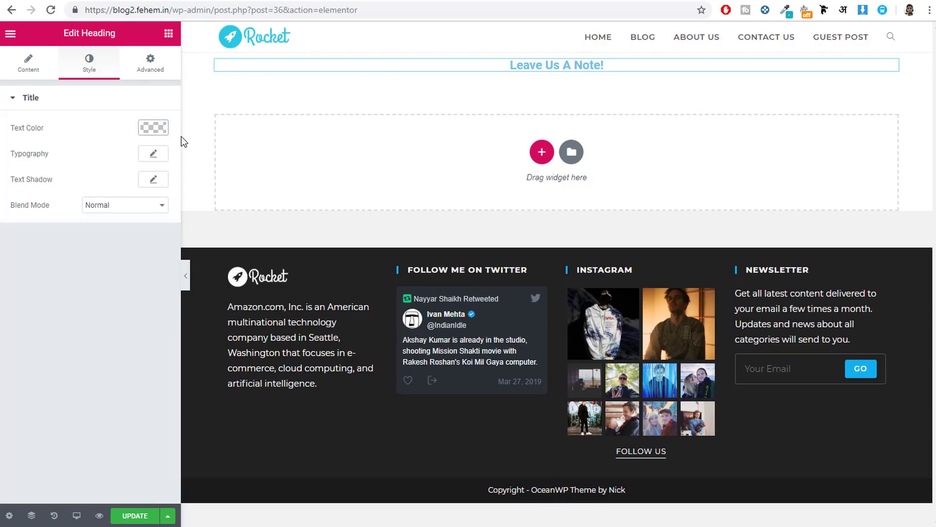
Set the heading typography to Poppins, weight 700, size 65, then add another heading widget.
click(150, 155)
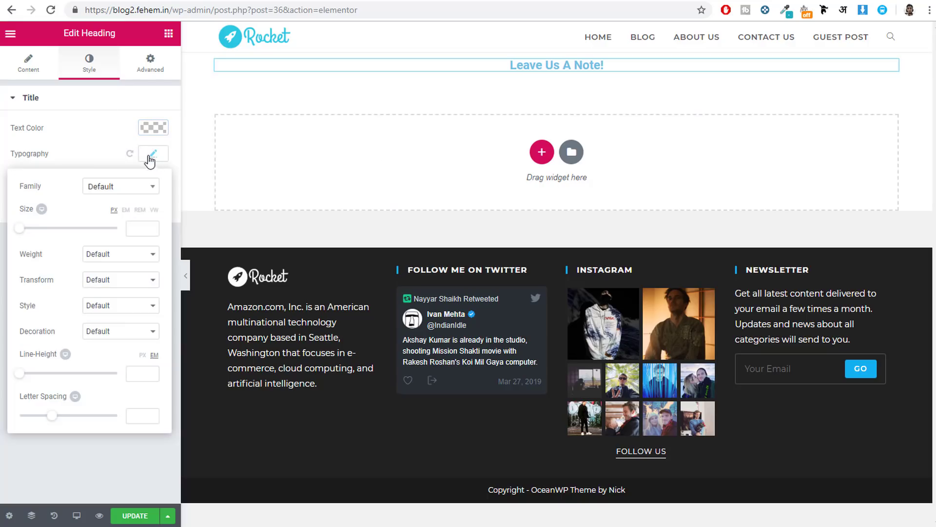
click(124, 190)
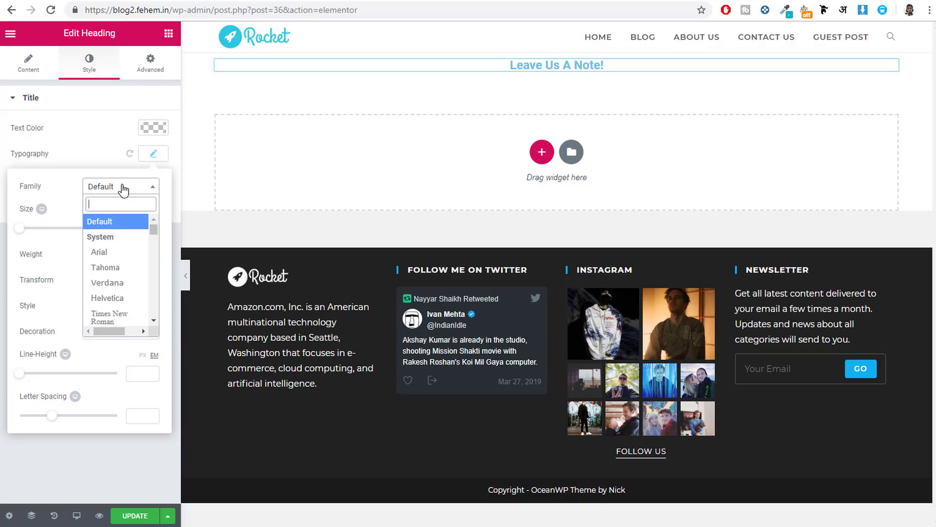
text(popp)
key(Return)
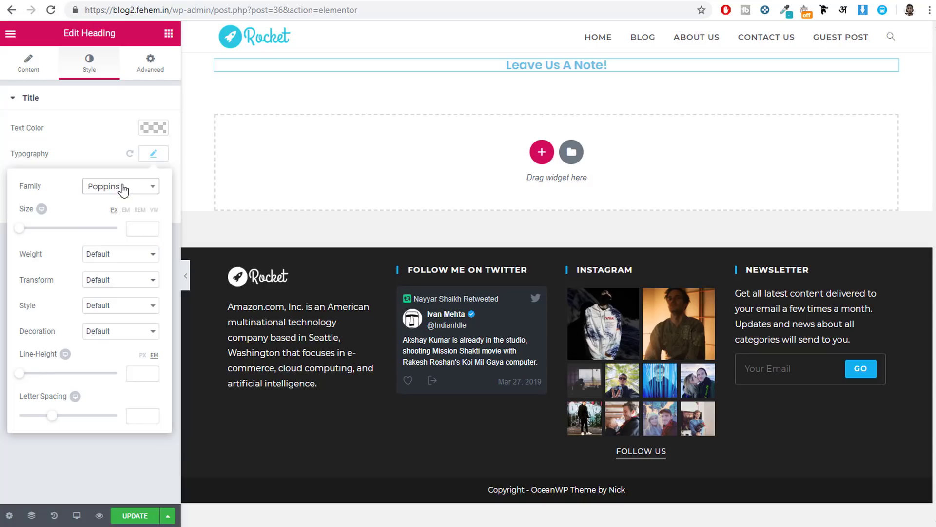
click(122, 255)
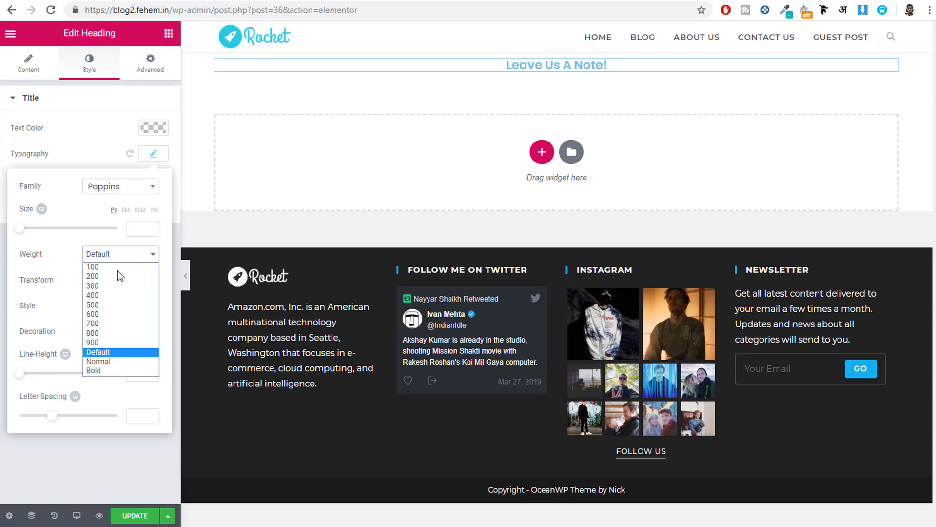
click(111, 323)
click(143, 230)
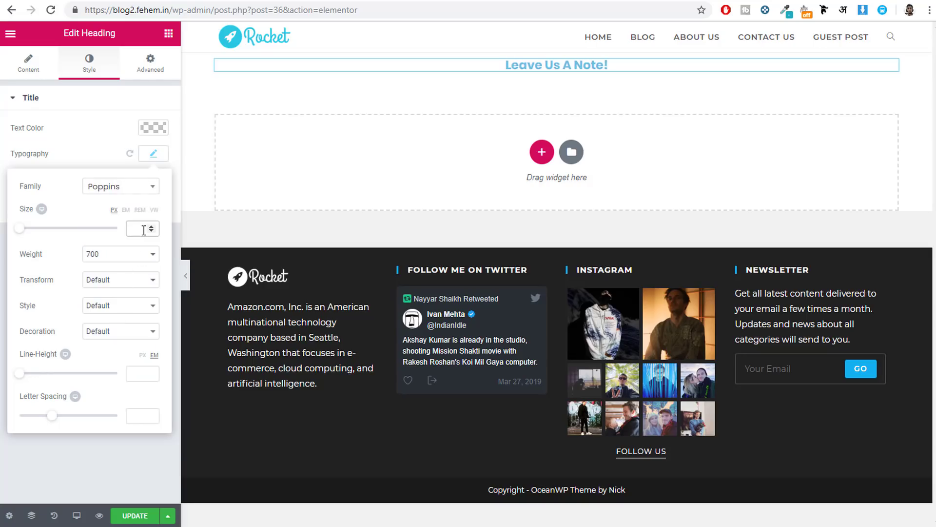
text(65)
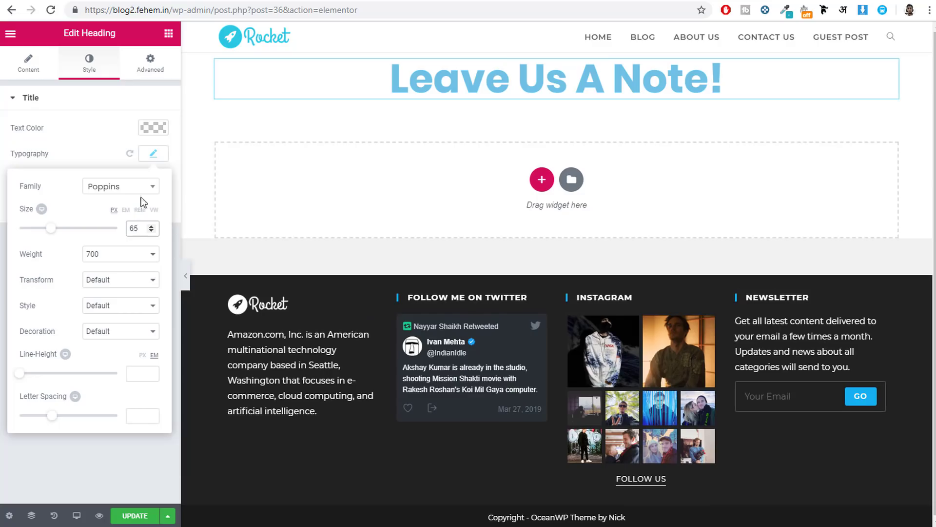
click(153, 154)
click(169, 33)
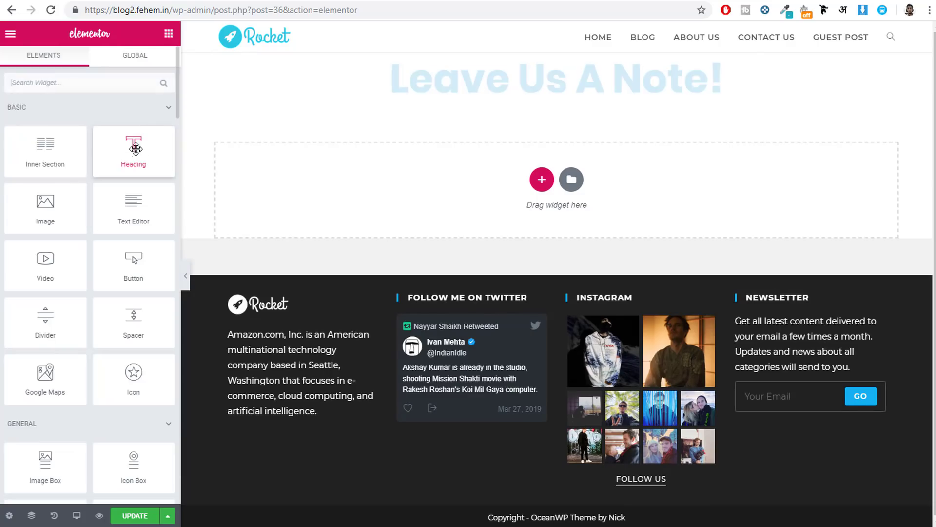
drag(135, 149, 553, 96)
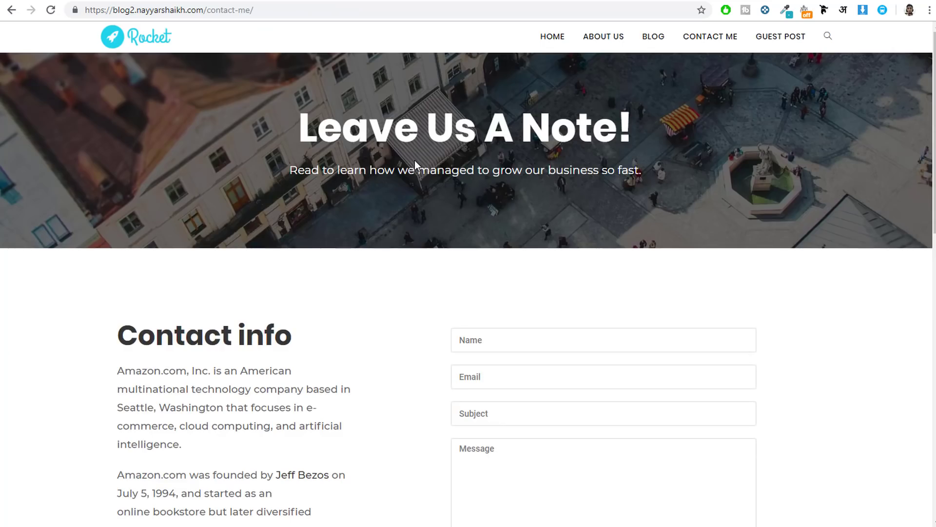
Paste the copied subtitle sentence into the second heading and centre it.
triple_click(438, 168)
key(ctrl+c)
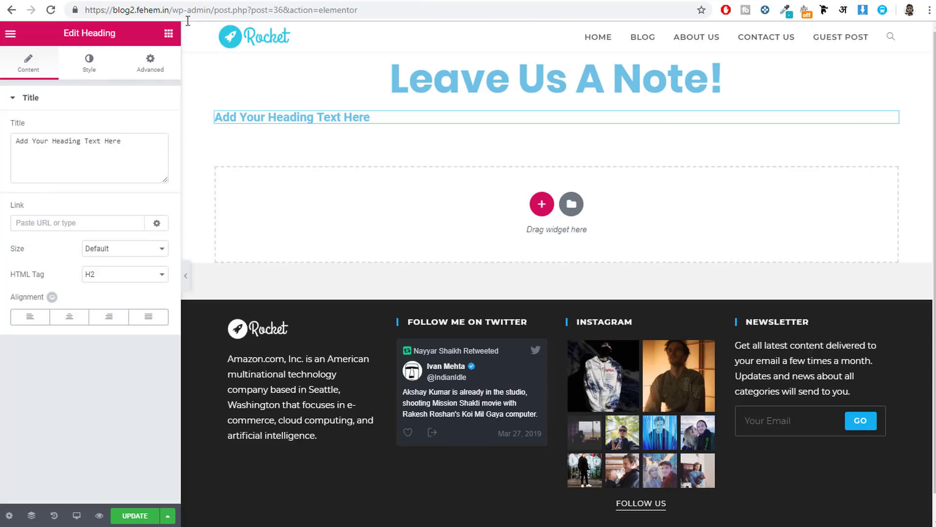
click(108, 152)
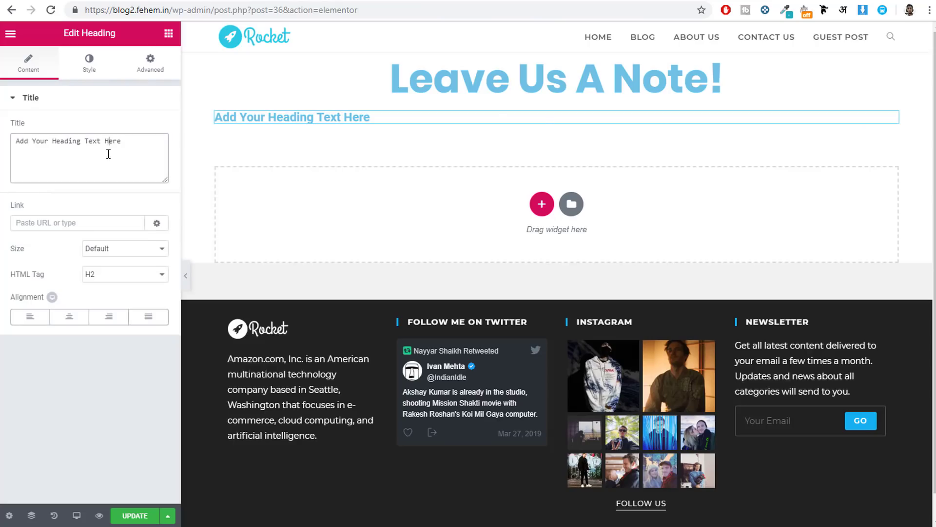
key(ctrl+a)
key(ctrl+v)
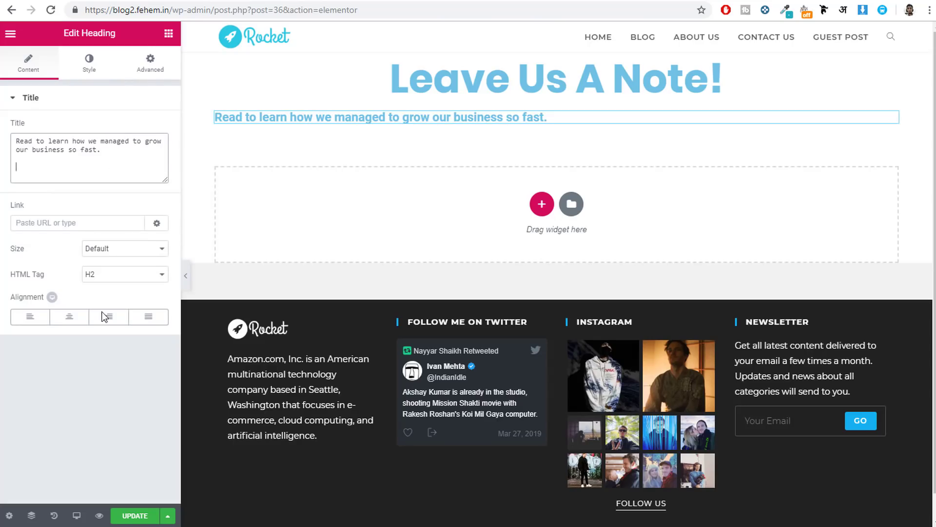
click(69, 317)
Set the subtitle's typography to Montserrat at 20 px.
click(91, 70)
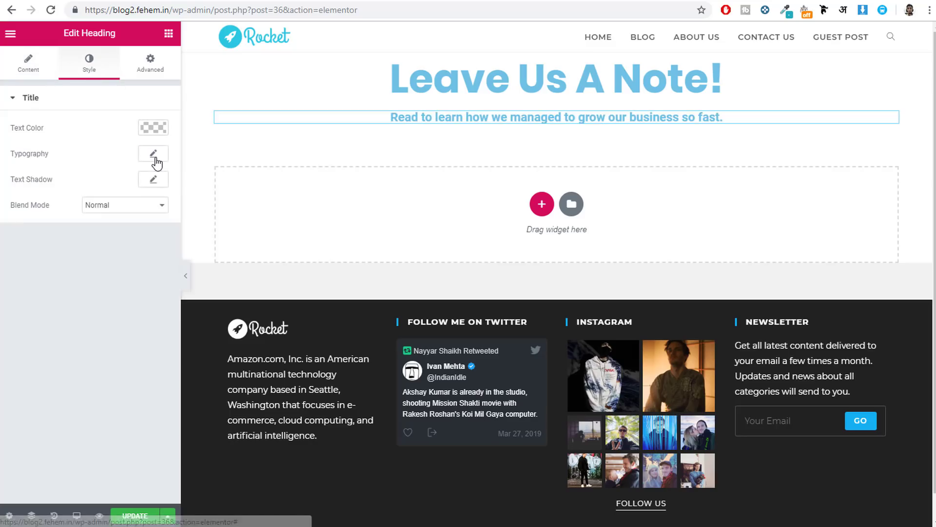
click(154, 154)
click(118, 188)
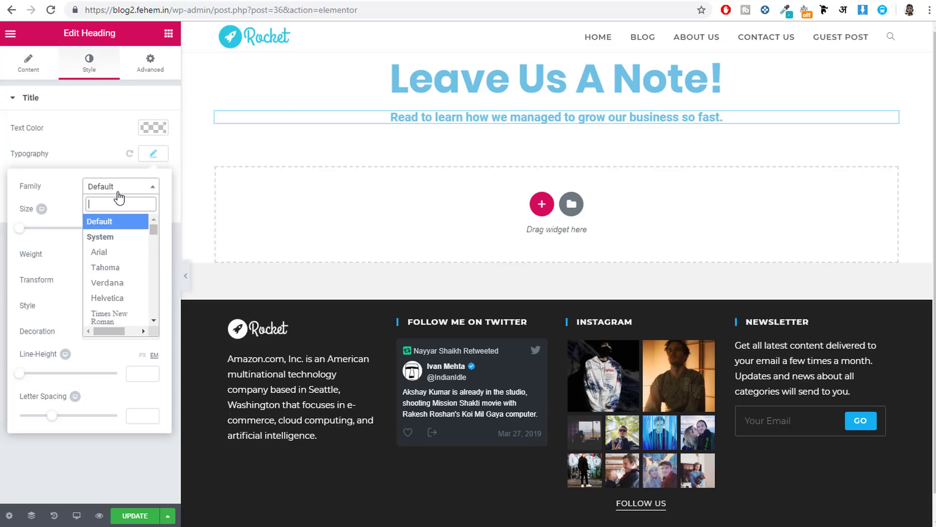
text(montserrat)
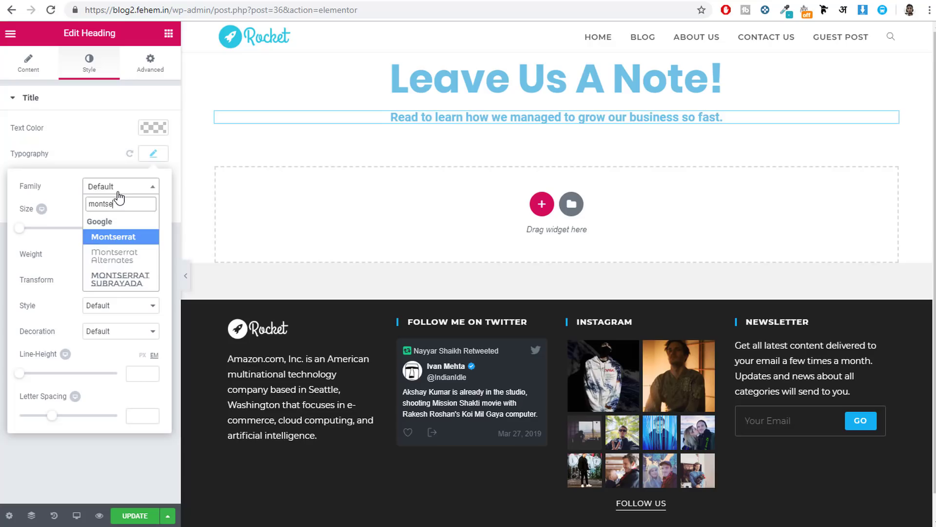
key(Return)
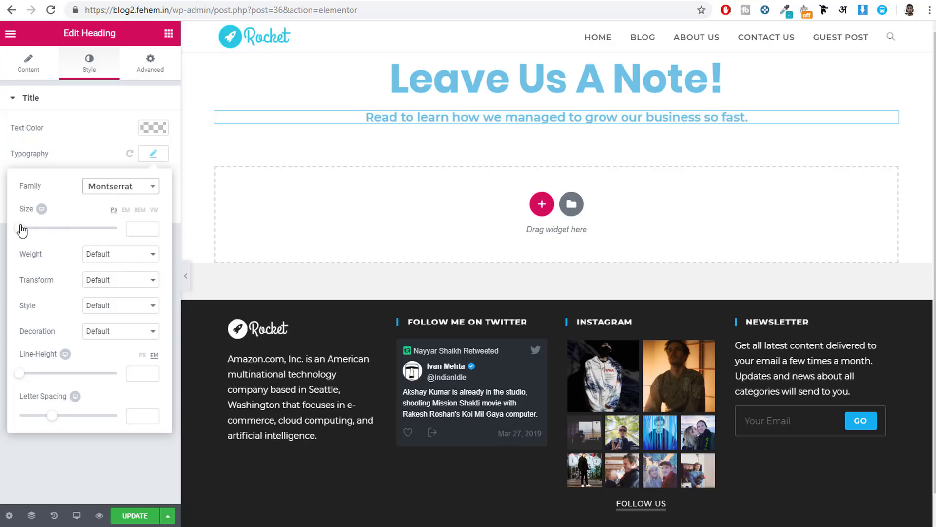
drag(22, 229, 29, 229)
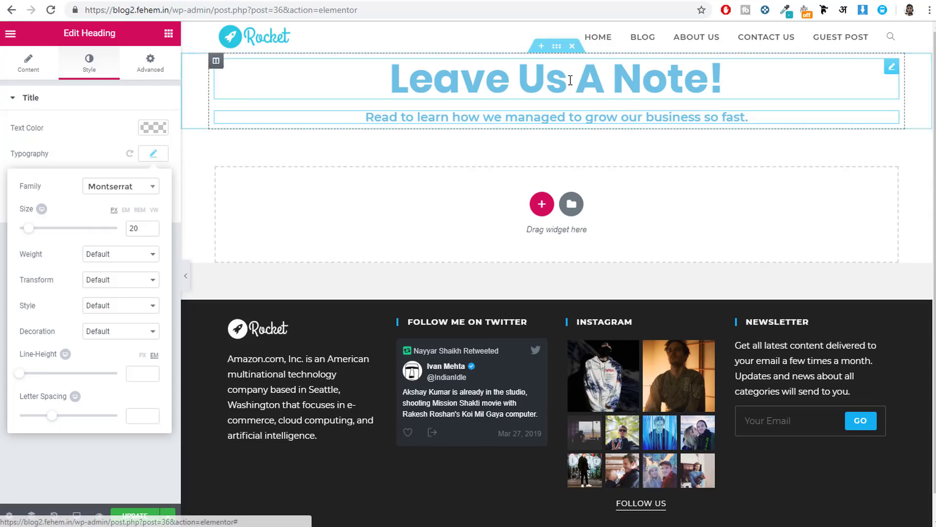
mouse_move(557, 56)
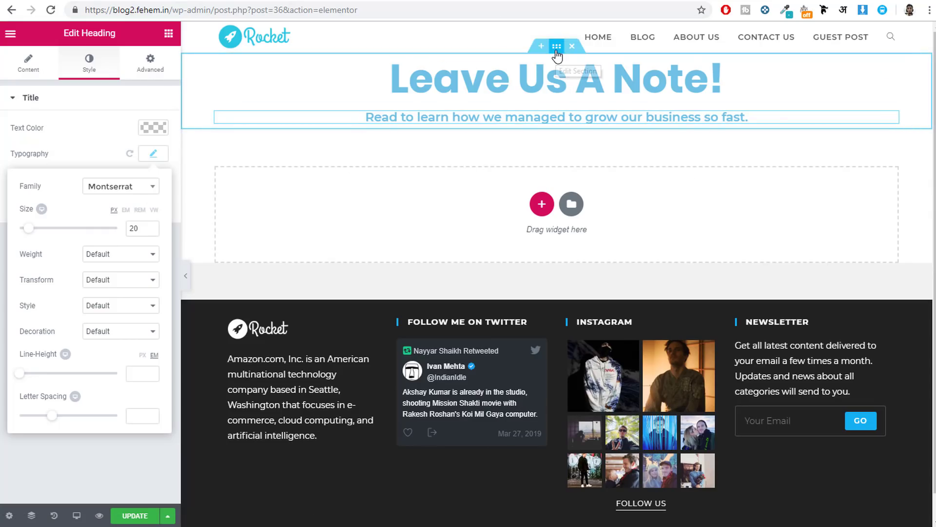
click(557, 51)
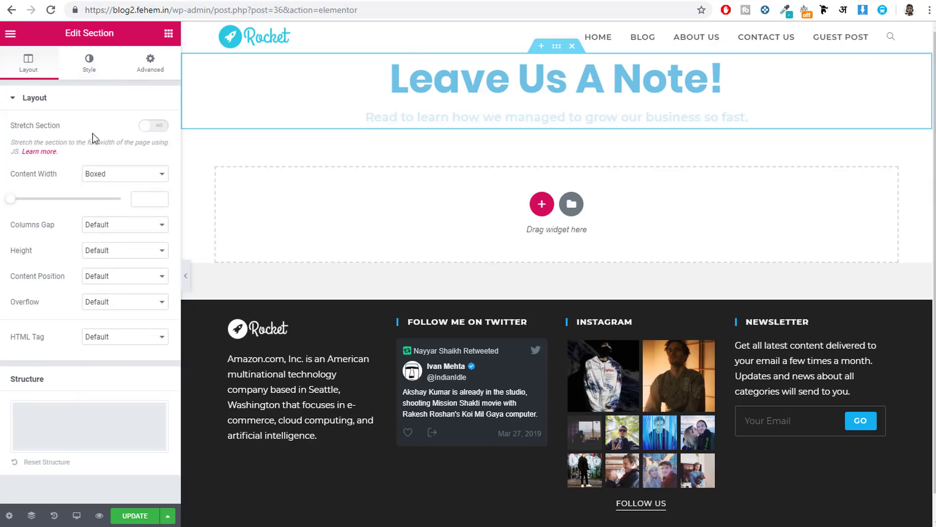
Upload pages-title-area-parallax-img-8 and insert it as the section's classic background image.
click(89, 71)
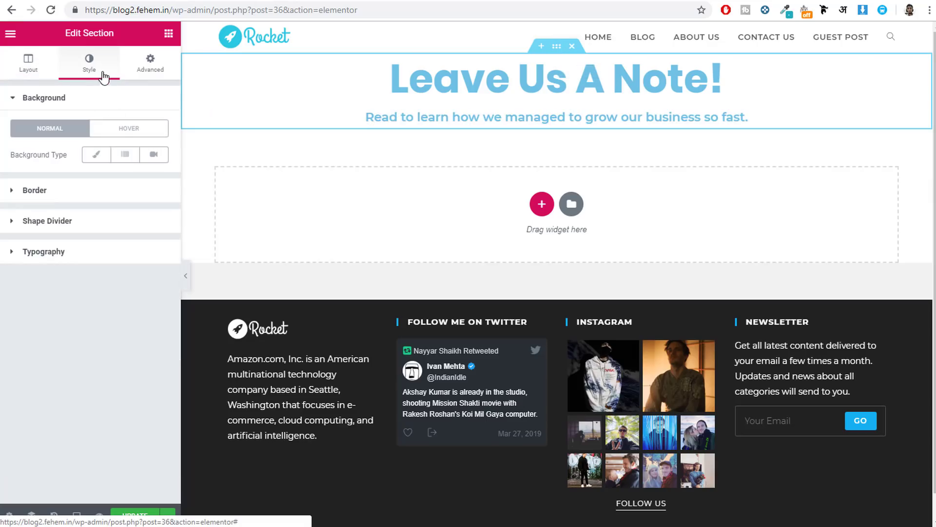
click(96, 159)
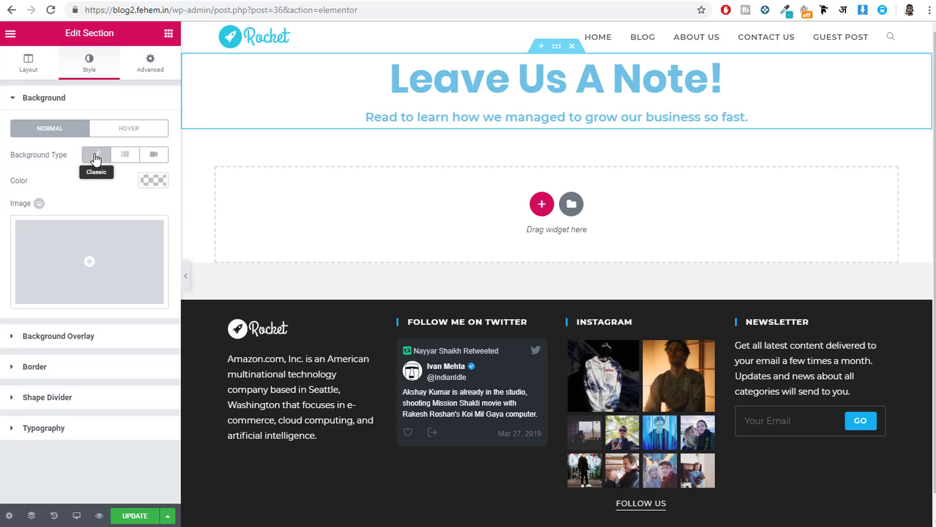
click(67, 257)
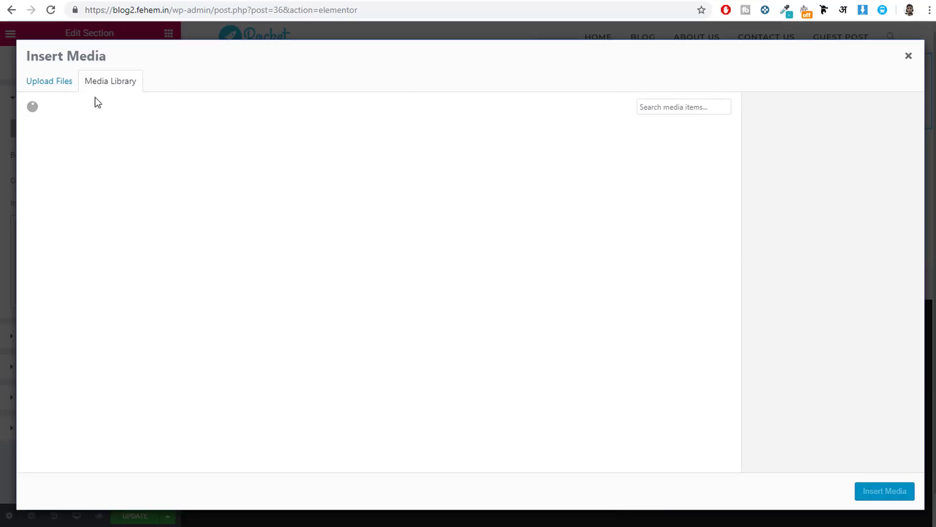
click(50, 81)
click(481, 268)
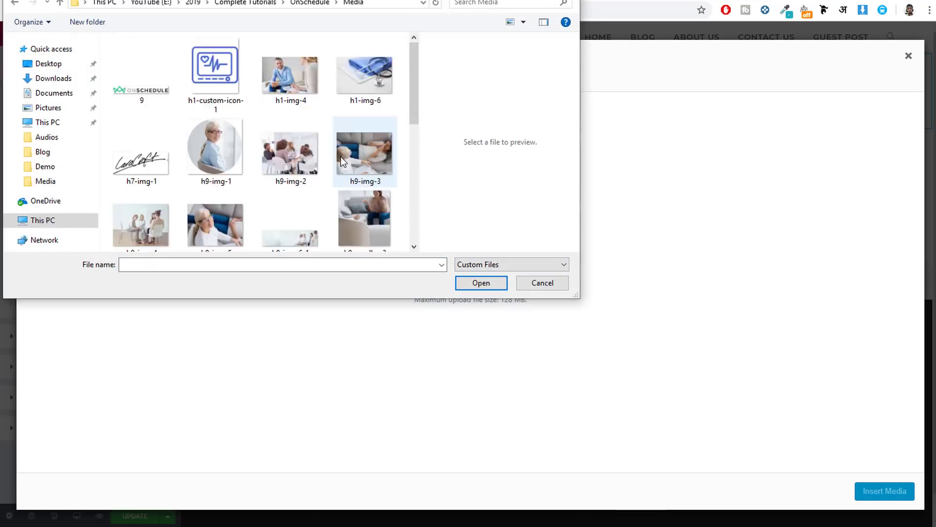
scroll(342, 161, down, 5)
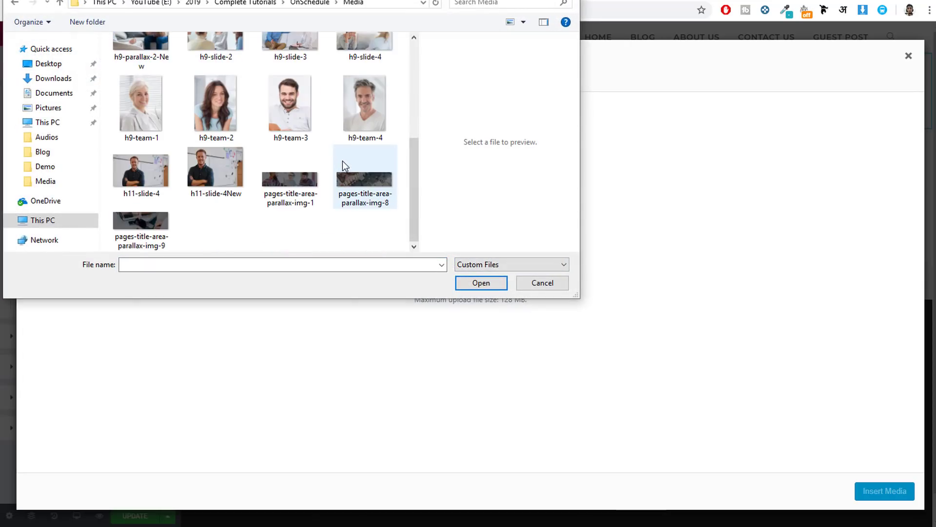
click(383, 194)
click(146, 226)
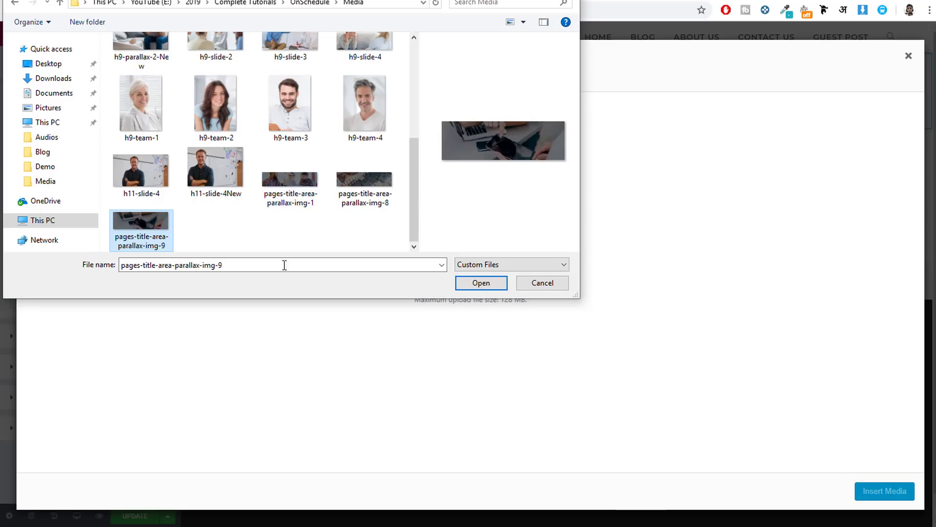
click(376, 192)
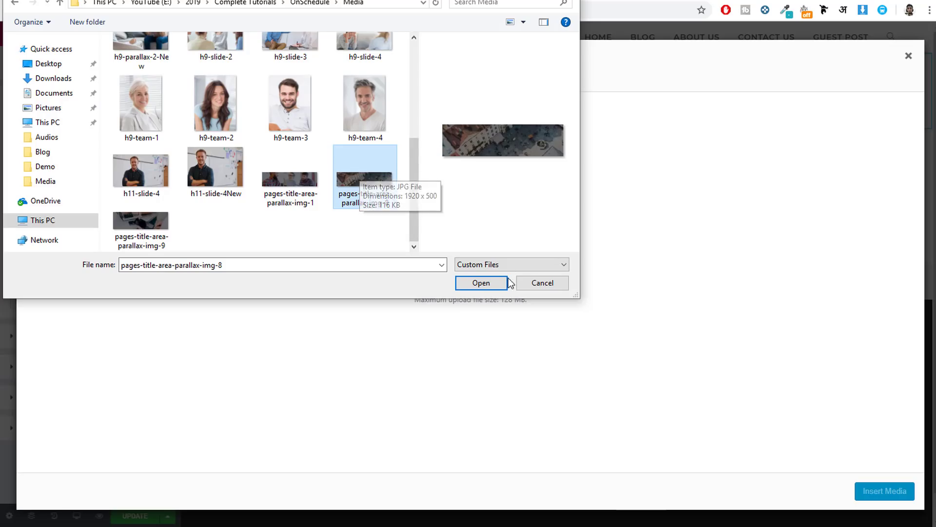
click(481, 282)
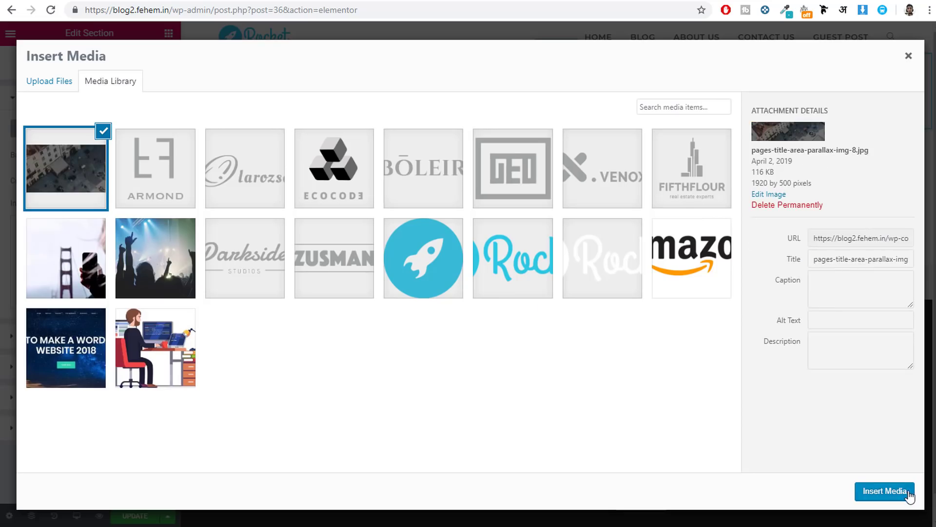
click(885, 490)
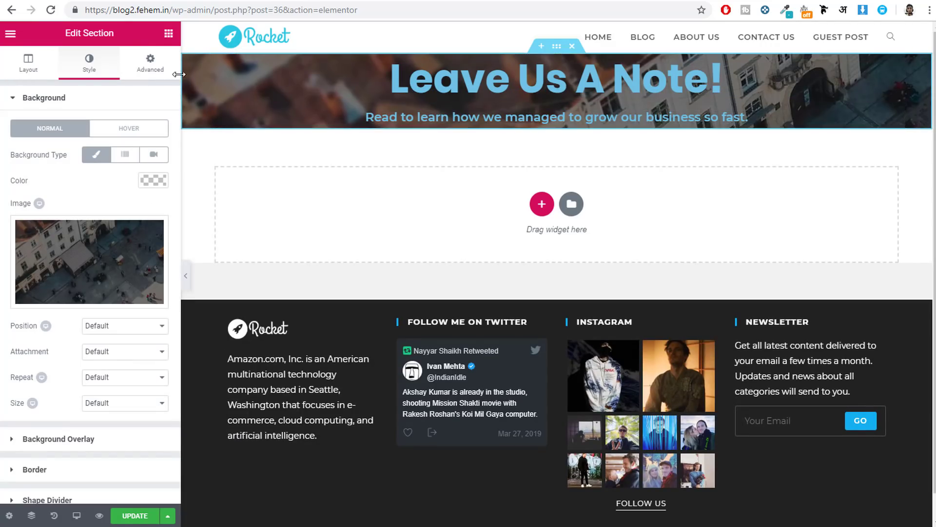
Unlink the section padding and set 80 px top and bottom.
click(149, 63)
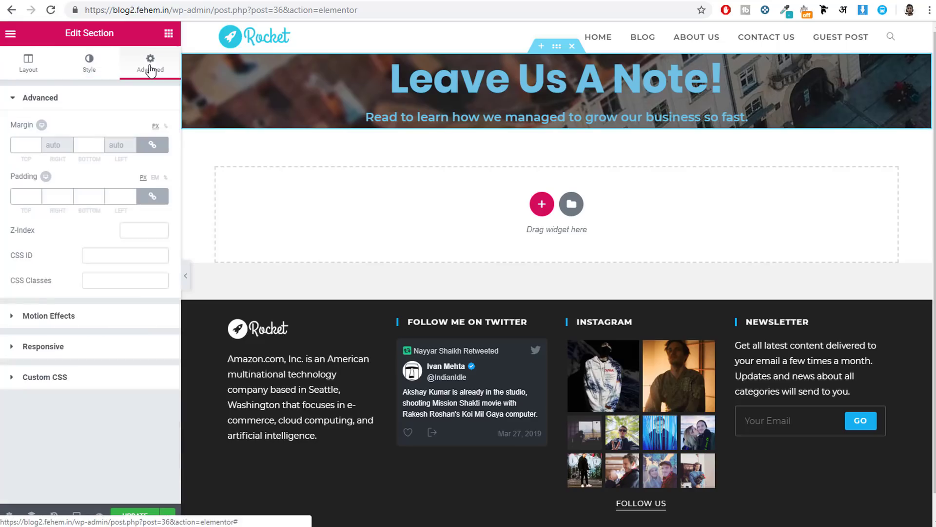
click(156, 198)
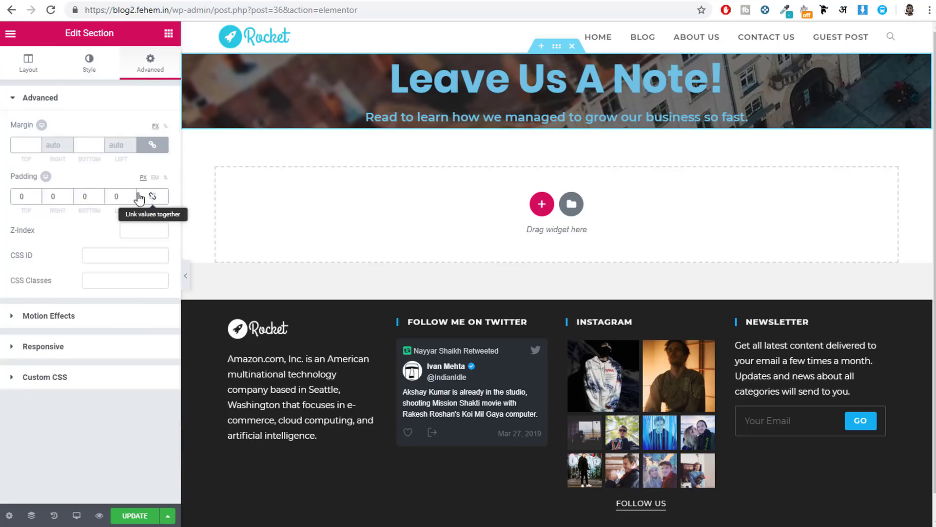
double_click(20, 196)
text(80)
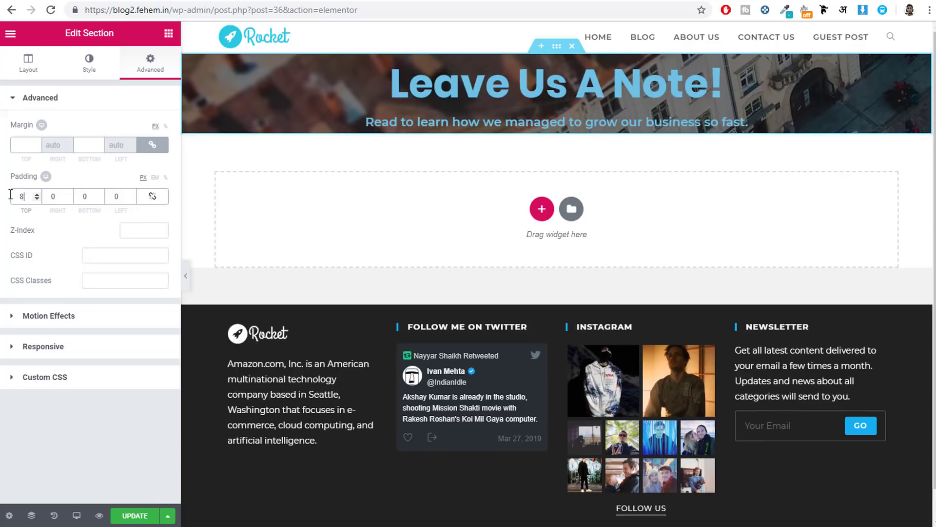
key(Tab)
key(Tab)
text(1)
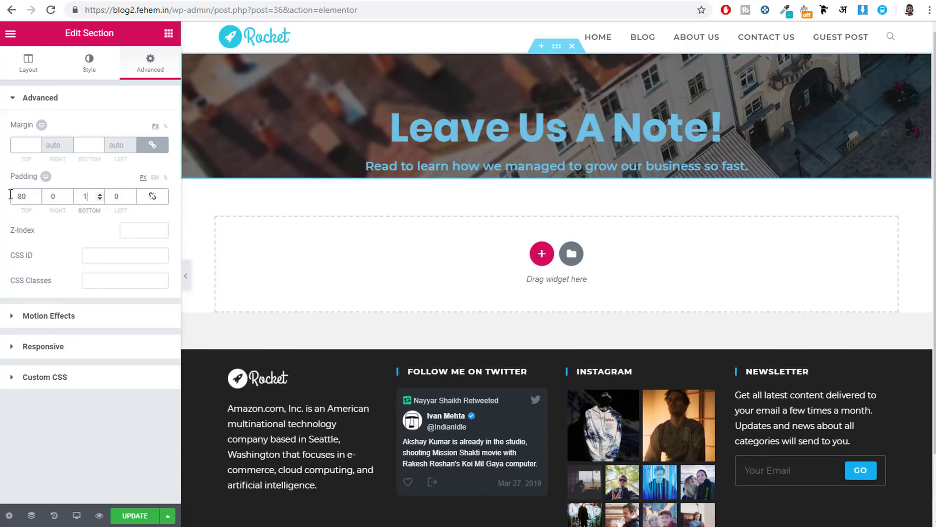
text(080)
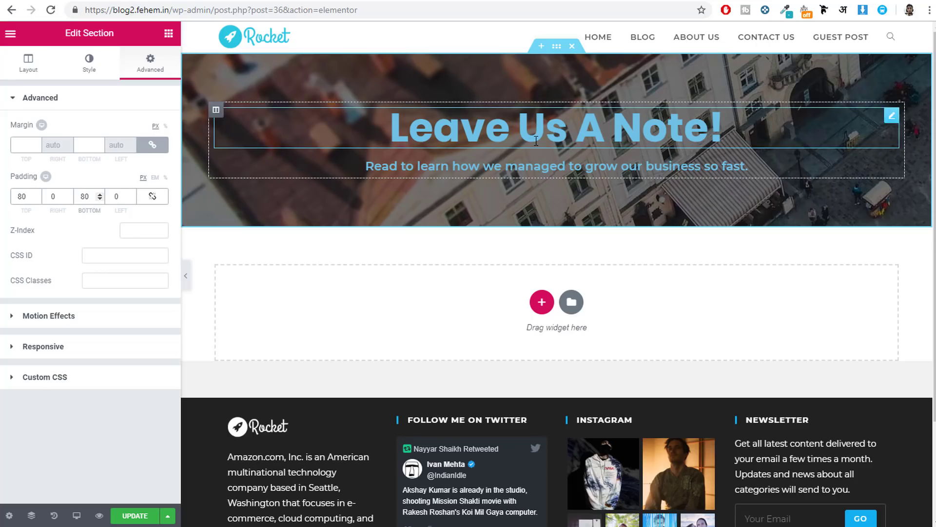
Make both the Leave Us A Note! heading and the subtitle white.
click(549, 128)
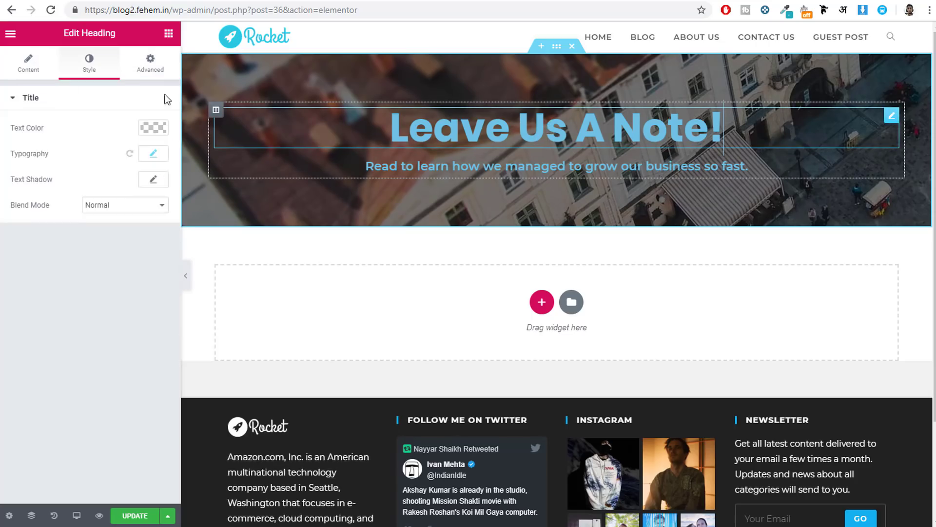
click(148, 126)
click(146, 127)
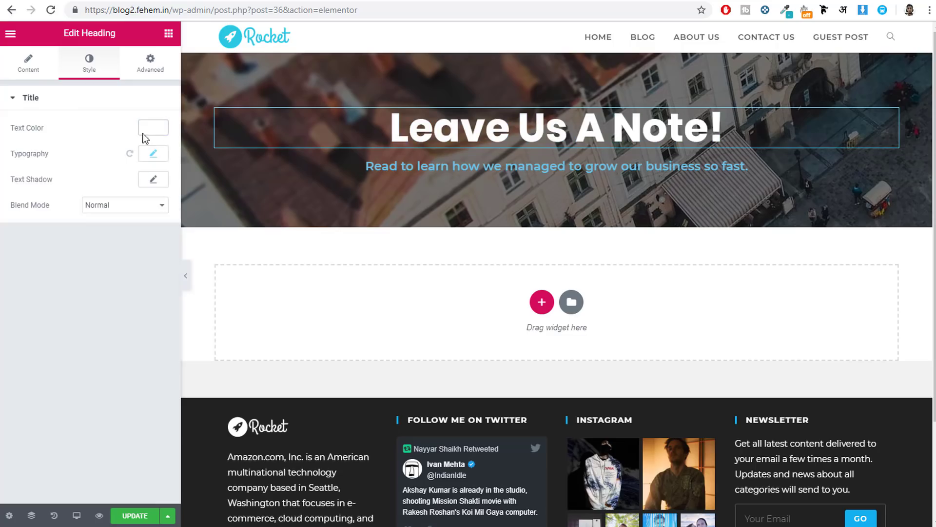
click(556, 166)
click(153, 127)
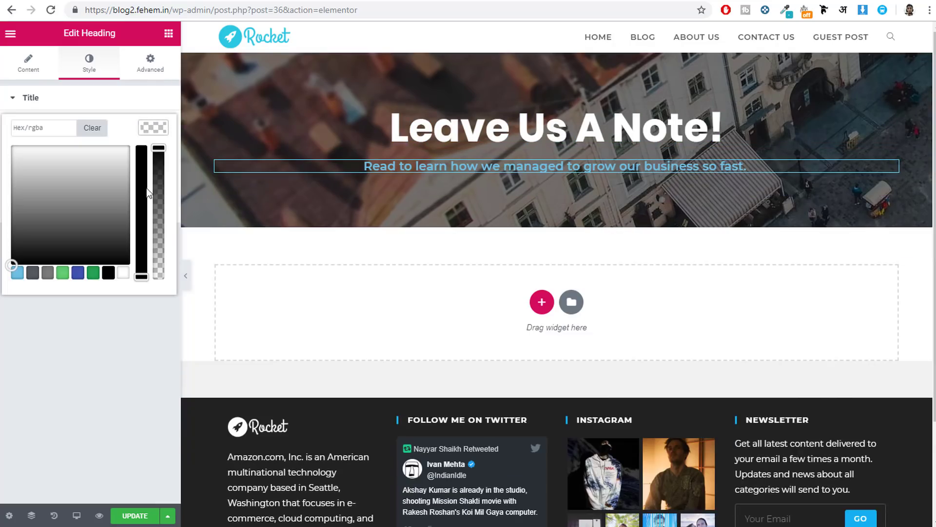
click(124, 272)
Save the page and preview it in mobile view.
click(143, 516)
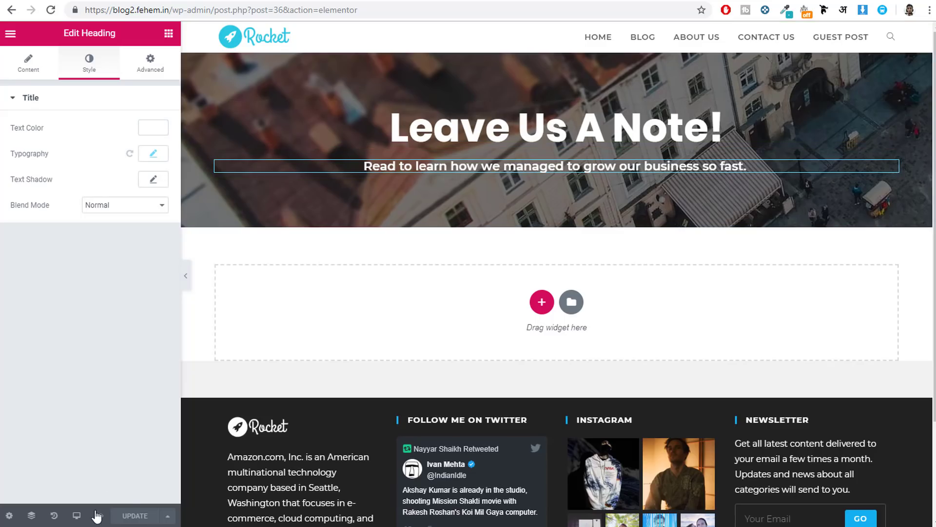
click(77, 515)
click(78, 483)
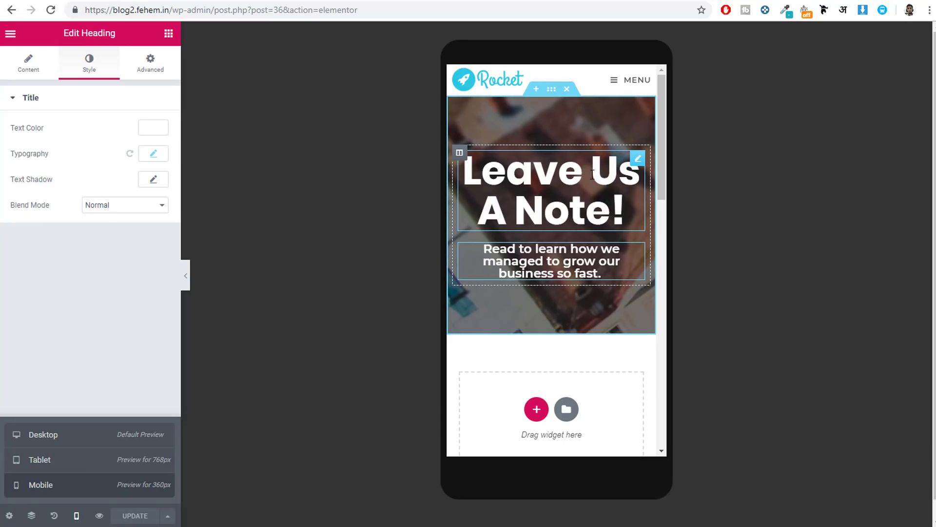
Shrink the main heading's mobile font size to 49 px.
click(640, 166)
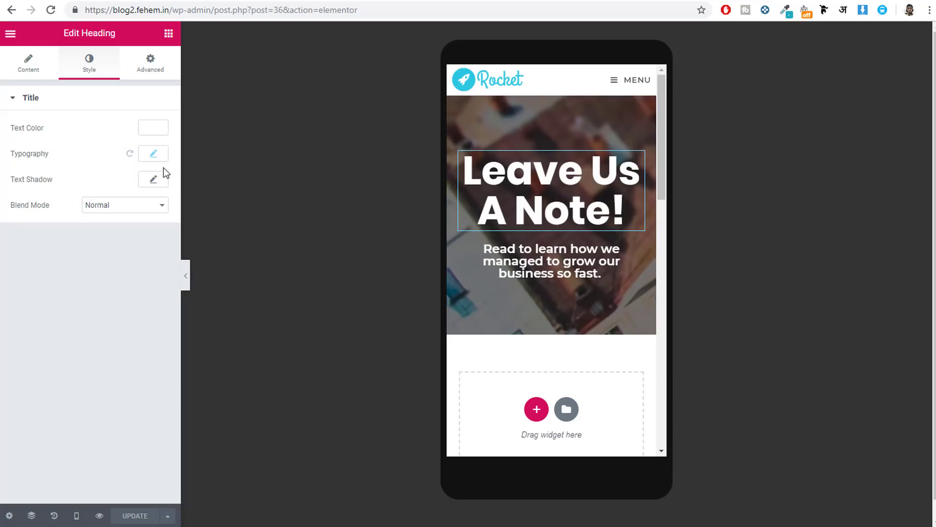
click(154, 155)
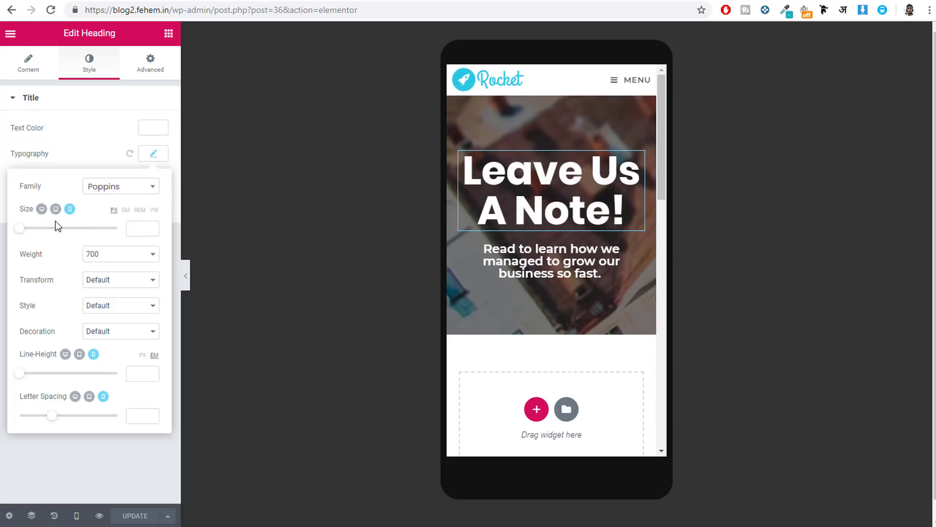
drag(22, 235, 47, 236)
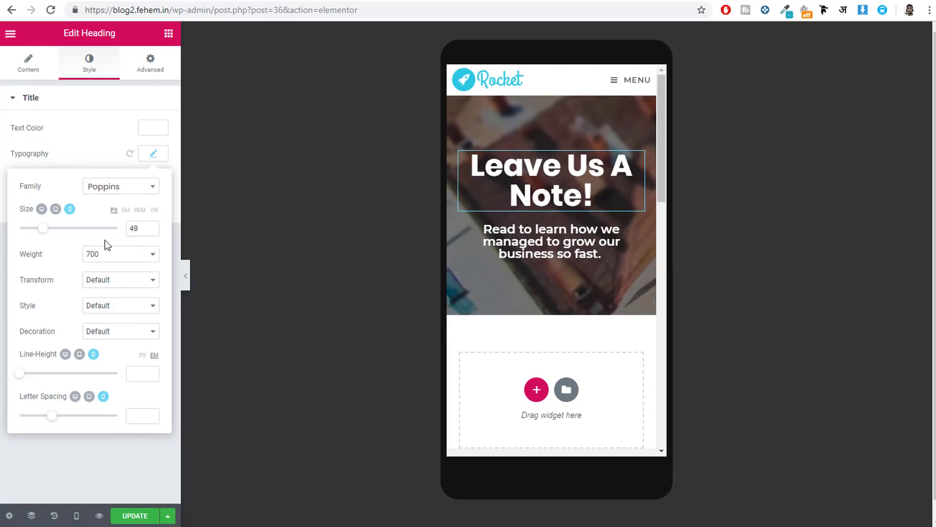
Give the subheading size 18, line height 1.5 and weight 400, then return to desktop preview.
click(537, 240)
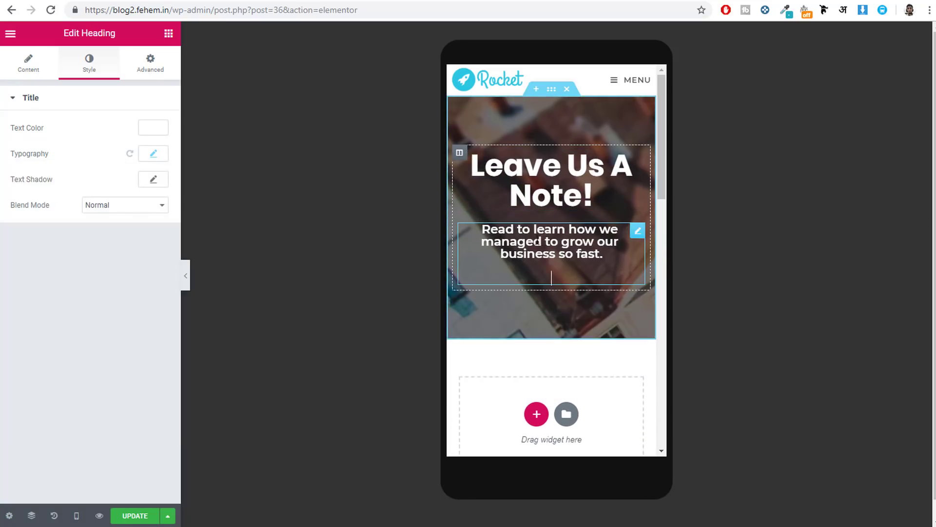
click(153, 153)
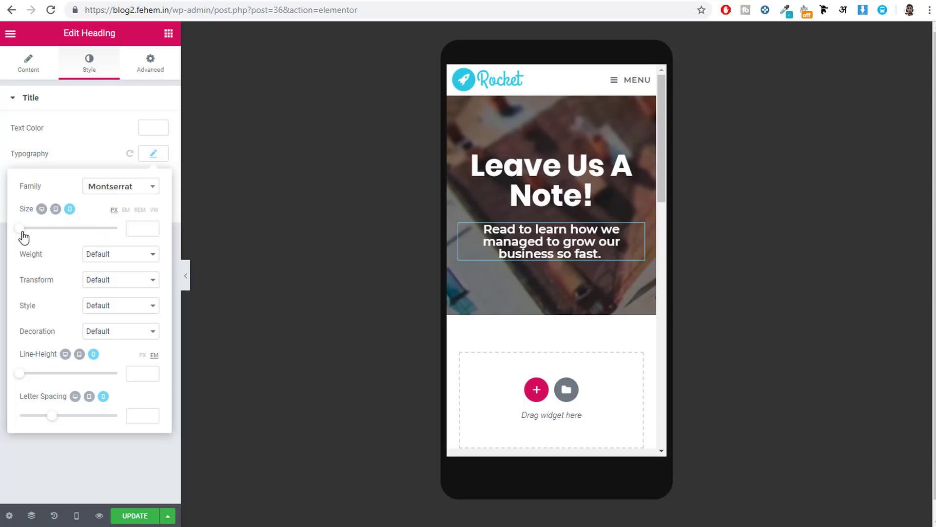
drag(23, 237, 33, 237)
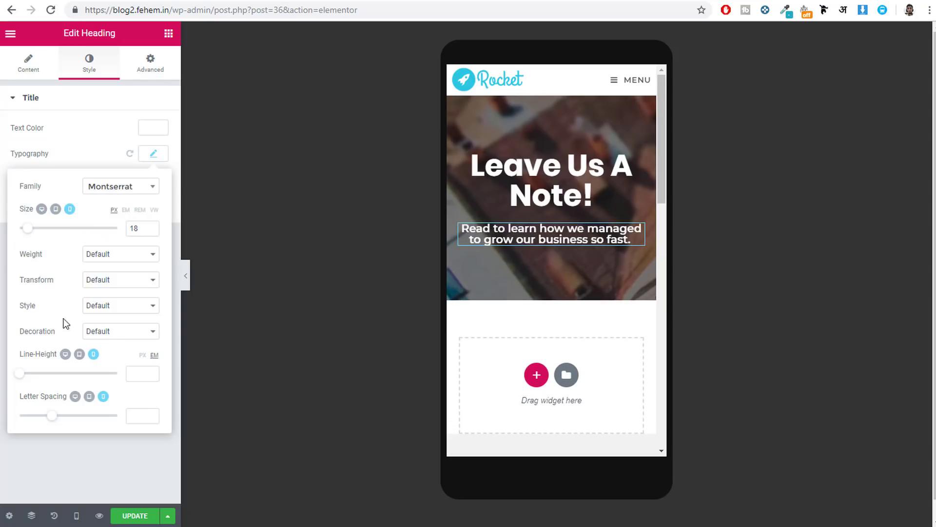
drag(17, 375, 32, 375)
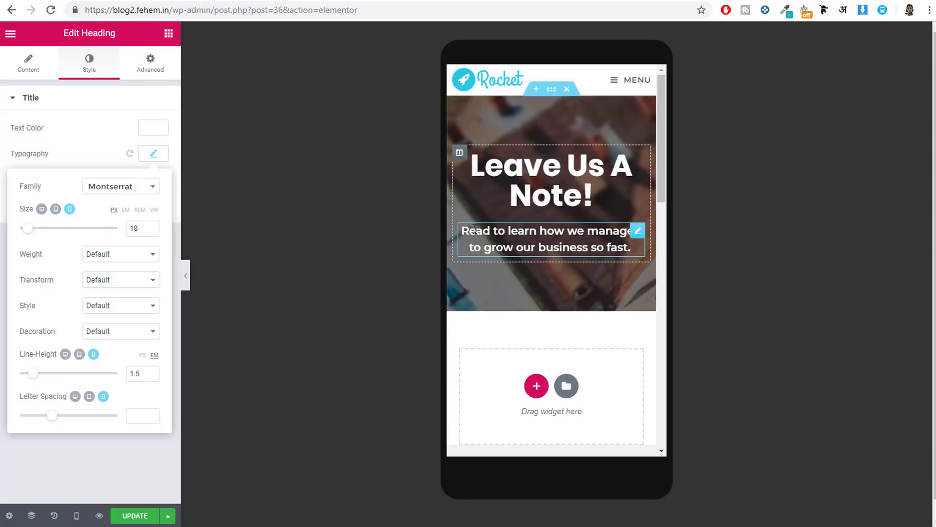
click(128, 252)
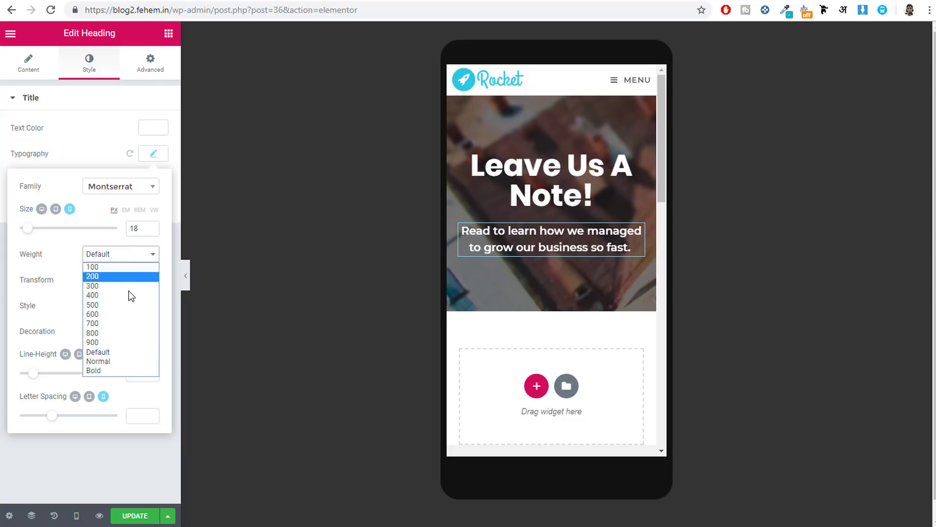
click(127, 303)
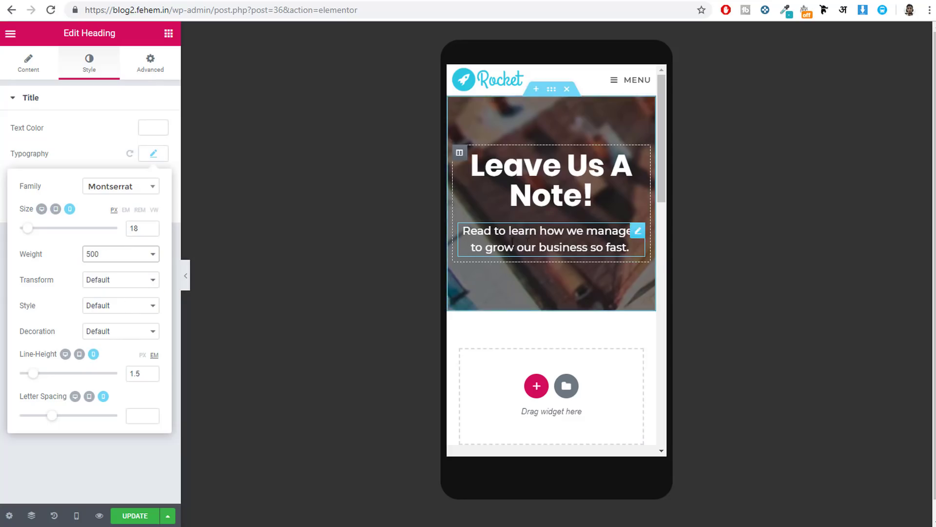
click(119, 254)
click(115, 297)
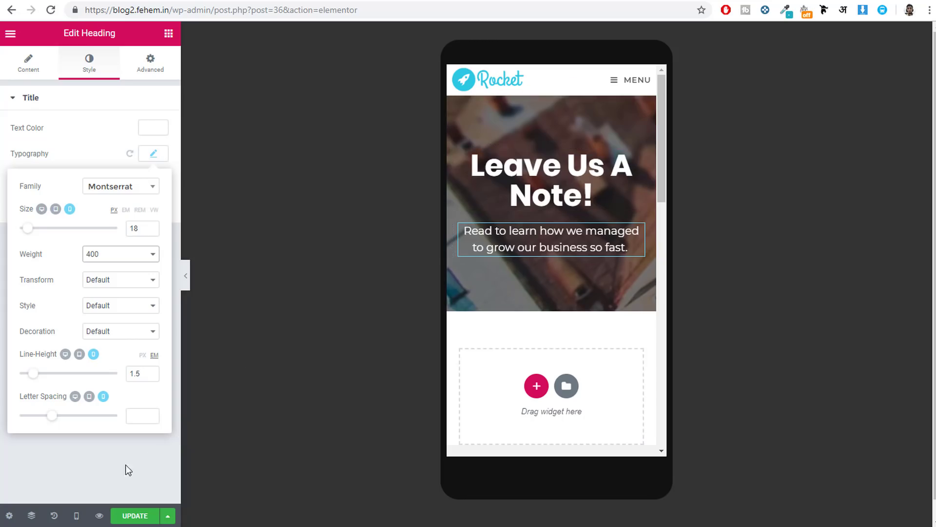
click(76, 516)
click(100, 435)
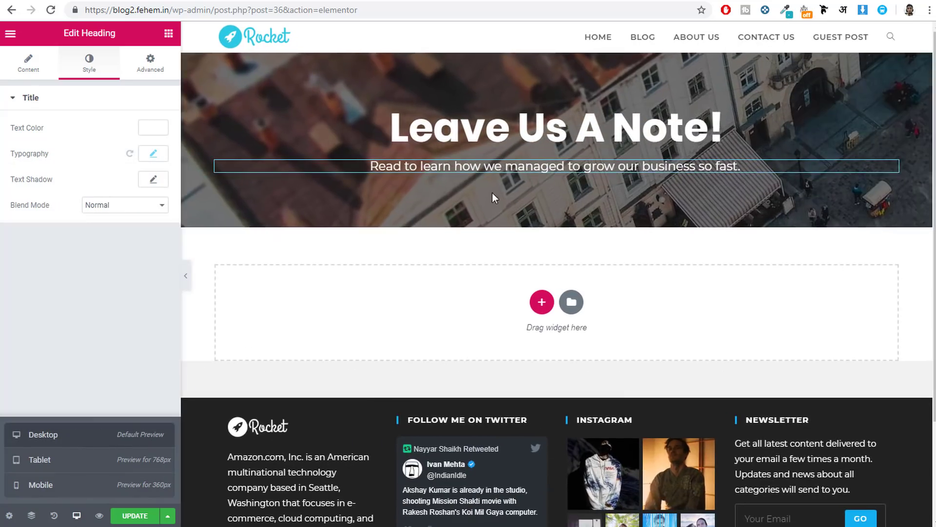
Save the page and insert a two-column section below the hero.
click(137, 520)
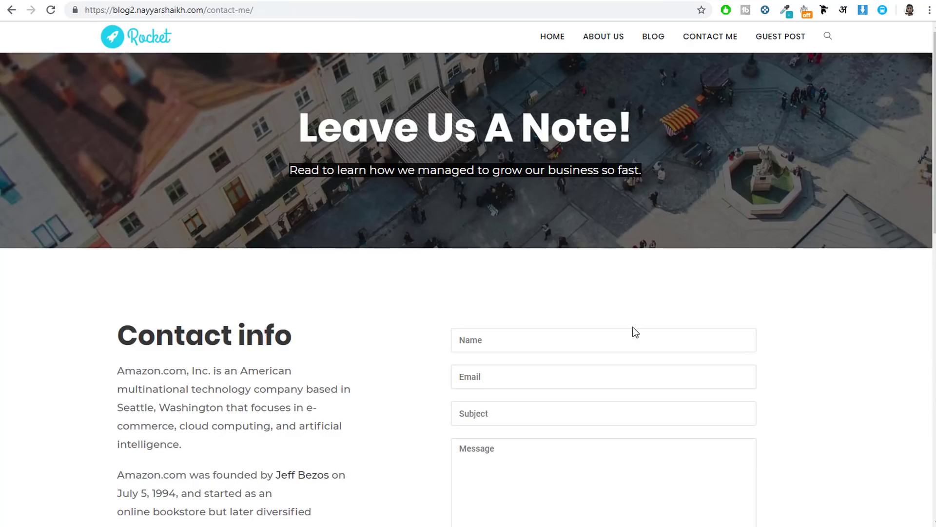
scroll(634, 336, down, 5)
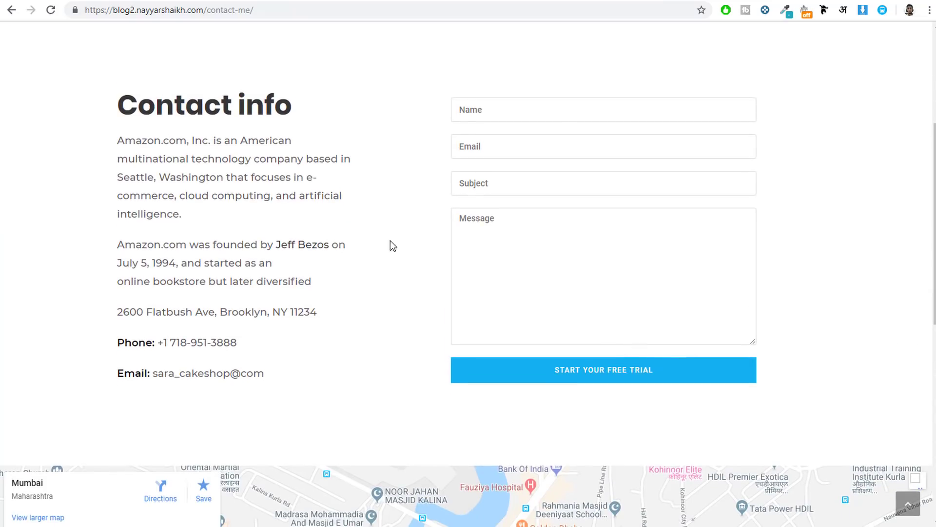
scroll(320, 209, up, 2)
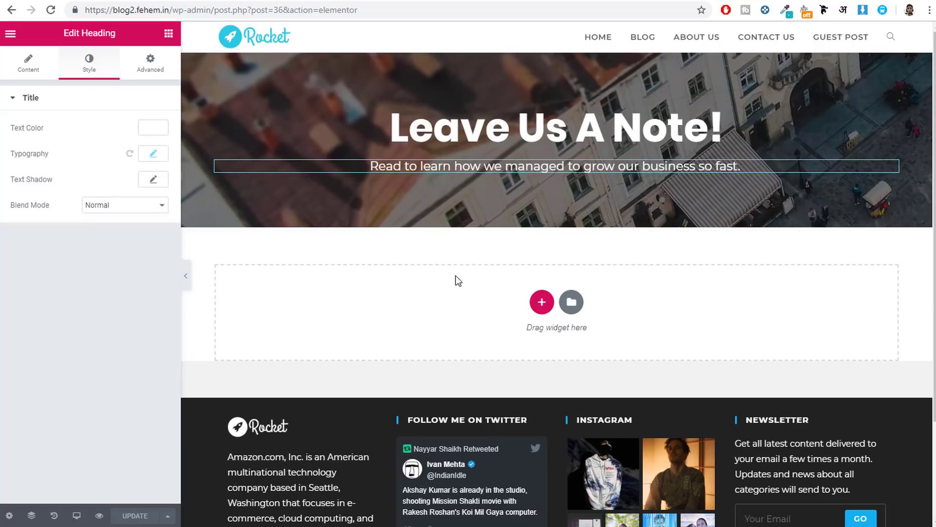
click(541, 302)
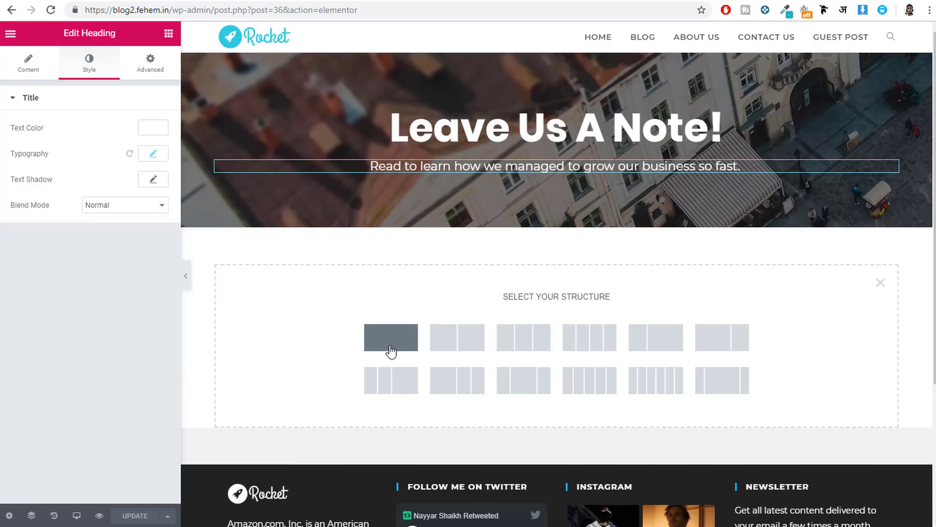
click(457, 337)
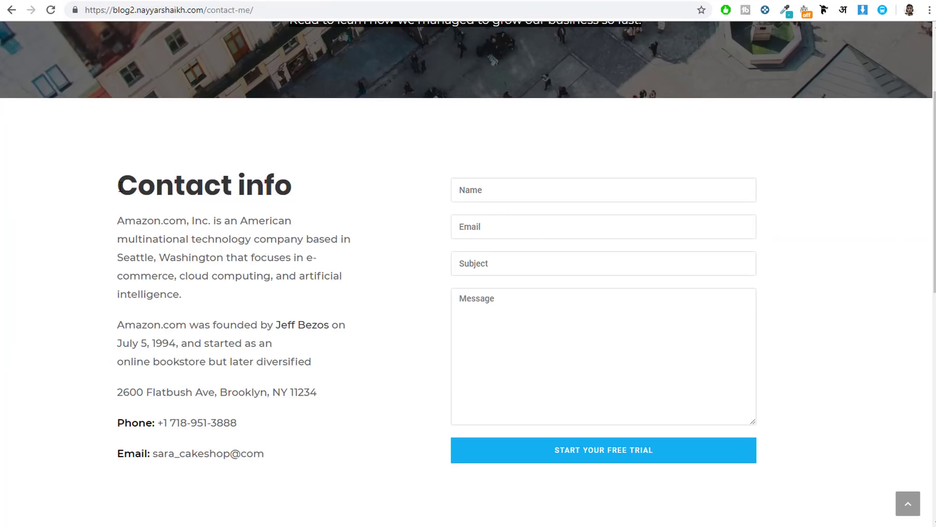
Add a heading reading 'Contact info' to the new section's left column.
drag(119, 185, 294, 185)
key(ctrl+c)
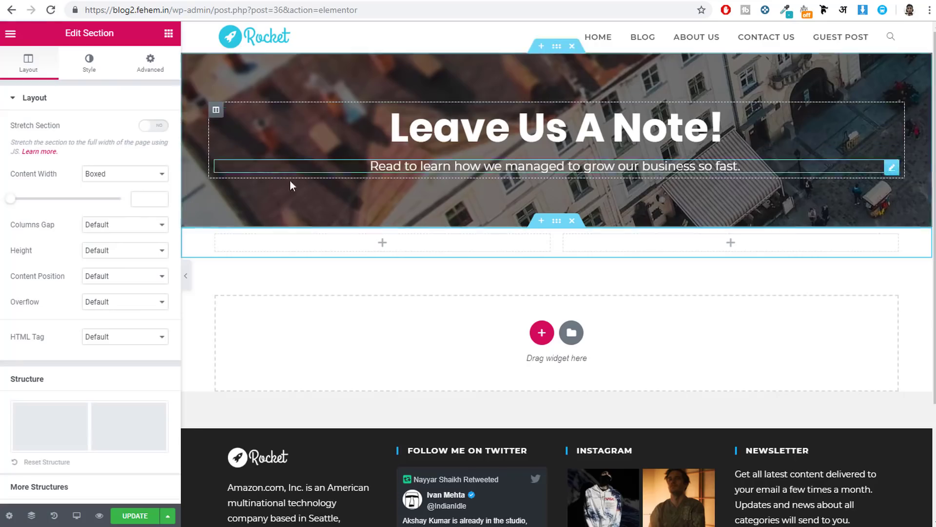
click(168, 34)
drag(146, 131, 364, 246)
key(ctrl+a)
key(ctrl+v)
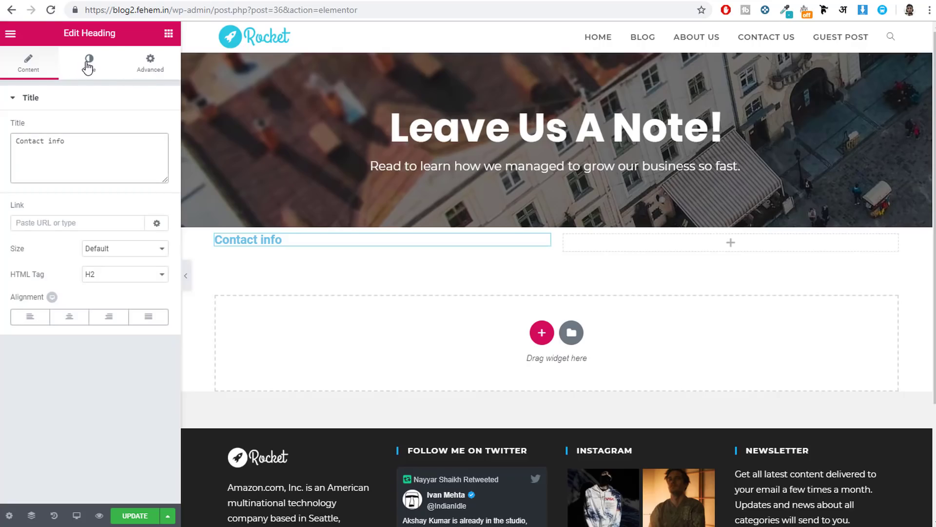
click(88, 66)
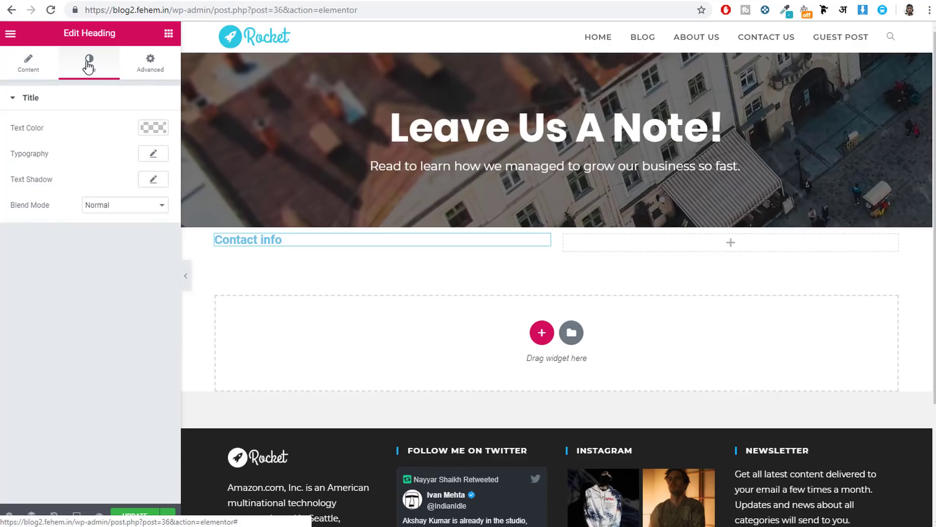
click(154, 131)
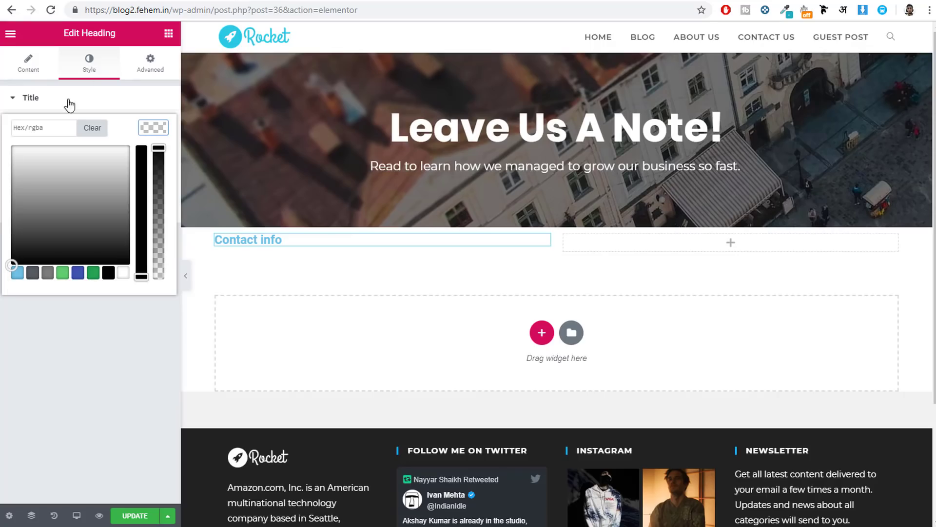
Set the Contact info heading colour to #303030.
click(58, 130)
text(30)
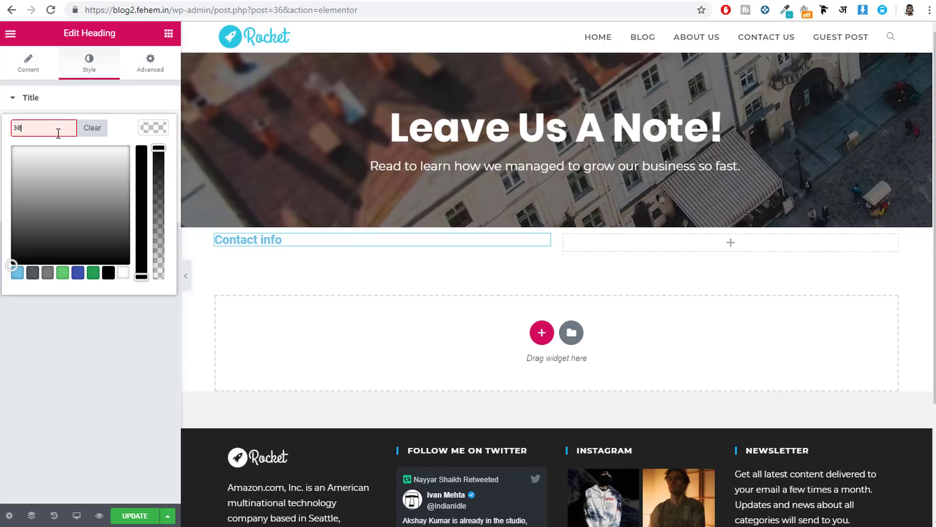
text(3030)
key(Return)
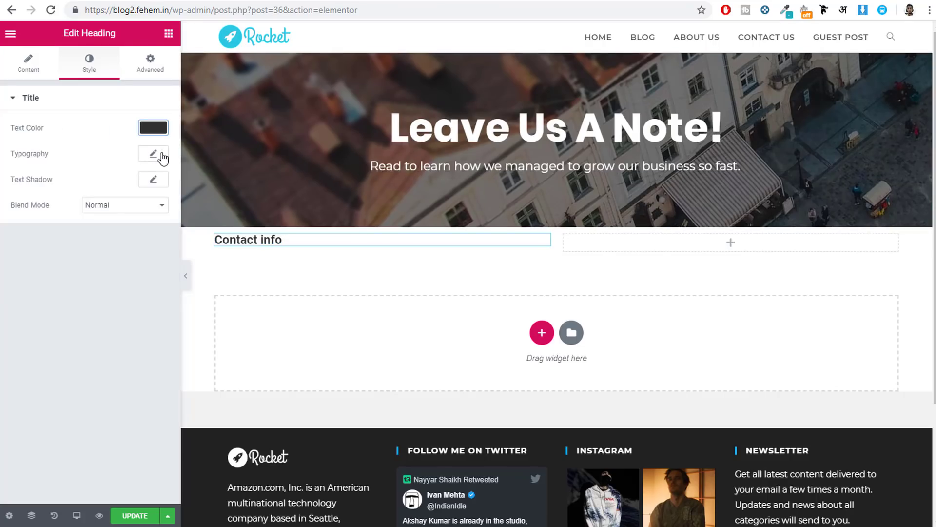
Set the heading typography to Poppins, size 45, weight 700.
click(154, 154)
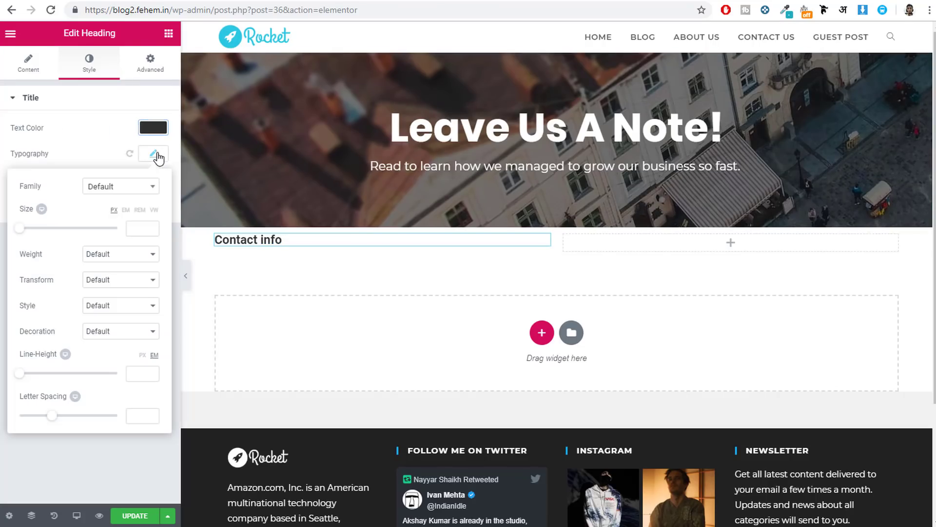
click(125, 194)
text(popp)
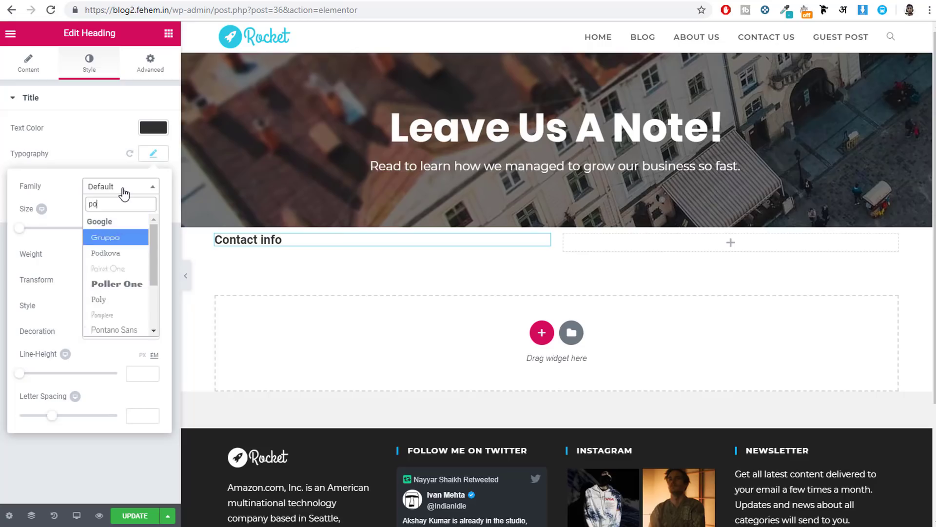
click(108, 237)
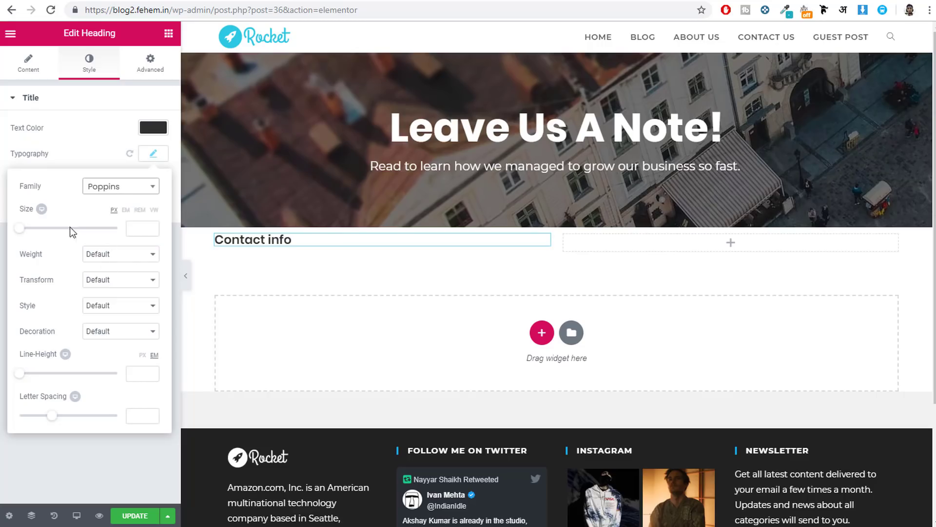
click(133, 230)
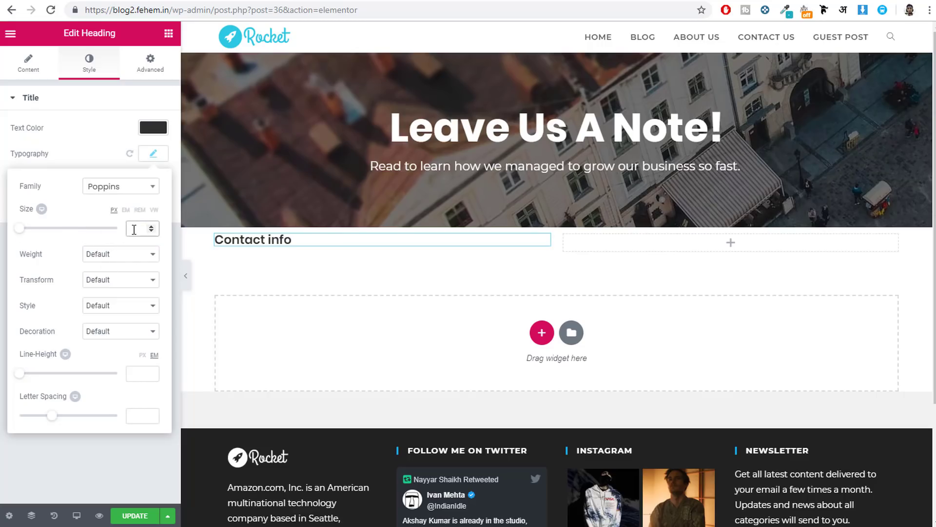
text(45)
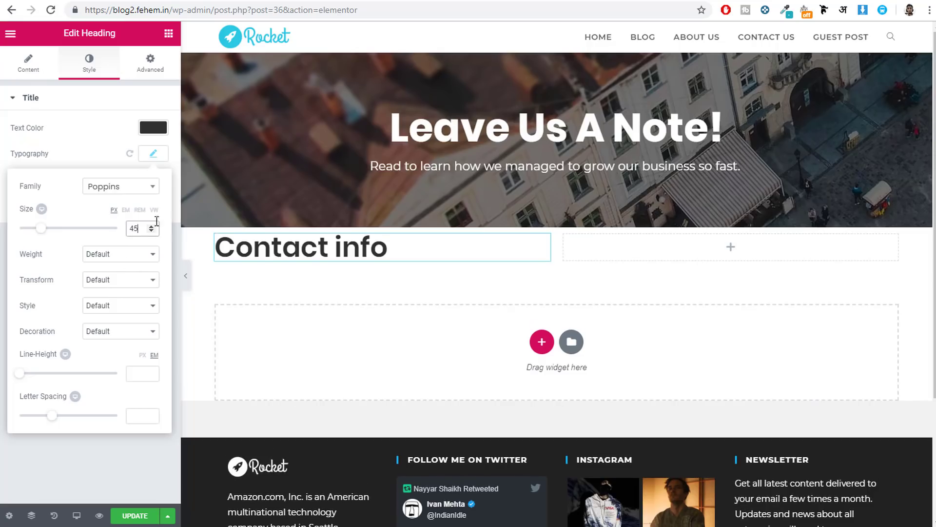
click(113, 256)
click(130, 326)
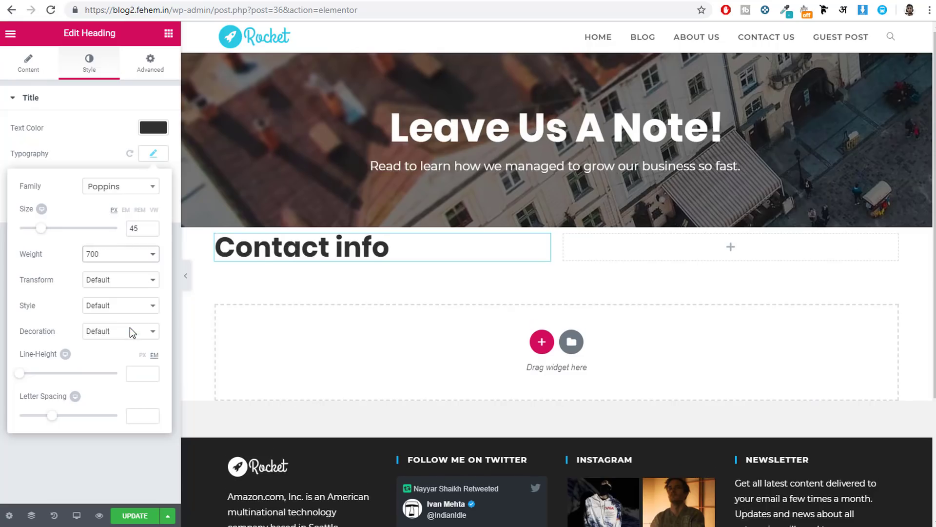
Add another heading widget below the Contact info heading.
click(152, 128)
click(168, 33)
drag(132, 146, 286, 261)
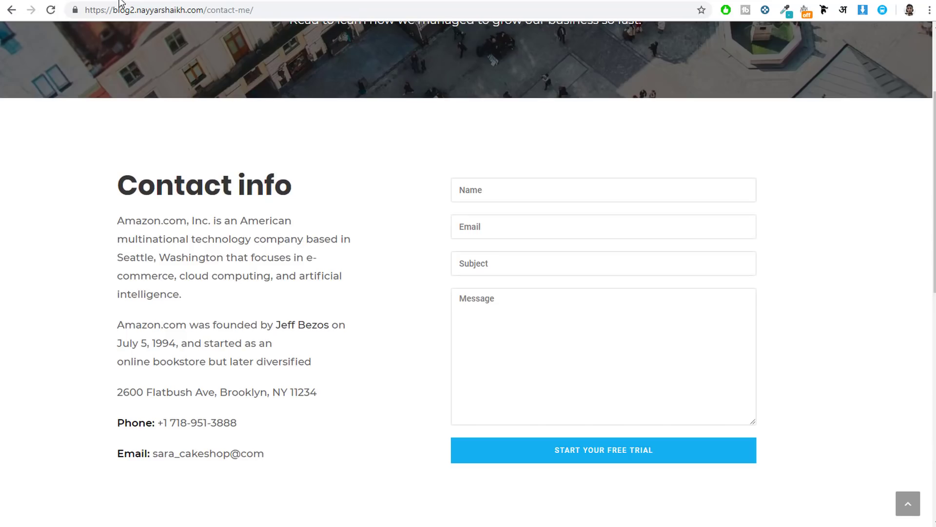
Copy the contact details from the reference page and paste them into the new heading.
drag(264, 455, 125, 221)
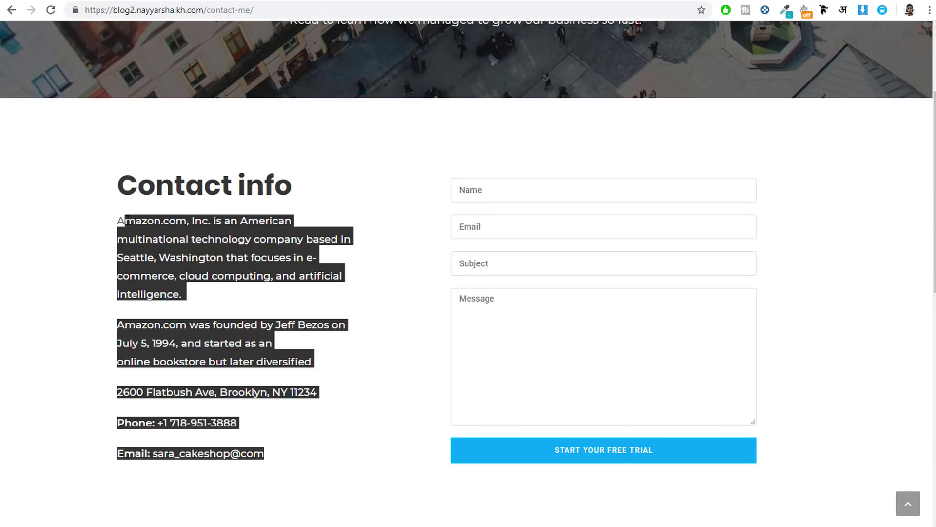
click(123, 220)
double_click(124, 220)
click(123, 221)
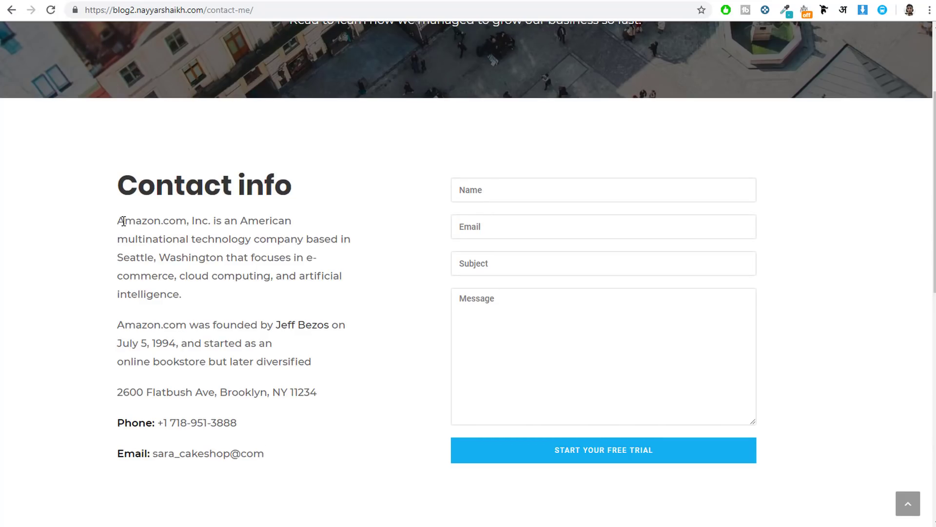
drag(120, 221, 286, 477)
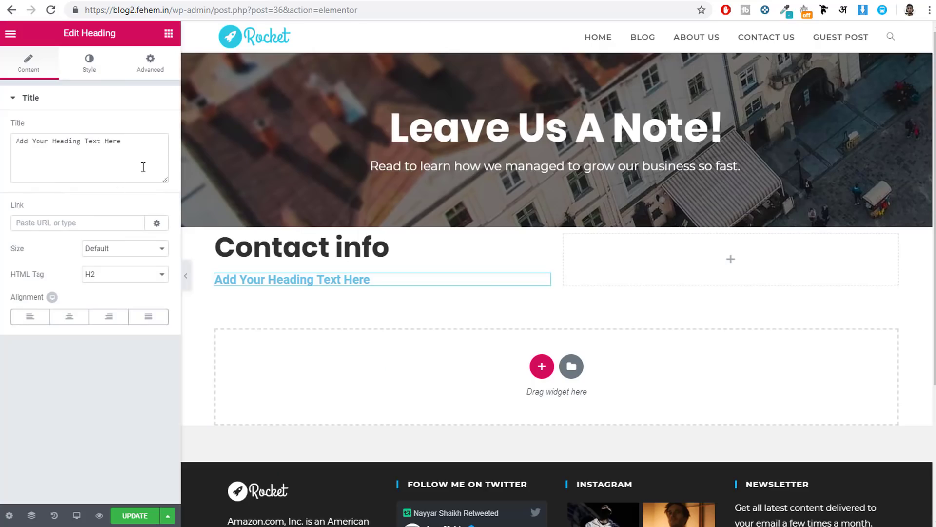
click(143, 167)
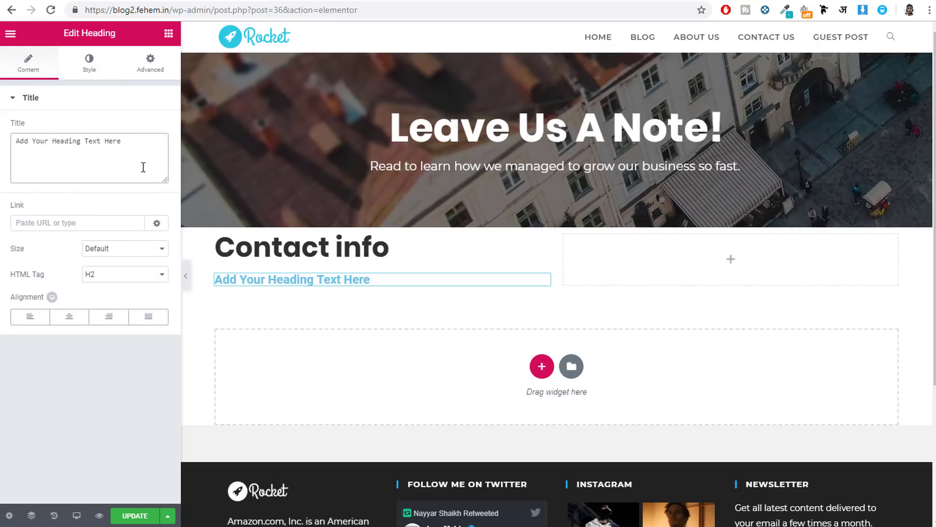
key(ctrl+a)
key(ctrl+v)
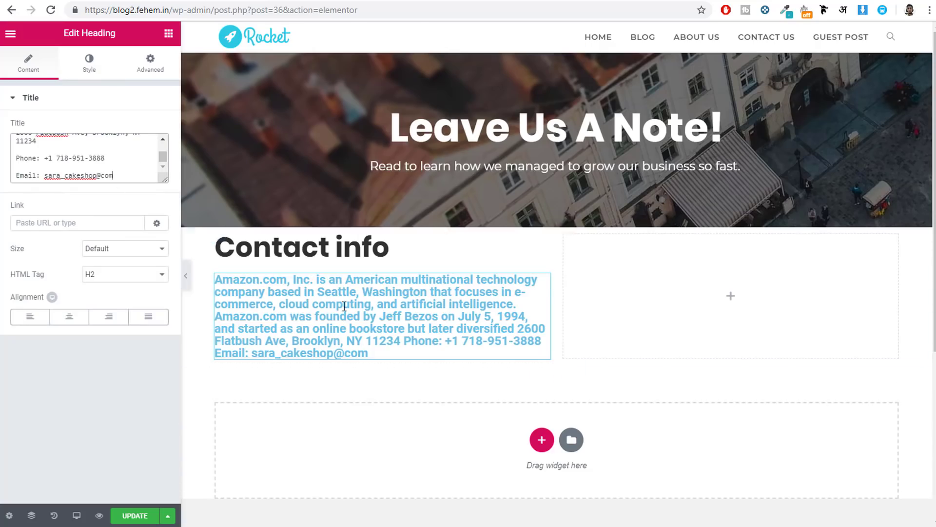
drag(165, 180, 166, 223)
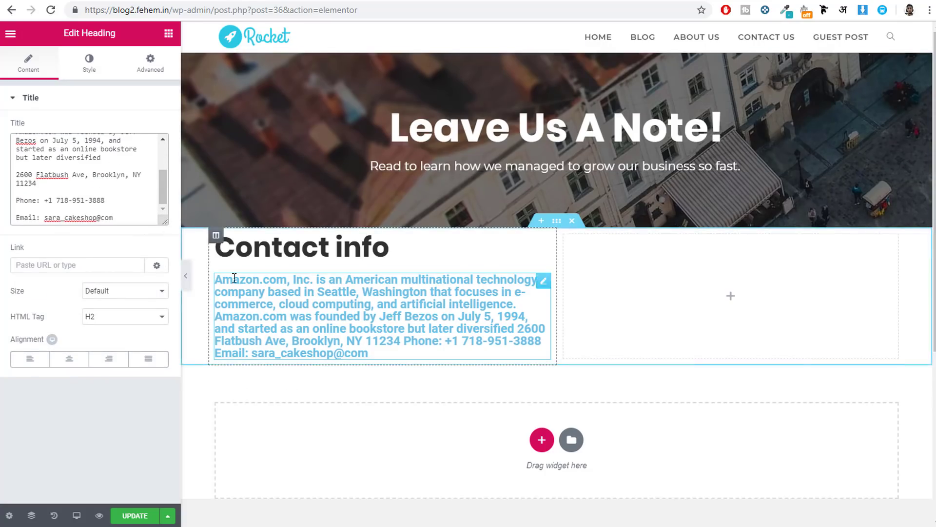
Delete that heading and add a Text Editor widget below Contact info.
right_click(340, 298)
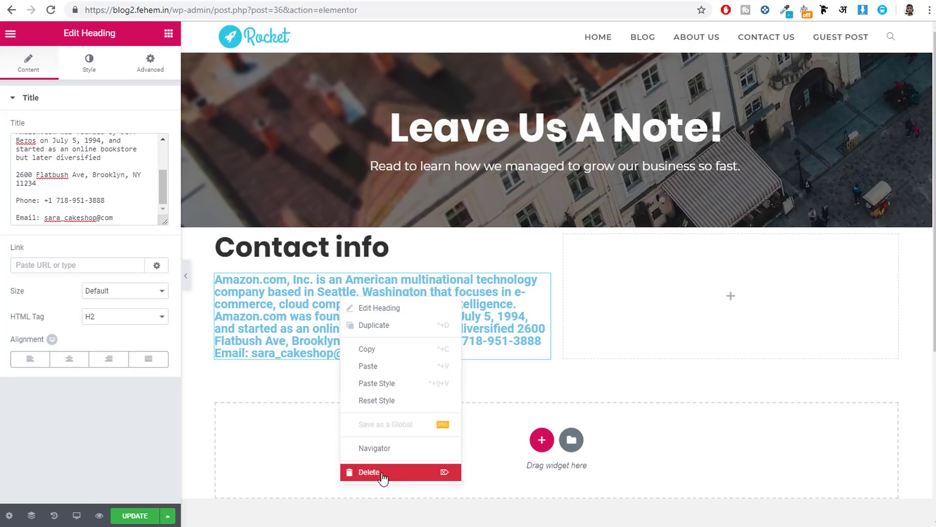
click(380, 472)
drag(121, 202, 253, 253)
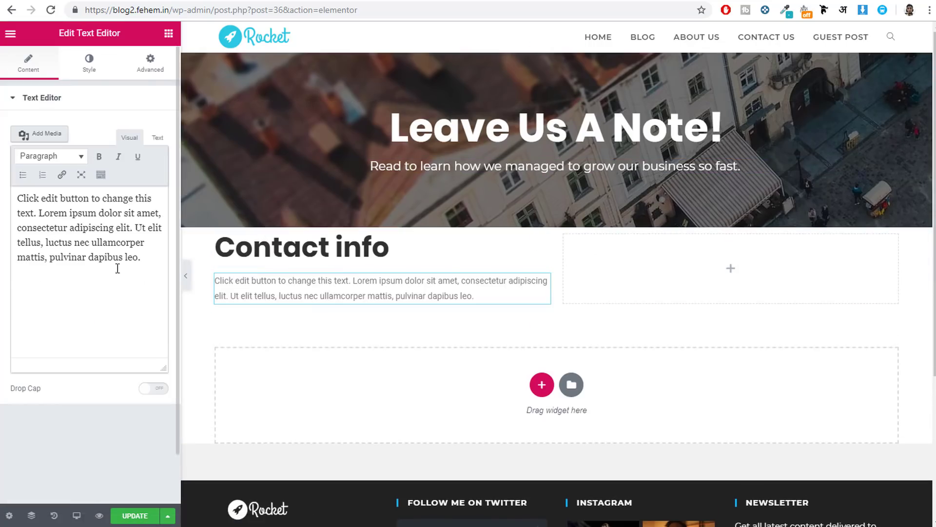
click(155, 261)
Paste the company and contact details into the text block and colour it #54595f.
drag(154, 261, 36, 183)
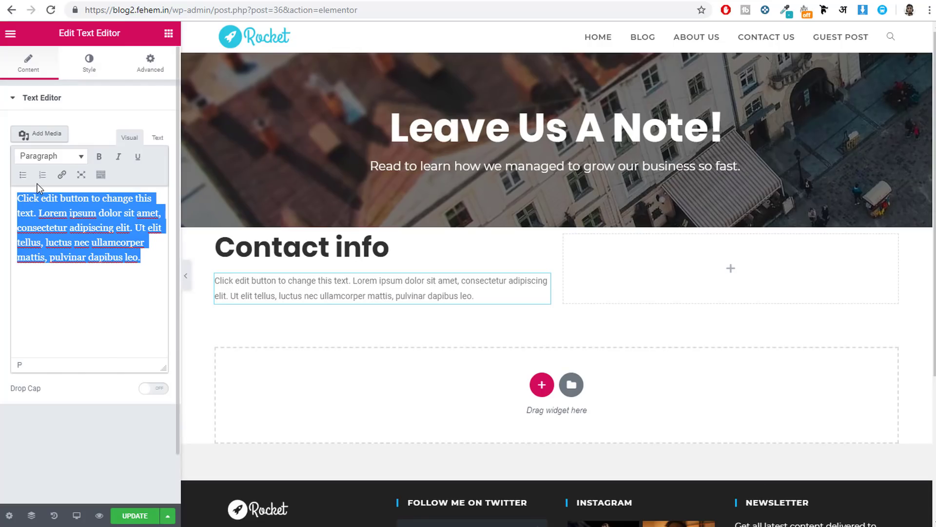
key(ctrl+v)
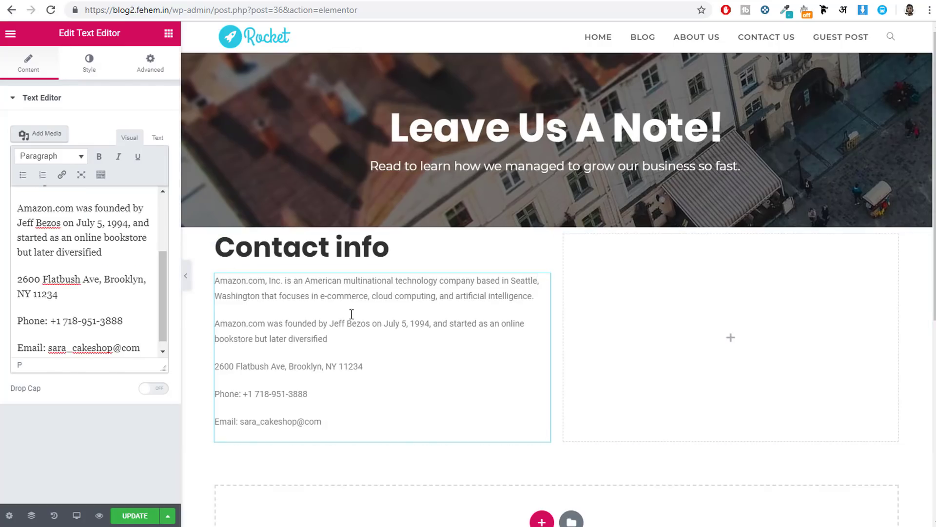
click(89, 71)
click(152, 169)
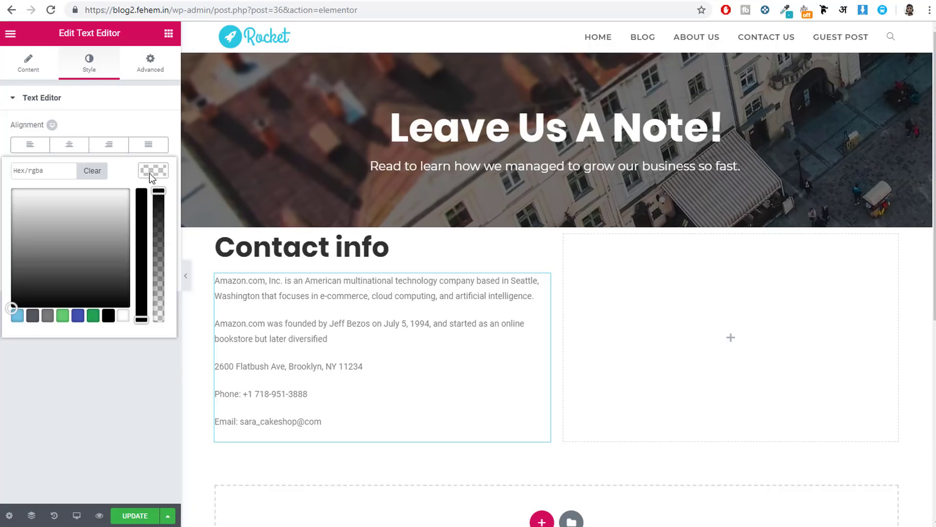
click(32, 315)
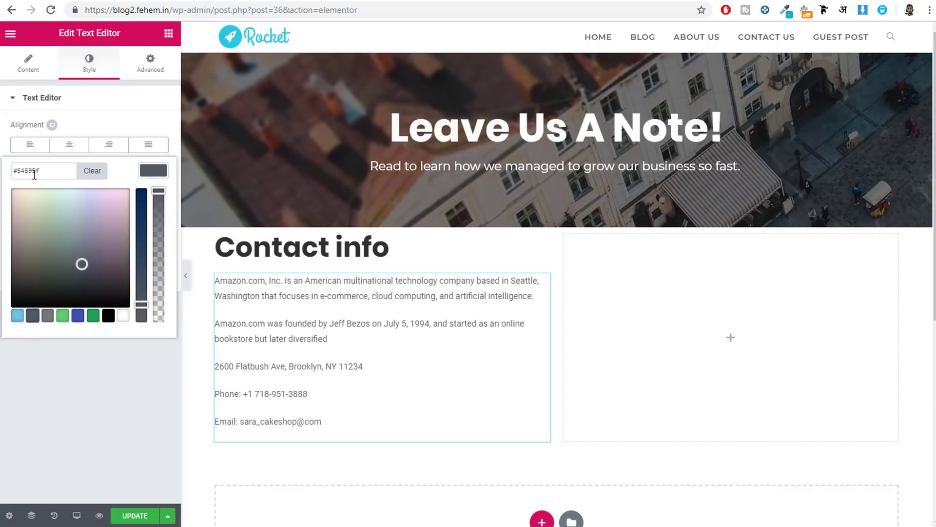
click(145, 168)
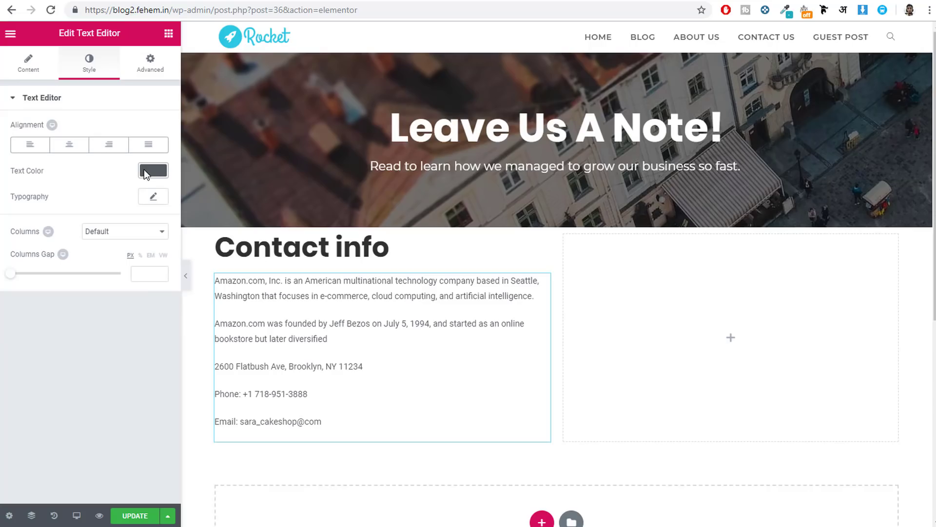
Style the contact text in Montserrat at 16 px with weight 600.
click(153, 196)
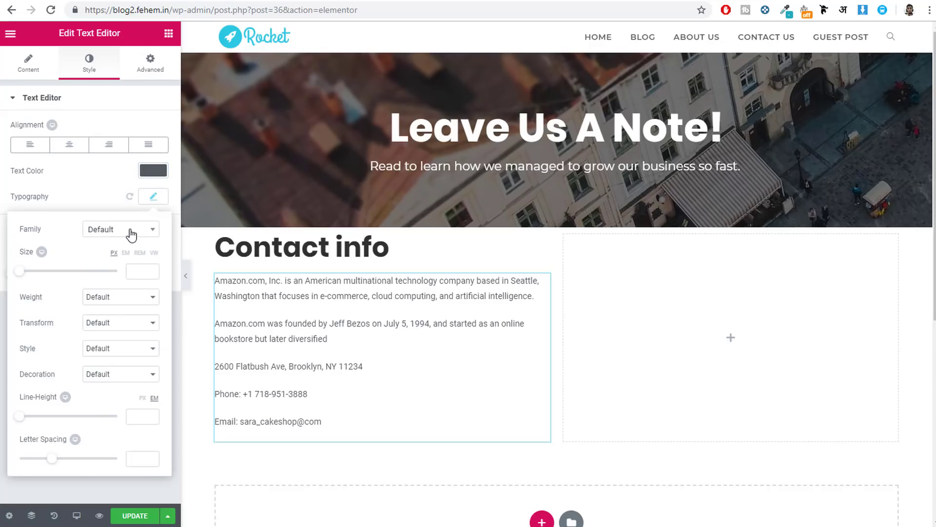
click(131, 235)
text(montse)
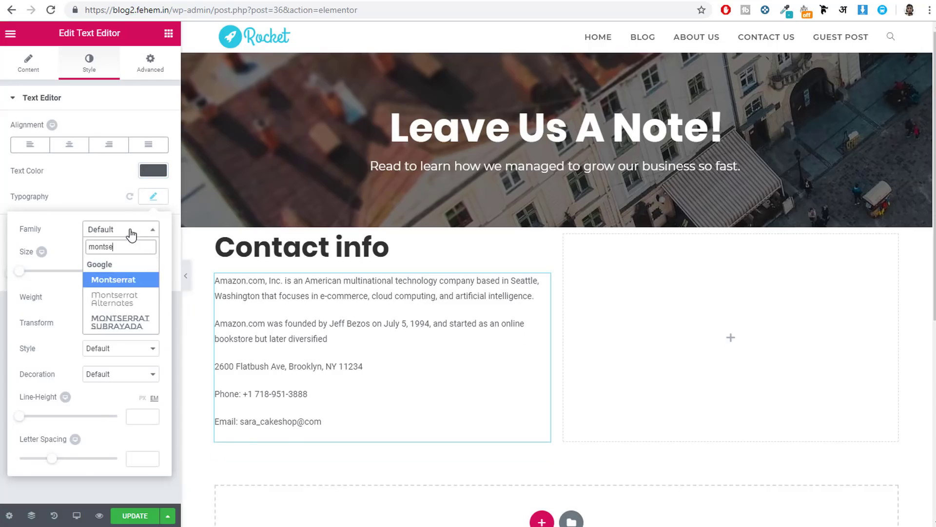
key(Return)
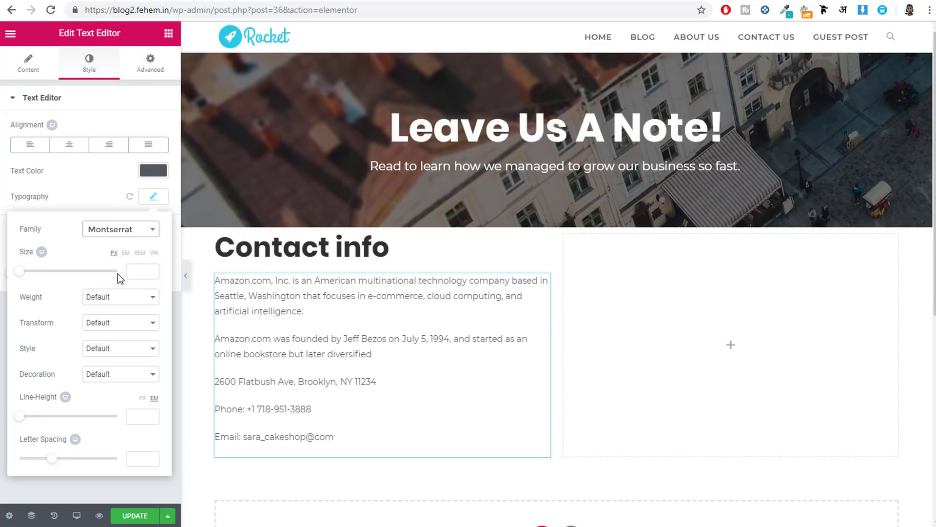
drag(21, 272, 31, 274)
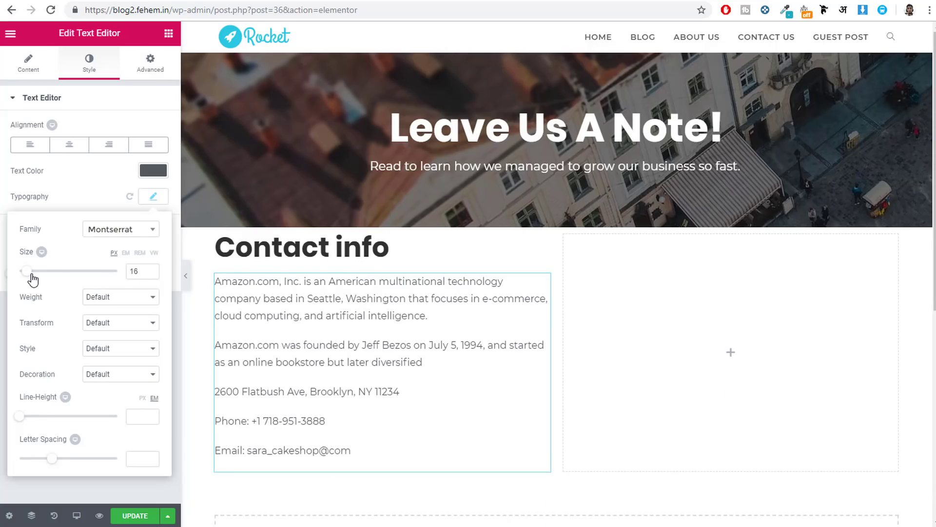
click(120, 299)
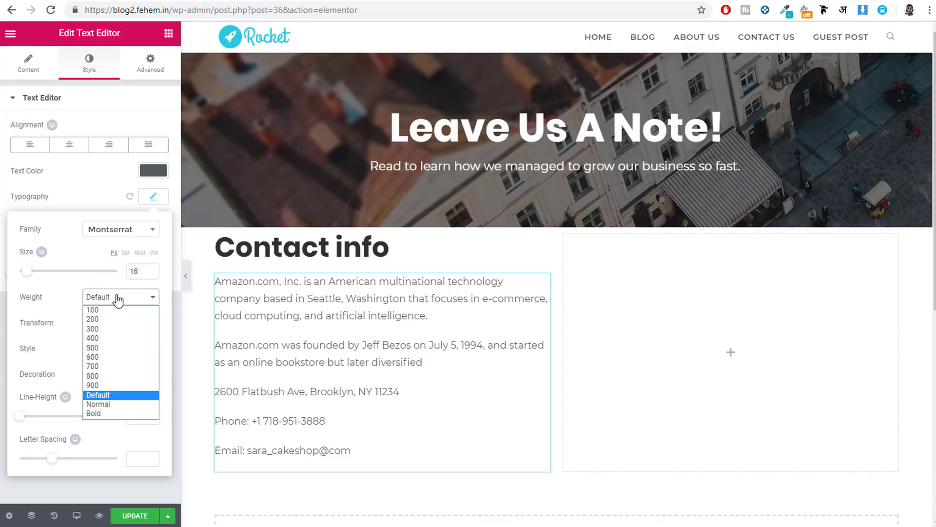
click(117, 347)
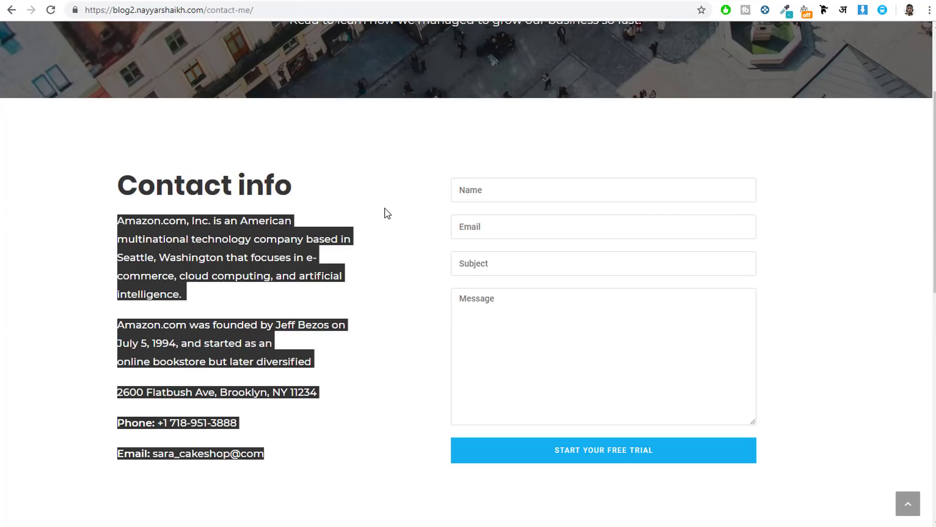
click(387, 213)
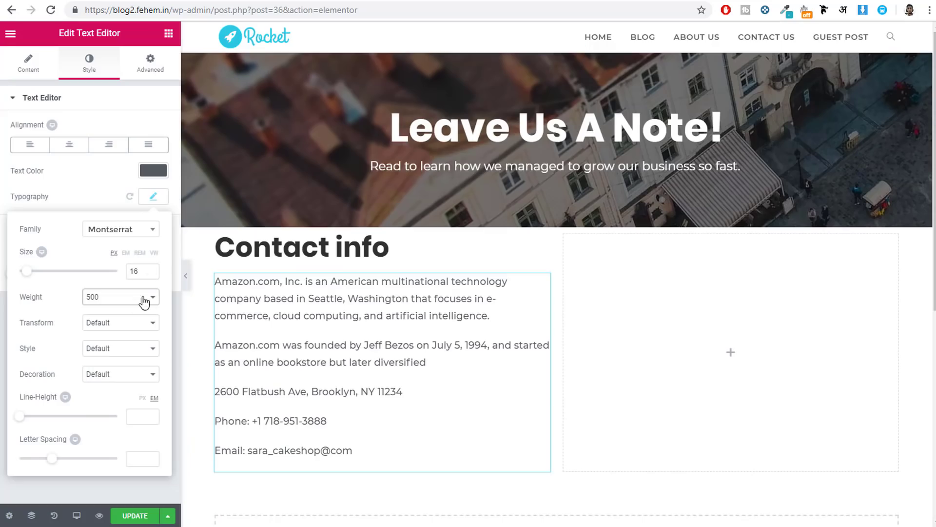
click(123, 302)
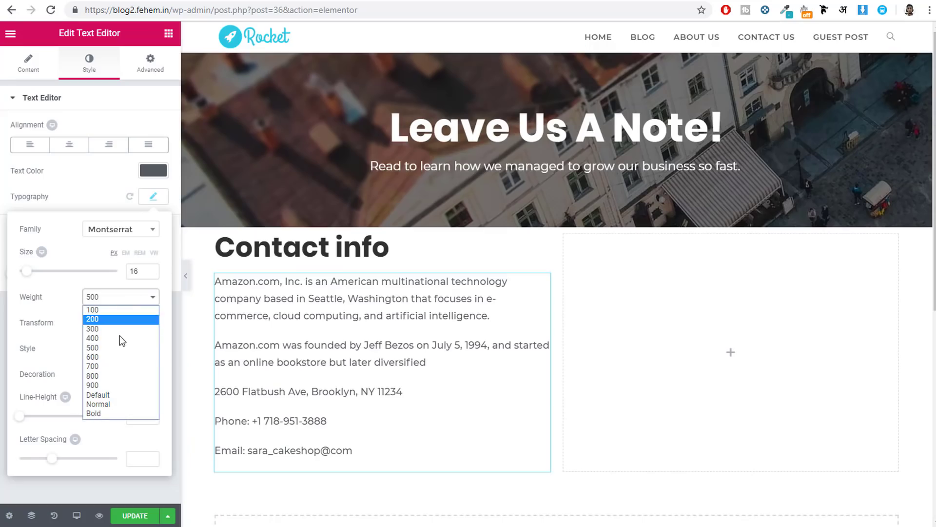
click(114, 354)
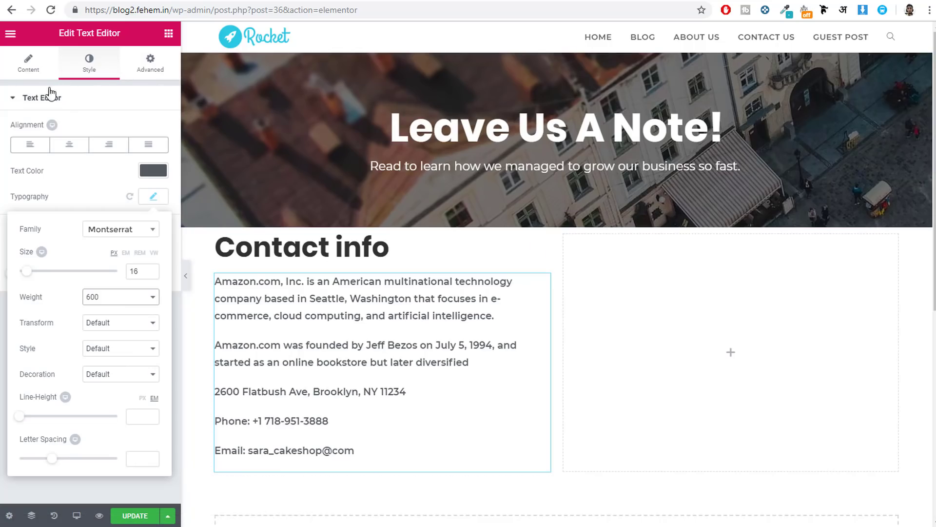
click(38, 73)
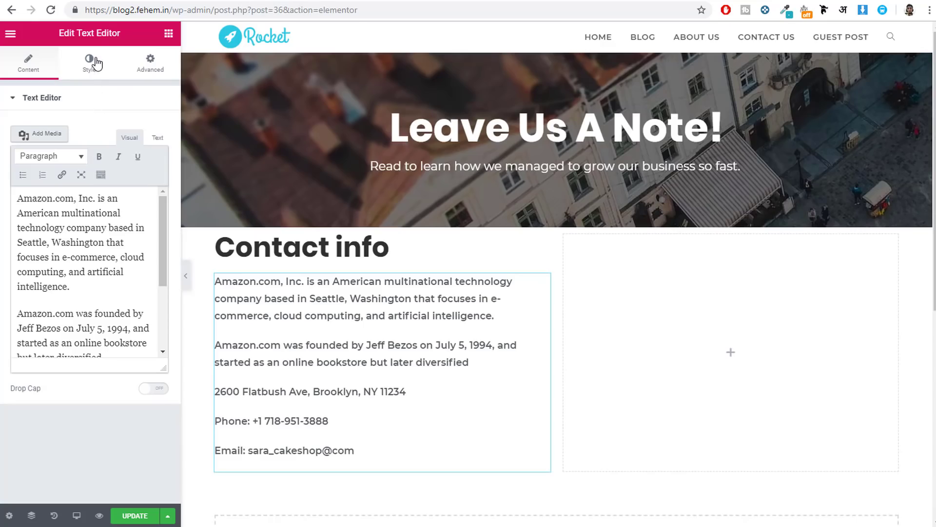
Set the contact text's typography weight to 500.
click(93, 63)
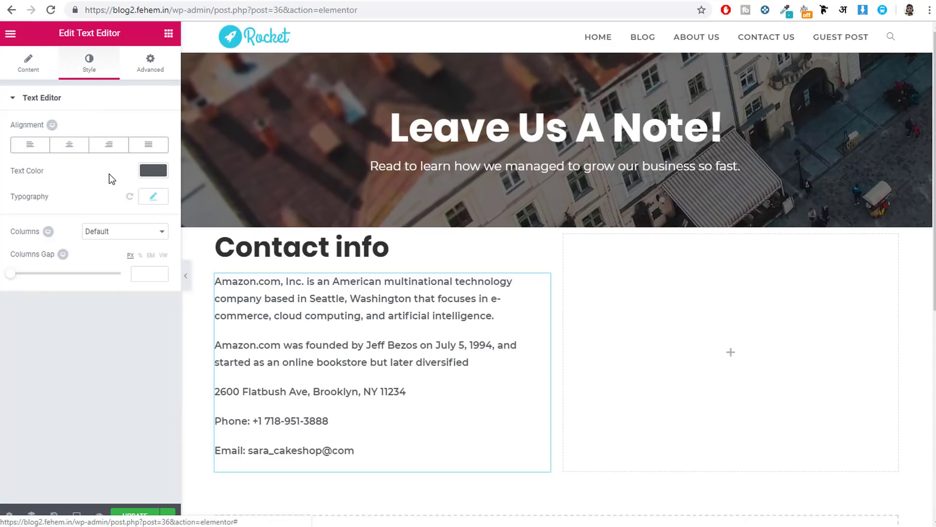
click(155, 171)
click(155, 171)
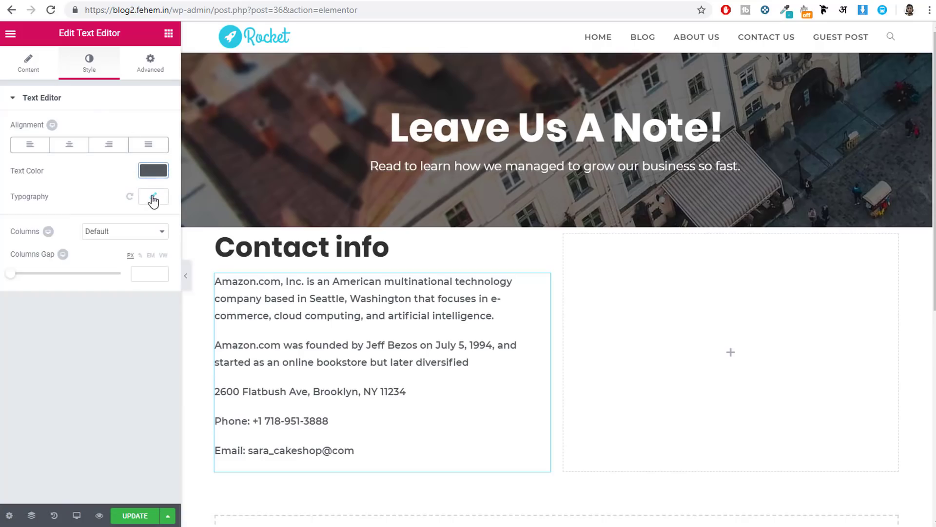
click(153, 196)
click(119, 296)
click(114, 348)
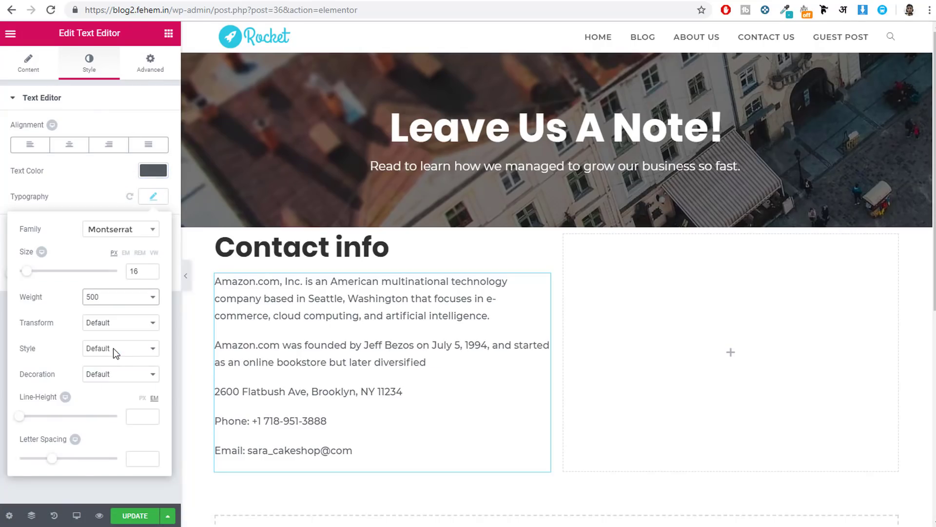
Make the Phone: and Email: labels and the address line bold.
click(42, 79)
scroll(55, 302, down, 3)
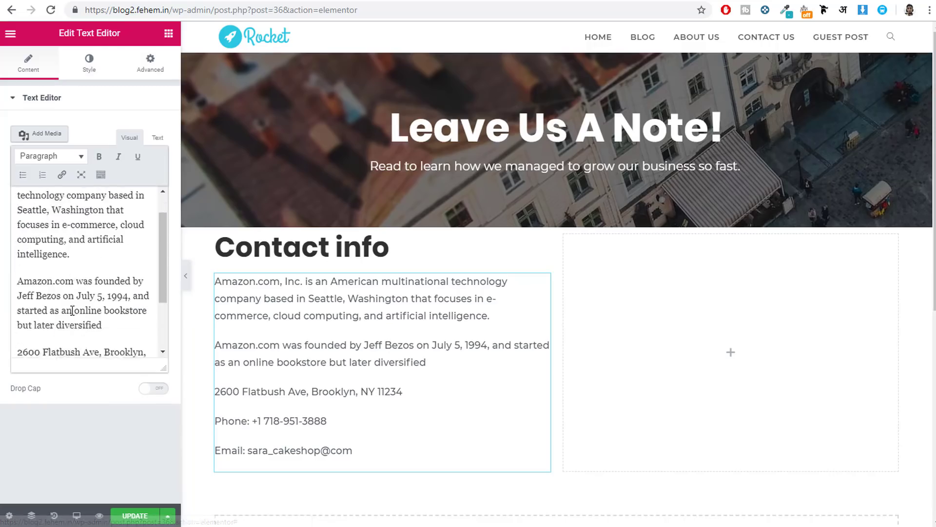
drag(50, 311, 25, 308)
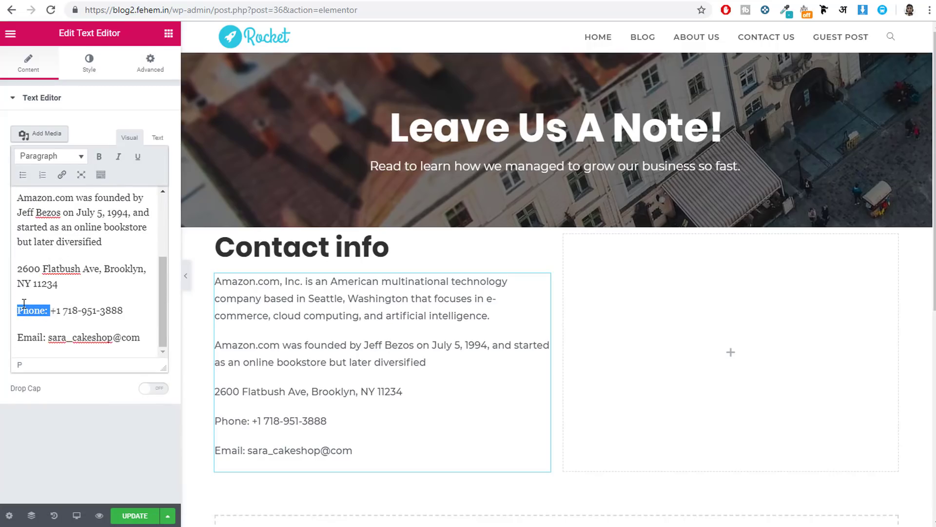
key(ctrl+b)
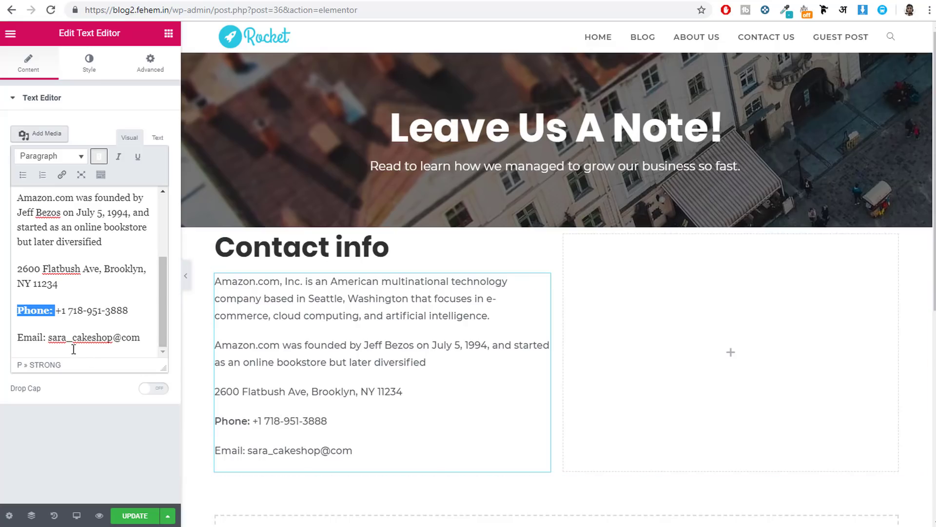
drag(46, 337, 17, 337)
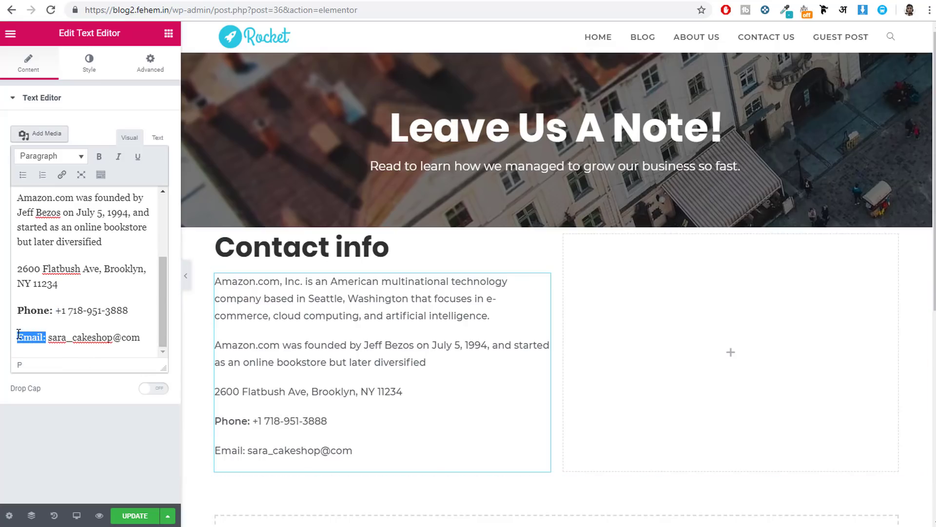
click(101, 159)
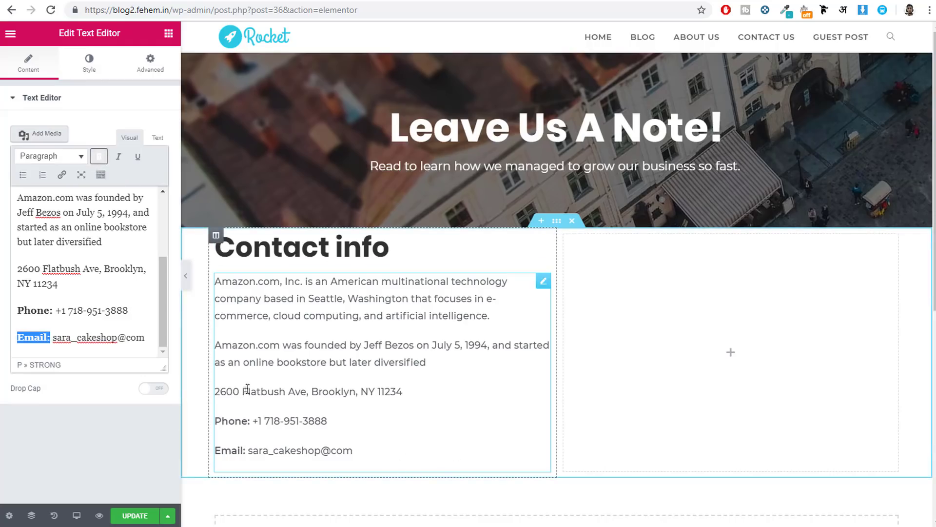
drag(59, 284, 17, 268)
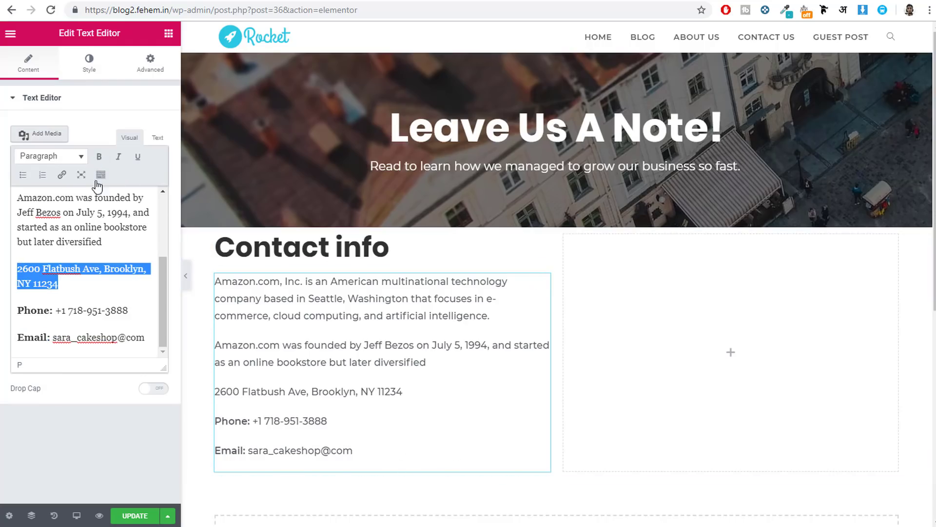
click(101, 161)
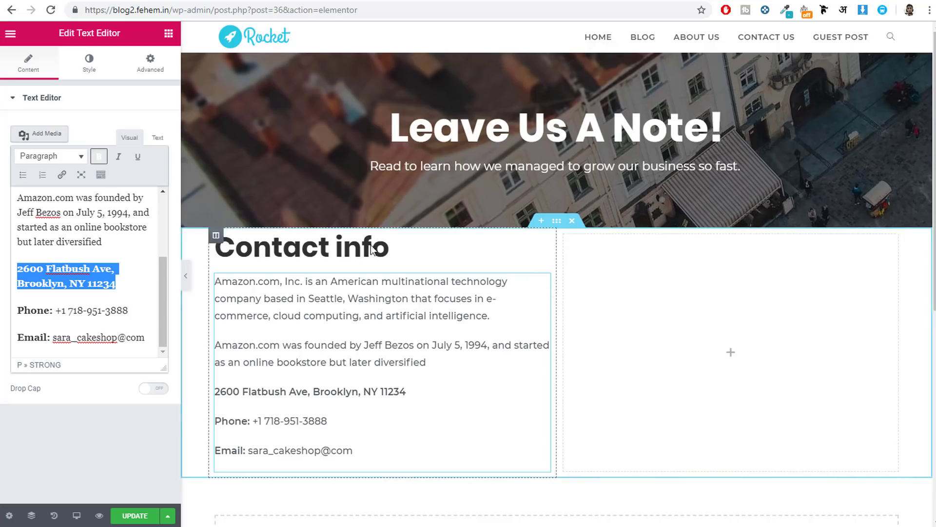
Change the contact text colour to #303030.
click(89, 63)
click(153, 170)
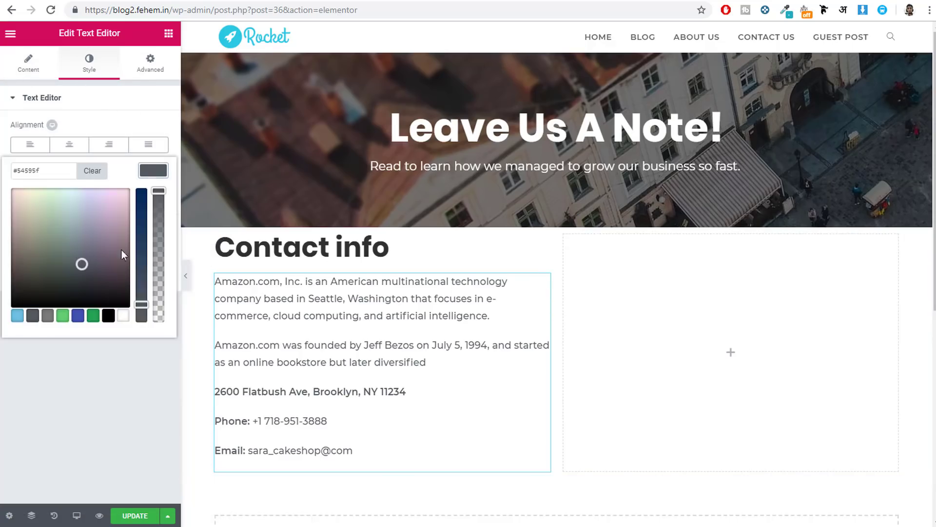
click(60, 172)
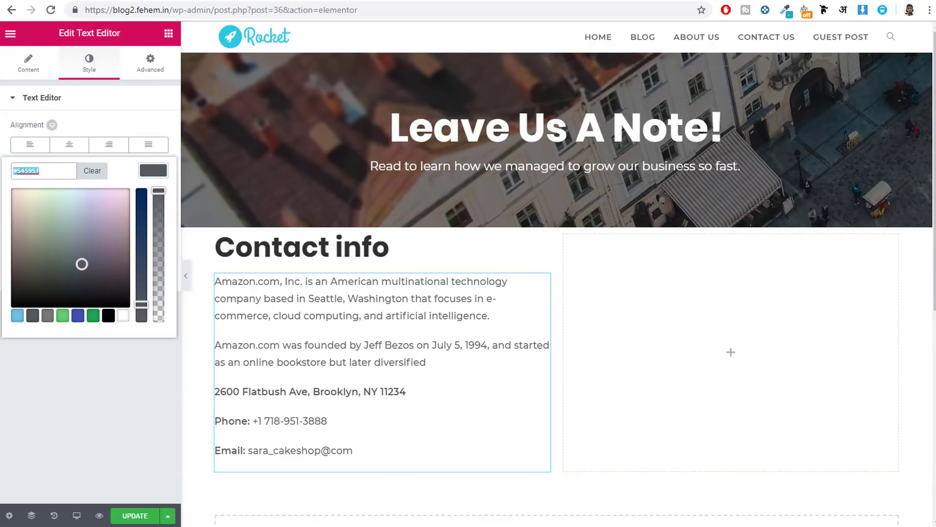
text(303030)
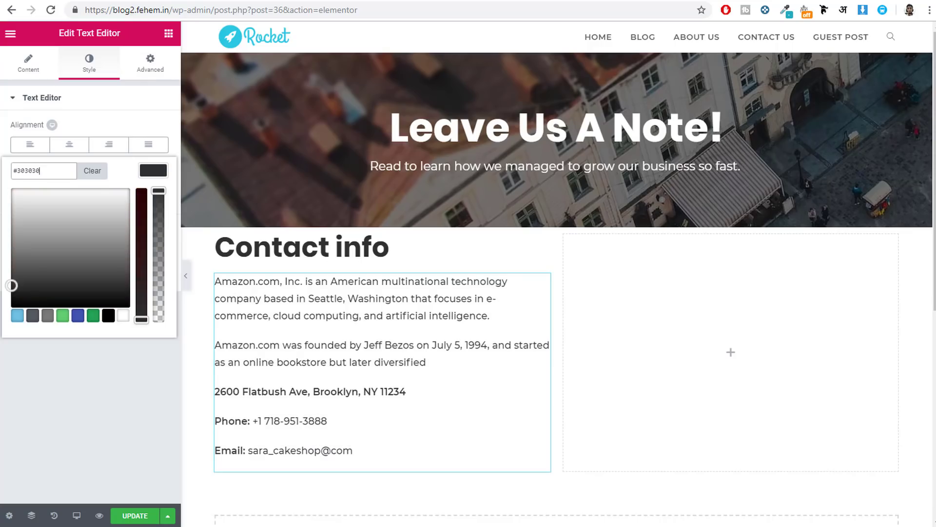
key(Return)
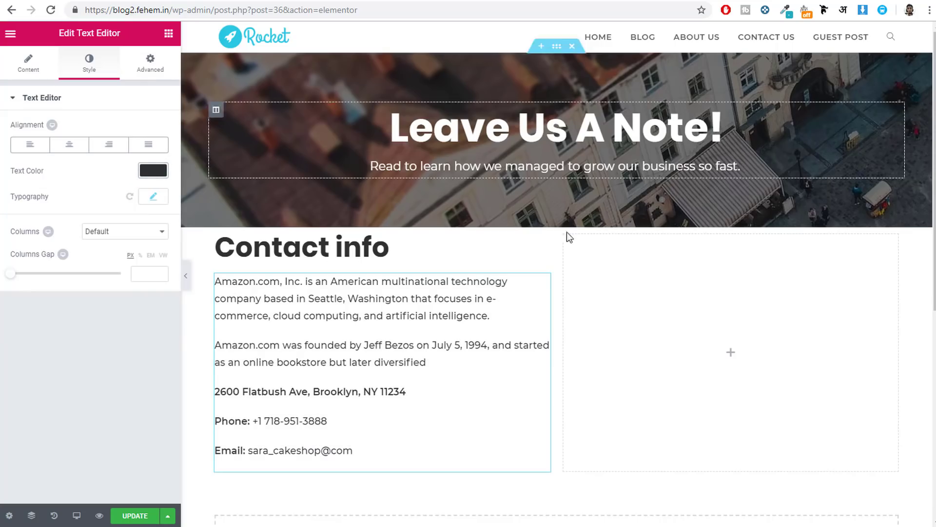
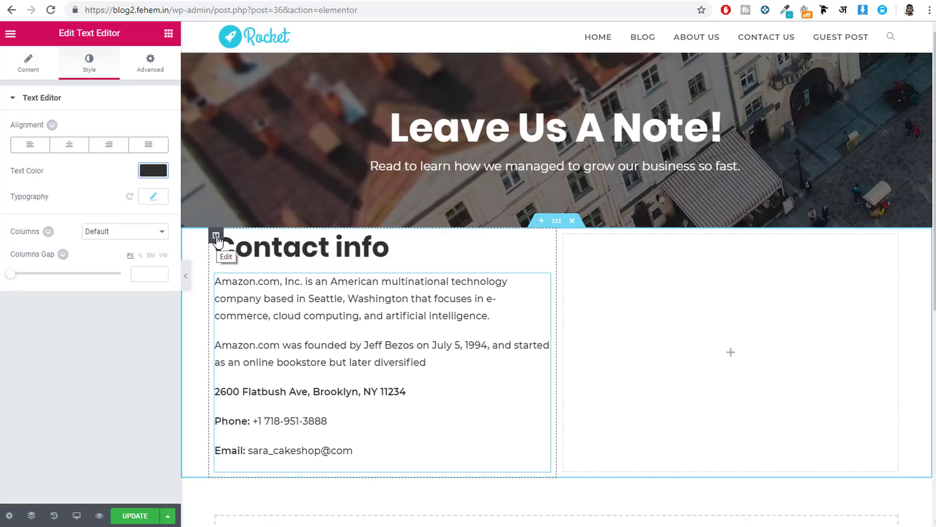
Add a new column beside Contact info and set its width to 10%.
right_click(217, 238)
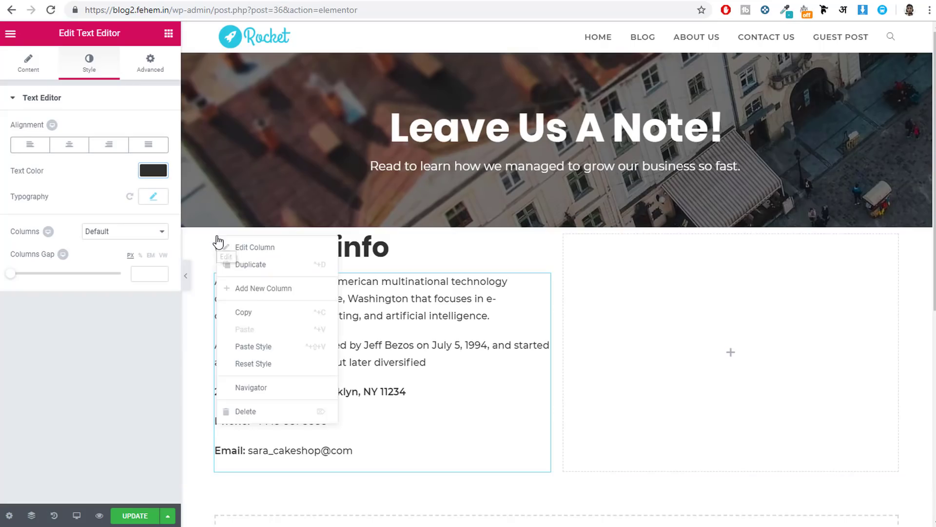
click(275, 295)
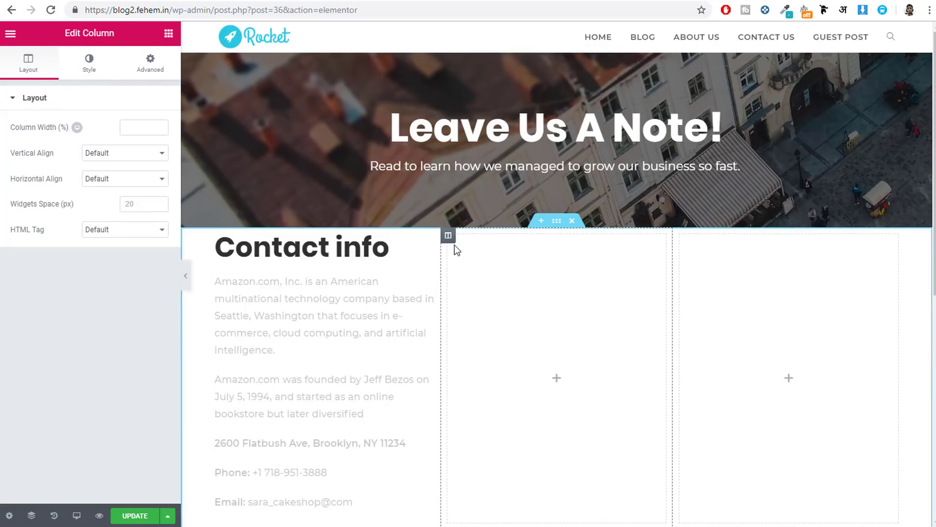
click(447, 236)
click(139, 128)
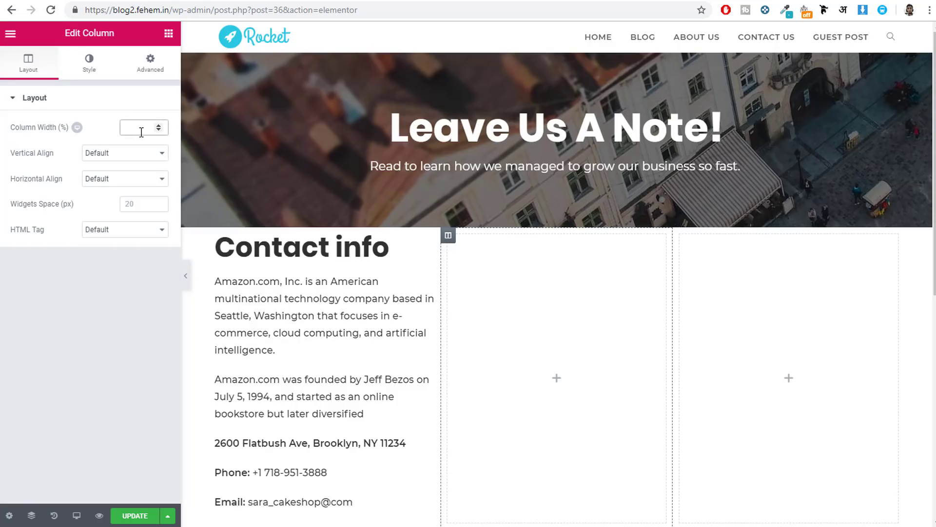
text(20)
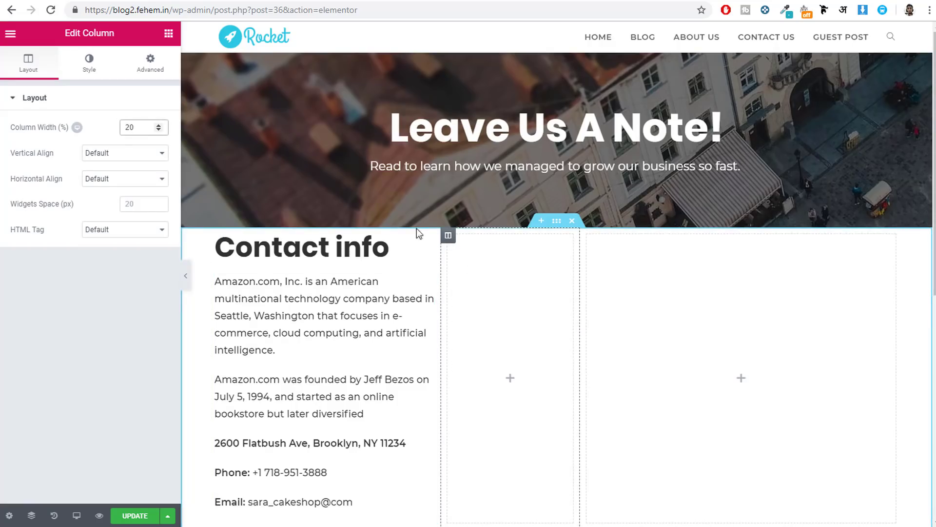
text(10)
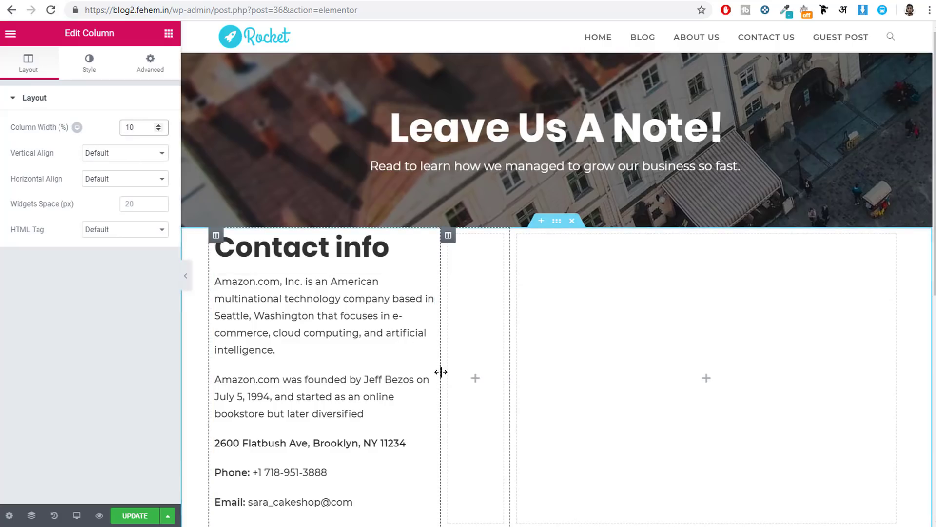
Preview the edited page and compare it with the live contact page.
scroll(535, 350, down, 4)
scroll(531, 352, up, 2)
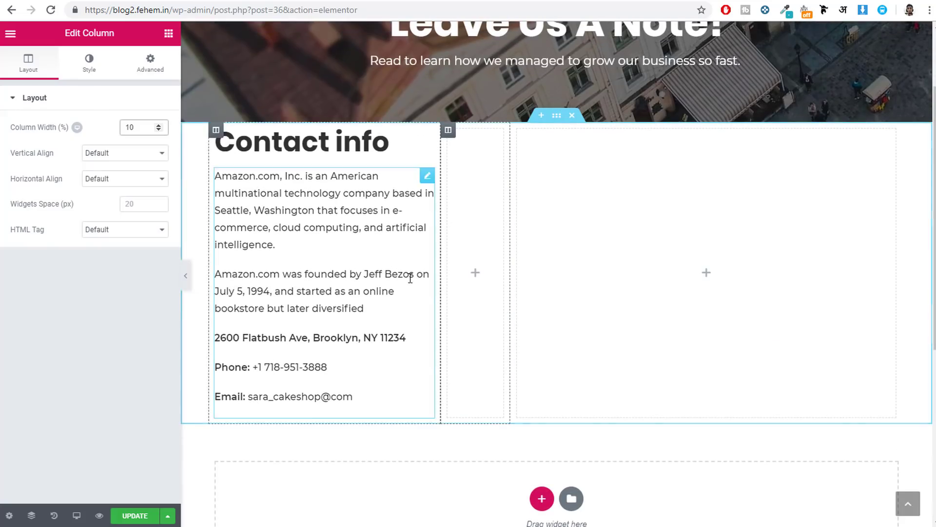
click(185, 275)
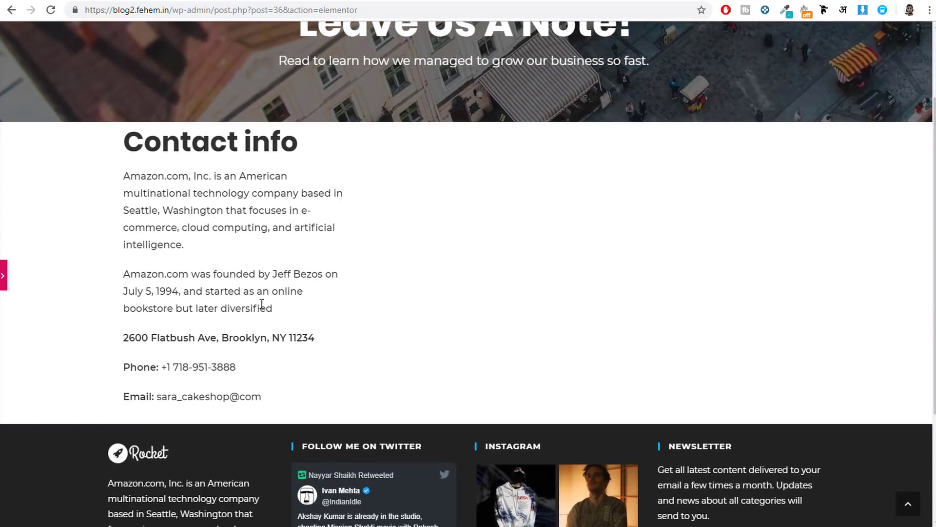
click(104, 1)
click(220, 1)
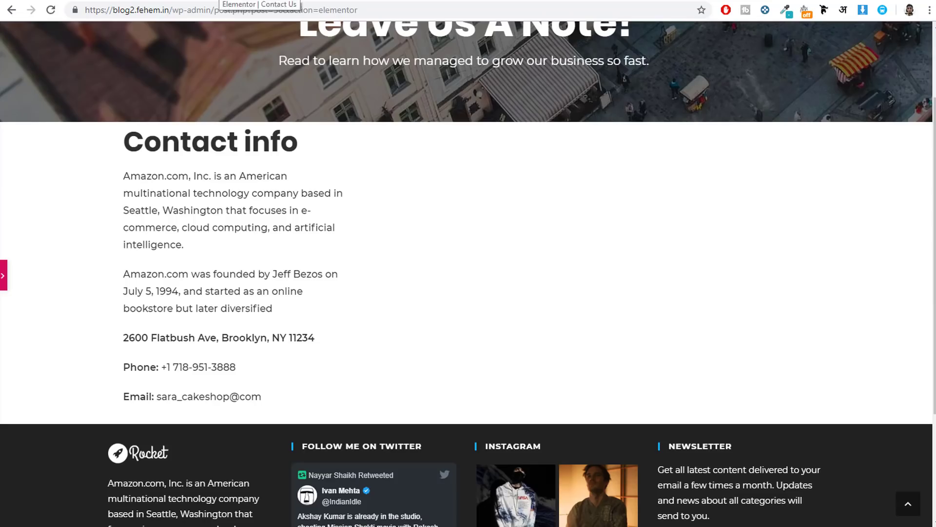
click(4, 286)
click(91, 1)
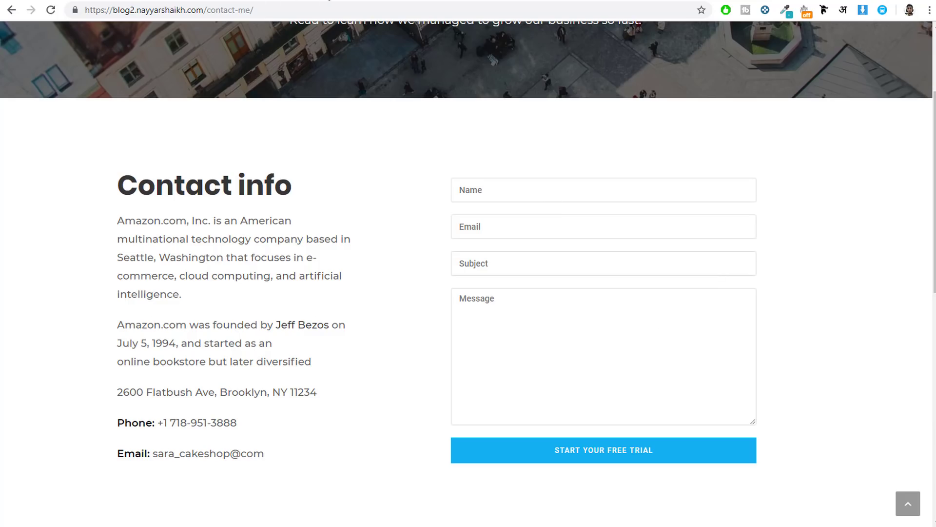
click(219, 1)
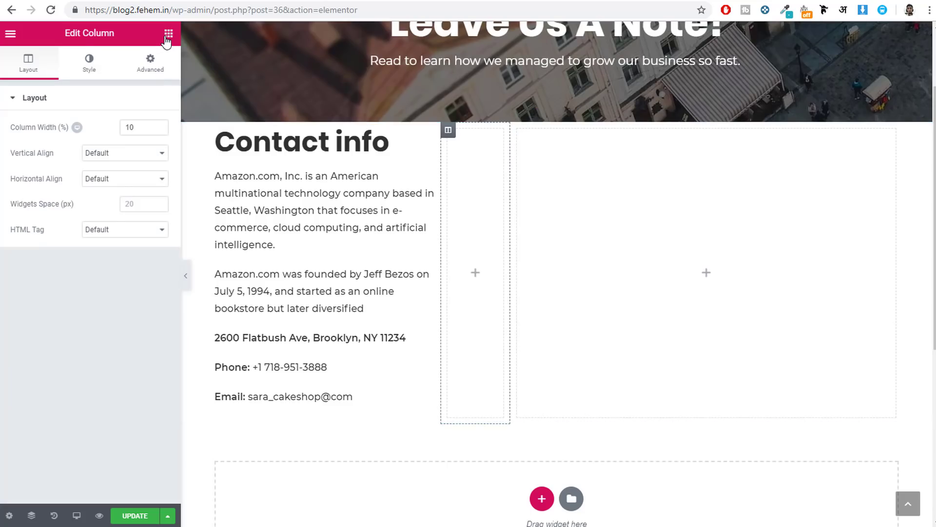
Search the Elementor widgets panel for 'con' to find a contact widget.
click(168, 34)
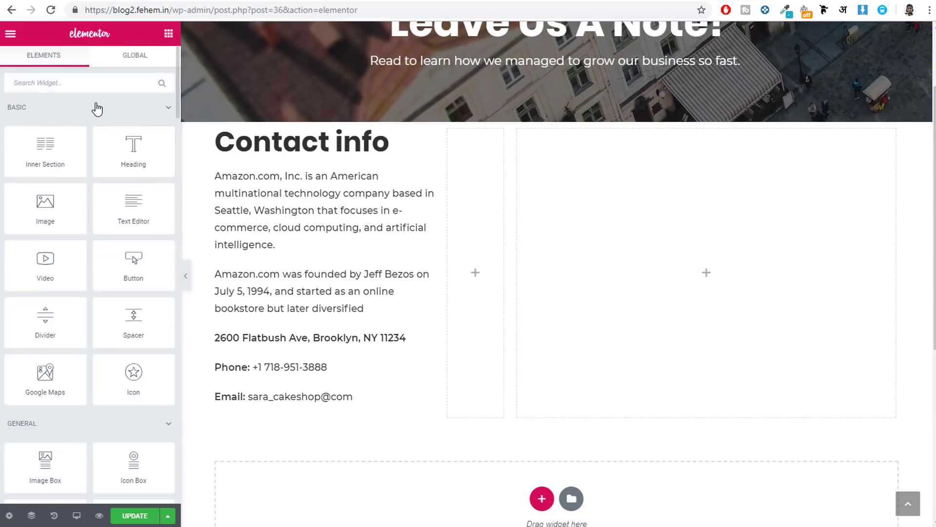
click(73, 82)
text(conta)
key(BackSpace)
key(BackSpace)
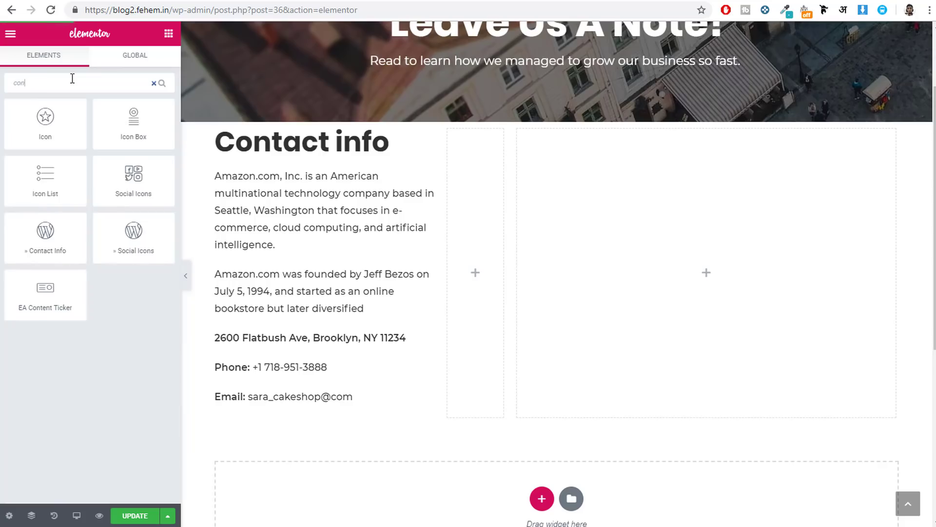
click(367, 1)
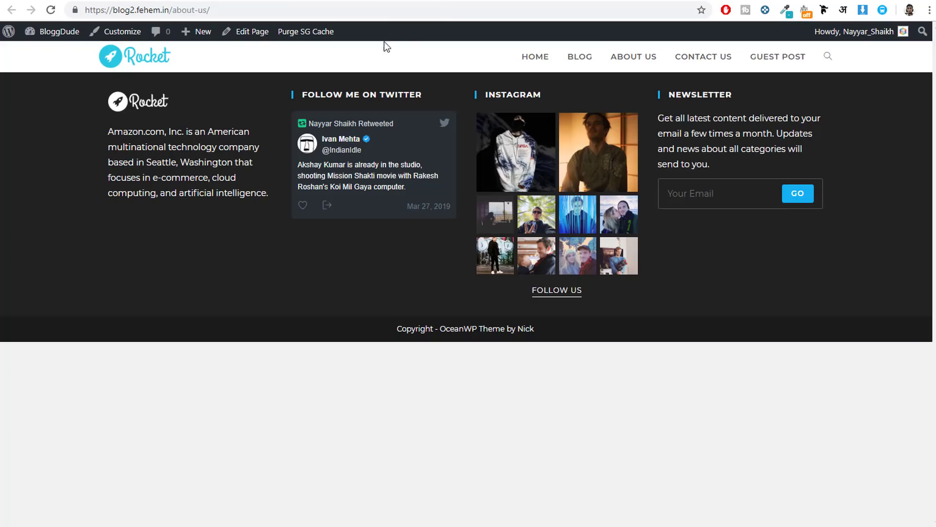
Search Plugins > Add New for 'contact', then install and activate Contact Form 7.
click(55, 33)
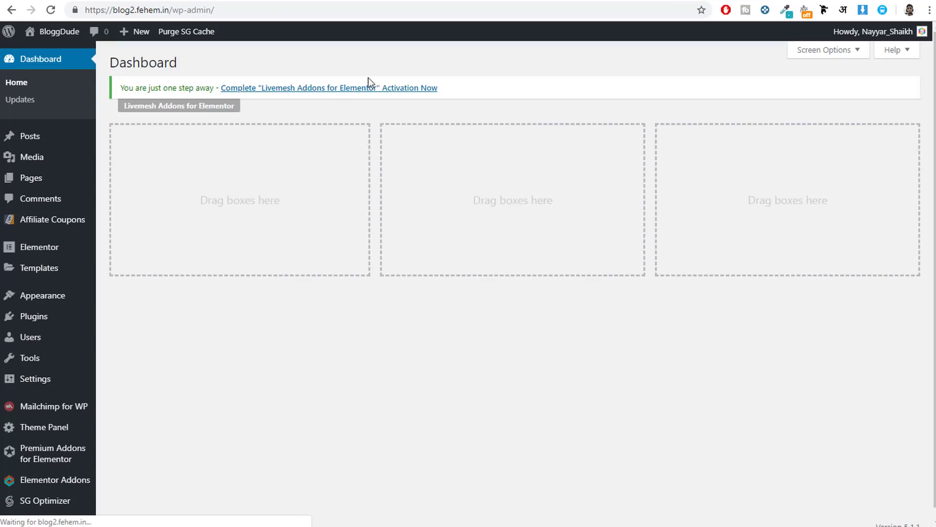
mouse_move(33, 324)
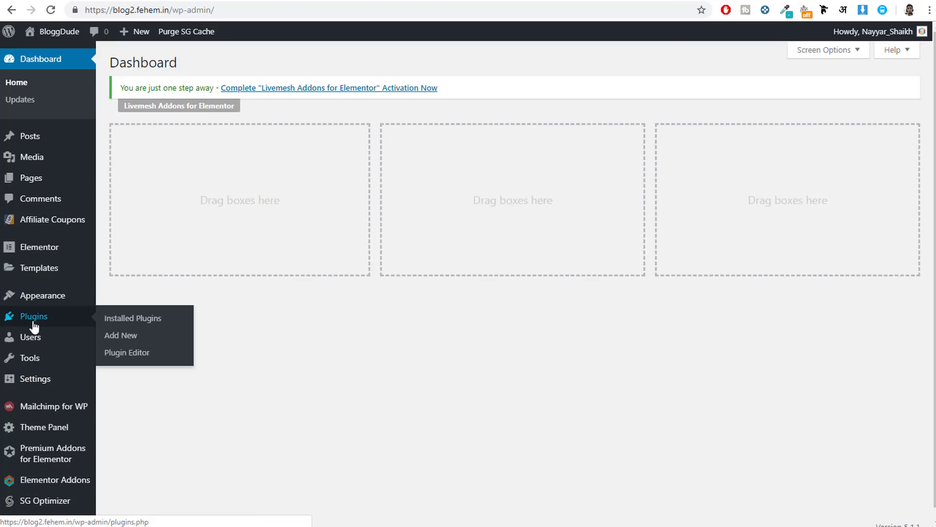
click(153, 340)
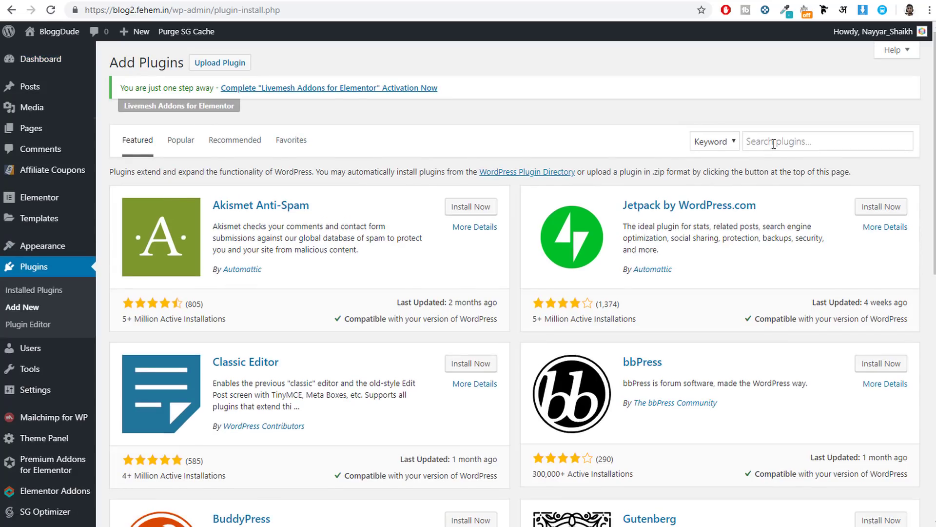
click(774, 144)
text(conta)
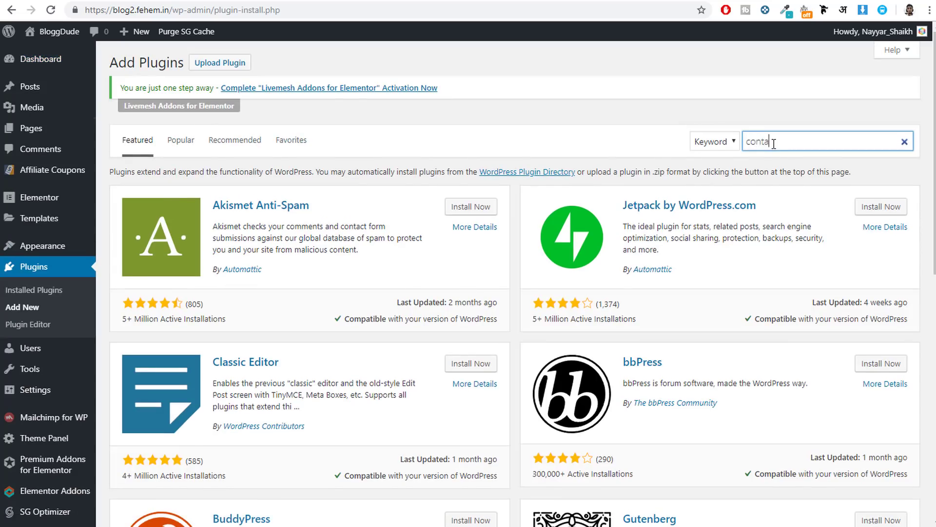
text(tc)
key(BackSpace)
key(BackSpace)
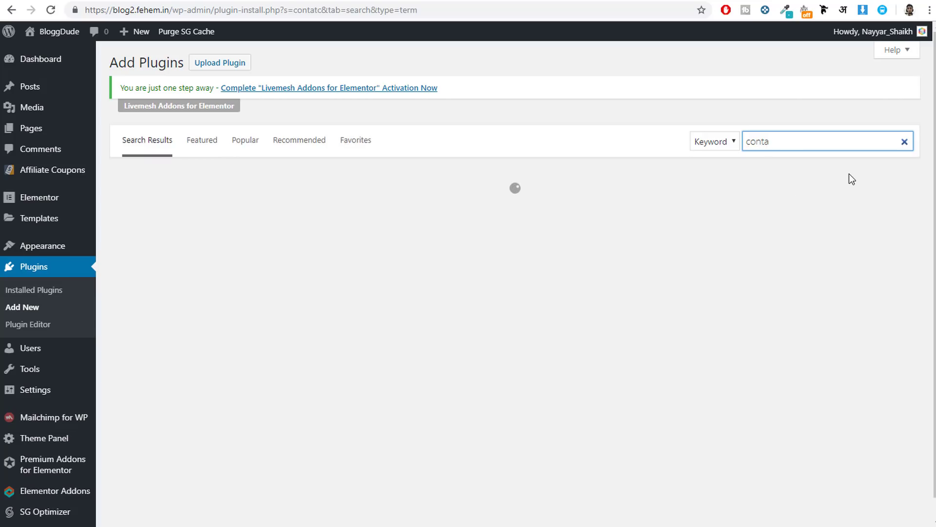
text(ct)
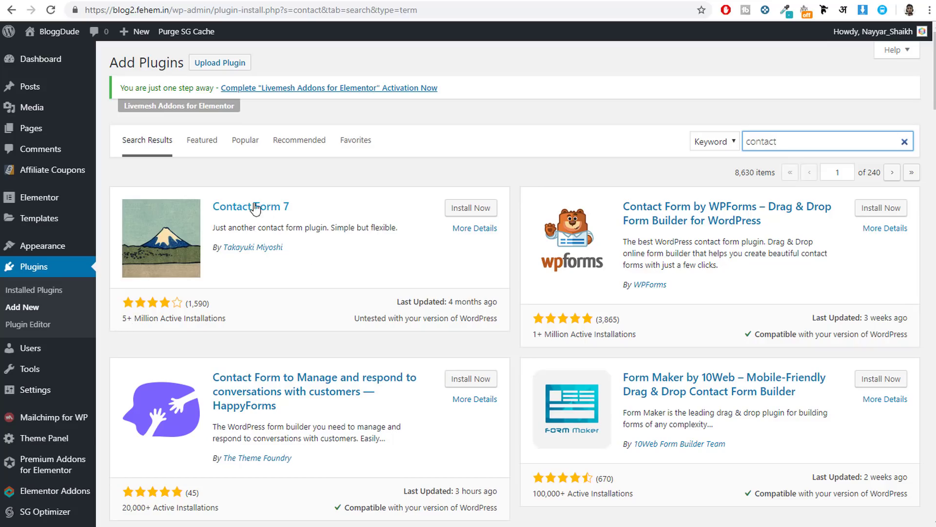
click(461, 209)
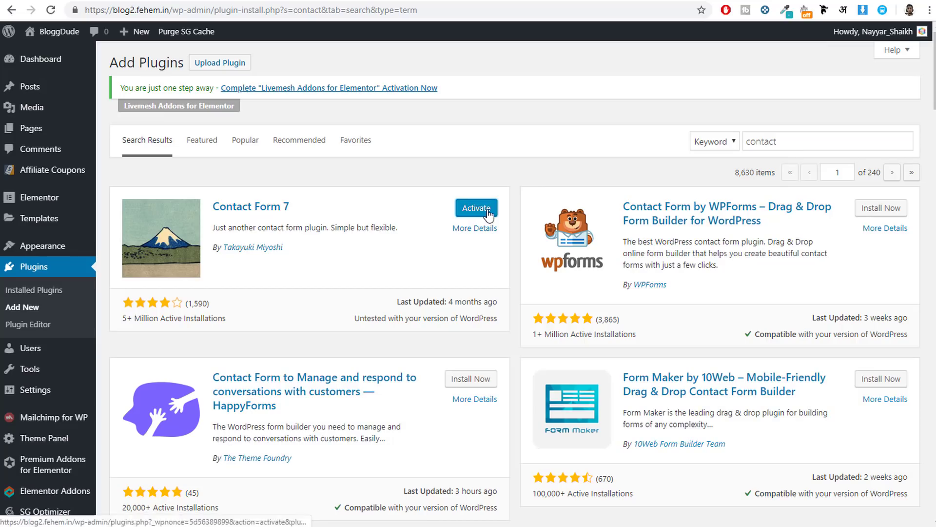
click(488, 211)
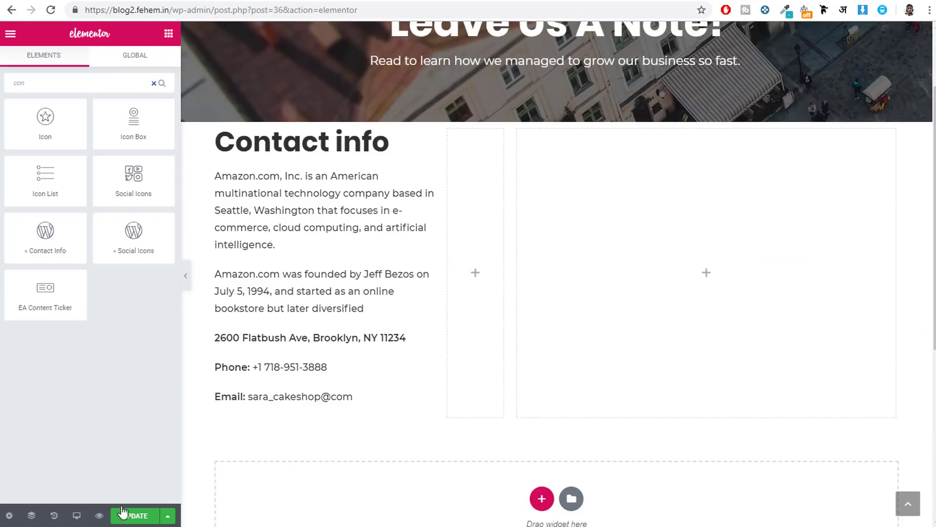
click(121, 512)
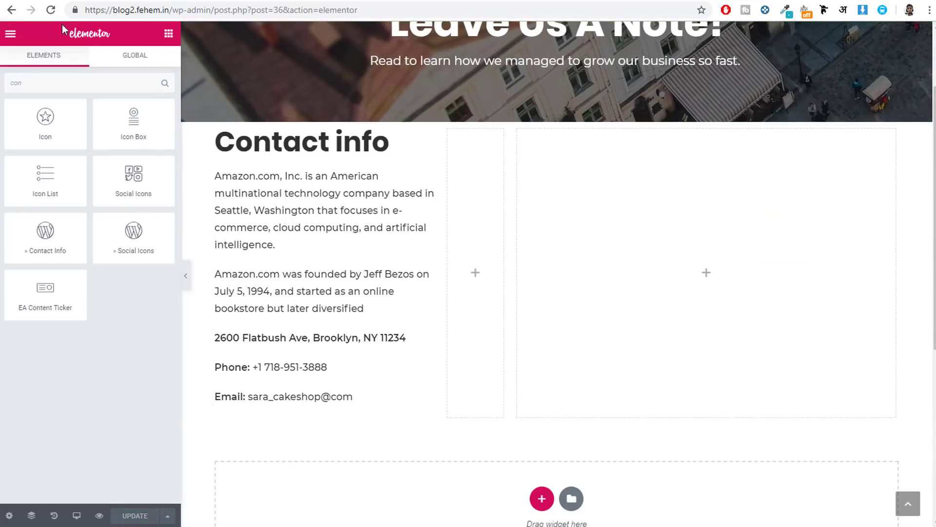
Drop an EA Contact Form 7 widget into the right column using Contact form 1.
click(51, 9)
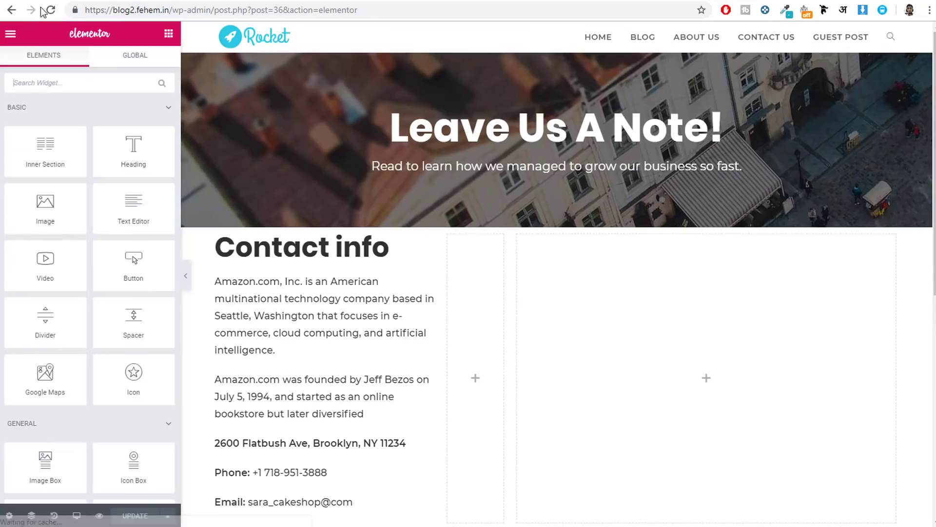
click(61, 82)
text(conta)
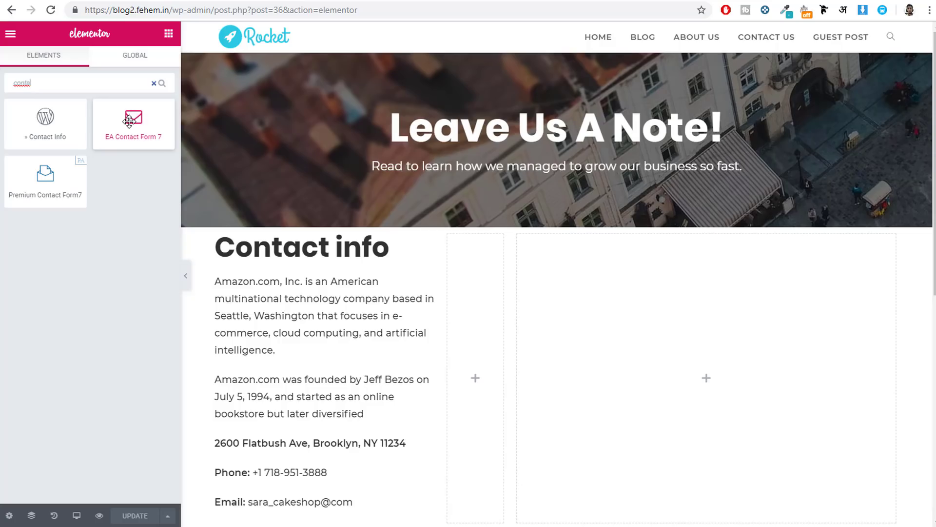
drag(128, 122, 663, 338)
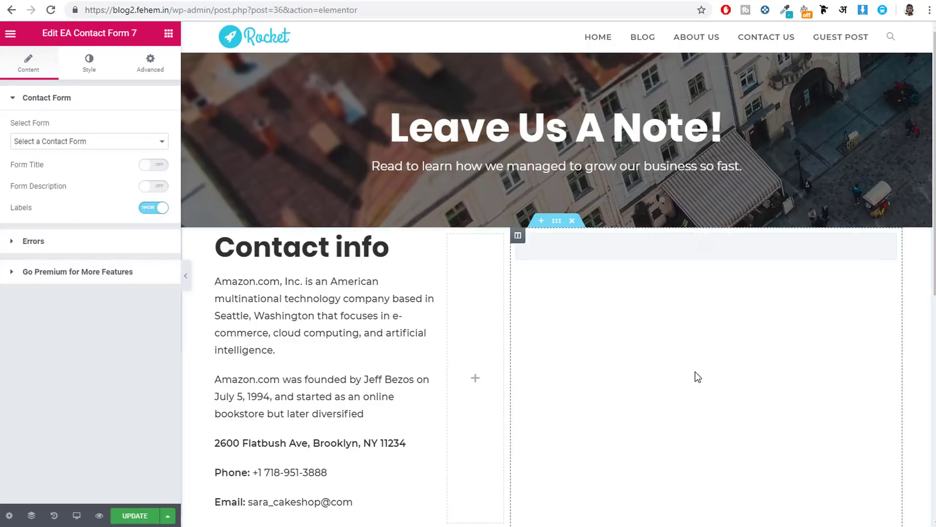
scroll(700, 305, down, 3)
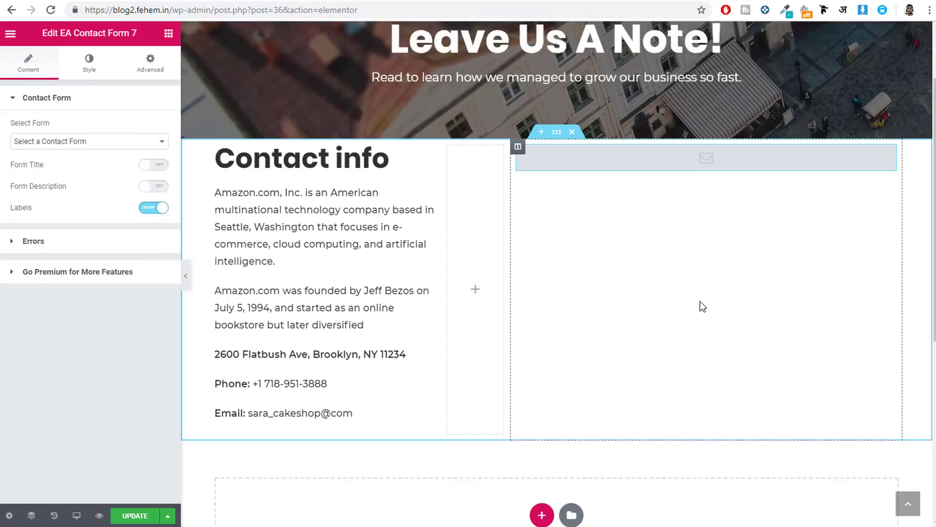
click(125, 140)
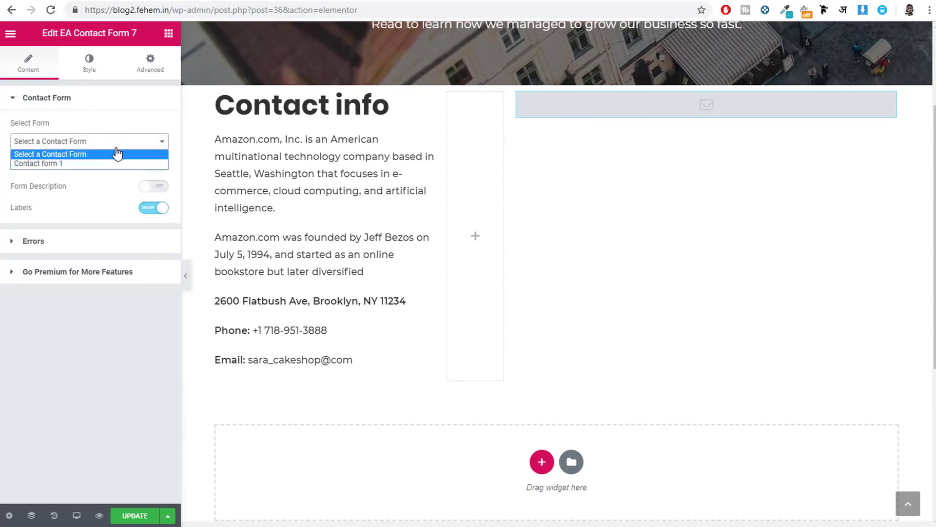
click(78, 164)
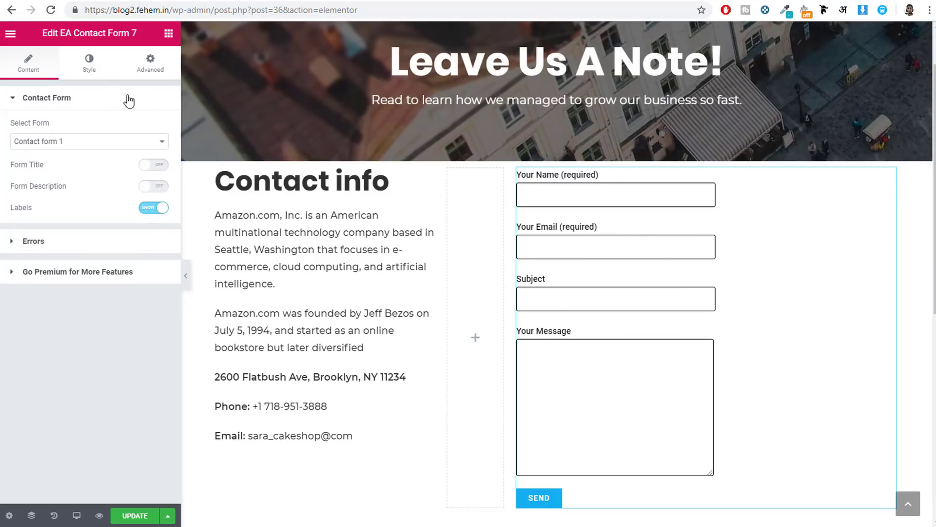
click(92, 68)
click(84, 97)
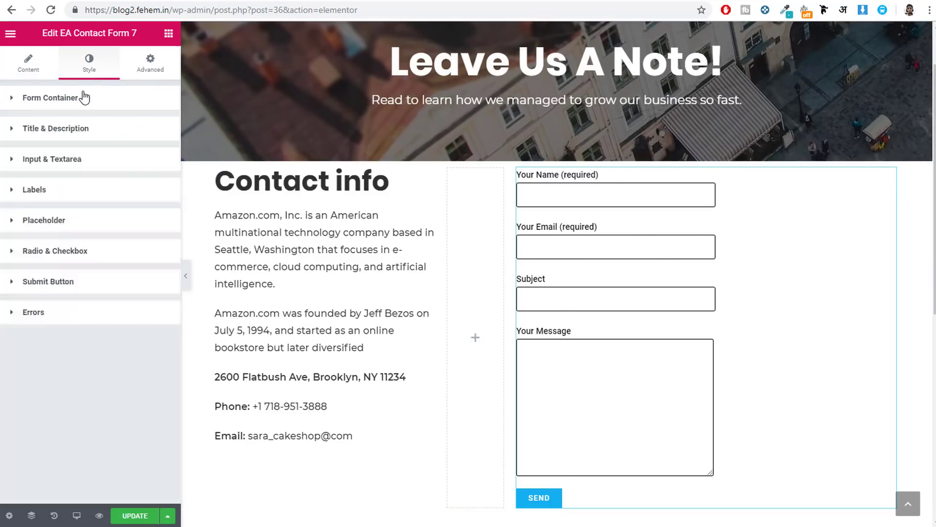
Set the form's input and textarea widths to 100%.
click(96, 167)
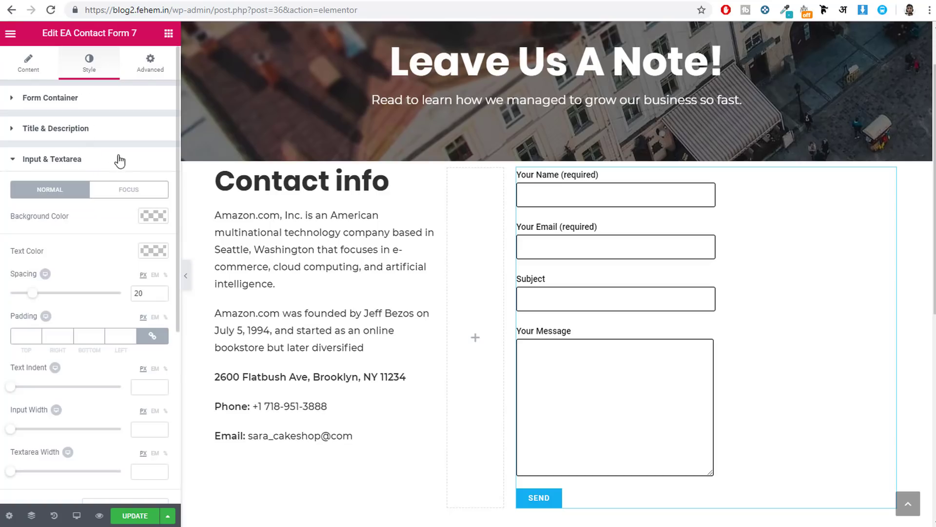
scroll(142, 248, down, 3)
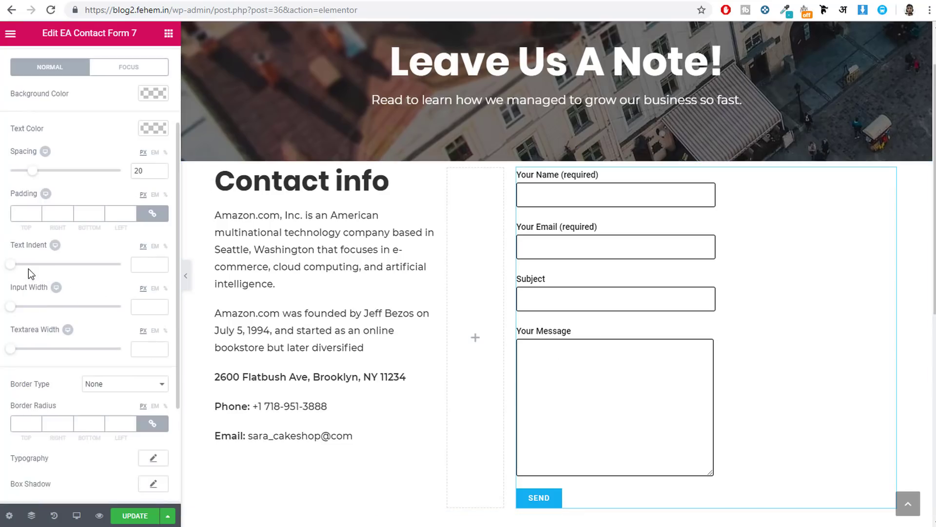
click(153, 306)
click(165, 289)
click(151, 308)
text(100)
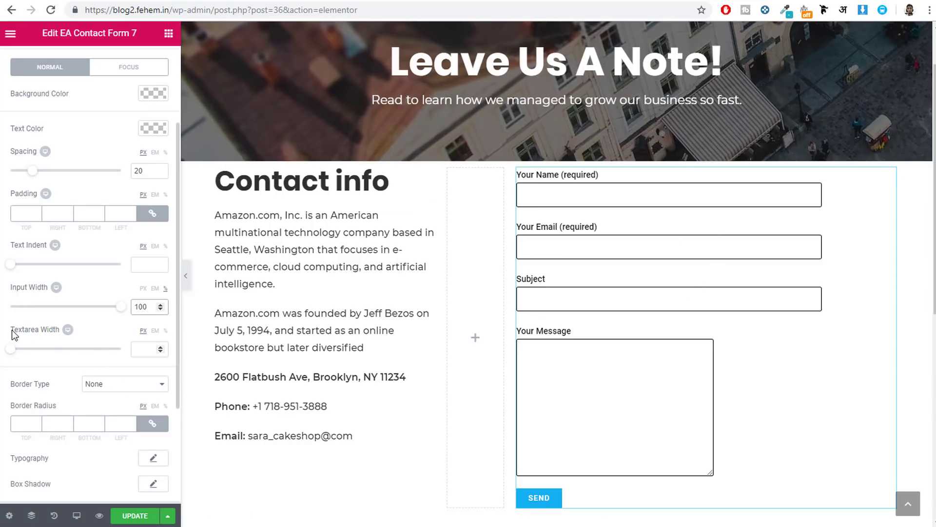
drag(11, 330, 39, 330)
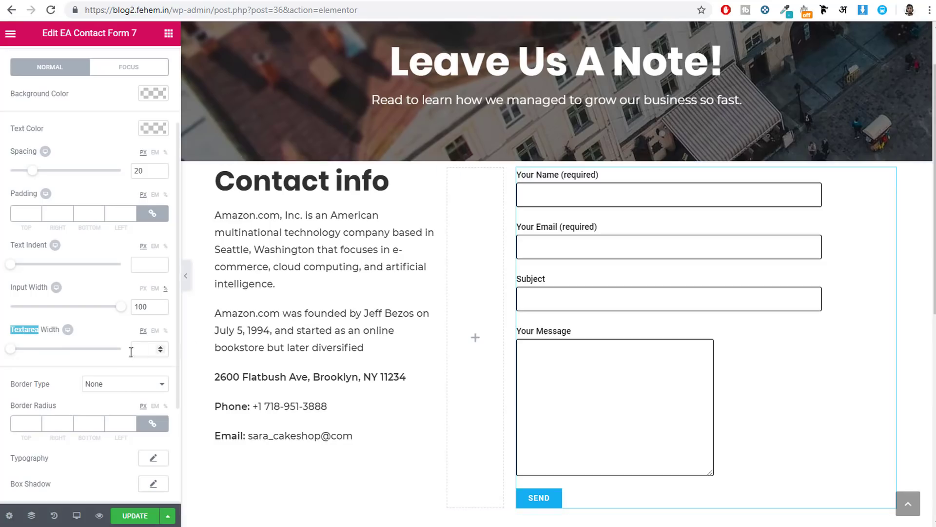
click(165, 330)
click(143, 351)
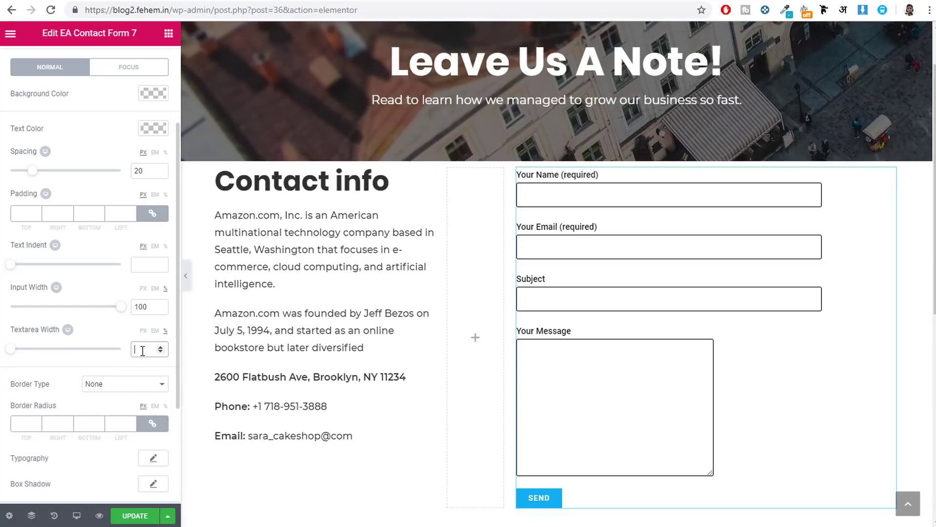
text(100)
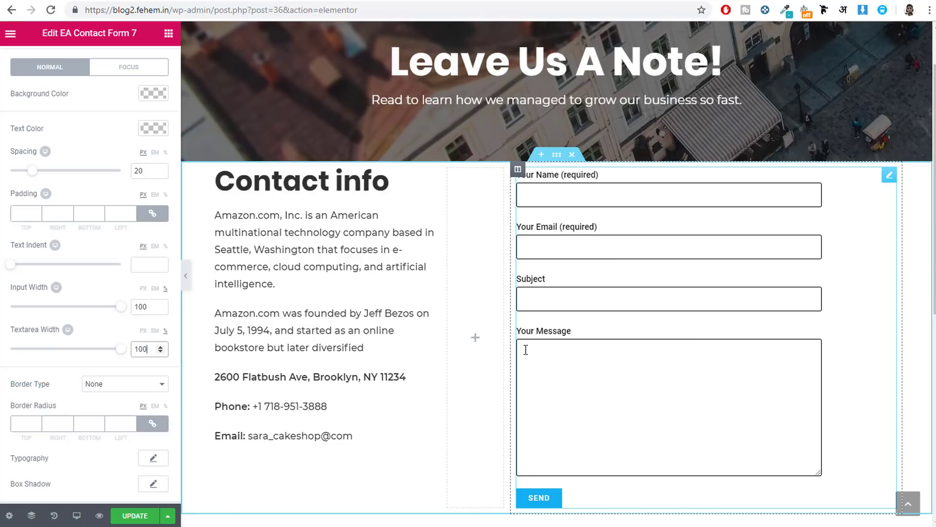
scroll(140, 405, down, 3)
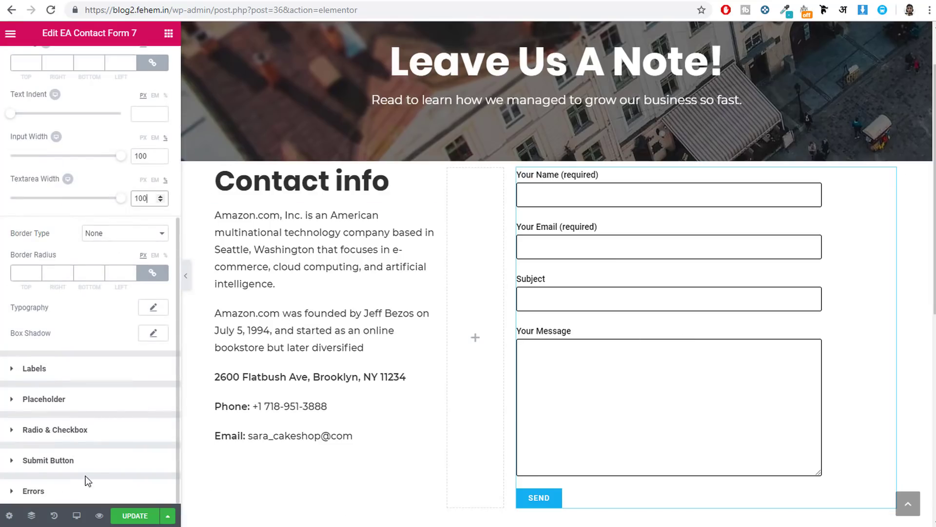
scroll(83, 410, up, 5)
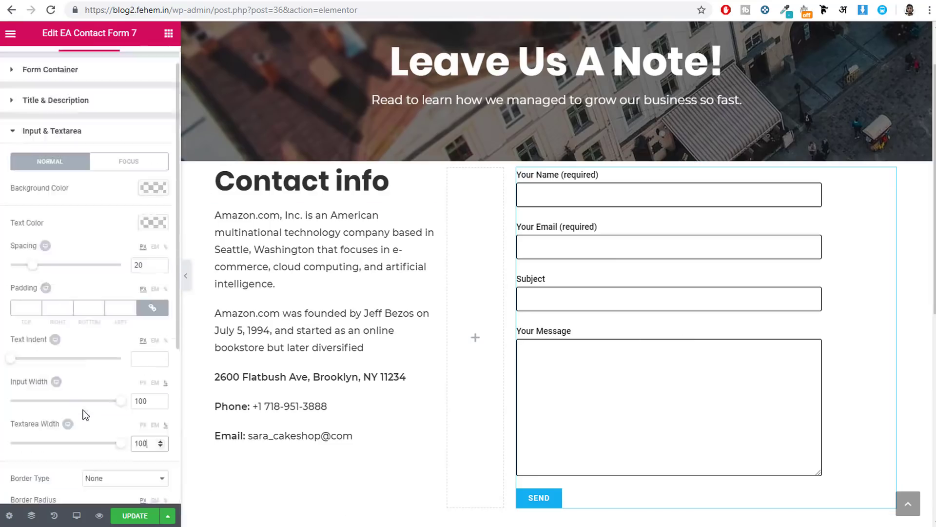
scroll(83, 410, up, 1)
click(73, 159)
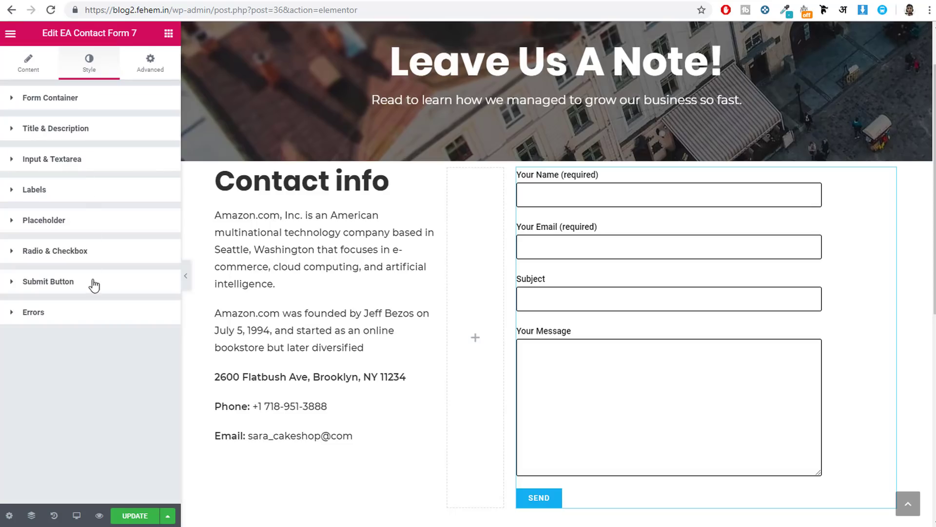
Set the submit button width to 100%.
click(73, 288)
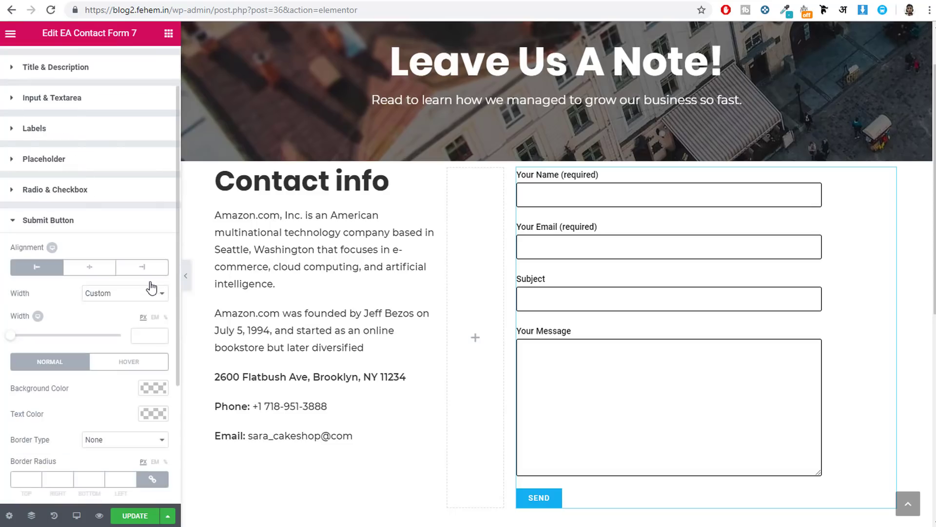
click(165, 317)
click(141, 334)
text(100)
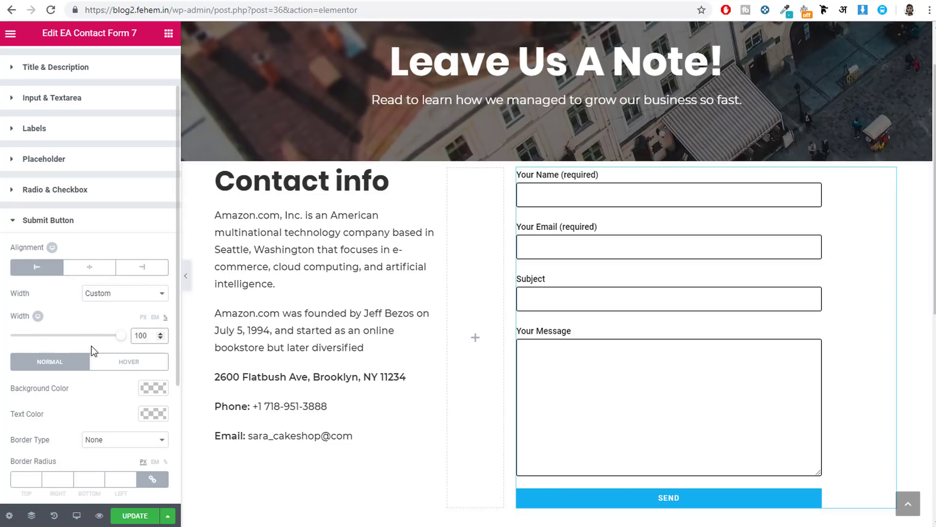
scroll(92, 346, down, 1)
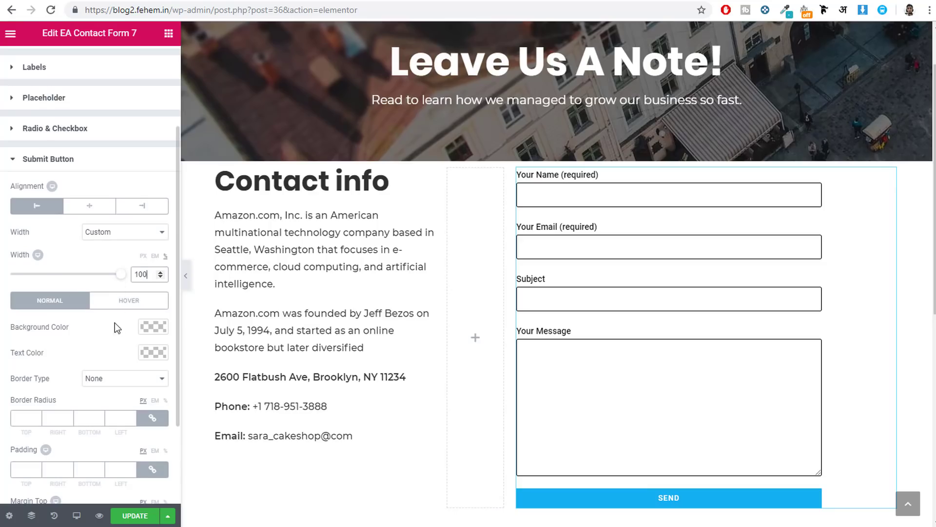
scroll(117, 324, down, 1)
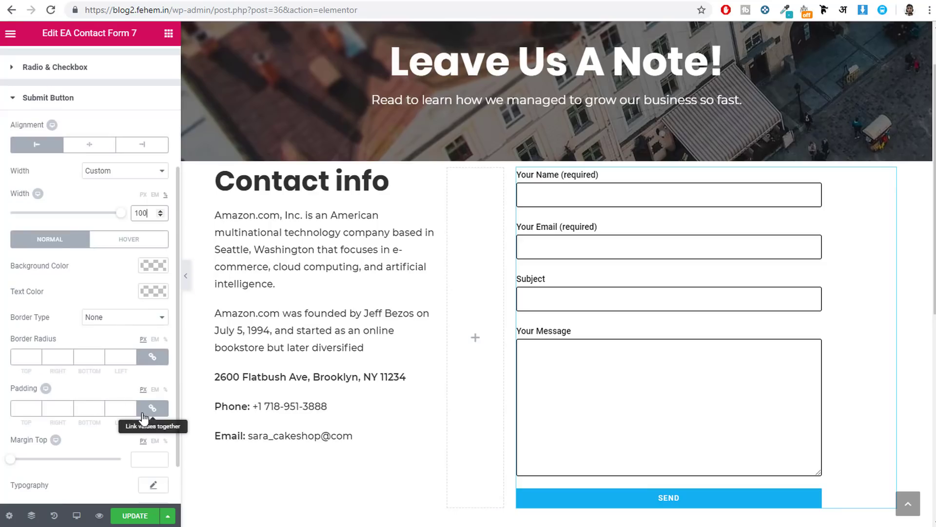
Give the submit button padding of 15 top and bottom, 10 left and right.
click(17, 406)
text(10)
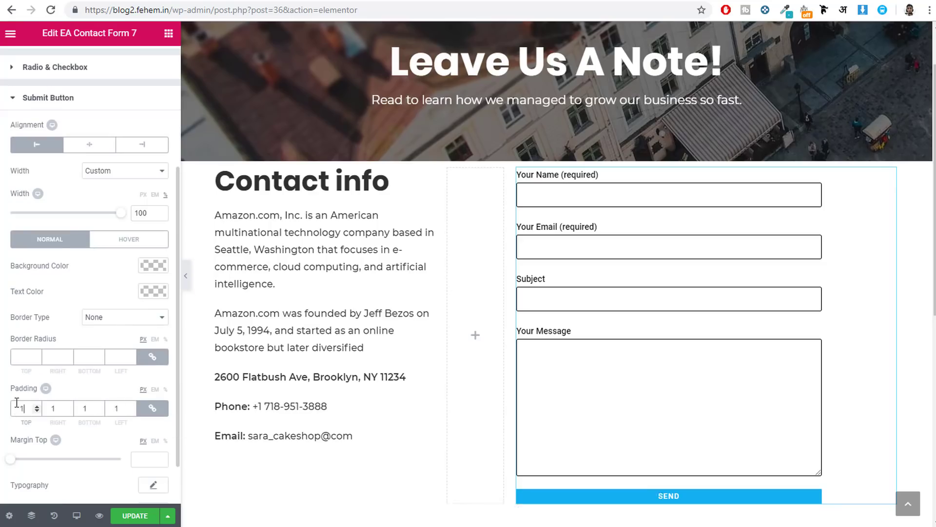
click(152, 408)
scroll(151, 346, down, 1)
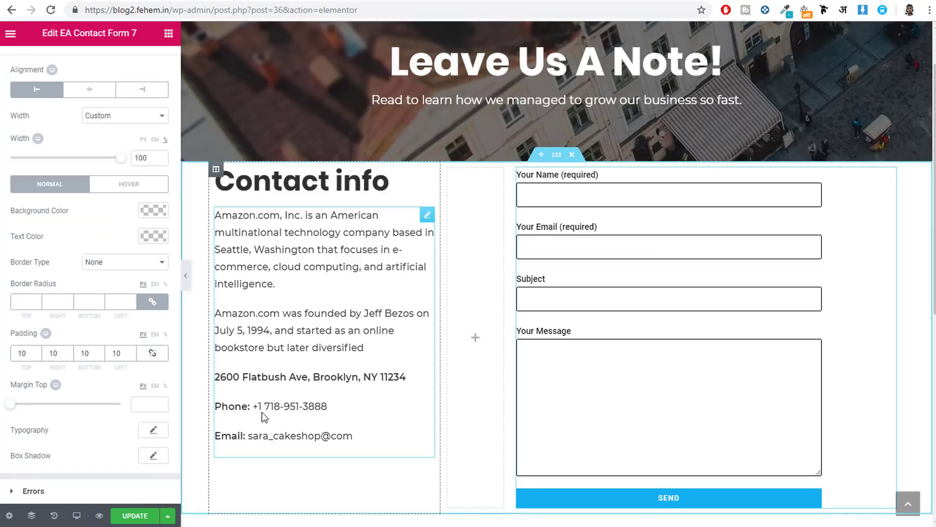
double_click(21, 353)
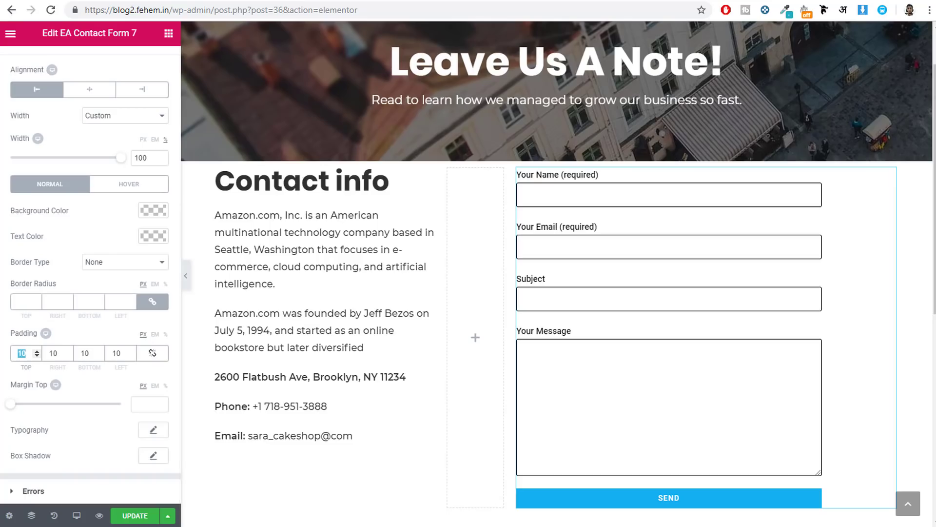
text(20)
key(Tab)
key(Tab)
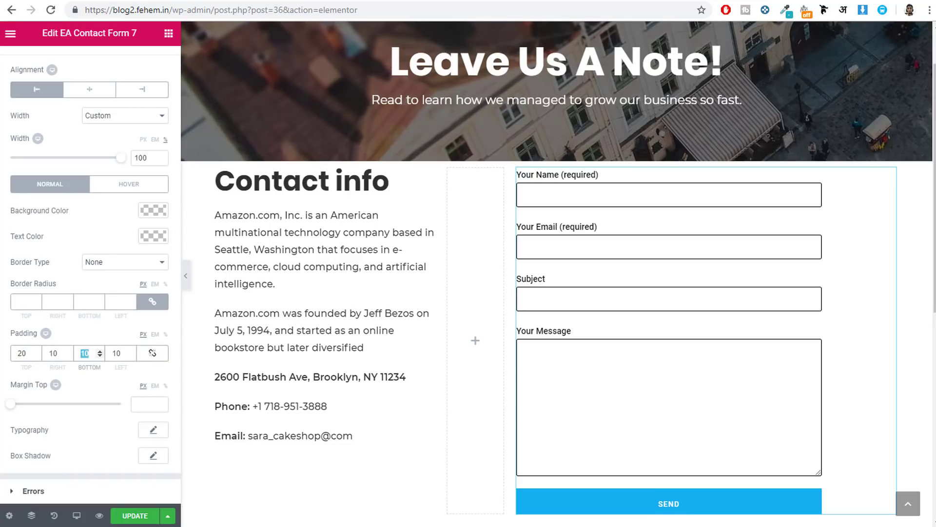
text(20)
scroll(622, 359, down, 2)
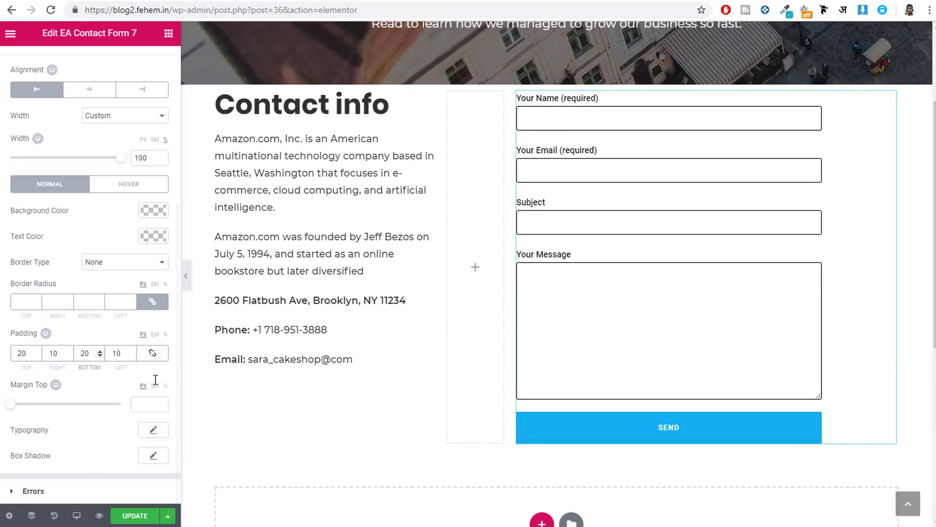
double_click(21, 353)
text(15)
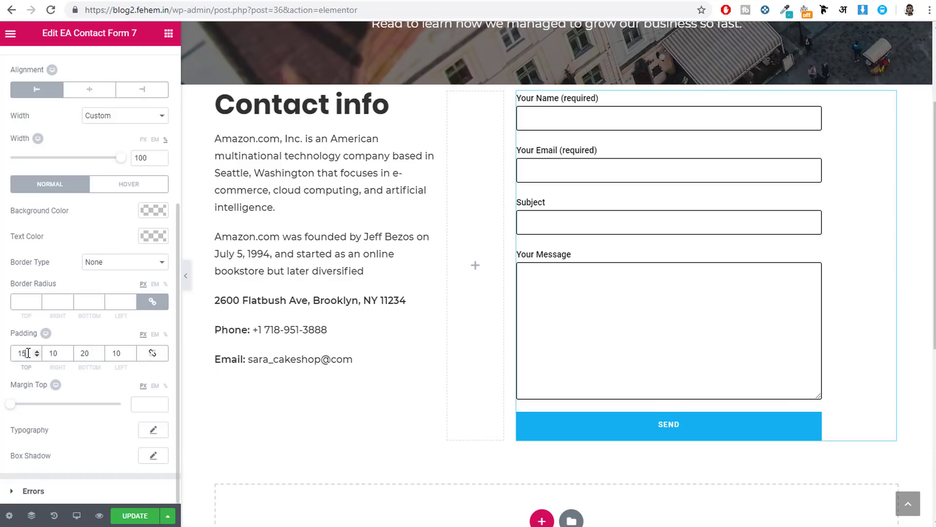
click(87, 353)
text(15)
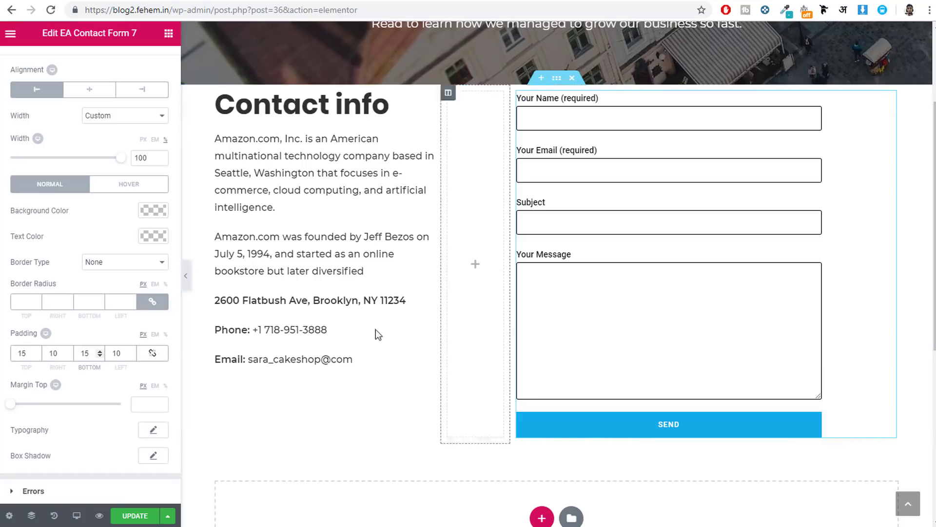
Round the button corners with a 30 border radius, preview, and update the page.
click(20, 302)
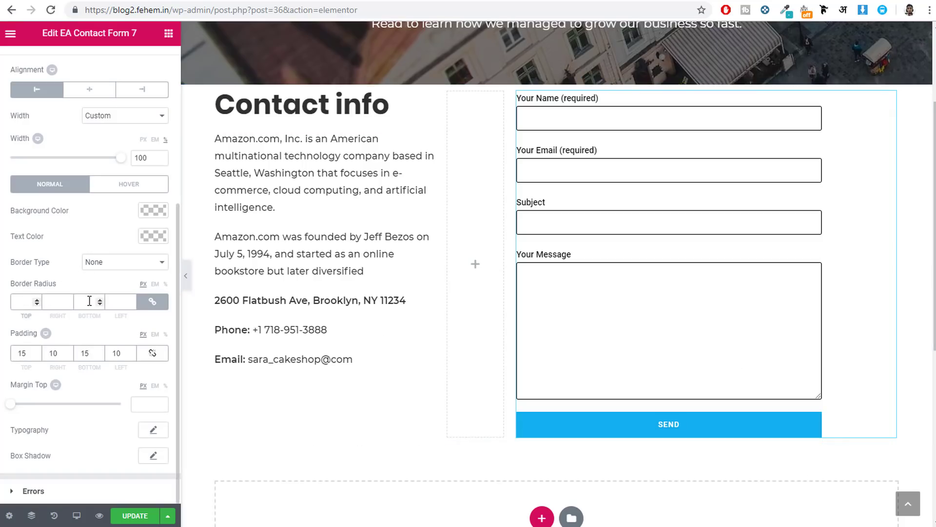
text(30)
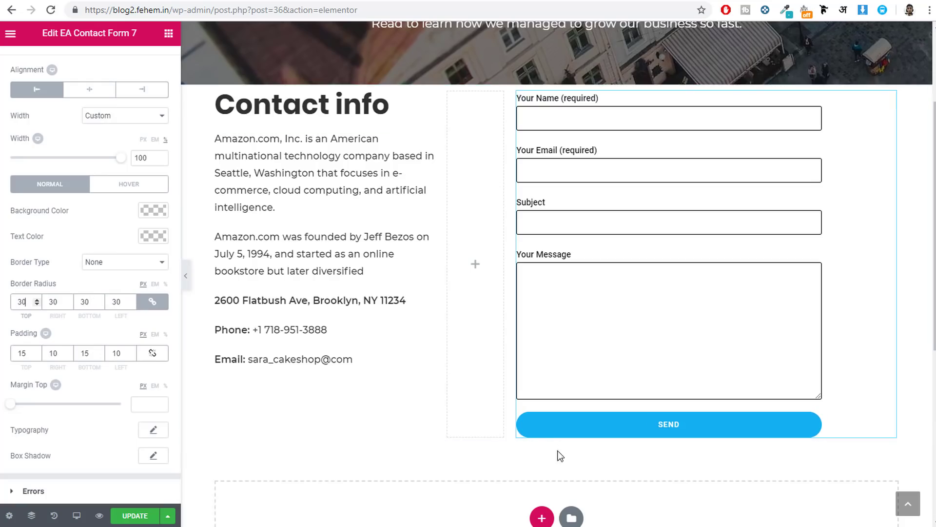
click(186, 276)
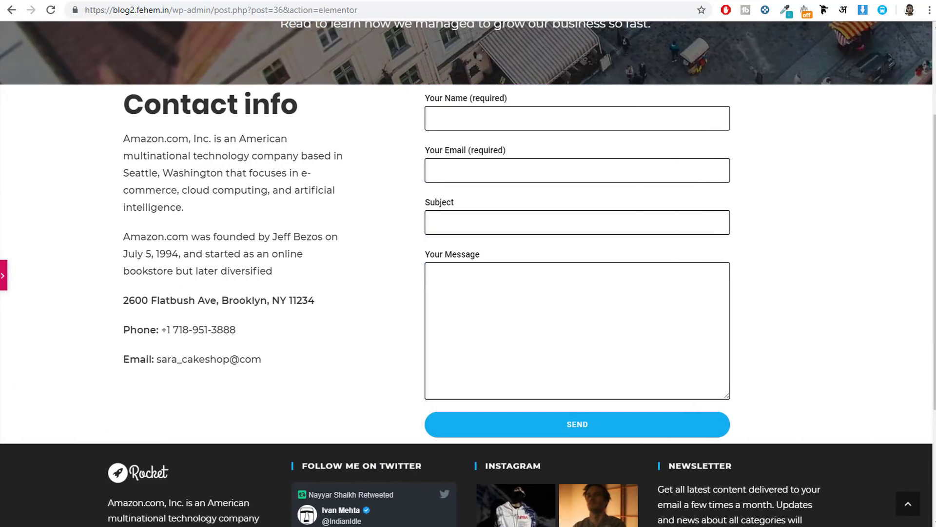
click(3, 275)
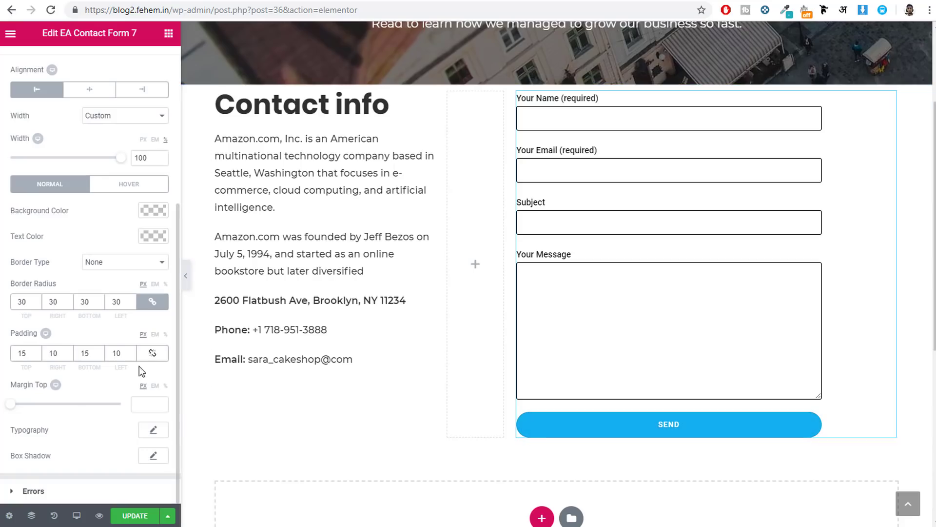
click(152, 215)
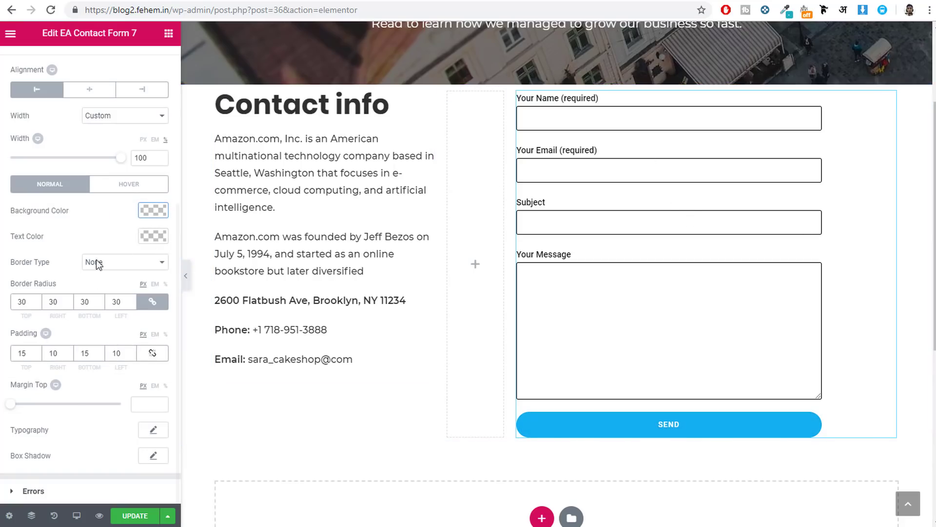
click(134, 515)
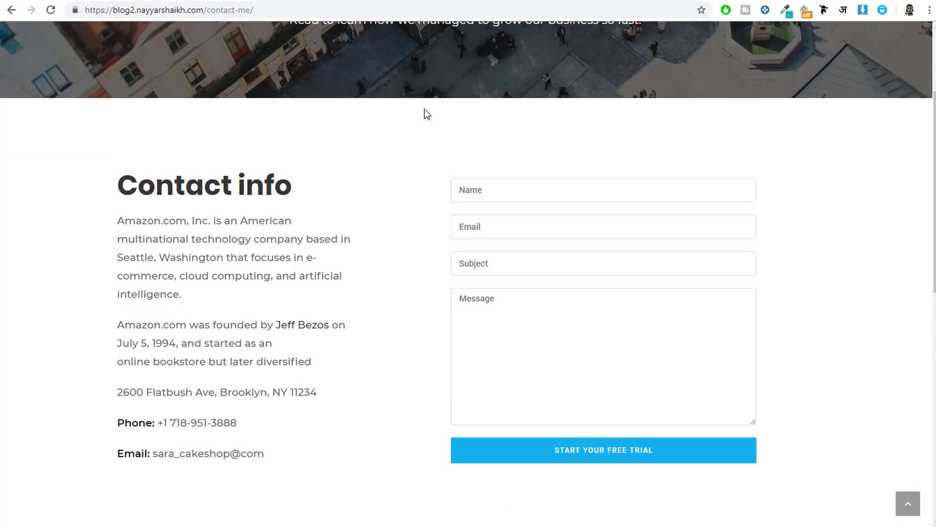
scroll(493, 303, down, 3)
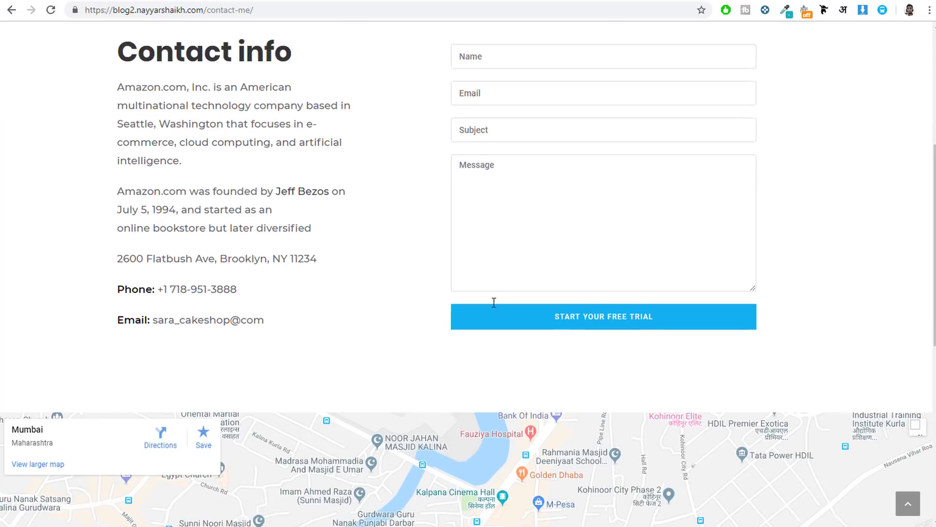
scroll(508, 370, up, 4)
scroll(509, 370, down, 1)
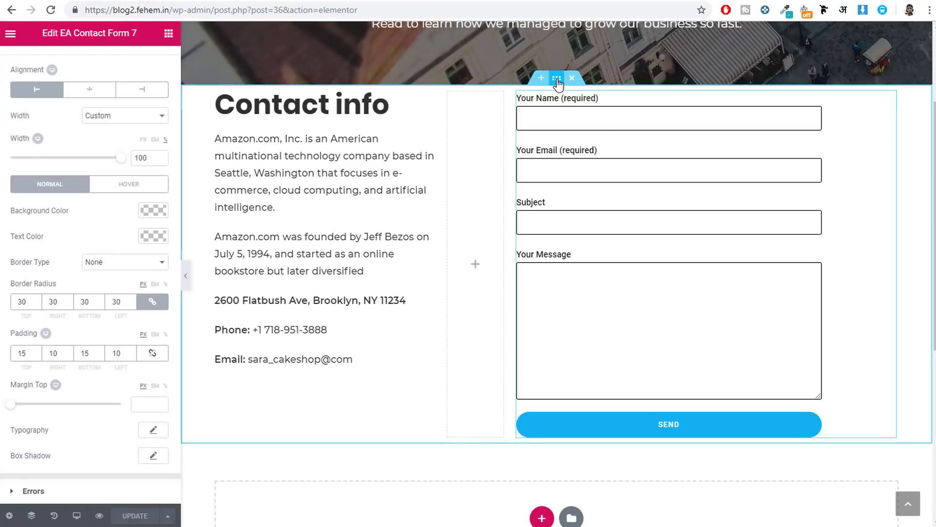
click(557, 79)
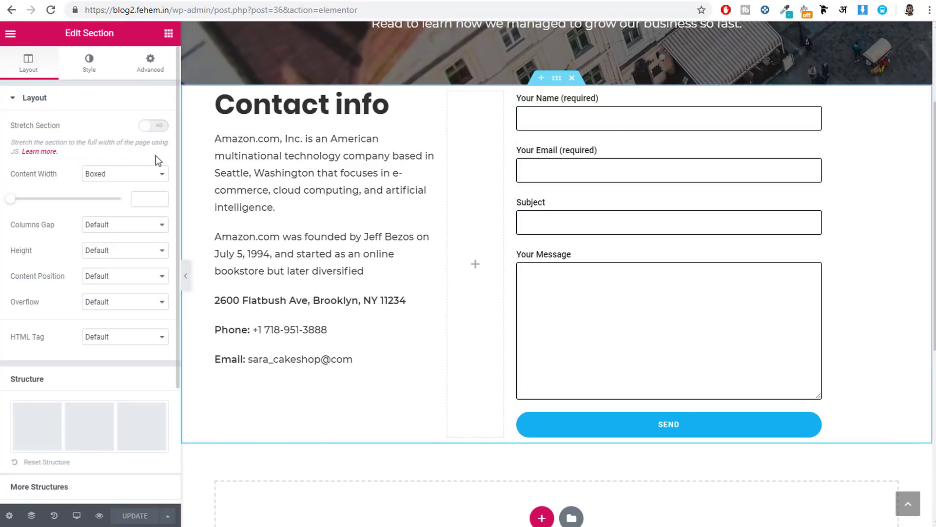
Unlink the section padding and set top to 120 and bottom to 100.
click(144, 68)
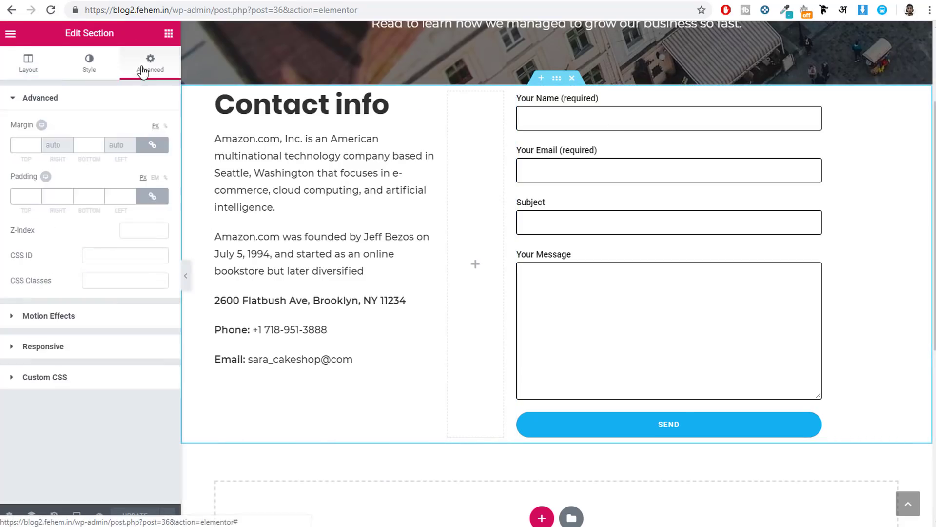
click(152, 197)
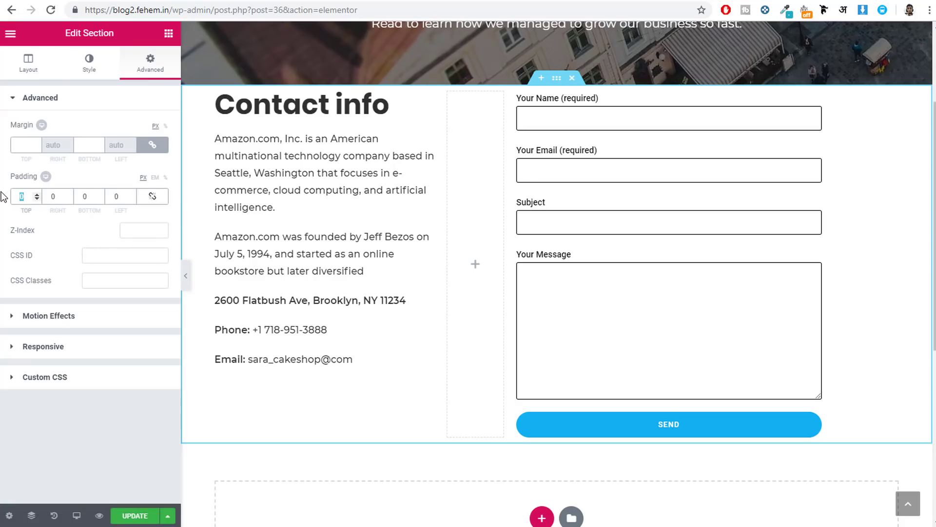
text(120)
key(Tab)
key(Tab)
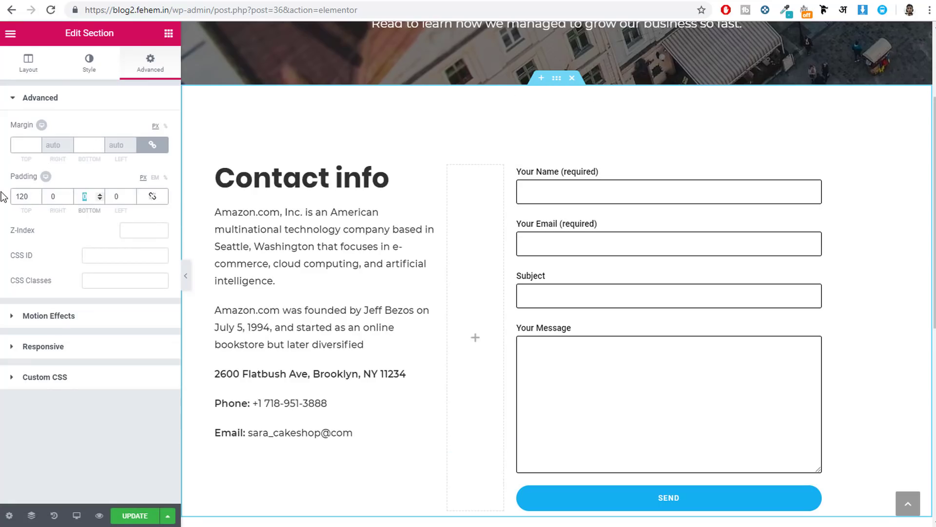
text(1000)
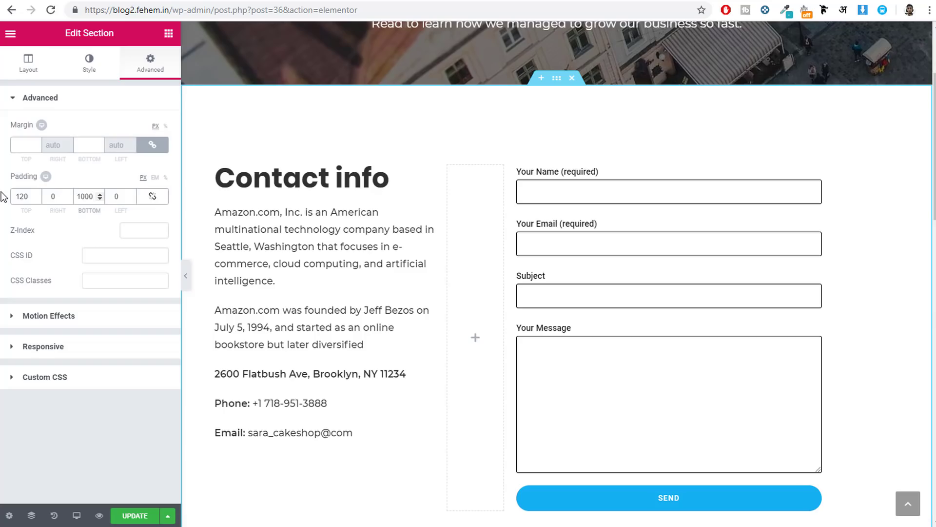
key(BackSpace)
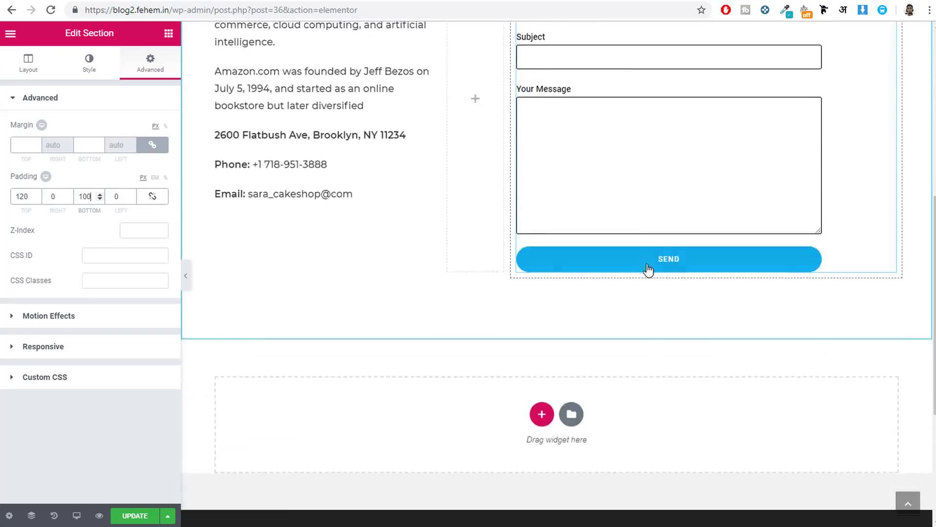
scroll(647, 269, up, 5)
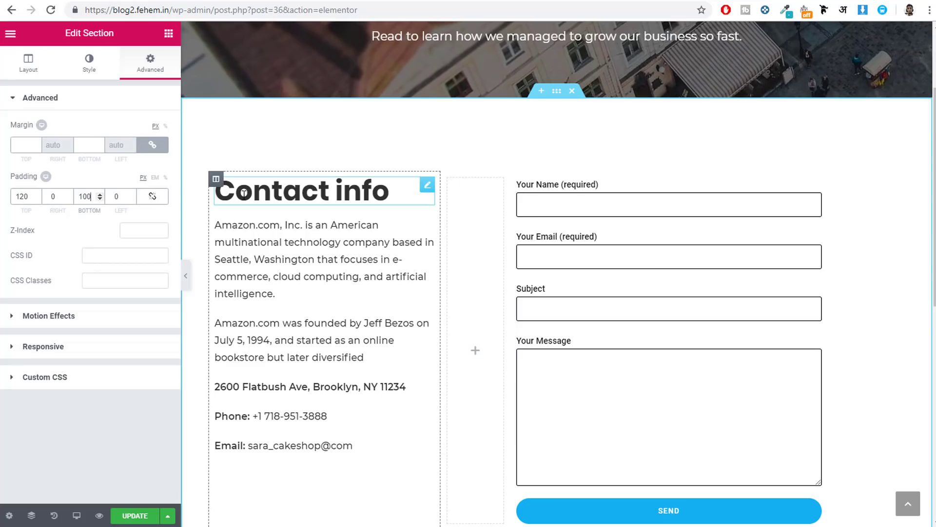
Set the section's right and left padding to 60 and preview the result.
drag(60, 197, 40, 198)
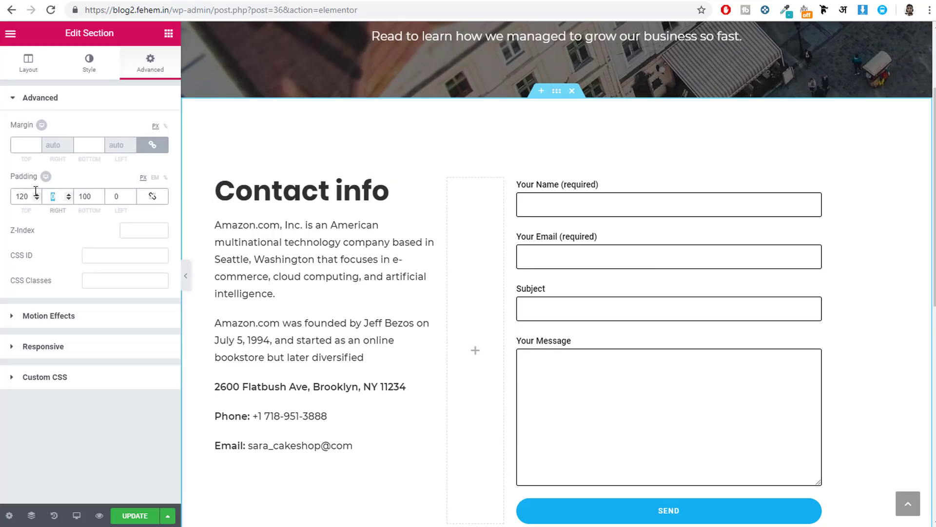
text(60)
key(Tab)
key(Tab)
text(60)
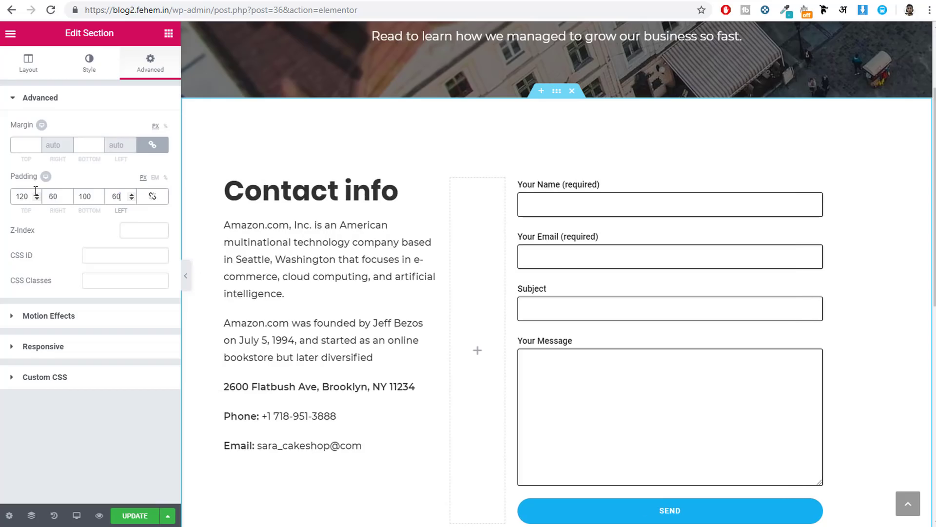
click(186, 275)
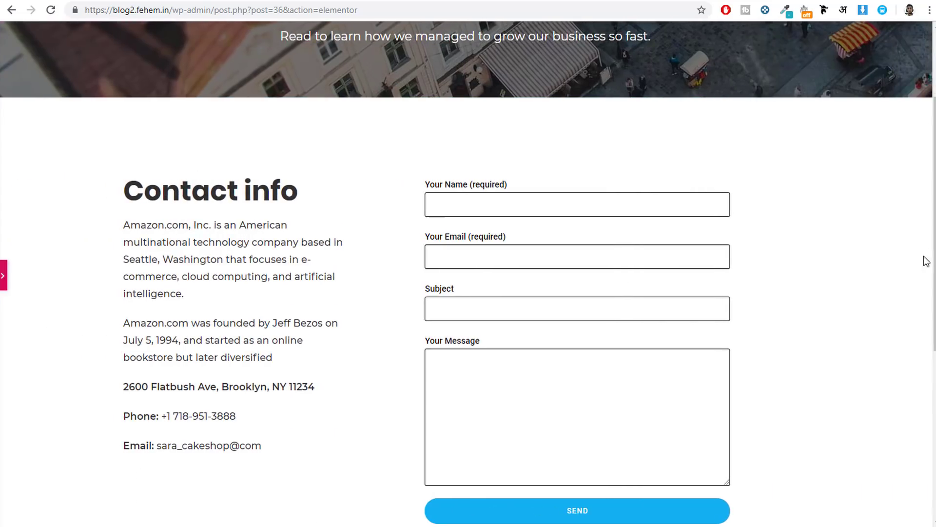
scroll(933, 261, down, 2)
scroll(932, 261, up, 6)
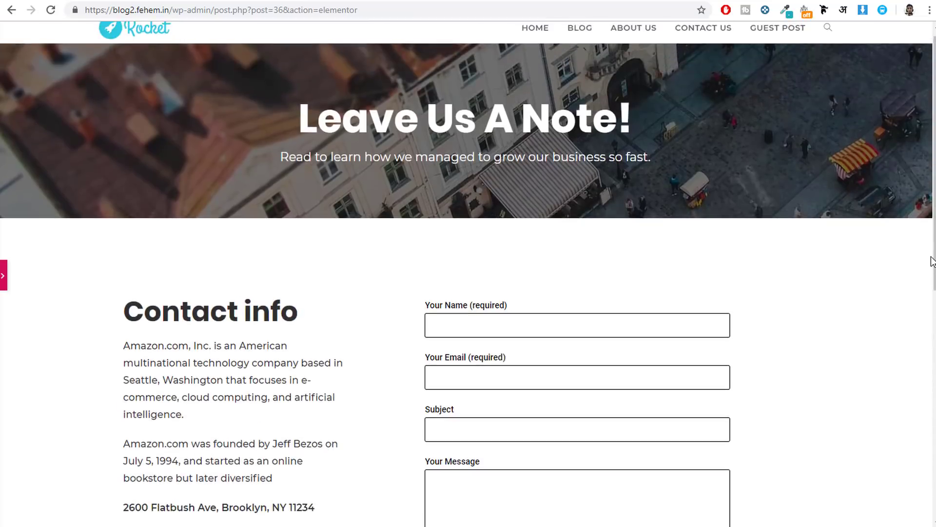
scroll(217, 239, down, 2)
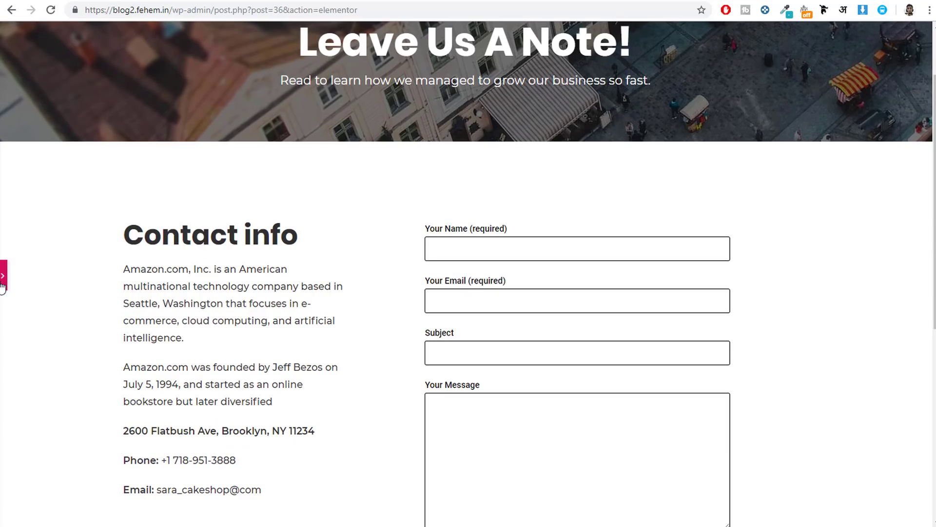
click(2, 283)
scroll(466, 247, down, 3)
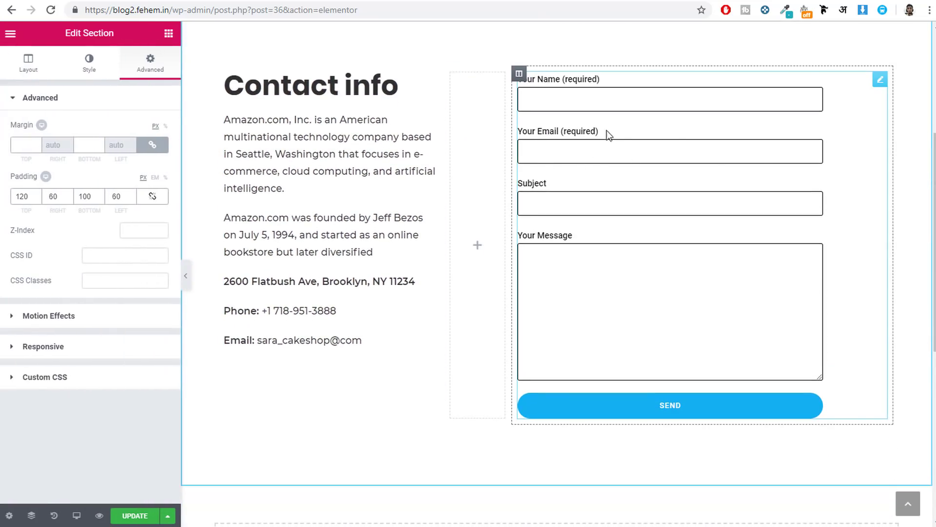
Set the contact form's Form Alignment to Center and preview the layout.
click(588, 114)
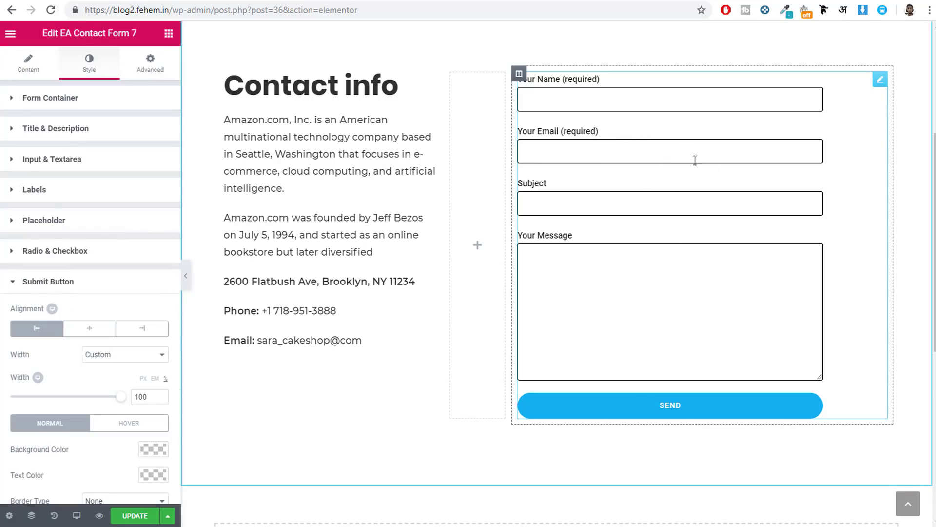
click(29, 68)
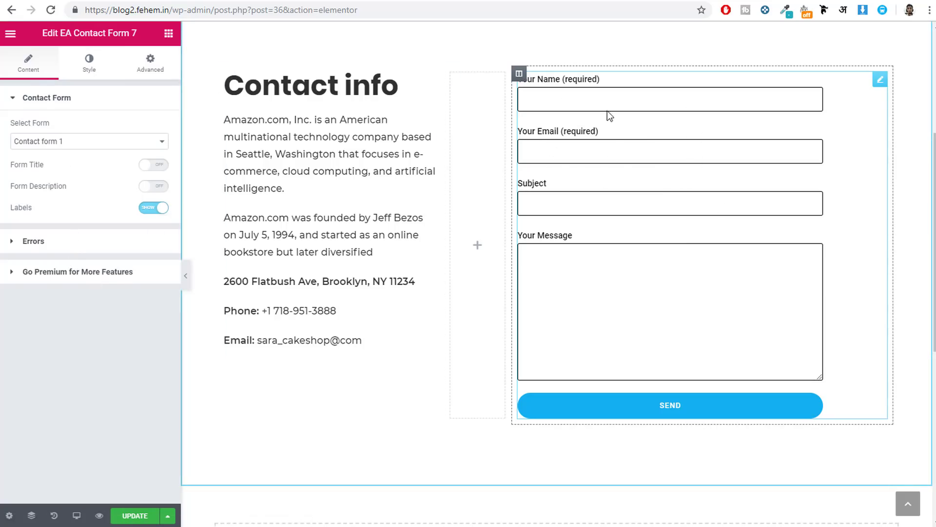
click(89, 62)
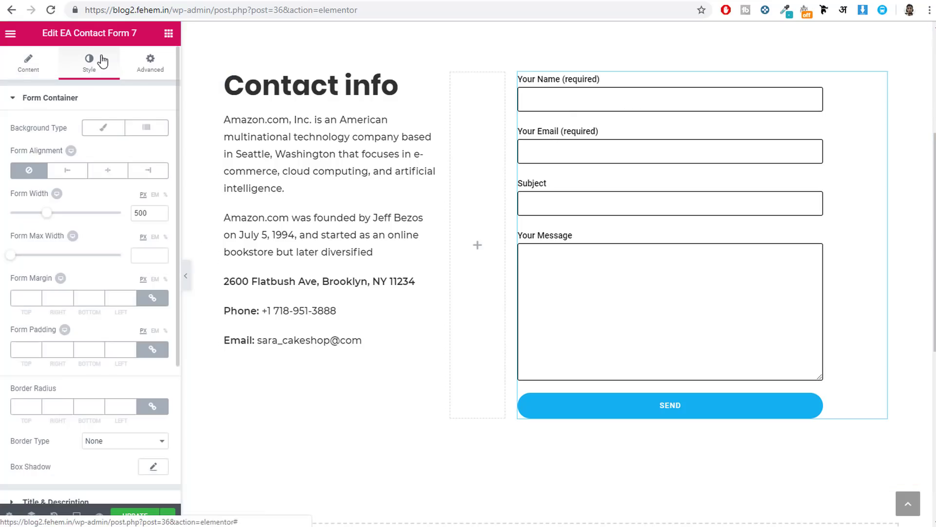
click(103, 172)
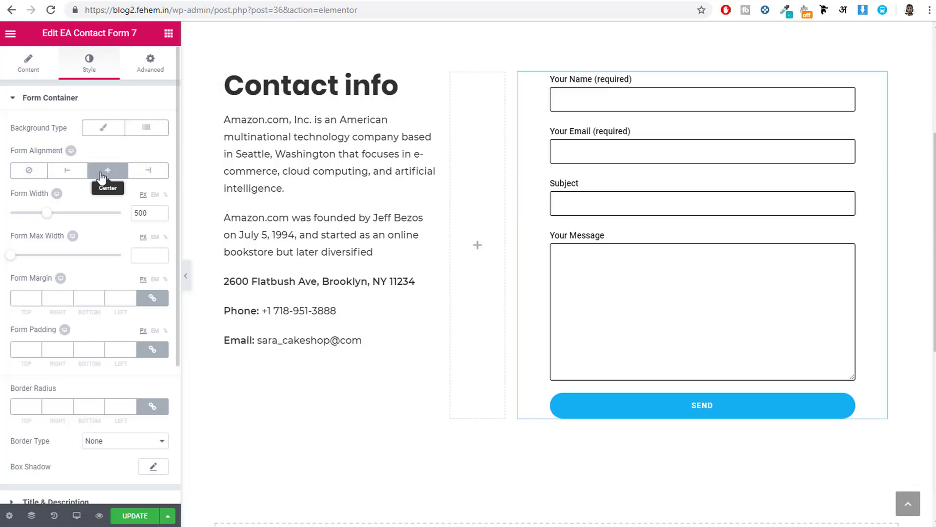
click(146, 172)
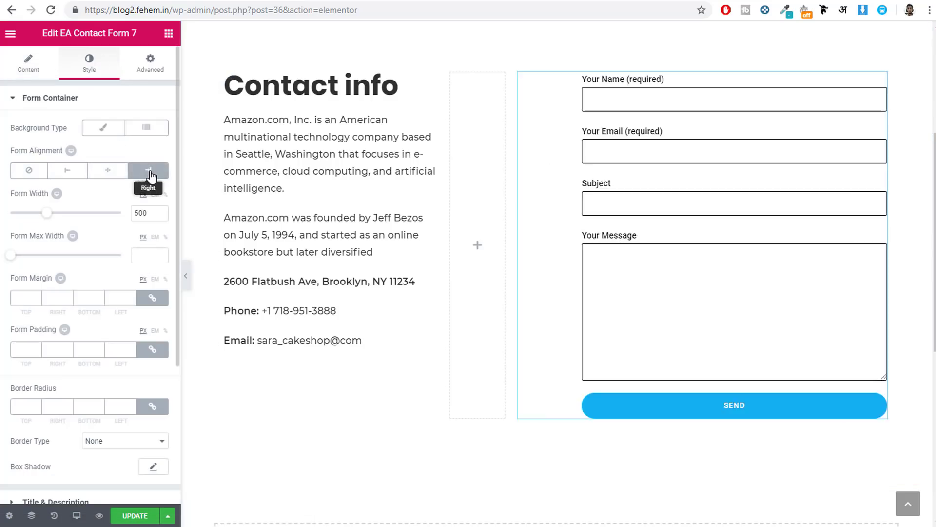
click(108, 175)
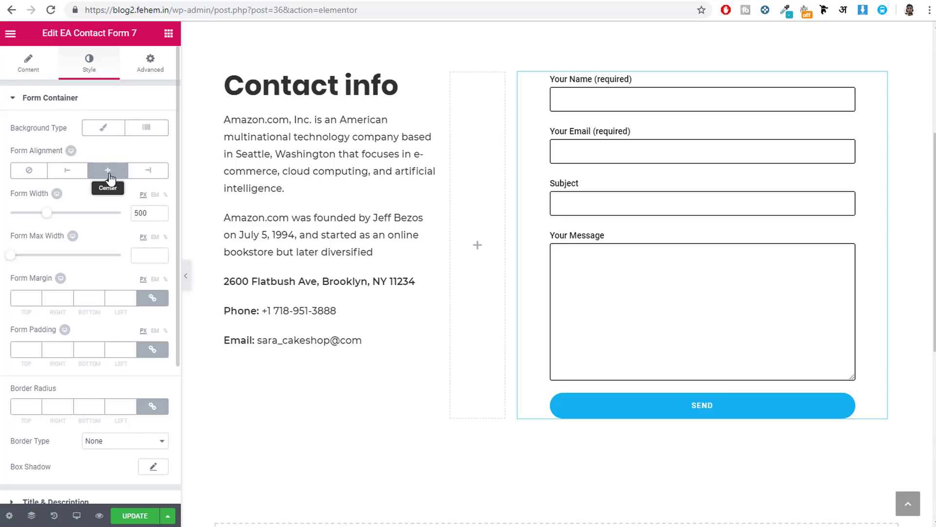
click(186, 276)
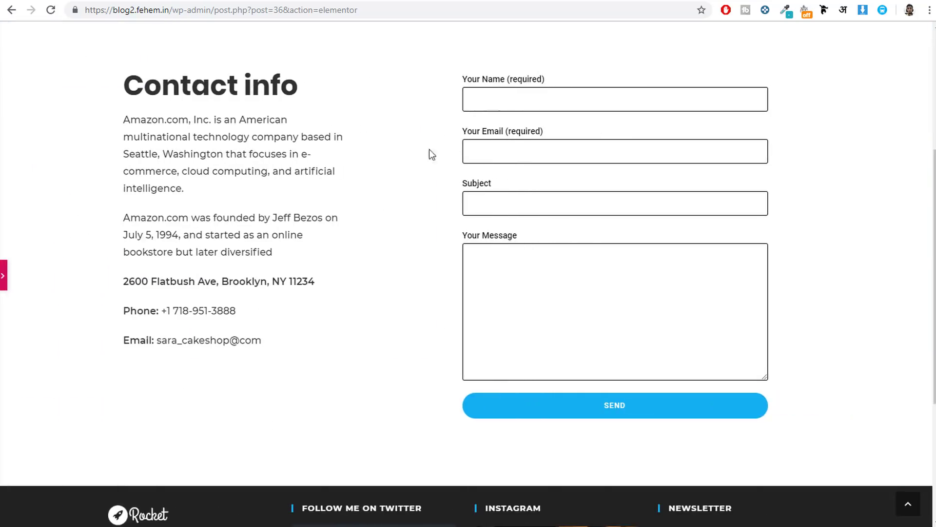
click(4, 278)
Delete the empty 10% middle column so Contact info widens.
scroll(439, 195, up, 3)
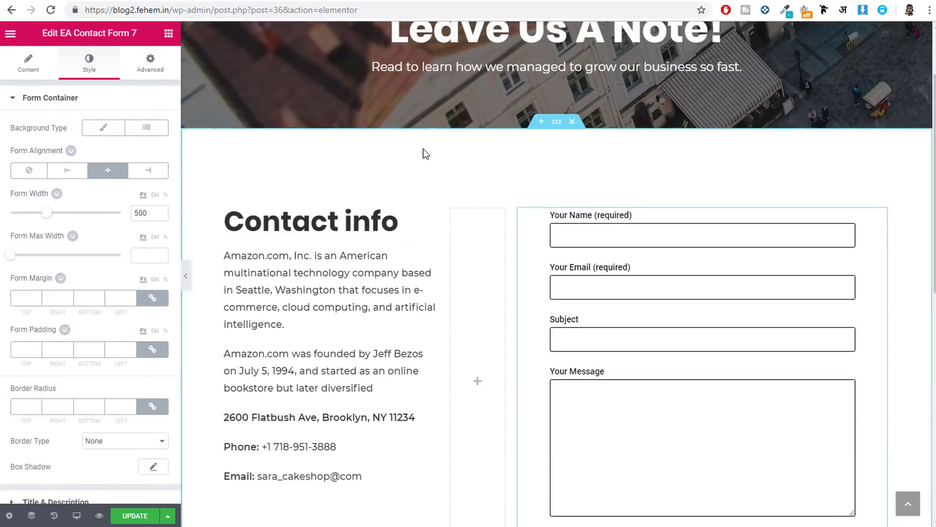
right_click(451, 238)
click(479, 407)
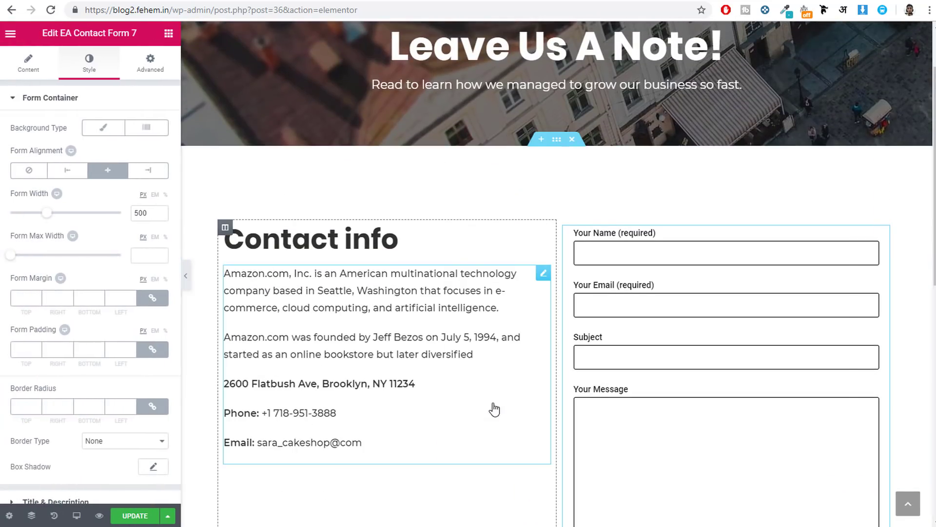
scroll(678, 229, down, 2)
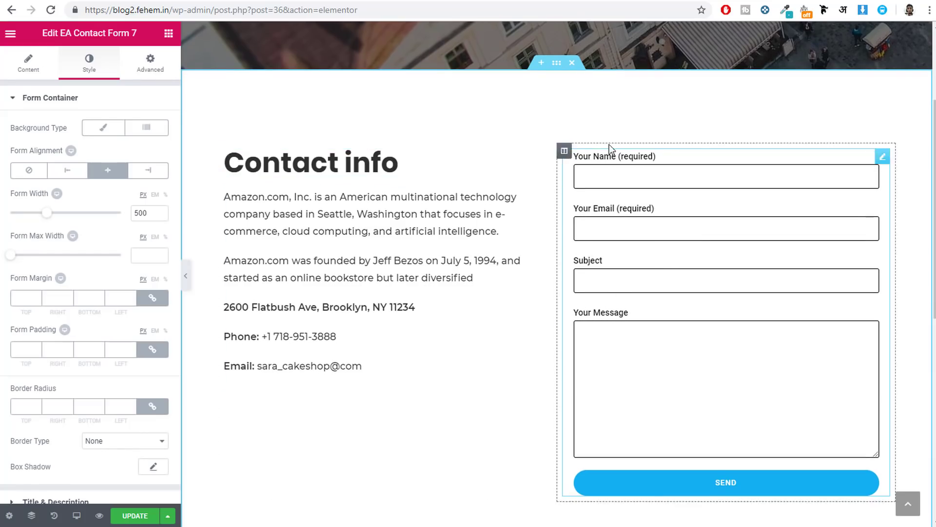
click(557, 64)
Set the contact section's Columns Gap to Wider and preview the page.
click(28, 66)
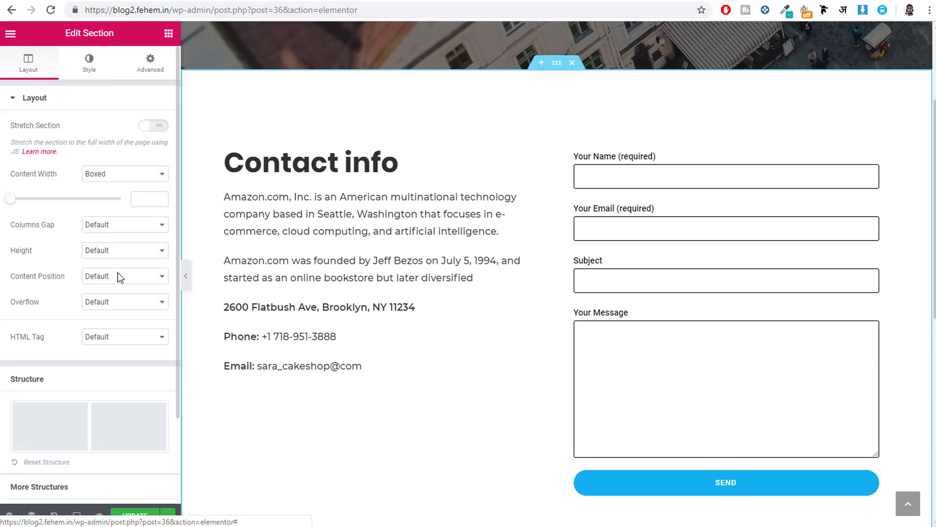
click(119, 228)
click(117, 286)
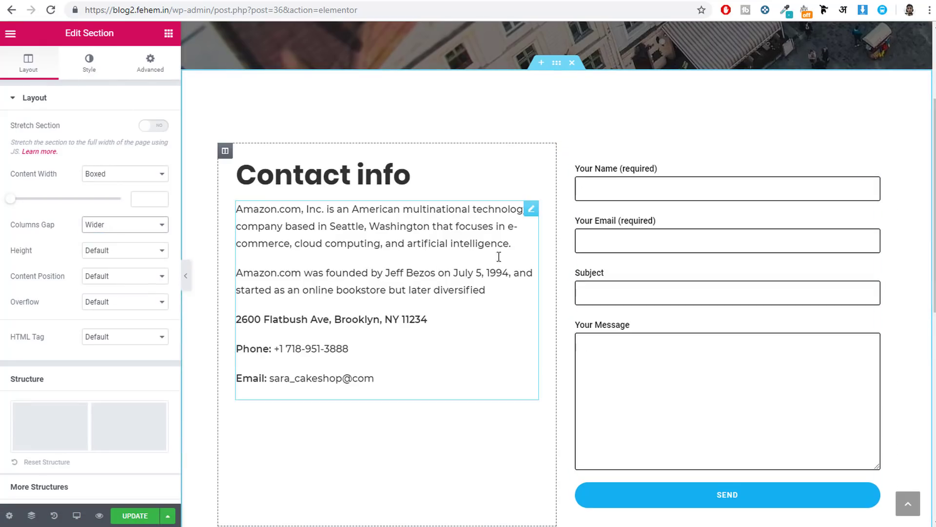
click(185, 275)
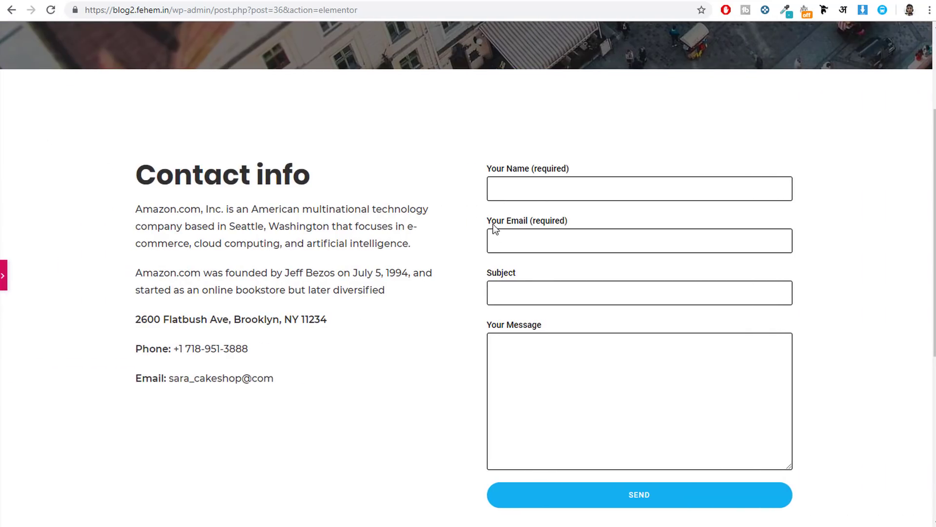
scroll(353, 281, down, 7)
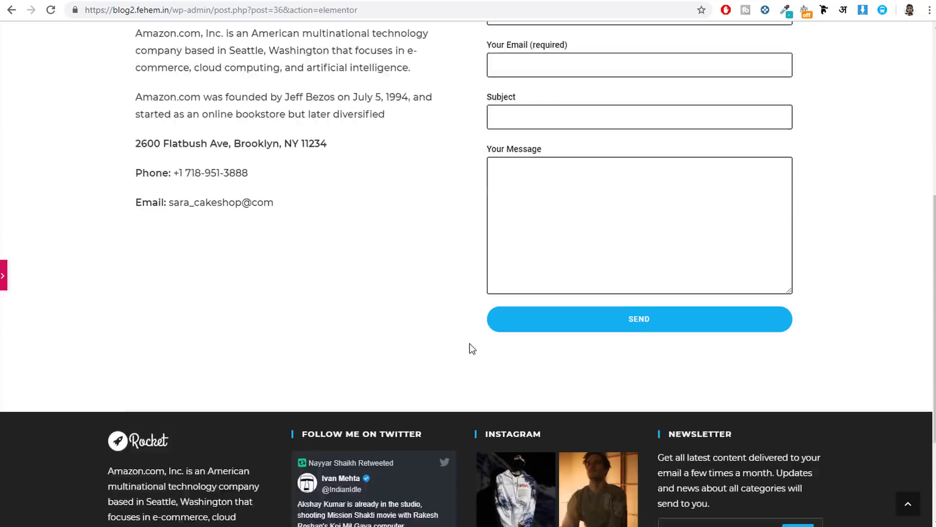
click(4, 276)
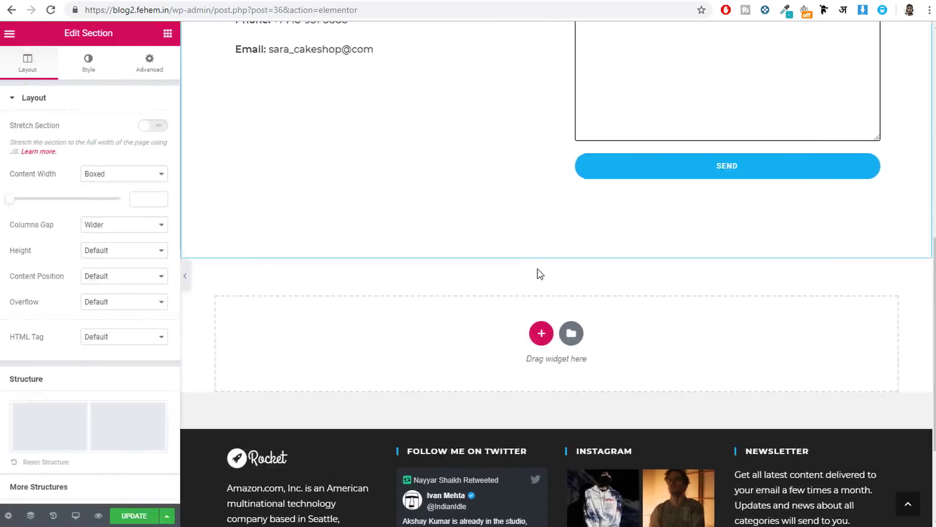
scroll(541, 269, up, 5)
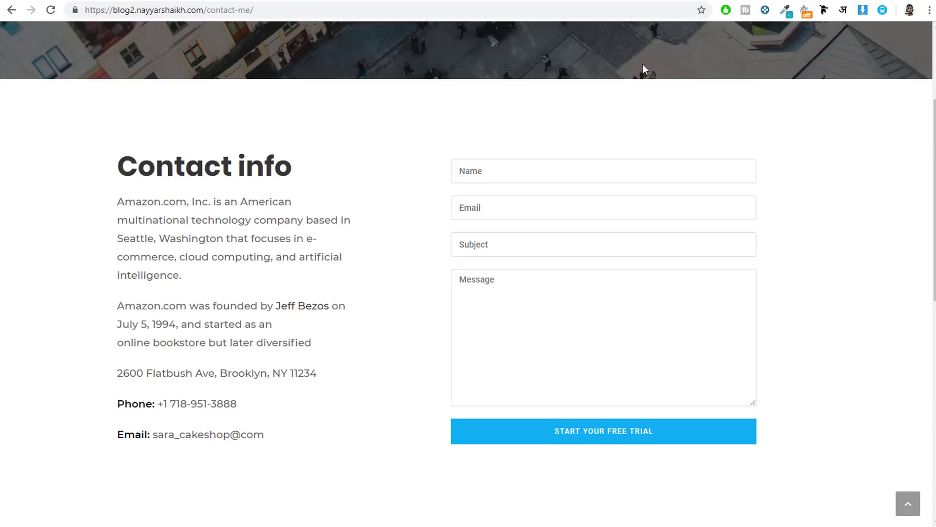
scroll(578, 226, down, 8)
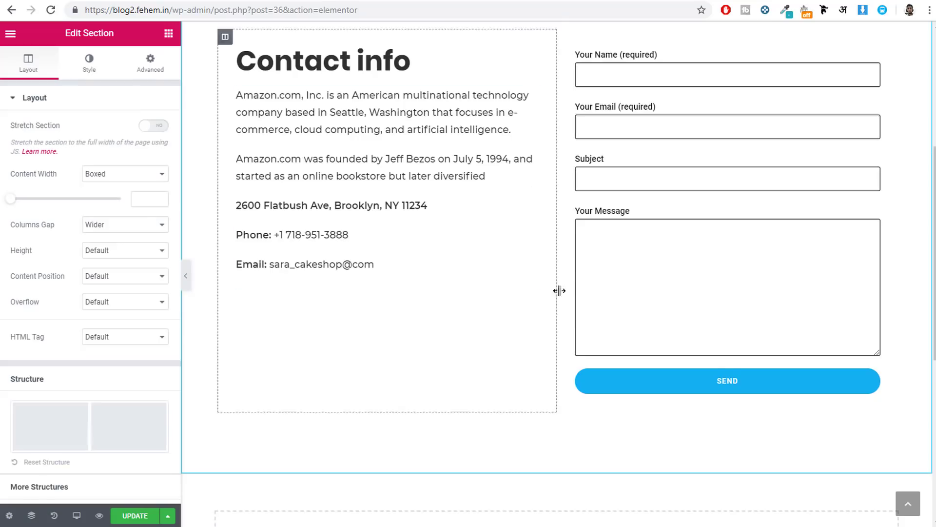
scroll(558, 297, down, 5)
click(542, 287)
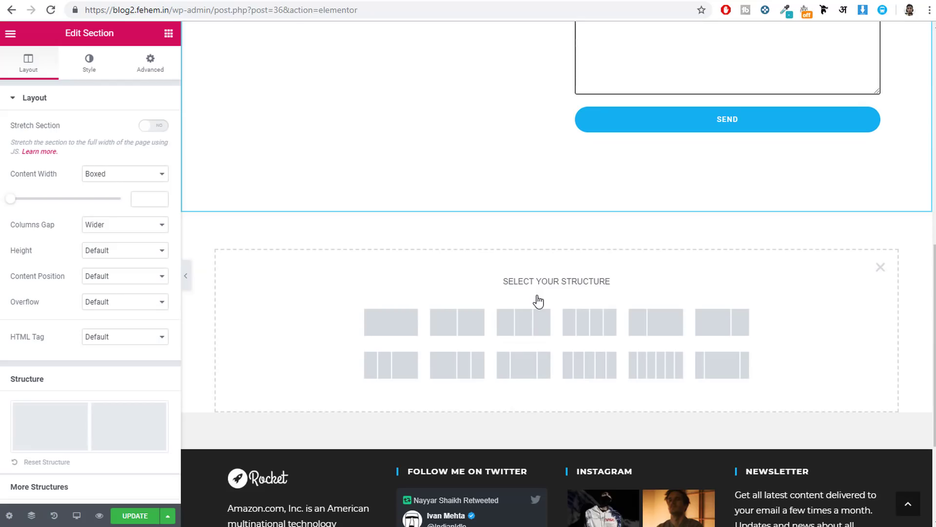
Add a single-column section below and place a Google Maps widget in it.
click(408, 339)
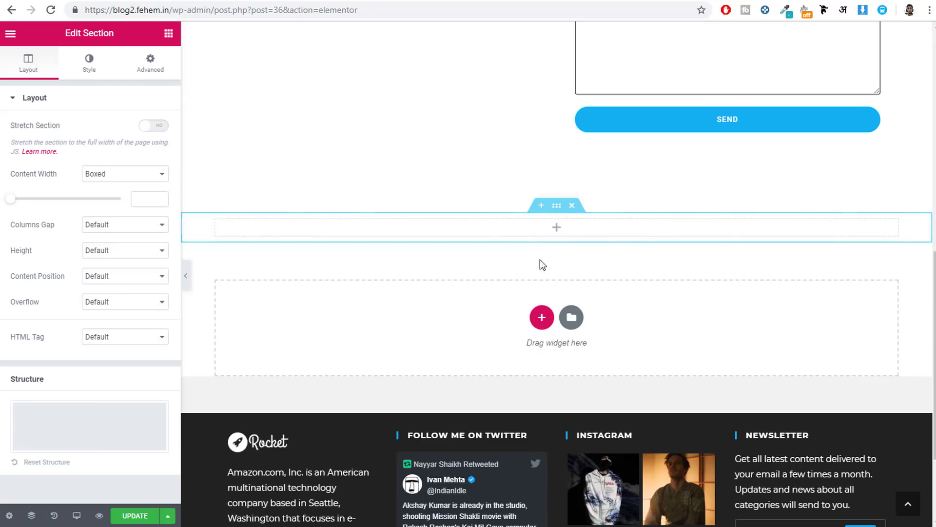
click(169, 36)
text(map)
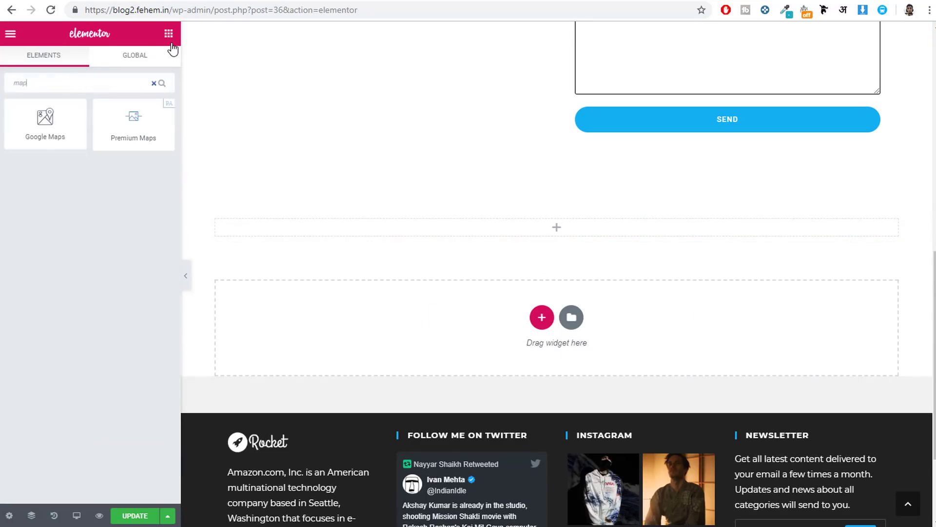
drag(45, 120, 557, 229)
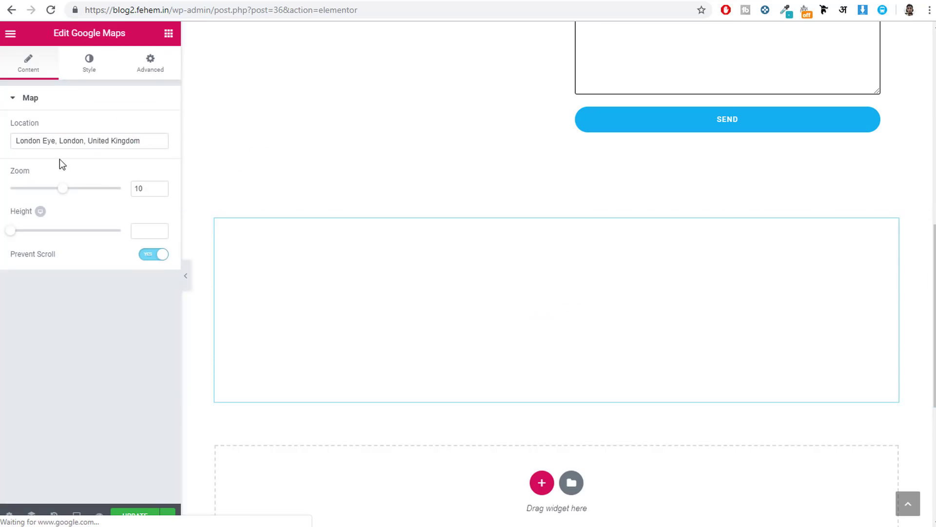
Change the map location from London Eye to 'olgc mumbai'.
triple_click(152, 144)
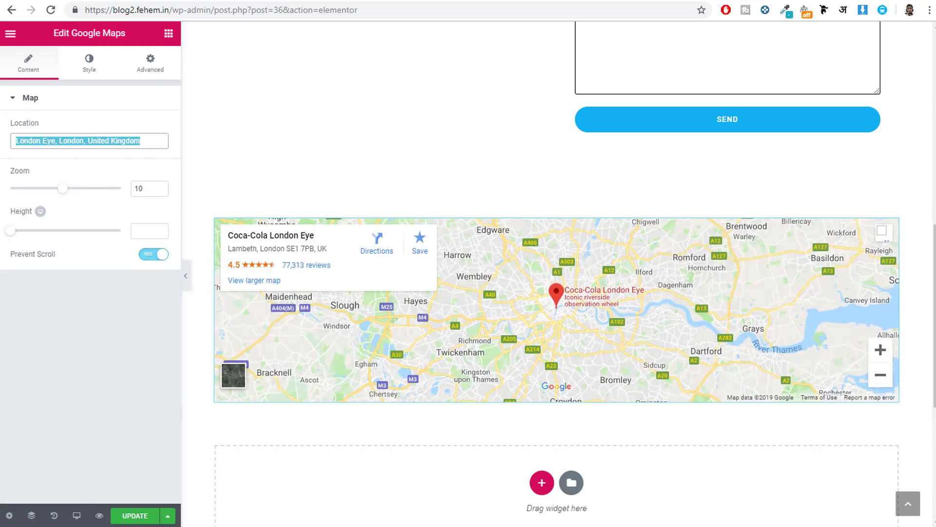
text(mum)
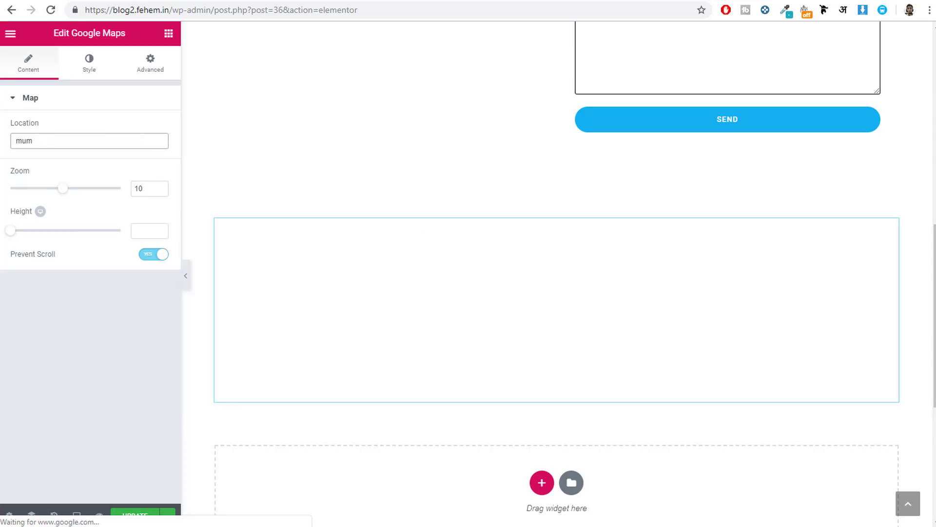
key(ctrl+a)
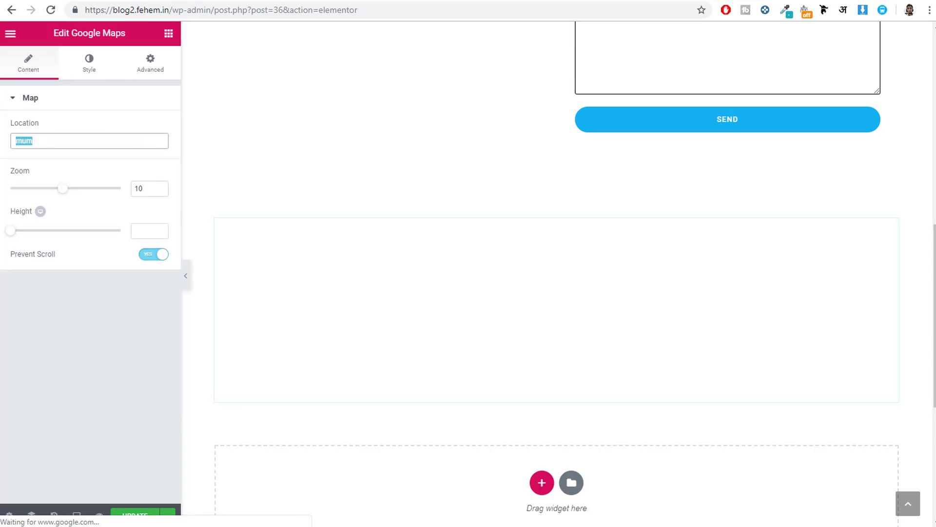
text(olgc mumbvai)
key(BackSpace)
key(BackSpace)
text(i)
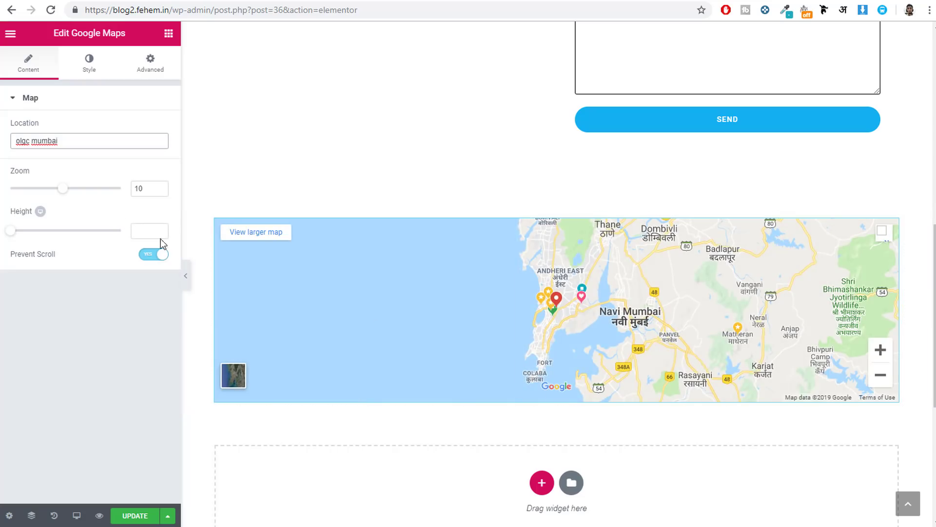
Set the map zoom to 15 and height to 500, then preview it.
click(74, 188)
click(86, 190)
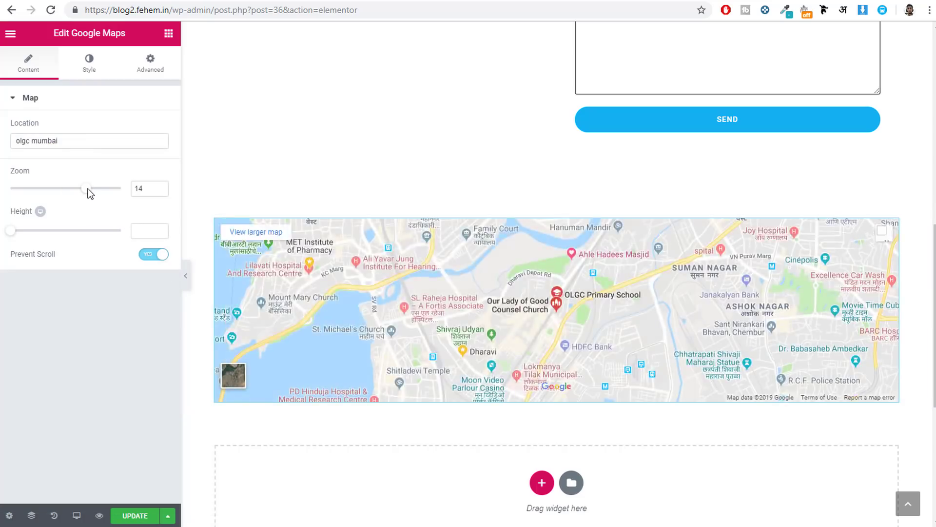
click(93, 188)
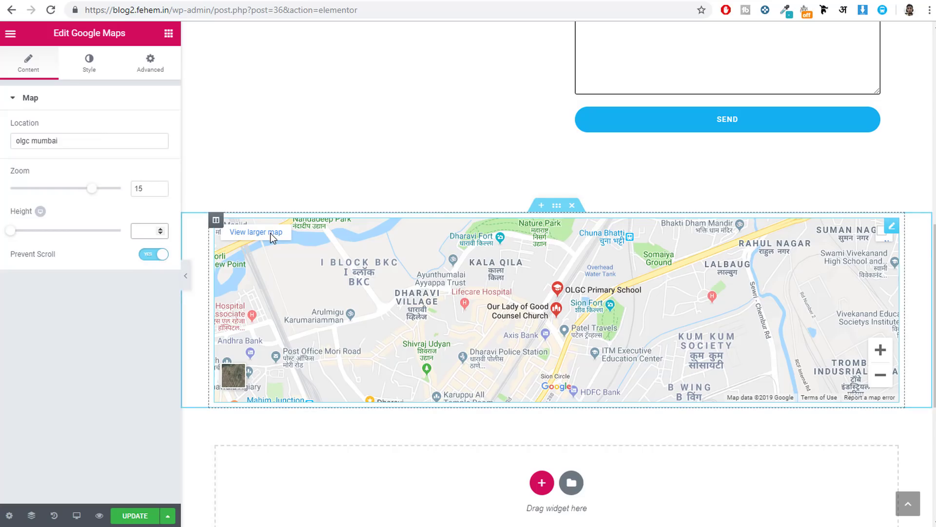
text(600)
scroll(272, 237, down, 3)
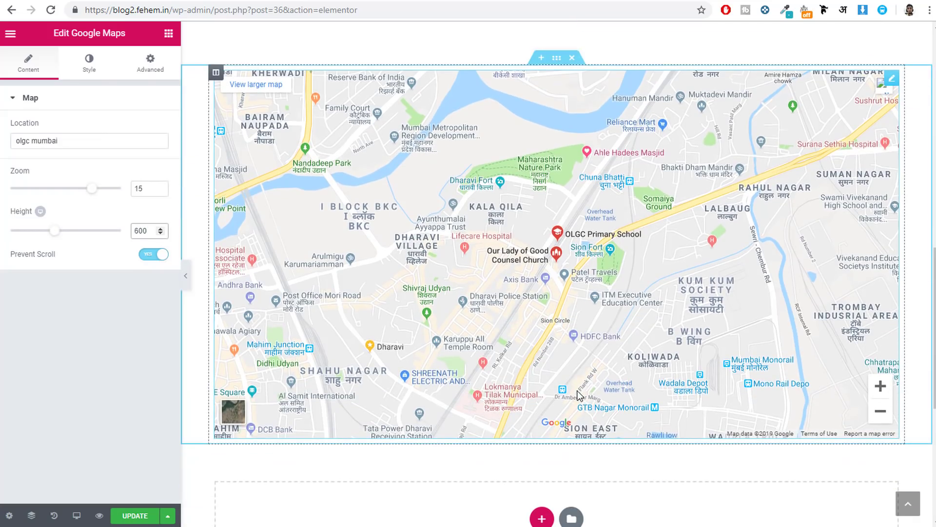
double_click(162, 236)
text(500)
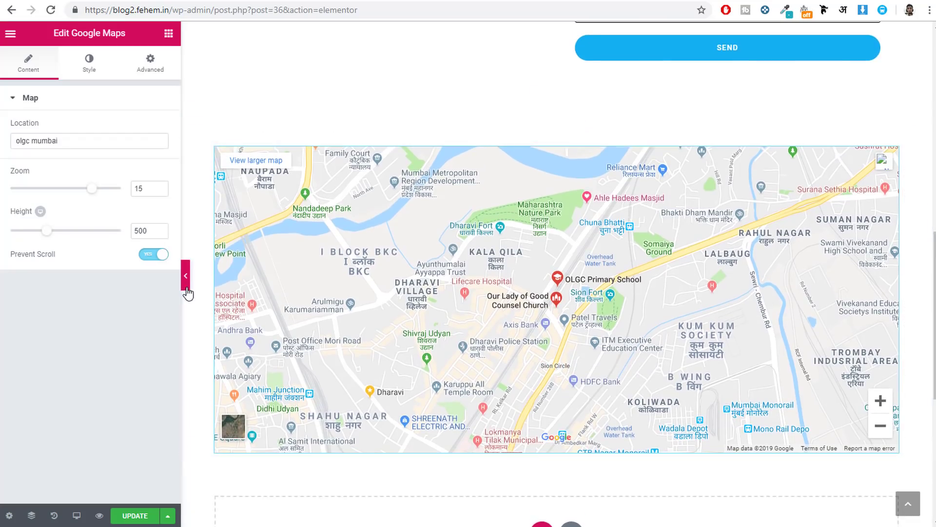
click(186, 288)
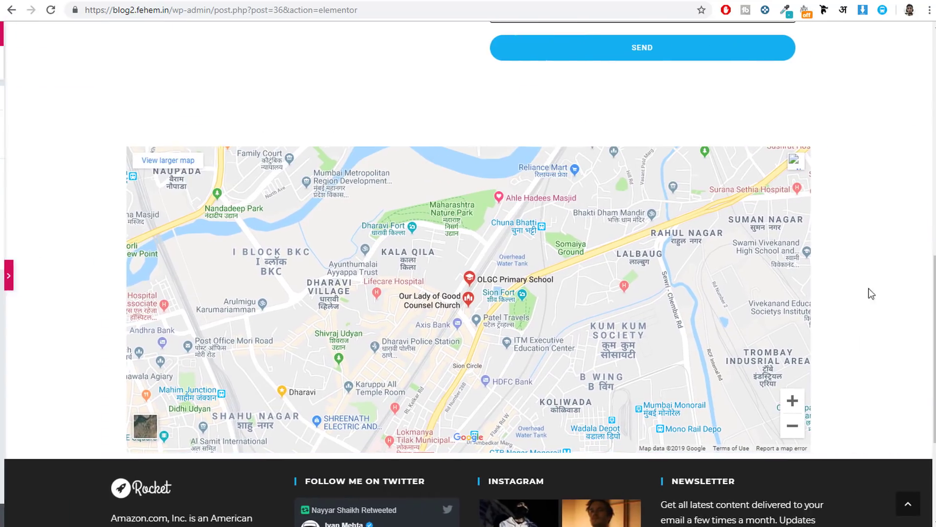
click(2, 288)
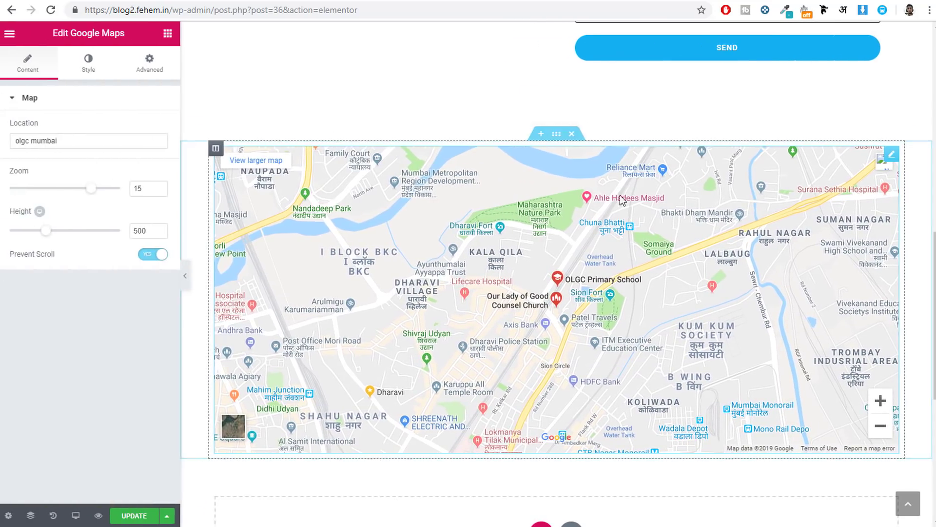
click(556, 135)
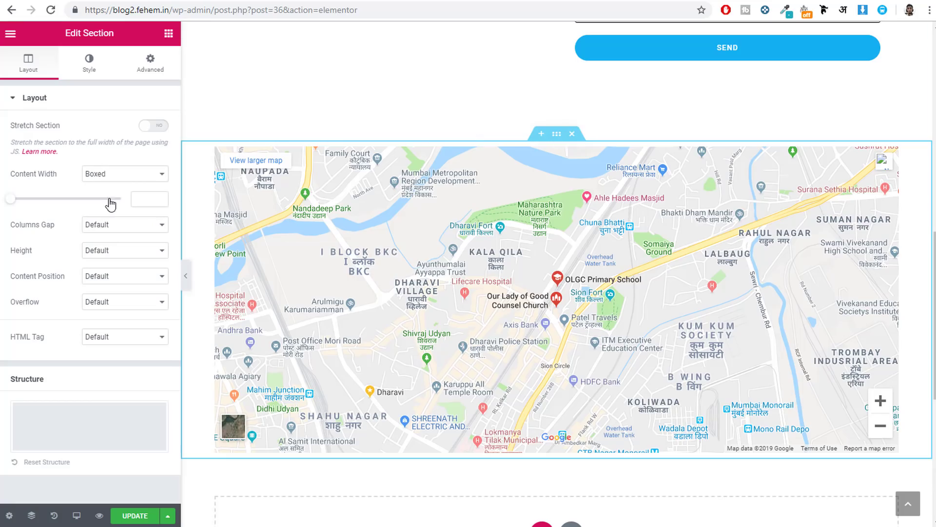
Give the map section No Gap columns, Stretch Section on and Full Width content, and save.
click(130, 225)
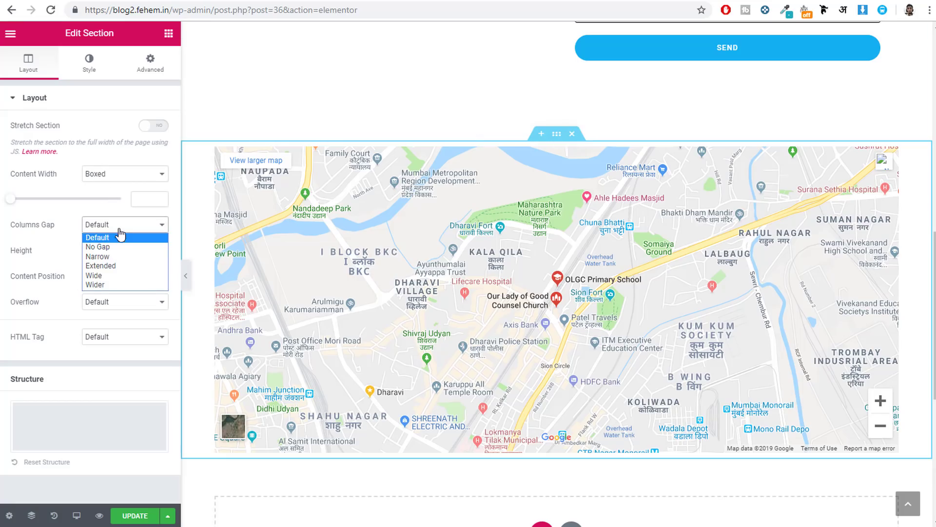
click(122, 246)
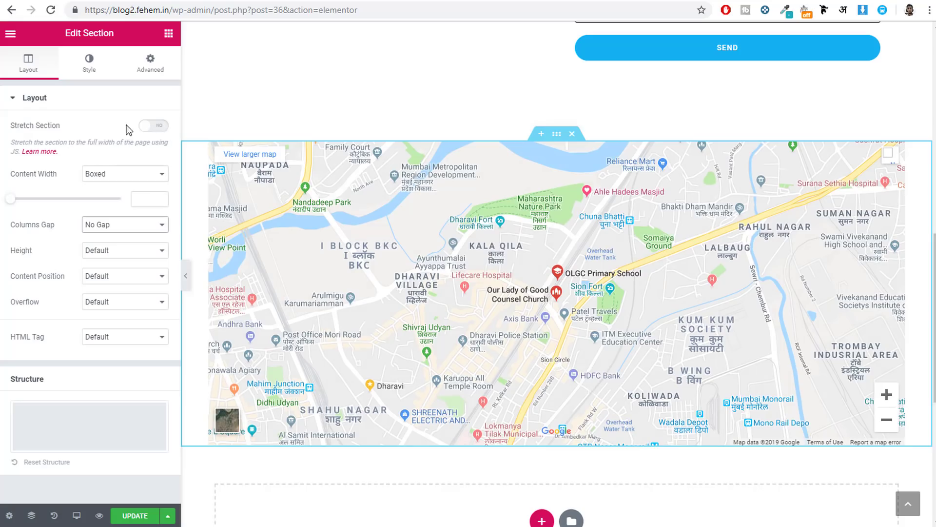
click(157, 128)
click(105, 175)
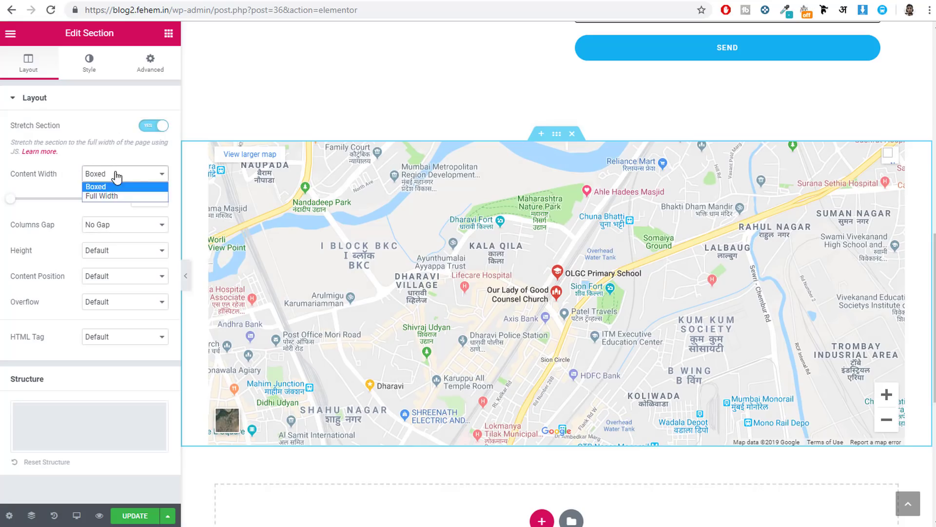
click(125, 196)
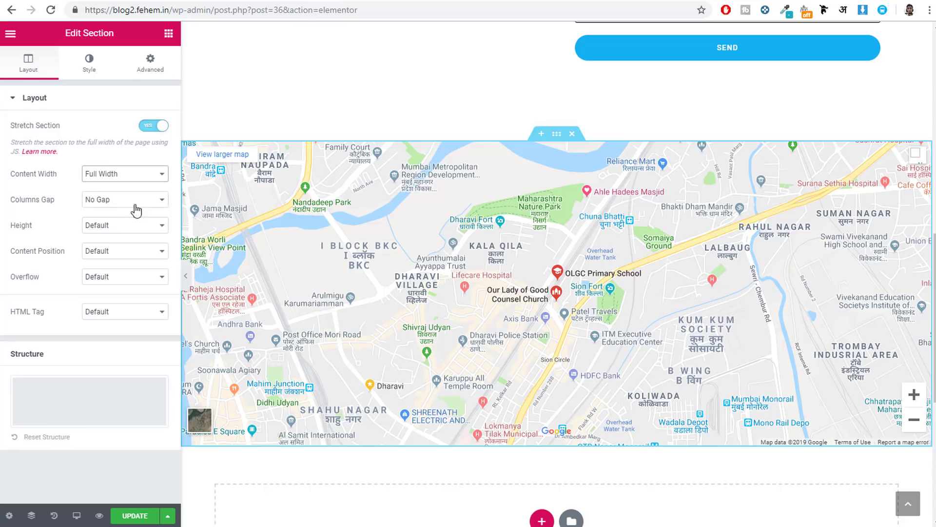
click(134, 517)
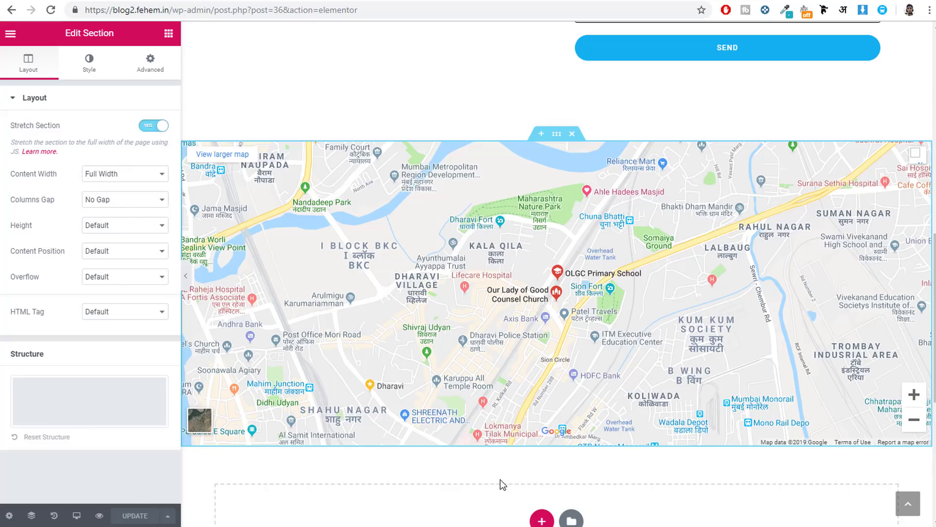
scroll(336, 434, up, 10)
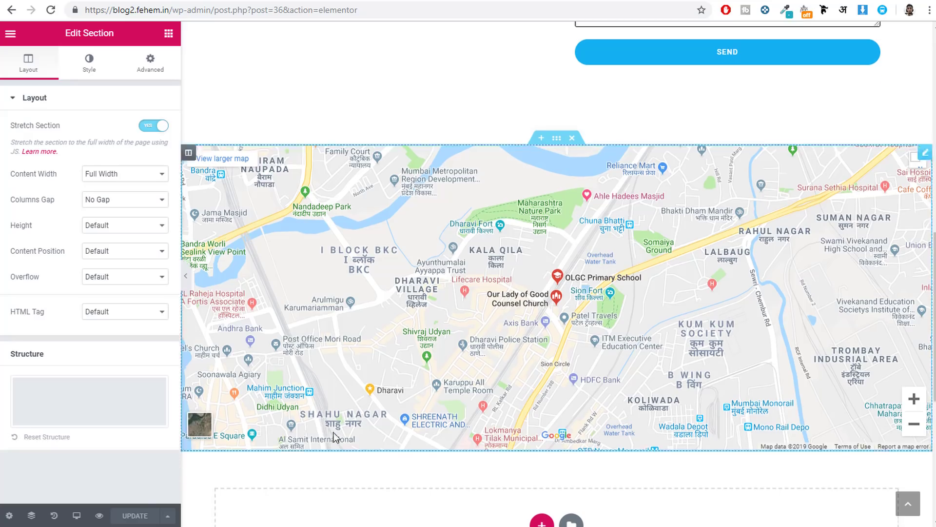
click(77, 516)
Preview the contact page in mobile view and scroll through it.
click(81, 490)
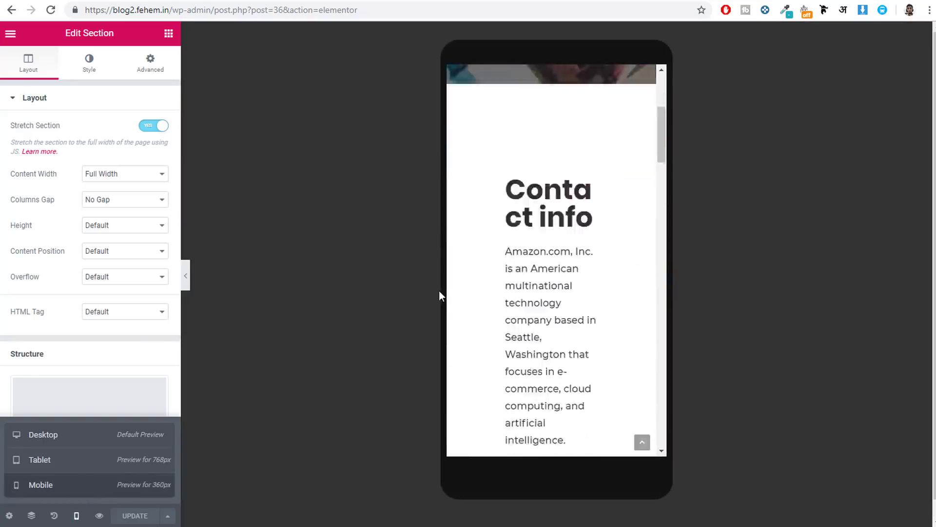
scroll(511, 272, down, 5)
scroll(512, 272, down, 10)
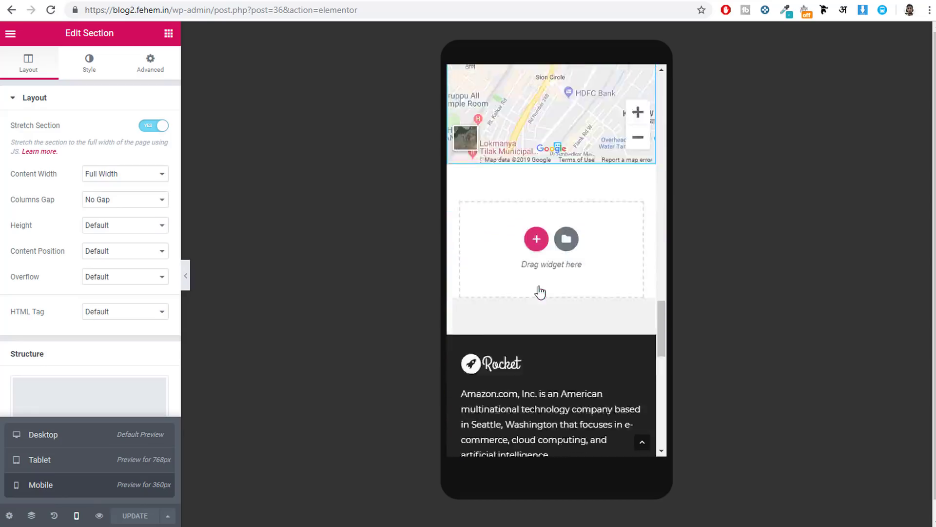
scroll(545, 318, up, 12)
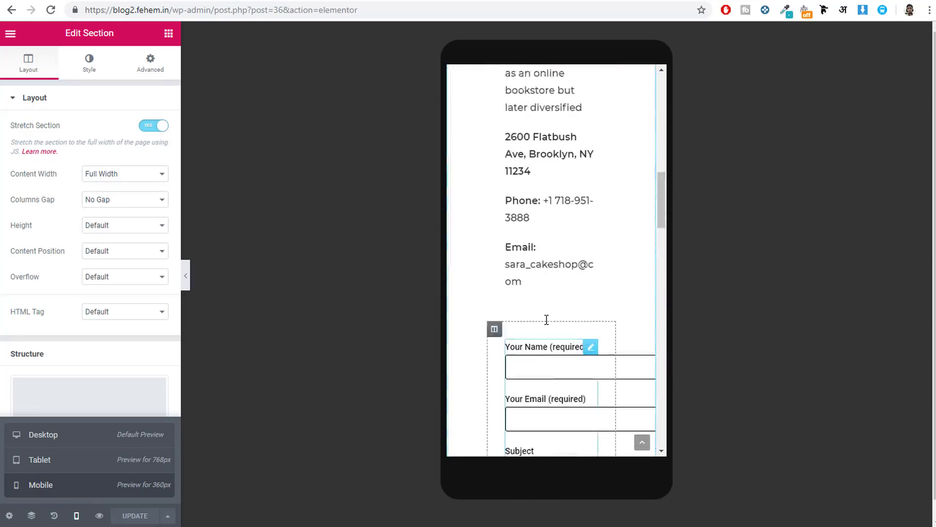
scroll(560, 317, down, 3)
scroll(560, 317, up, 6)
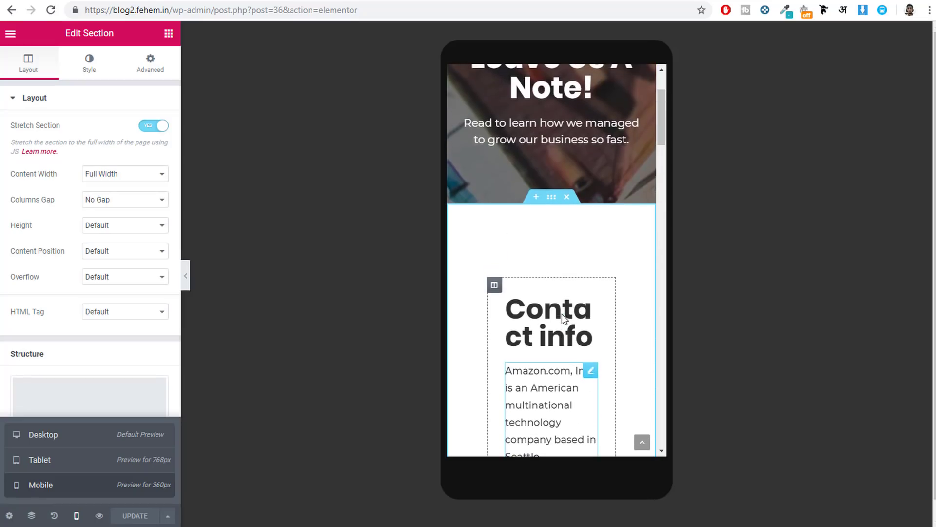
Reset the Contact info section's column gap to Default, set padding to 25 px top and 0 px sides, and save.
click(551, 199)
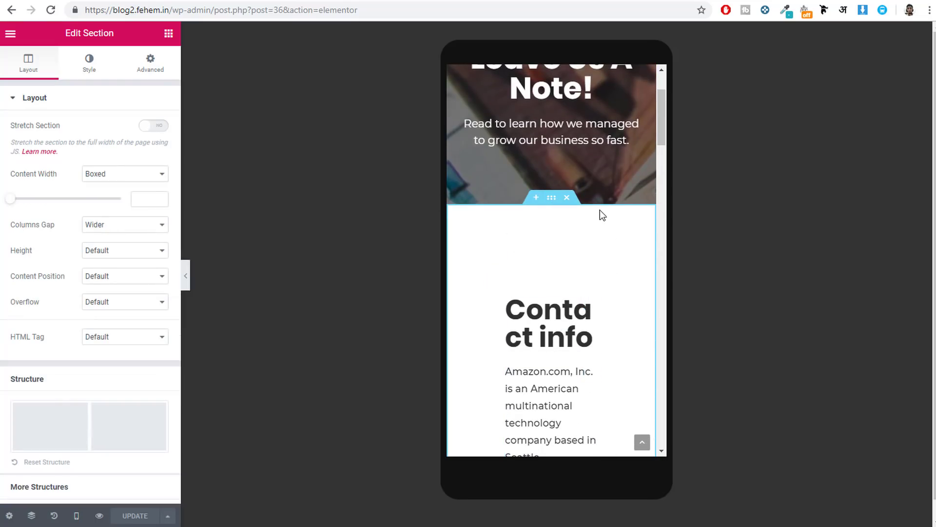
click(136, 230)
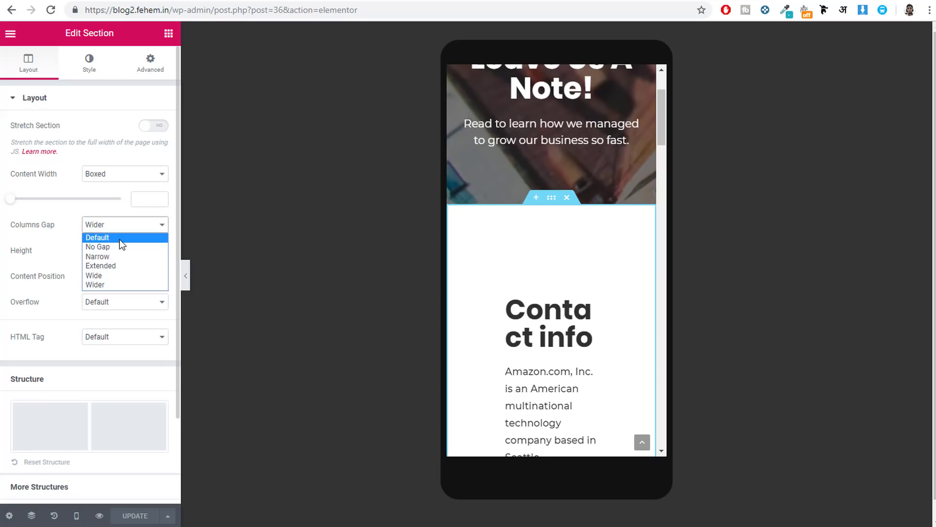
click(119, 238)
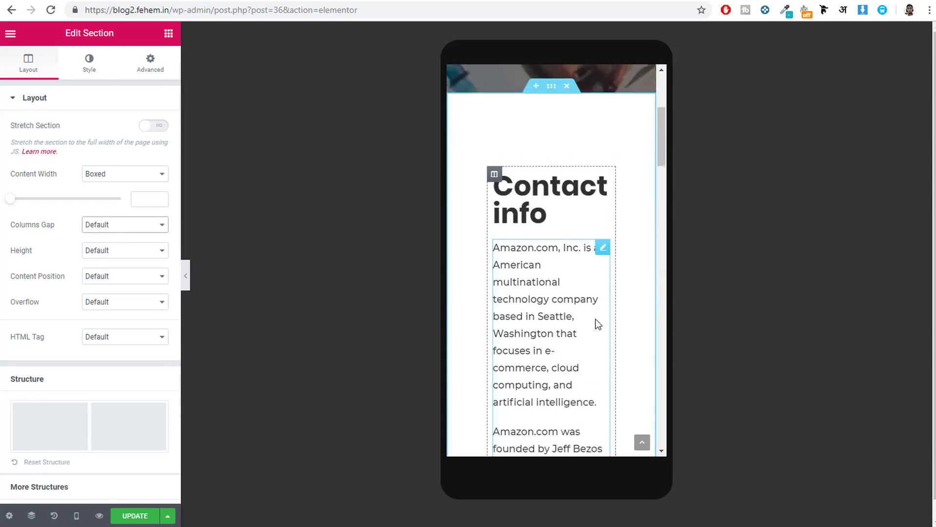
click(149, 61)
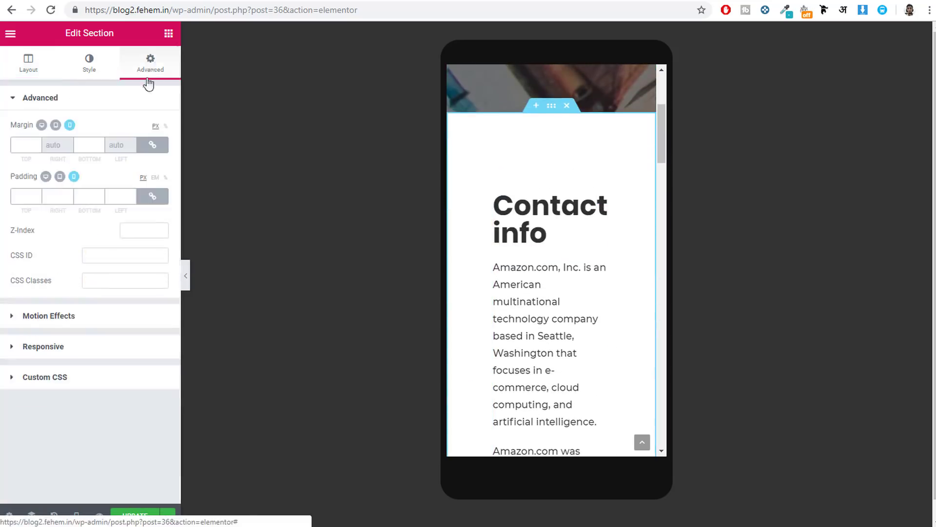
click(54, 198)
text(0)
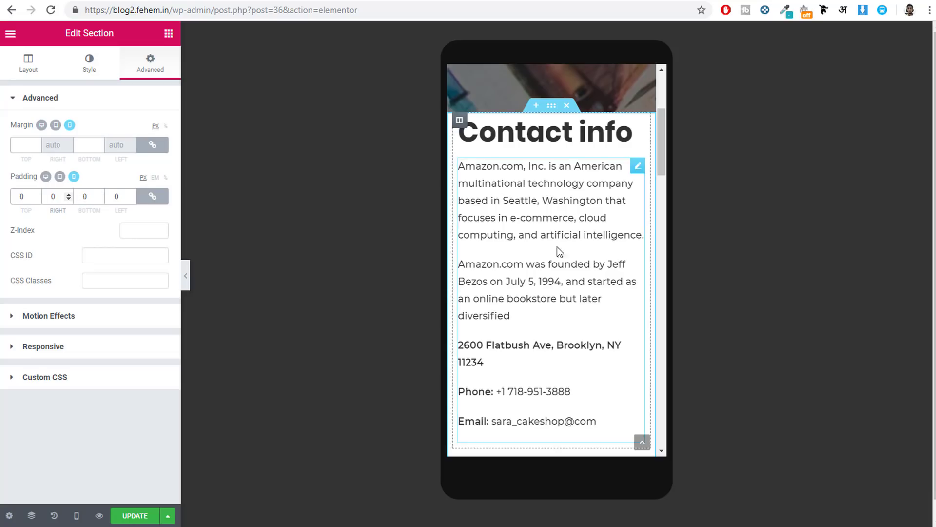
click(155, 199)
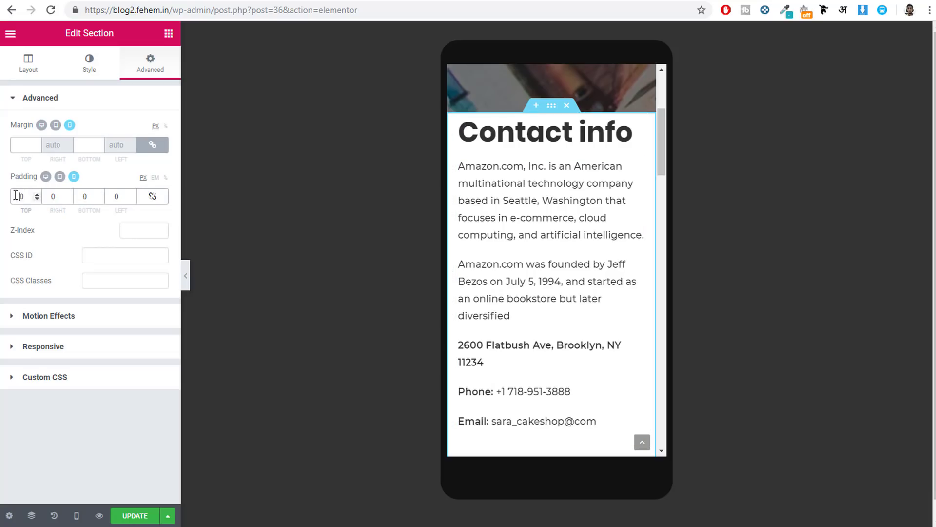
text(25)
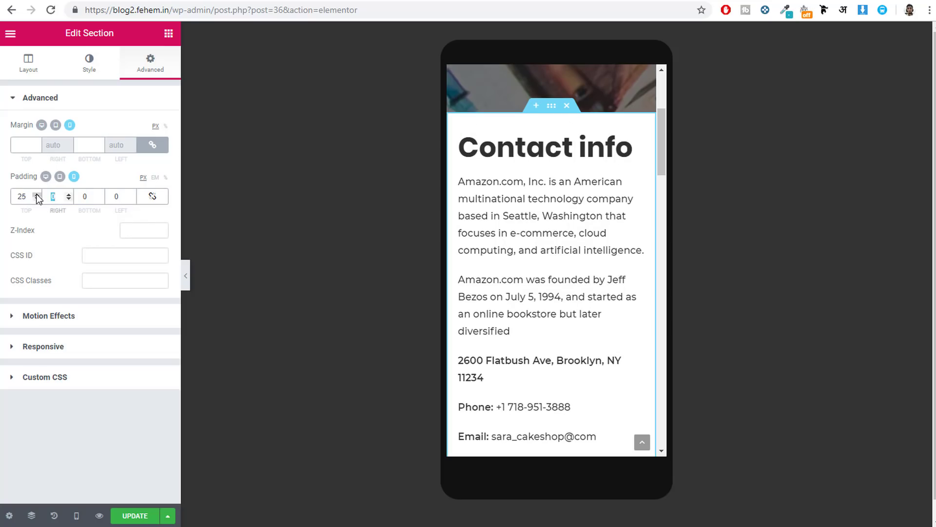
key(Tab)
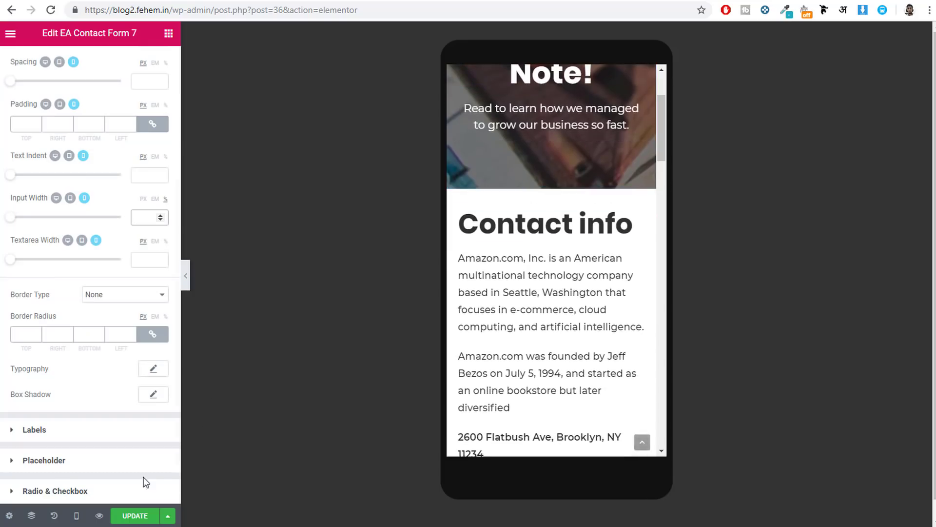
click(135, 515)
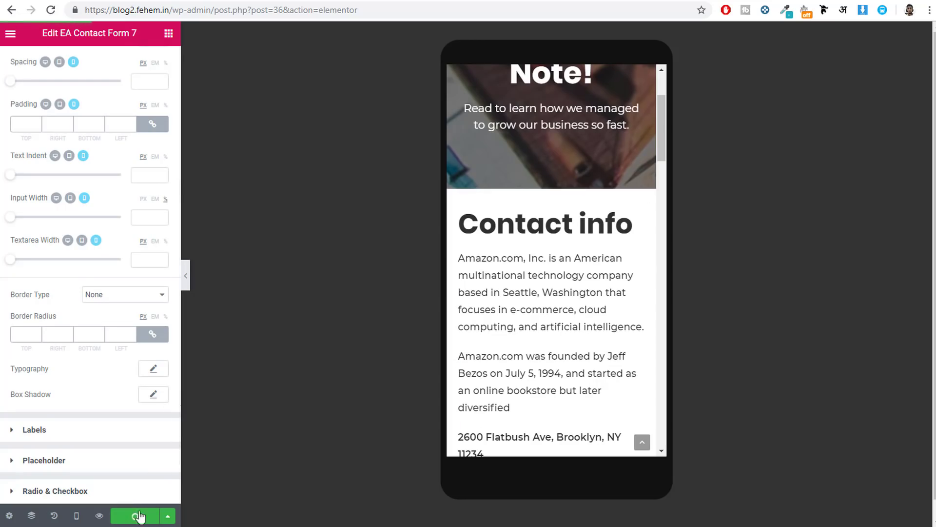
Switch the preview back to desktop width and select the editor path in the web address.
click(76, 515)
click(90, 433)
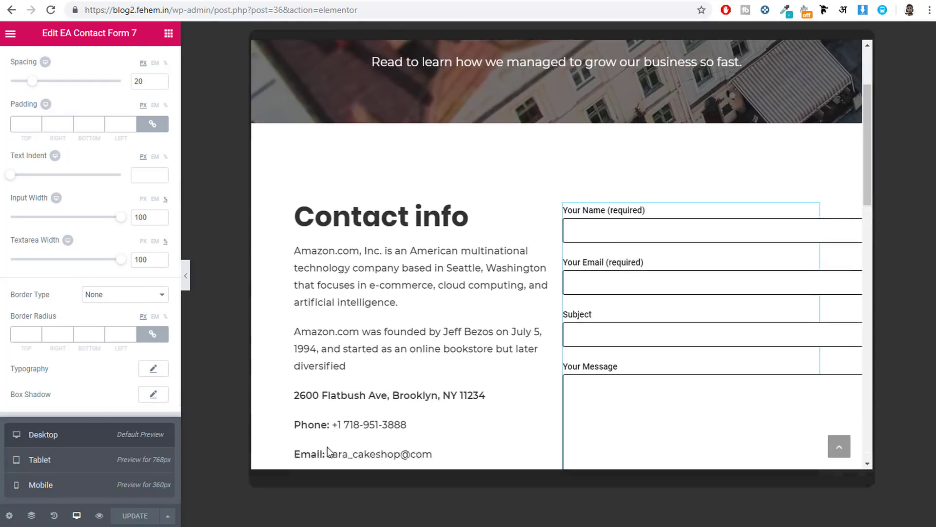
scroll(684, 325, down, 9)
scroll(684, 326, down, 7)
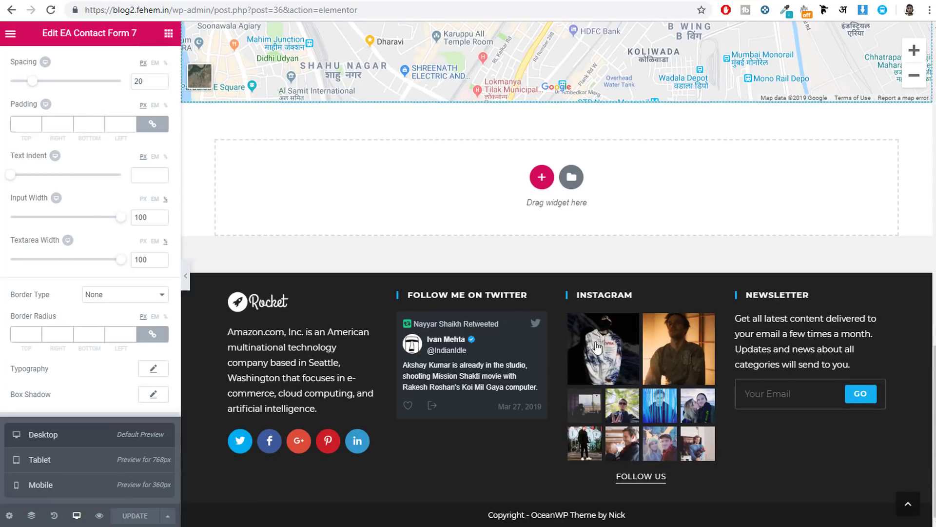
drag(173, 9, 211, 11)
click(373, 11)
Load the /wp-admin/ dashboard, then review the demo site's Guest Post page and its submission form.
key(BackSpace)
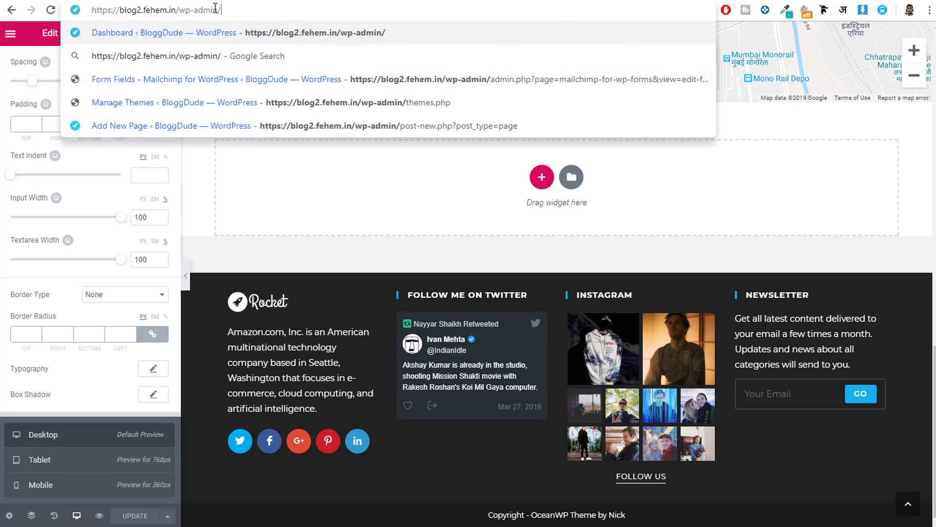
key(Return)
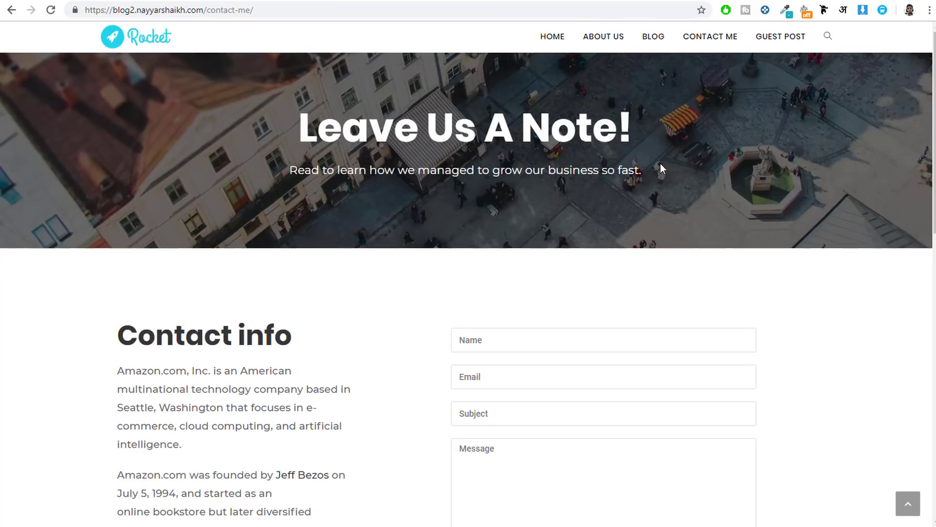
click(803, 37)
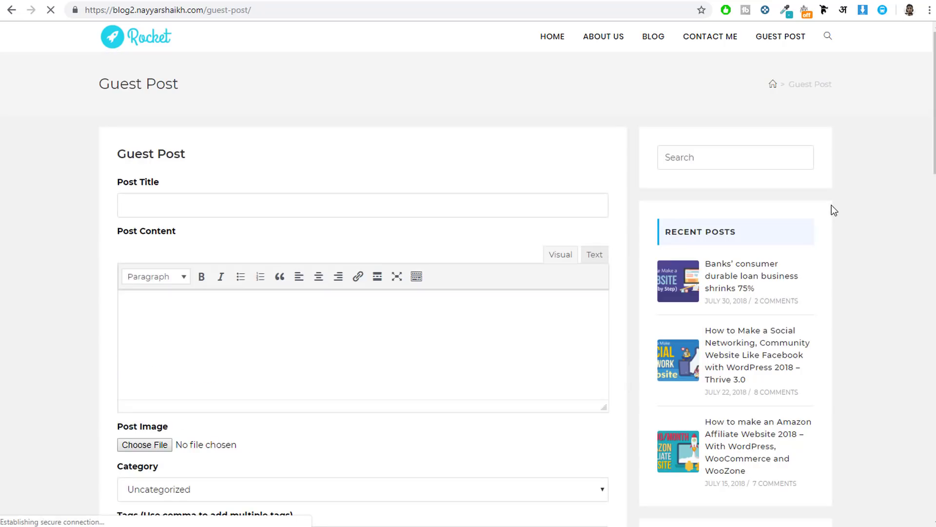
scroll(587, 390, down, 8)
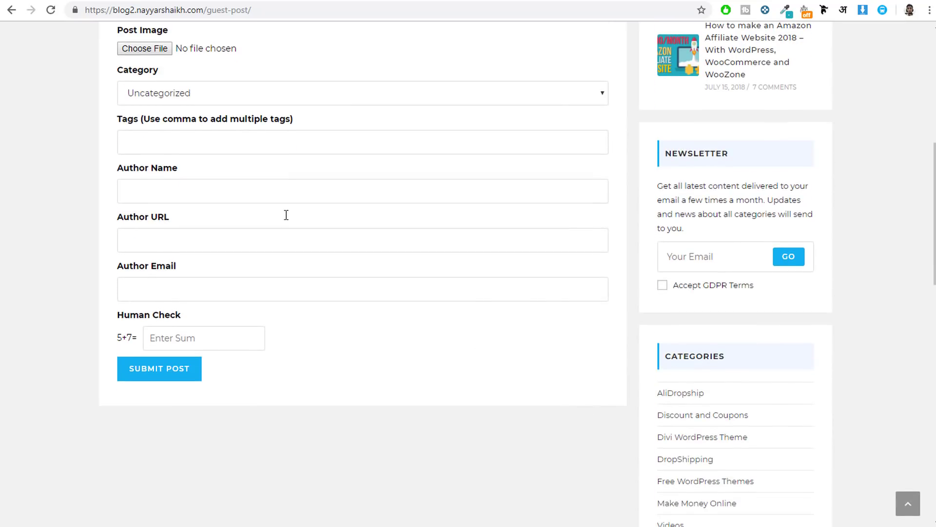
scroll(422, 307, up, 8)
scroll(461, 271, down, 12)
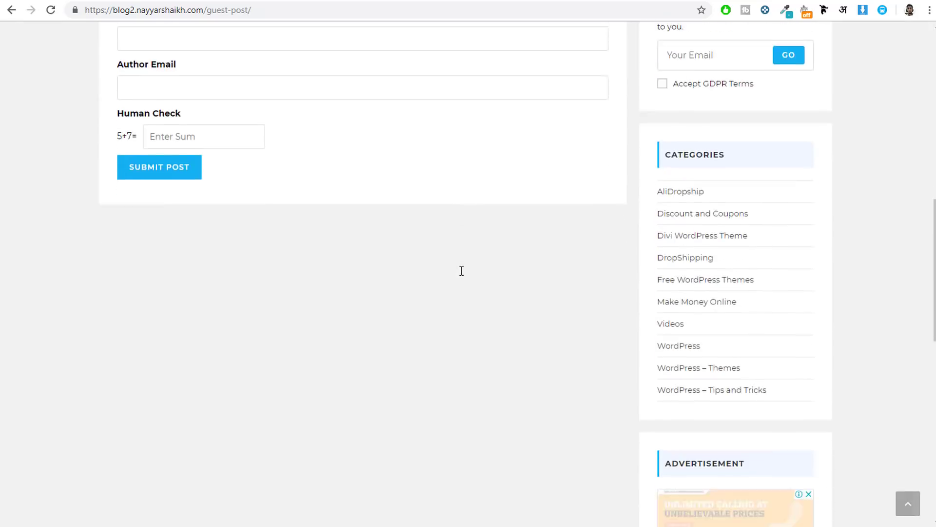
scroll(462, 273, up, 9)
scroll(460, 273, up, 3)
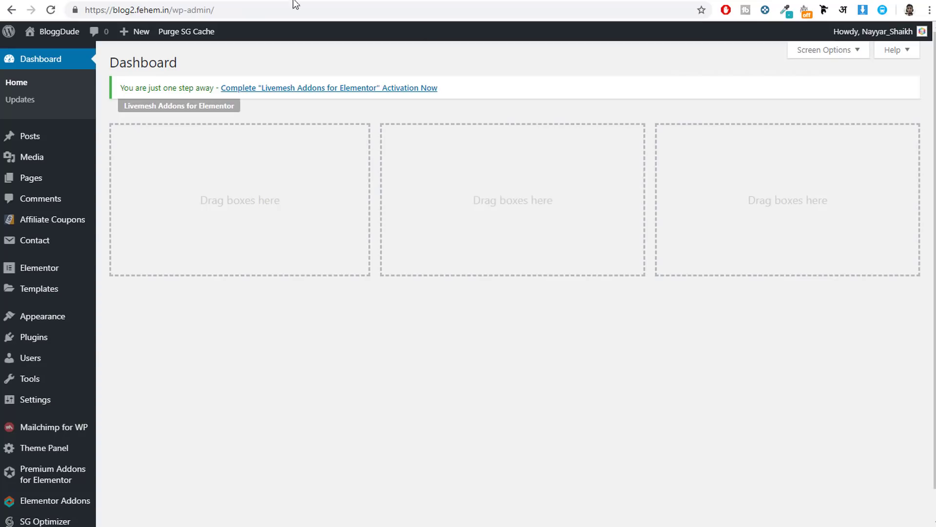
Search plugins for 'AccessPress Anonymous Post' and install it.
mouse_move(29, 337)
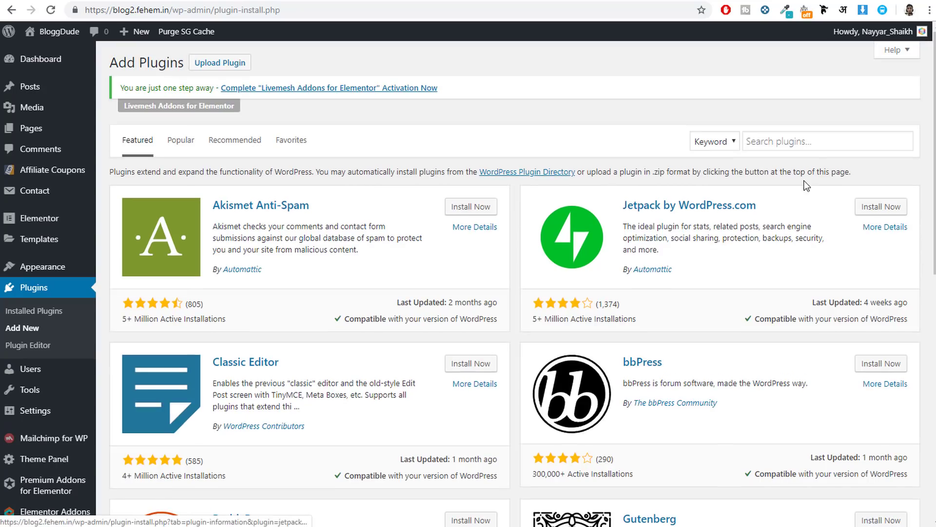
click(797, 146)
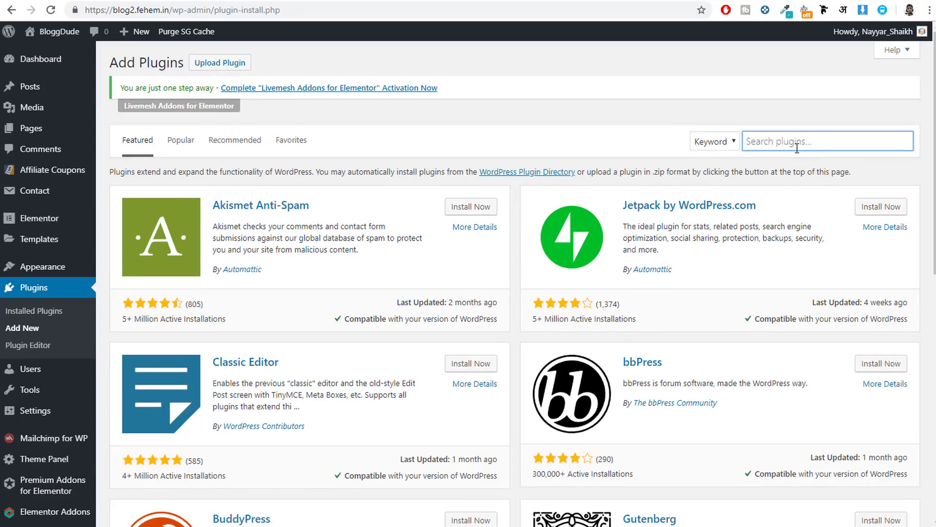
text(guest post)
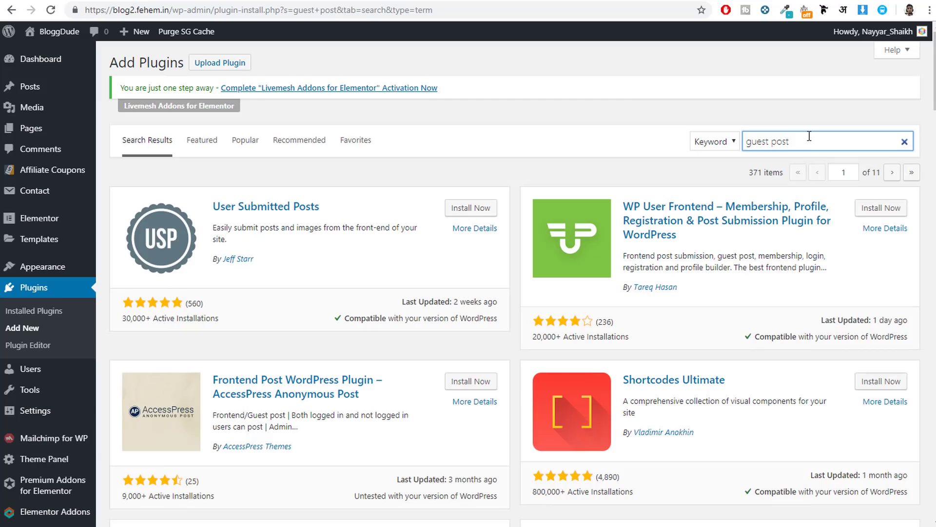
key(ctrl+a)
text(AccessPress Anonymous Post)
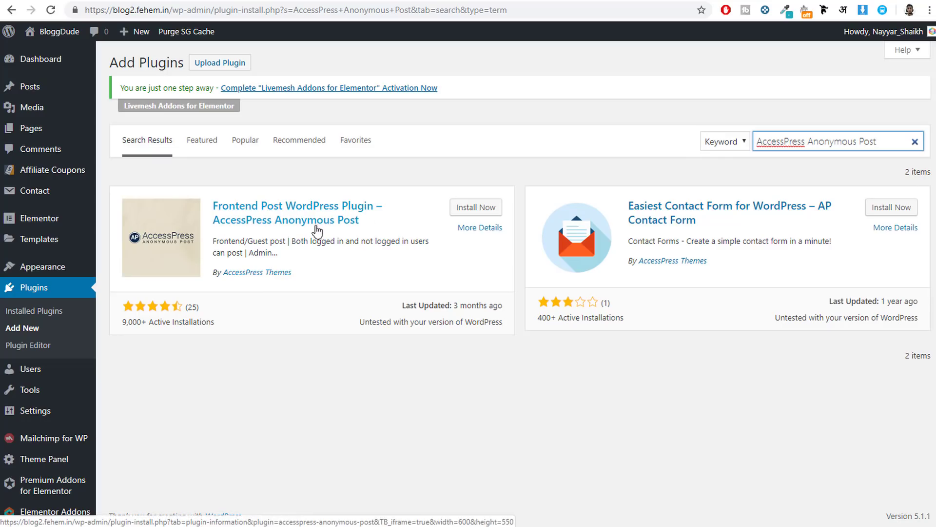
click(465, 208)
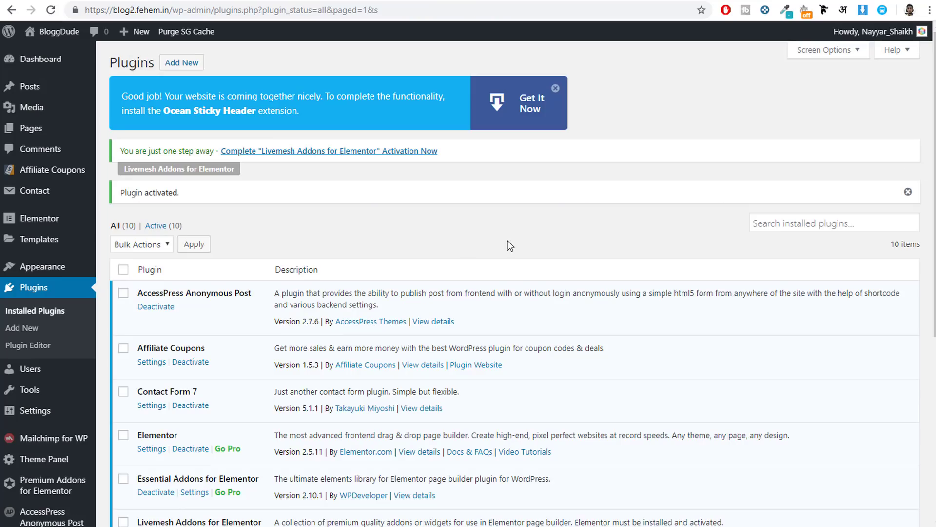
Open the AccessPress Anonymous Post plugin's settings page.
scroll(507, 241, down, 6)
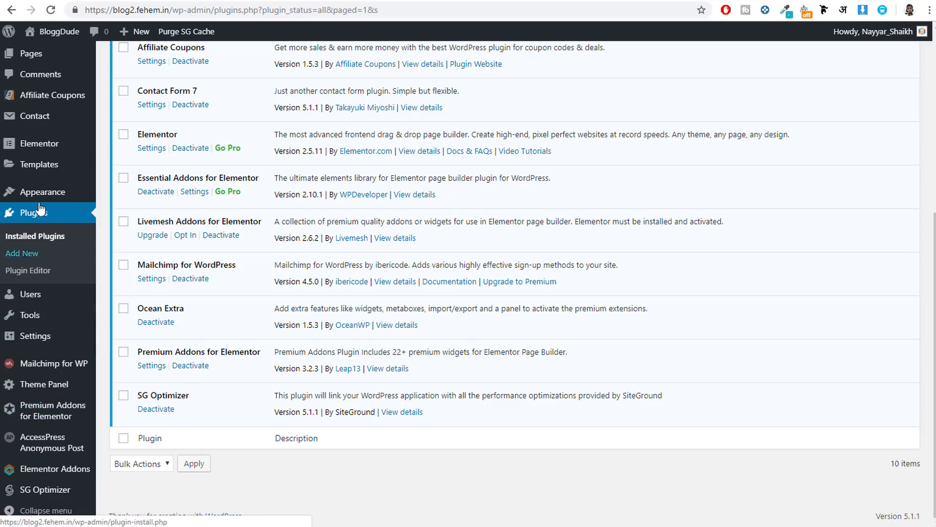
scroll(356, 332, up, 5)
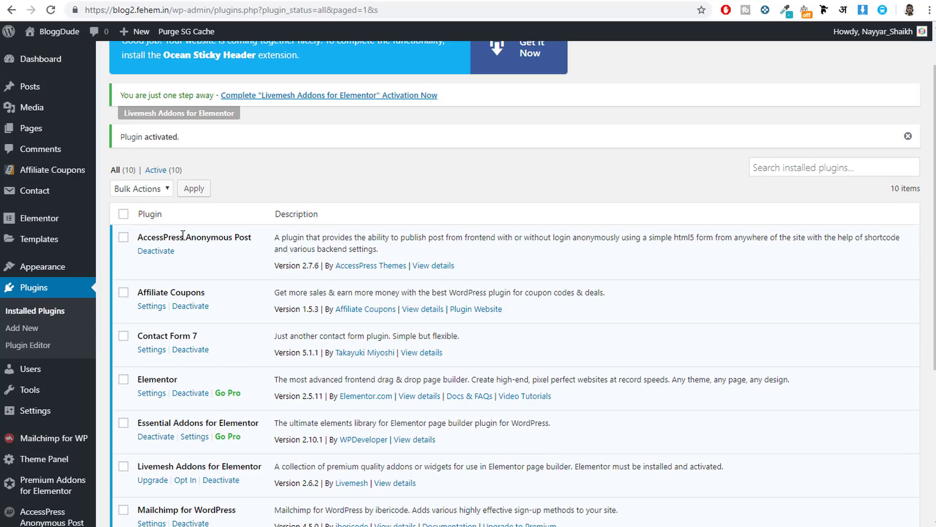
scroll(62, 263, down, 1)
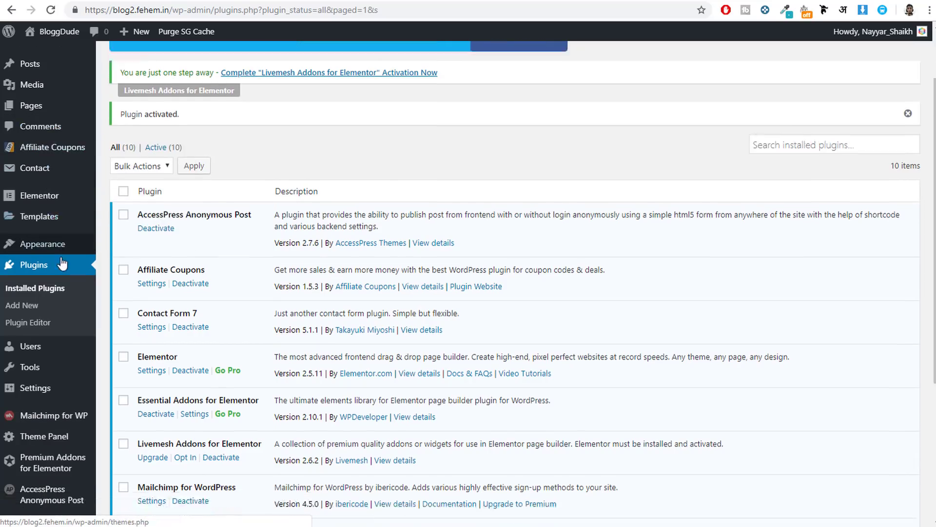
scroll(62, 264, down, 2)
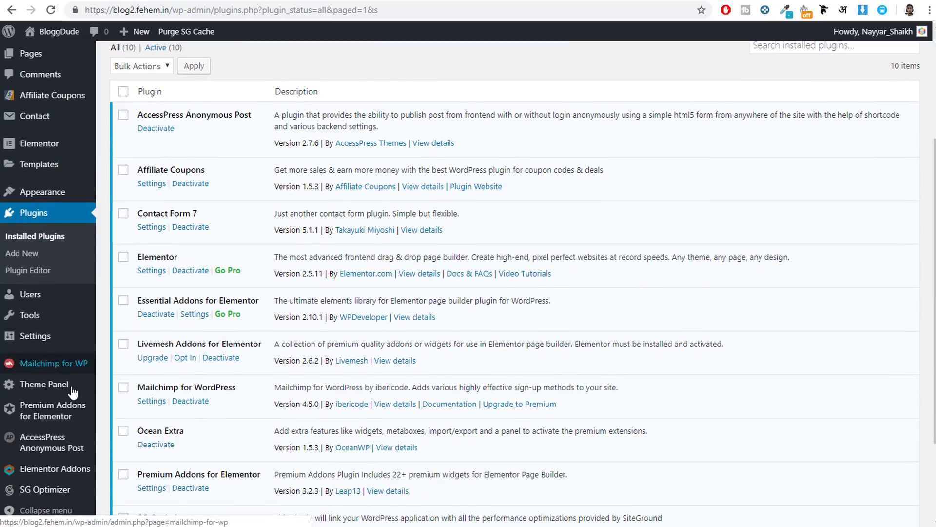
click(60, 449)
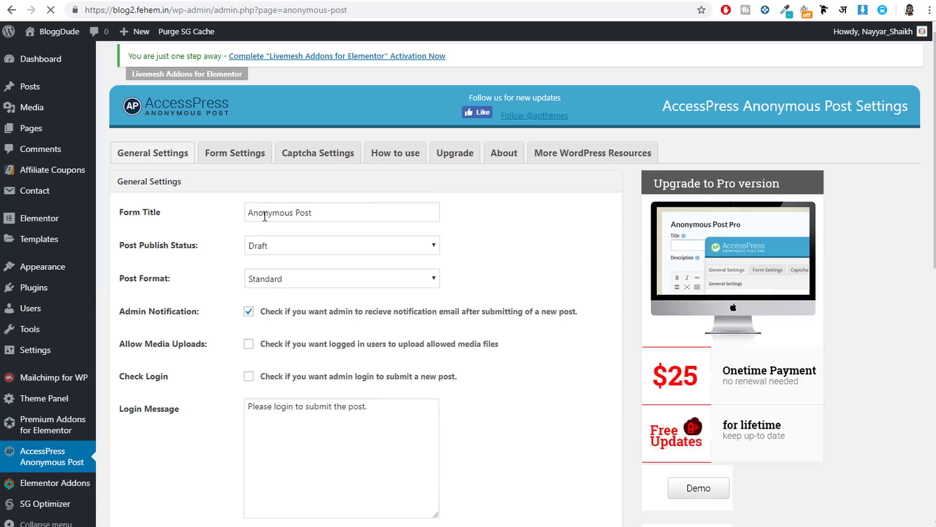
Change the form title to 'Guest Post' and keep the publish status on Draft.
drag(337, 211, 139, 187)
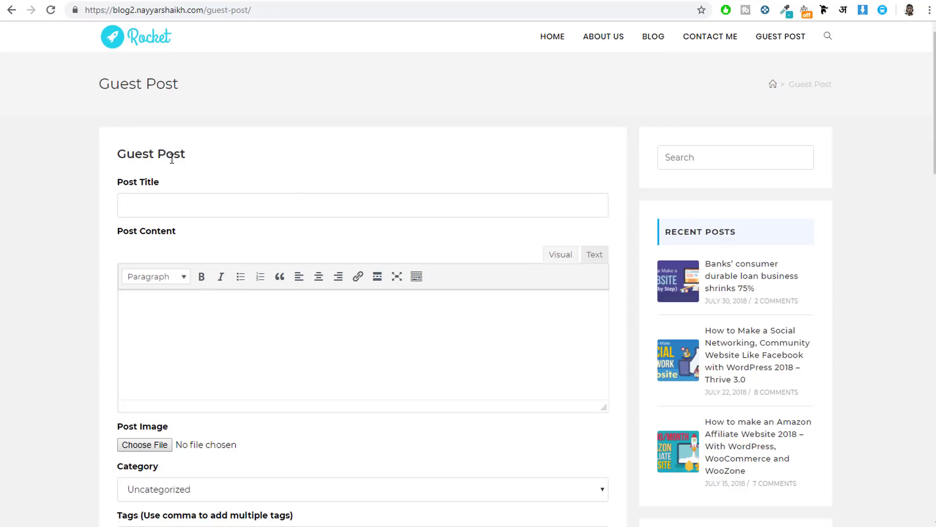
drag(185, 155, 81, 154)
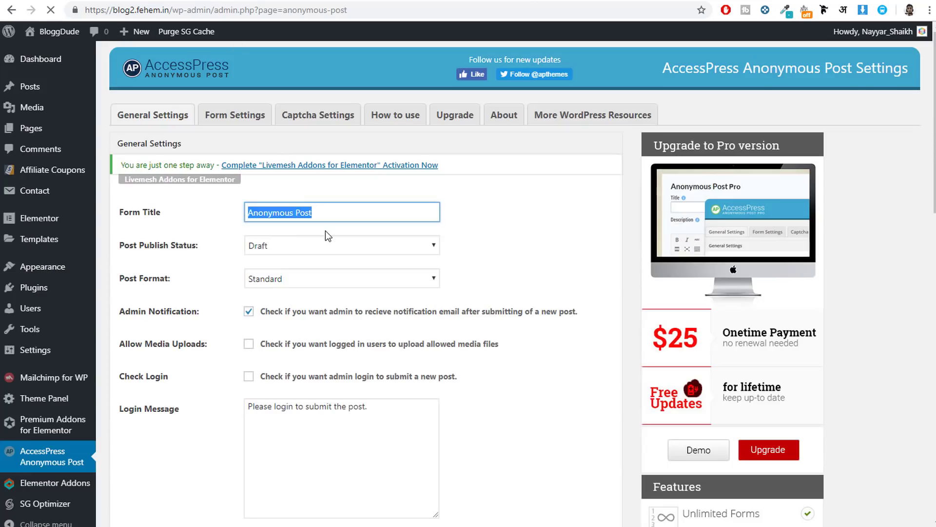
text(Guest Post)
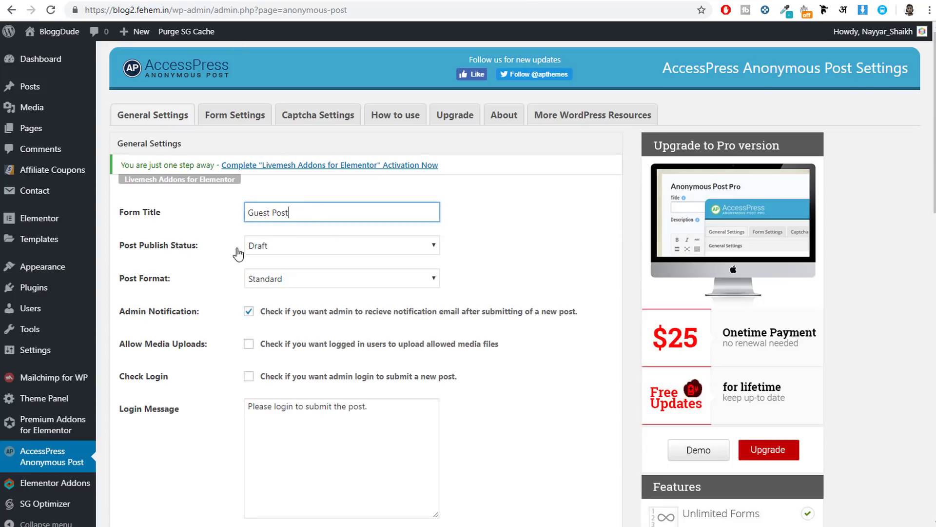
click(303, 252)
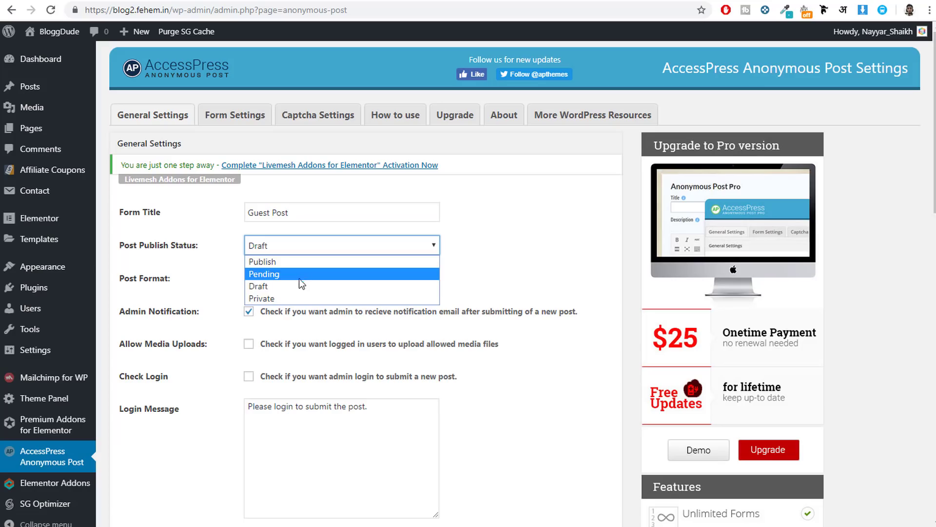
click(525, 251)
click(280, 252)
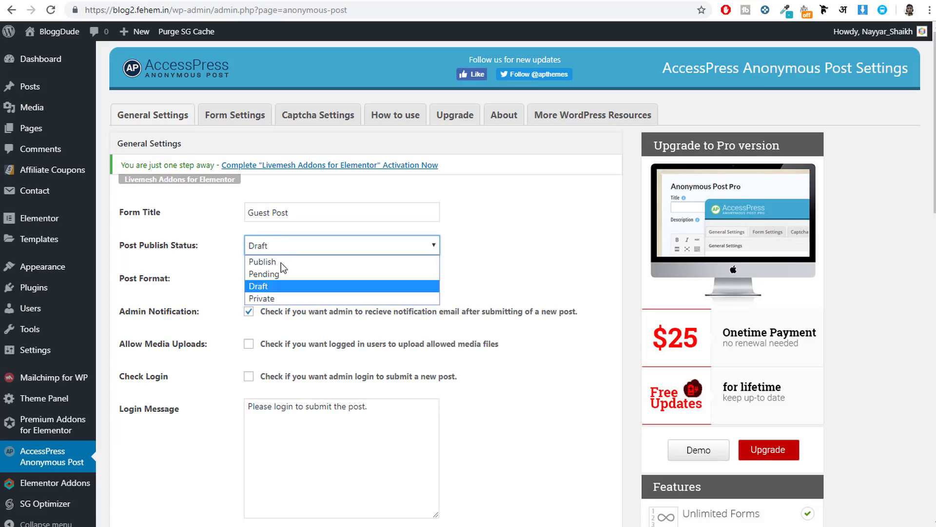
click(293, 242)
Glance at the live Guest Post page, then return to the plugin settings.
click(111, 0)
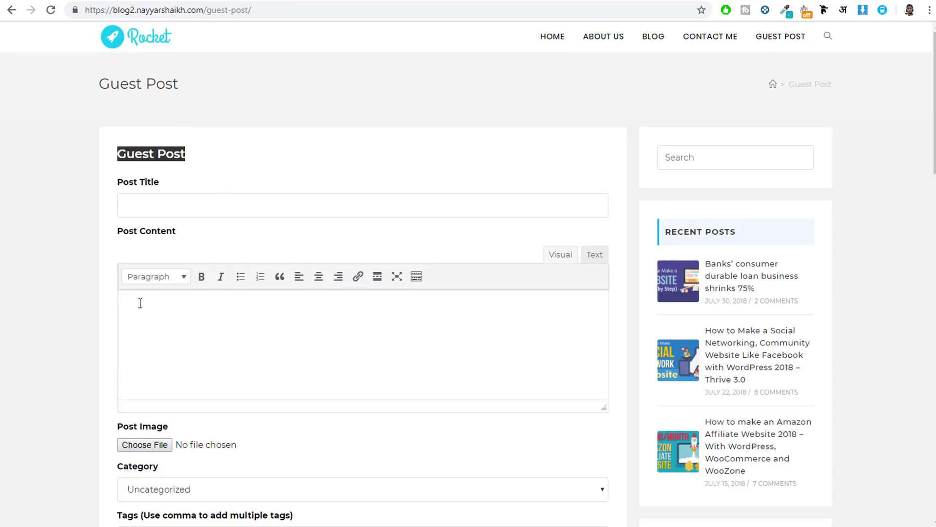
scroll(303, 353, down, 4)
scroll(303, 368, up, 4)
key(ctrl+Tab)
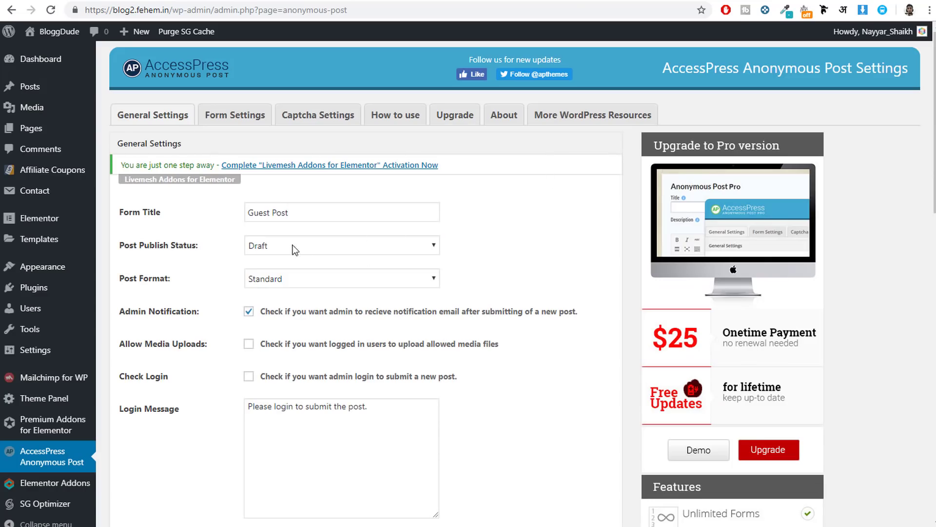
Save the general settings, clear the post submission message, and save again.
scroll(379, 250, down, 1)
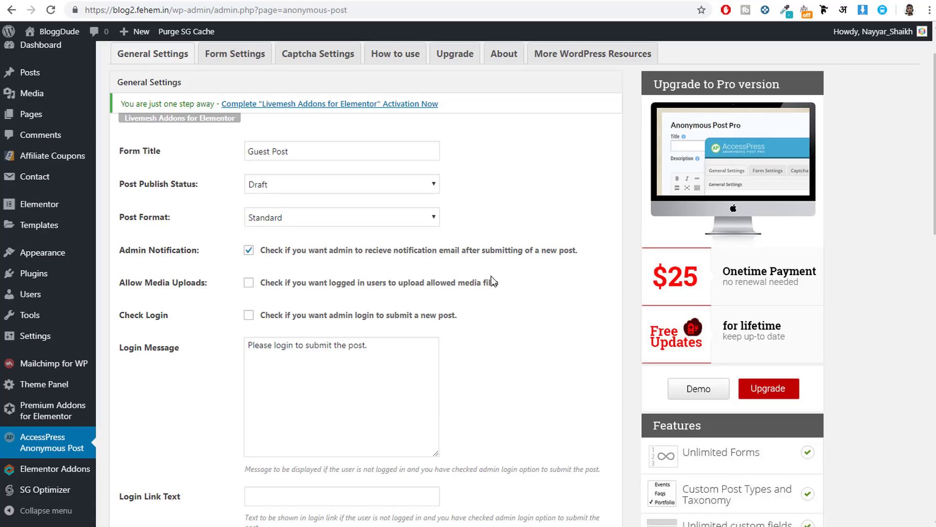
scroll(444, 341, down, 4)
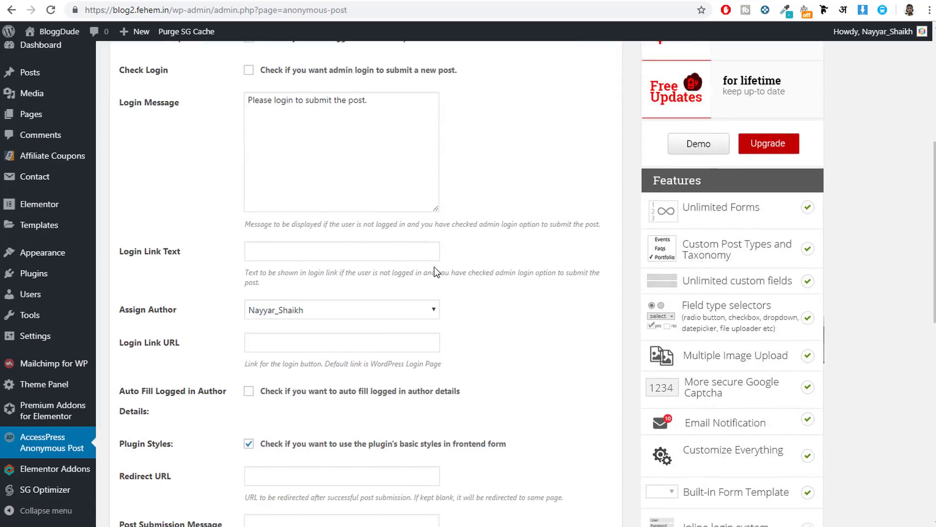
scroll(328, 264, down, 2)
scroll(294, 238, down, 3)
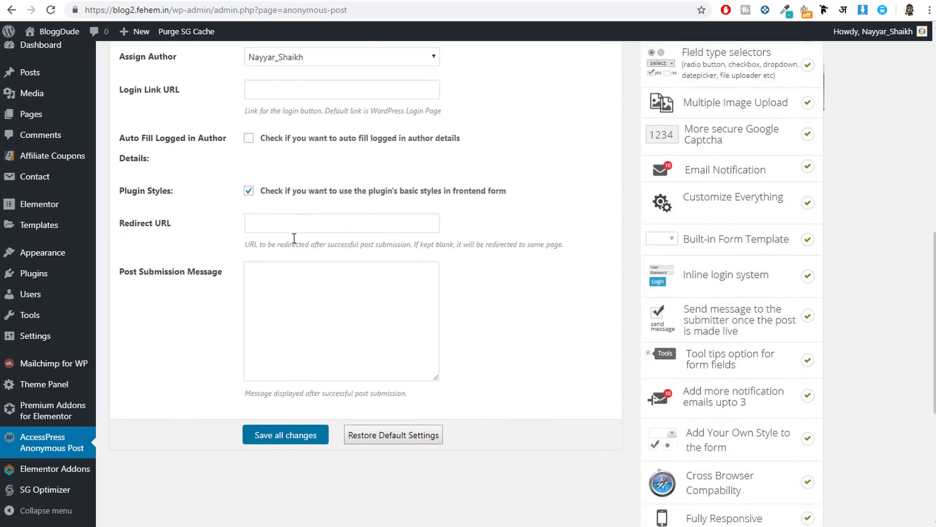
click(288, 393)
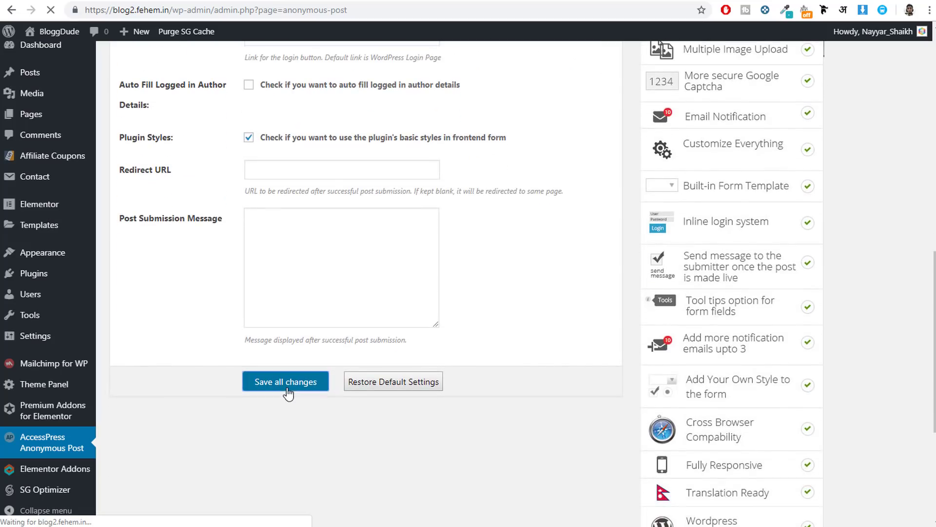
scroll(276, 305, down, 5)
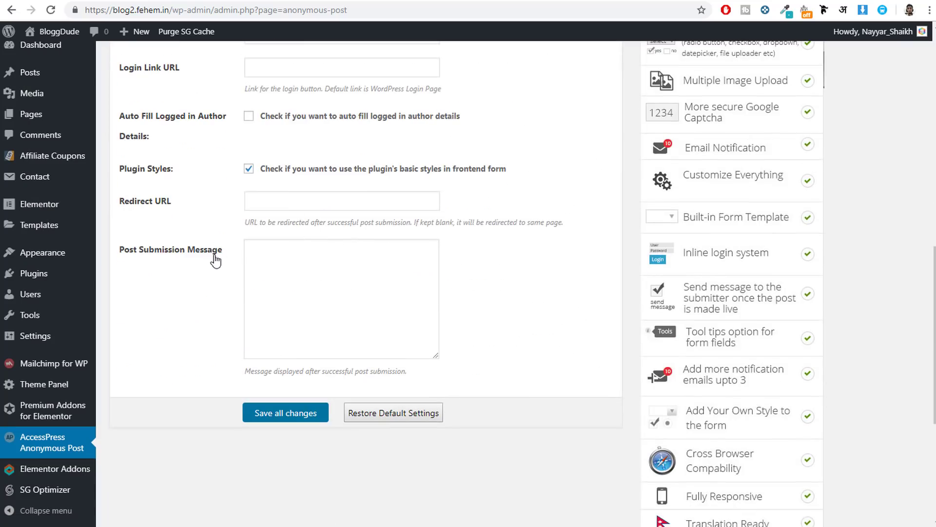
click(302, 269)
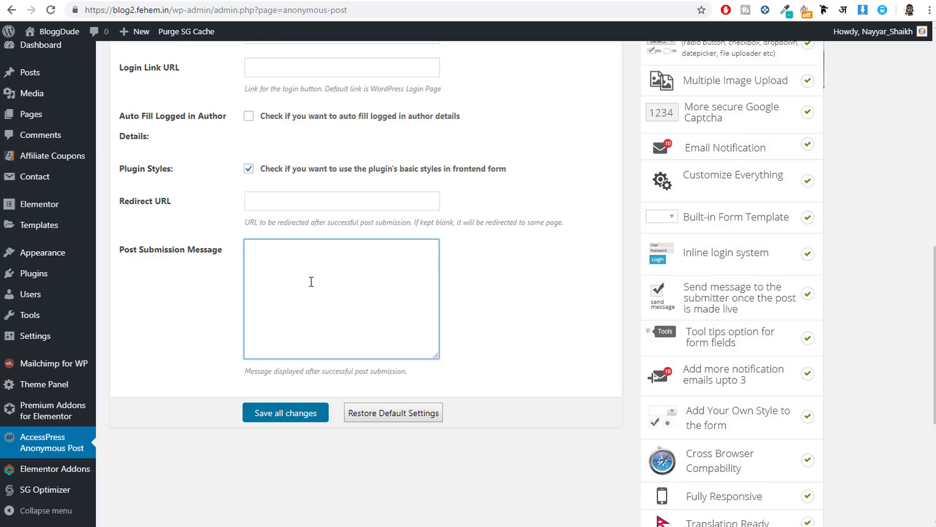
scroll(341, 261, up, 1)
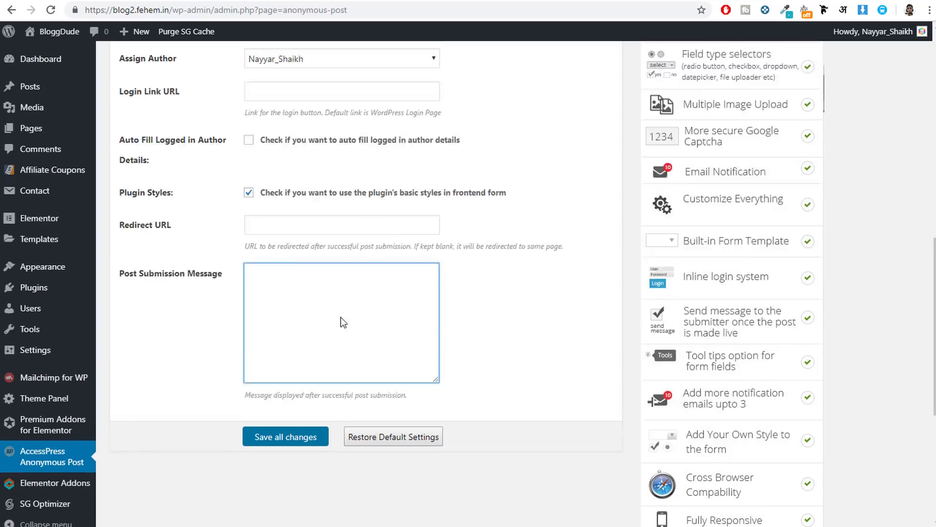
click(285, 436)
In Form Settings, show and require the Post Image, Author Name and Author URL fields.
click(237, 156)
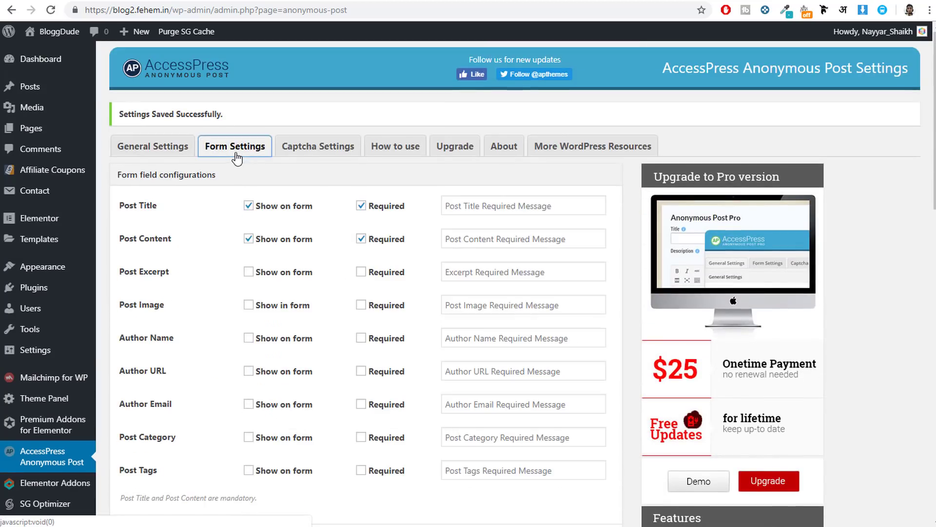
scroll(320, 231, down, 1)
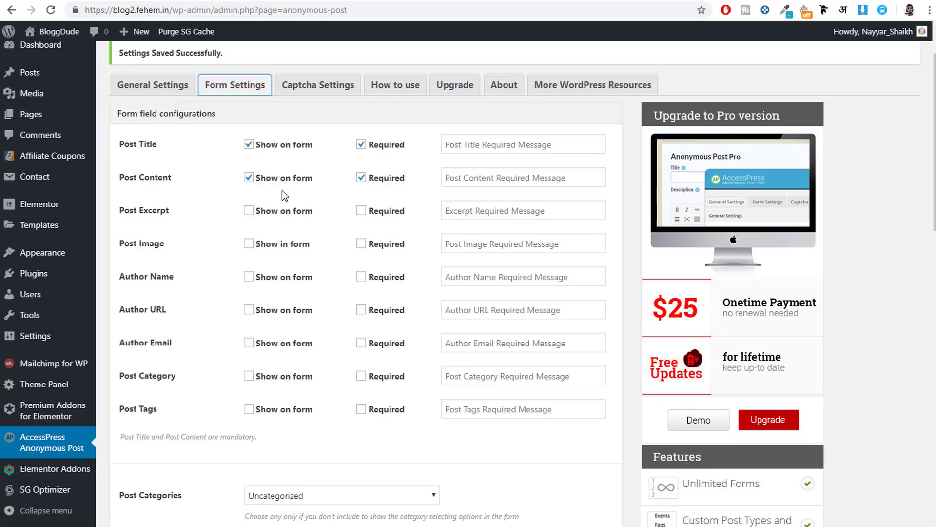
click(268, 250)
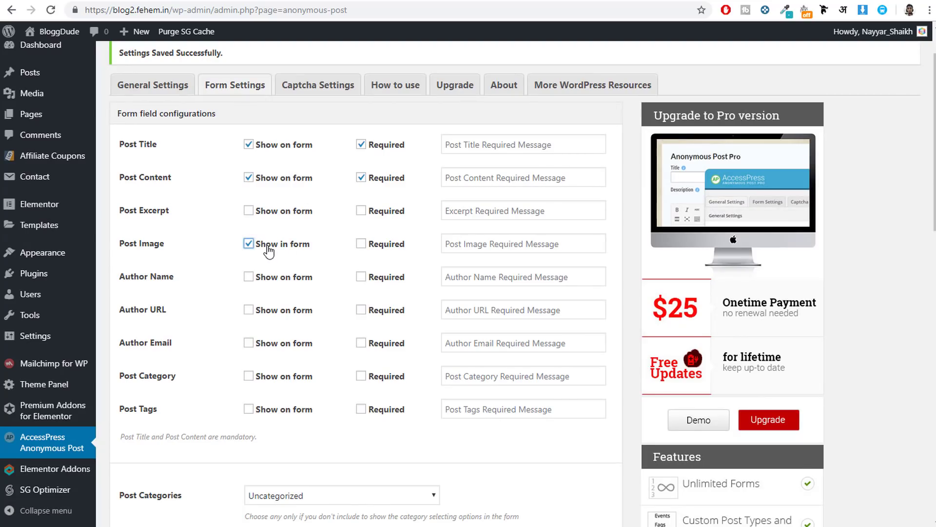
click(361, 245)
click(280, 281)
click(381, 281)
click(282, 312)
click(361, 311)
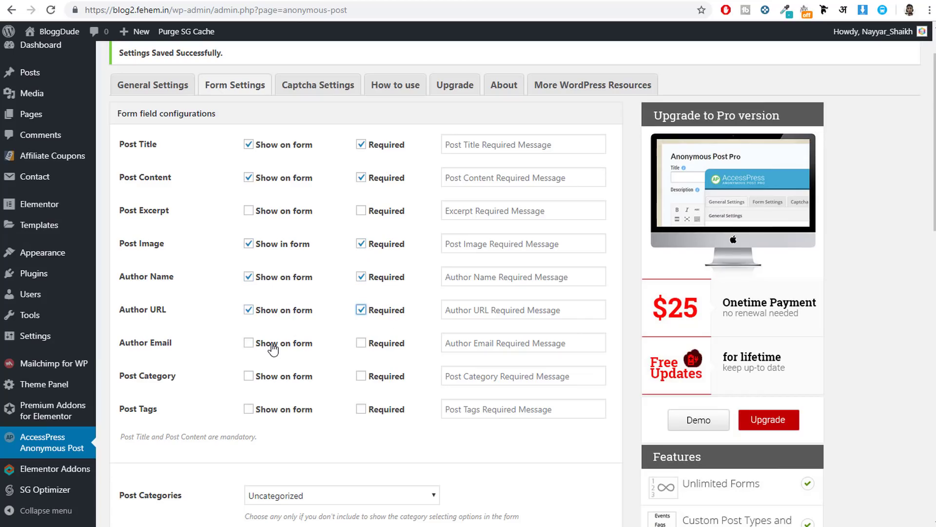
Require Author Email, show and require Post Category and Post Tags, and save all changes.
click(379, 348)
click(280, 379)
click(387, 379)
click(293, 410)
click(387, 415)
scroll(443, 407, down, 13)
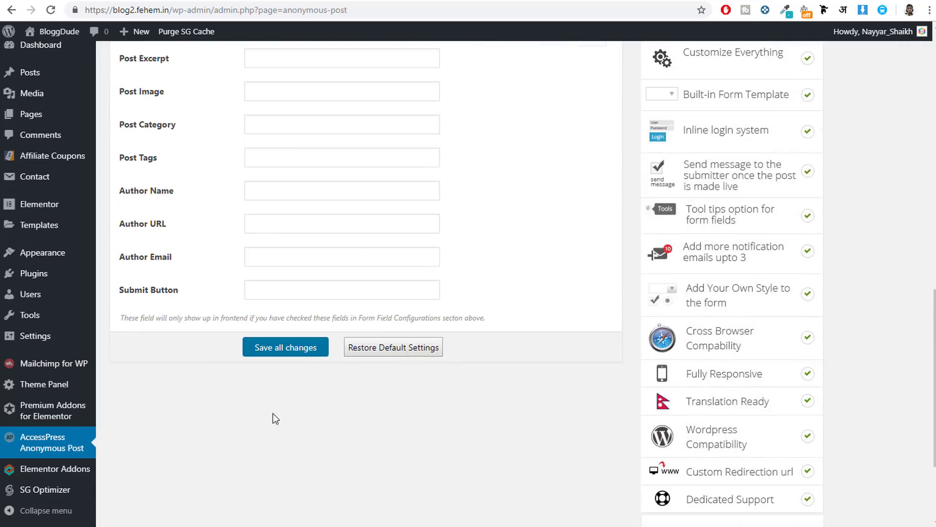
click(286, 348)
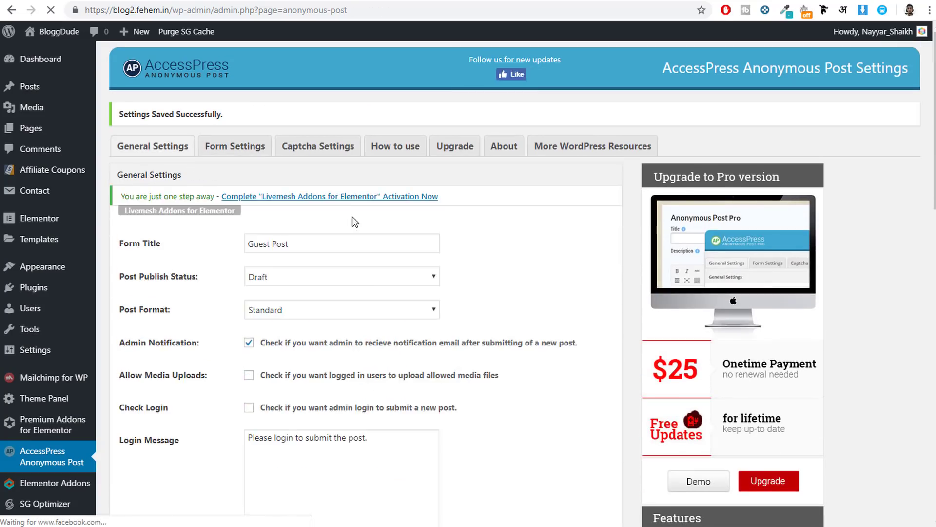
Check the captcha options, then select the [ap-form] shortcode from the How to use instructions.
click(318, 147)
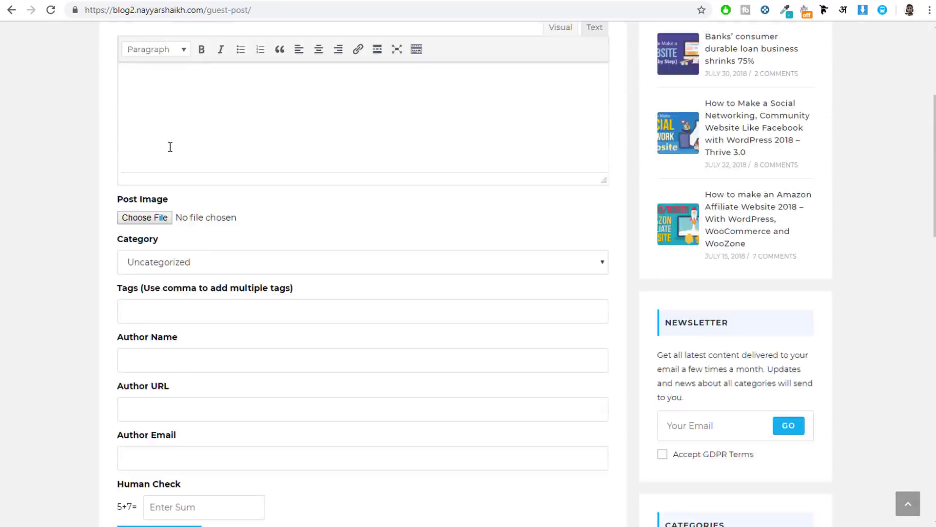
scroll(166, 219, down, 4)
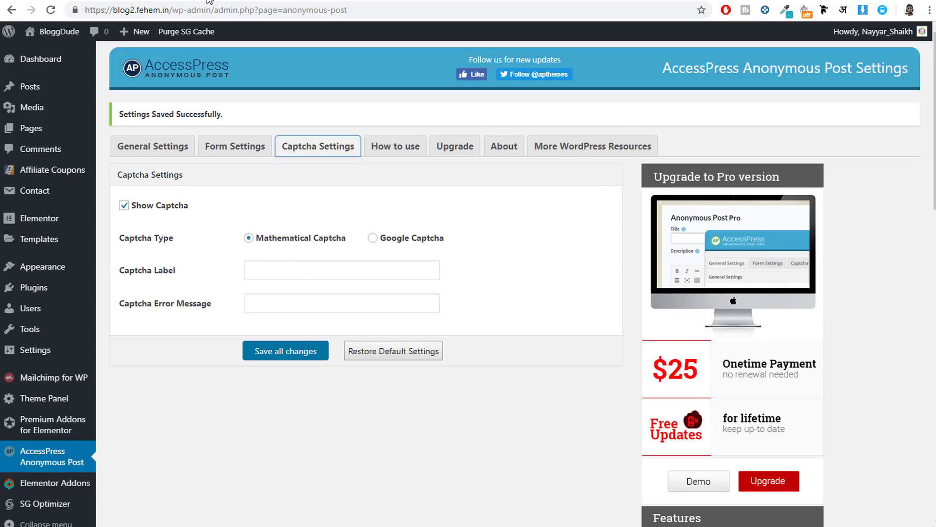
click(395, 147)
scroll(444, 214, down, 1)
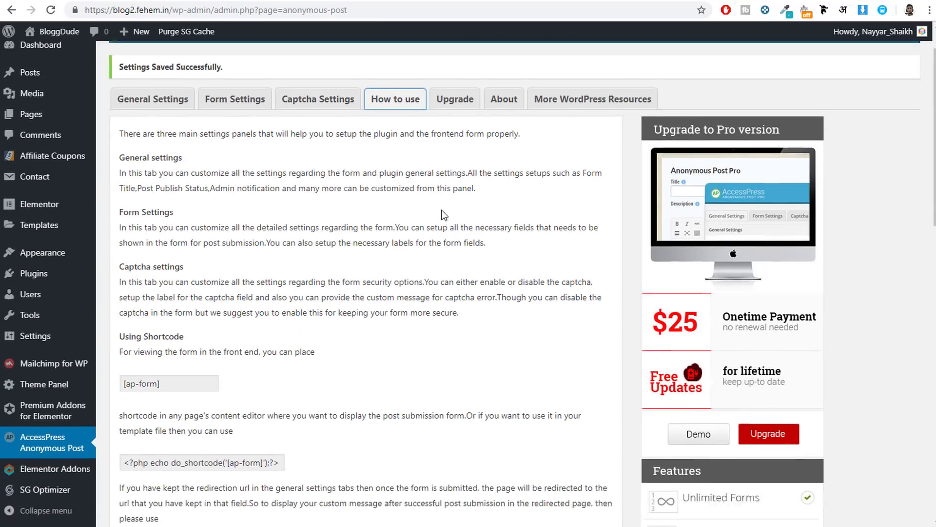
click(407, 103)
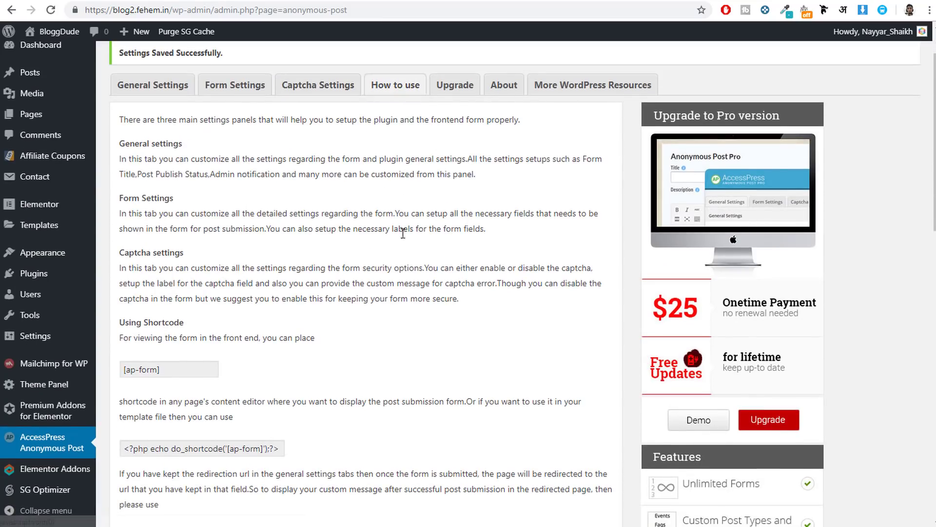
scroll(403, 234, down, 2)
click(174, 245)
key(ctrl+c)
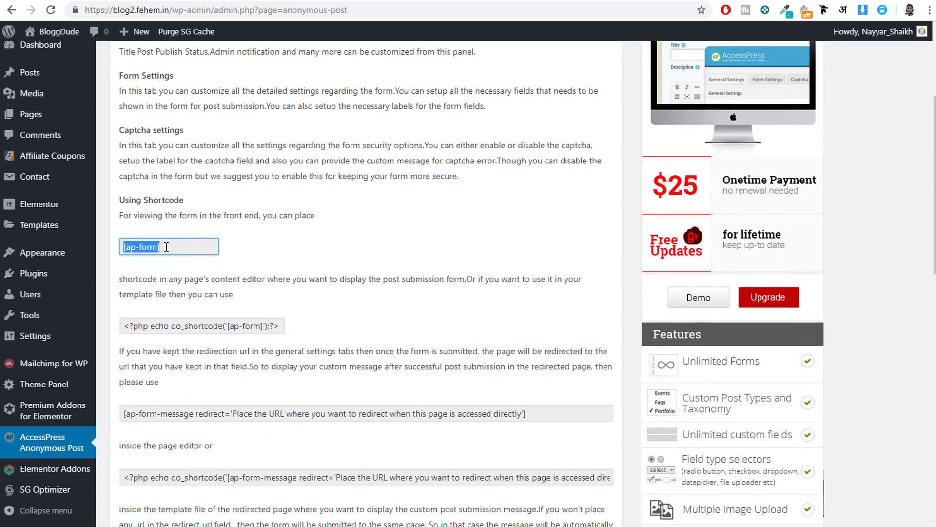
scroll(359, 258, up, 4)
Create a new page titled 'Guest Post' with a Shortcode block holding [ap-form].
mouse_move(30, 127)
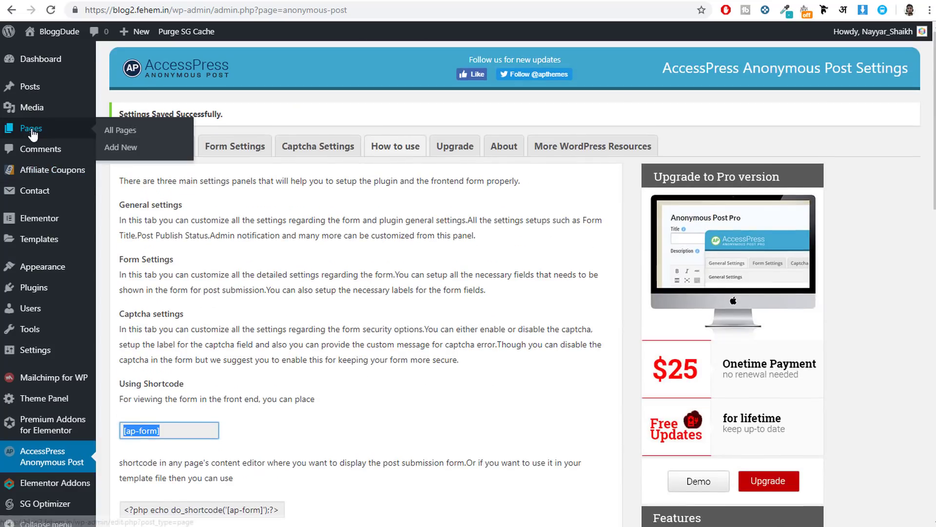
click(133, 152)
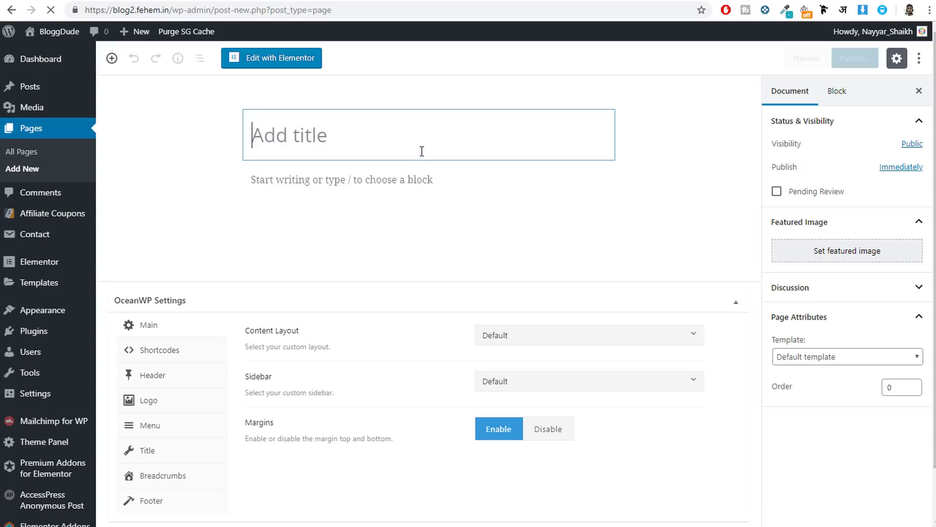
text(Gue)
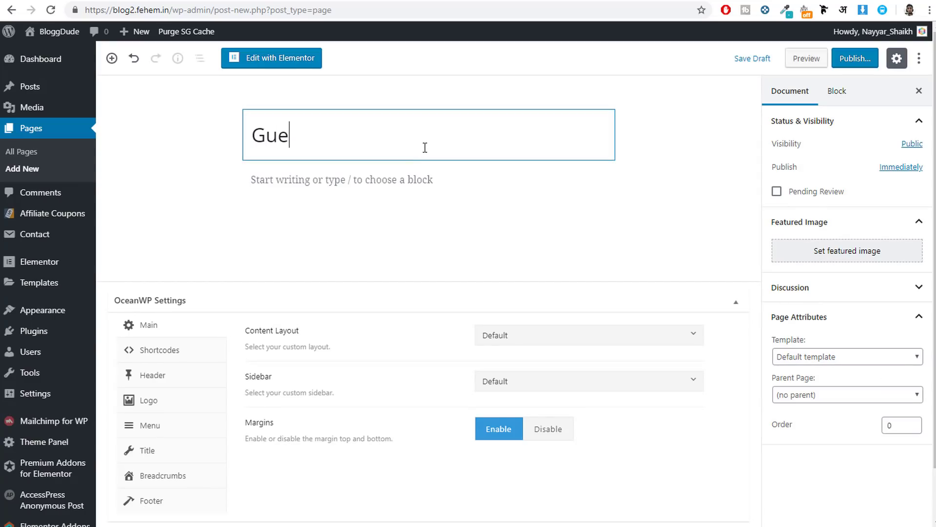
text(st Post)
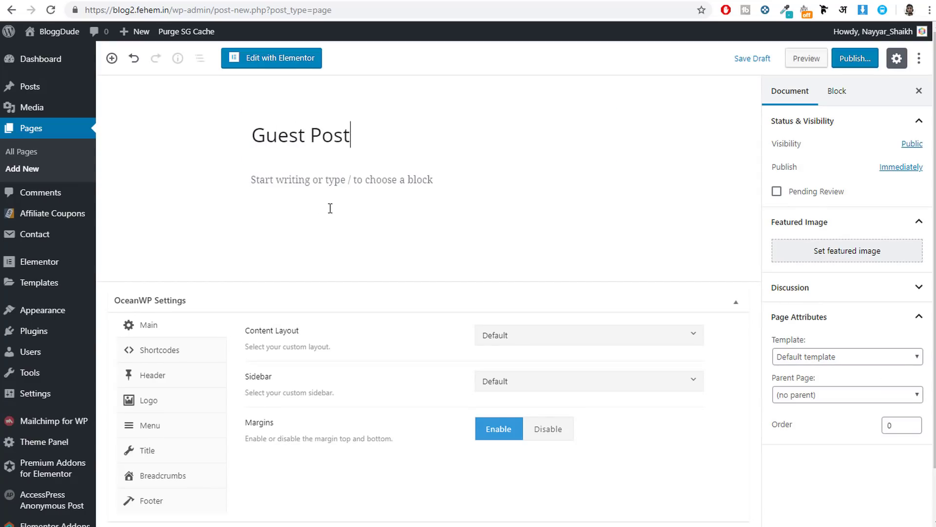
click(224, 179)
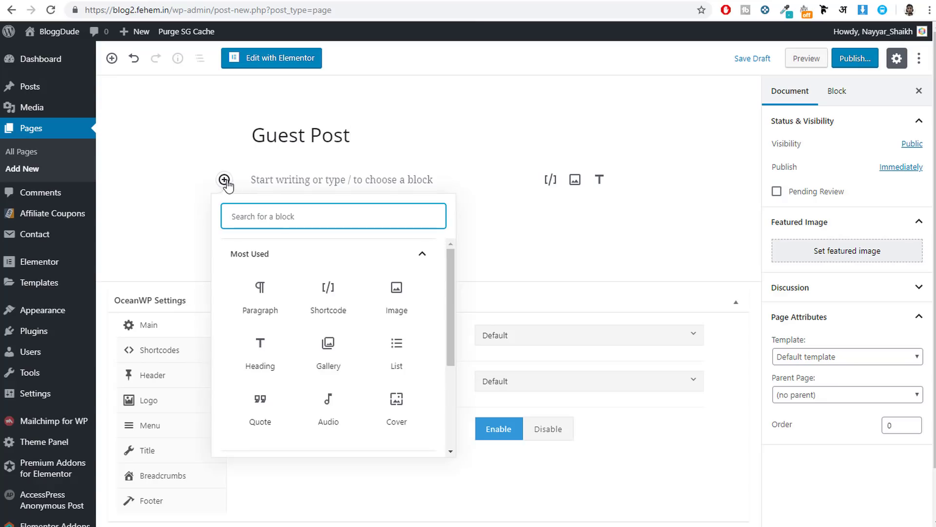
click(335, 299)
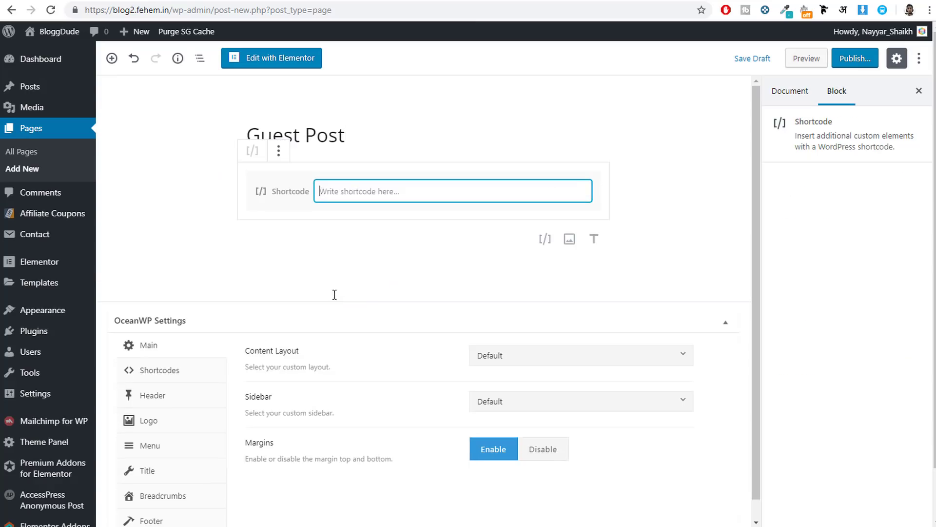
key(ctrl+v)
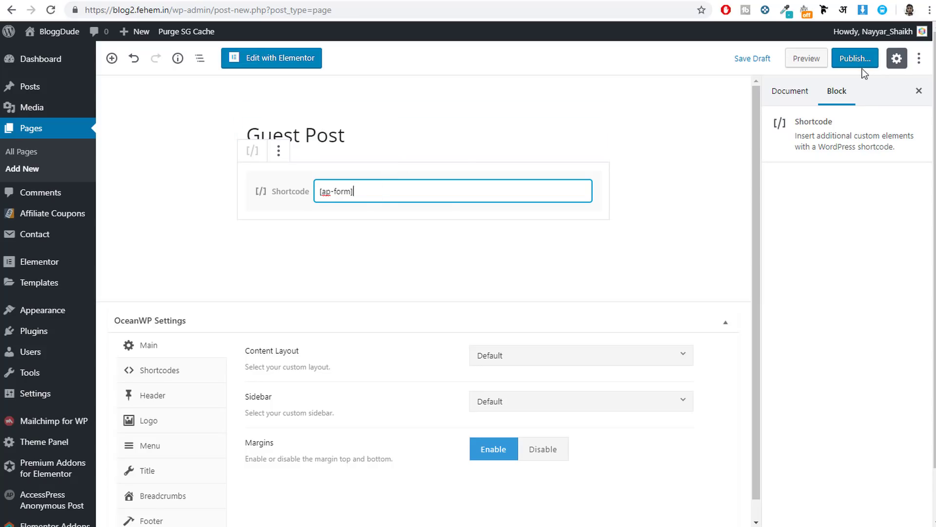
Set Content Layout to 100% Full Width, publish, and open the page in a new window.
click(551, 358)
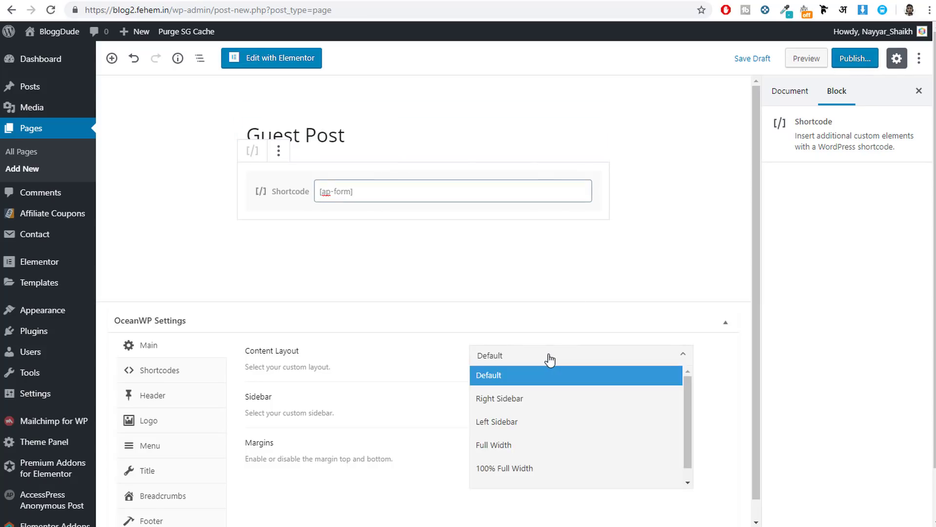
click(534, 469)
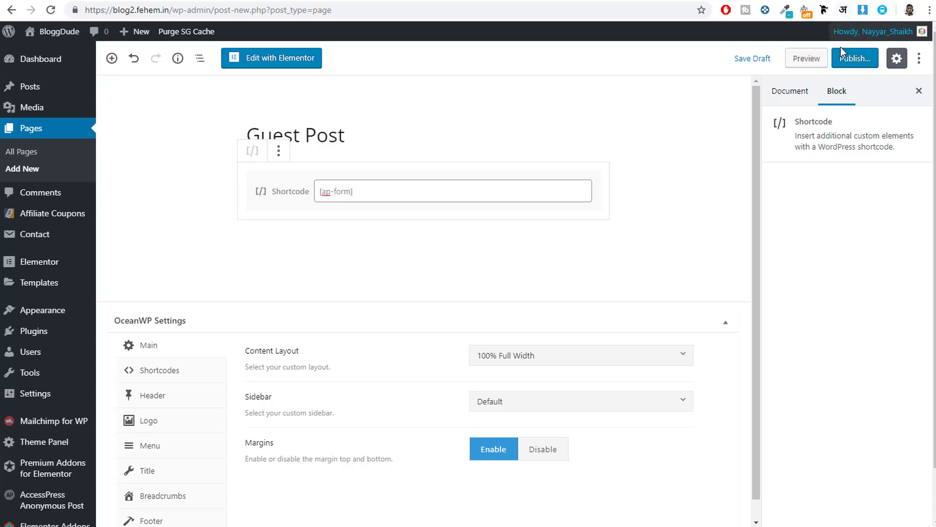
click(849, 59)
click(852, 59)
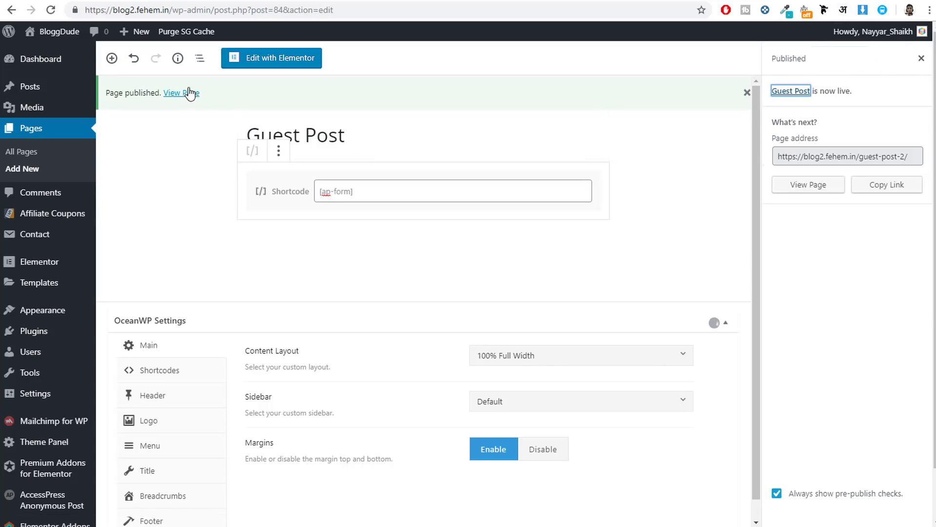
right_click(189, 93)
click(219, 108)
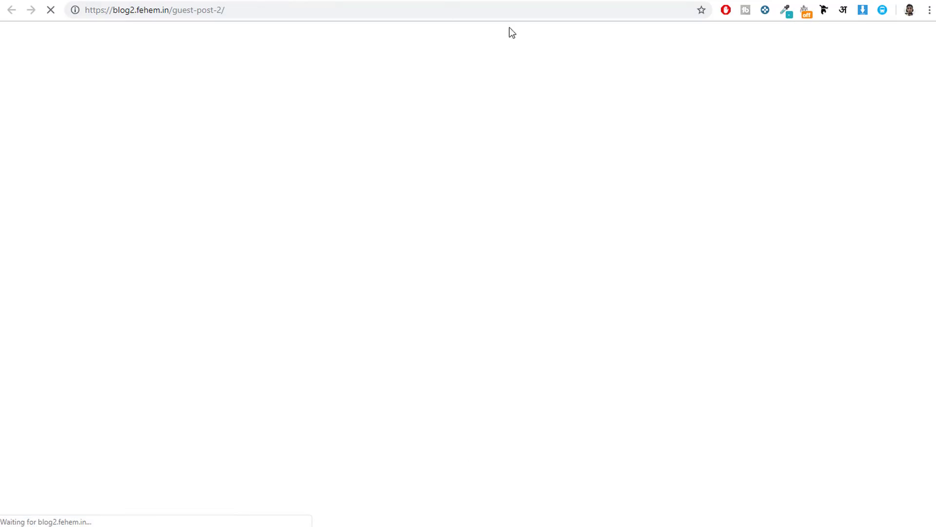
Change the new page's content layout to Full Width and save it.
scroll(584, 157, down, 7)
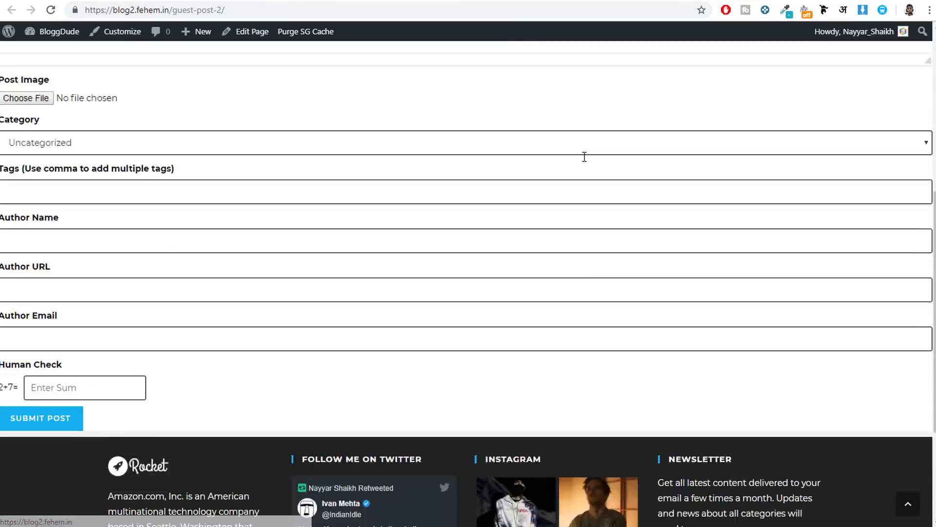
key(ctrl+w)
scroll(541, 253, down, 1)
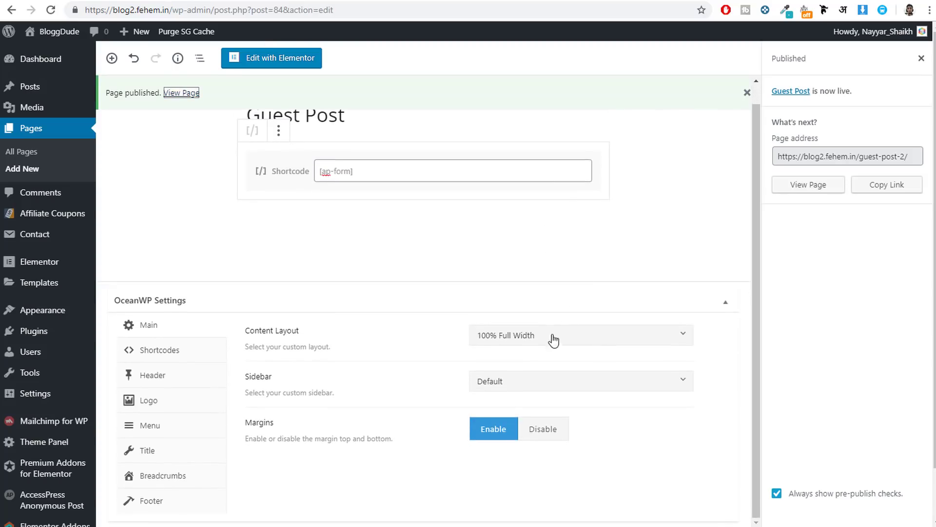
click(549, 339)
click(541, 425)
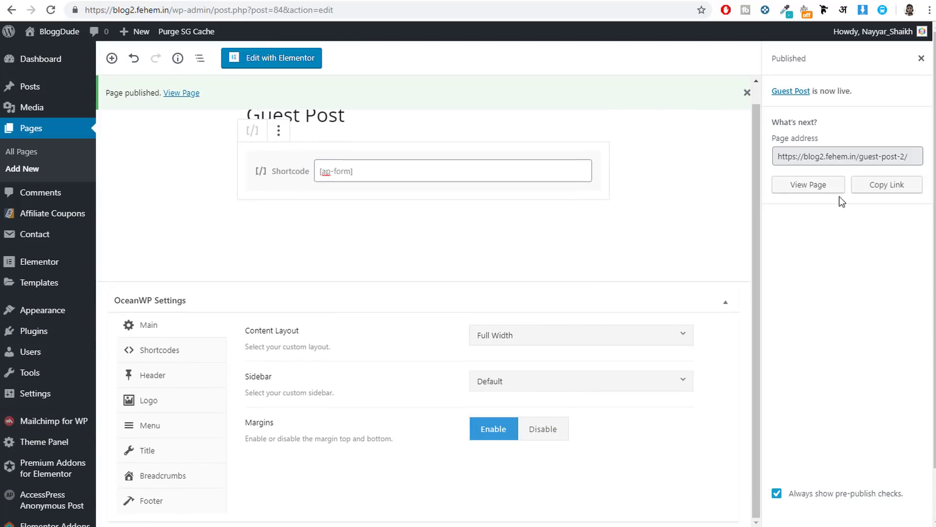
click(921, 59)
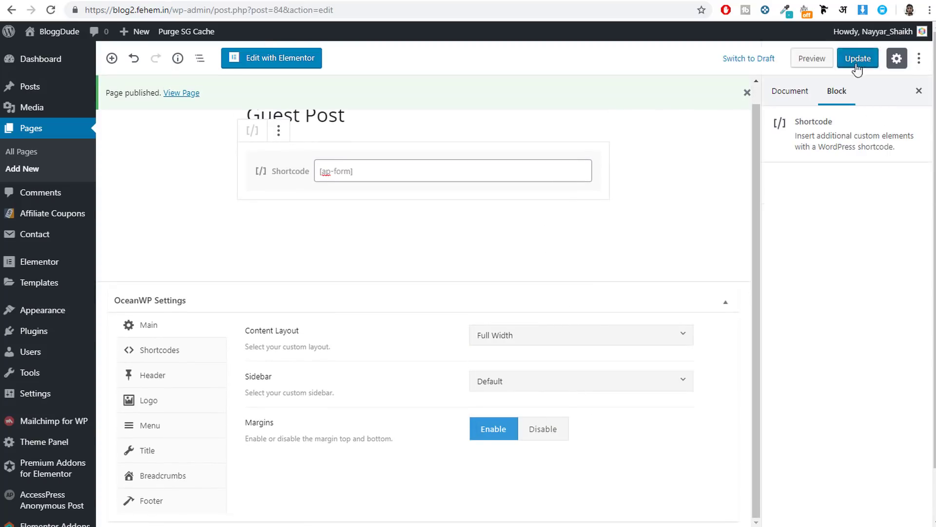
click(856, 65)
Reload the live page to check the layout, then open the original Guest Post page for editing.
click(234, 1)
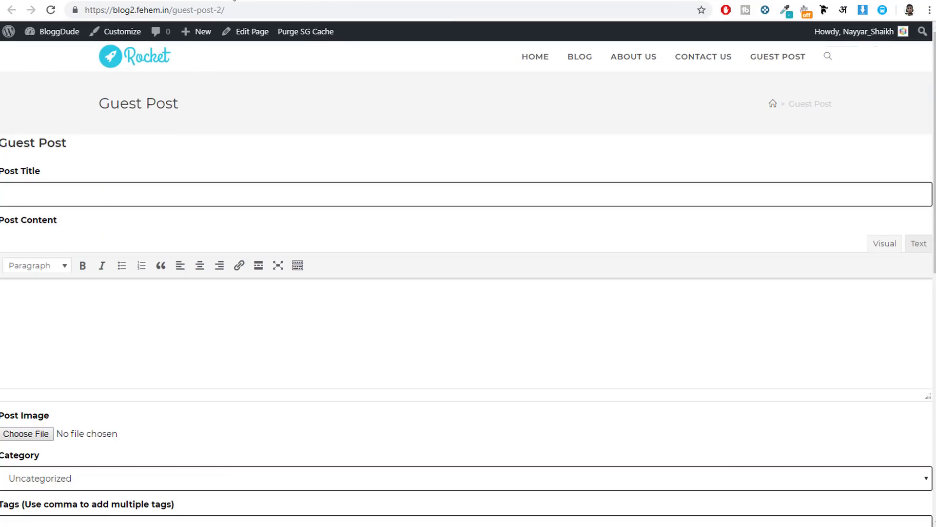
click(50, 12)
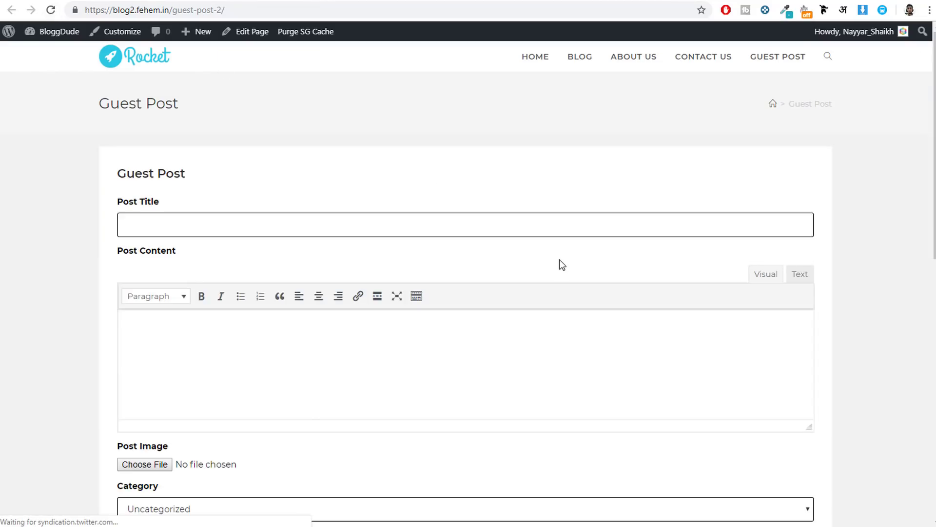
scroll(559, 259, down, 13)
scroll(560, 260, up, 13)
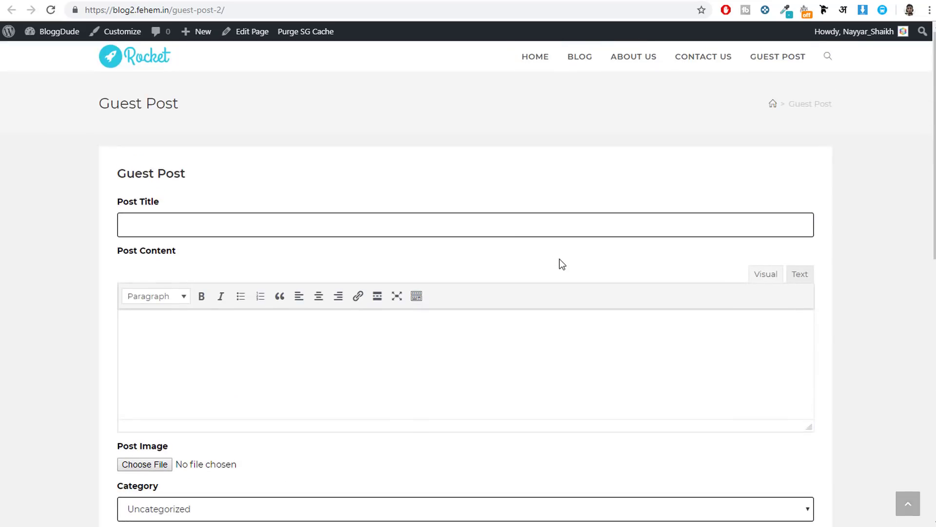
scroll(559, 259, down, 13)
scroll(461, 367, up, 13)
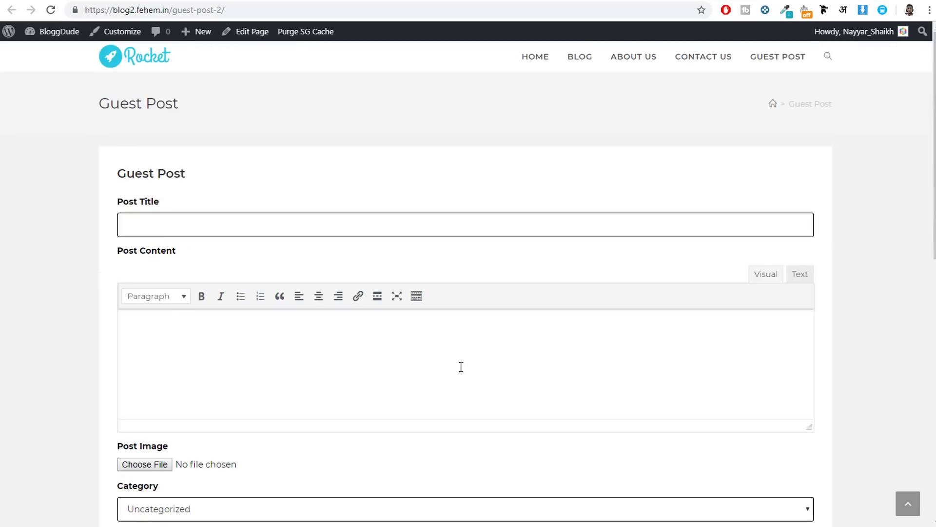
click(775, 63)
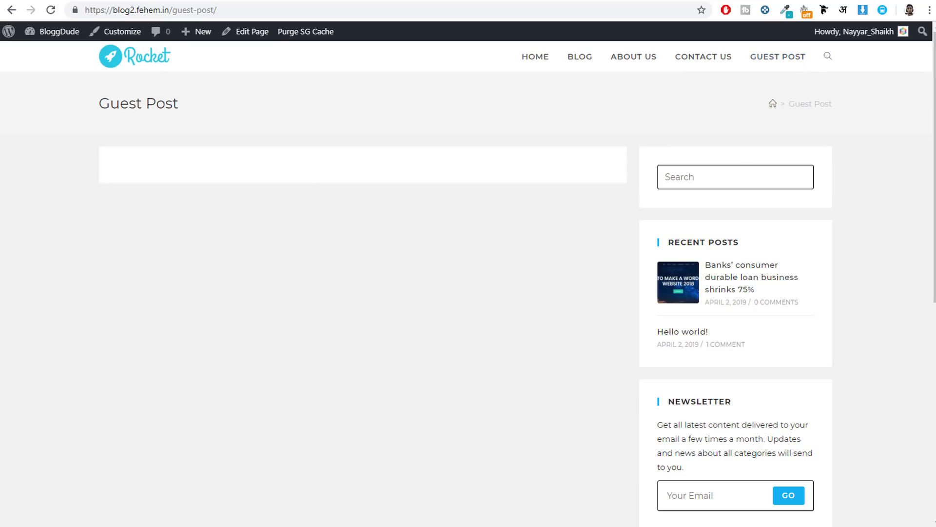
click(241, 36)
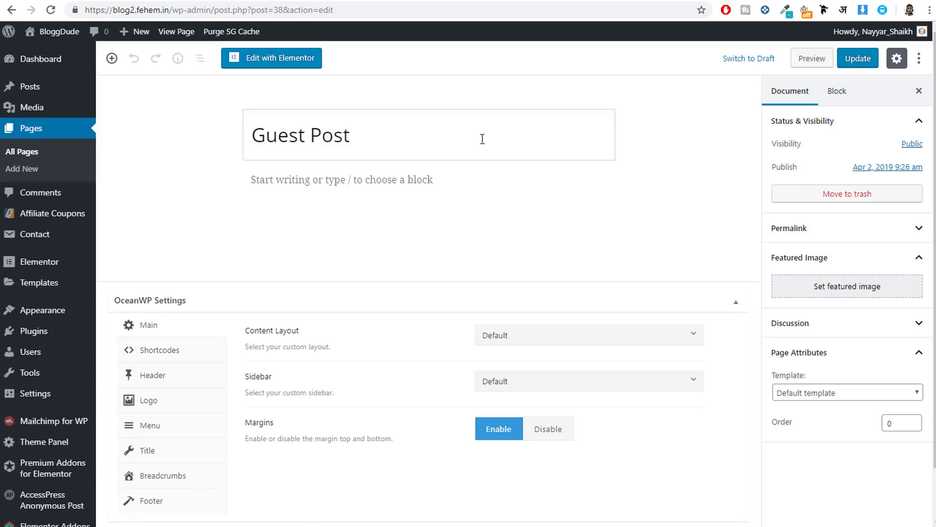
Insert a Shortcode block containing [ap-form] on the original Guest Post page, update, and view it.
click(224, 179)
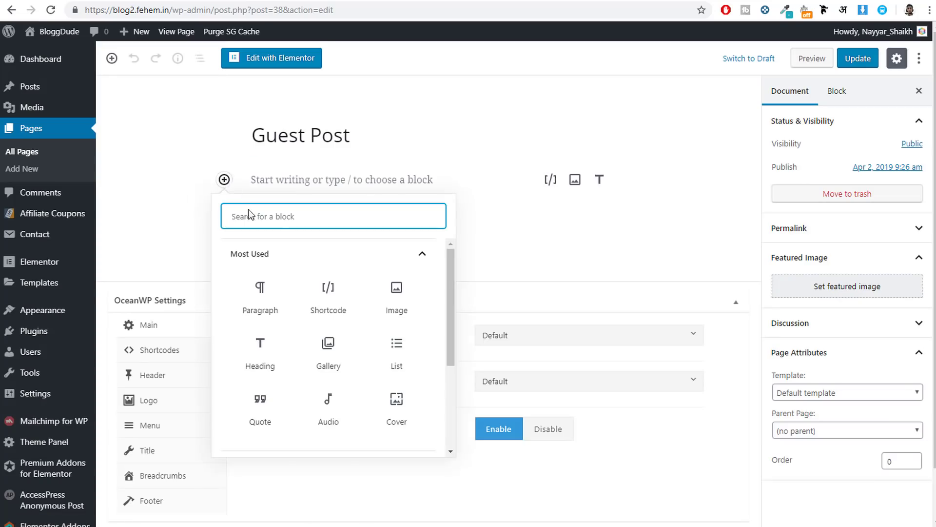
click(328, 293)
click(389, 197)
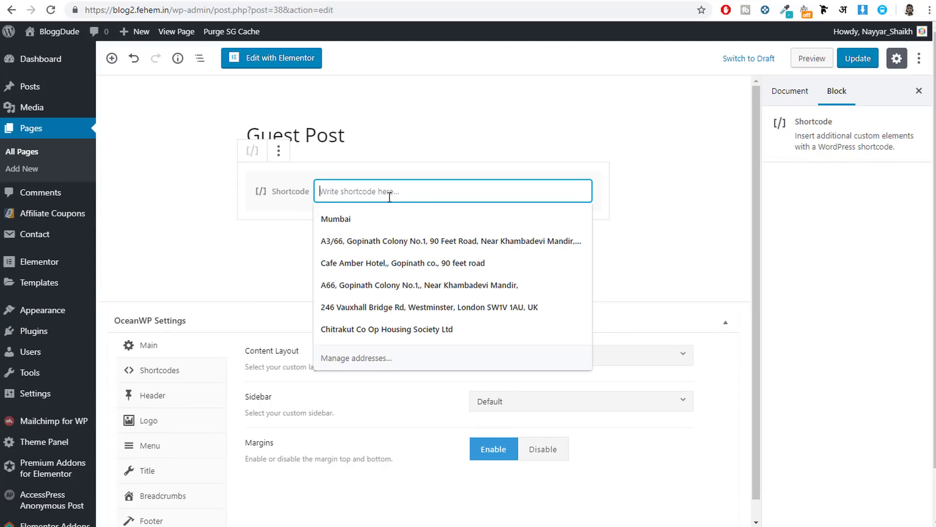
text([ap-form])
click(645, 268)
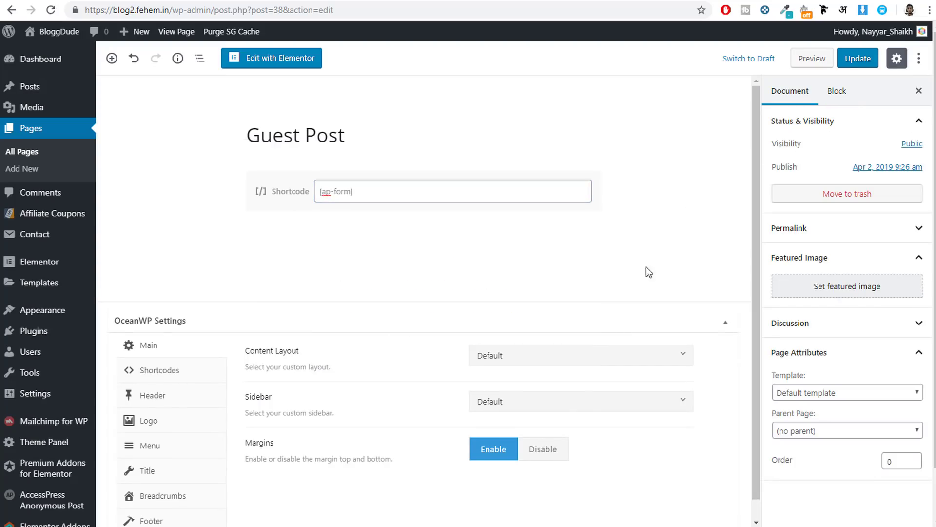
click(858, 58)
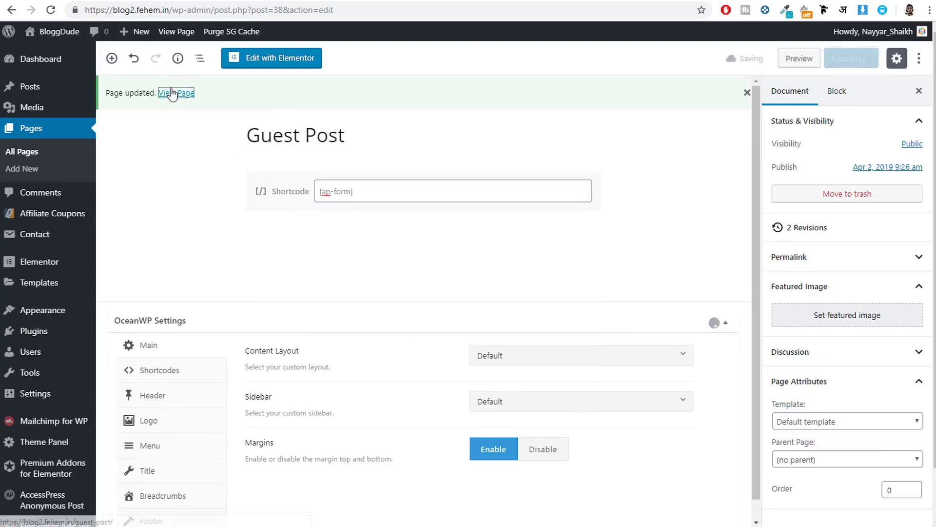
click(177, 90)
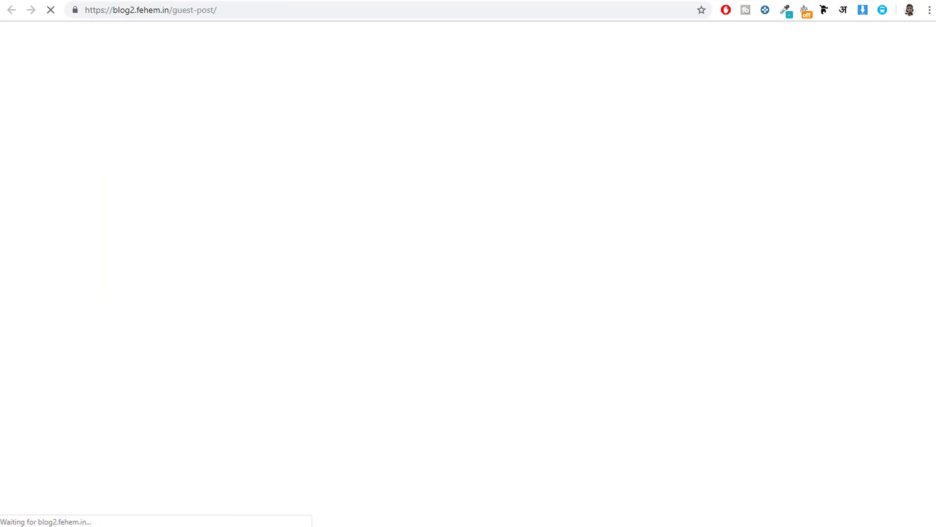
Return to the editor and set the Guest Post page's Content Layout to Full Width.
scroll(805, 401, down, 10)
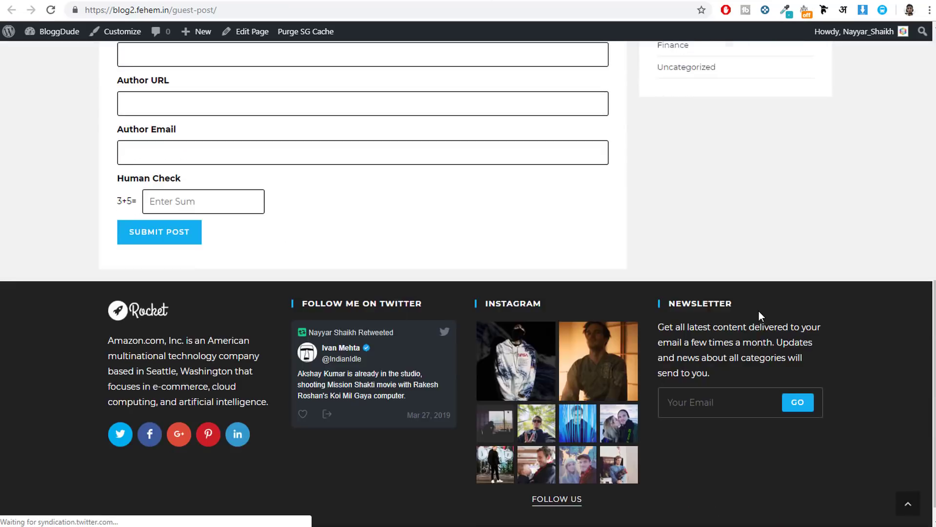
scroll(719, 315, up, 12)
scroll(721, 317, down, 5)
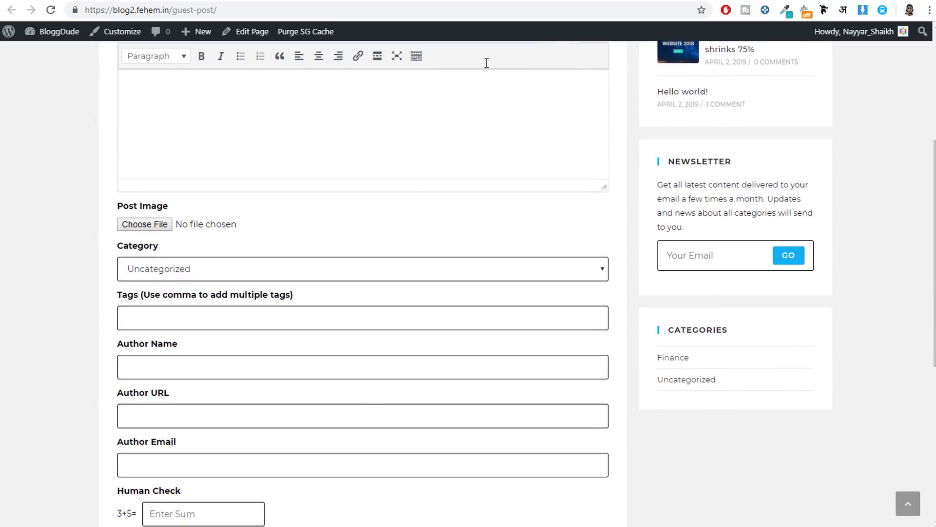
key(alt+Left)
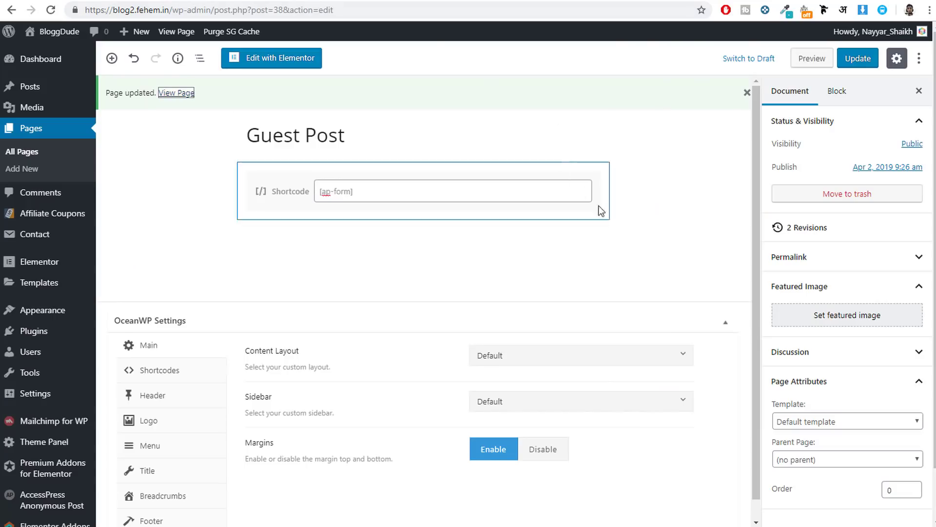
scroll(541, 341, down, 1)
click(541, 341)
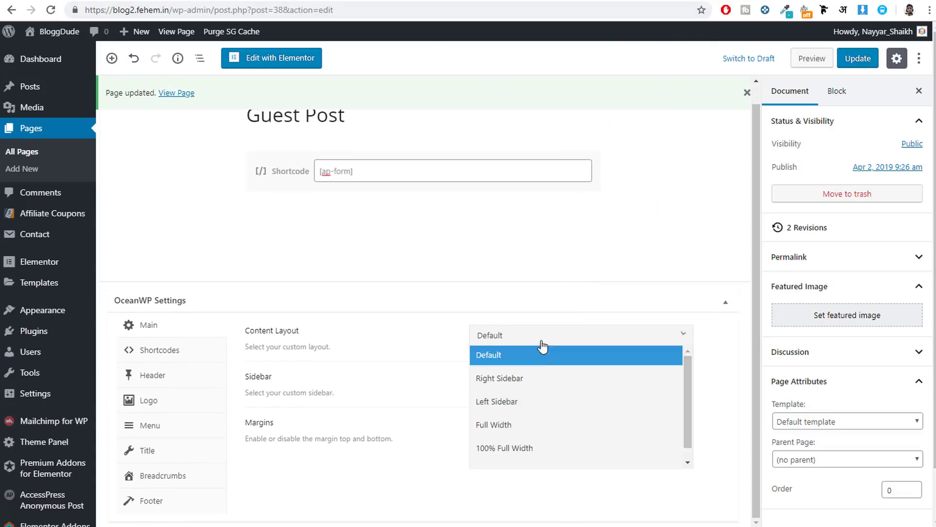
click(596, 251)
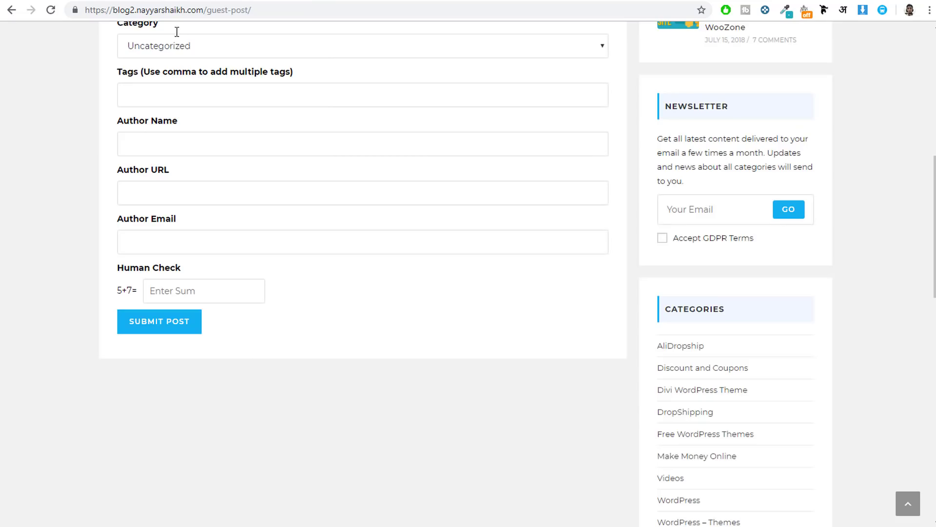
Scroll through the page and switch back to the page editor tab.
scroll(559, 304, down, 7)
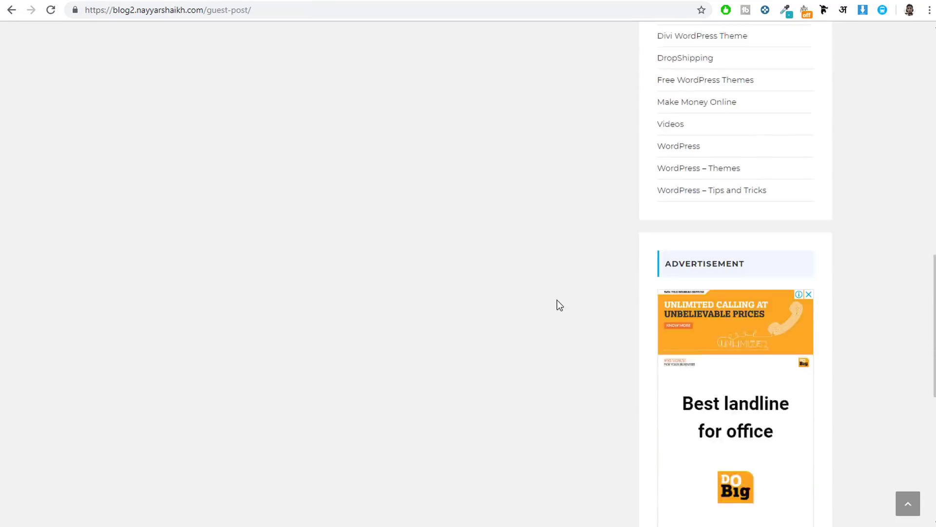
scroll(565, 317, up, 10)
scroll(569, 328, down, 10)
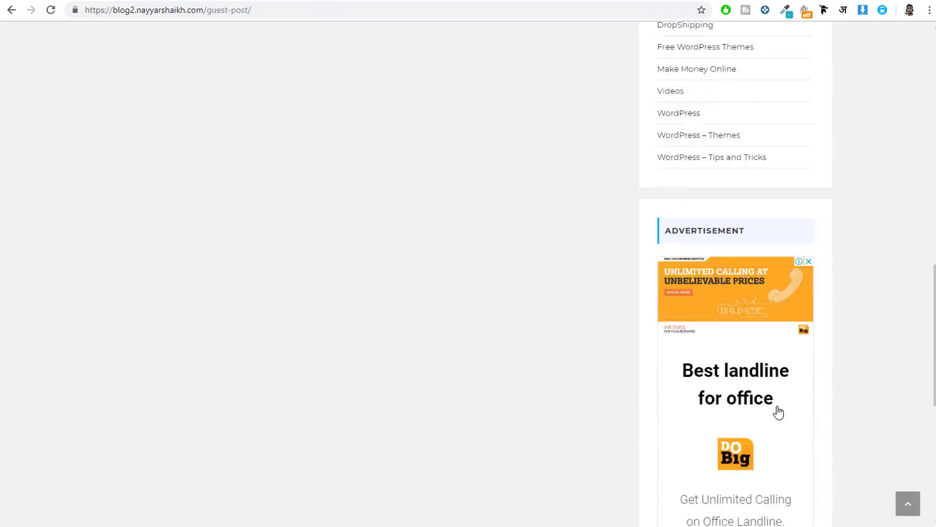
scroll(800, 376, down, 5)
scroll(819, 339, up, 15)
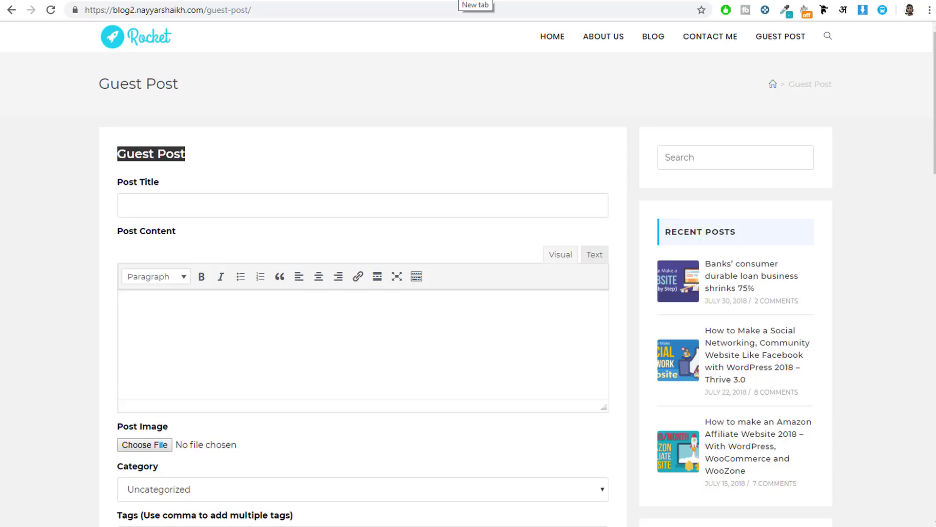
click(228, 0)
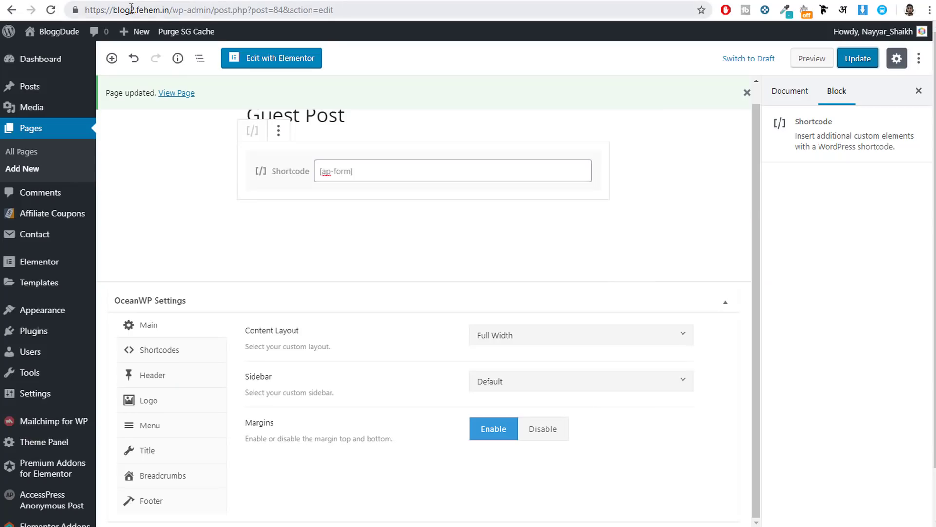
Open Google AdSense in a new browser tab and go to the Sites list.
key(ctrl+t)
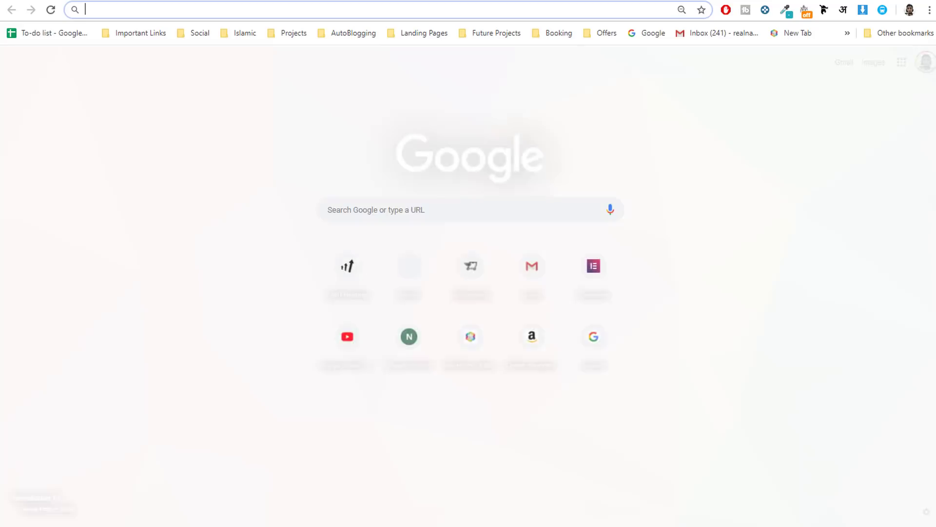
text(ads.google.com)
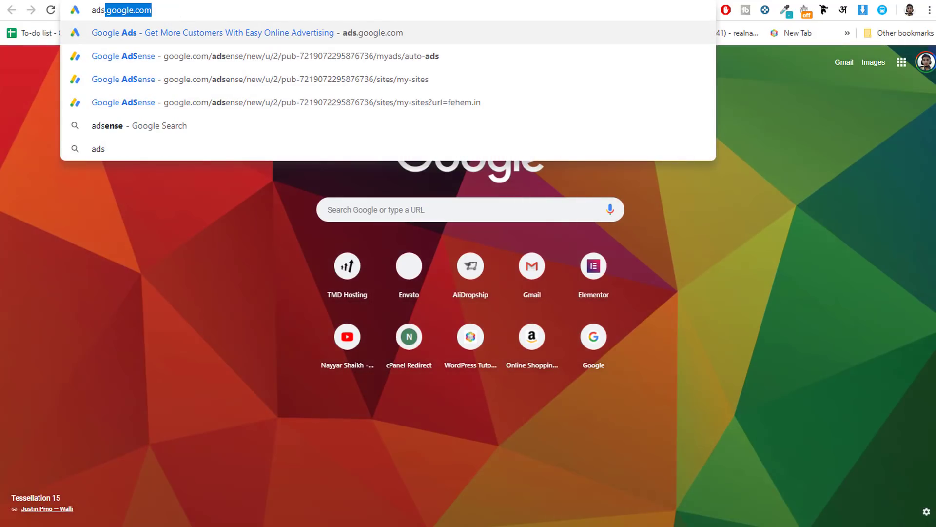
click(375, 54)
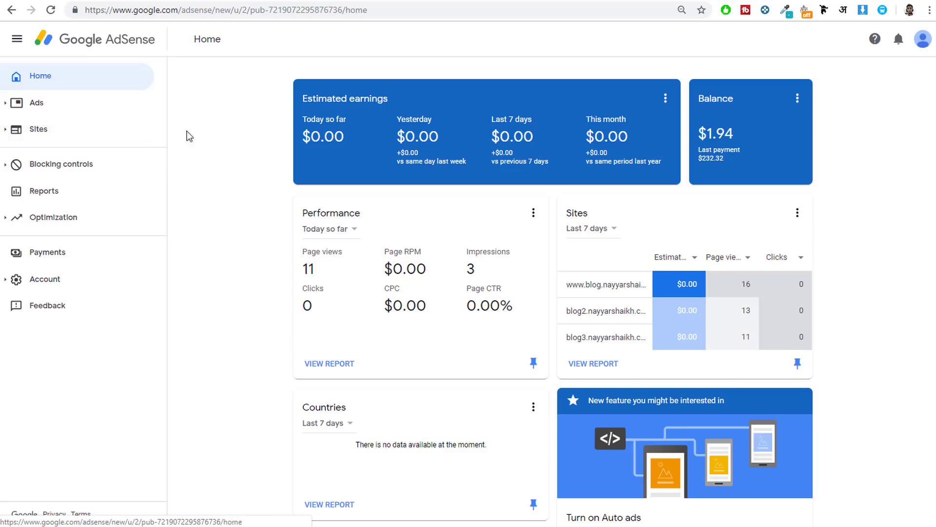
click(60, 134)
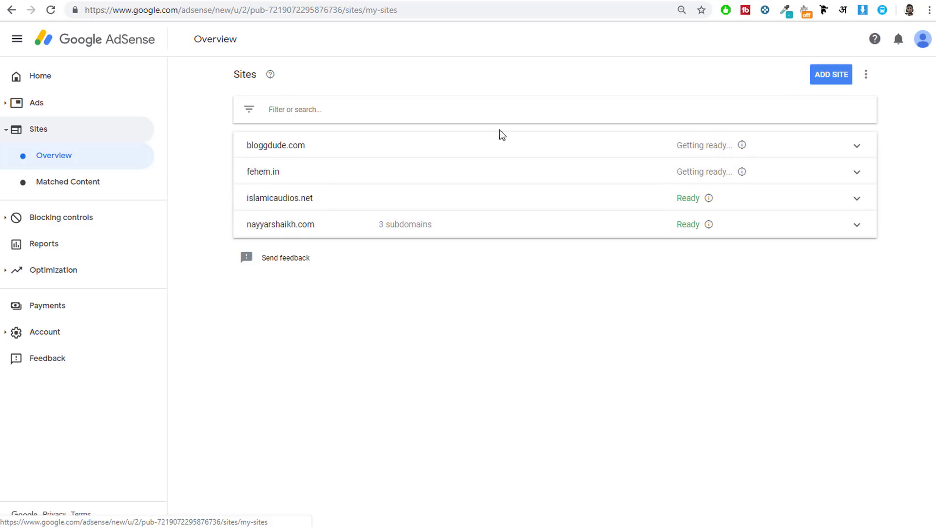
Add besthostguide.com as a new site and select its site connection code.
click(832, 80)
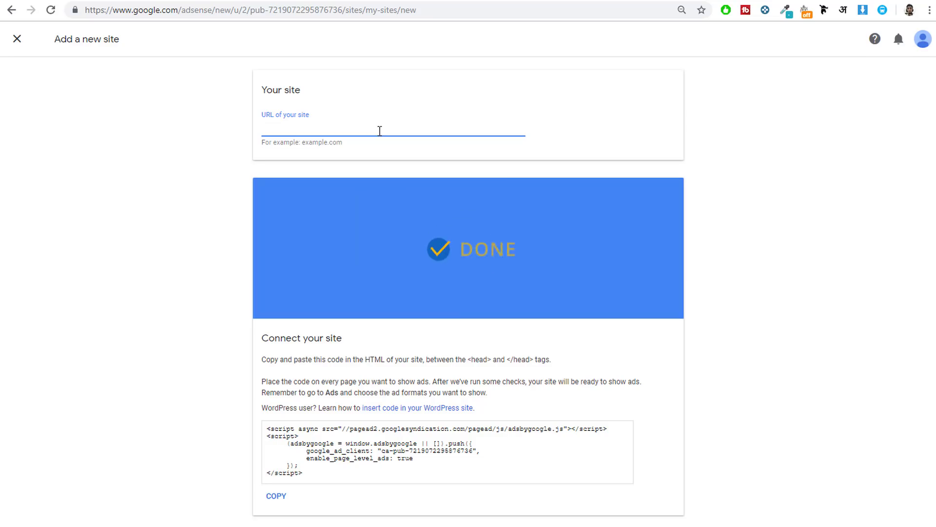
text(besth)
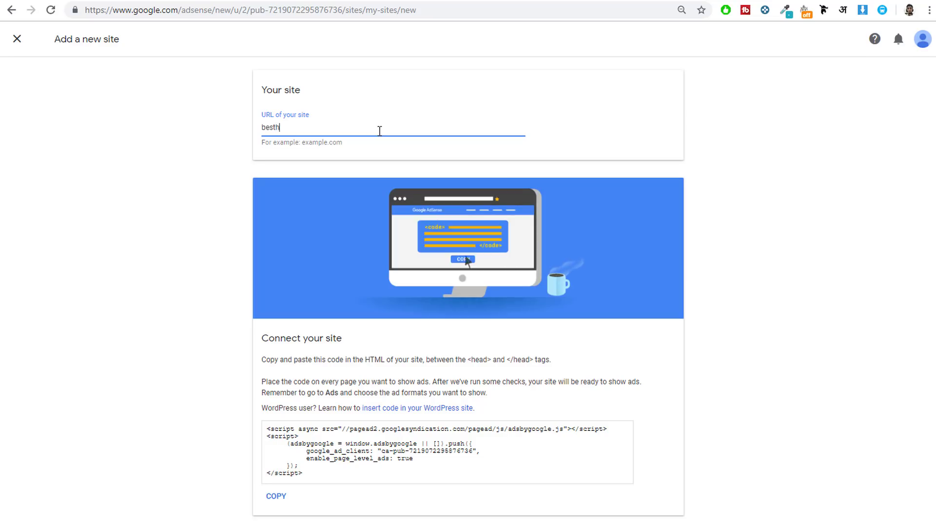
text(ostguide.com)
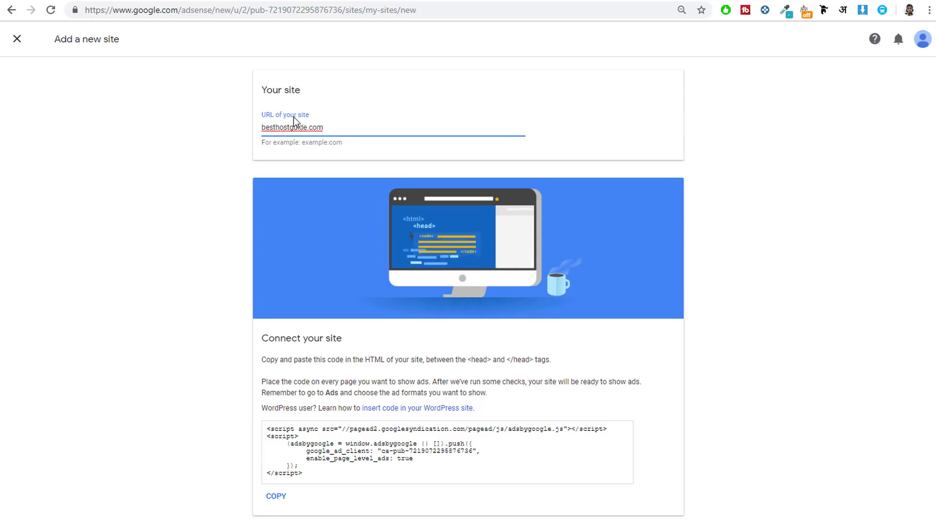
scroll(392, 146, down, 1)
scroll(391, 146, down, 2)
click(313, 385)
key(ctrl+a)
key(ctrl+c)
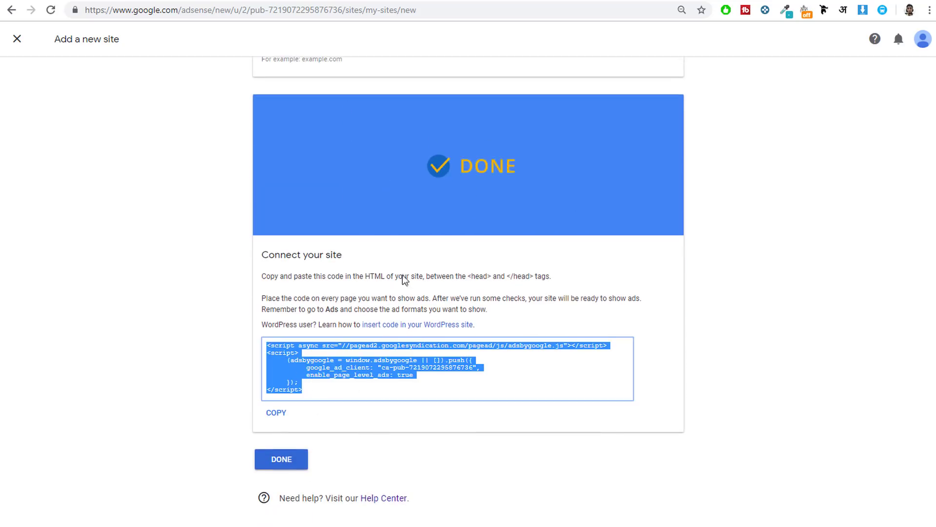
Open the OceanWP header.php file in the WordPress theme file editor.
click(344, 3)
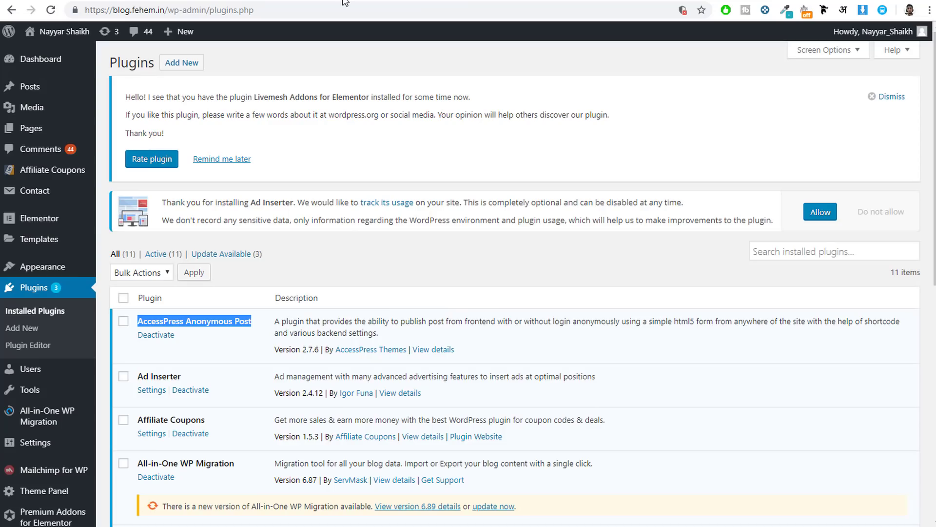
scroll(422, 166, down, 1)
mouse_move(51, 209)
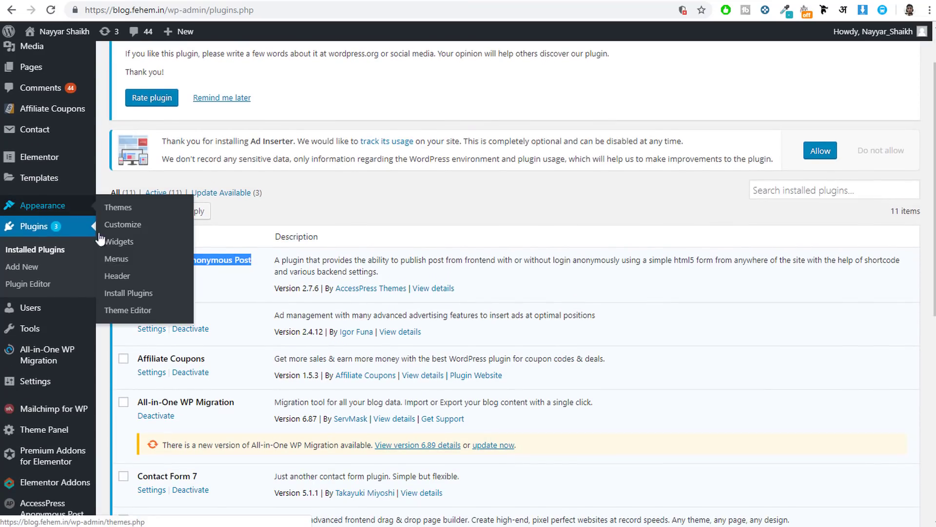
click(128, 310)
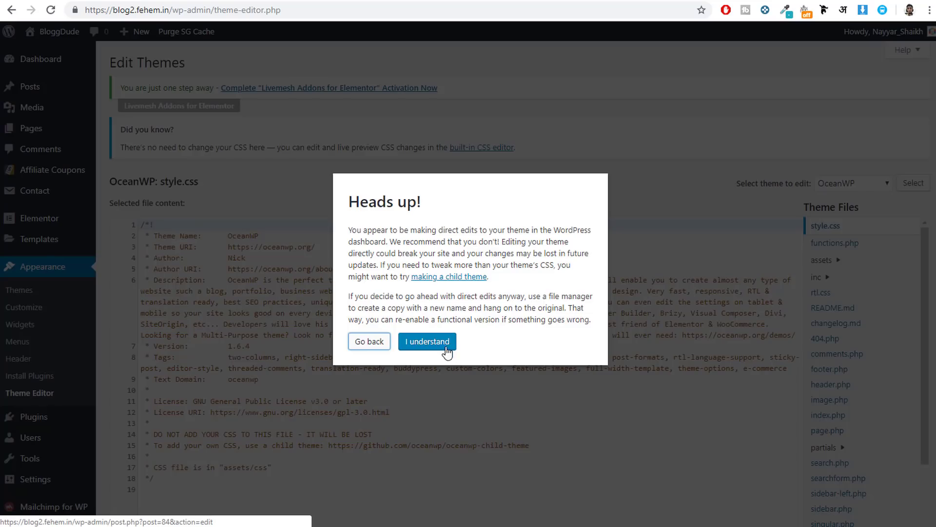
click(428, 341)
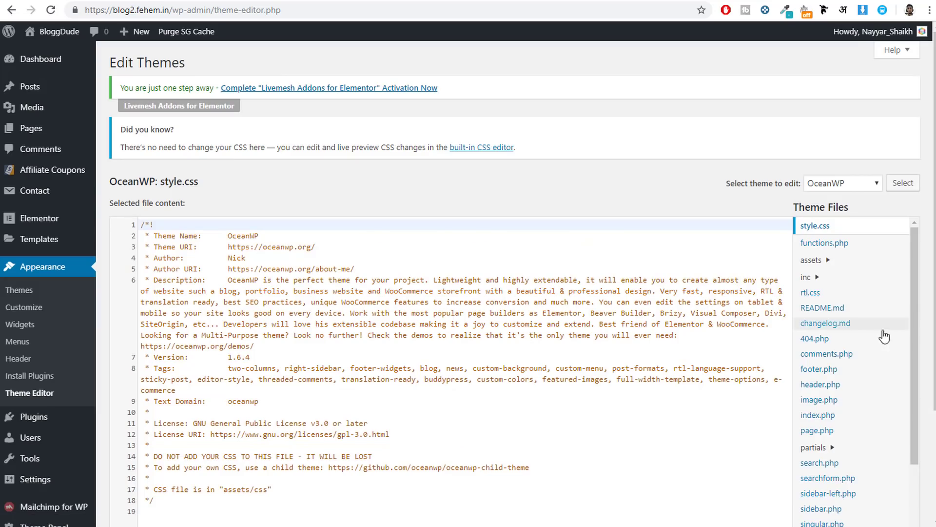
scroll(875, 355, down, 1)
click(813, 325)
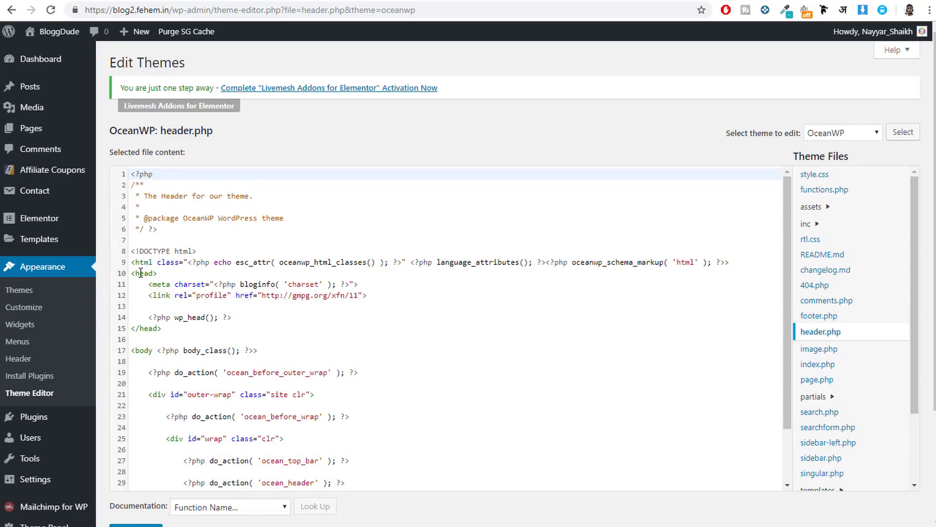
Paste the AdSense site code inside <head>, on new lines just above wp_head().
drag(157, 273, 127, 275)
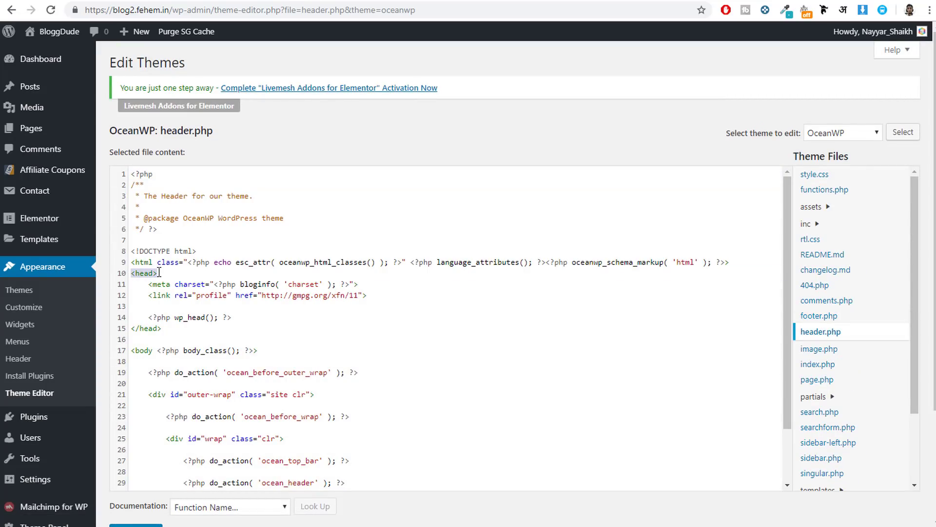
drag(161, 328, 126, 328)
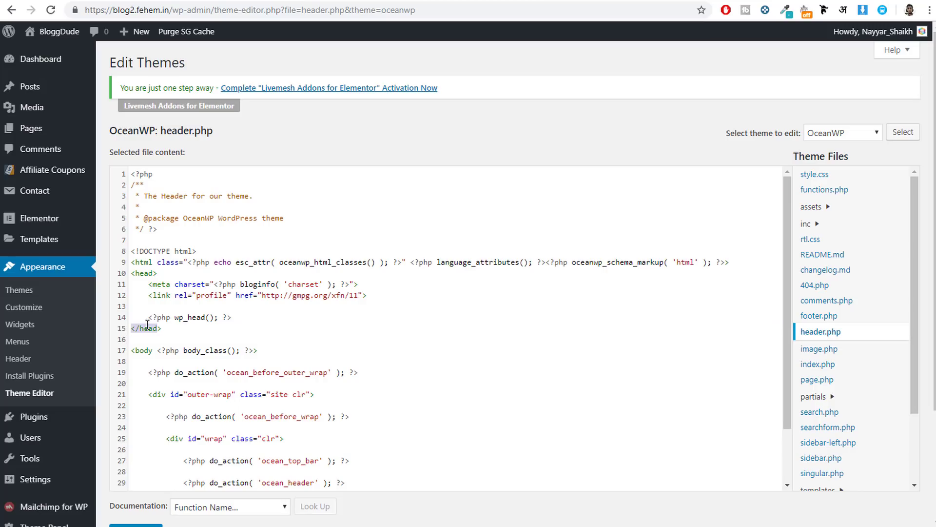
drag(156, 275, 131, 272)
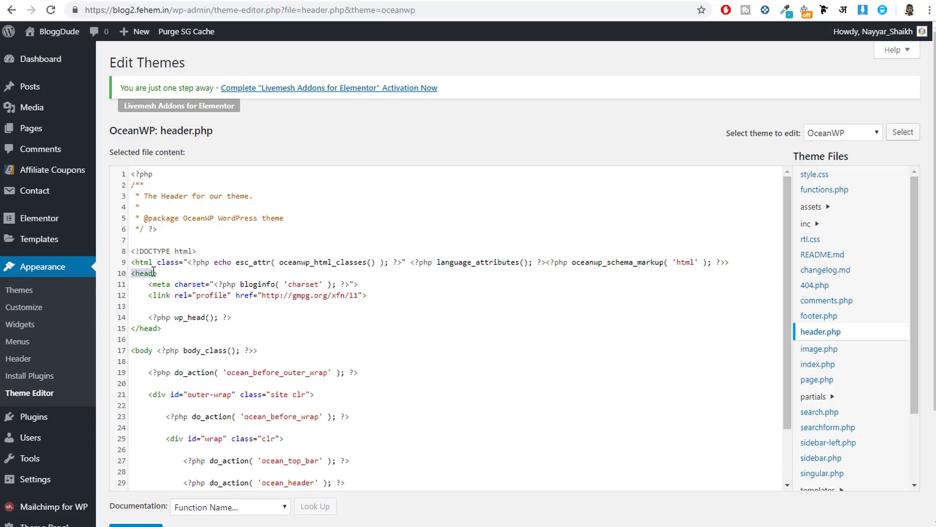
drag(169, 334, 129, 323)
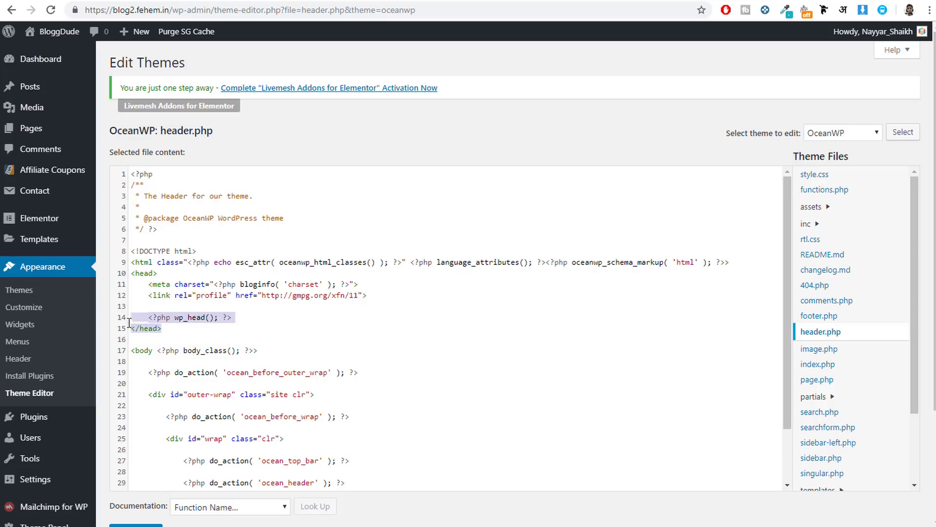
click(171, 298)
click(184, 307)
key(Return)
key(Return)
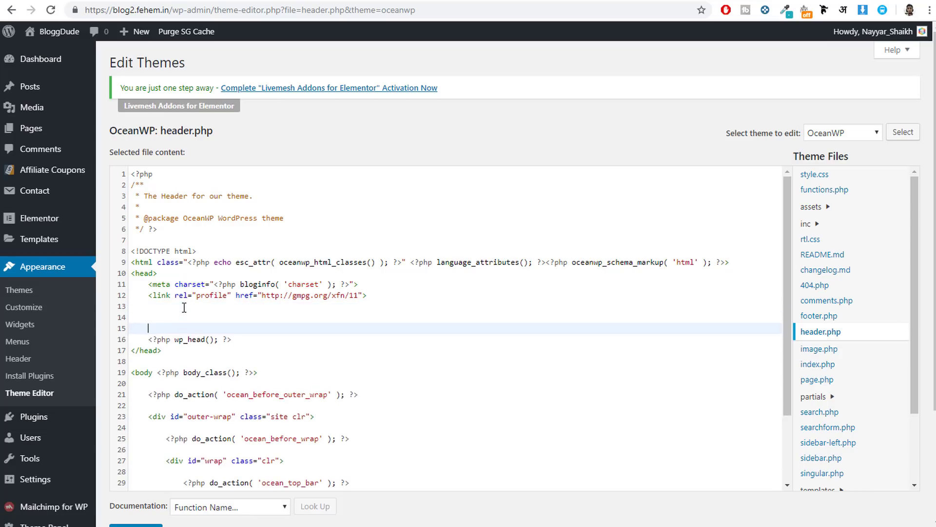
click(162, 316)
key(Return)
click(162, 316)
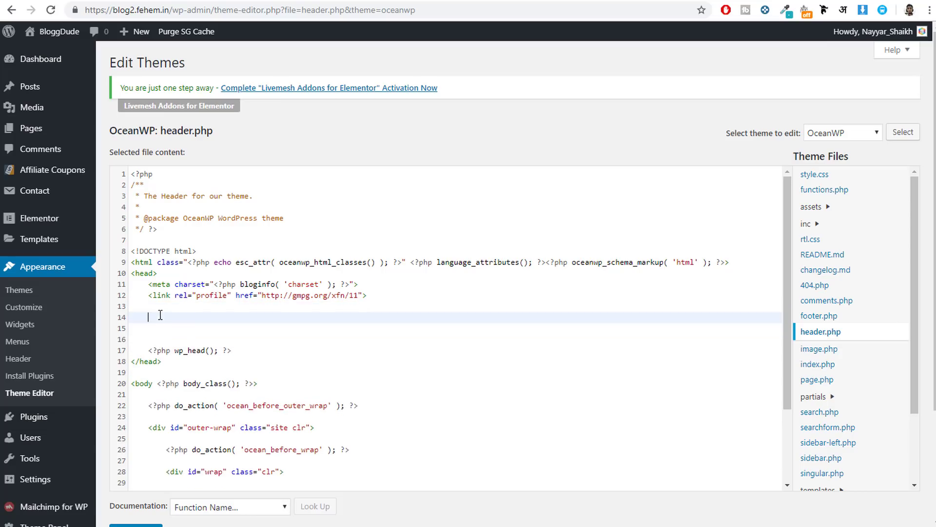
key(ctrl+v)
drag(174, 384, 137, 319)
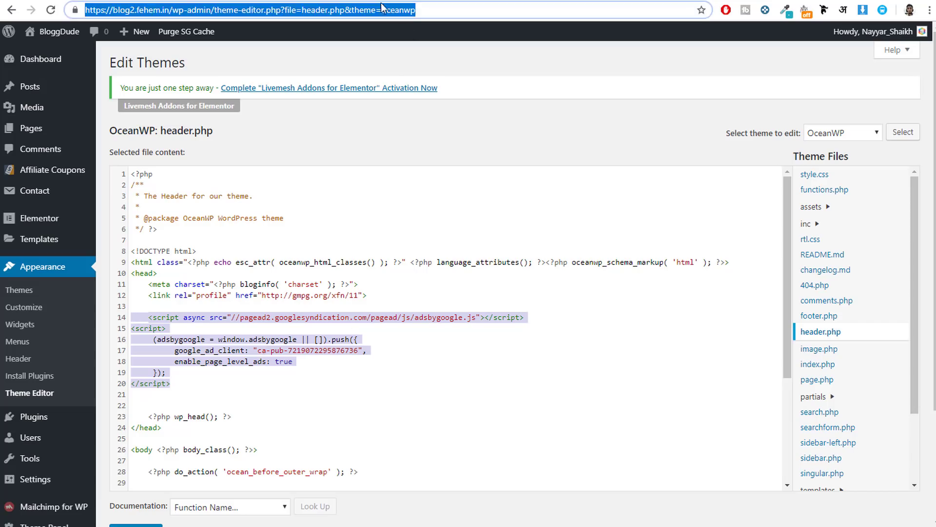
Save the updated header.php, then return to the AdSense site setup page.
key(ctrl+Tab)
key(ctrl+shift+Tab)
scroll(234, 383, down, 5)
click(141, 471)
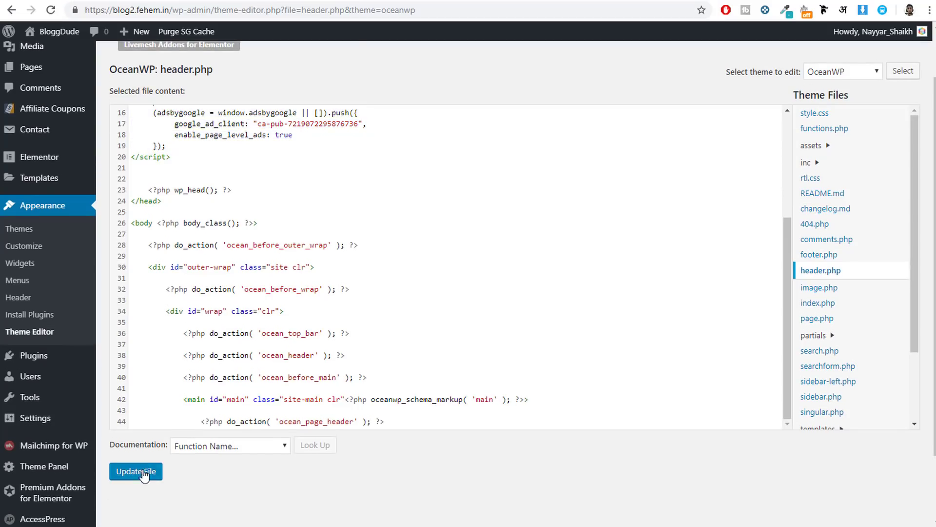
key(ctrl+Tab)
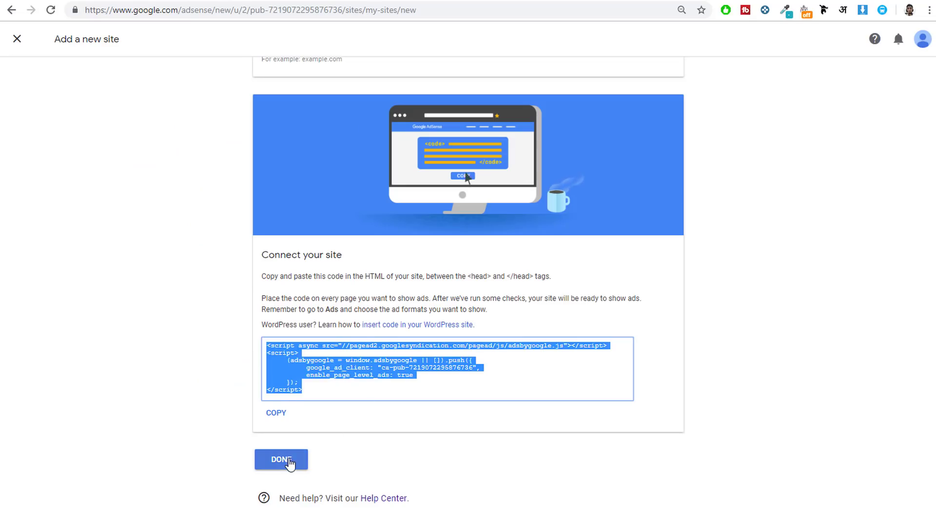
click(287, 459)
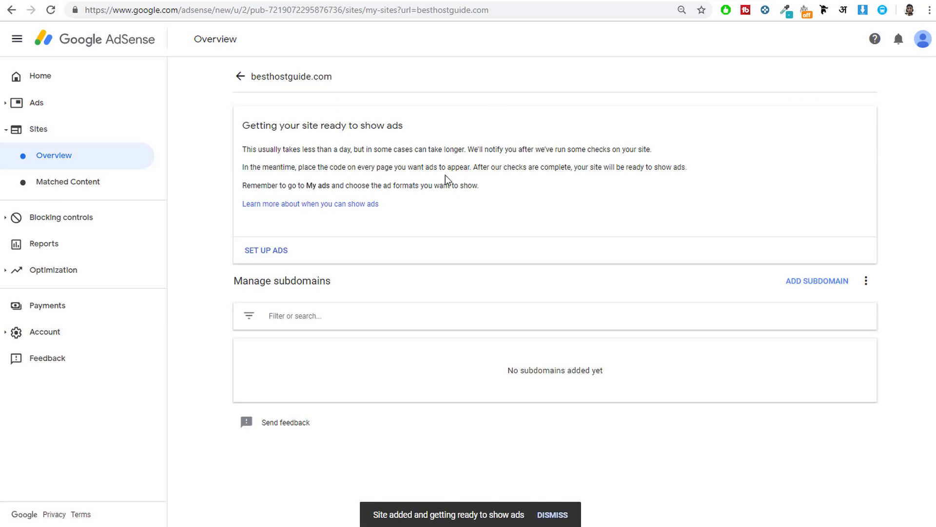
Return to Sites, then start a new ad unit from Ads > Ad units.
click(241, 78)
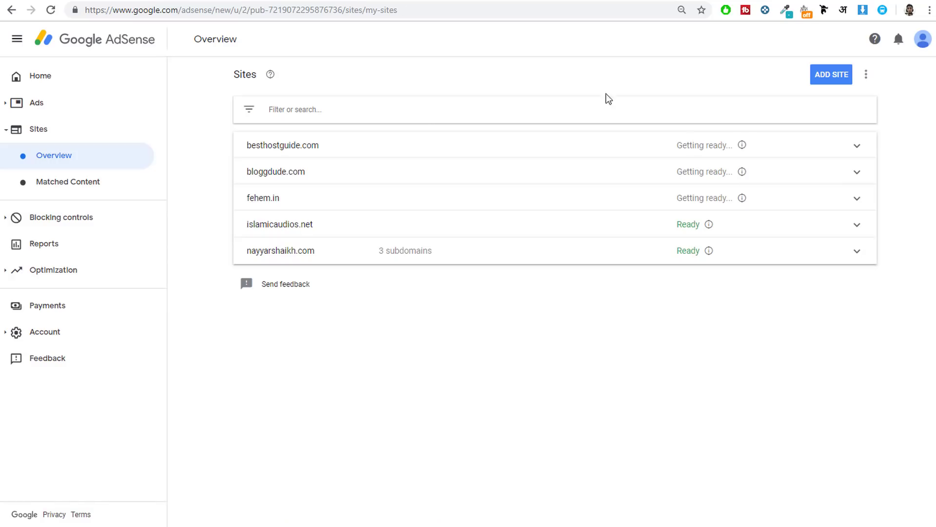
click(38, 105)
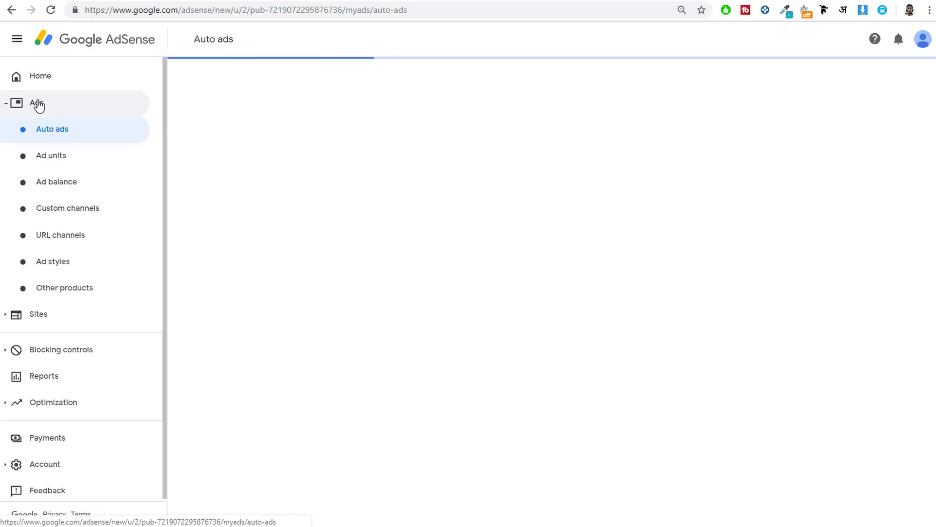
click(66, 161)
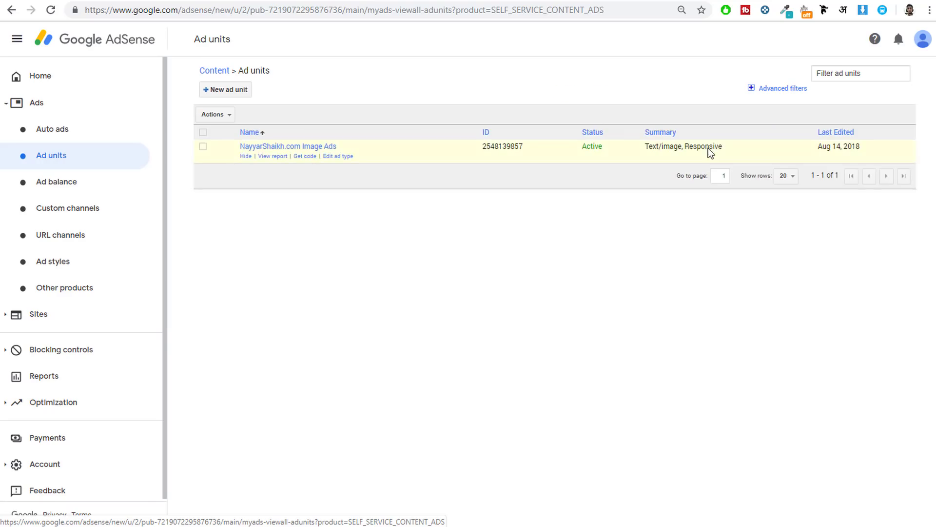
click(244, 90)
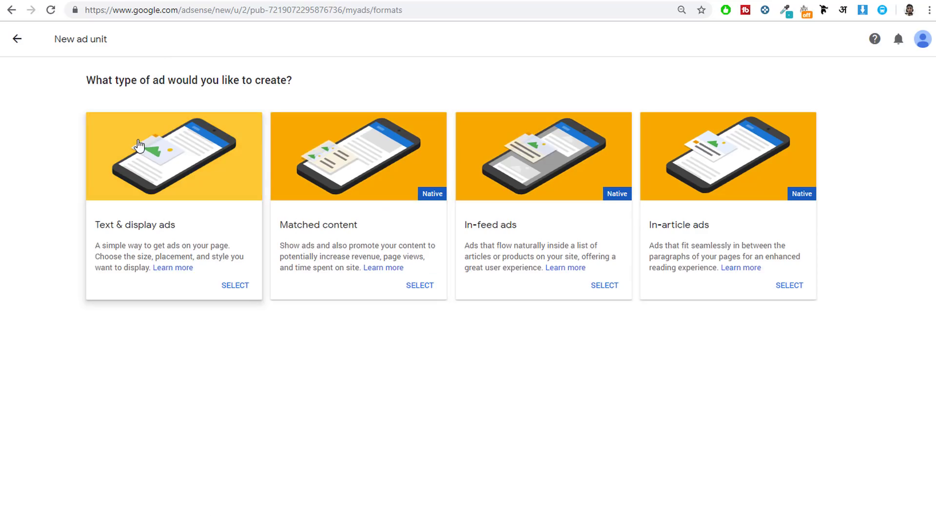
Create a Text & display ad unit named Ad3 and save it to generate its code.
click(243, 294)
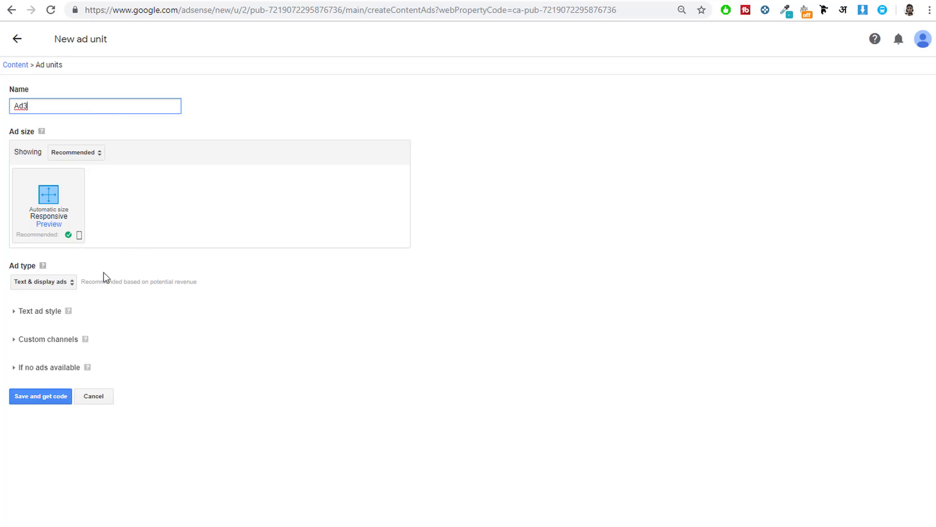
click(37, 342)
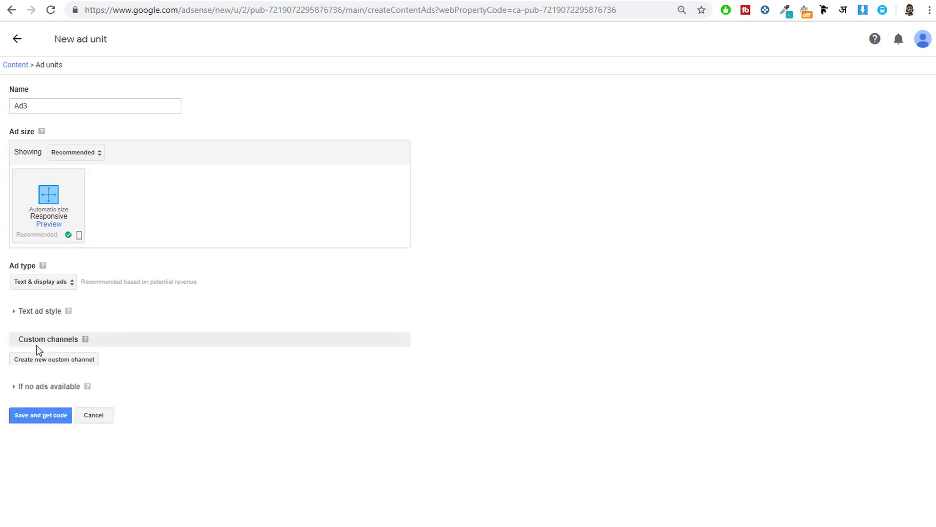
scroll(137, 345, down, 2)
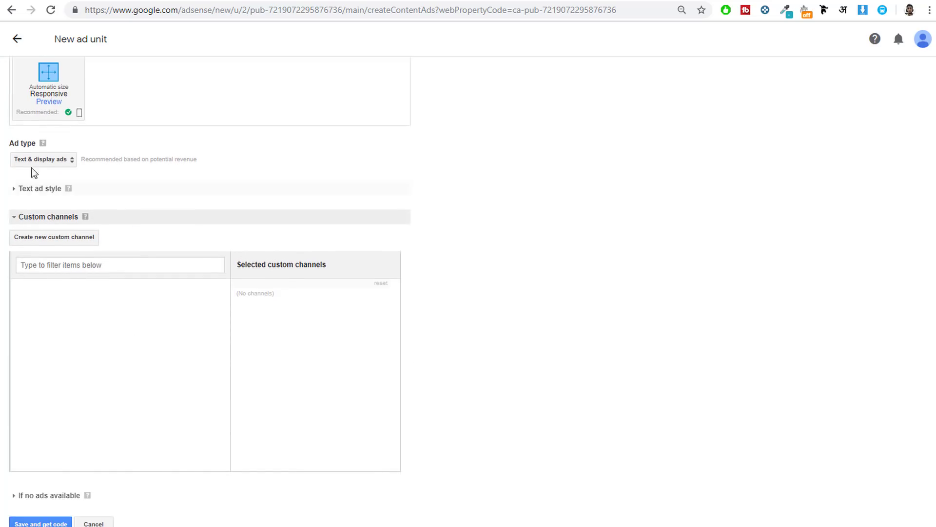
click(38, 190)
click(40, 190)
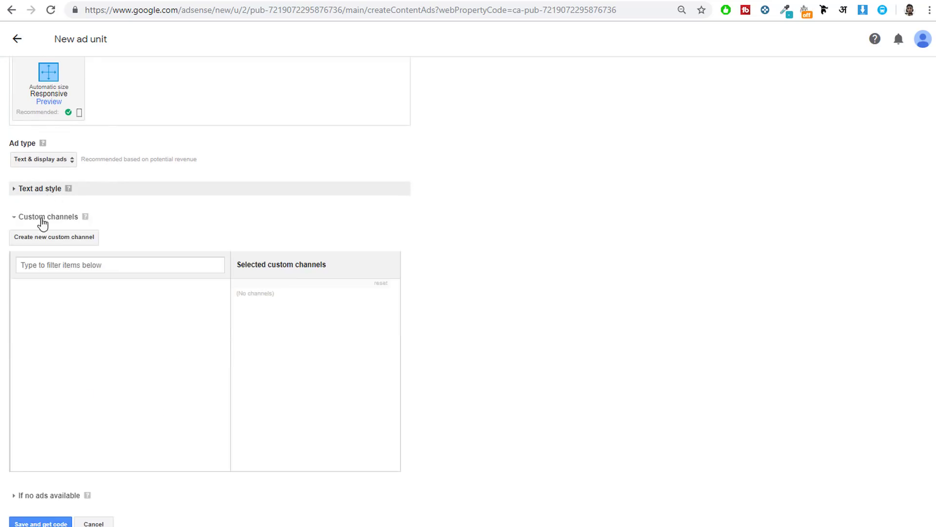
click(39, 217)
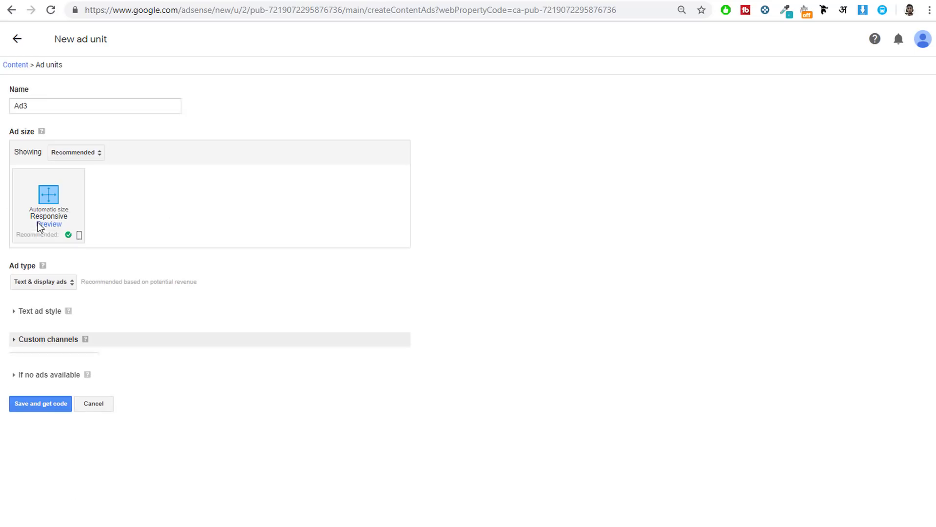
click(54, 398)
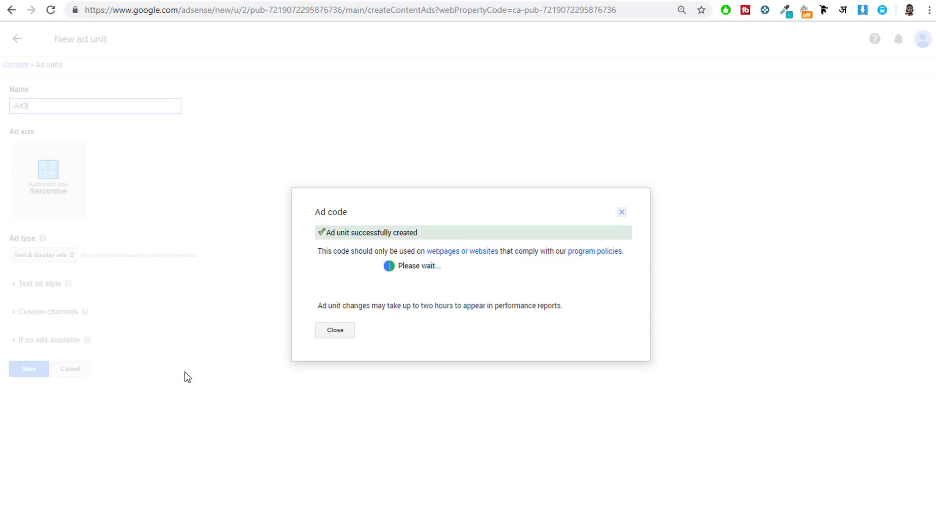
Select all of the generated Ad3 ad code.
scroll(449, 270, down, 3)
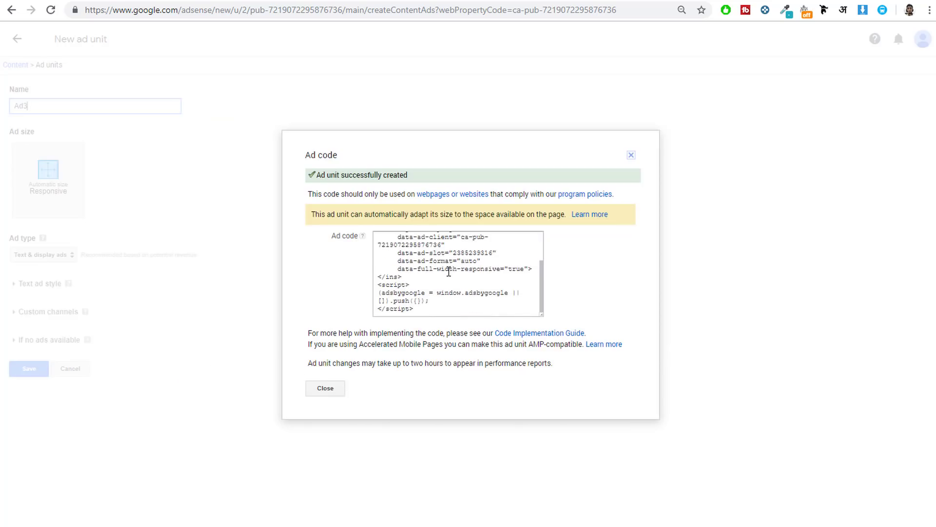
scroll(449, 270, up, 3)
drag(378, 238, 449, 273)
key(ctrl+a)
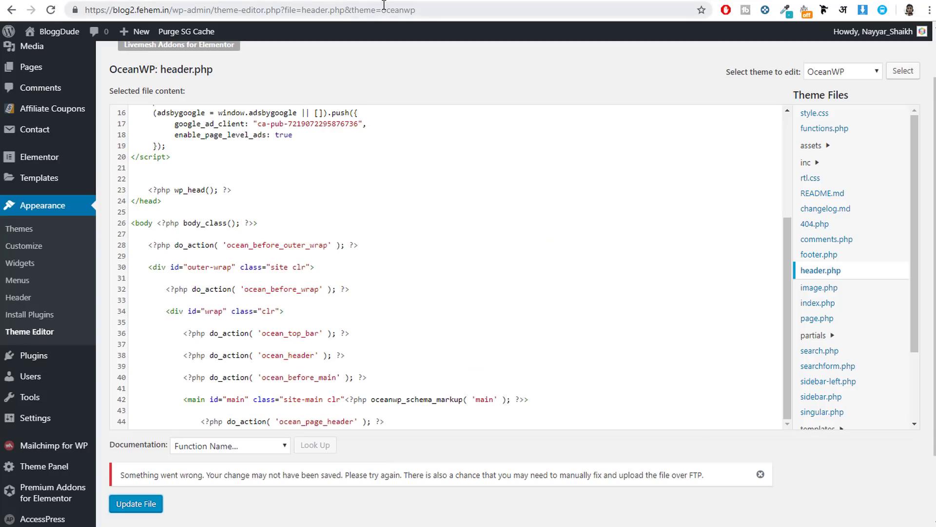
click(384, 6)
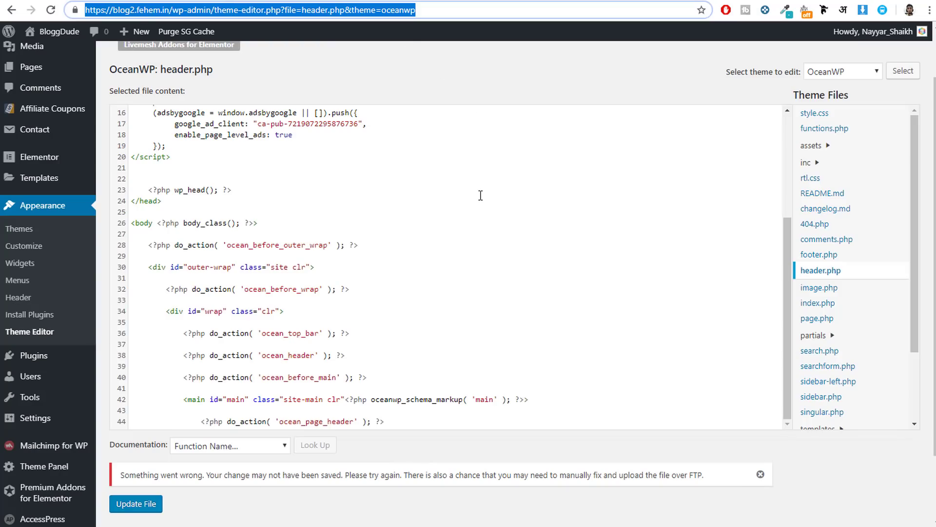
scroll(481, 205, up, 5)
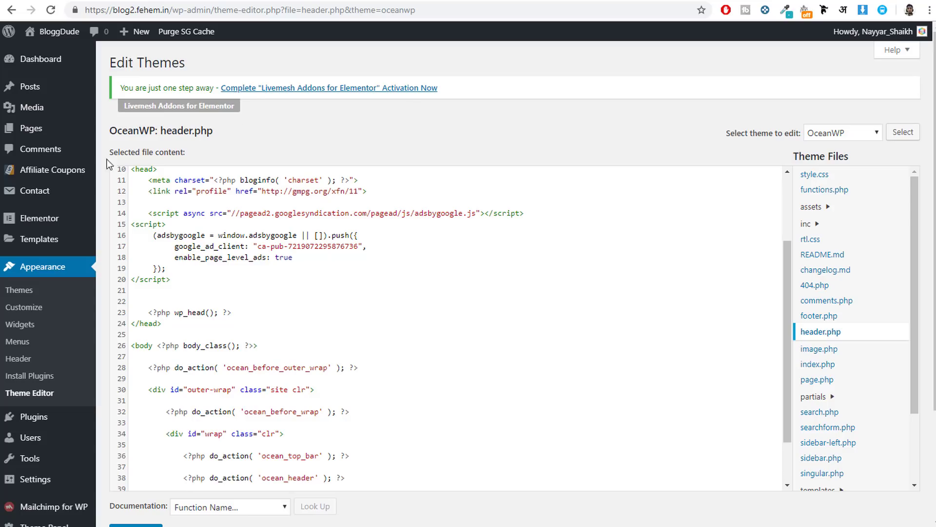
Leave the Theme Editor without saving and go to Plugins > Add New.
mouse_move(47, 422)
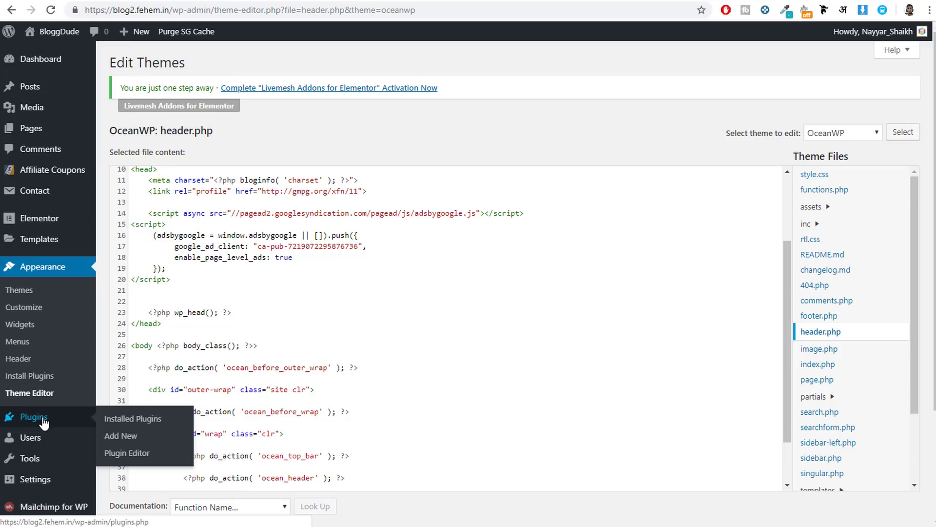
click(122, 435)
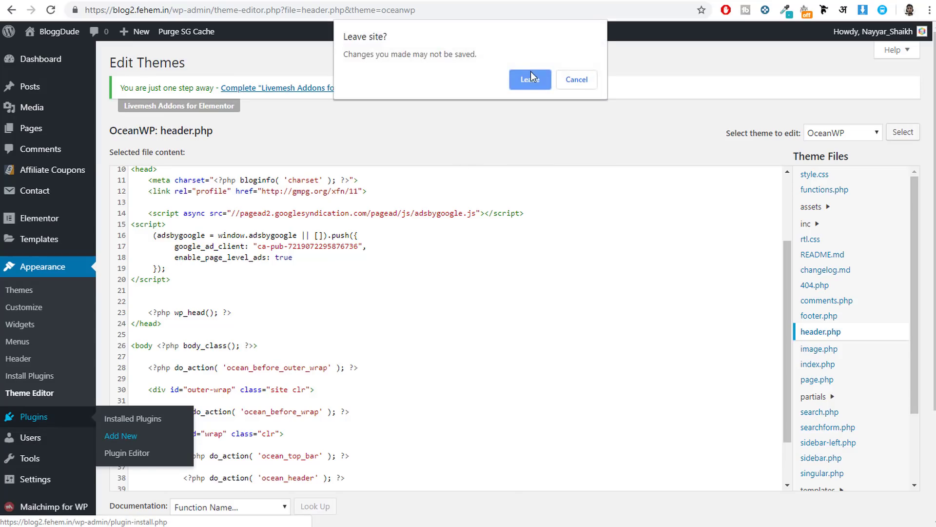
click(531, 78)
click(759, 148)
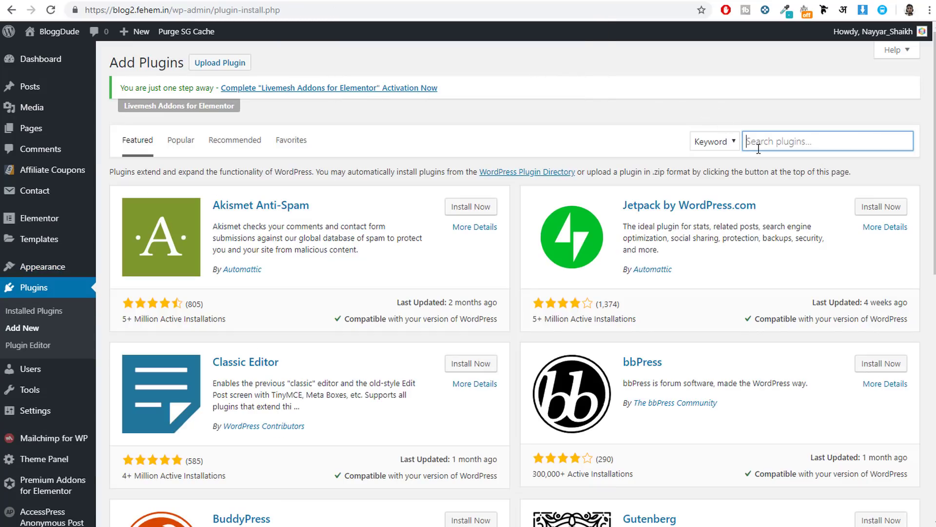
Search for 'ad inserte', install and activate Ad Inserter, and open its settings page.
text(ad inserter)
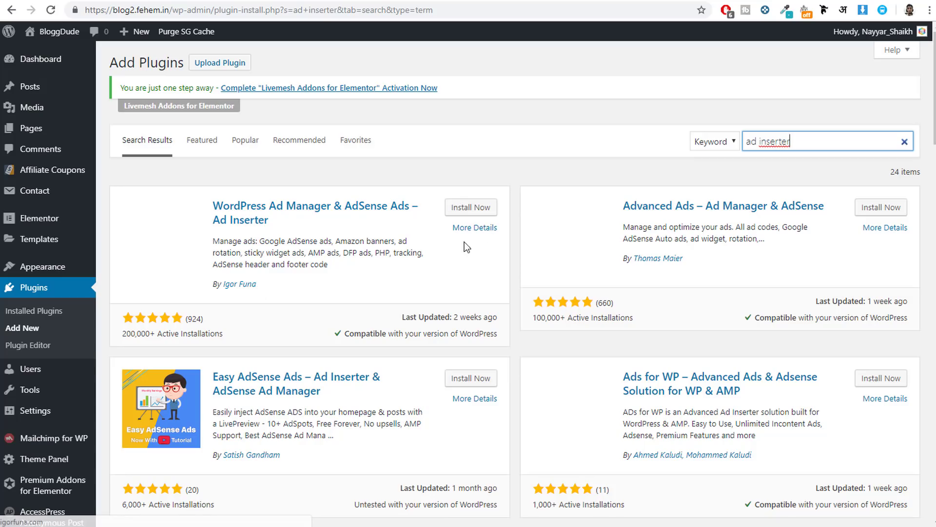
click(466, 207)
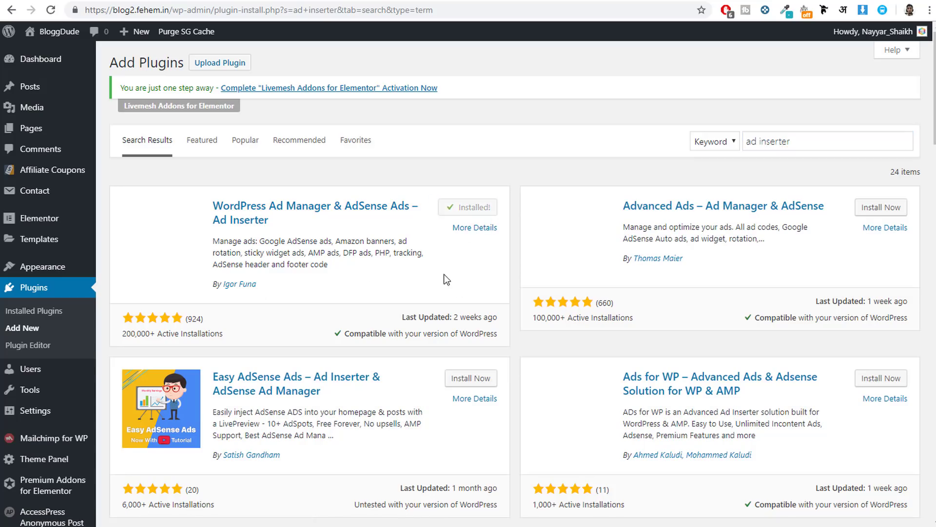
click(476, 209)
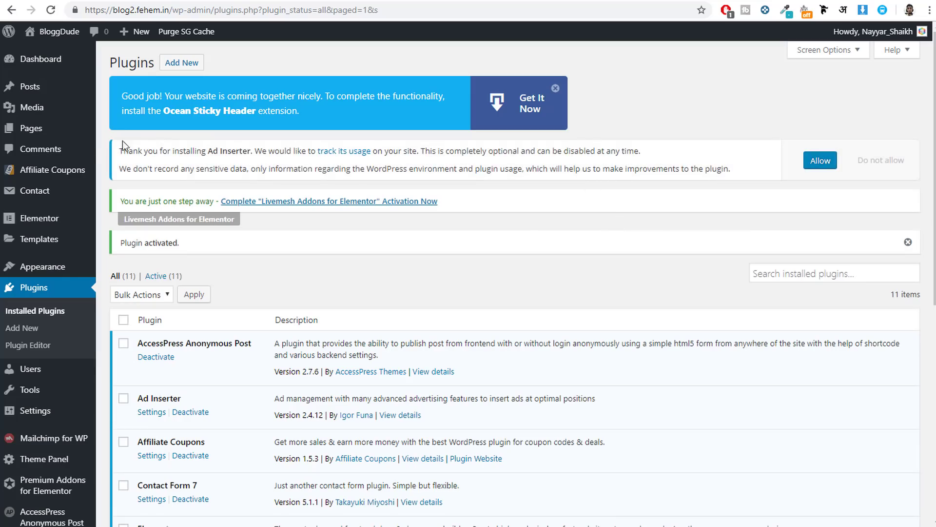
scroll(54, 220, down, 5)
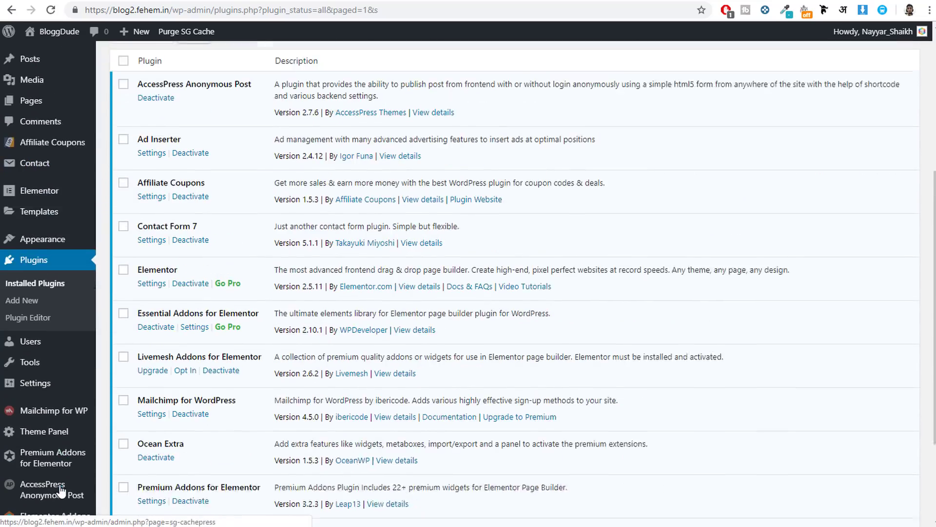
scroll(60, 490, up, 1)
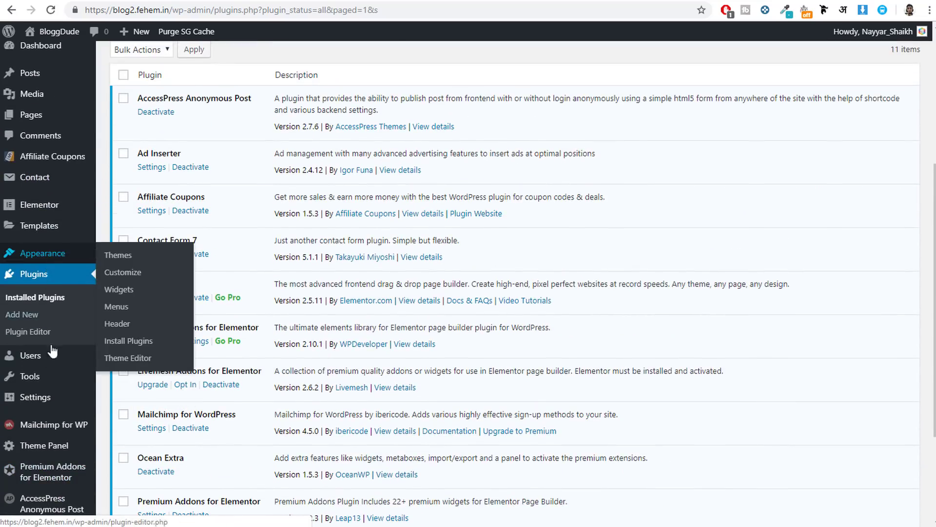
scroll(29, 292, down, 1)
mouse_move(50, 342)
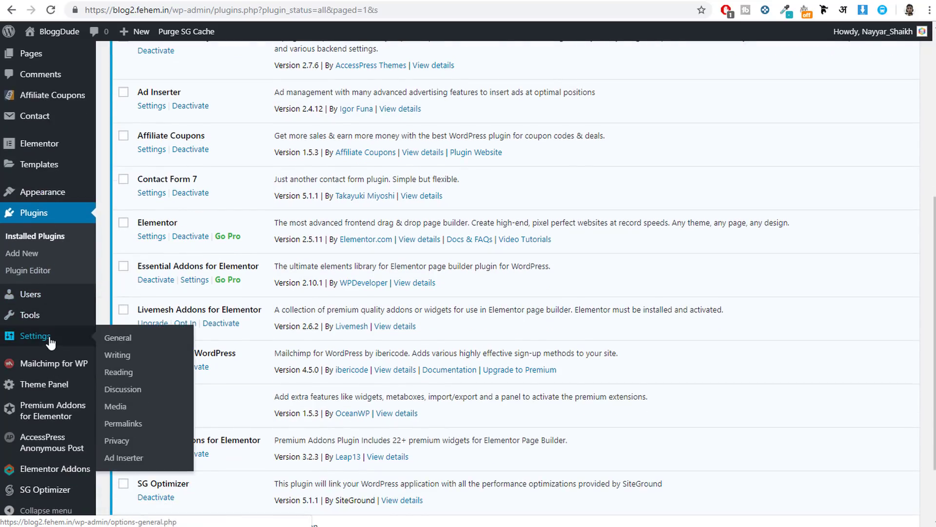
click(139, 461)
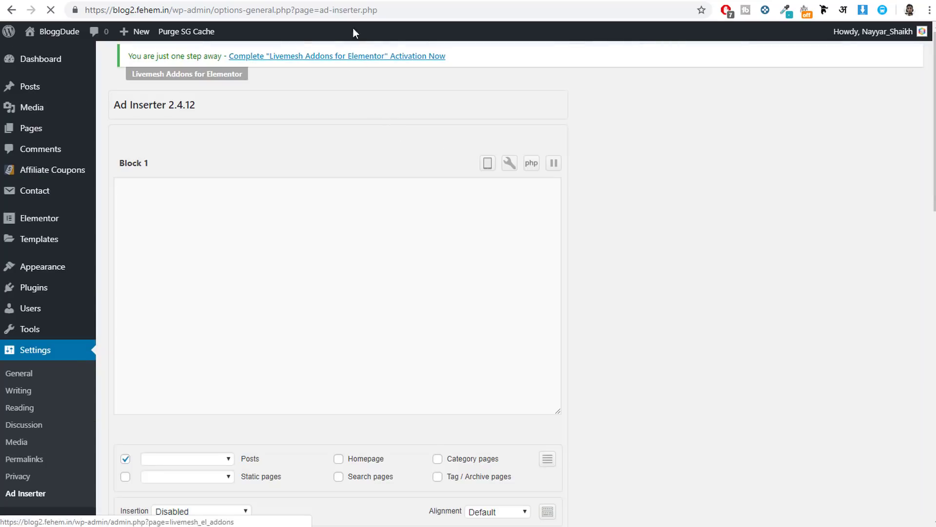
Copy the AdSense Ad3 unit's code and put the cursor in Block 1's code box.
click(357, 1)
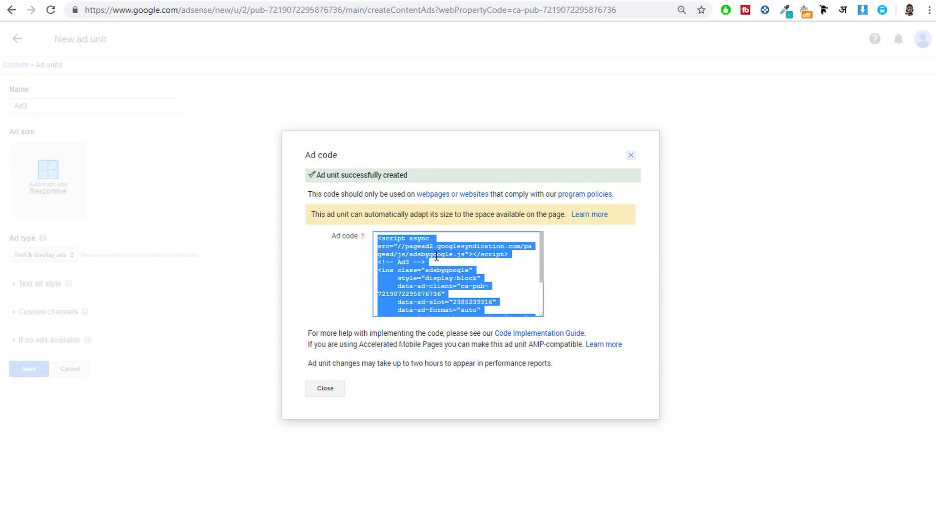
right_click(408, 266)
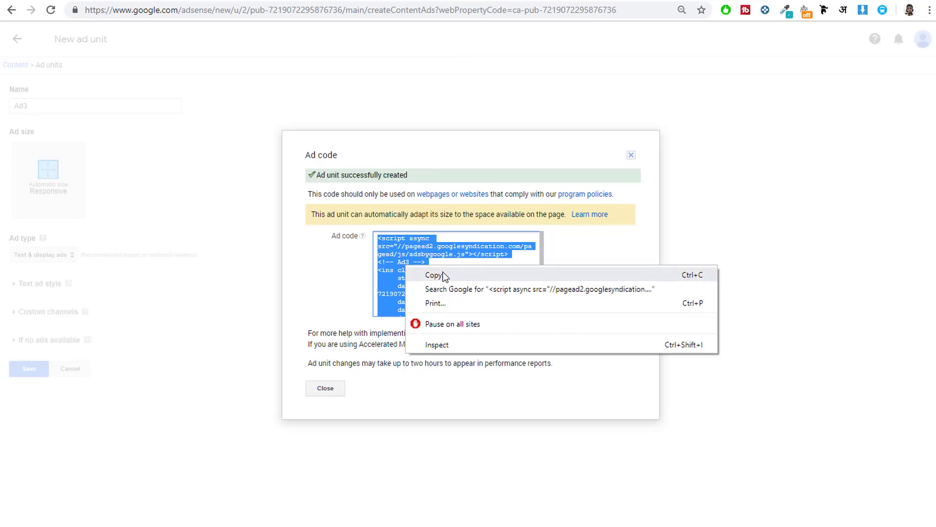
click(444, 272)
scroll(437, 285, down, 2)
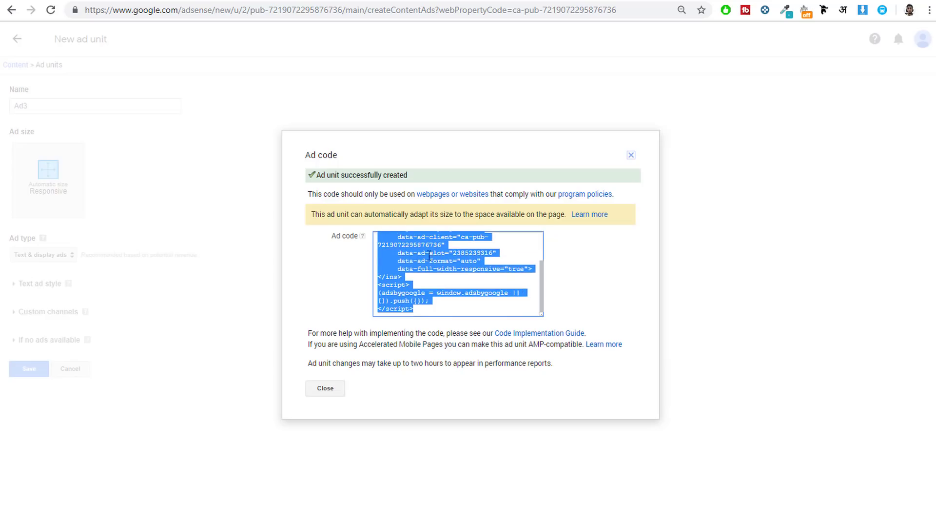
key(ctrl+Tab)
scroll(504, 260, down, 3)
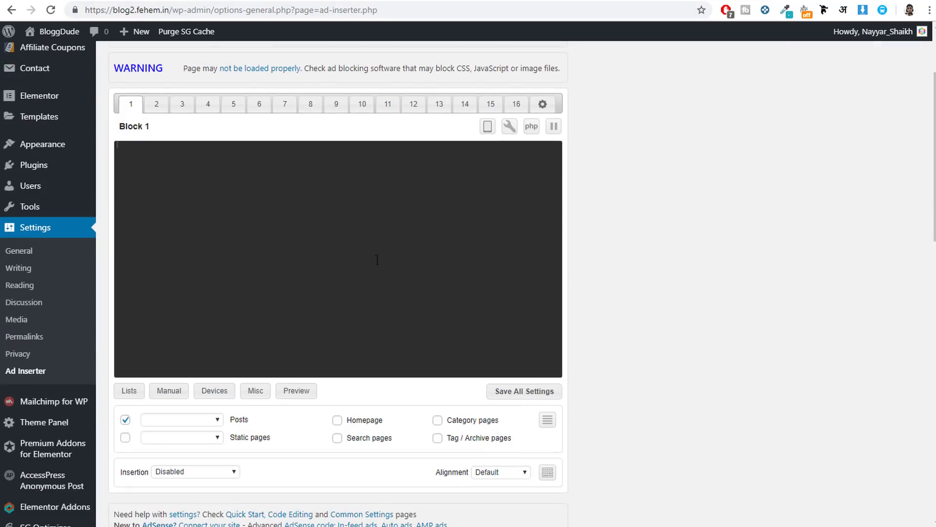
click(359, 216)
Paste the AdSense code into Block 1 and enable it individually on posts, category and tag/archive pages.
key(ctrl+v)
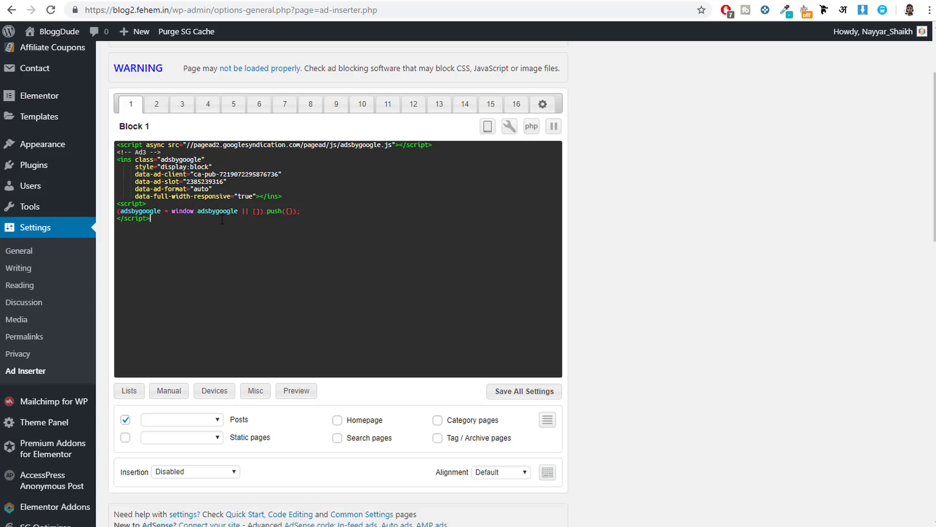
scroll(287, 190, down, 2)
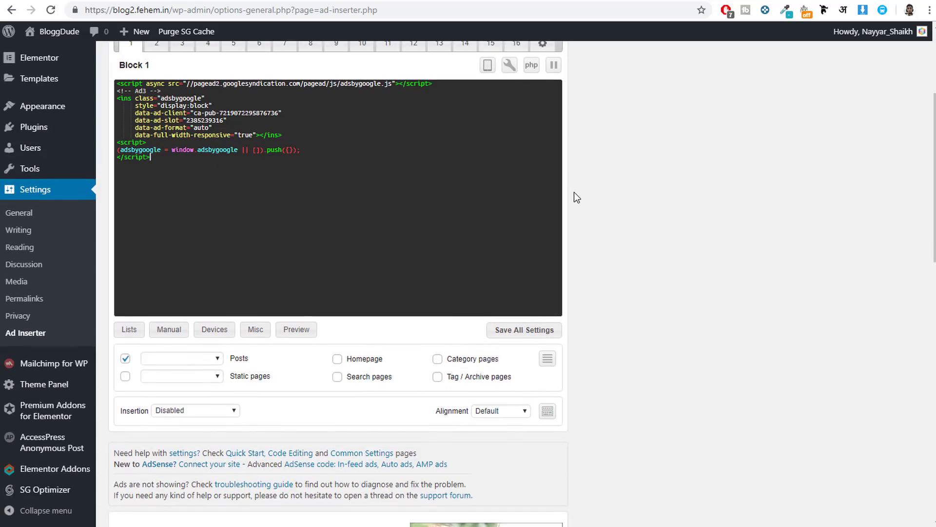
scroll(323, 317, down, 1)
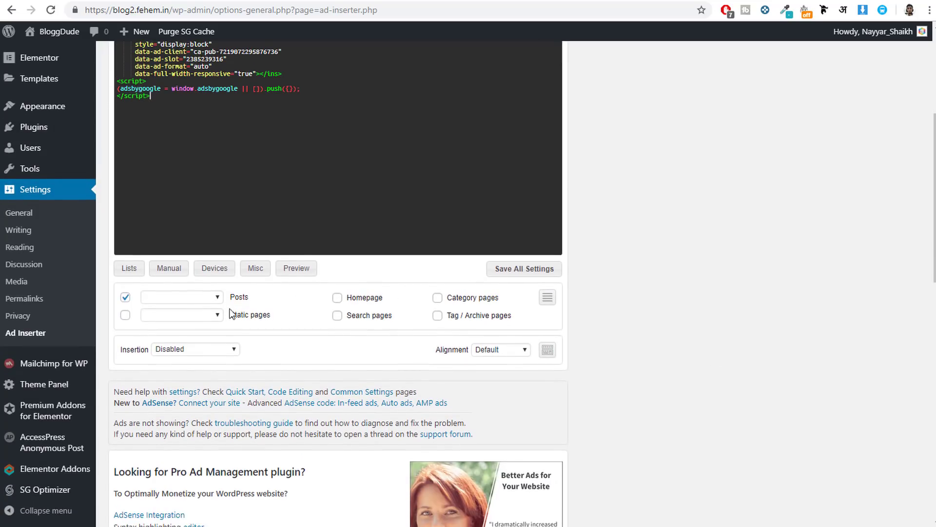
click(174, 294)
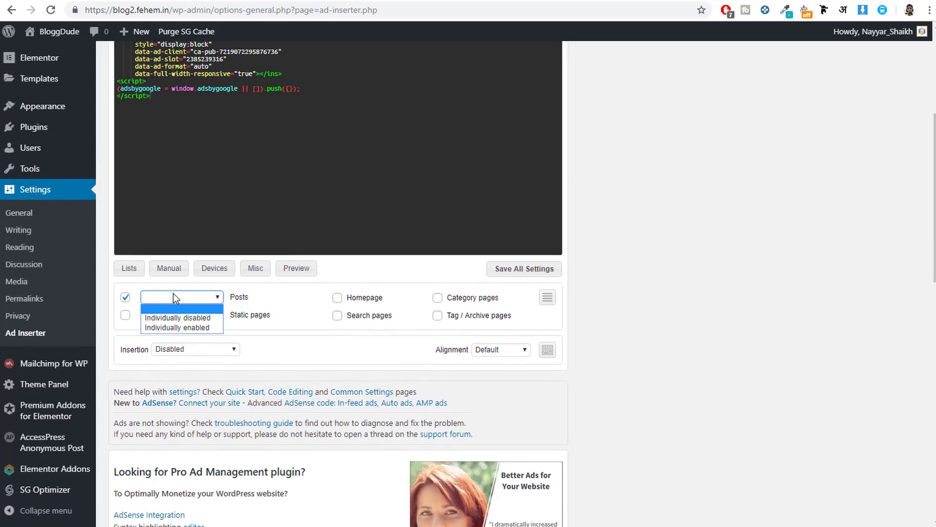
click(190, 328)
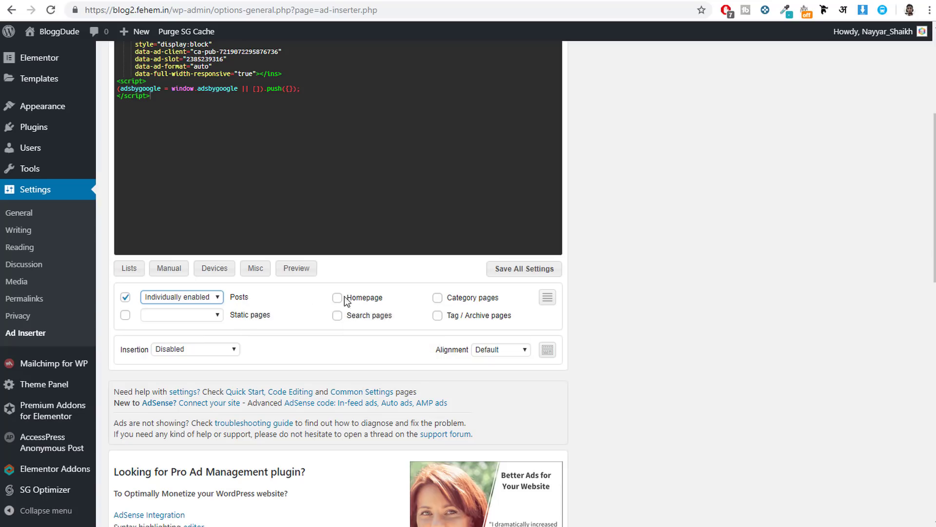
click(437, 298)
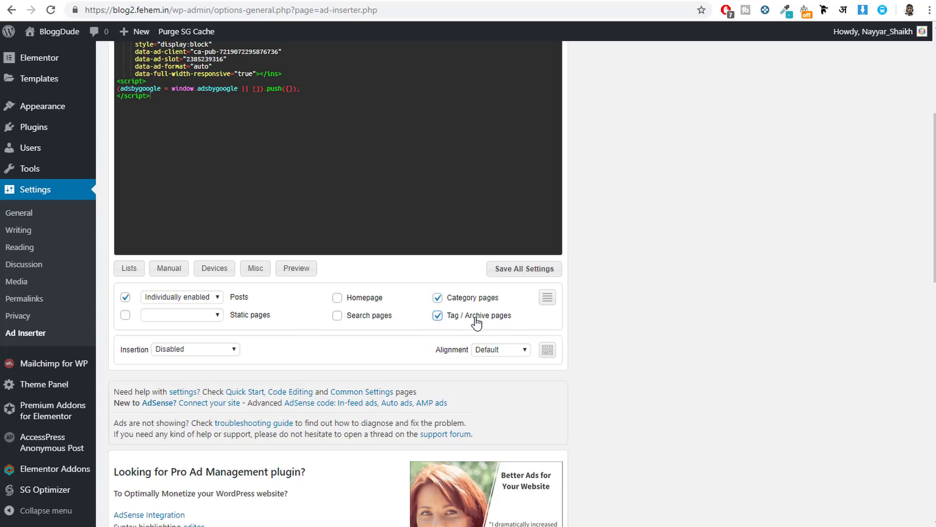
click(438, 315)
Set Block 1's insertion to Before post and save all settings.
scroll(769, 332, down, 1)
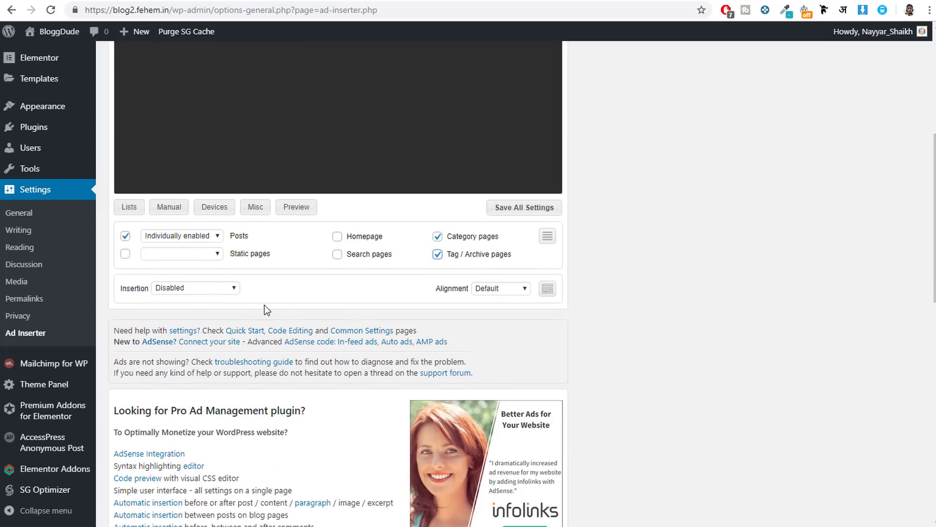
click(213, 288)
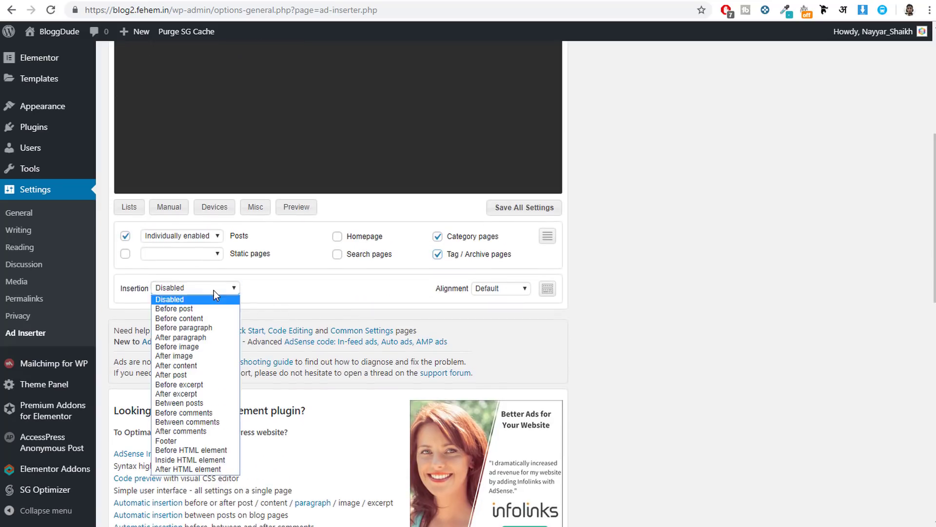
click(186, 310)
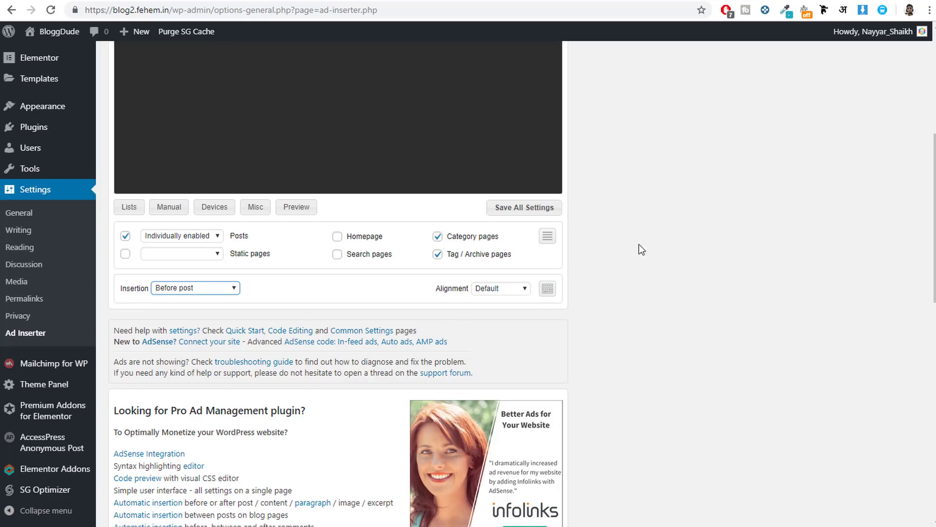
scroll(272, 267, up, 5)
scroll(84, 210, down, 5)
scroll(554, 285, up, 3)
click(558, 332)
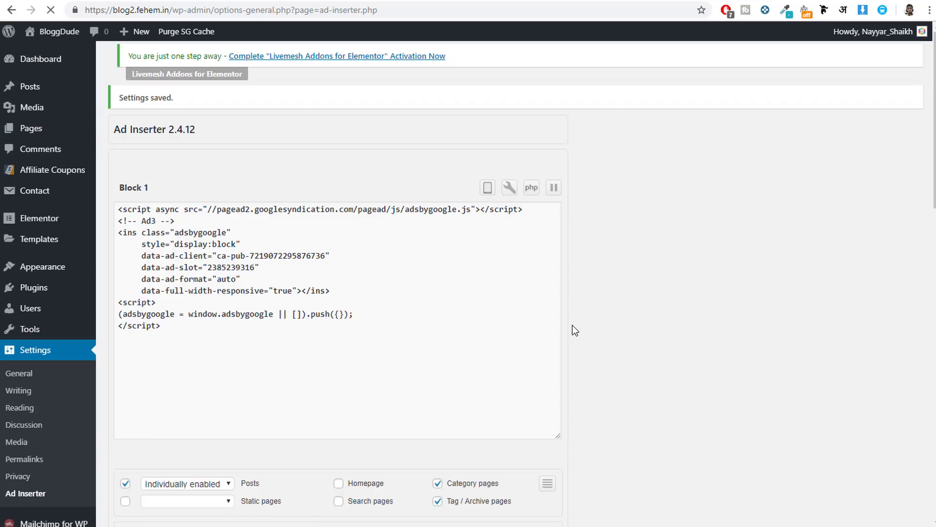
scroll(634, 215, down, 3)
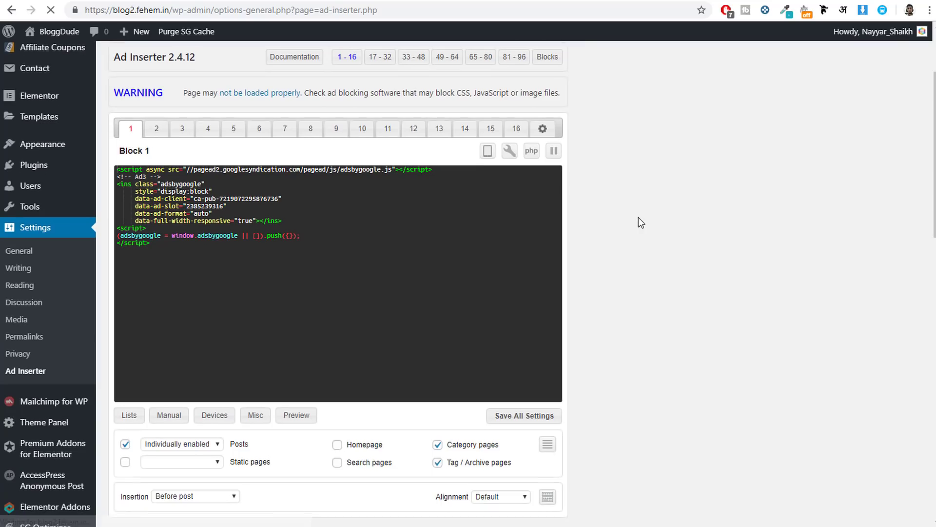
Paste the ad code into Block 2 and enable it individually on posts, category and tag/archive pages.
click(156, 129)
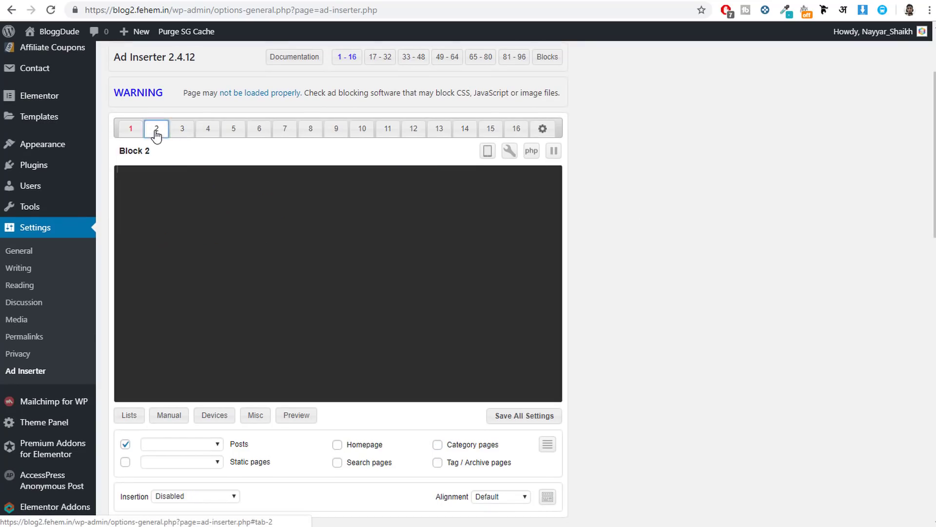
key(ctrl+v)
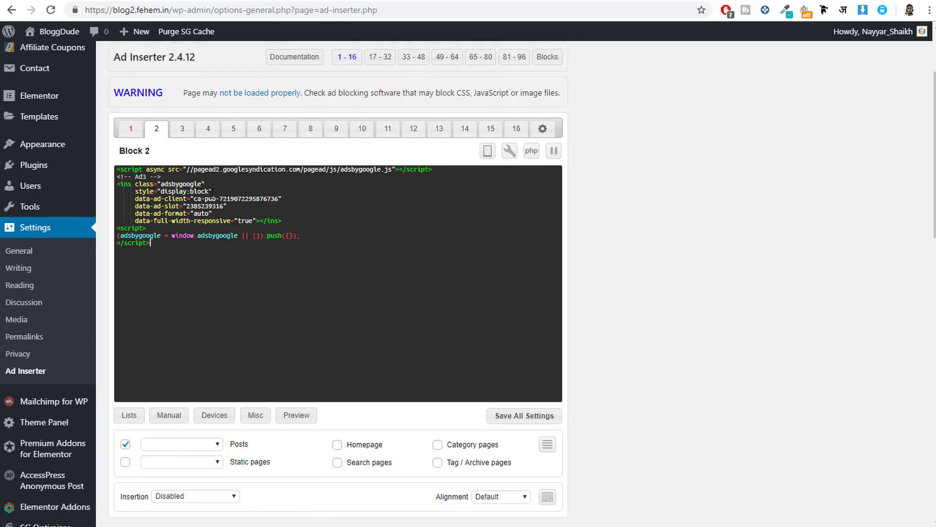
scroll(293, 293, down, 2)
click(189, 322)
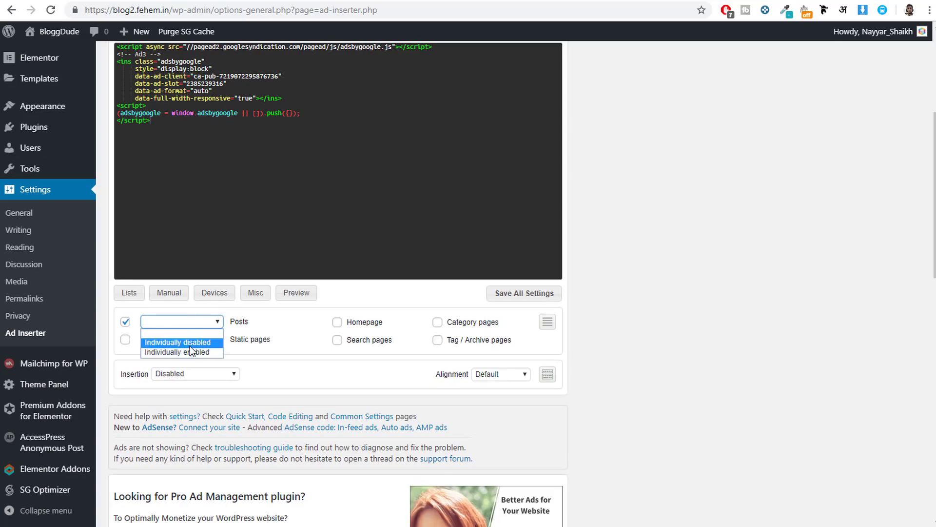
click(188, 352)
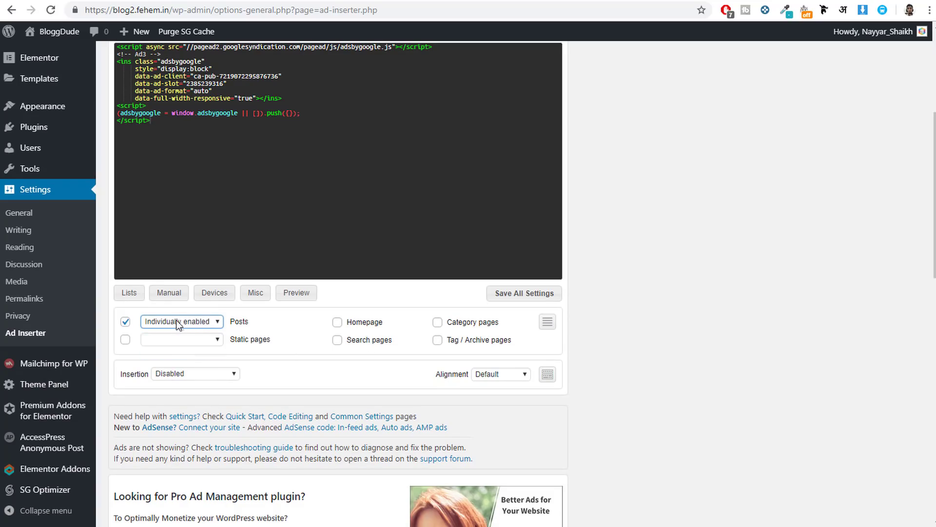
click(438, 321)
click(438, 340)
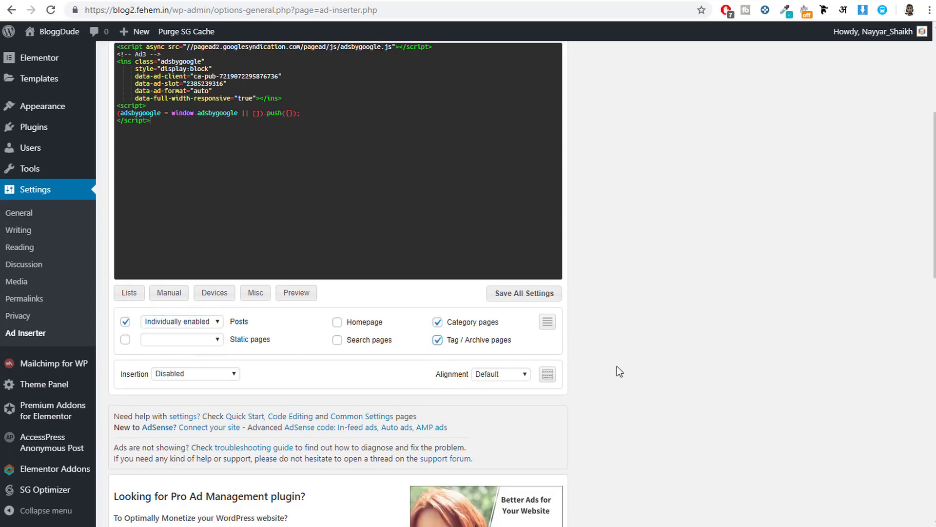
Set Block 2's insertion to After post and save all settings.
scroll(617, 366, down, 1)
click(178, 312)
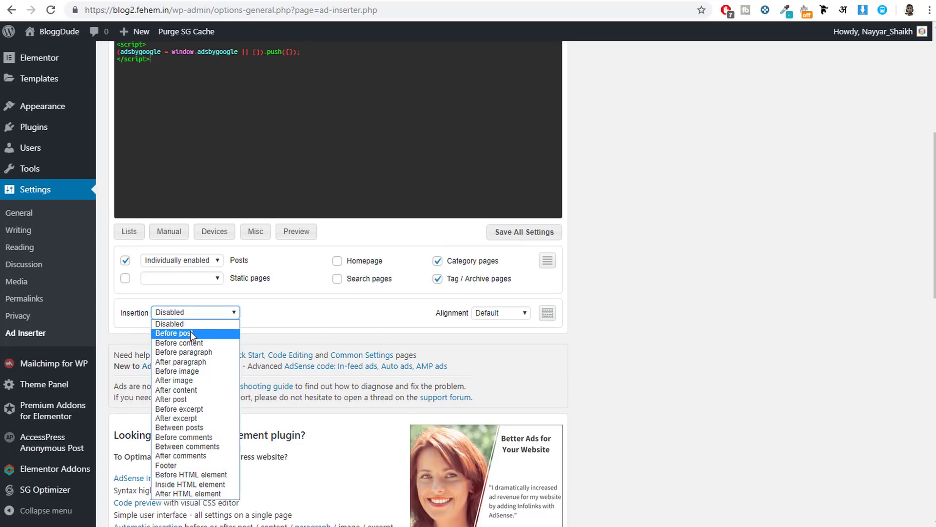
click(186, 400)
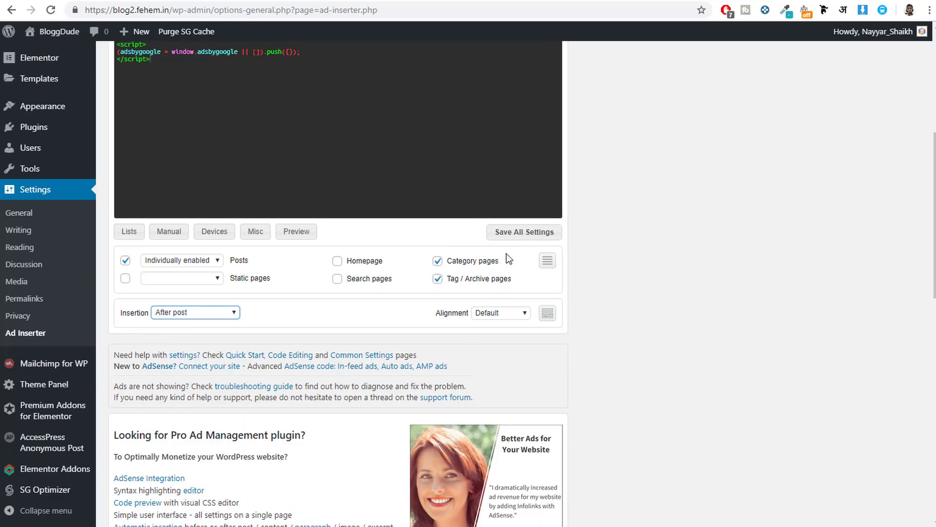
click(510, 238)
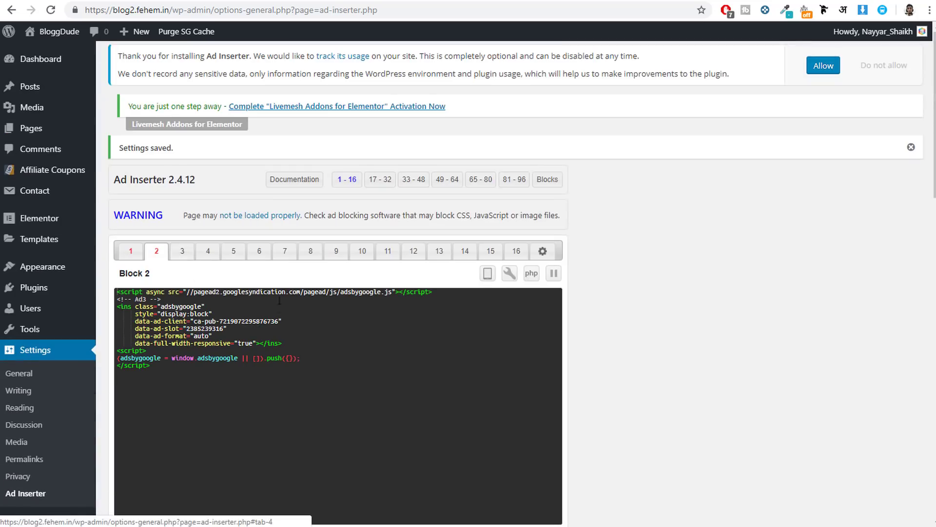
Confirm Block 2's insertion position remains After post.
scroll(233, 271, down, 2)
scroll(197, 254, down, 2)
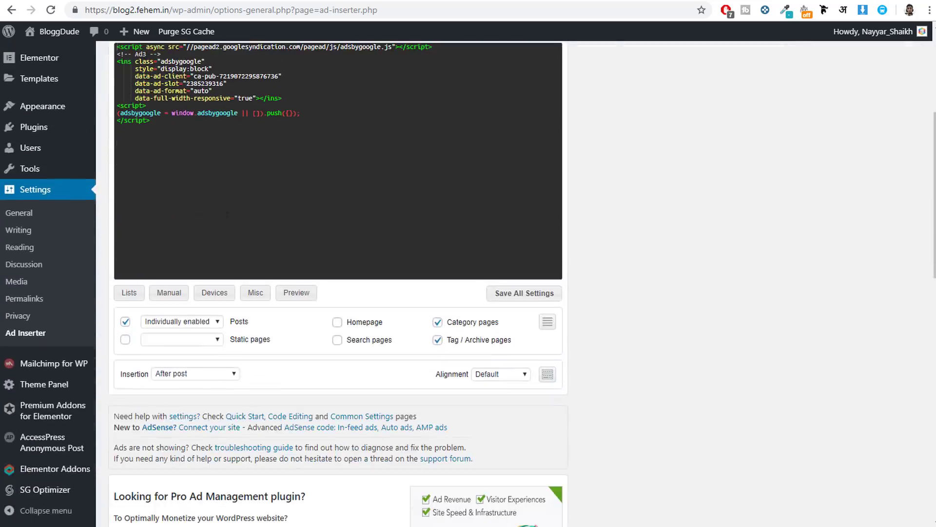
click(188, 373)
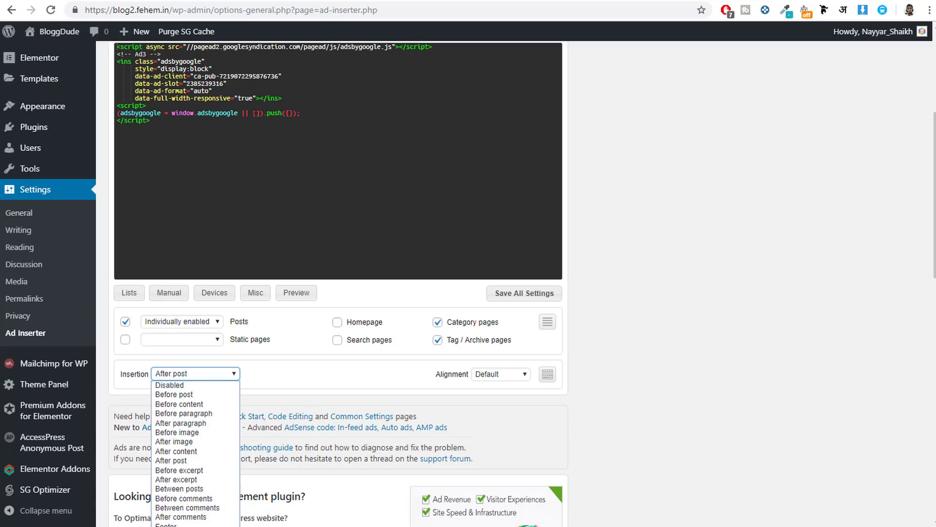
click(292, 391)
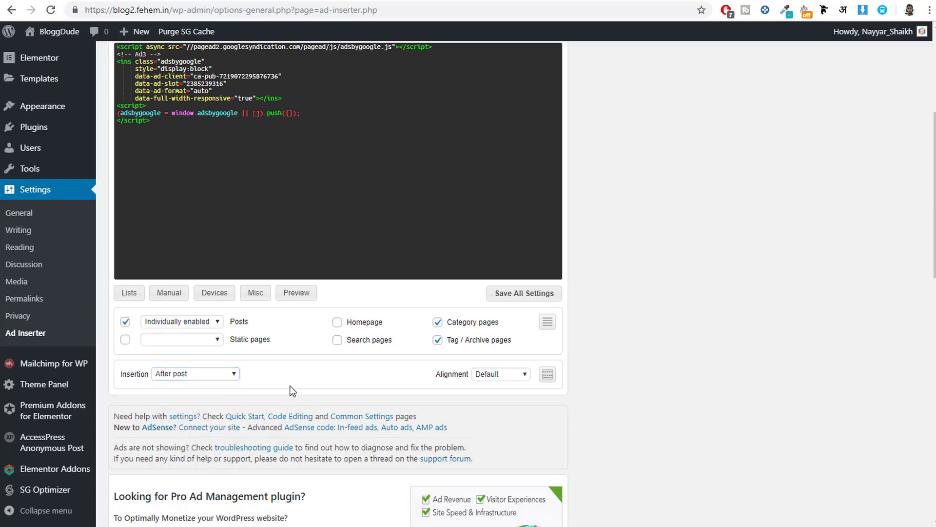
scroll(327, 351, up, 5)
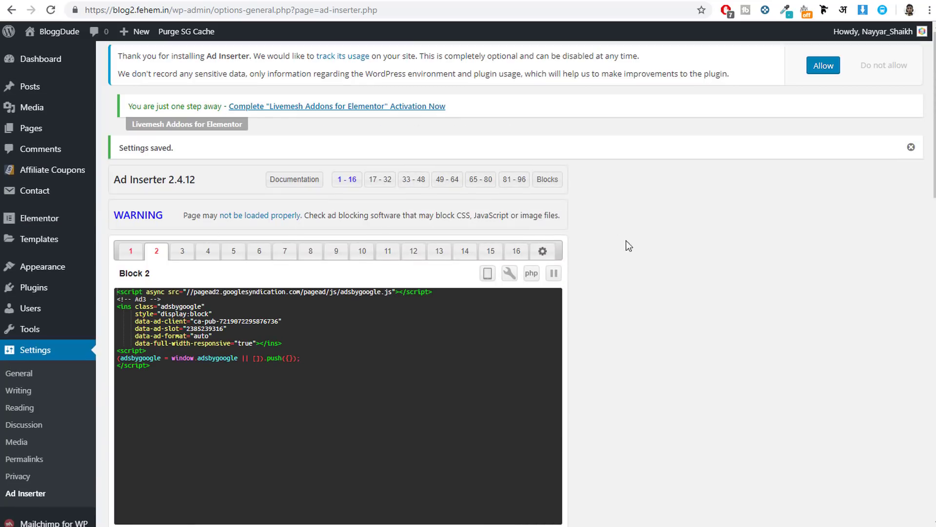
right_click(67, 31)
click(73, 40)
click(344, 2)
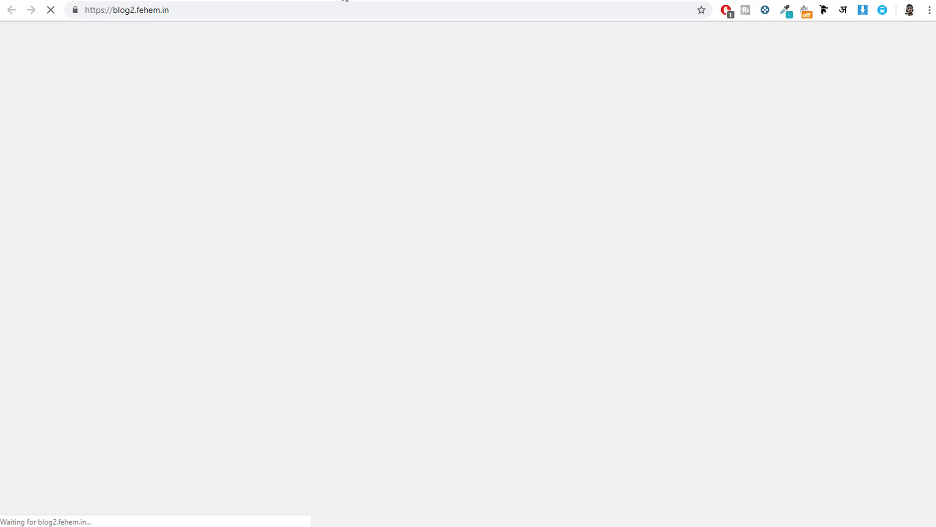
scroll(495, 286, down, 6)
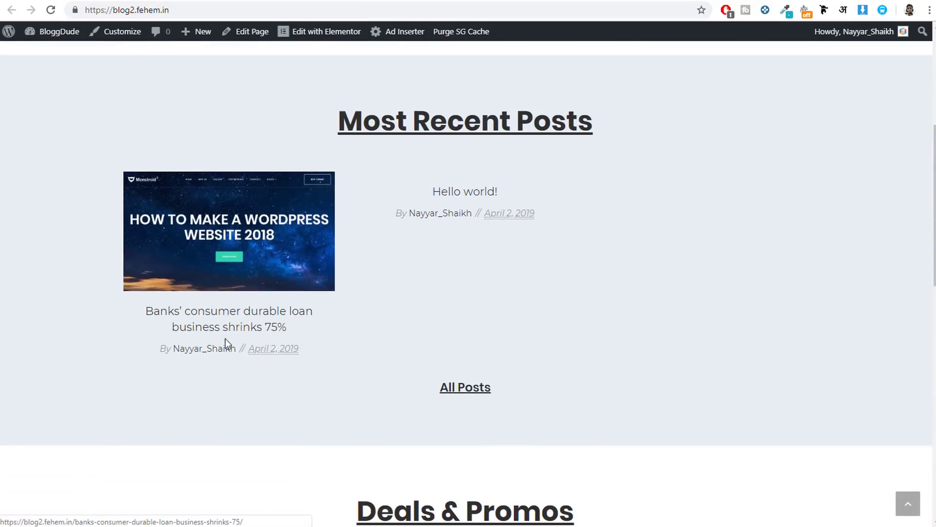
click(236, 326)
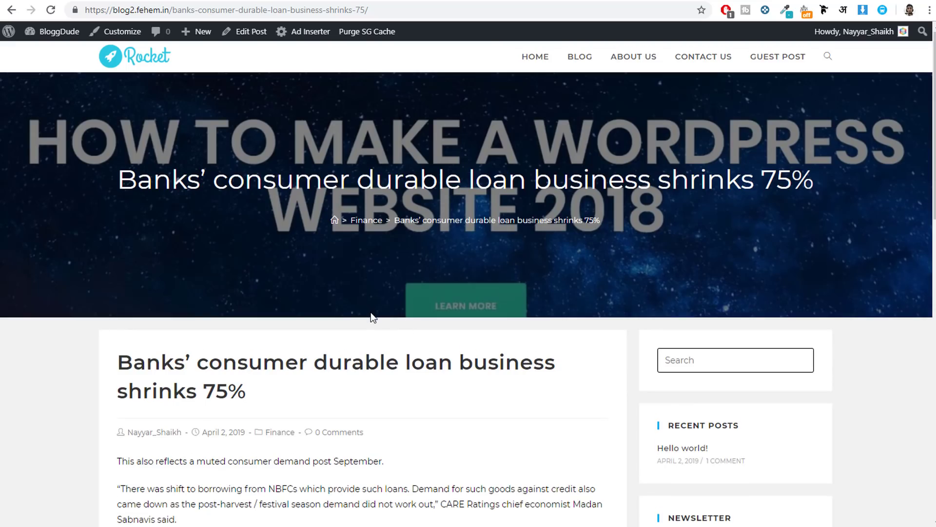
scroll(372, 317, down, 2)
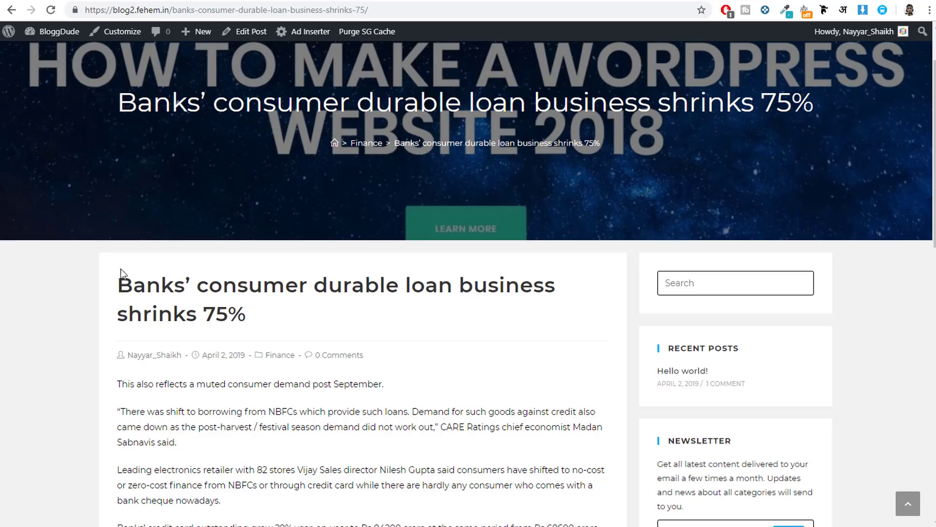
drag(111, 286, 246, 317)
click(287, 324)
scroll(283, 332, down, 9)
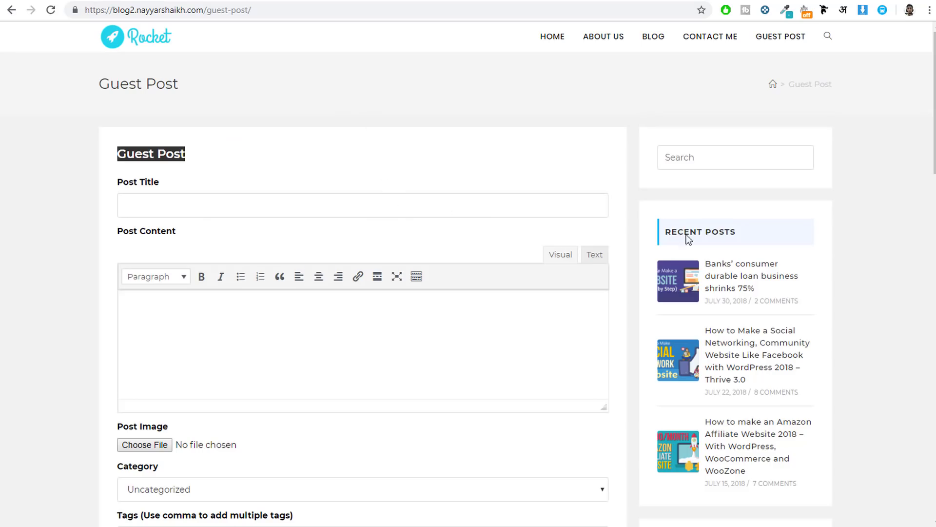
click(733, 278)
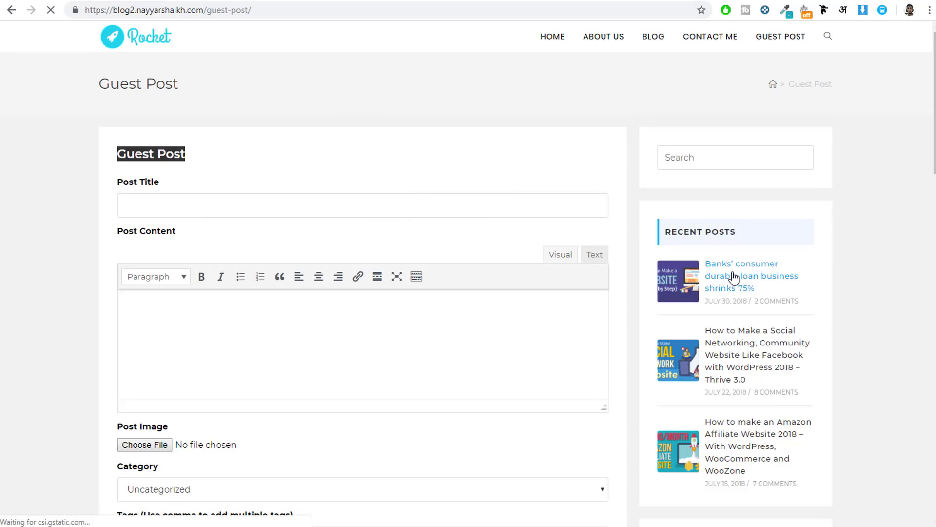
scroll(539, 314, down, 1)
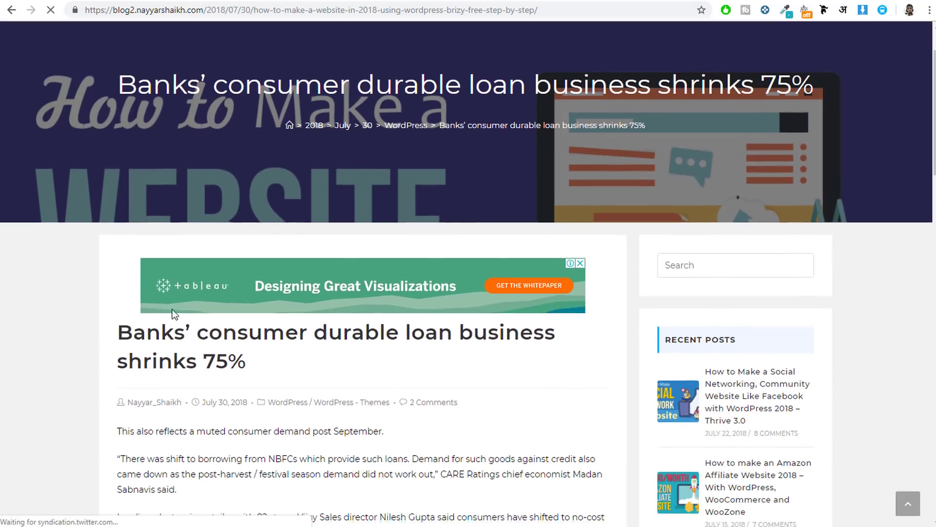
scroll(538, 313, down, 10)
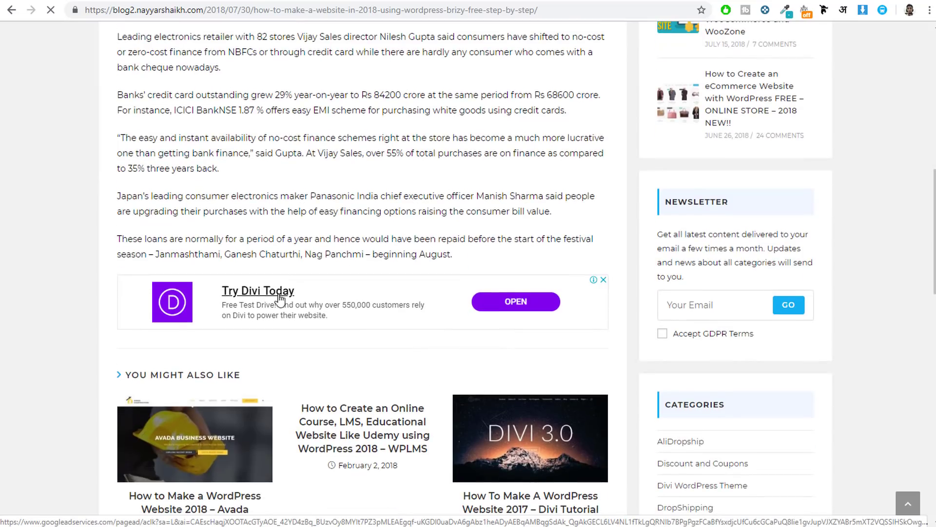
scroll(755, 371, down, 8)
scroll(780, 341, down, 3)
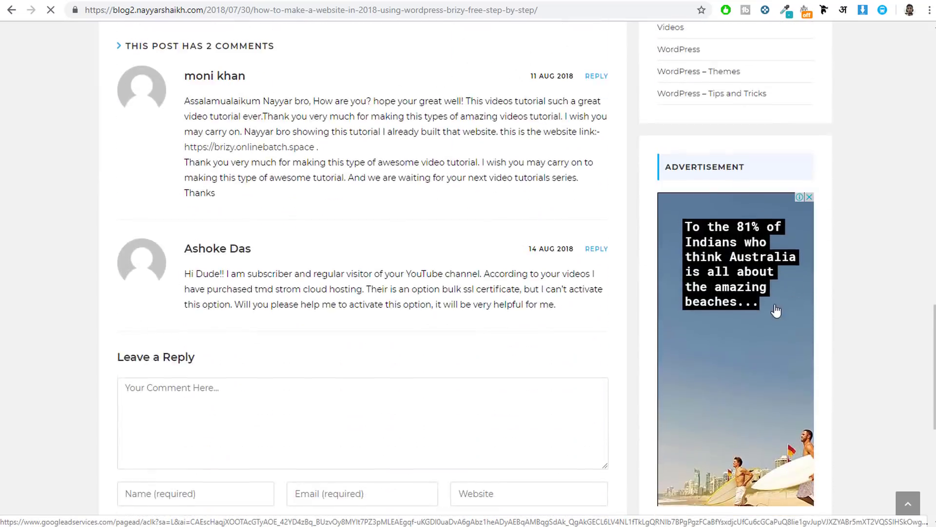
scroll(761, 307, down, 5)
scroll(750, 299, up, 9)
scroll(750, 298, down, 4)
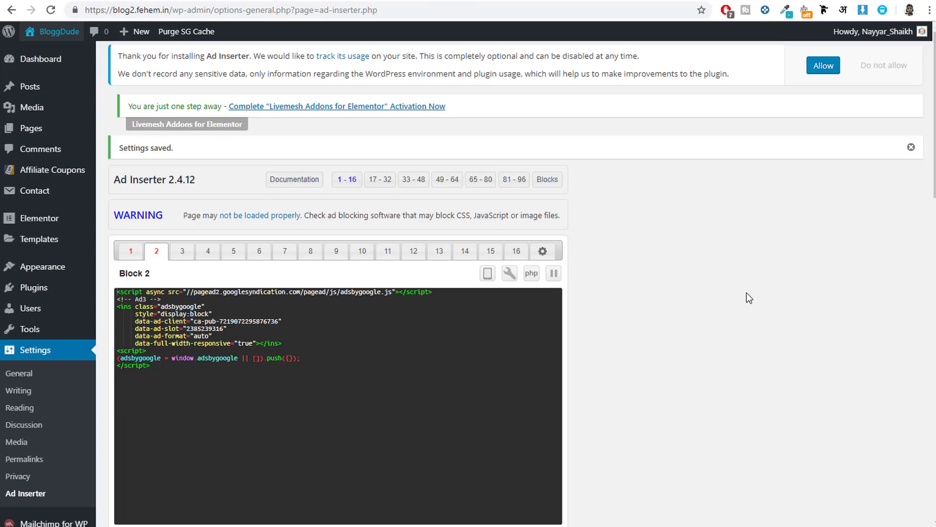
Add a Custom HTML widget holding the pasted AdSense code to the Default Sidebar and save it.
mouse_move(63, 271)
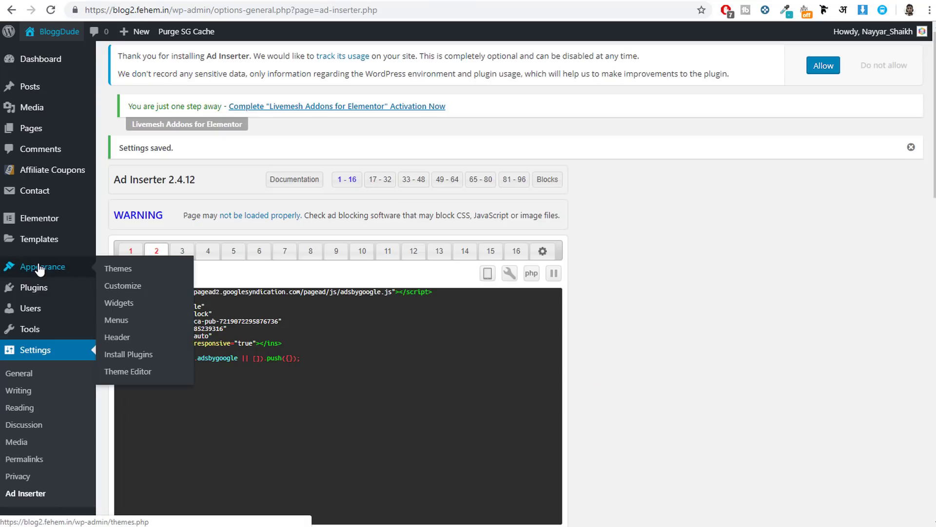
click(124, 305)
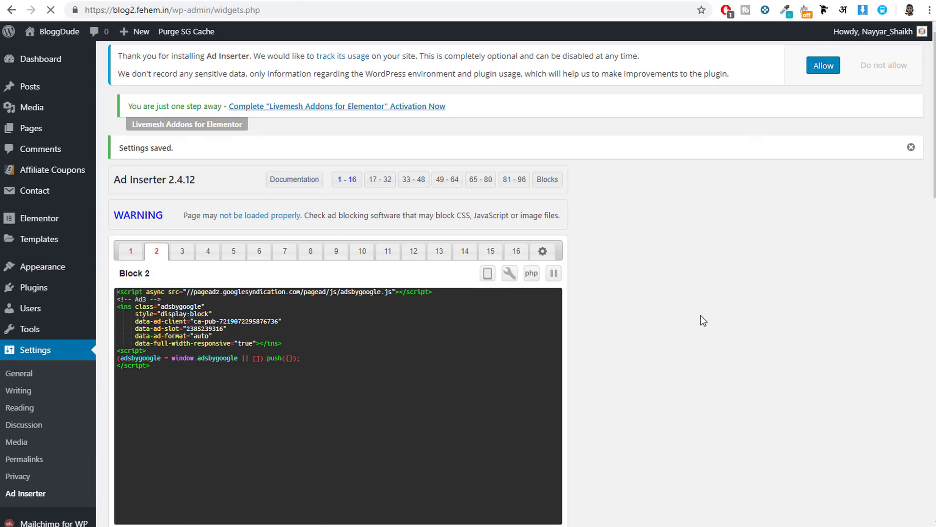
scroll(404, 328, down, 5)
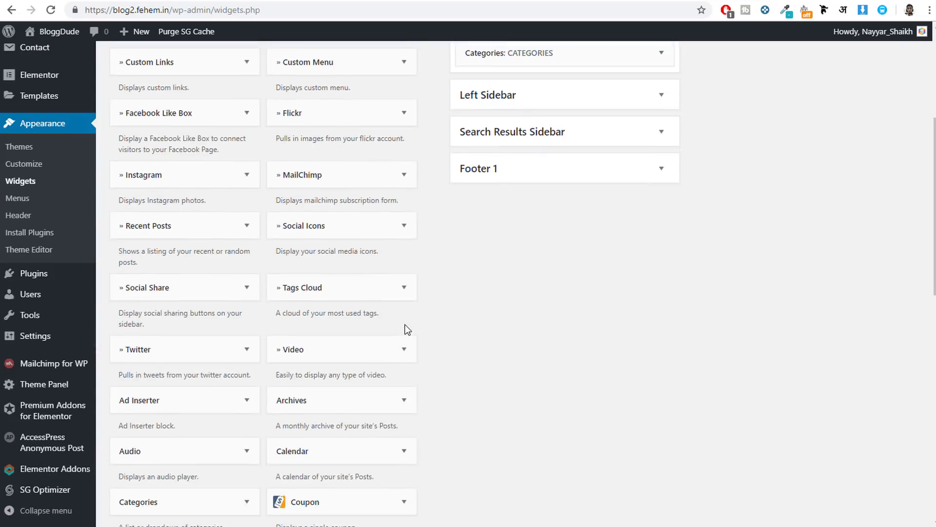
scroll(558, 338, down, 5)
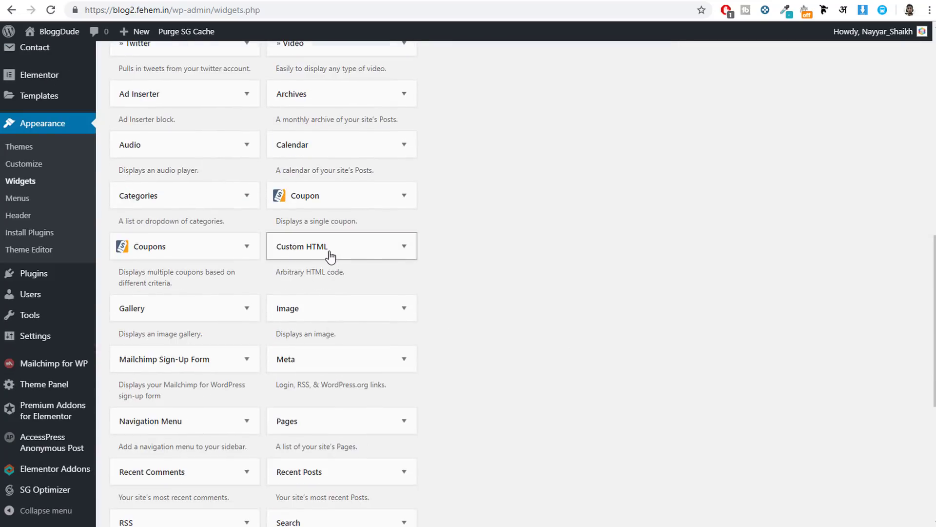
click(331, 253)
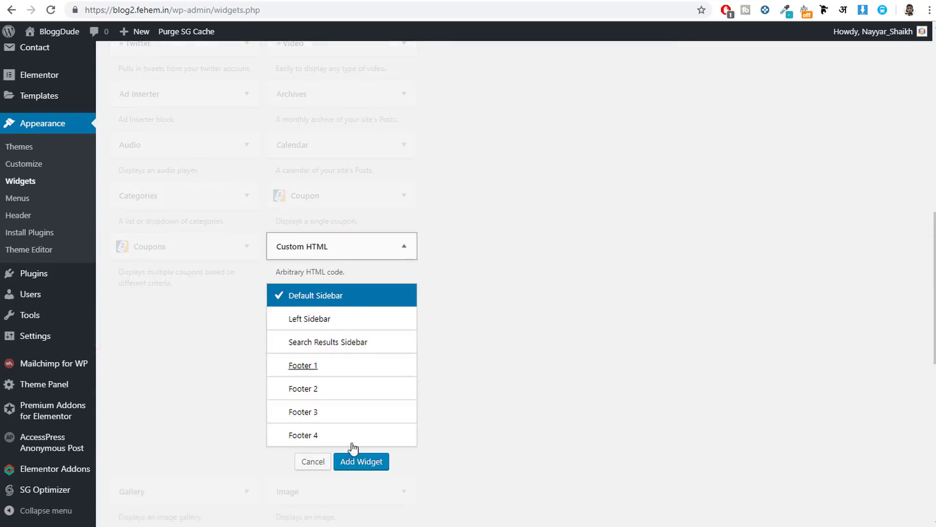
click(362, 461)
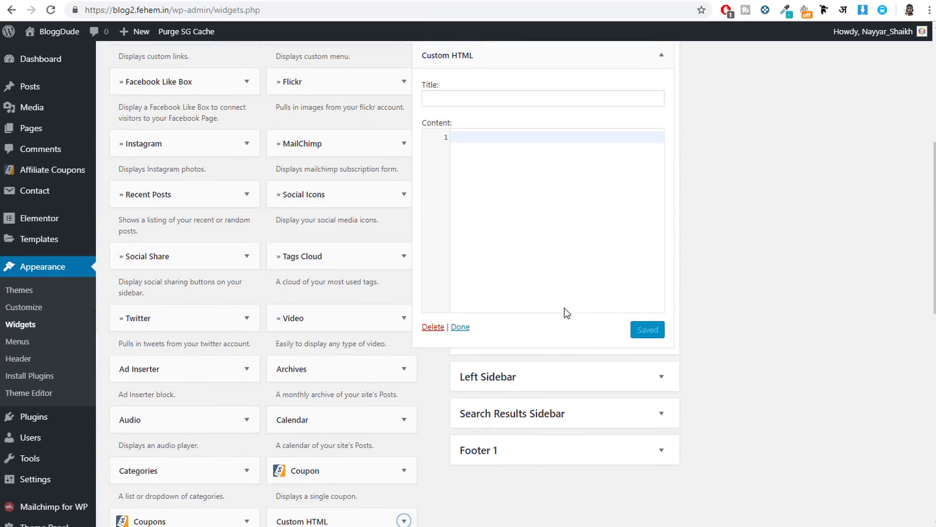
key(ctrl+v)
click(648, 329)
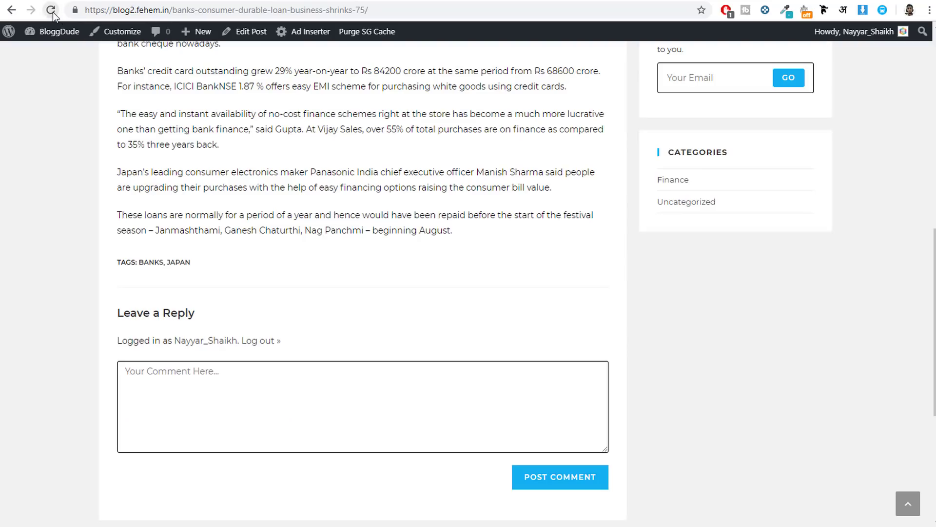
Reload the published blog post, then go to the site's home page.
click(53, 11)
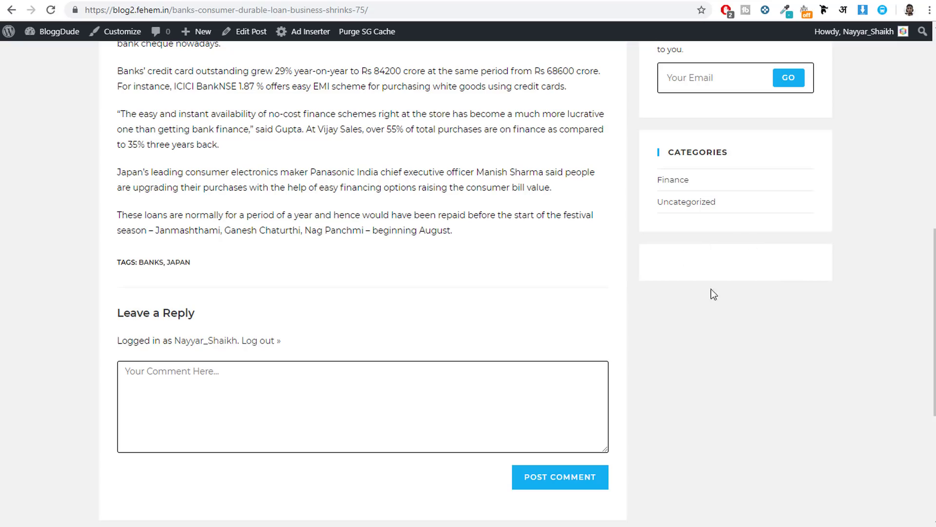
scroll(754, 305, up, 15)
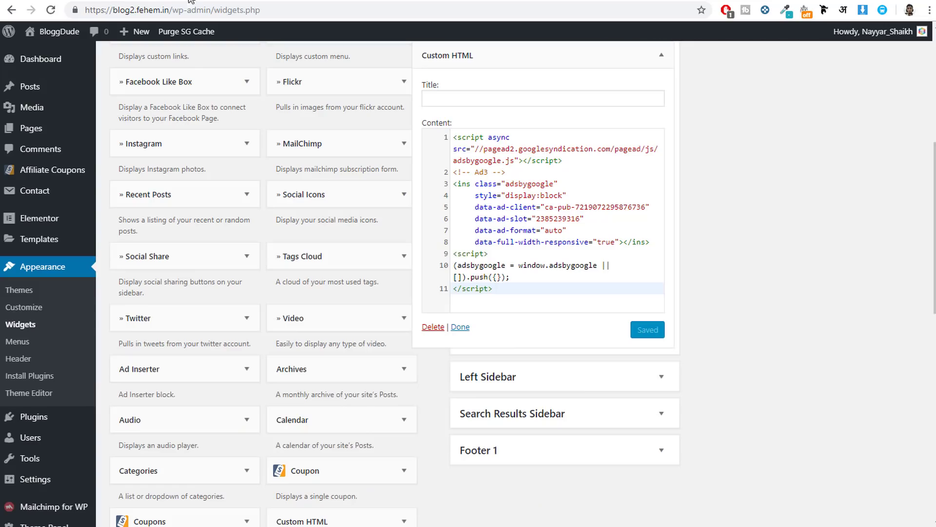
click(122, 1)
click(121, 61)
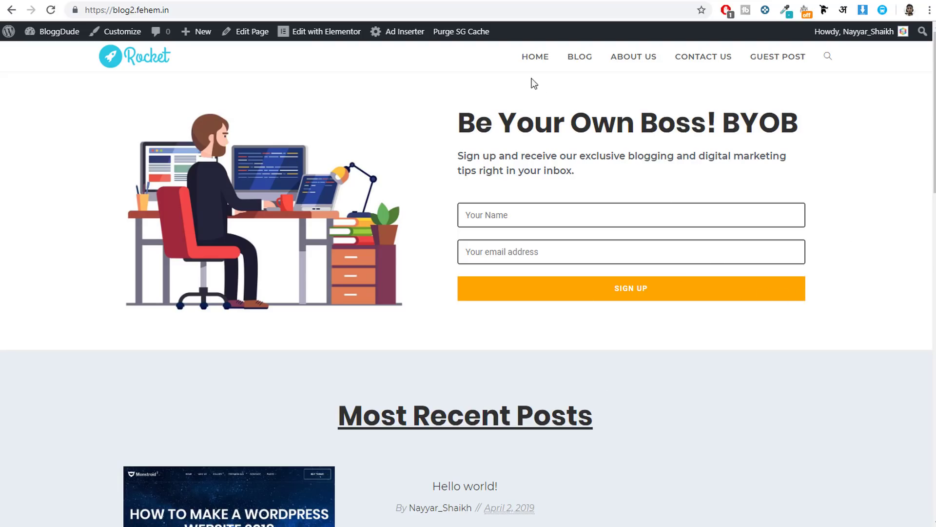
Scroll through the site's home page.
scroll(771, 243, down, 14)
scroll(778, 264, down, 5)
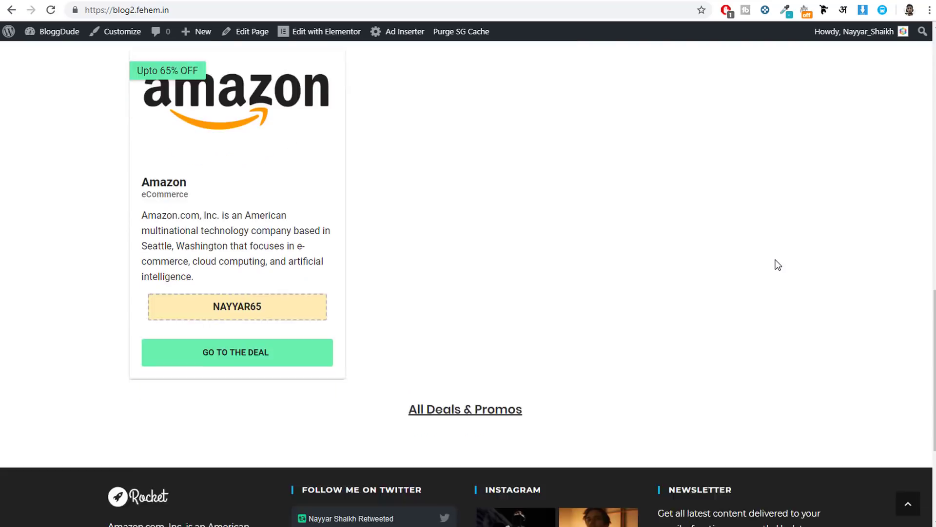
scroll(776, 263, up, 8)
scroll(435, 299, down, 1)
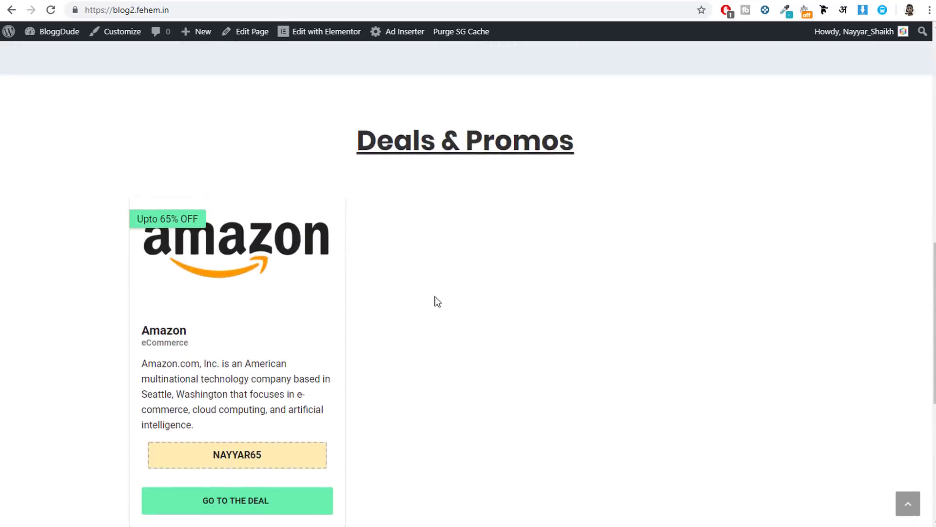
scroll(201, 211, down, 2)
scroll(273, 315, down, 5)
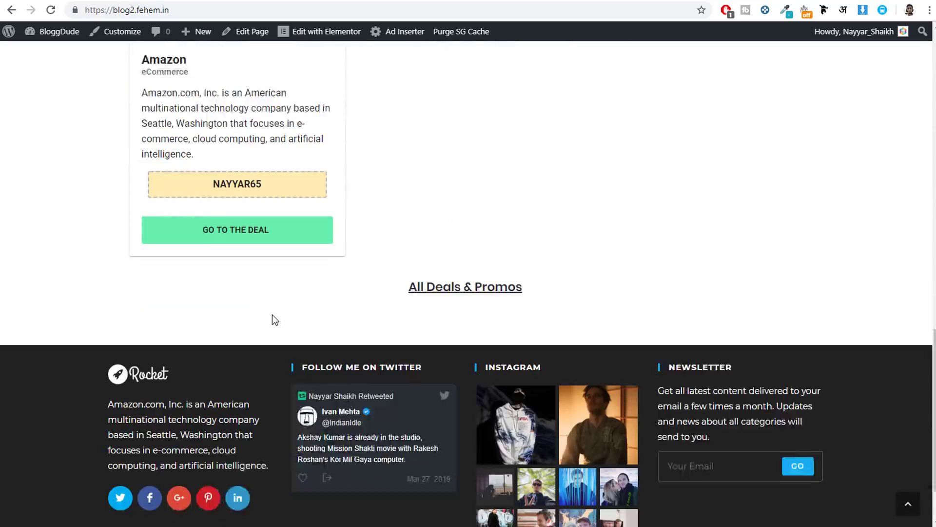
scroll(578, 399, up, 16)
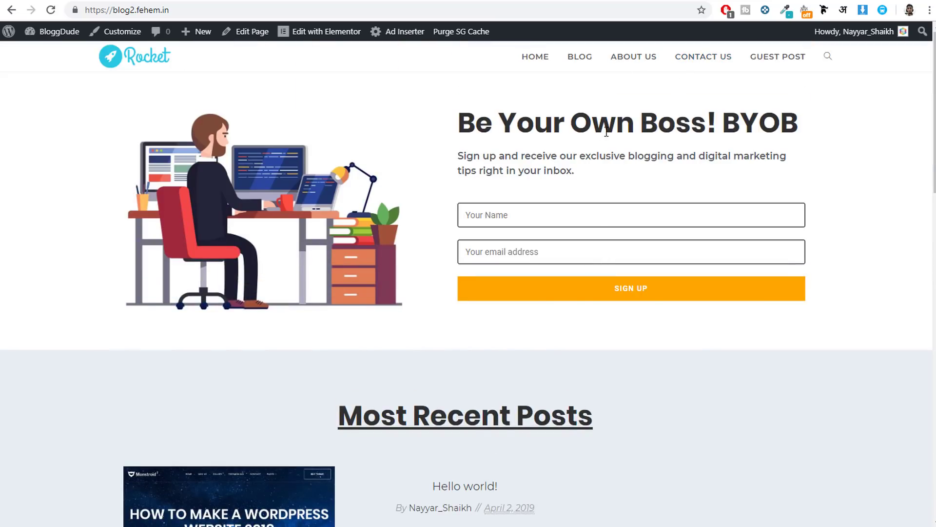
Look over the Guest Post page, then return to the admin dashboard.
click(783, 56)
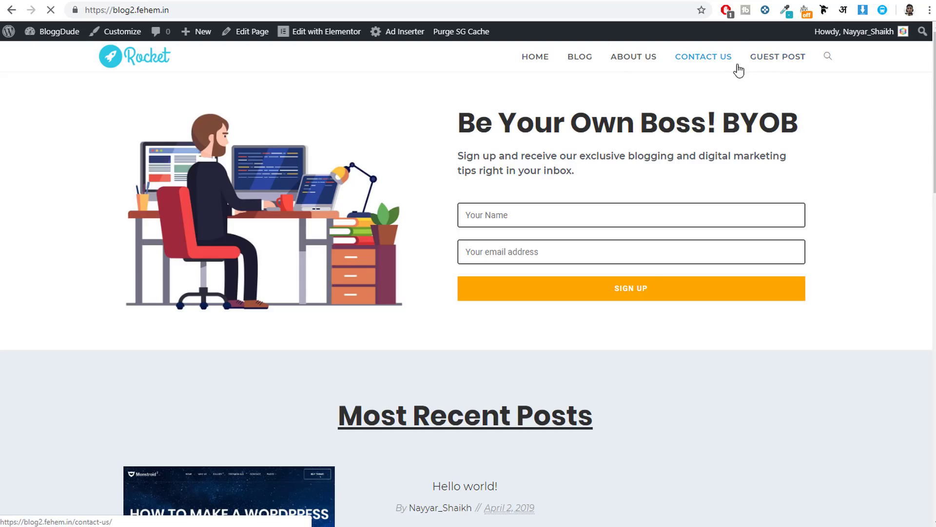
scroll(247, 209, down, 9)
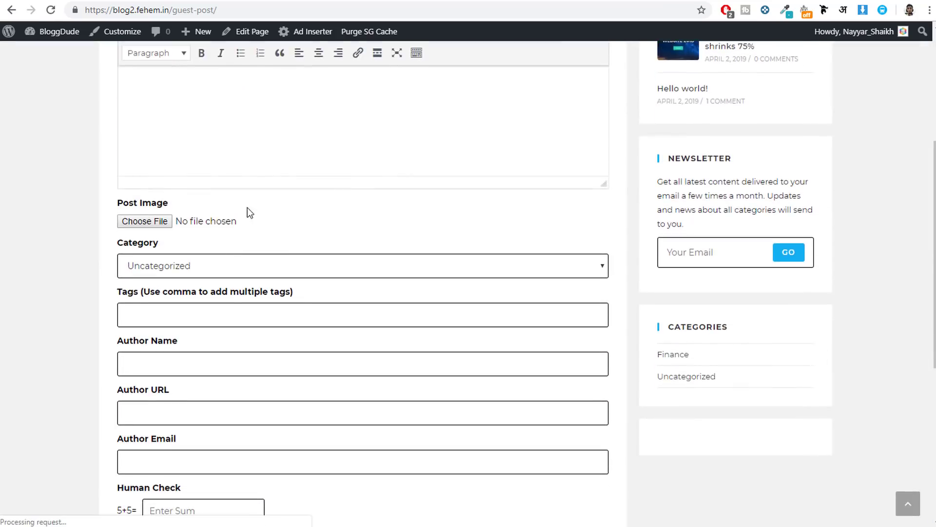
scroll(277, 264, up, 10)
scroll(305, 281, down, 7)
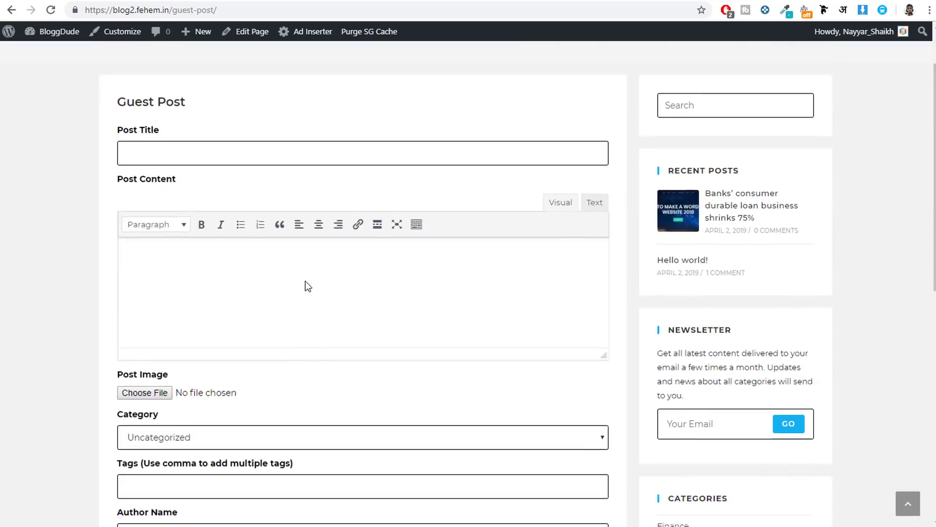
scroll(420, 205, up, 6)
scroll(399, 194, up, 2)
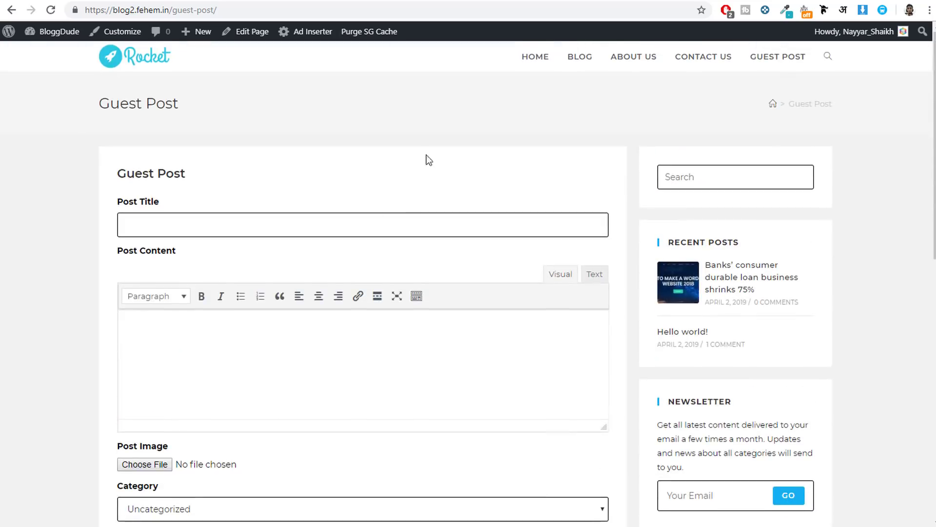
click(42, 31)
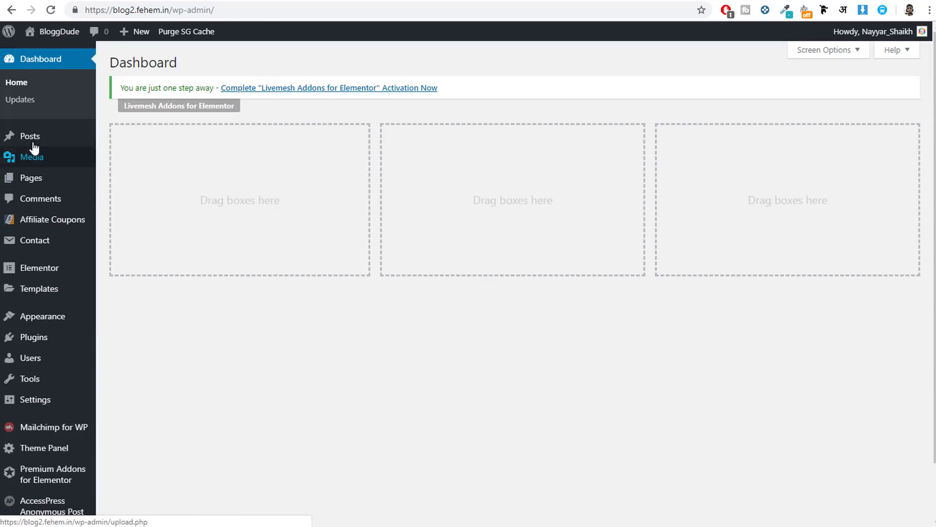
Open the Hello world! post from Posts, then switch to the other blog's post showing the AdSense banner.
click(34, 142)
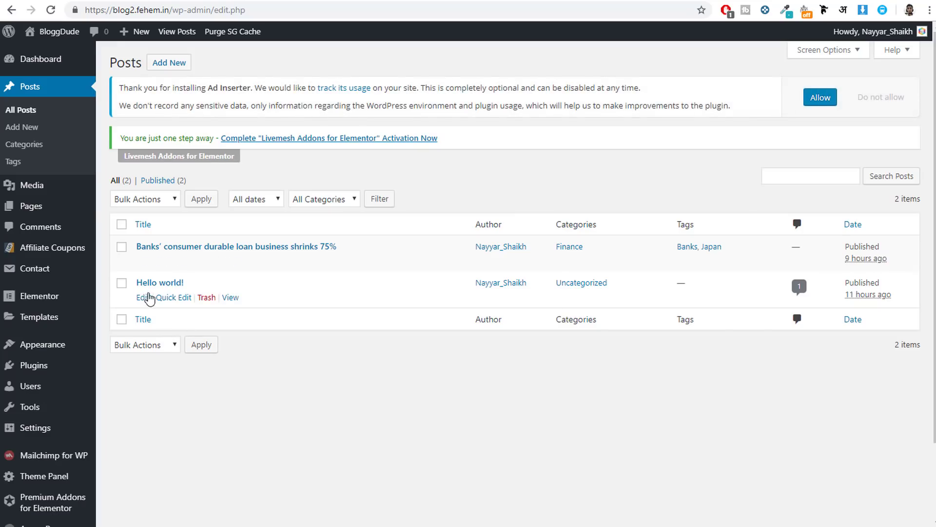
click(142, 297)
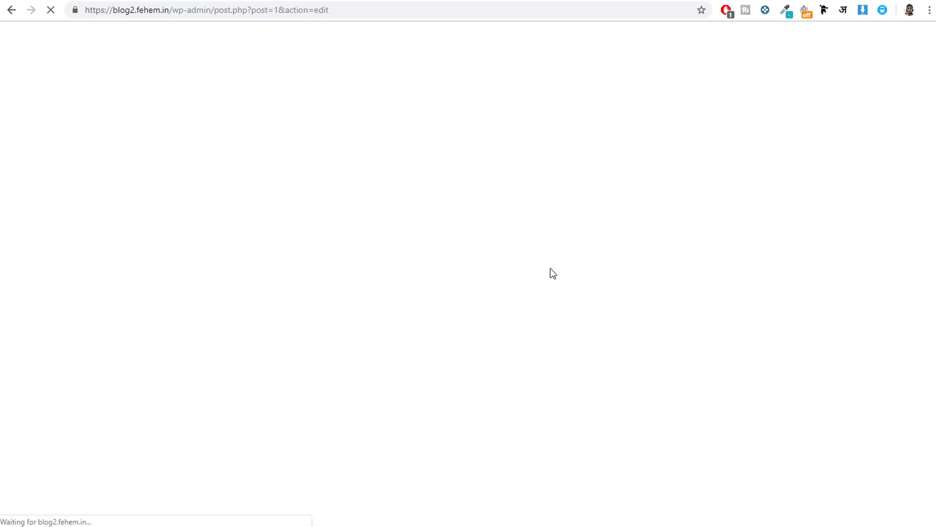
click(328, 115)
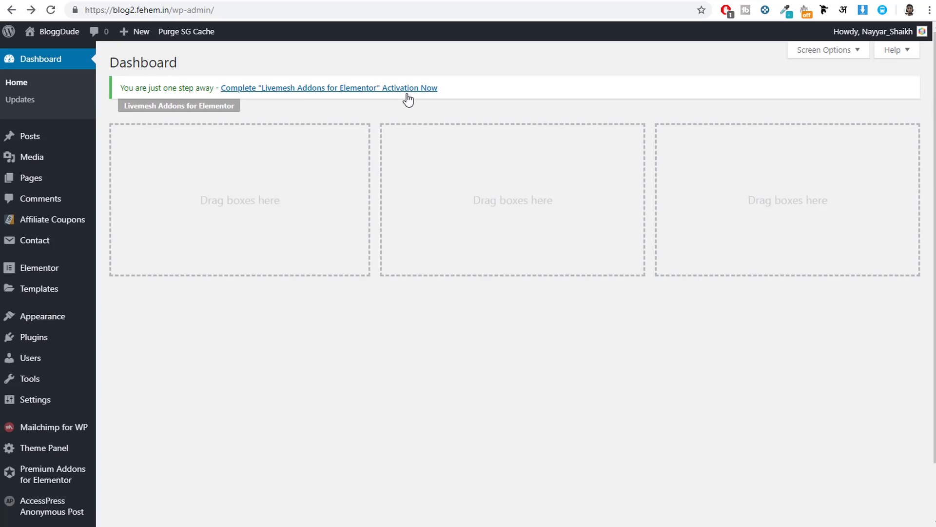
click(59, 58)
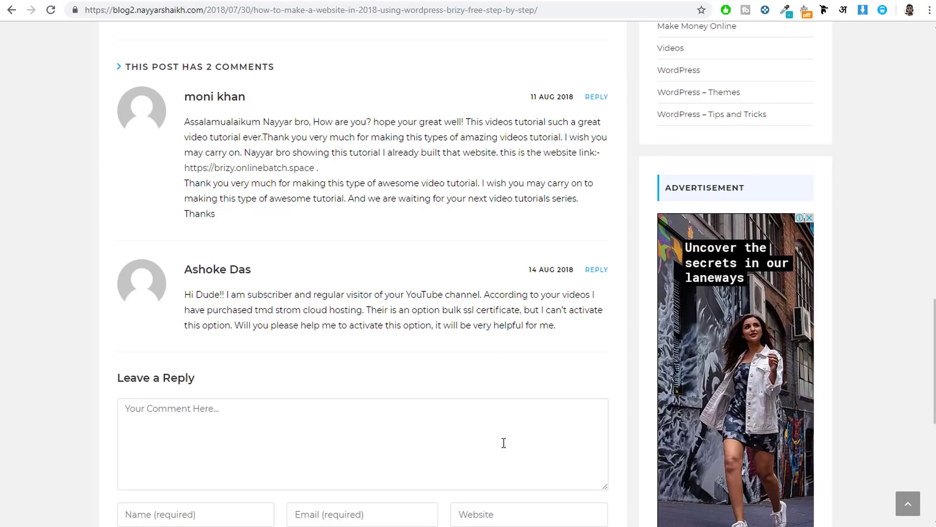
scroll(504, 442, up, 20)
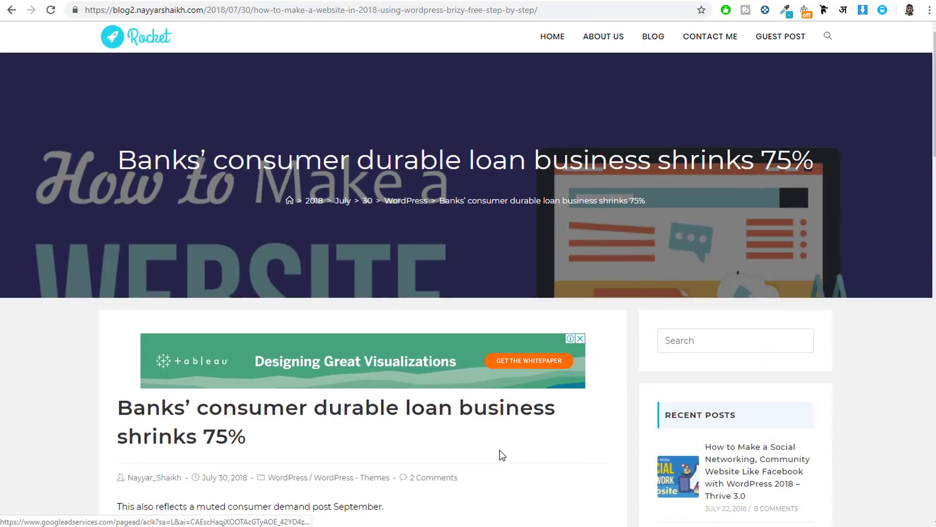